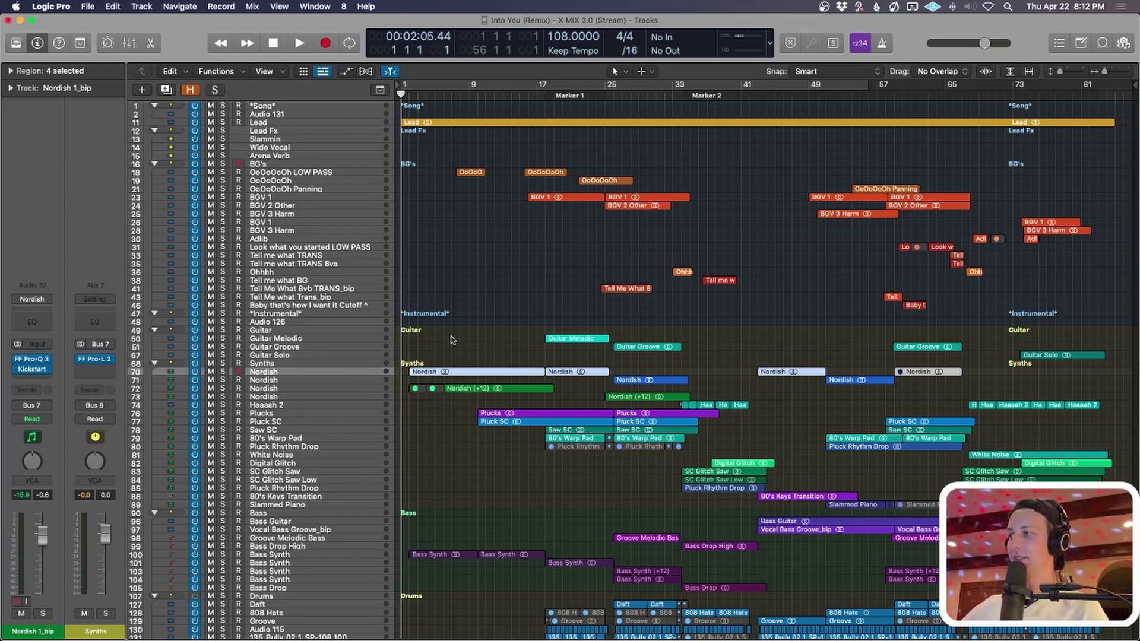
Select the first Nordish track (track 70) in the Synths group and solo it.
left_click(562, 319)
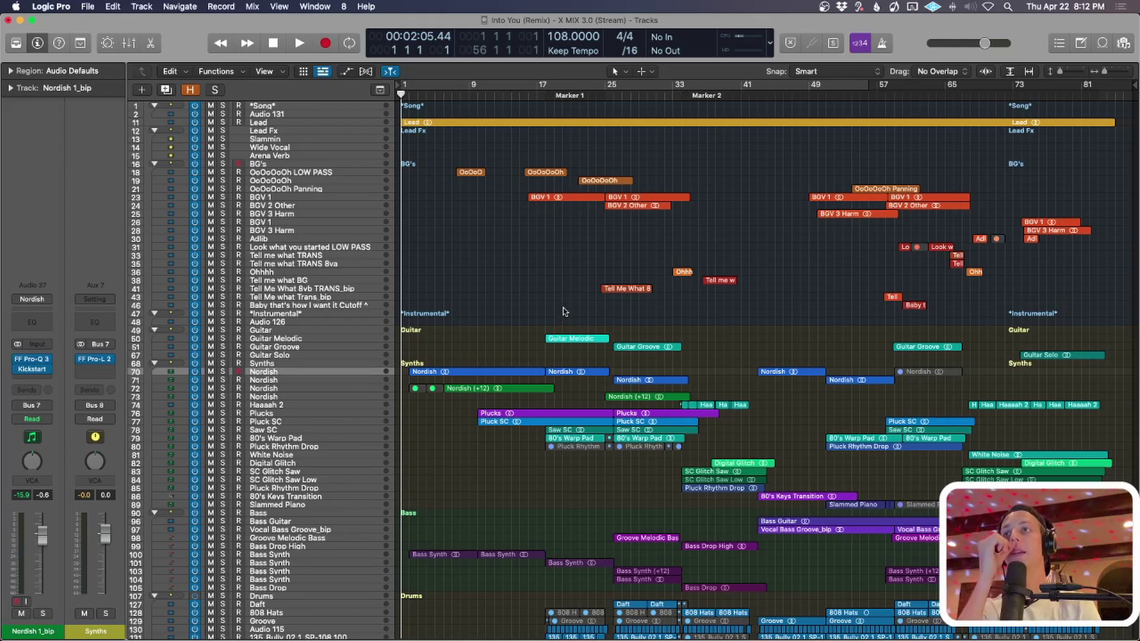
scroll(564, 311, "down", 8)
scroll(477, 484, "down", 5)
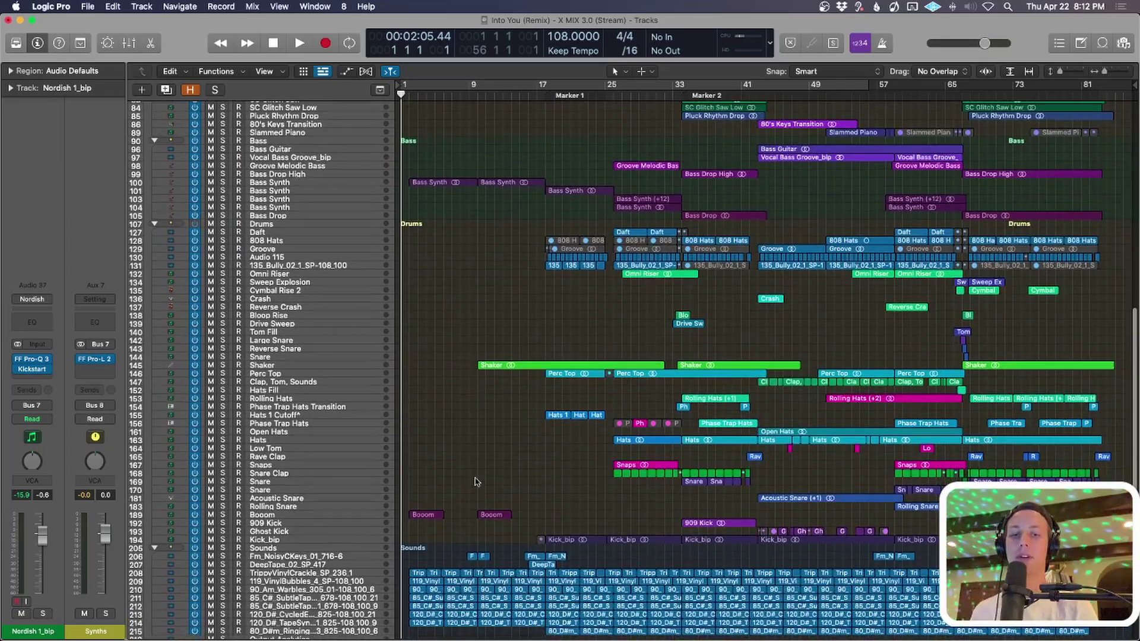
scroll(478, 482, "up", 5)
left_click(372, 284)
key("super+Down")
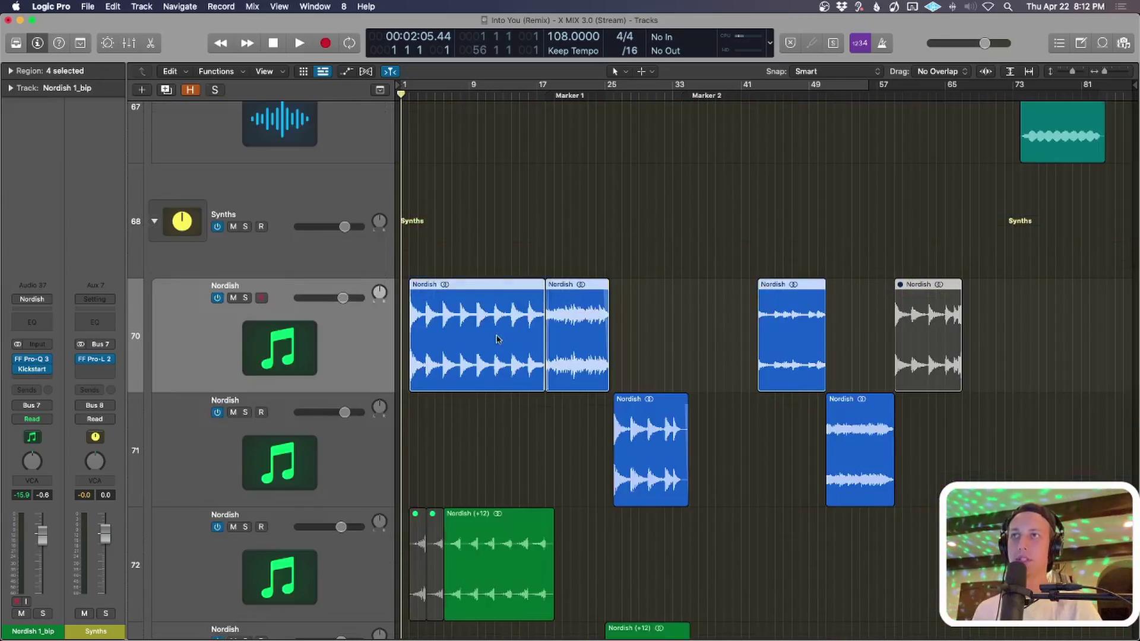
key("ctrl+s")
key("super+Up")
key("super+Up")
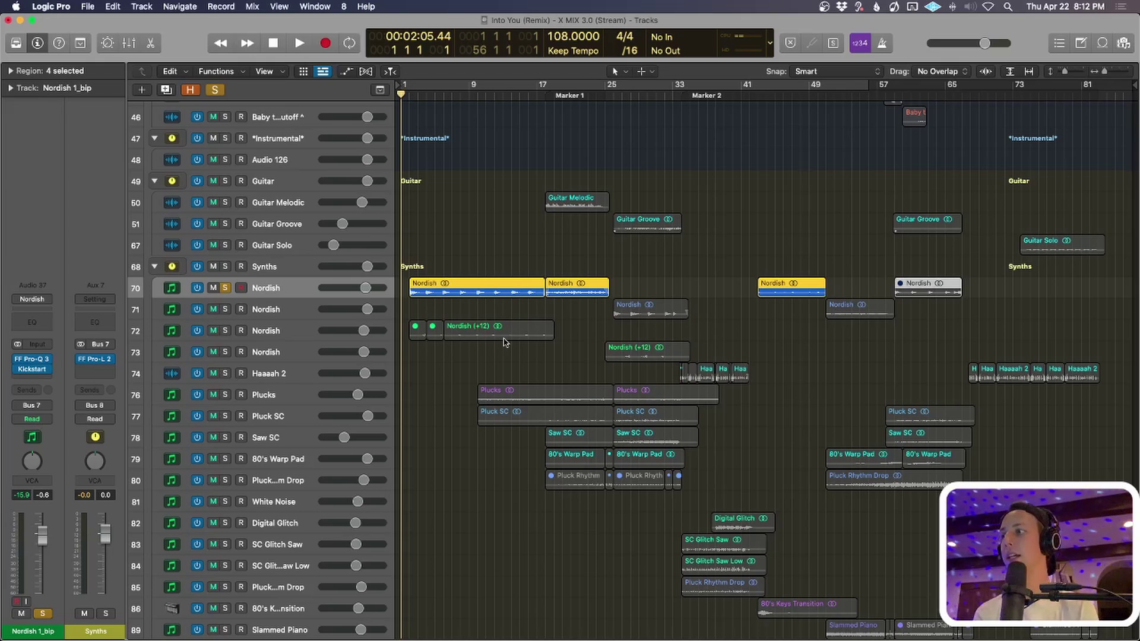
Play the opening Nordish region on the soloed track 70, then stop playback.
scroll(504, 342, "up", 5)
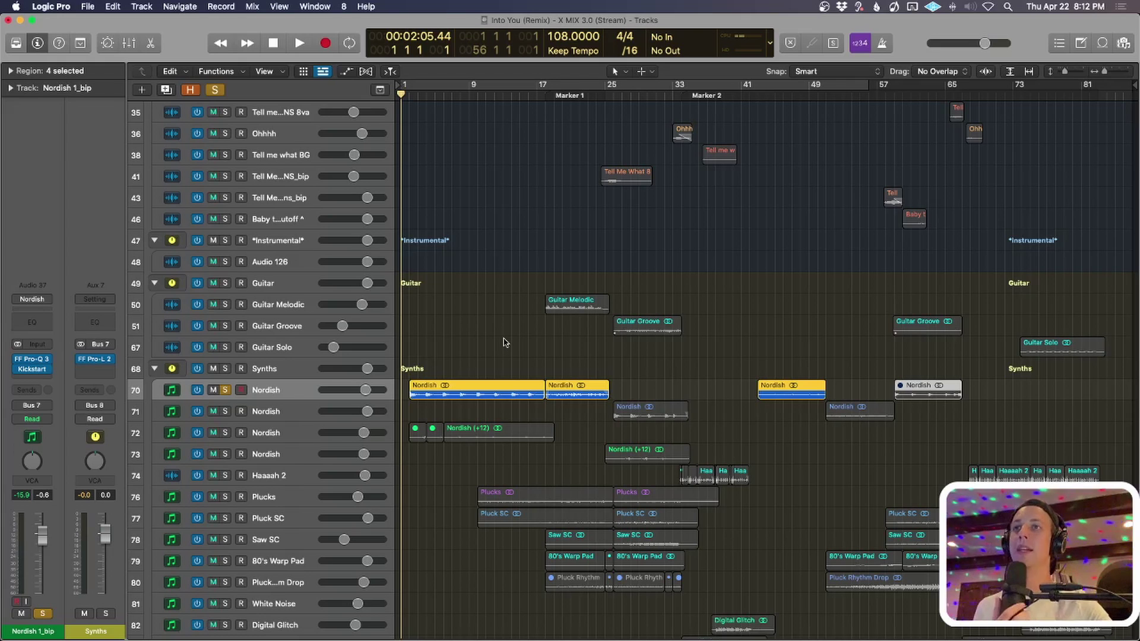
left_click(453, 405)
key("z")
key("space")
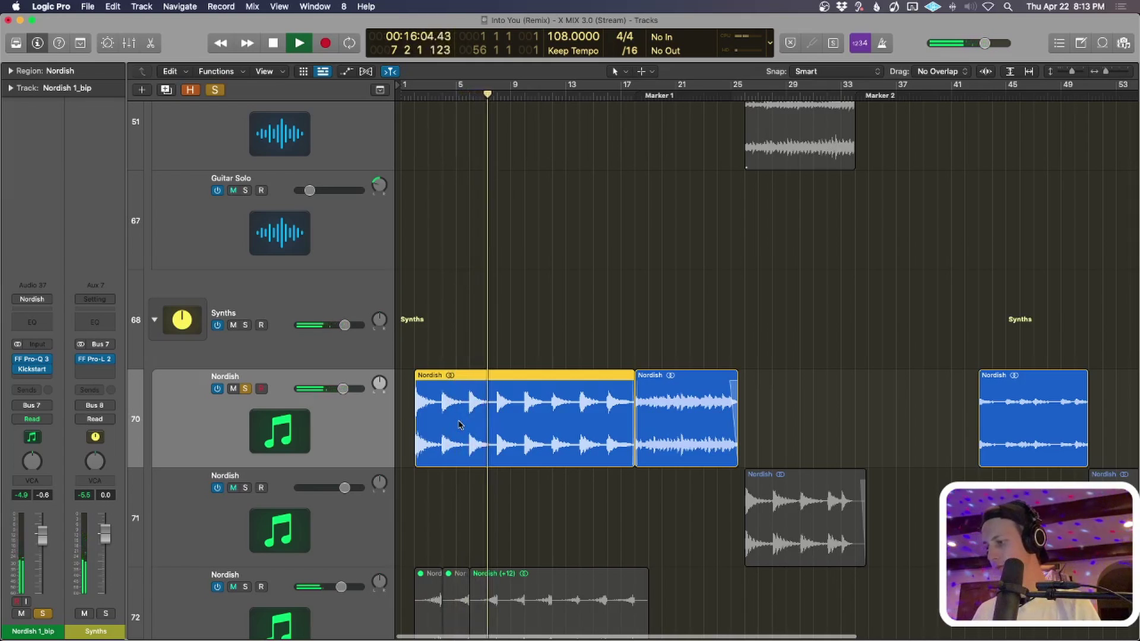
key("super+Up")
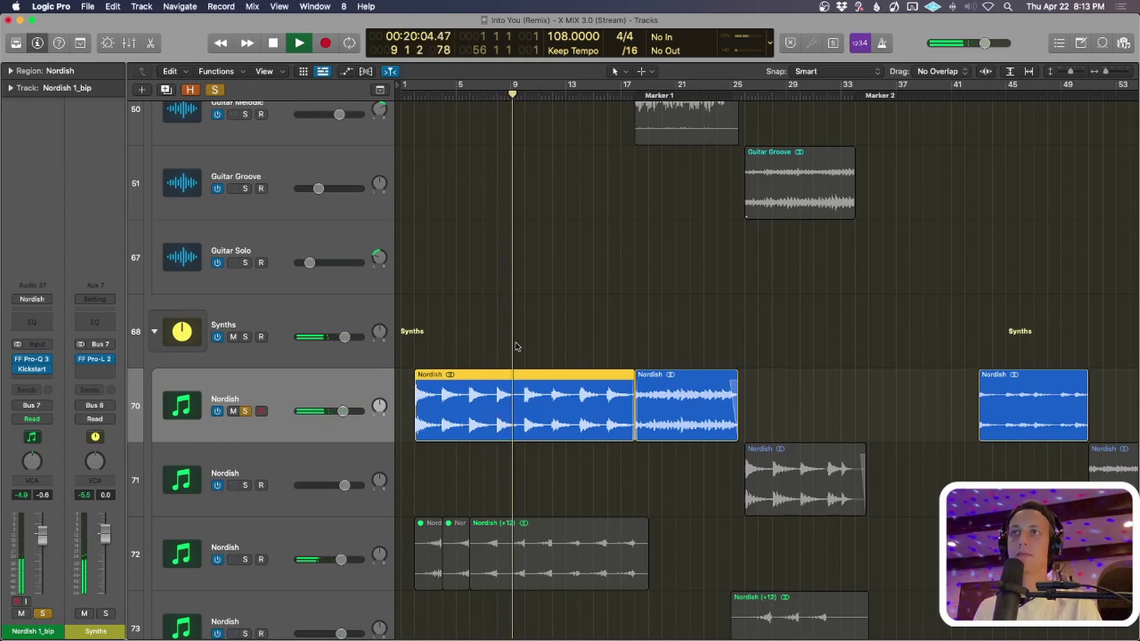
key("space")
Deselect the Nordish region, turn off the track's solo and return to the full arrangement overview.
left_click(492, 350)
key("ctrl+s")
key("super+Up")
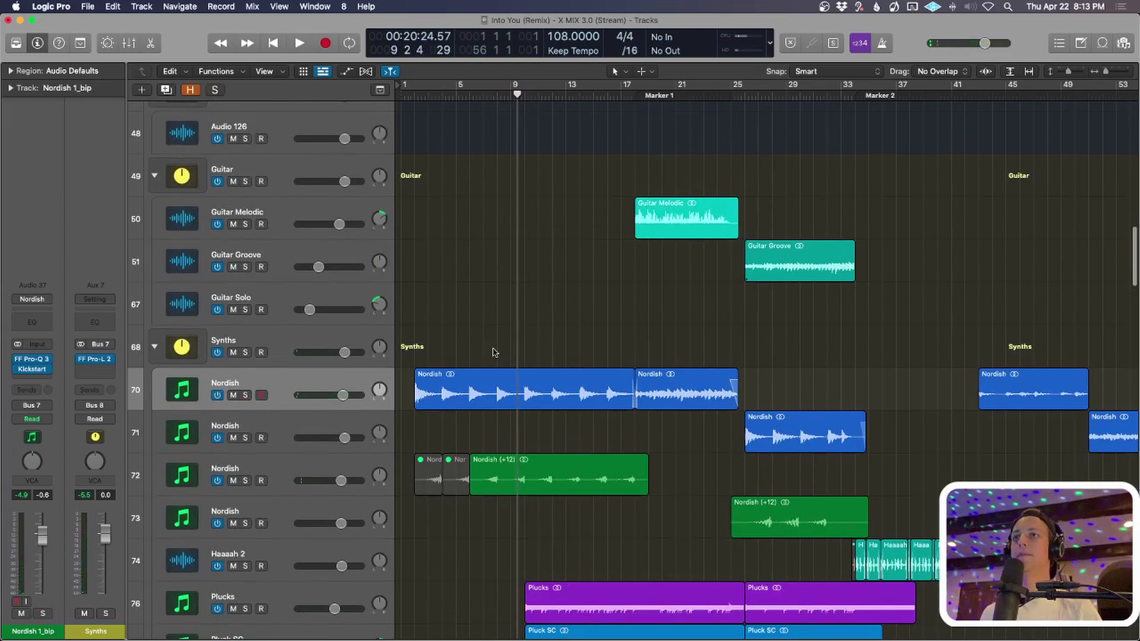
key("z")
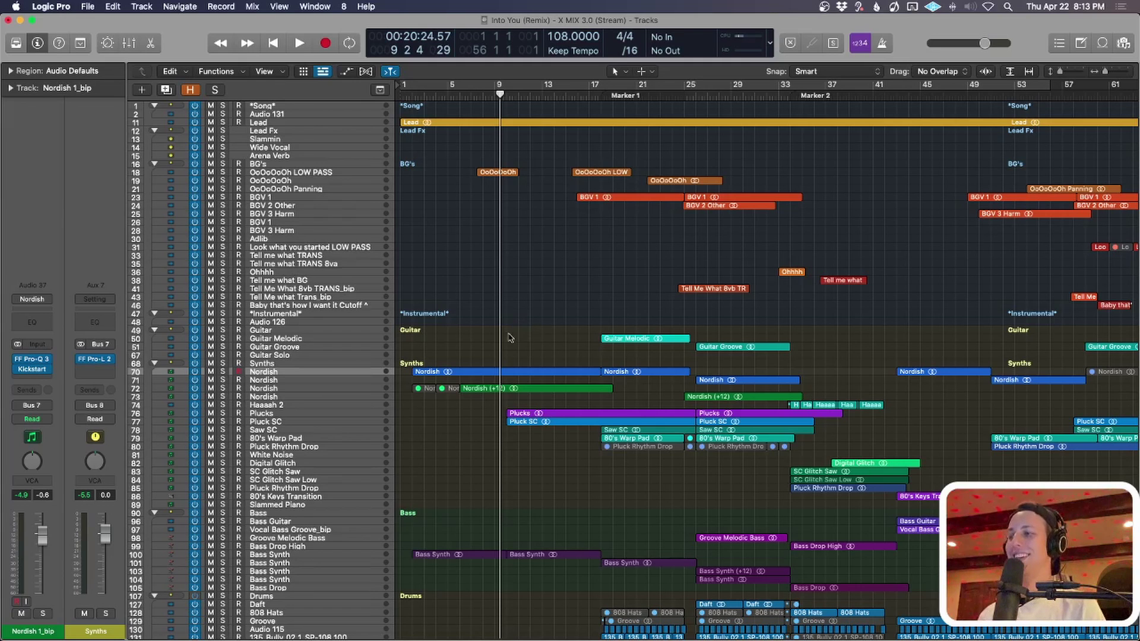
Inspect the FF Pro-Q 3 insert on the first Nordish track.
key("super+Down")
key("super+Down")
key("super+Down")
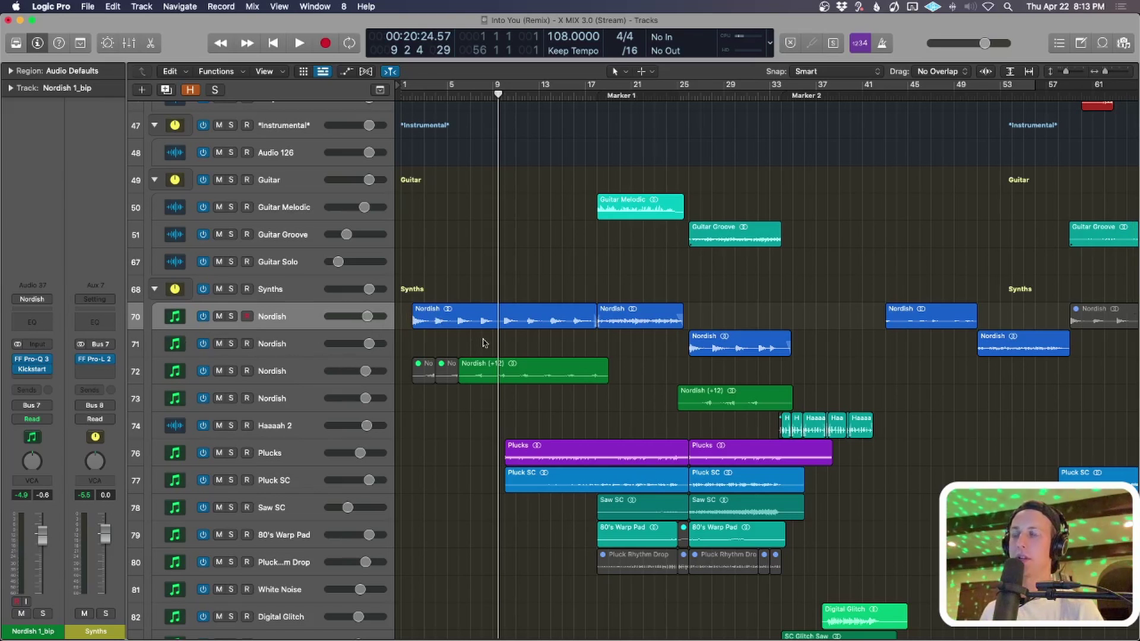
left_click(29, 359)
left_click(29, 360)
key("z")
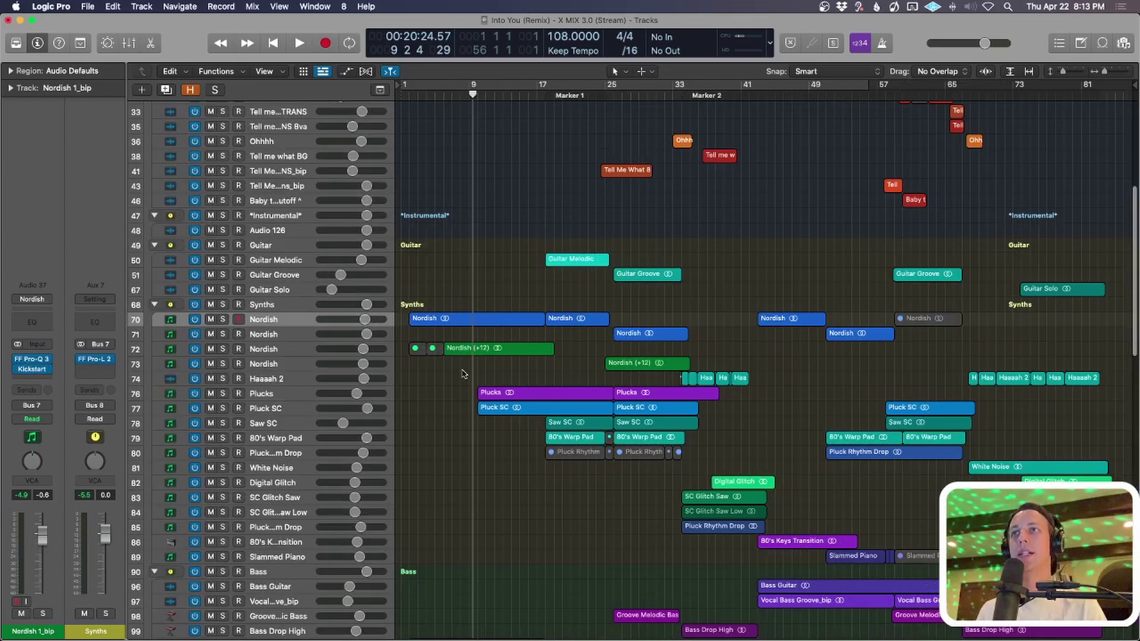
key("super+Up")
key("super+Up")
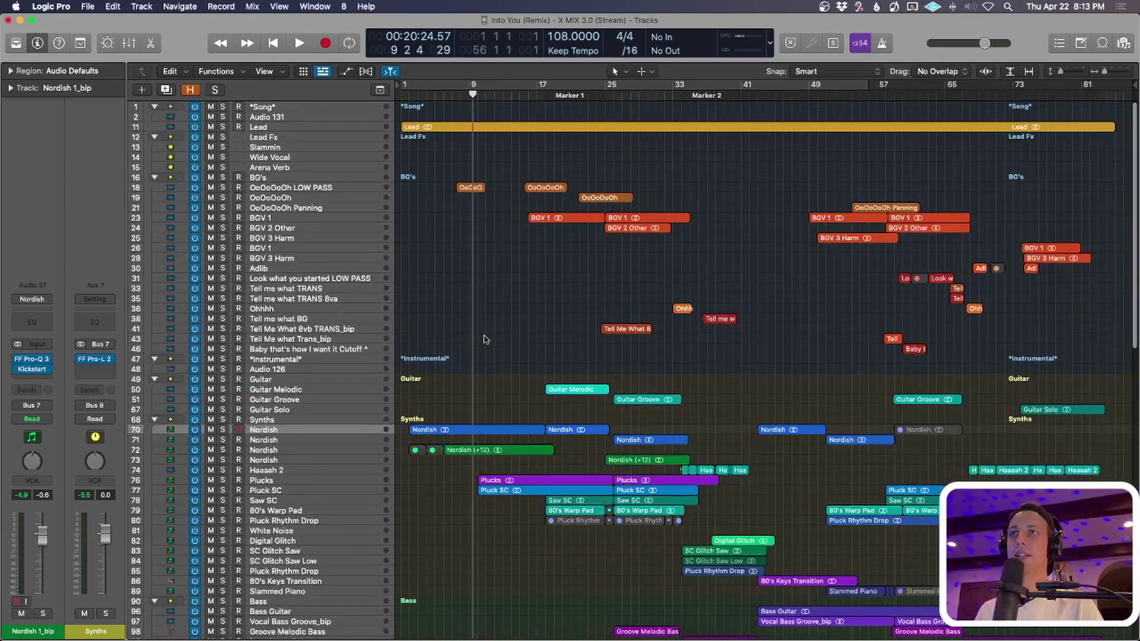
Solo the first Nordish track in the Synths group together with the Lead vocal track.
left_click(309, 114)
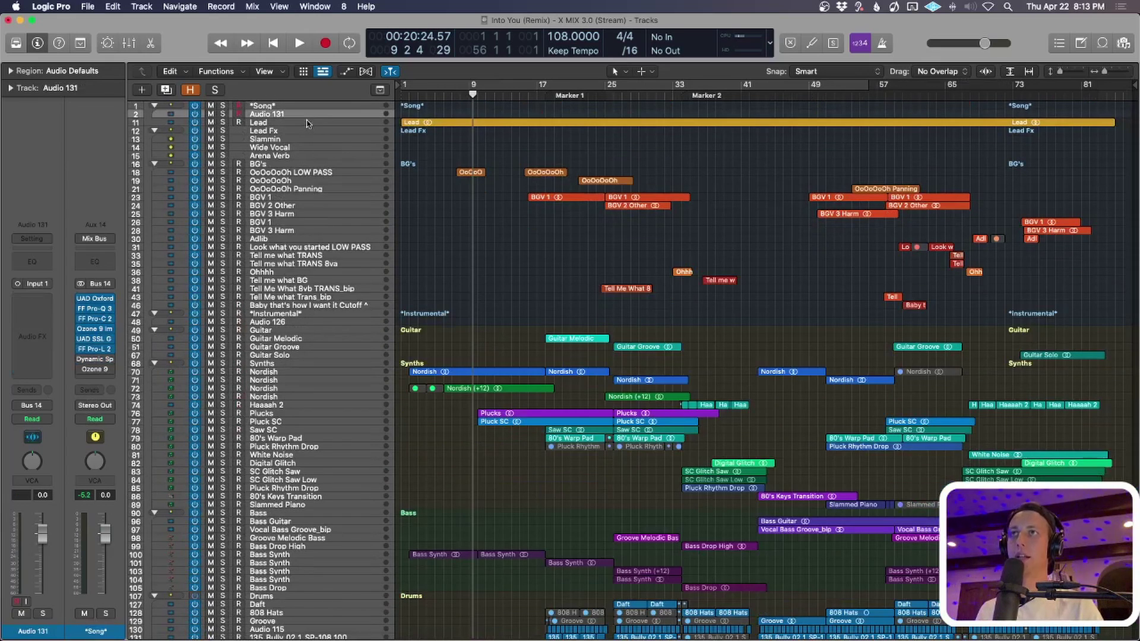
left_click(308, 123)
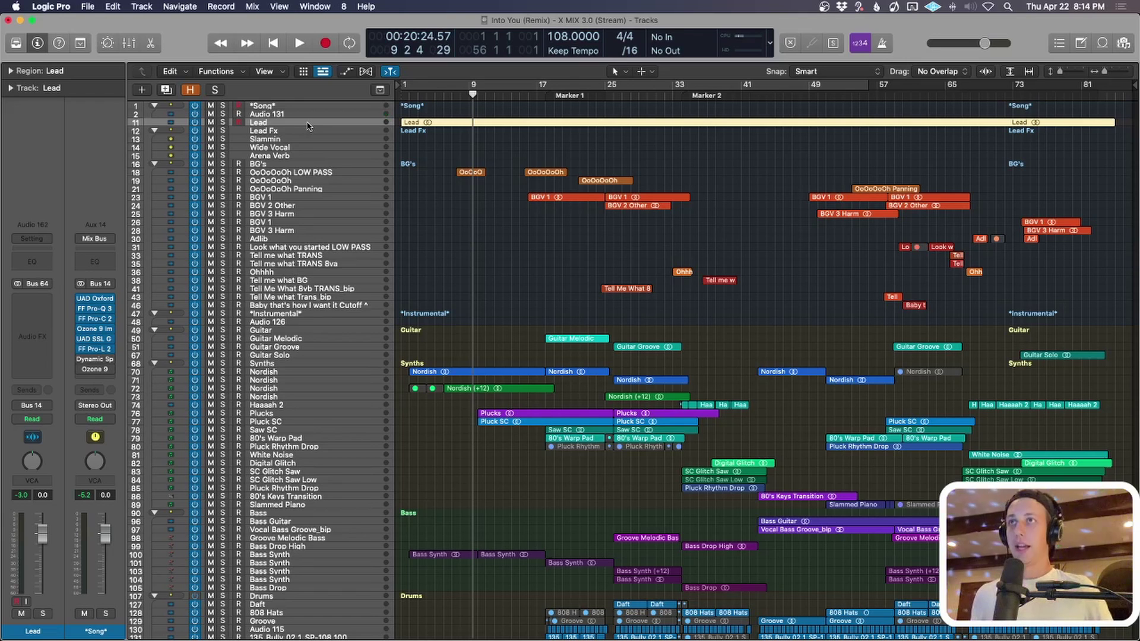
left_click(452, 179)
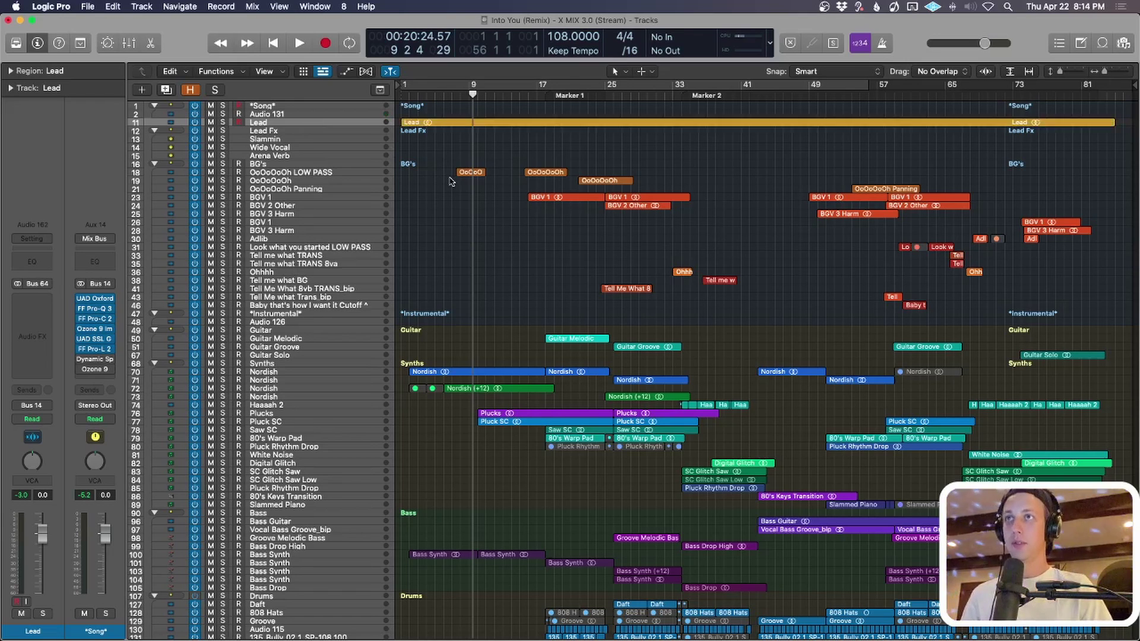
left_click(457, 126)
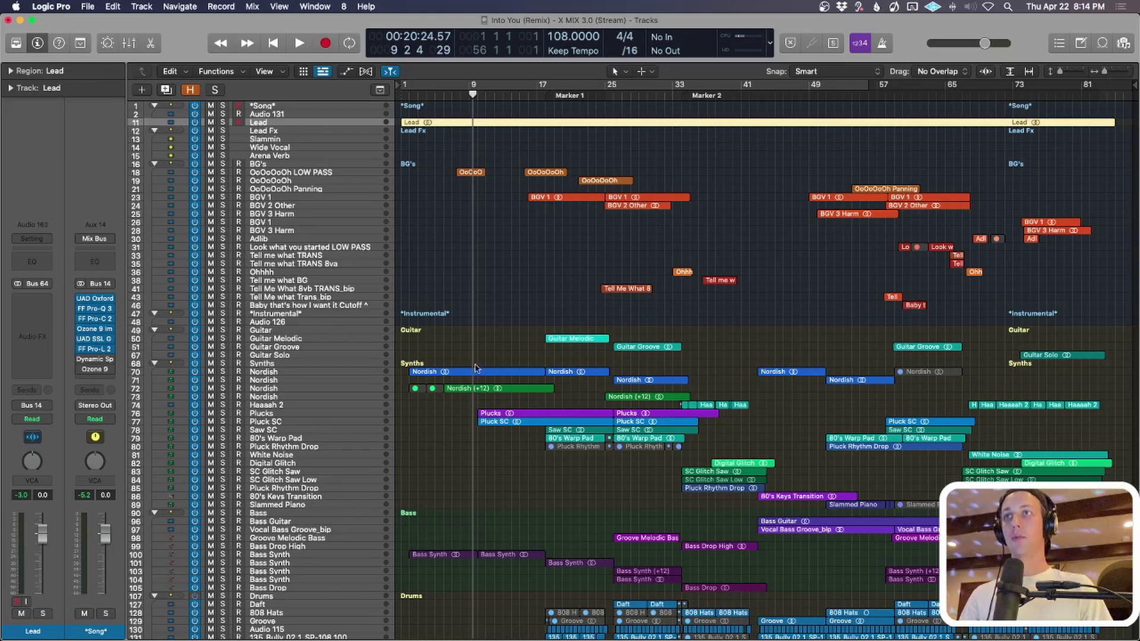
left_click(376, 376)
key("s")
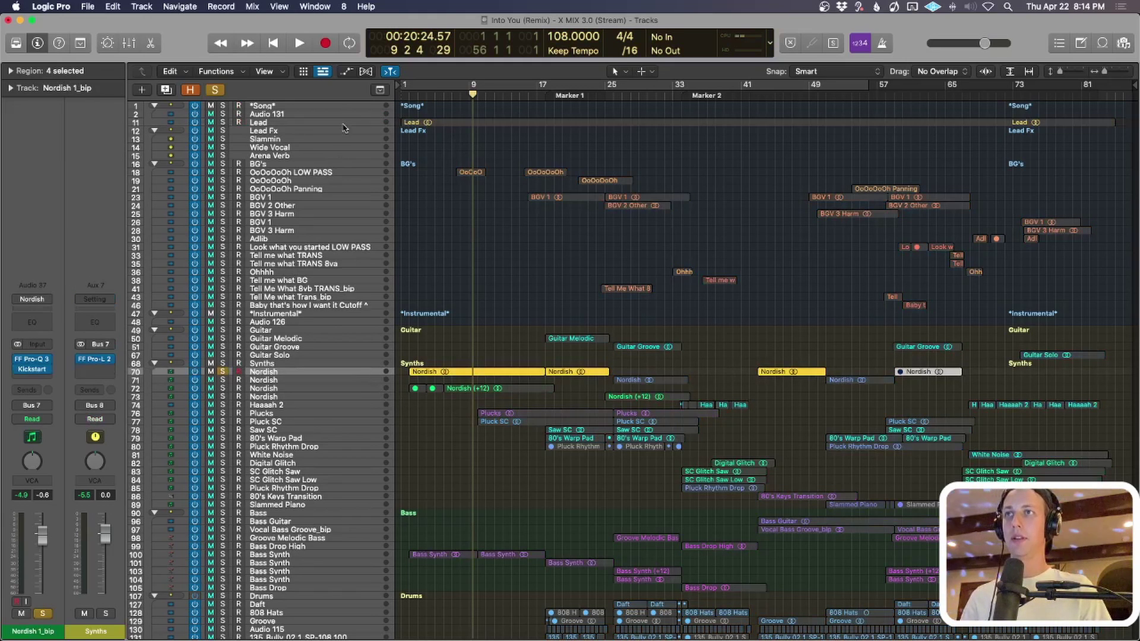
left_click(321, 126)
key("s")
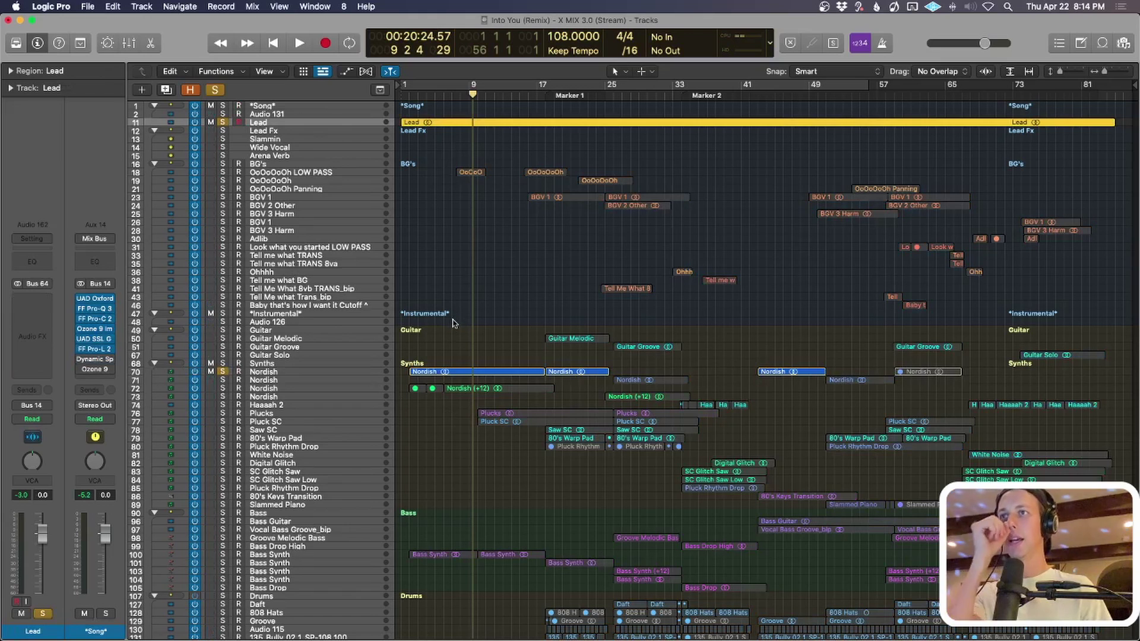
Play the soloed Lead and Nordish tracks from bar 2, then stop playback and clear the solos.
left_click_drag(432, 95, 409, 98)
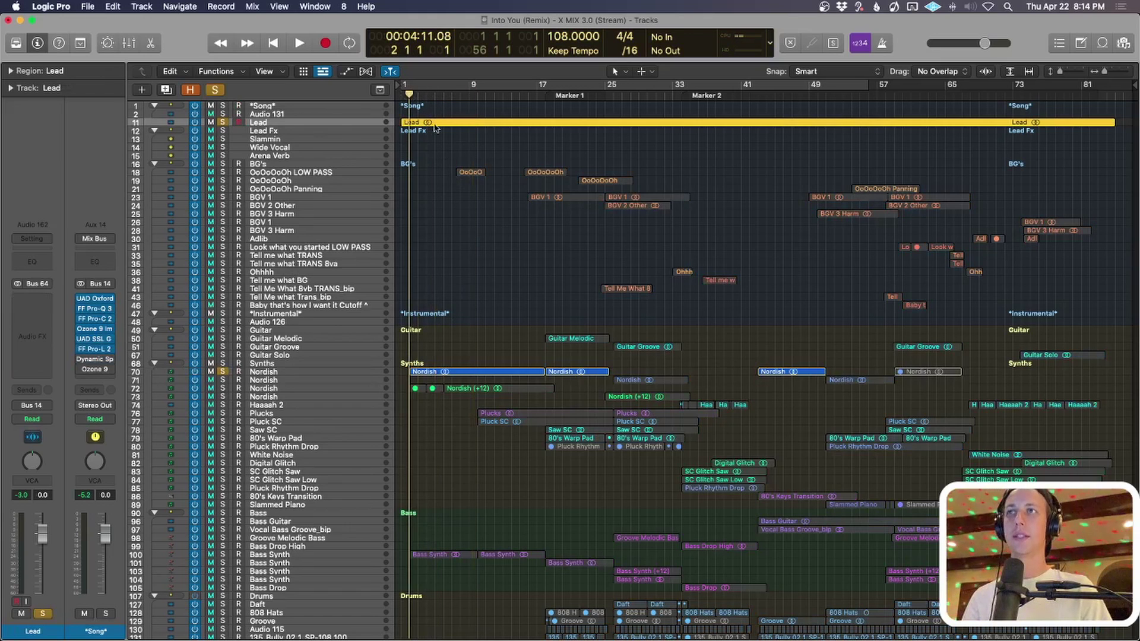
key("space")
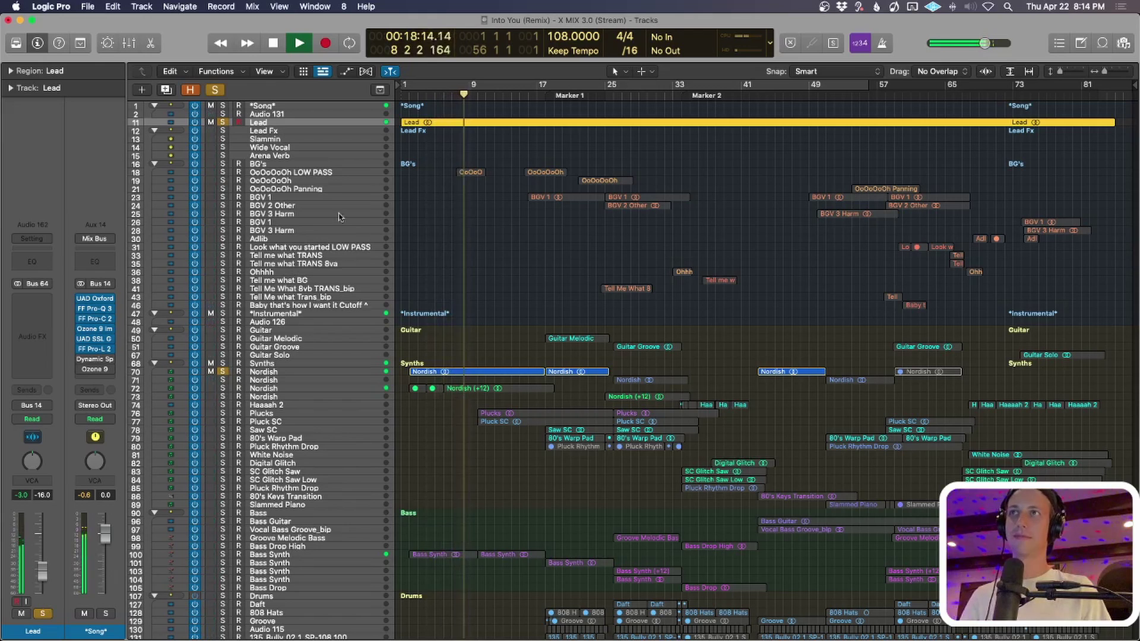
key("space")
left_click(215, 90)
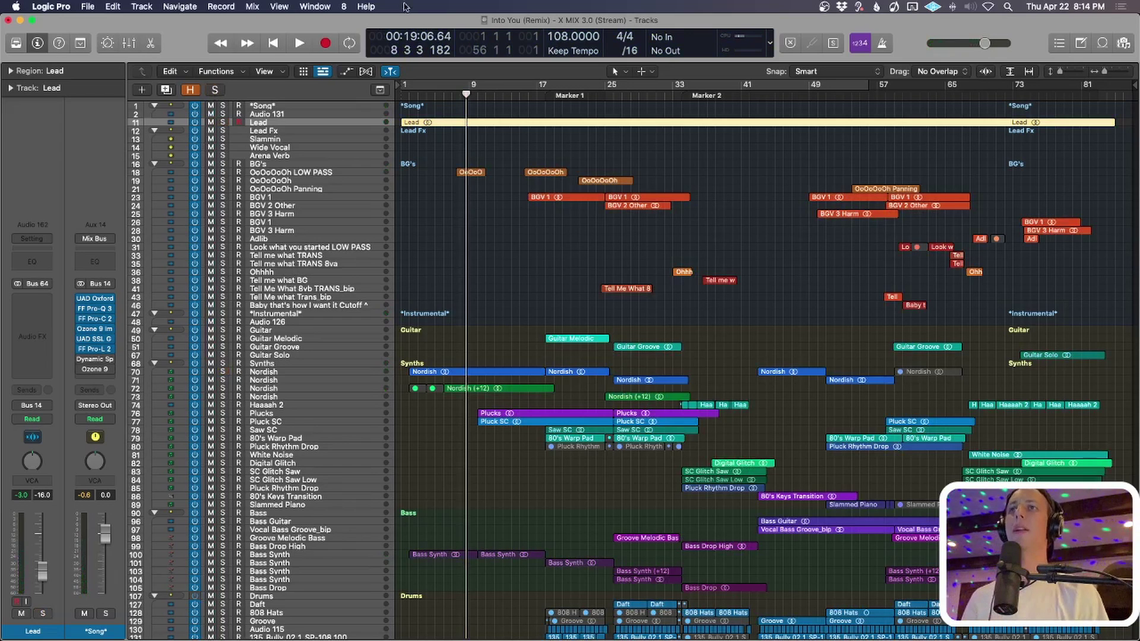
left_click(591, 255)
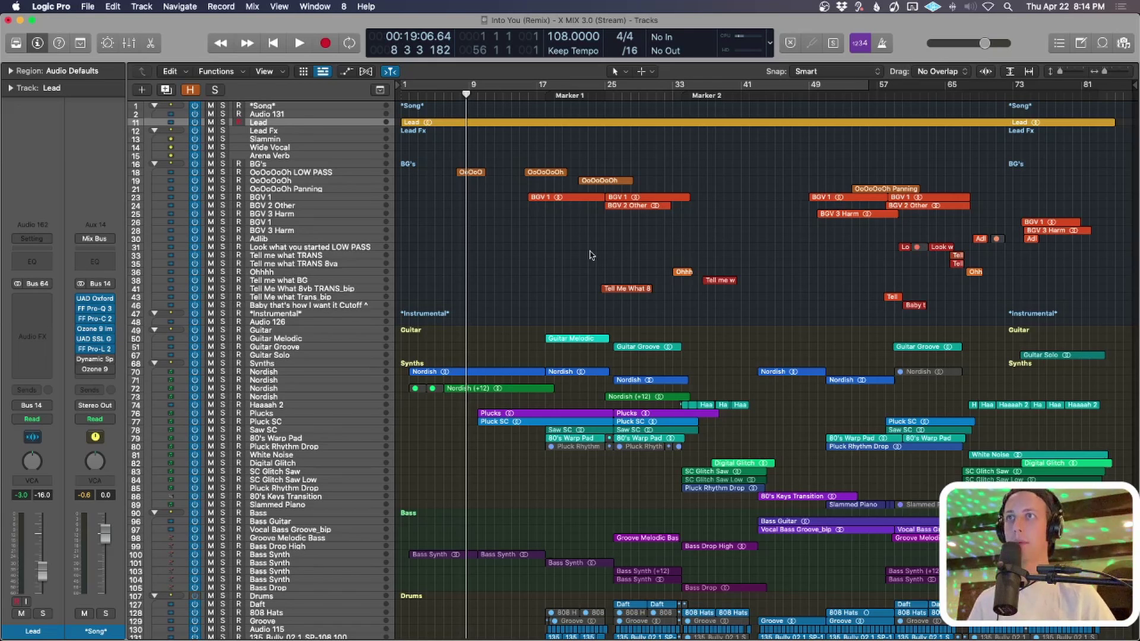
Select the Nordish (+12) region on track 72 and start playback from the beginning of that region.
scroll(591, 255, "down", 4)
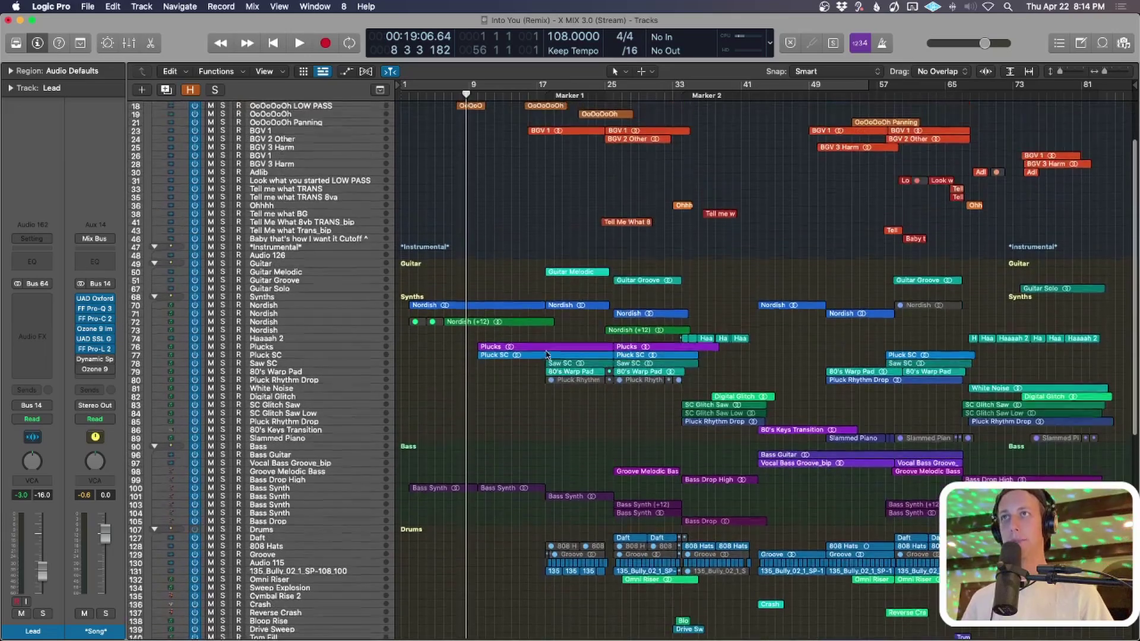
left_click(358, 321)
key("z")
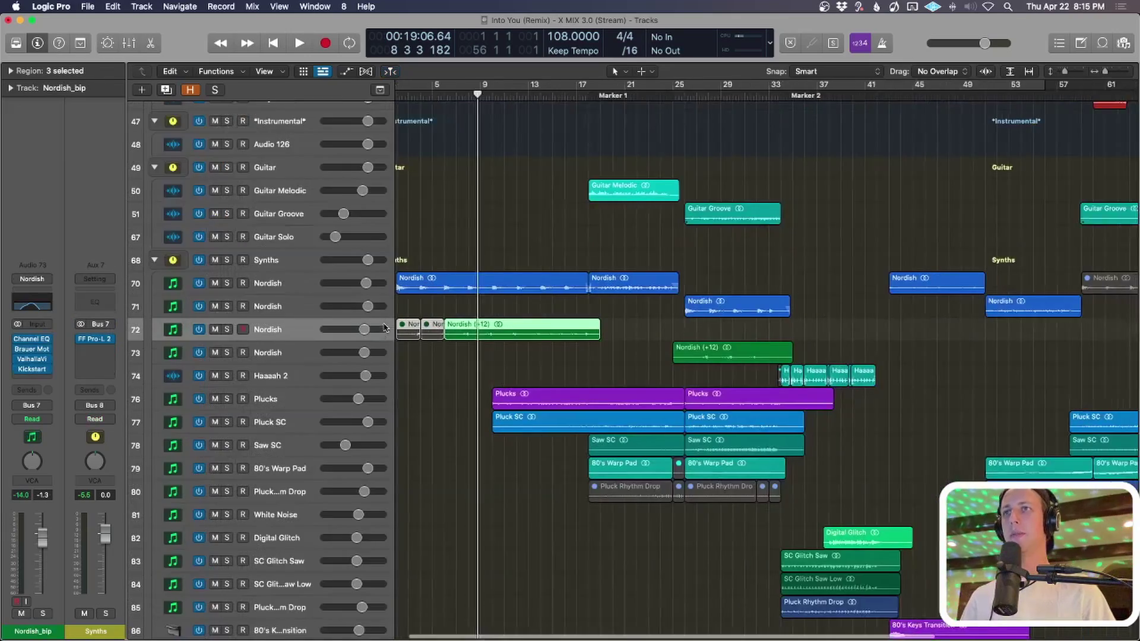
left_click(520, 332)
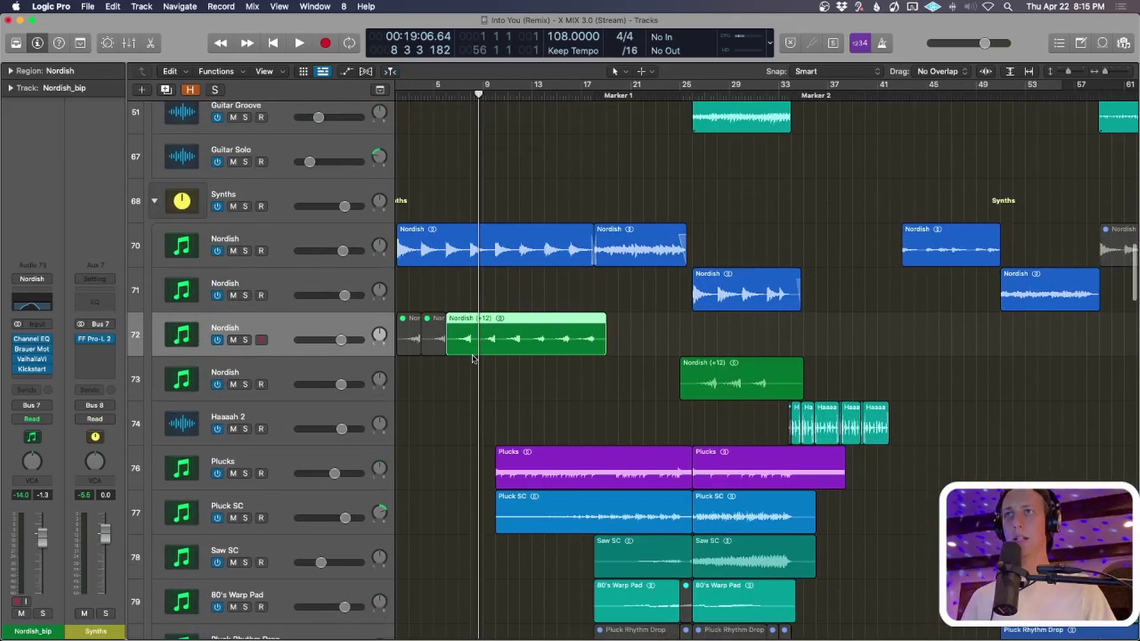
key("shift+space")
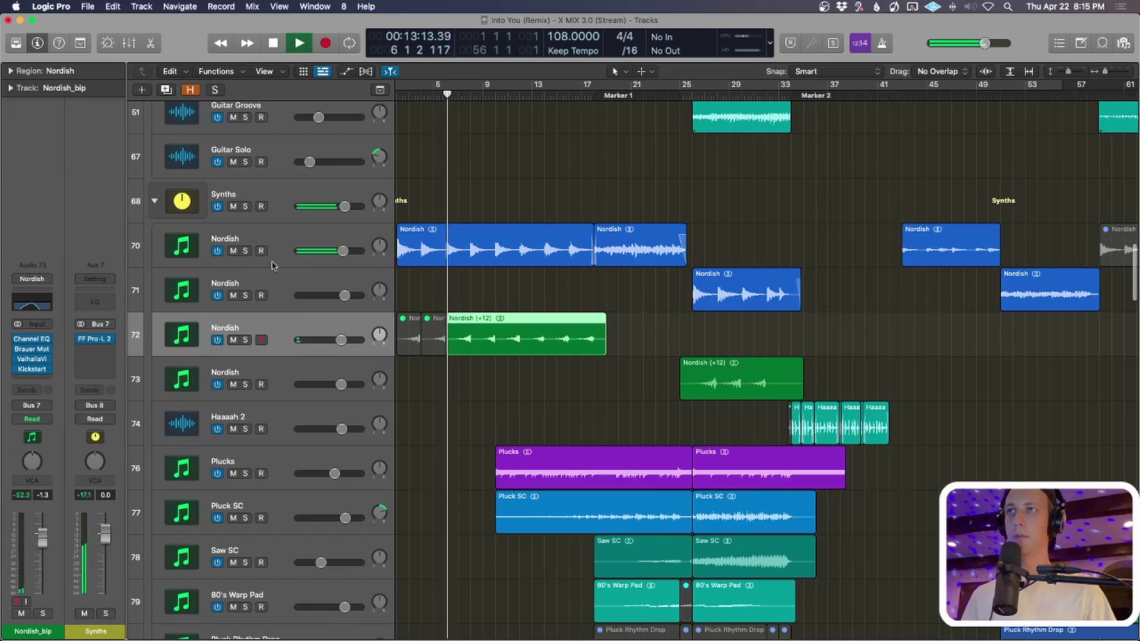
Solo Nordish tracks 72 and 70 together during playback, then stop.
key("ctrl+s")
left_click(244, 250)
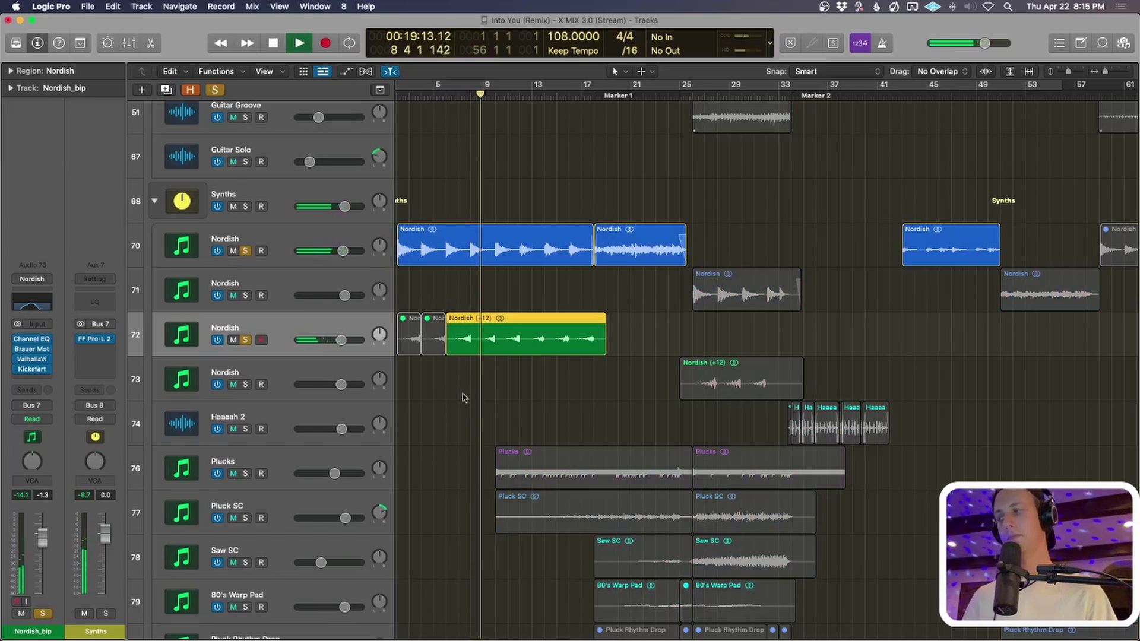
key("space")
Clear the solos on both Nordish tracks and return to the overview of all tracks.
key("super+Up")
key("super+Up")
key("super+Up")
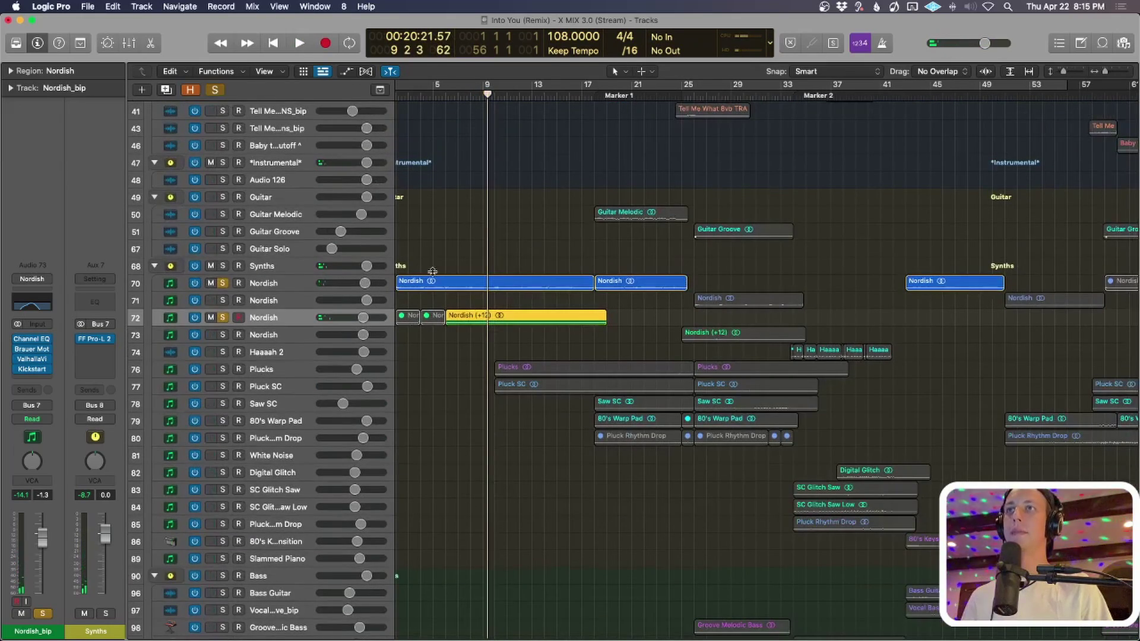
key("ctrl+alt+super+s")
key("super+Down")
key("super+Down")
key("super+Up")
key("super+Up")
key("super+Up")
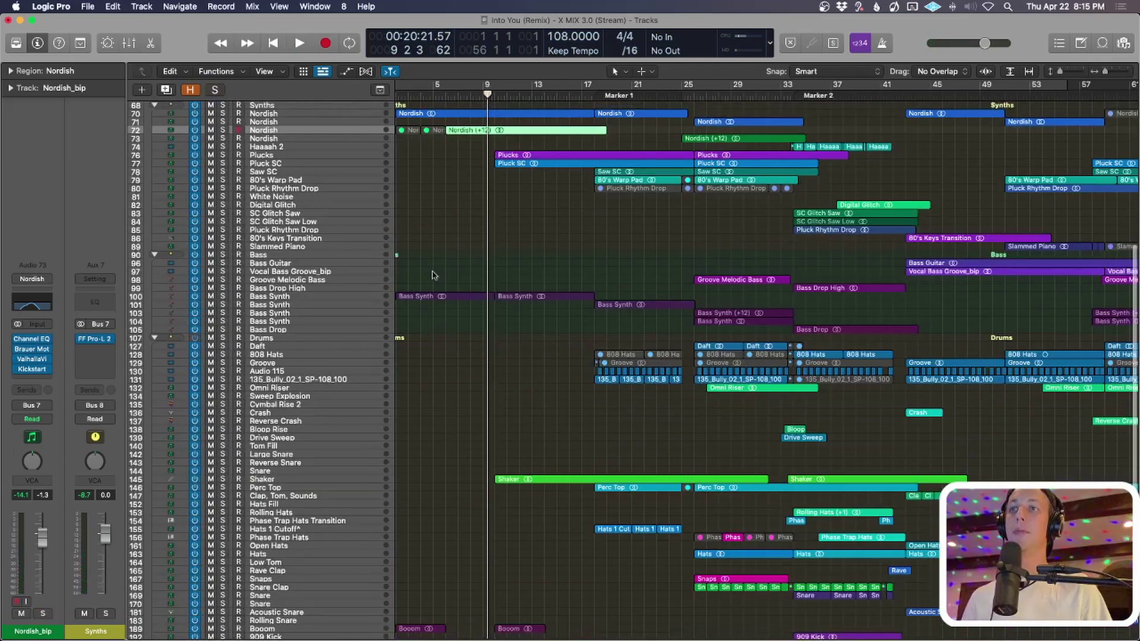
Select only the first Plucks region on the Plucks track in the Synths group.
scroll(373, 303, "up", 10)
left_click(364, 254)
scroll(380, 279, "up", 2)
key("super+Down")
key("super+Down")
key("super+Down")
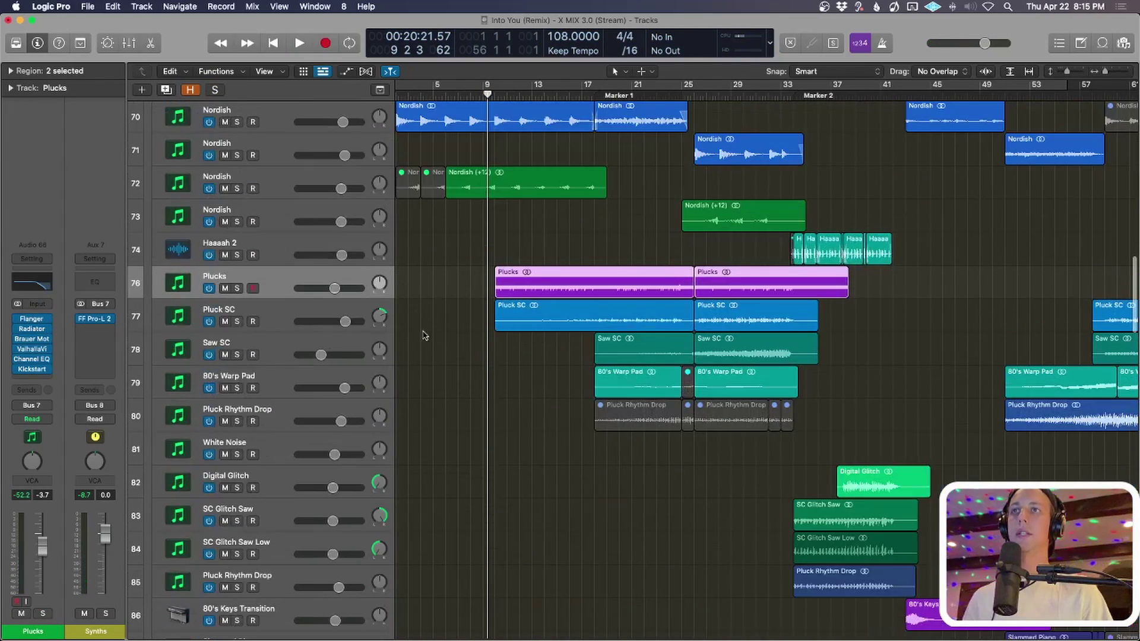
left_click_drag(457, 280, 496, 282)
key("super+Up")
key("super+Up")
key("super+Up")
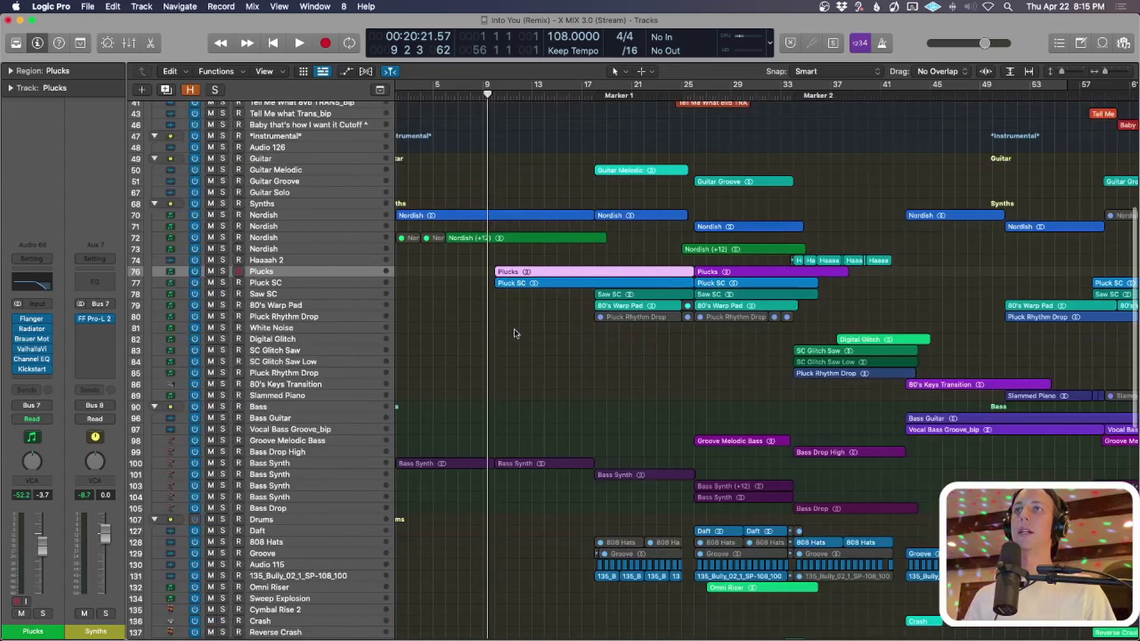
key("super+Left")
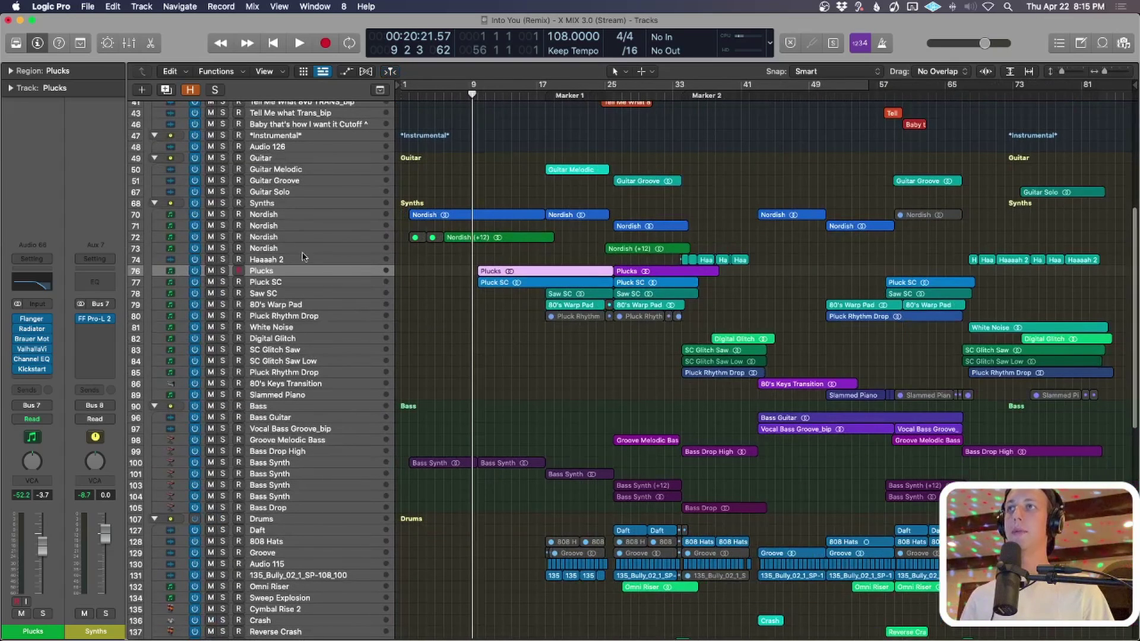
Solo the Plucks track and play its first region, then stop playback.
key("s")
key("space")
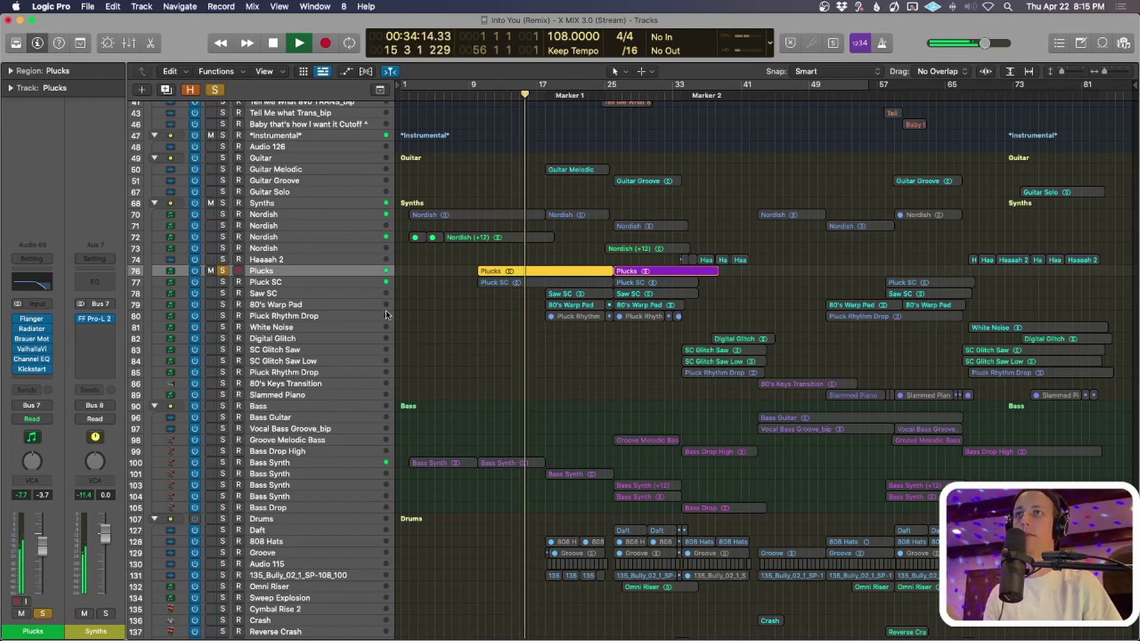
key("super+Down")
key("super+Down")
key("space")
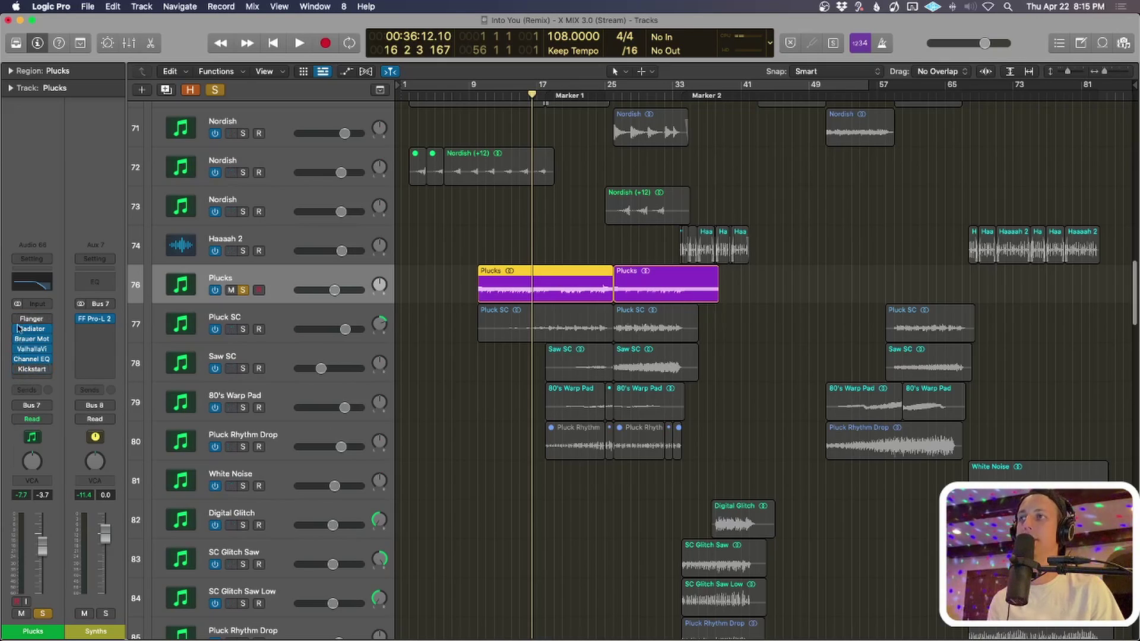
Play the soloed Plucks track with its effects bypassed, then replay it with only Flanger enabled and open Flanger's settings.
key("space")
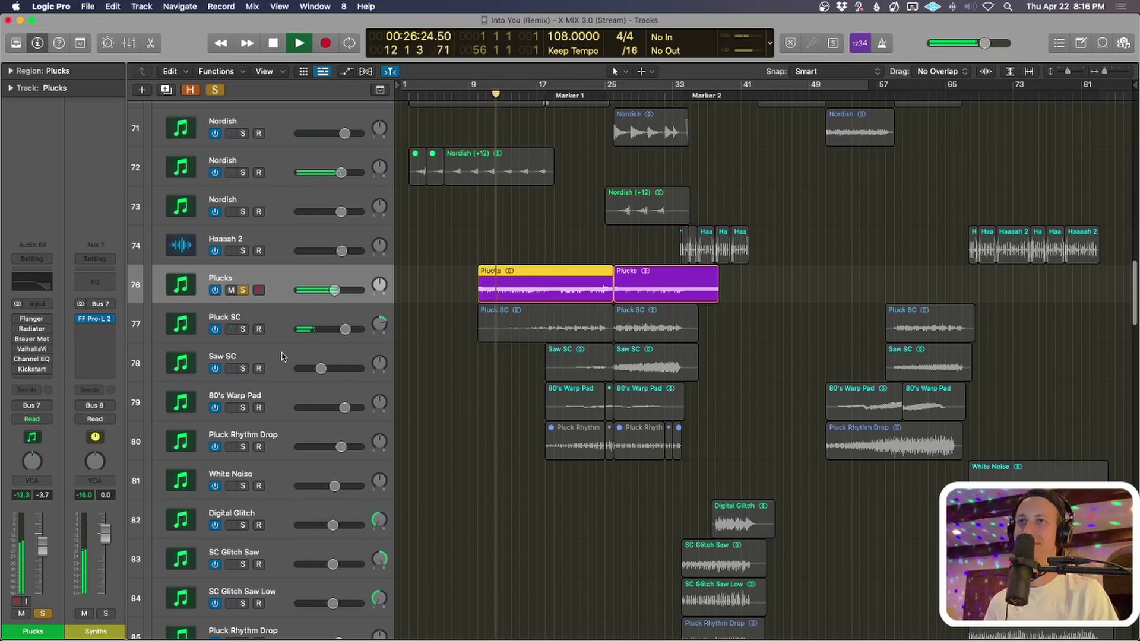
key("space")
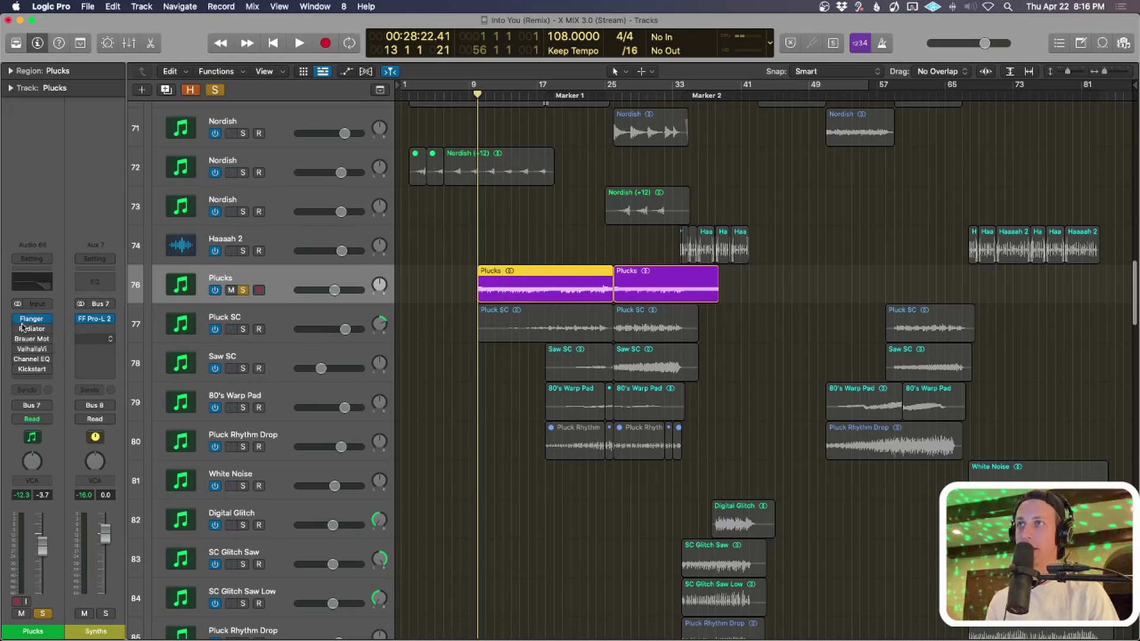
key("space")
left_click(32, 319)
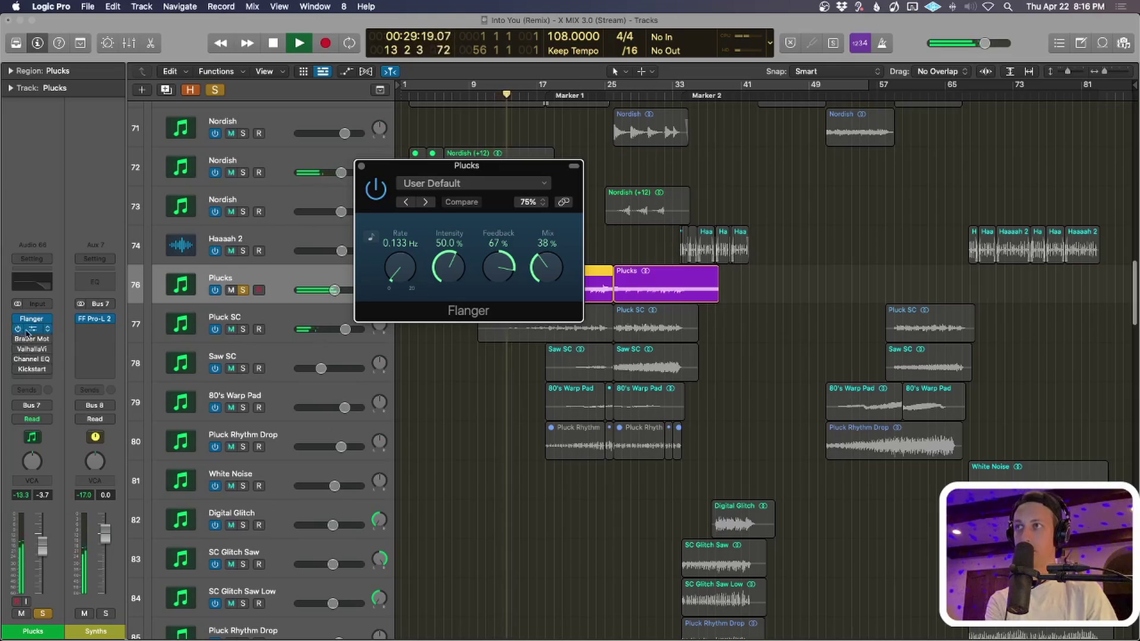
Enable Radiator on the Plucks track and view its settings during playback, then put away the Flanger and Radiator windows.
left_click(32, 331)
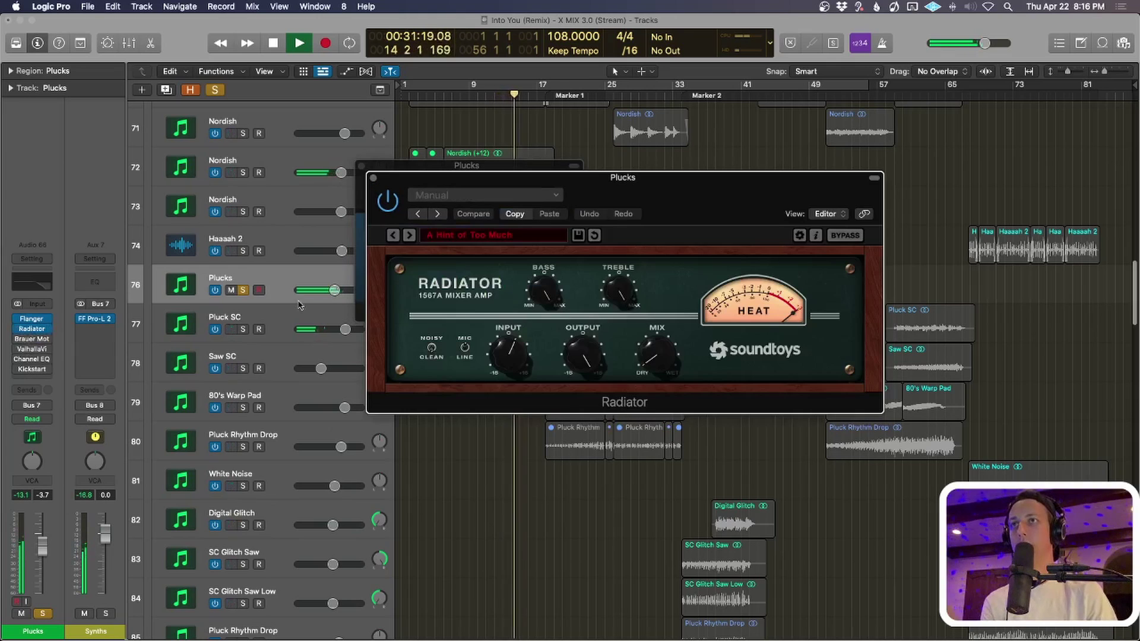
left_click(363, 170)
left_click(362, 167)
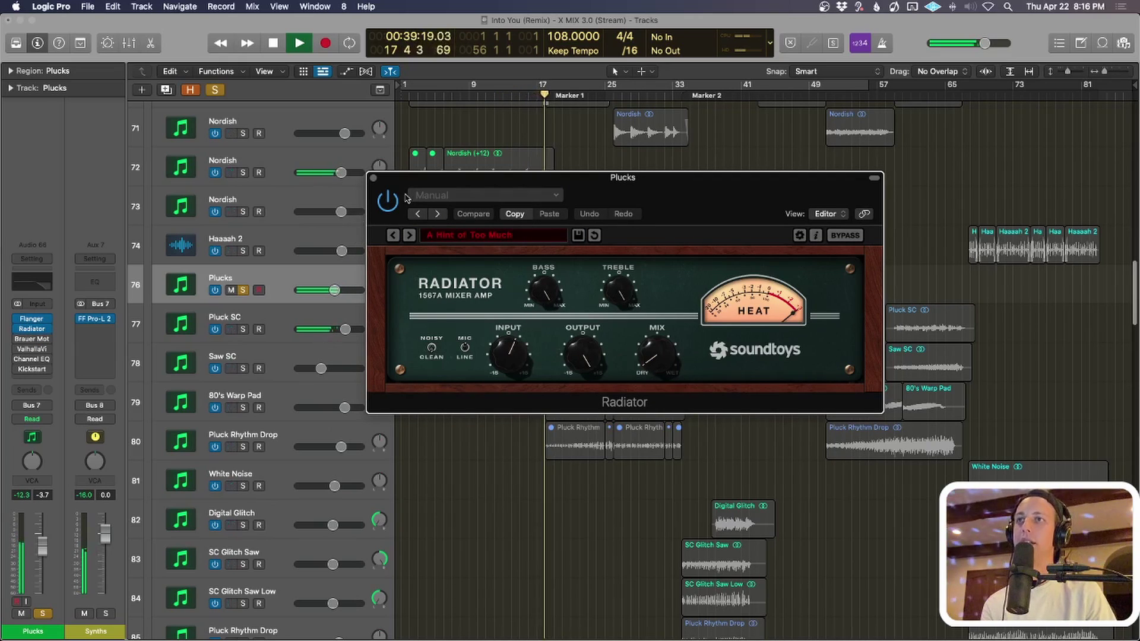
key("v")
Enable Brauer Motion on the Plucks track, view its panning settings during playback, then close its window.
left_click(16, 339)
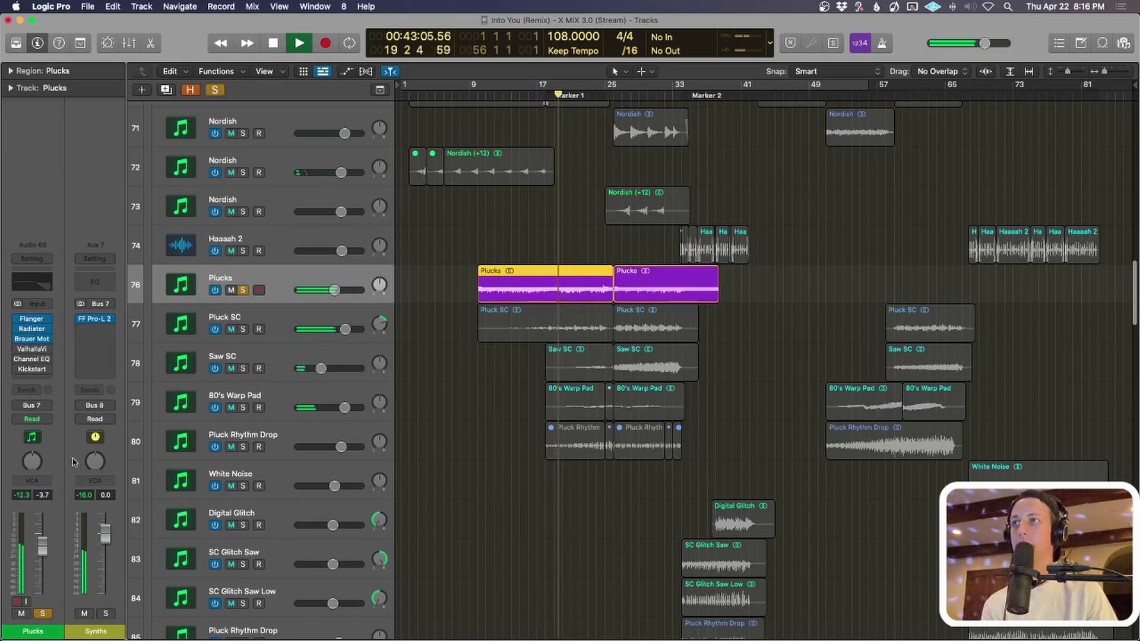
left_click(32, 339)
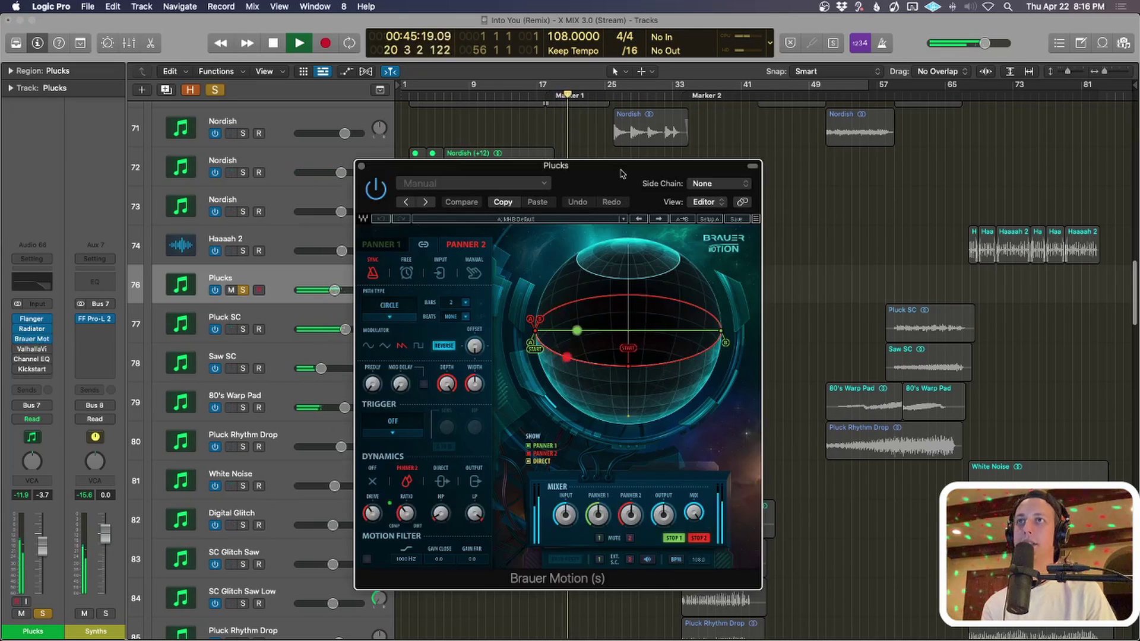
left_click_drag(619, 165, 608, 132)
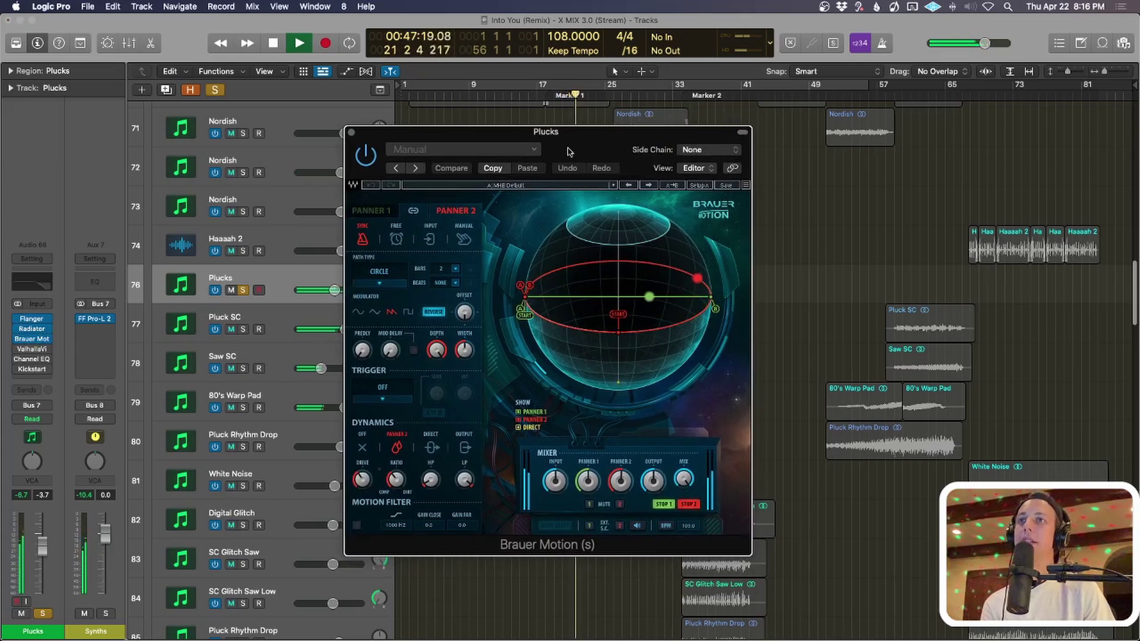
left_click(351, 132)
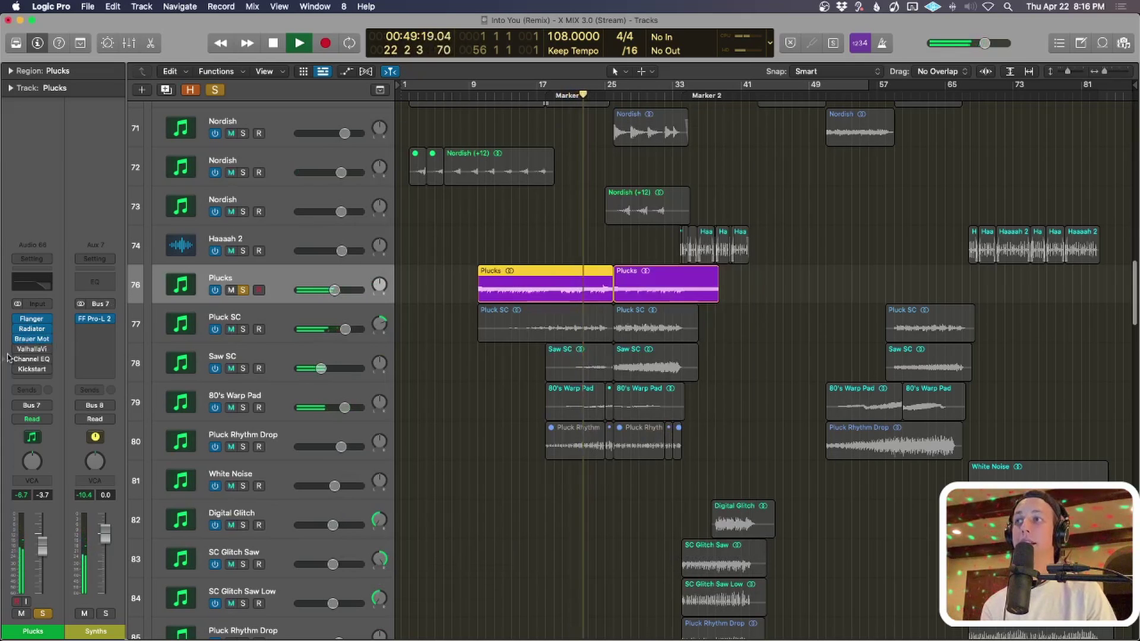
Enable ValhallaVintageVerb on the Plucks track and inspect it while cycling bars 10 to 26, then stop and close it.
left_click(33, 349)
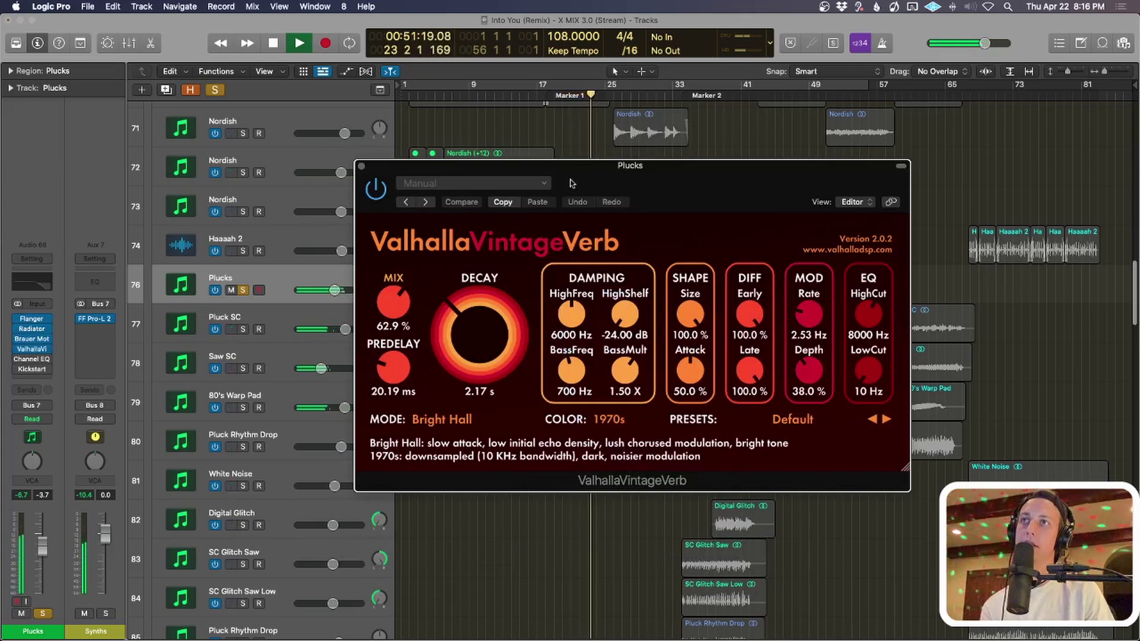
left_click_drag(653, 166, 900, 377)
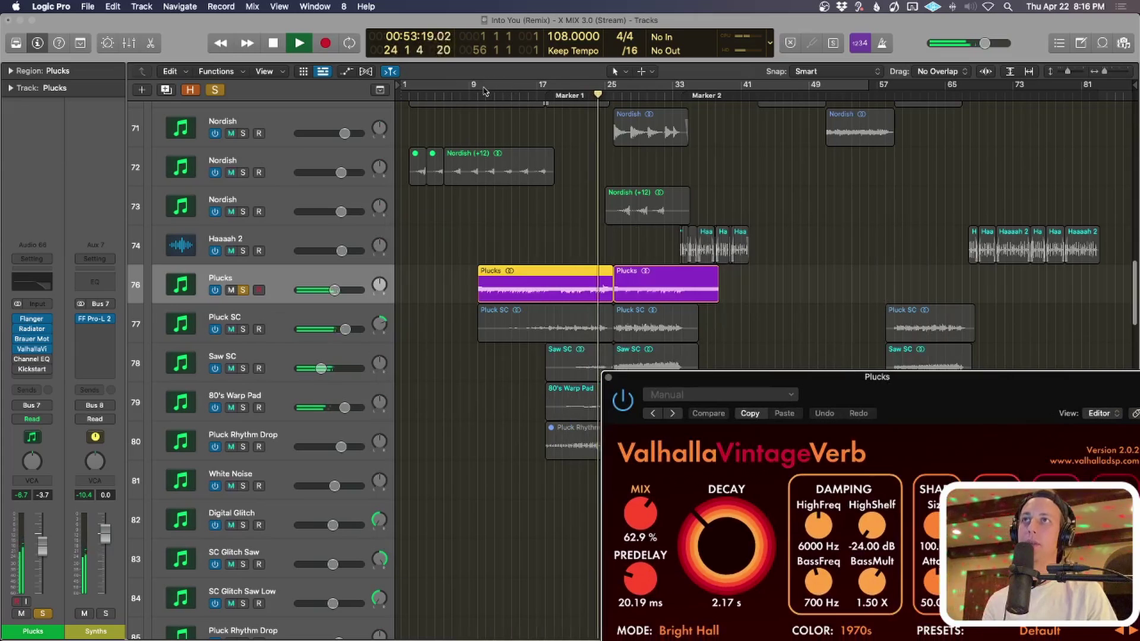
left_click_drag(481, 86, 612, 87)
left_click_drag(785, 378, 419, 218)
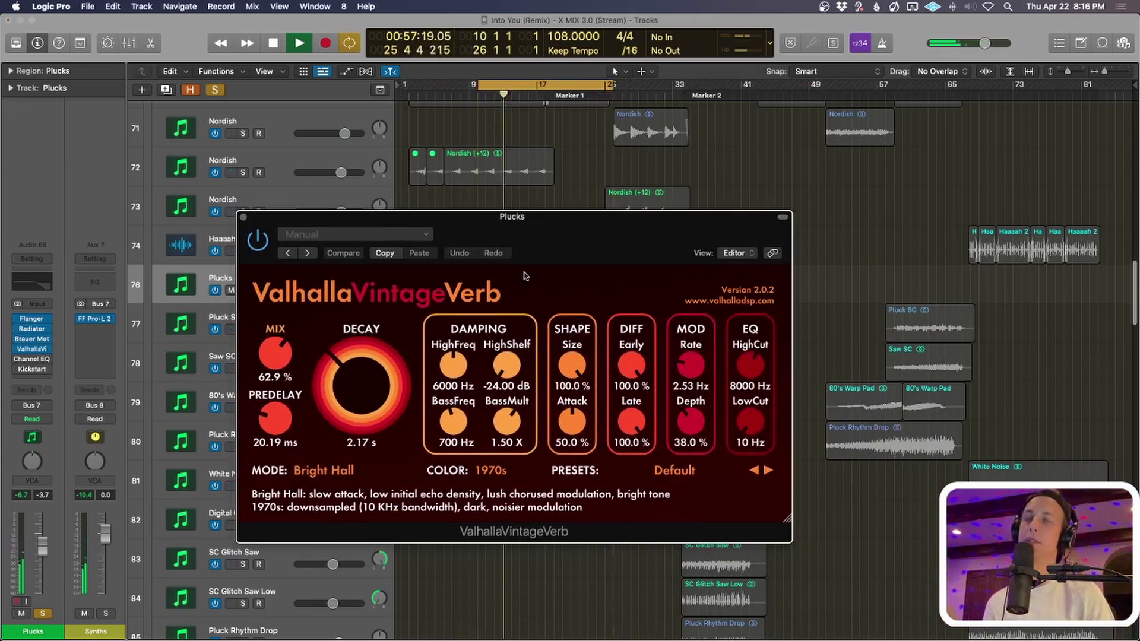
left_click(826, 232)
key("space")
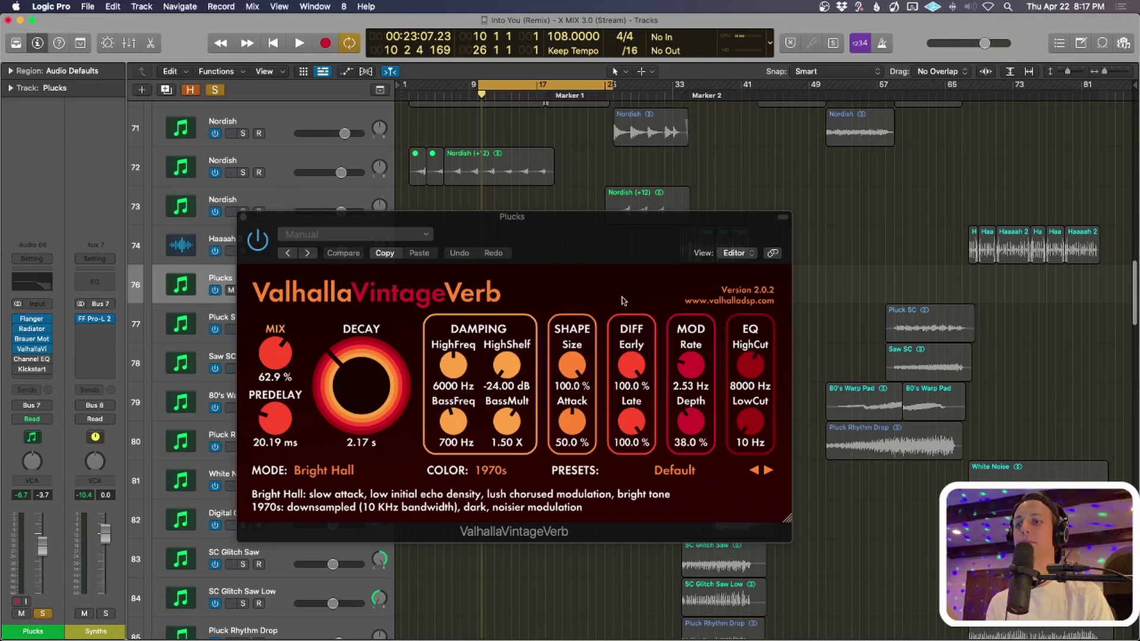
left_click(242, 218)
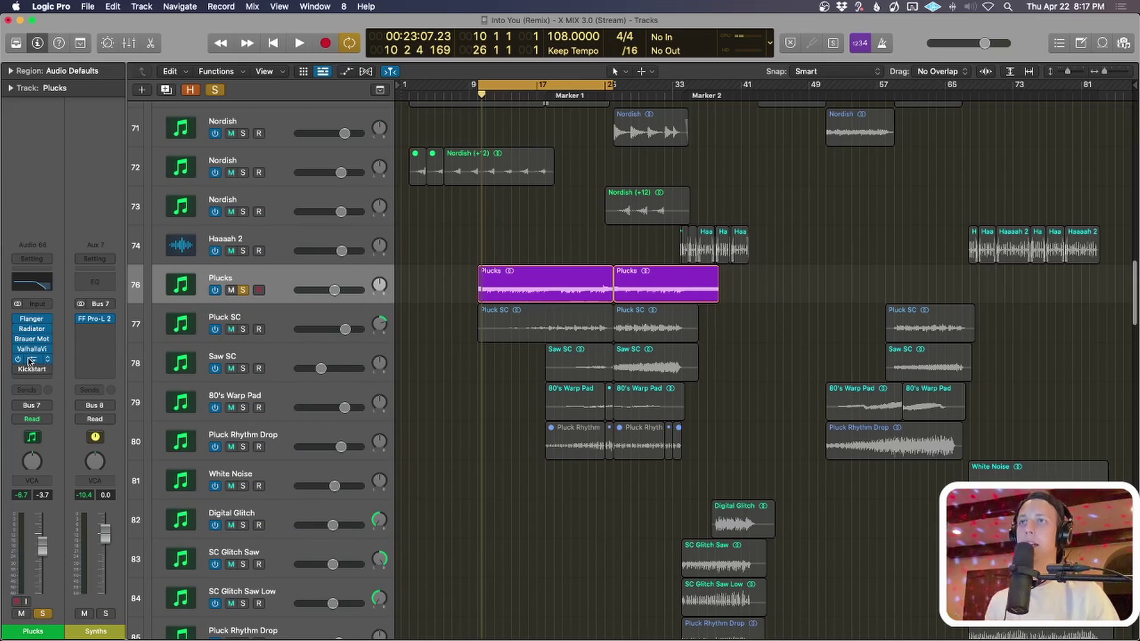
Play the first Plucks region with Channel EQ enabled and inspect the EQ curve, then close the EQ window.
left_click(526, 291)
key("space")
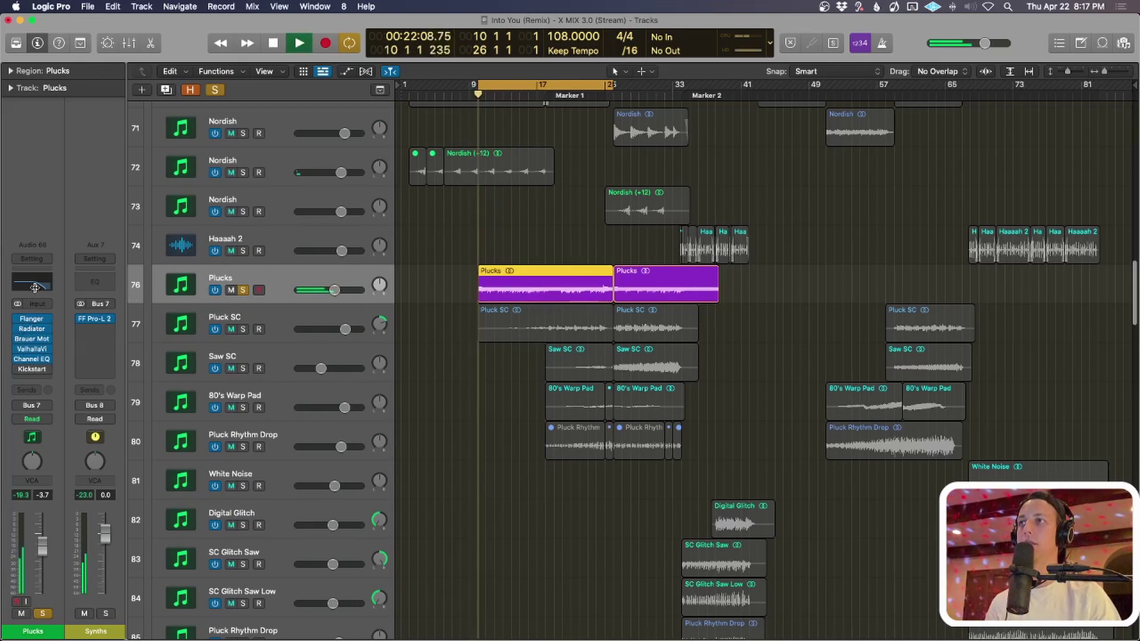
left_click(30, 284)
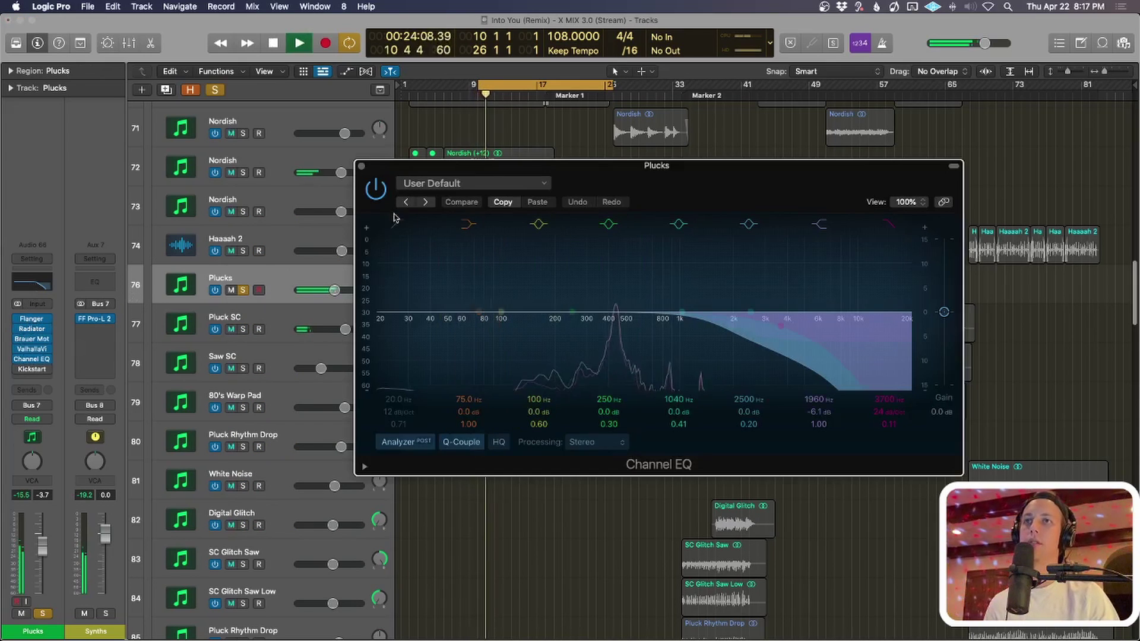
left_click(380, 189)
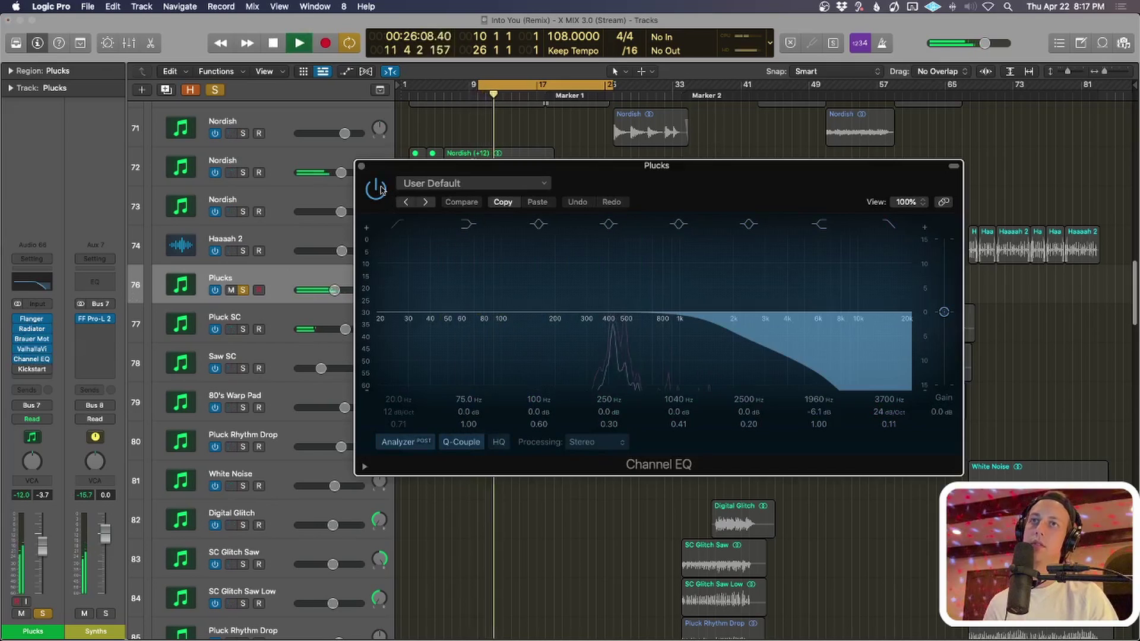
left_click(361, 166)
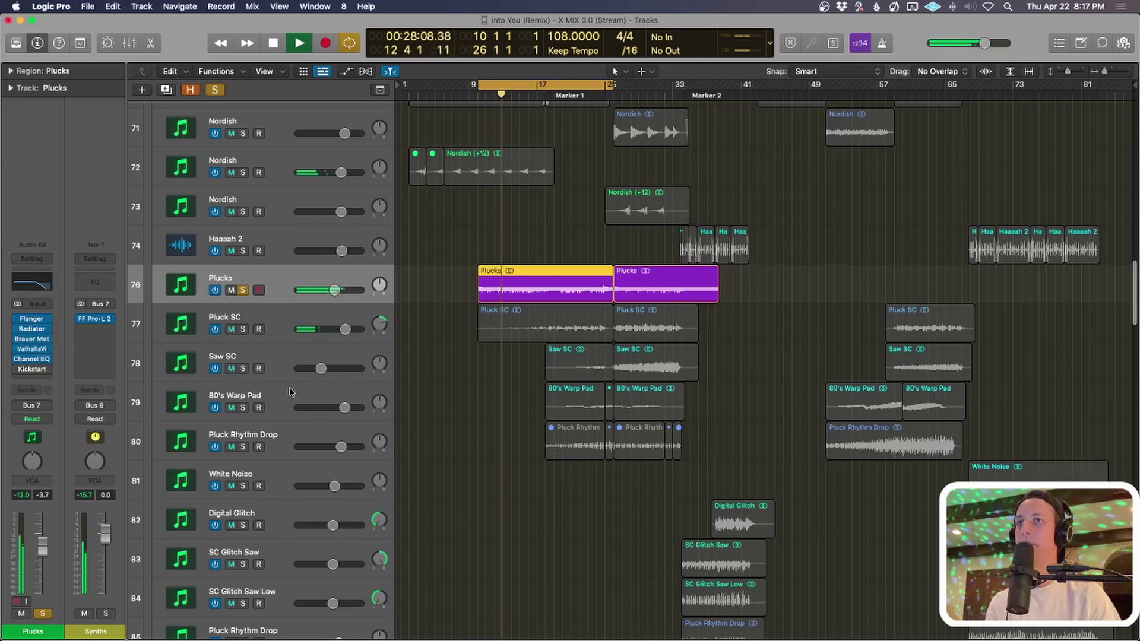
Enable Kickstart on the Plucks track, then stop playback and clear the track's solo.
mouse_move(19, 370)
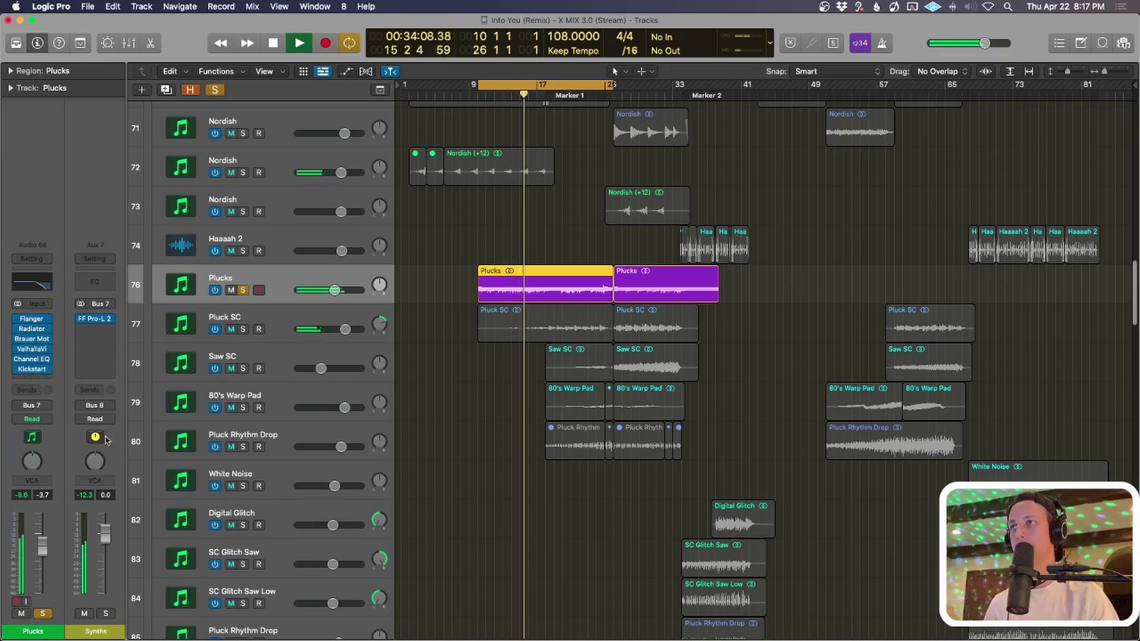
key("space")
key("ctrl+s")
key("s")
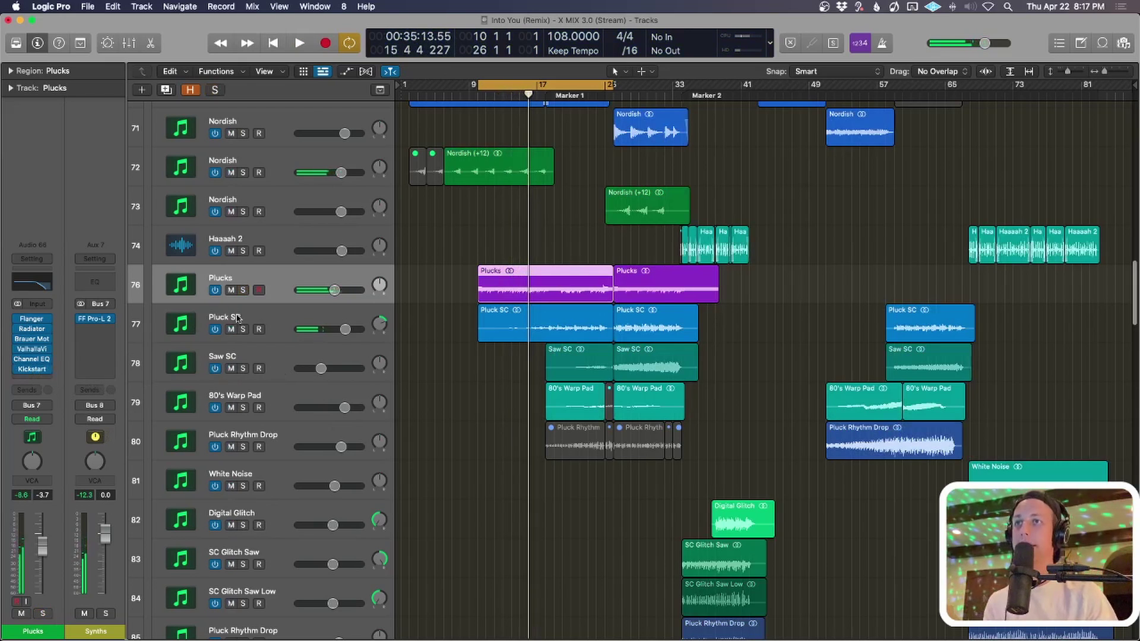
Select the Pluck SC track below Plucks, enlarge the track rows, and solo it.
left_click(294, 314)
key("super+Down")
key("s")
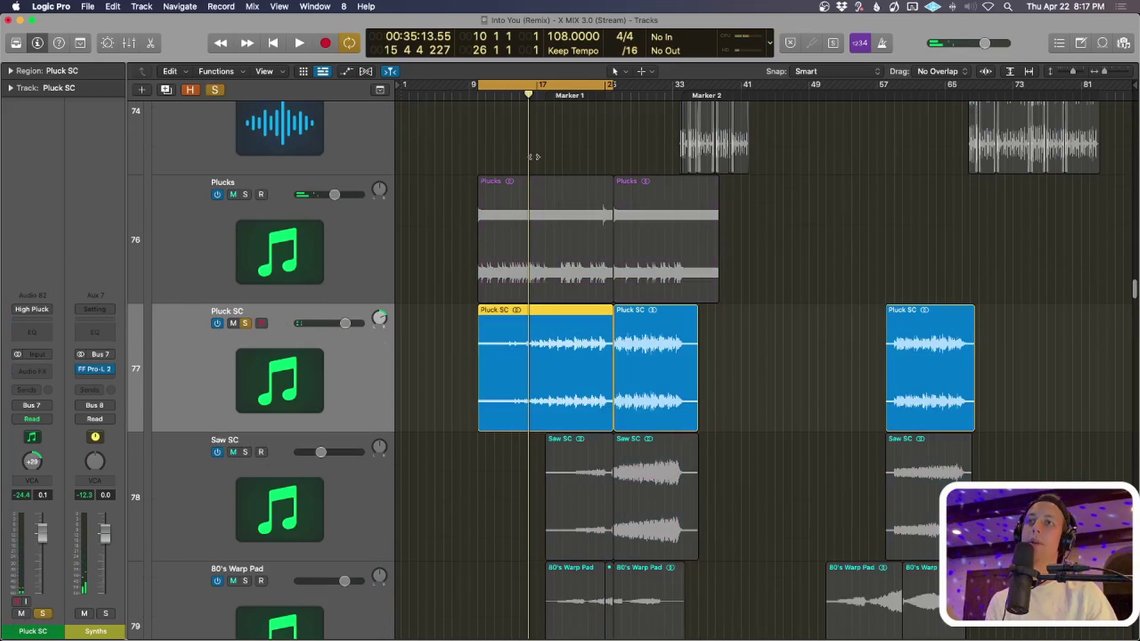
Turn off cycle mode and play the soloed Pluck SC track from Marker 1, then stop.
key("c")
key("alt+period")
key("space")
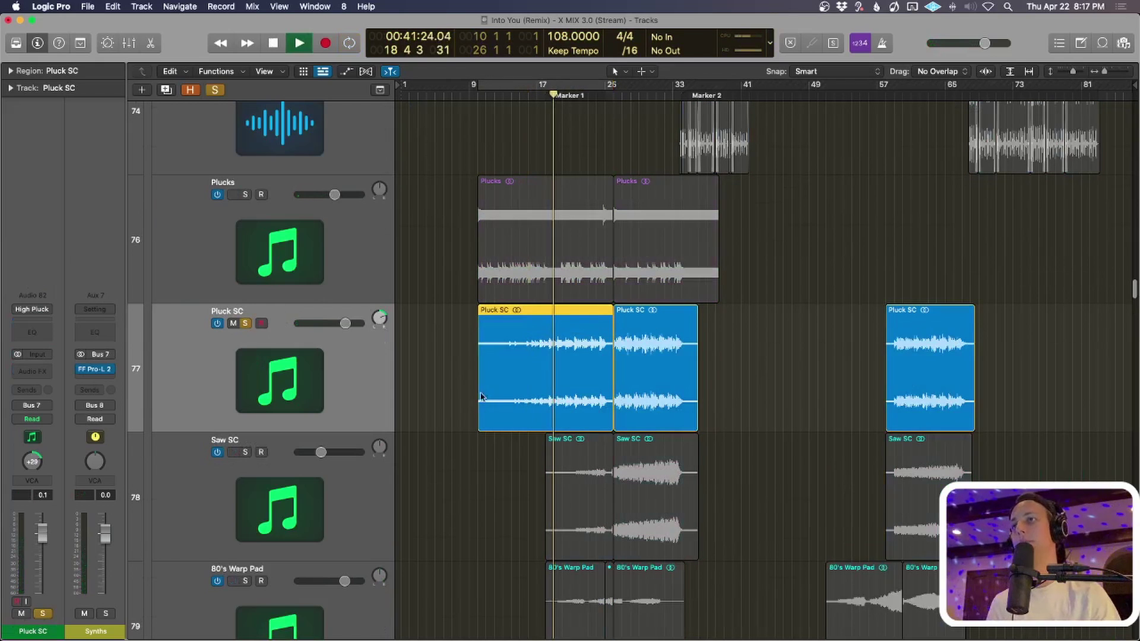
key("space")
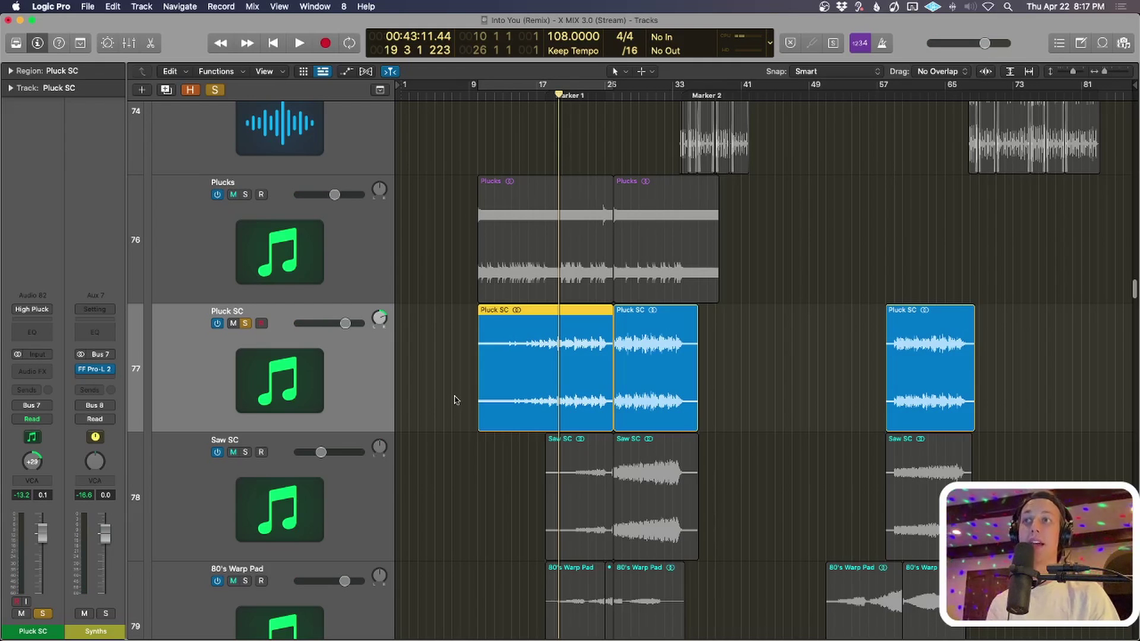
Continue playing the soloed Pluck SC track to about bar 22, then stop and clear its solo.
key("super+Up")
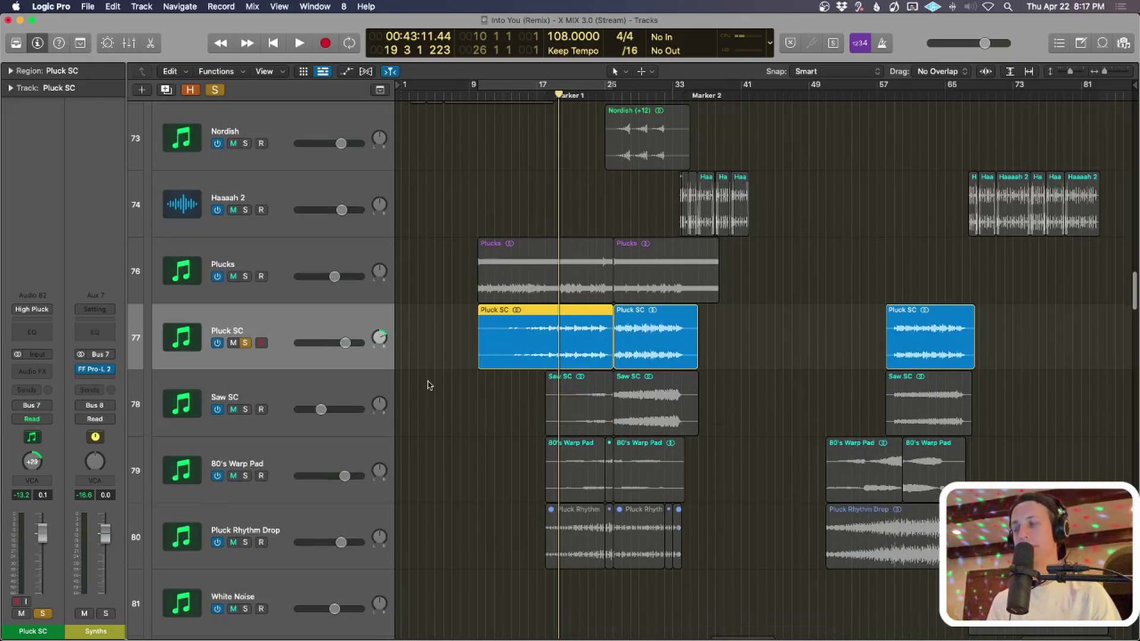
key("space")
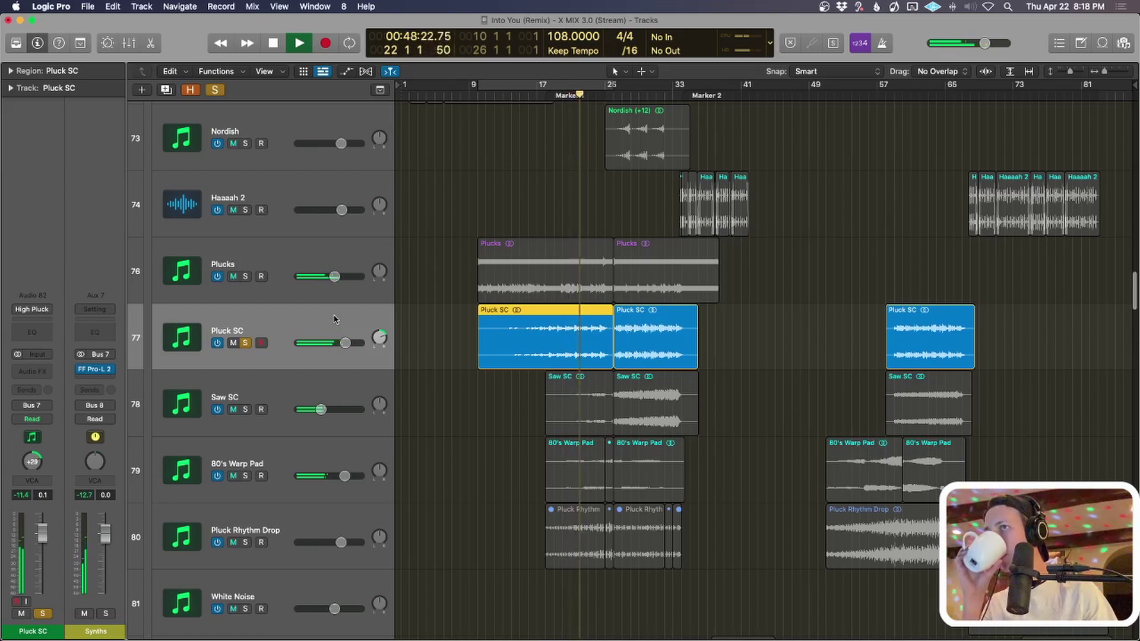
key("space")
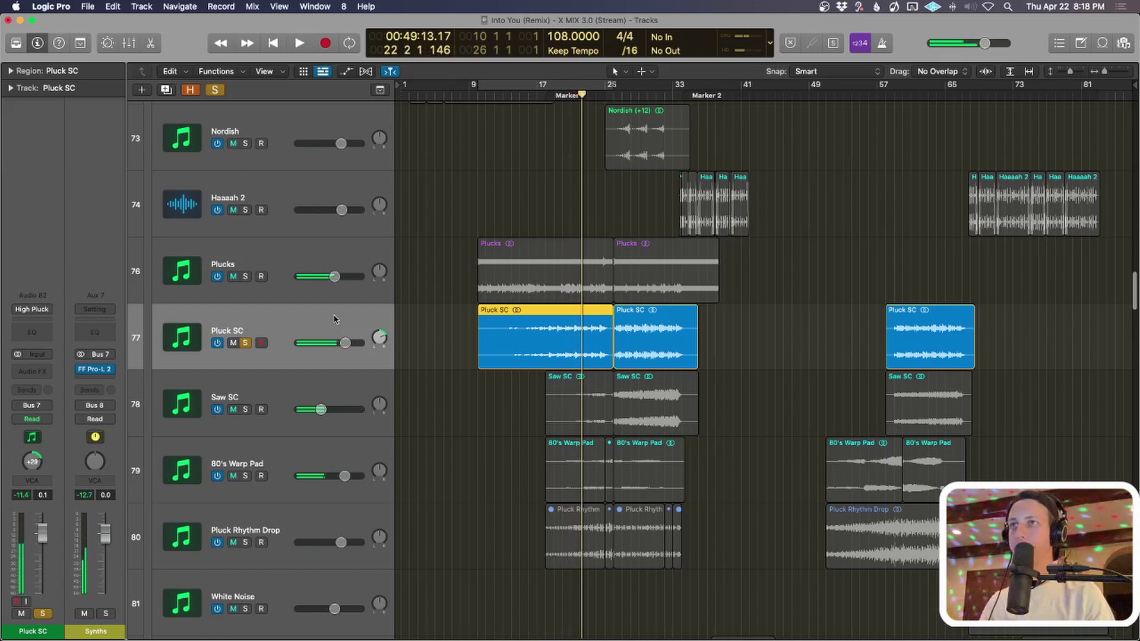
left_click(244, 343)
key("super+Up")
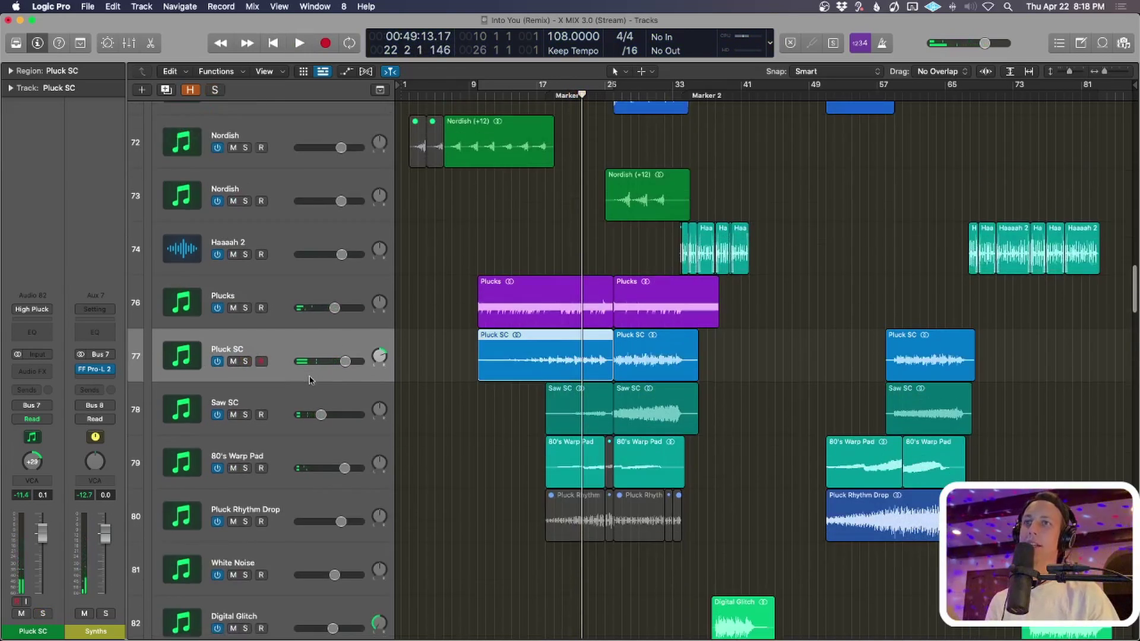
Compare the channel strips of Saw SC and Pluck SC, ending with the Saw SC track selected.
left_click(382, 418)
key("super+Down")
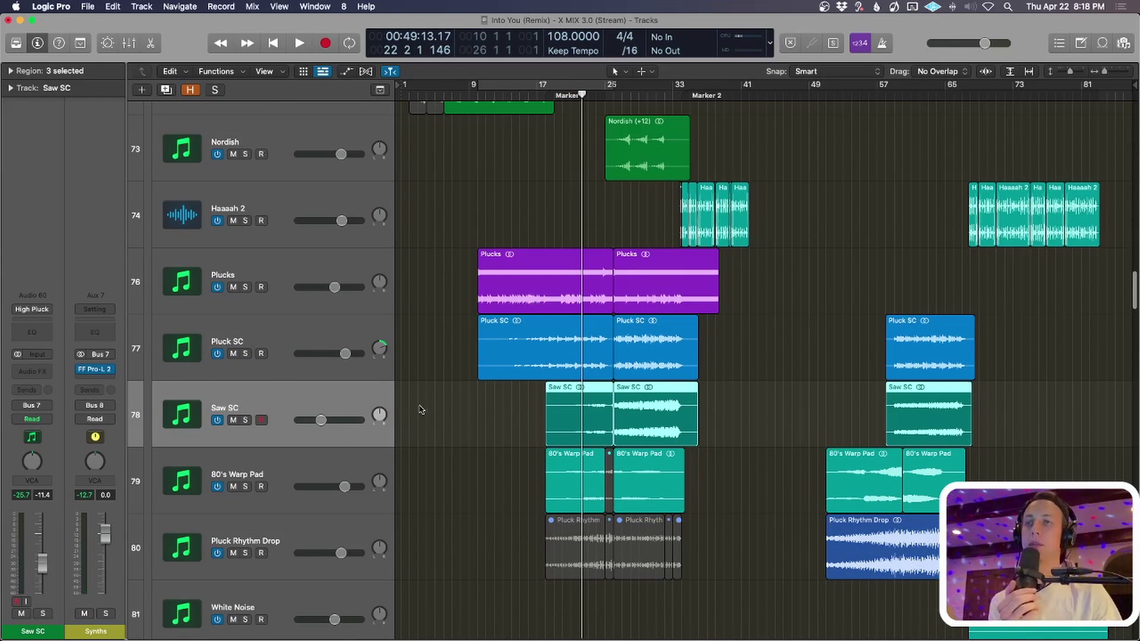
left_click(431, 431)
left_click(350, 403)
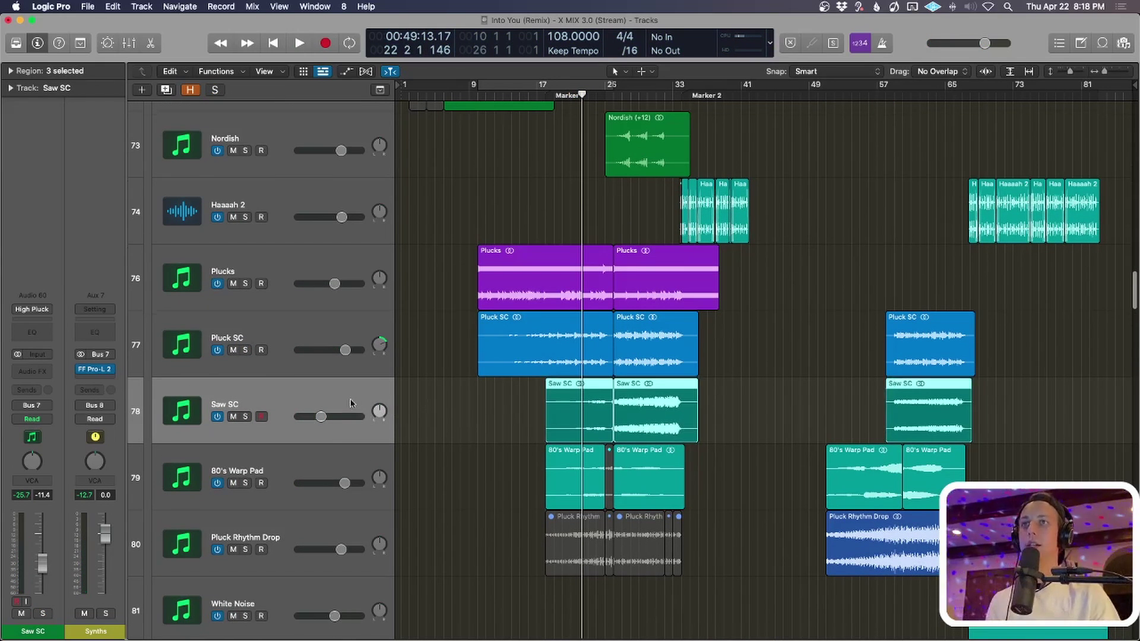
left_click(334, 342)
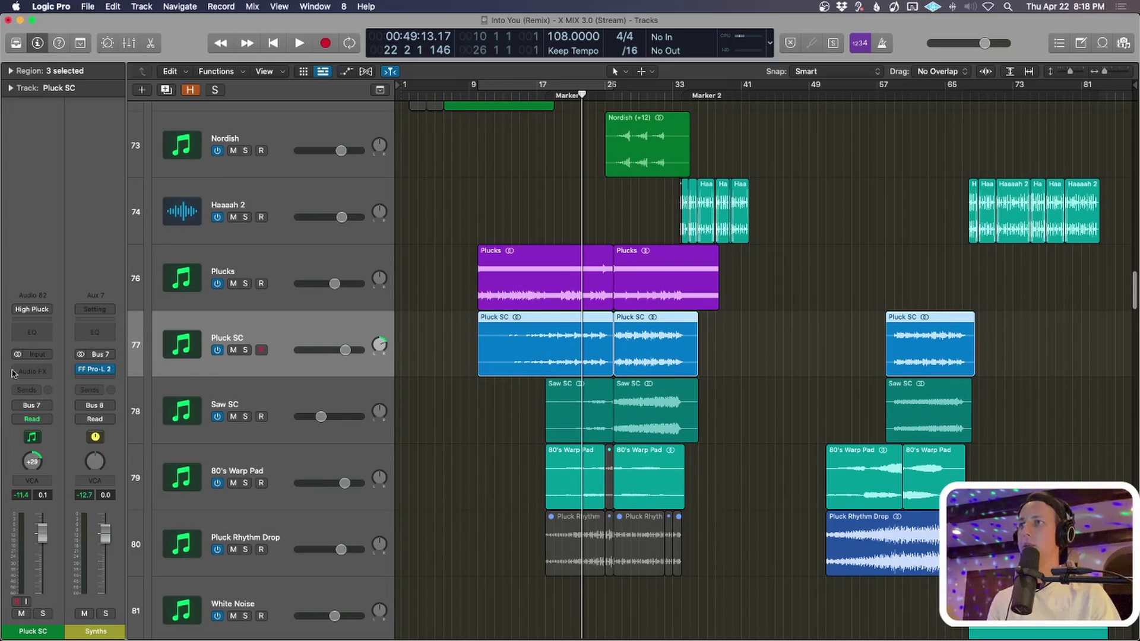
left_click(303, 400)
key("ctrl+alt+Up")
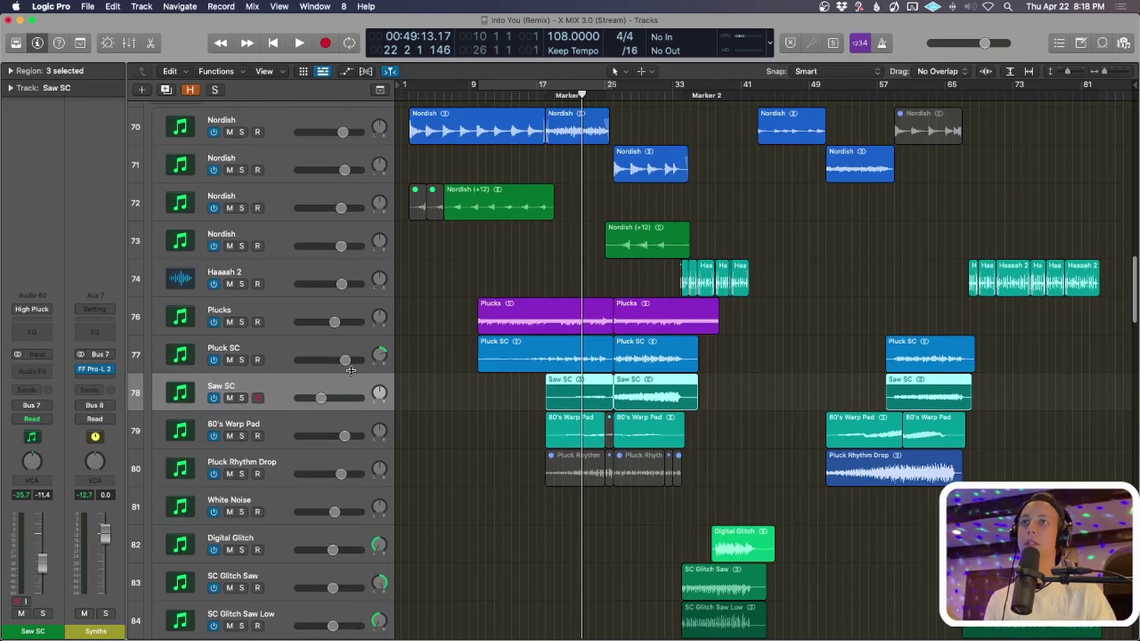
Solo the Saw SC track and play it from bar 22.
key("s")
key("s")
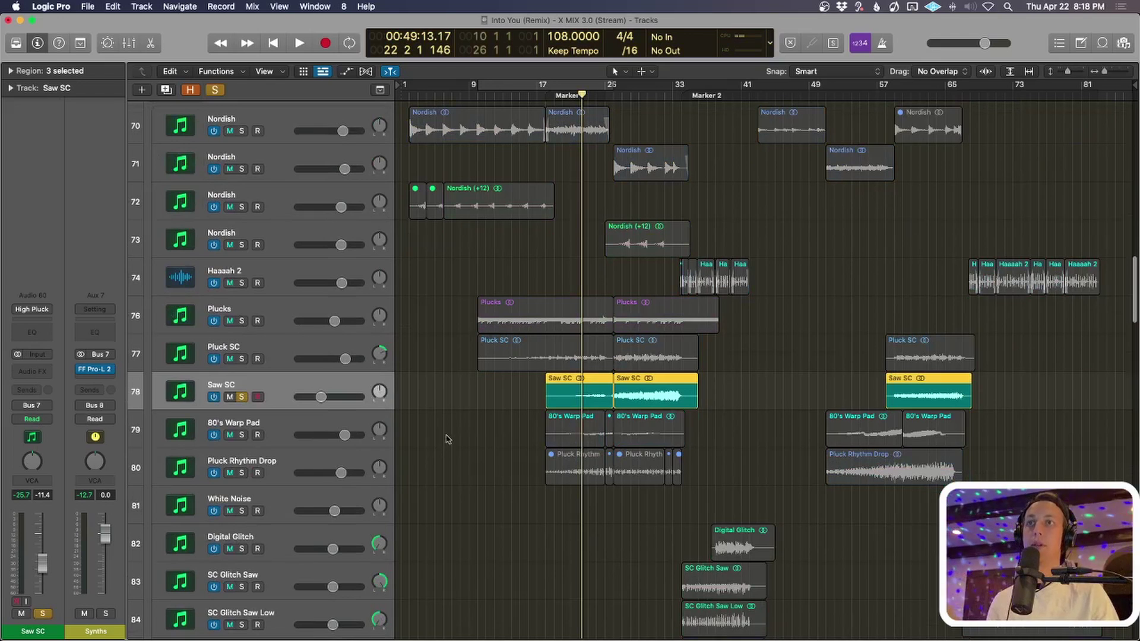
key("space")
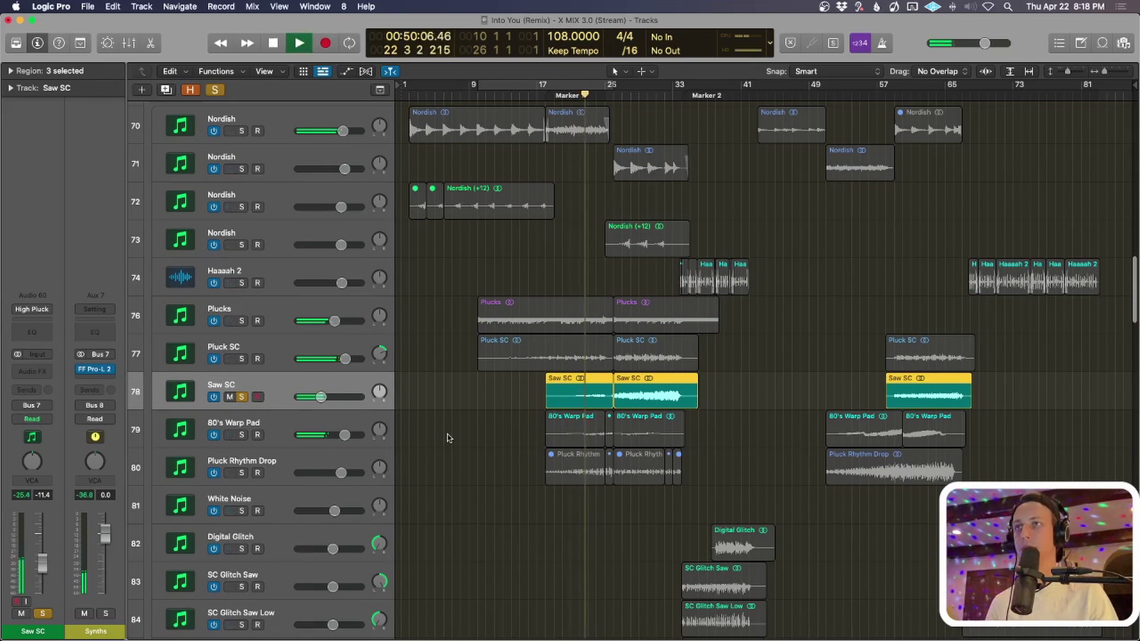
Switch the solo from Saw SC to 80's Warp Pad, then stop and select that track with the playhead back at bar 22.
left_click(244, 437)
left_click(241, 396)
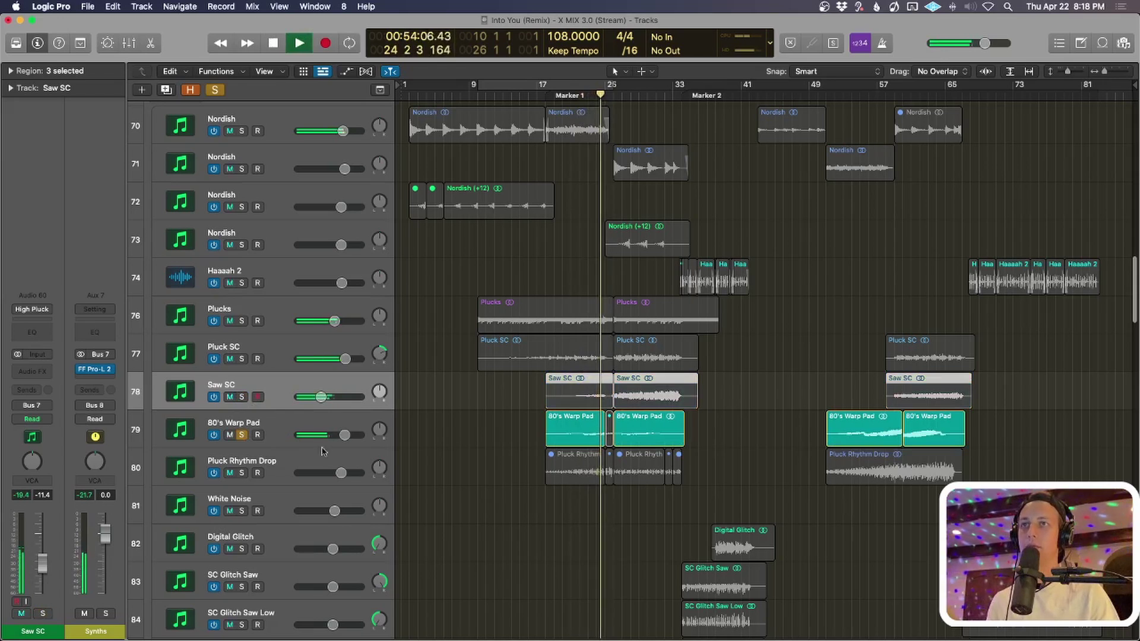
key("space")
left_click_drag(582, 97, 576, 96)
left_click(292, 422)
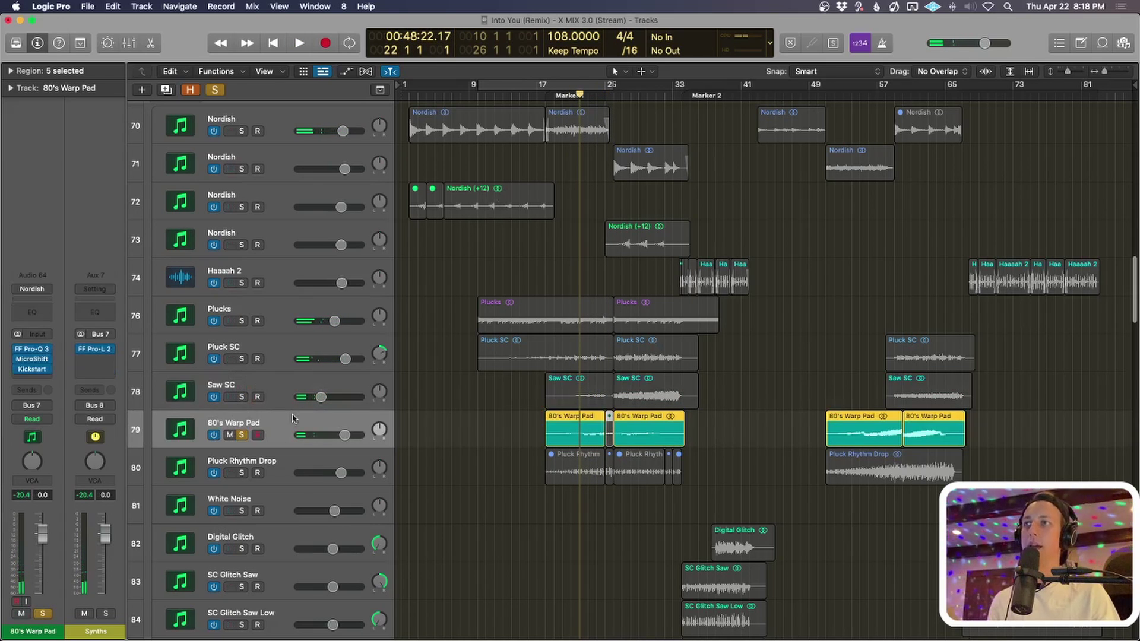
Play the soloed 80's Warp Pad track from bar 22 to about bar 25, then stop and clear its solo.
key("space")
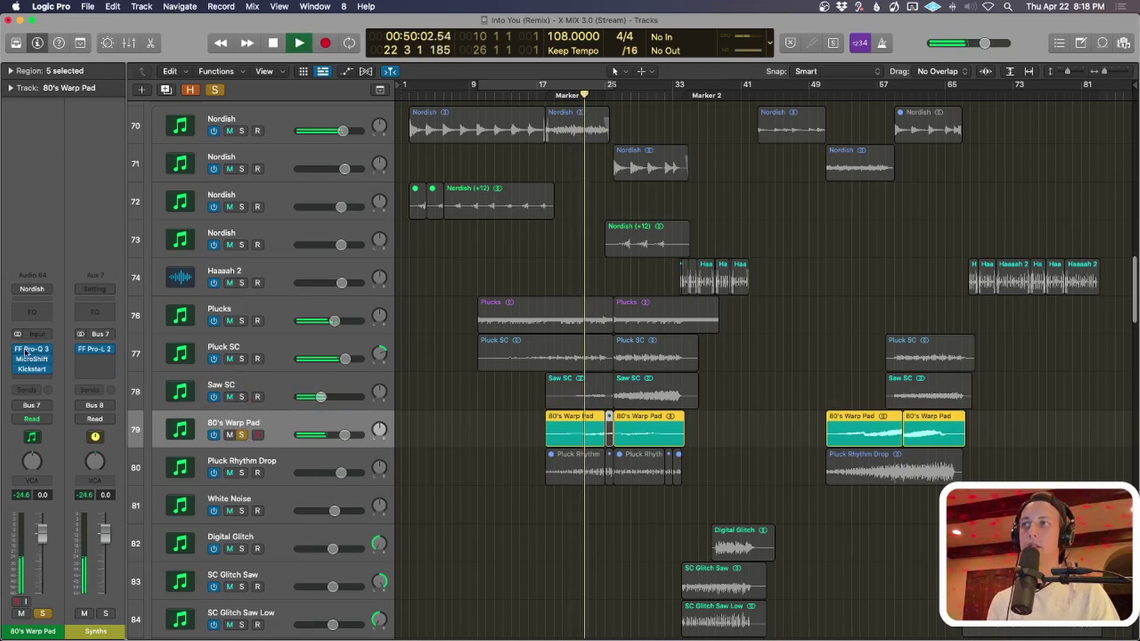
left_click_drag(18, 352, 20, 374)
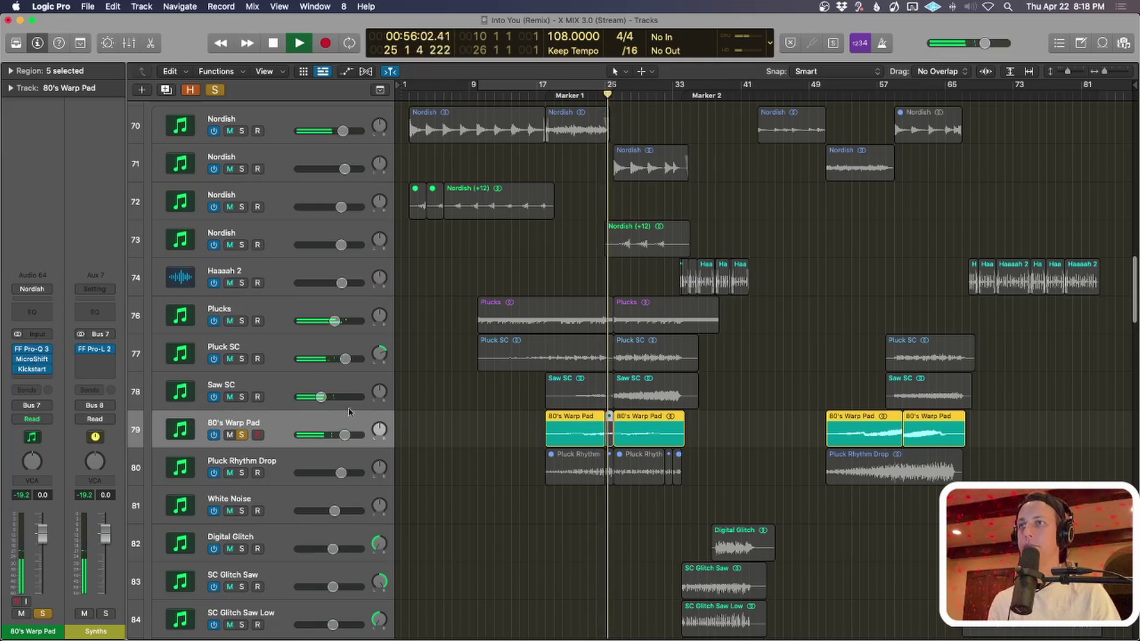
key("space")
key("ctrl+s")
key("super+Up")
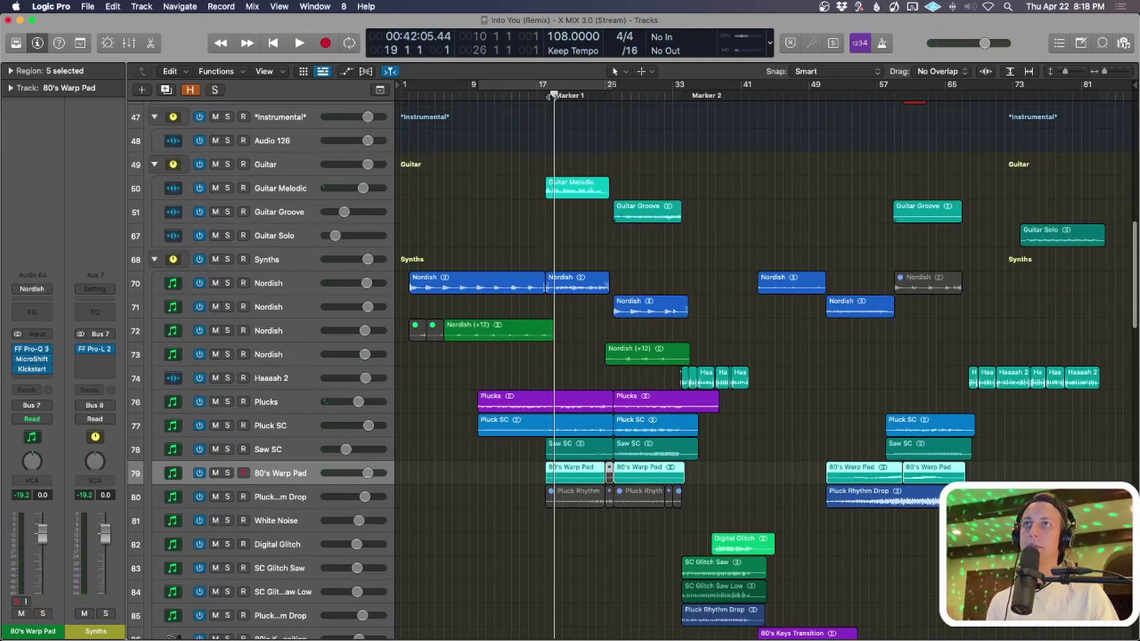
Play the full mix from bar 19 and raise the Lead track's volume slightly.
key("space")
scroll(476, 318, "up", 15)
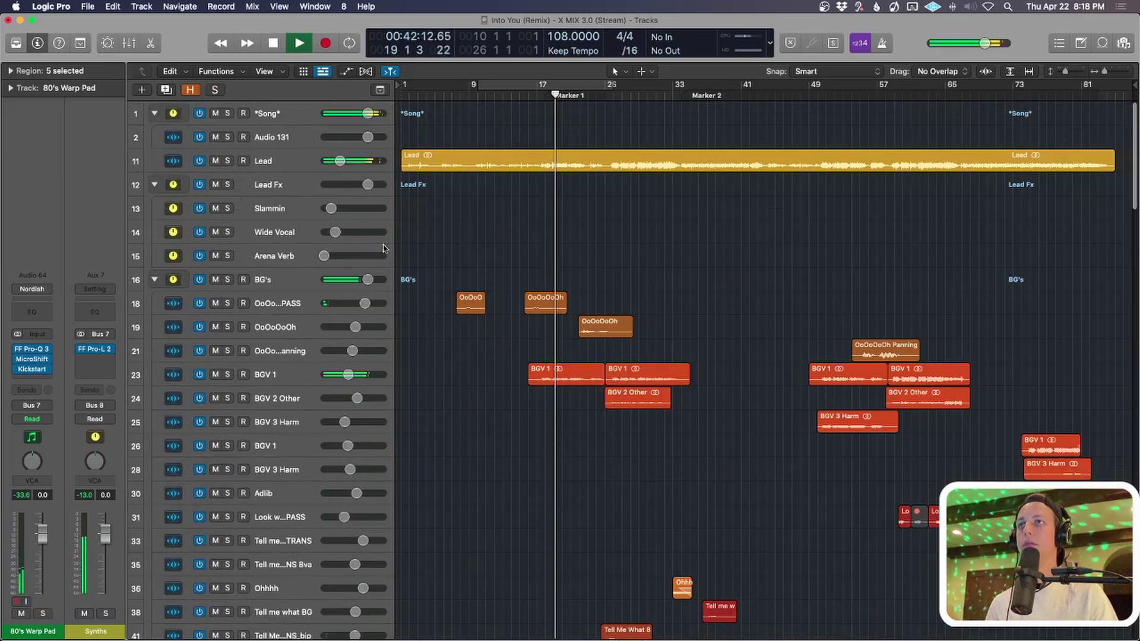
left_click_drag(339, 161, 349, 161)
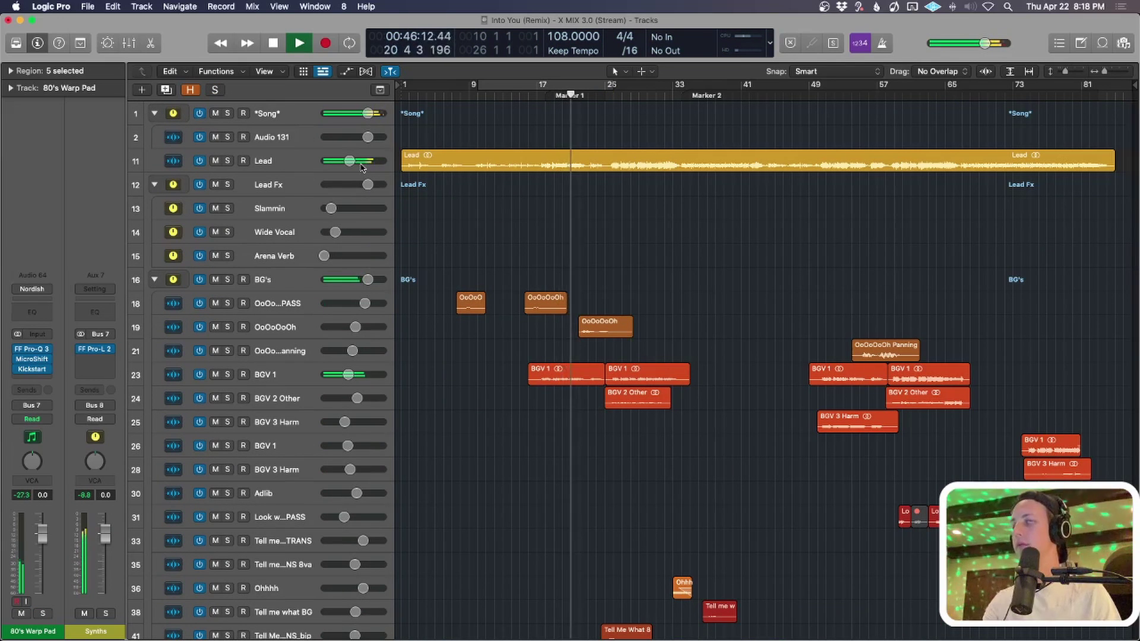
Solo the Synths stack during playback to about bar 26, then stop and clear its solo.
scroll(517, 397, "down", 5)
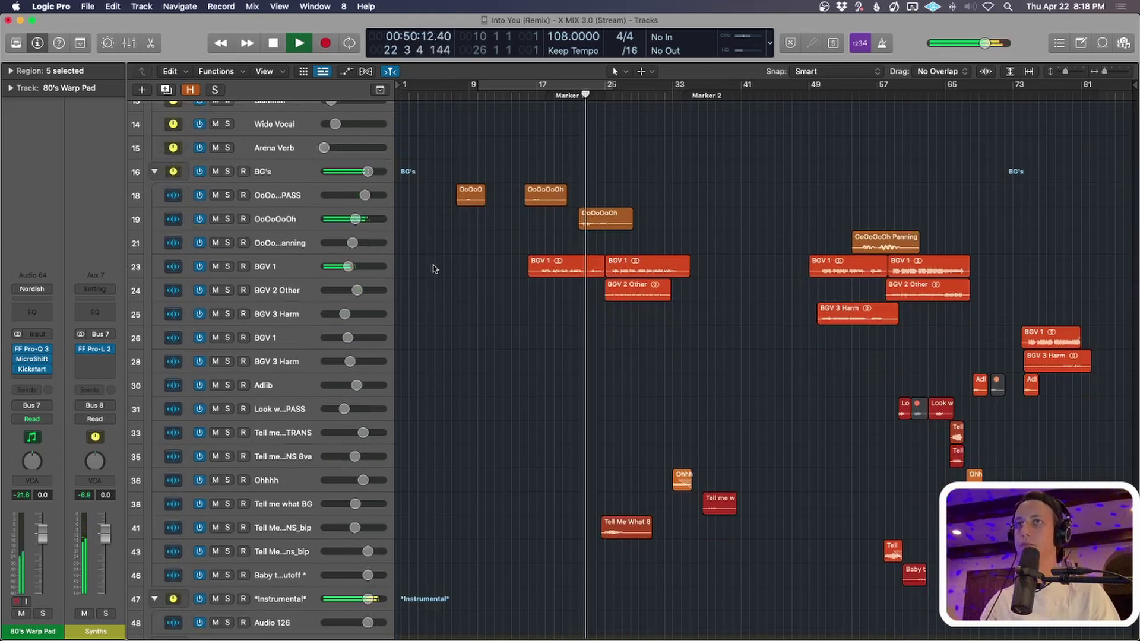
scroll(462, 280, "down", 10)
scroll(493, 327, "down", 8)
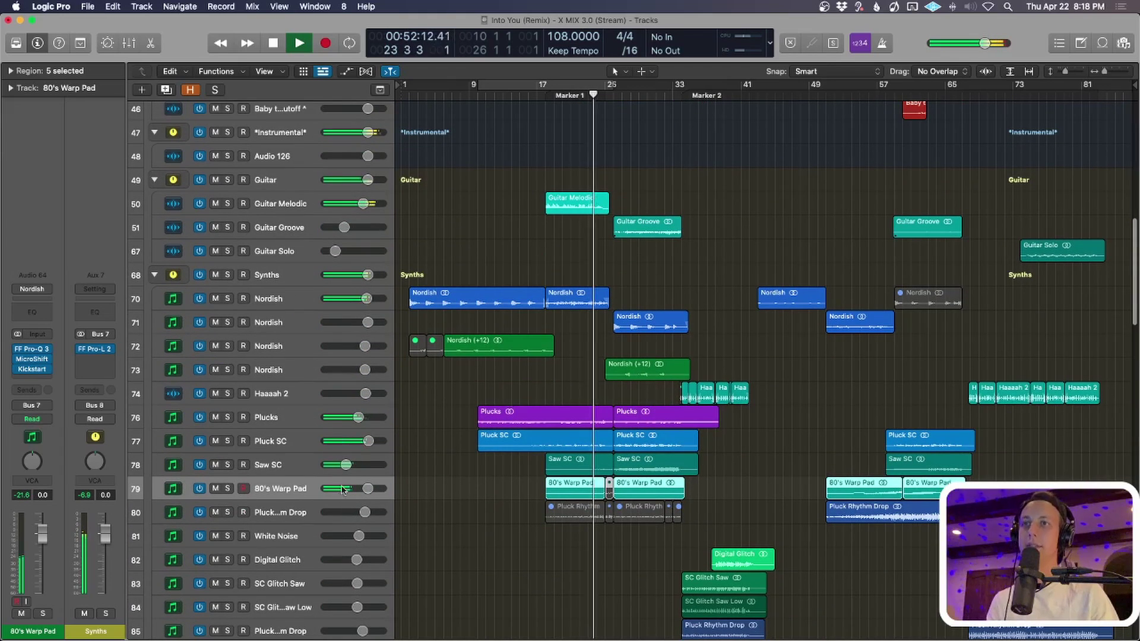
left_click(251, 276)
key("s")
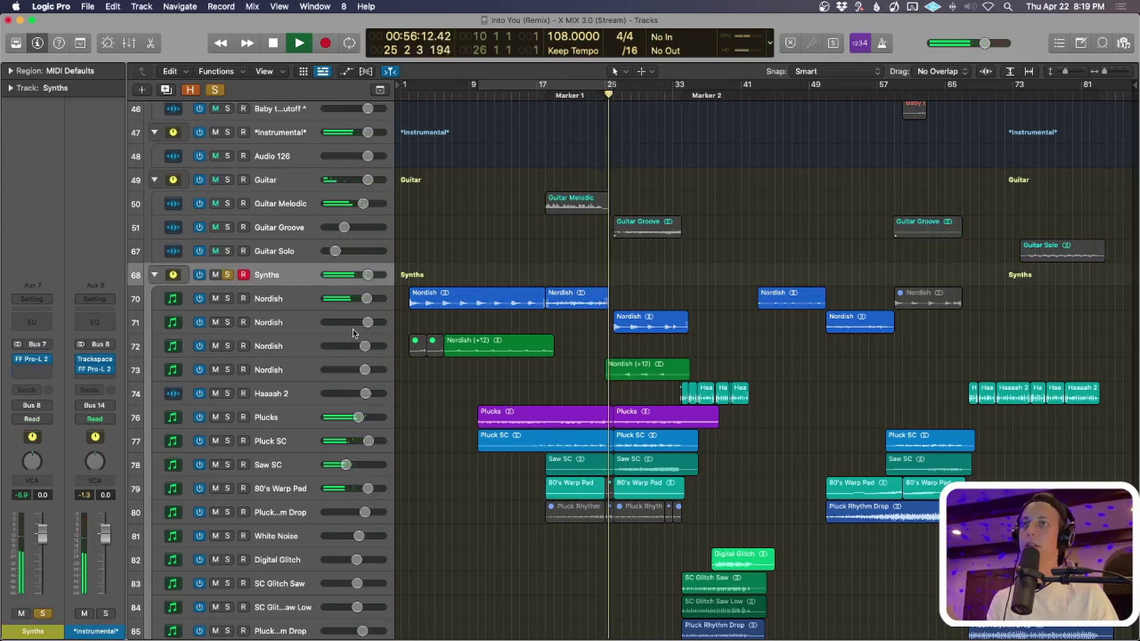
key("space")
key("s")
Solo Saw SC and play its second region briefly from around bar 26, then stop and clear its solo.
left_click(451, 315, "ctrl+alt")
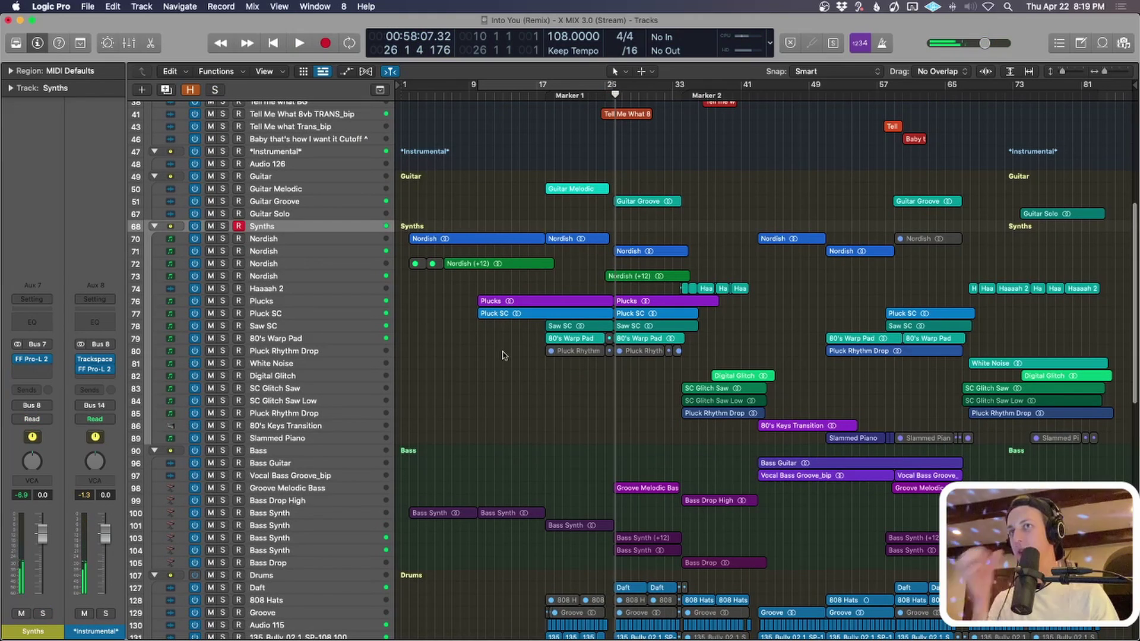
left_click(551, 316, "ctrl+alt")
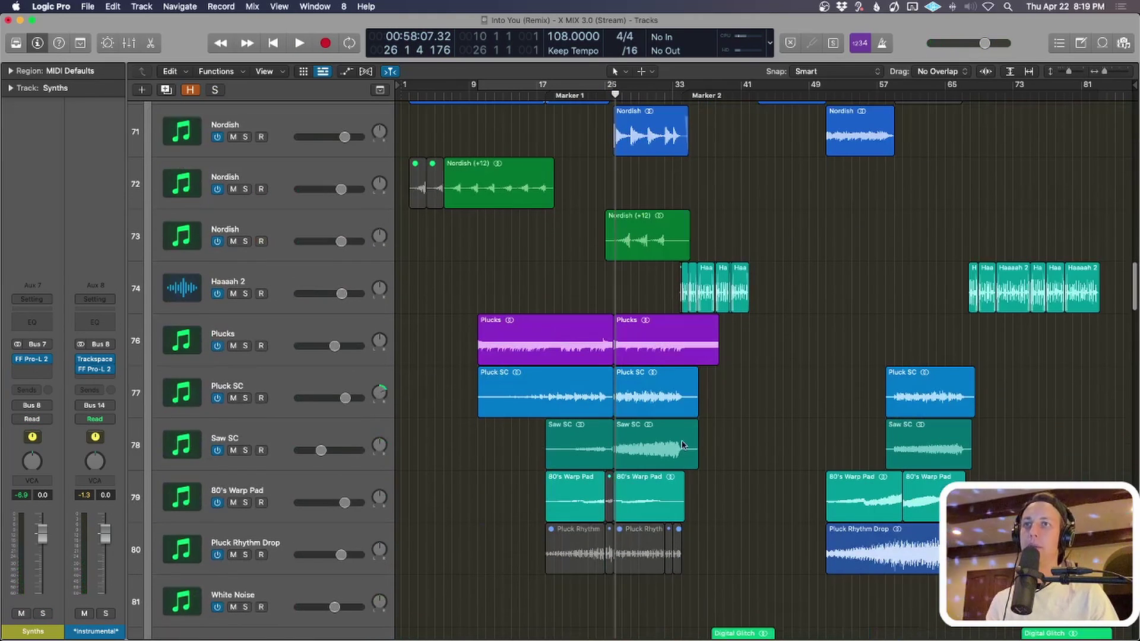
left_click(682, 446)
key("s")
key("space")
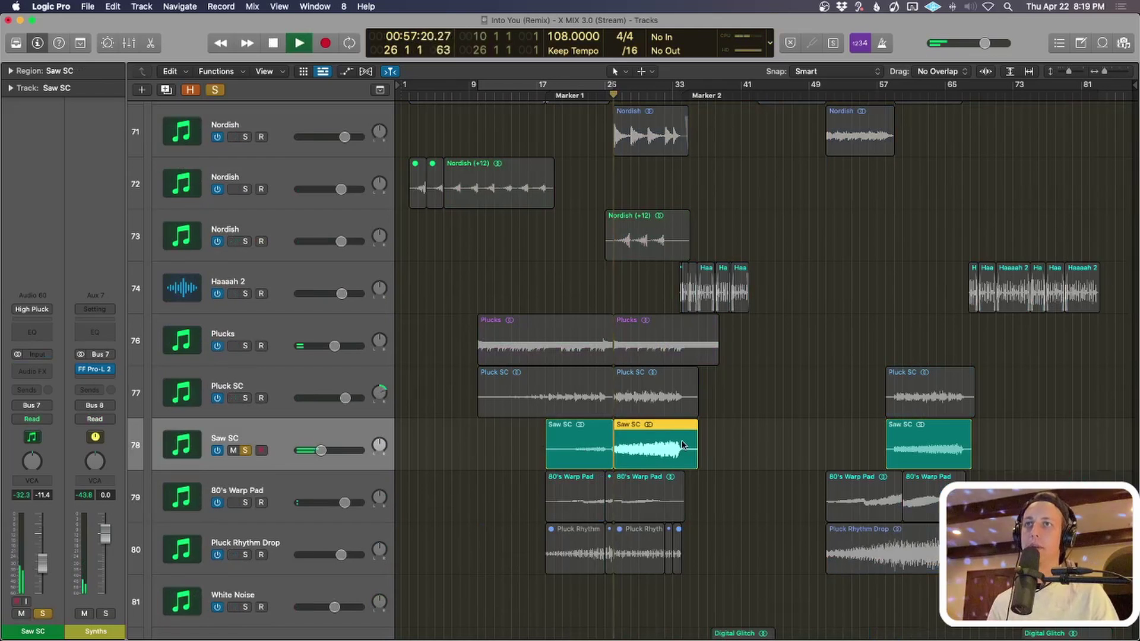
key("space")
key("s")
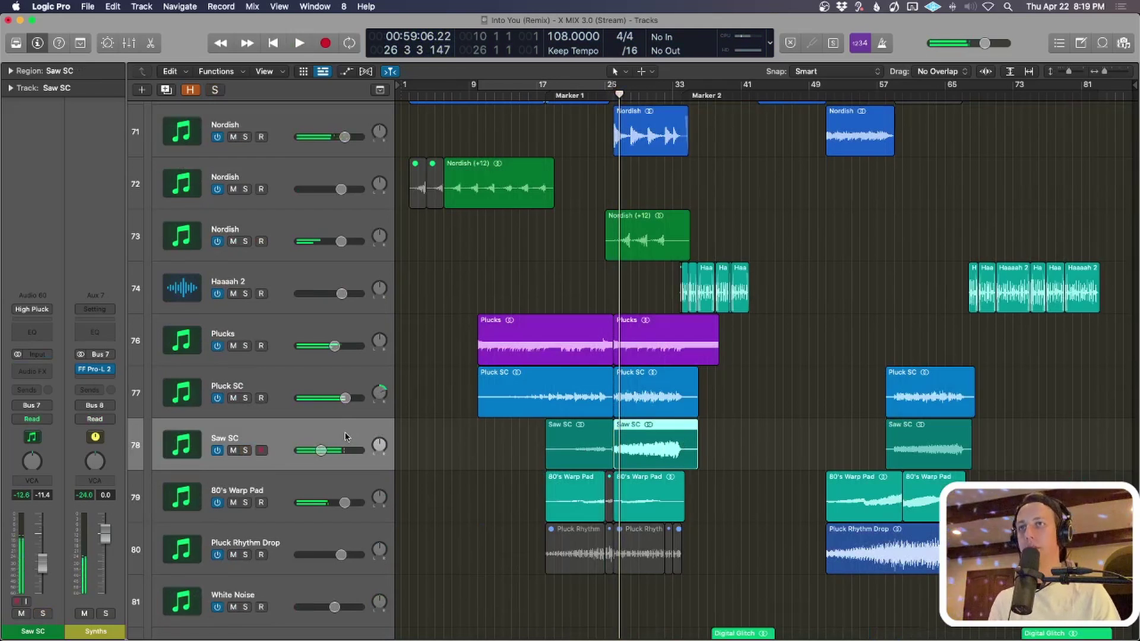
Play the full mix from bar 26, re-solo the Saw SC track and stop at about bar 29.
key("space")
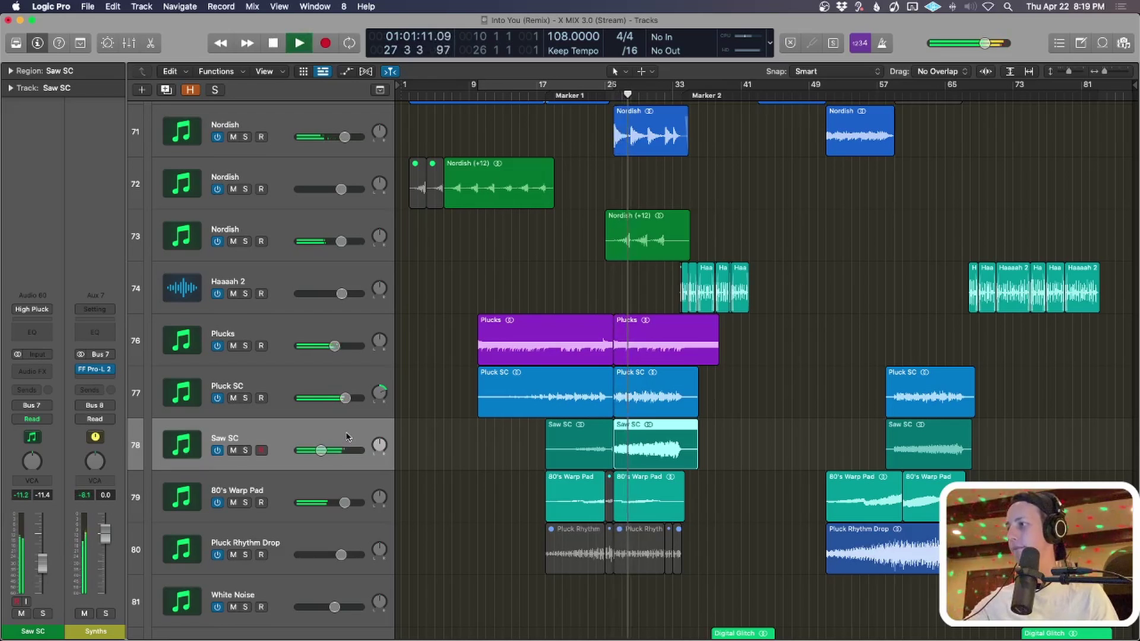
key("super+Up")
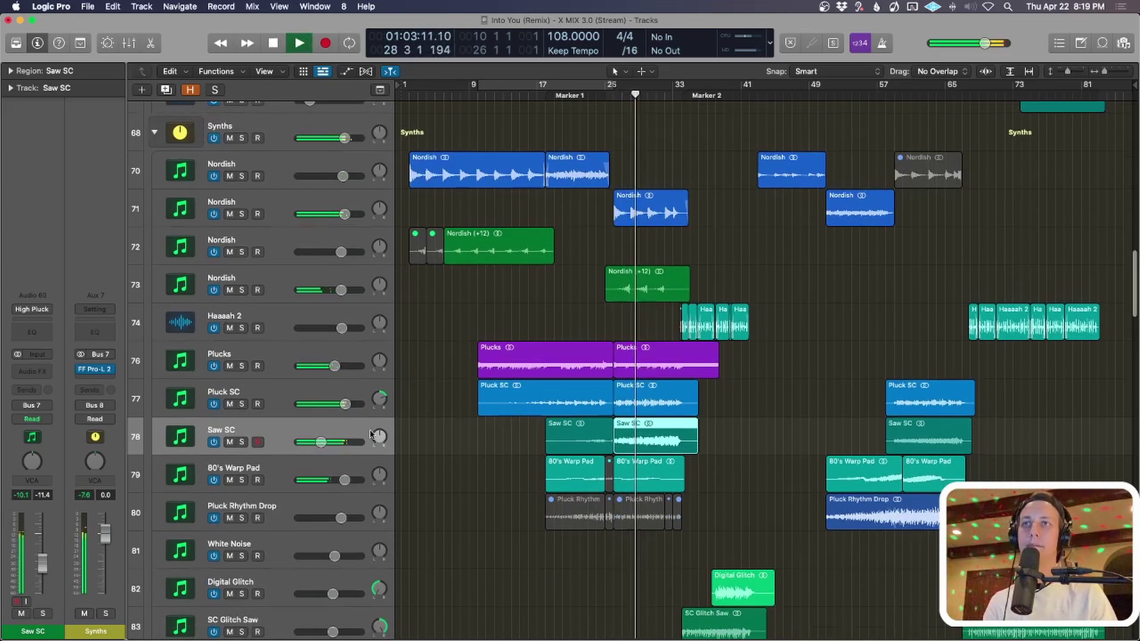
key("space")
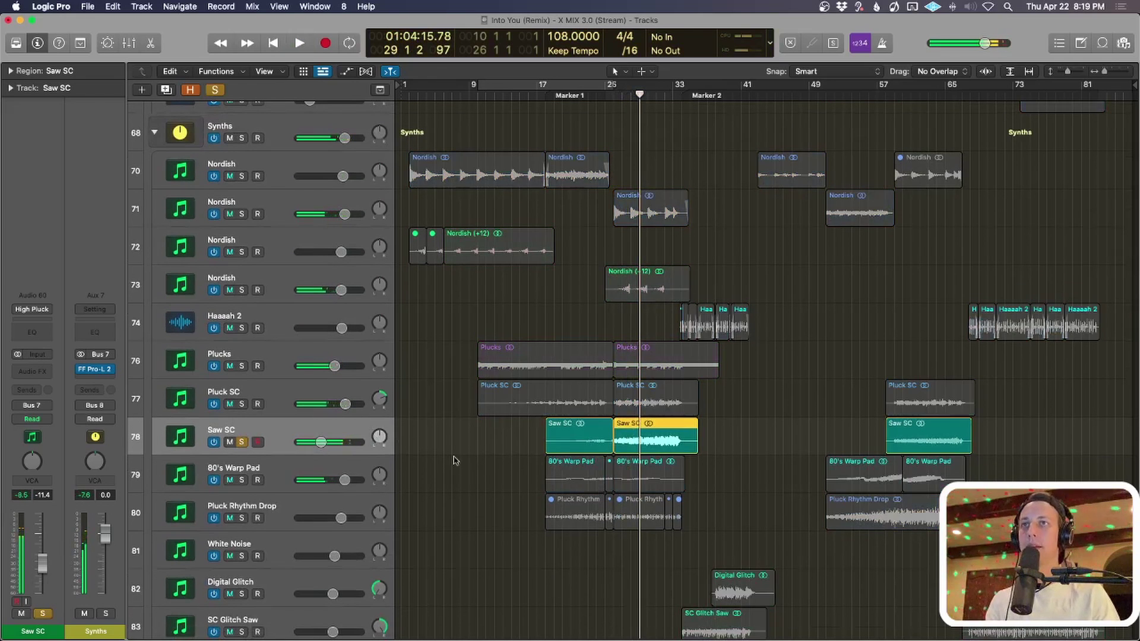
Look over the Bass and Drums tracks and collapse the Sounds track stack at the end of the track list.
key("super+Up")
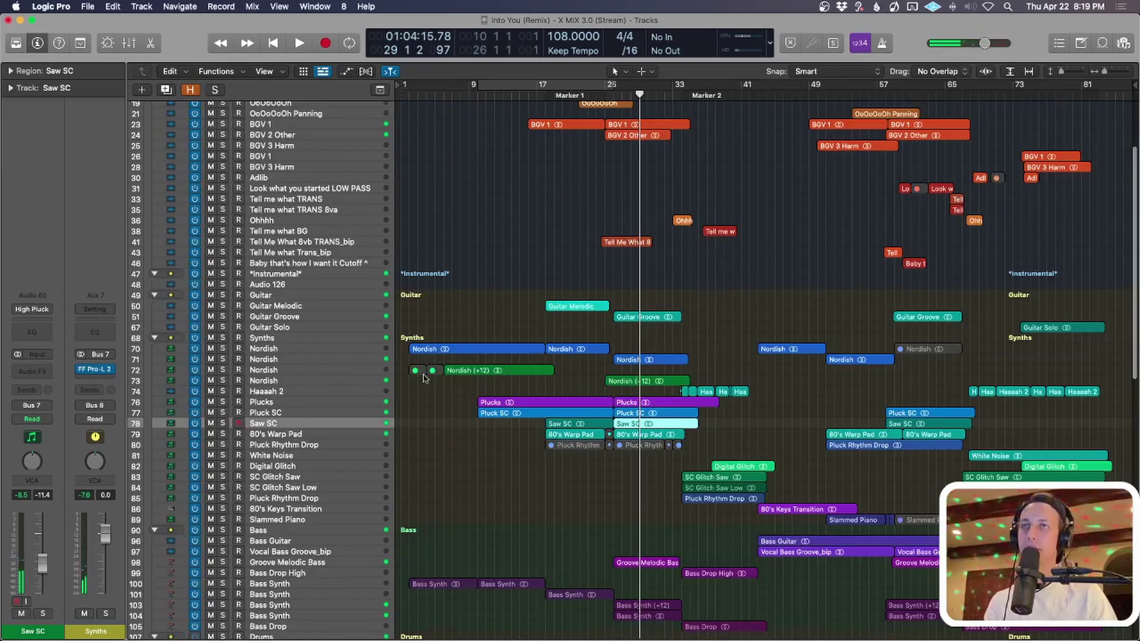
key("super+Down")
scroll(430, 359, "down", 10)
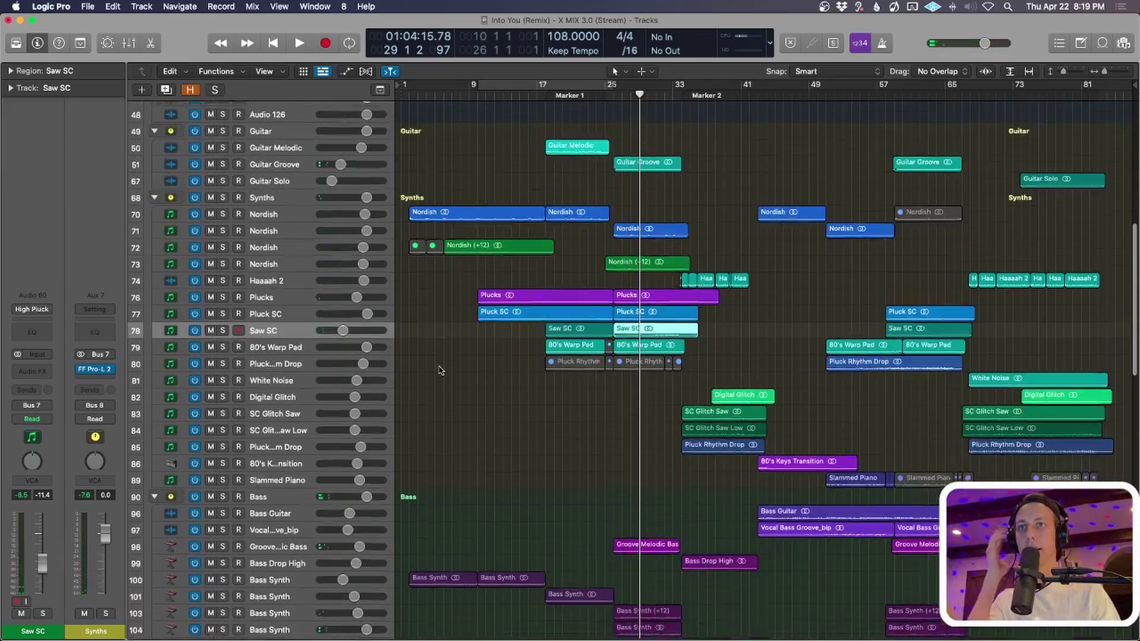
key("super+Up")
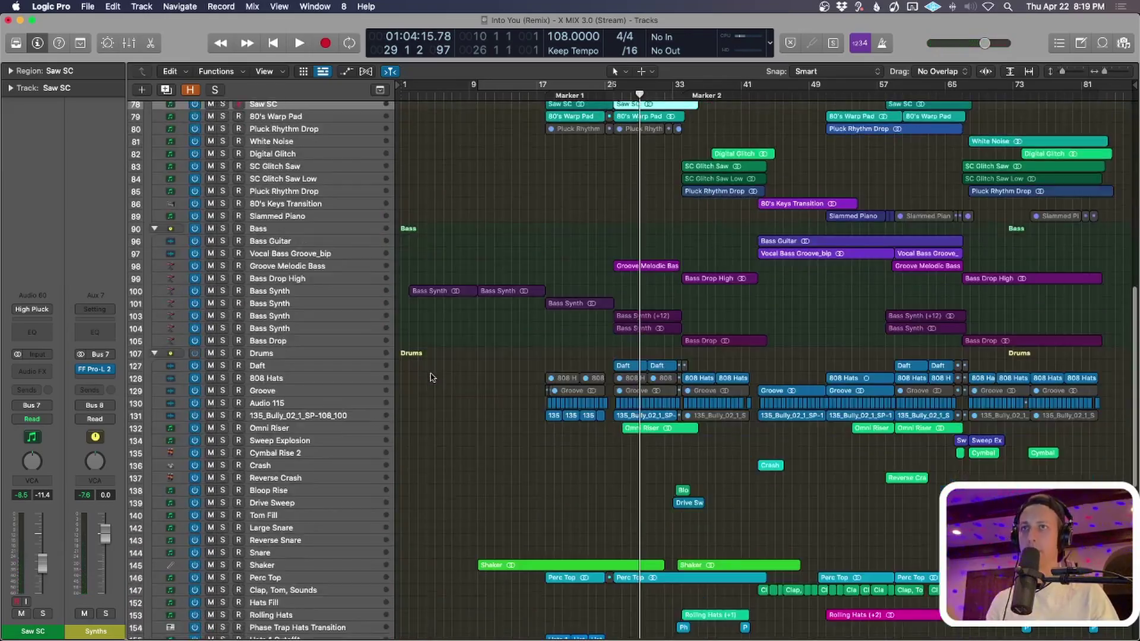
scroll(432, 378, "down", 5)
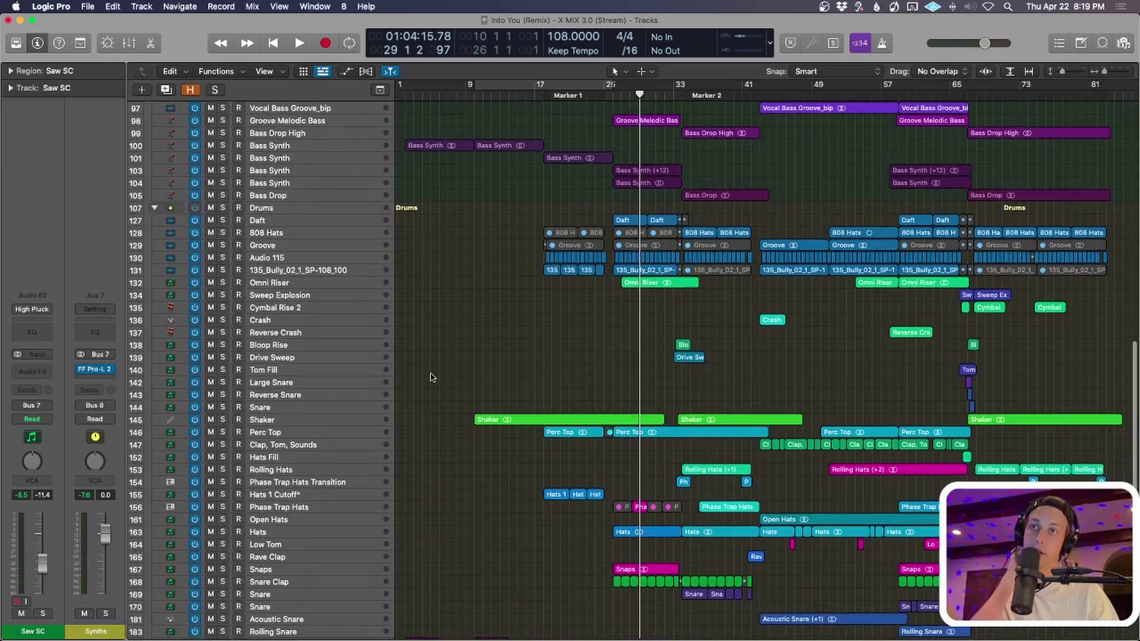
scroll(431, 378, "down", 4)
scroll(431, 378, "down", 3)
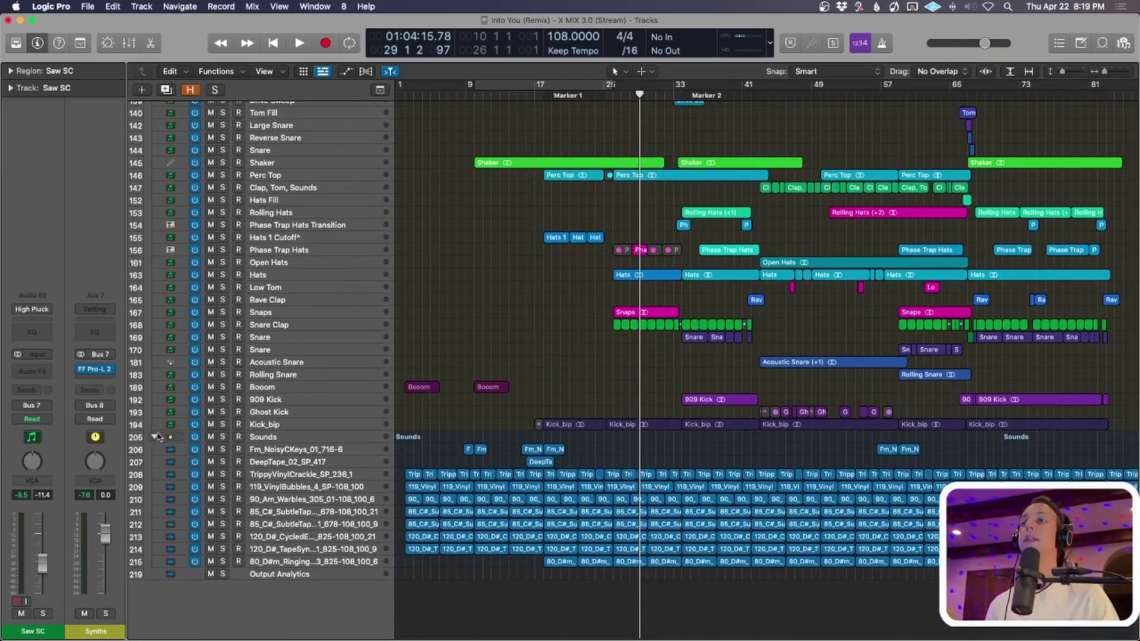
left_click(155, 436)
scroll(374, 354, "up", 1)
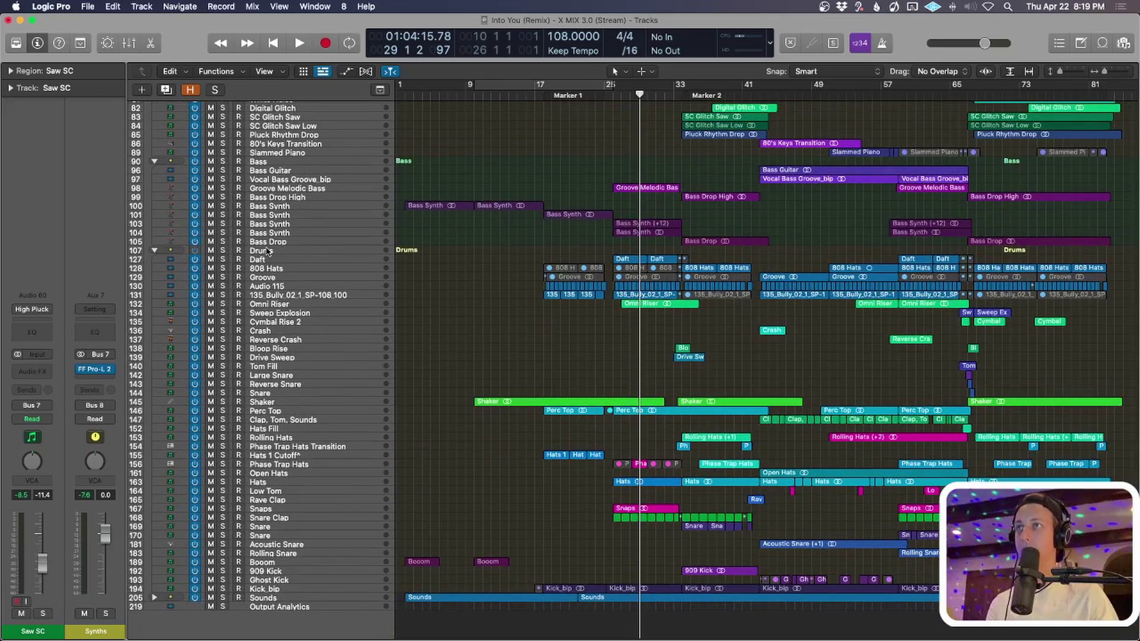
Select the Drums stack and return the playhead to the start of the project.
left_click(267, 251)
key("Return")
scroll(383, 330, "down", 1)
key("z")
scroll(392, 345, "down", 15)
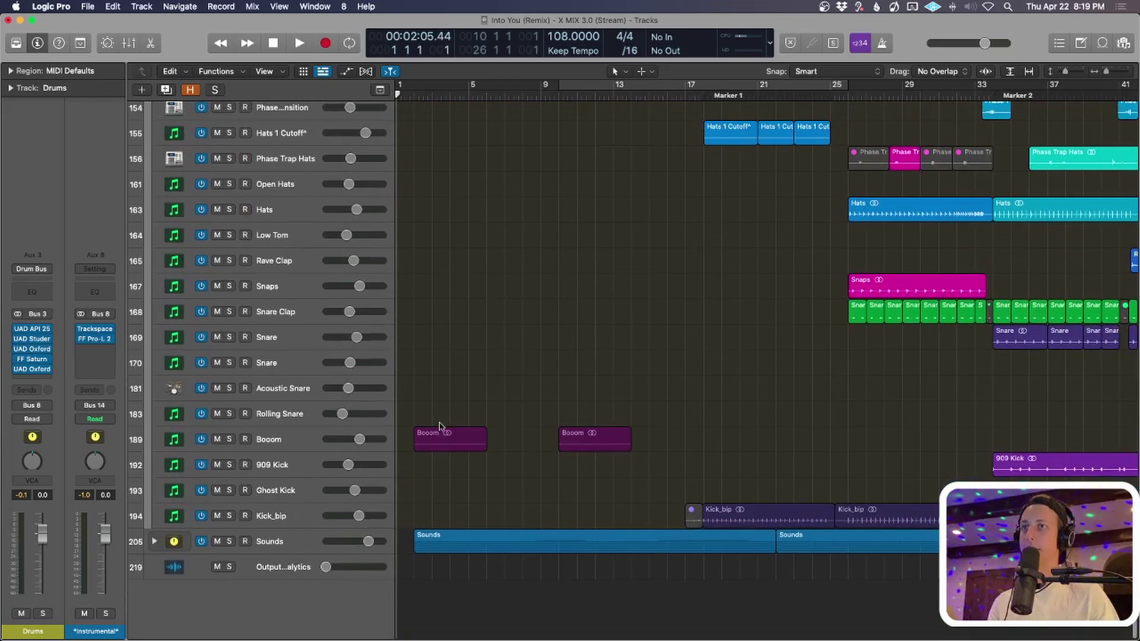
Solo the Booom track and play its first region from bar 2, then stop and clear the solo.
left_click(445, 438)
key("super+Down")
key("super+Down")
key("super+Down")
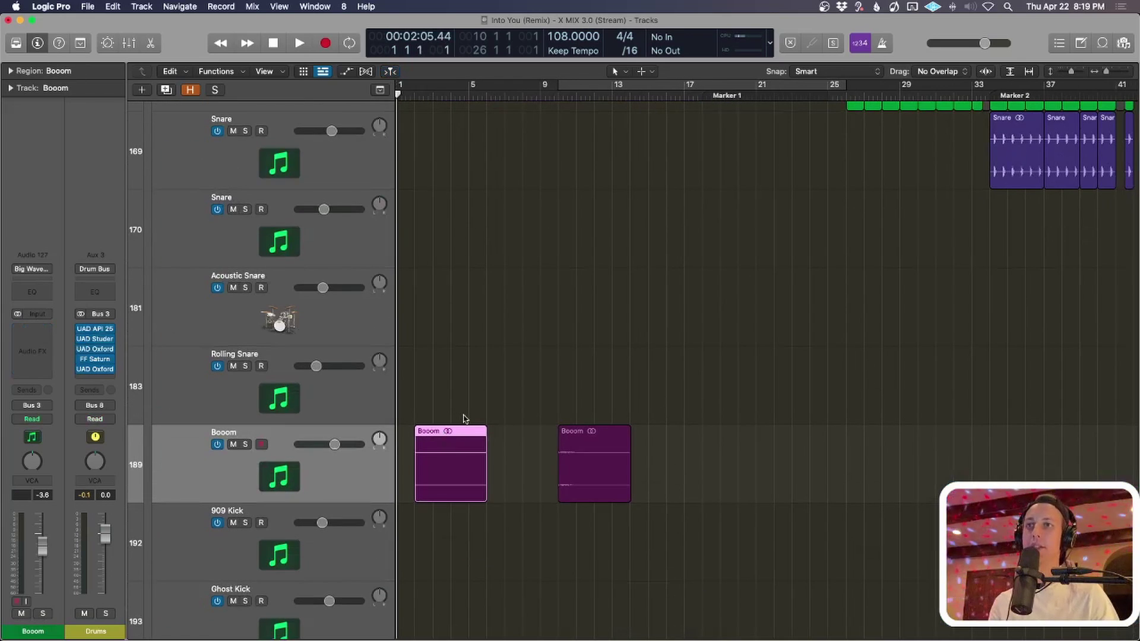
key("s")
key("shift+Return")
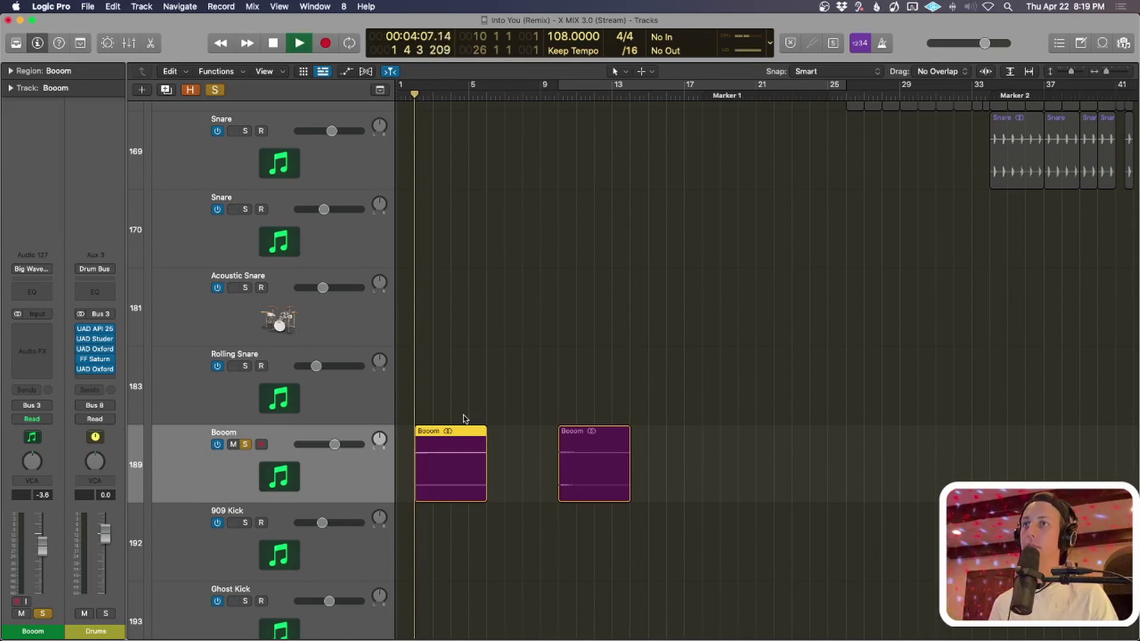
key("space")
left_click(579, 496)
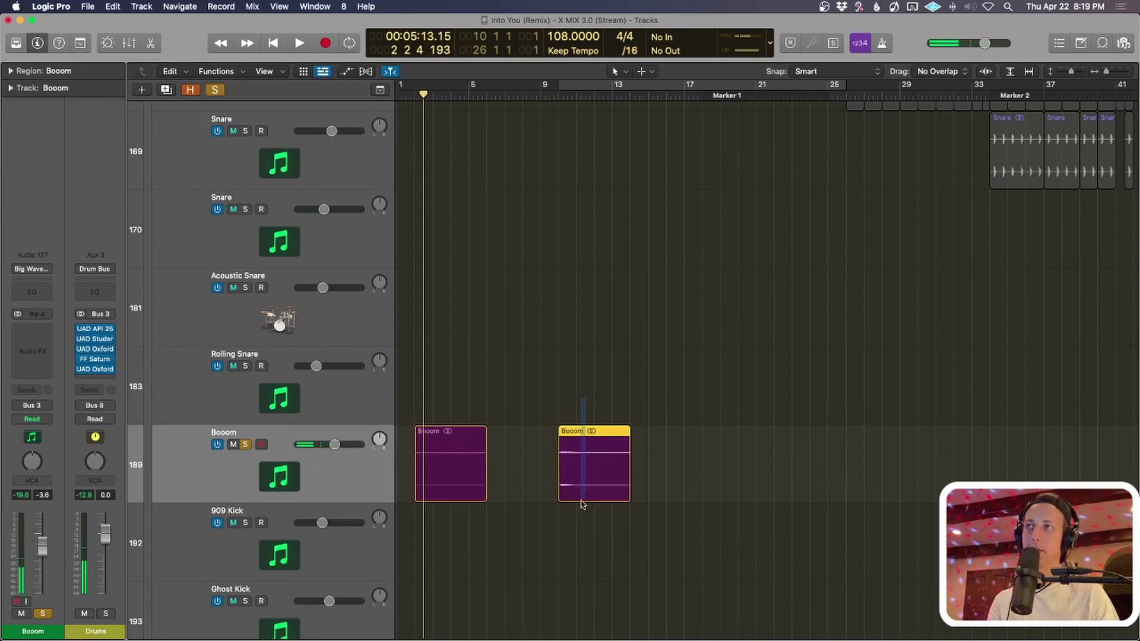
key("space")
key("s")
Select the first Booom region and play it briefly in the full mix from bar 2, then stop.
key("Return")
key("super+Up")
left_click(439, 463)
key("super+Up")
key("super+Up")
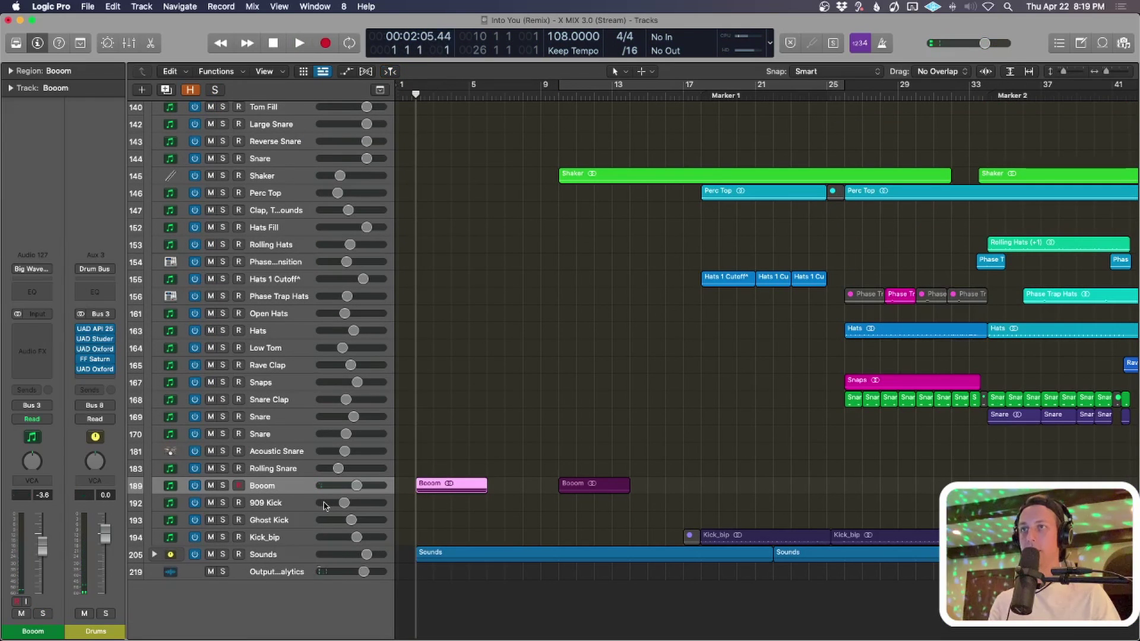
key("space")
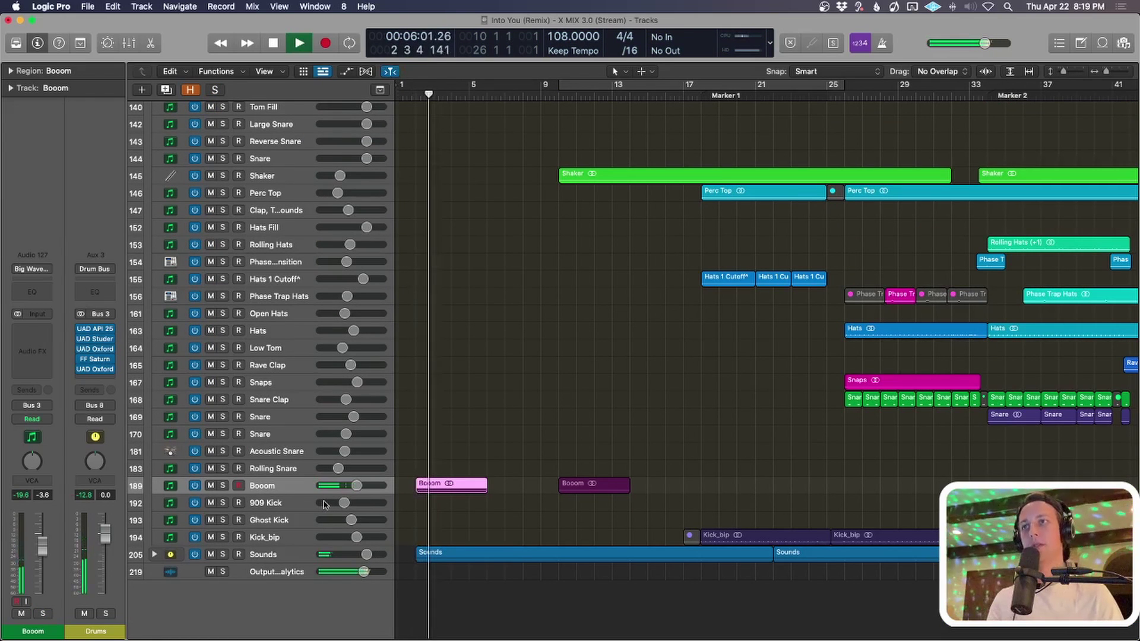
key("space")
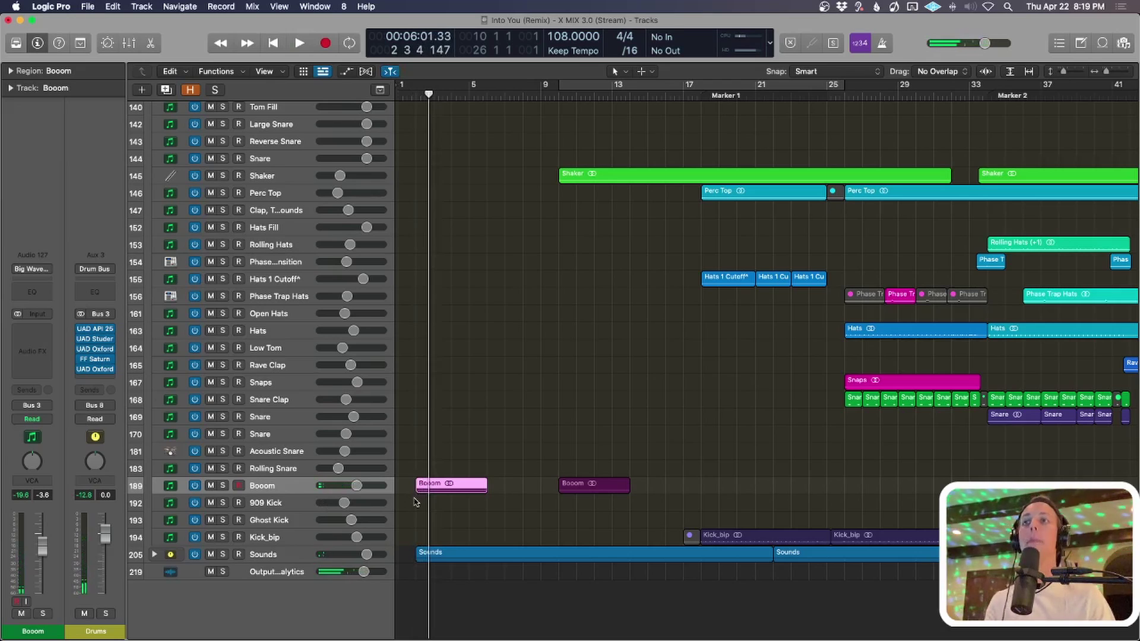
Select the second Booom region and play the full mix from just before it to about bar 11.
key("super+Left")
left_click(527, 482)
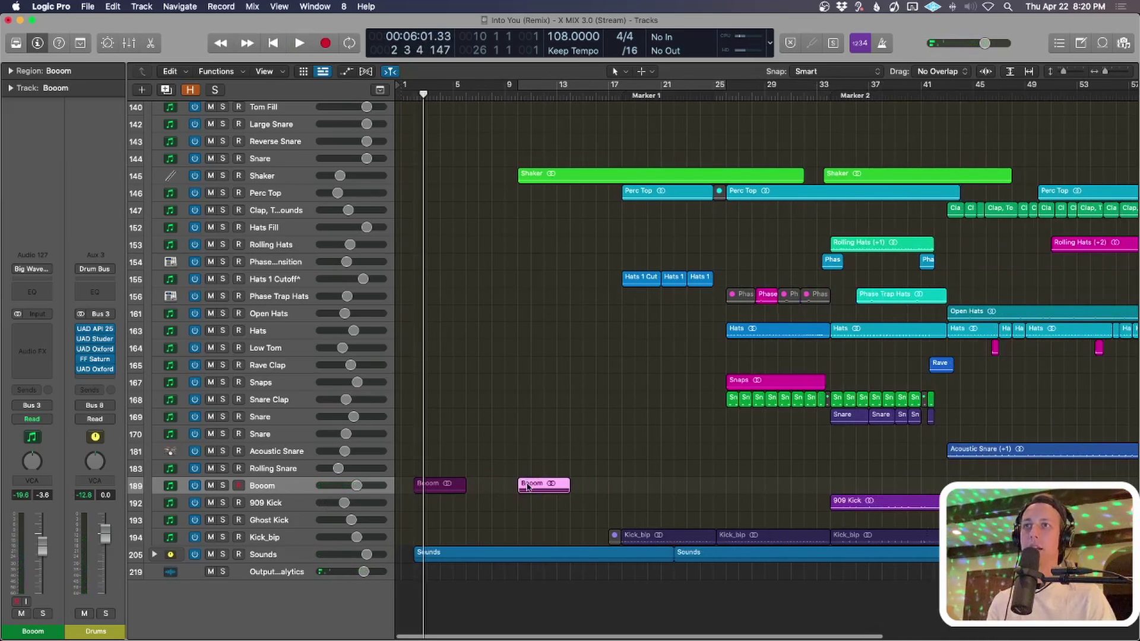
left_click(507, 94)
key("space")
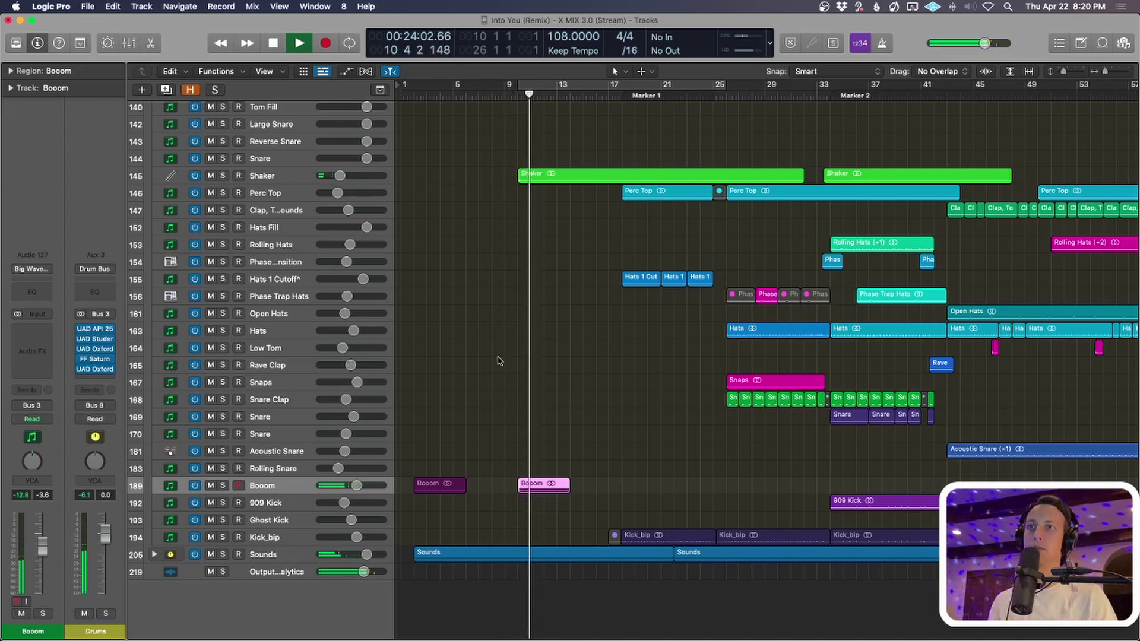
left_click(546, 363, "ctrl+alt")
key("space")
Solo the Shaker track and play it from its first region to about bar 13, then stop and clear the solo.
left_click(530, 303)
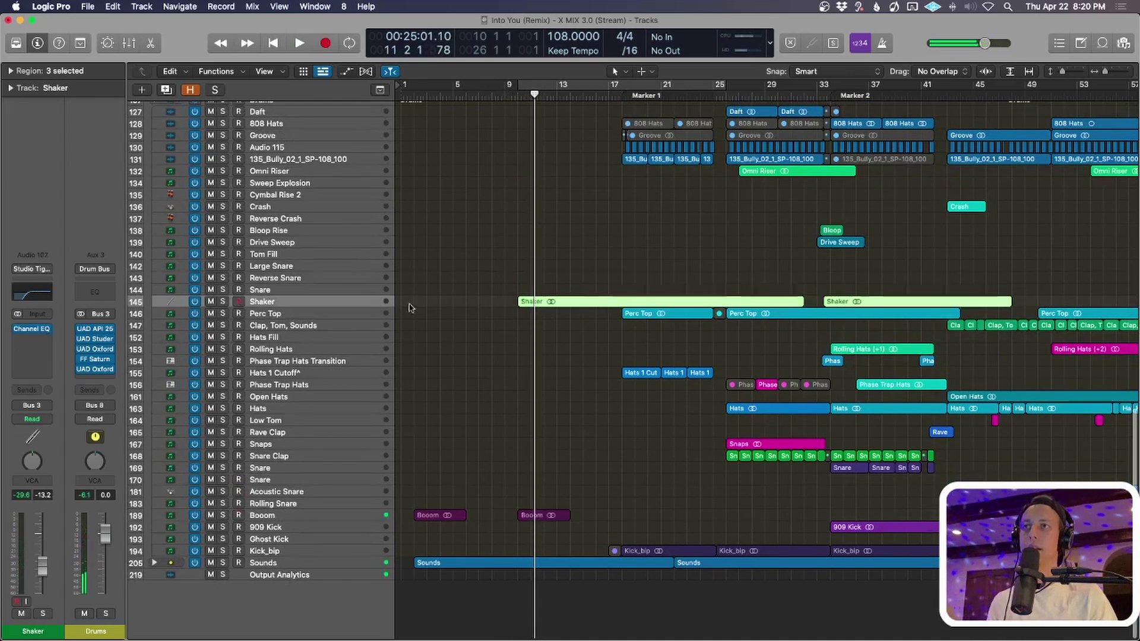
key("s")
left_click(530, 306, "ctrl+alt")
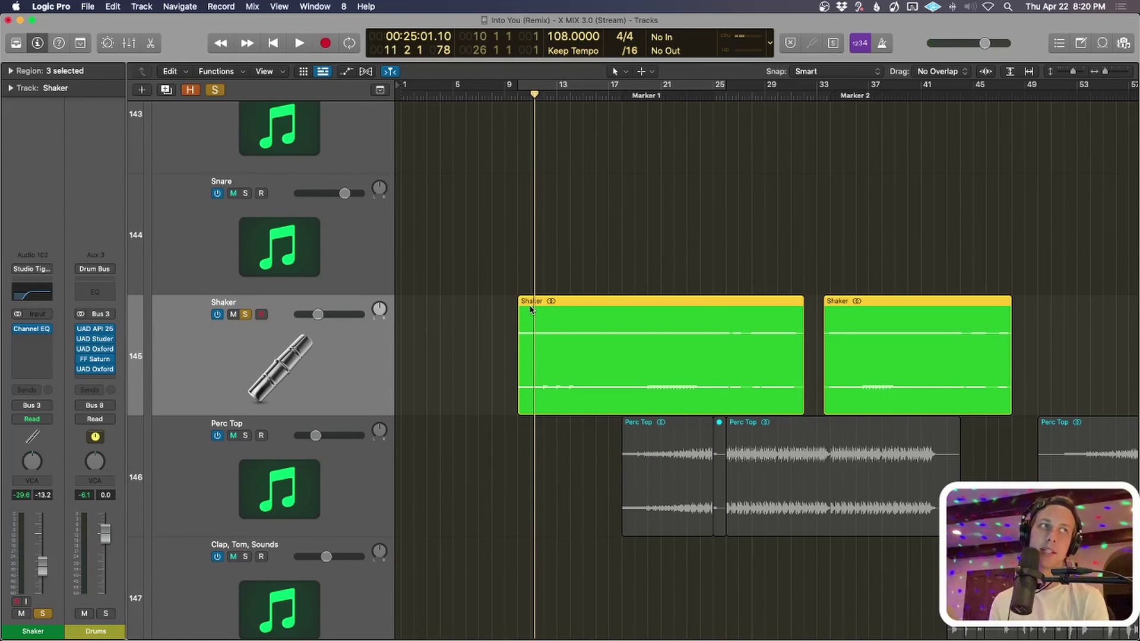
key("shift+Return")
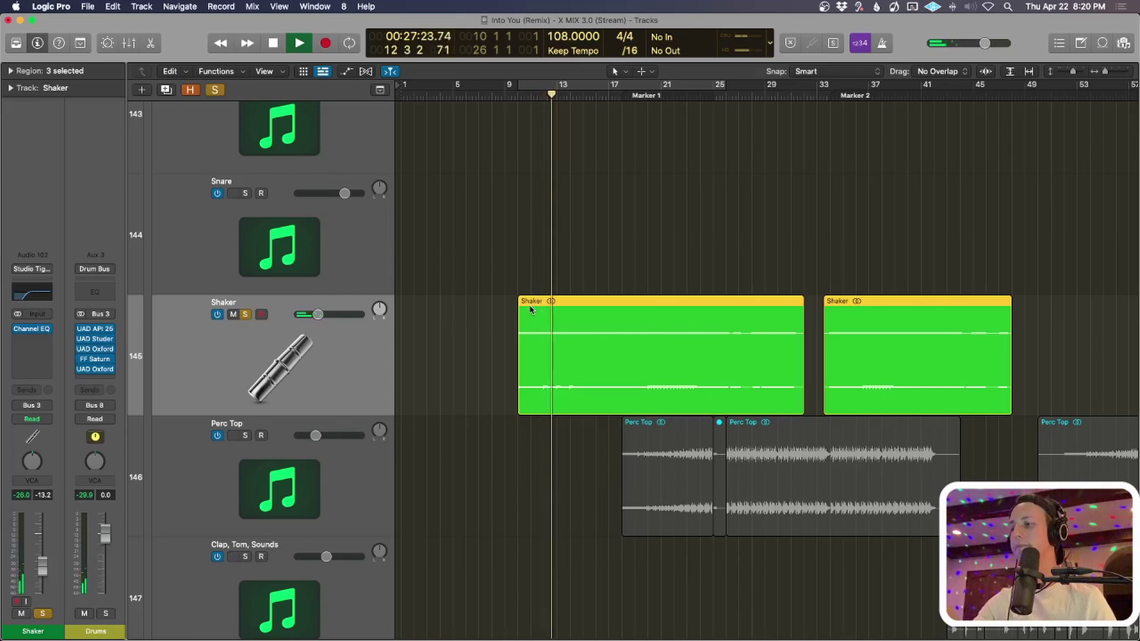
key("space")
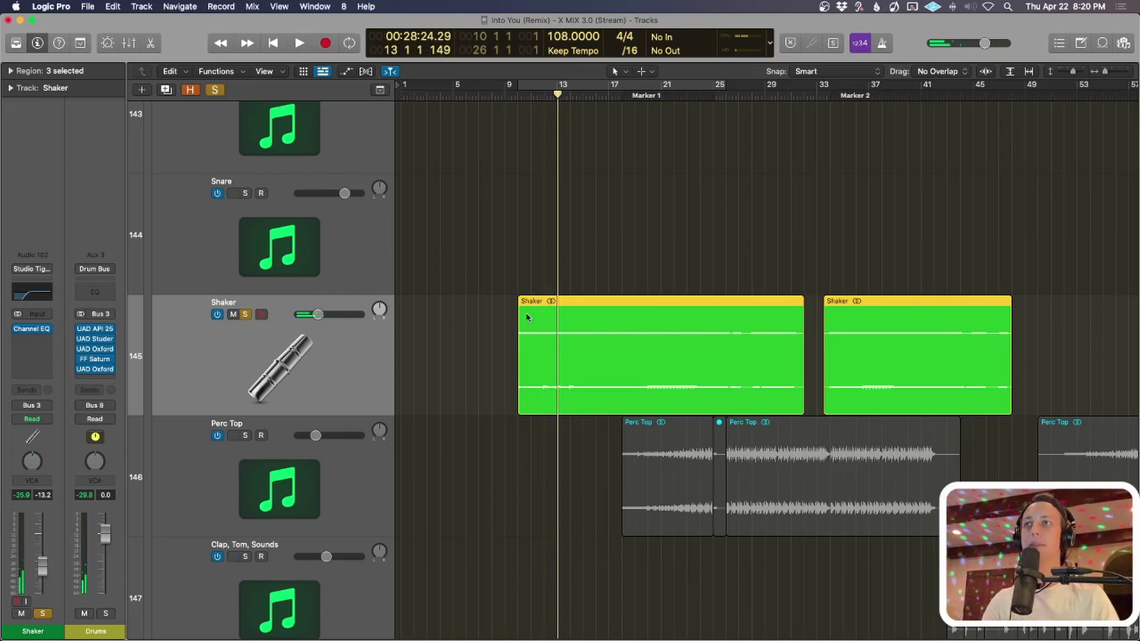
key("s")
scroll(530, 404, "down", 5)
key("super+Up")
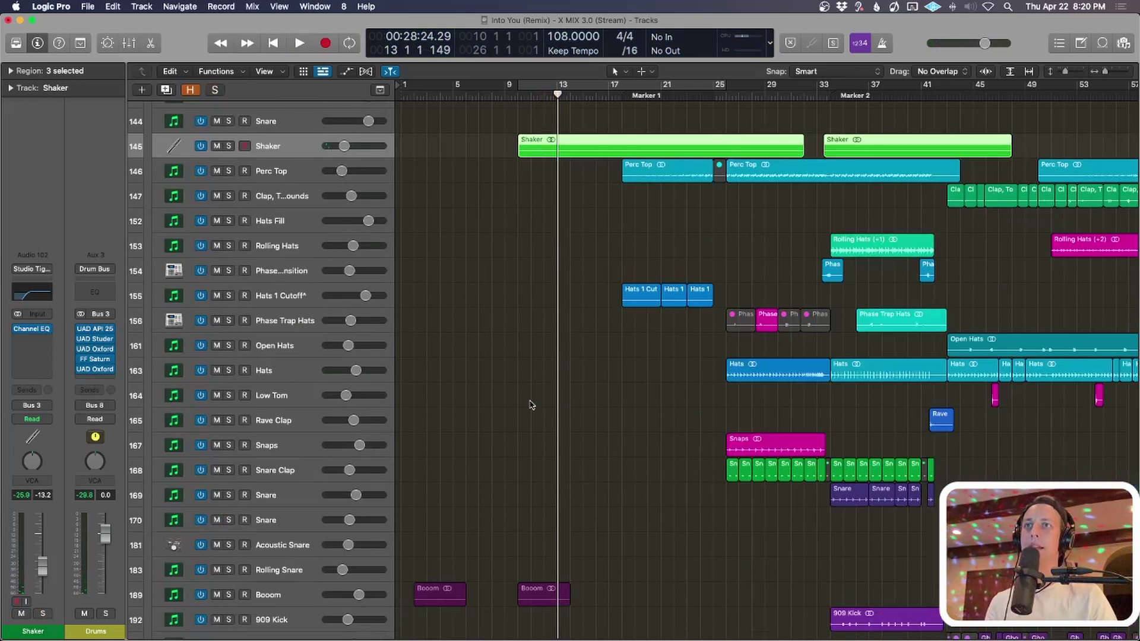
Look over the arrangement from the drum tracks up through the synths and vocals, and select the Lead track.
scroll(531, 405, "down", 5)
key("super+Up")
scroll(585, 169, "up", 6)
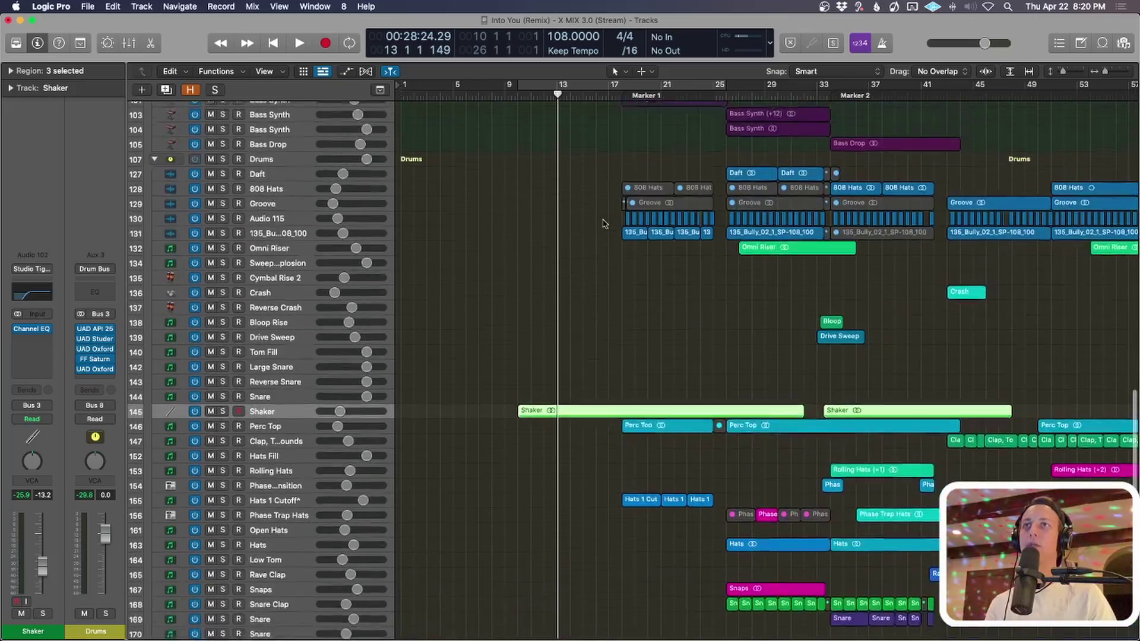
key("super+Up")
scroll(500, 226, "up", 5)
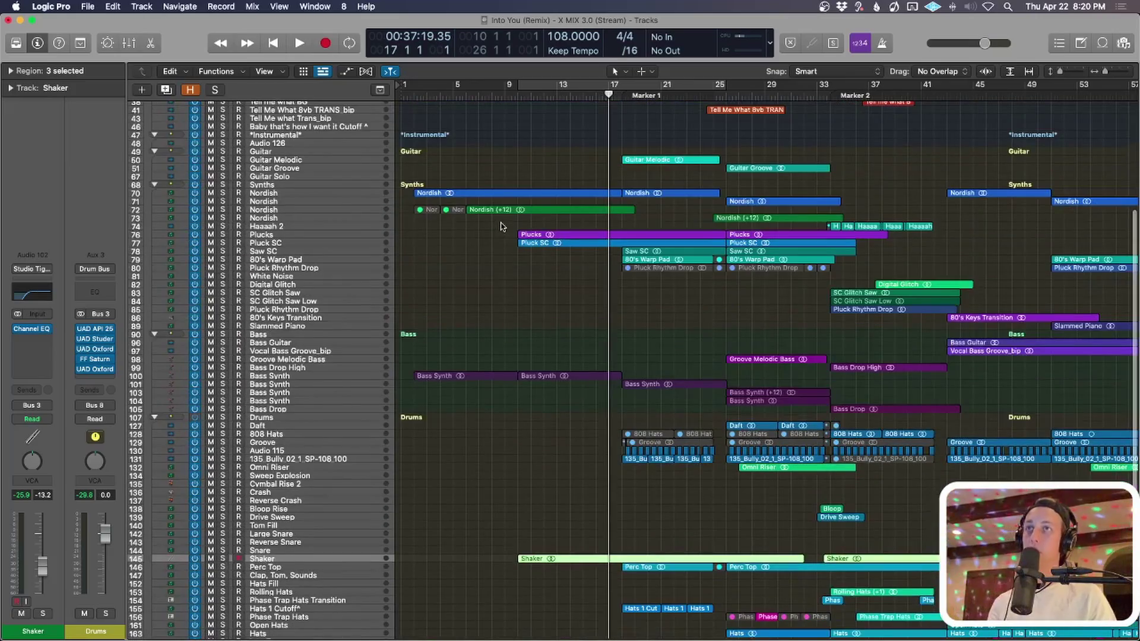
scroll(504, 226, "up", 5)
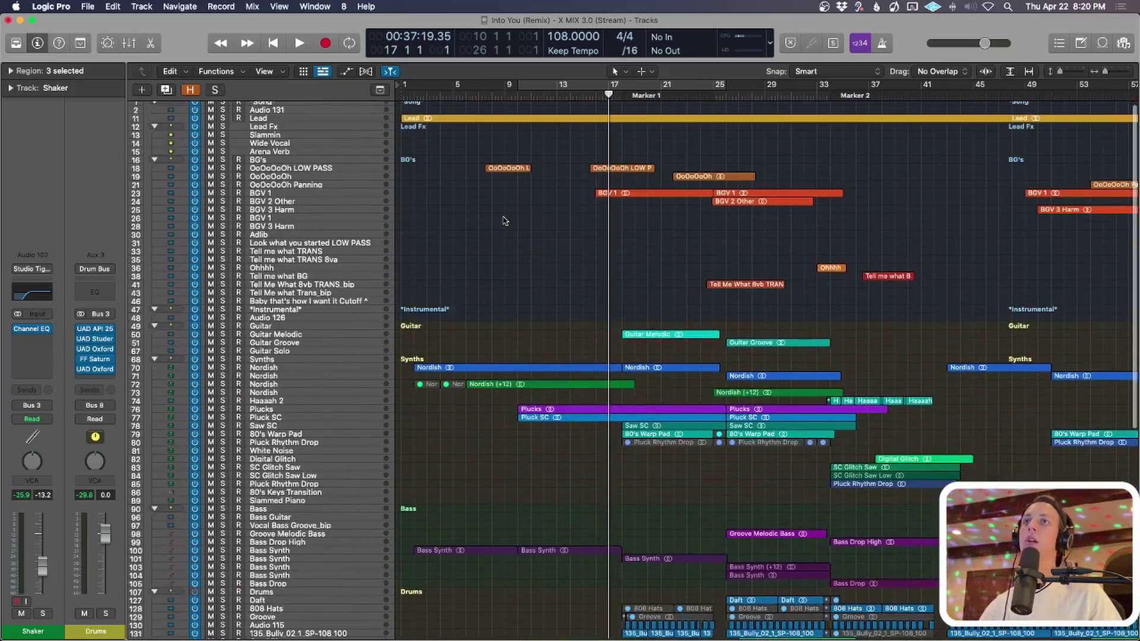
scroll(504, 221, "up", 2)
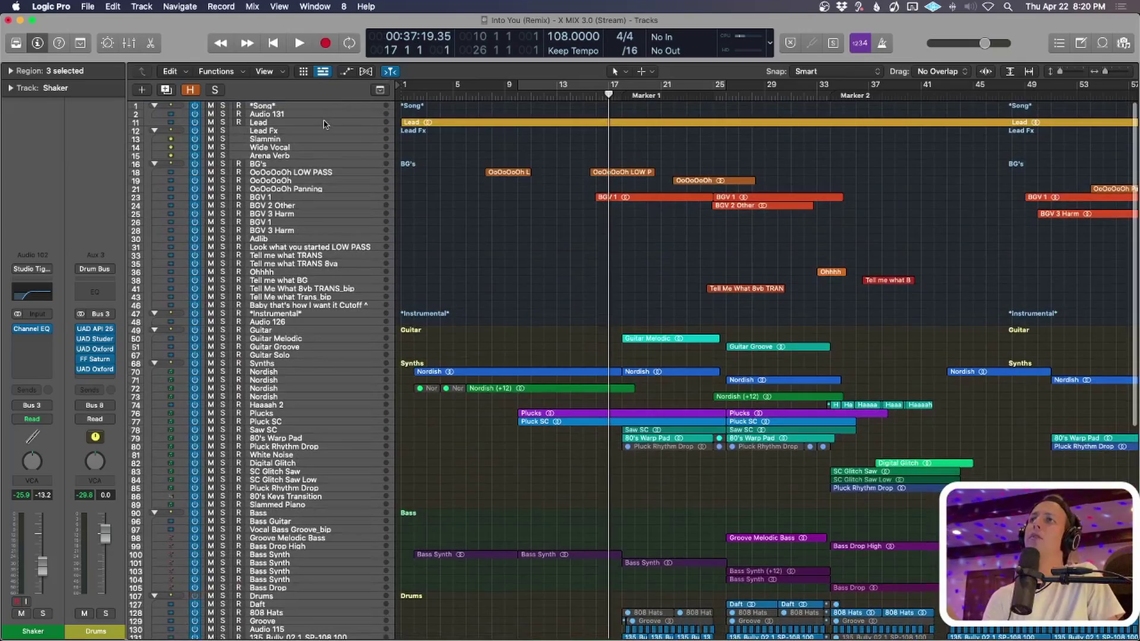
left_click(324, 125)
Select the Drums stack, play from just before bar 16, solo the stack during playback and stop at about bar 21.
scroll(591, 214, "down", 10)
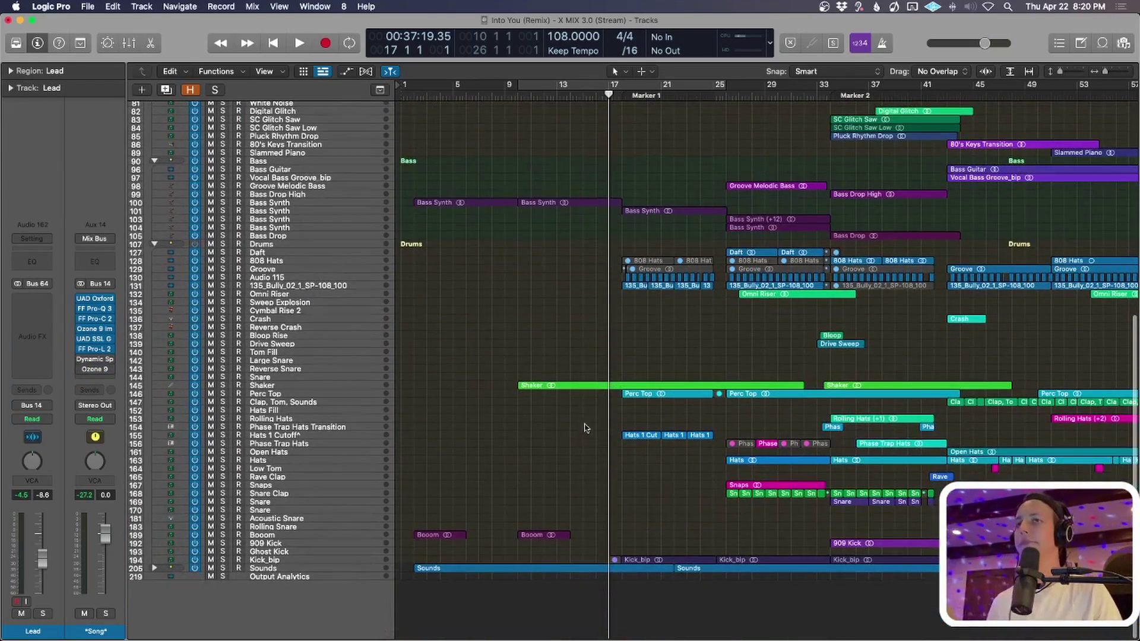
left_click(279, 418)
key("super+Down")
key("super+Up")
left_click(276, 214)
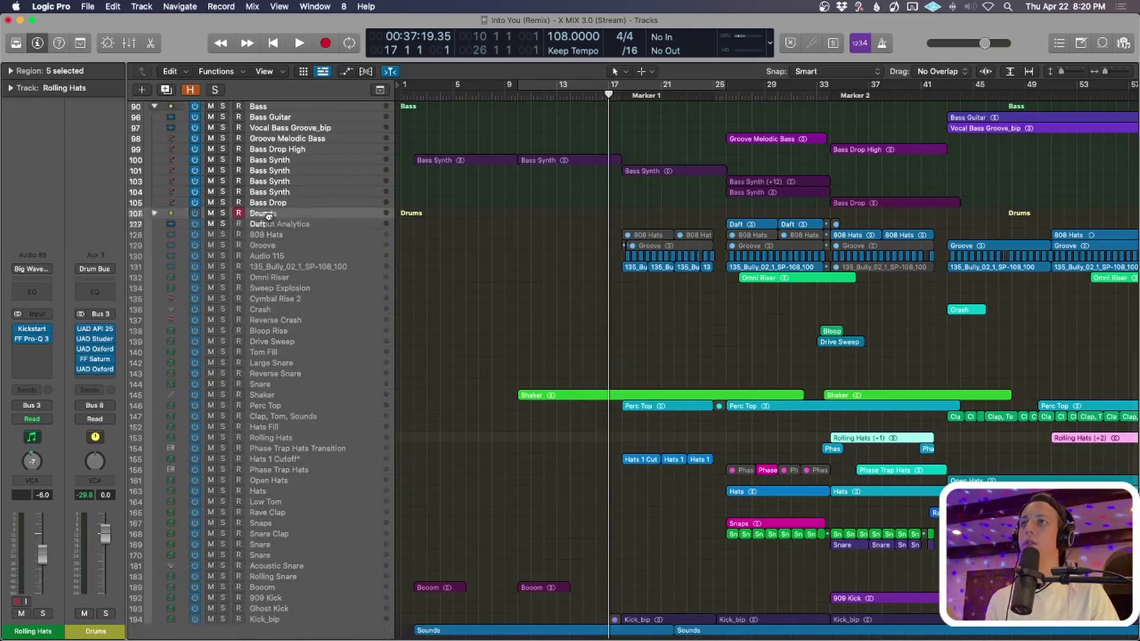
left_click(595, 96)
key("space")
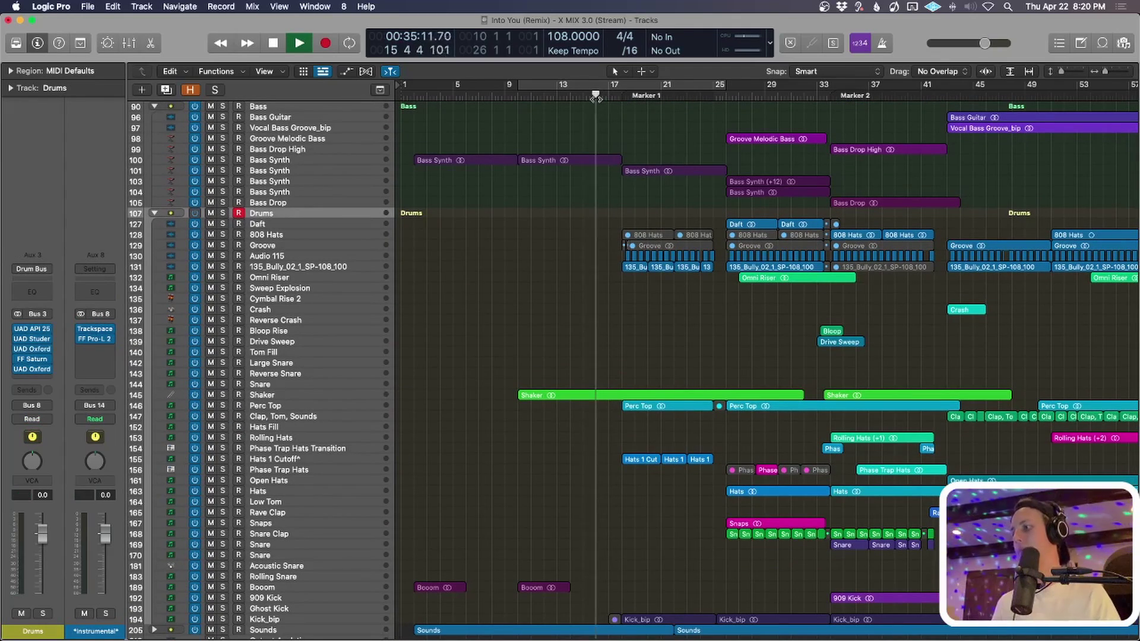
key("s")
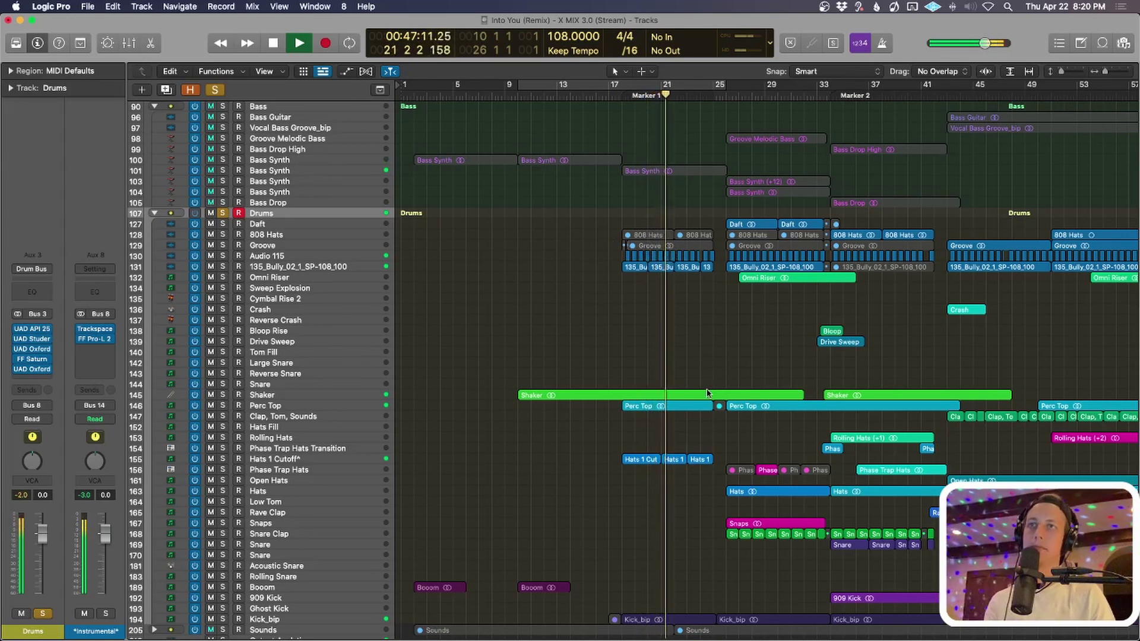
key("space")
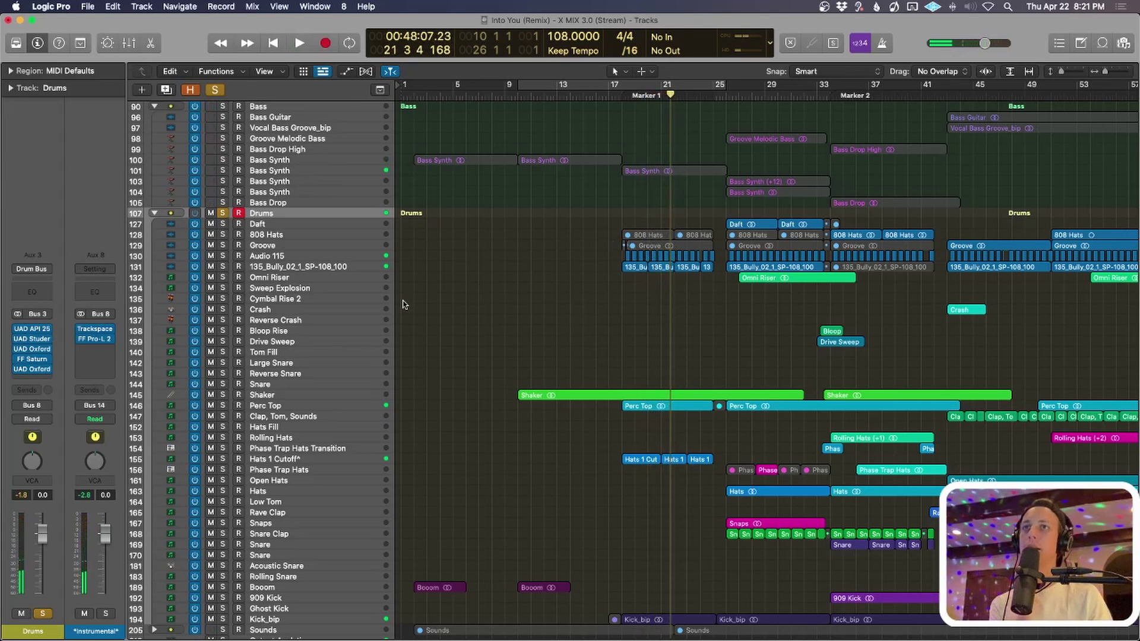
Select the 135_Bully_02_1_SP-108_100 track's four regions before bar 25 and solo them for a closer look.
left_click(350, 270)
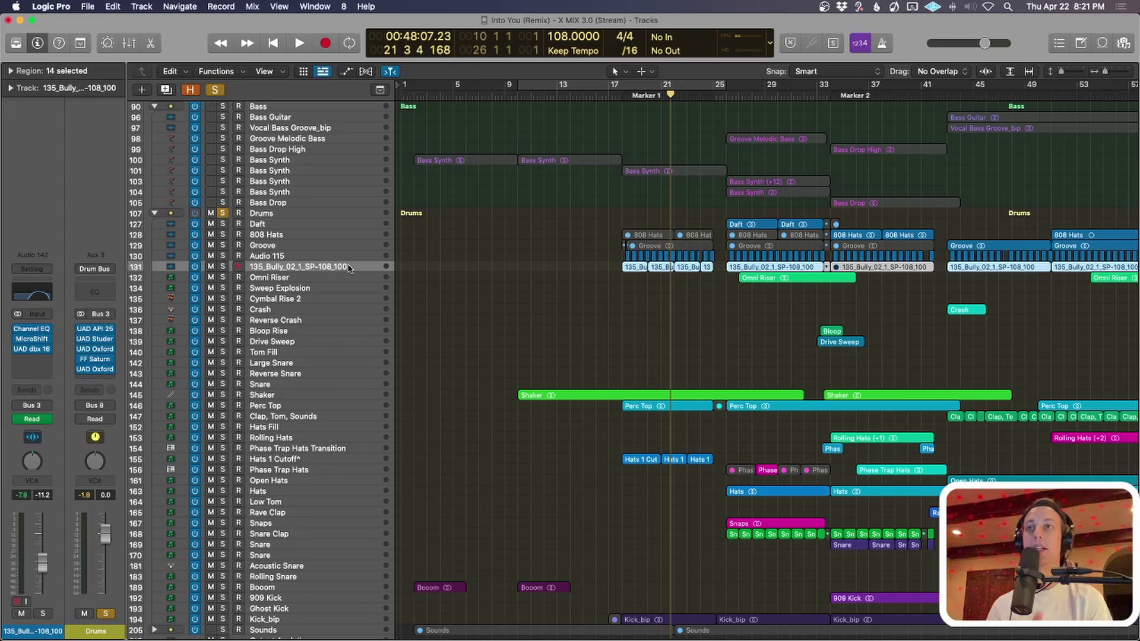
scroll(617, 321, "up", 5)
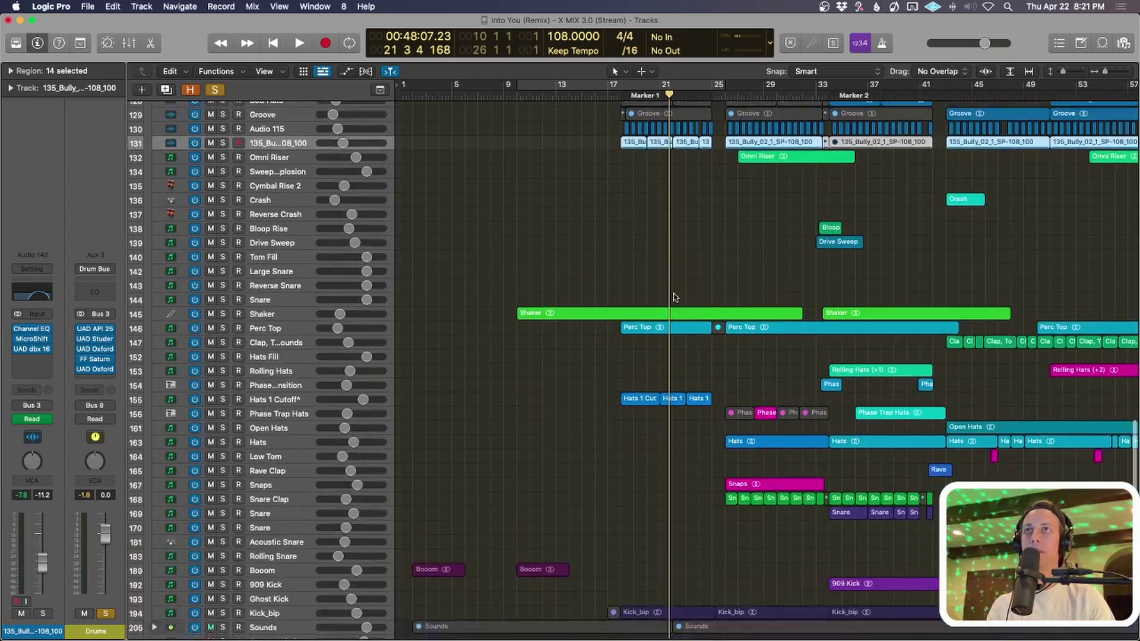
scroll(675, 298, "down", 4)
left_click_drag(711, 165, 621, 137)
scroll(665, 145, "up", 5)
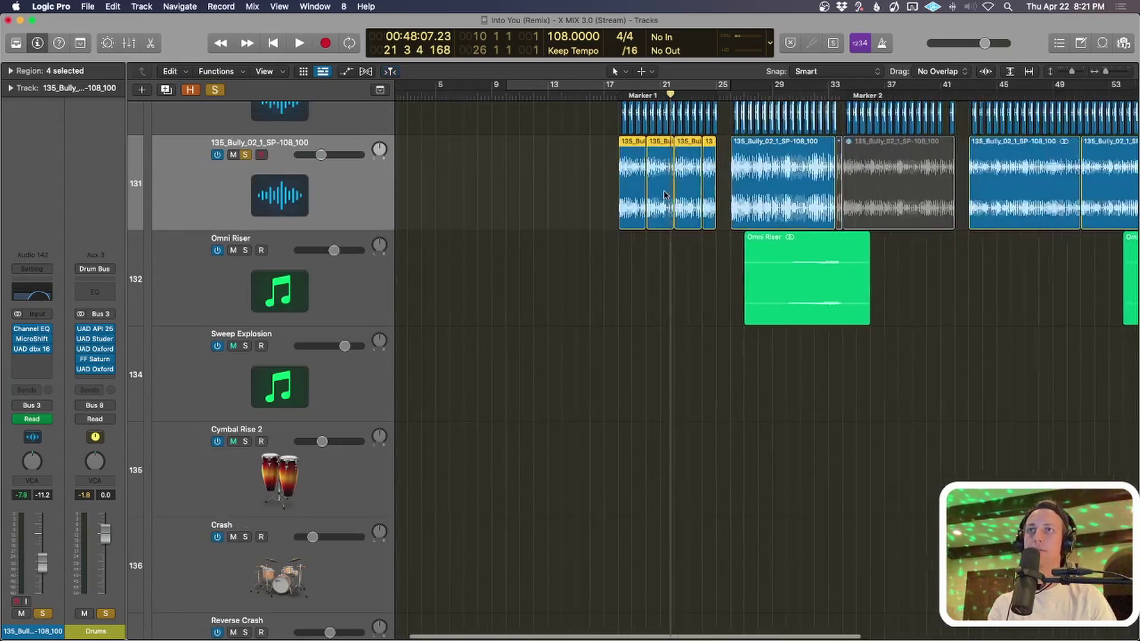
scroll(665, 193, "down", 5)
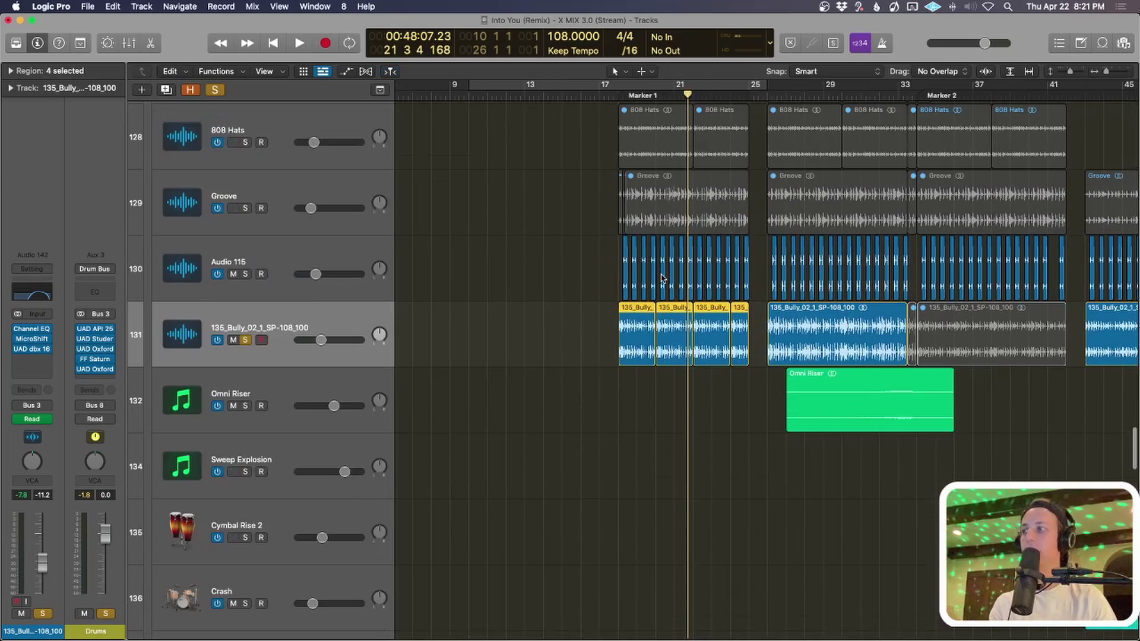
Clear the drum stack solo, solo the 135_Bully_02_1_SP-108_100 track and play it from bar 18 to about bar 19.
left_click(214, 89)
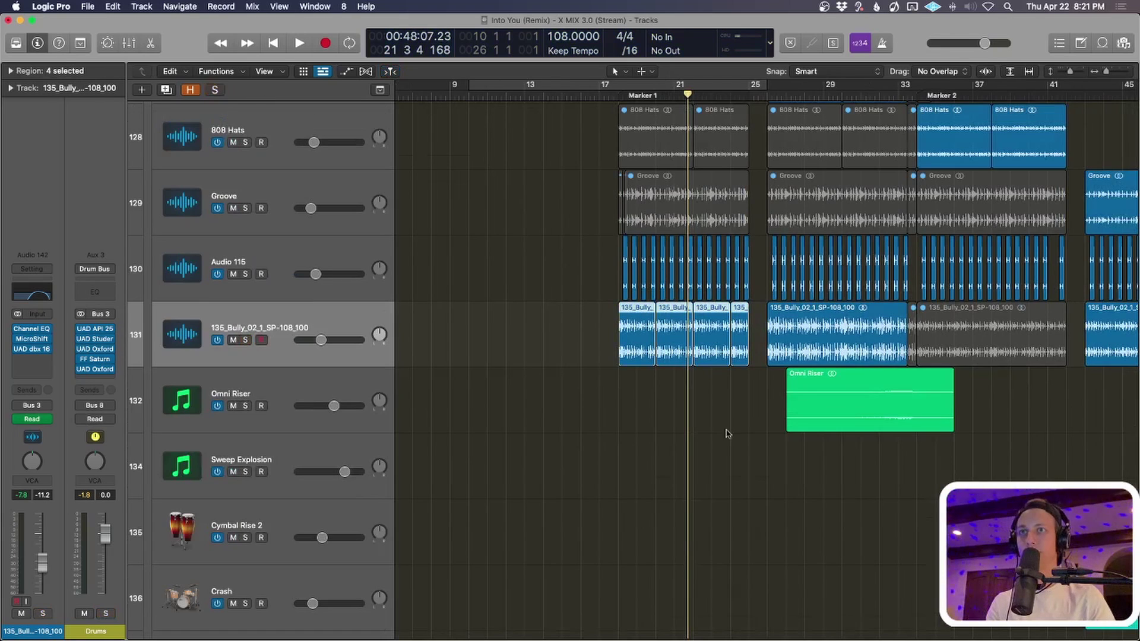
left_click(628, 361)
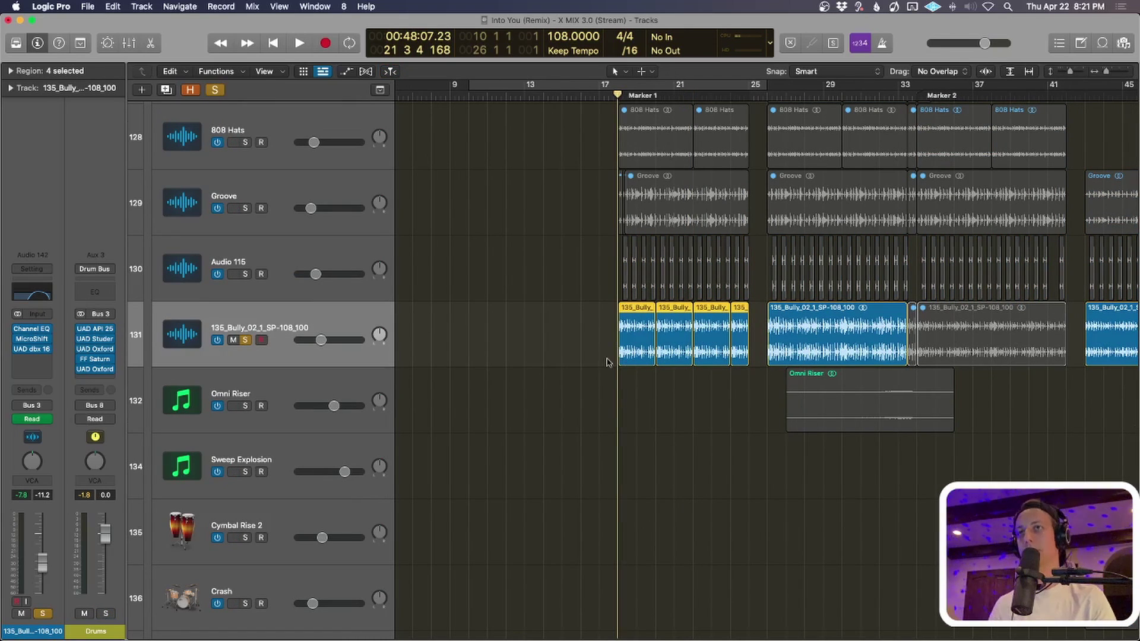
key("space")
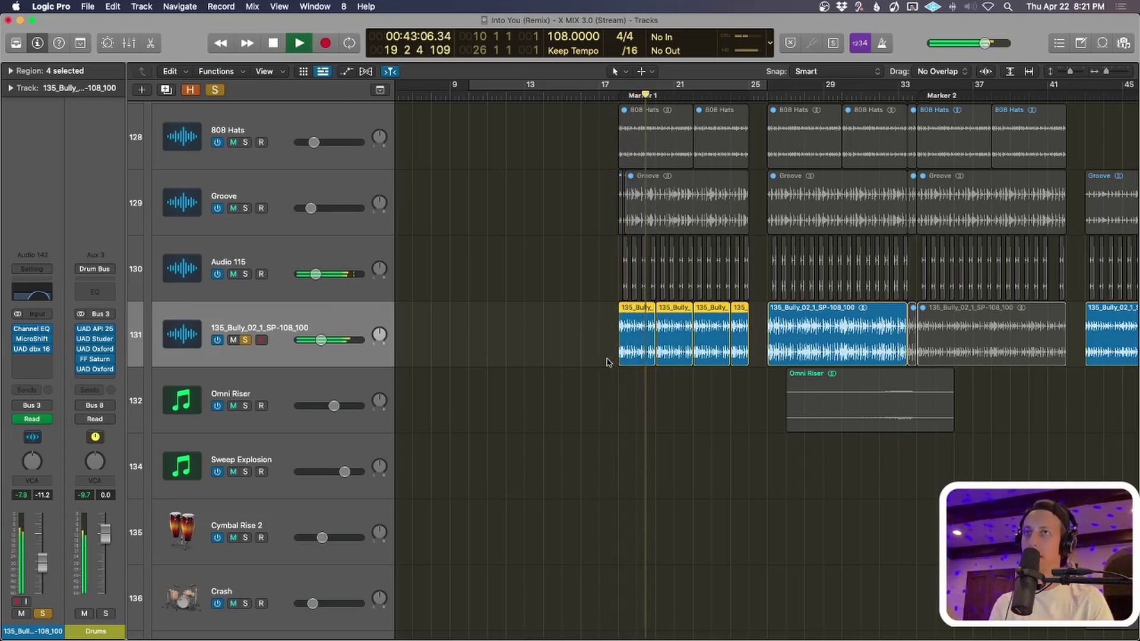
key("space")
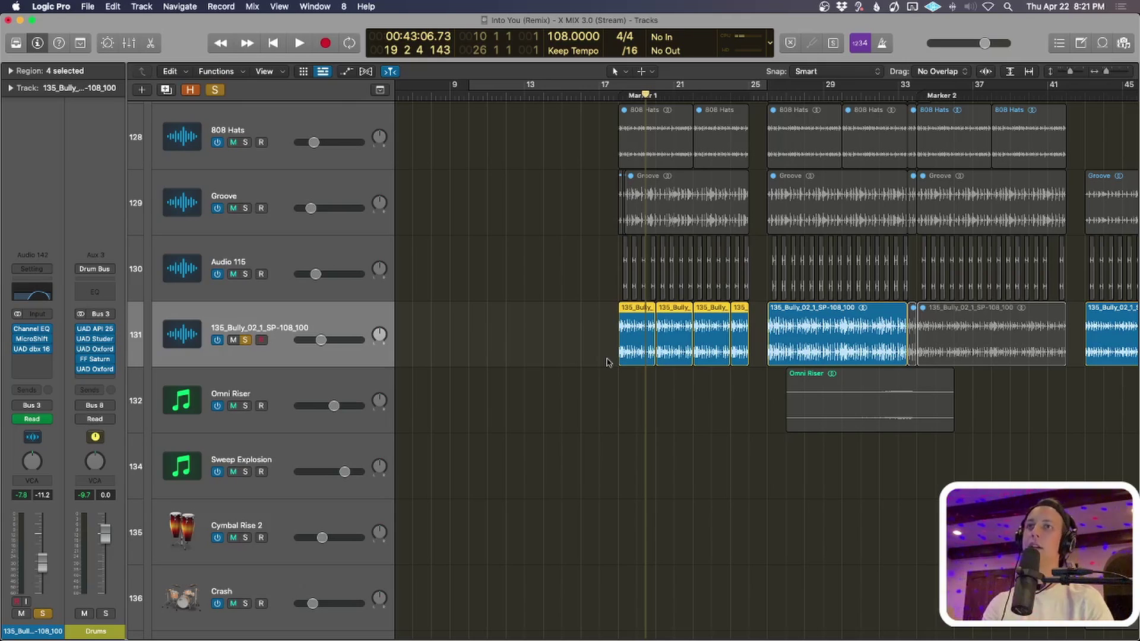
Solo the Audio 115 track, play it briefly from bar 18, stop playback and clear the solo.
left_click_drag(604, 382, 623, 346)
key("super+Up")
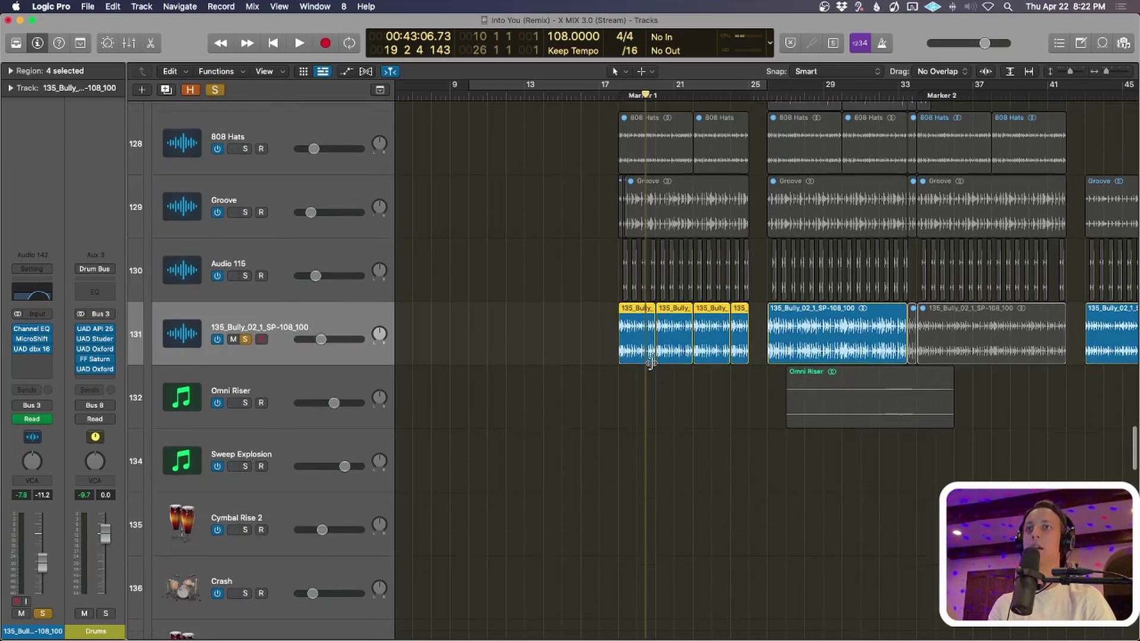
left_click(266, 287)
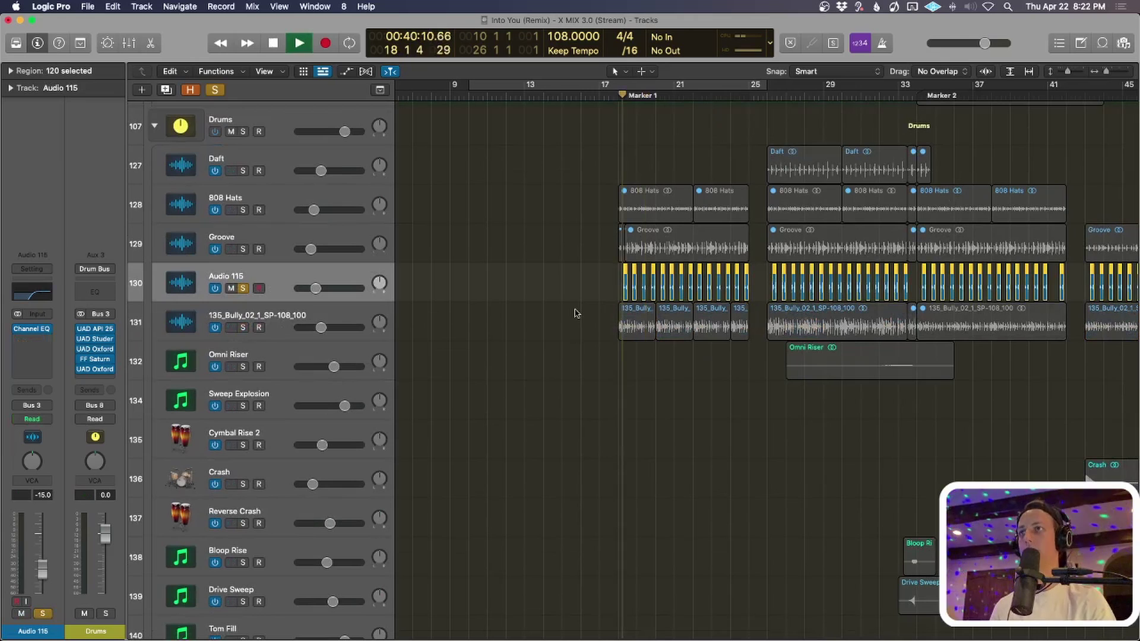
key("space")
key("s")
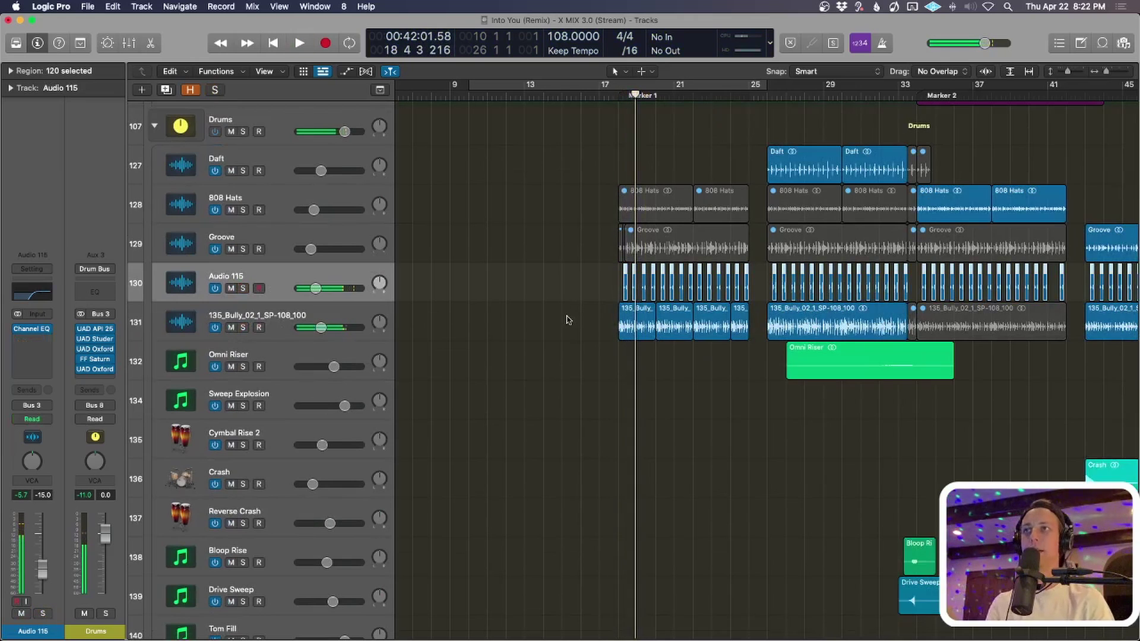
key("super+Up")
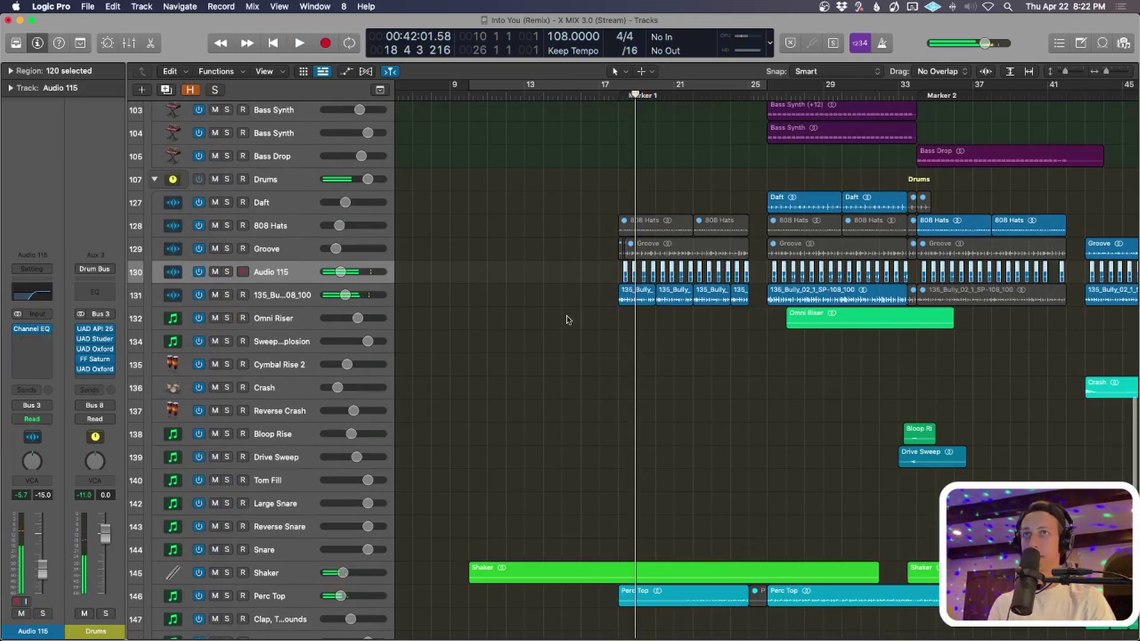
Solo the Perc Top track, play it from its first region at bar 18 and enlarge its waveform.
left_click(622, 94)
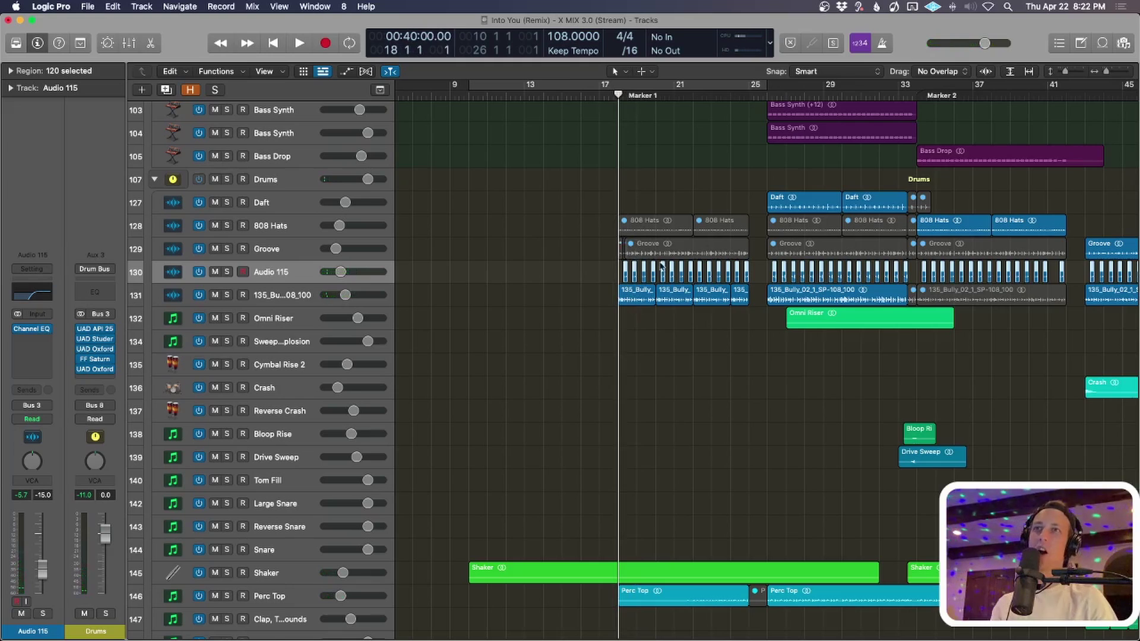
key("super+Up")
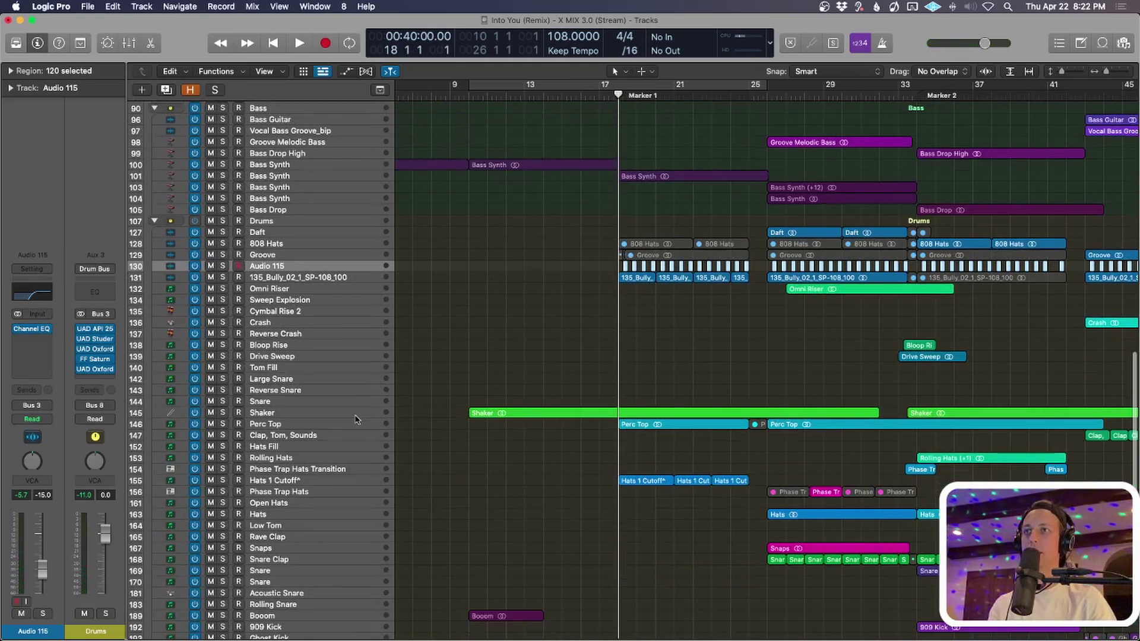
left_click(356, 422)
key("ctrl+s")
key("space")
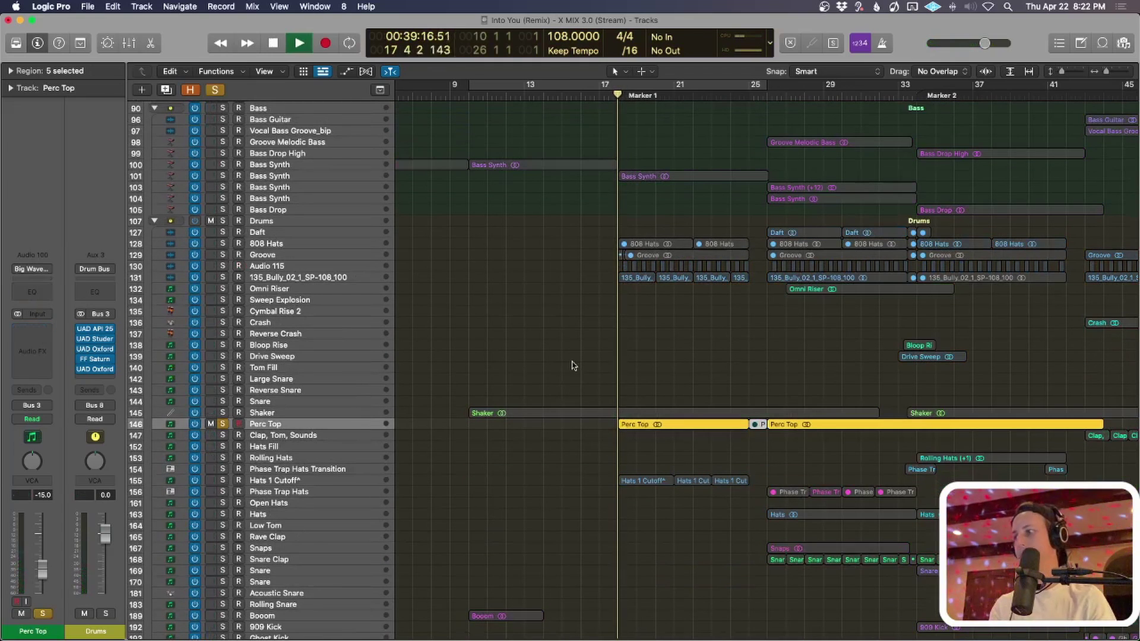
key("super+Down")
key("super+Down")
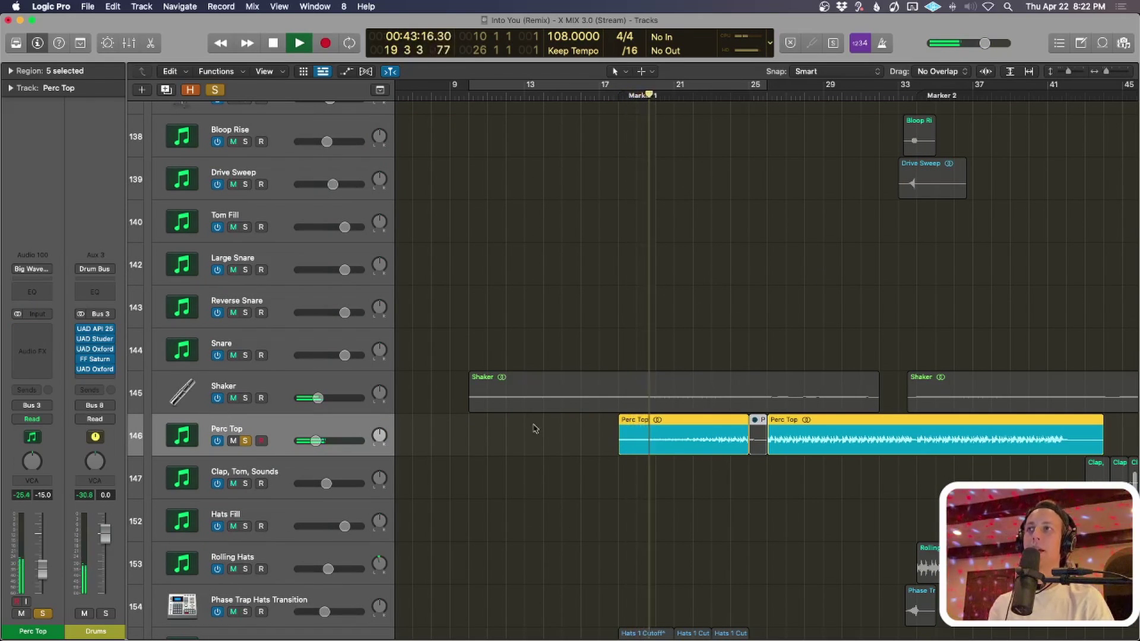
key("super+Down")
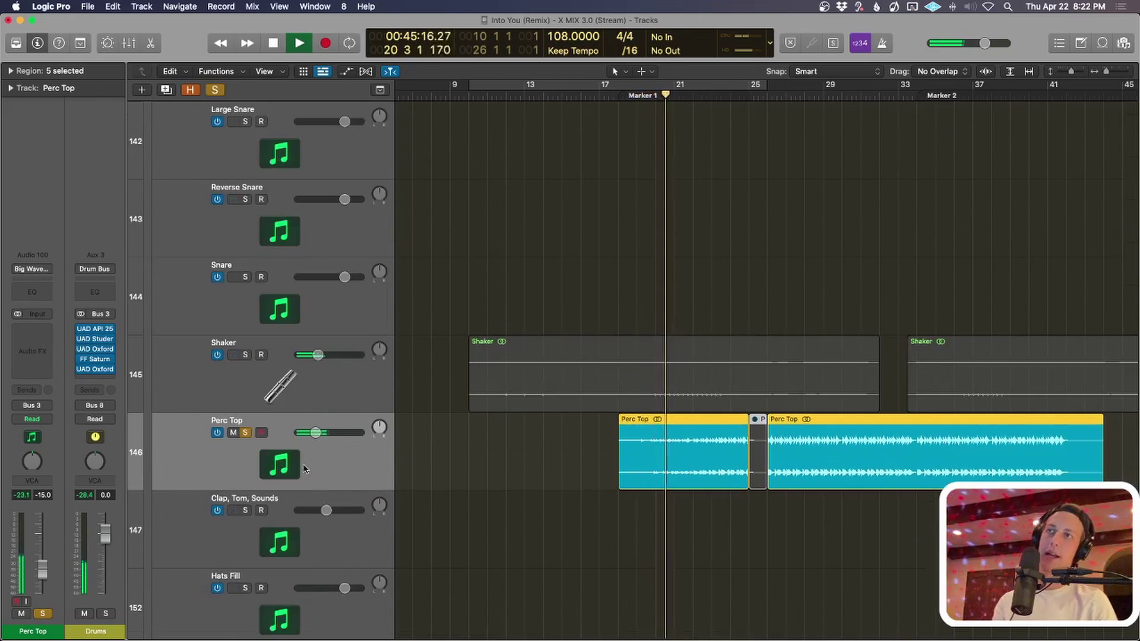
Add a Channel EQ to the Perc Top track, view its spectrum during playback, close it, stop and clear the solo.
left_click(32, 292)
left_click_drag(889, 242, 889, 324)
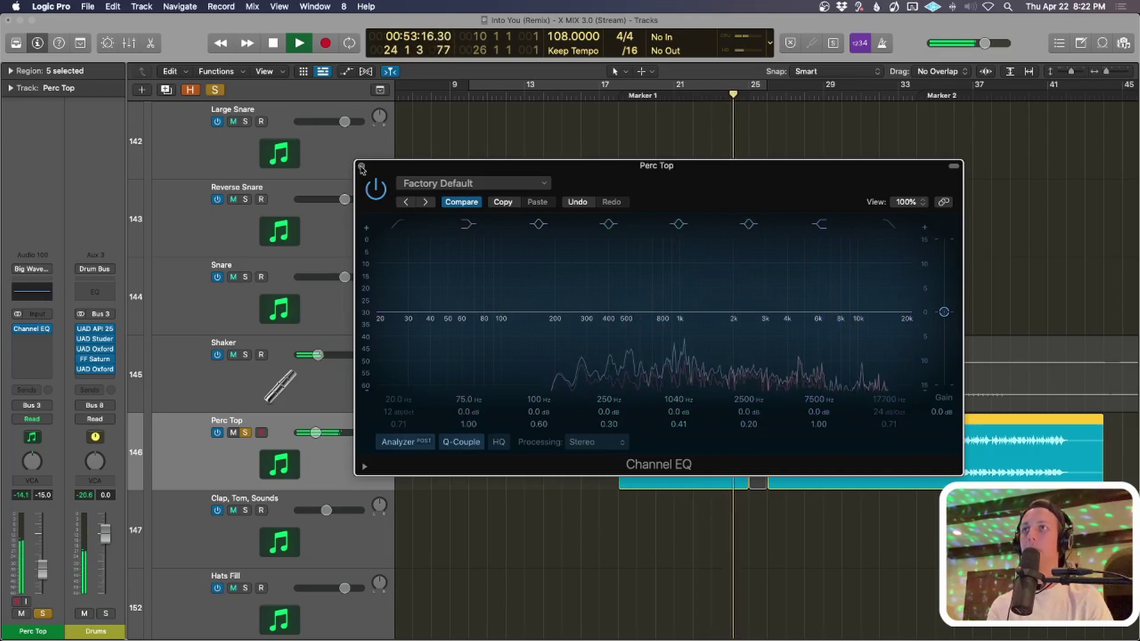
left_click(362, 167)
key("space")
key("s")
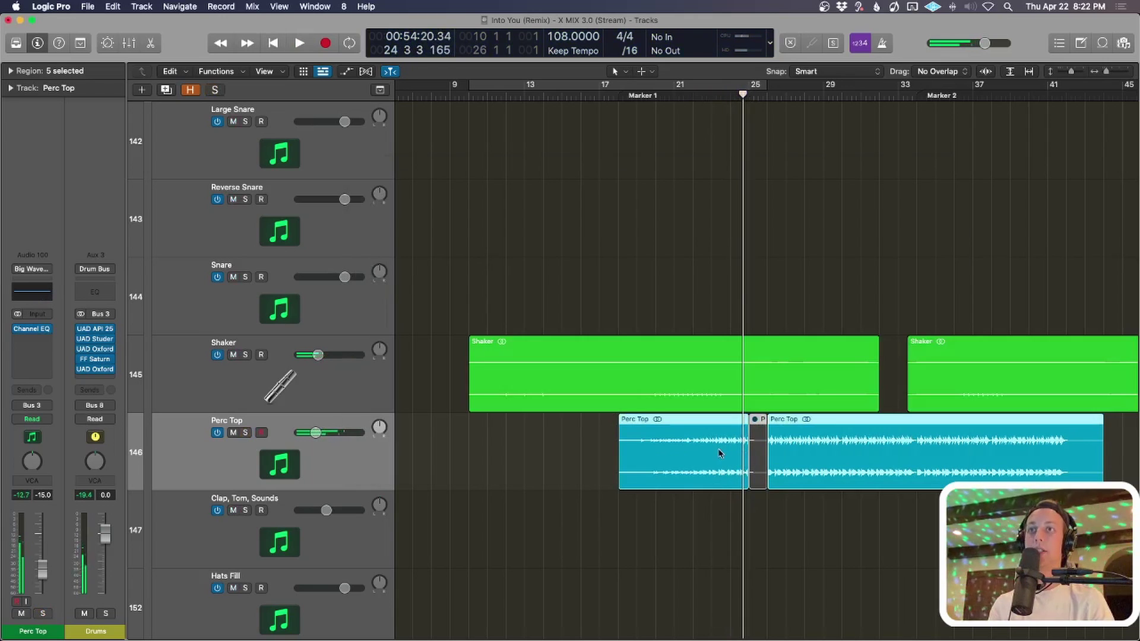
Solo the Hats 1 Cutoff^ track, play it from bar 18 and again near bar 23, and clear the solo.
key("super+Up")
scroll(486, 355, "down", 5)
left_click(304, 353)
key("s")
key("shift+space")
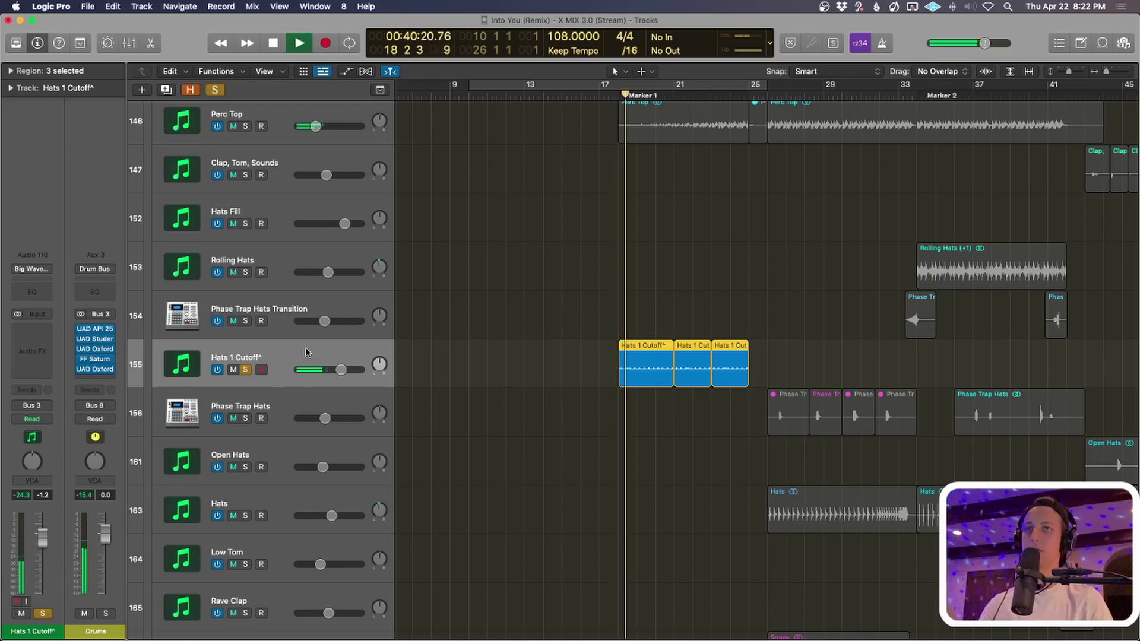
left_click(709, 96)
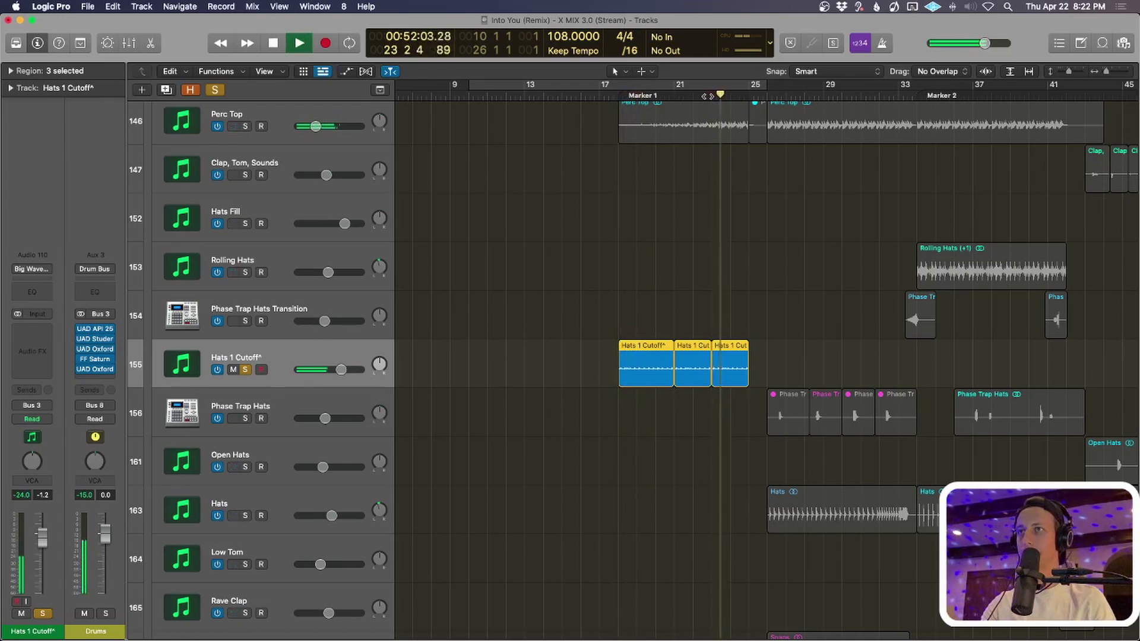
key("space")
key("ctrl+s")
Solo the Kick_bip track, play its region from bar 18 to about bar 19, clear the solo and mute the track.
key("z")
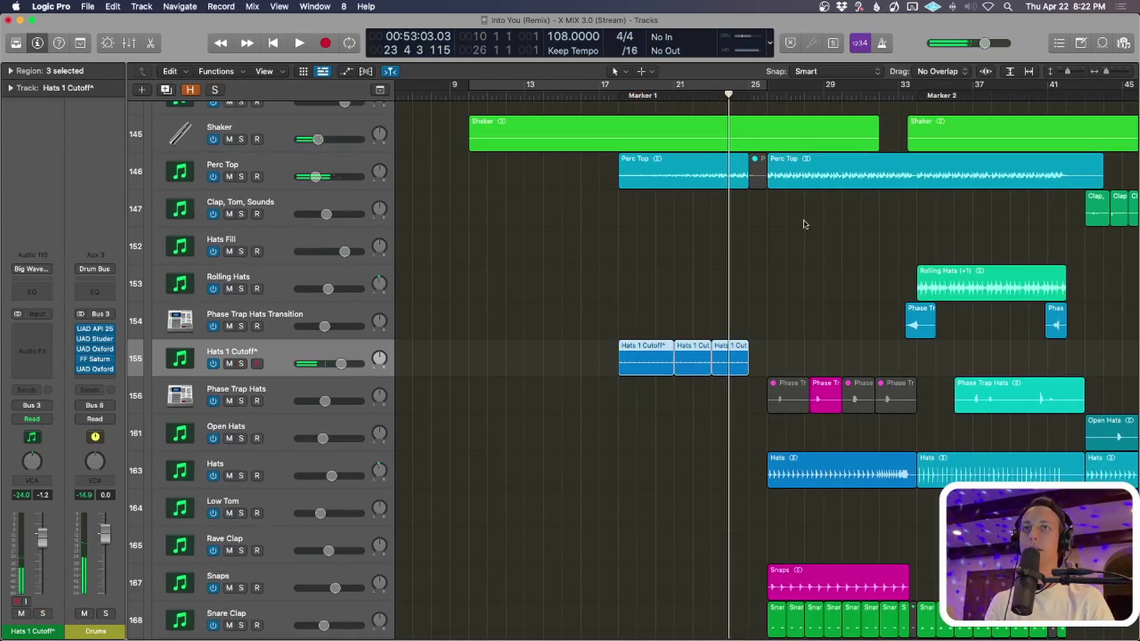
scroll(686, 343, "down", 5)
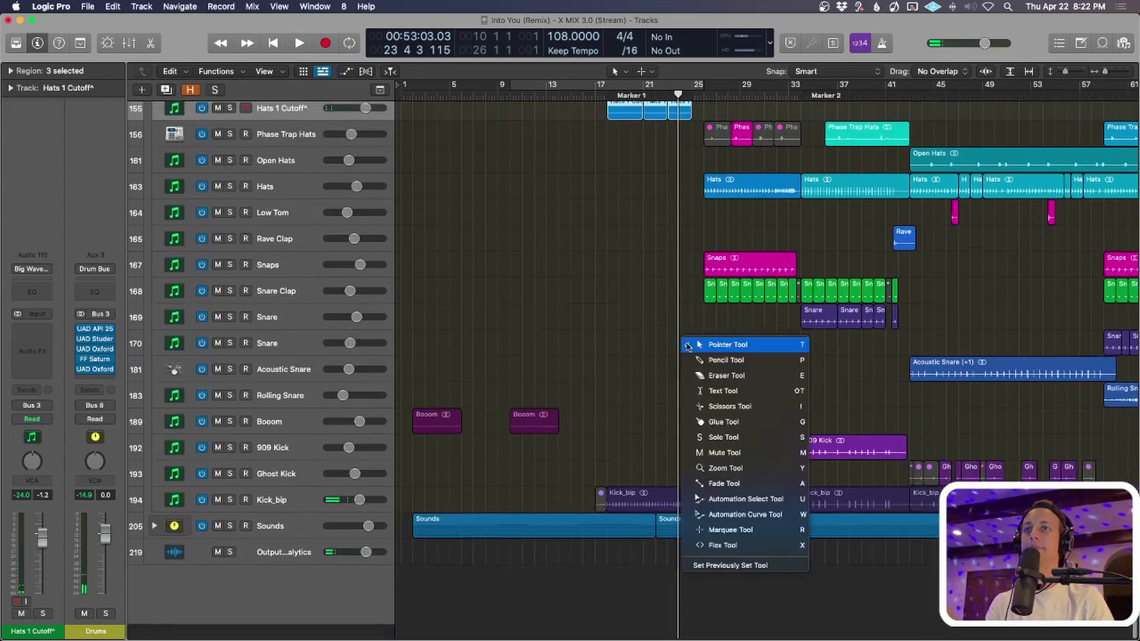
left_click(271, 515)
left_click(642, 515)
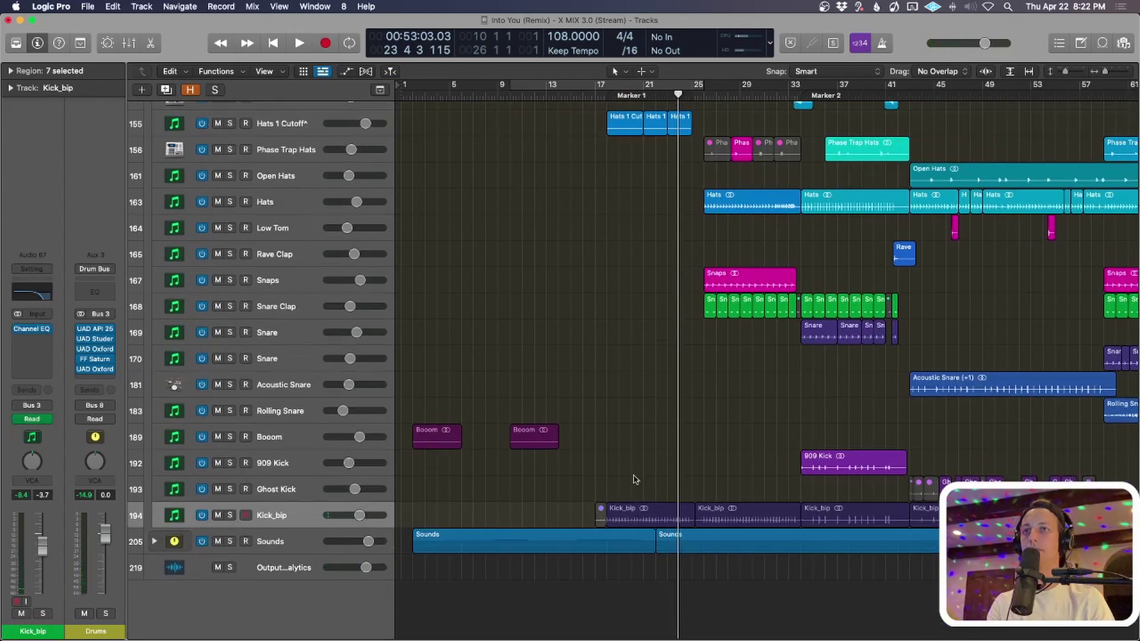
key("ctrl+s")
key("space")
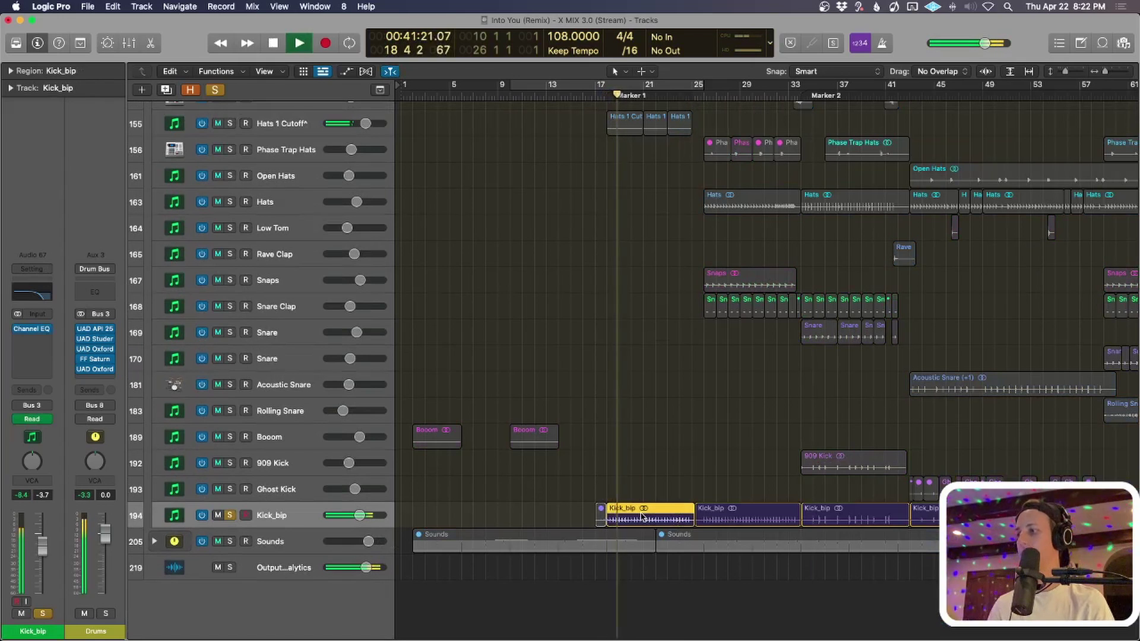
key("space")
key("ctrl+s")
key("ctrl+m")
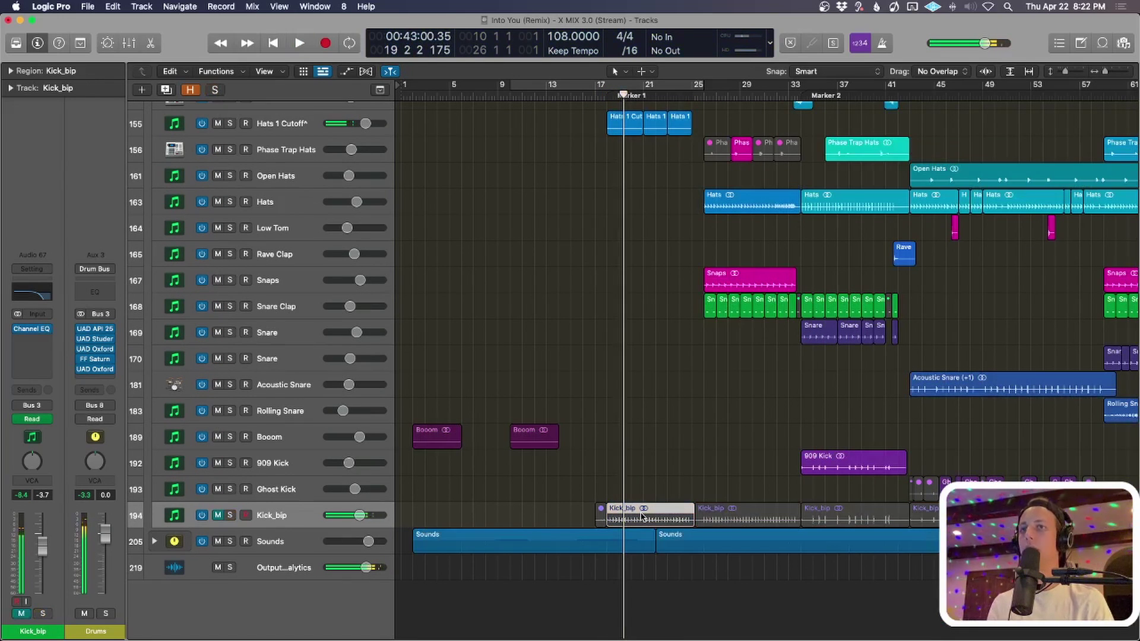
Unmute the Kick_bip track.
key("ctrl+m")
key("ctrl+Up")
key("ctrl+Up")
key("ctrl+Up")
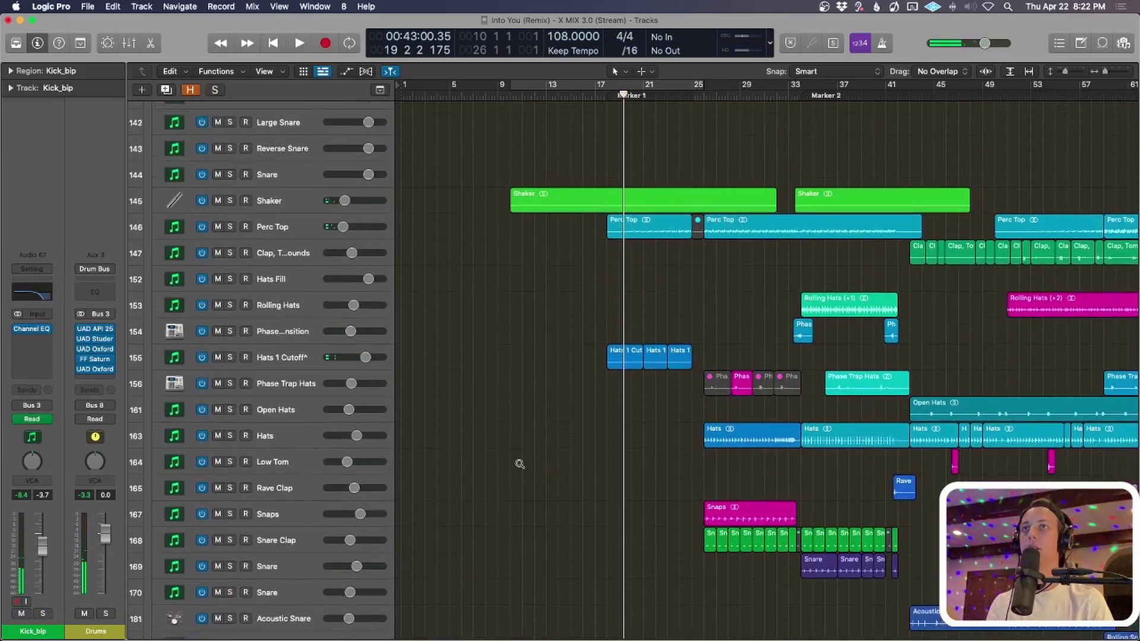
key("ctrl+Left")
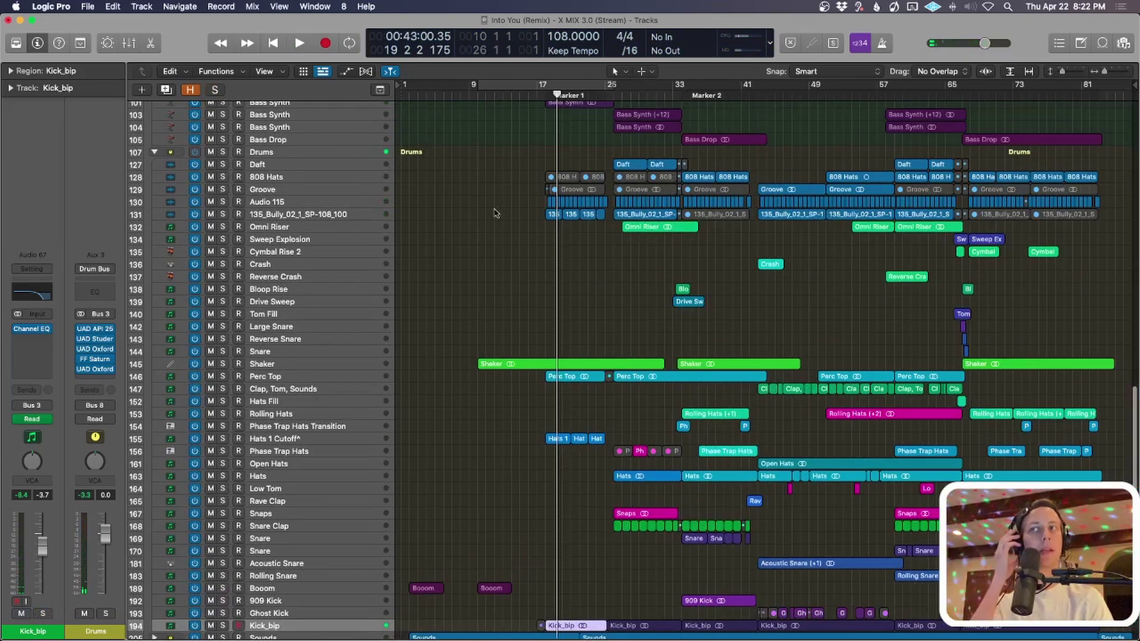
Solo the Drums track stack and play it from bar 23 to about bar 29.
left_click(304, 155)
key("ctrl+s")
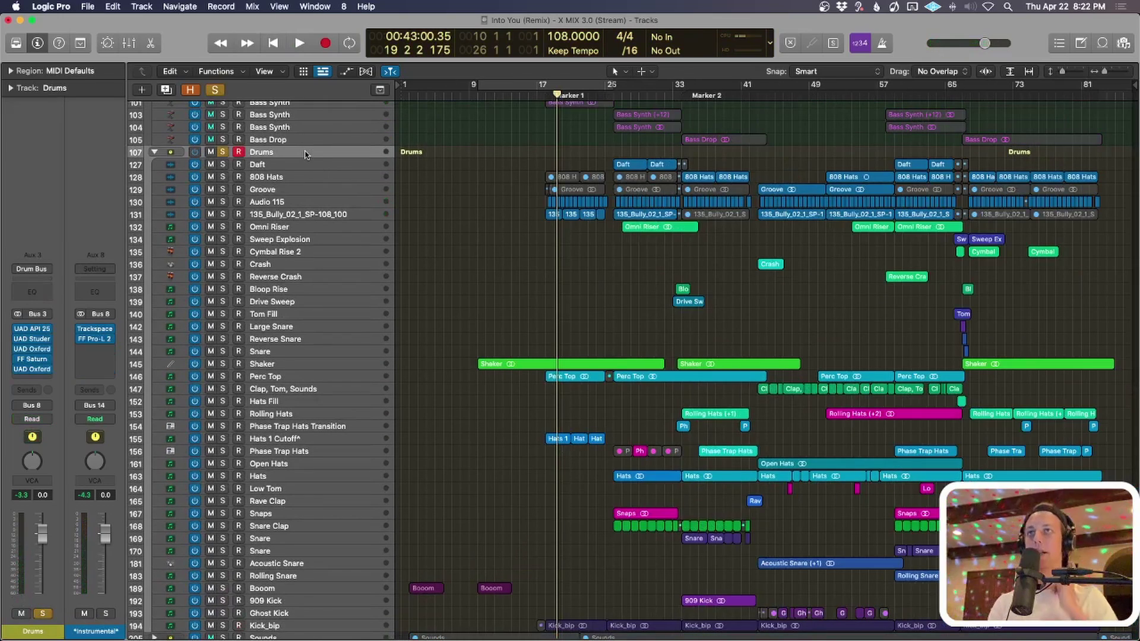
left_click(588, 97)
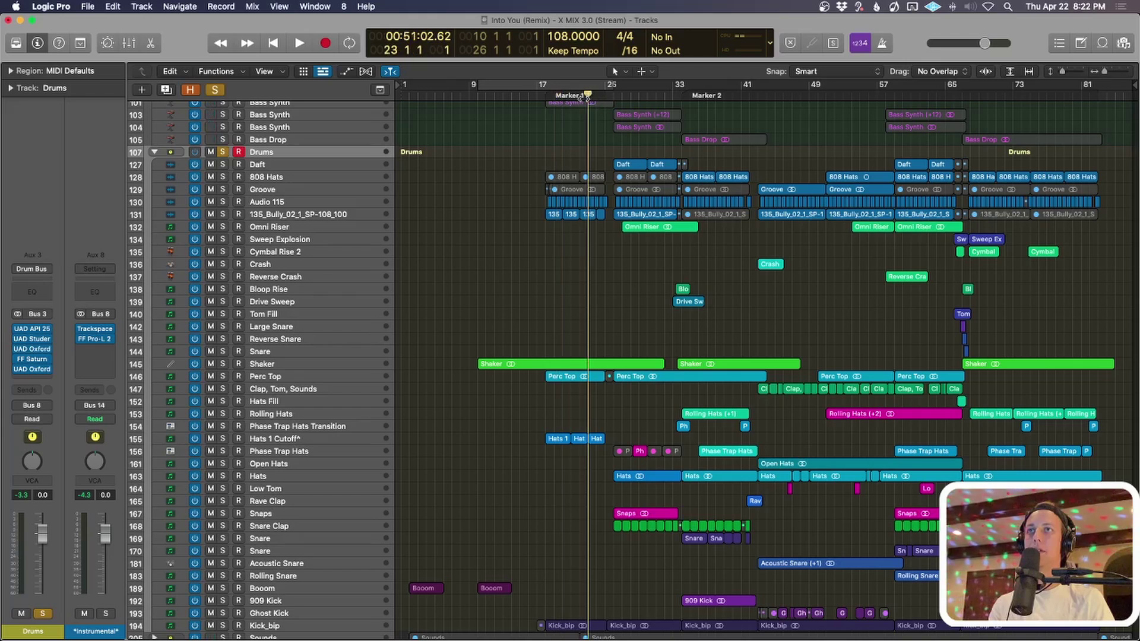
key("space")
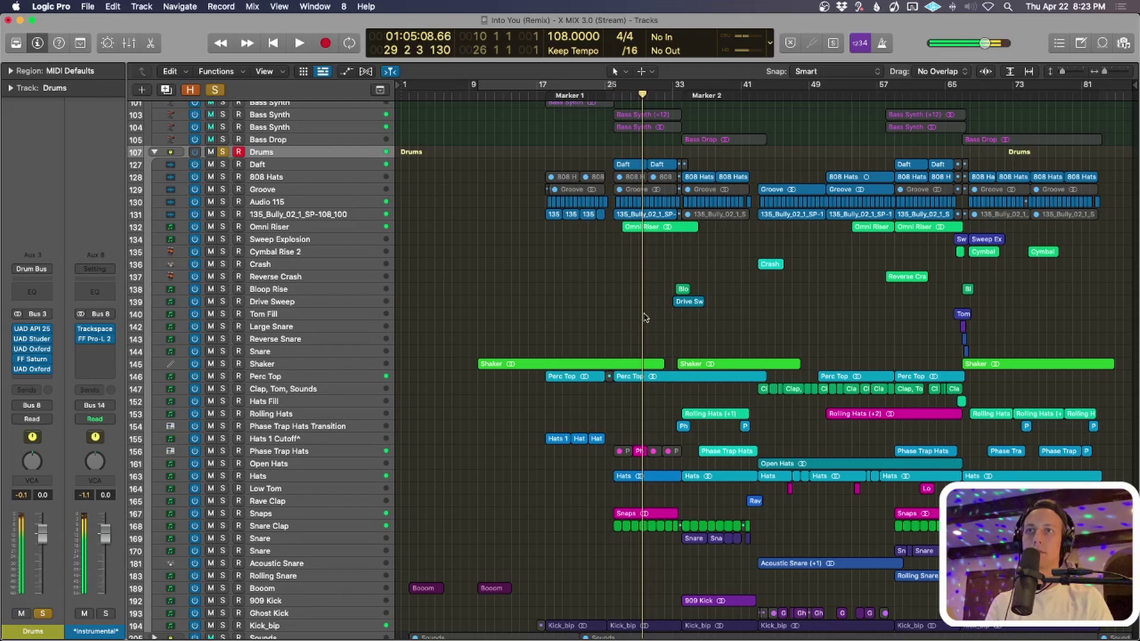
Solo the Snaps track, play its first region from bar 26, rename the track Claps and clear the solo.
scroll(644, 316, "up", 5)
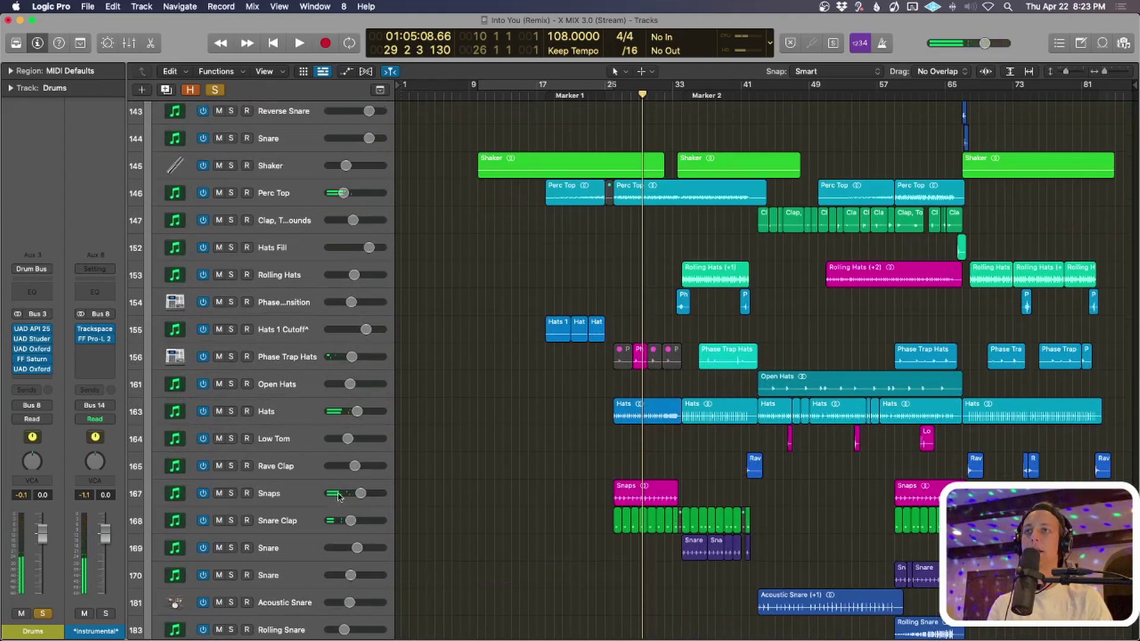
left_click(280, 493)
key("space")
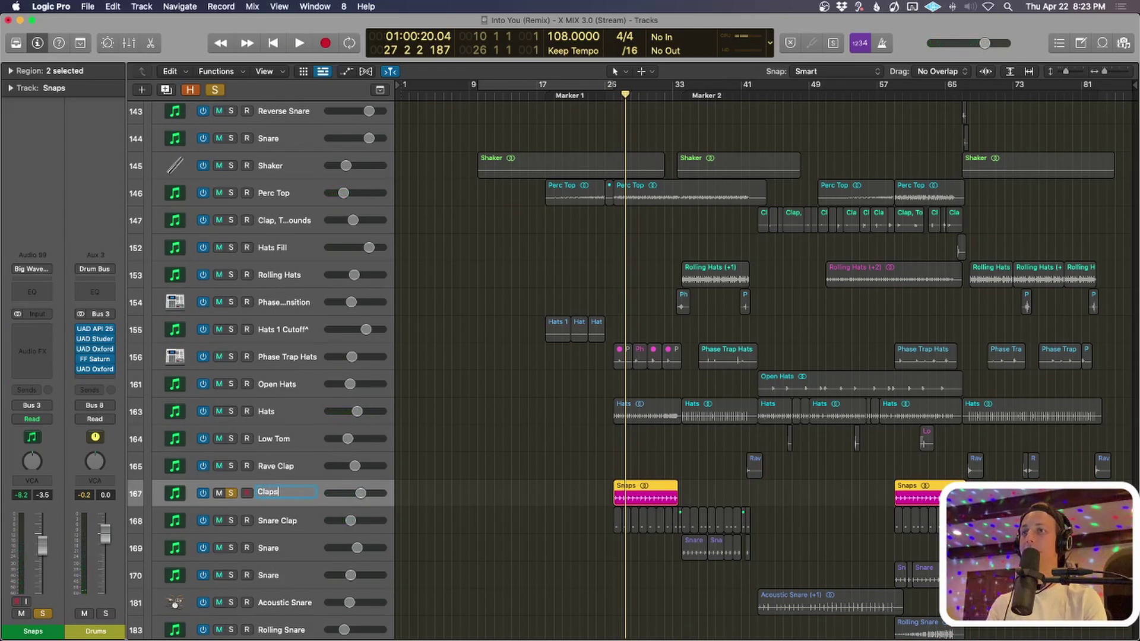
key("s")
key("super+Up")
Solo the Snare Clap track, play it from bar 26 to the end of that bar, and clear the solo.
left_click(279, 514)
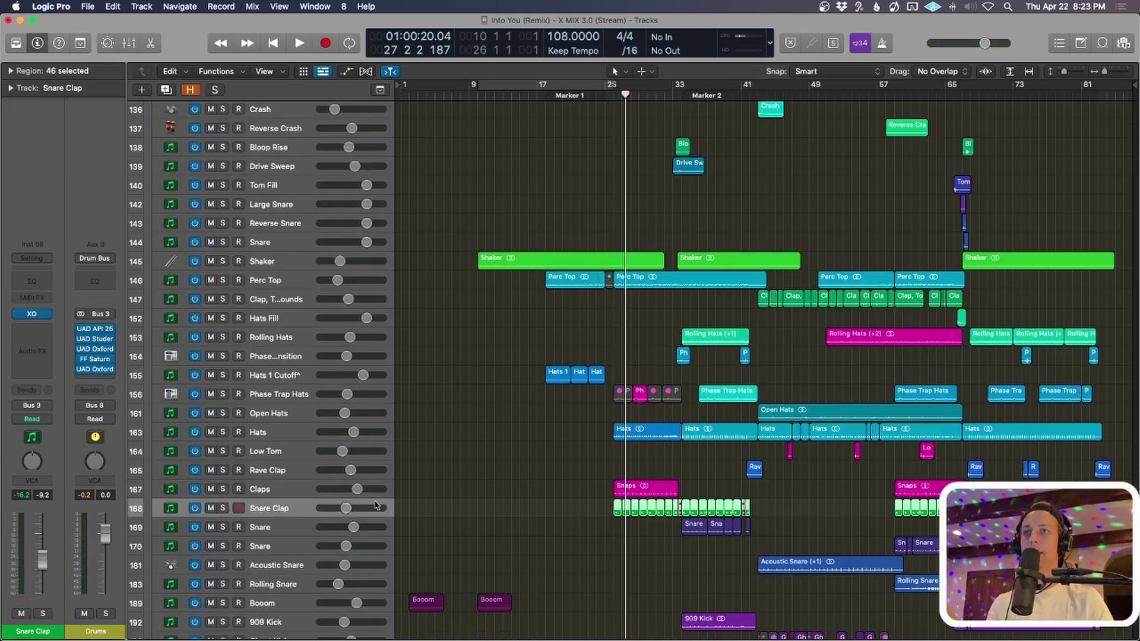
key("super+Down")
key("s")
key("super+Down")
key("space")
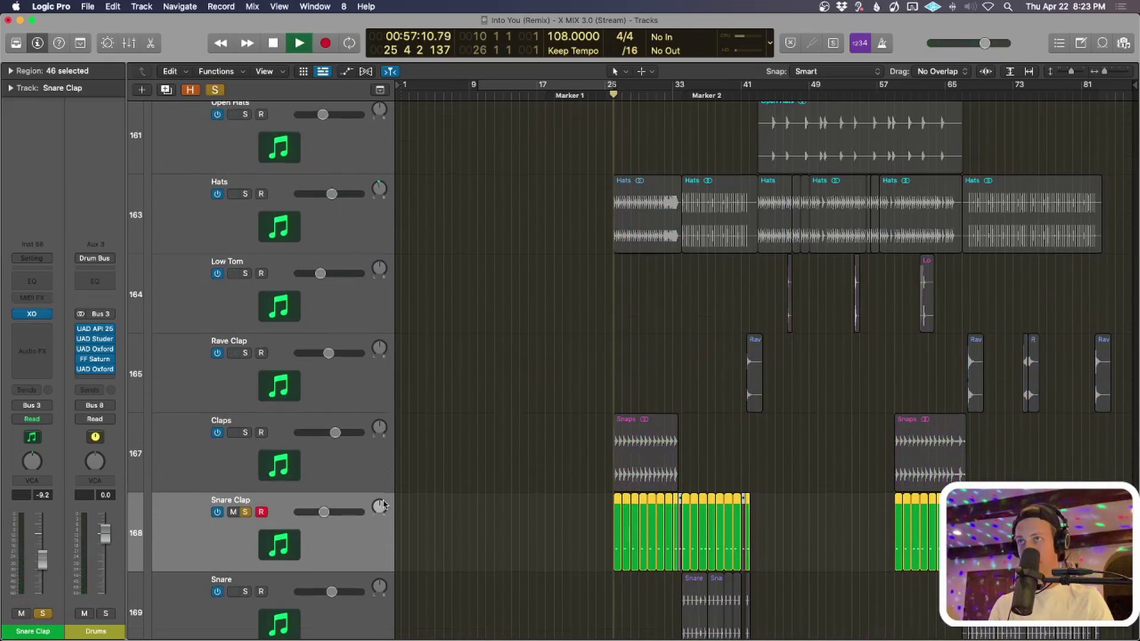
key("super+Right")
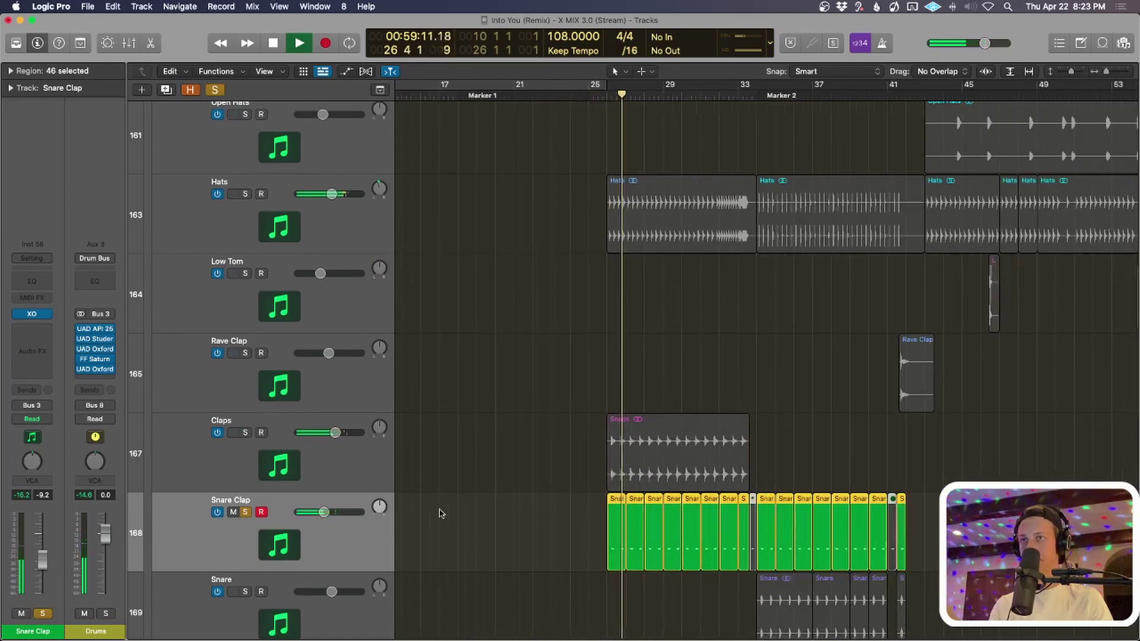
key("space")
key("s")
key("super+Up")
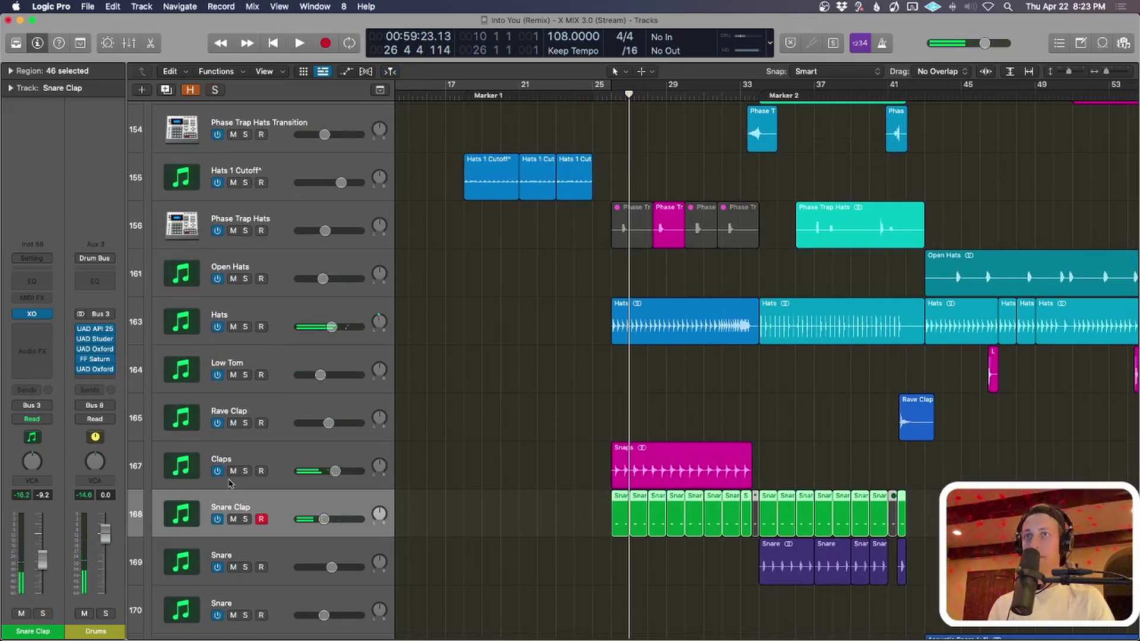
key("super+Up")
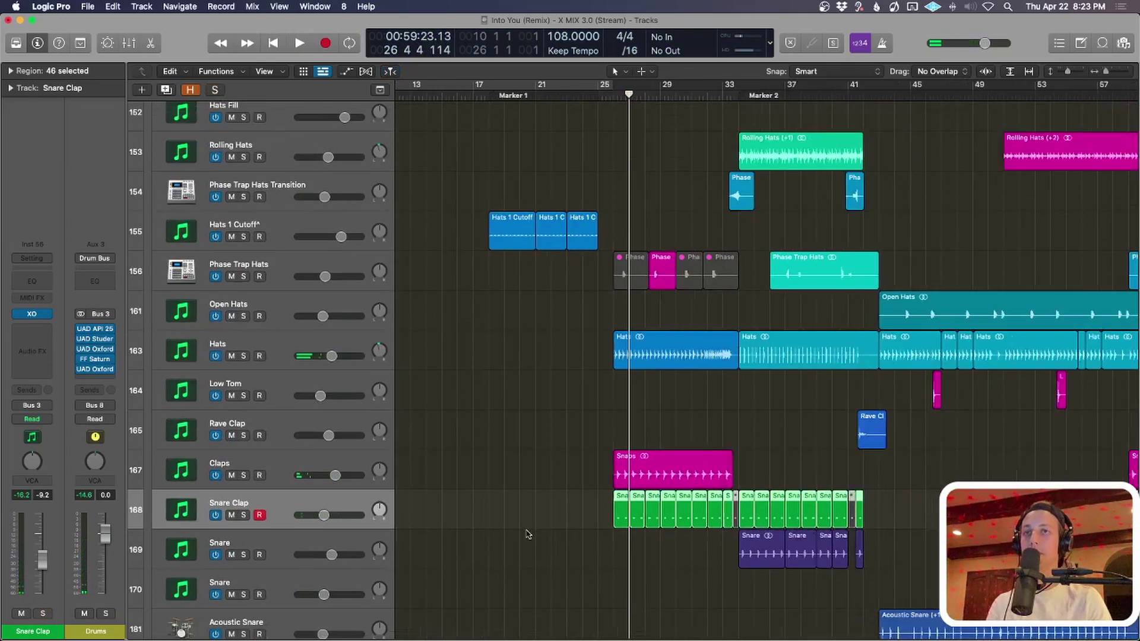
key("super+Left")
scroll(516, 539, "down", 1)
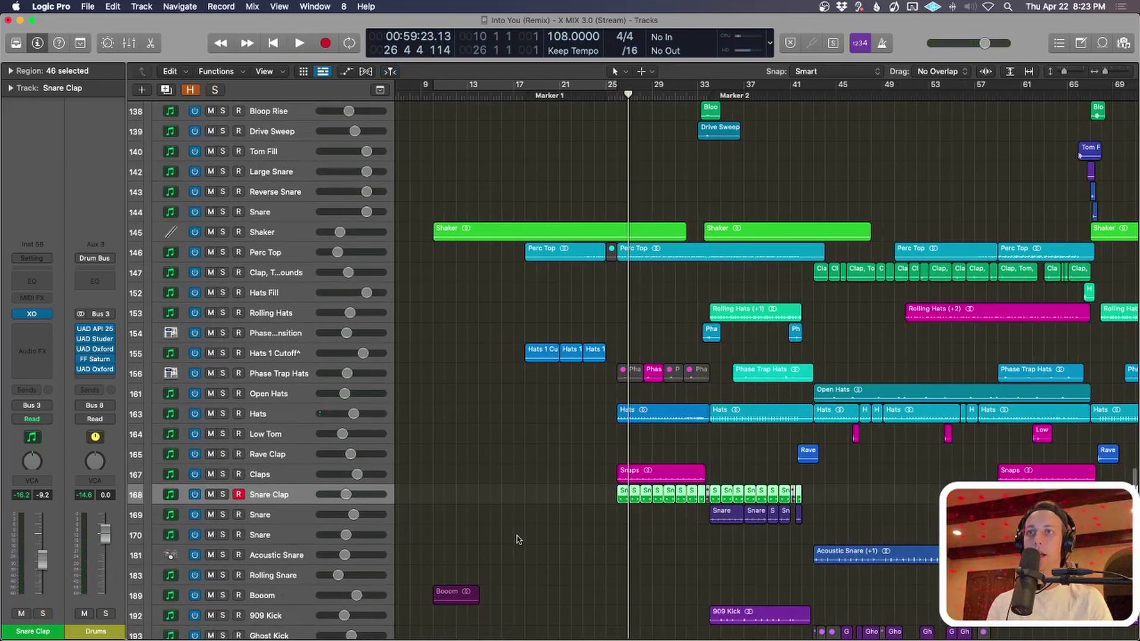
Solo the Claps and Snare Clap tracks together, play them from bar 26 to about bar 27, and clear the solo.
left_click(270, 482, "shift")
key("s")
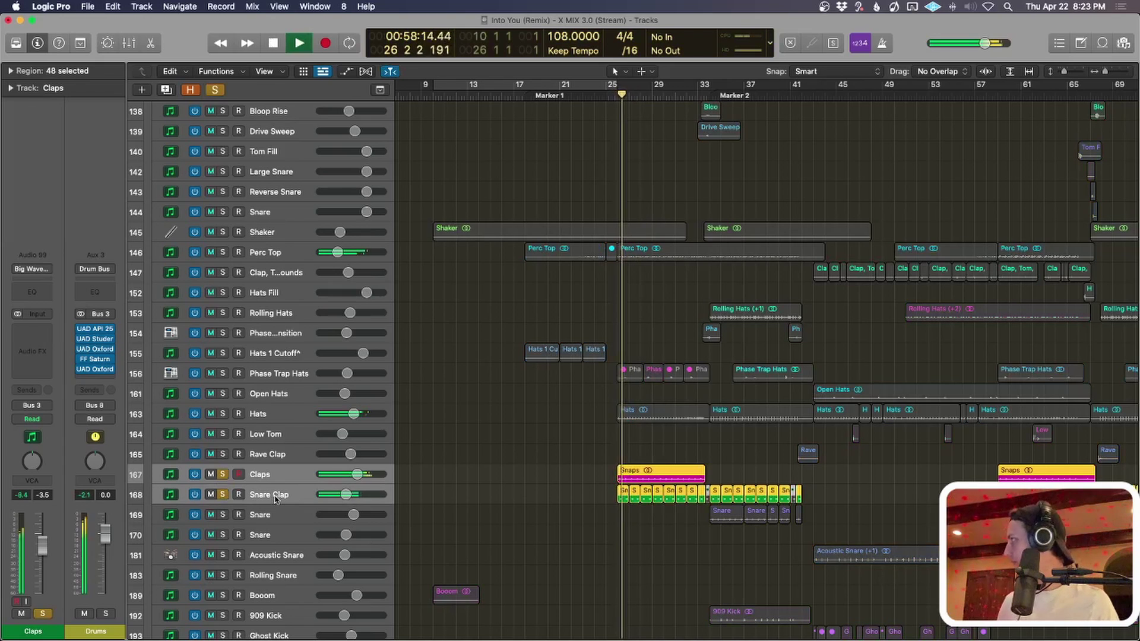
key("super+Up")
key("space")
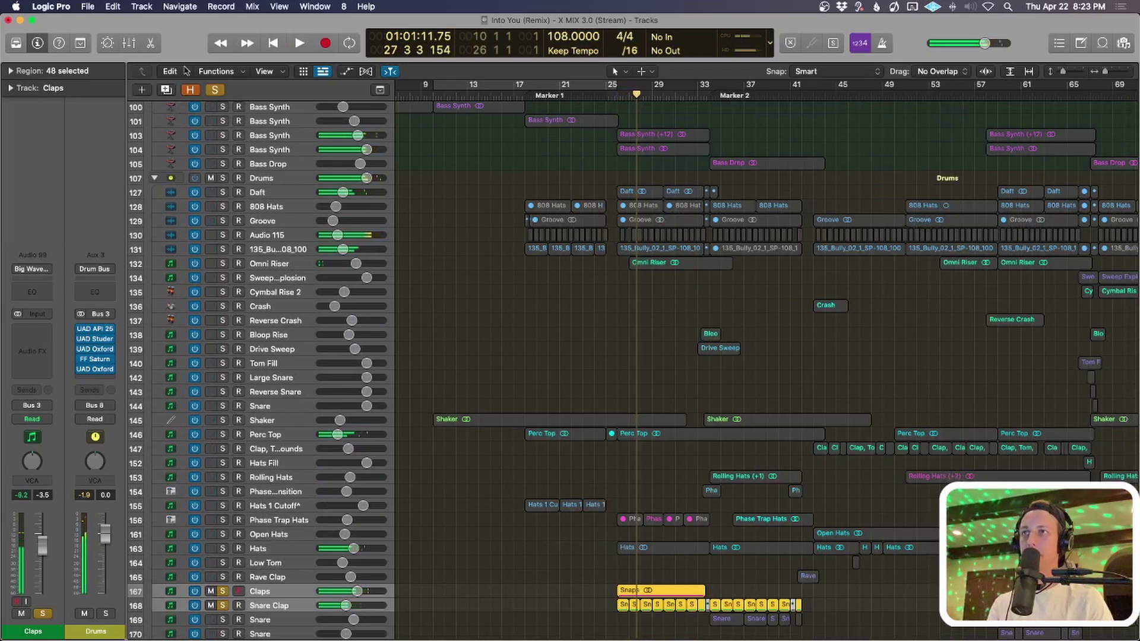
left_click(215, 89)
Solo the Daft track, play it from bar 26, and clear its solo during playback to hear it within the full drums until about bar 30.
left_click(291, 196)
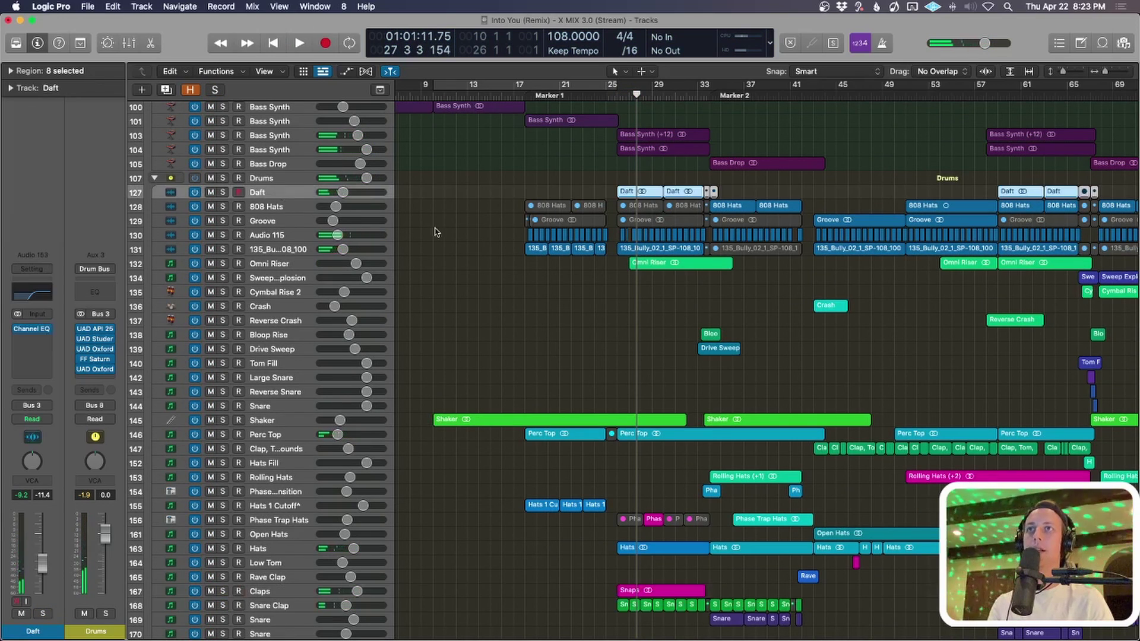
key("super+Down")
key("s")
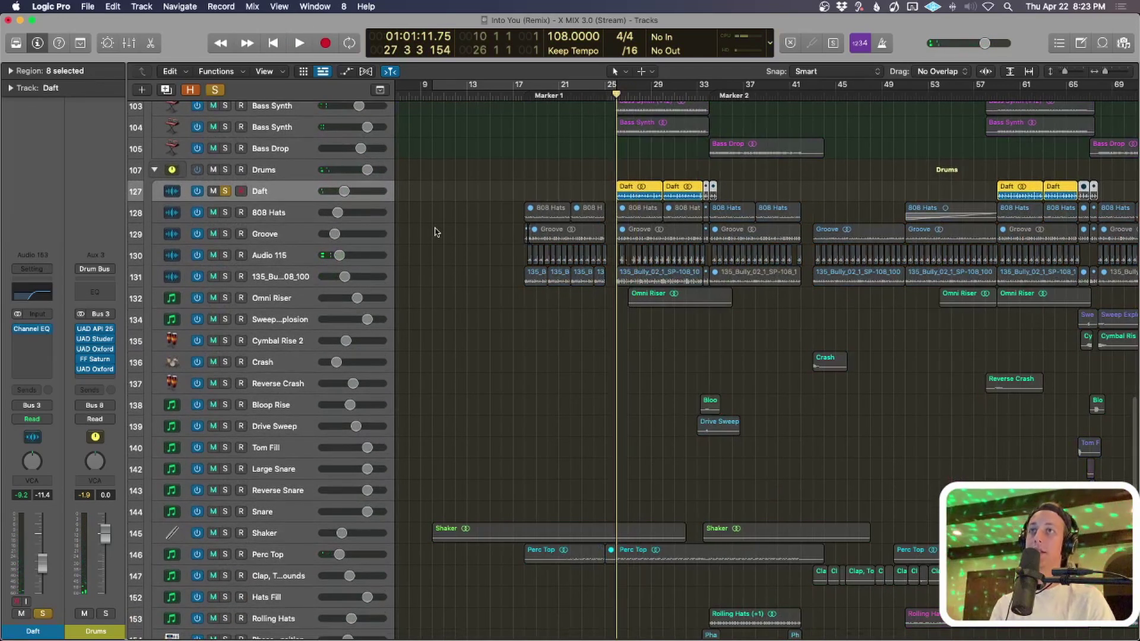
key("space")
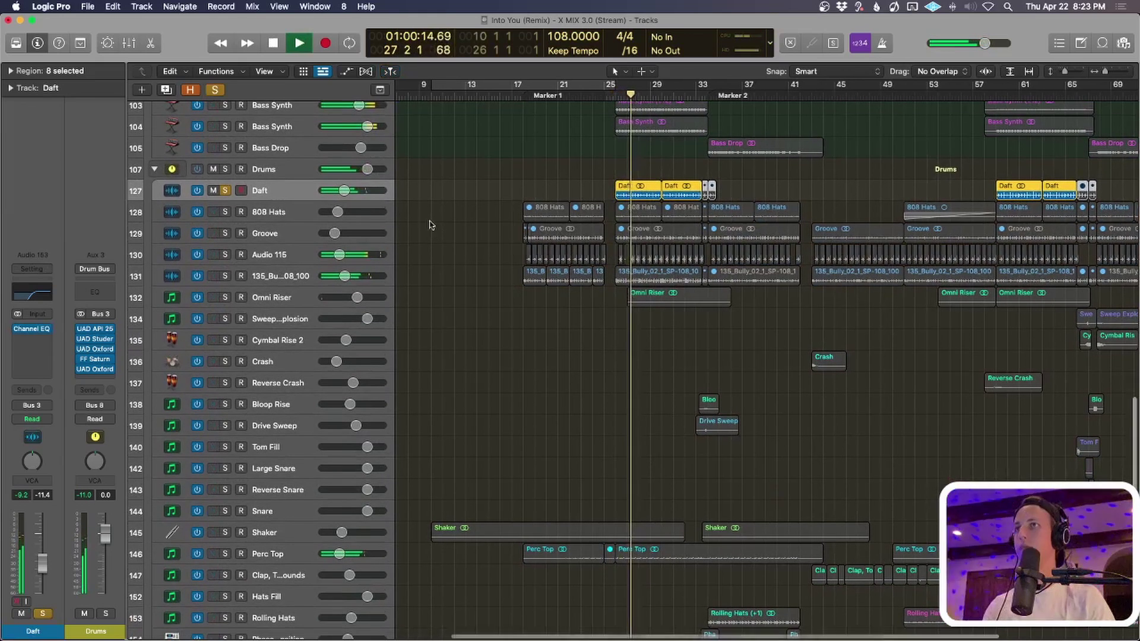
left_click(226, 190)
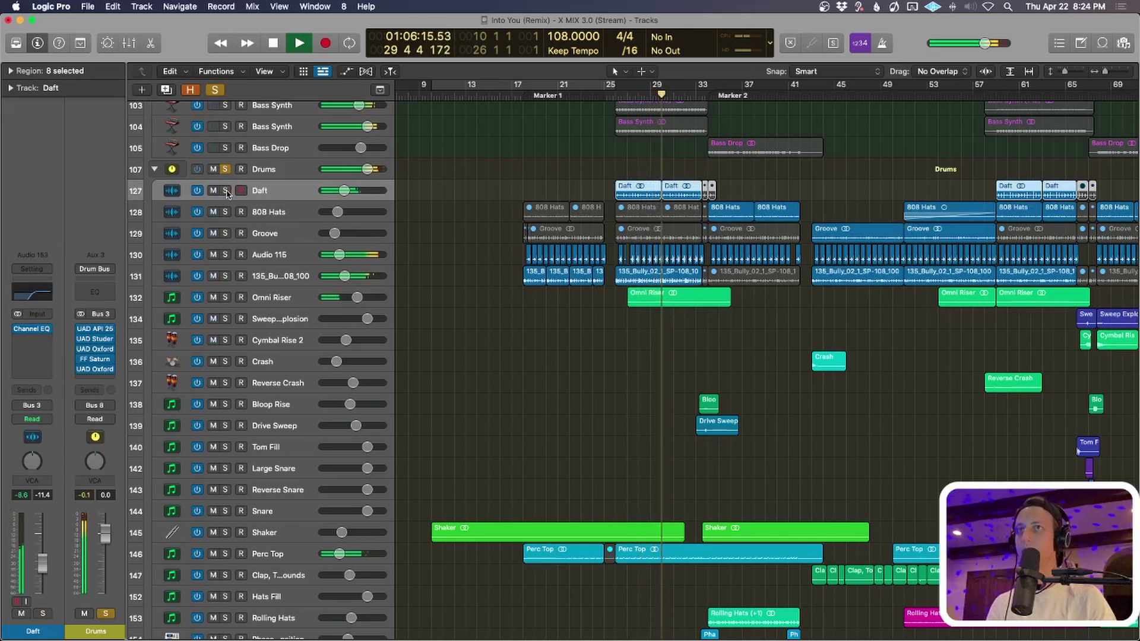
key("space")
Clear the Drums solo, solo the Omni Riser track and enlarge its waveforms.
left_click(618, 314, "ctrl+alt")
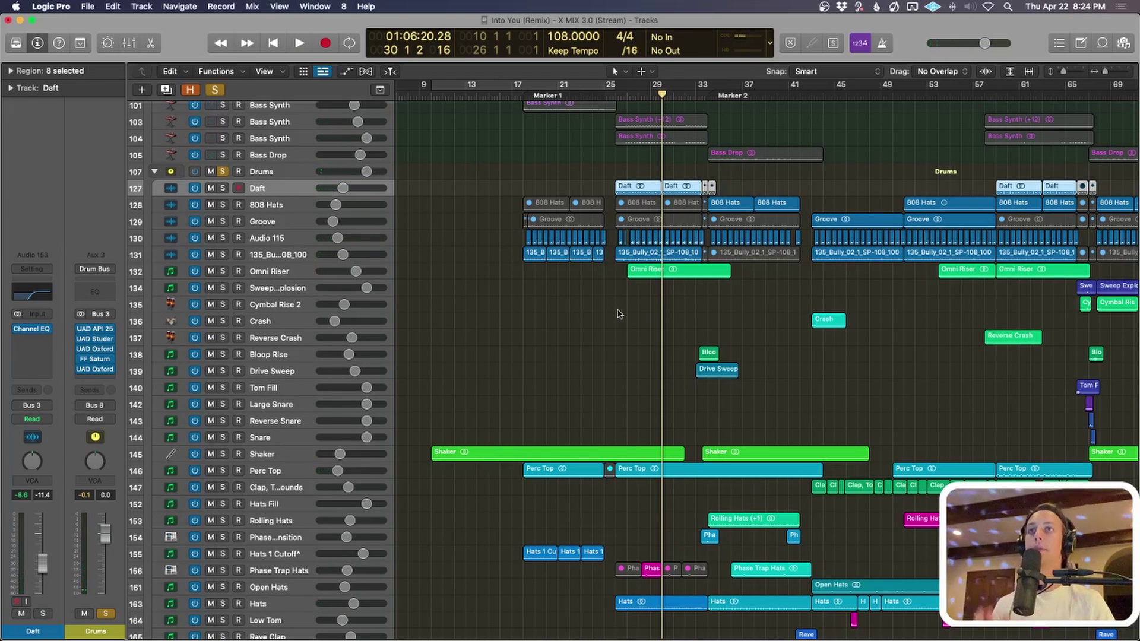
left_click(618, 313, "ctrl+alt")
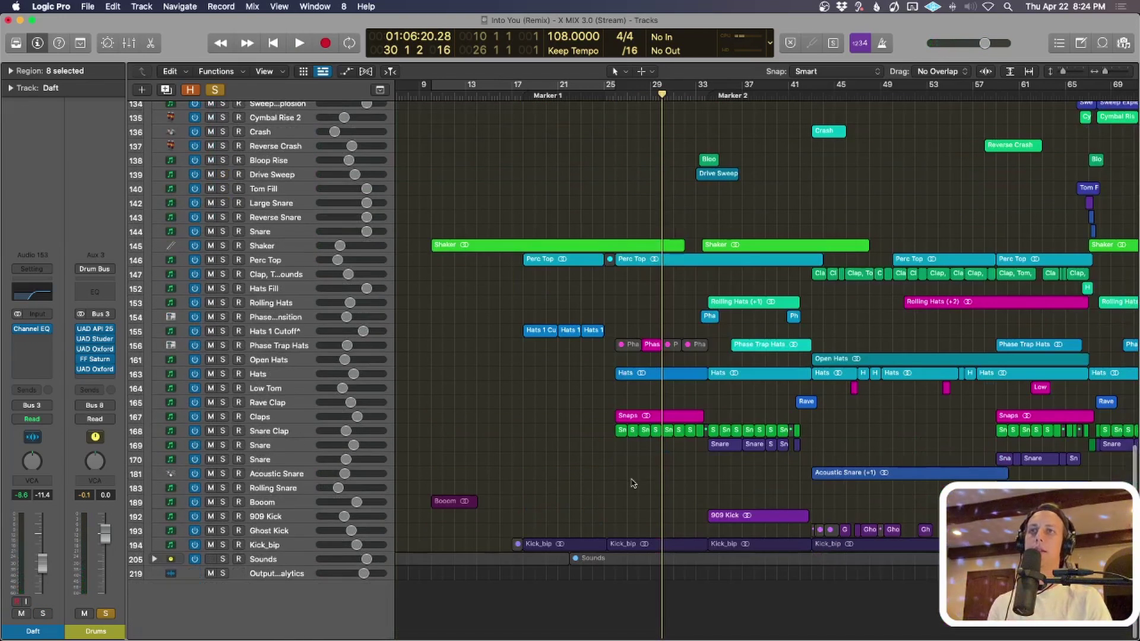
scroll(700, 391, "up", 3)
scroll(700, 389, "up", 6)
left_click(300, 230)
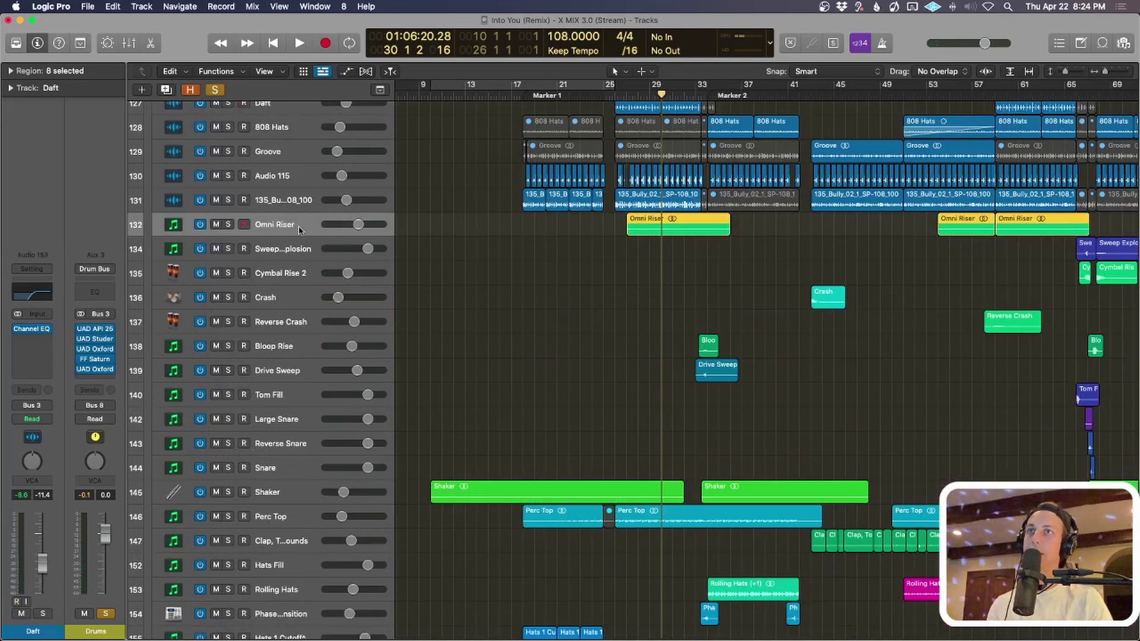
left_click(598, 262)
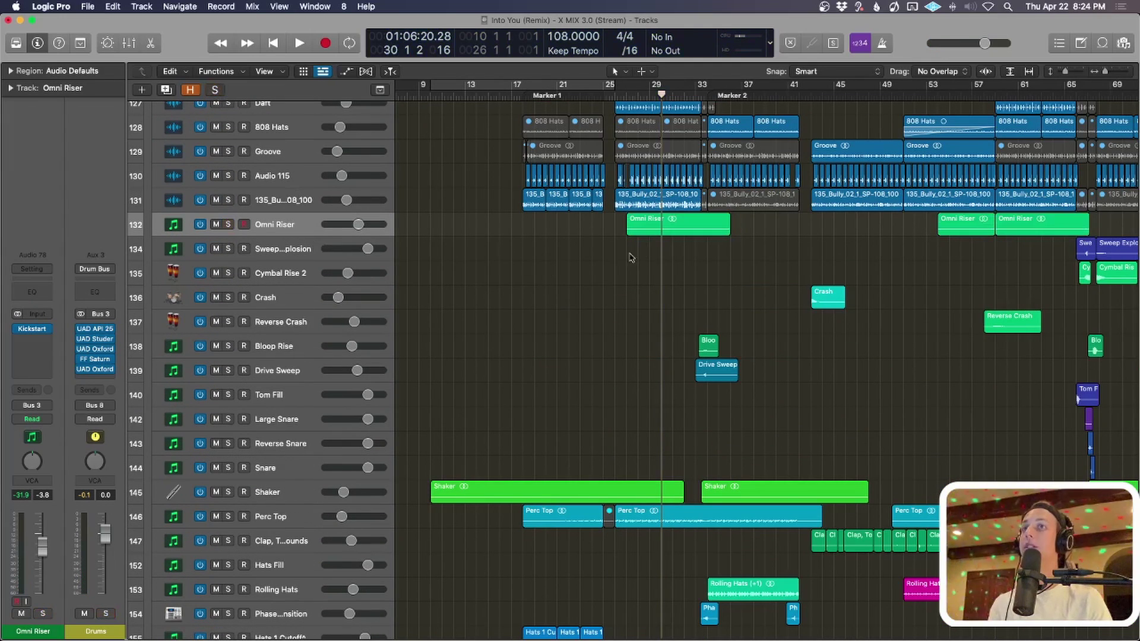
left_click(651, 234)
key("super+Down")
key("super+Down")
key("super+Down")
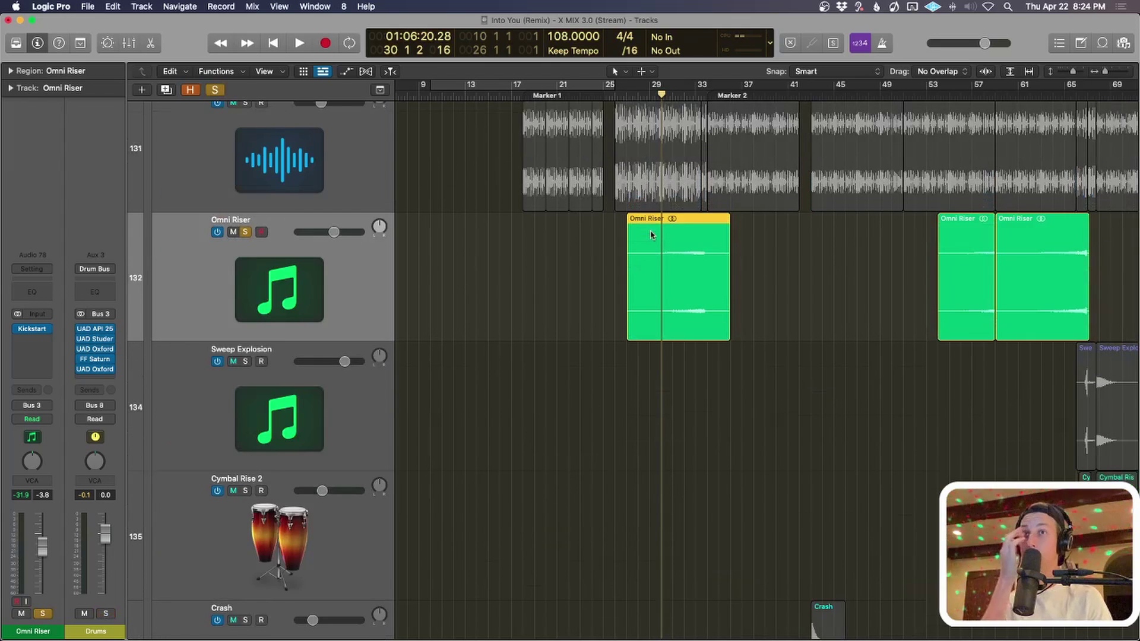
Play the Omni Riser from bar 32, clear its solo during playback to hear it in the mix, and stop at about bar 33.
left_click(679, 97)
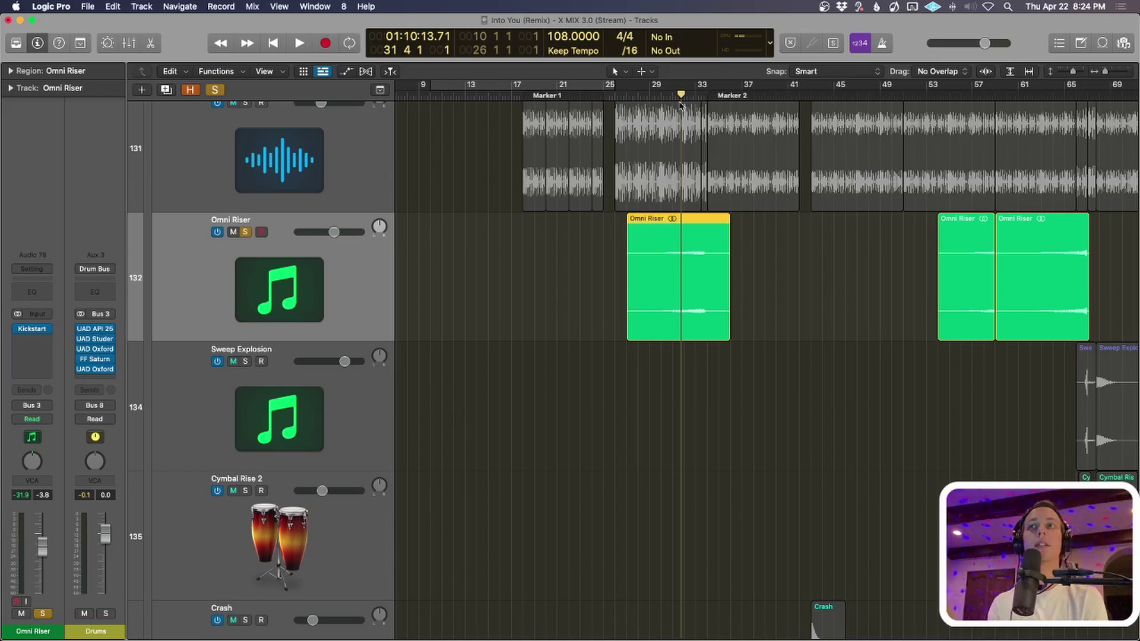
key("shift+Return")
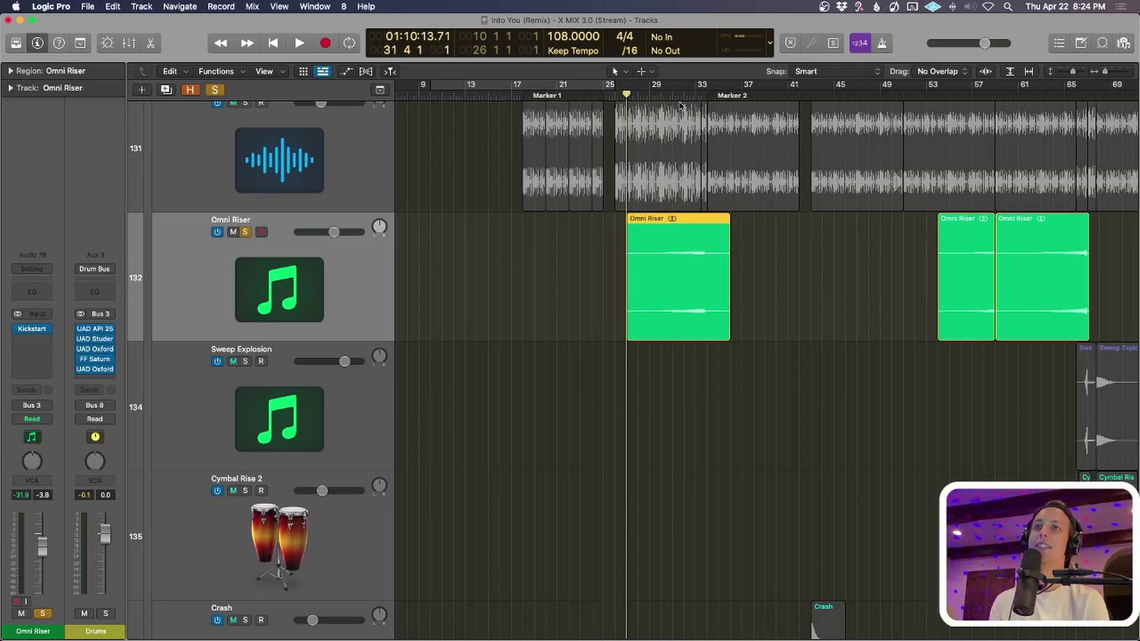
key("space")
left_click(682, 98)
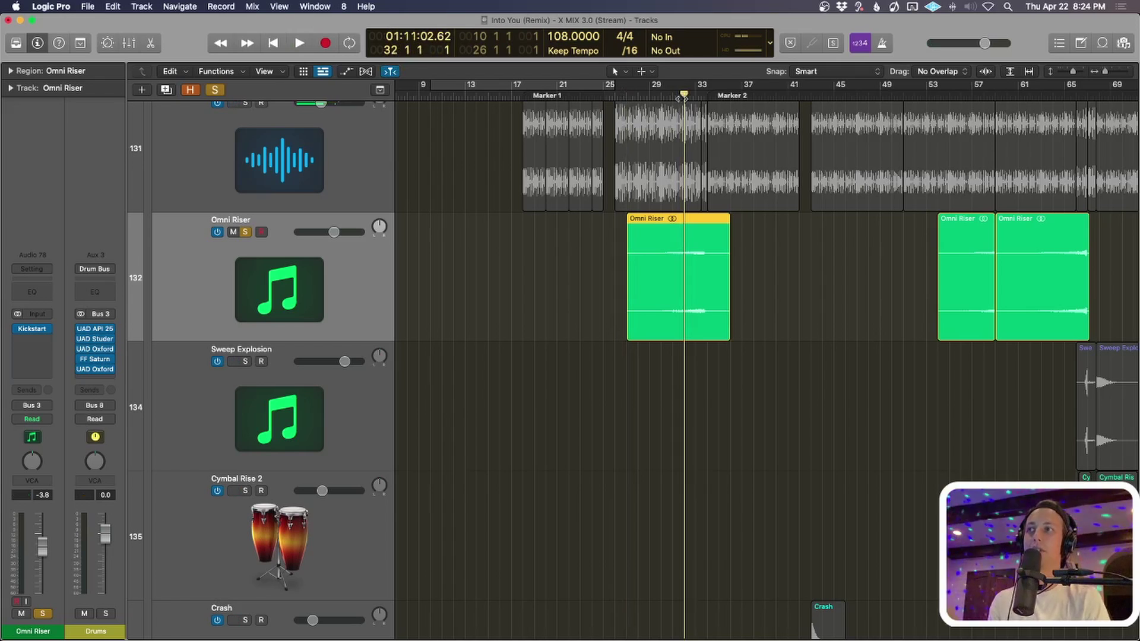
key("space")
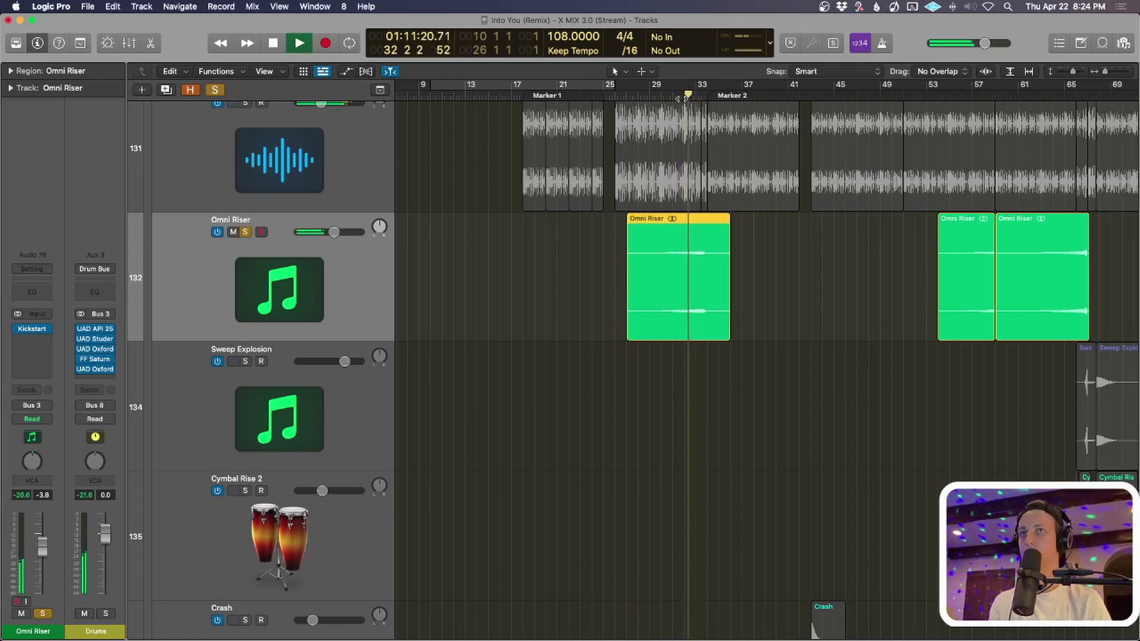
key("s")
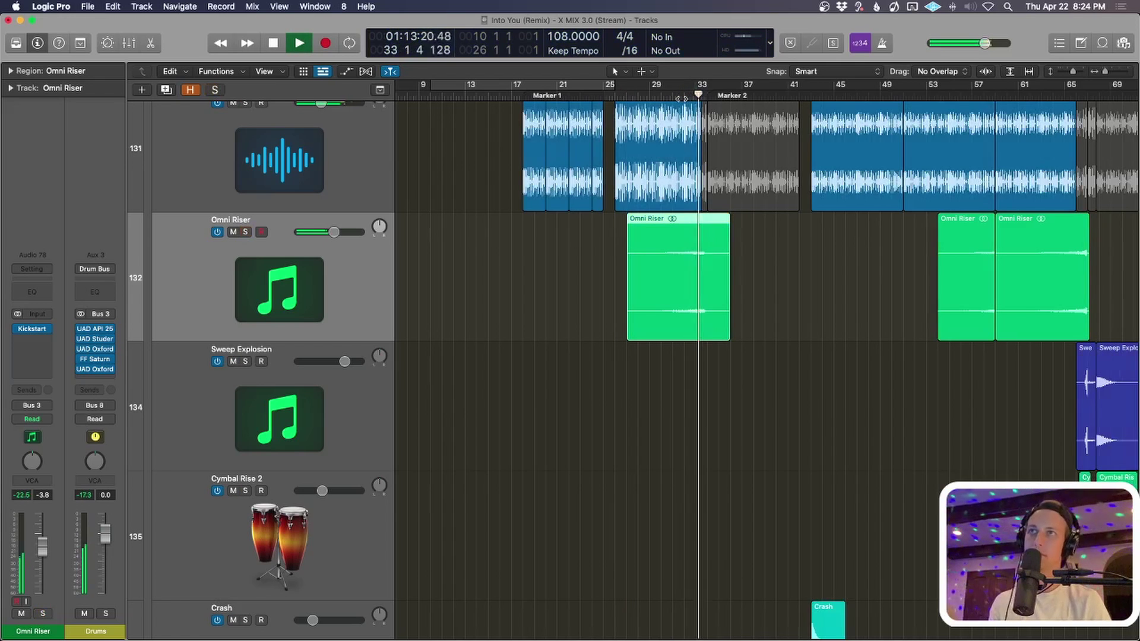
key("space")
key("super+Up")
key("super+Left")
key("super+Left")
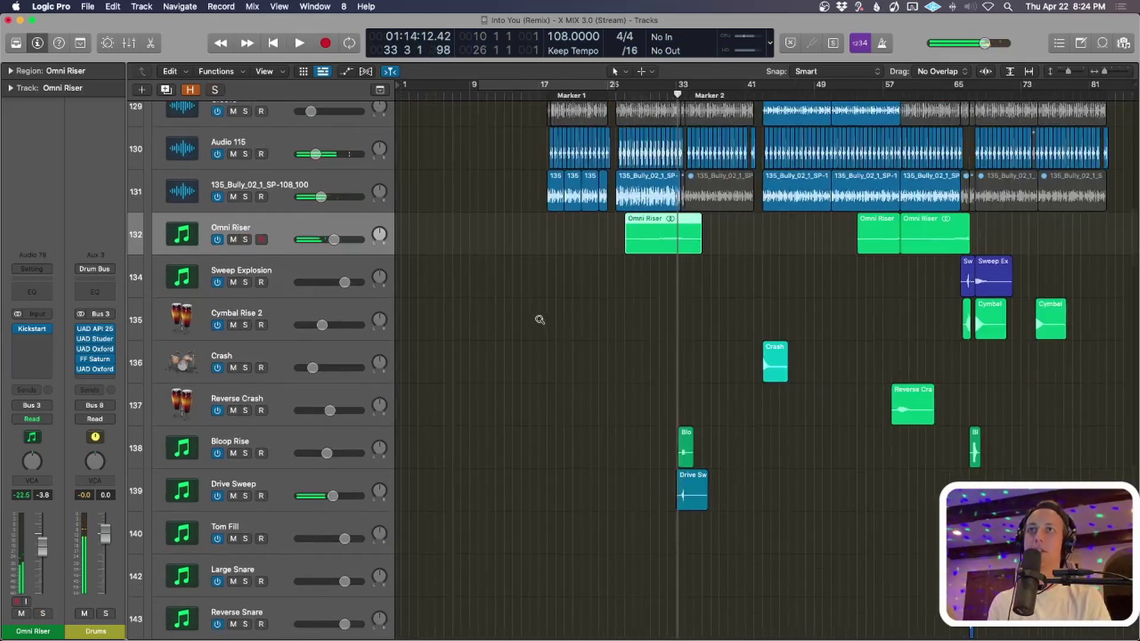
Solo the Bass and Drums track stacks together and place the playhead at bar 15.
scroll(531, 321, "down", 15)
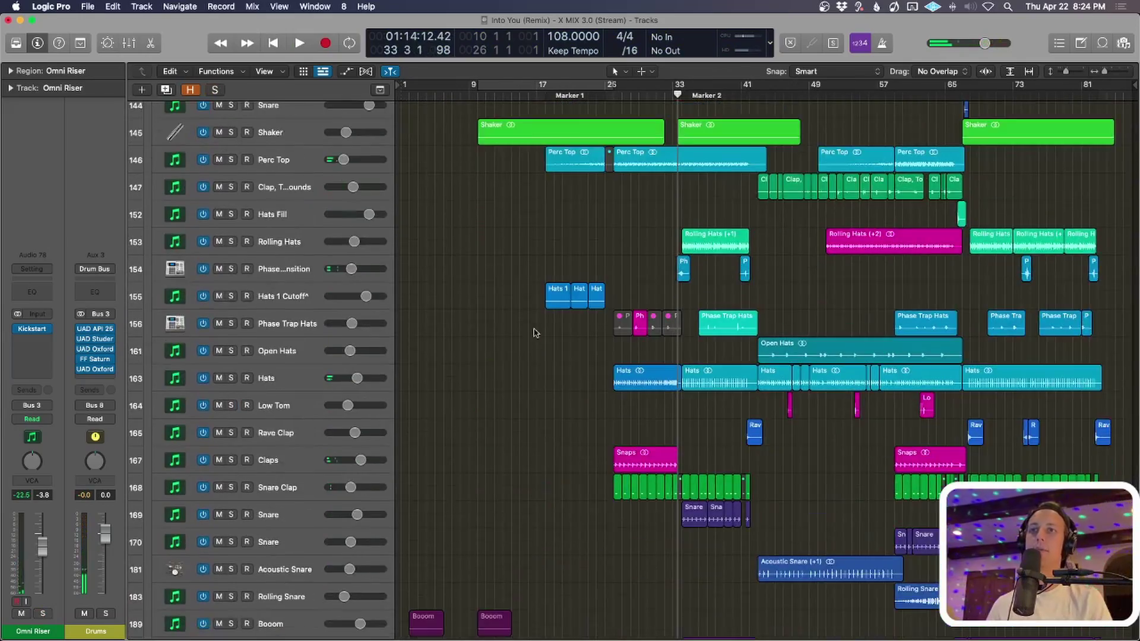
scroll(543, 331, "up", 15)
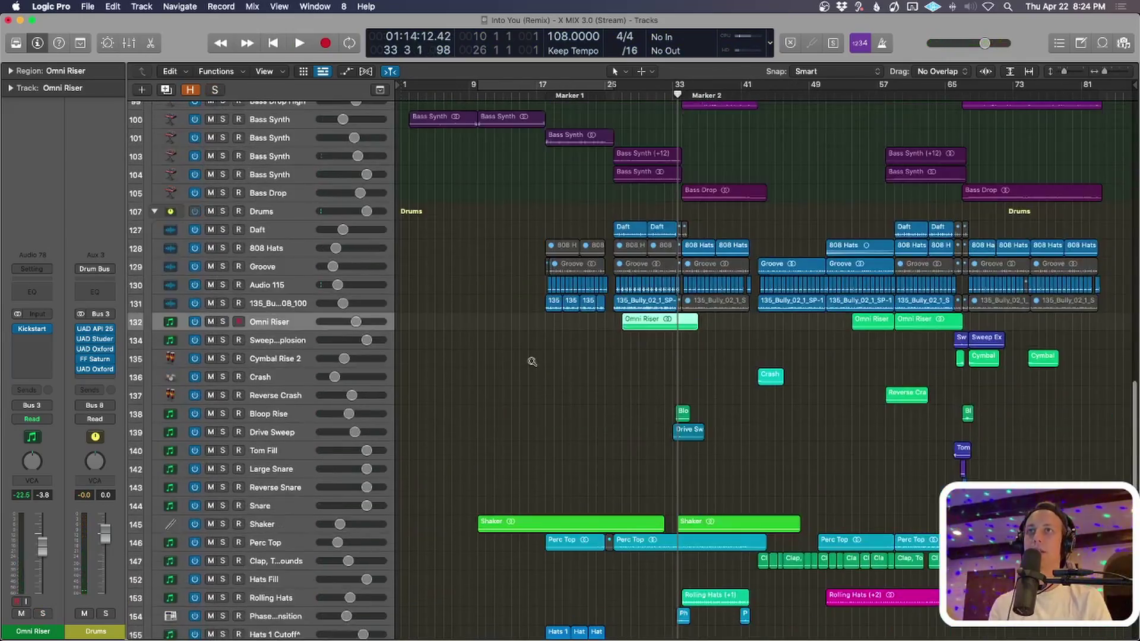
left_click(223, 115)
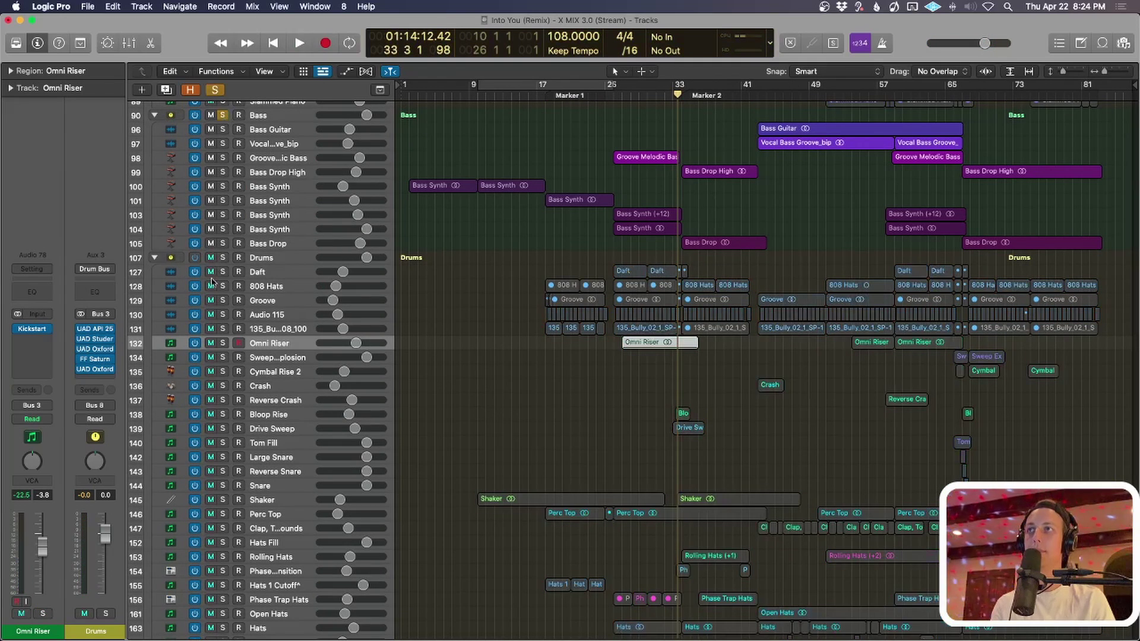
left_click(222, 259)
left_click_drag(556, 98, 520, 96)
Select the first Bass Synth track, enlarge its waveforms, and play the soloed bass and drums from bar 1 to about bar 9.
left_click(296, 191)
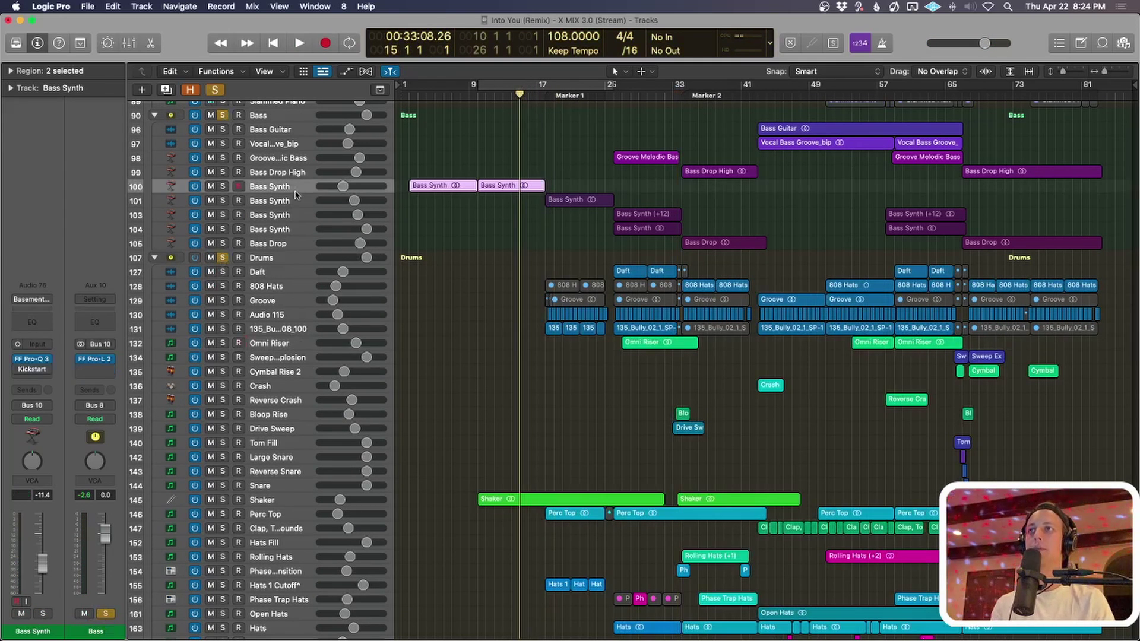
key("super+Down")
key("super+Down")
key("super+Down")
key("super+Down")
key("Return")
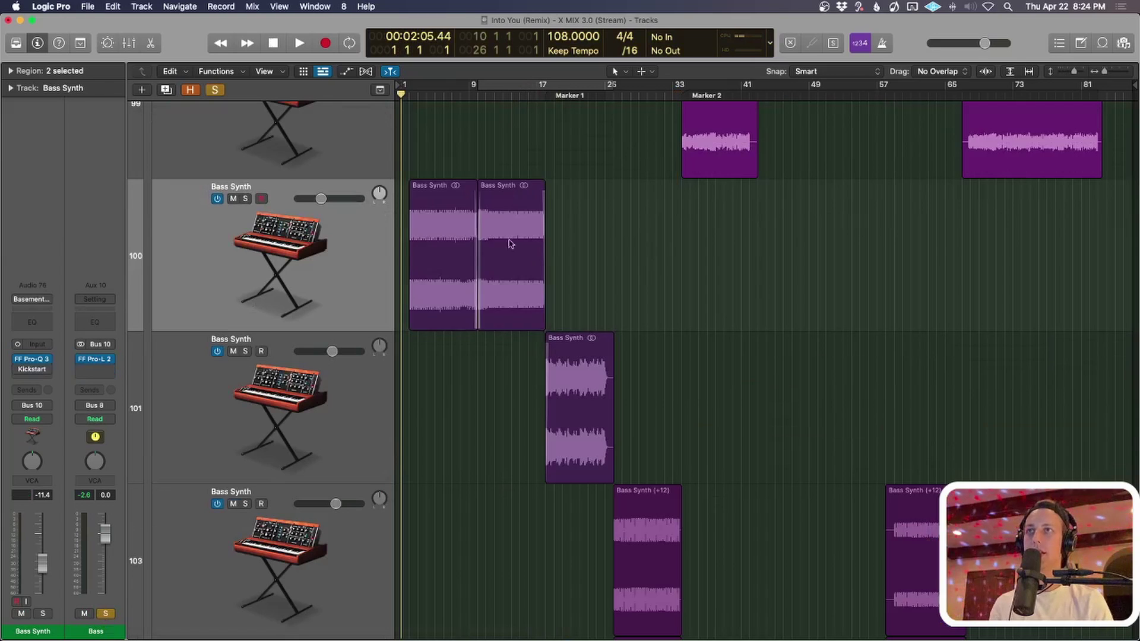
key("super+Up")
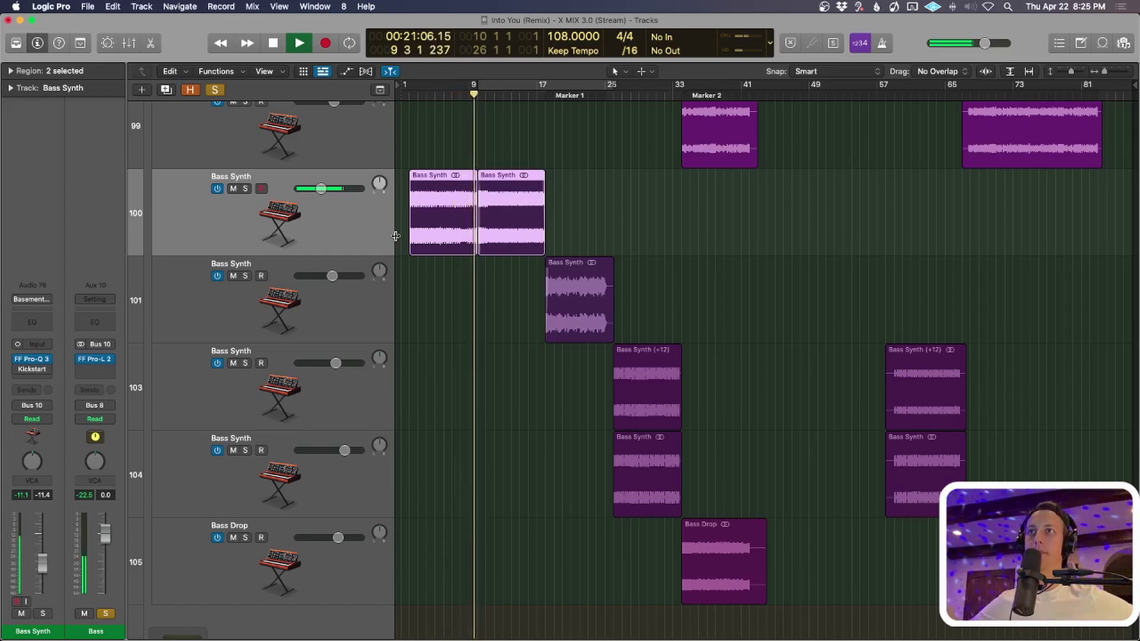
key("space")
Reduce the track height and play the soloed Bass and Drums stacks from bar 16 to about bar 26.
left_click(526, 96)
key("super+Up")
key("super+Up")
key("super+Up")
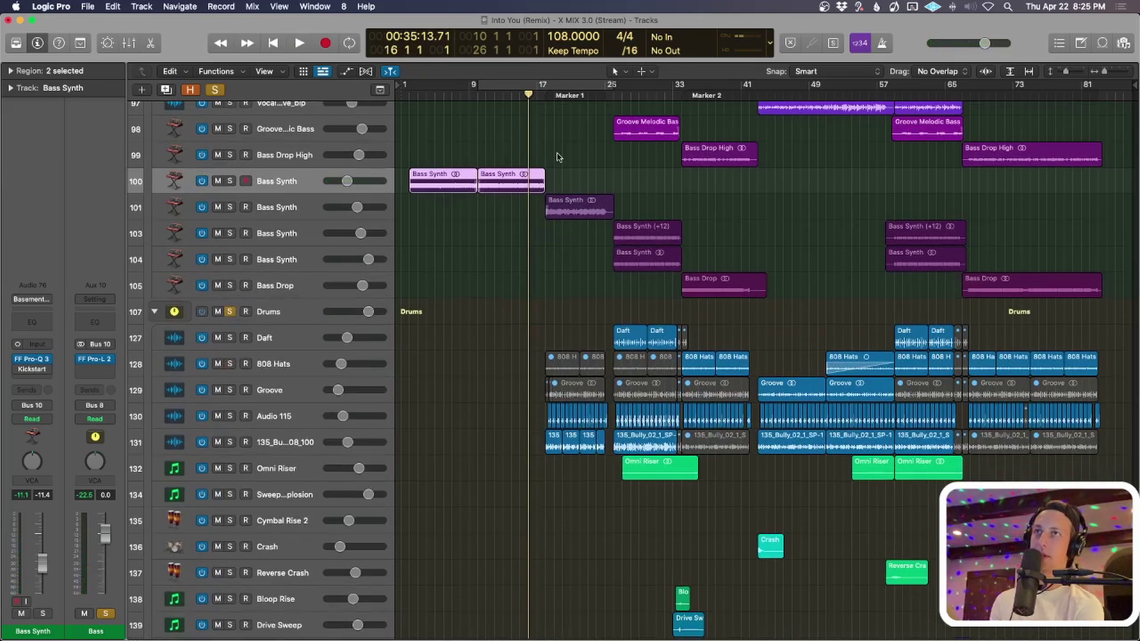
key("space")
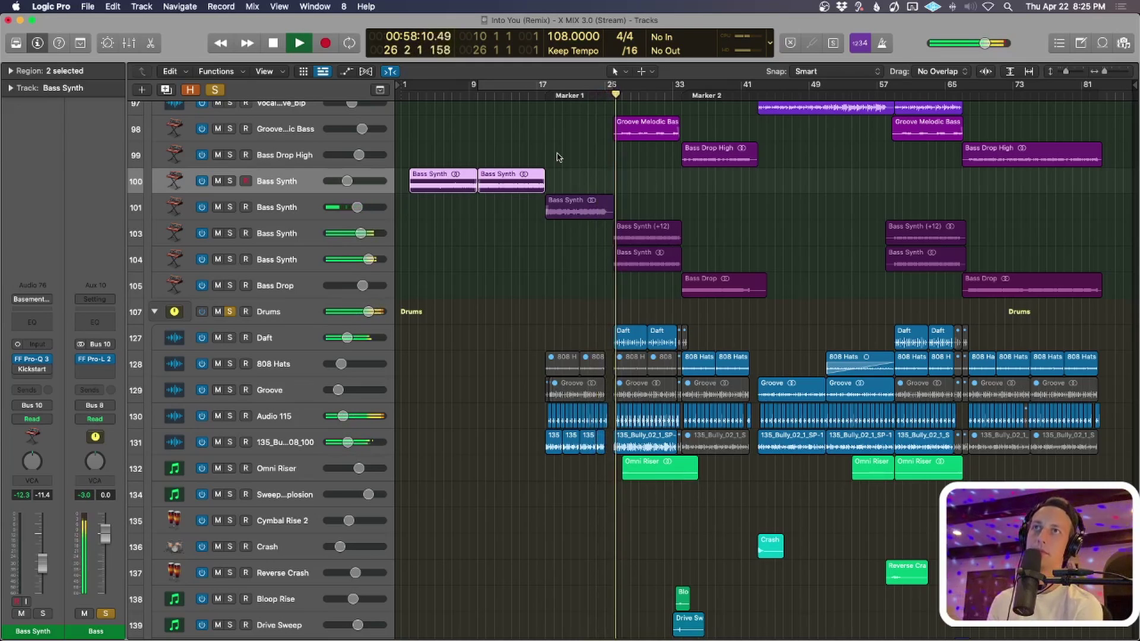
key("space")
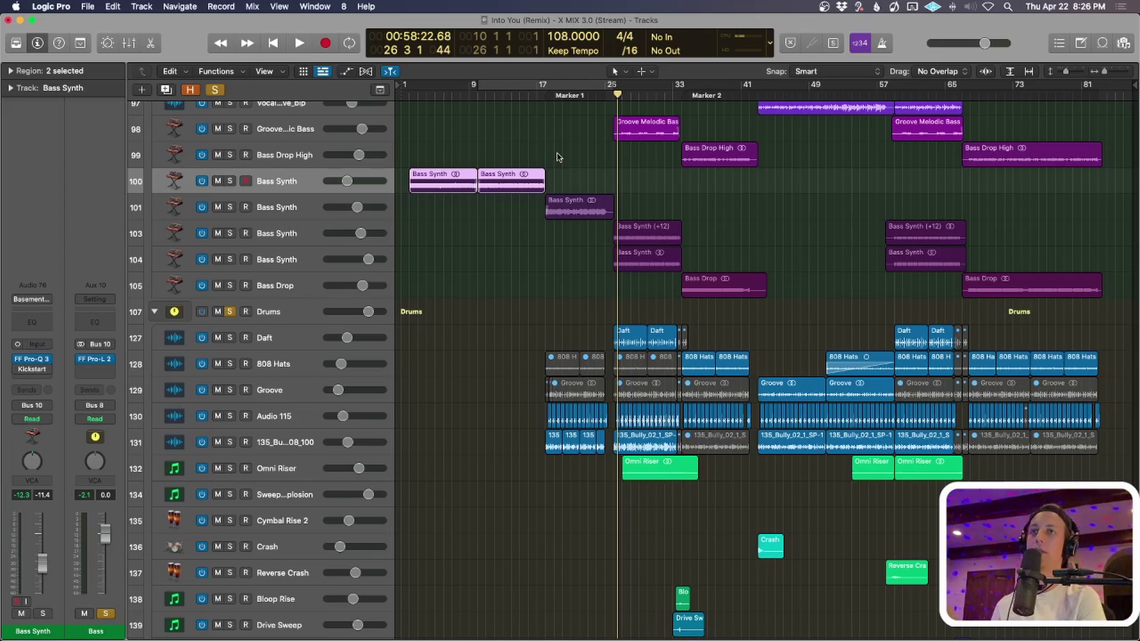
Solo only the Bass Synth track whose region starts at bar 17 and play it until about bar 20.
left_click(318, 206)
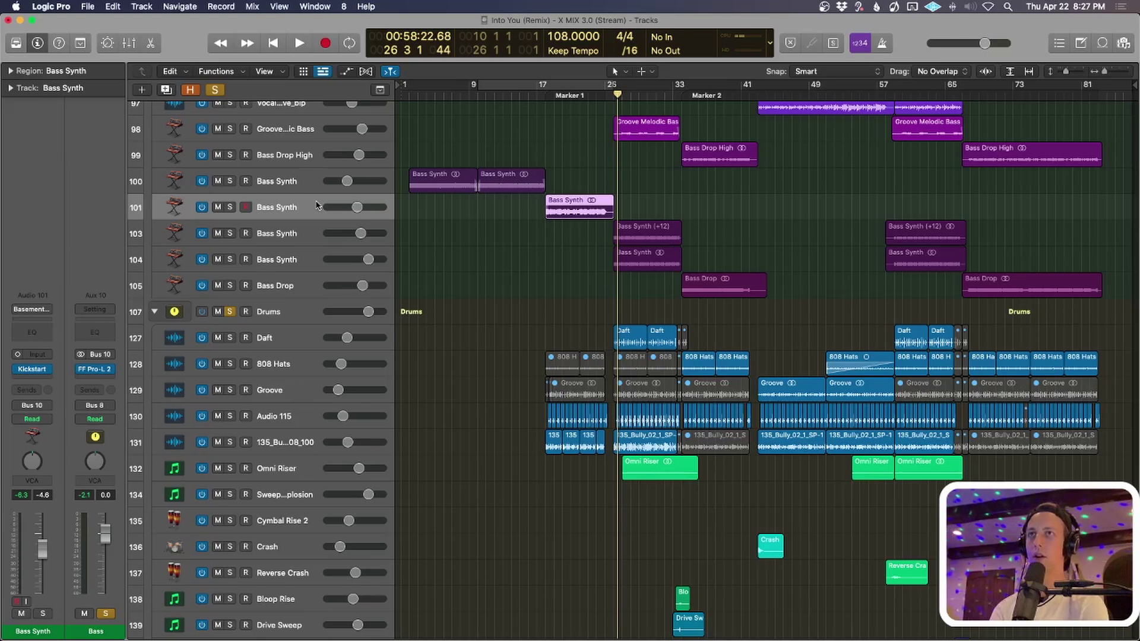
key("s")
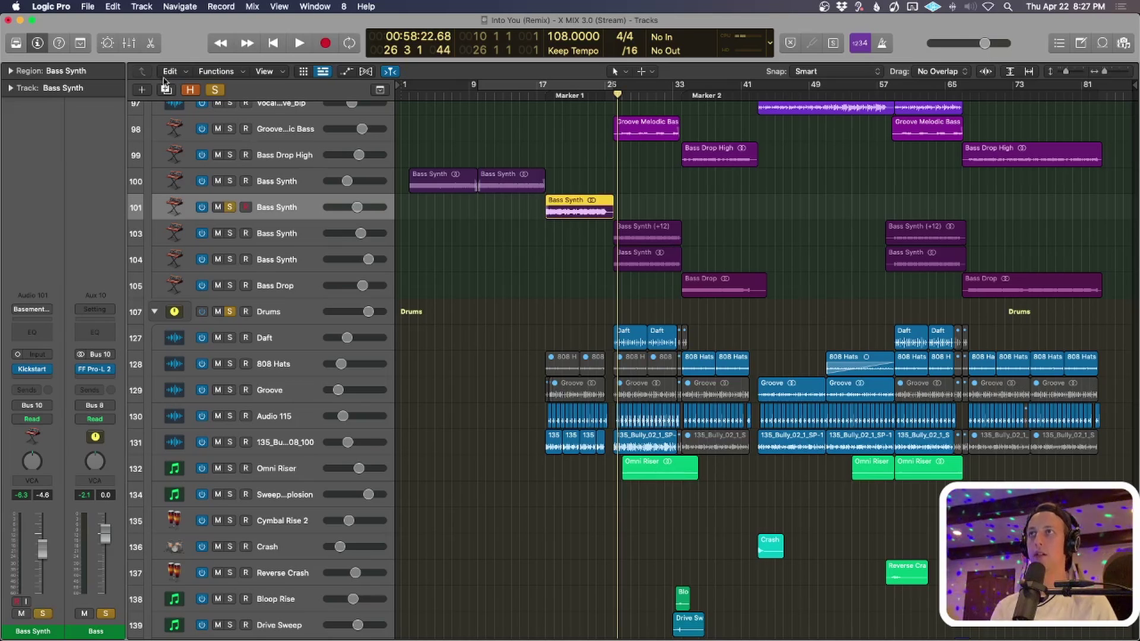
left_click(214, 90)
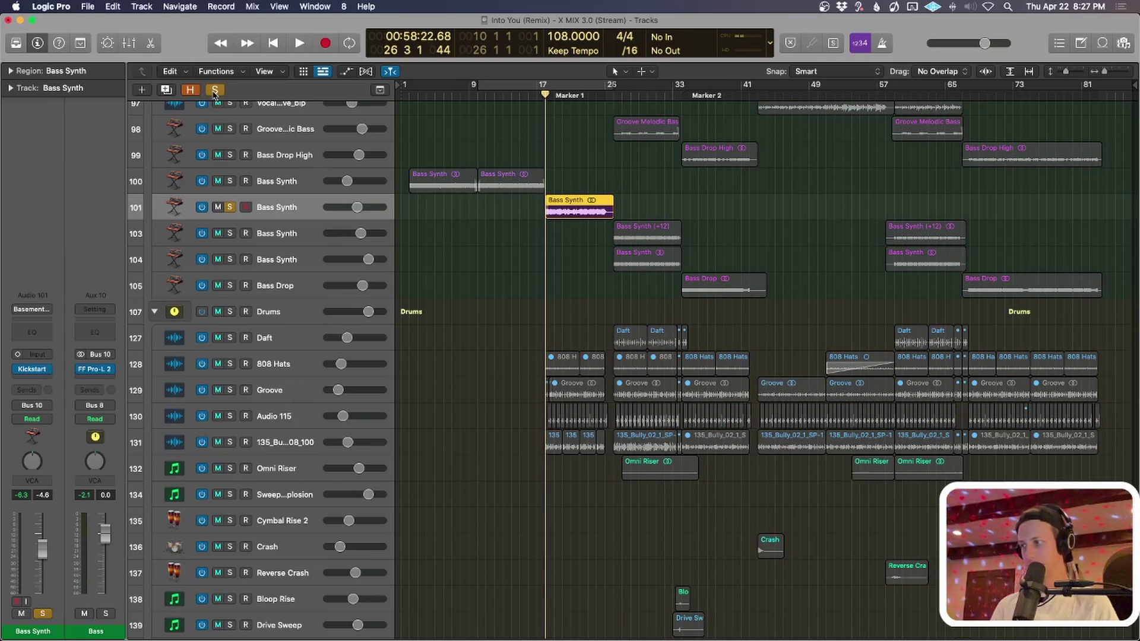
key("space")
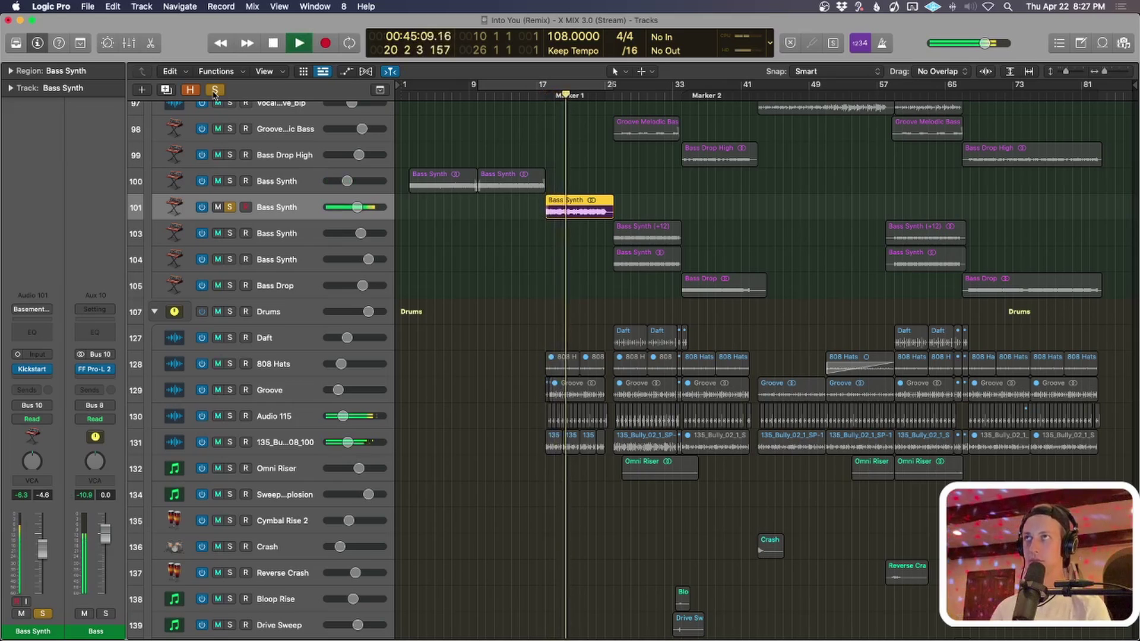
key("space")
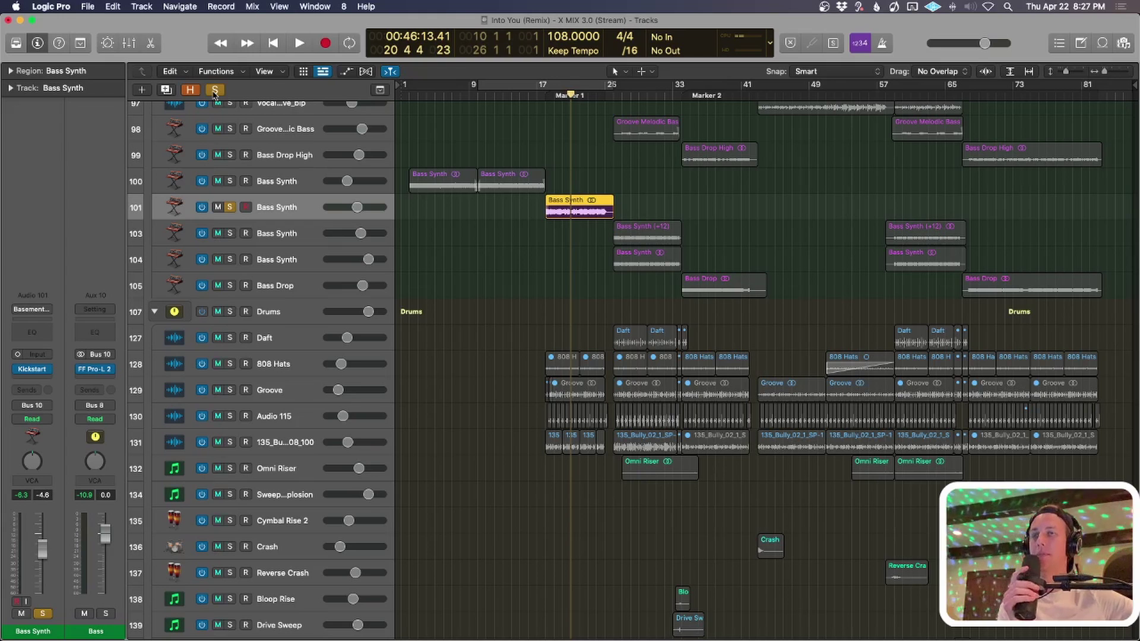
Replace the Bass Synth solo with the Bass and Drums stacks and play them from bar 24 to about bar 33.
left_click(215, 92)
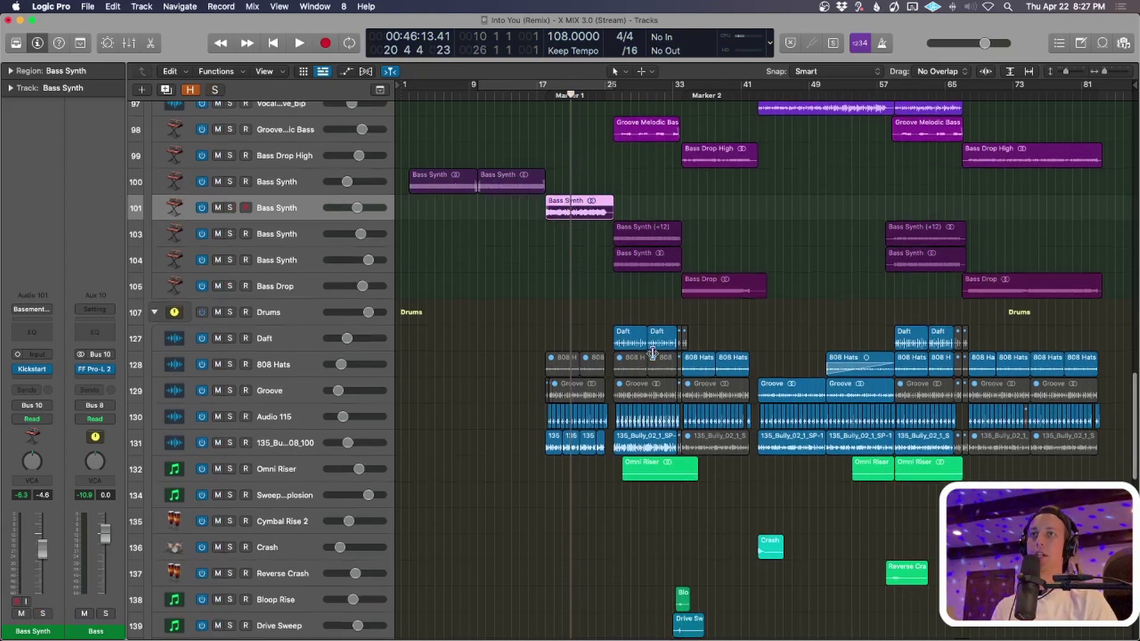
key("super+Up")
left_click(595, 98)
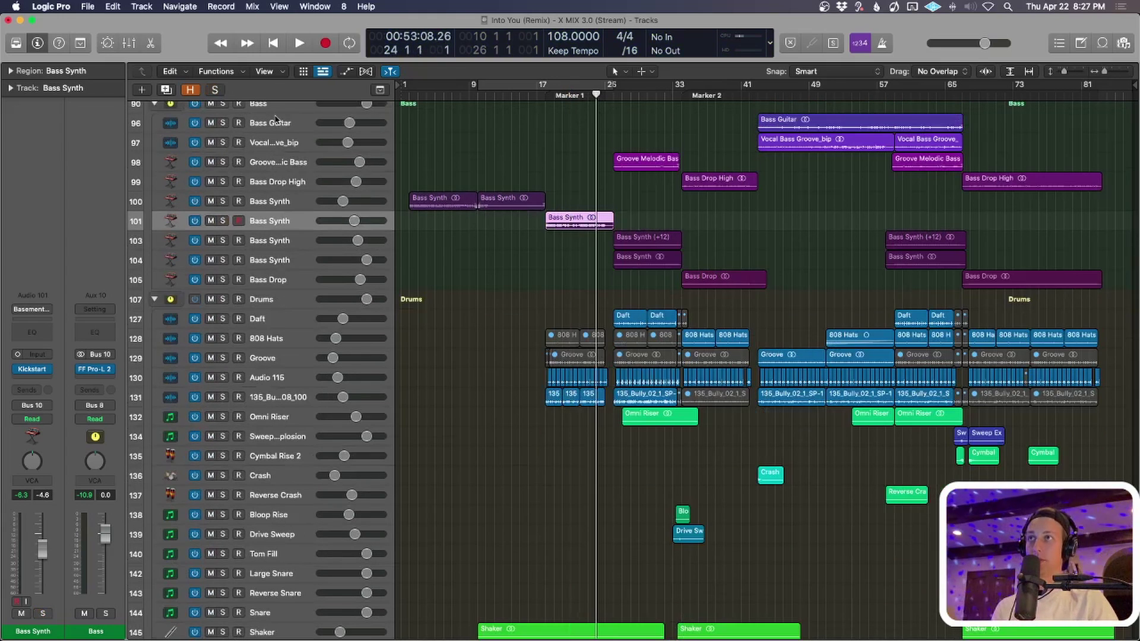
scroll(275, 120, "up", 1)
left_click(222, 112)
left_click(223, 308)
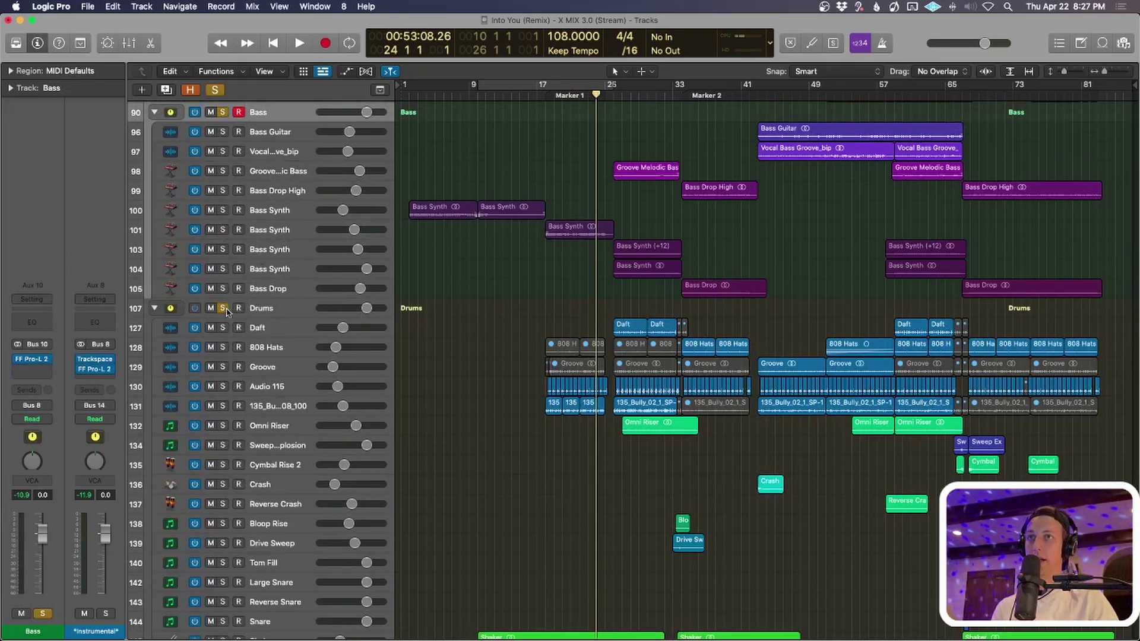
scroll(627, 151, "up", 1)
key("period")
key("comma")
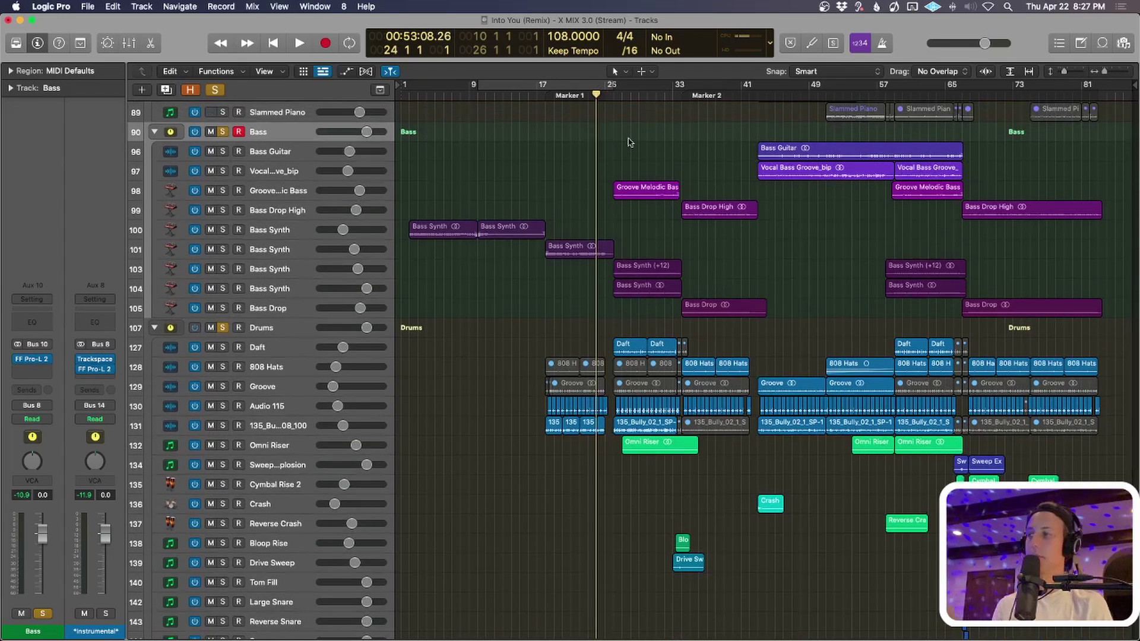
key("space")
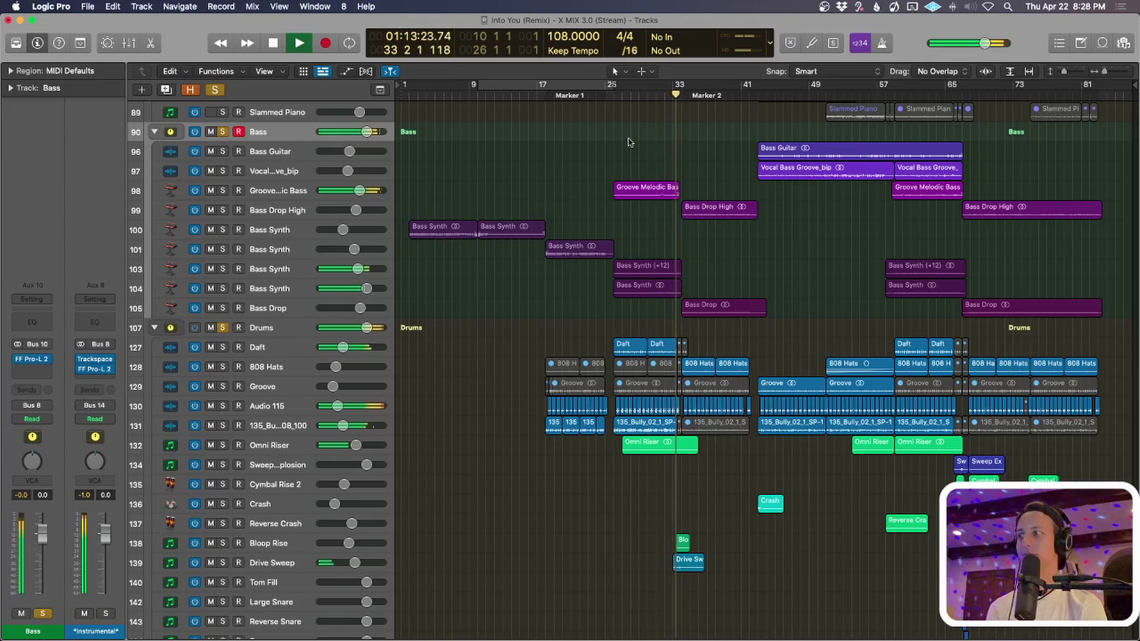
key("space")
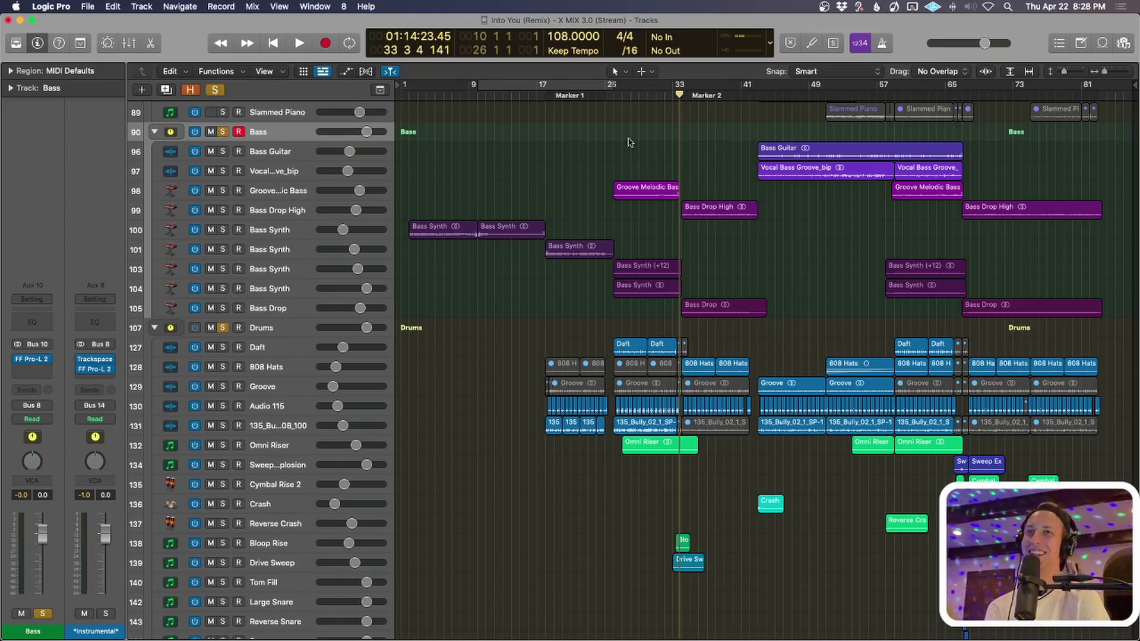
Return the playhead to bar 26 and inspect the first Groove Melodic Bass region with enlarged waveforms.
left_click(623, 119)
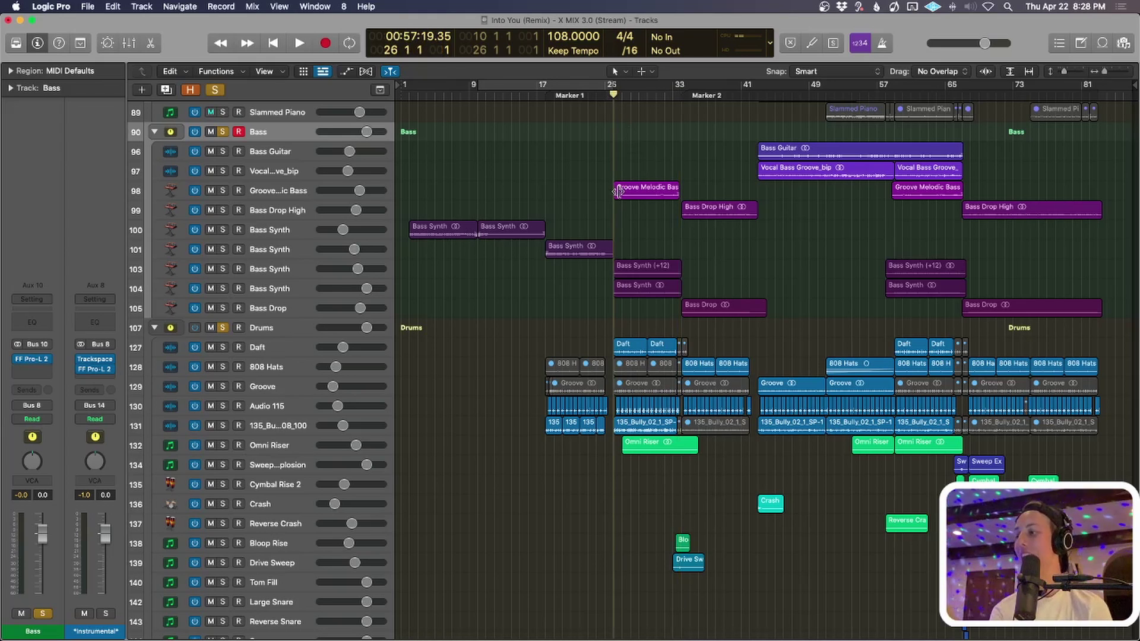
key("comma")
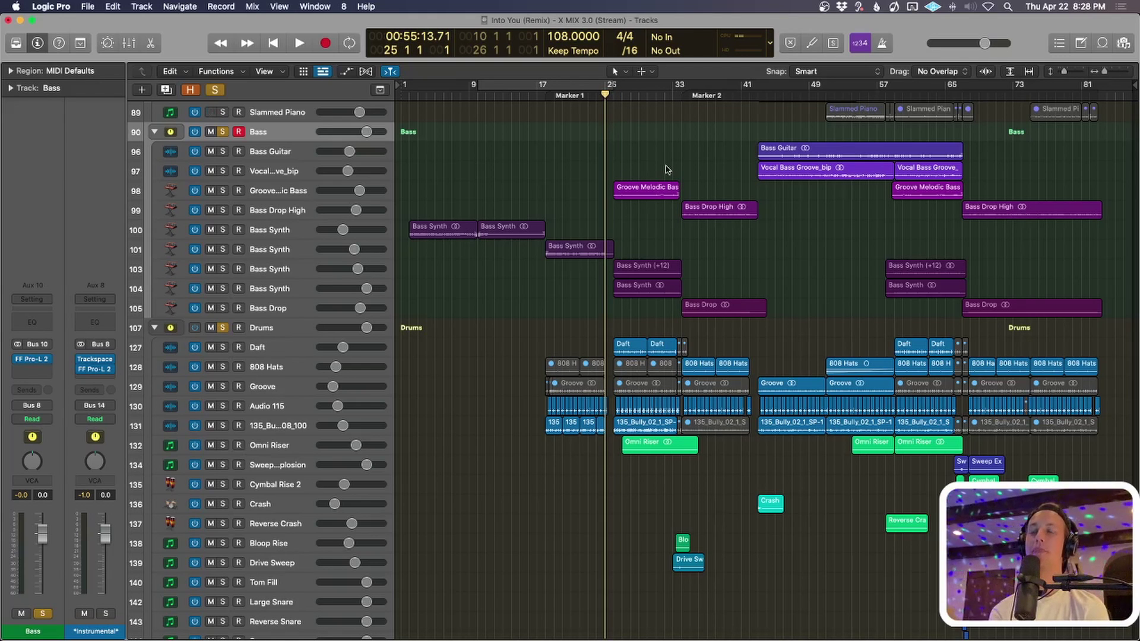
key("period")
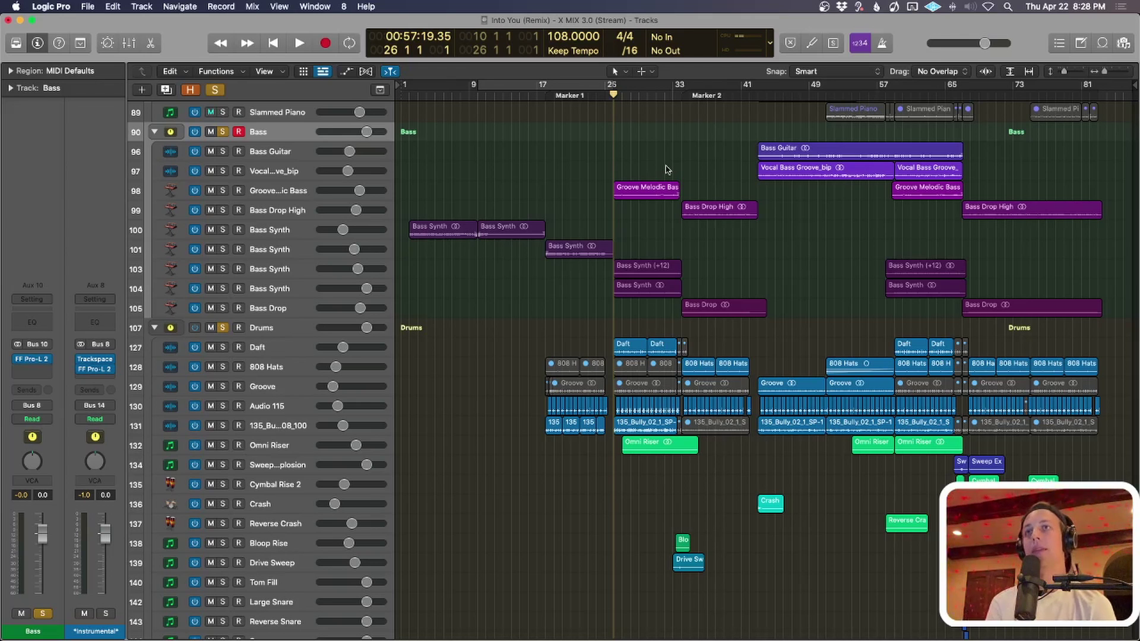
left_click(665, 193)
key("super+Down")
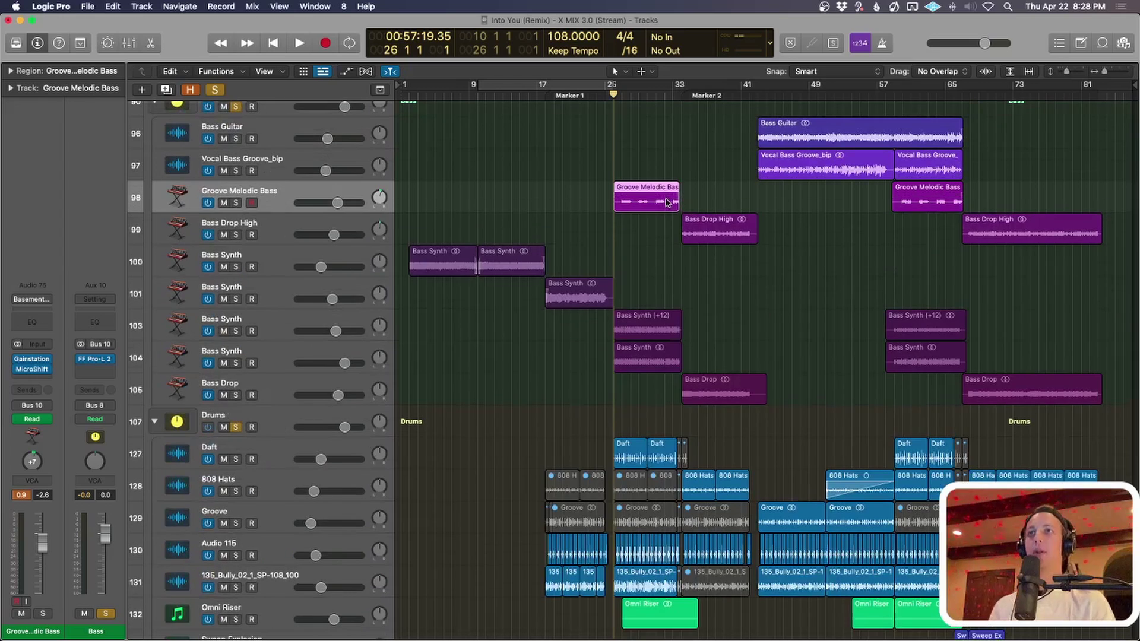
left_click(651, 276)
key("super+Up")
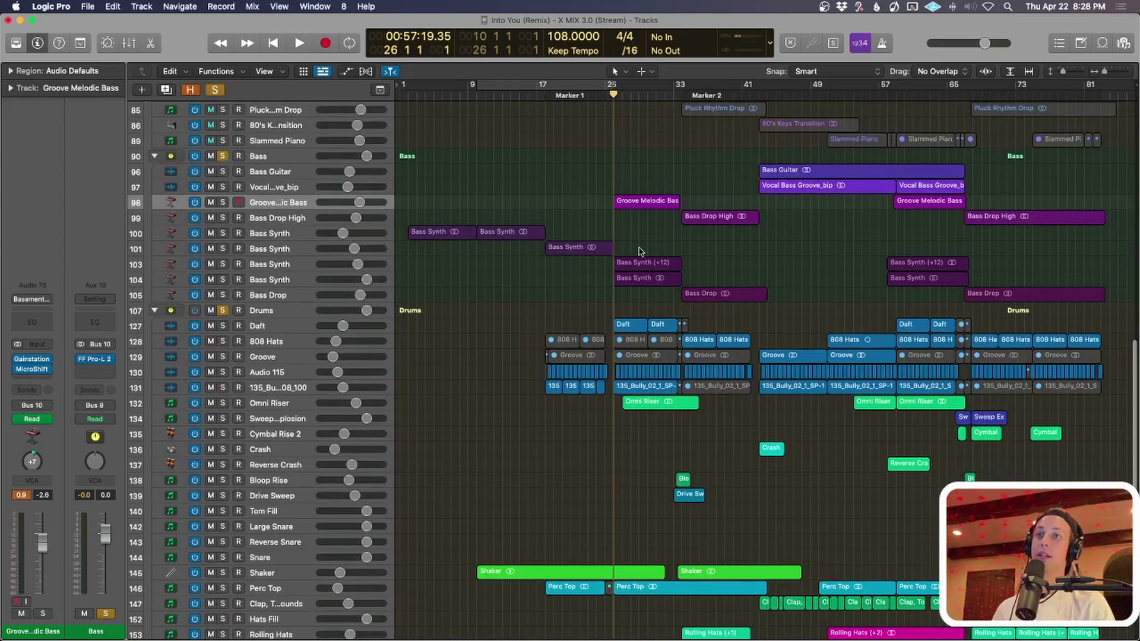
scroll(640, 252, "down", 3)
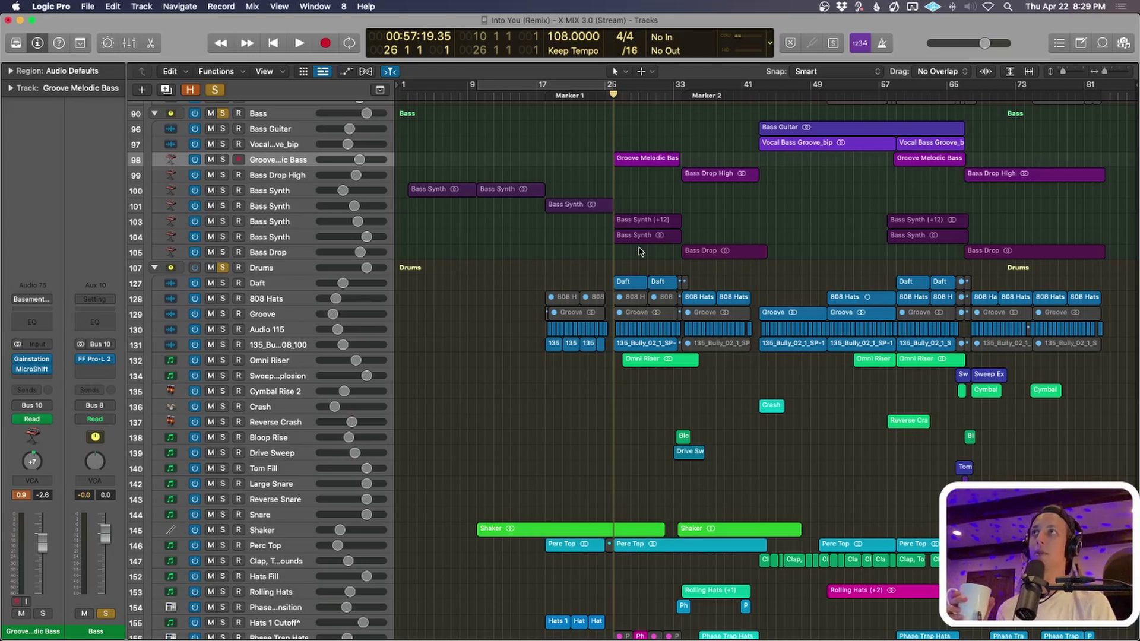
scroll(639, 251, "up", 15)
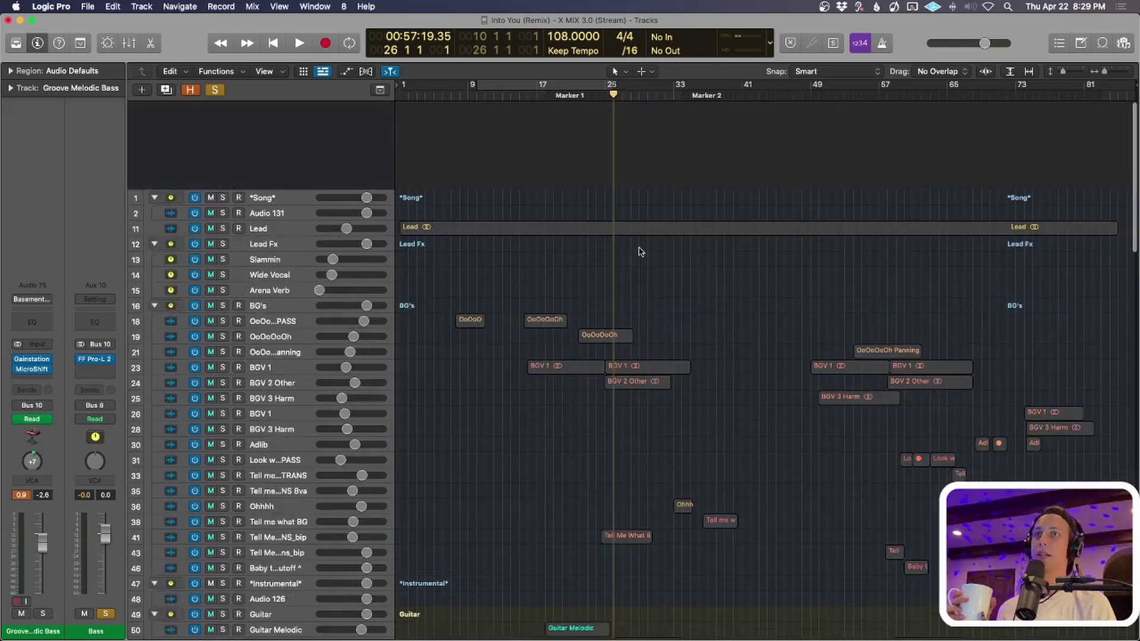
scroll(639, 252, "down", 8)
scroll(640, 252, "down", 5)
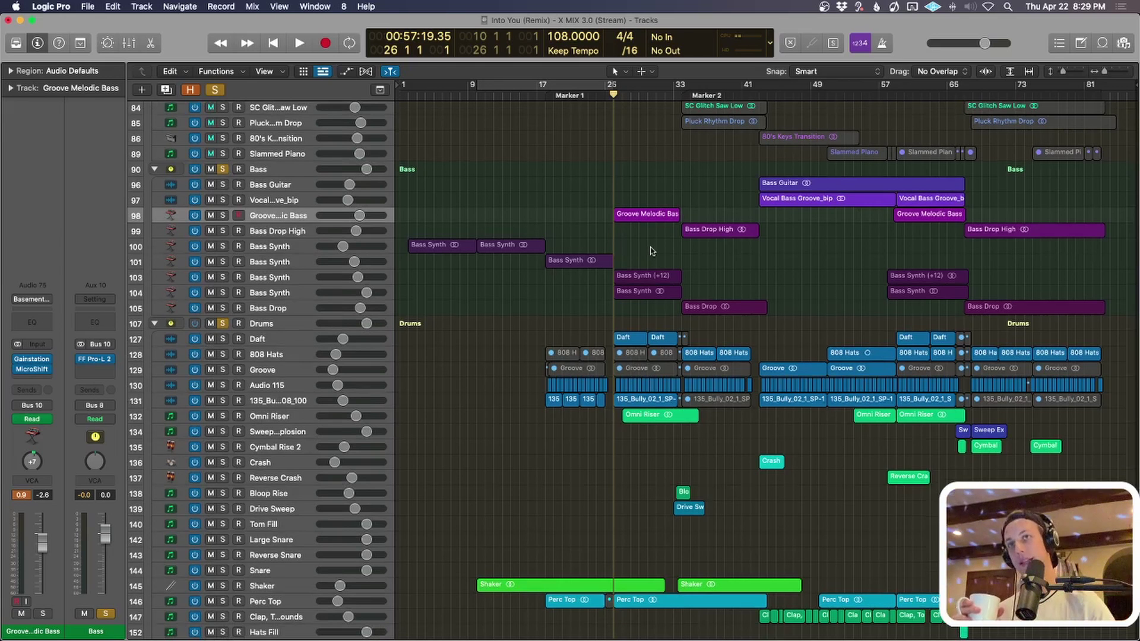
scroll(651, 251, "down", 10)
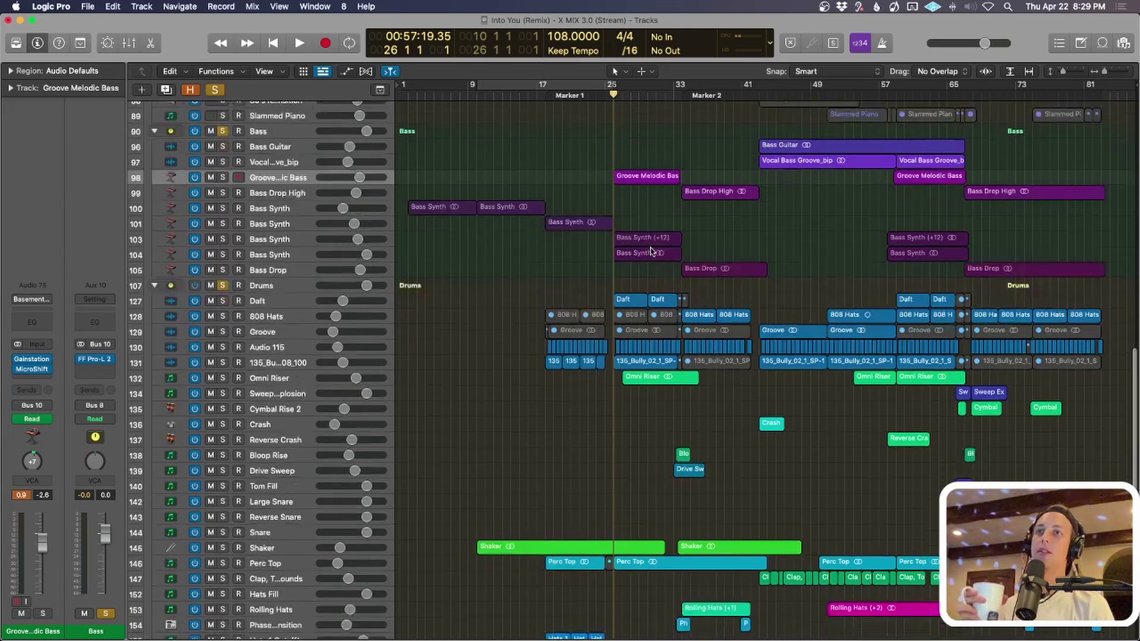
scroll(666, 295, "up", 15)
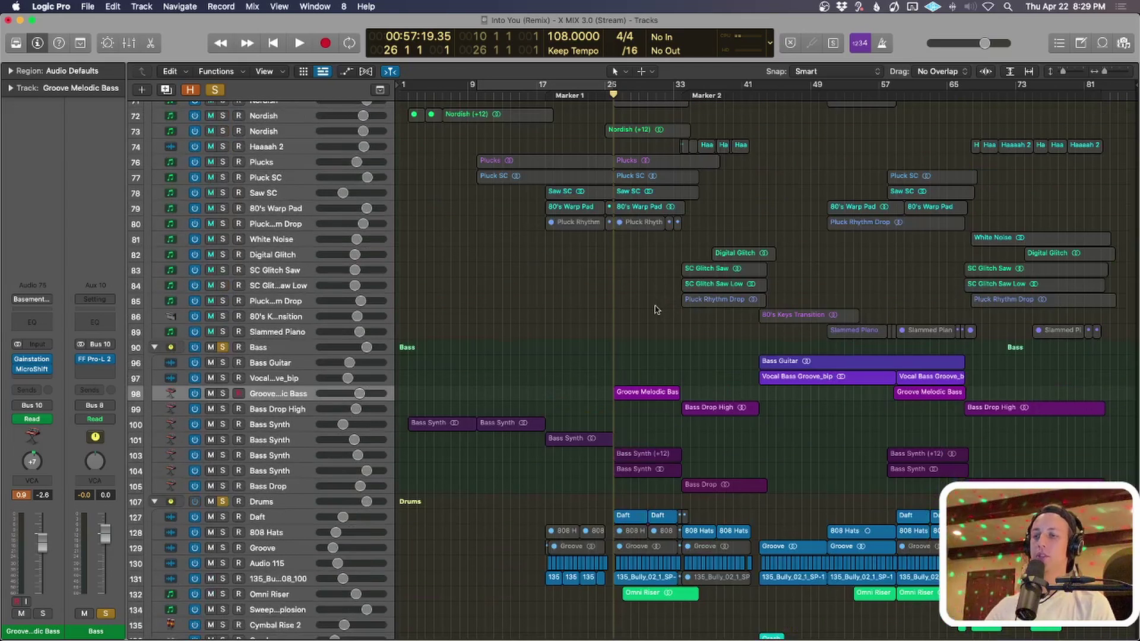
Solo only the Groove Melodic Bass track, play it from bar 26 with enlarged waveforms, then clear its solo and stop at about bar 29.
left_click(213, 92)
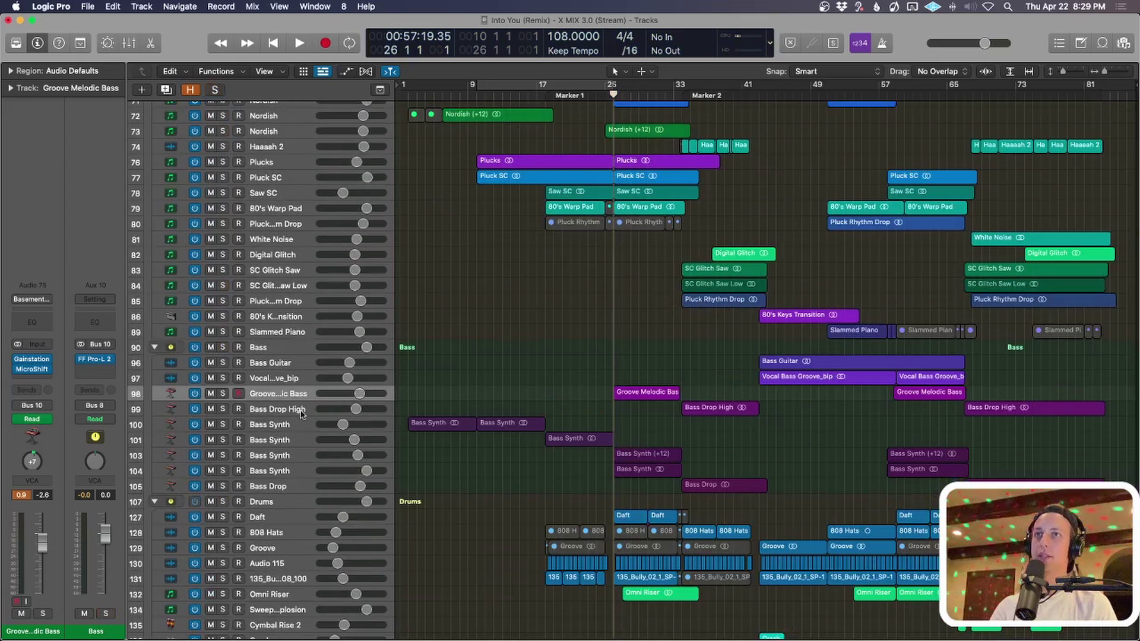
left_click(281, 393)
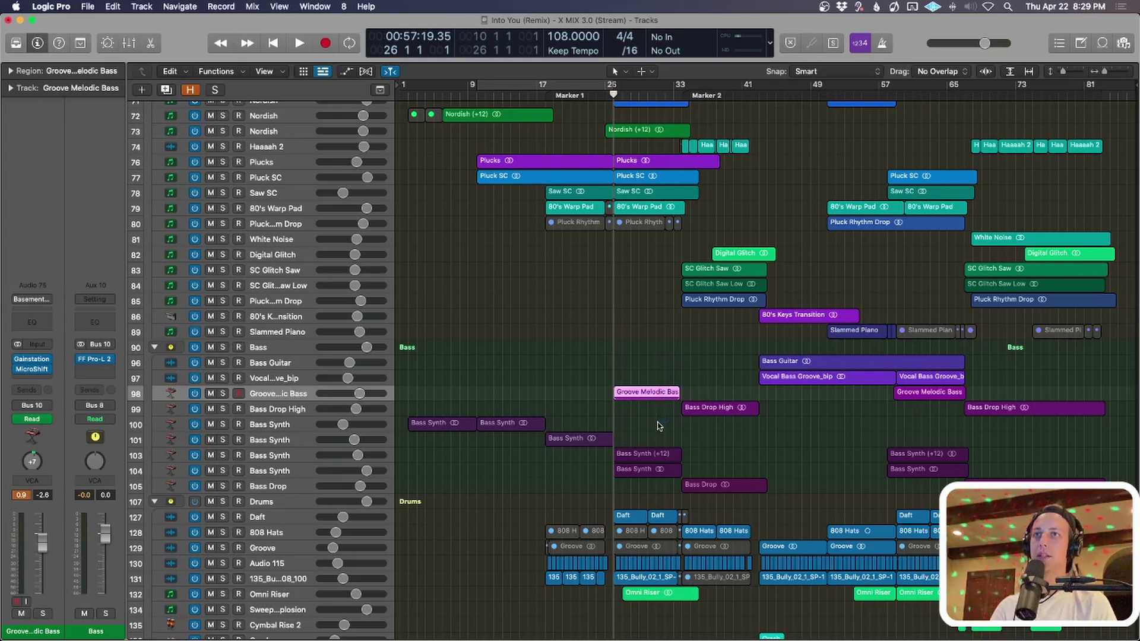
key("s")
key("space")
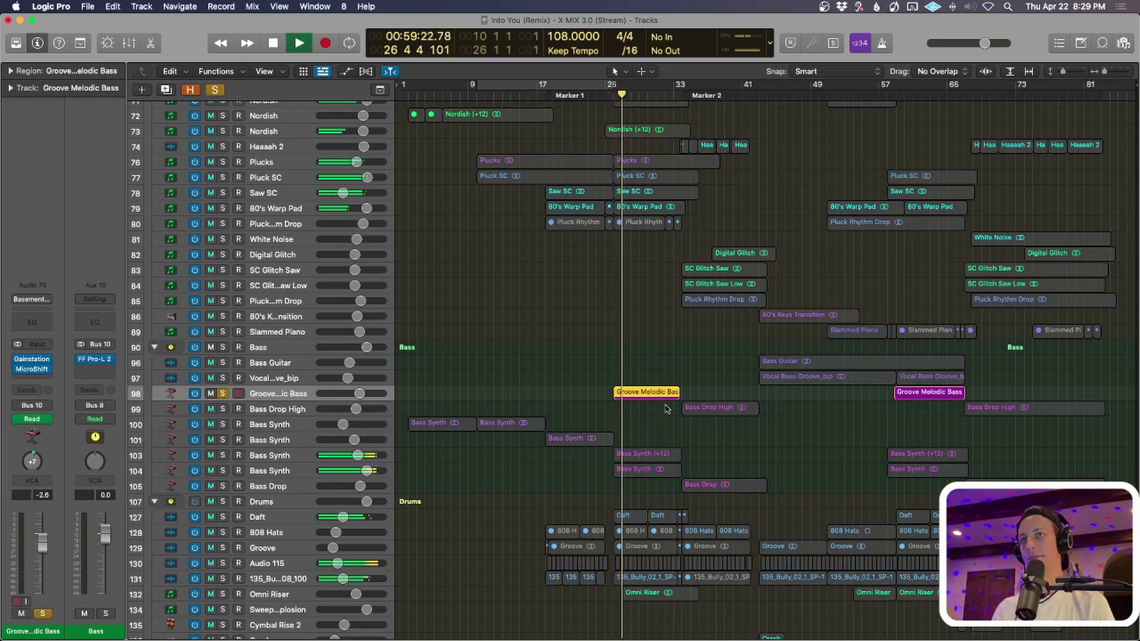
scroll(662, 420, "up", 5)
scroll(667, 408, "down", 3)
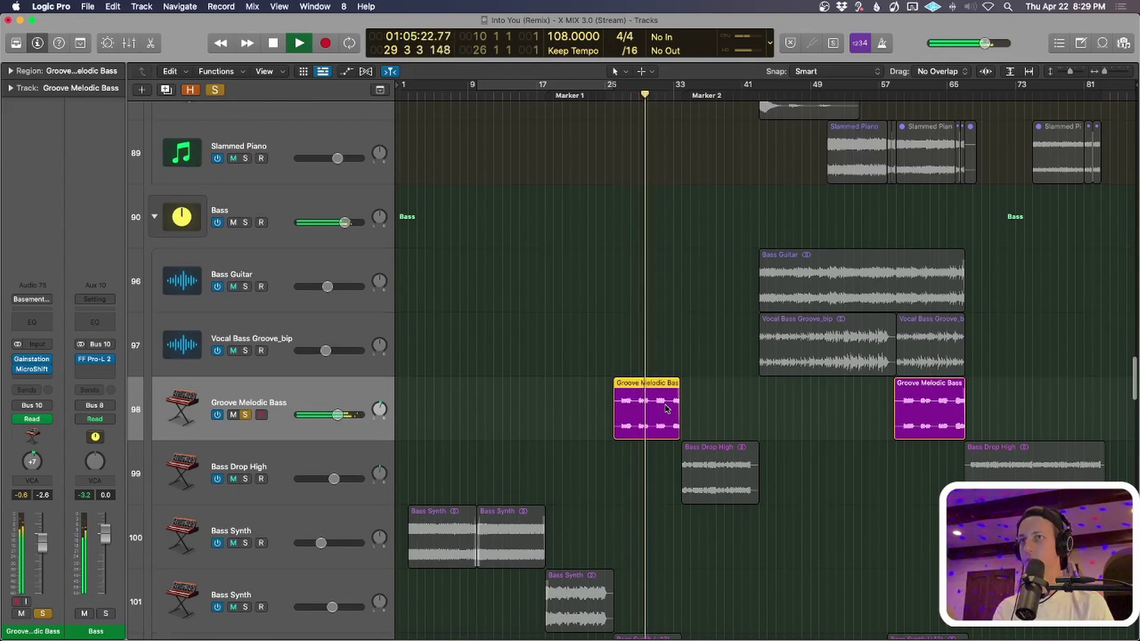
key("s")
scroll(669, 418, "down", 2)
key("space")
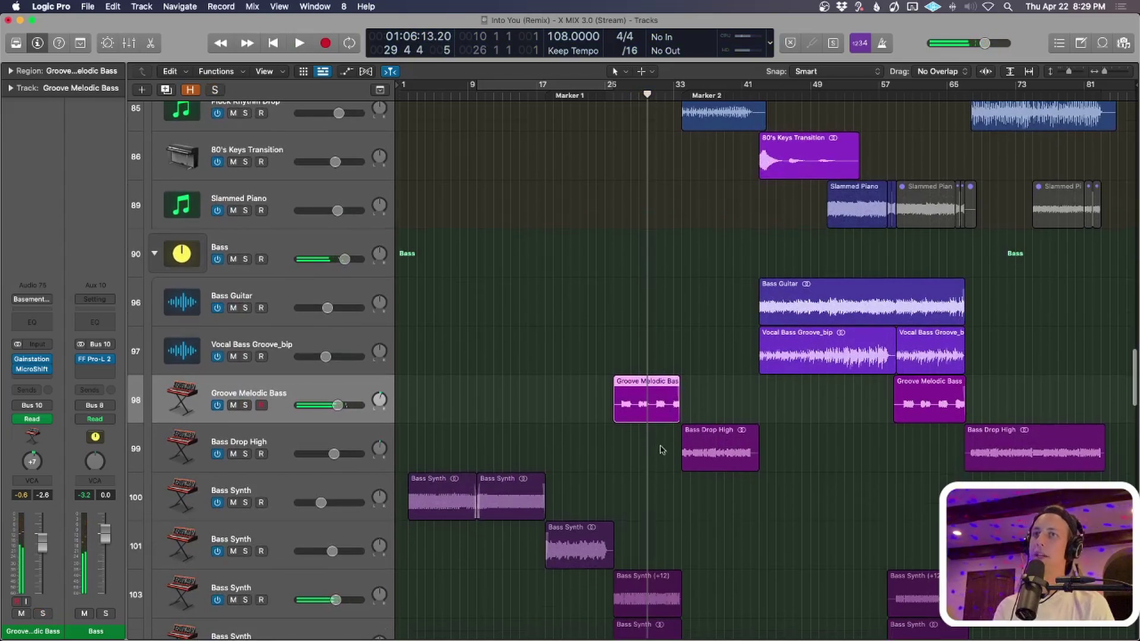
Open the Gainstation plug-in on the Groove Melodic Bass track to inspect its settings, and close it again.
scroll(659, 452, "down", 3)
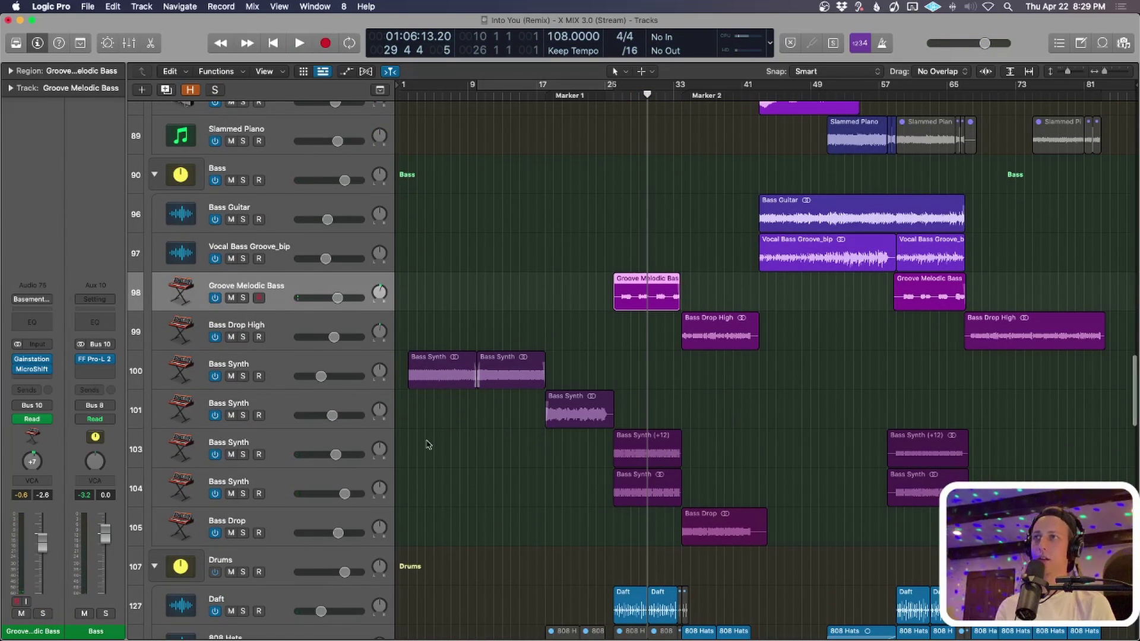
left_click(36, 360)
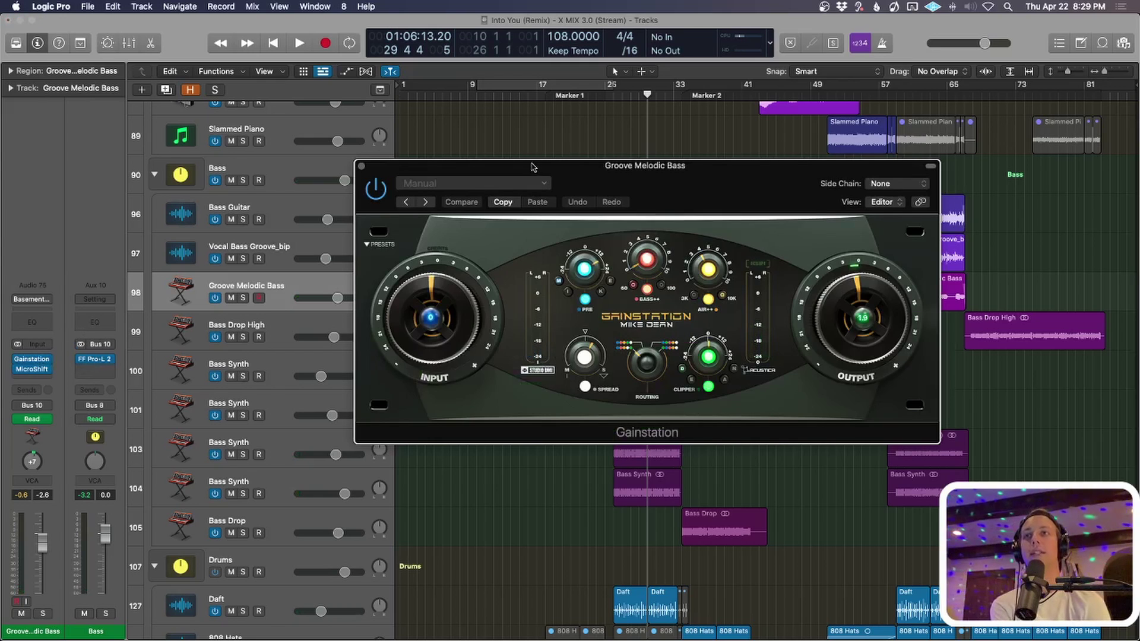
left_click(362, 167)
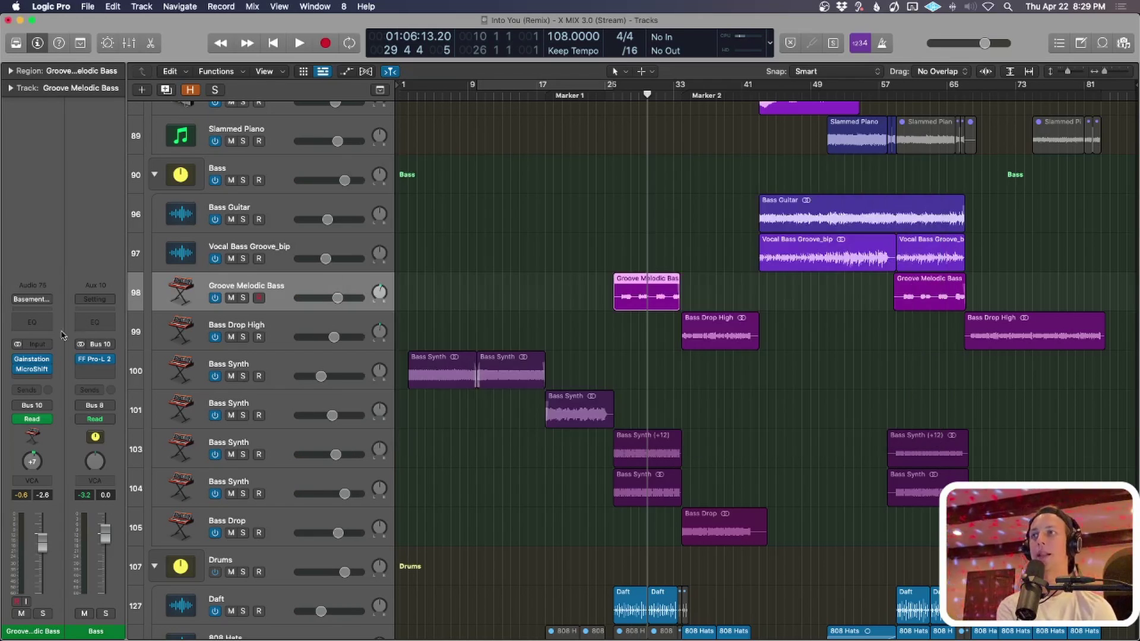
Open the MicroShift plug-in on the Groove Melodic Bass track to inspect its settings, and close it again.
left_click(29, 371)
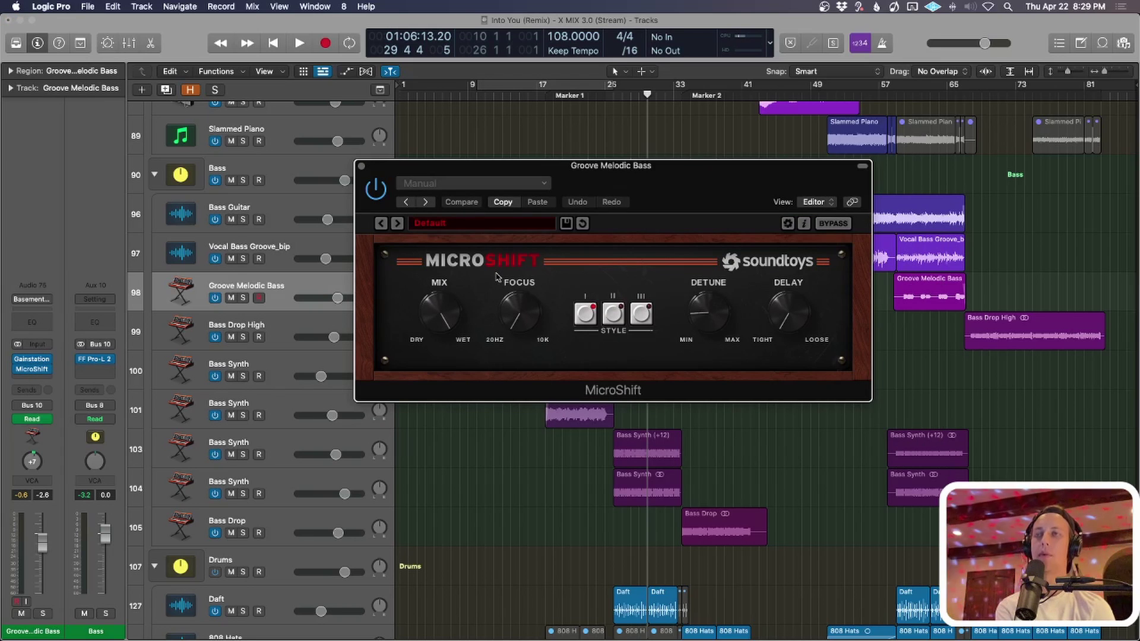
left_click(362, 168)
Solo the Bass Synth (+12) track, play its first region from bar 26, and stop at about bar 28.
scroll(565, 394, "down", 2)
left_click(273, 403)
left_click(634, 410)
key("s")
key("shift+Return")
key("space")
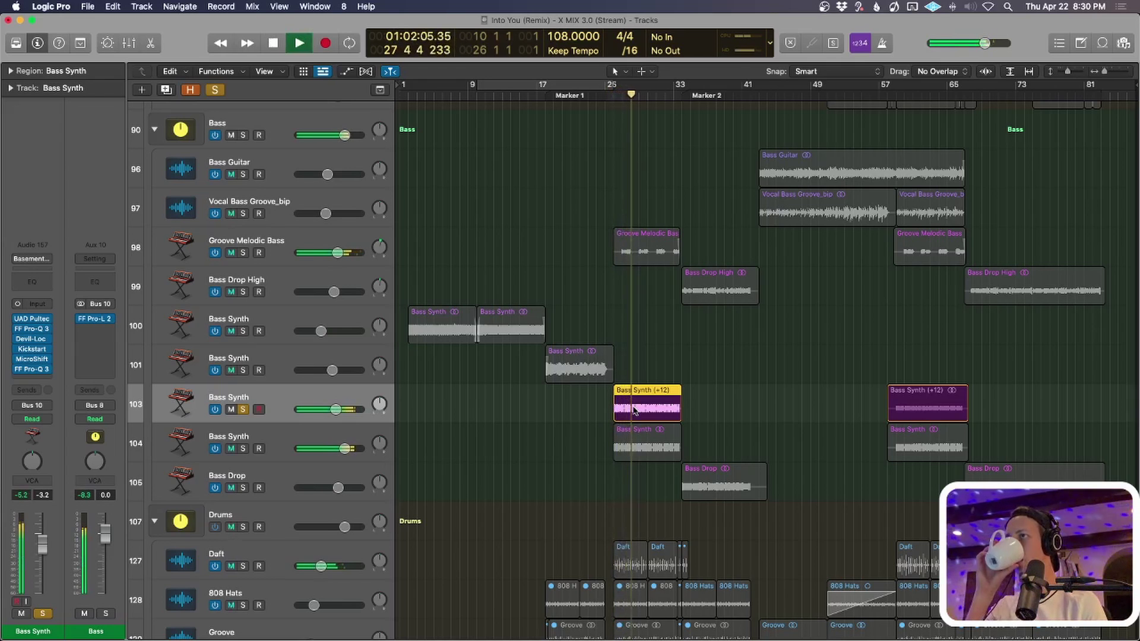
key("space")
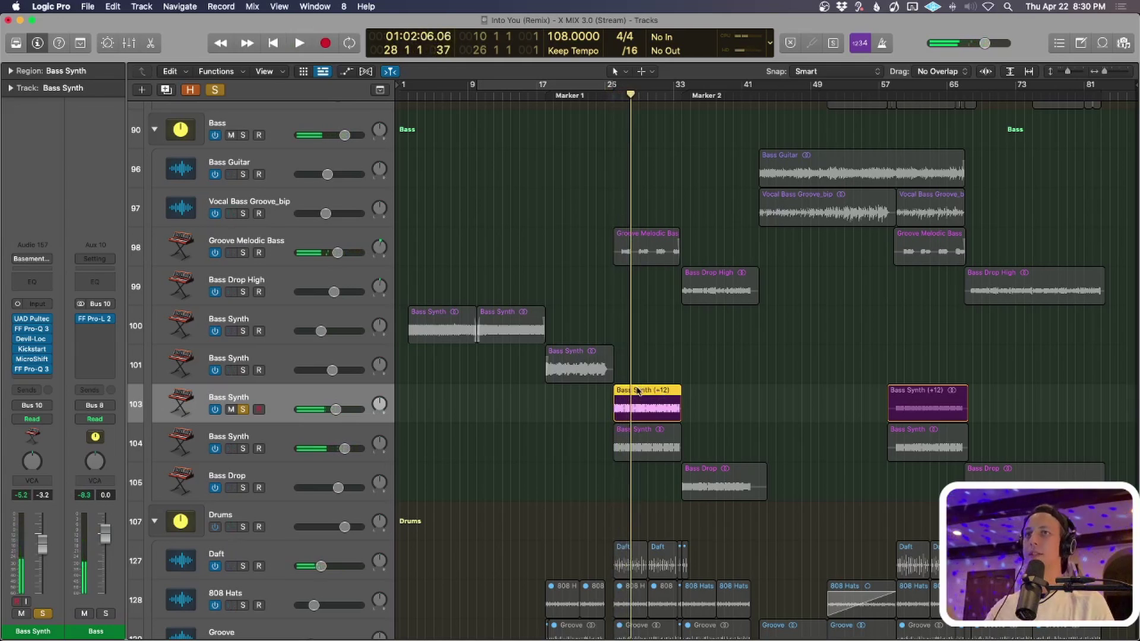
Bypass all plug-ins on the Bass Synth (+12) track and play the dry sound from bar 26 to about bar 27.
left_click(326, 440)
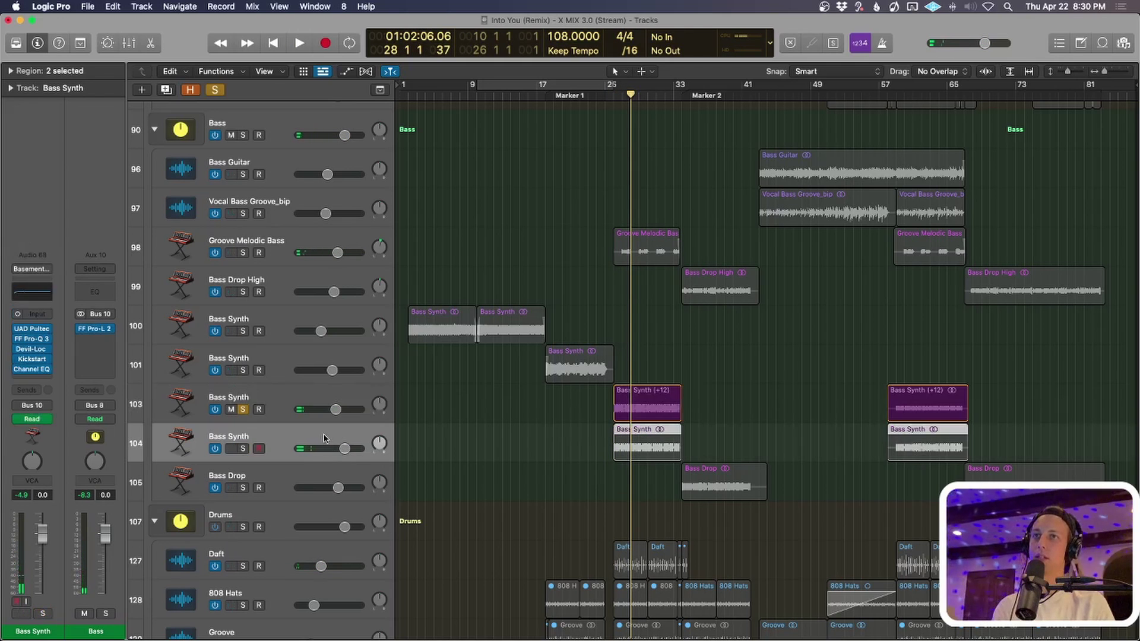
left_click(190, 391)
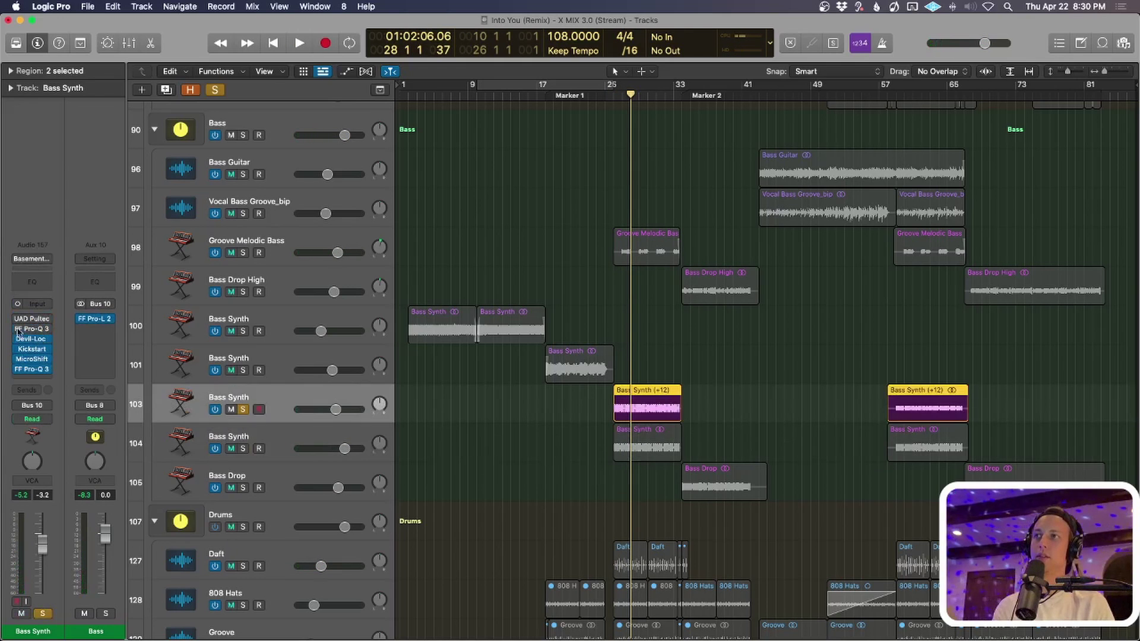
key("space")
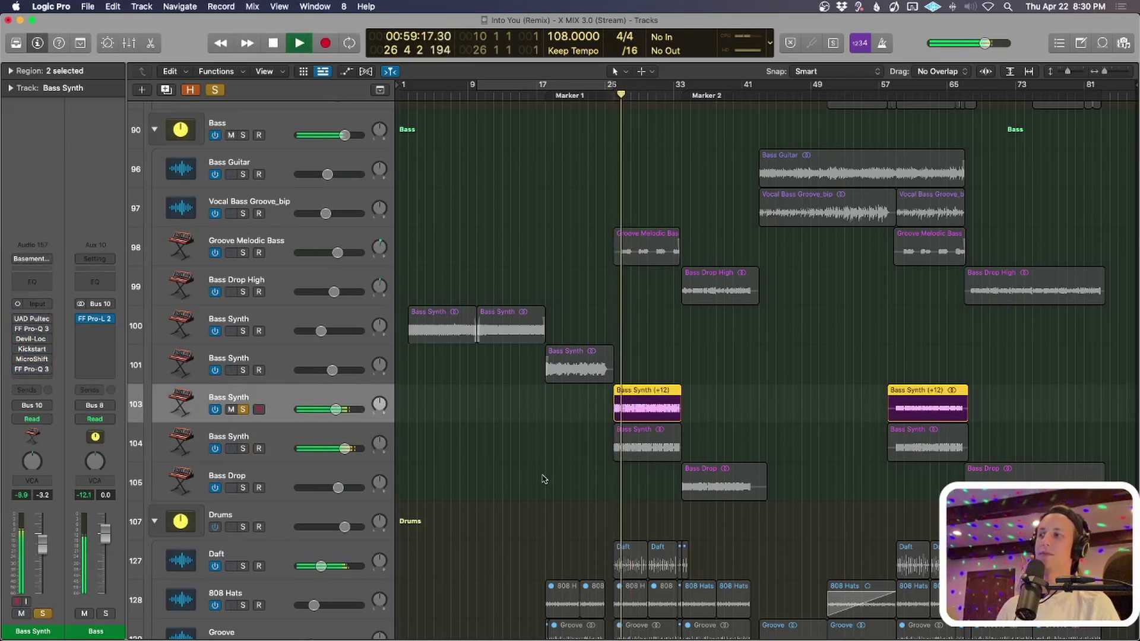
key("space")
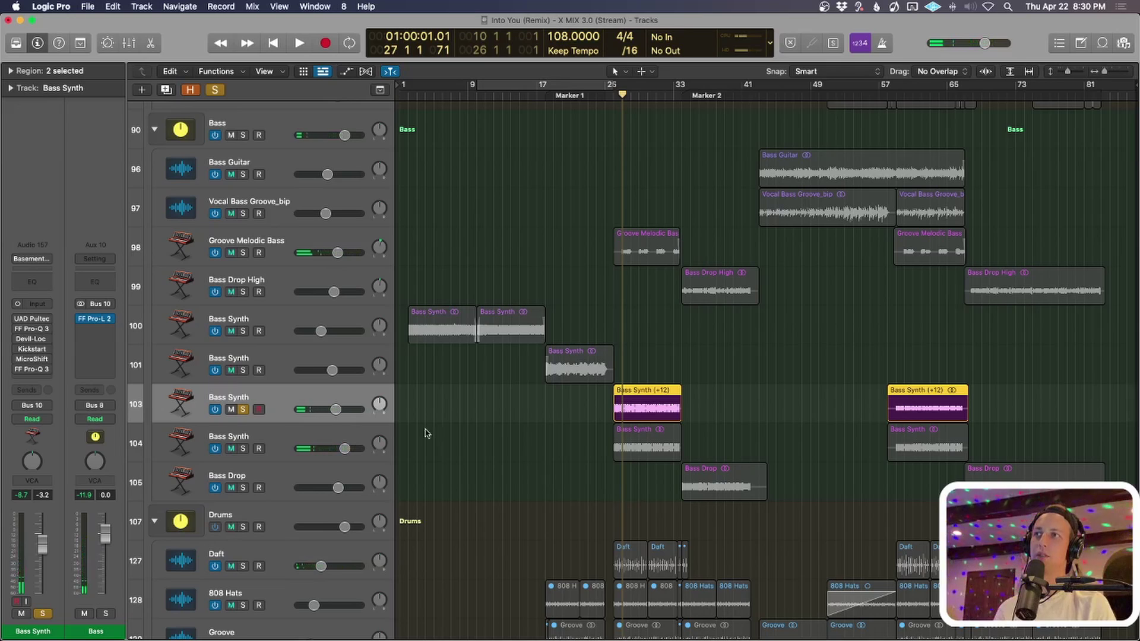
Re-enable the UAD Pultec on the Bass Synth (+12) track, open it to inspect its settings, and close it.
mouse_move(33, 322)
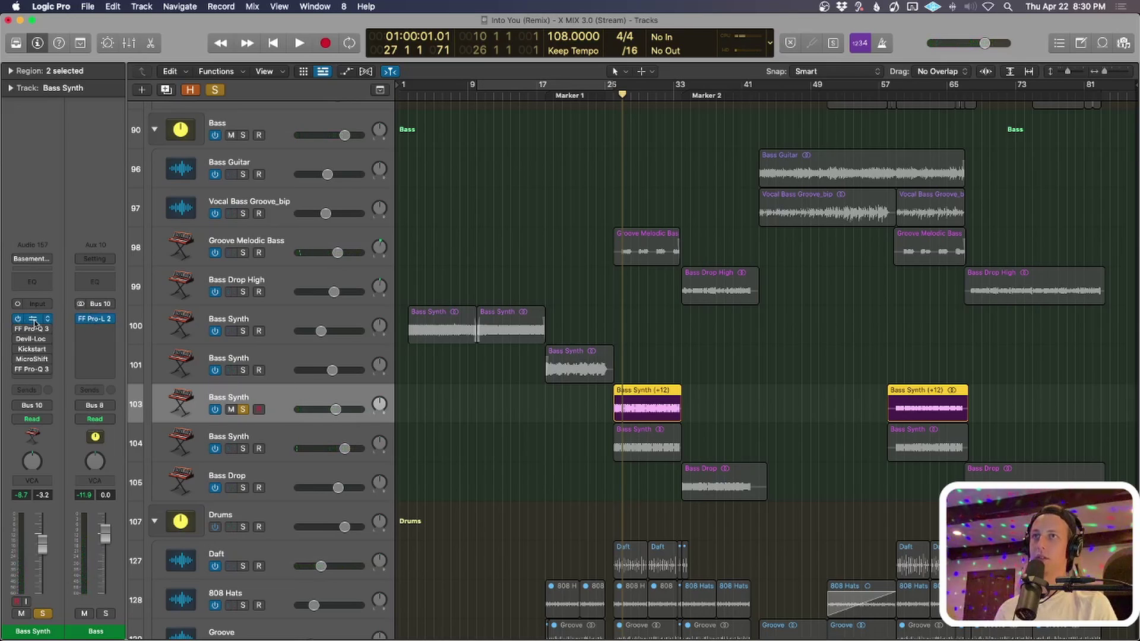
left_click(33, 318)
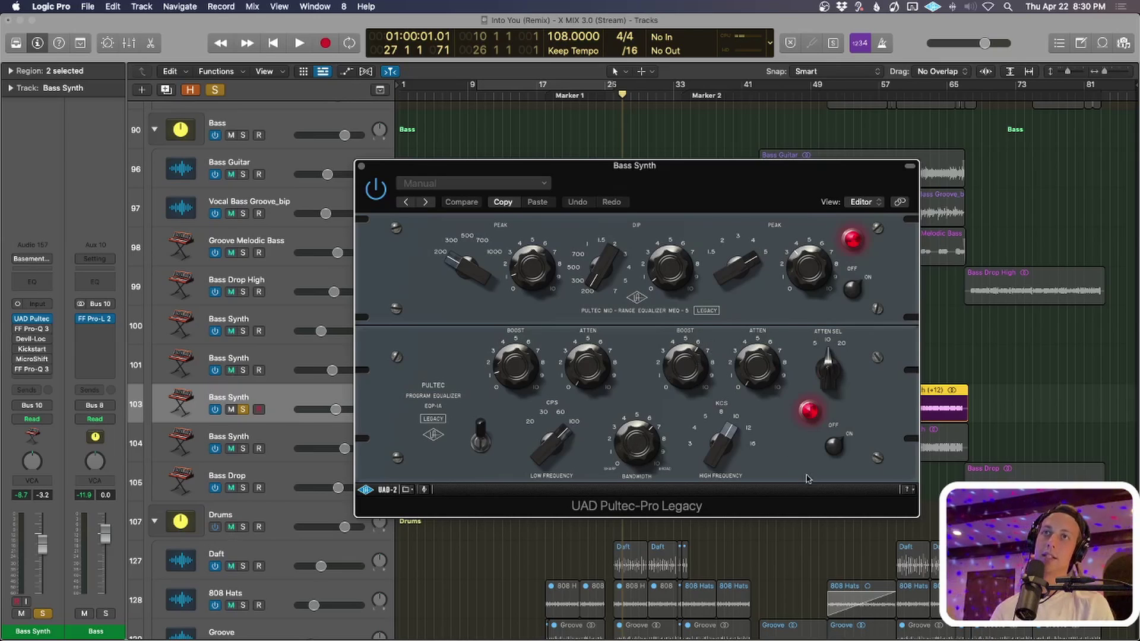
left_click(362, 167)
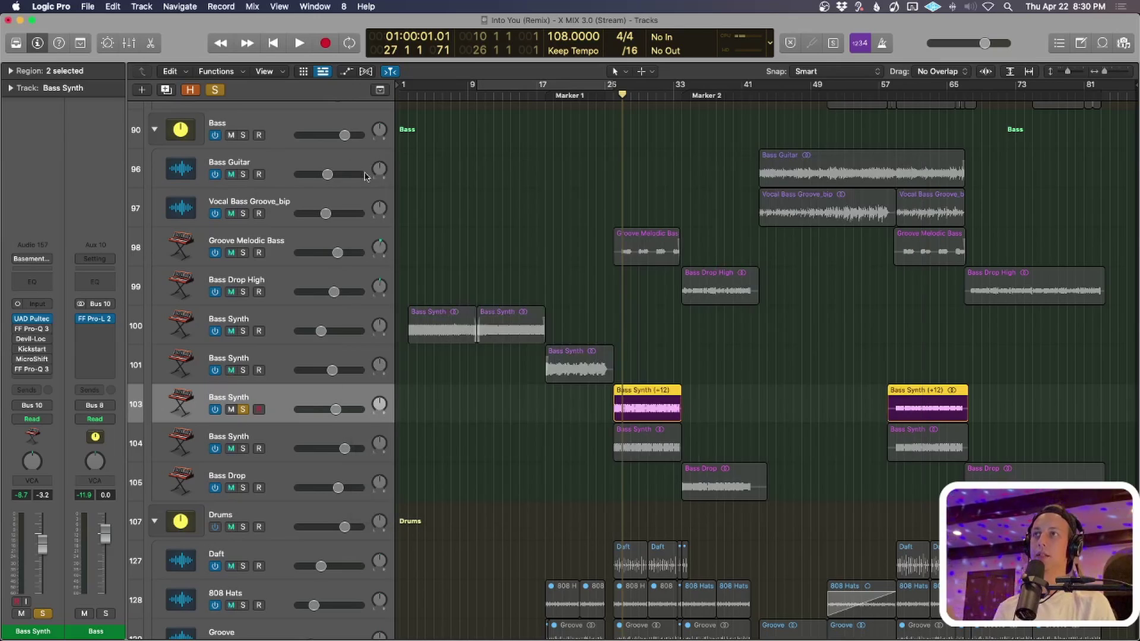
Play the soloed Bass Synth (+12) from bar 26 while toggling the UAD Pultec's bypass to compare, leaving the plug-in on.
key("space")
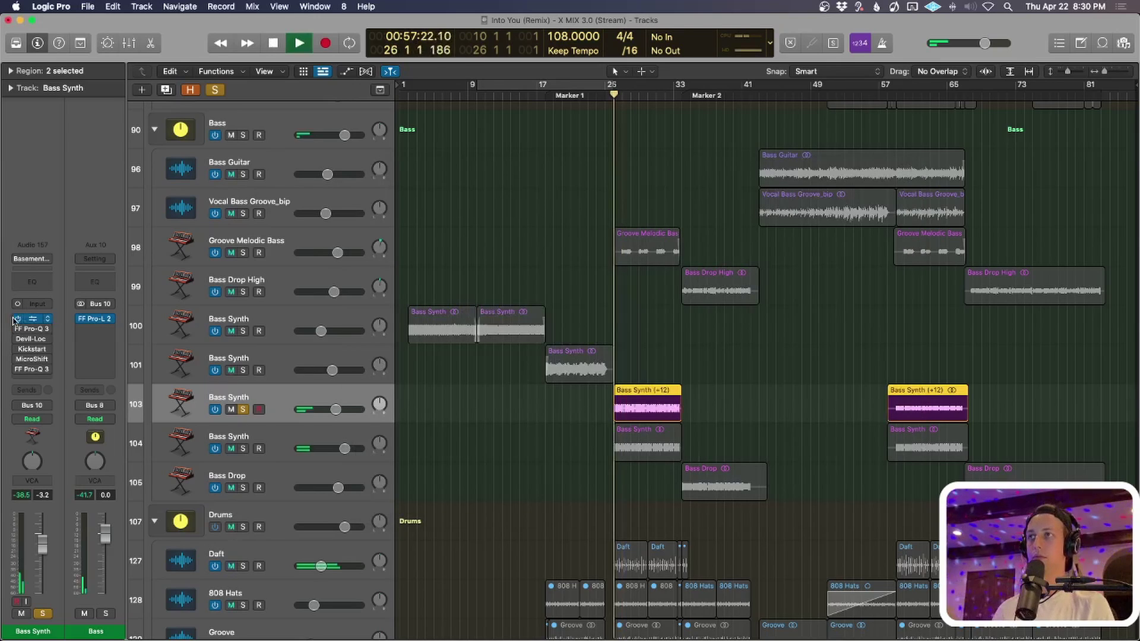
left_click(17, 318)
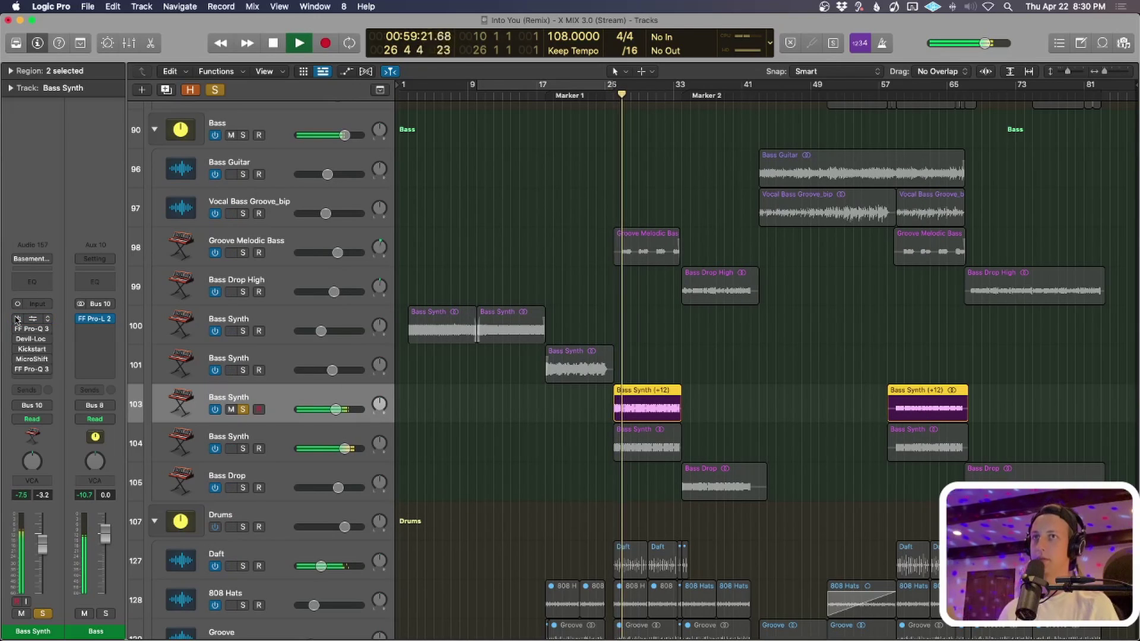
key("space")
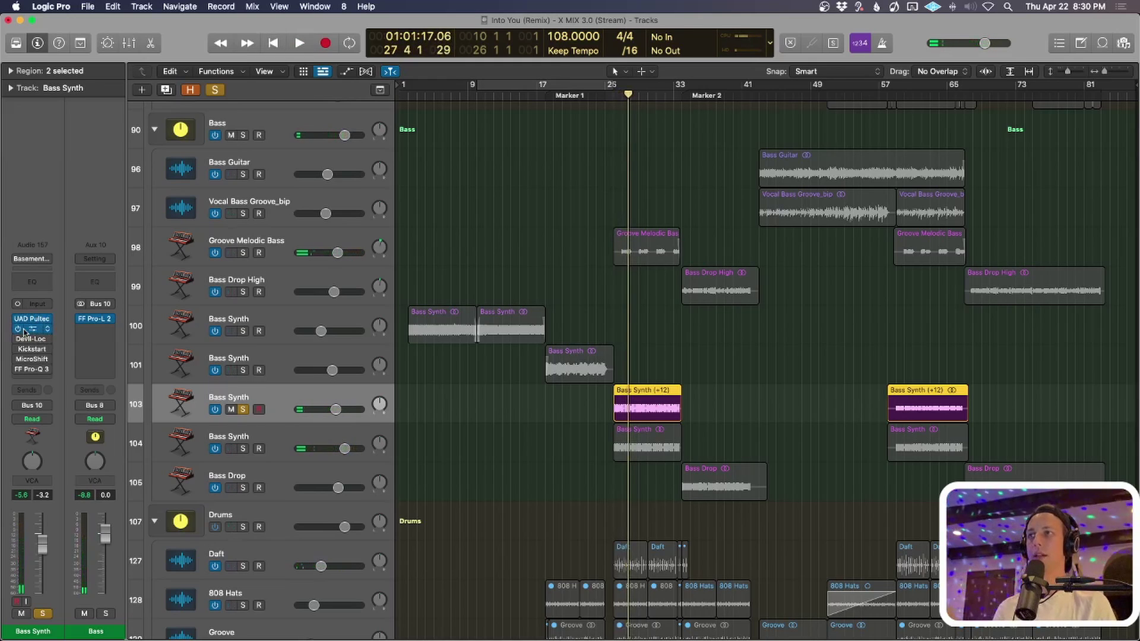
Enable and open the first FF Pro-Q 3 on Bass Synth (+12), audition its boosted band during playback, then close it and stop.
left_click(32, 328)
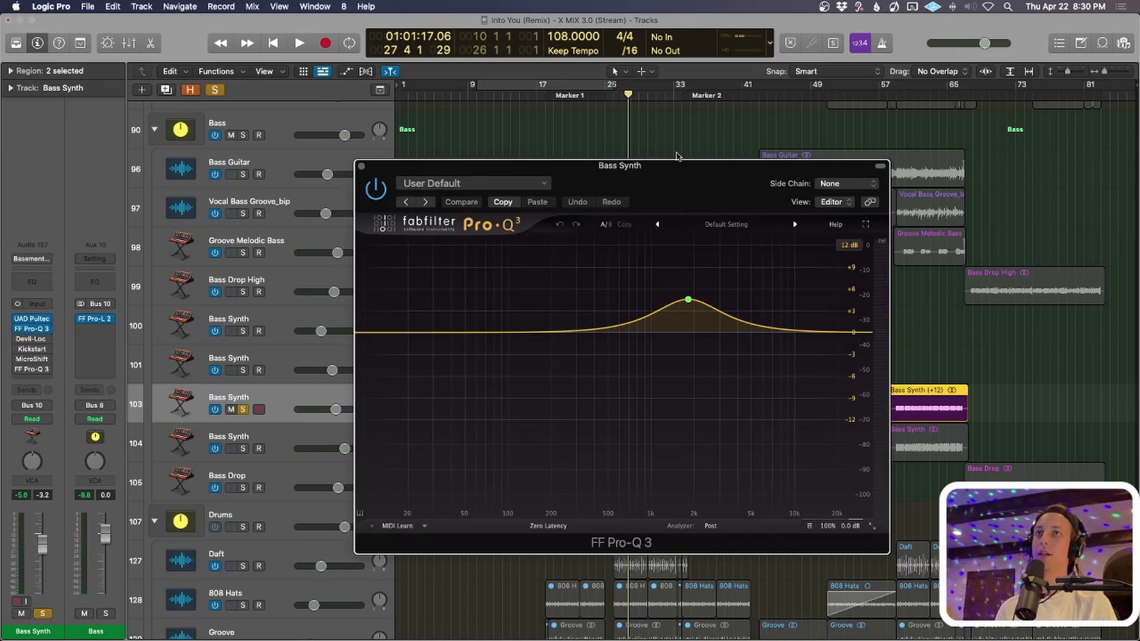
key("space")
mouse_move(671, 270)
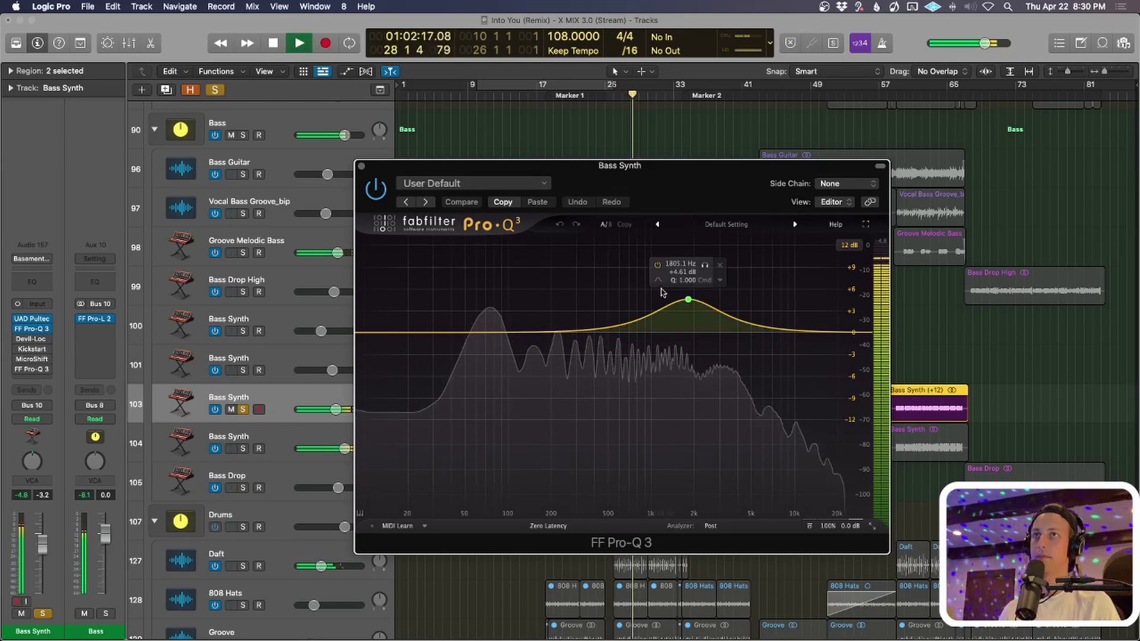
left_click(704, 266)
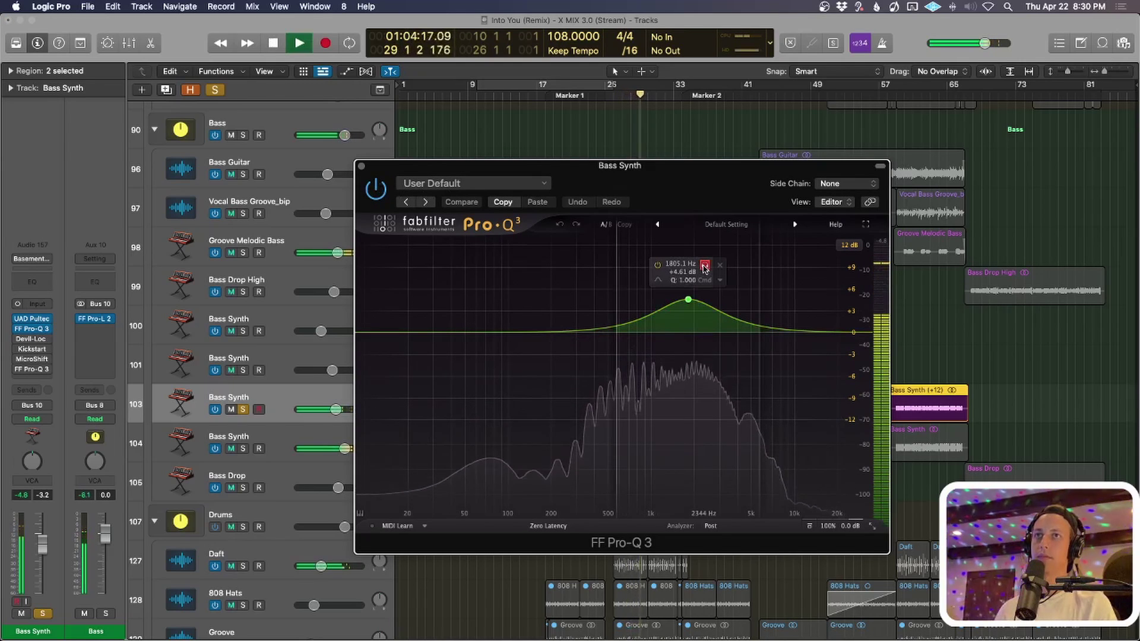
left_click(31, 328)
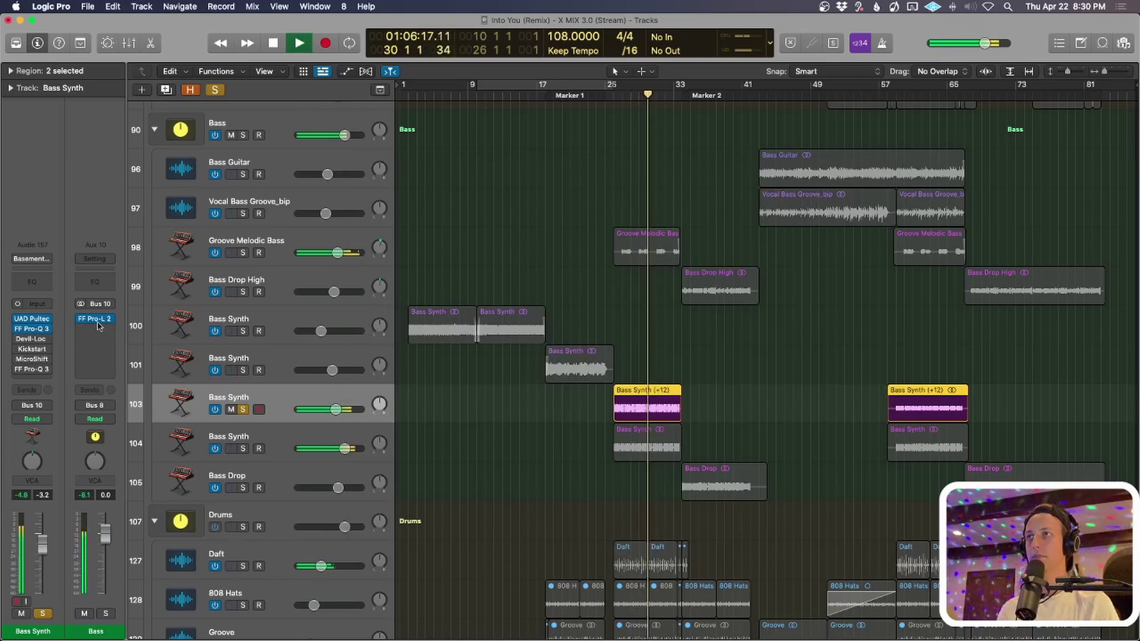
key("space")
Enable and open the Devil-Loc Deluxe on Bass Synth (+12), play the track to about bar 32 with it, then close the plug-in and stop.
left_click(32, 338)
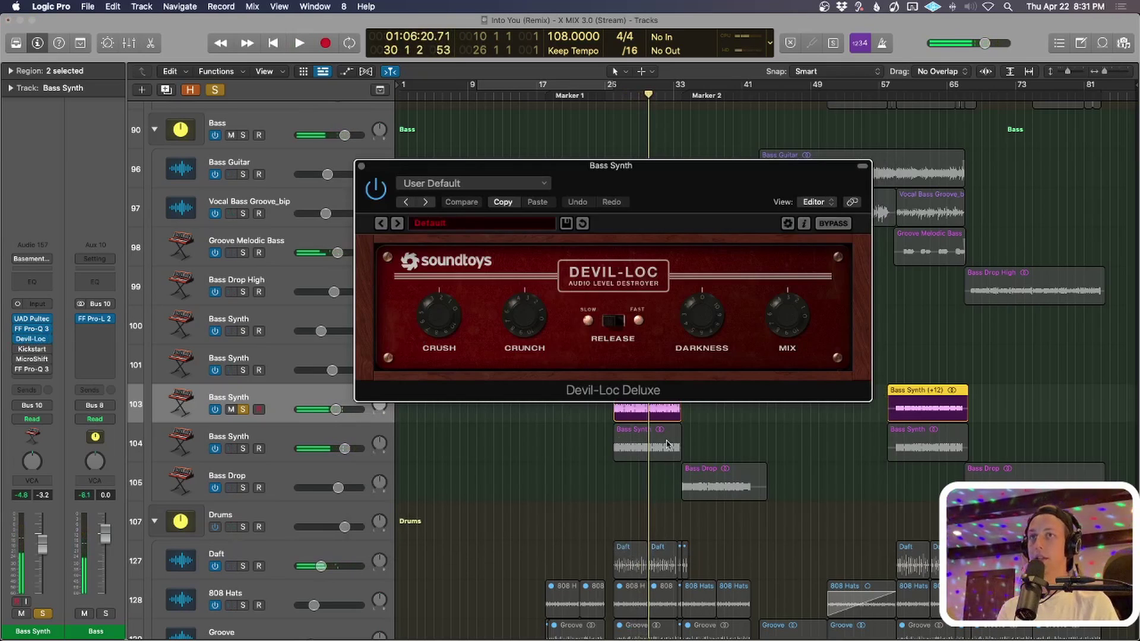
key("space")
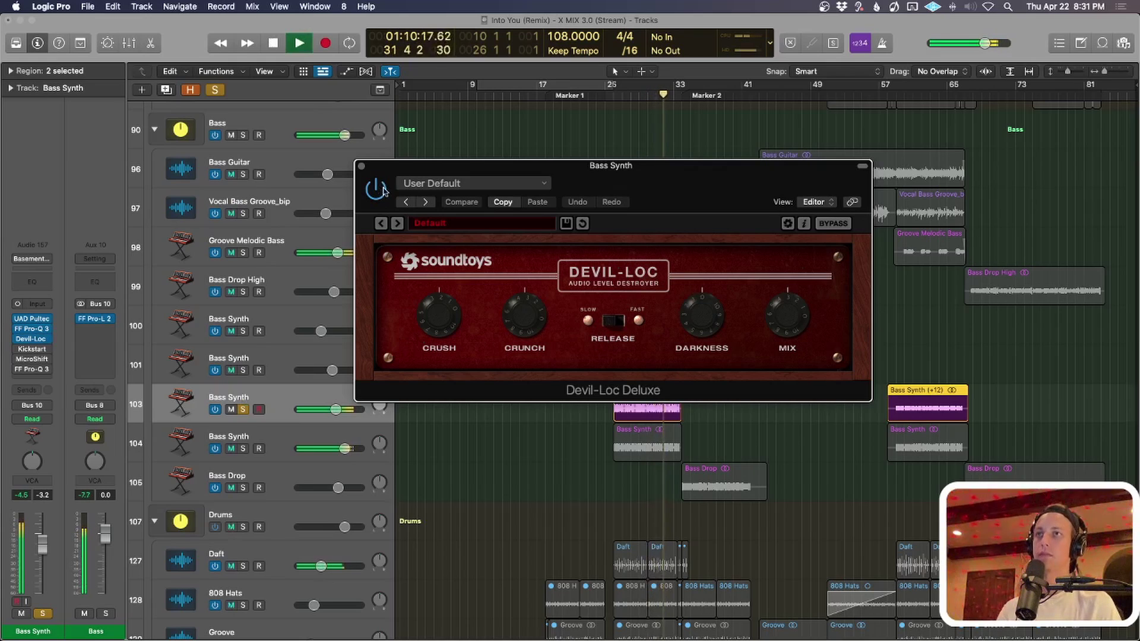
left_click(361, 167)
key("space")
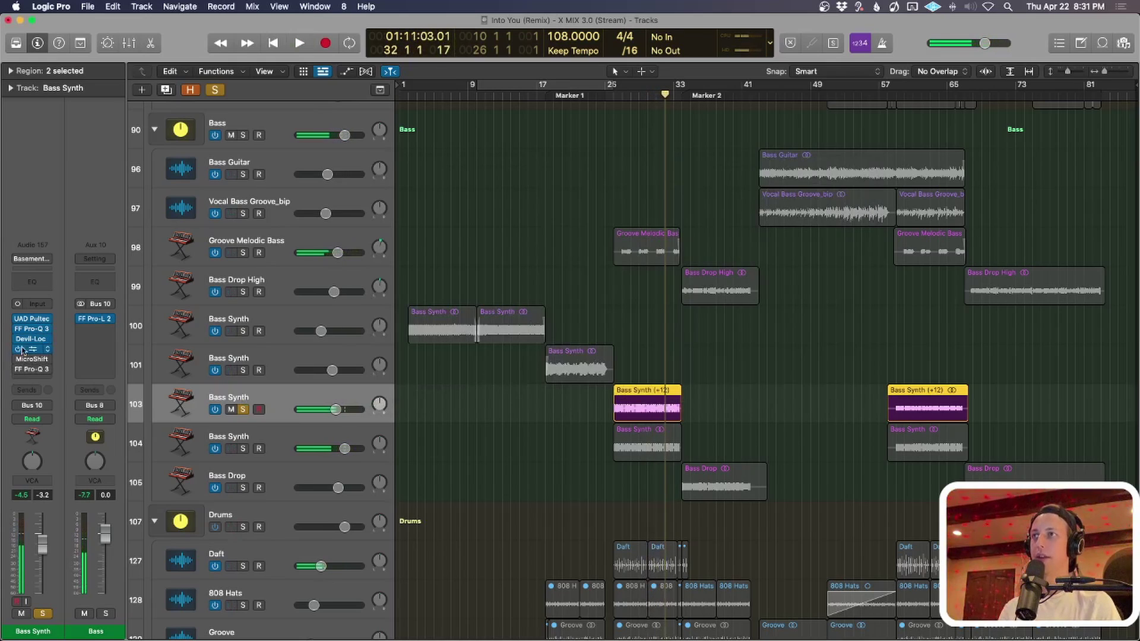
Enable and open Kickstart on Bass Synth (+12), move the playhead back to bar 31, and play a short passage with it.
left_click(32, 349)
key("comma")
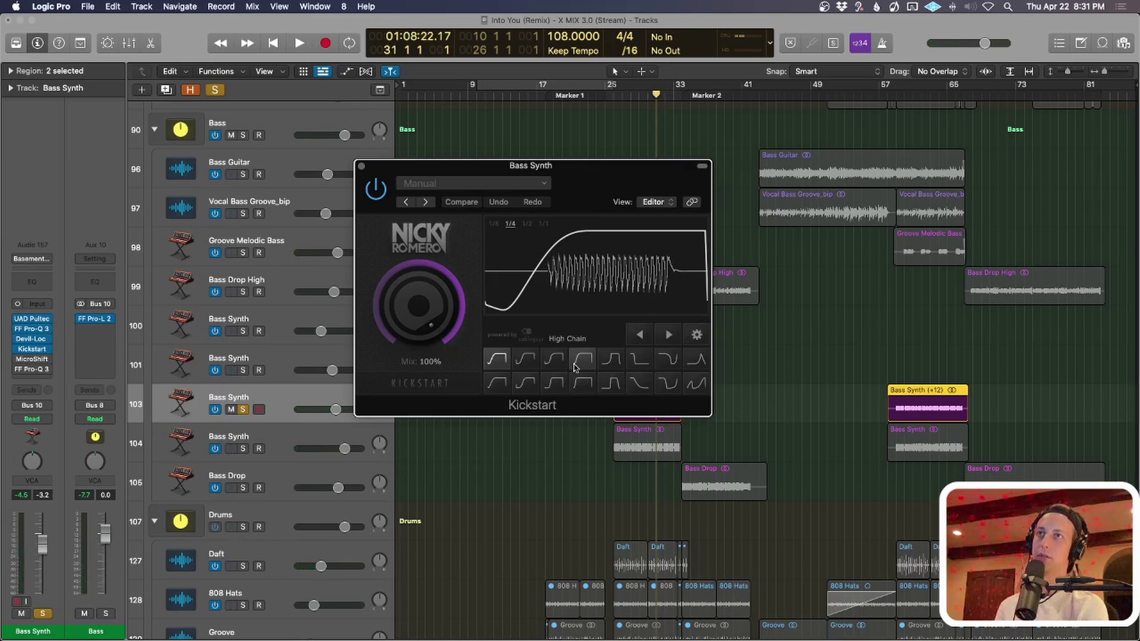
key("space")
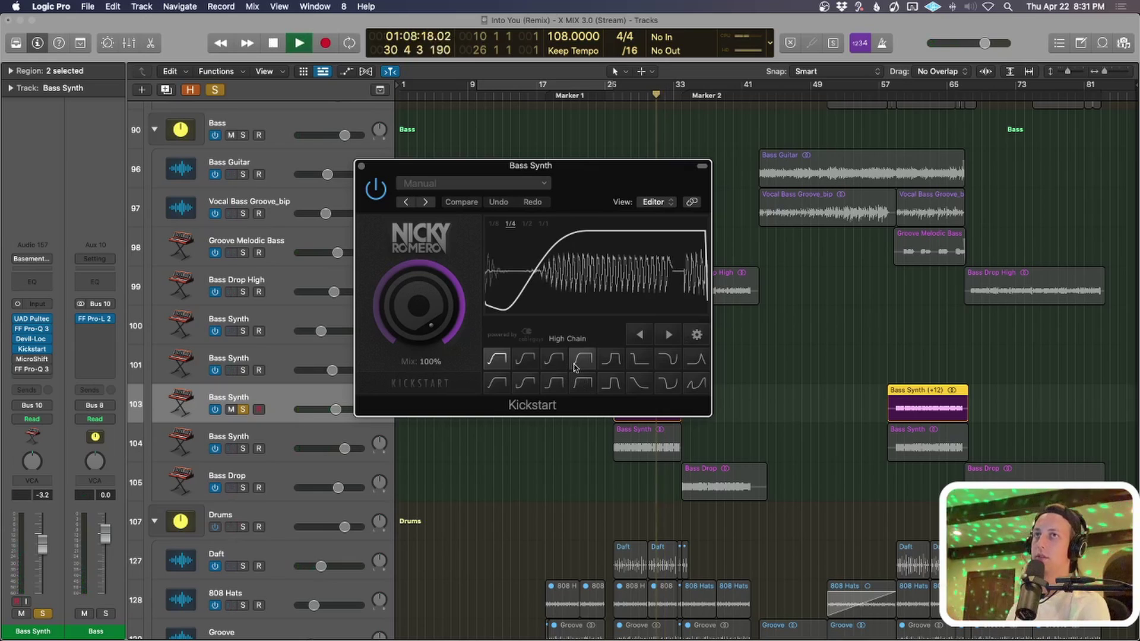
key("space")
Enable and open MicroShift on Bass Synth (+12), play from bar 31 to about bar 32, then close the MicroShift and Kickstart windows.
left_click(31, 358)
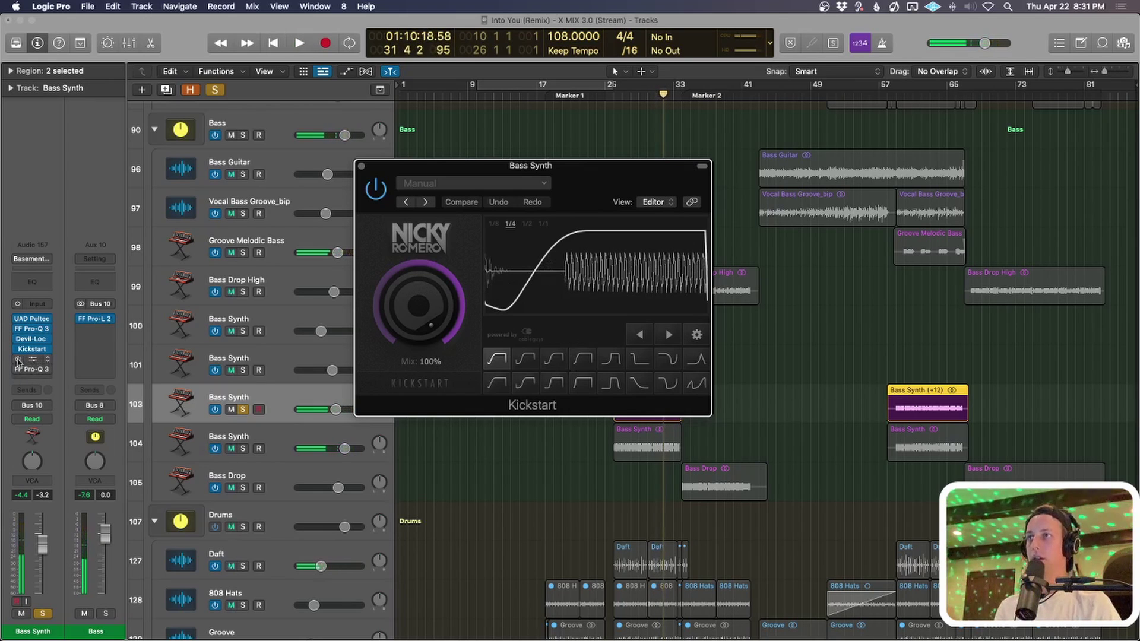
key("comma")
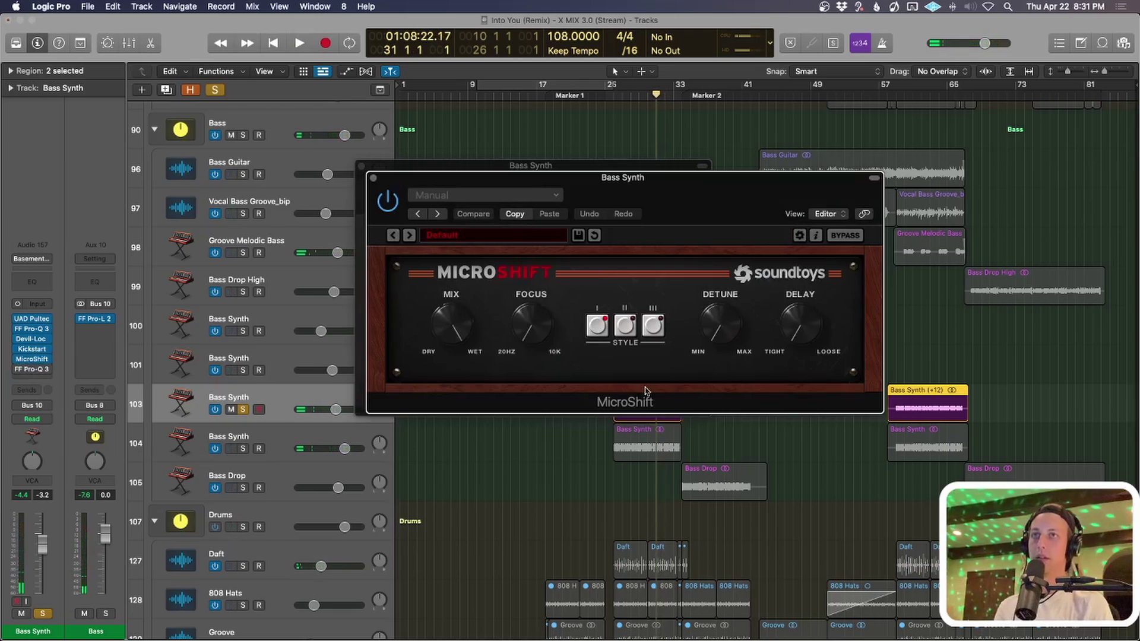
key("space")
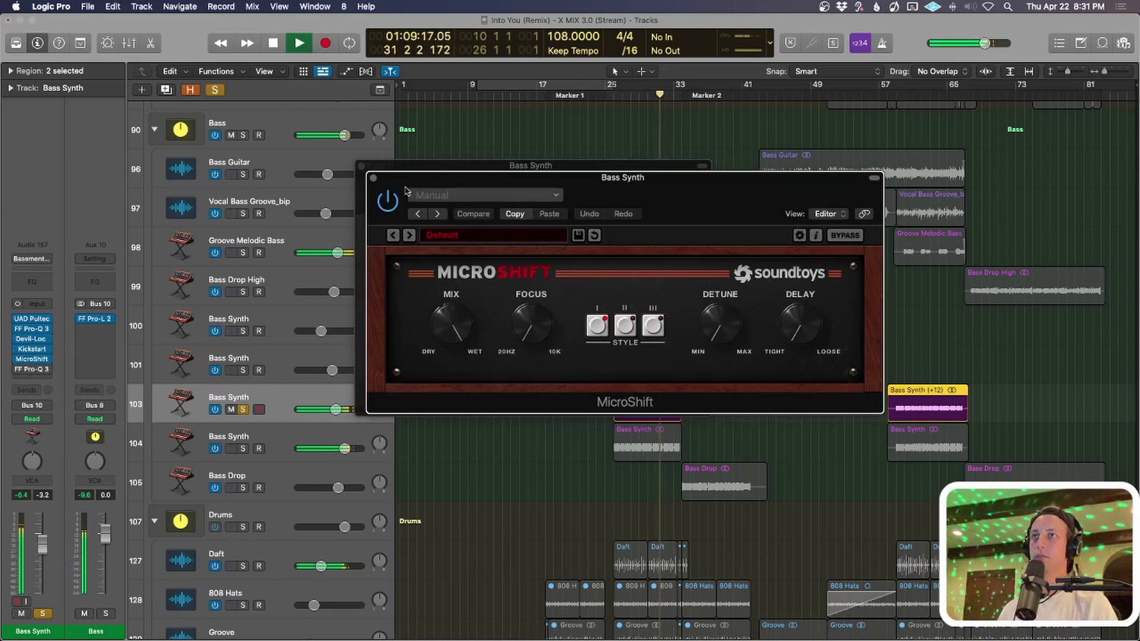
left_click(373, 178)
key("space")
left_click(363, 167)
Enable and open the last FF Pro-Q 3 on Bass Synth (+12), and play from bar 26 to view its low-end cut against the spectrum.
left_click(18, 369)
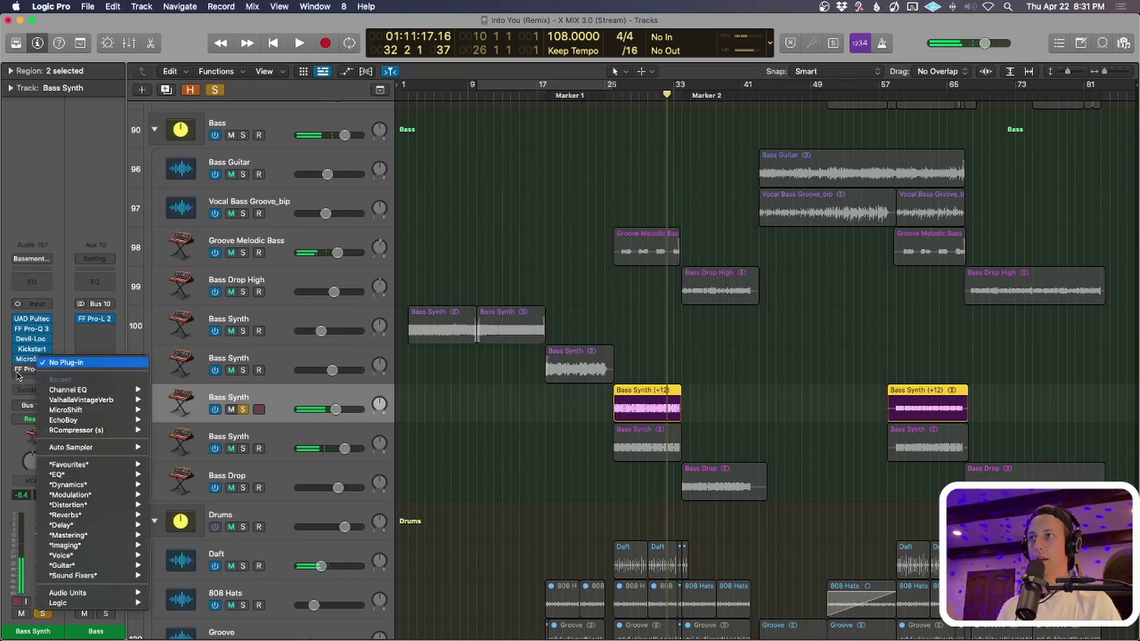
left_click(18, 369)
left_click_drag(557, 178, 560, 537)
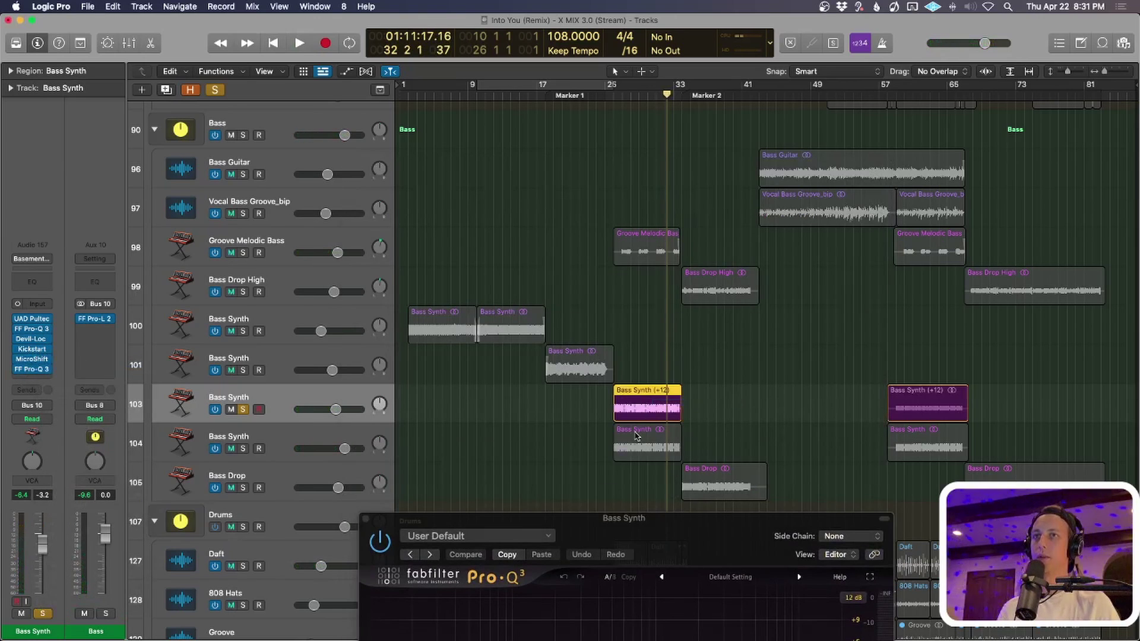
left_click(646, 455)
key("shift+space")
left_click_drag(651, 535, 623, 214)
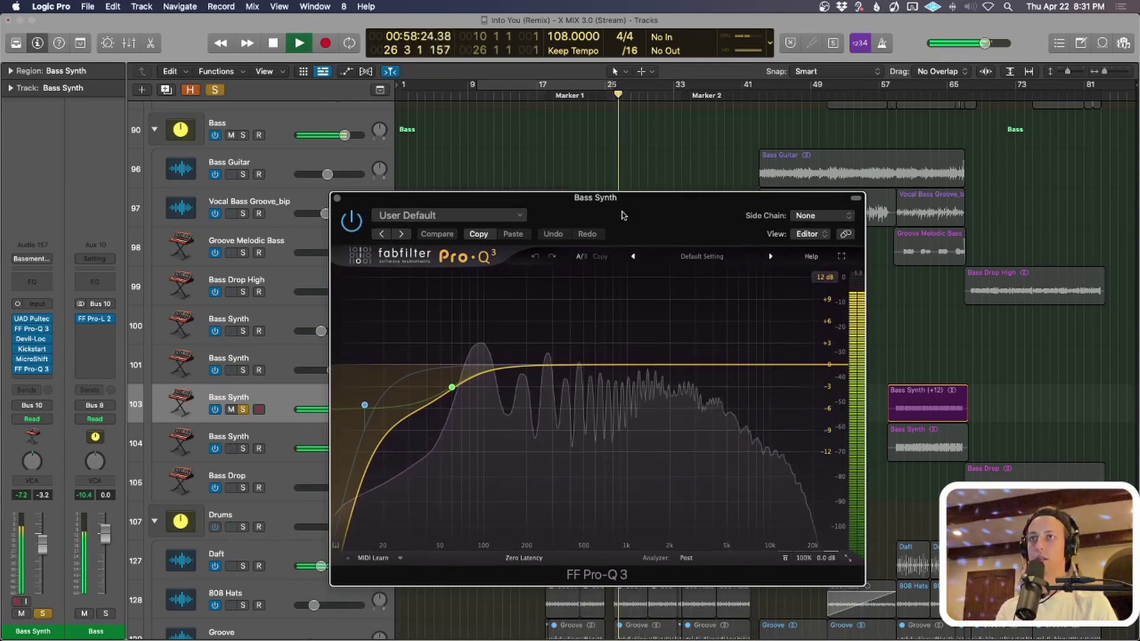
Bypass and re-enable the whole Bass Synth (+12) plug-in chain during playback to compare, then stop and close the FF Pro-Q 3.
left_click(16, 330)
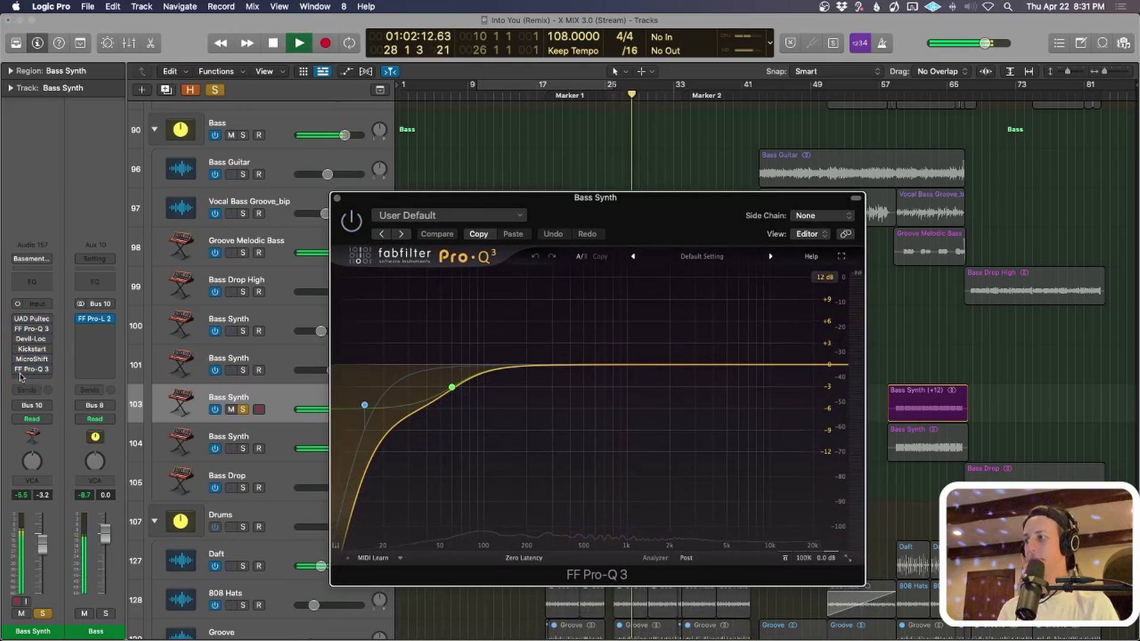
left_click(19, 374)
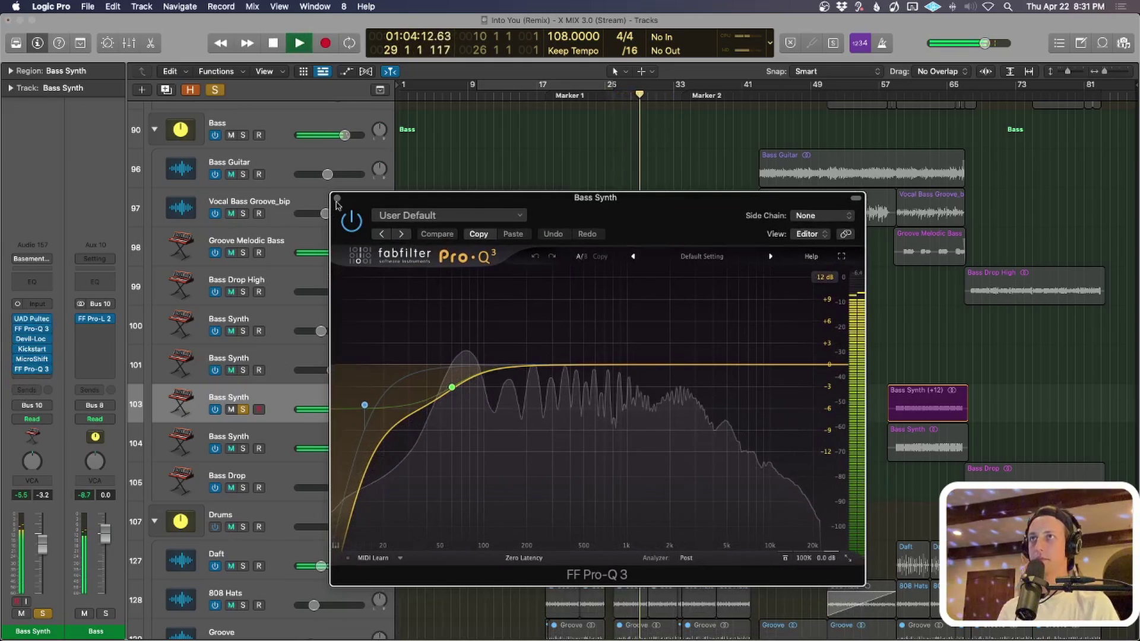
key("space")
left_click(337, 199)
Move the solo to the Bass Synth track directly below, play its first region from bar 26, and stop at about bar 28.
left_click(297, 433)
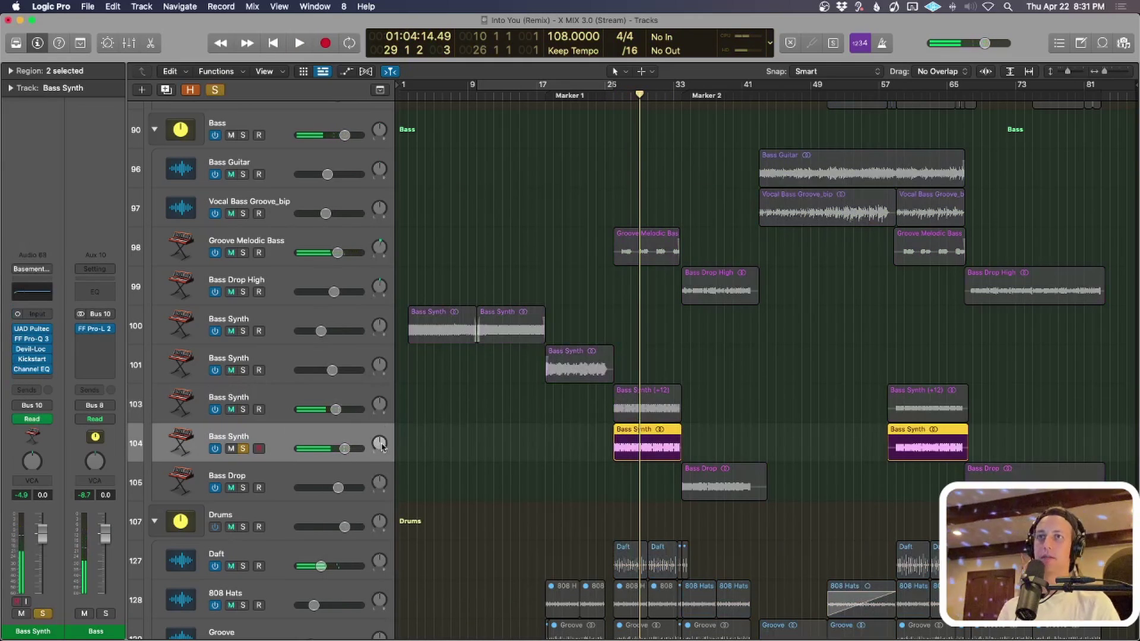
left_click(713, 452)
left_click(650, 444)
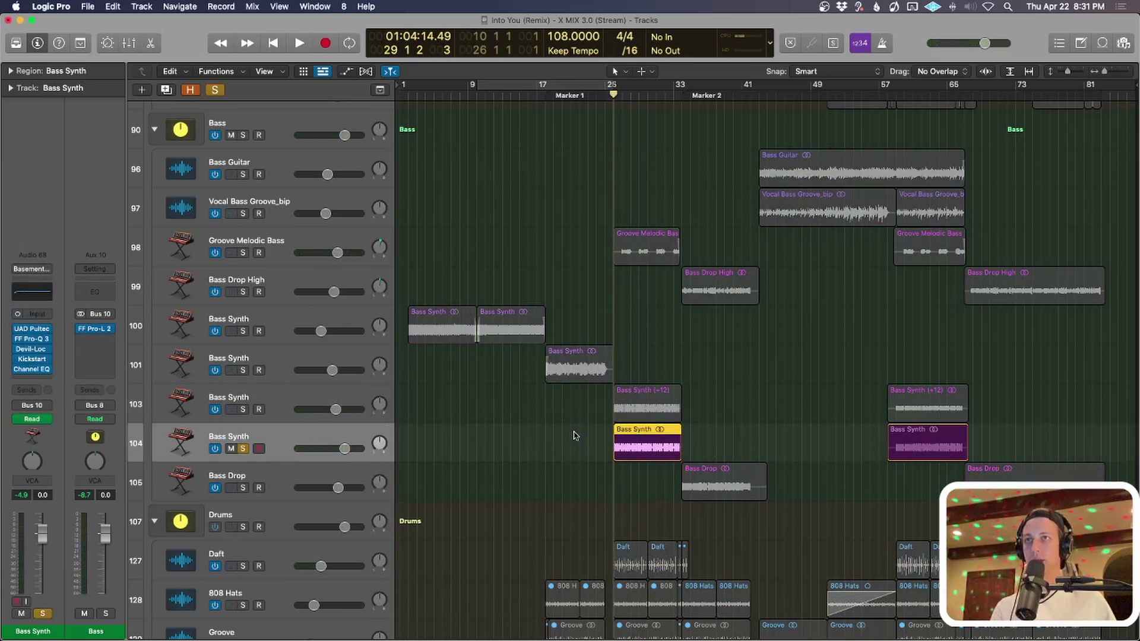
key("shift+Return")
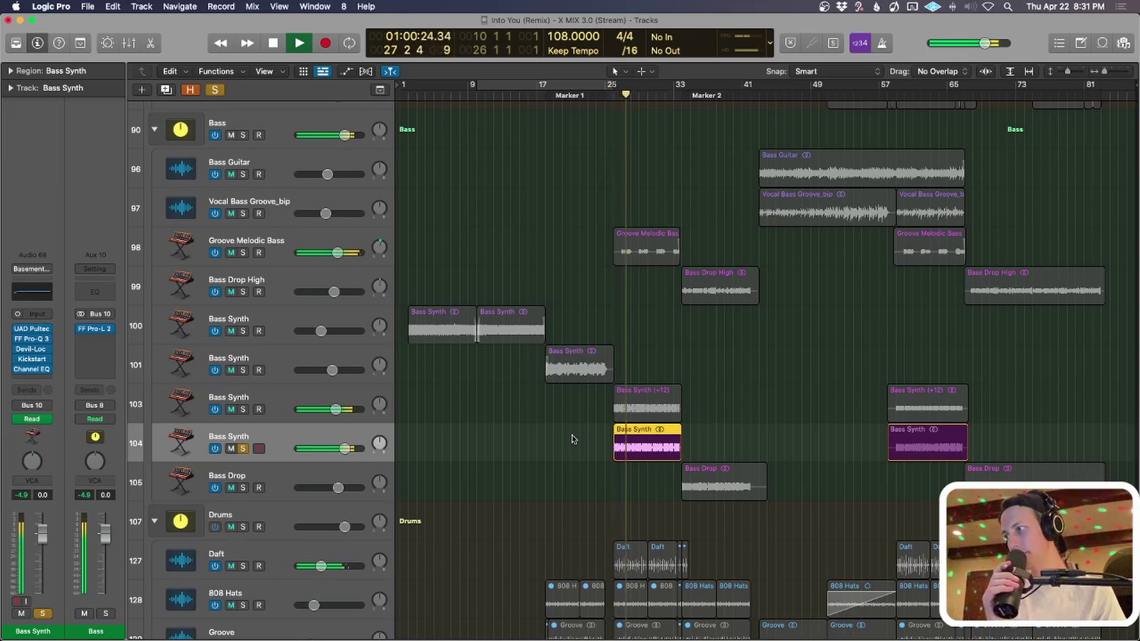
mouse_move(16, 330)
key("space")
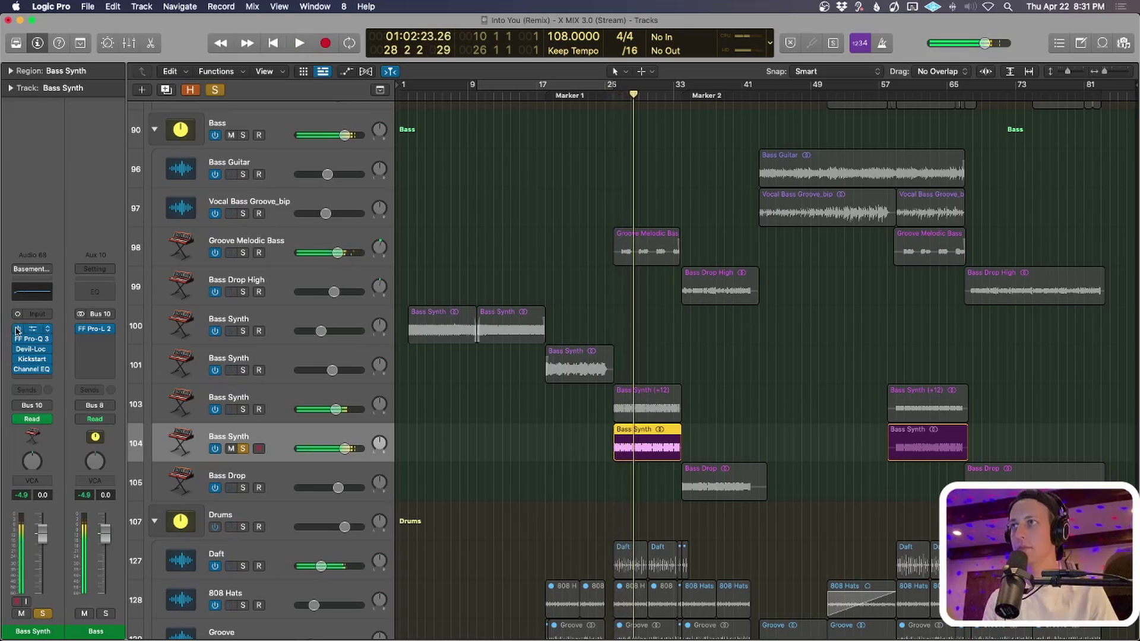
Bypass Bass Synth's plug-ins, play from bar 26 while enabling only UAD Pultec, and inspect the Pultec-Pro Legacy settings before closing its window.
left_click(16, 335)
key("Escape")
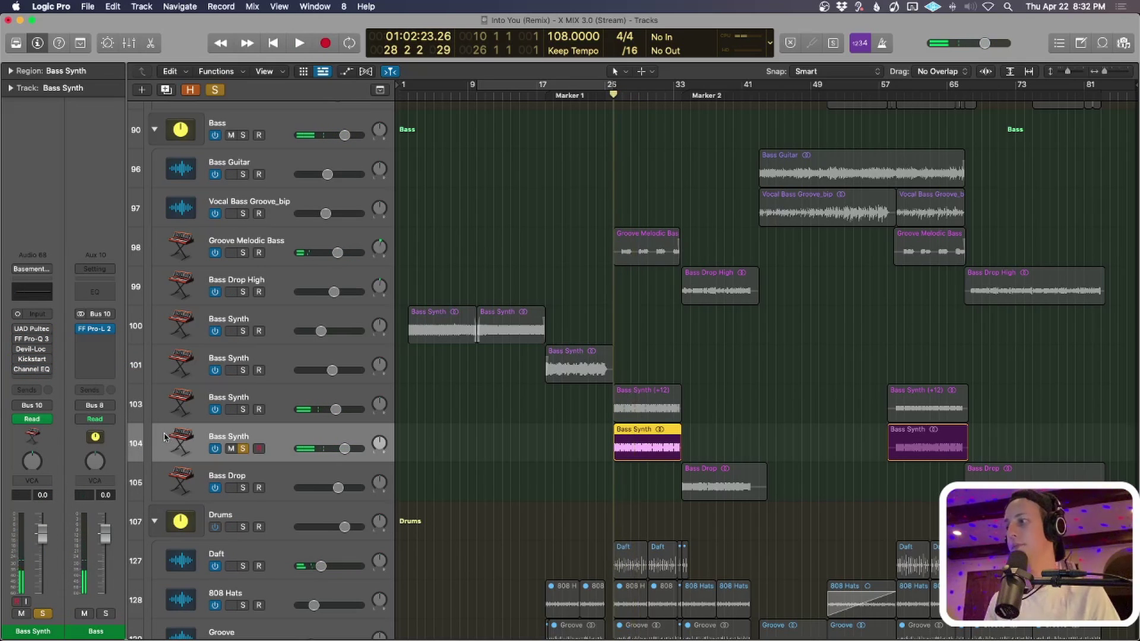
key("space")
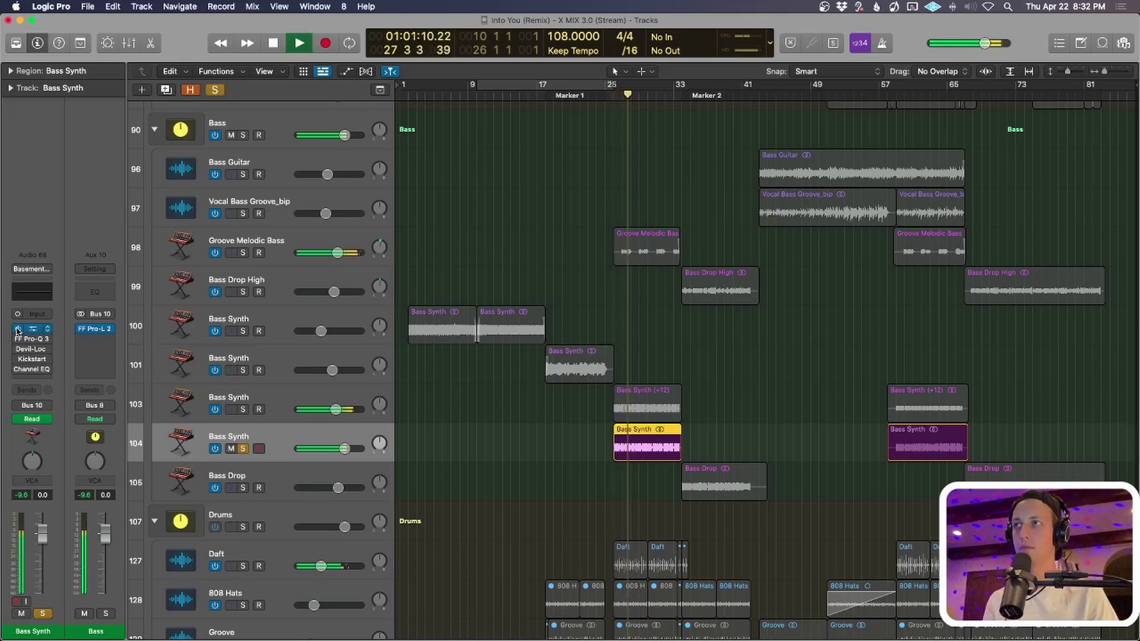
left_click(27, 328)
key("space")
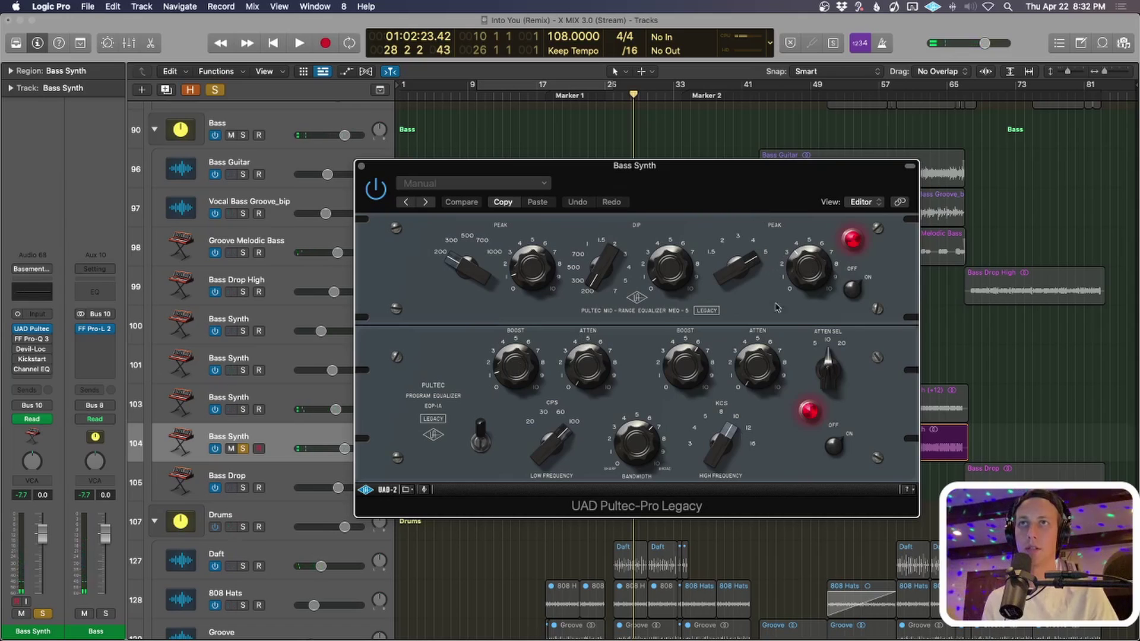
left_click(362, 166)
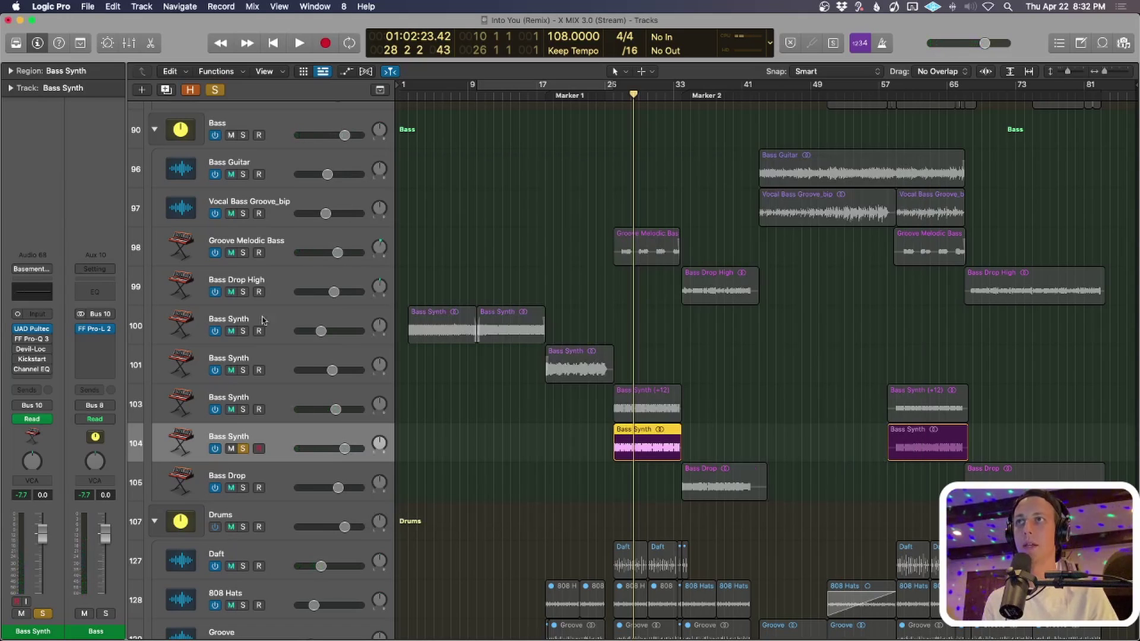
left_click(36, 330)
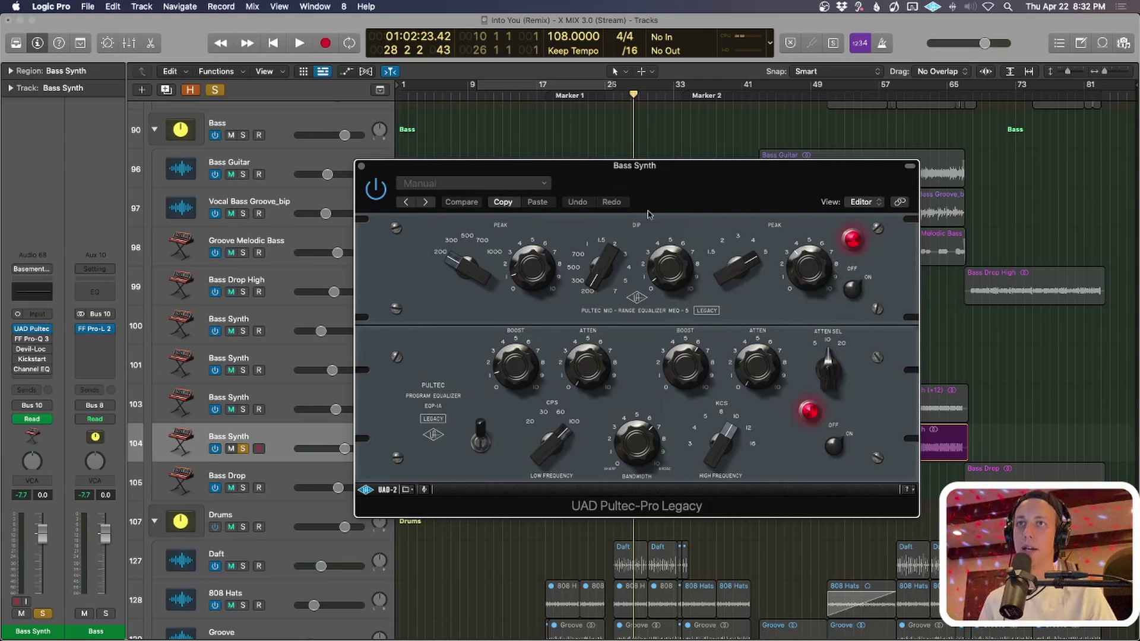
left_click(361, 166)
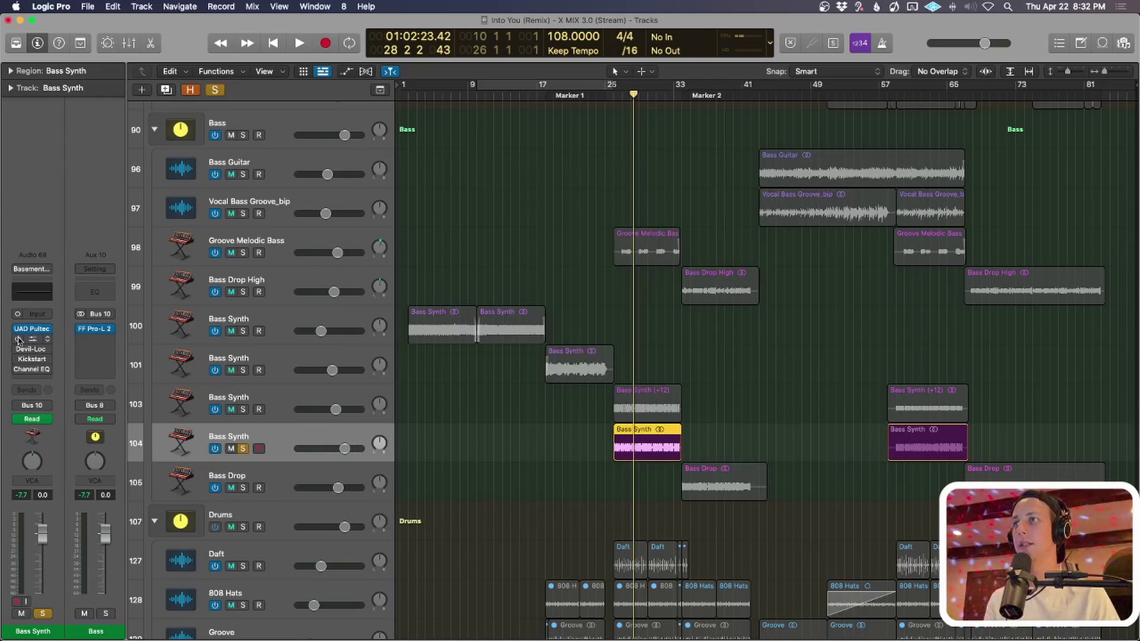
Re-enable FF Pro-Q 3 on Bass Synth and view its EQ curve, then re-enable Devil-Loc, Kickstart and Channel EQ.
left_click(28, 338)
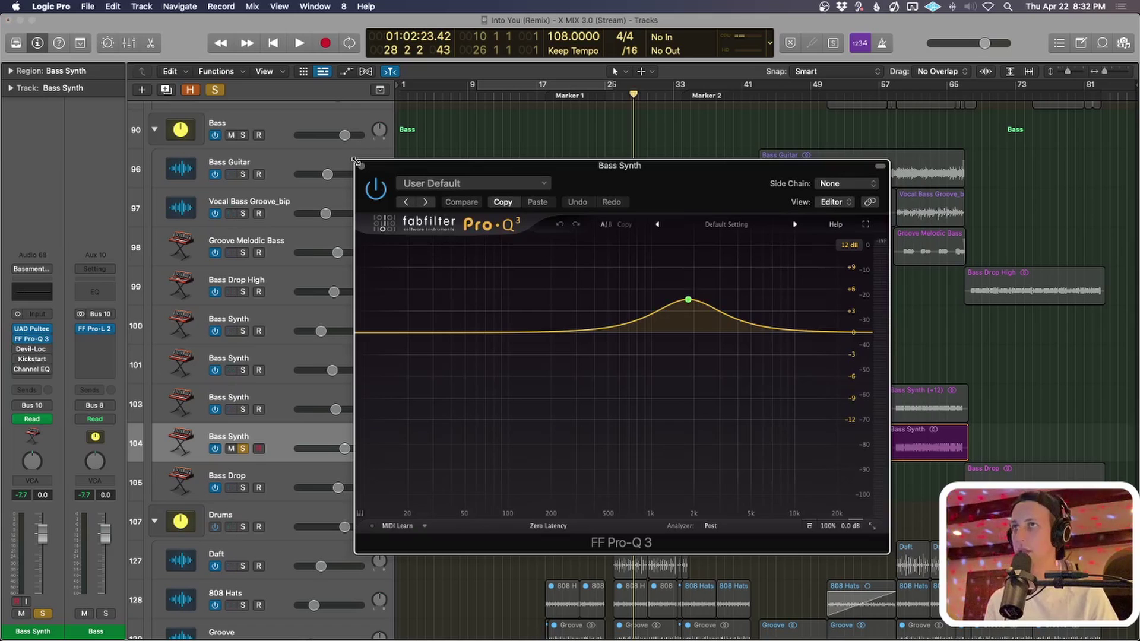
left_click(361, 166)
mouse_move(20, 361)
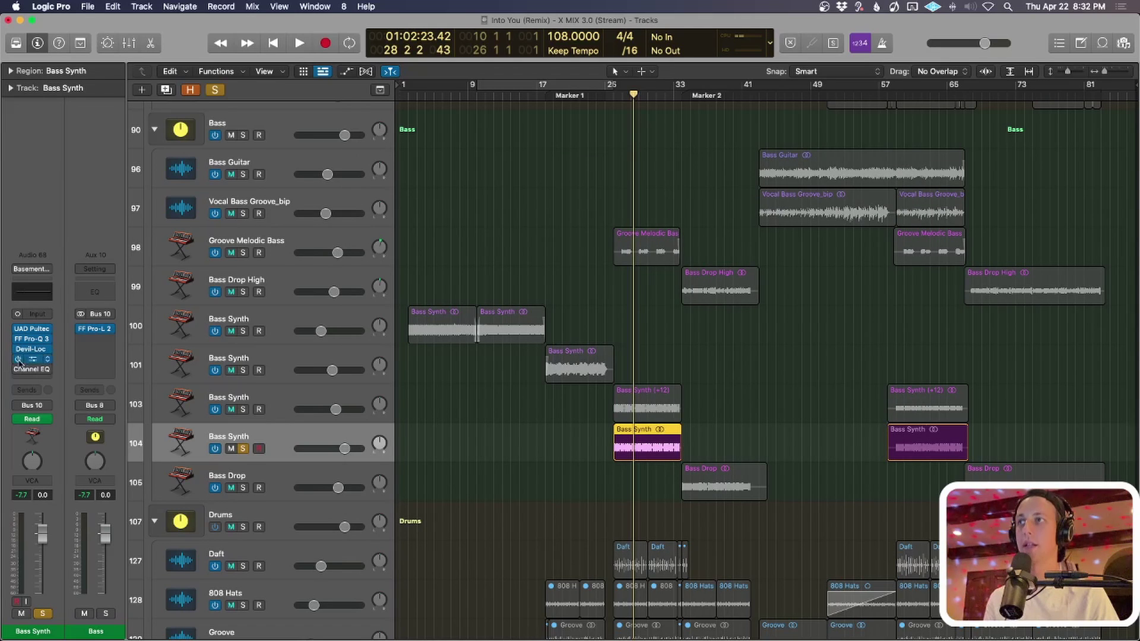
Select the Bass Synth (+12) region at bar 26 and expand the region settings to check its transposition.
left_click_drag(717, 418, 658, 438)
key("z")
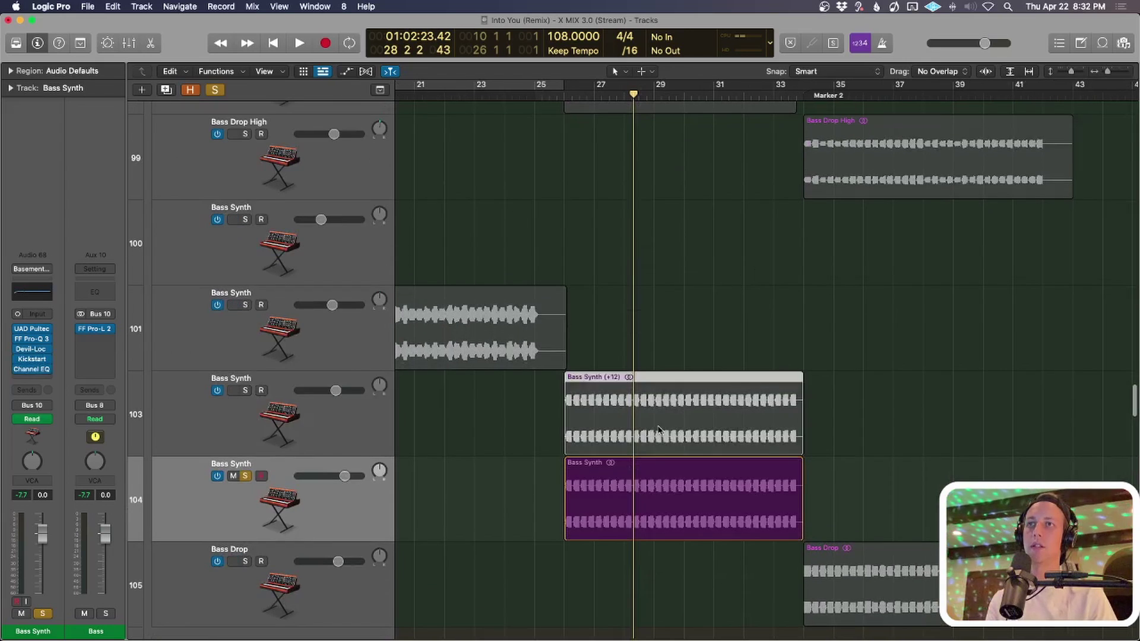
left_click(9, 70)
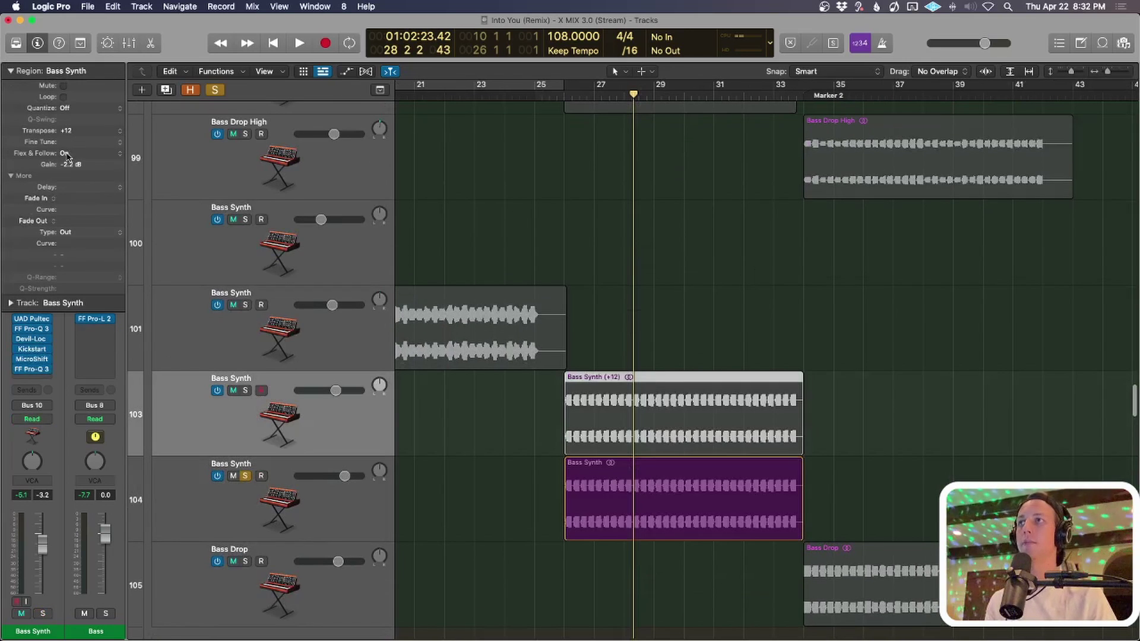
key("z")
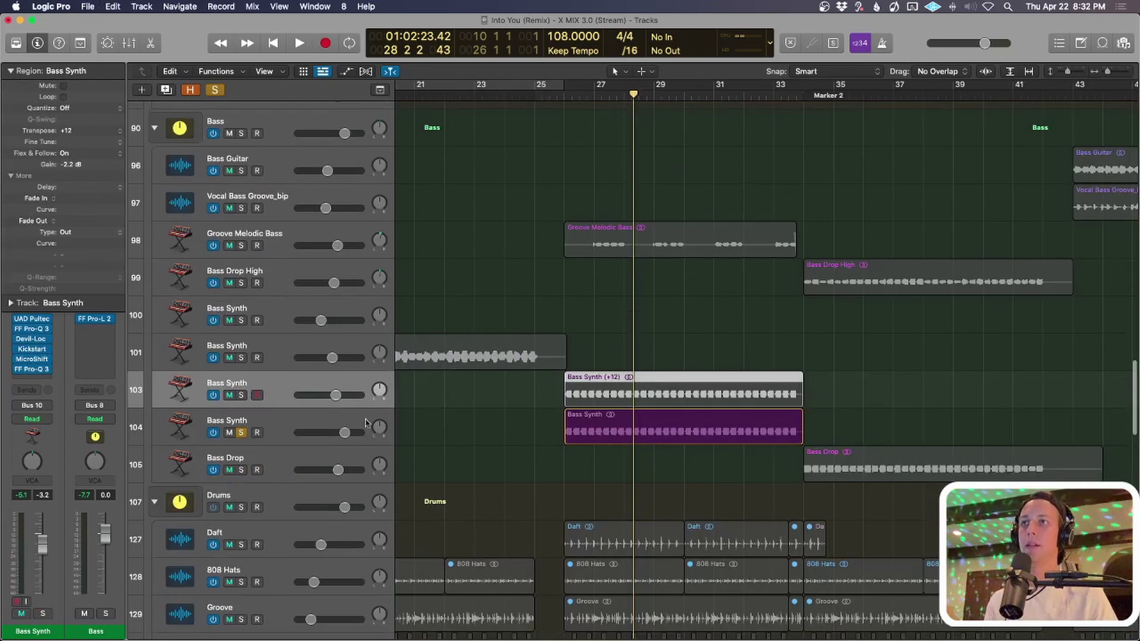
Play the lower Bass Synth region from bar 26, add the Bass Synth (+12) track to the solo, and stop at about bar 28.
left_click(582, 421)
key("space")
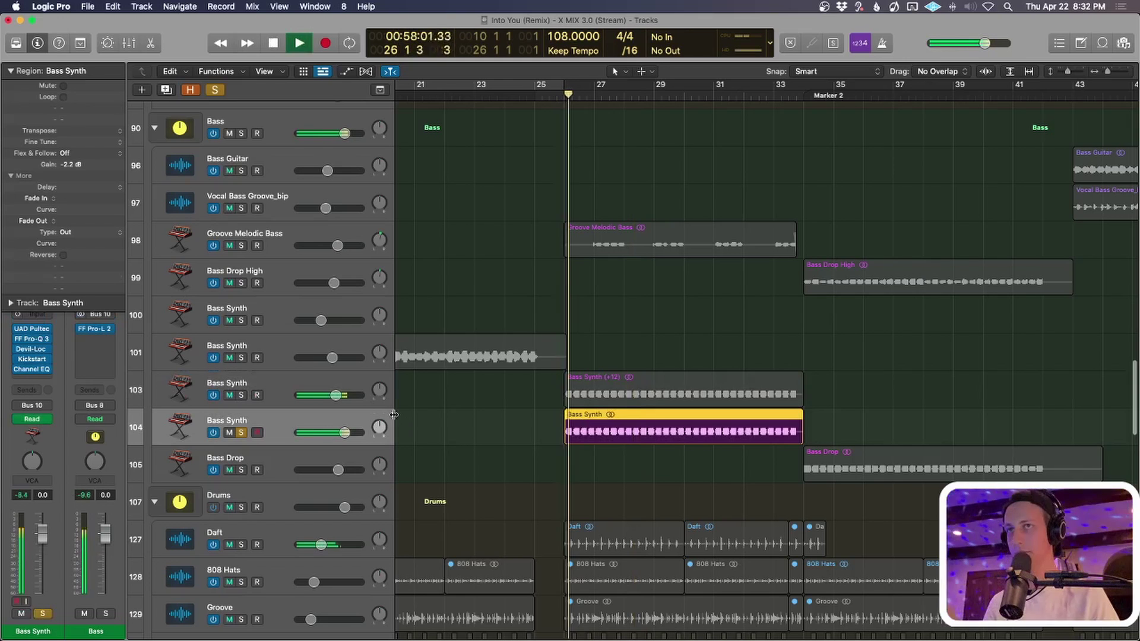
left_click(242, 401)
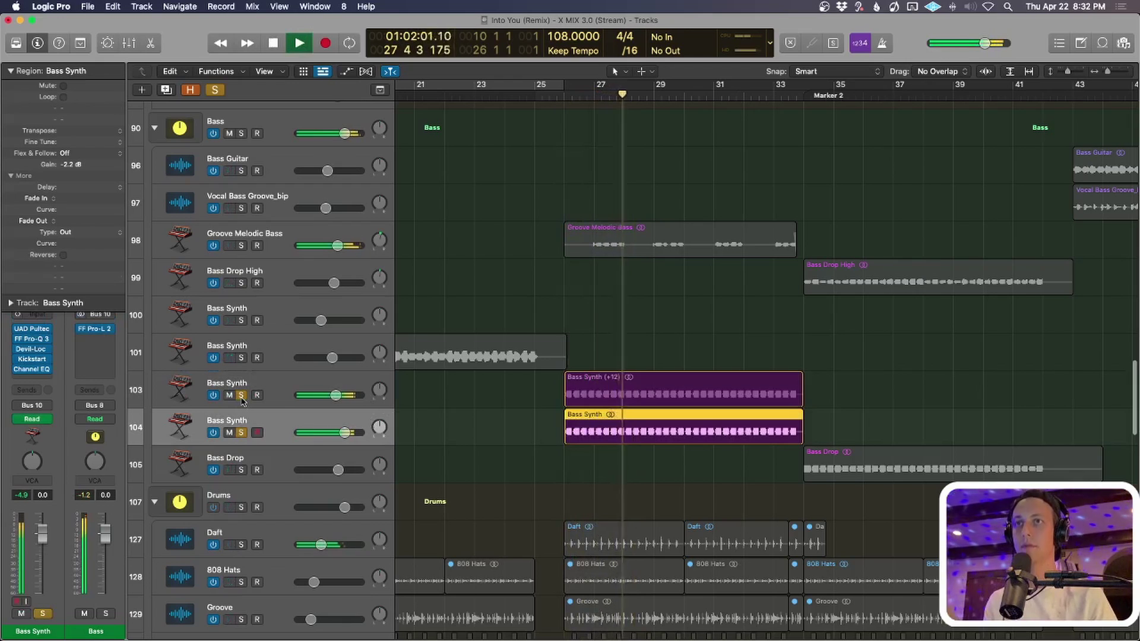
scroll(280, 404, "up", 1)
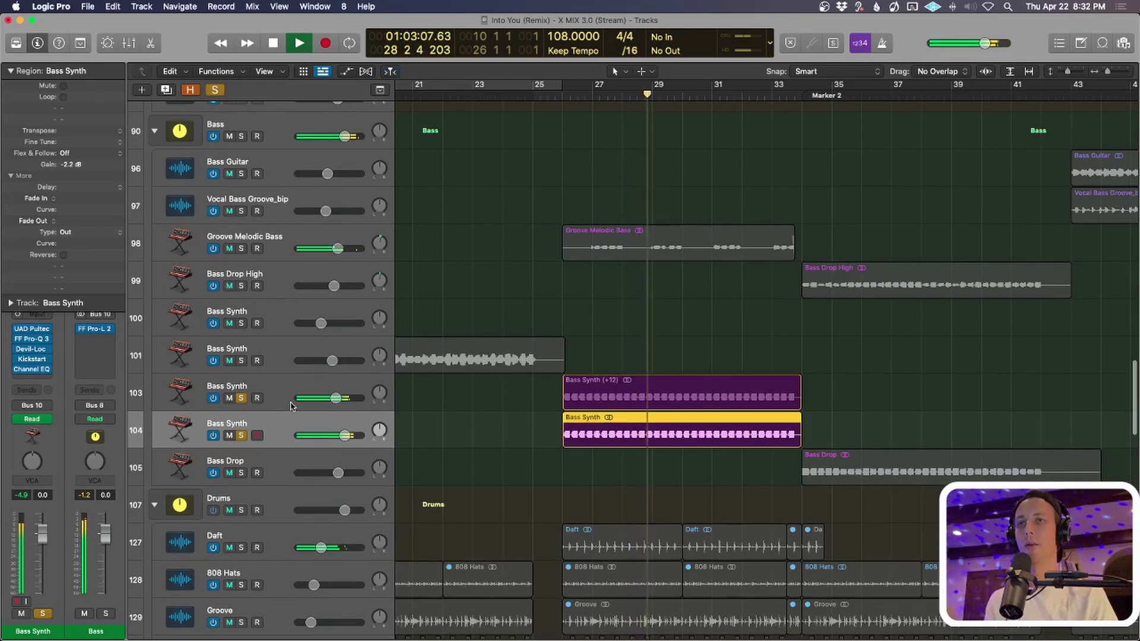
key("space")
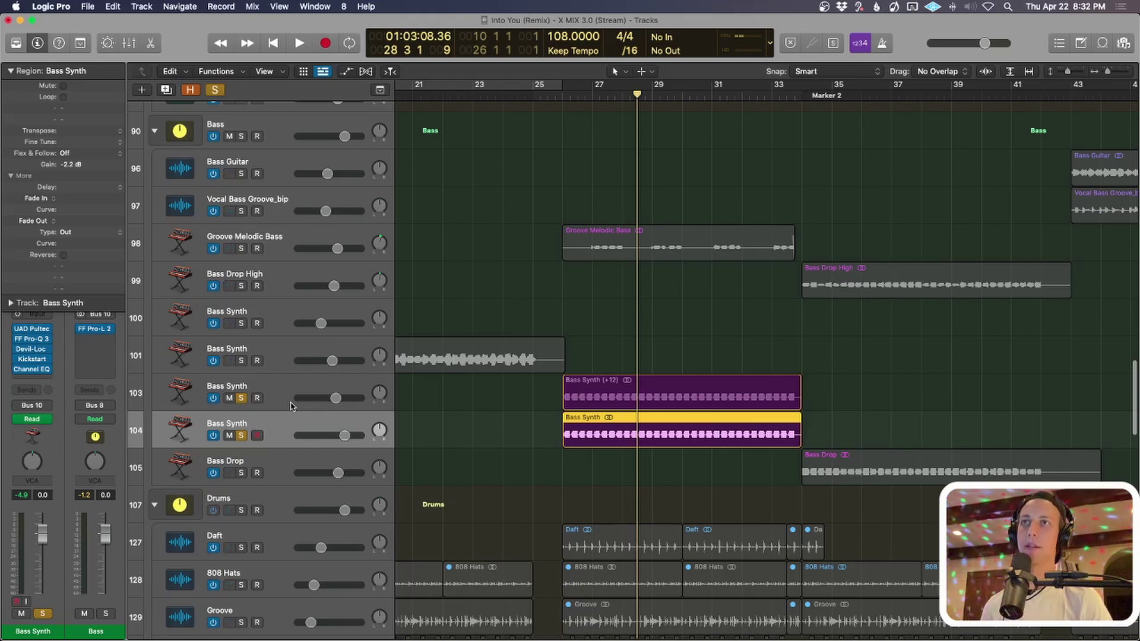
Add Groove Melodic Bass to the soloed bass synths, play from just before bar 26 to about bar 29, then turn solo off.
left_click(710, 250)
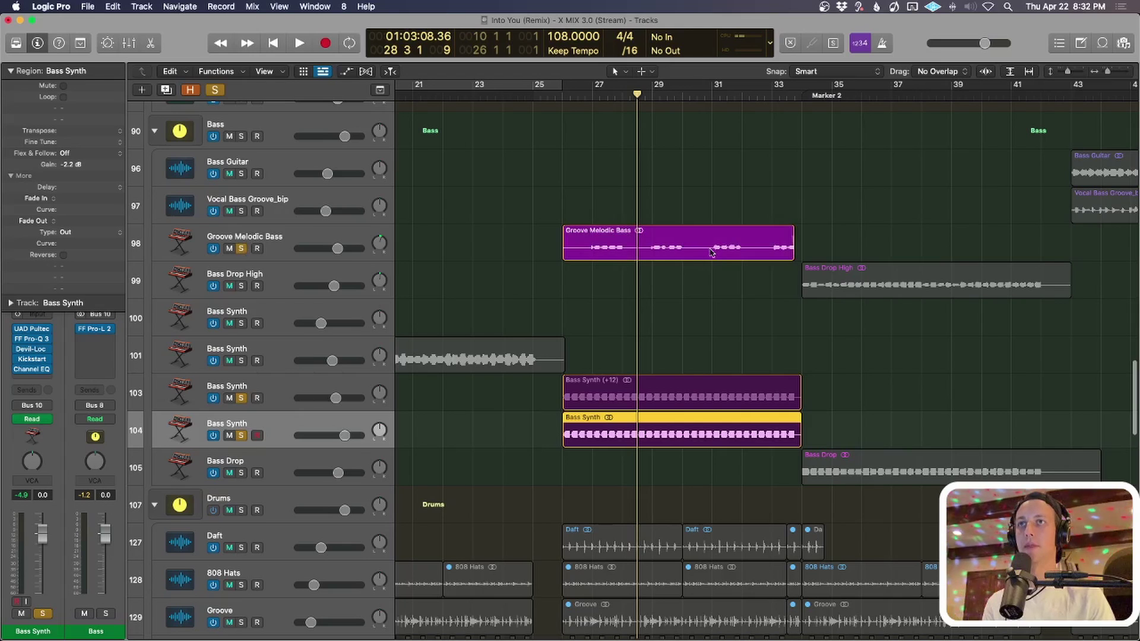
key("space")
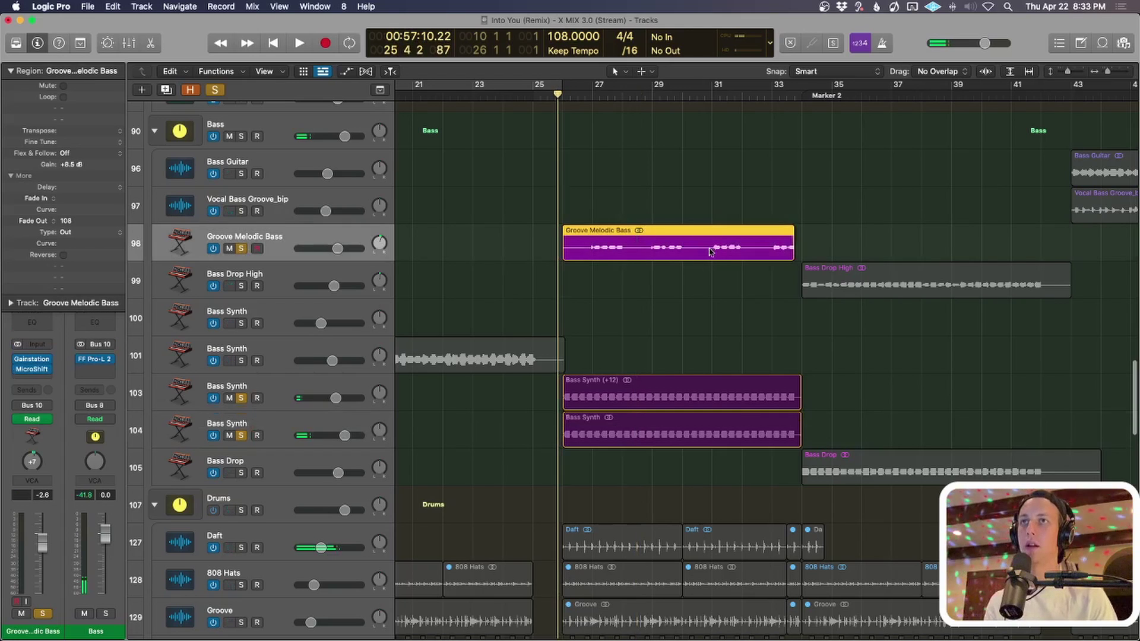
key("space")
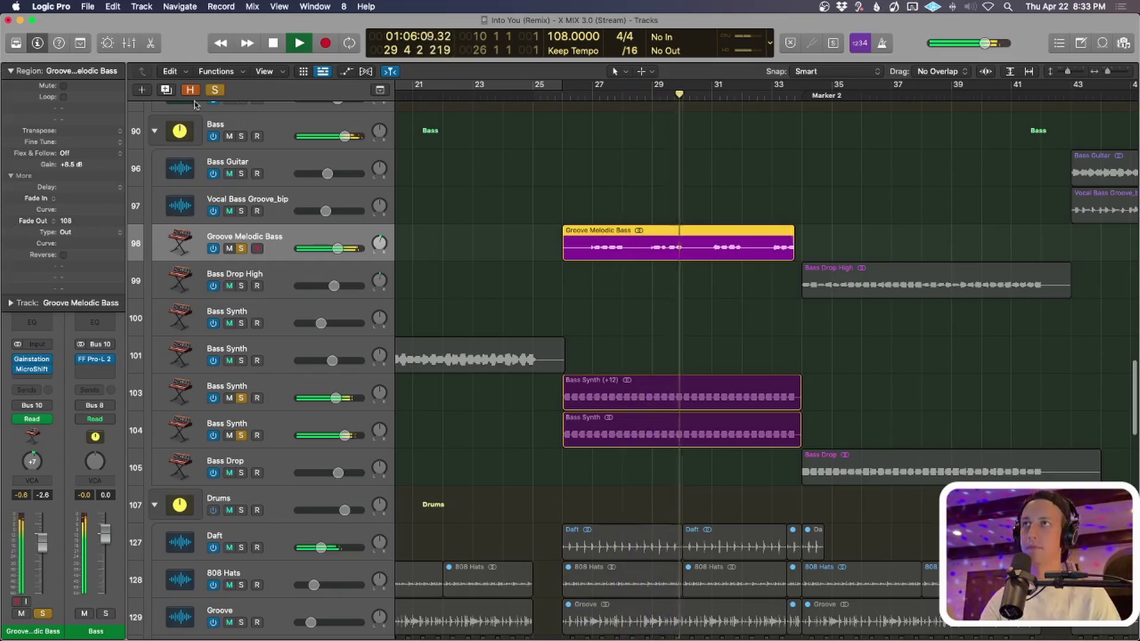
key("space")
key("s")
key("z")
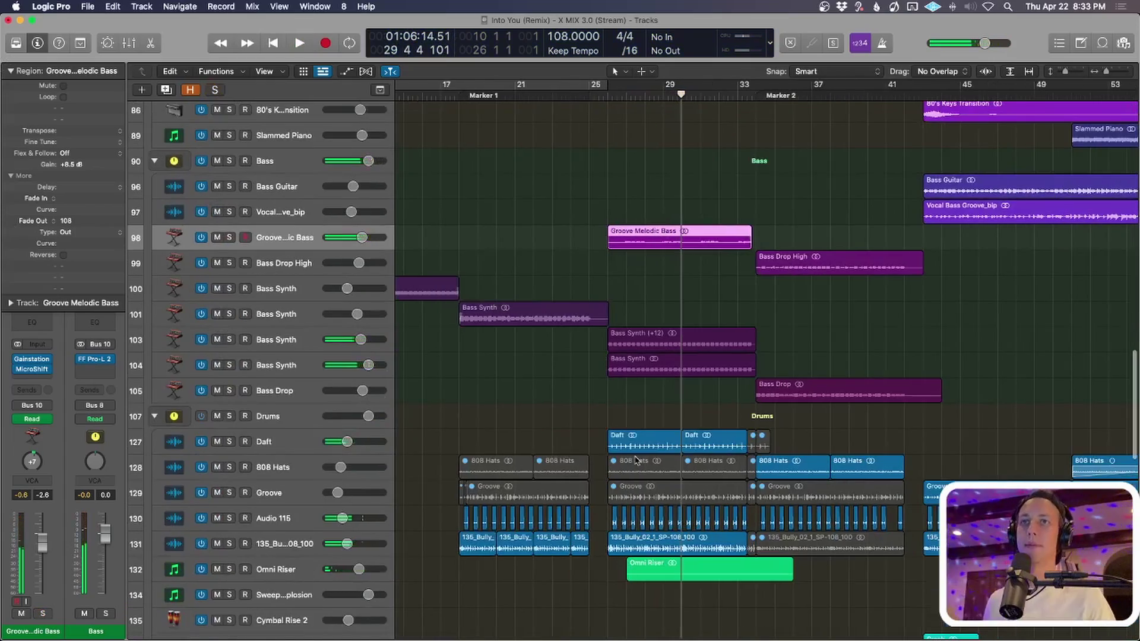
Find the guitar tracks, solo the Guitar Melodic region, and place the playhead at bar 17.
scroll(636, 460, "down", 2)
scroll(635, 463, "up", 15)
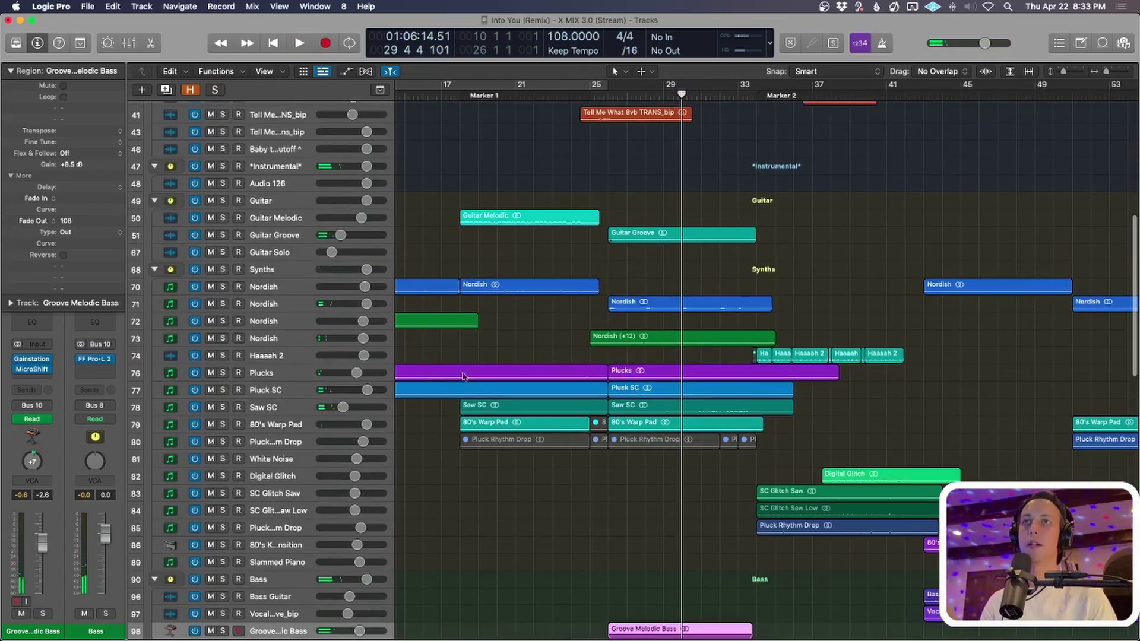
key("super+Down")
left_click(280, 348)
key("super+Down")
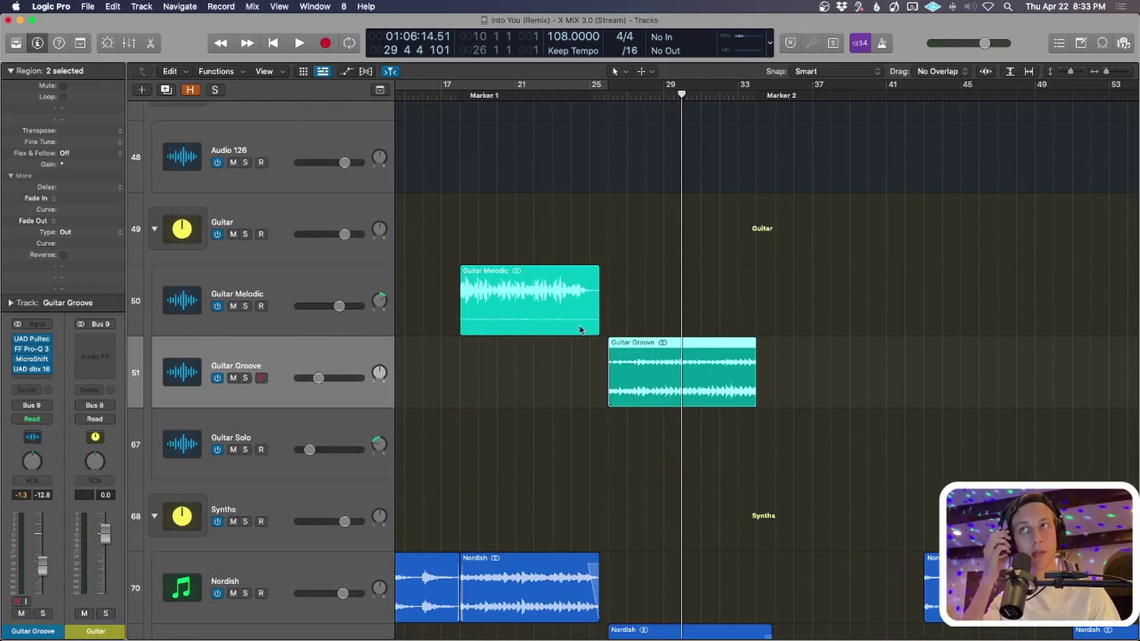
left_click(570, 310)
key("super+Up")
key("super+Left")
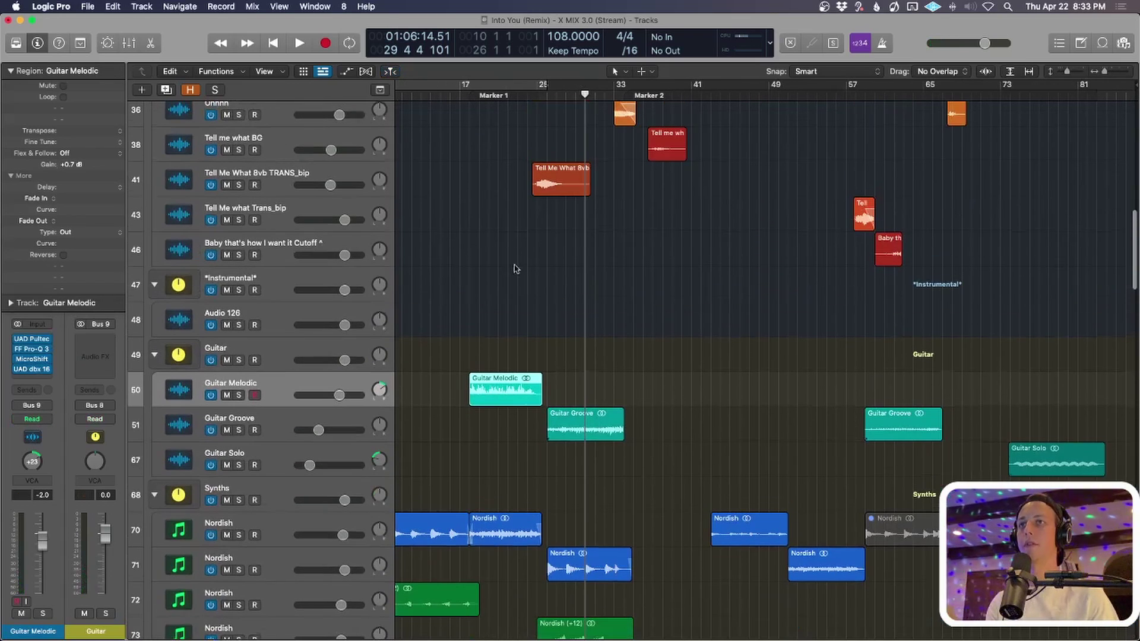
left_click(461, 89)
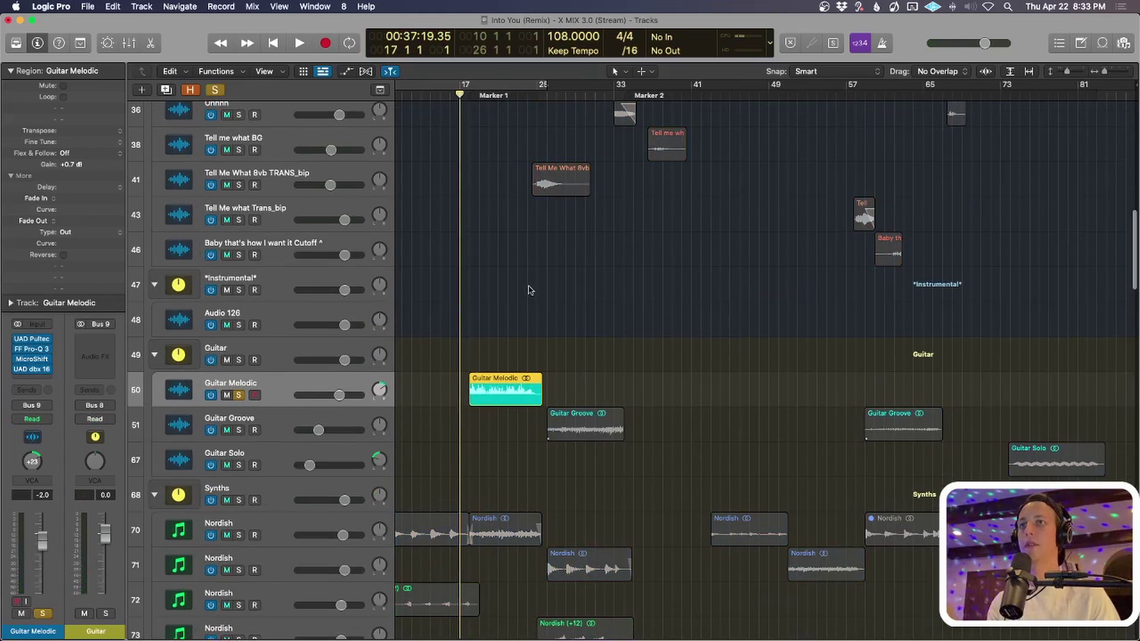
Play the full mix from about bar 17, then solo Guitar Melodic and add the Drums stack to the solo during playback.
key("super+Up")
key("space")
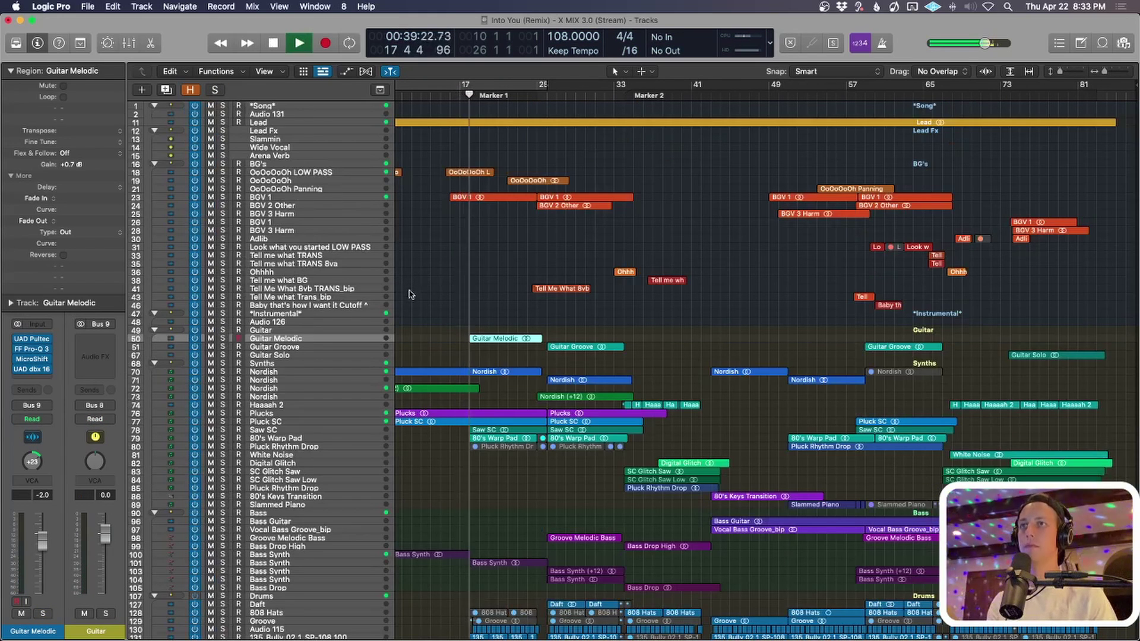
key("s")
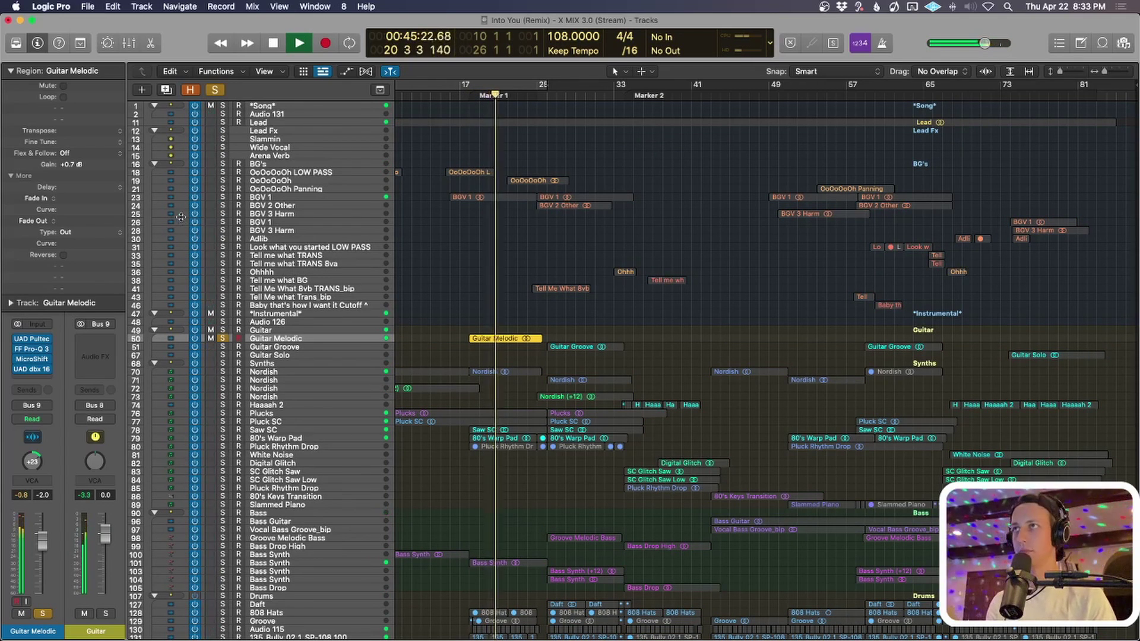
scroll(249, 386, "down", 10)
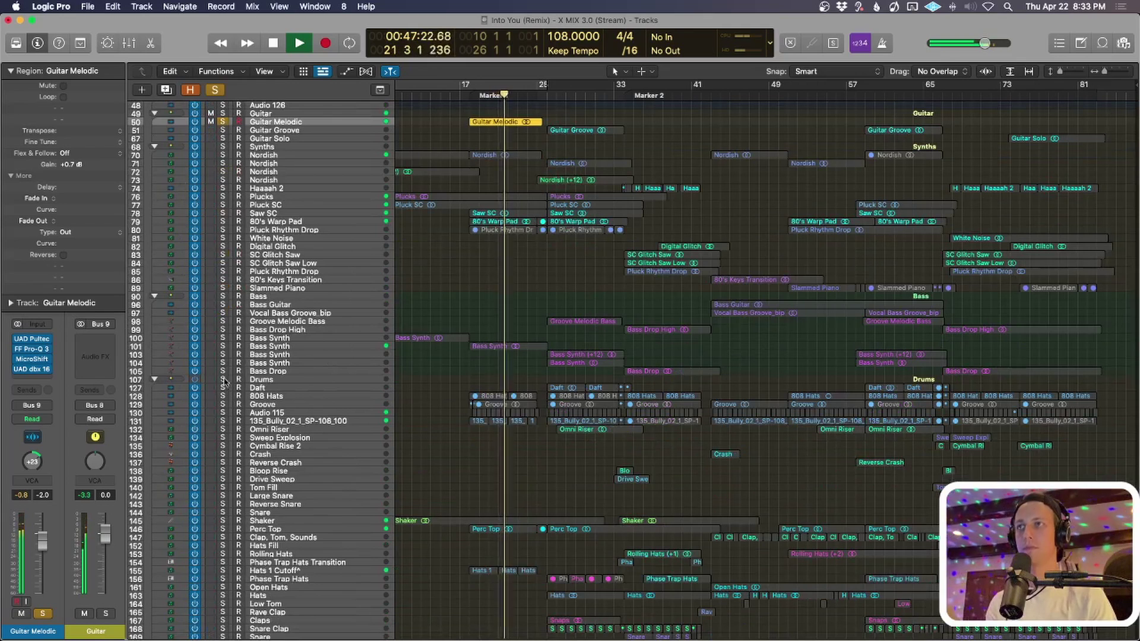
left_click(223, 379)
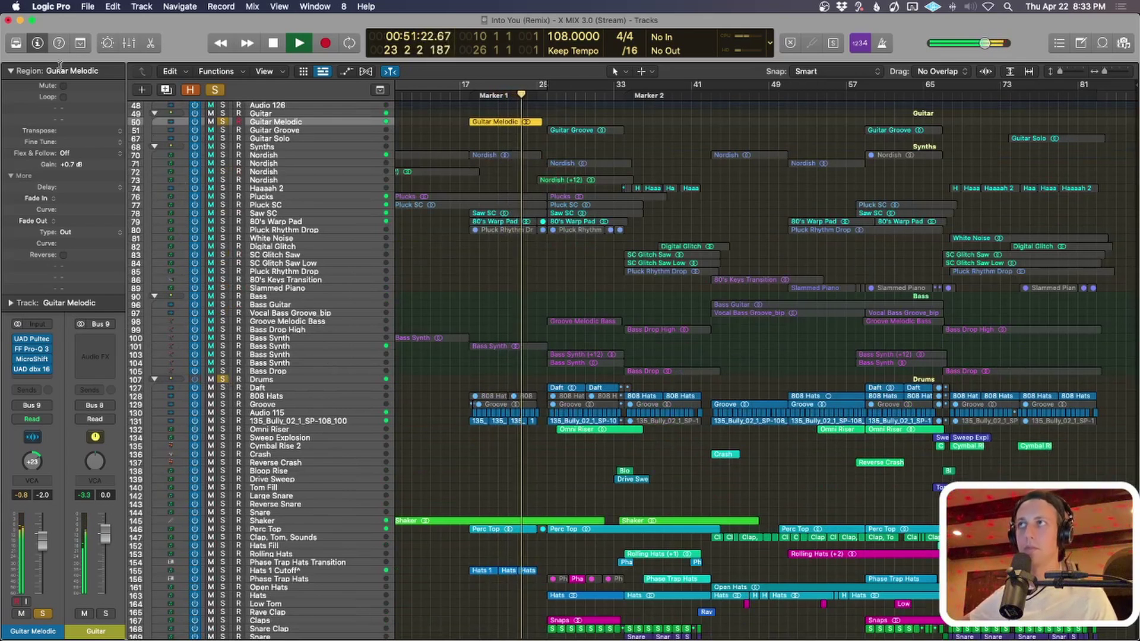
Collapse the region settings and stop the soloed Guitar Melodic playback at about bar 24.
left_click(11, 71)
scroll(479, 152, "up", 10)
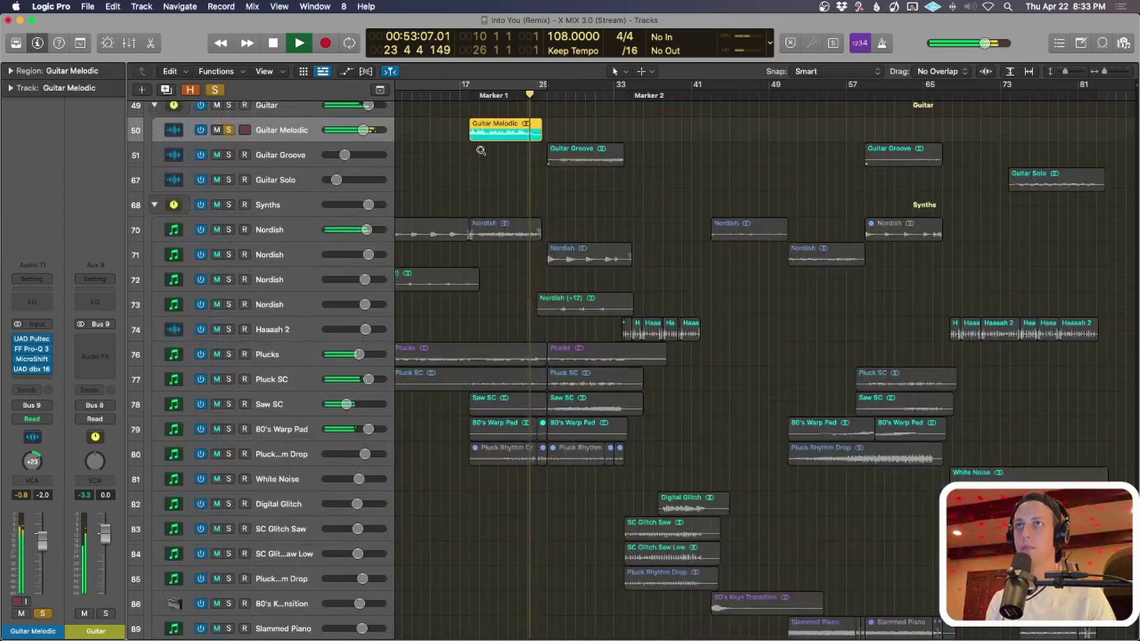
scroll(603, 467, "up", 5)
scroll(602, 467, "down", 5)
key("space")
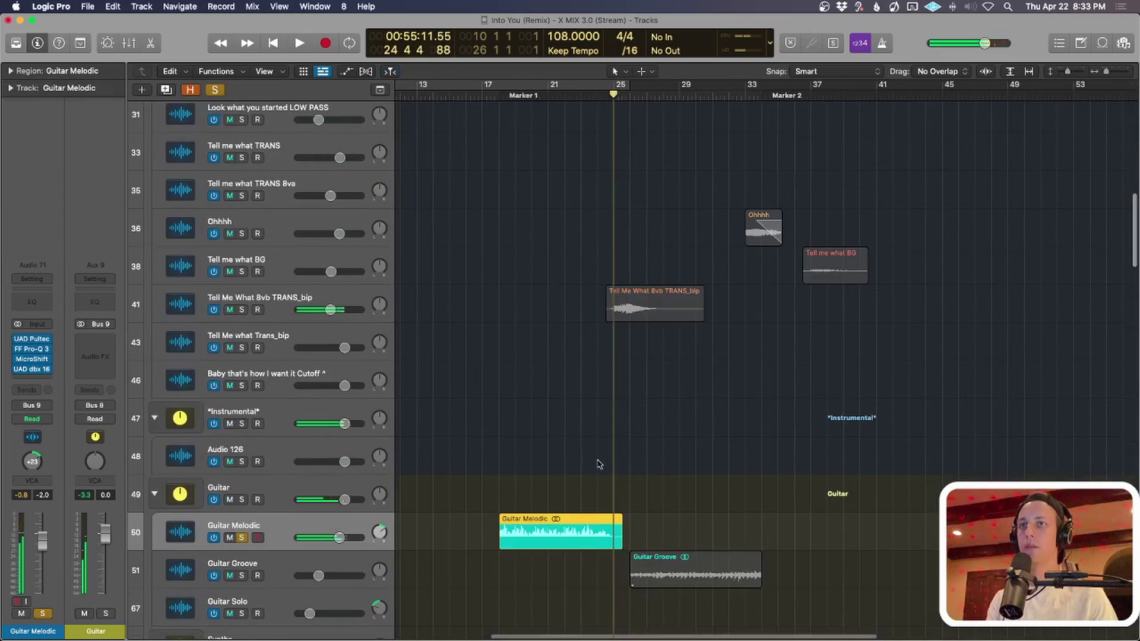
Select the Guitar Melodic region, turn solo off, and view the guitar and synth tracks around it.
left_click(507, 526)
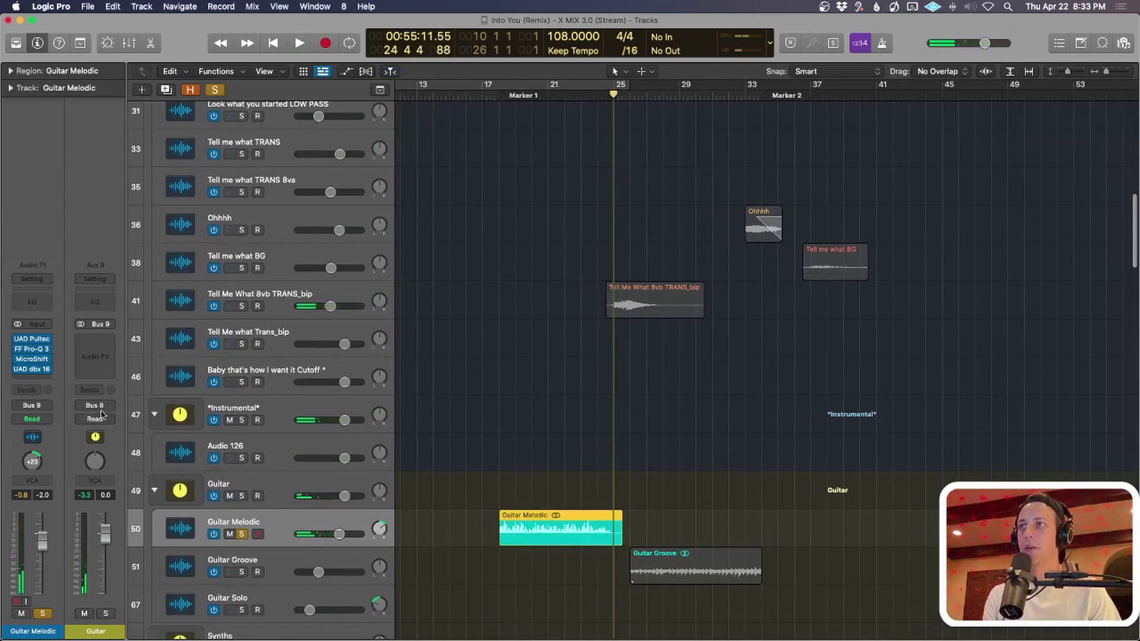
key("super+Up")
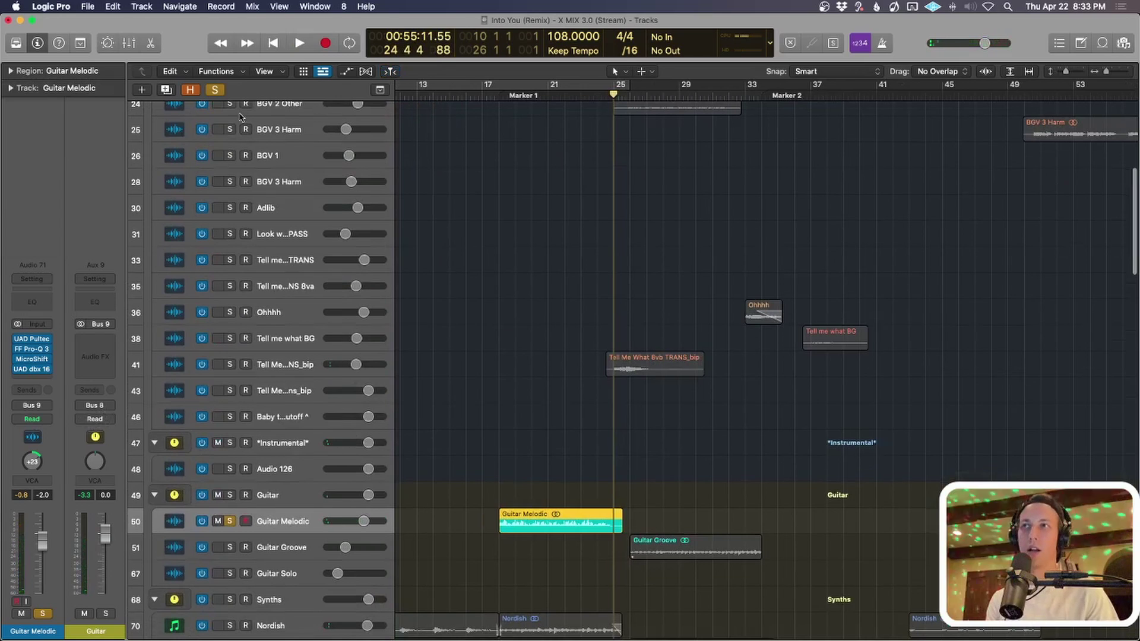
key("s")
scroll(475, 394, "down", 5)
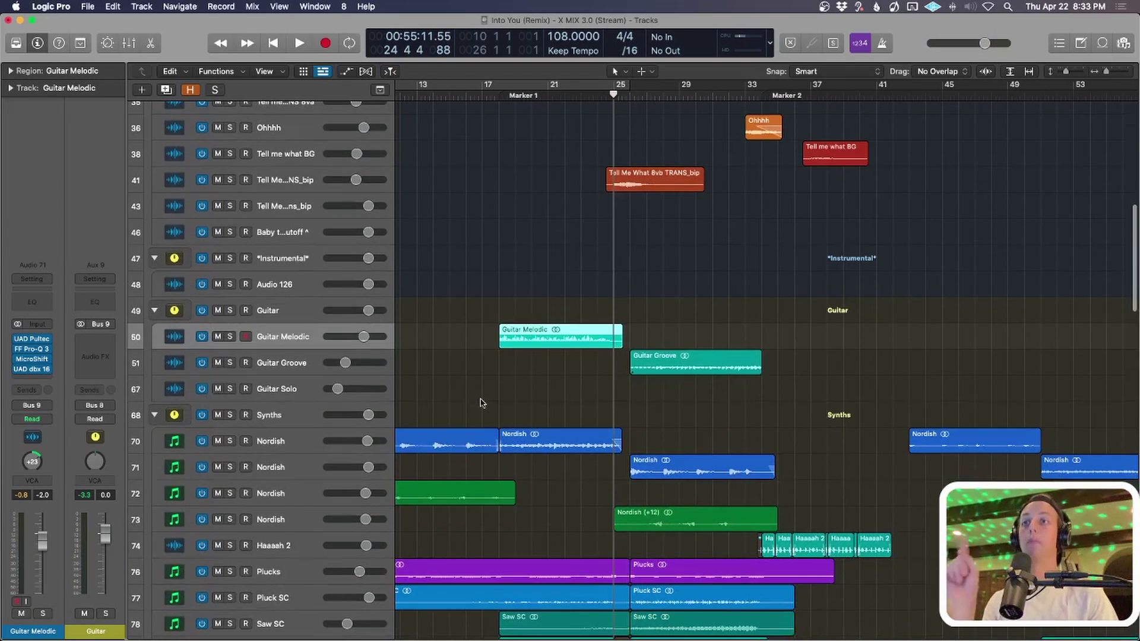
scroll(503, 386, "left", 1)
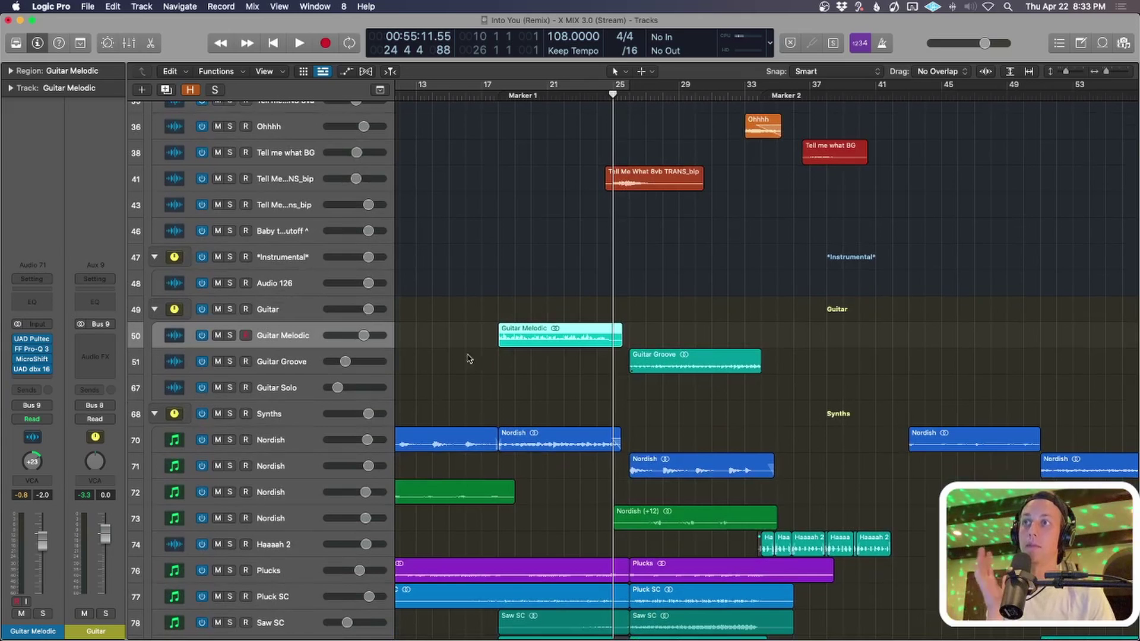
Solo the Guitar Melodic region and bypass all plug-ins on its channel.
left_click_drag(470, 319, 529, 382)
key("super+Down")
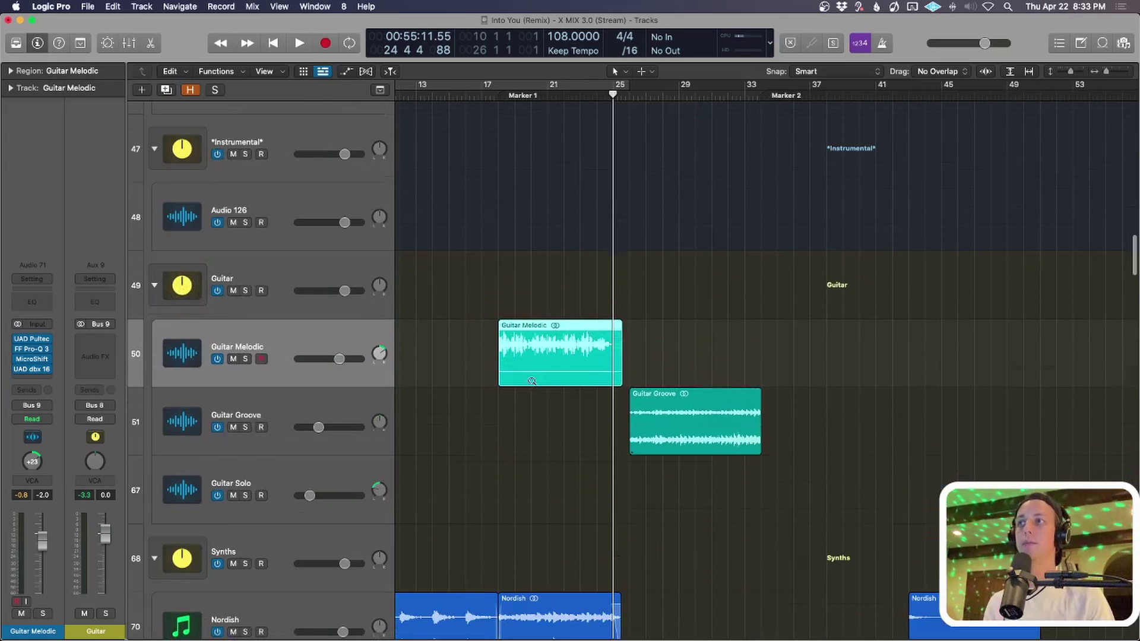
key("s")
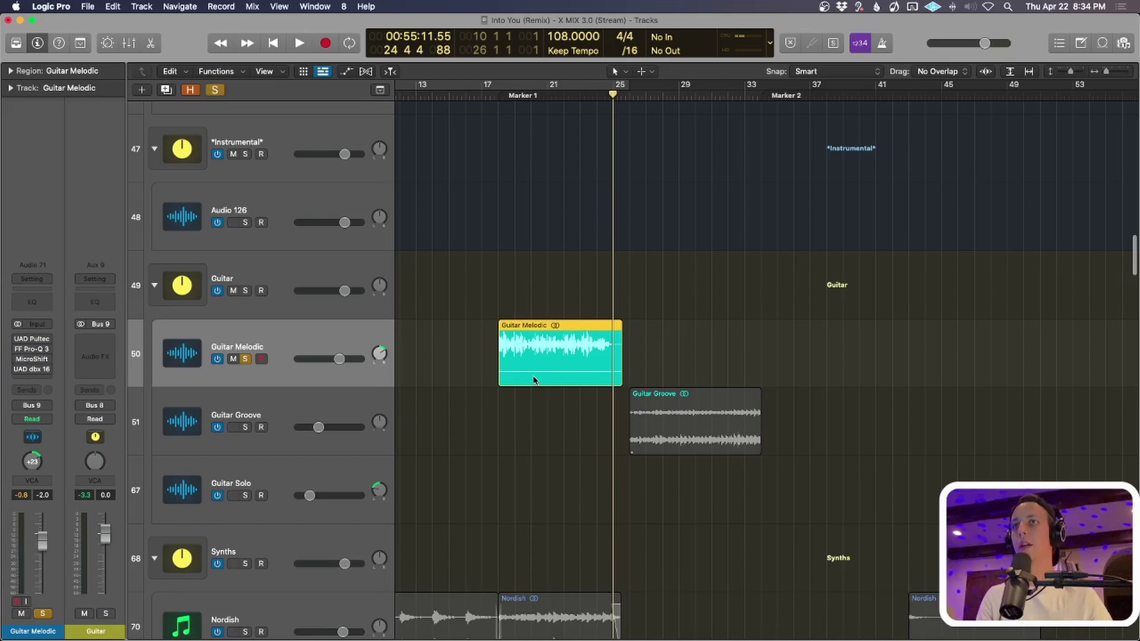
Play the soloed Guitar Melodic dry for about a bar, then re-enable its UAD Pultec and inspect the equalizer settings.
key("shift+space")
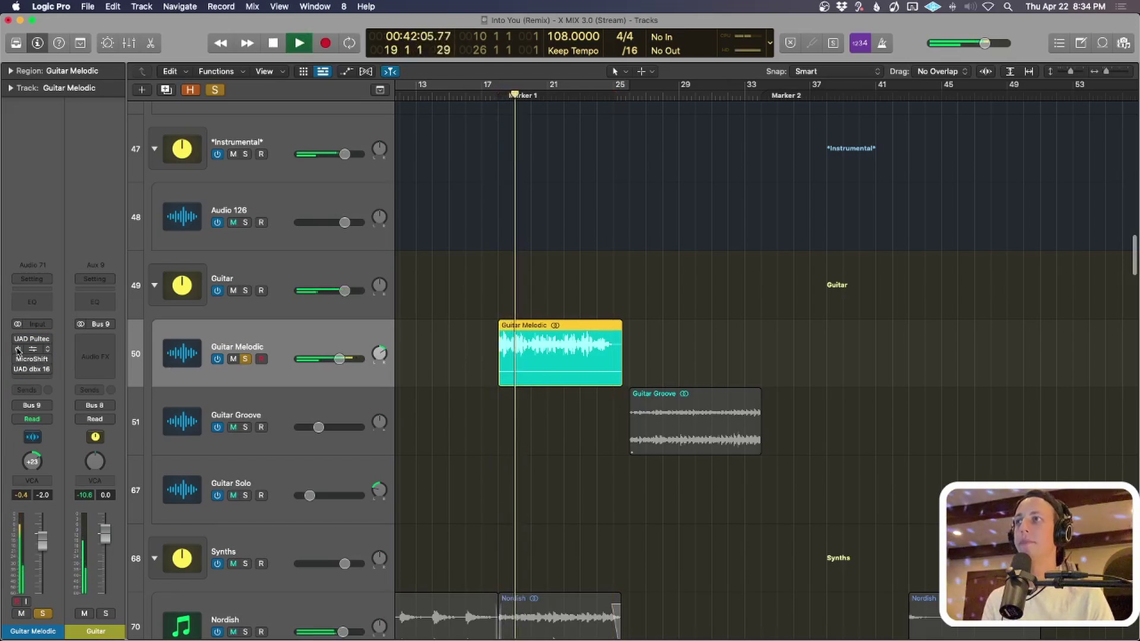
key("space")
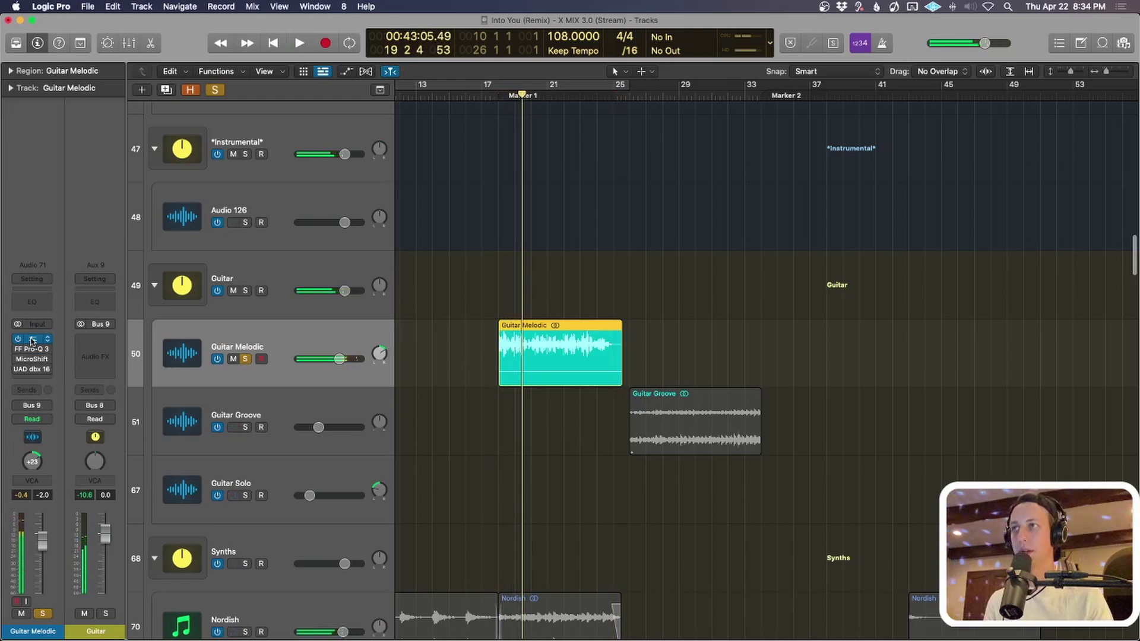
left_click(26, 341)
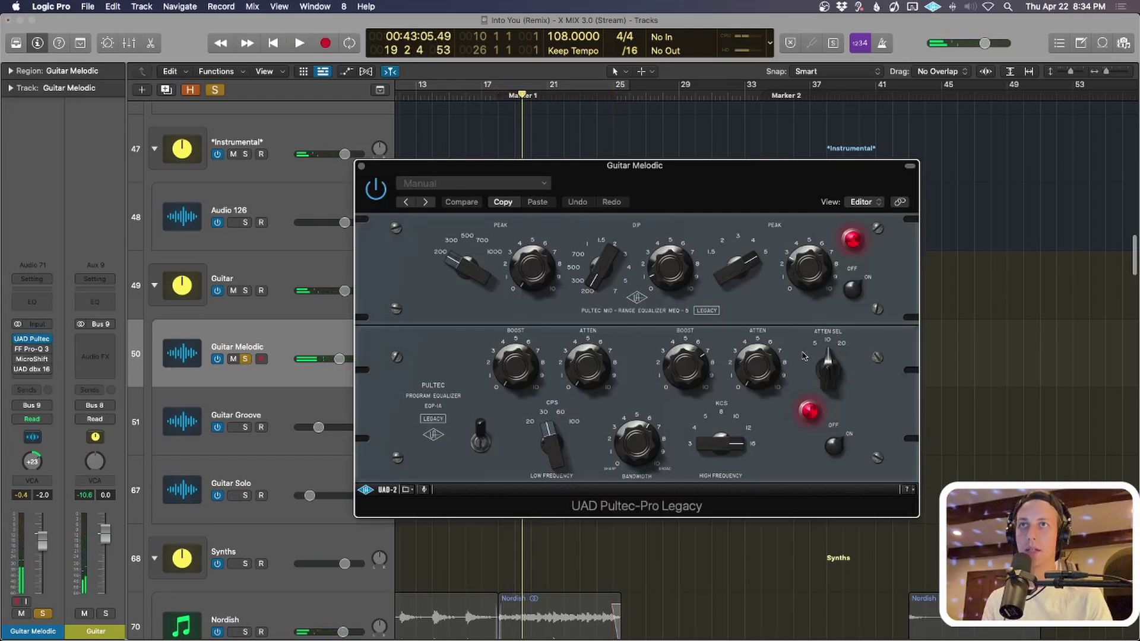
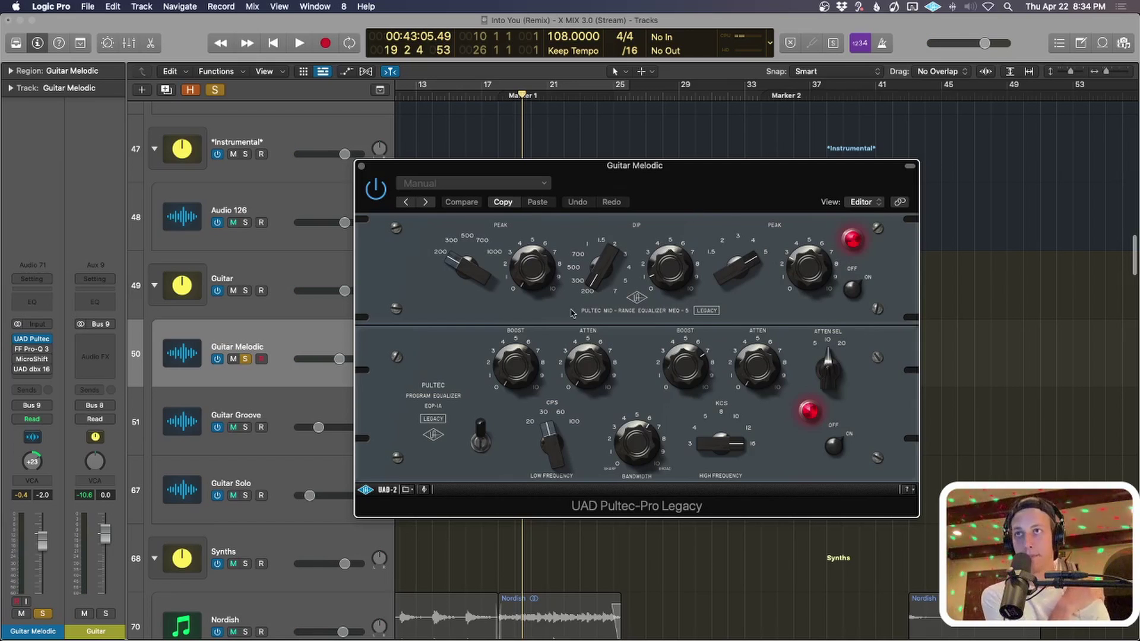
left_click(361, 167)
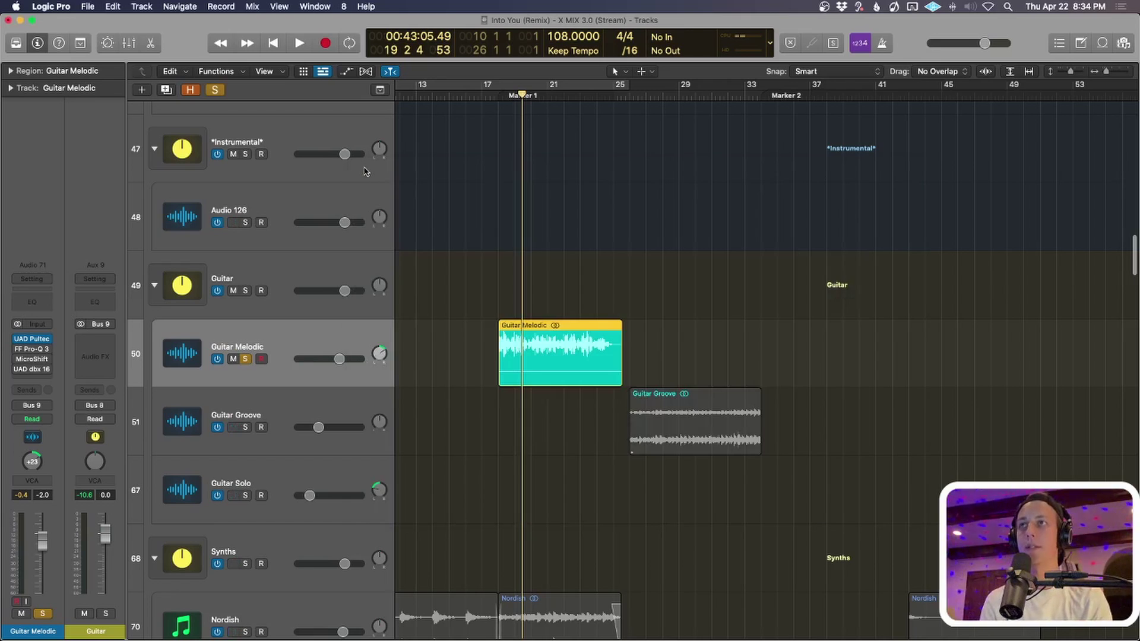
Re-enable Pro-Q 3 on Guitar Melodic and examine its EQ bands during soloed playback from about bar 18.
key("space")
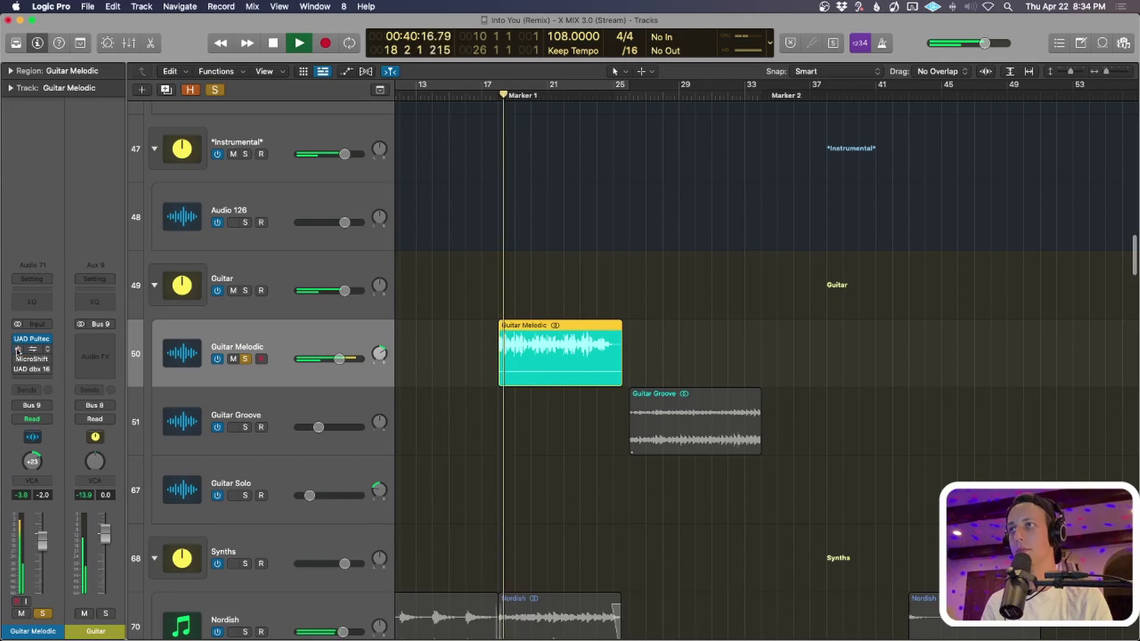
left_click(35, 351)
mouse_move(644, 317)
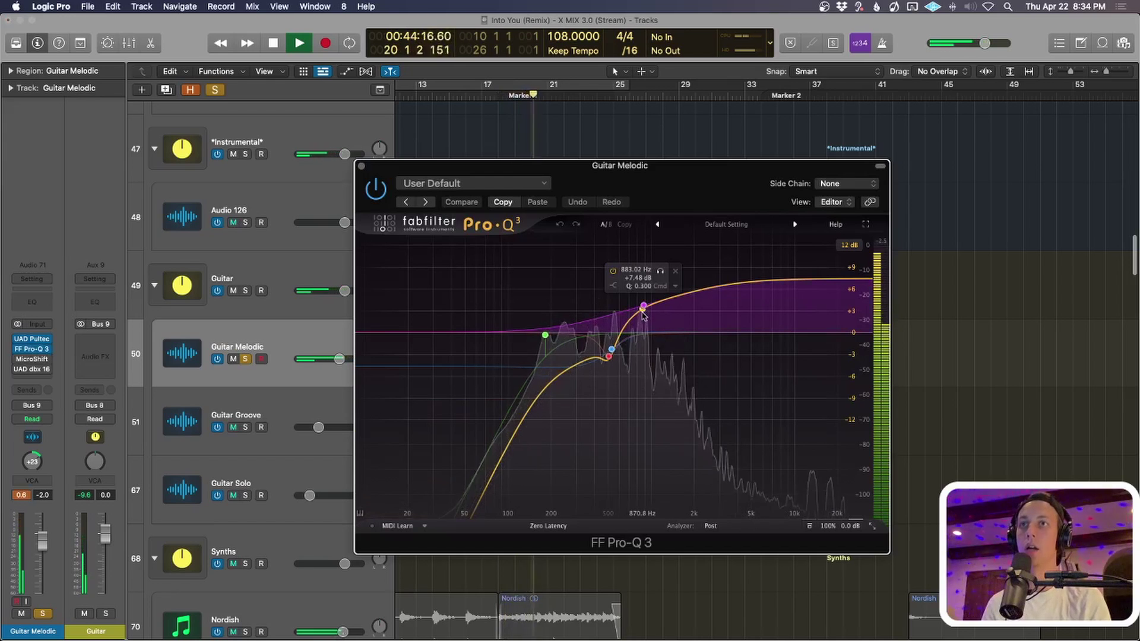
mouse_move(583, 360)
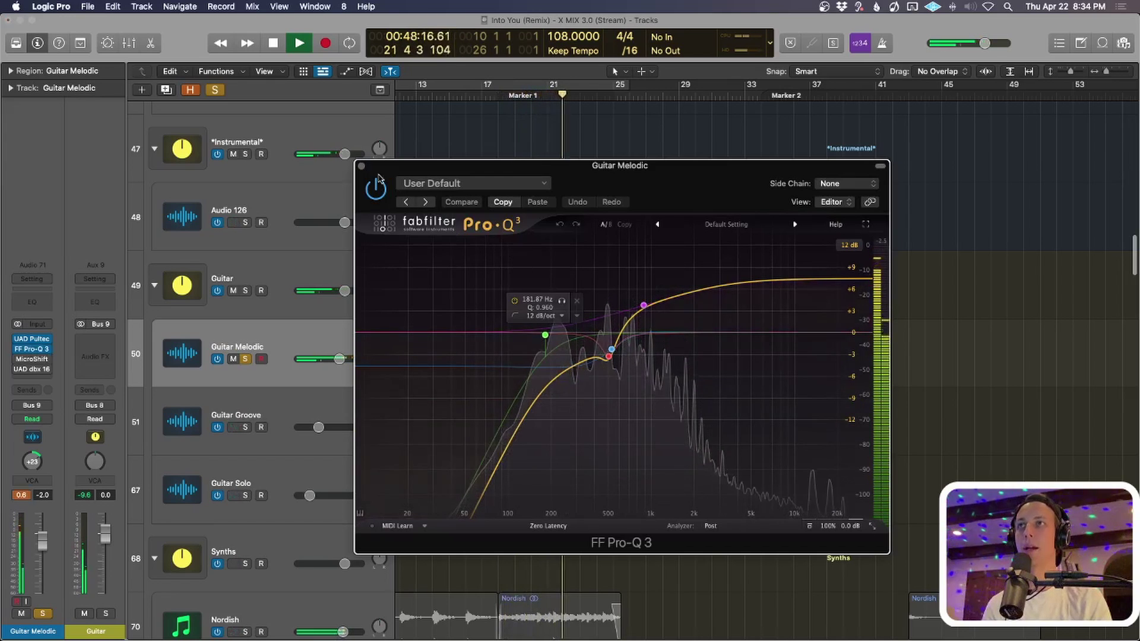
key("space")
key("v")
Re-enable MicroShift on Guitar Melodic and compare the part with the effect bypassed and active during playback.
mouse_move(31, 363)
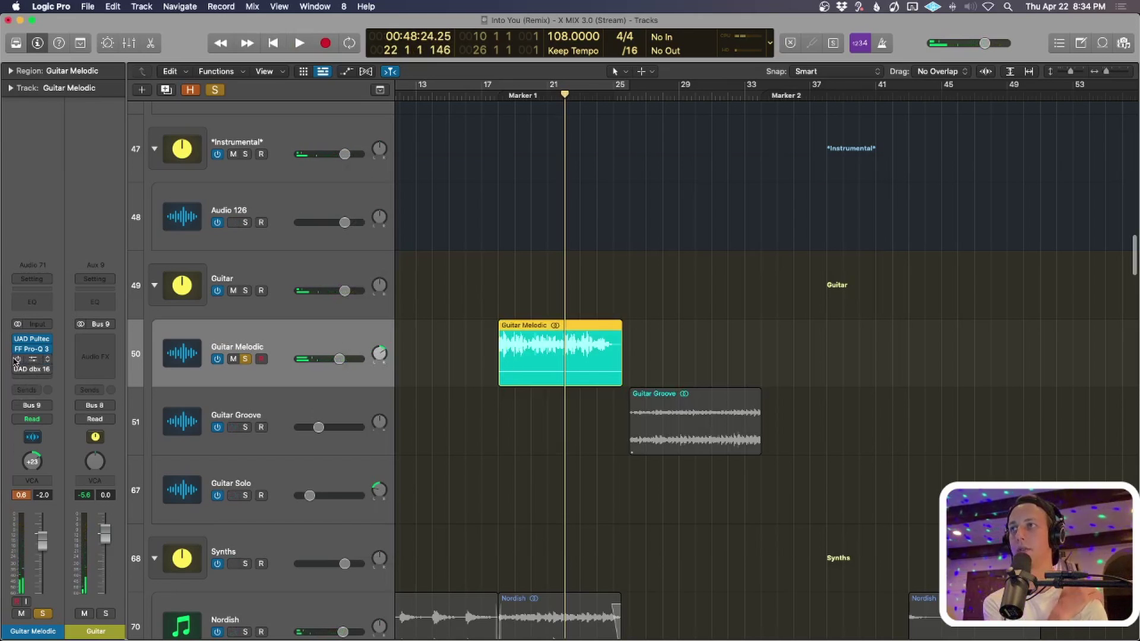
left_click(32, 359)
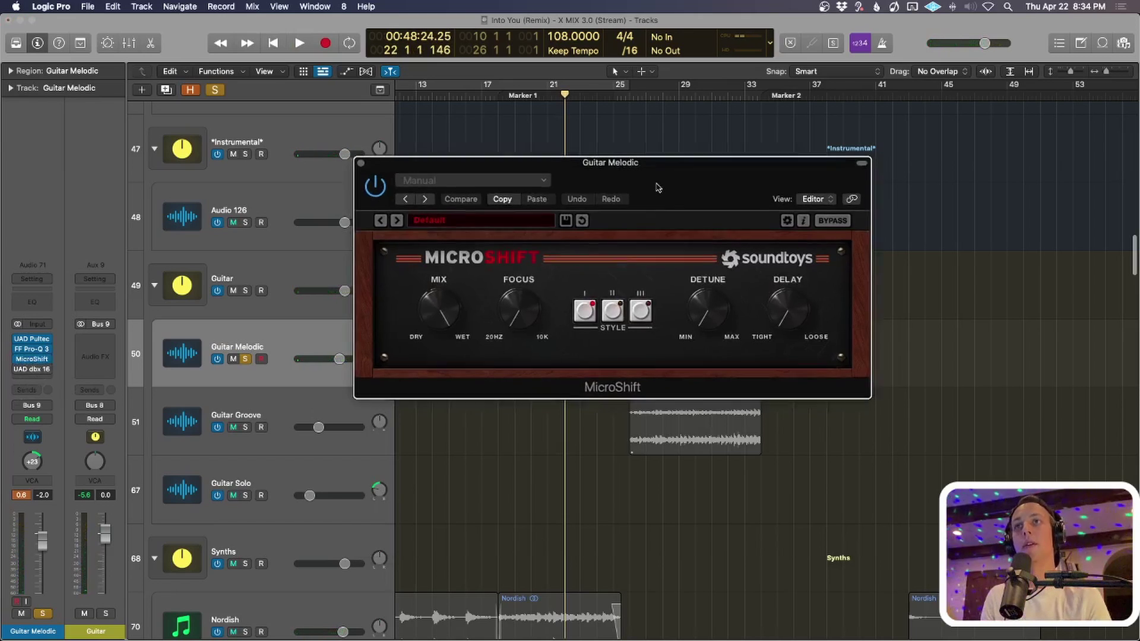
key("shift+space")
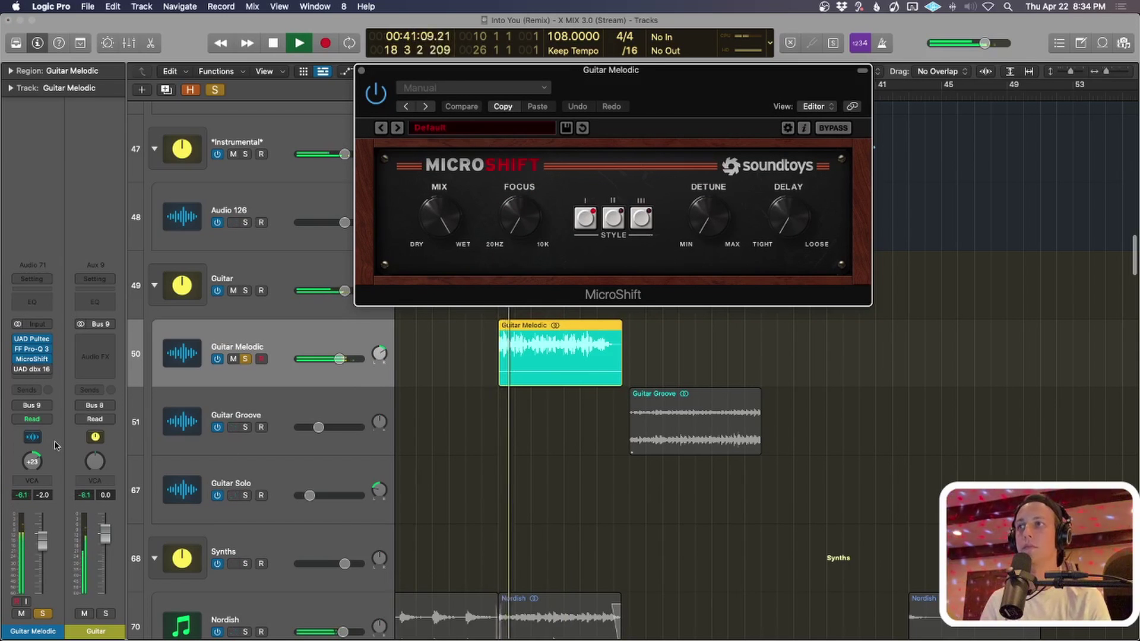
left_click(371, 92)
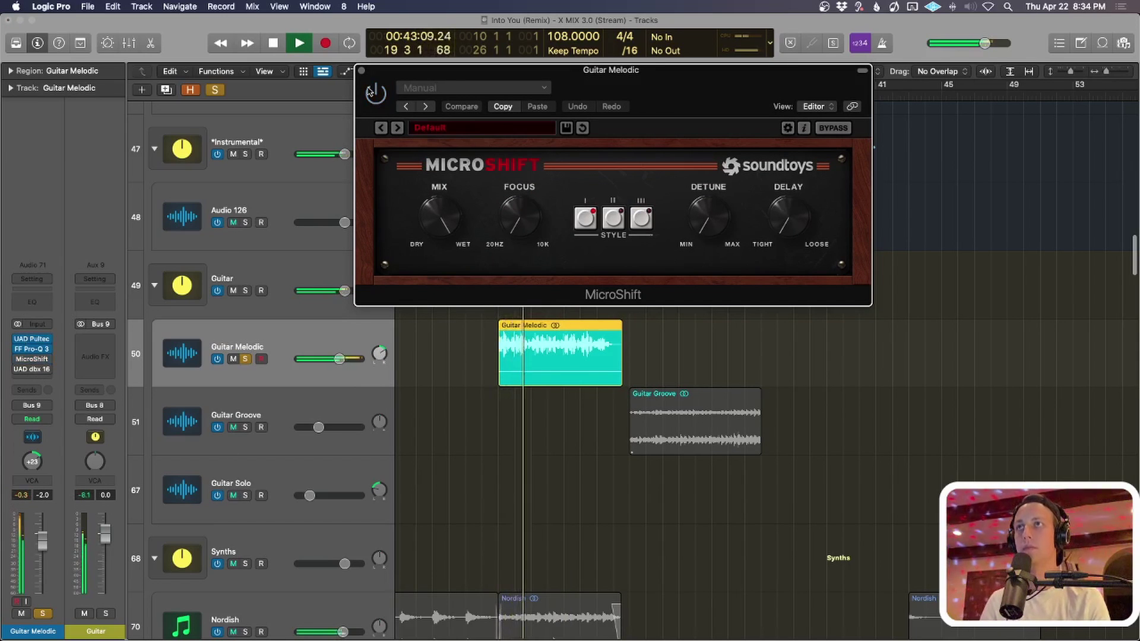
left_click(371, 92)
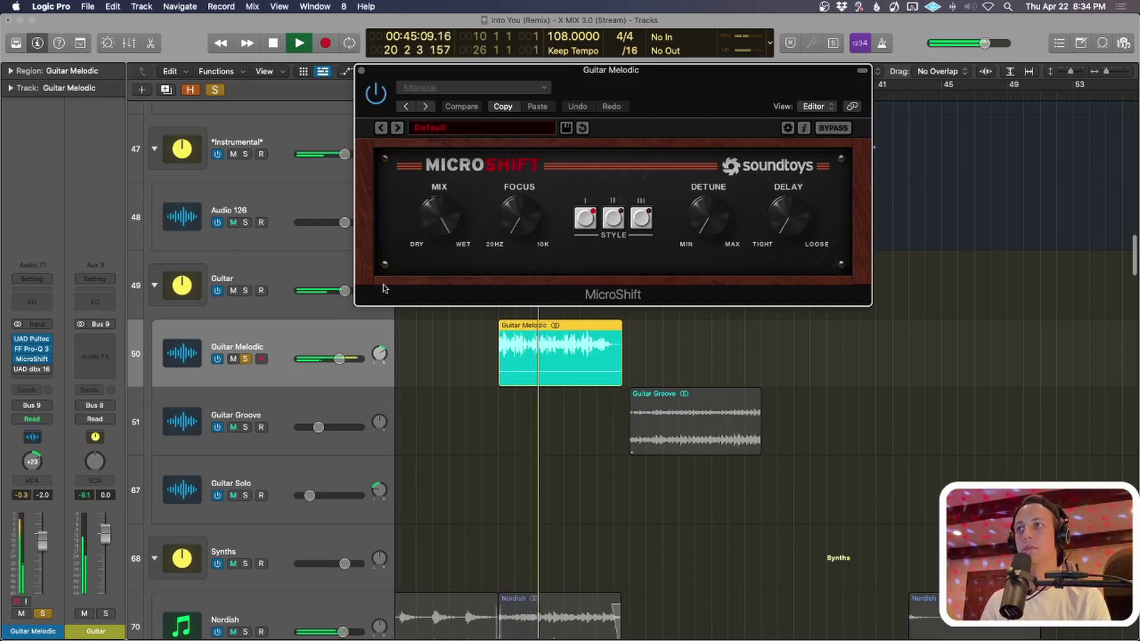
key("space")
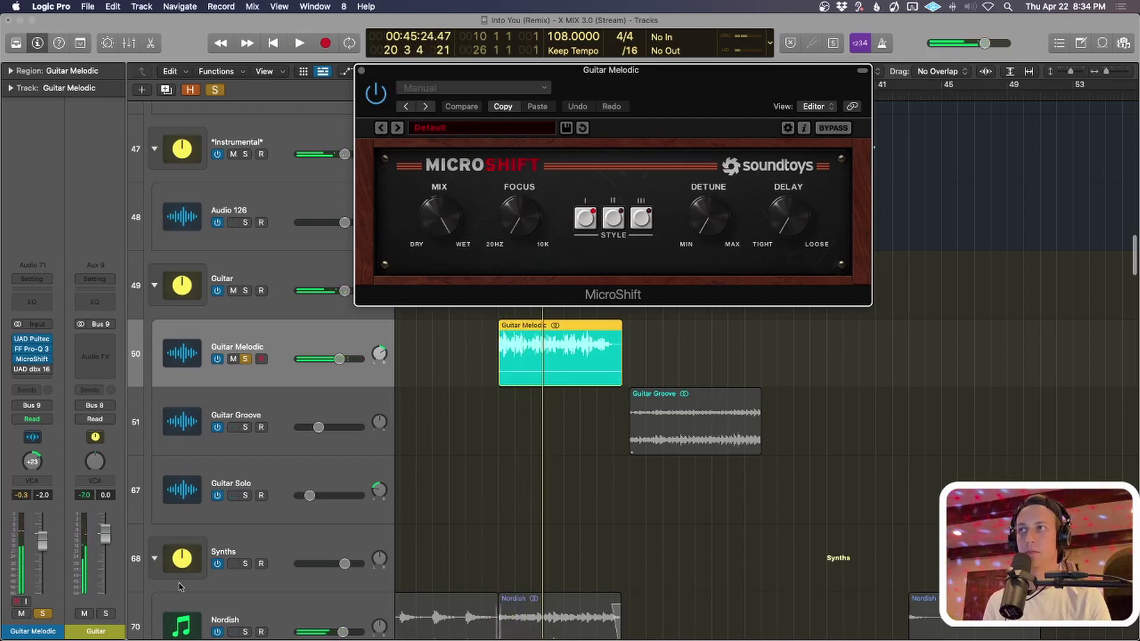
left_click(360, 73)
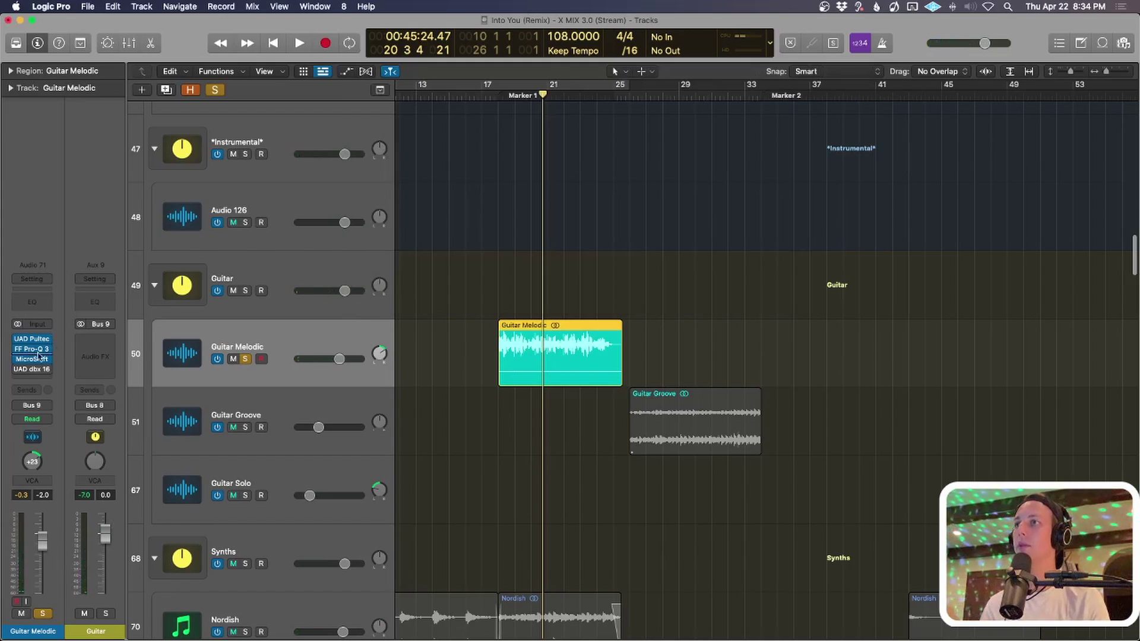
Re-enable the UAD dbx 160 on Guitar Melodic and watch its compression while playing the soloed part.
left_click(18, 369)
left_click(30, 369)
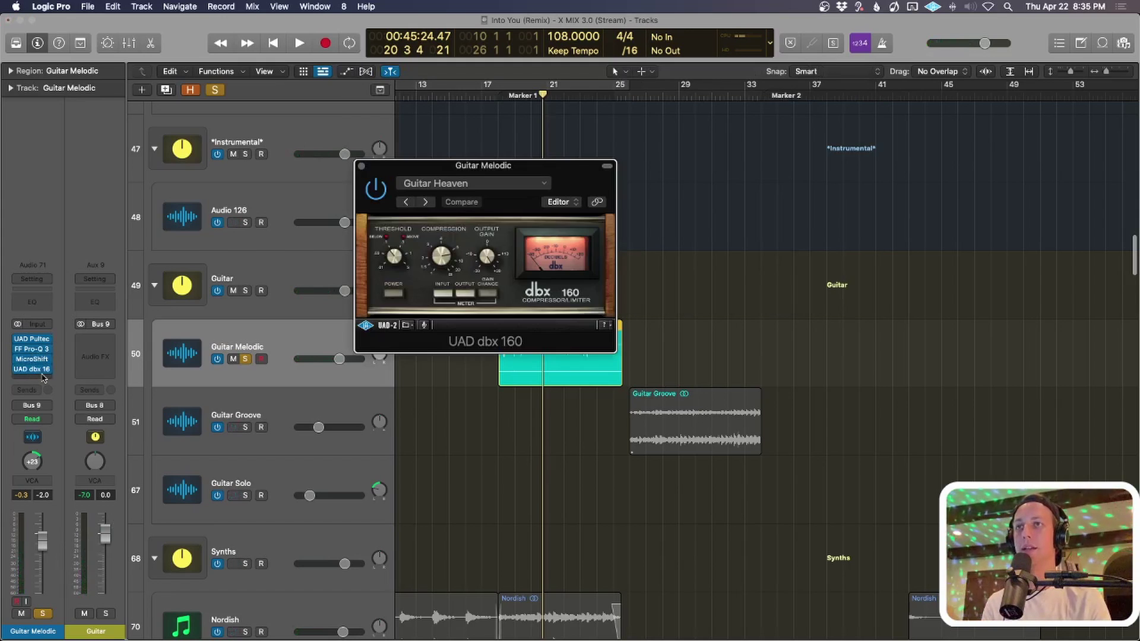
key("space")
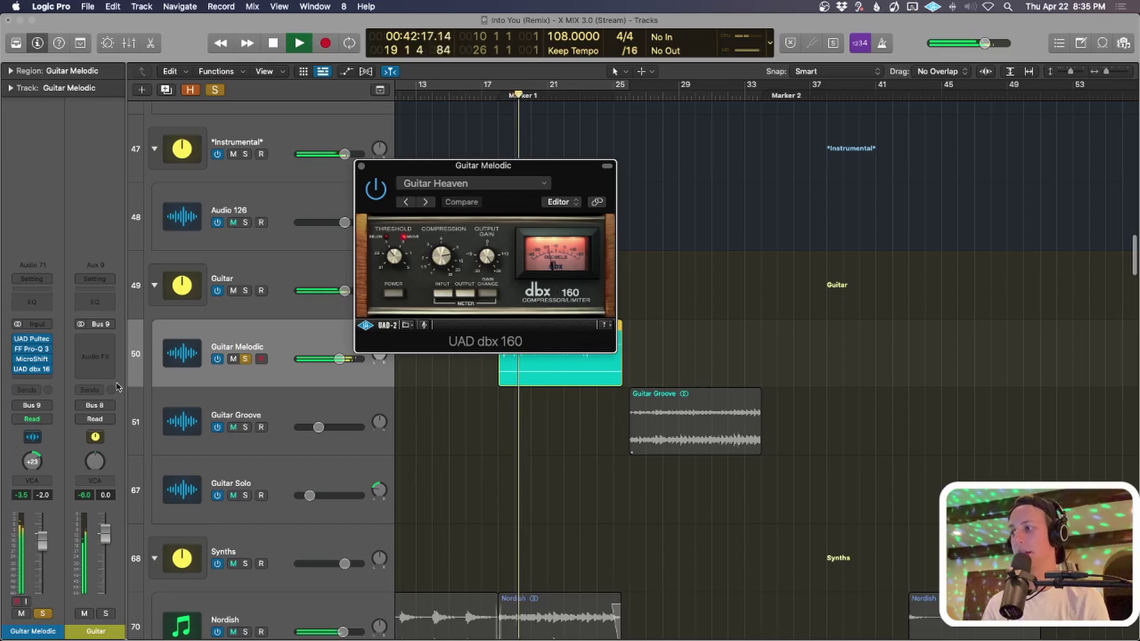
key("space")
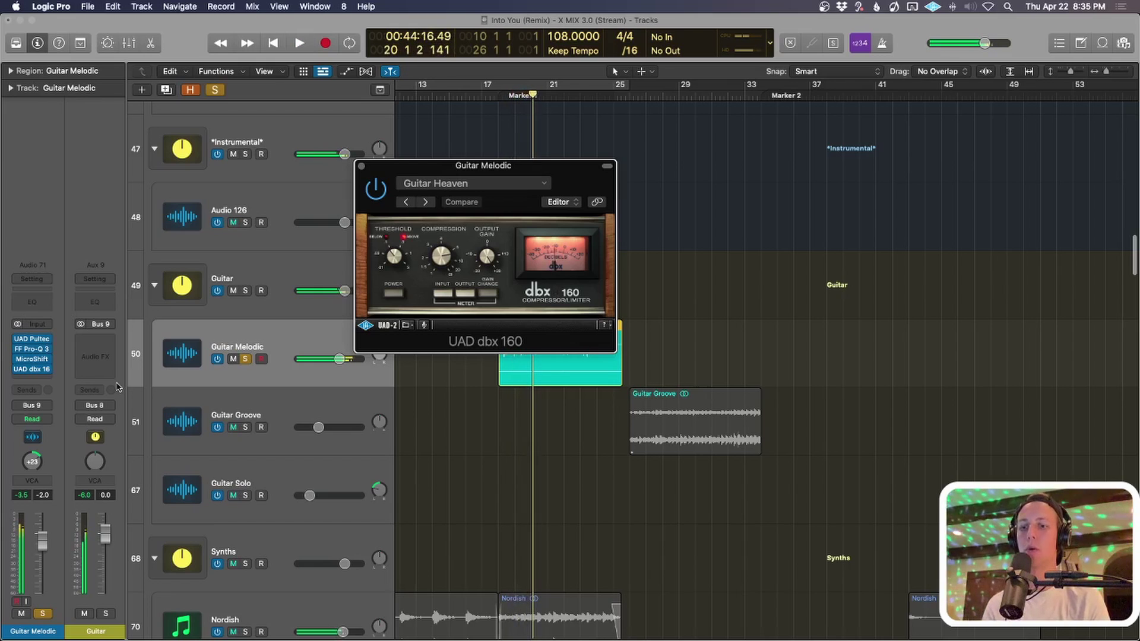
left_click(361, 167)
Turn solo off, select the Guitar Groove track and move the playhead to about bar 22.
key("super+Up")
key("super+Up")
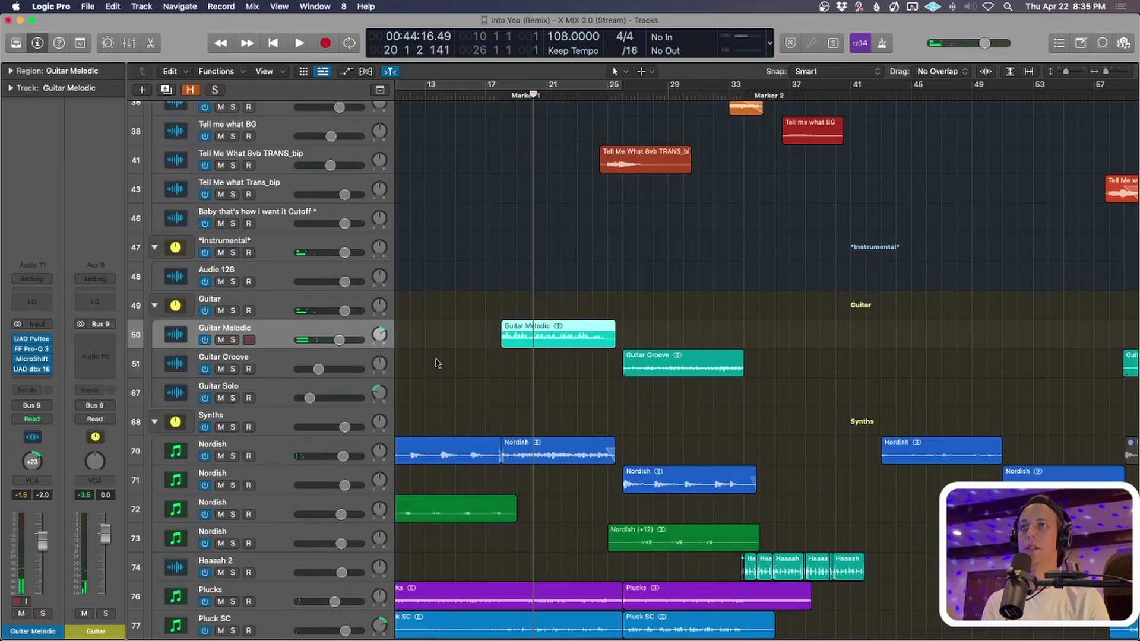
left_click(308, 357)
key("super+Left")
left_click_drag(585, 94, 571, 100)
key("super+Up")
key("super+Up")
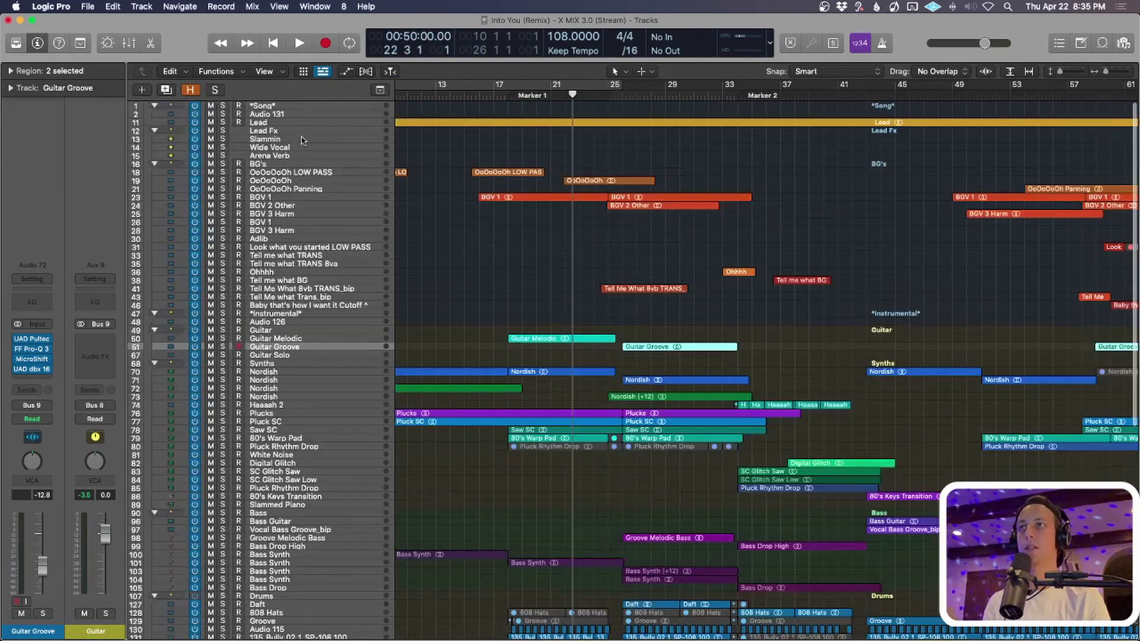
Mute the Lead track and the Lead Fx stack, and collapse the Lead Fx stack.
left_click(210, 106)
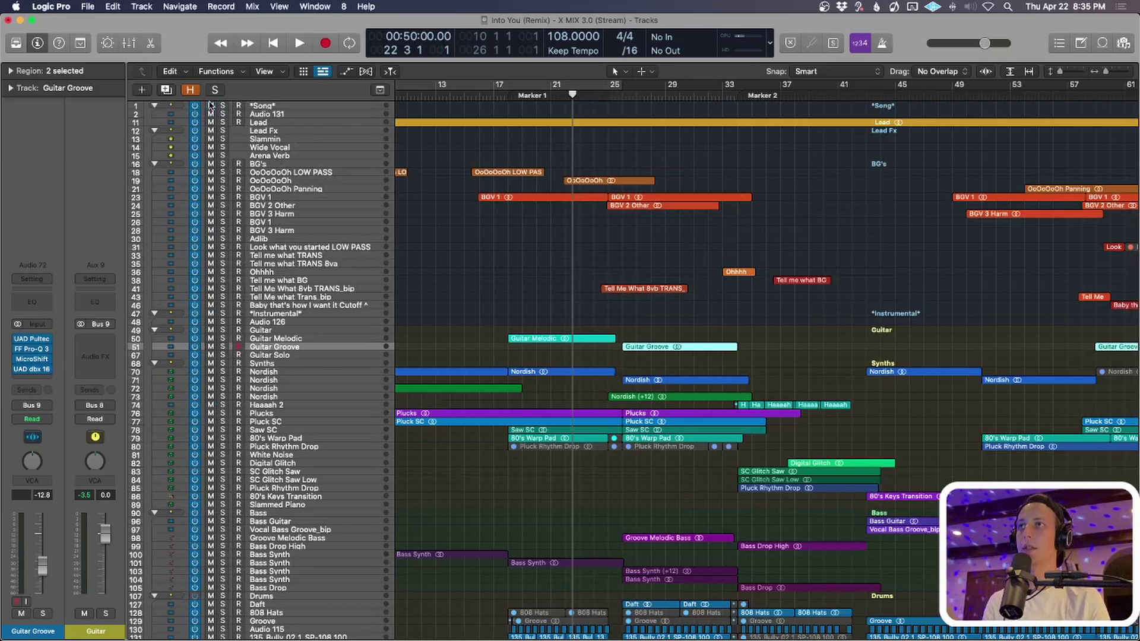
left_click(153, 131)
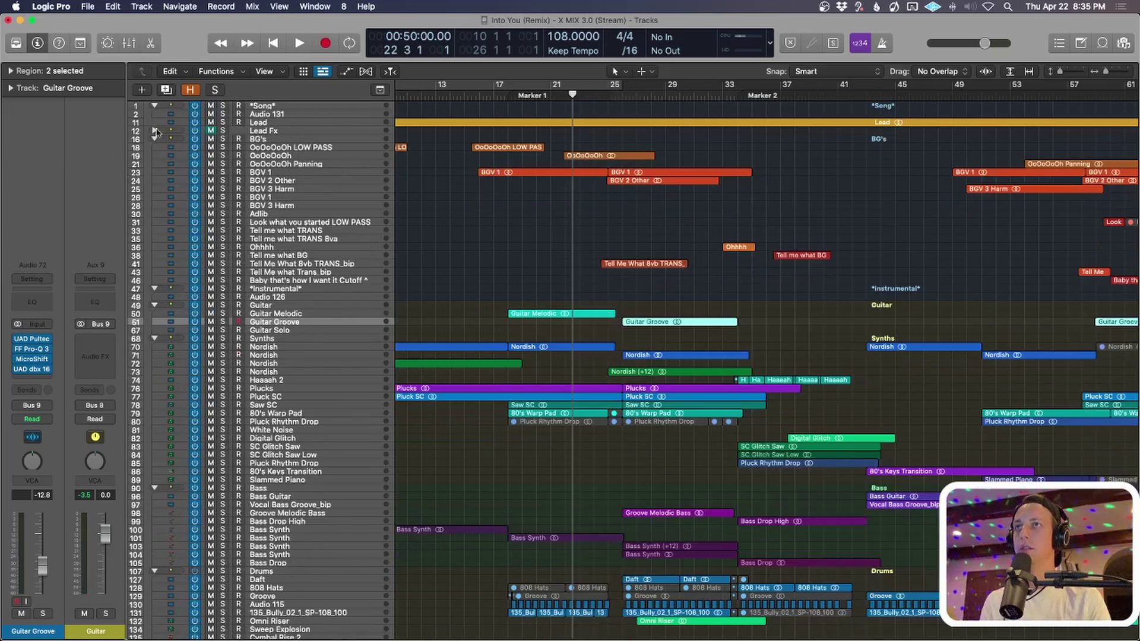
left_click(211, 122)
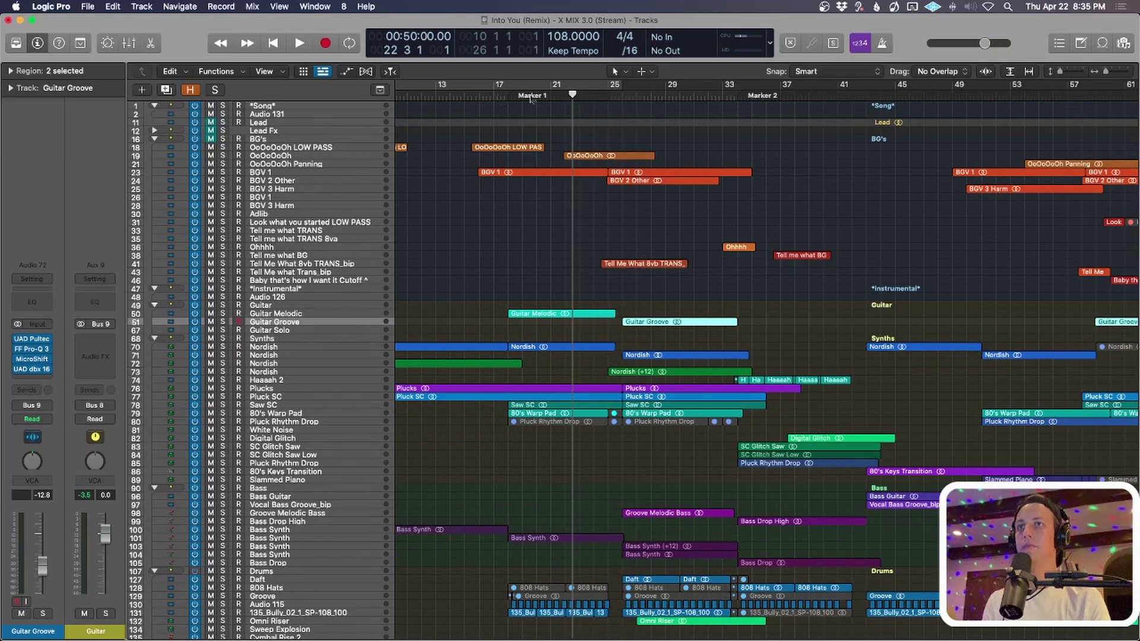
Play the mix without the lead vocal from about bar 20 and stop shortly after the Guitar Groove region begins.
key("space")
left_click(550, 97)
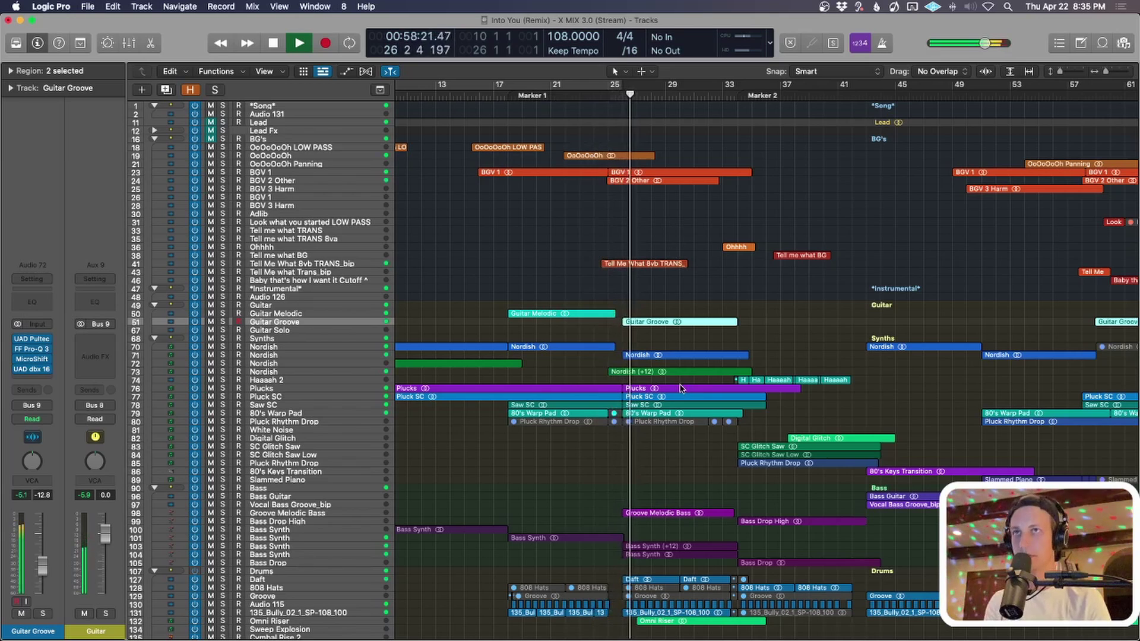
key("space")
Solo Guitar Groove and play it from bar 26, briefly adding the Synths stack to the solo before stopping.
key("super+Down")
key("super+Down")
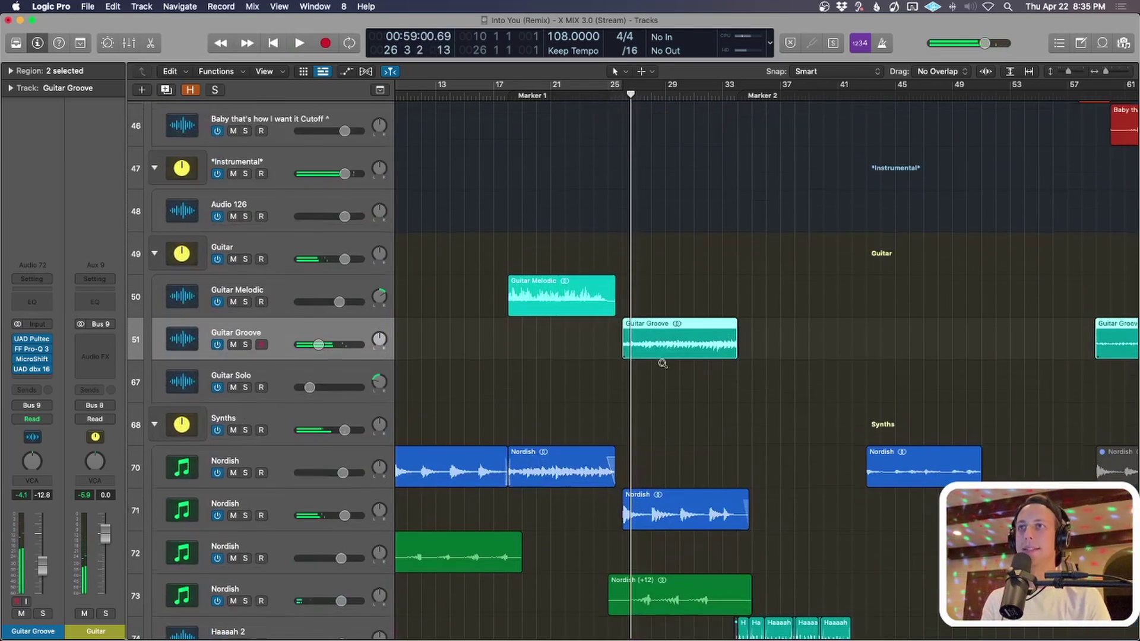
key("s")
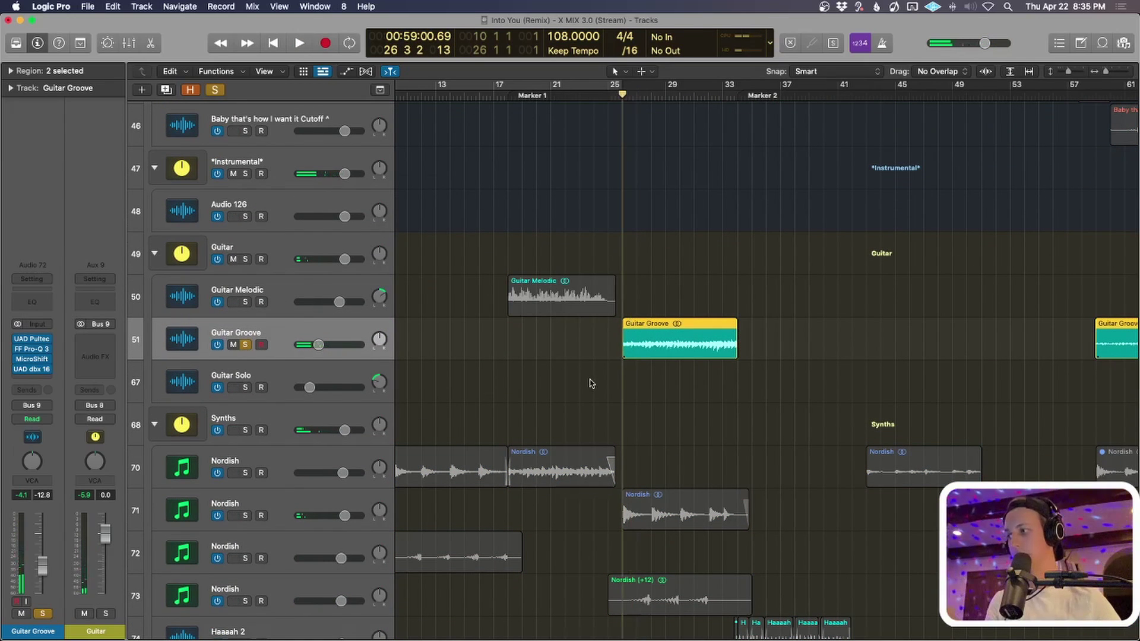
key("space")
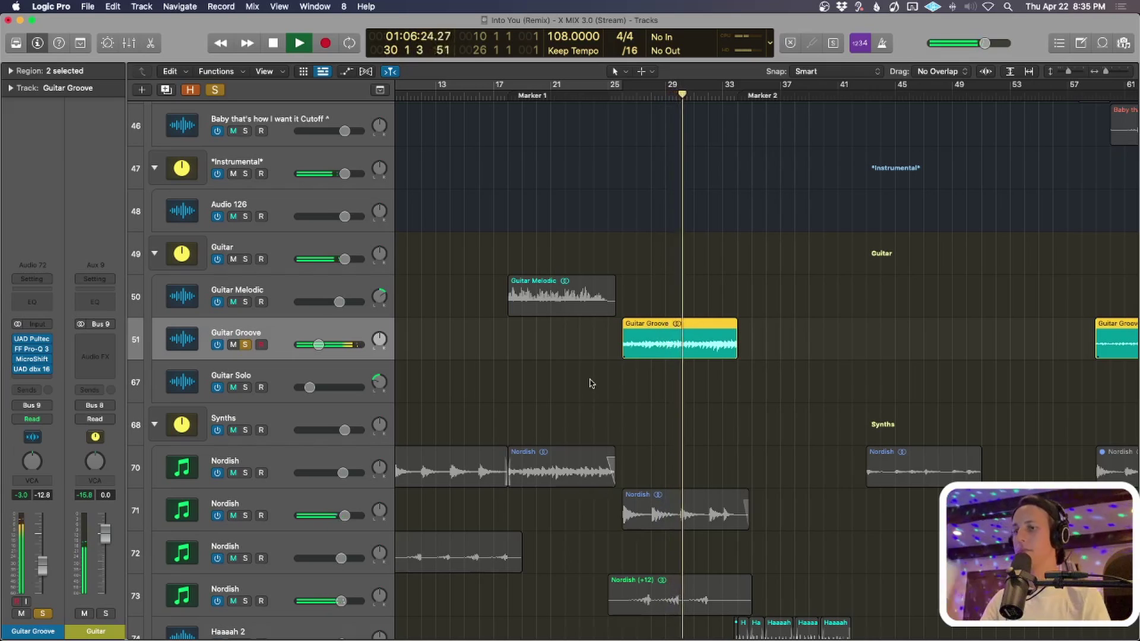
left_click(245, 430)
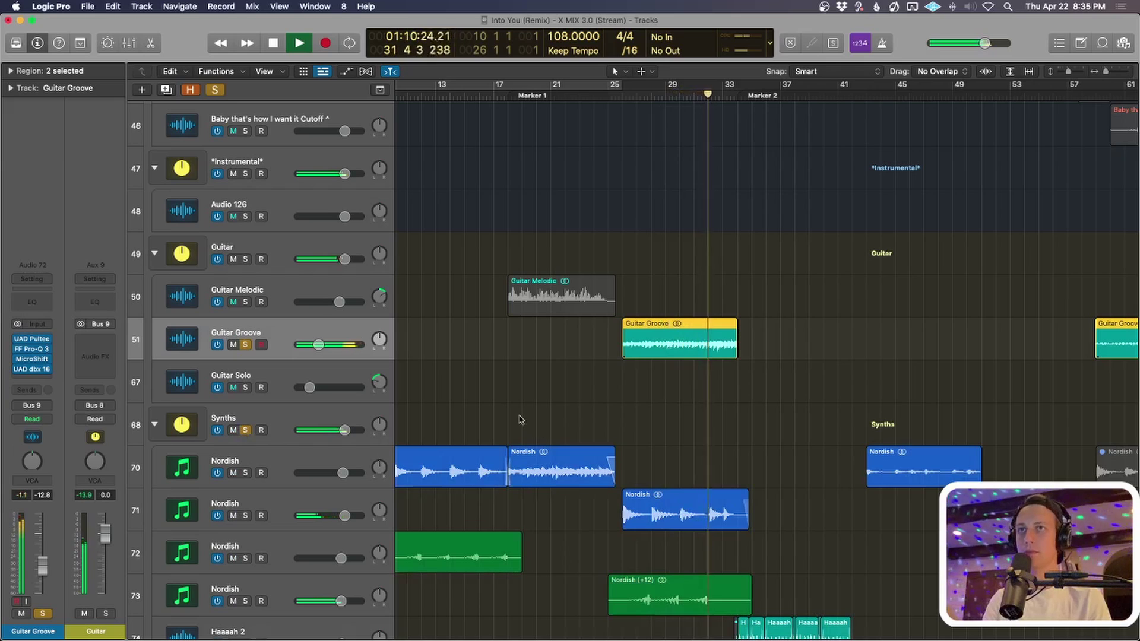
left_click(245, 430)
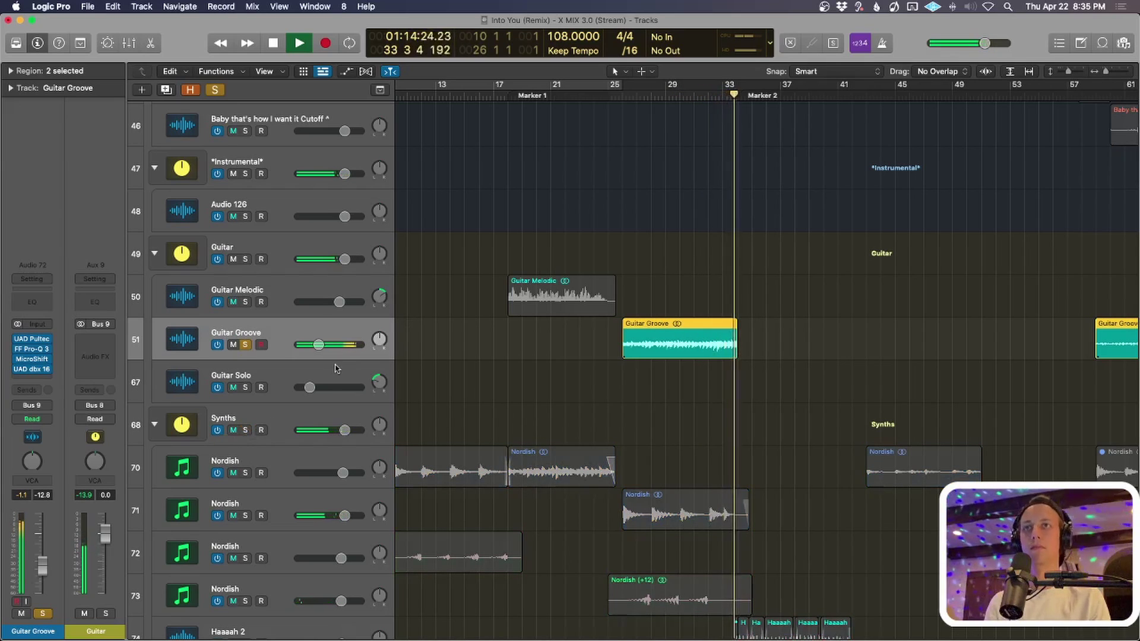
key("space")
Select the Guitar Melodic and Guitar Groove regions in turn with solo off, ending on Guitar Groove.
left_click(731, 447)
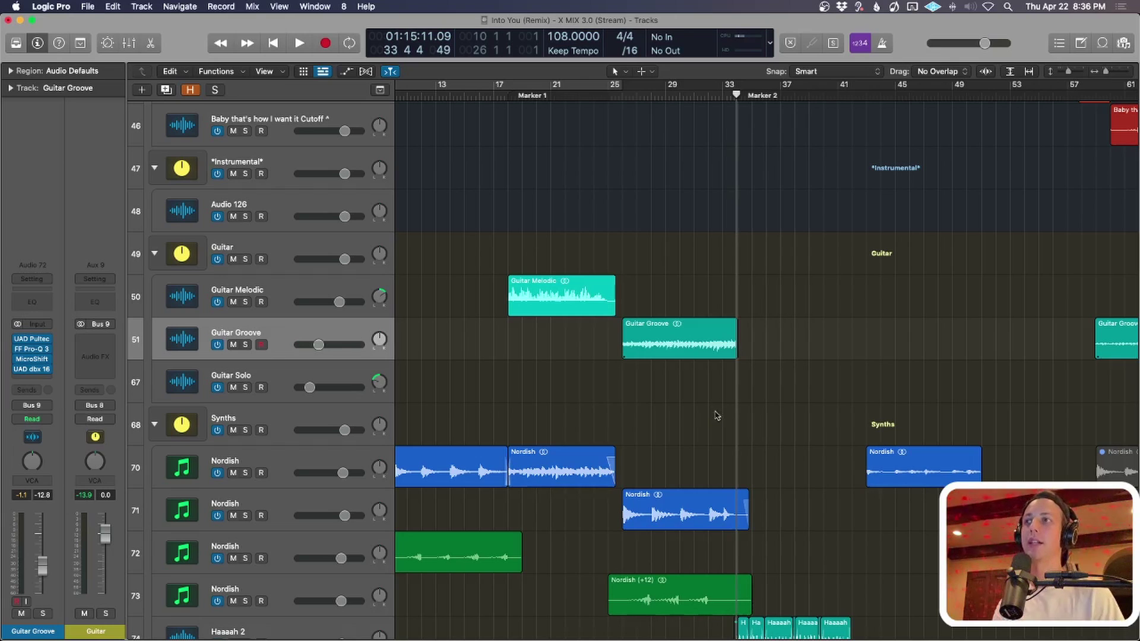
scroll(685, 365, "down", 1)
left_click(681, 353)
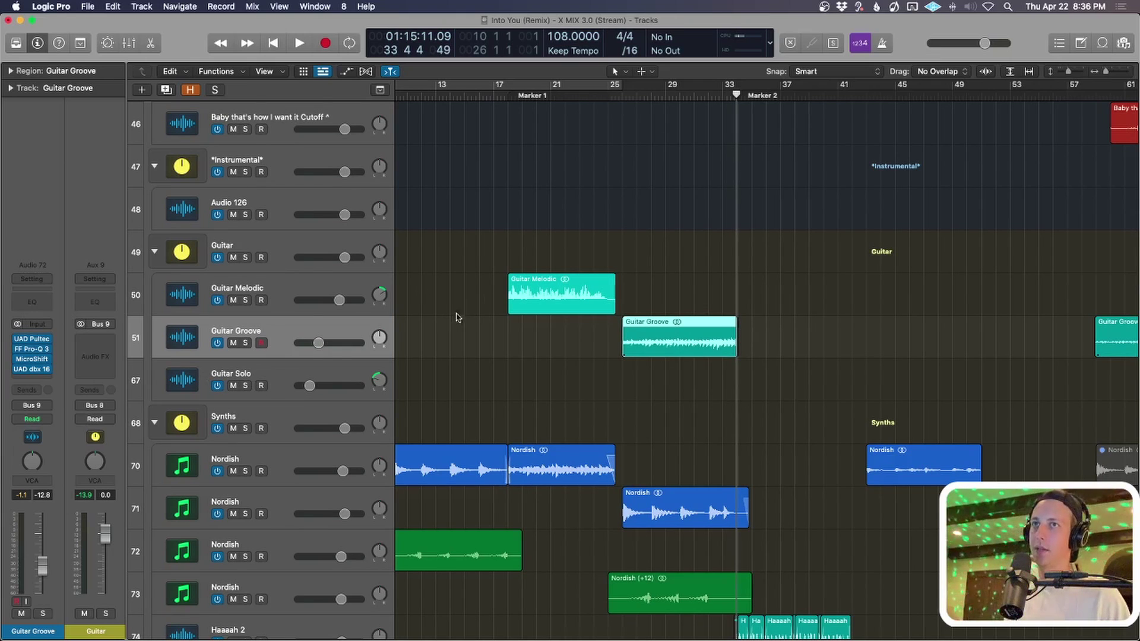
left_click(551, 298)
left_click(670, 345)
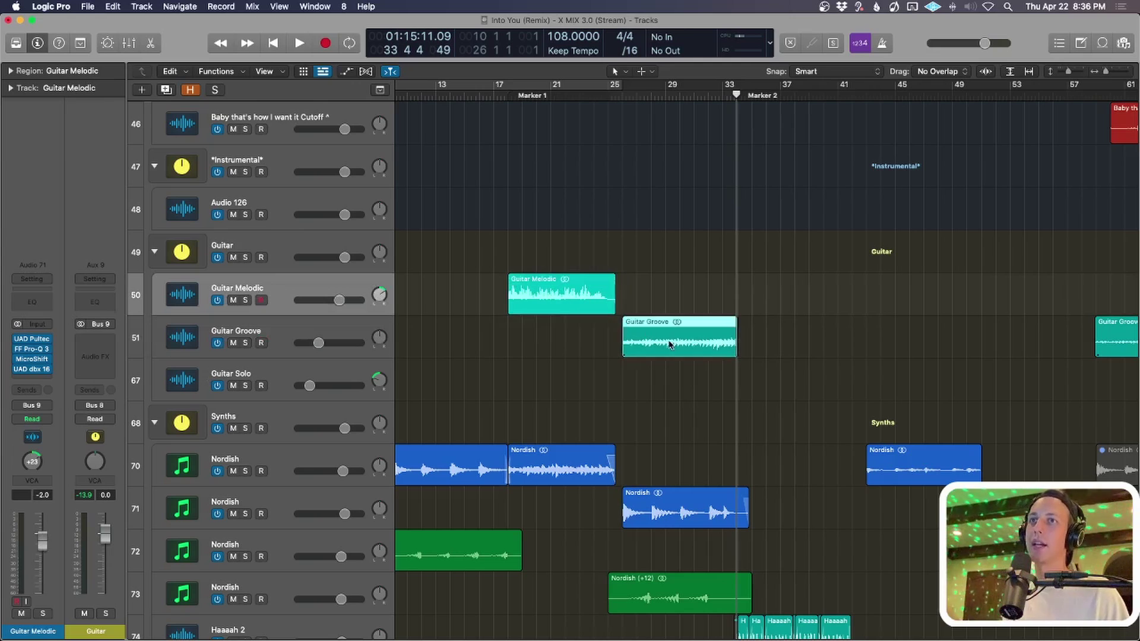
Solo Guitar Groove, play it dry from about bar 25, and re-enable its UAD Pultec, Pro-Q 3, MicroShift and UAD dbx 160 during playback.
key("s")
key("shift+Return")
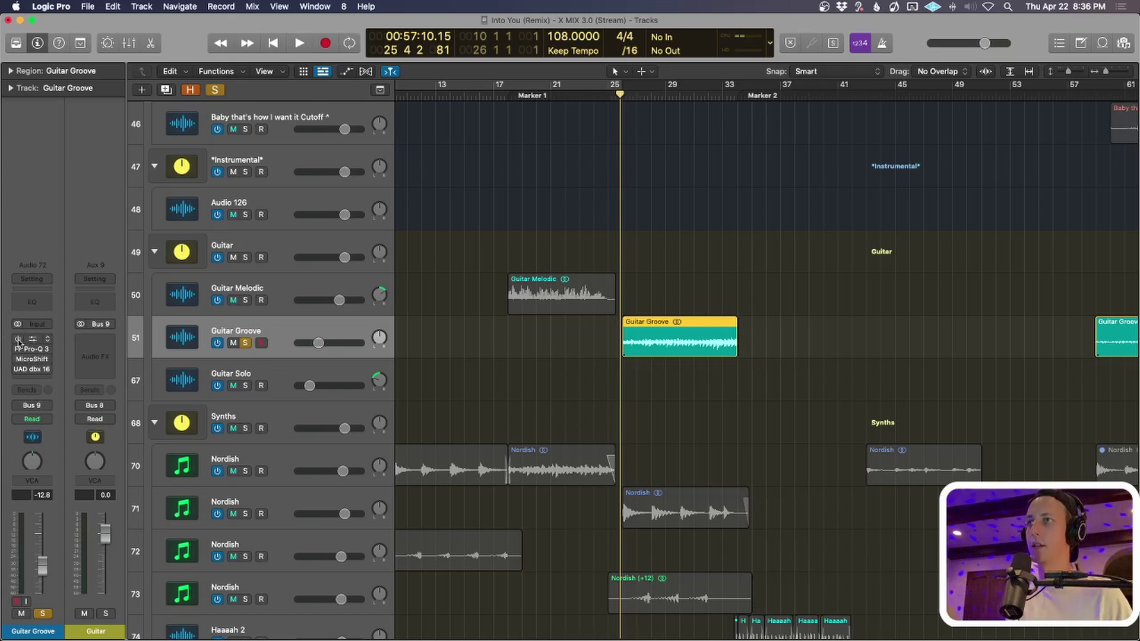
key("space")
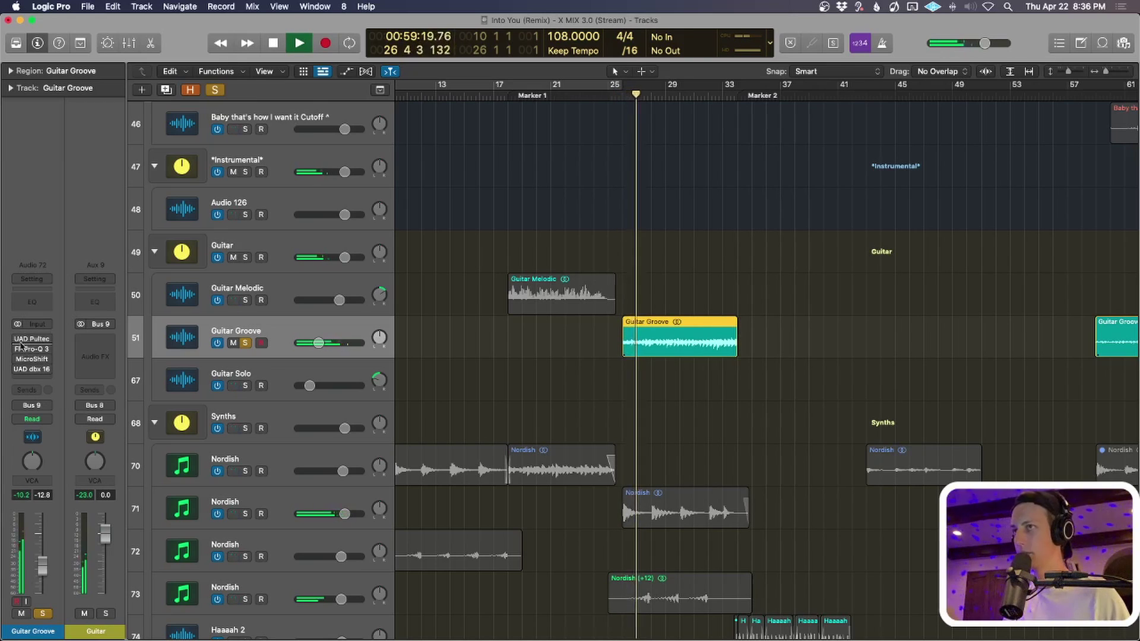
left_click(17, 339)
left_click(18, 369)
left_click(18, 359)
left_click(18, 349)
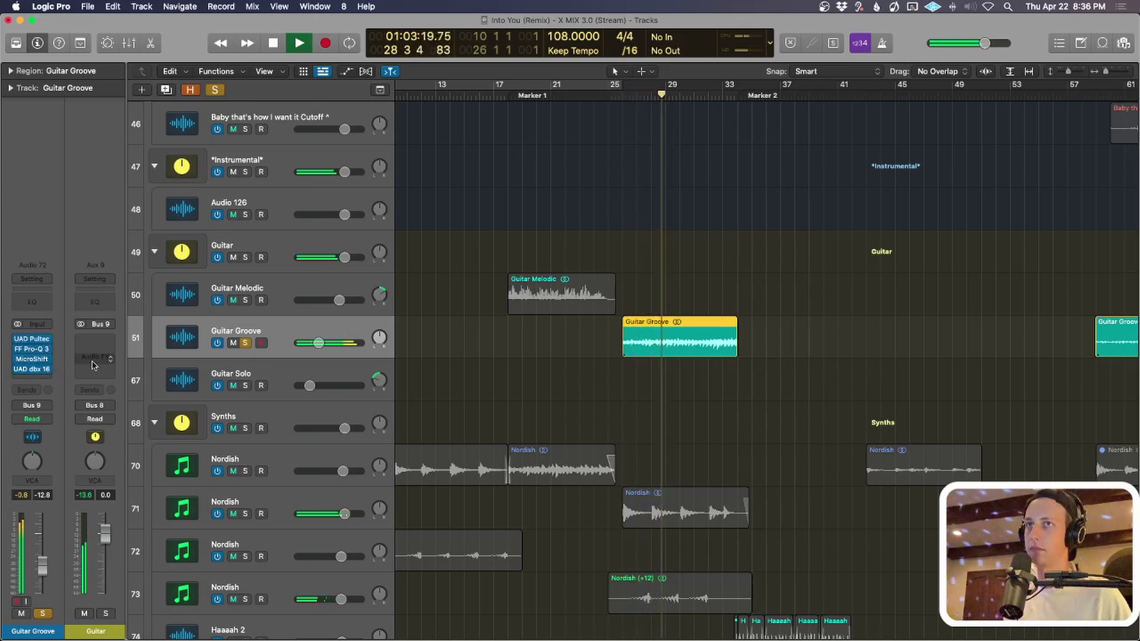
End the soloed Guitar Groove playback with solo switched off, and select the Guitar Solo track in the zoomed-out arrangement.
key("space")
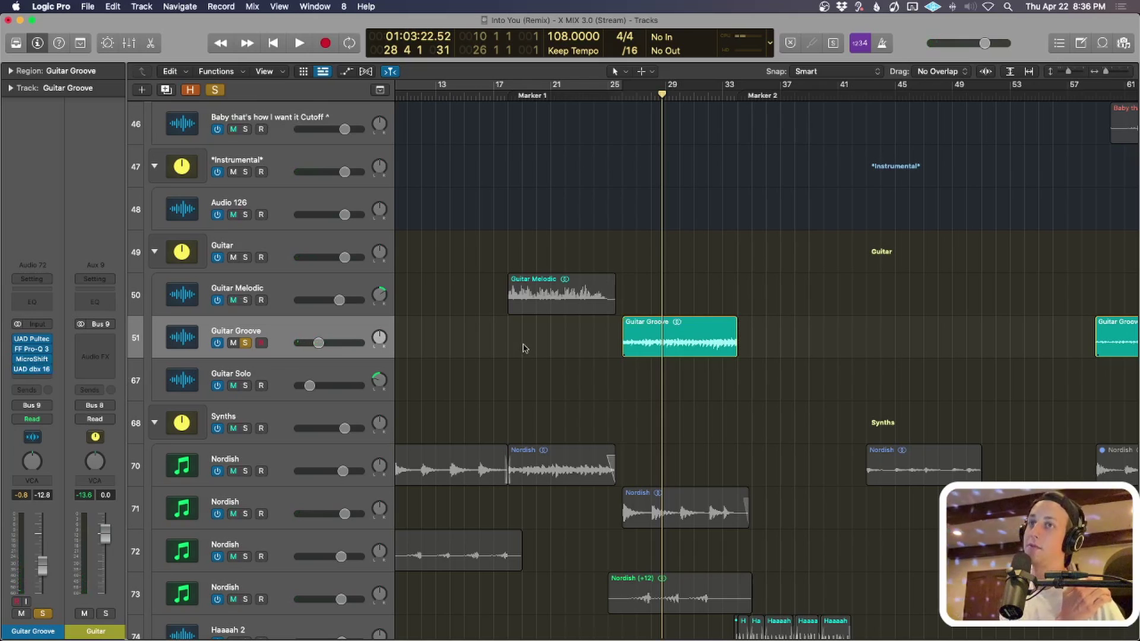
left_click(215, 92)
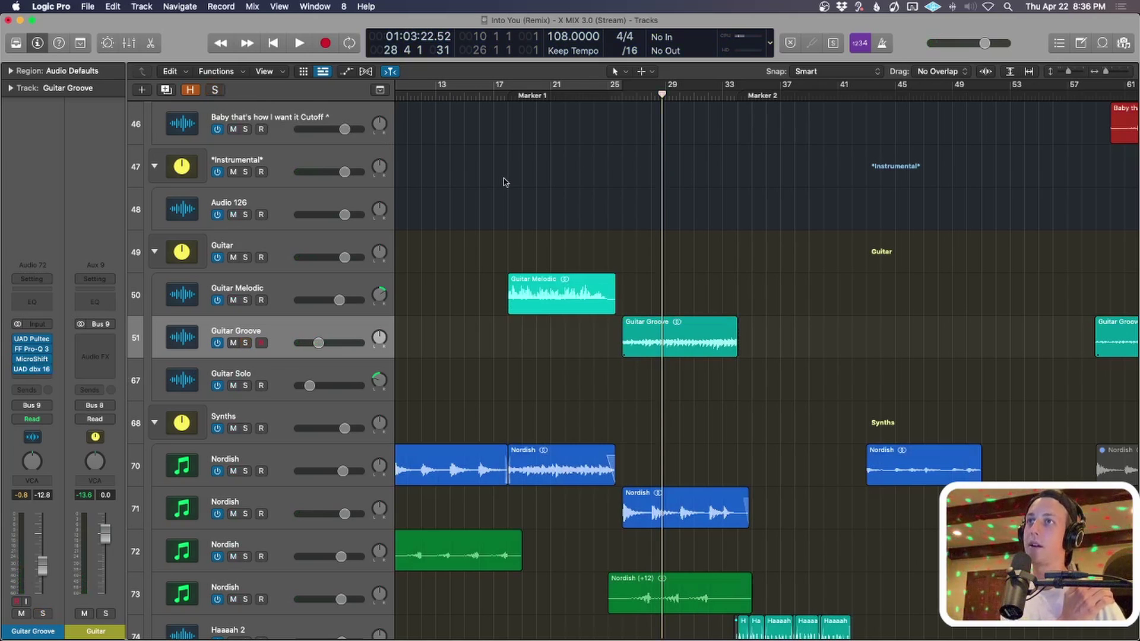
scroll(507, 190, "down", 5)
scroll(568, 317, "down", 3)
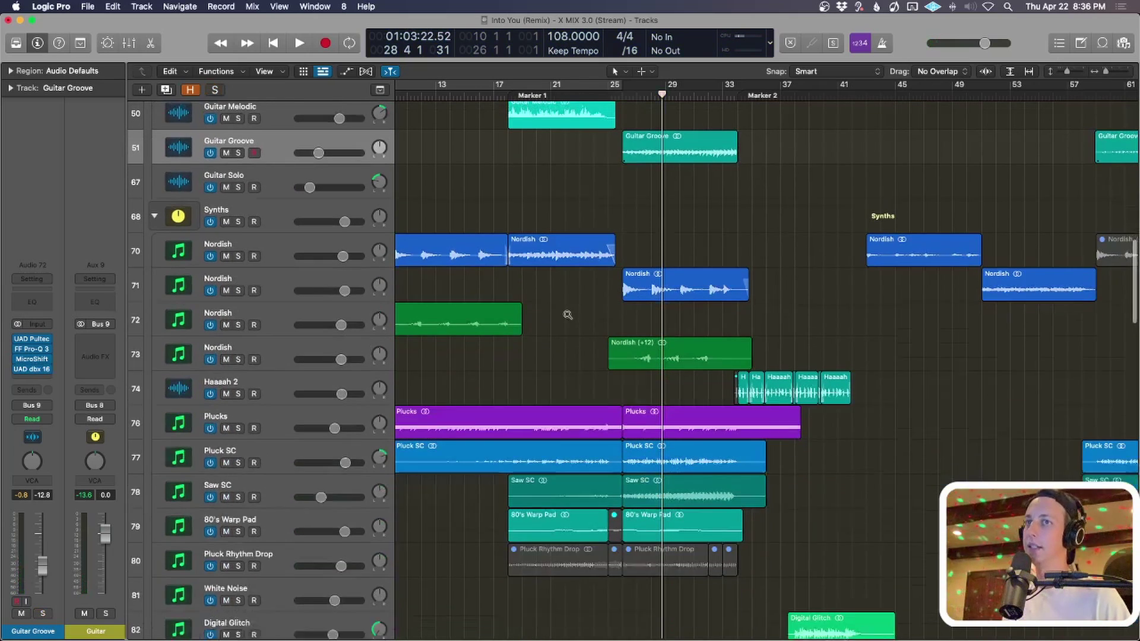
scroll(568, 317, "down", 6)
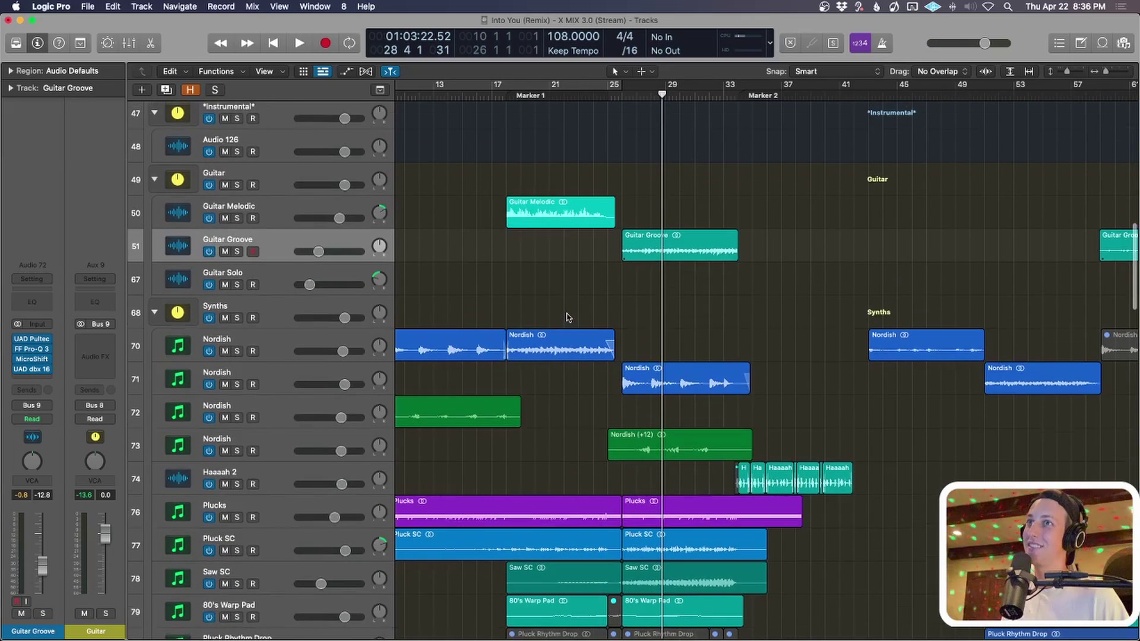
key("super+Left")
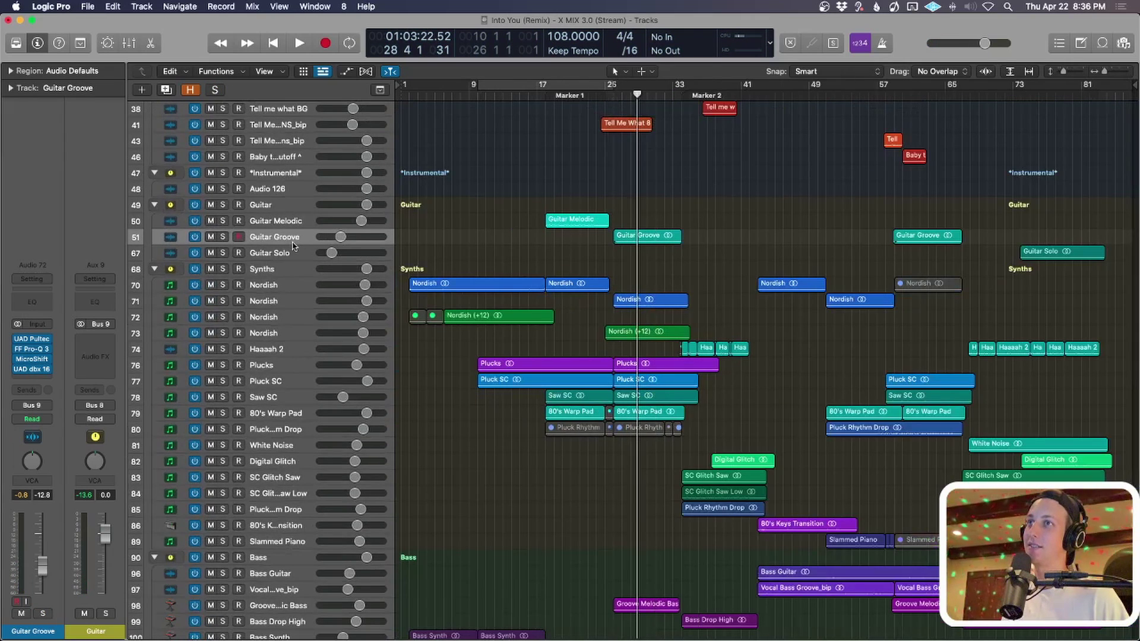
left_click(294, 254)
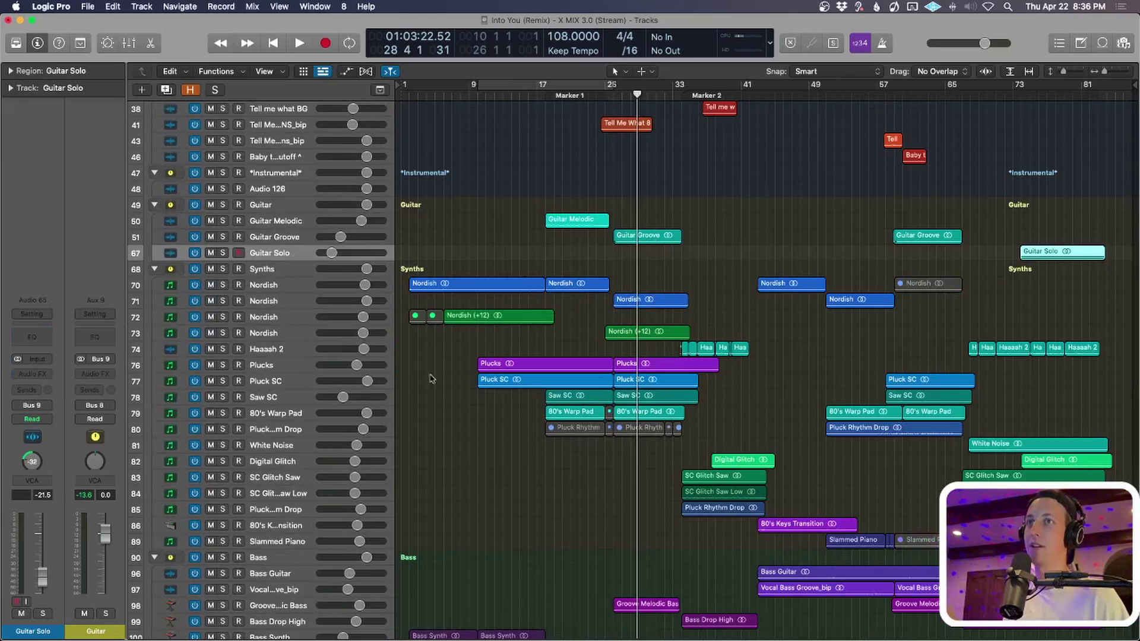
Look over the remaining instrumental tracks from Synths through Bass and Drums, and select the Sounds stack below them.
scroll(440, 363, "down", 4)
scroll(425, 358, "down", 10)
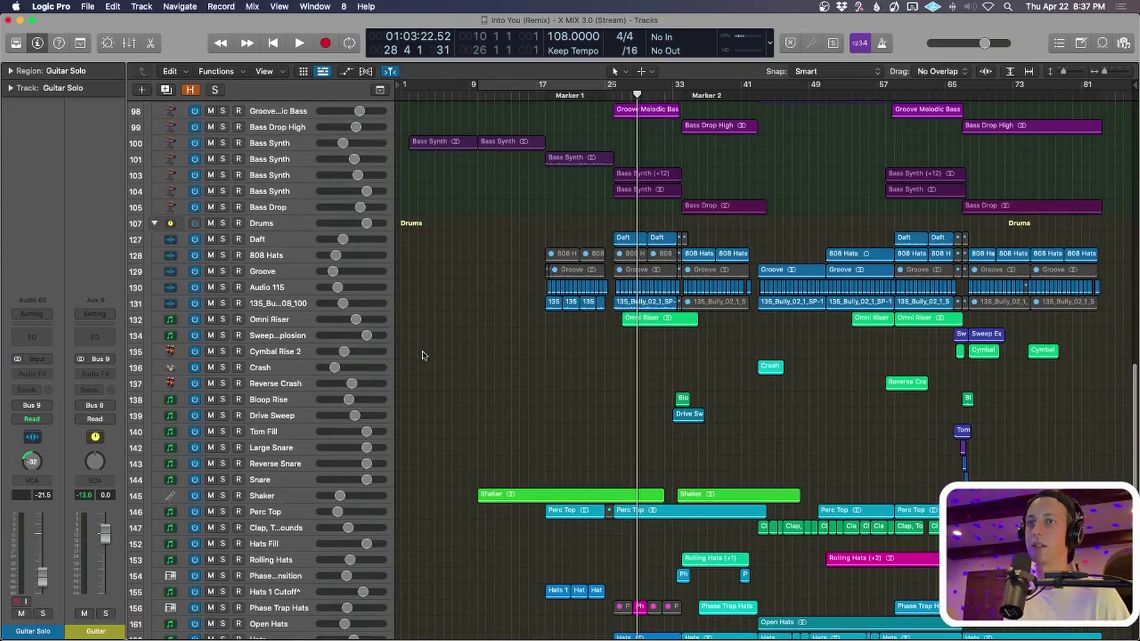
scroll(425, 355, "up", 15)
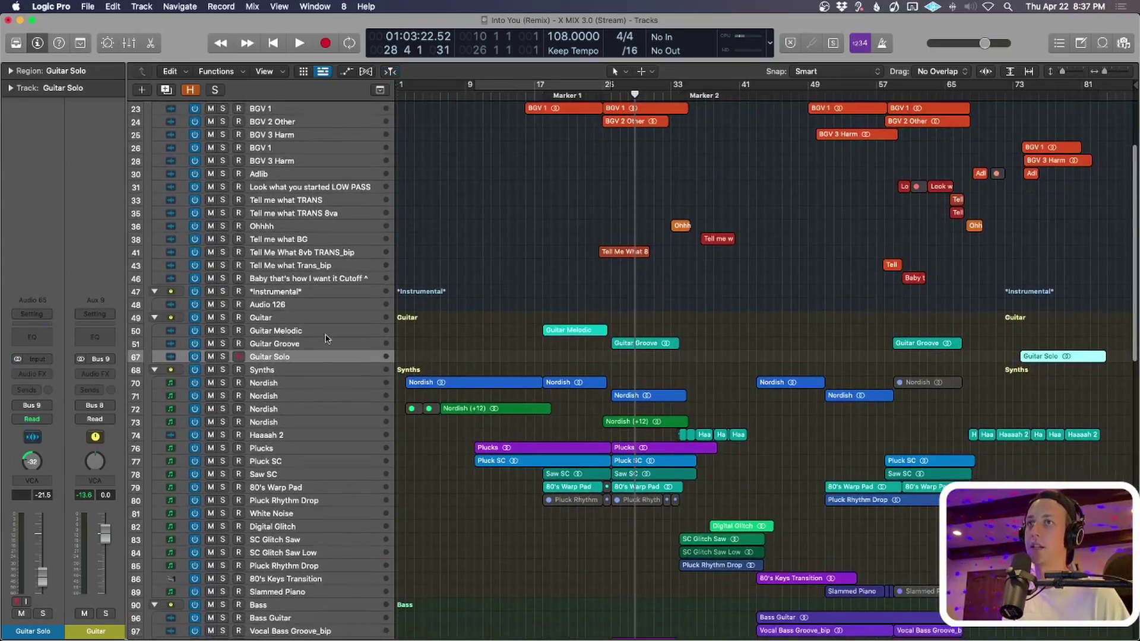
scroll(439, 324, "up", 3)
scroll(450, 326, "down", 20)
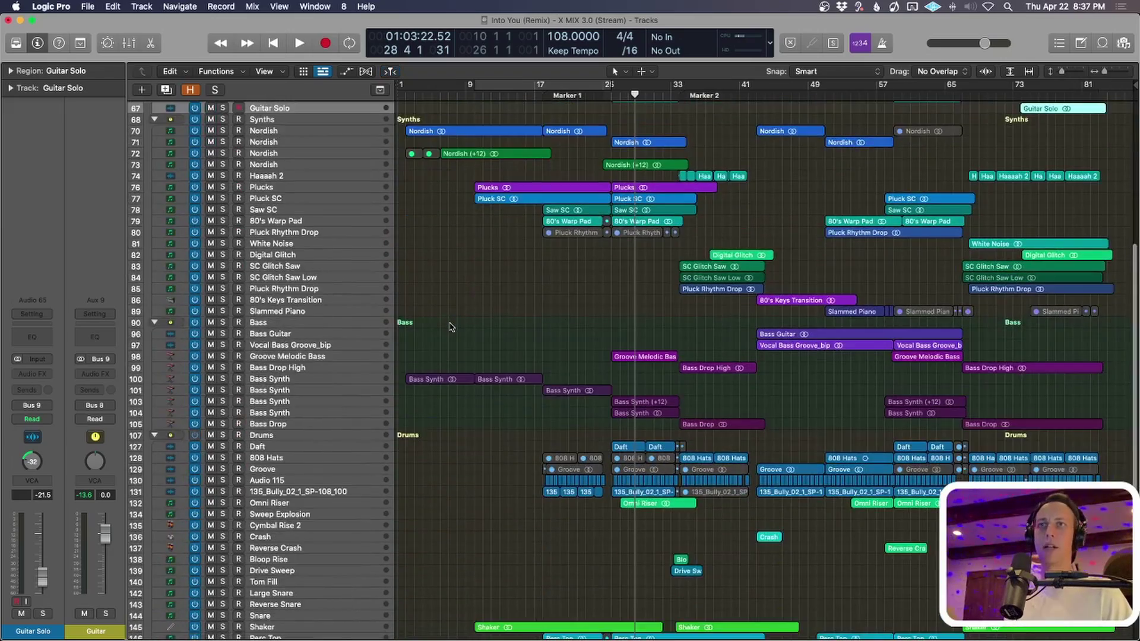
scroll(449, 324, "down", 6)
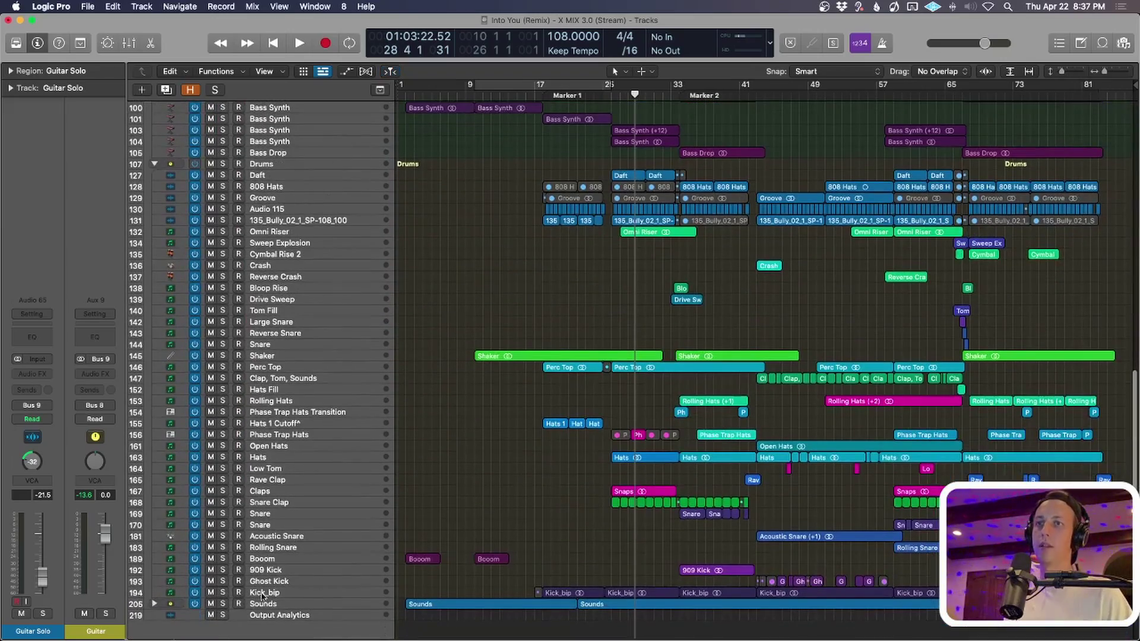
left_click(267, 604)
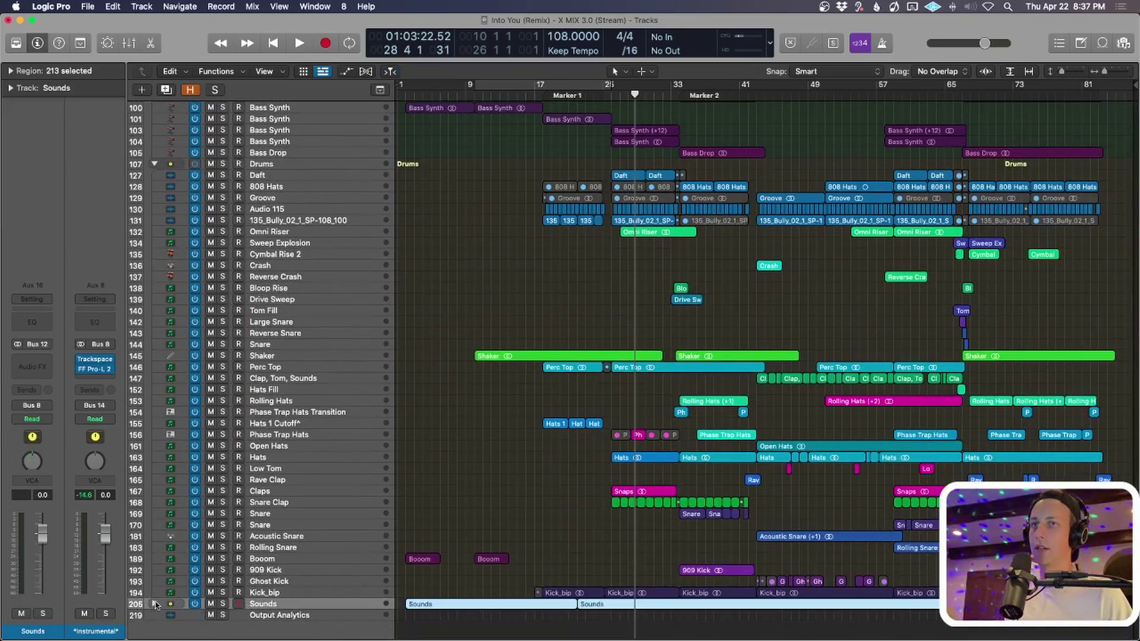
Play the full arrangement from about bar 9 with the track list showing from the Song stack down.
scroll(623, 445, "up", 15)
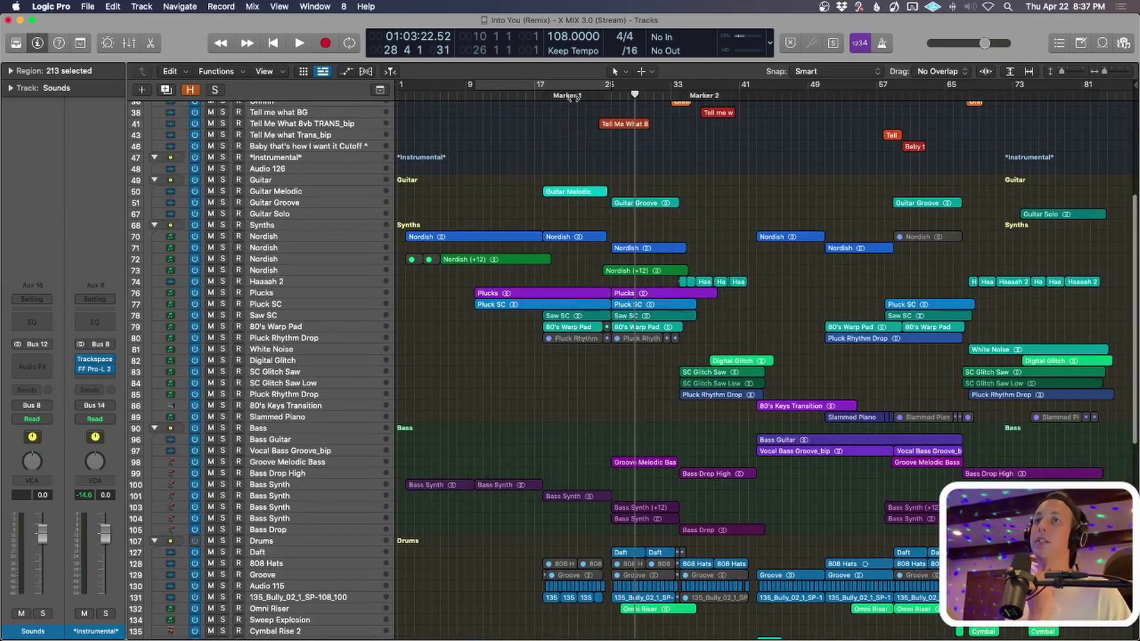
left_click_drag(540, 100, 473, 105)
scroll(534, 308, "up", 6)
scroll(535, 308, "up", 2)
key("space")
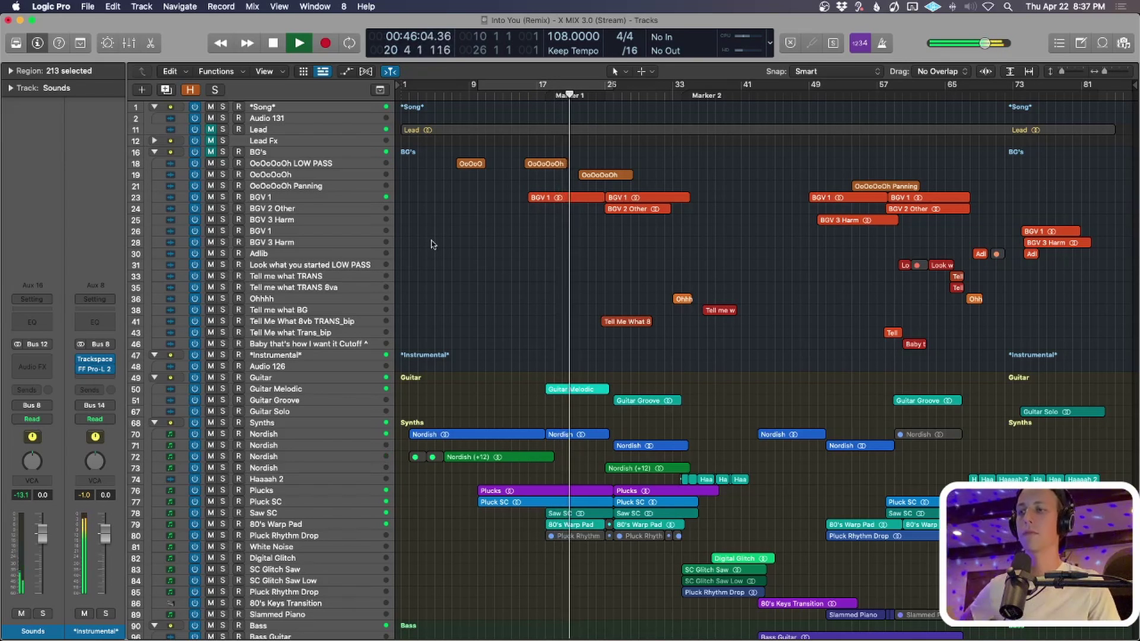
Look over the instrumental, bass and drum tracks of the arrangement during playback, stopping the song at bar 33.
scroll(484, 297, "down", 10)
scroll(554, 310, "down", 6)
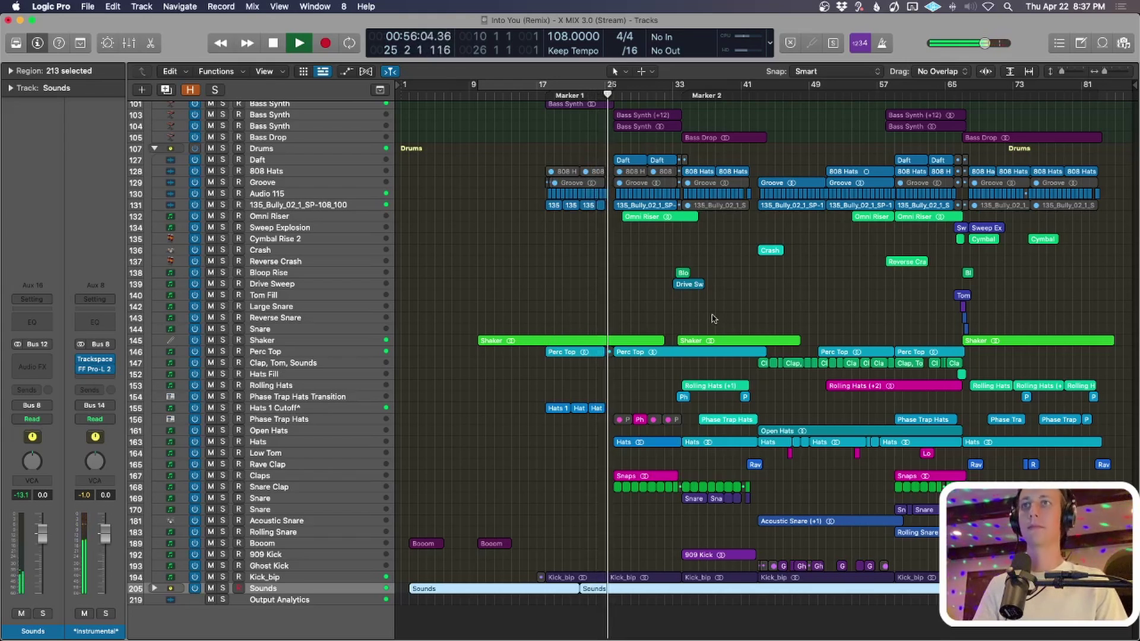
scroll(680, 315, "up", 5)
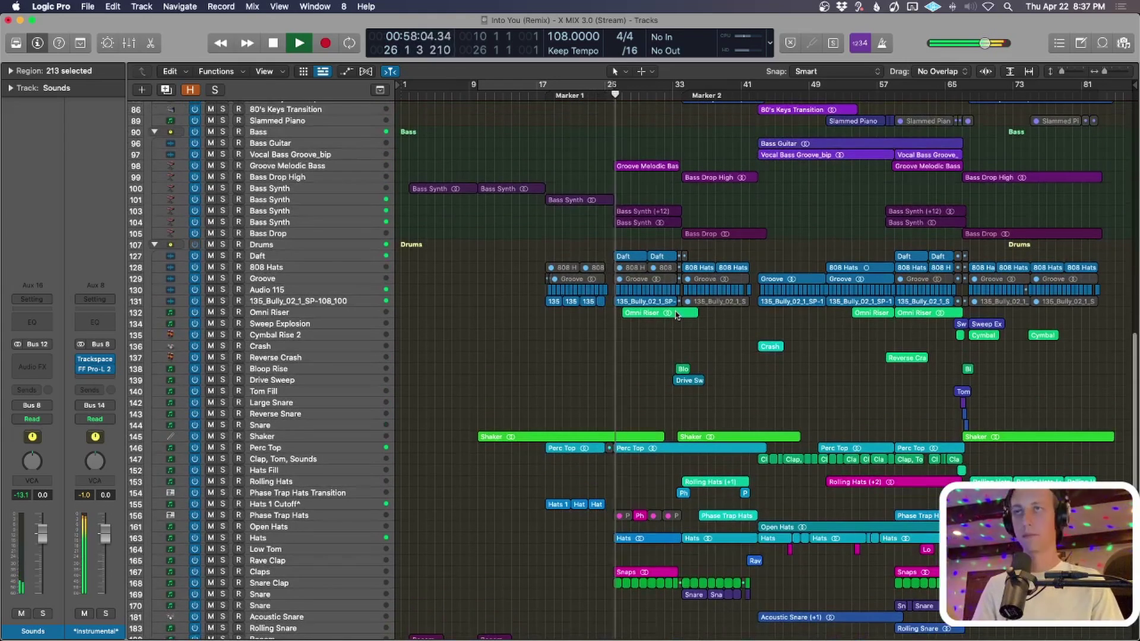
scroll(675, 315, "up", 5)
scroll(673, 315, "up", 5)
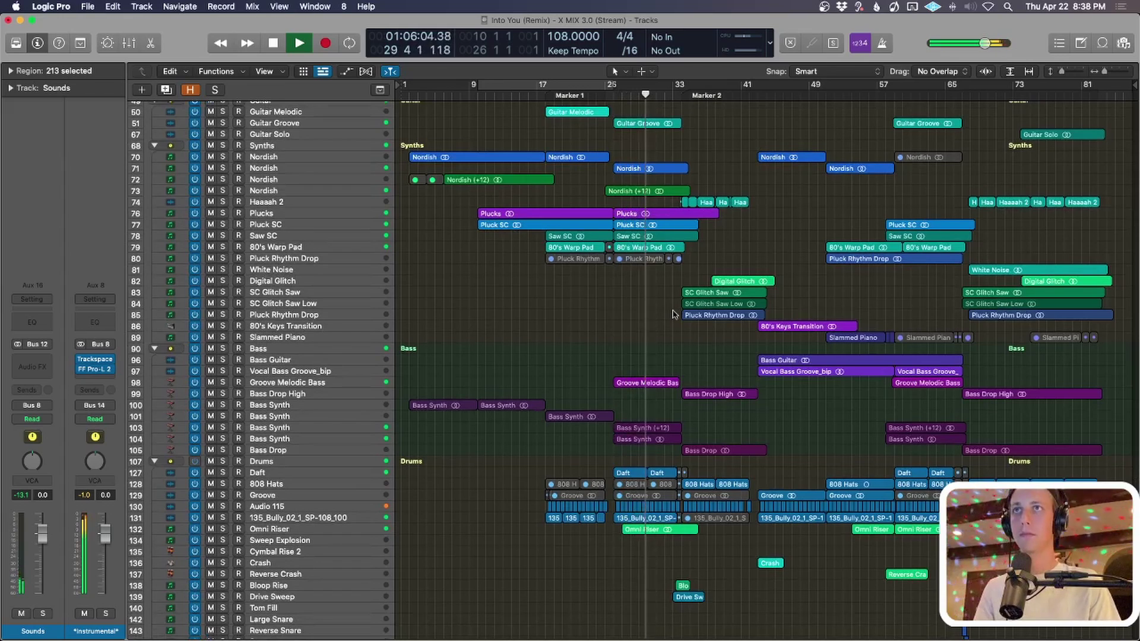
scroll(674, 315, "up", 3)
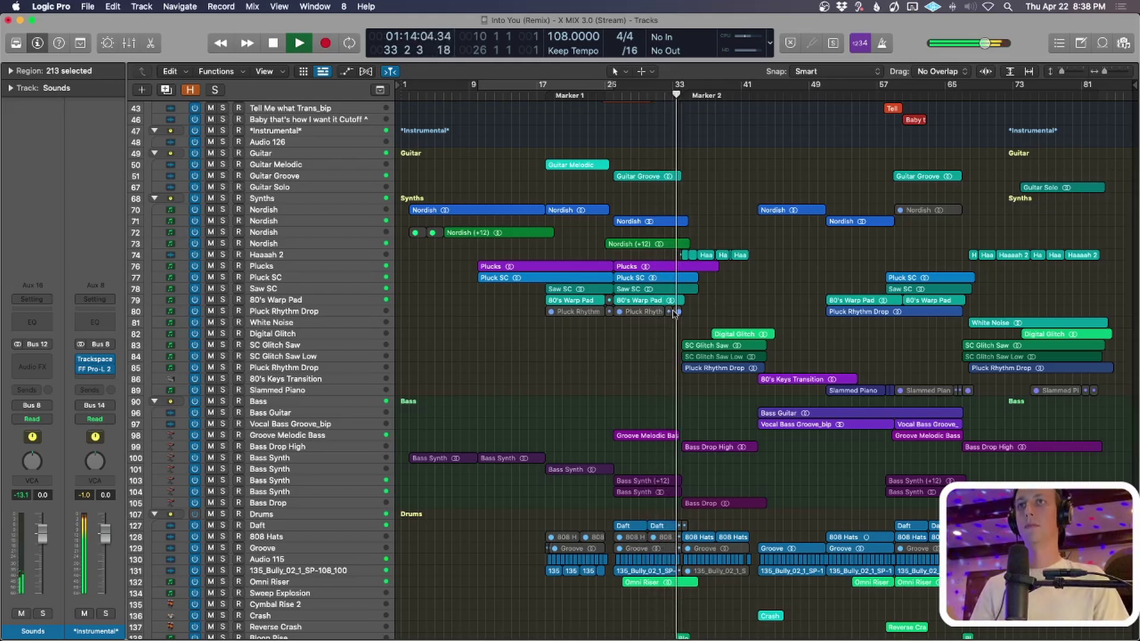
key("space")
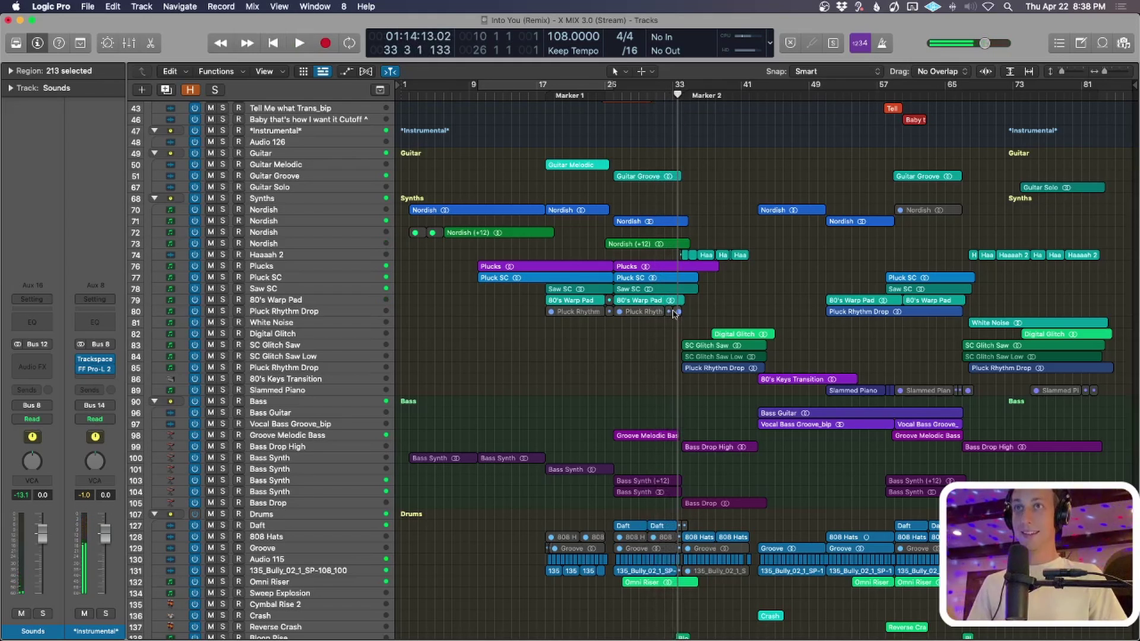
Solo the BG's track stack to isolate the background vocals.
key("super+Up")
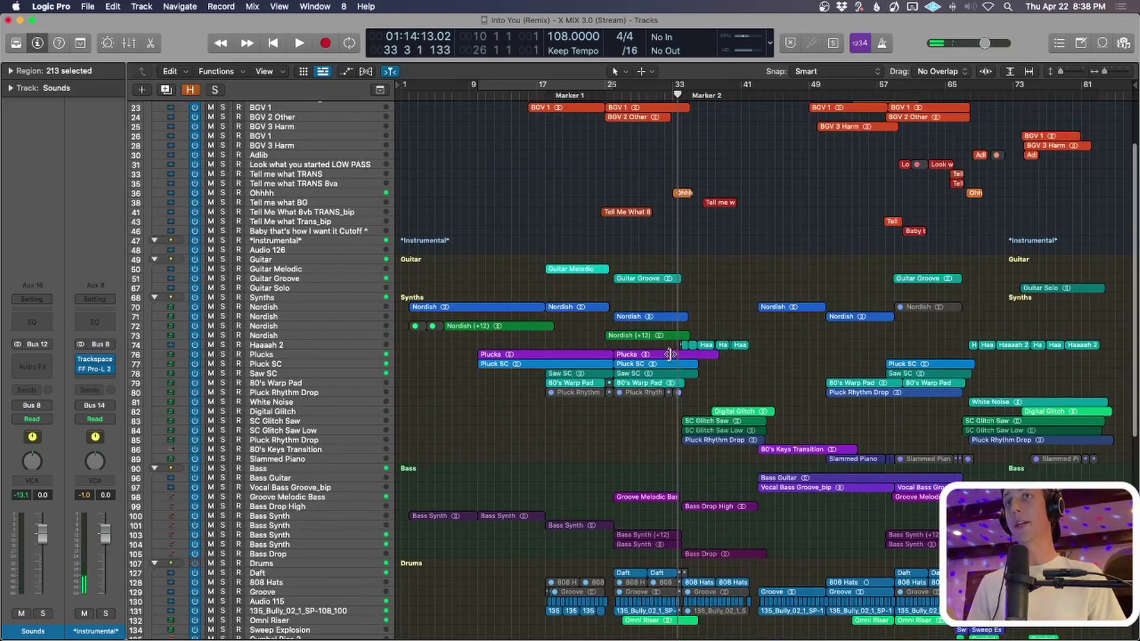
scroll(623, 256, "up", 3)
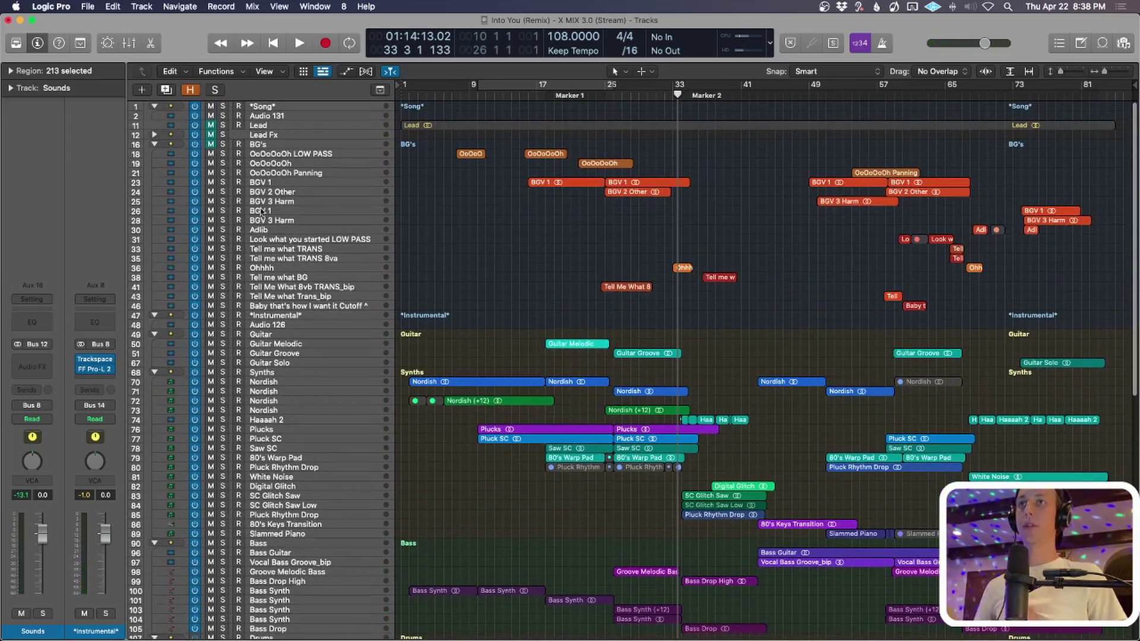
left_click(257, 145)
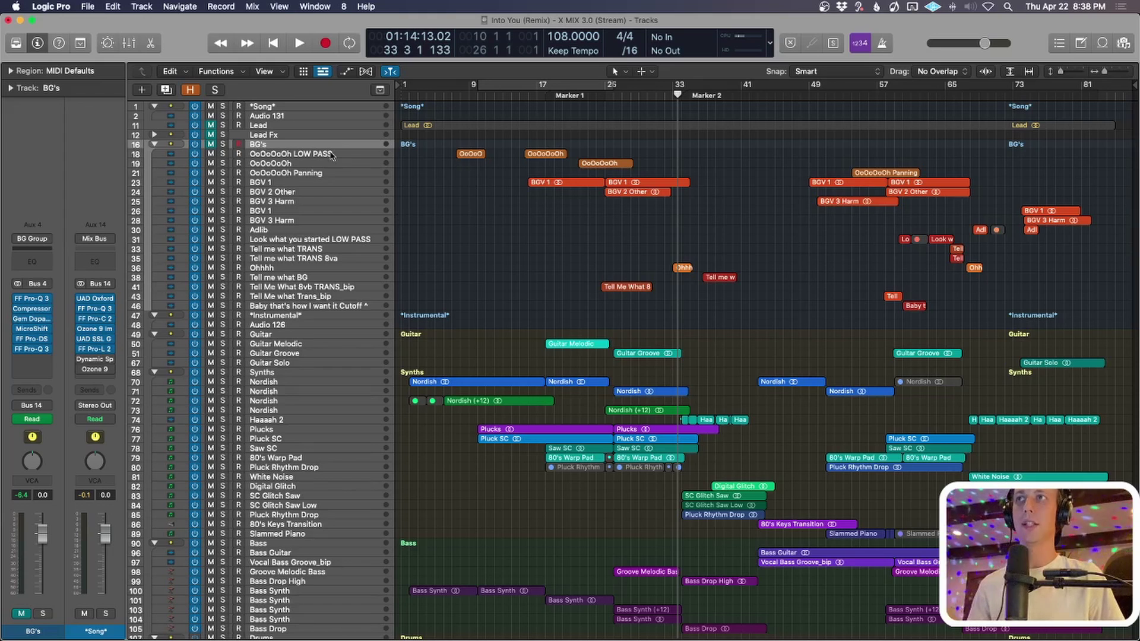
key("s")
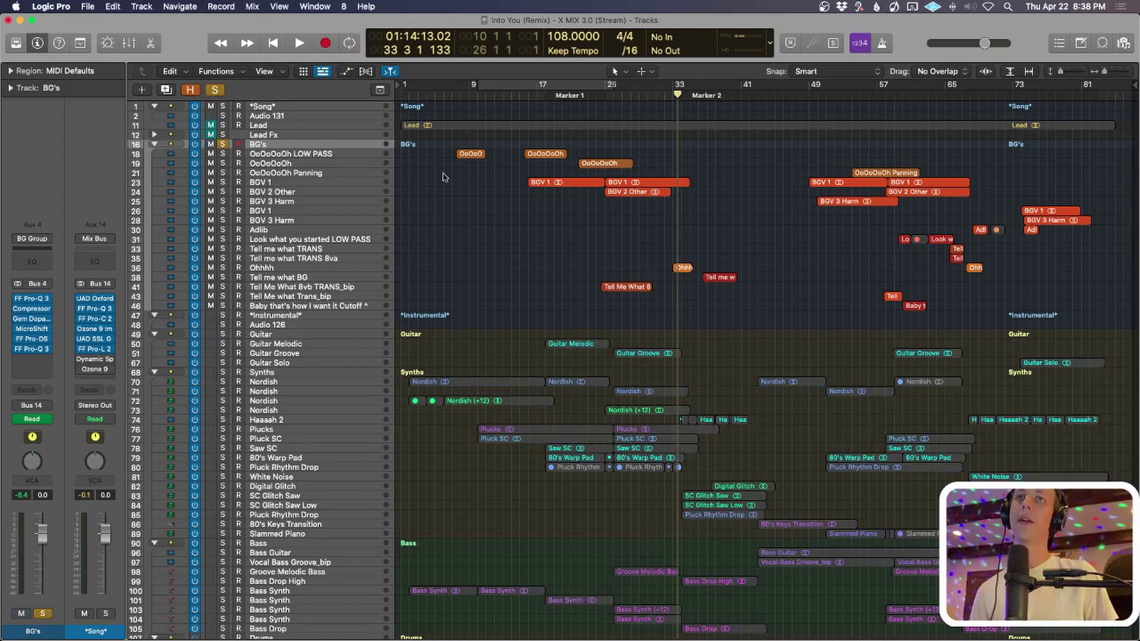
Enlarge the tracks, play the first region on the OoOoOoOh LOW PASS track, and leave all tracks unsoloed.
left_click(471, 153)
key("z")
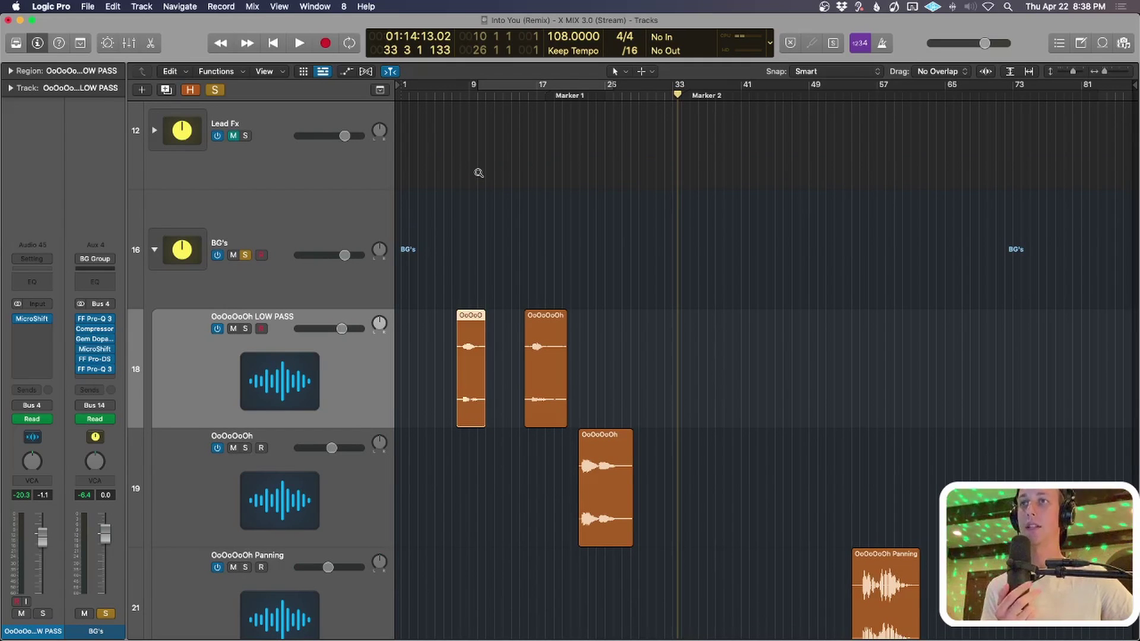
left_click(479, 173, "ctrl+alt")
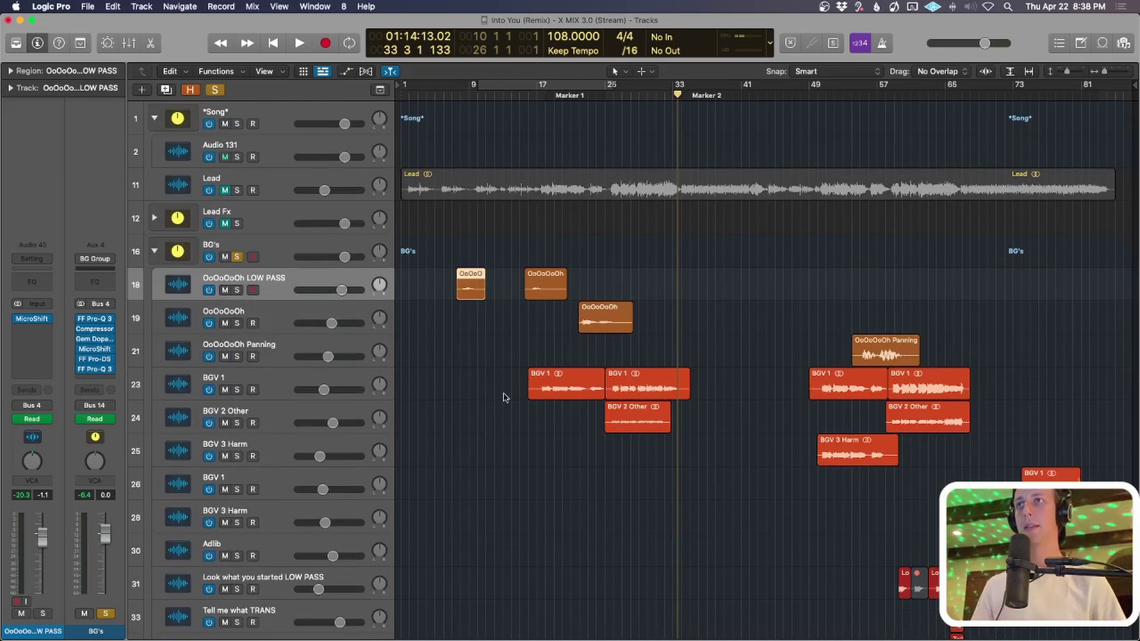
left_click(486, 315, "ctrl+alt")
left_click(486, 315, "ctrl+alt")
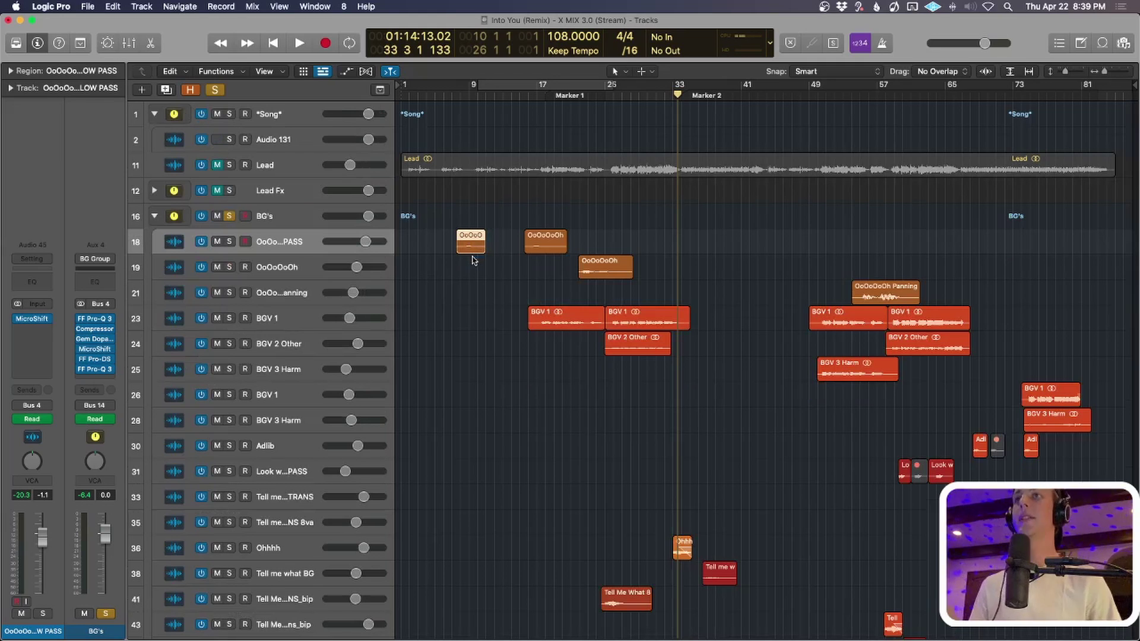
key("shift+space")
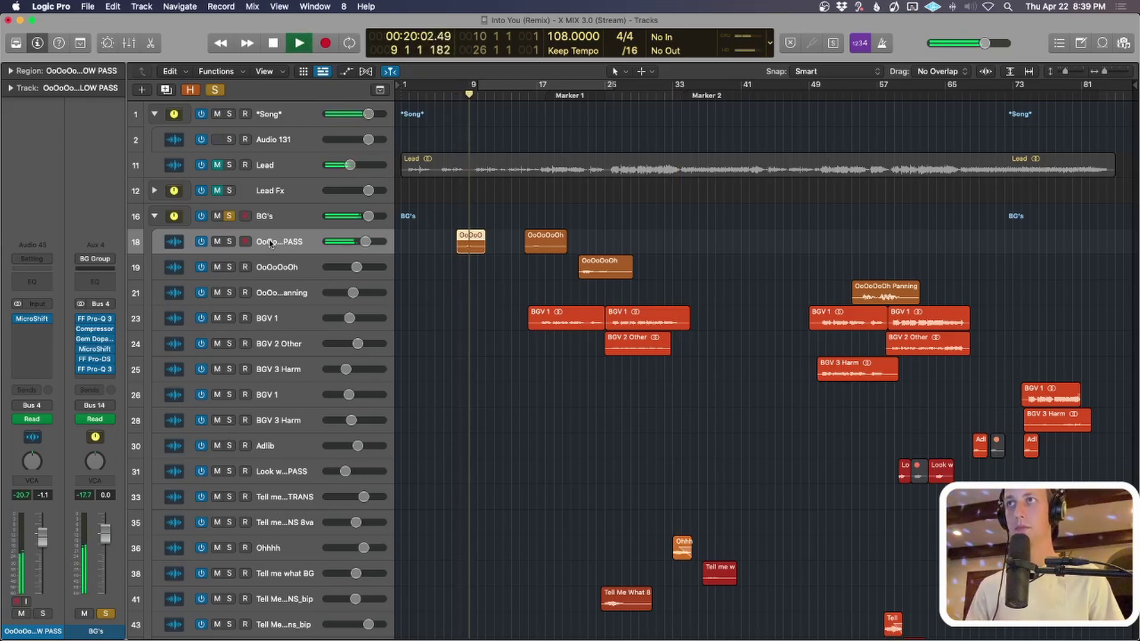
key("space")
key("s")
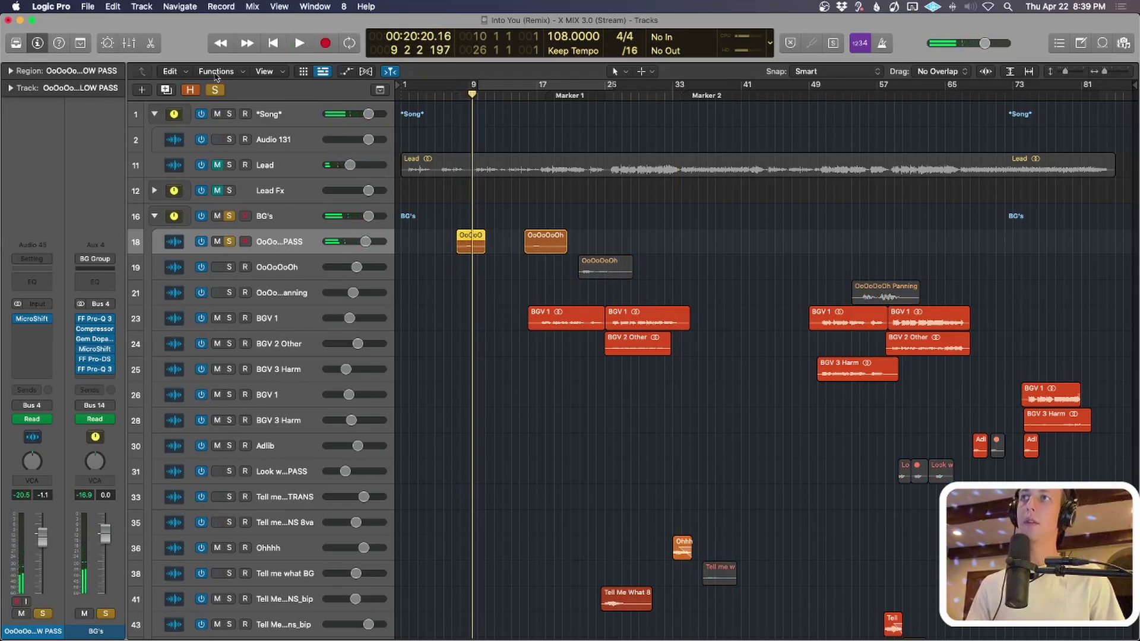
left_click(215, 89)
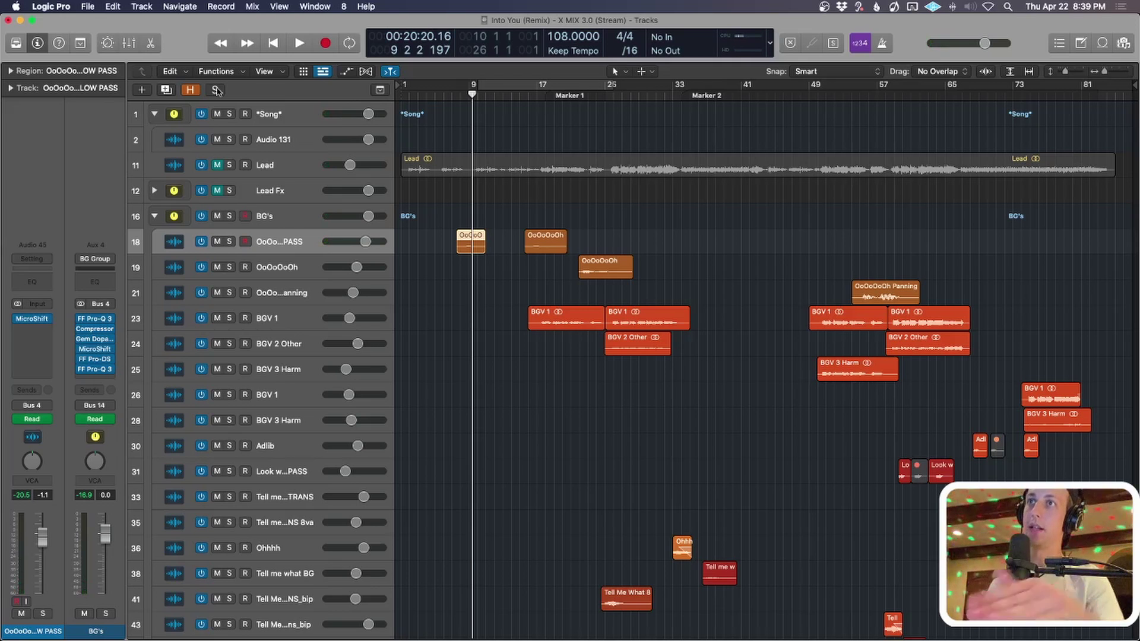
Solo the OoOoOoOh and OoOoOoOh LOW PASS tracks together, with the second LOW PASS region selected.
key("super+Up")
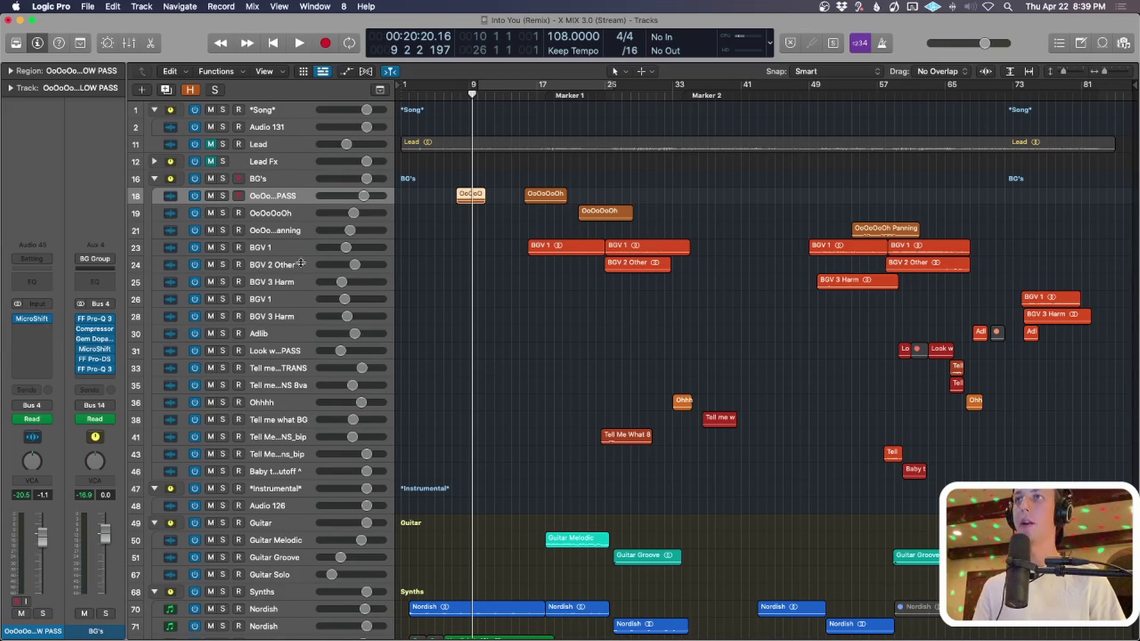
left_click(284, 214)
key("super+Down")
key("super+Down")
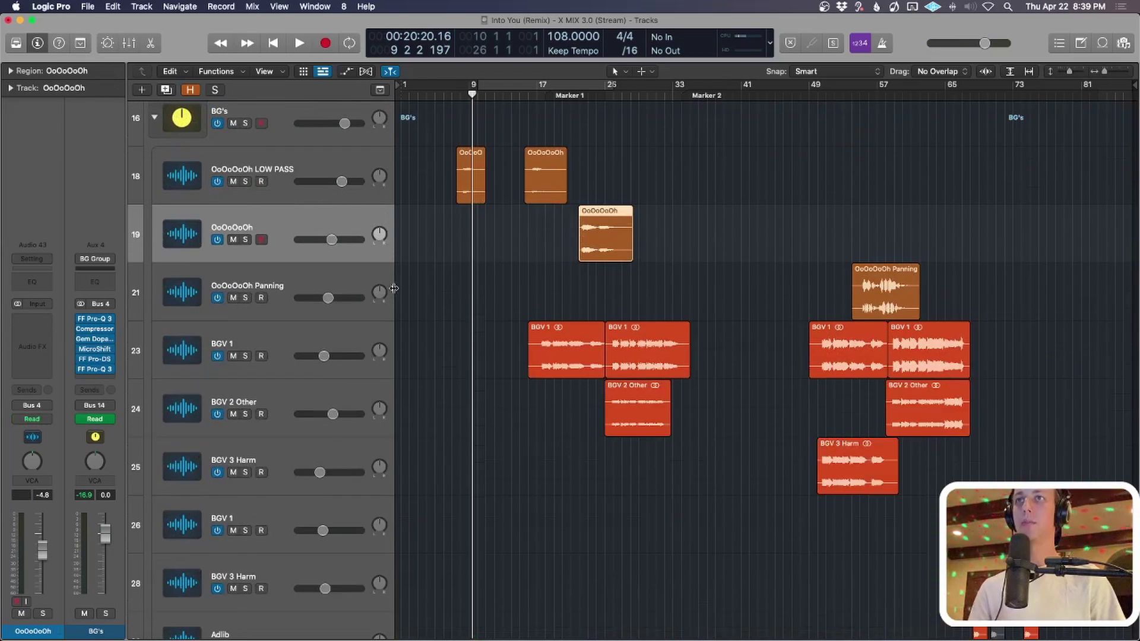
key("s")
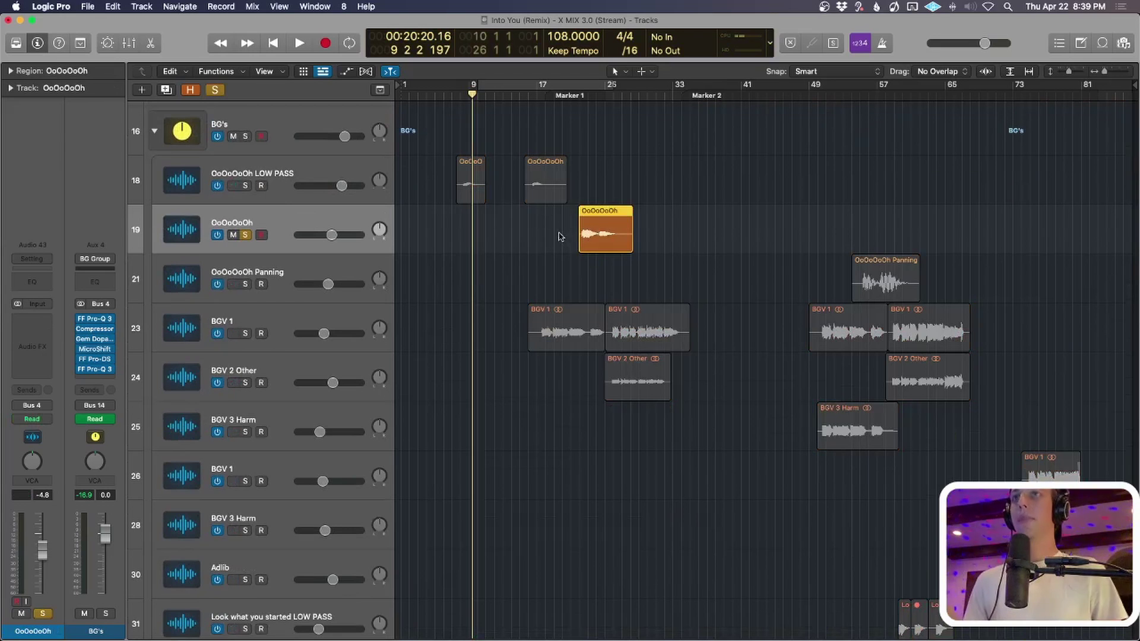
left_click(552, 193)
key("s")
Listen to the second OoOoOoOh LOW PASS region and stop playback just past bar 17.
key("shift+space")
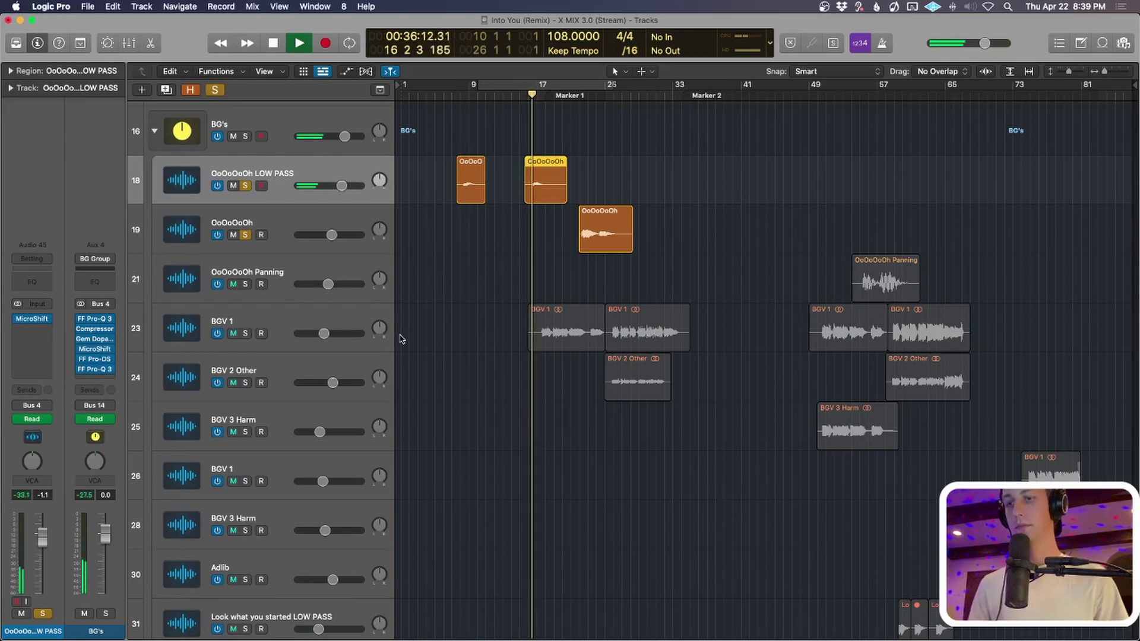
key("space")
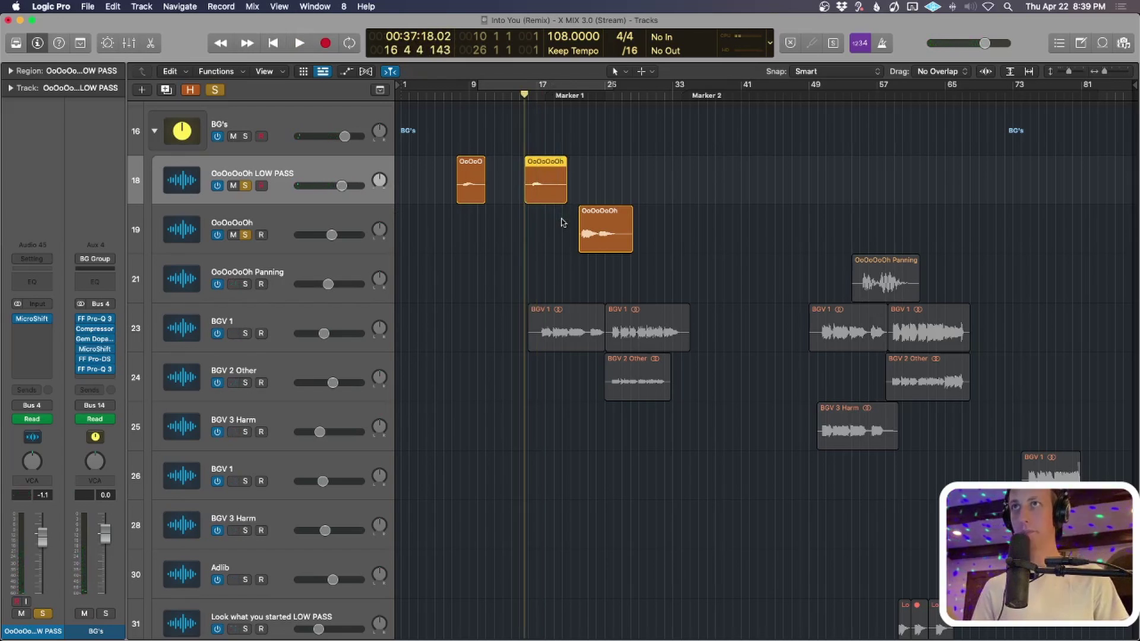
key("space")
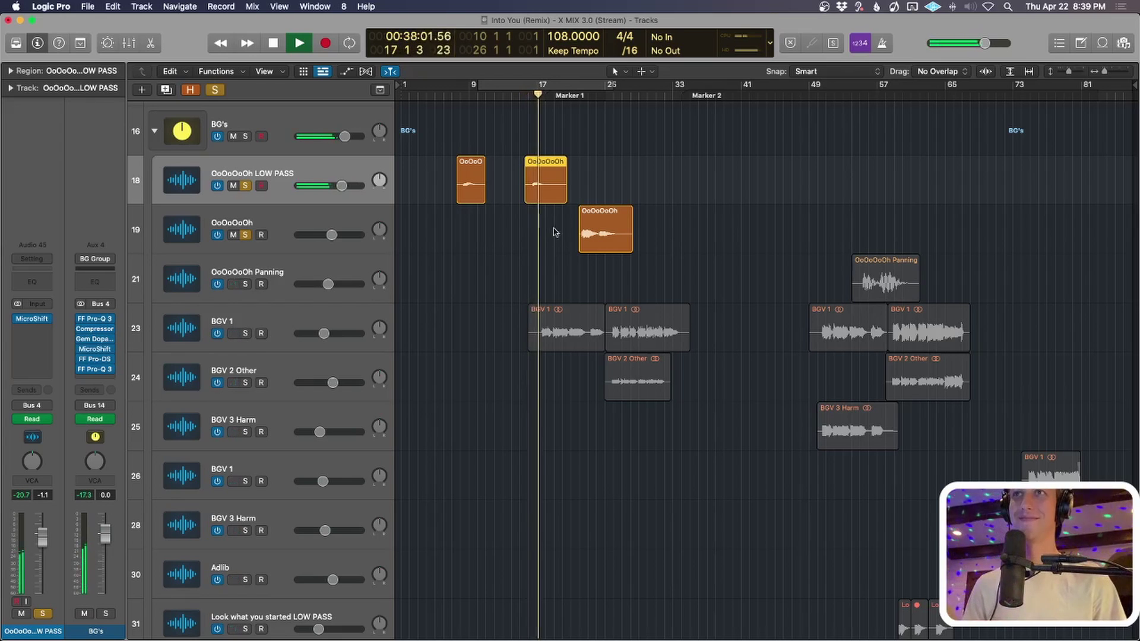
key("space")
Play the OoOoOoOh region on track 19 from its start and stop before bar 23.
key("Down")
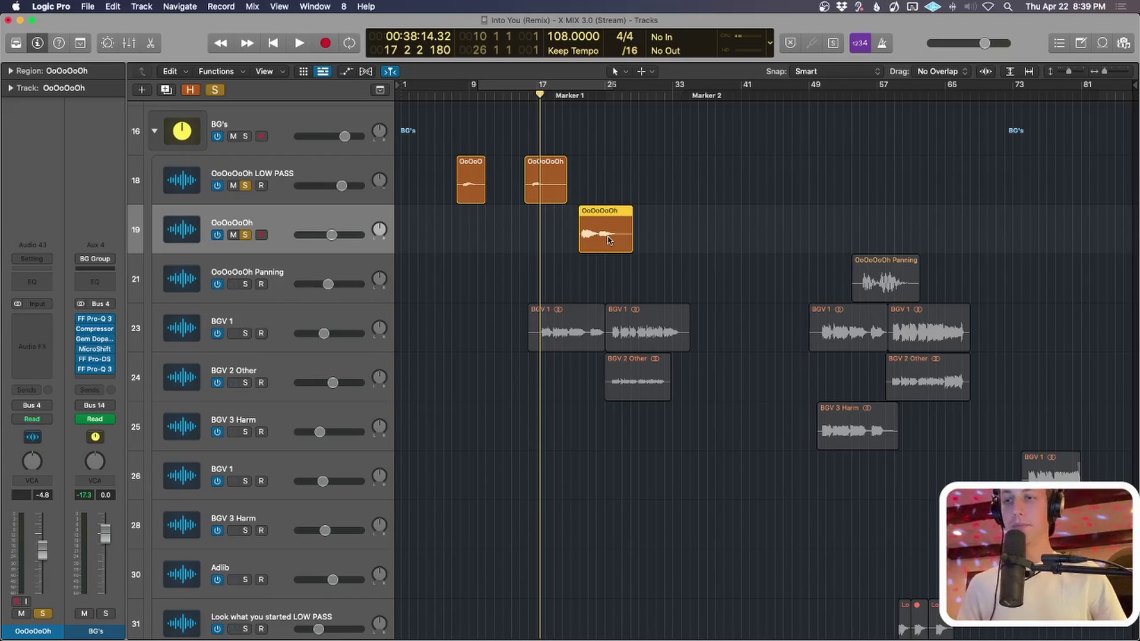
key("shift+Home")
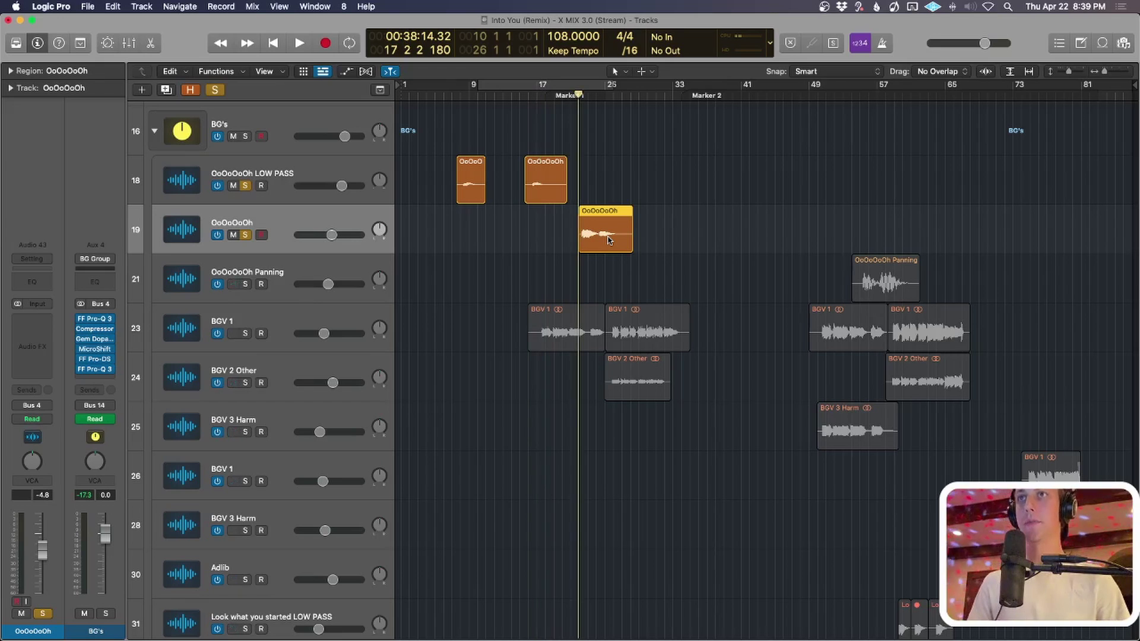
key("space")
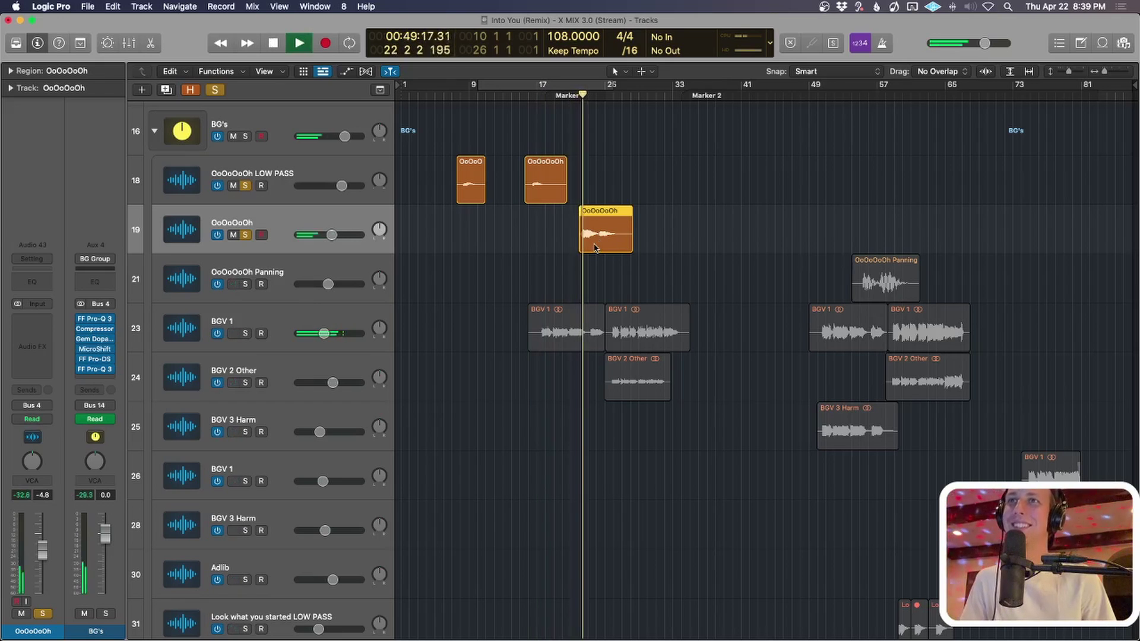
key("space")
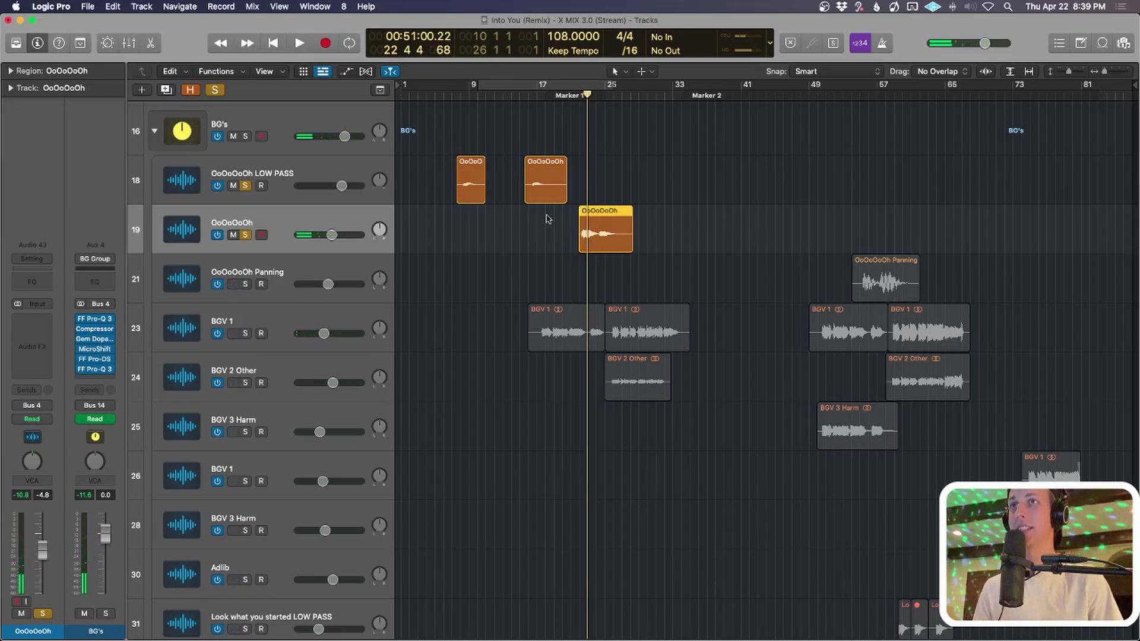
Compare the first OoOoOoOh LOW PASS region with the OoOoOoOh region on track 19 by playing each briefly.
left_click(478, 190)
key("space")
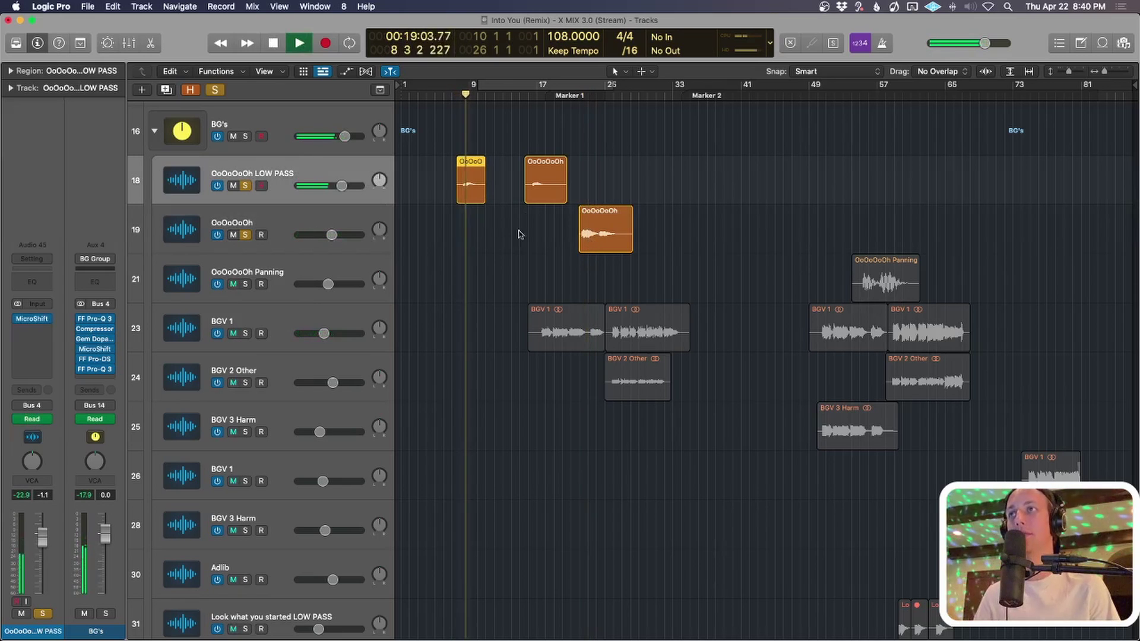
left_click(585, 236)
key("space")
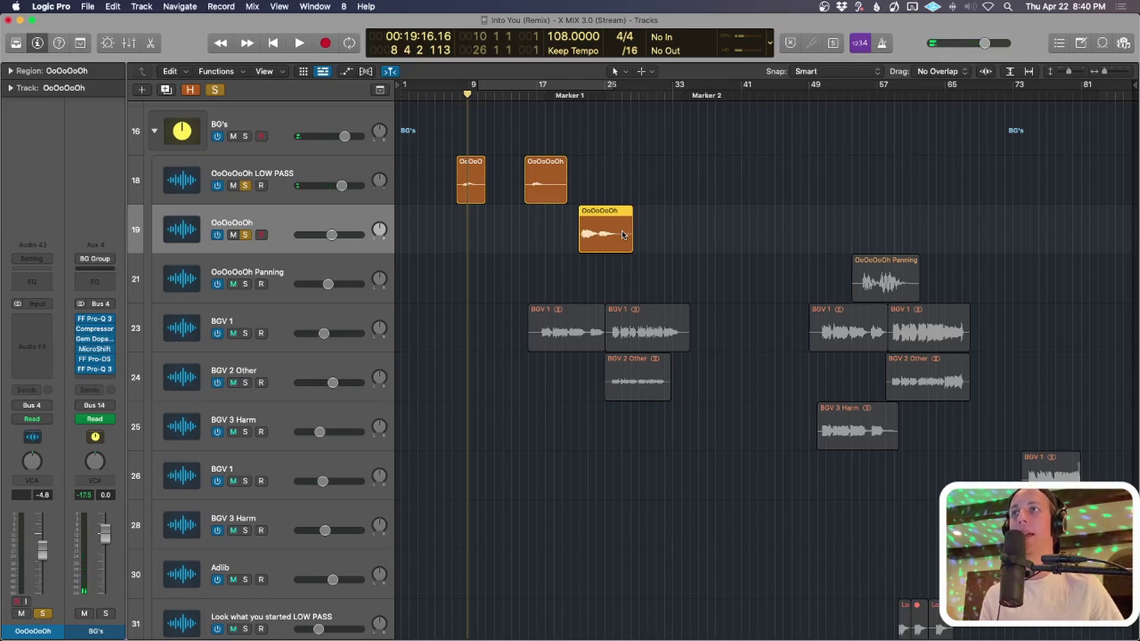
key("shift+space")
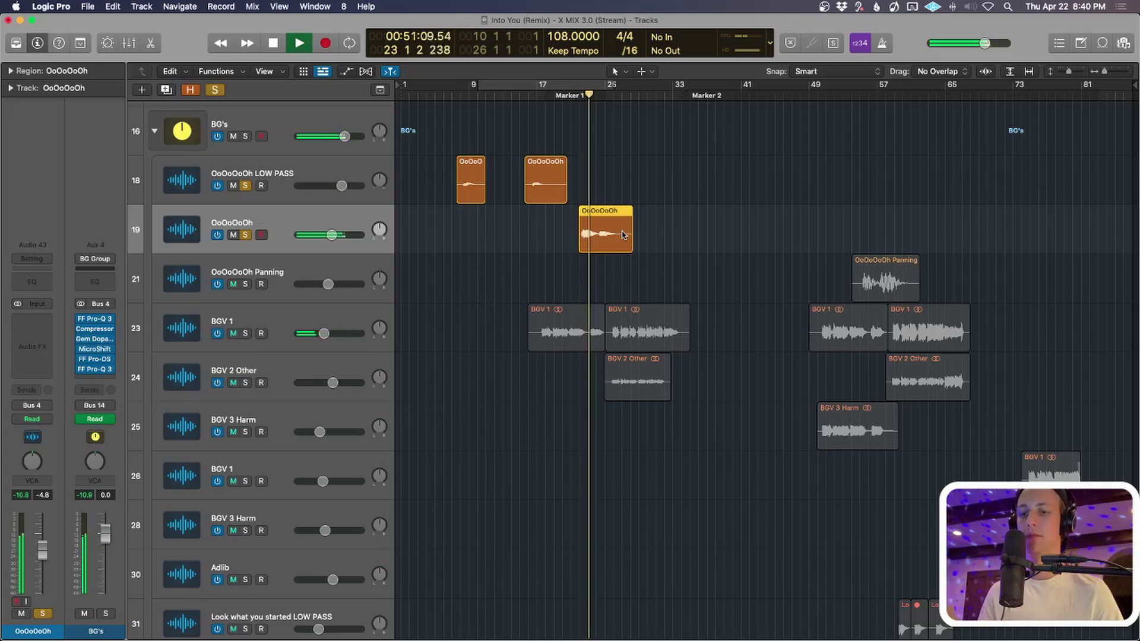
key("space")
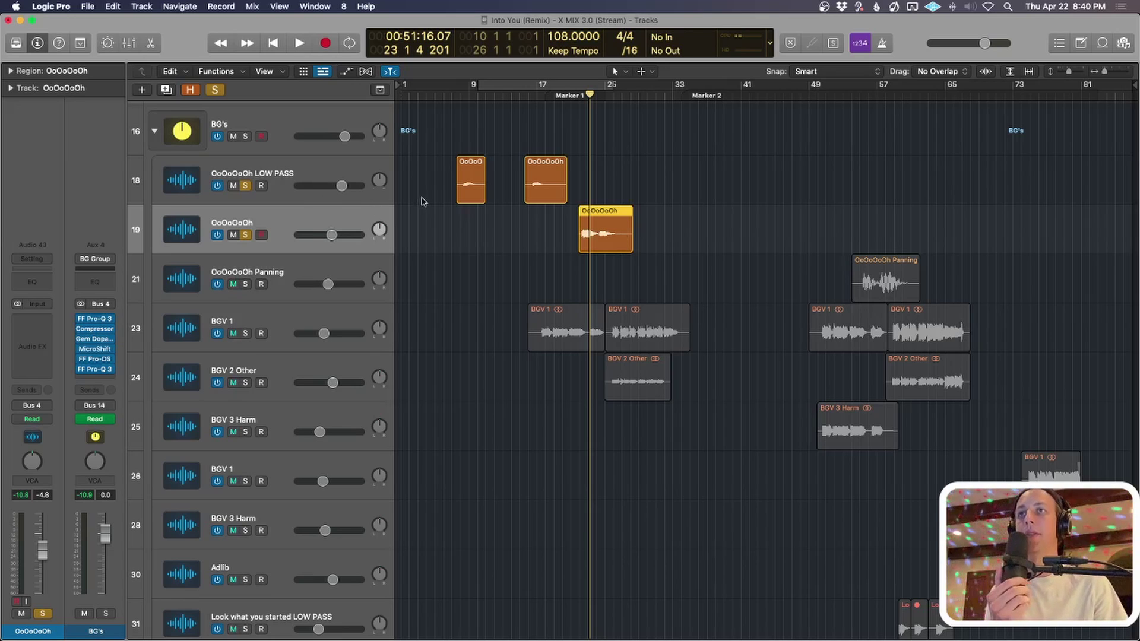
Solo the BGV 1 track (track 23) and unsolo the OoOoOoOh LOW PASS and OoOoOoOh tracks.
scroll(422, 215, "up", 3)
left_click(275, 425)
left_click(245, 438)
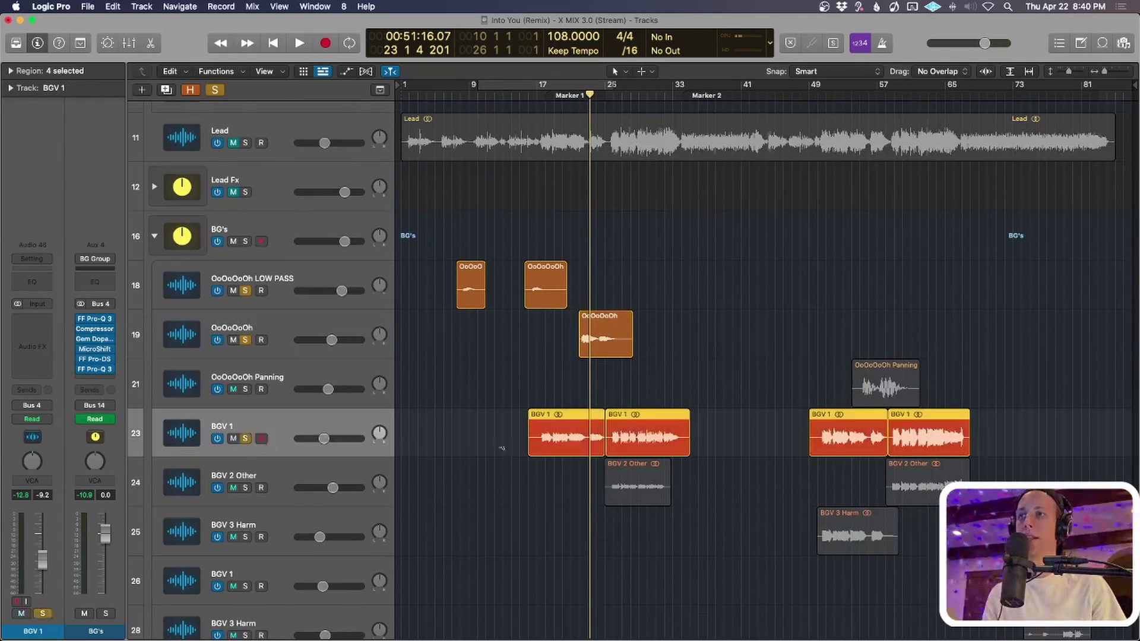
left_click(245, 291)
left_click(245, 341)
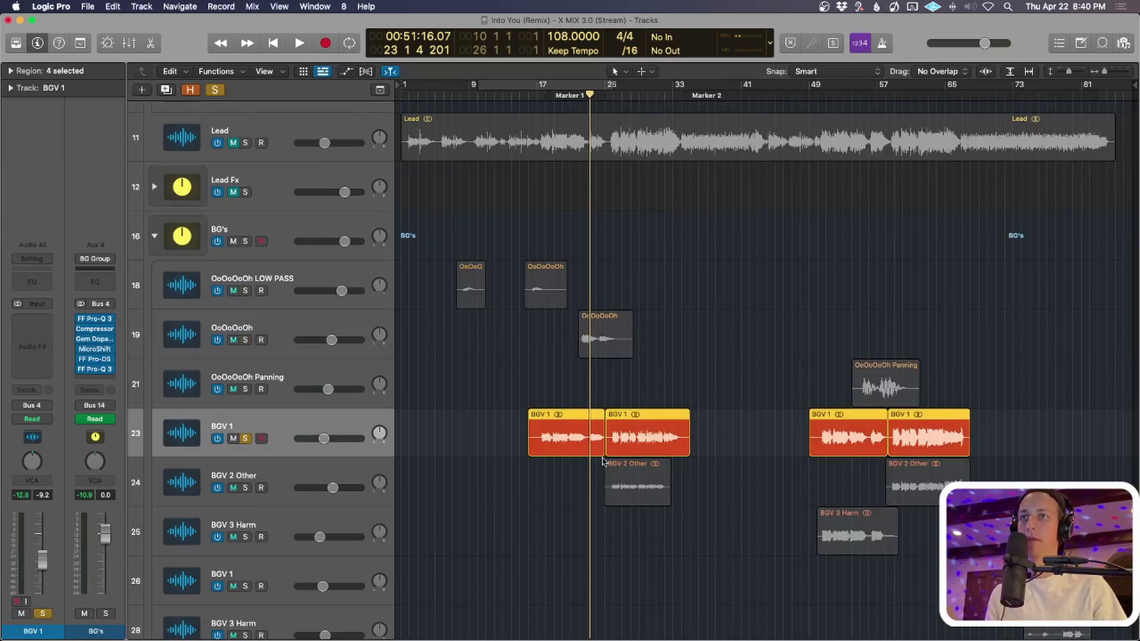
Split the first BGV 1 region on track 23 near bar 17 and listen to the part after the cut.
left_click(538, 438)
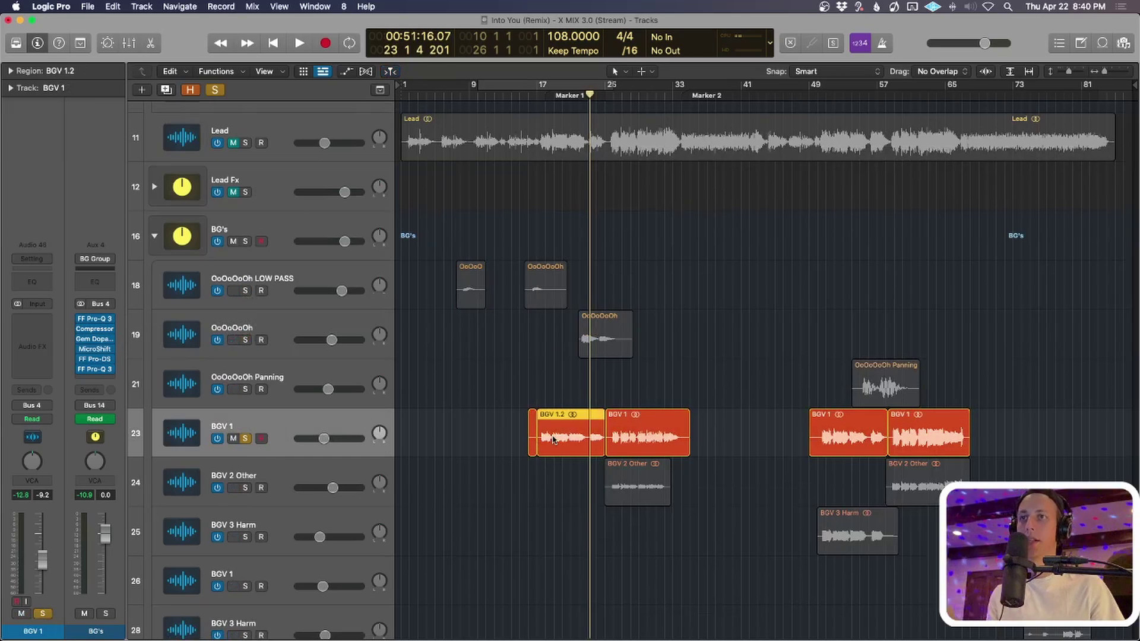
key("space")
key("super+Up")
key("super+Up")
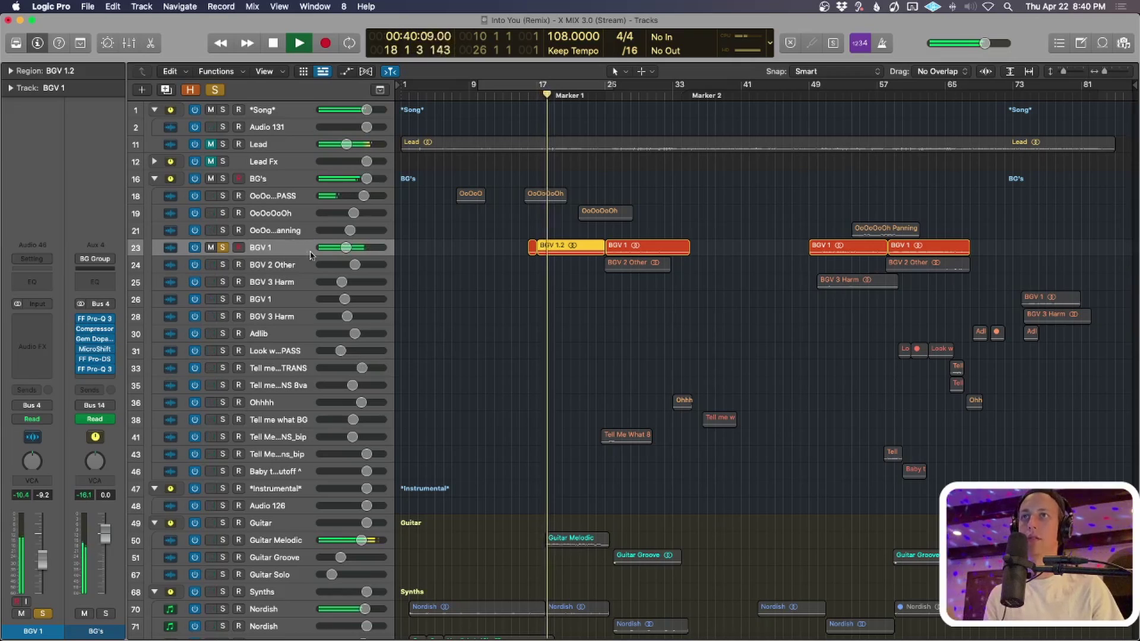
key("space")
Stop playback, unsolo the BGV 1 track, and select the BGV 2 Other track.
key("super+Down")
key("super+Down")
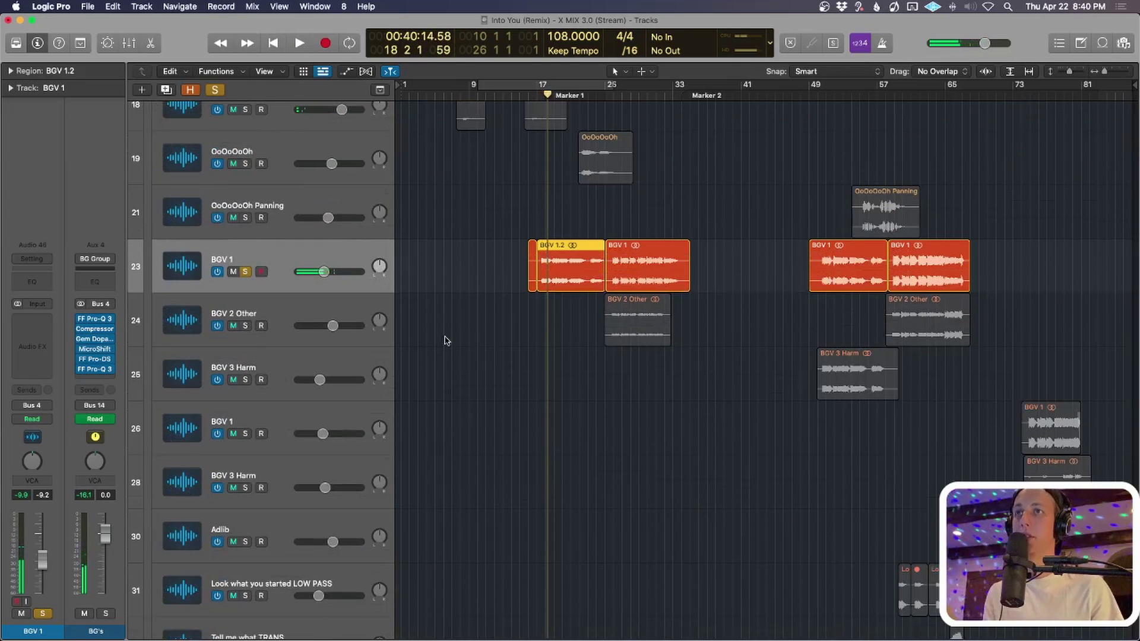
left_click(498, 359)
left_click(352, 313)
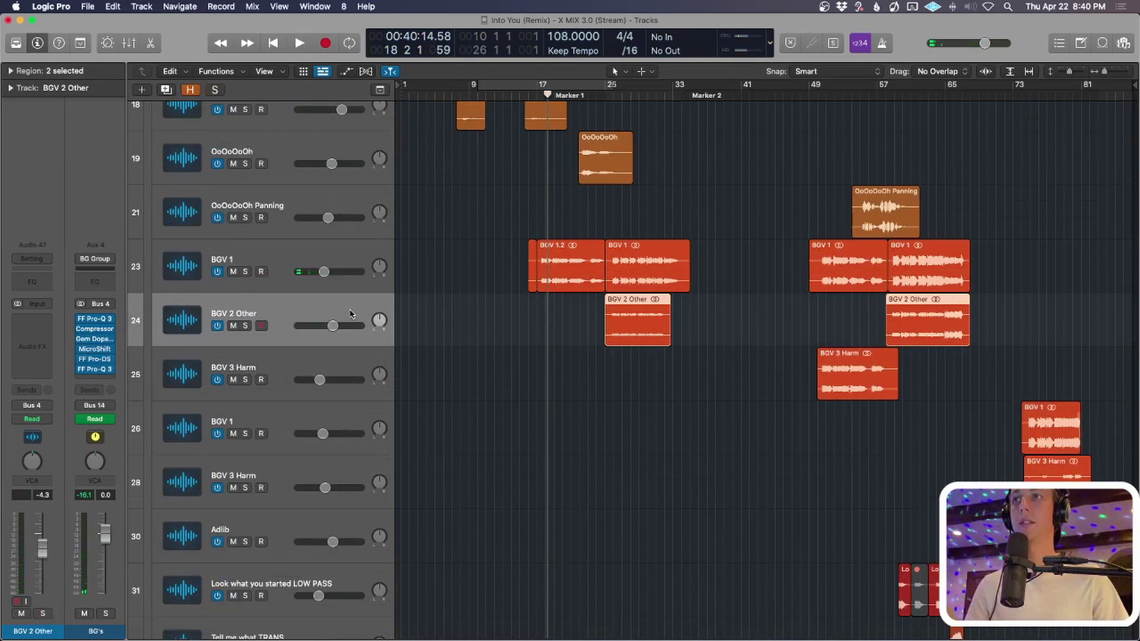
Examine the regions of the BGV 3 Harm track (track 25) and the BGV 2 Other track (track 24).
key("super+Up")
key("super+Up")
key("super+Up")
key("super+Up")
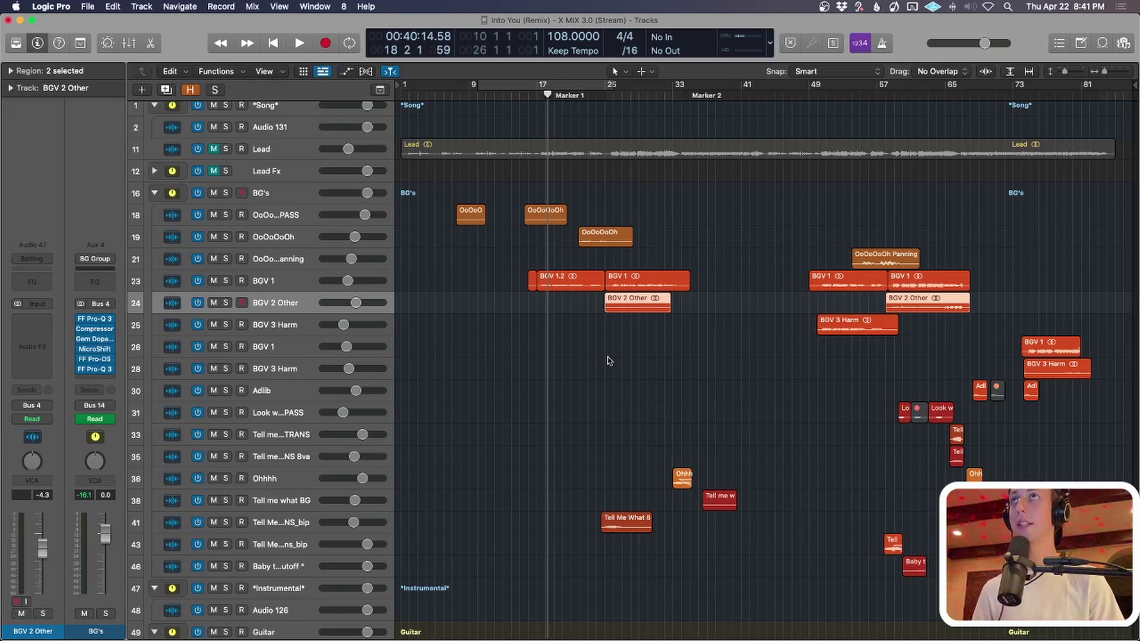
left_click(608, 361)
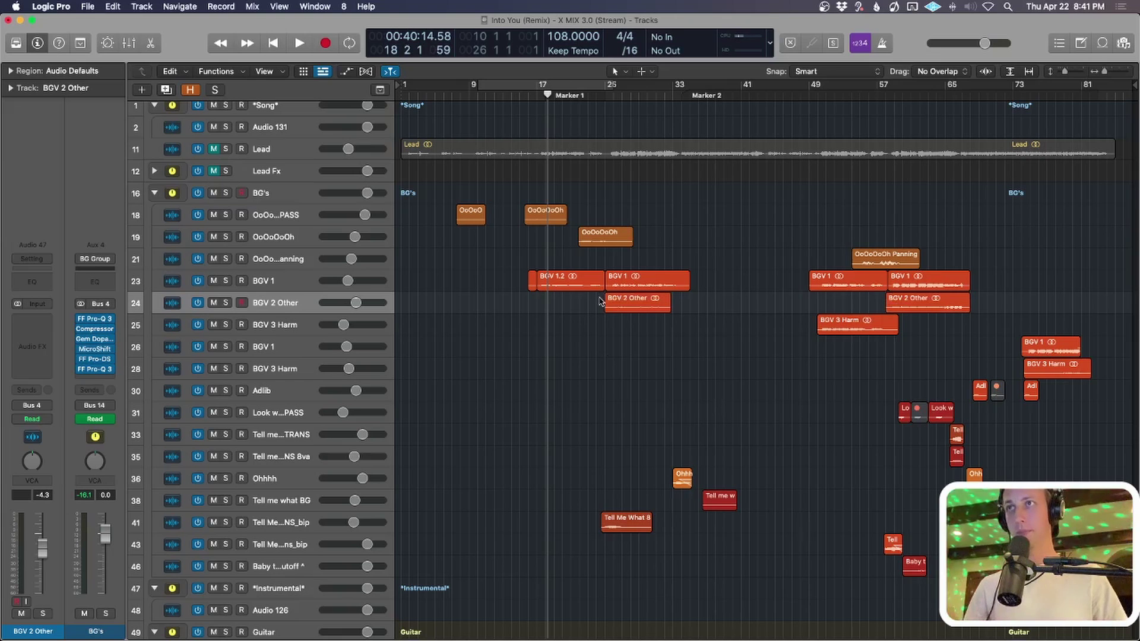
left_click(593, 329, "ctrl+alt")
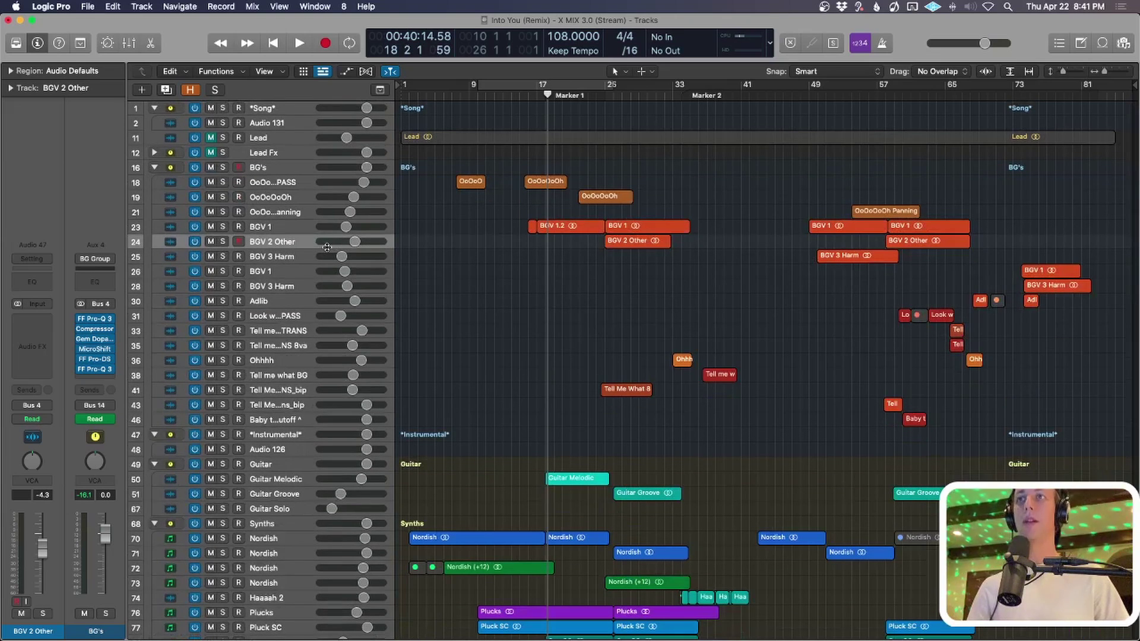
left_click(306, 254)
left_click(445, 279, "ctrl+alt")
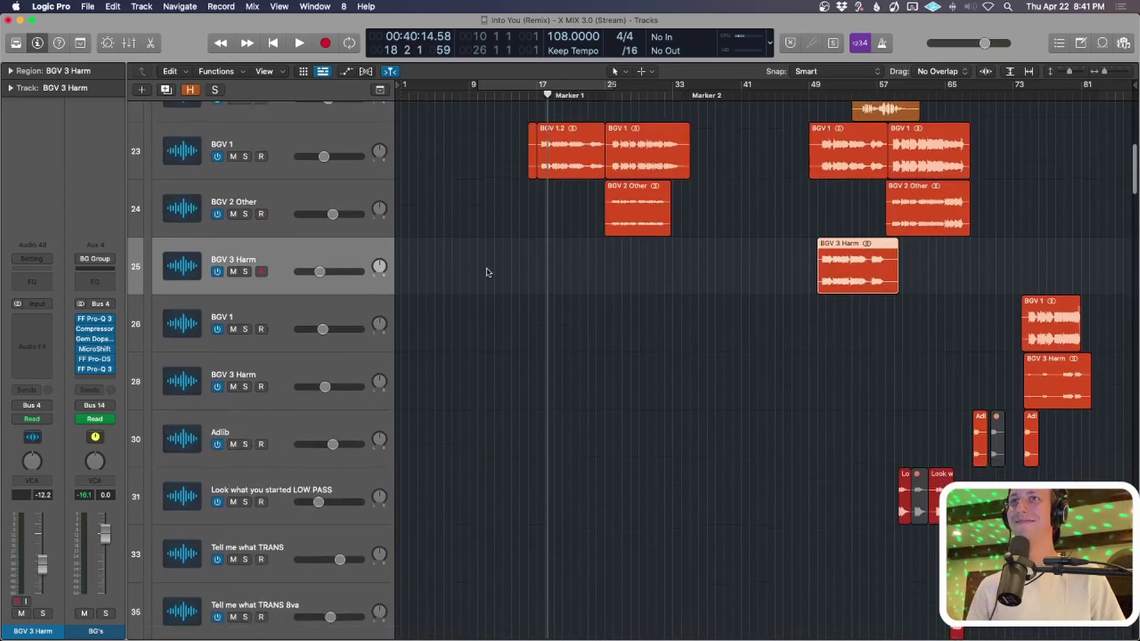
left_click(347, 215)
left_click(538, 291, "ctrl+alt")
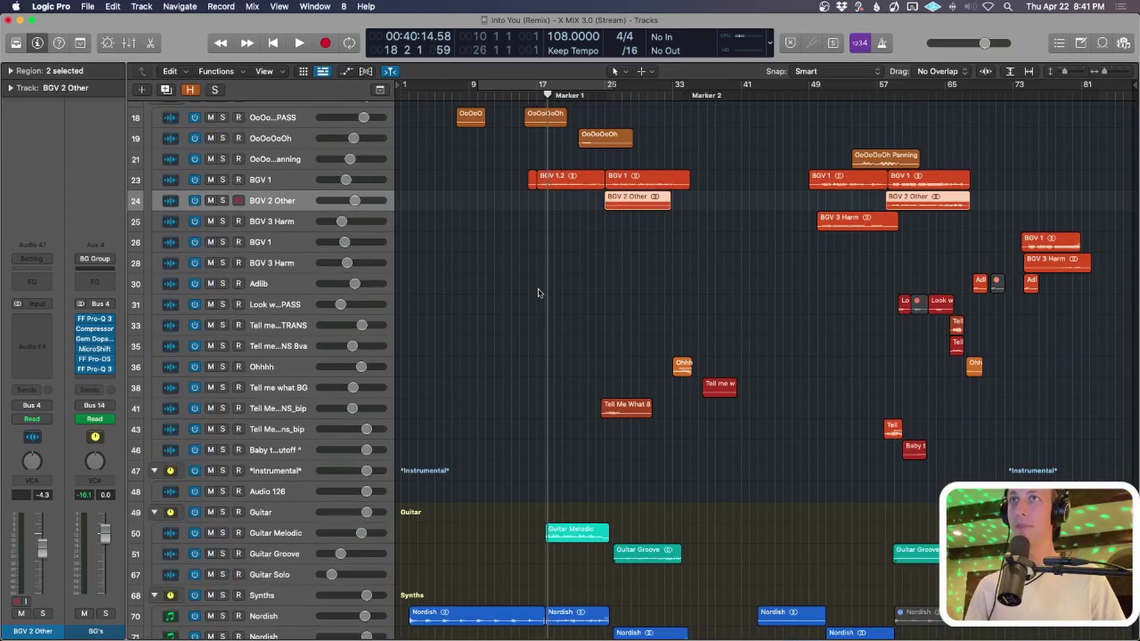
Solo the Tell Me What 8vb TRANS_bip track (track 41).
left_click(292, 414)
left_click(562, 390, "ctrl+alt")
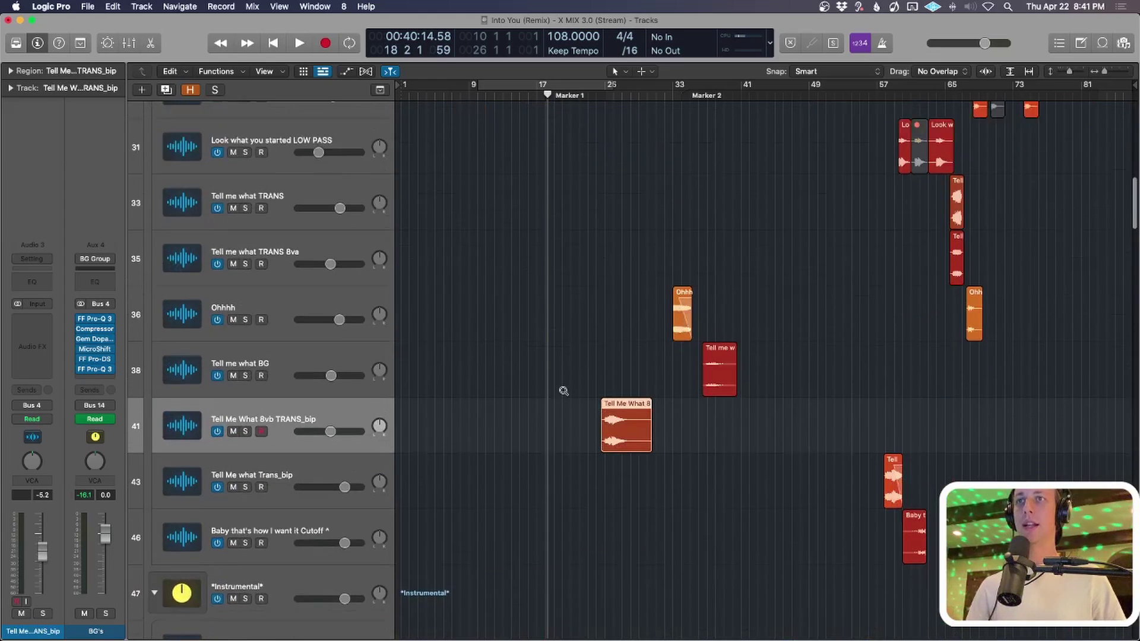
key("s")
left_click(590, 390, "ctrl+alt")
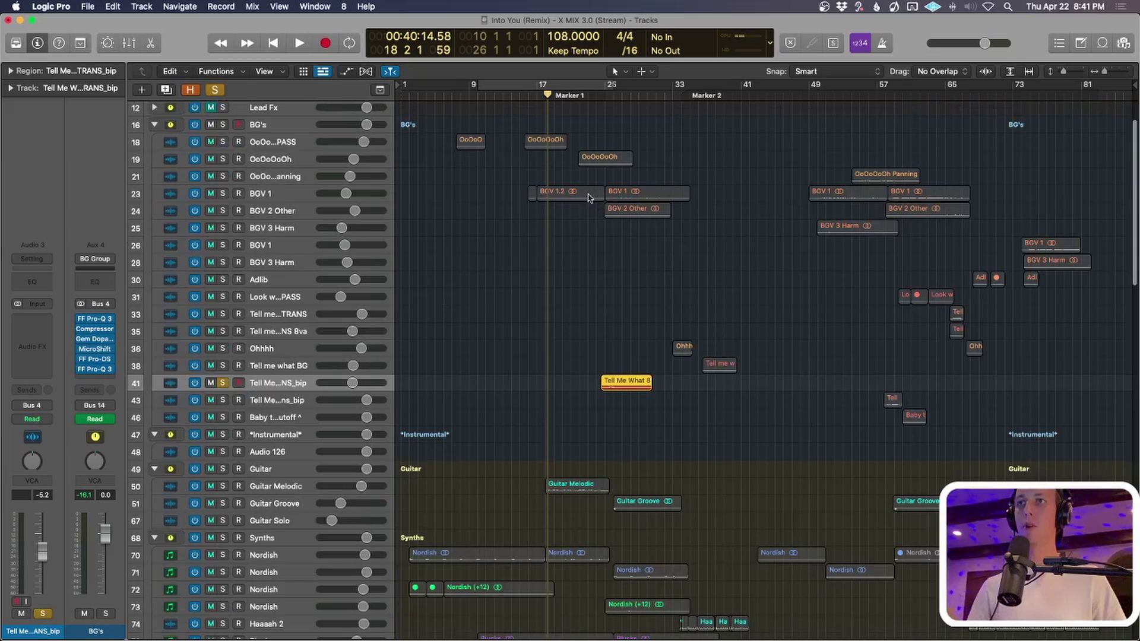
Play the Tell Me What 8vb TRANS_bip track from bar 23 with the *Instrumental* stack also soloed, and stop in bar 26.
left_click(586, 98)
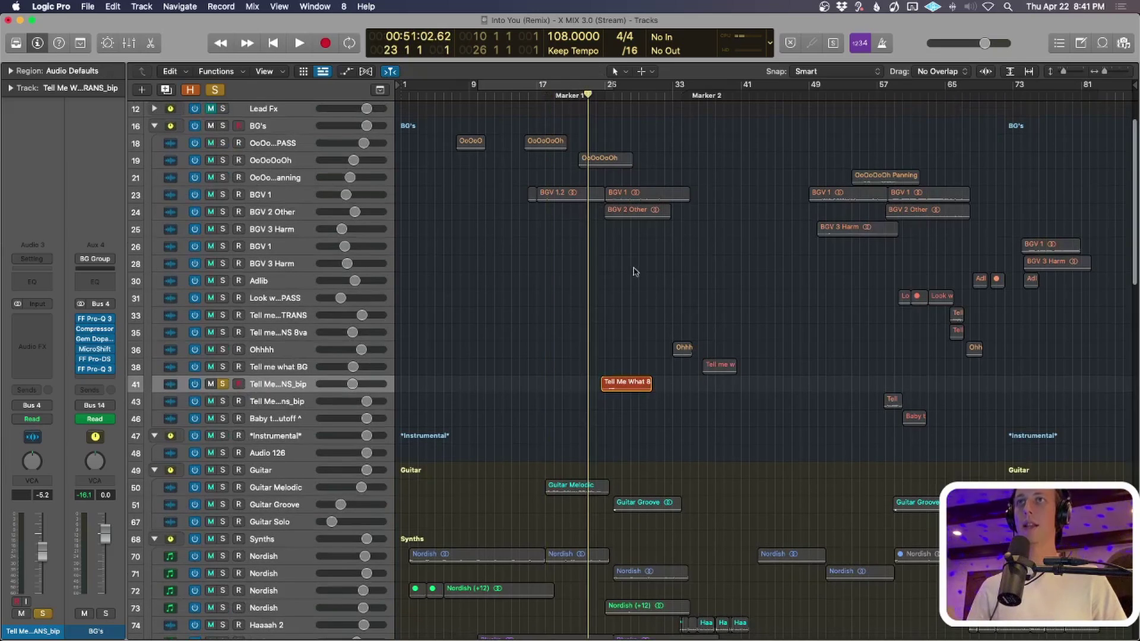
scroll(212, 142, "up", 3)
scroll(505, 279, "down", 6)
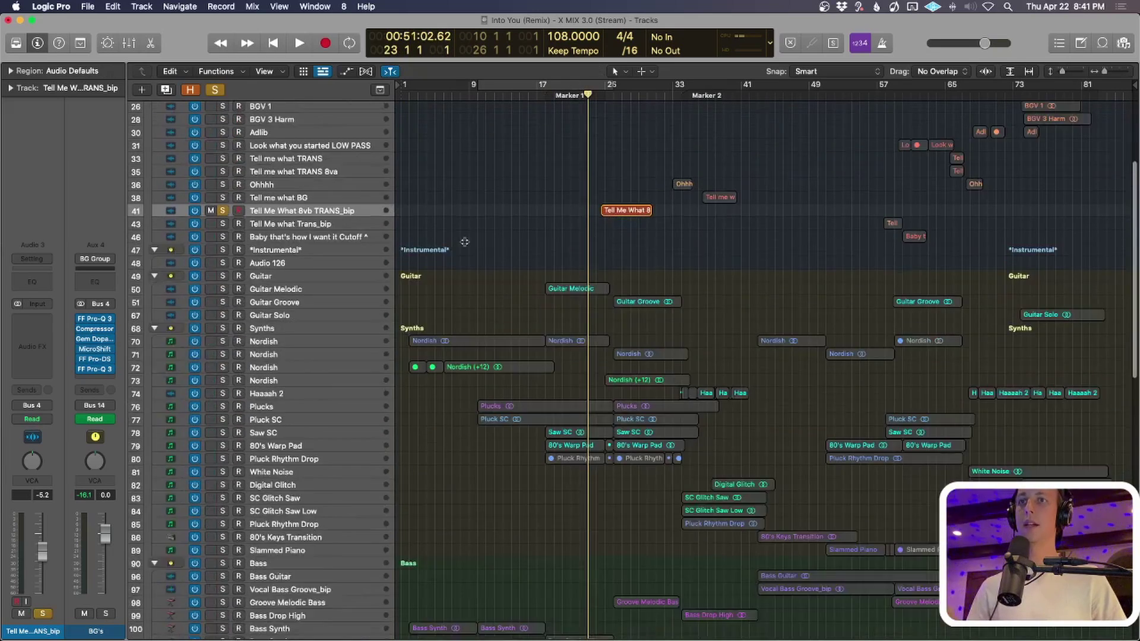
key("space")
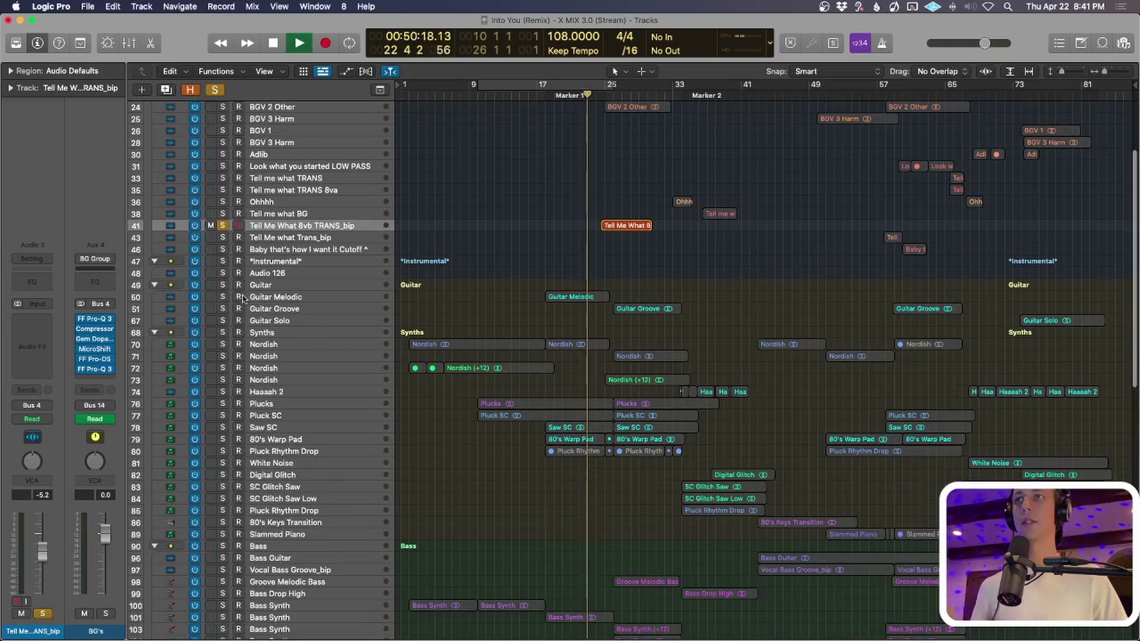
left_click(222, 262)
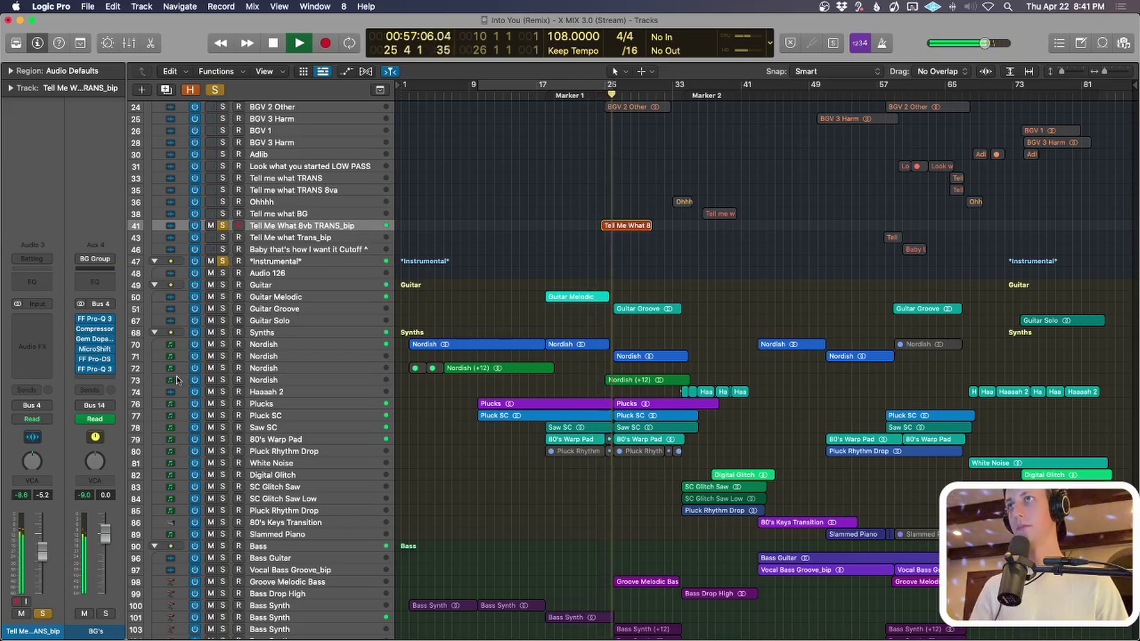
key("space")
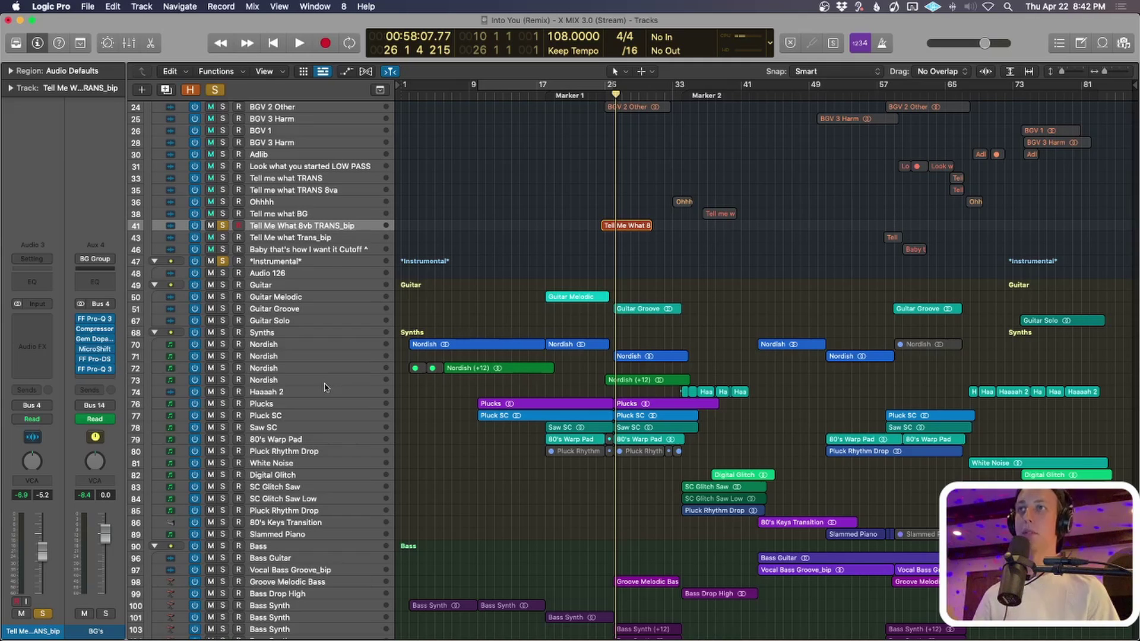
Play the selected Tell Me What 8vb TRANS_bip region with the instrumental, stop in bar 27, and unsolo the *Instrumental* stack.
left_click(621, 227)
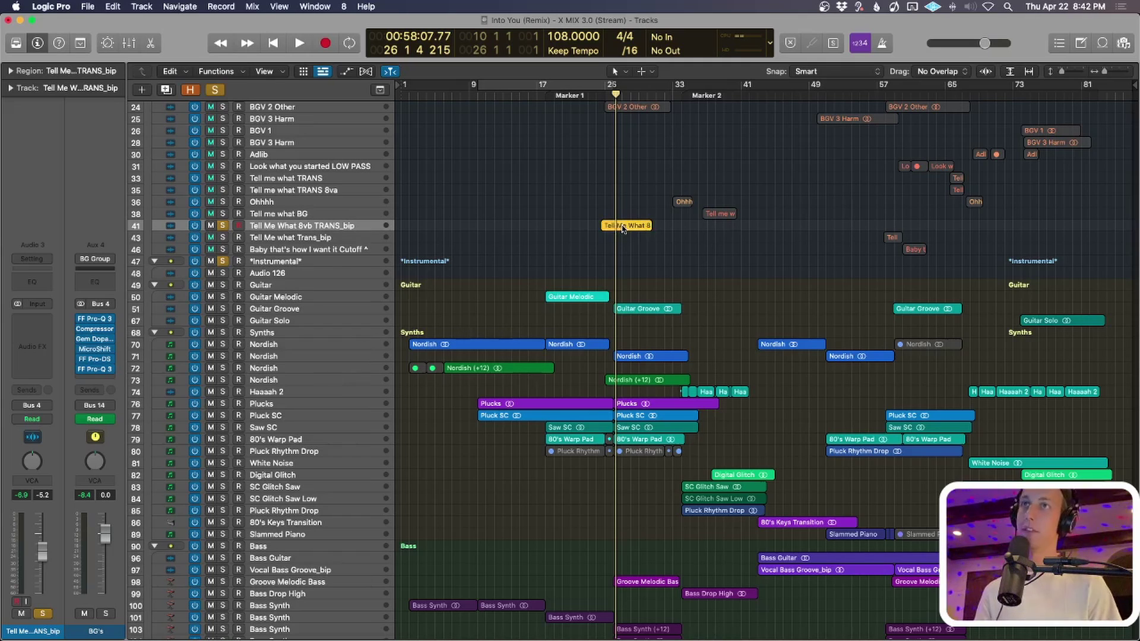
key("space")
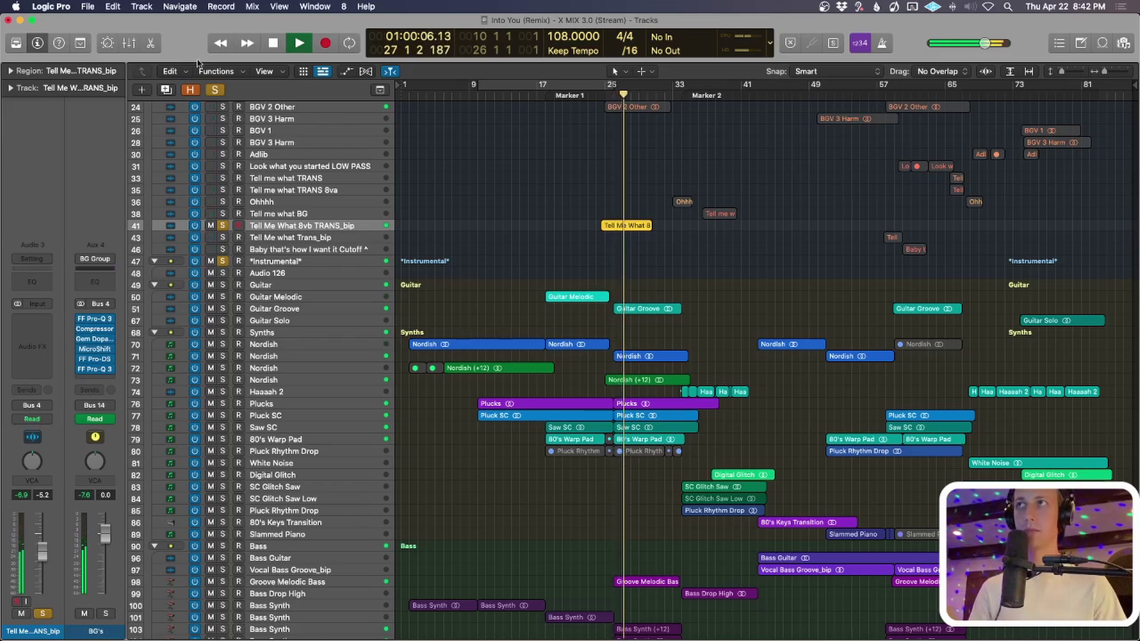
key("space")
key("ctrl+s")
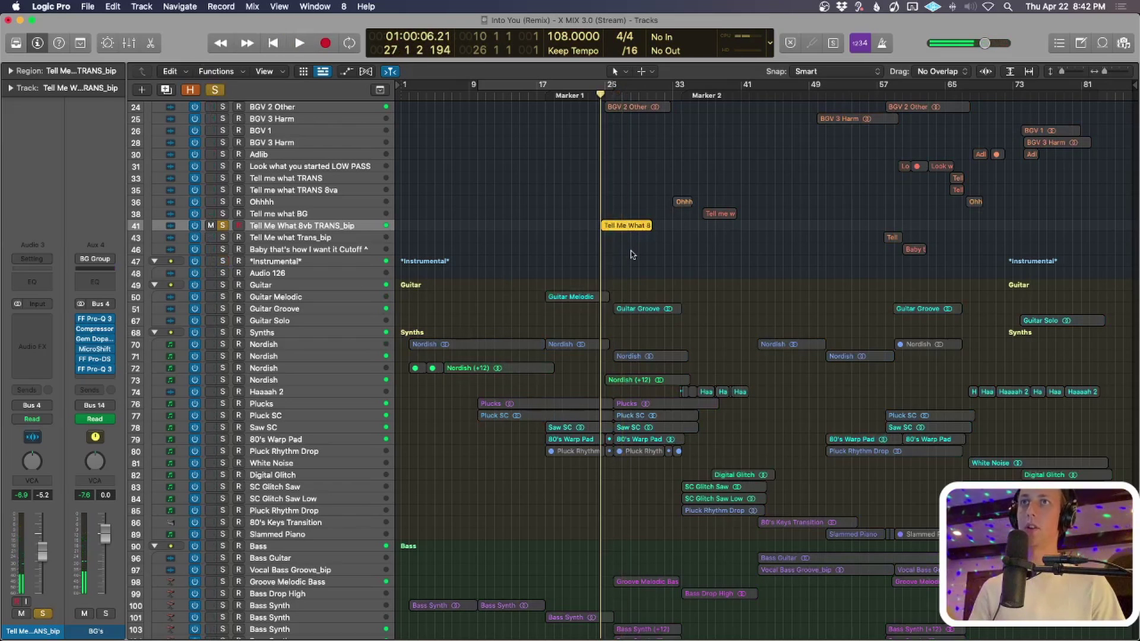
Play the Tell Me What 8vb TRANS_bip region alone in close-up, stop in bar 27, and unsolo its track.
key("z")
key("space")
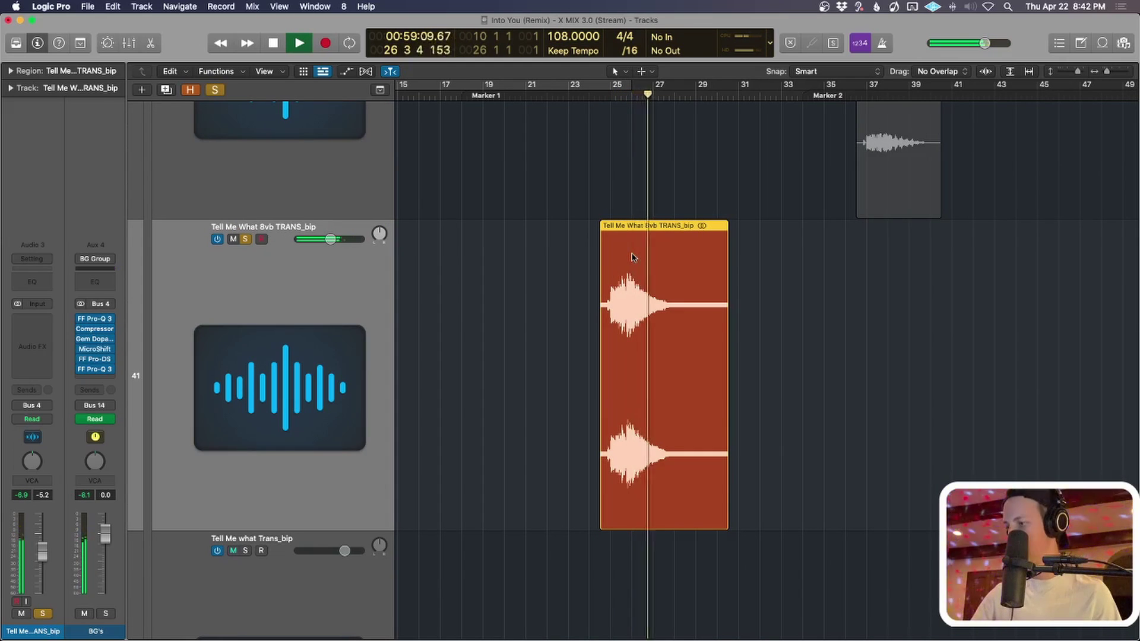
key("space")
key("s")
left_click(549, 371)
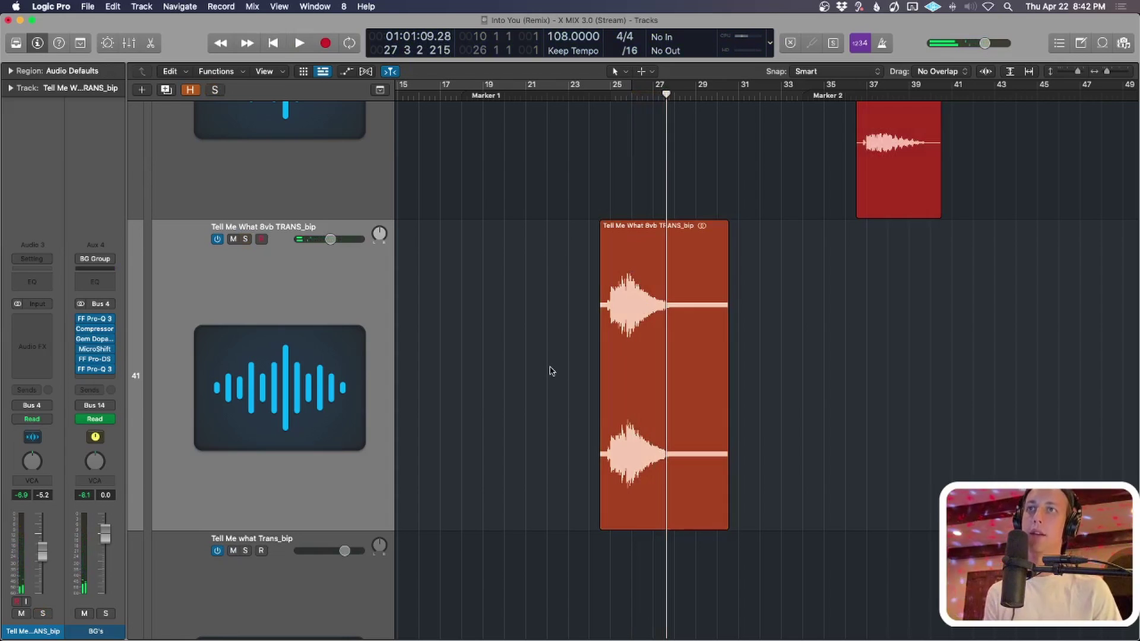
Collapse the *Song* track stack so the Audio 131 track is hidden.
left_click(551, 369, "ctrl+alt")
left_click(550, 369, "ctrl+alt")
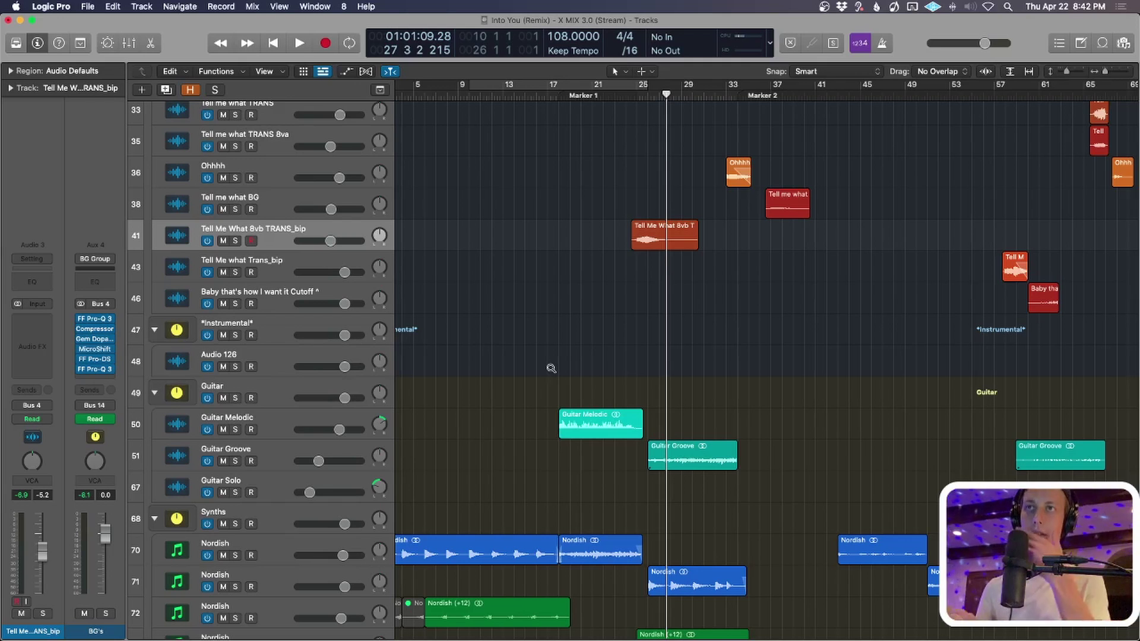
scroll(567, 327, "down", 3)
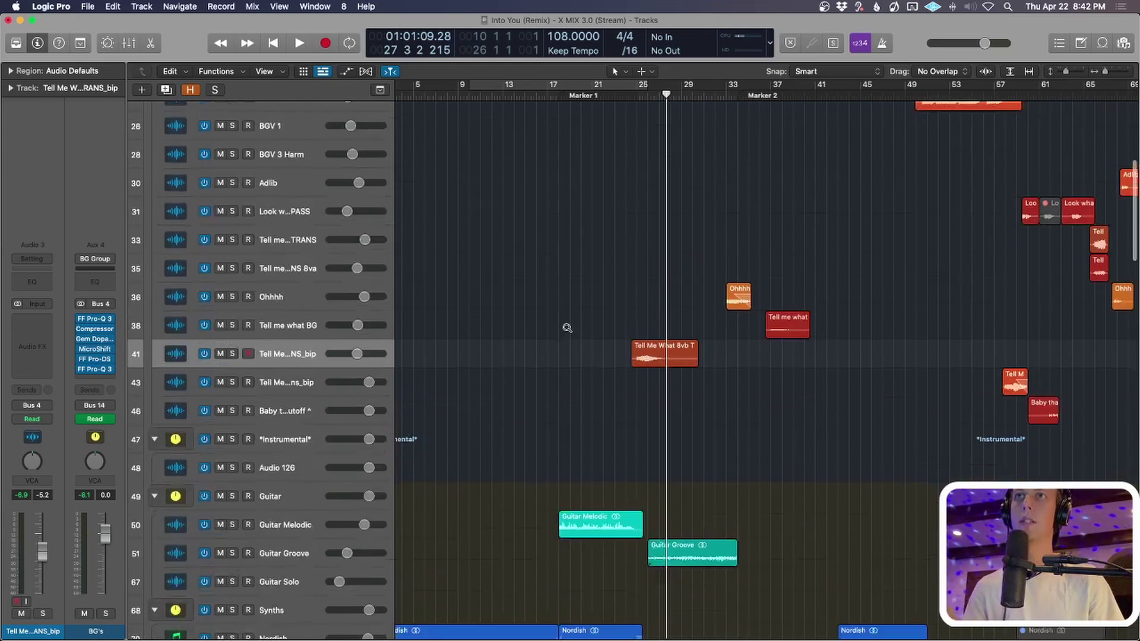
scroll(567, 328, "down", 2)
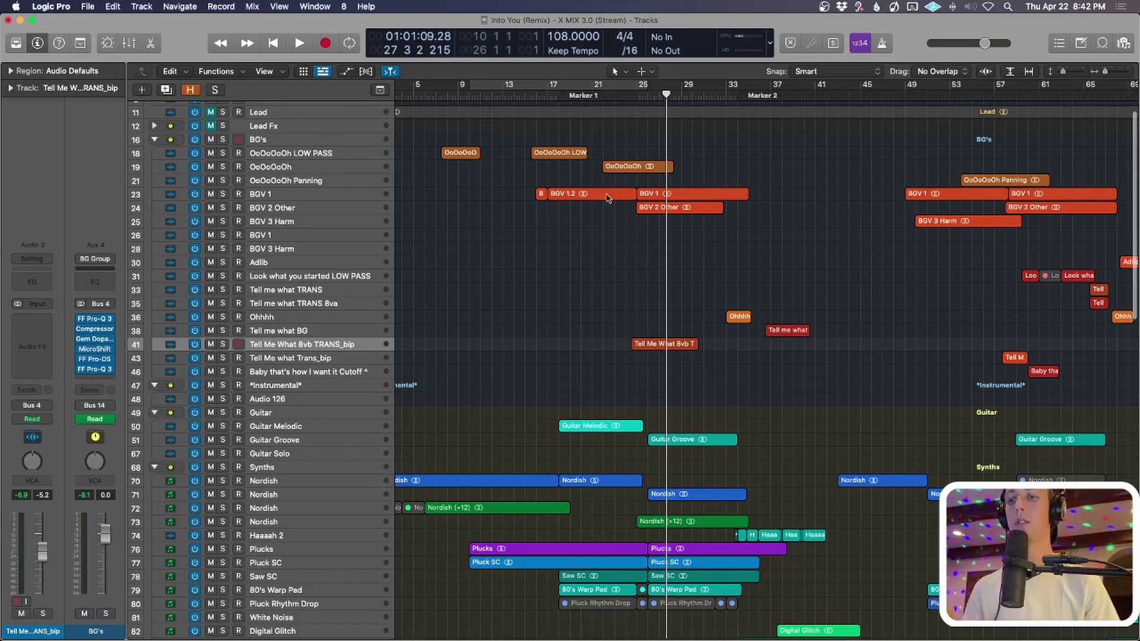
scroll(583, 254, "down", 3)
scroll(606, 219, "down", 3)
scroll(609, 214, "down", 2)
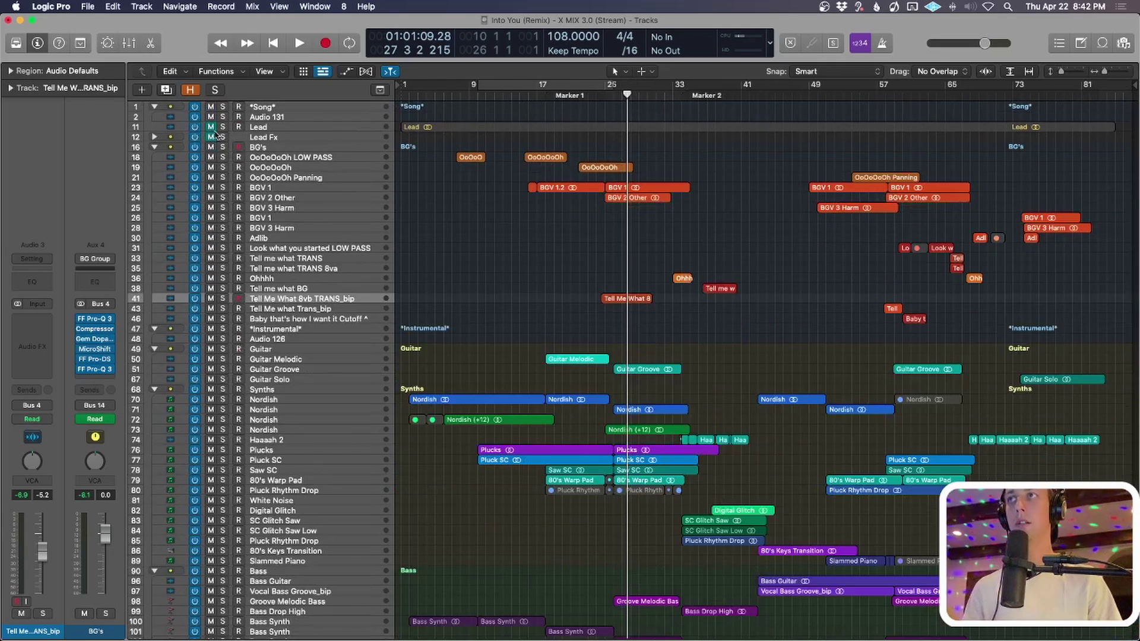
left_click(262, 128)
scroll(653, 265, "up", 4)
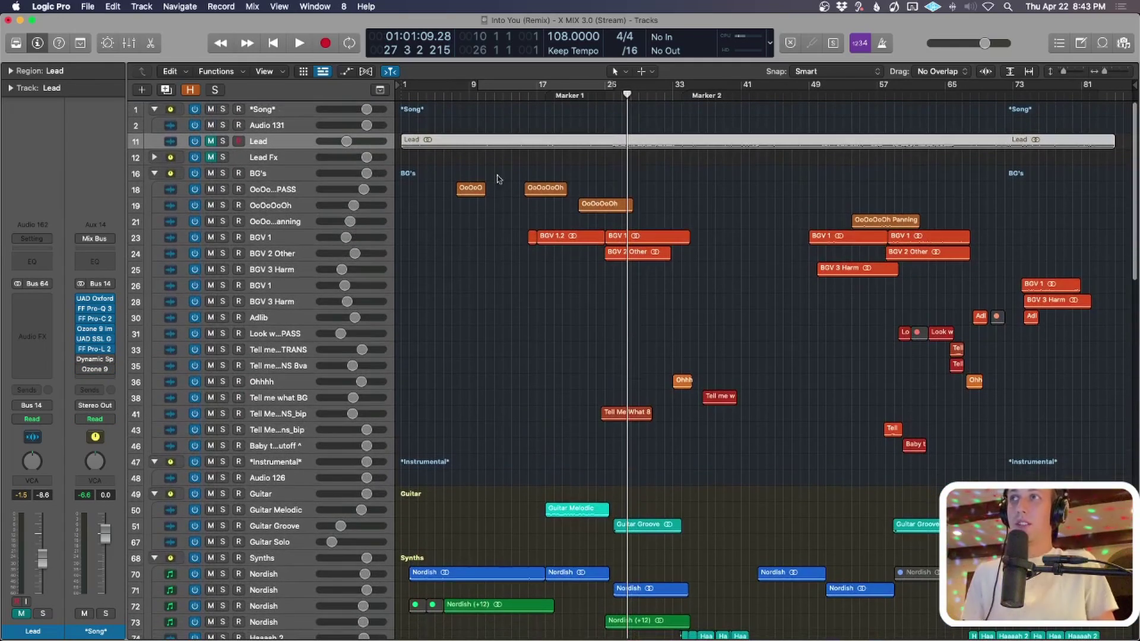
left_click(267, 128)
left_click(133, 113)
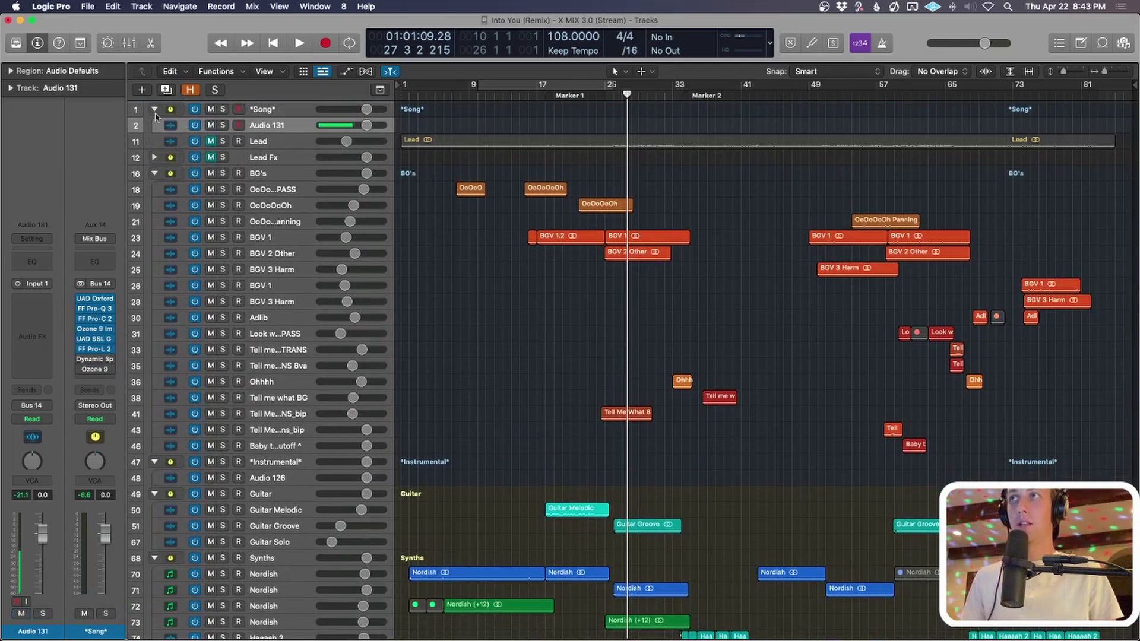
Look through the whole arrangement down to the Output Analytics track and return to the background vocals.
scroll(712, 201, "down", 5)
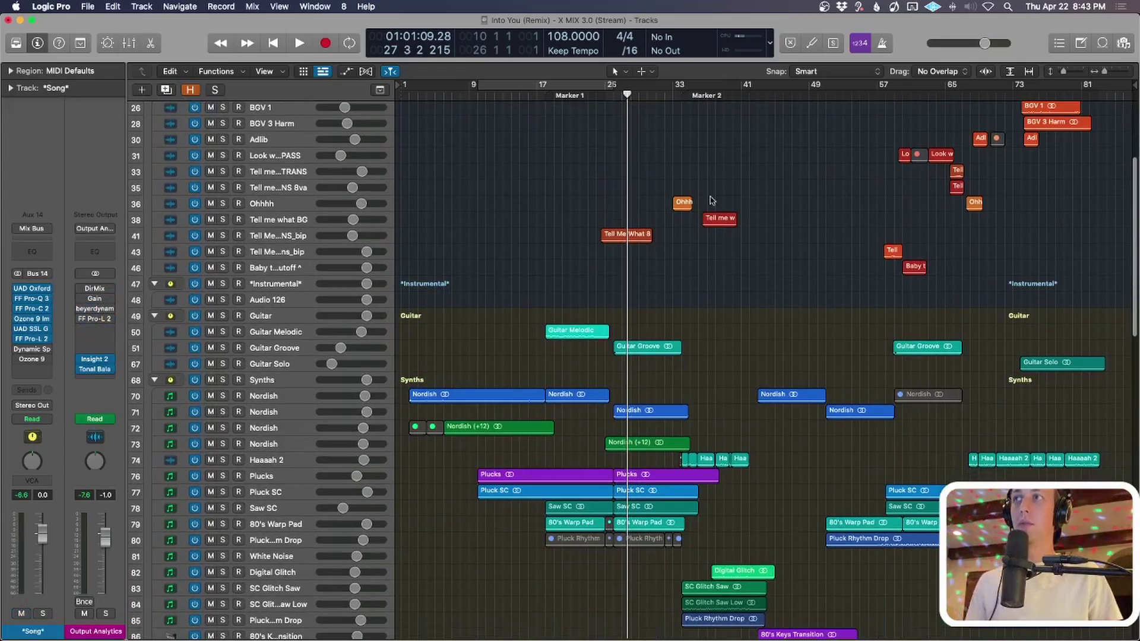
scroll(706, 196, "down", 10)
scroll(701, 191, "down", 12)
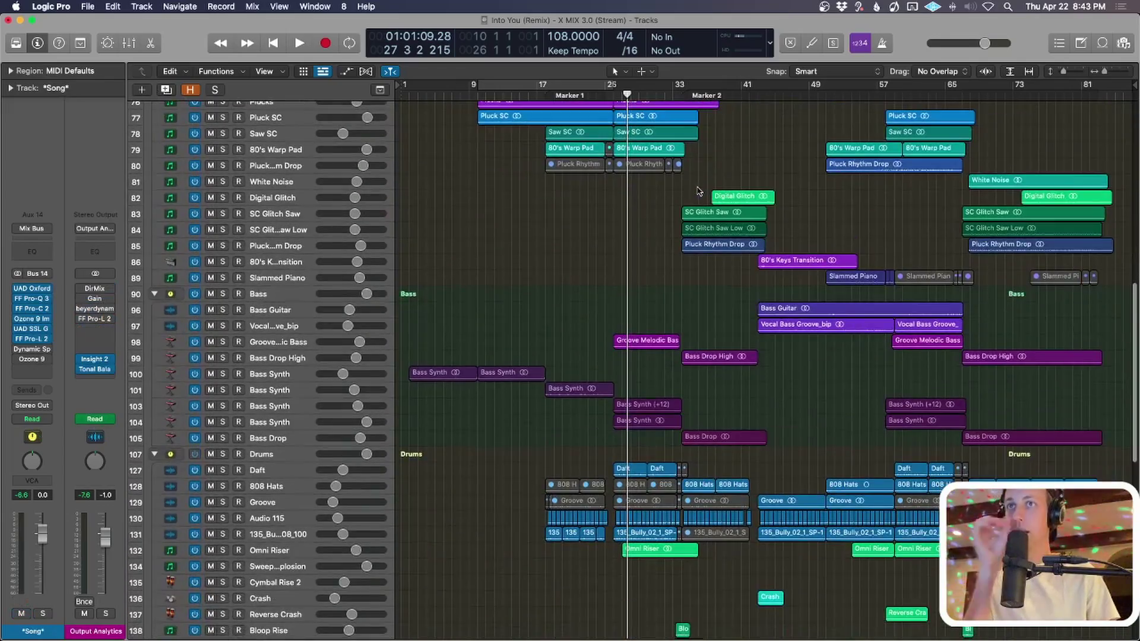
key("super+Up")
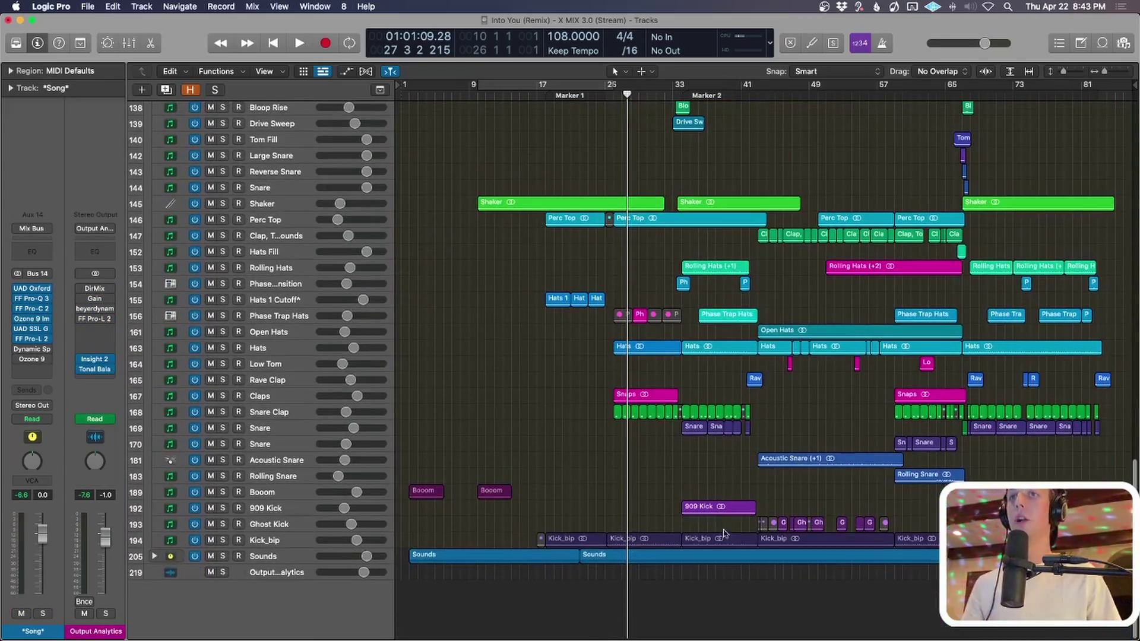
scroll(588, 493, "up", 8)
scroll(594, 416, "up", 10)
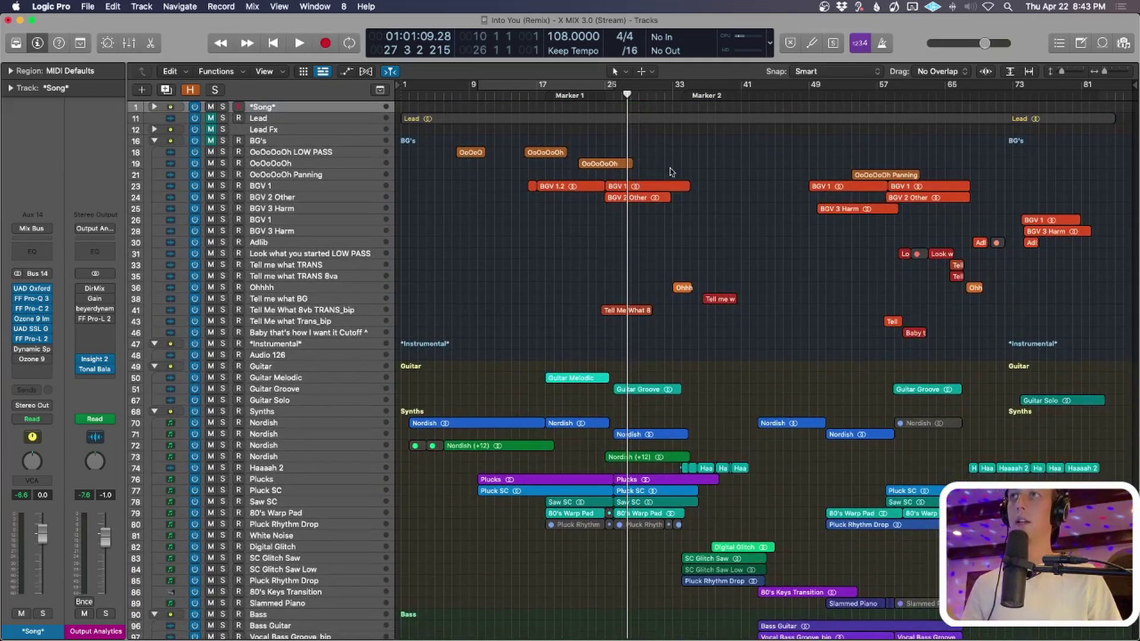
Play the unsoloed mix from bar 29 while viewing the drum tracks, and stop in bar 42.
left_click(638, 90)
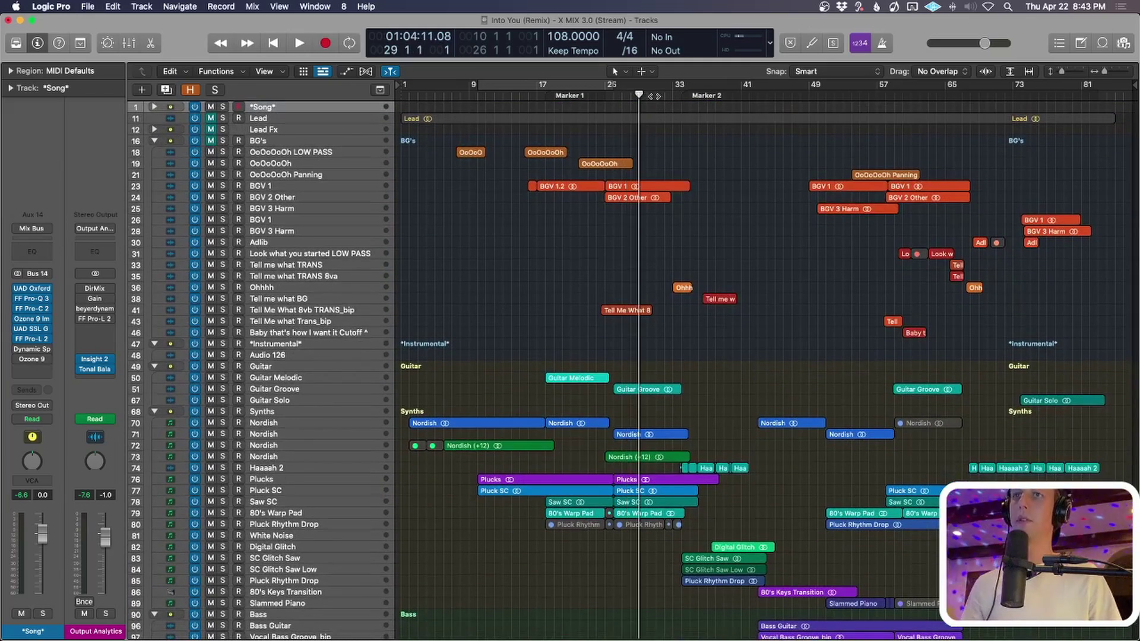
key("space")
key("space")
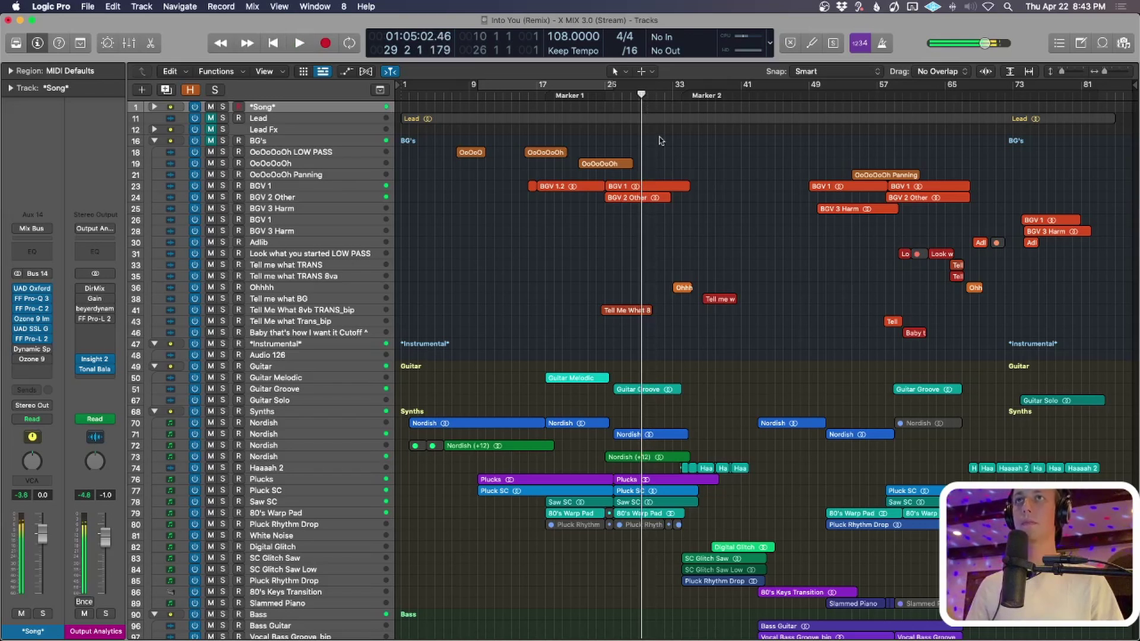
key("space")
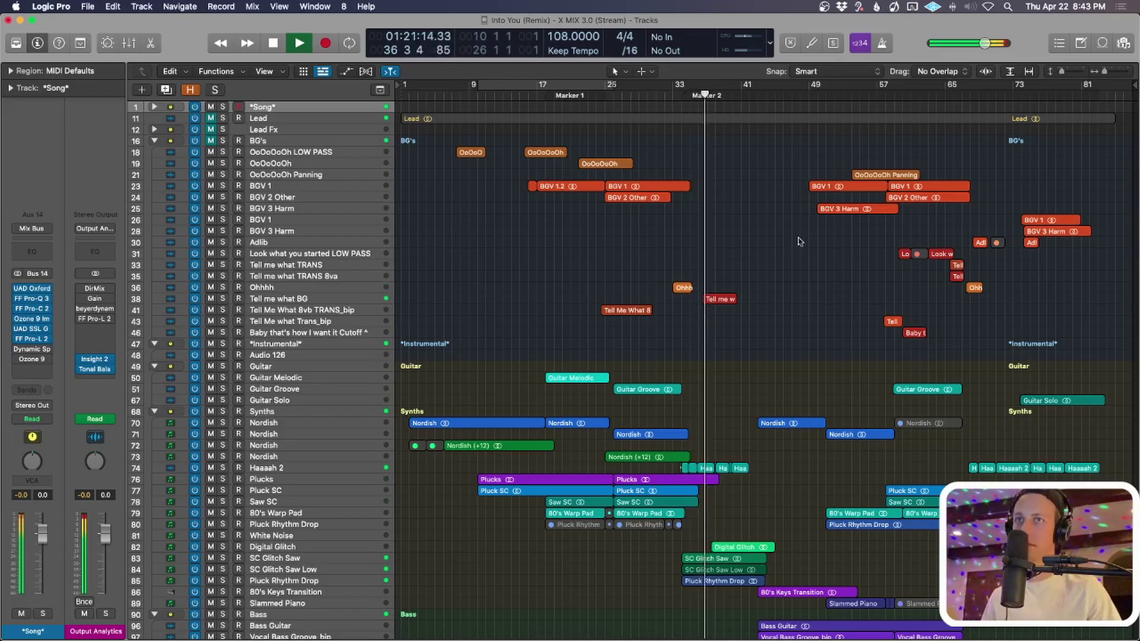
scroll(793, 247, "down", 15)
scroll(796, 249, "up", 1)
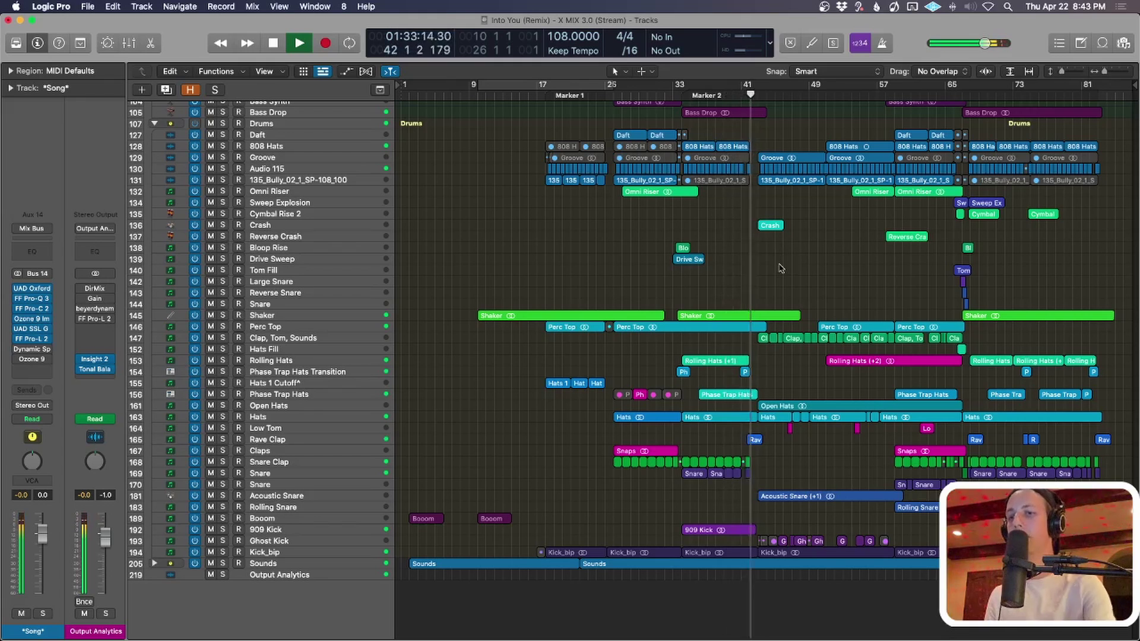
key("space")
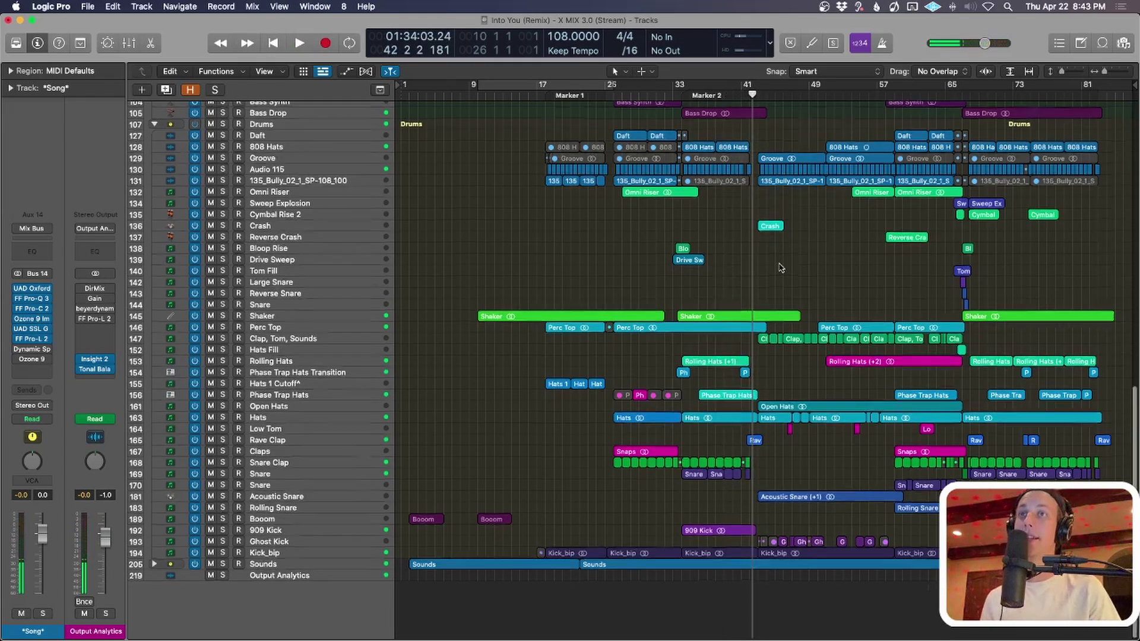
scroll(780, 268, "up", 10)
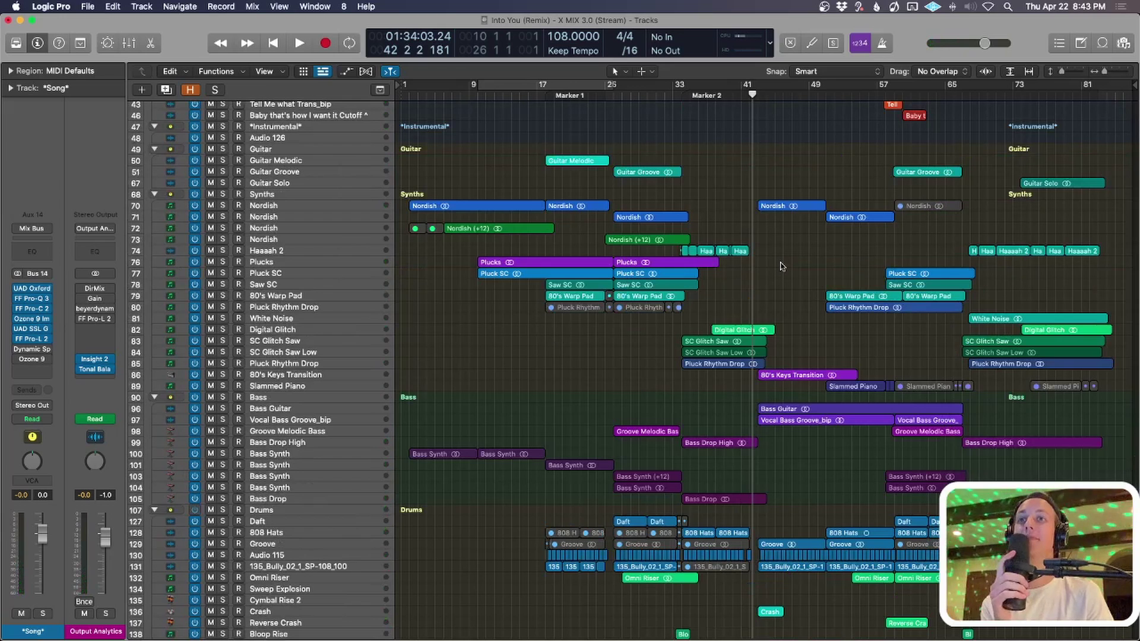
Select the Haaaah 2 regions under Marker 2, solo them, and fit the close-up to that section.
scroll(748, 350, "down", 3)
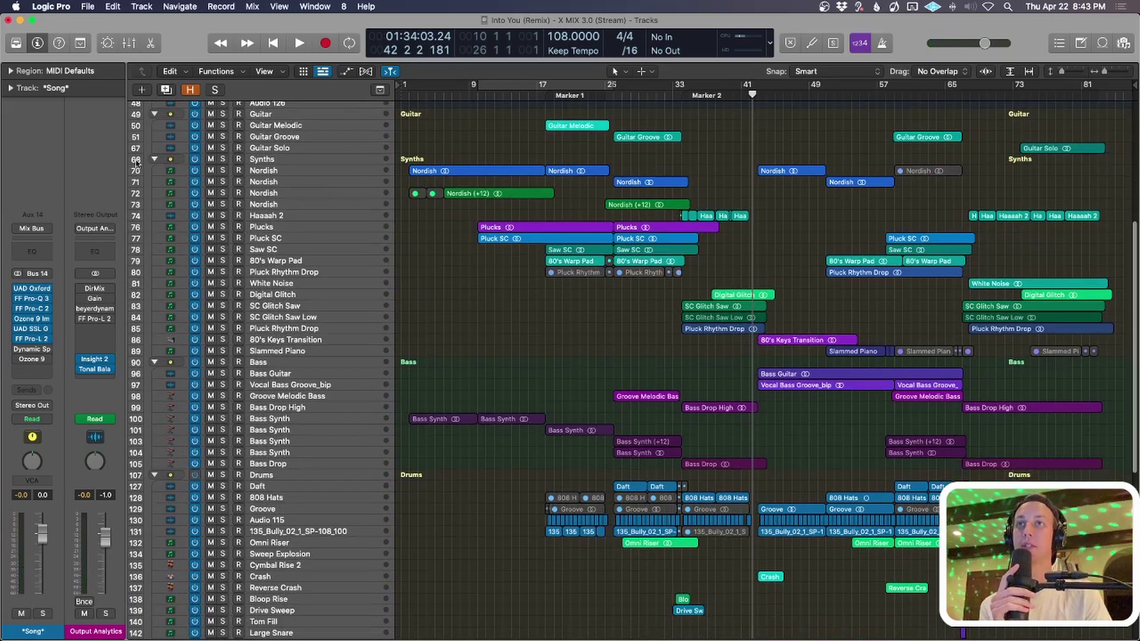
left_click(290, 215)
left_click_drag(732, 221, 690, 221)
key("super+Down")
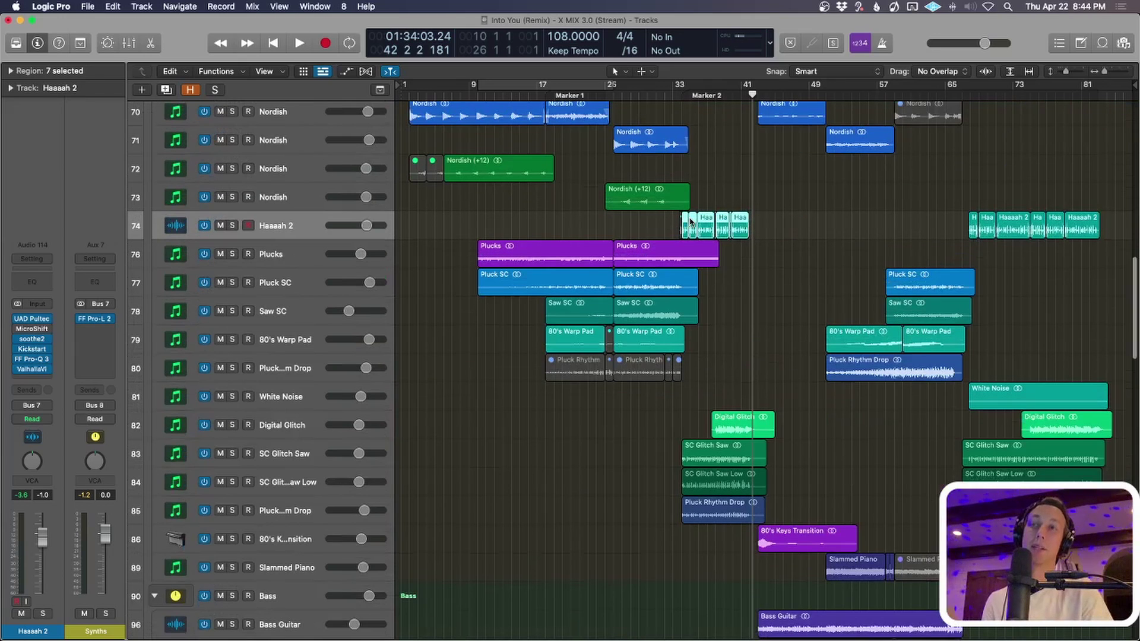
key("ctrl+s")
key("z")
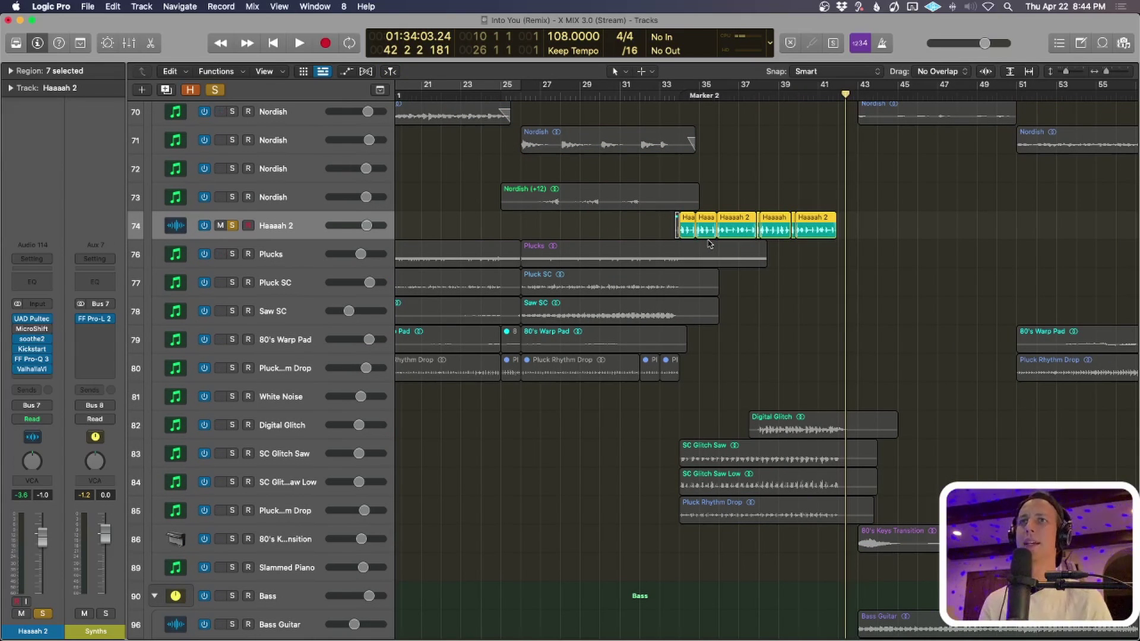
Play the soloed Haaaah 2 regions from their start, stop in bar 37, and turn the solo off.
key("shift+Return")
key("space")
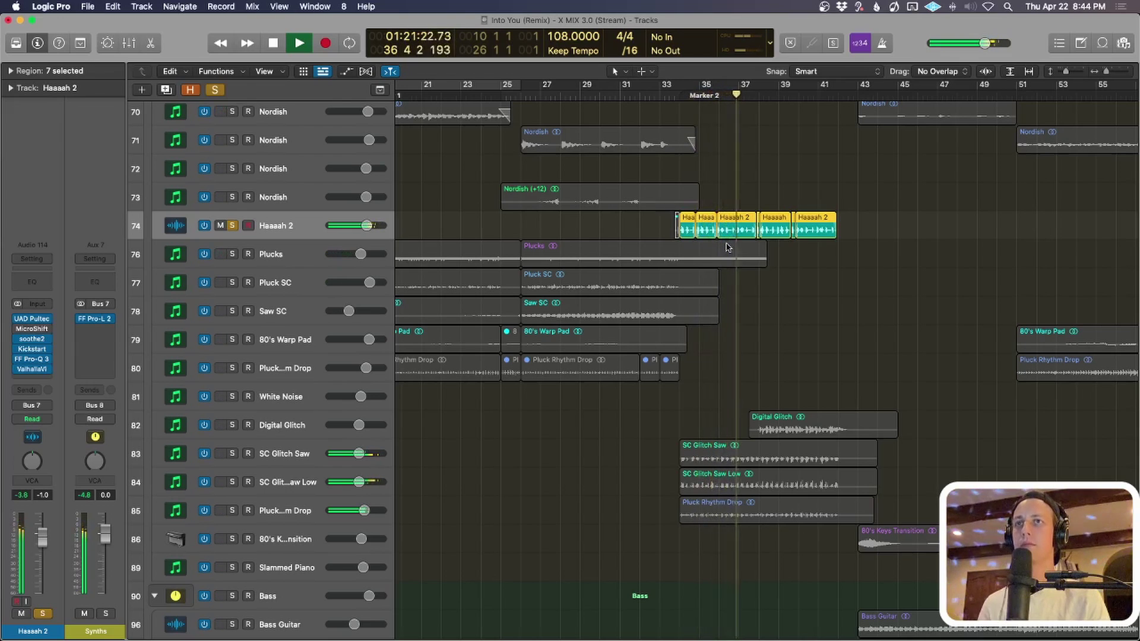
key("space")
key("s")
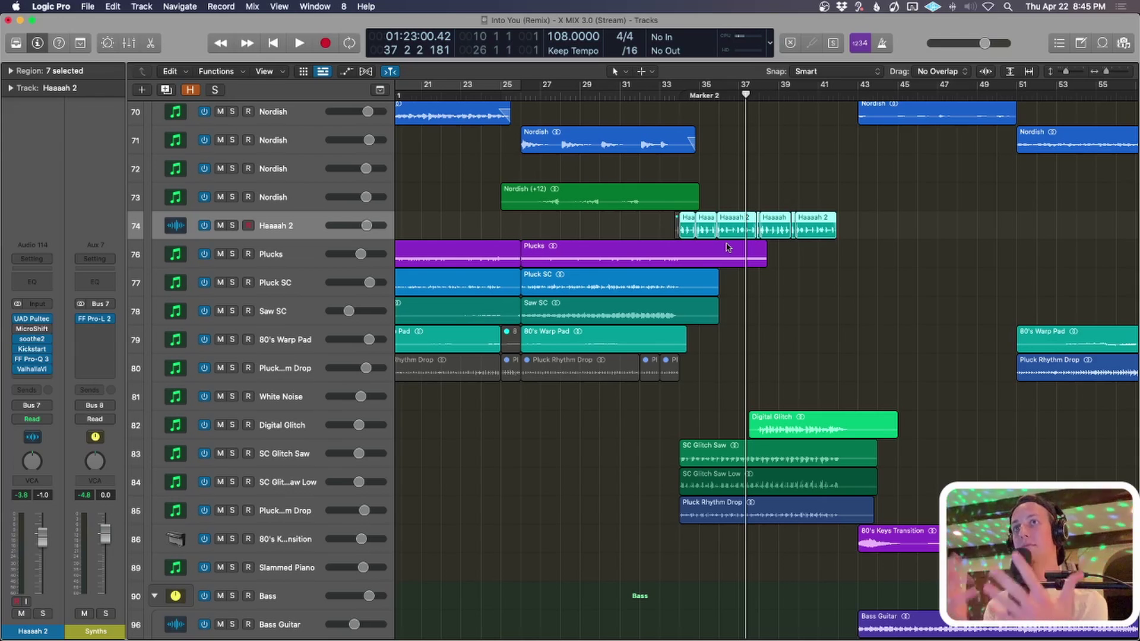
Solo the Haaaah 2 regions under Marker 2 together with the Bass stack, and place the playhead at the start of Bass Drop High.
left_click(823, 262)
key("super+Up")
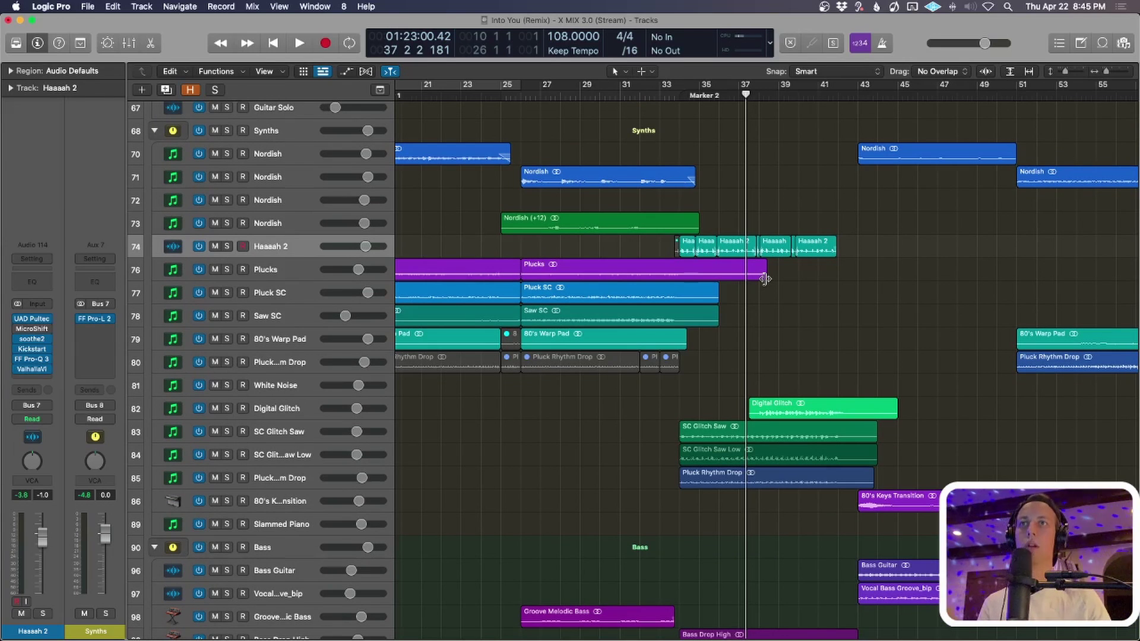
left_click_drag(862, 245, 677, 252)
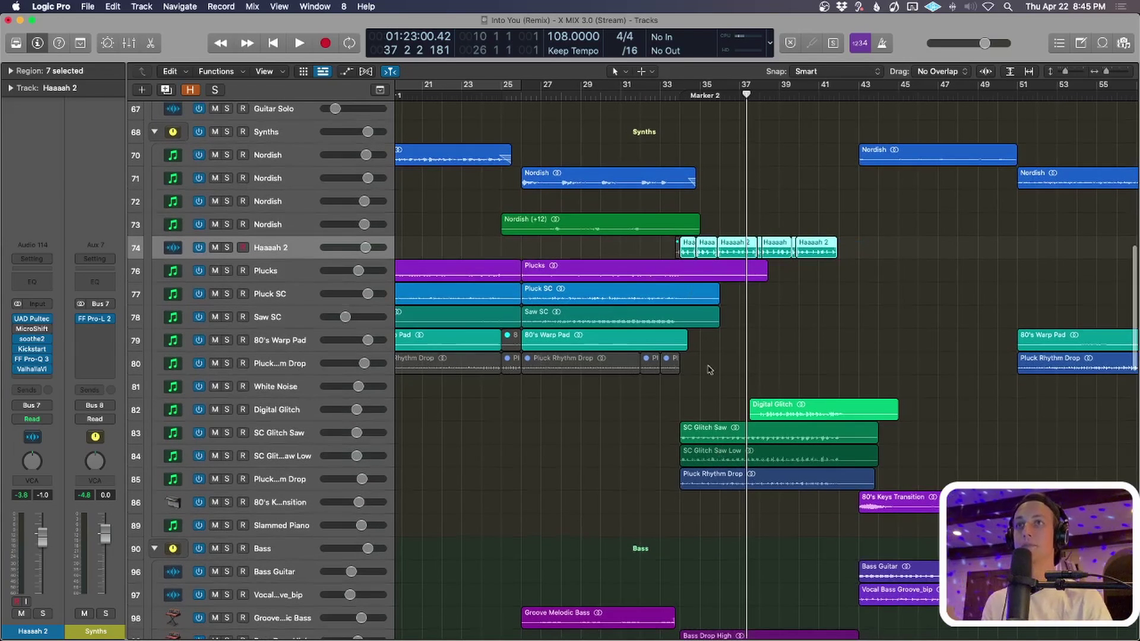
key("cmd+Up")
key("ctrl+s")
key("cmd+Up")
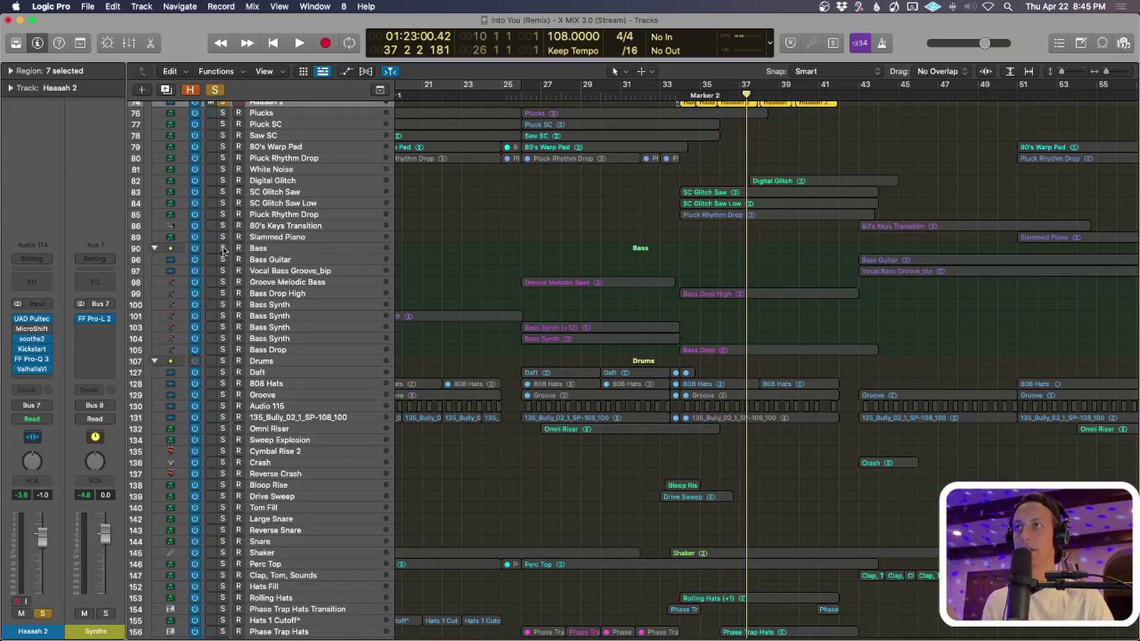
left_click(222, 248)
left_click(718, 296)
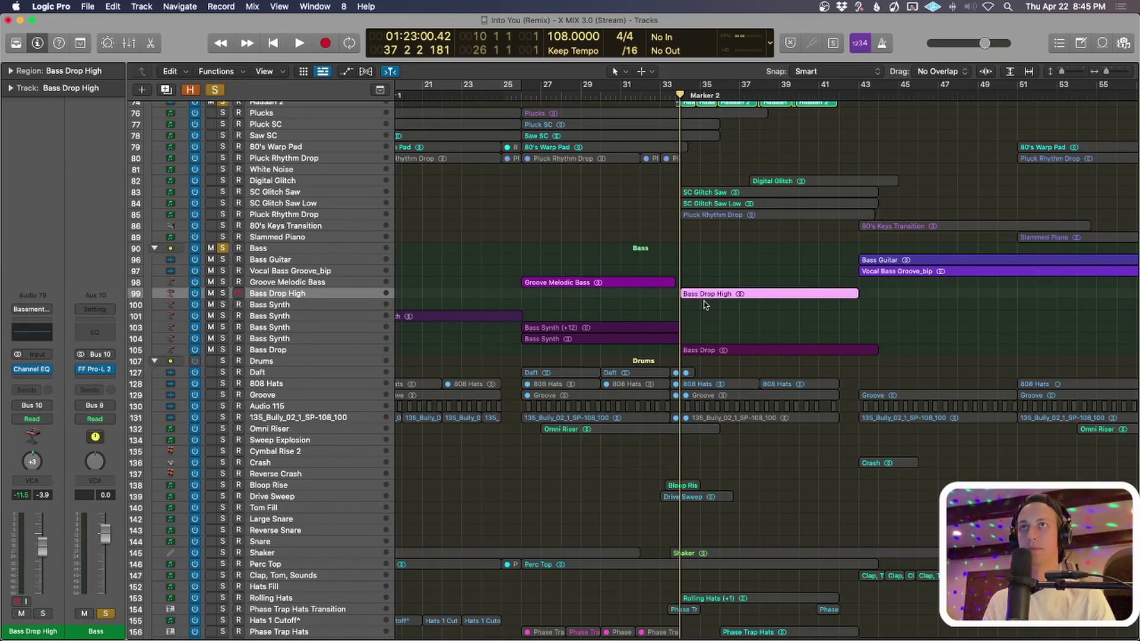
Play Haaaah 2 with the bass through the drop, stop in bar 41, and clear all solos and the region selection.
key("space")
scroll(700, 307, "up", 3)
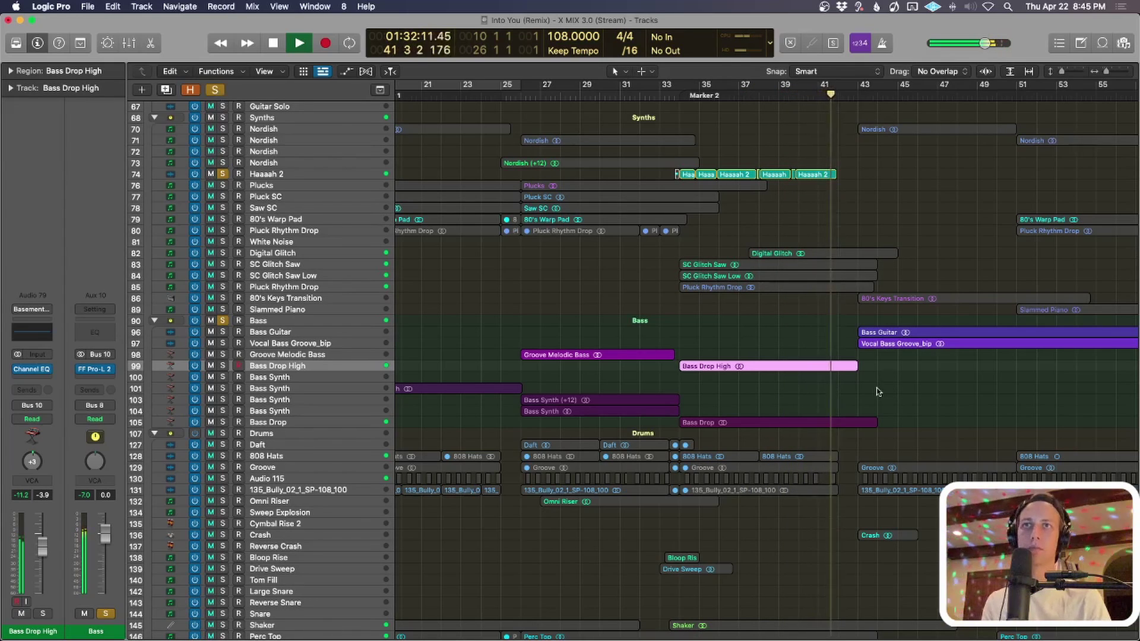
key("super+Down")
key("space")
key("super+Down")
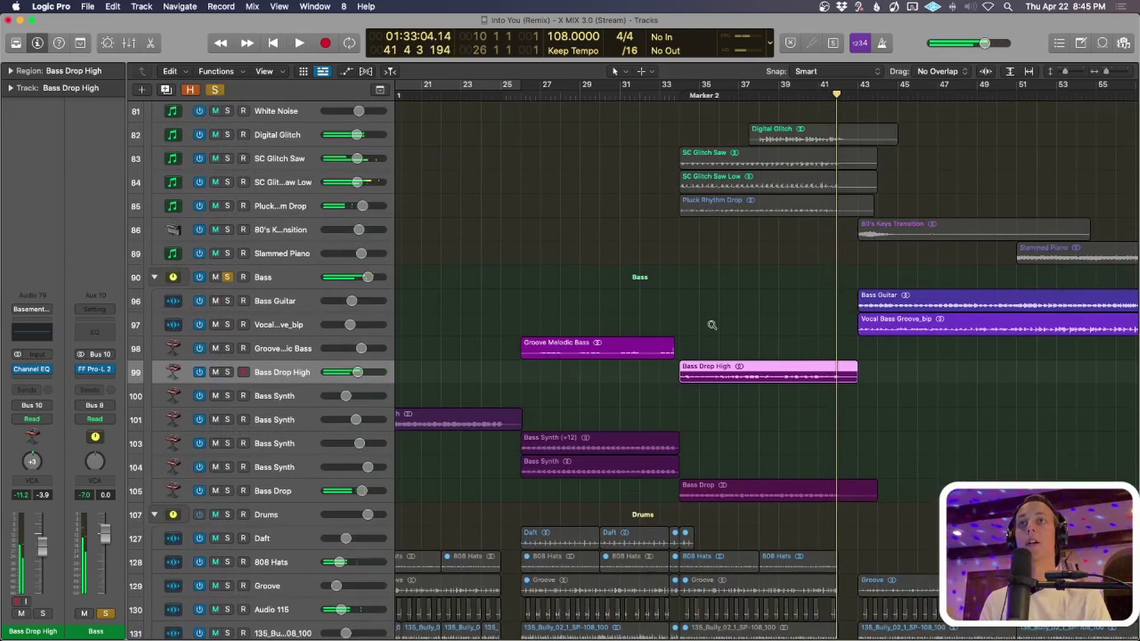
key("super+Up")
scroll(633, 368, "up", 5)
left_click(215, 91)
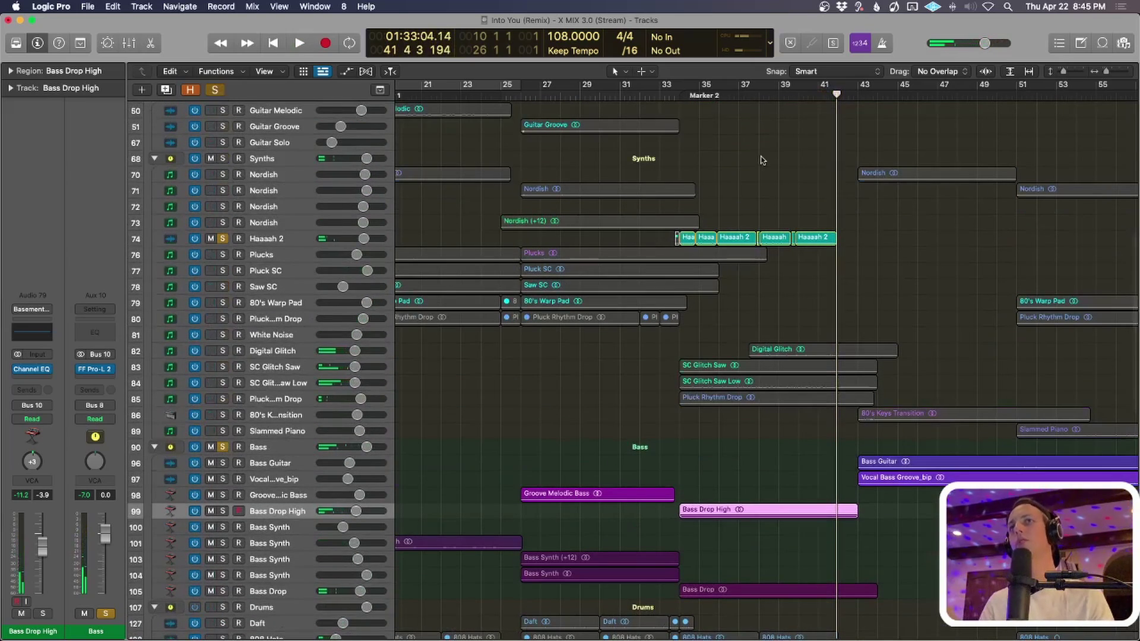
left_click(763, 156)
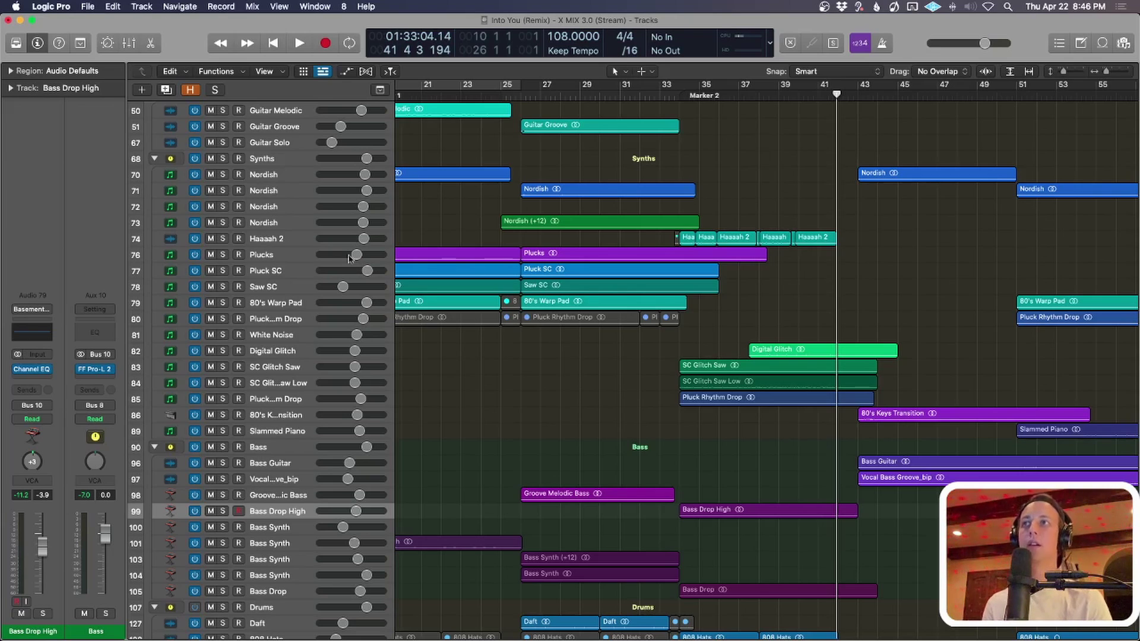
Solo Haaaah 2, bypass its Pultec, soothe2, Kickstart, Pro-Q 3 and Valhalla inserts, and play the dry sound into bar 36.
left_click(288, 244)
key("s")
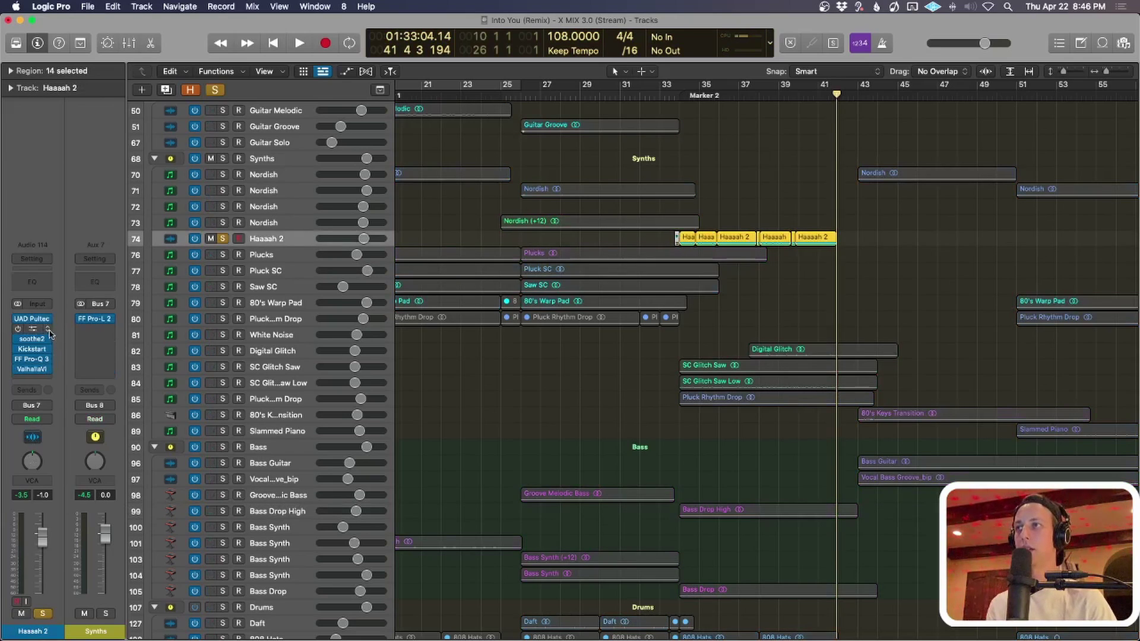
left_click(66, 345)
left_click(59, 346)
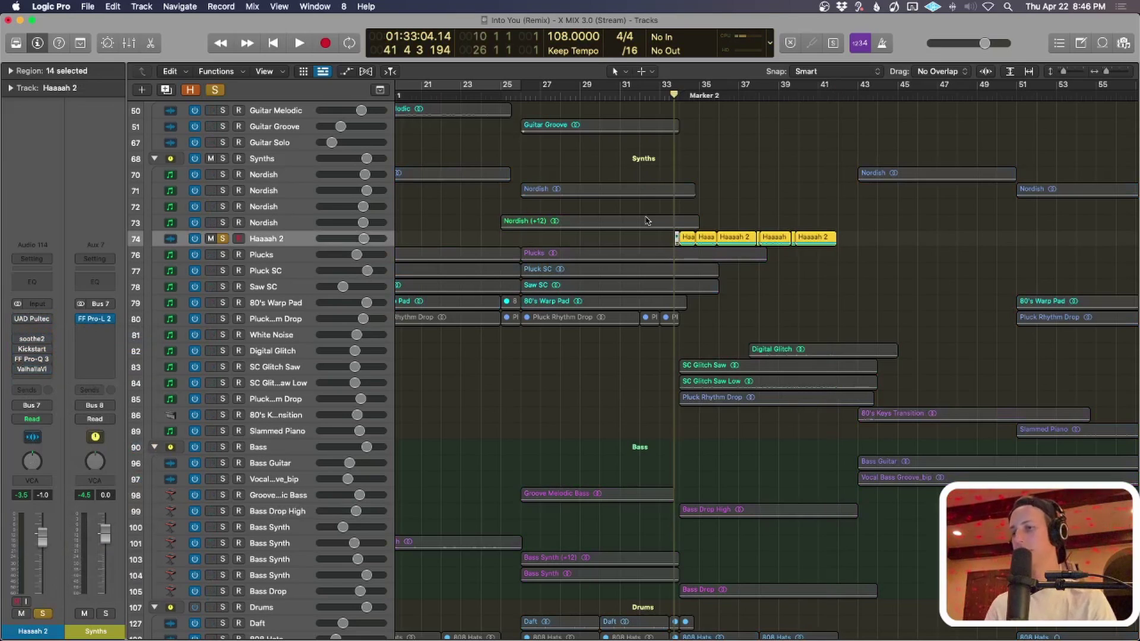
key("space")
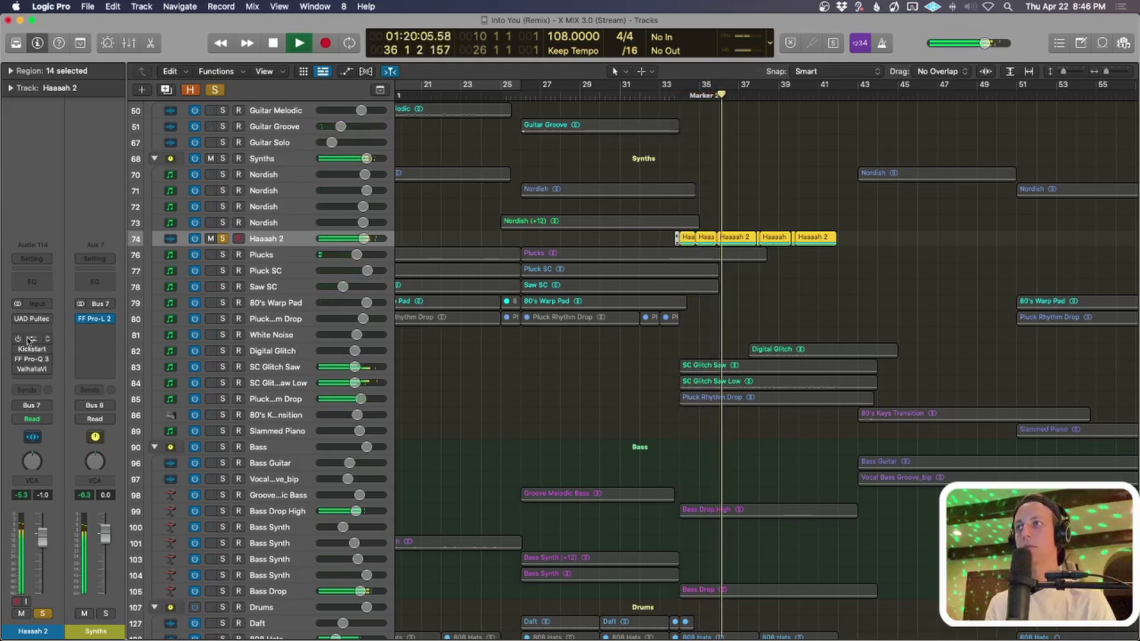
key("space")
Re-enable the UAD Pultec on Haaaah 2, examine its equalizer settings, and close it.
left_click(32, 319)
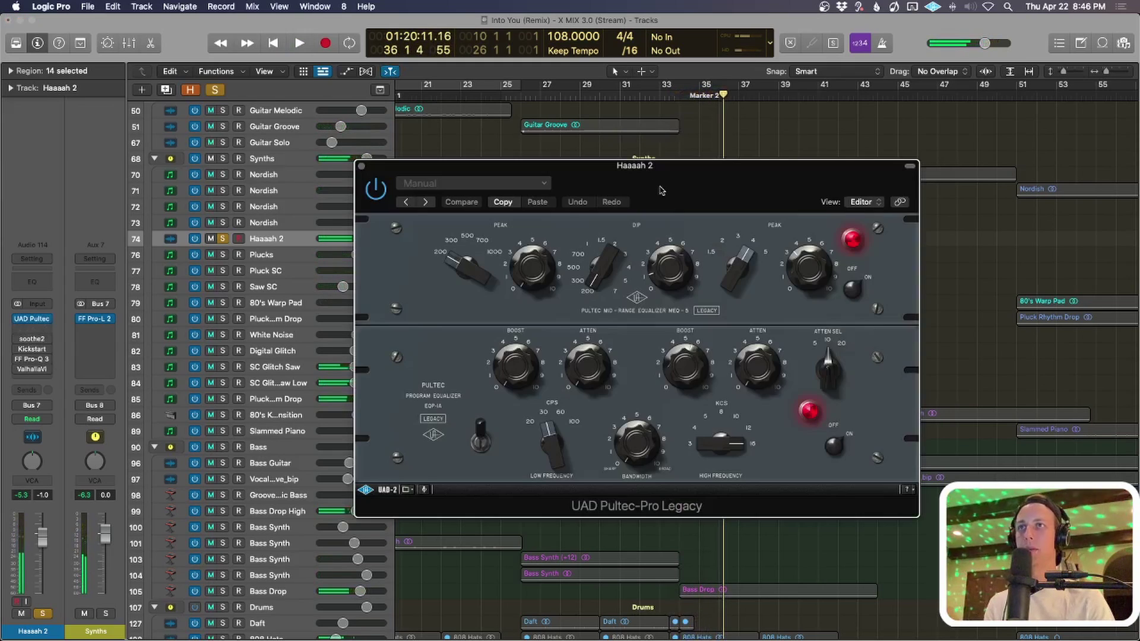
left_click_drag(659, 190, 635, 163)
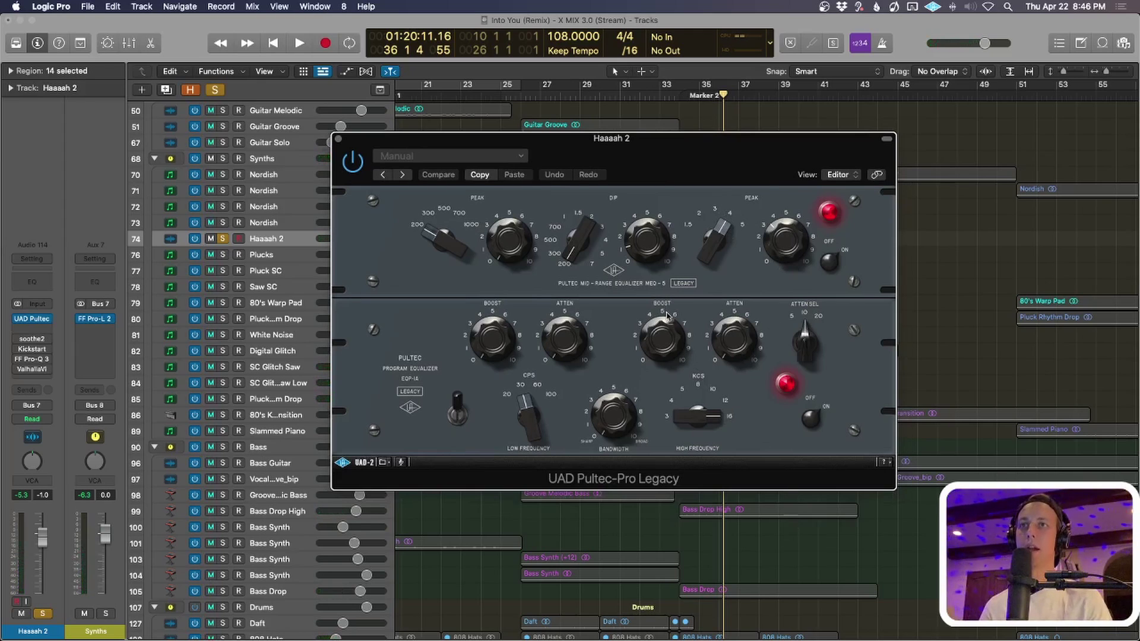
left_click(337, 139)
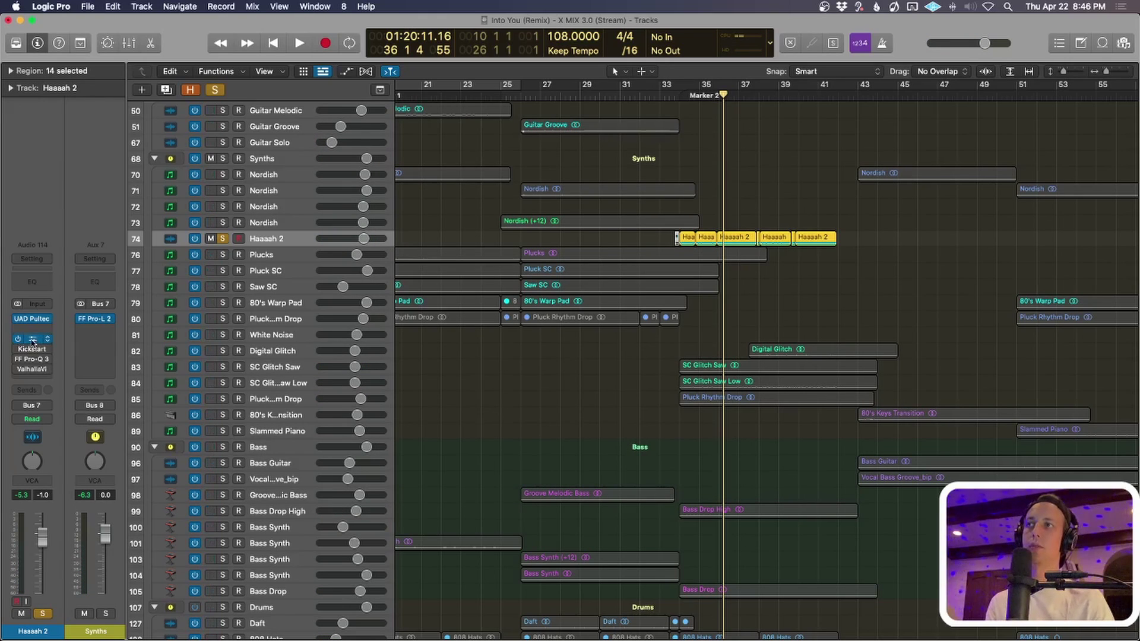
Re-enable soothe2 on Haaaah 2, examine its settings, reselect the regions under Marker 2, and close the plug-in.
left_click(33, 339)
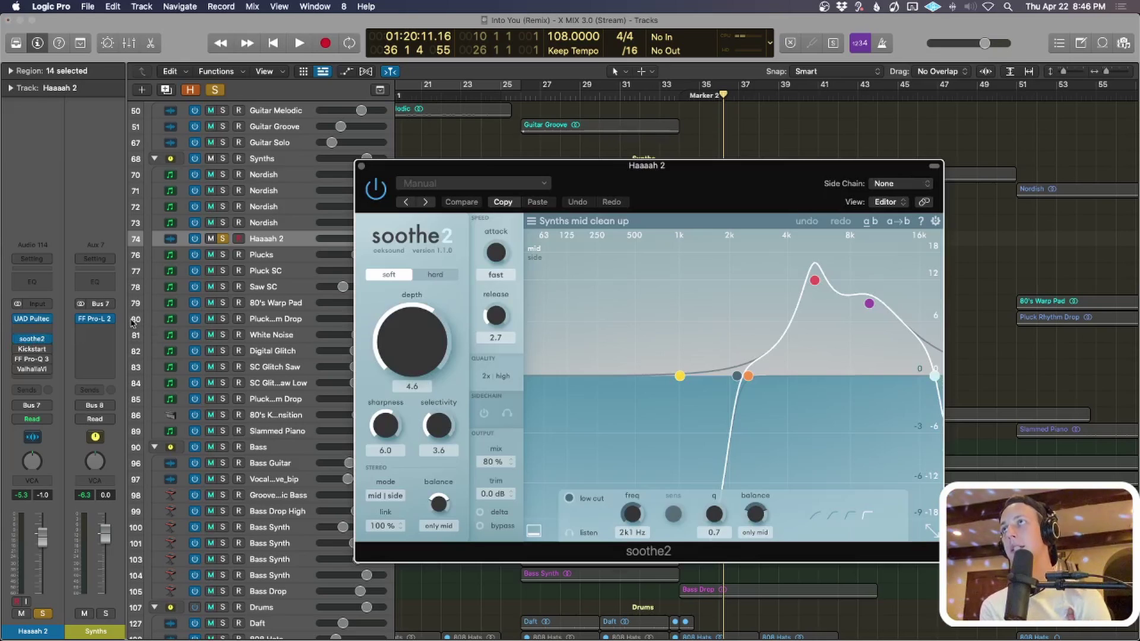
left_click_drag(681, 187, 619, 293)
left_click_drag(914, 255, 685, 245)
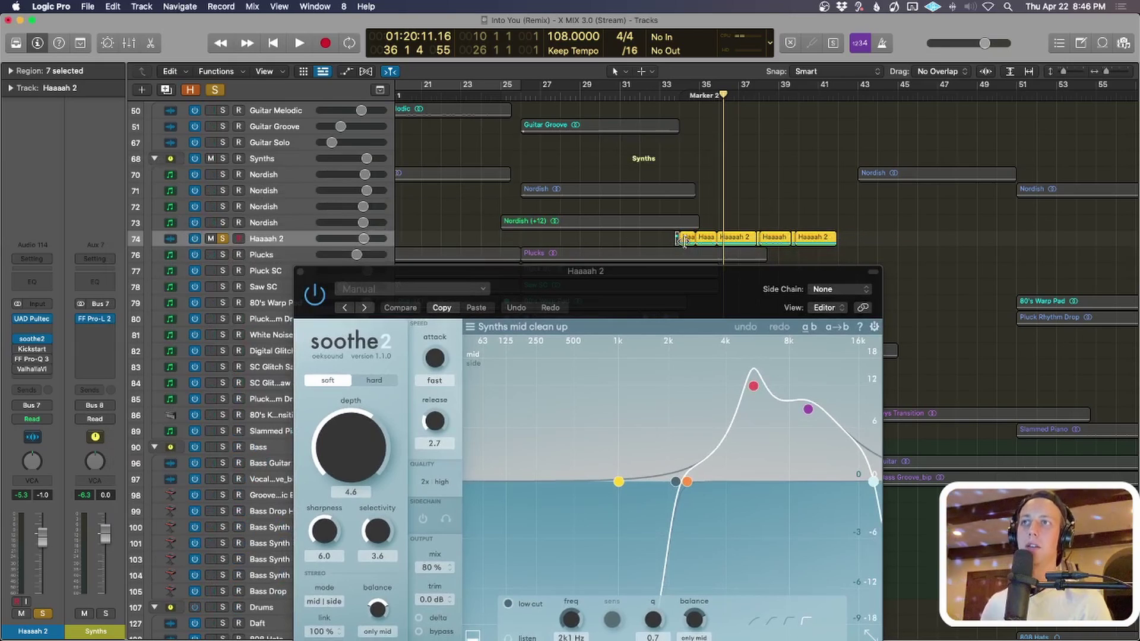
left_click_drag(428, 275, 428, 145)
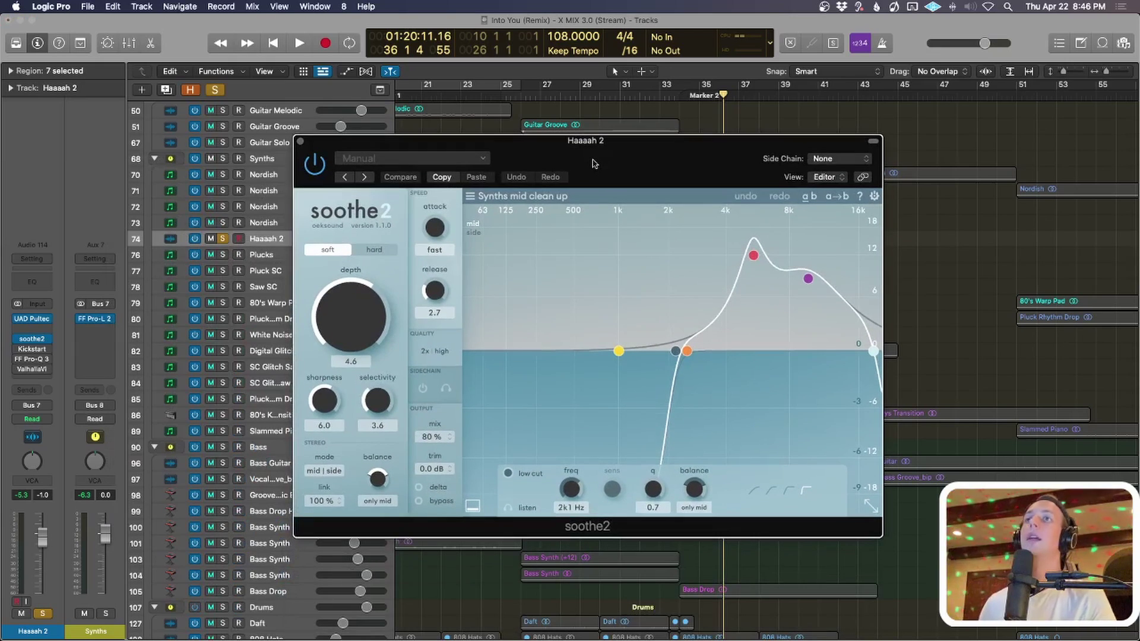
mouse_move(576, 166)
left_mouse_down()
mouse_move(575, 343)
mouse_move(574, 171)
left_mouse_up()
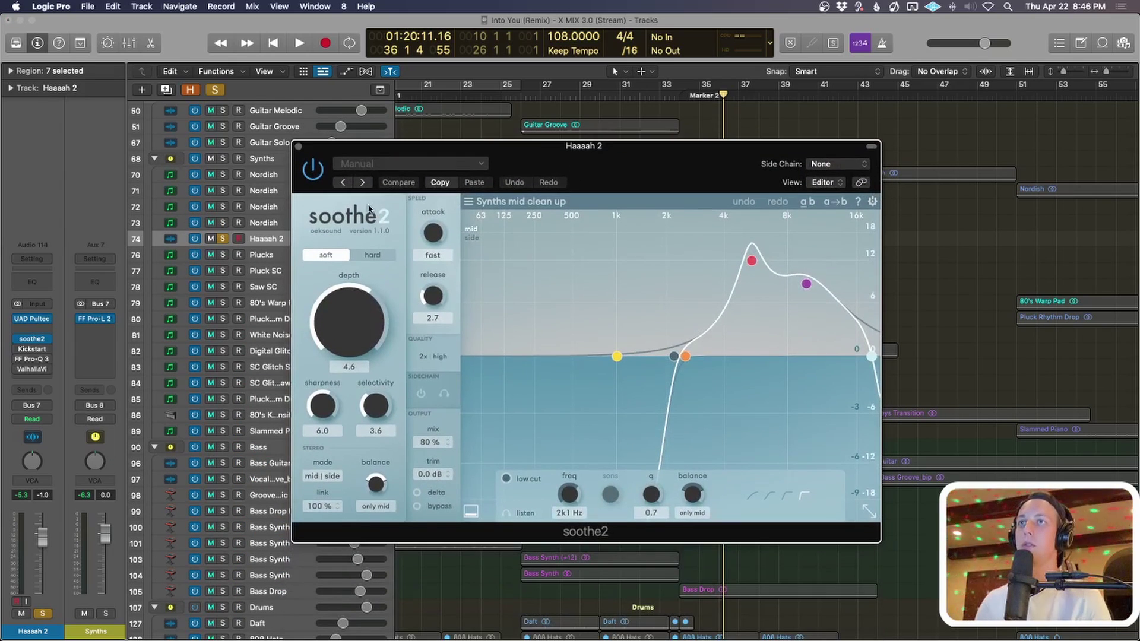
left_click(301, 148)
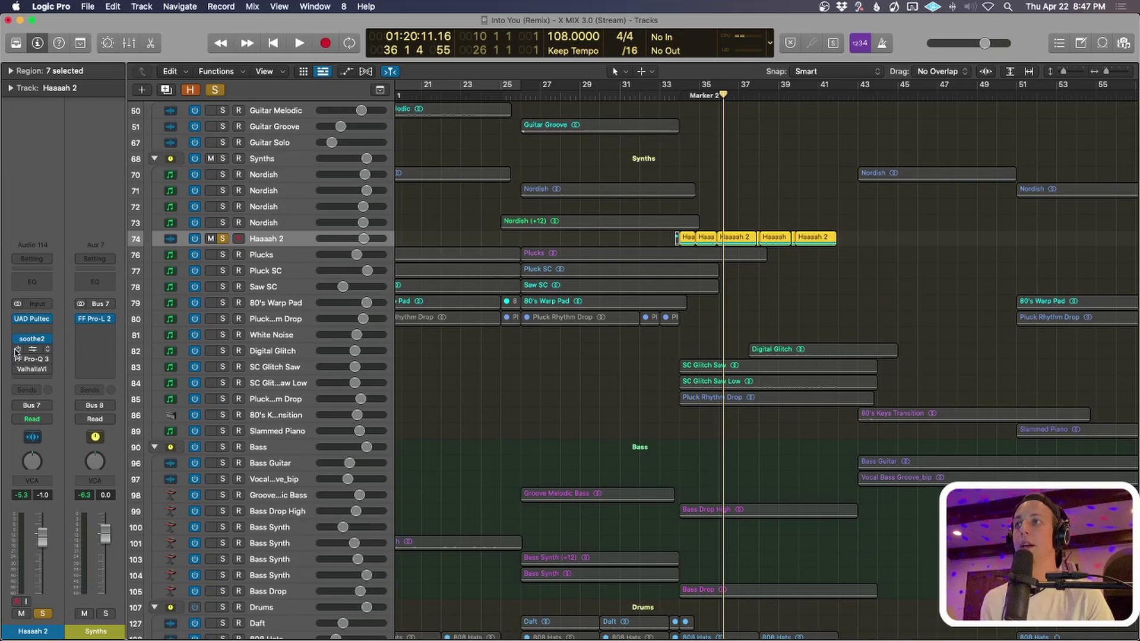
Re-enable Kickstart on Haaaah 2, examine its ducking curve, and play the part with it, stopping in bar 35.
left_click(41, 350)
left_click(33, 352)
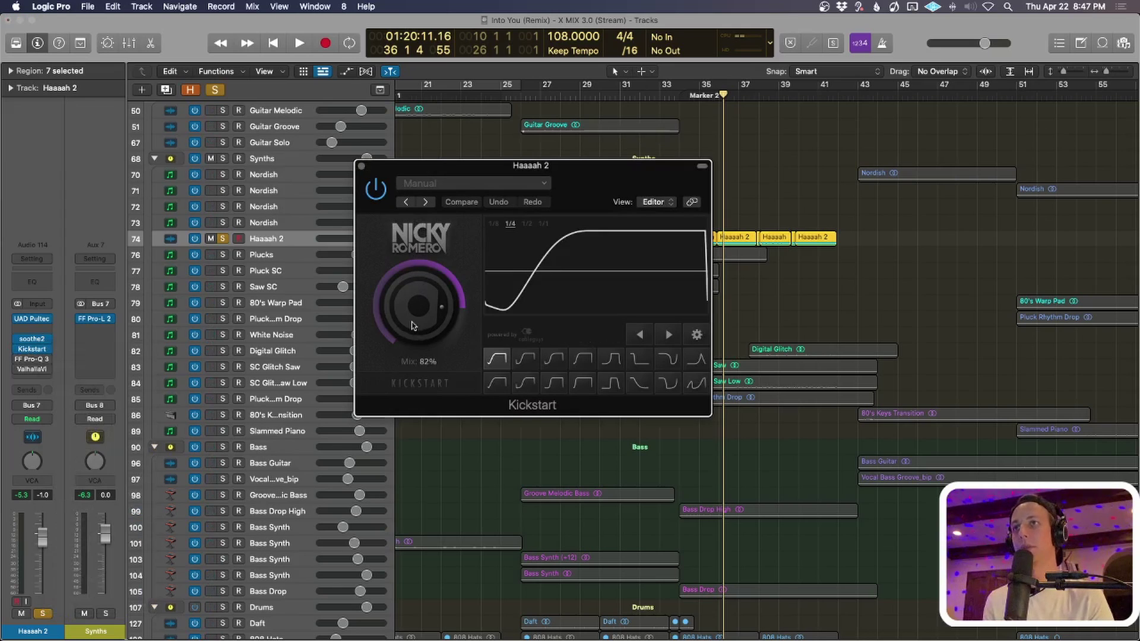
left_click(363, 165)
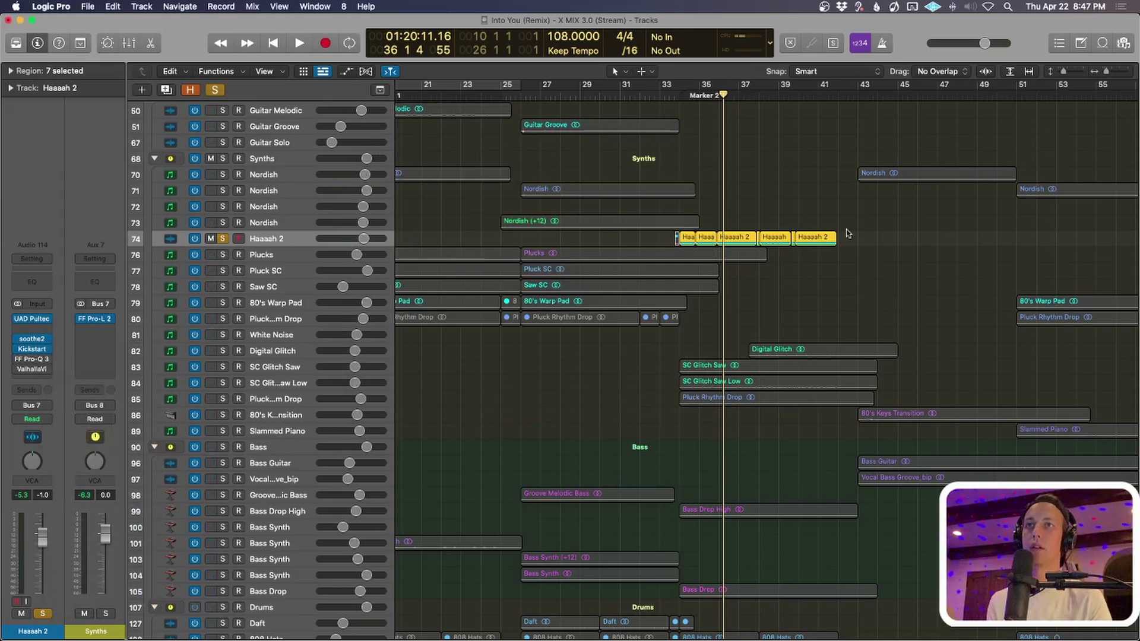
key("space")
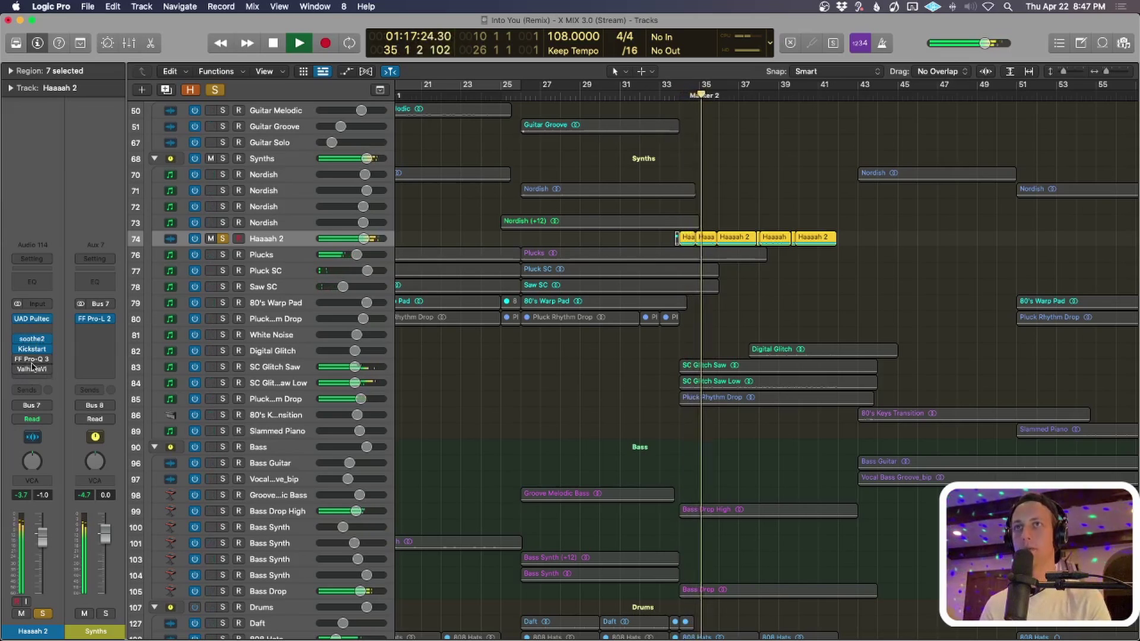
key("space")
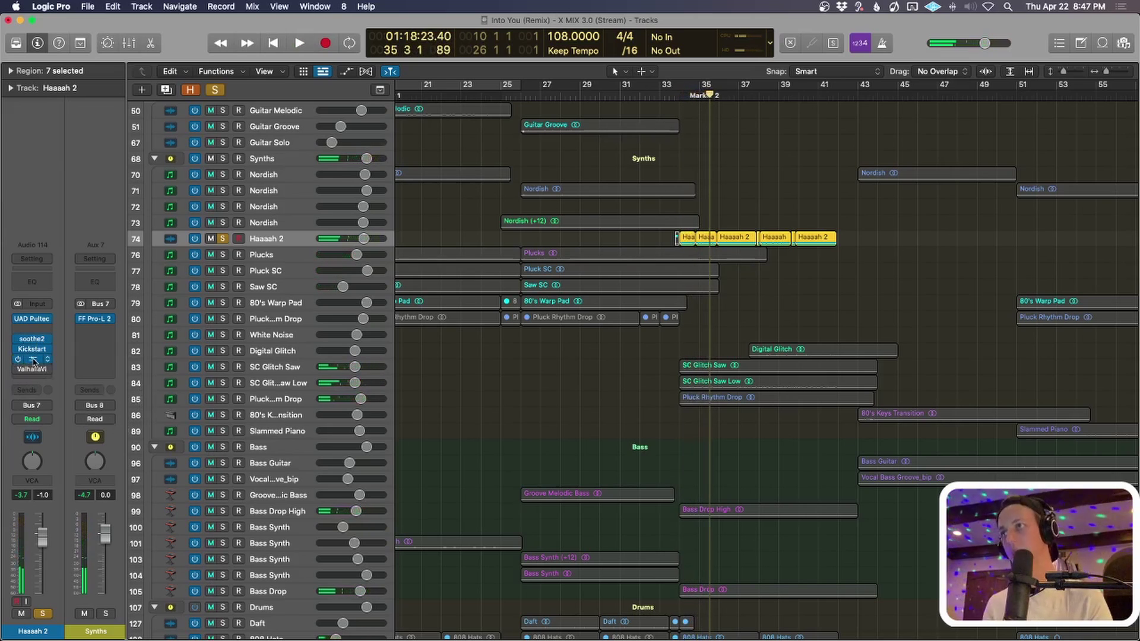
Re-enable FF Pro-Q 3 on Haaaah 2, inspect its high boost while playing into bar 36, and close it.
left_click(663, 333)
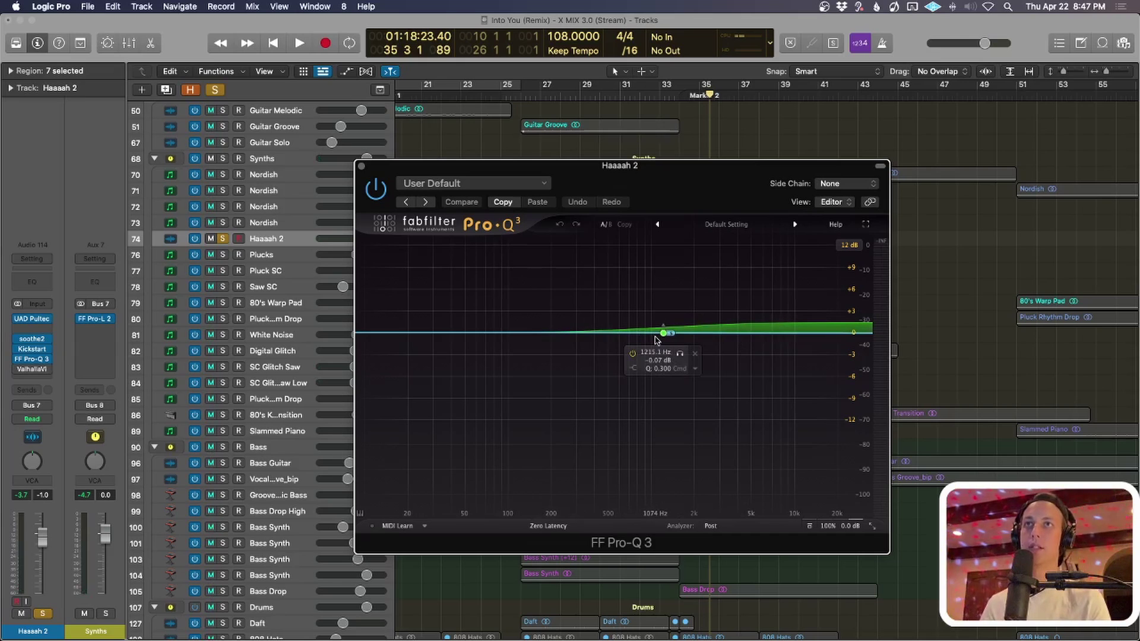
key("space")
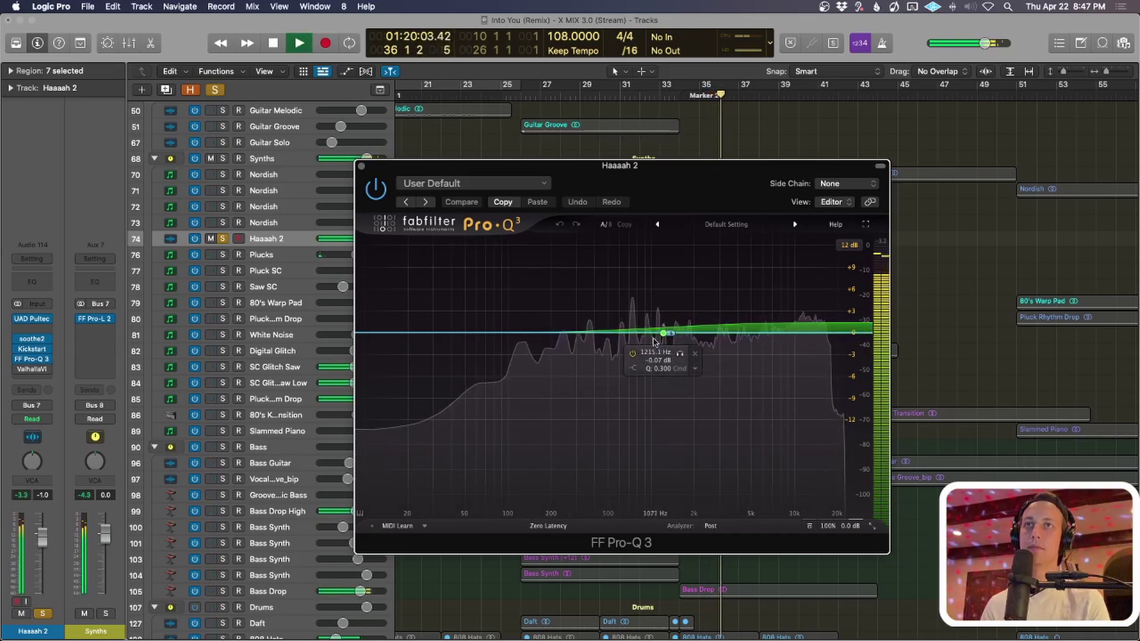
key("space")
left_click(32, 359)
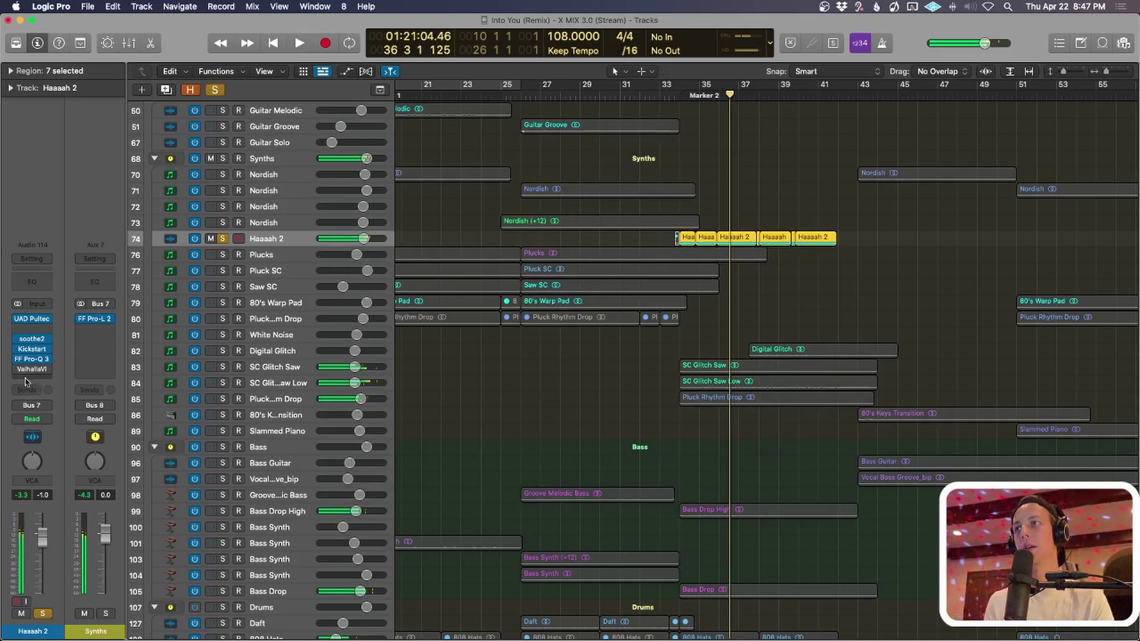
Re-enable ValhallaVintageVerb on Haaaah 2 and play the part with the reverb, stopping in bar 37.
left_click(32, 369)
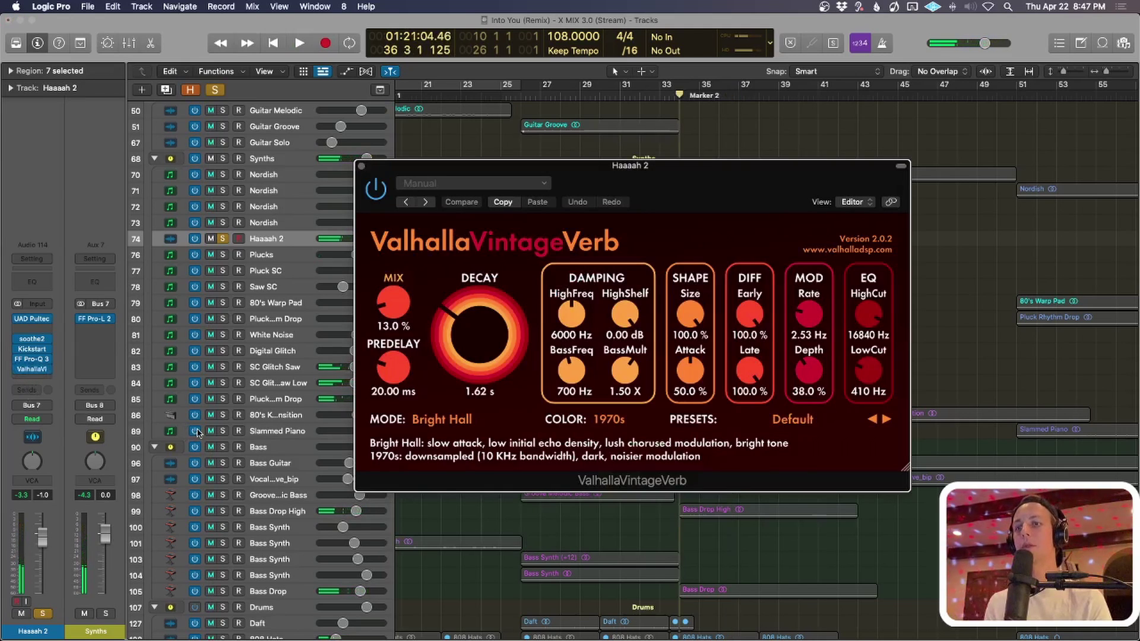
key("space")
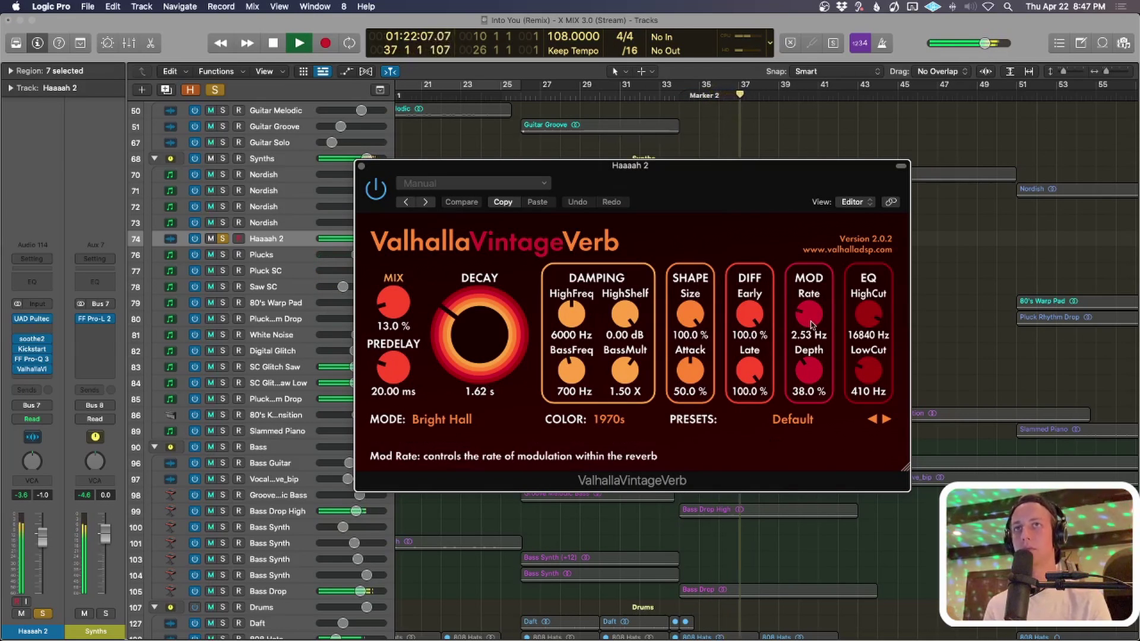
key("space")
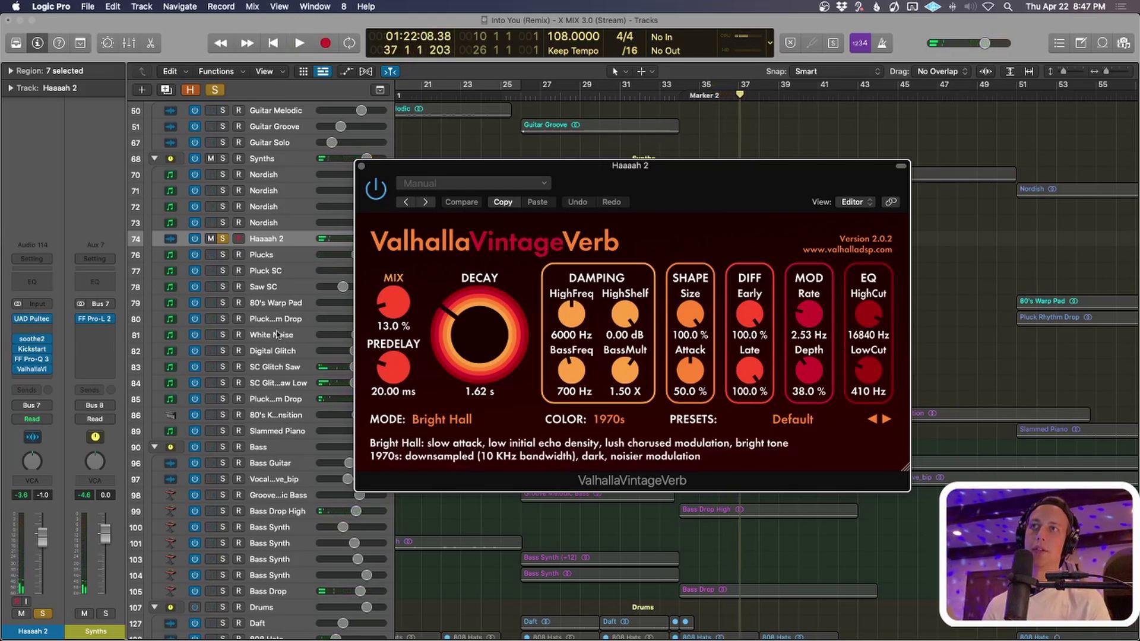
Examine the available ValhallaVintageVerb reverb modes, keep Bright Hall, and close the plug-in.
left_click(448, 417)
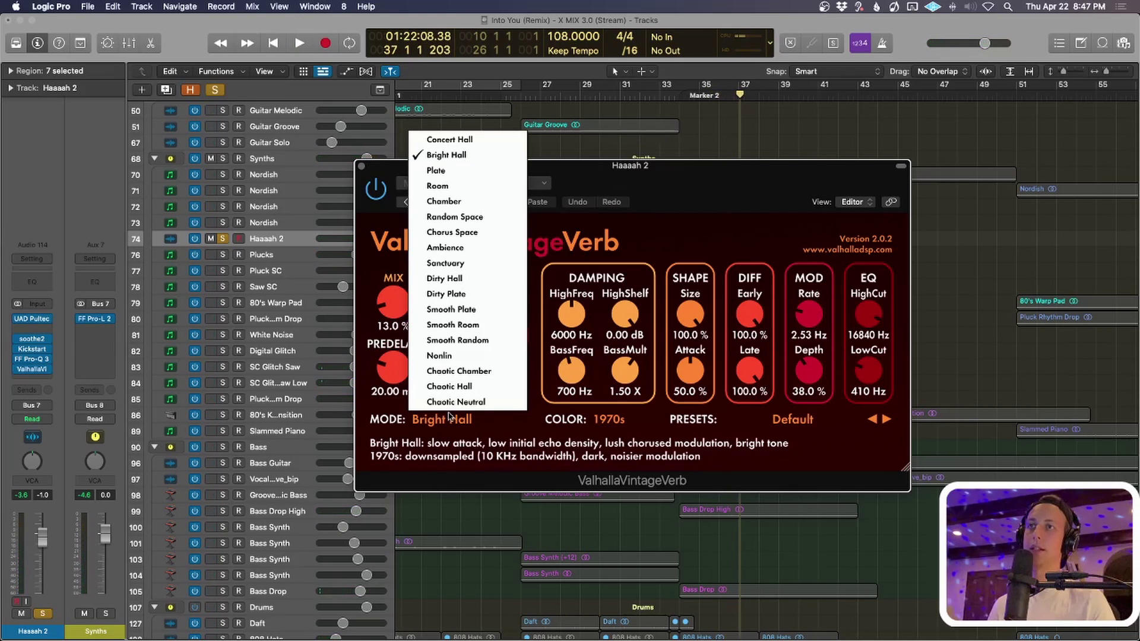
left_click(576, 444)
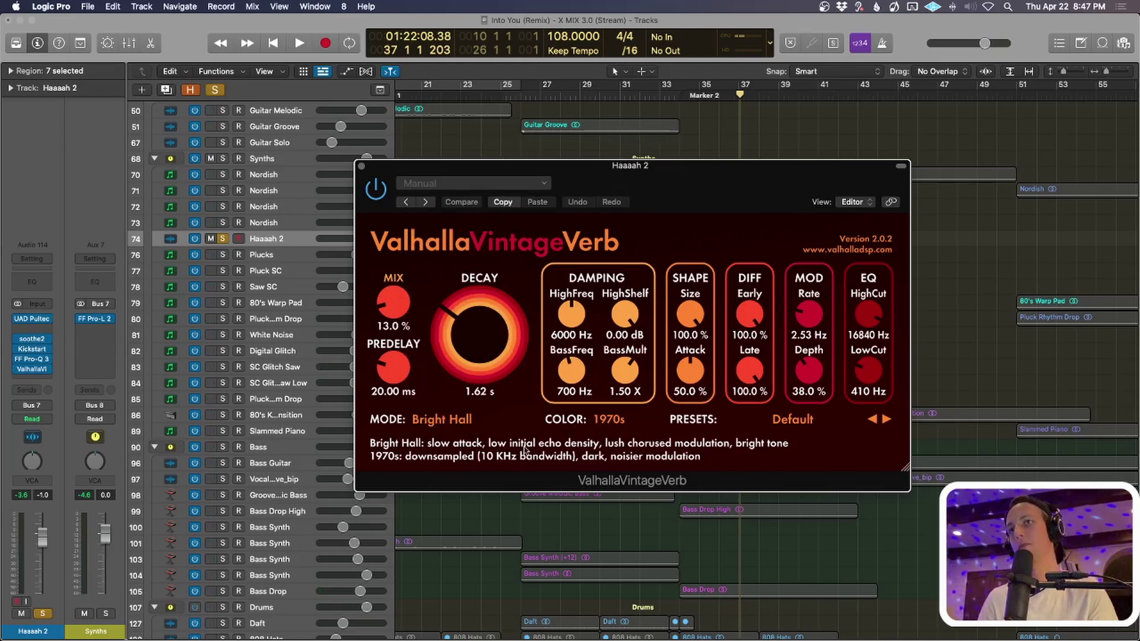
left_click(462, 424)
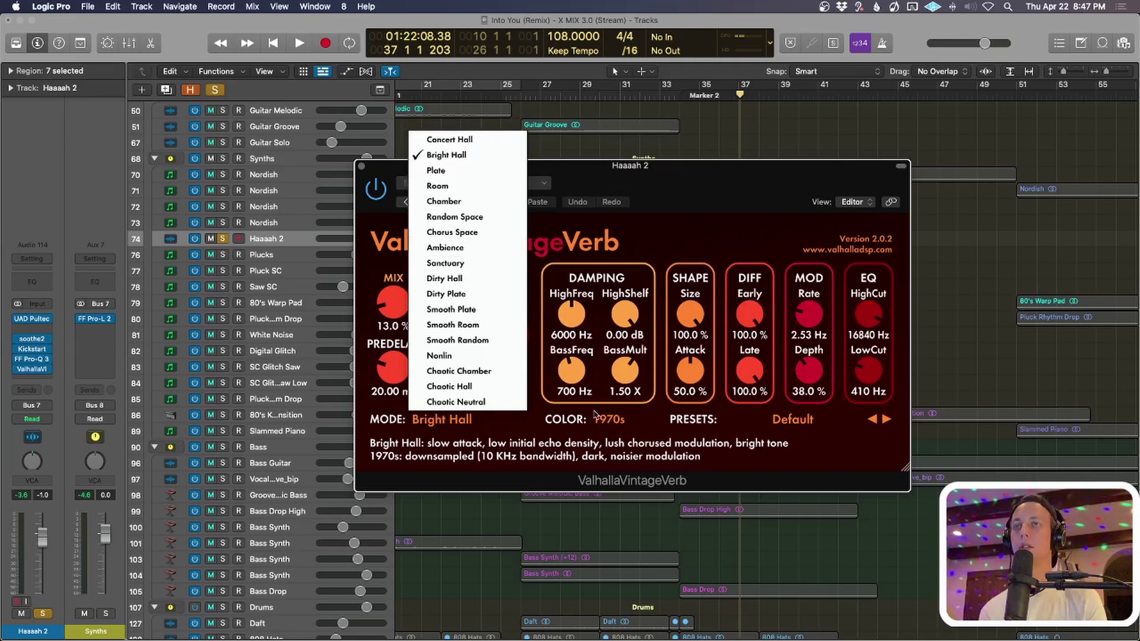
left_click(590, 439)
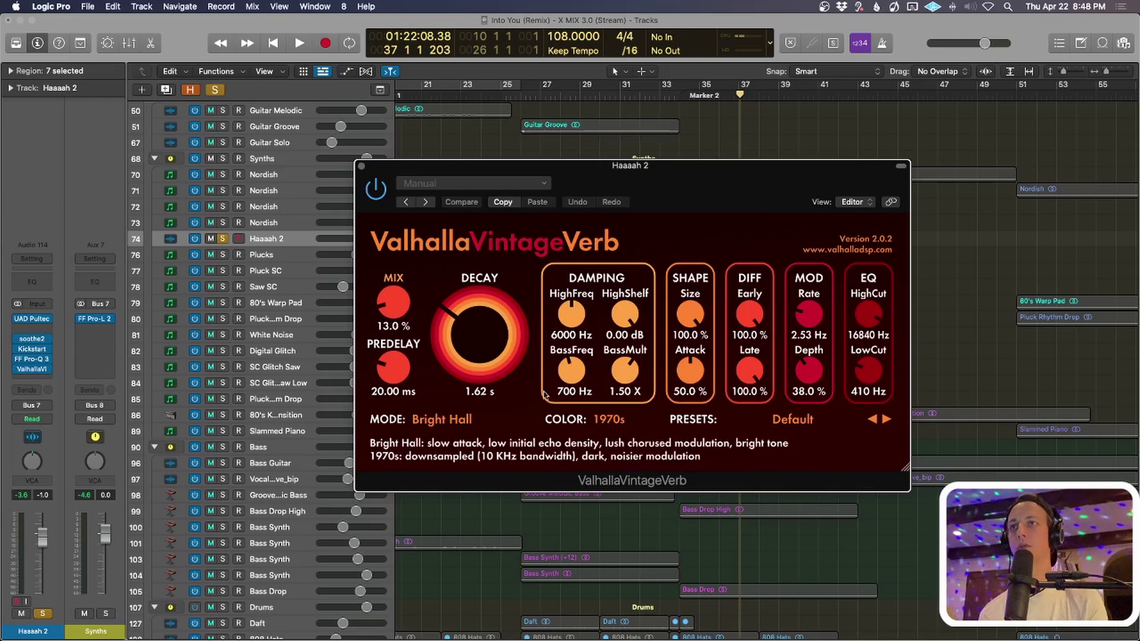
left_click(363, 167)
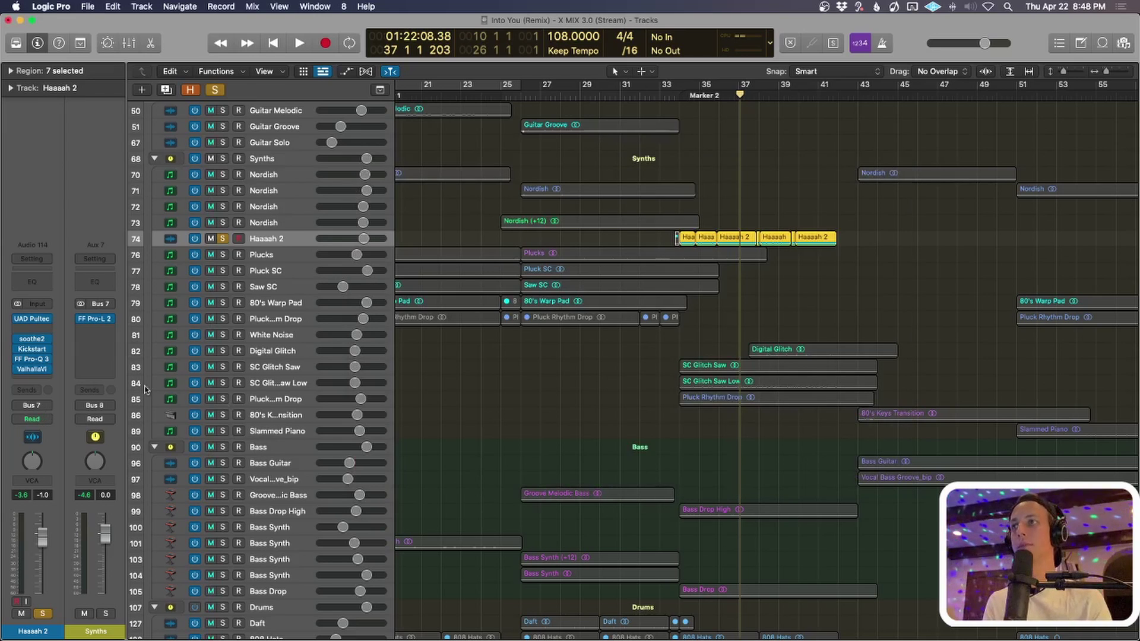
Play Haaaah 2 from Marker 2, add the Drums stack to the solo, and listen to both into bar 38.
key("alt+comma")
key("space")
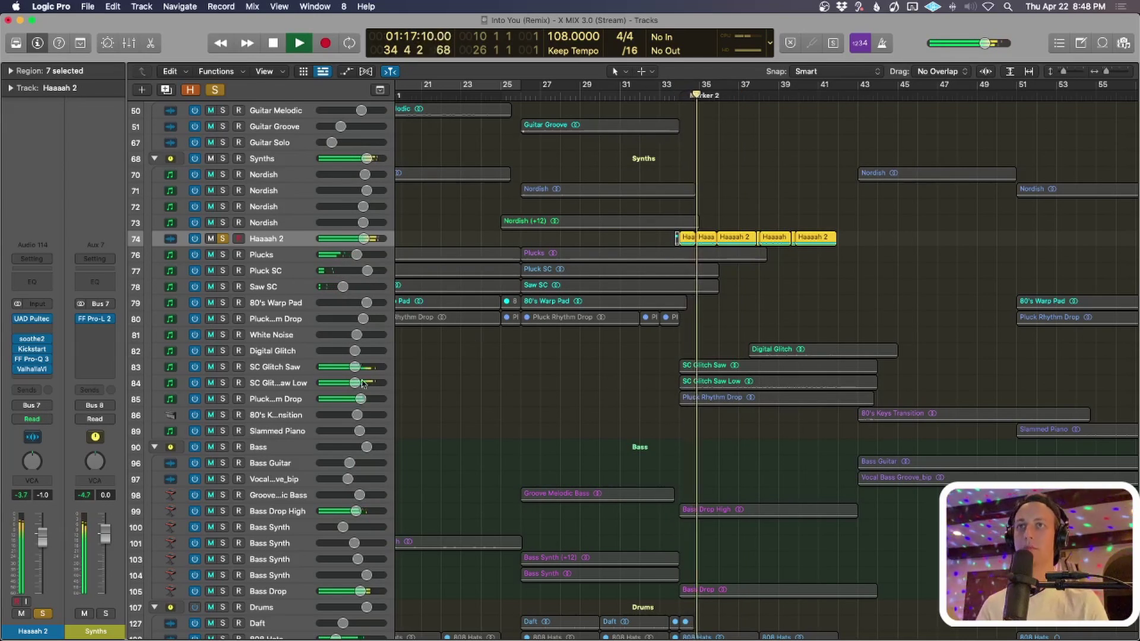
key("super+Up")
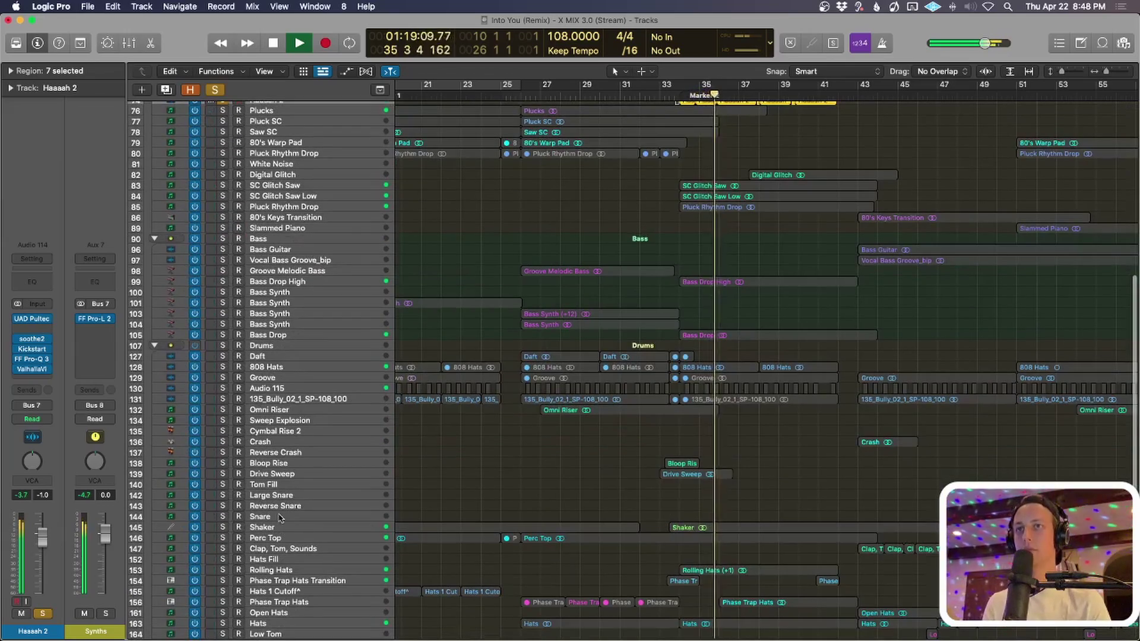
key("space")
key("s")
scroll(713, 357, "up", 5)
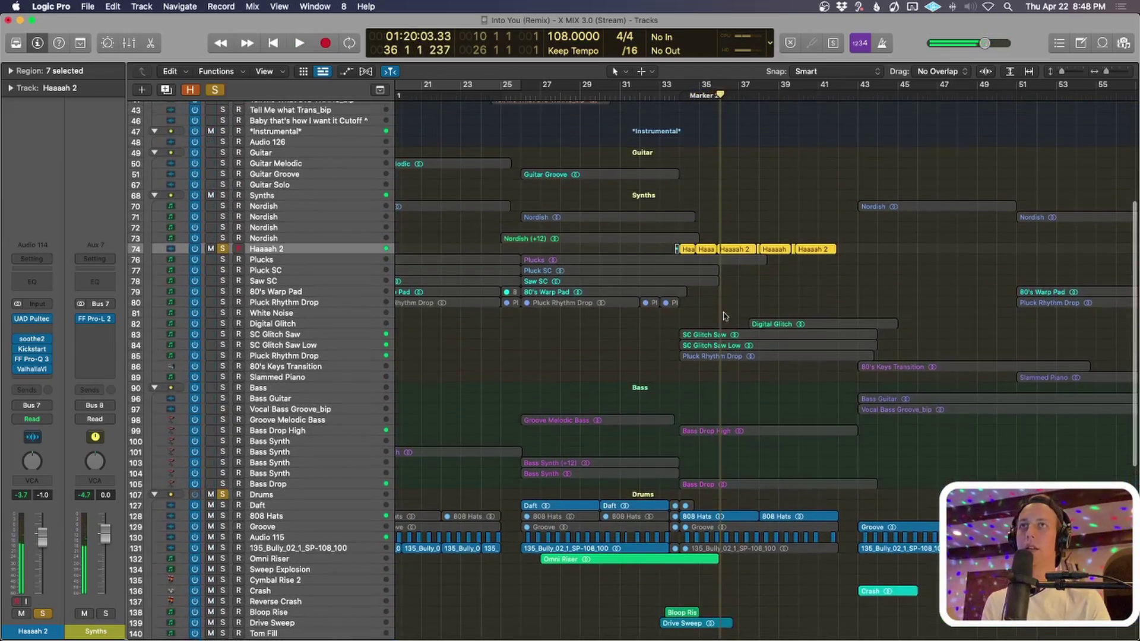
key("space")
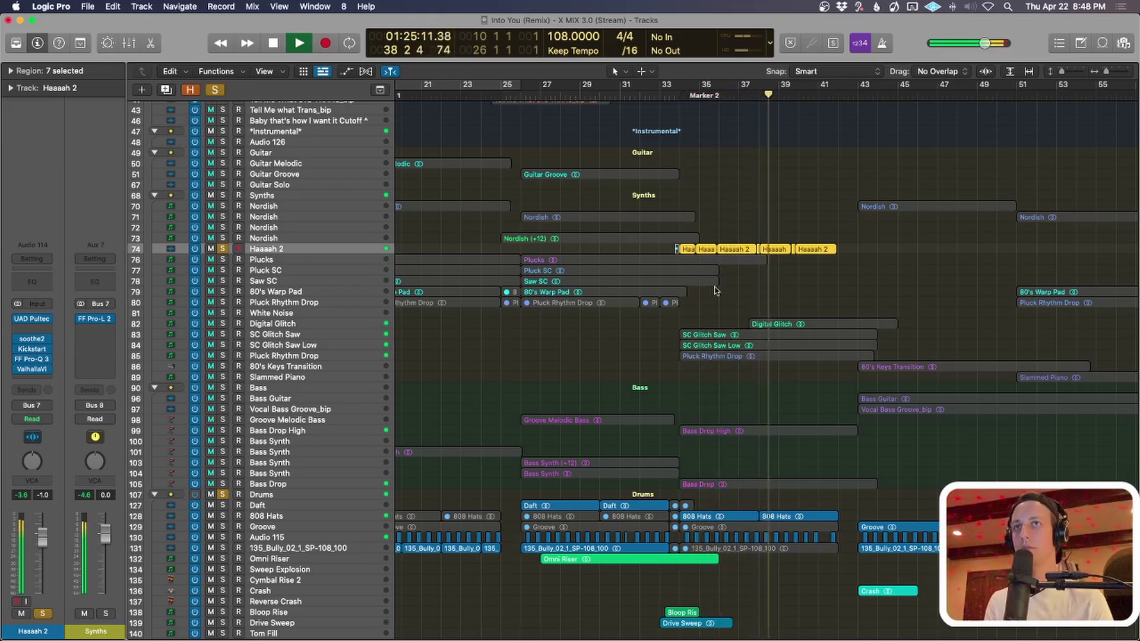
key("space")
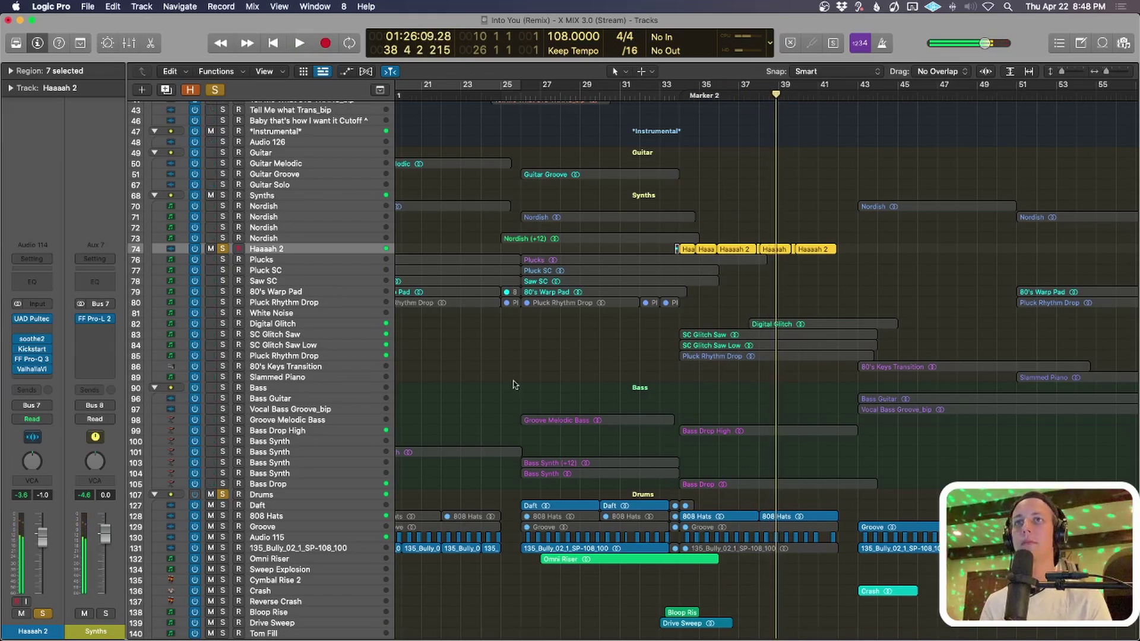
Clear all solos, enlarge the synth tracks under Marker 2, and select Pluck Rhythm Drop on track 85.
scroll(493, 399, "down", 3)
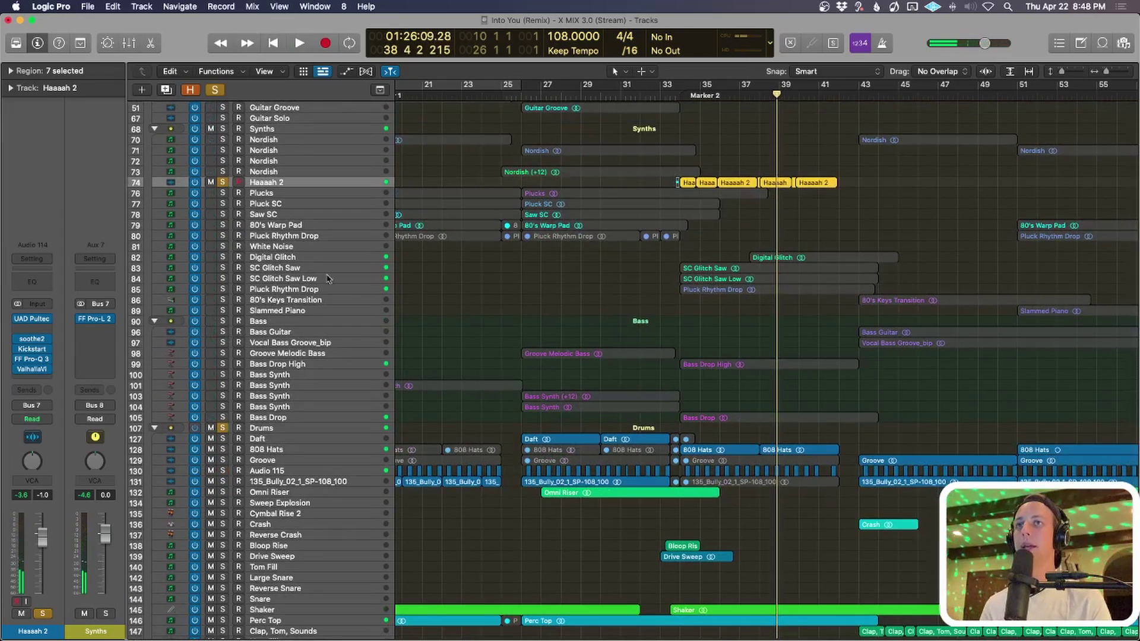
scroll(546, 314, "up", 4)
left_click(215, 89)
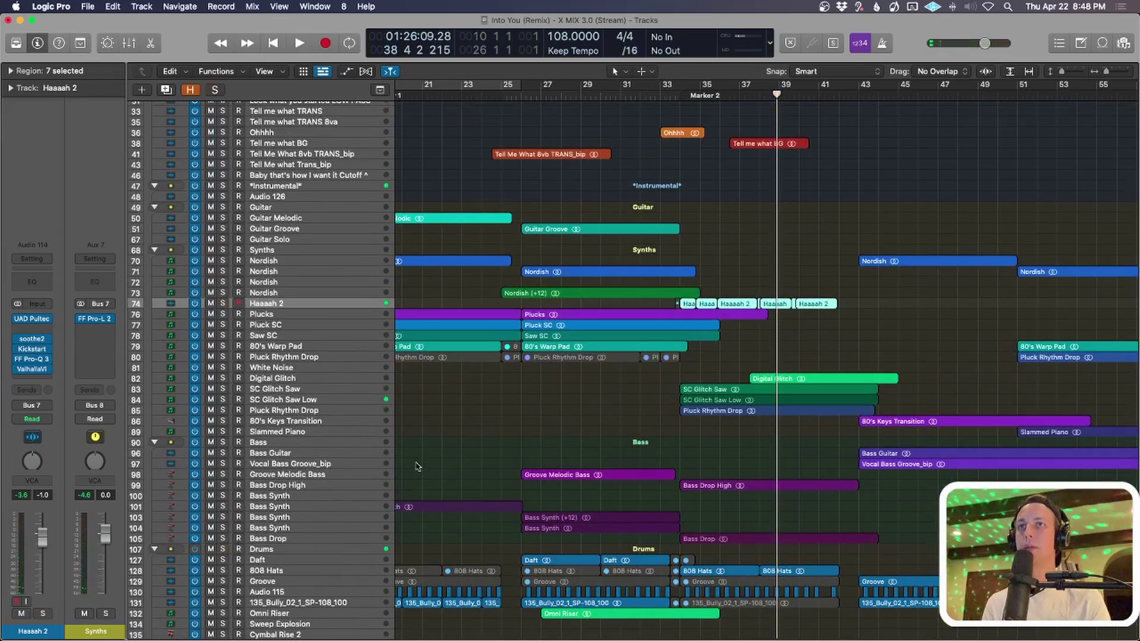
left_click(333, 421)
left_click(414, 417, "ctrl+alt")
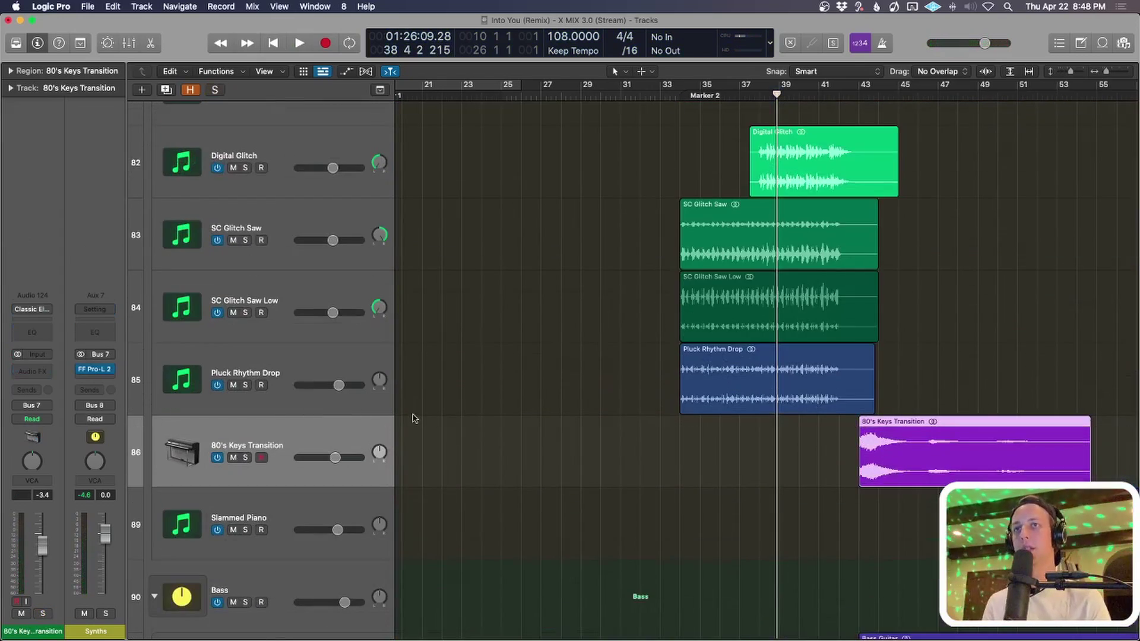
left_click(312, 367)
left_click(504, 399, "ctrl+alt")
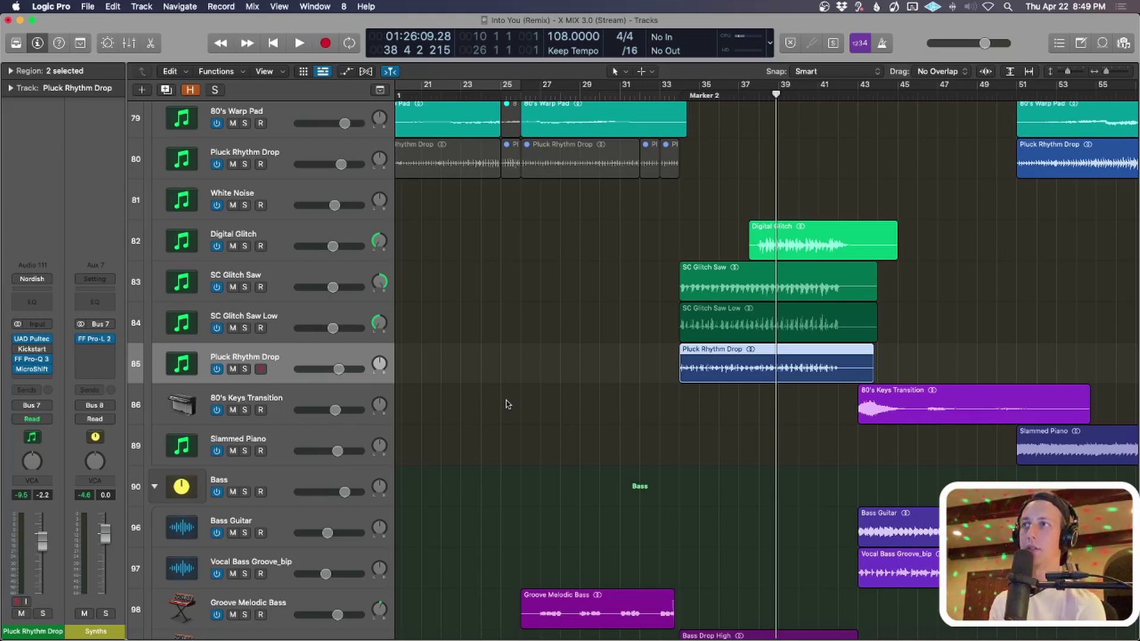
Audition Pluck Rhythm Drop, SC Glitch Saw Low and SC Glitch Saw one at a time by switching the solo during playback.
key("ctrl+s")
key("space")
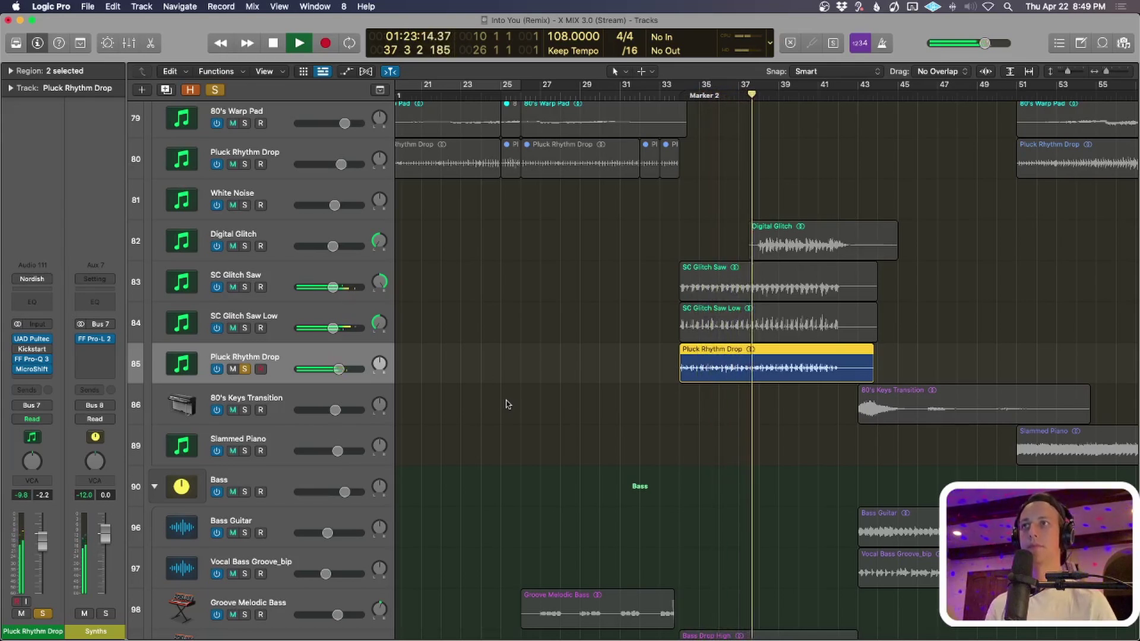
left_click(245, 327)
left_click(245, 369)
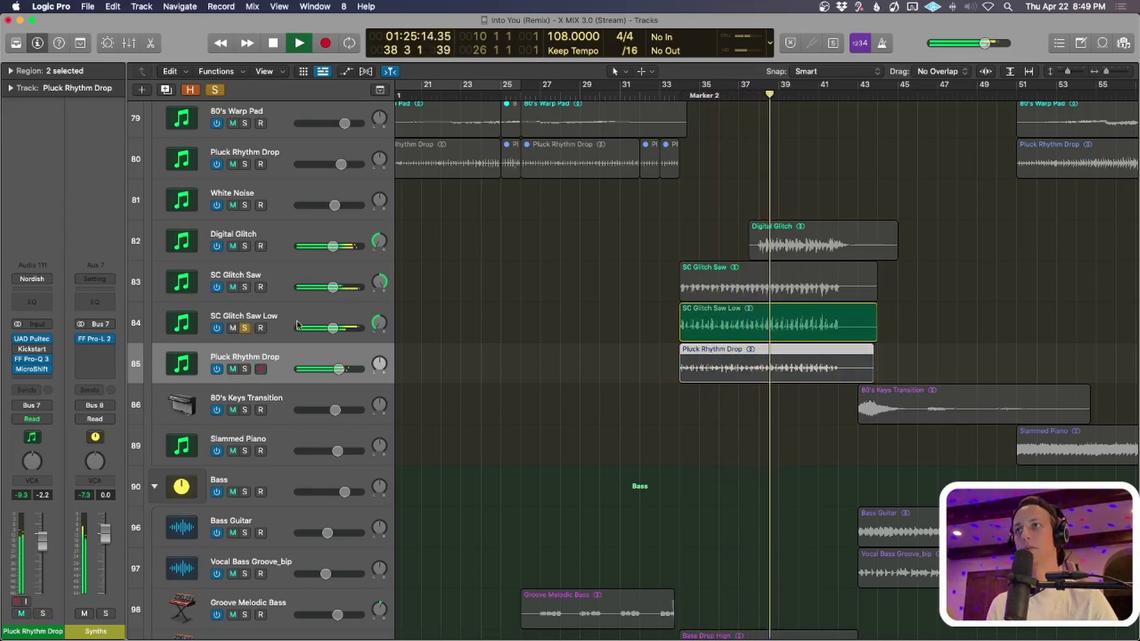
left_click(298, 321)
left_click(245, 287)
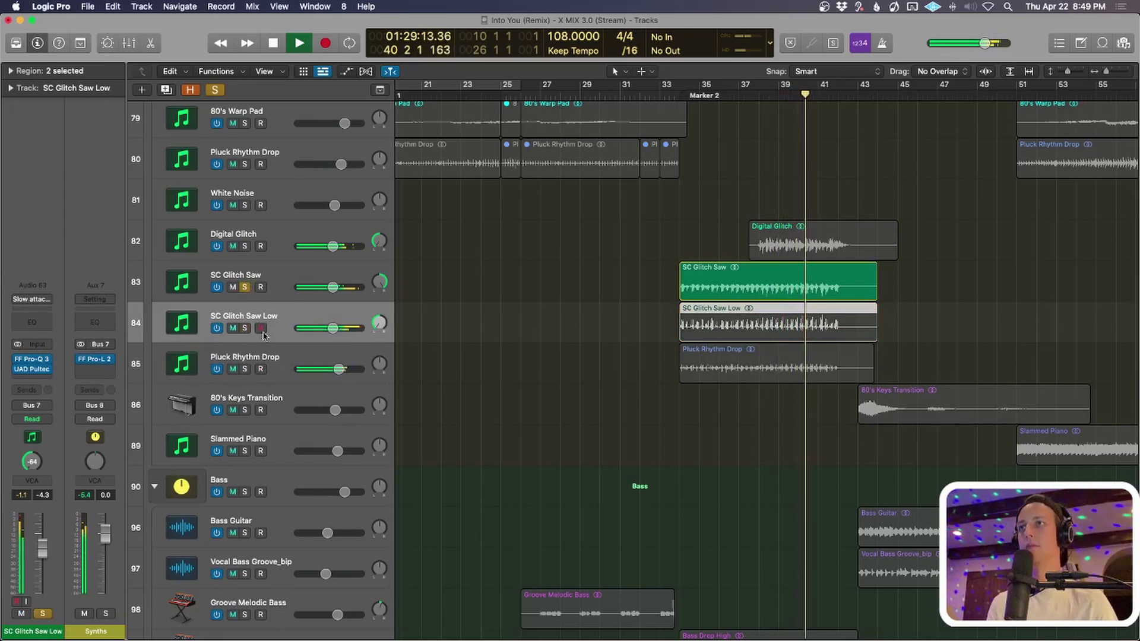
Play SC Glitch Saw from its region start, add SC Glitch Saw Low and Pluck Rhythm Drop, and clear the solos after stopping in bar 37.
left_click(751, 286)
key("shift+space")
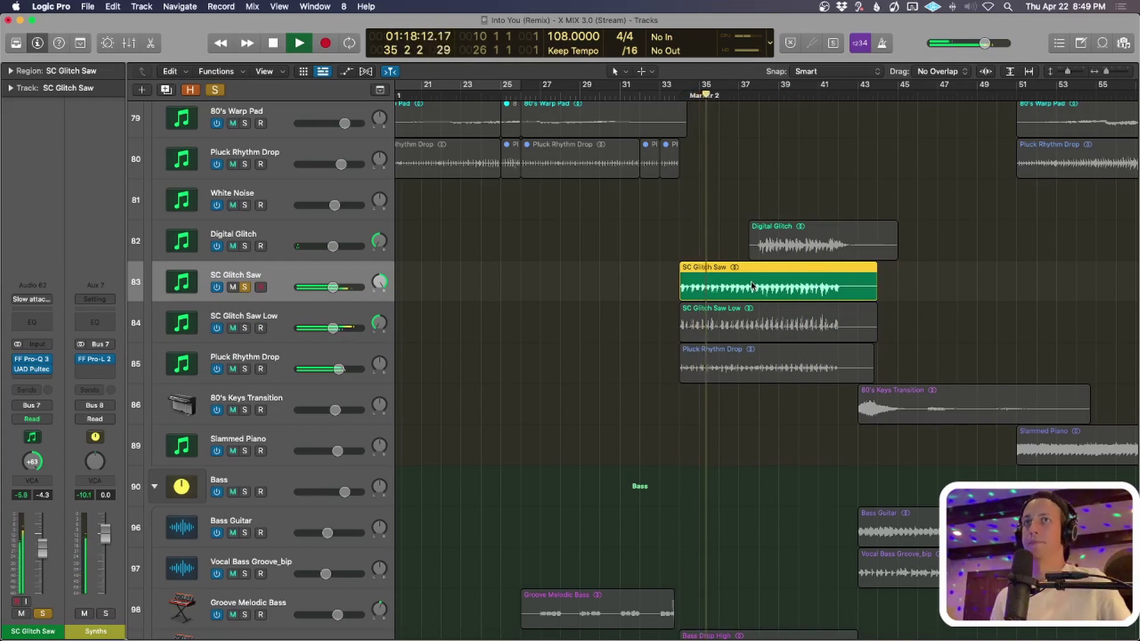
left_click(320, 335, "shift")
left_click(362, 359, "shift")
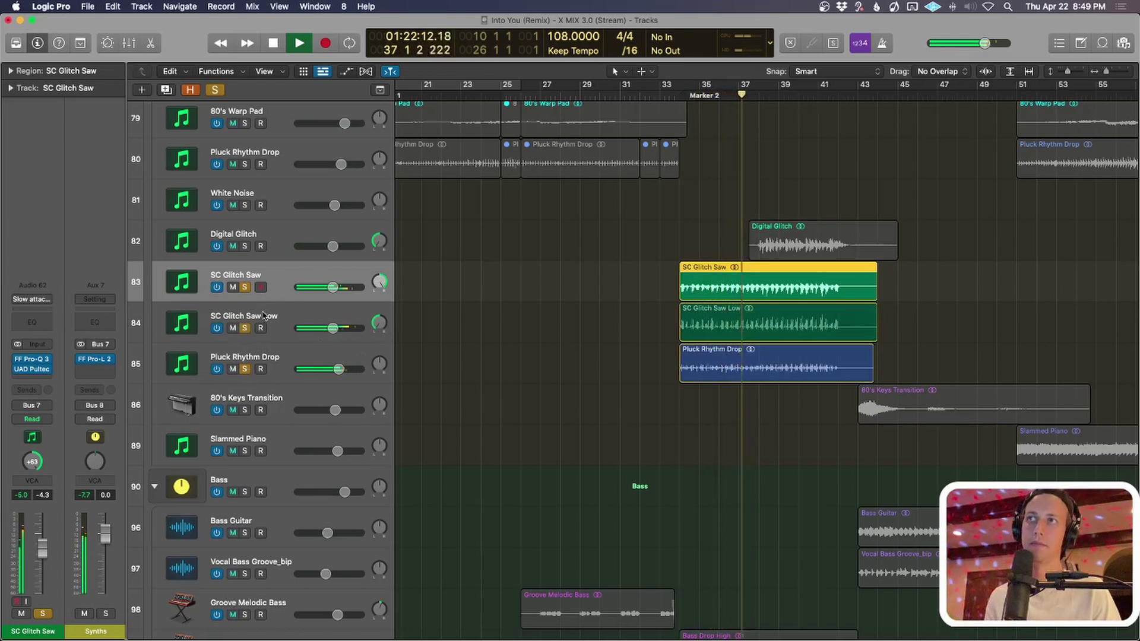
key("space")
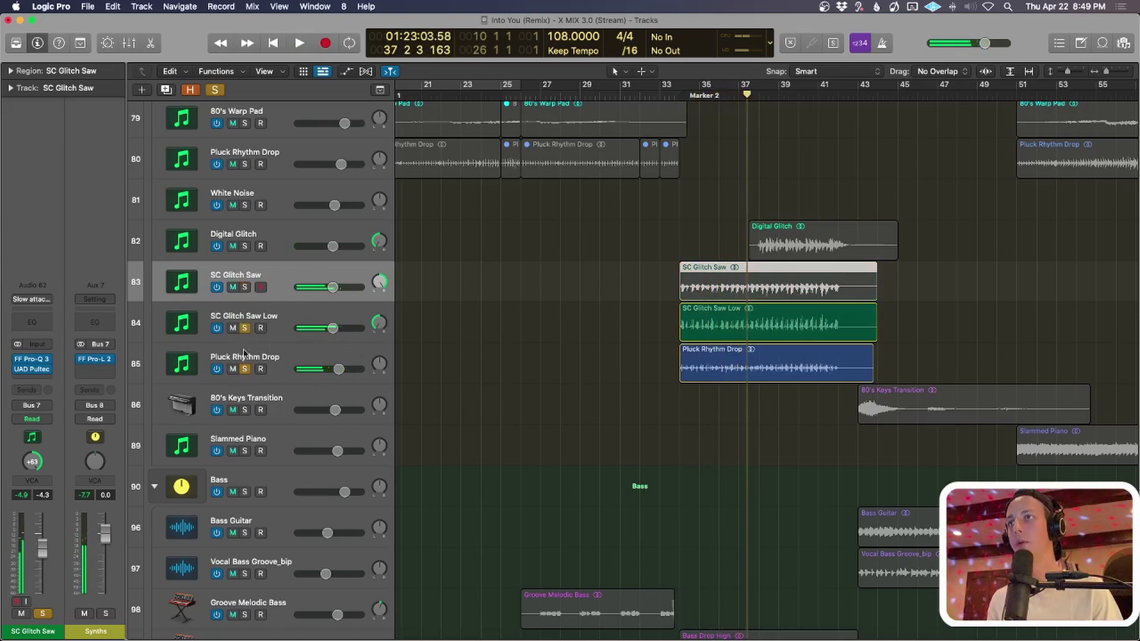
left_click(244, 369)
Solo the Digital Glitch track and play it from the start of its region.
left_click(585, 238)
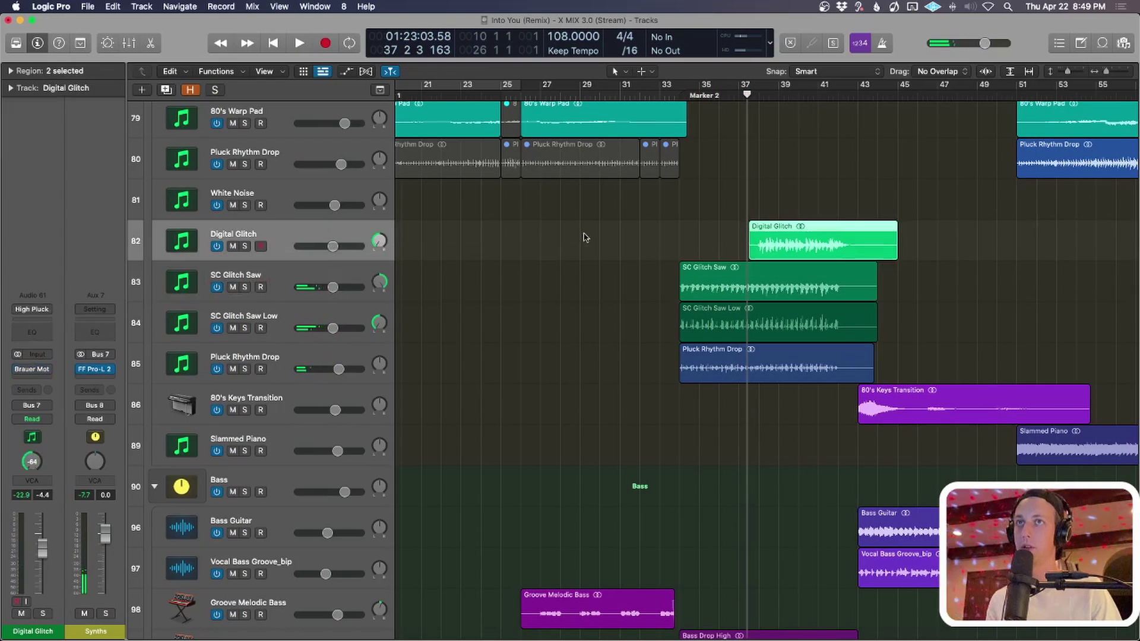
key("ctrl+s")
left_click(814, 241)
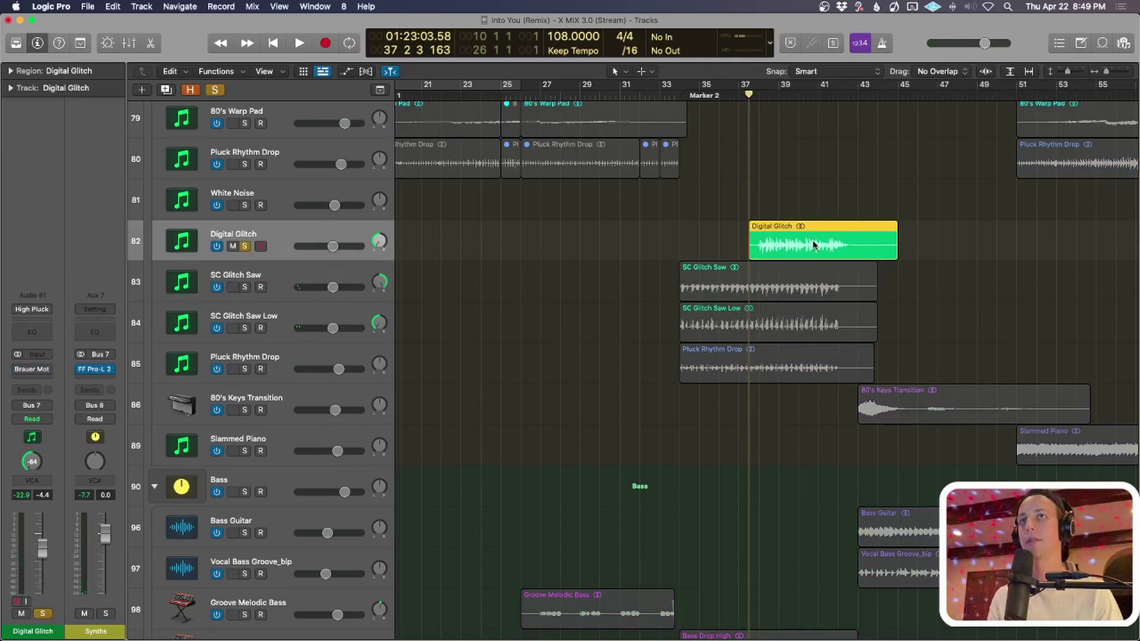
key("space")
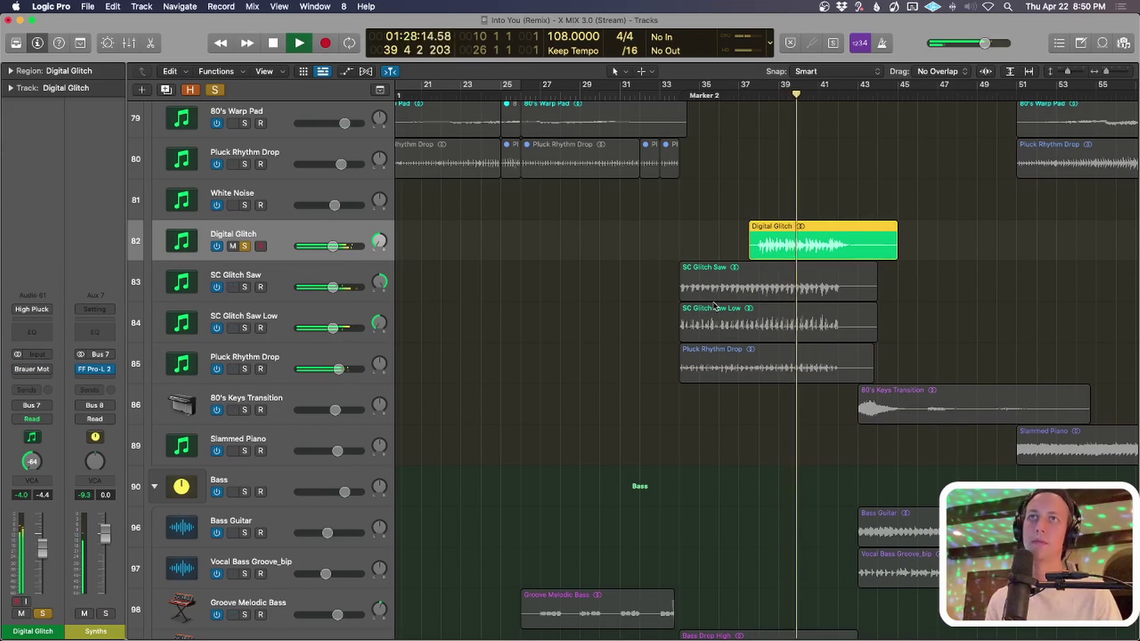
Add SC Glitch Saw, SC Glitch Saw Low and Pluck Rhythm Drop to the Digital Glitch solo, stopping playback in bar 41.
key("super+Up")
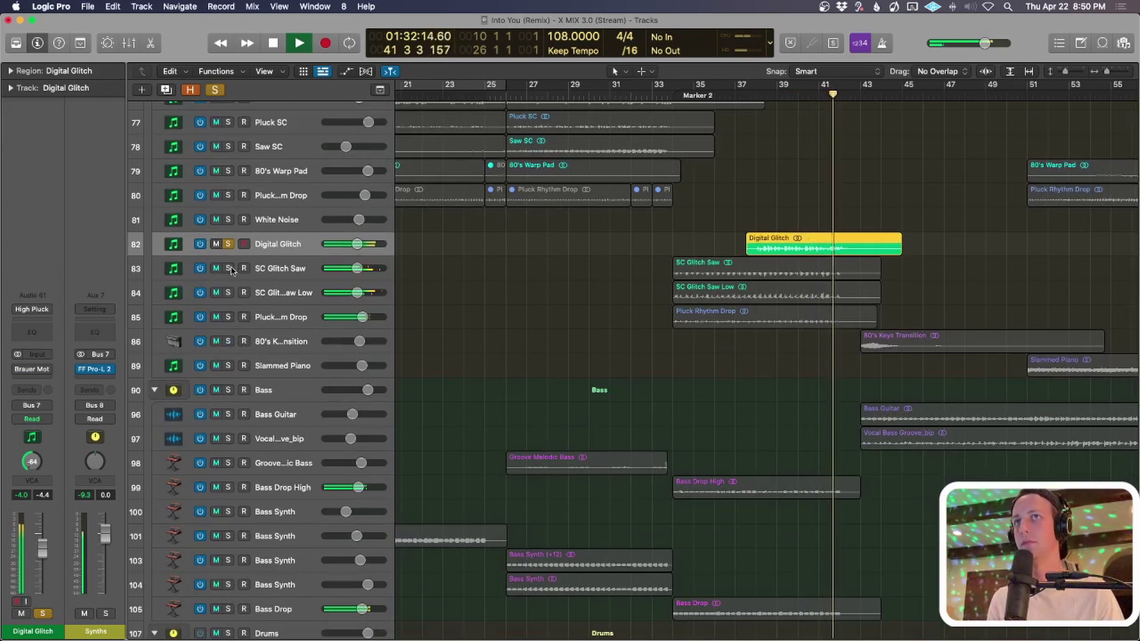
left_click_drag(231, 270, 230, 321)
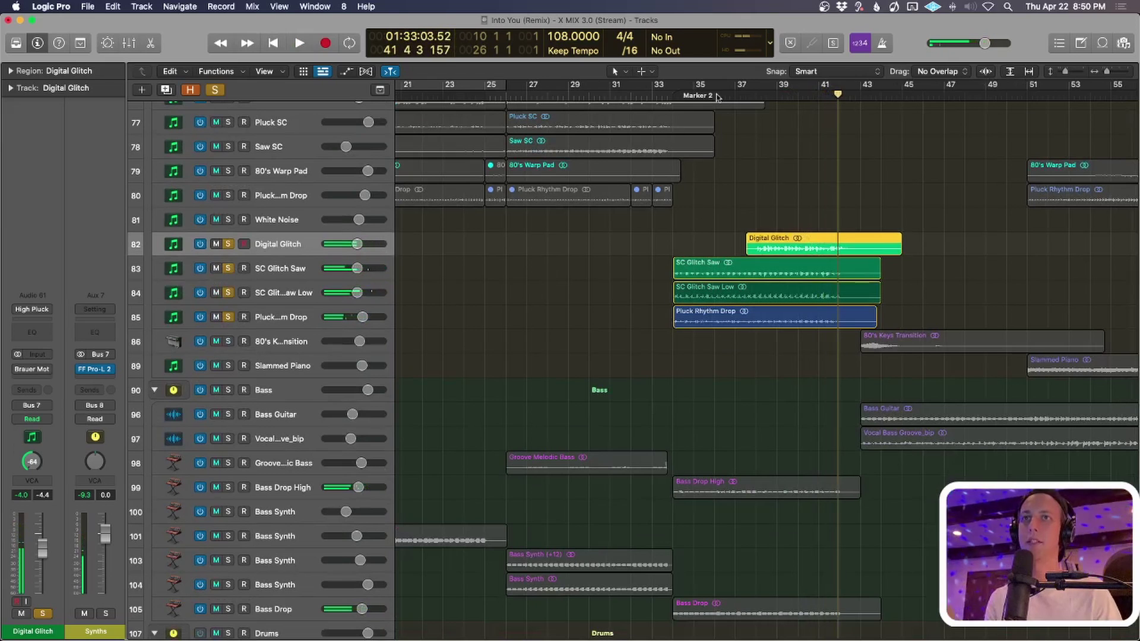
key("space")
Solo the Drums stack with the four glitch and pluck tracks, play from bar 33 into bar 42, and clear all solos.
key("super+Up")
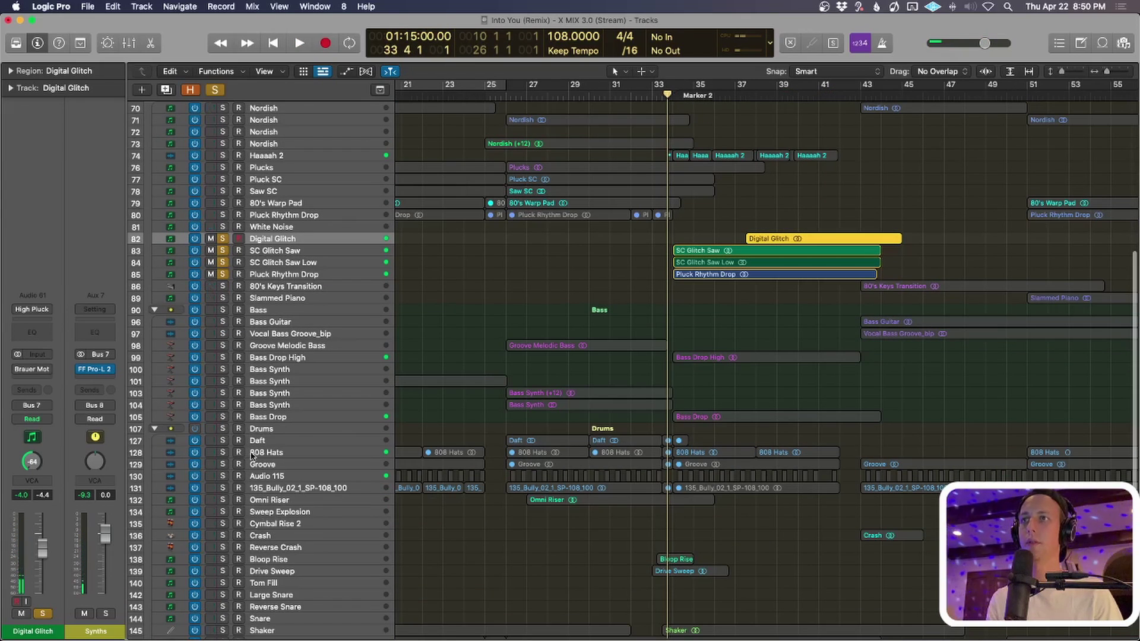
left_click(224, 428)
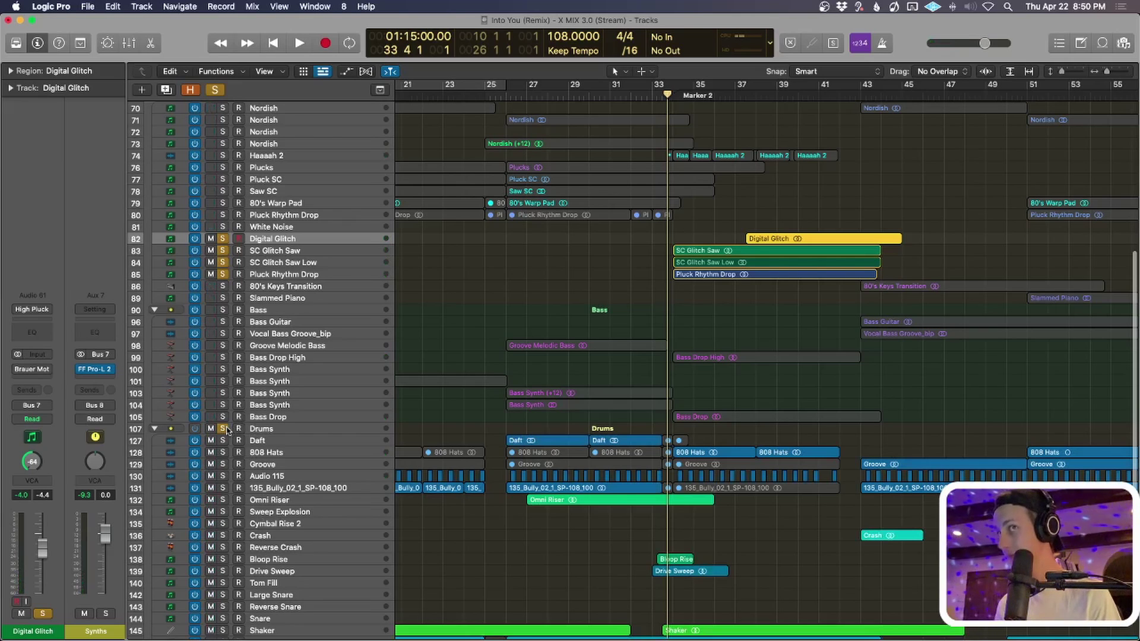
key("space")
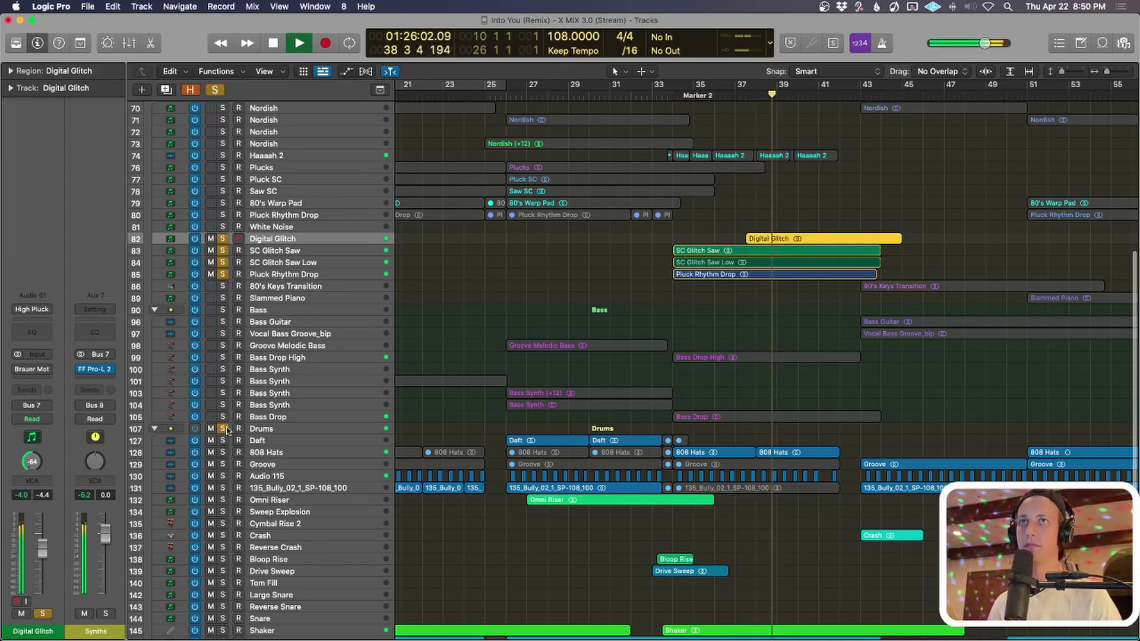
scroll(244, 356, "up", 3)
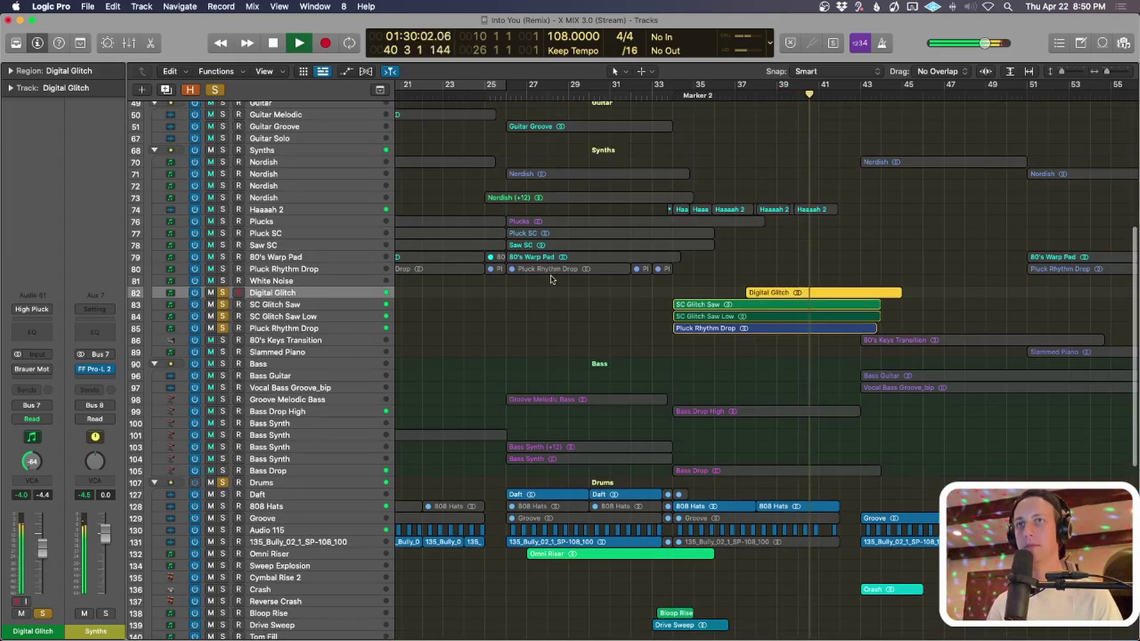
scroll(549, 279, "up", 15)
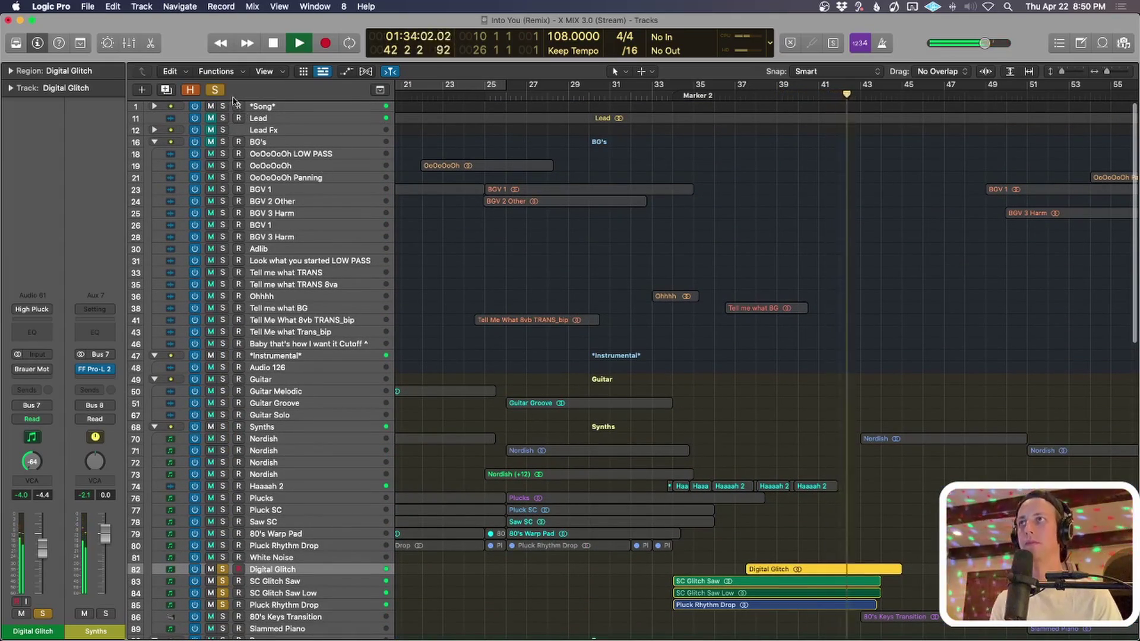
key("space")
Select the Bass track stack and solo it.
scroll(817, 440, "down", 20)
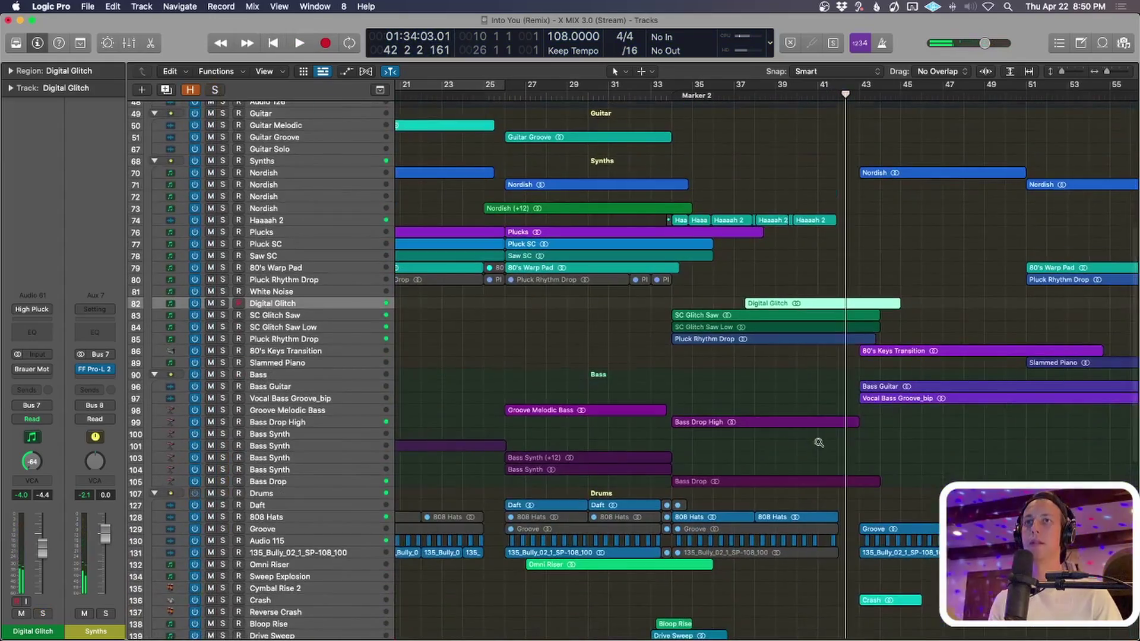
key("super+Down")
scroll(608, 448, "down", 2)
left_click(667, 390)
key("s")
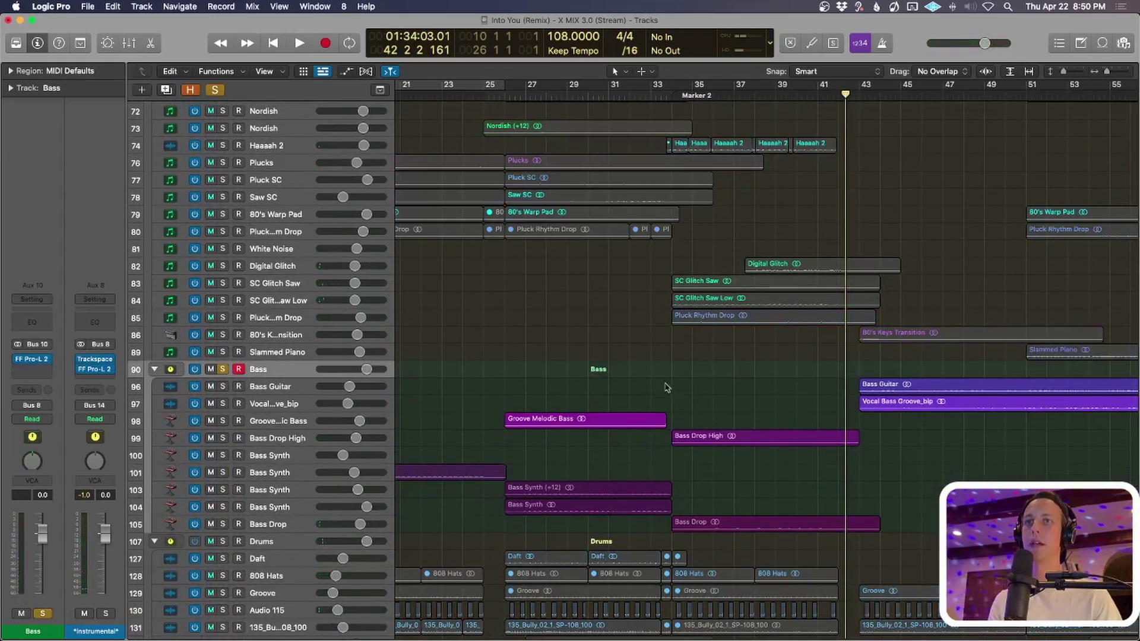
Solo the Bass Drop track, mute Bass Drop High, and play the bass from the start of the drop into bar 36.
left_click(654, 87)
key("super+Down")
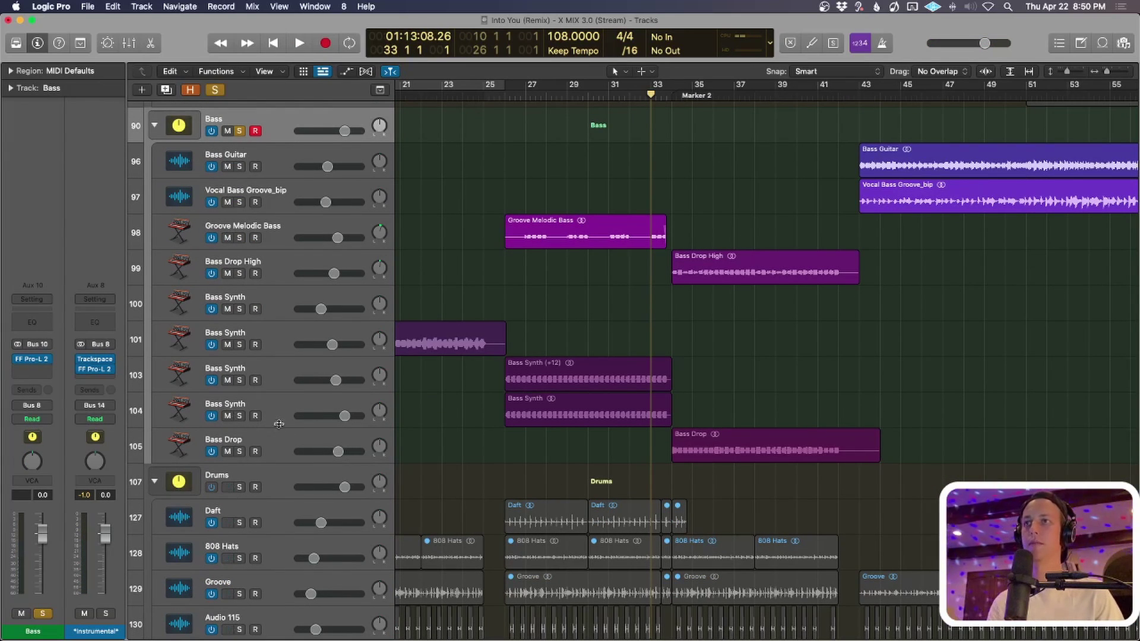
left_click(388, 458)
key("s")
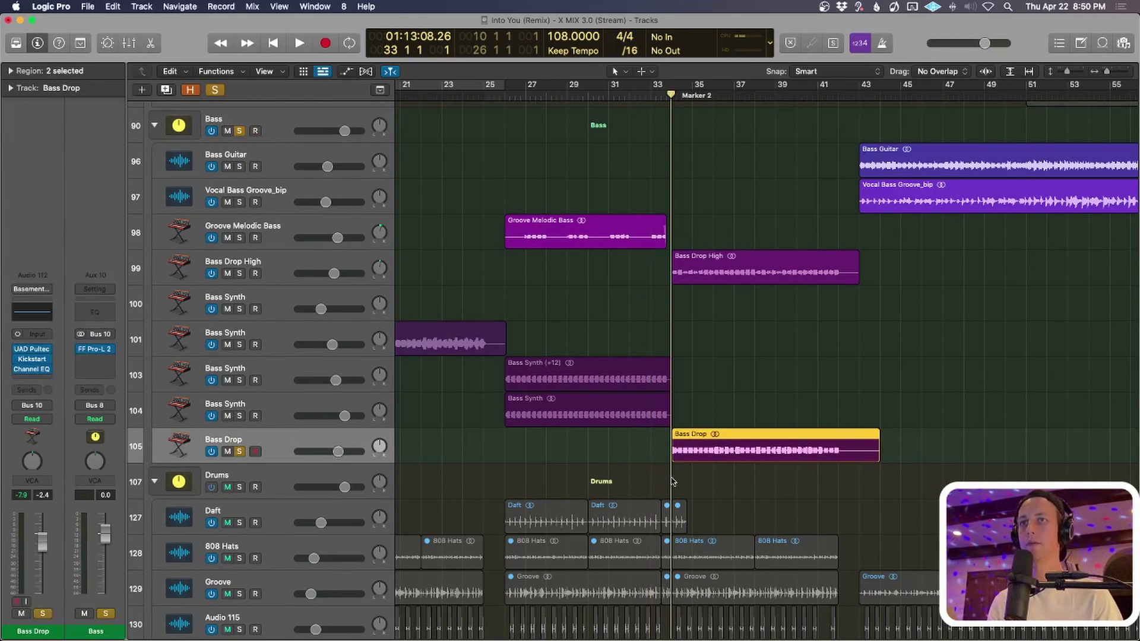
key("space")
left_click(228, 273)
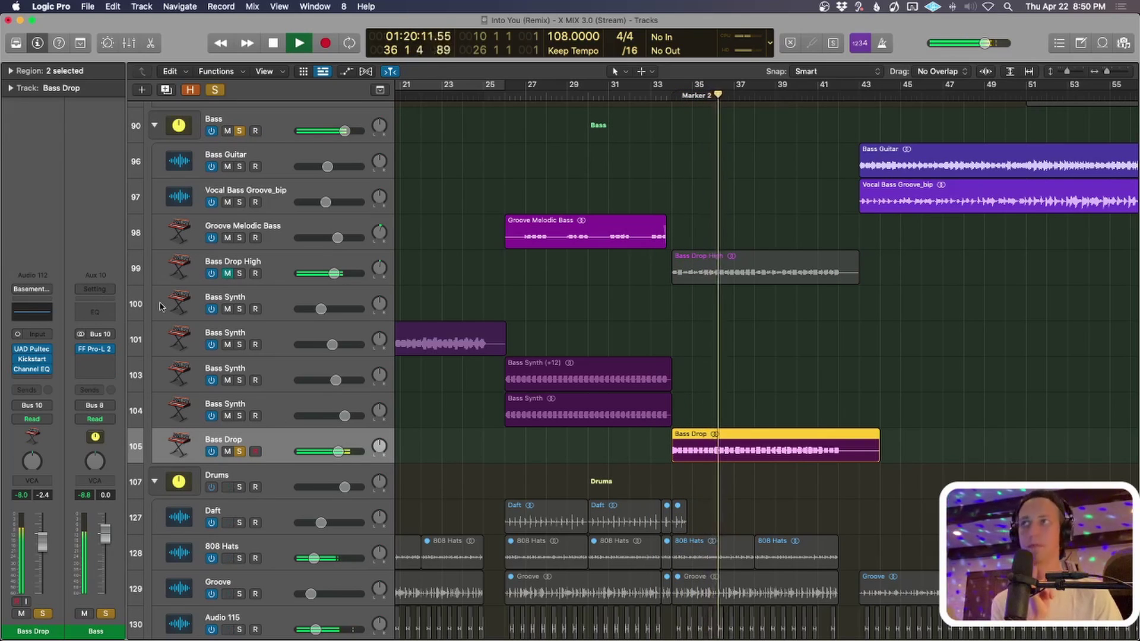
key("space")
Unmute and solo Bass Drop High, mute Bass Drop, and play the high layer from the start of its region.
left_click(227, 274)
left_click(240, 273)
left_click(799, 269)
key("ctrl+s")
key("ctrl+m")
key("ctrl+m")
key("ctrl+s")
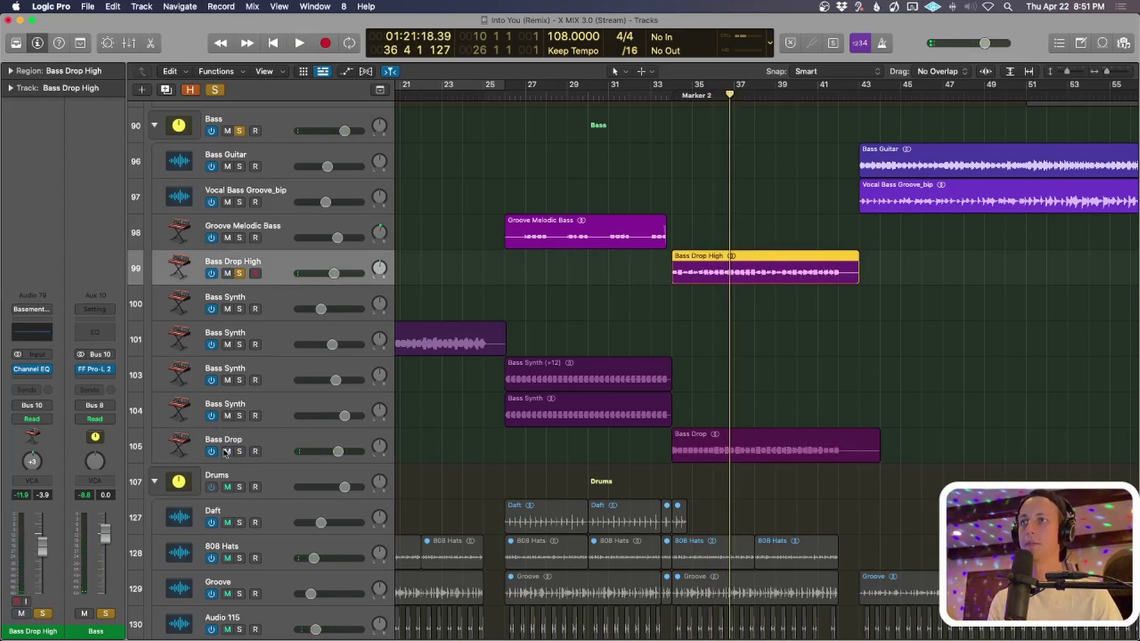
left_click(228, 451)
key("space")
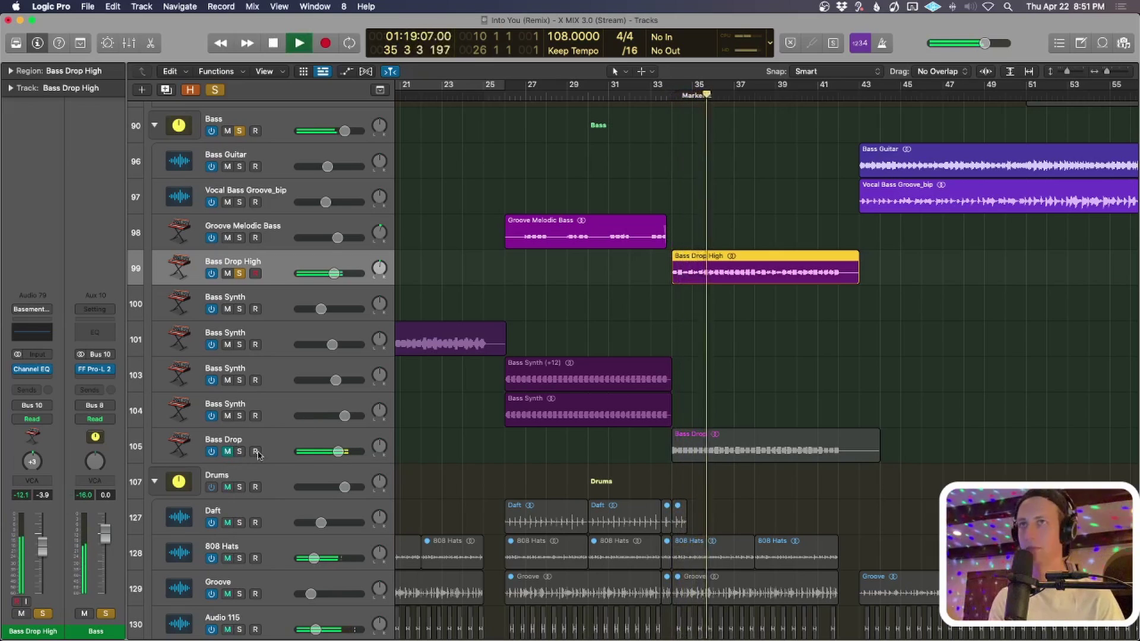
Stop playback, clear all solos, and unmute the Bass Drop track.
key("space")
key("ctrl+s")
left_click(704, 196)
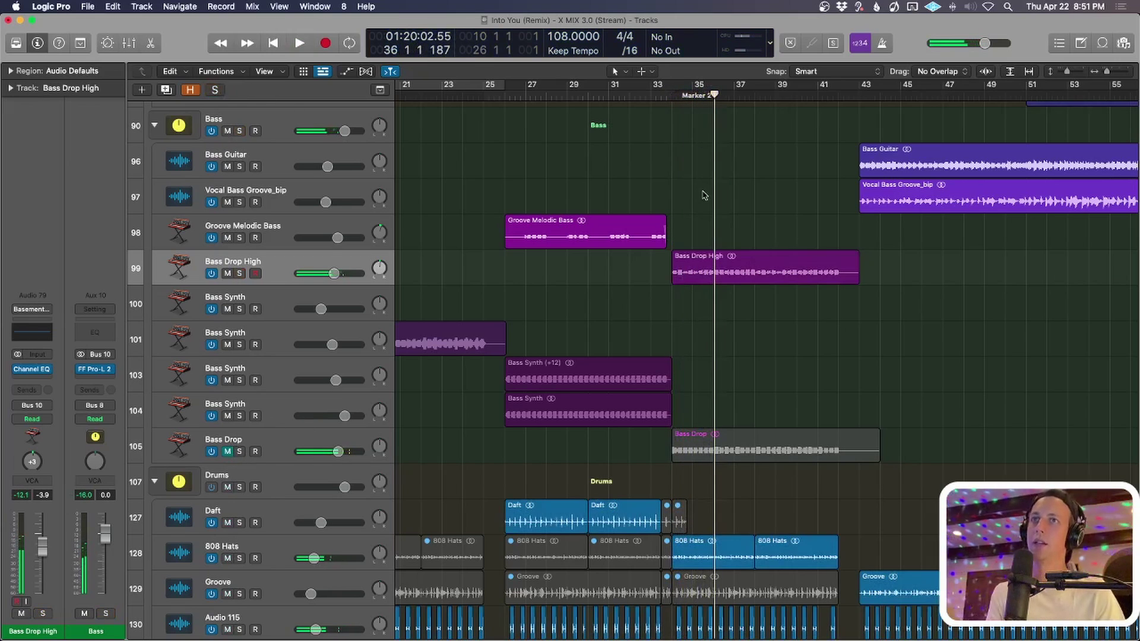
left_click(227, 453)
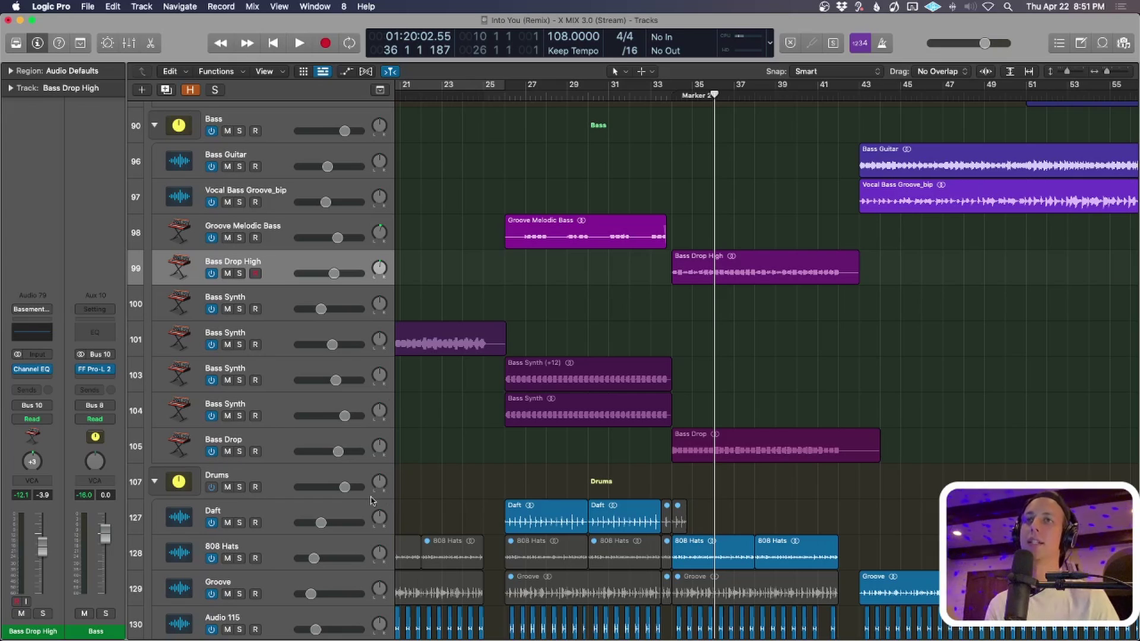
Solo the Bass stack, select the Bass Drop High and Bass Drop regions in the drop, and play them together into bar 36.
left_click(341, 123)
key("s")
left_click_drag(755, 212, 763, 470)
key("space")
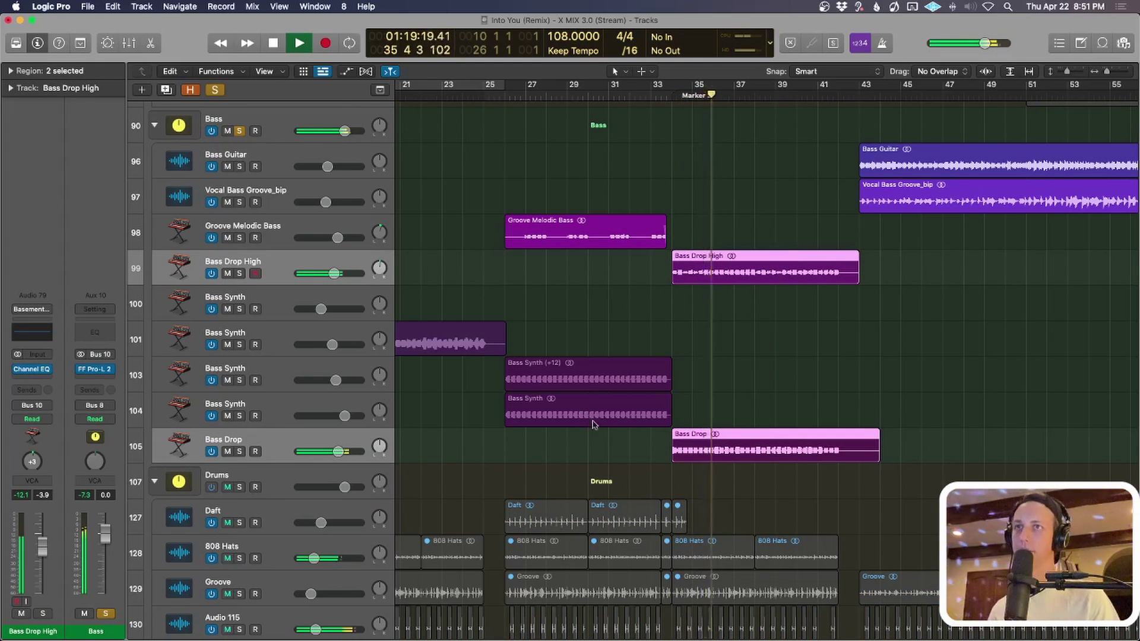
key("space")
Delete the empty tails of the Bass Drop High and Bass Drop regions from about bar 42 onward.
scroll(683, 324, "up", 3)
scroll(682, 324, "down", 4)
scroll(683, 324, "left", 3)
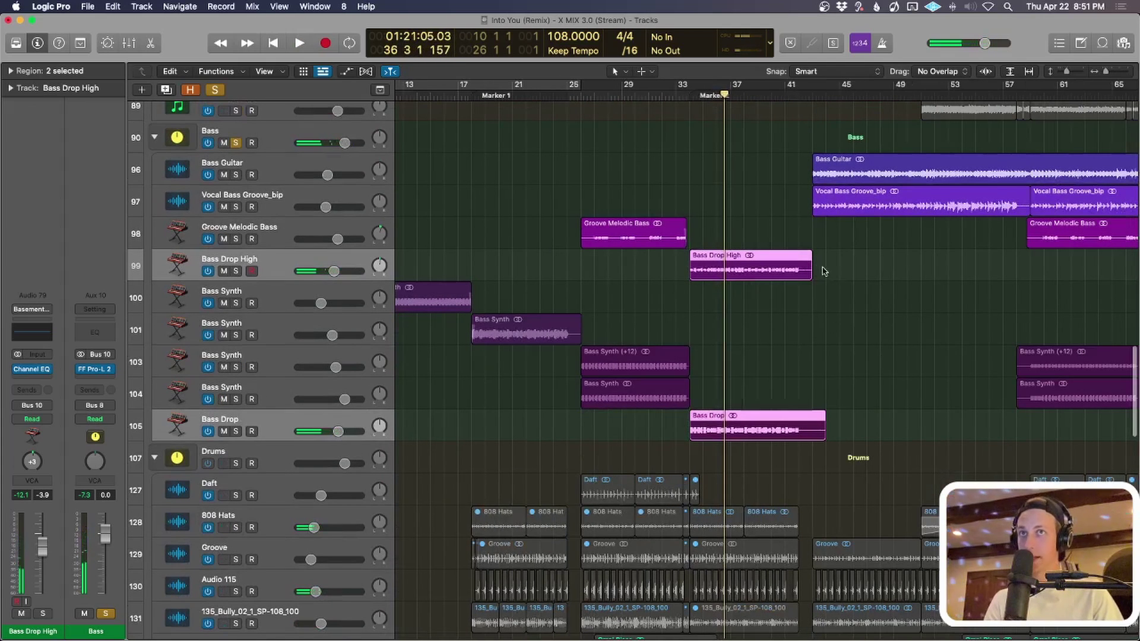
left_click_drag(801, 267, 969, 499)
scroll(820, 262, "up", 3)
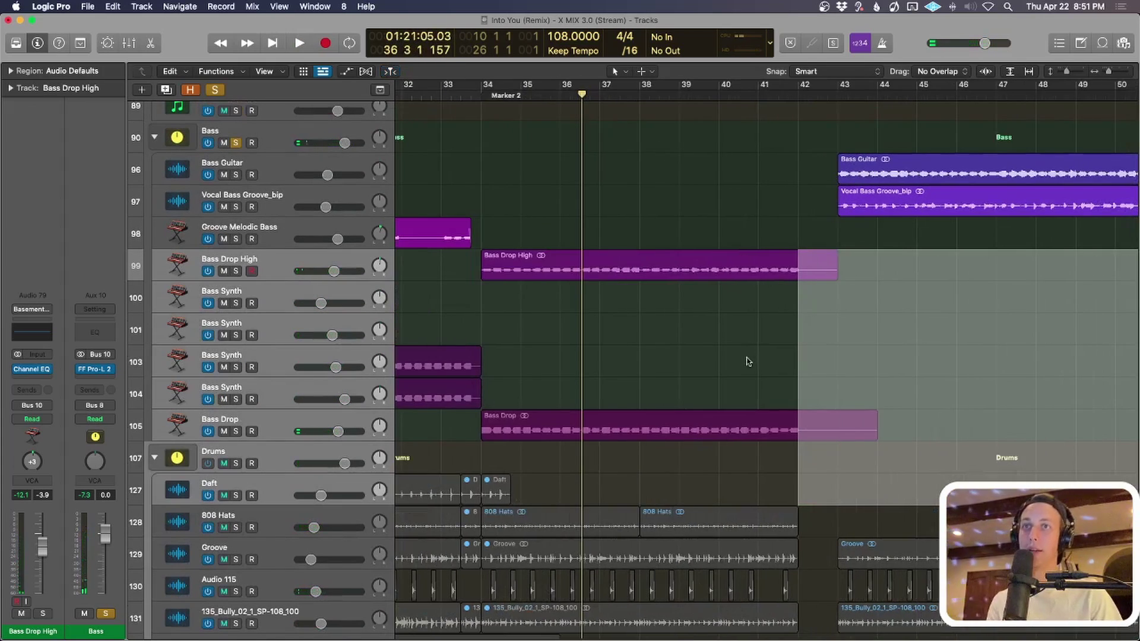
left_click(822, 257)
left_click_drag(821, 279, 957, 442)
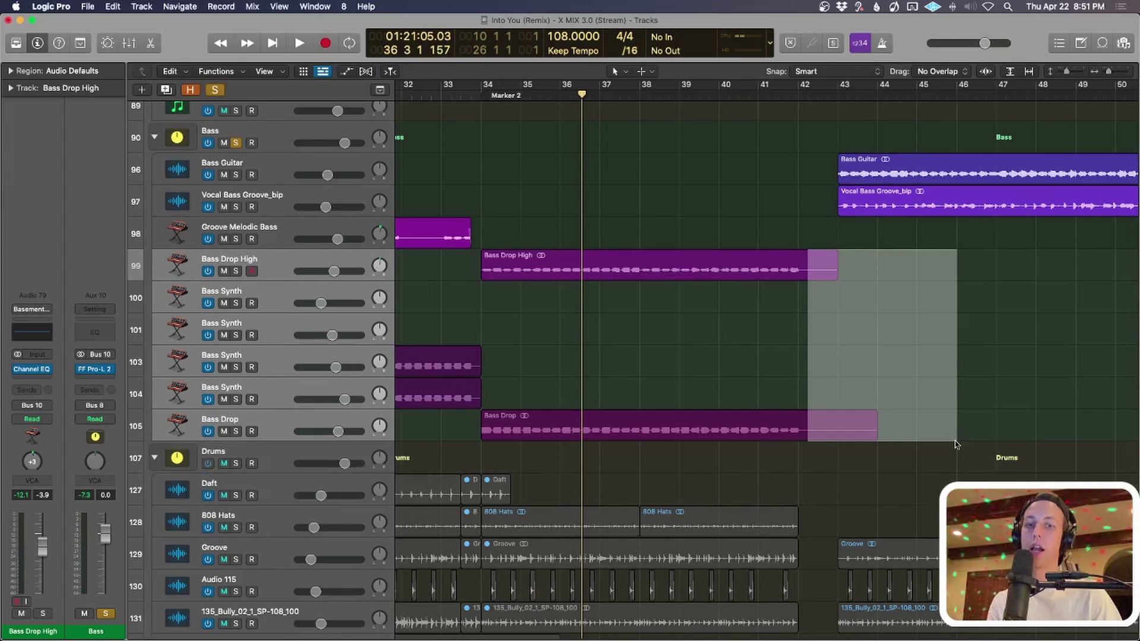
key("Delete")
scroll(567, 311, "down", 3)
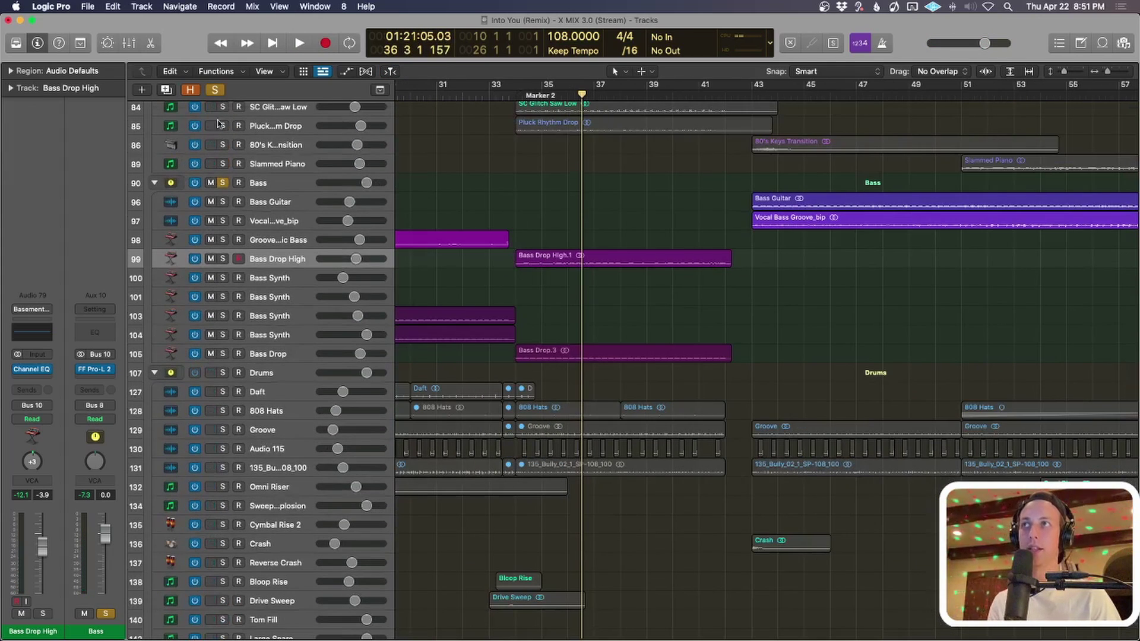
Clear the Bass solo and solo the Drums stack instead.
left_click(215, 93)
scroll(634, 275, "down", 6)
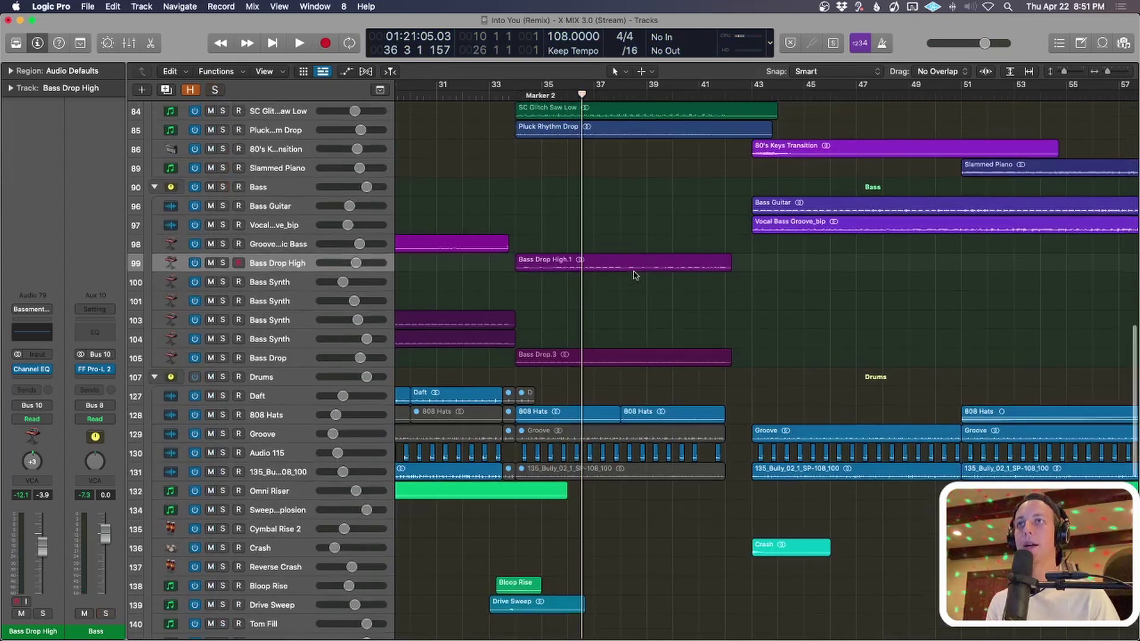
scroll(356, 324, "up", 10)
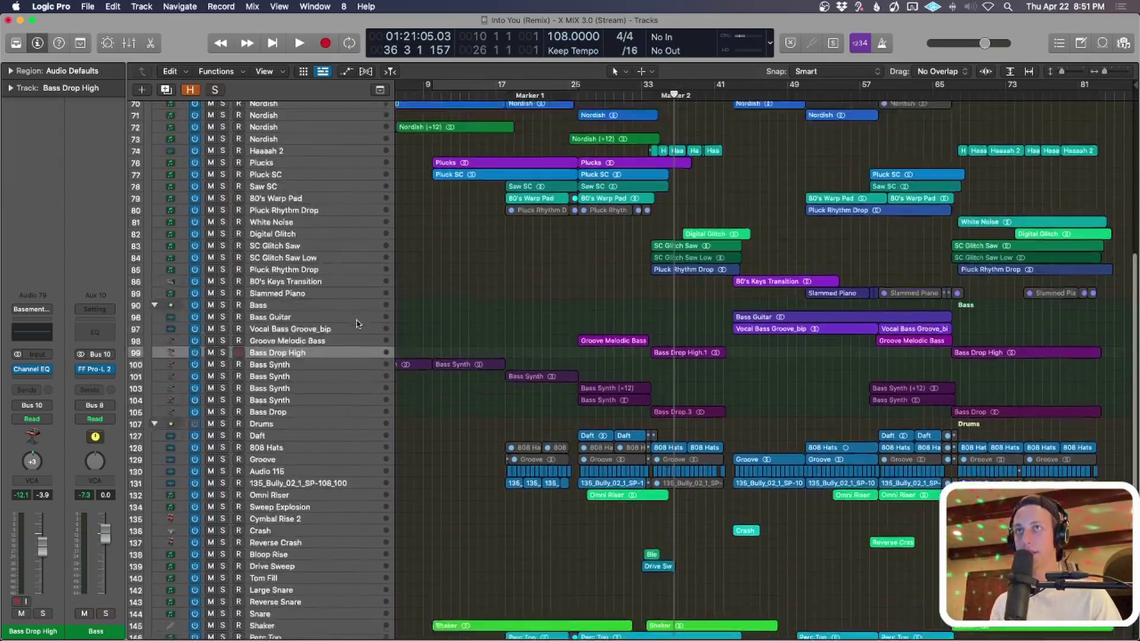
scroll(557, 265, "down", 3)
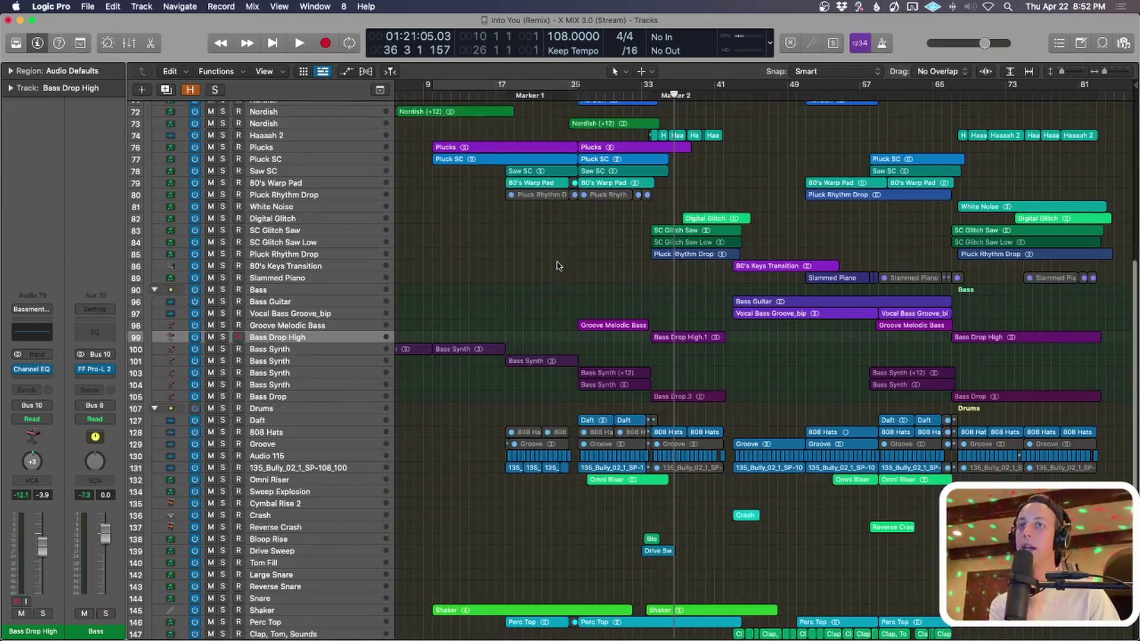
left_click(574, 408)
scroll(574, 440, "down", 6)
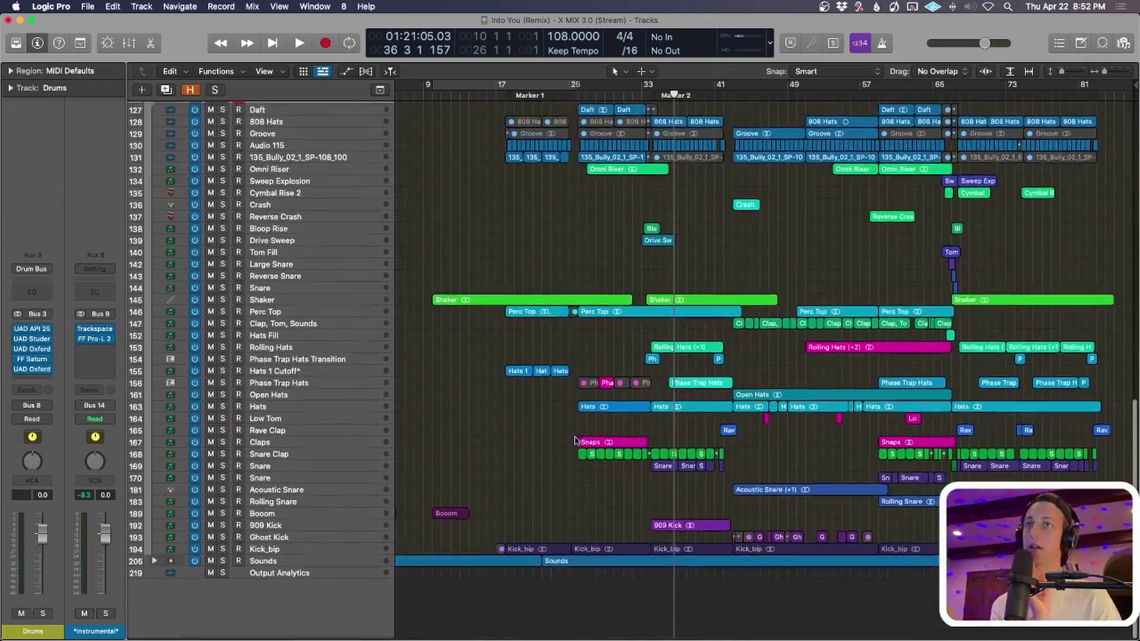
scroll(430, 439, "up", 5)
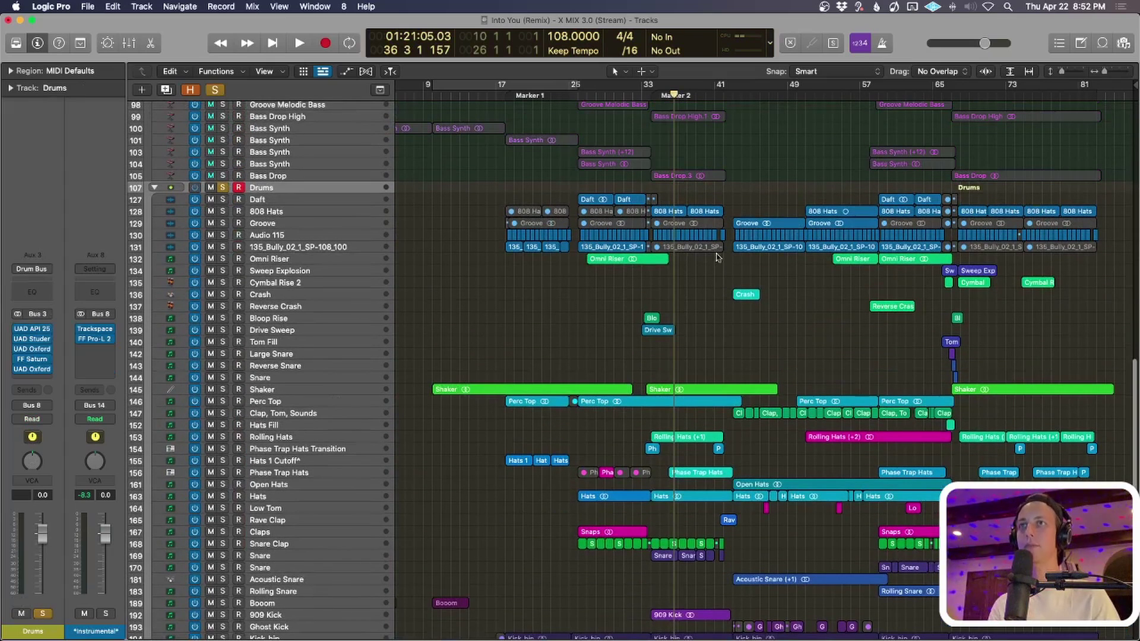
Select the upper drum regions of the drop, play the soloed drums into bar 42, and replay the drop's opening into bar 34.
left_click_drag(720, 206, 654, 242)
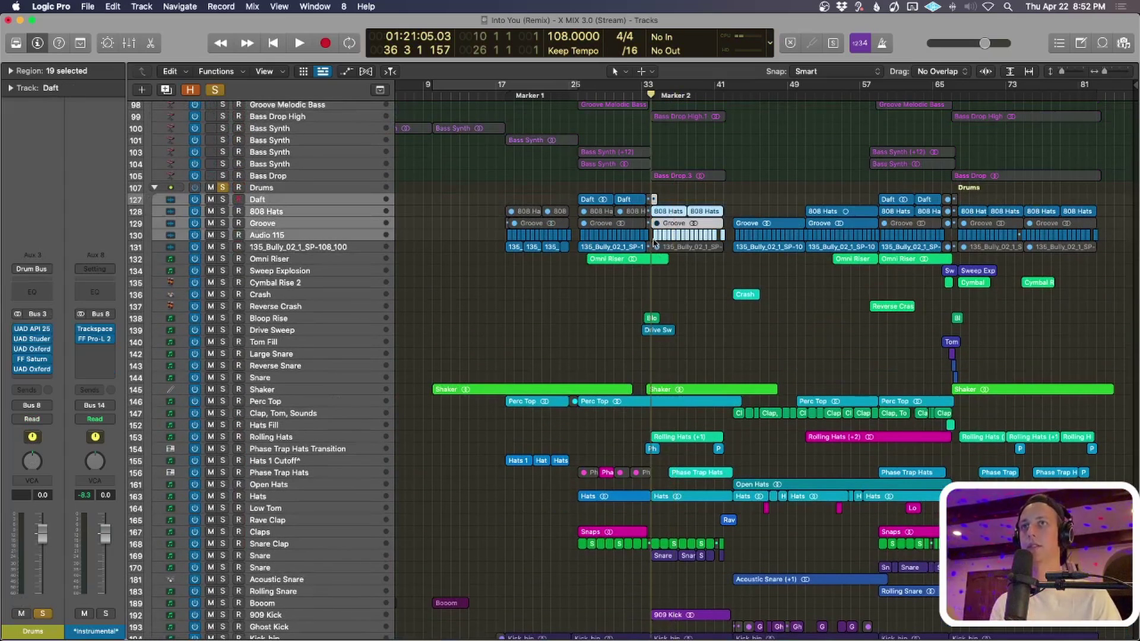
key("space")
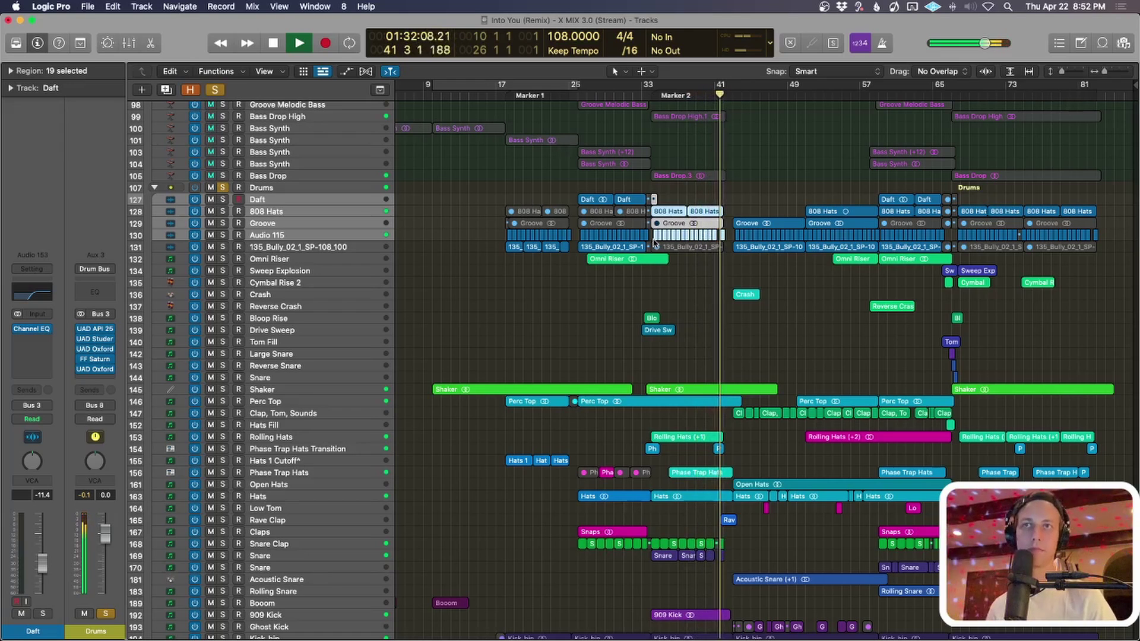
key("space")
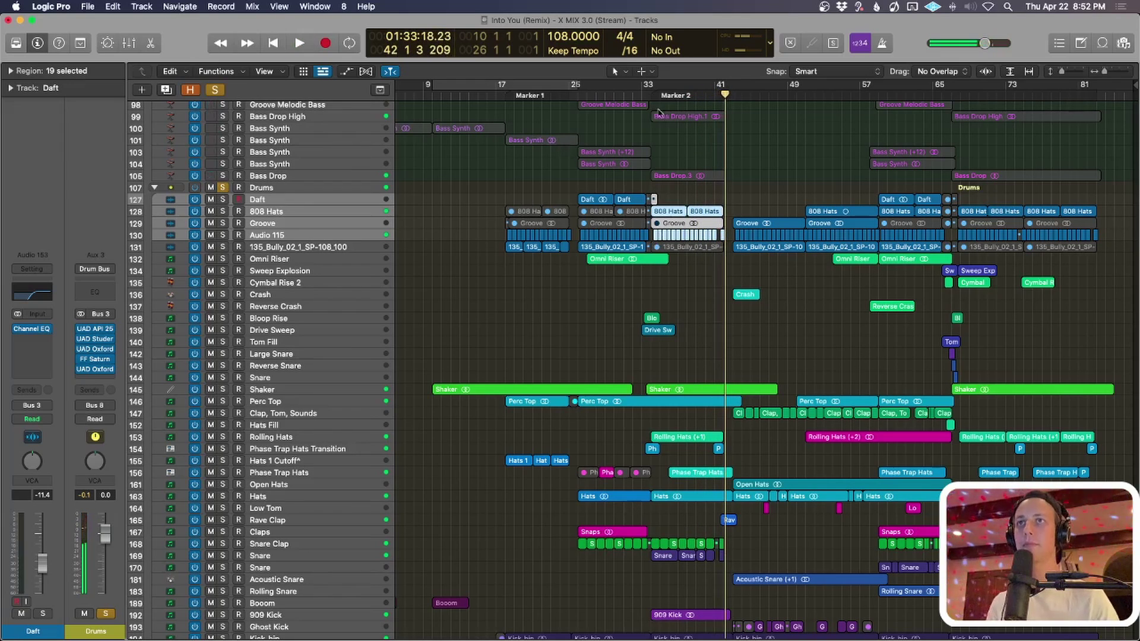
left_click(636, 91)
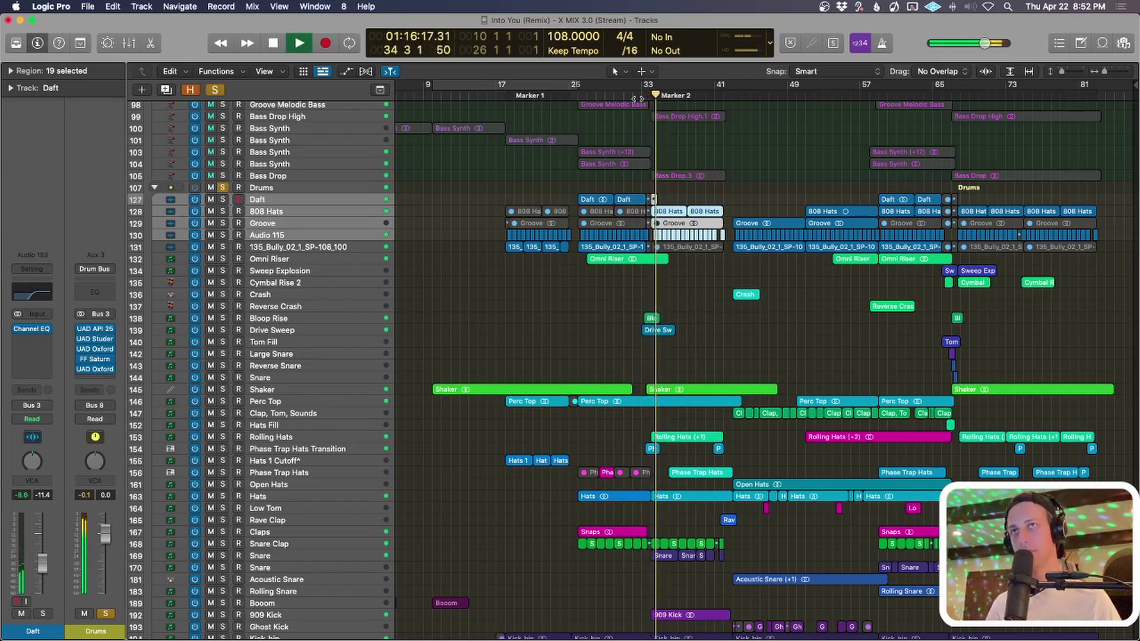
key("space")
Solo the Kick_bip track within the drums and select its region in the drop.
key("super+Right")
key("super+Down")
key("super+Right")
key("super+Down")
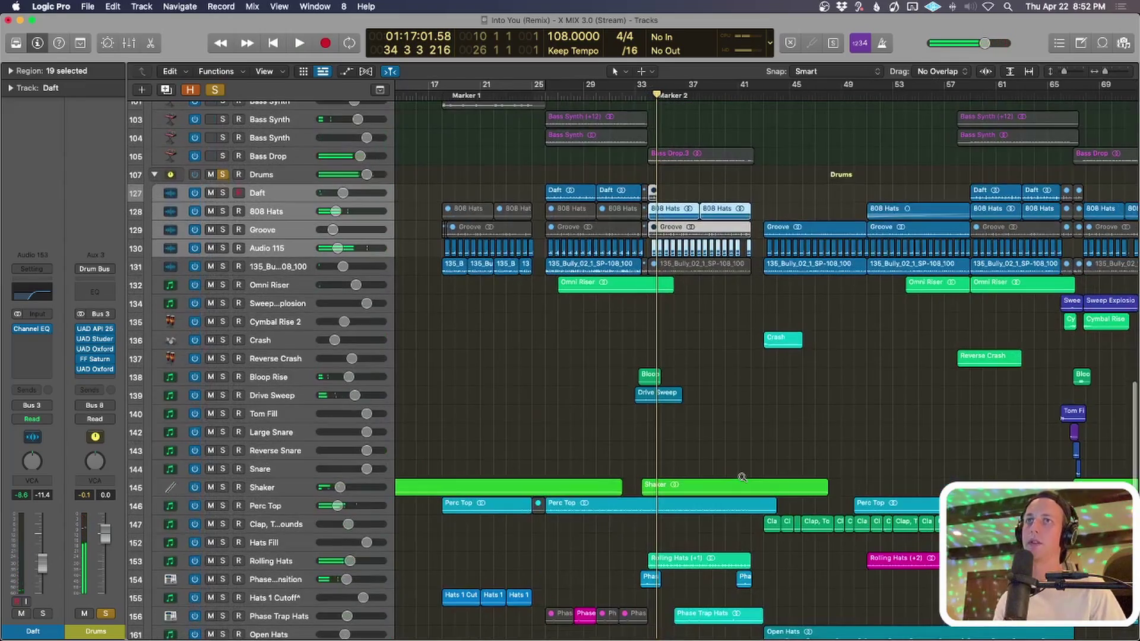
key("super+Up")
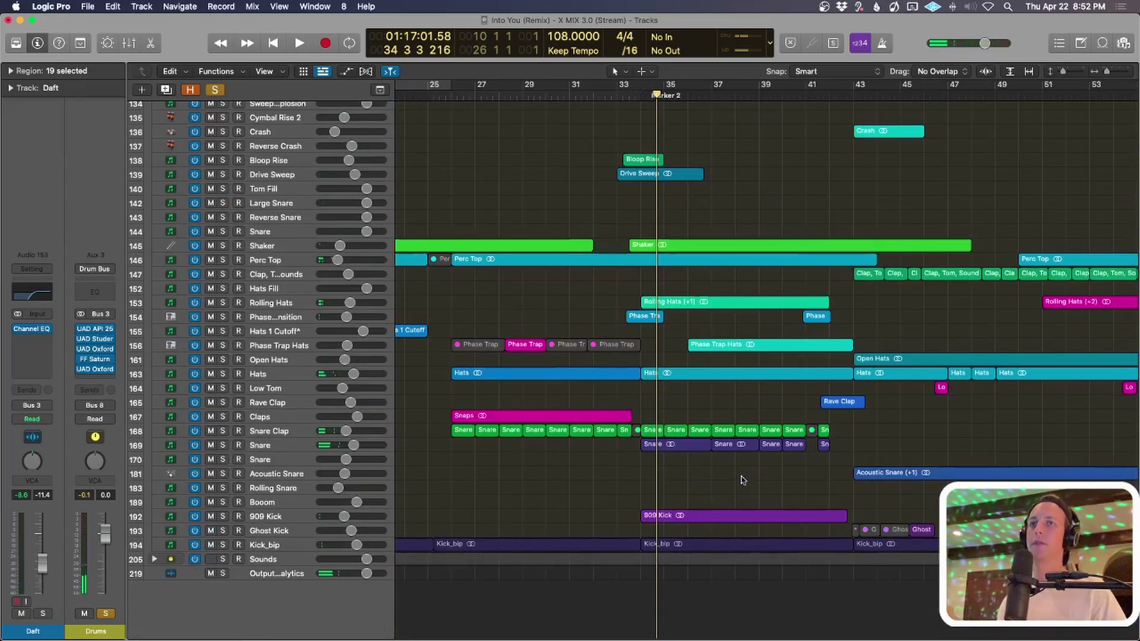
left_click(671, 547)
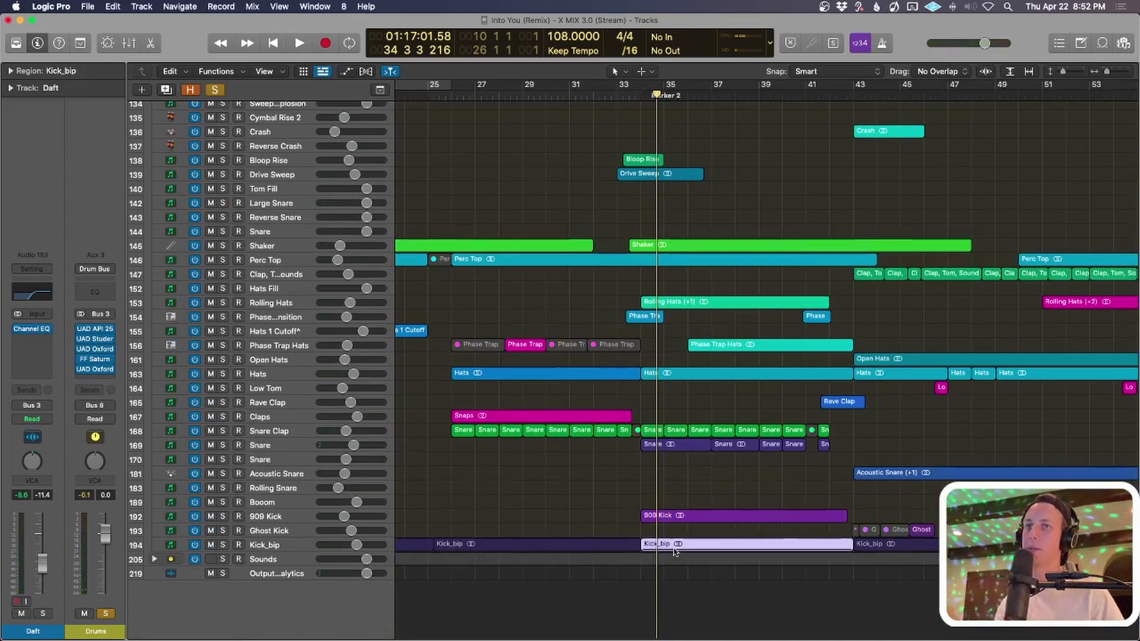
key("super+Down")
key("super+Down")
key("super+Down")
left_click(430, 542)
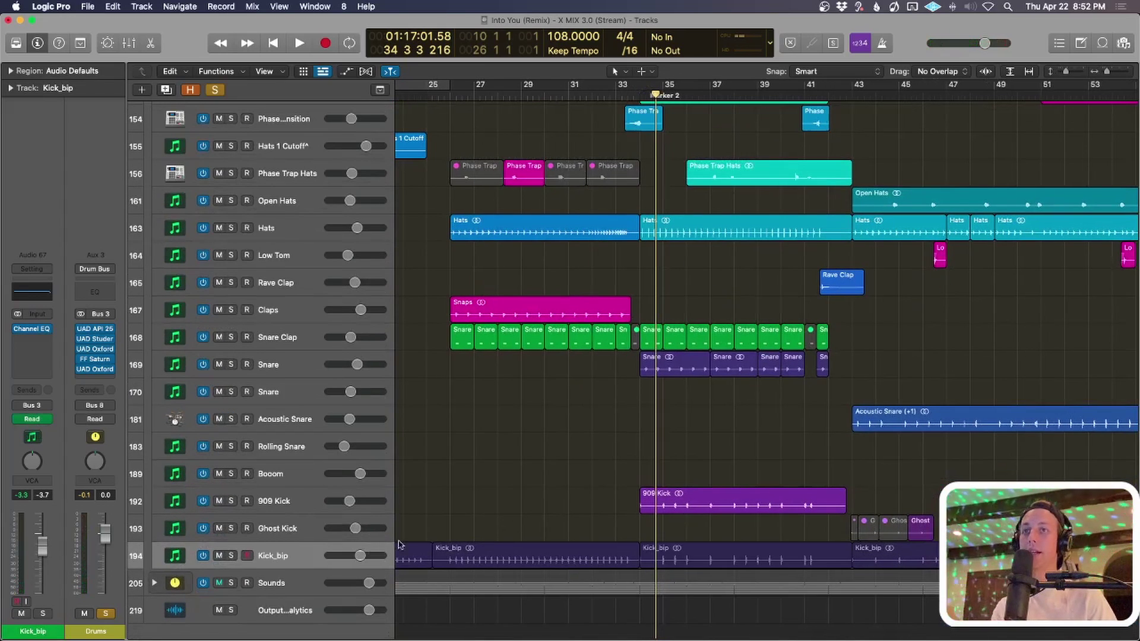
left_click(315, 553)
key("ctrl+s")
left_click(699, 553)
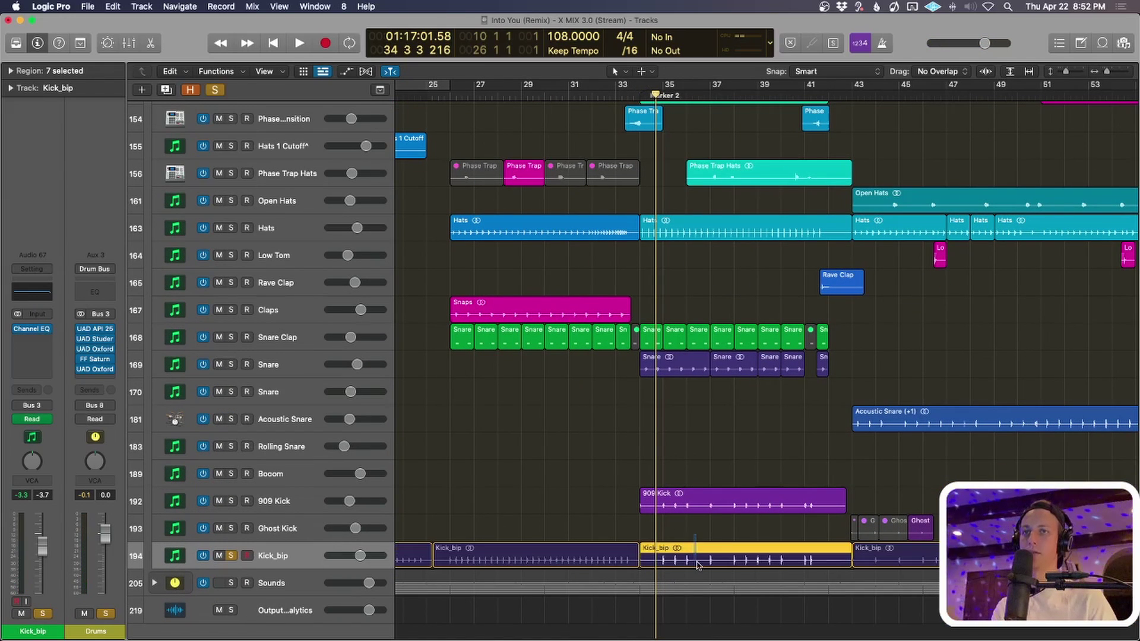
Play the soloed Kick_bip region from the start of the drop into bar 35.
left_click(215, 89)
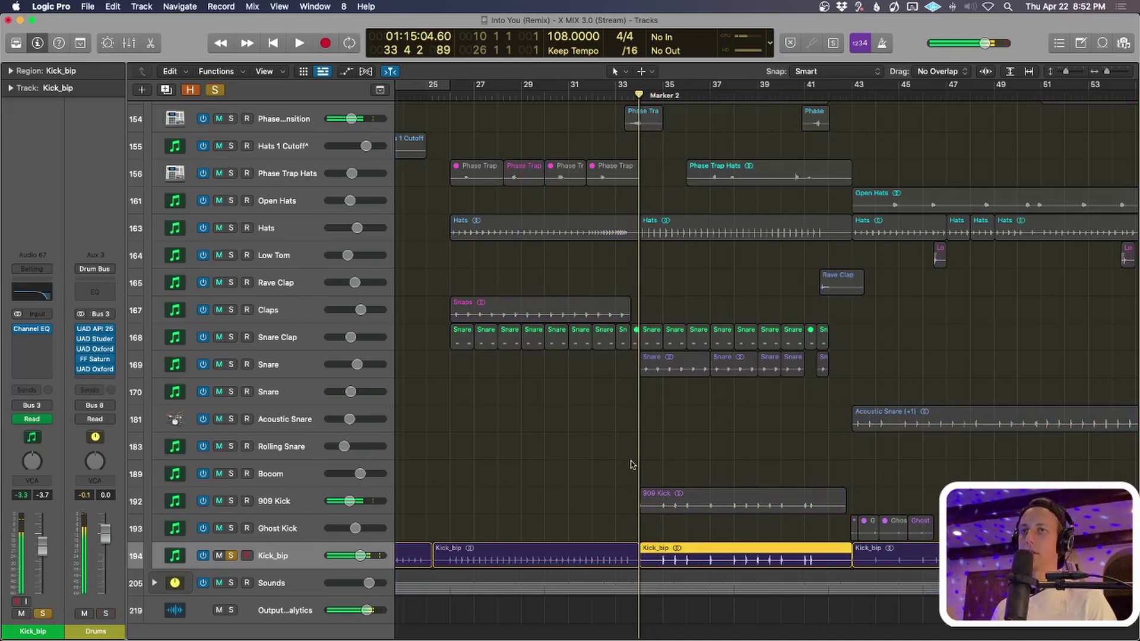
key("space")
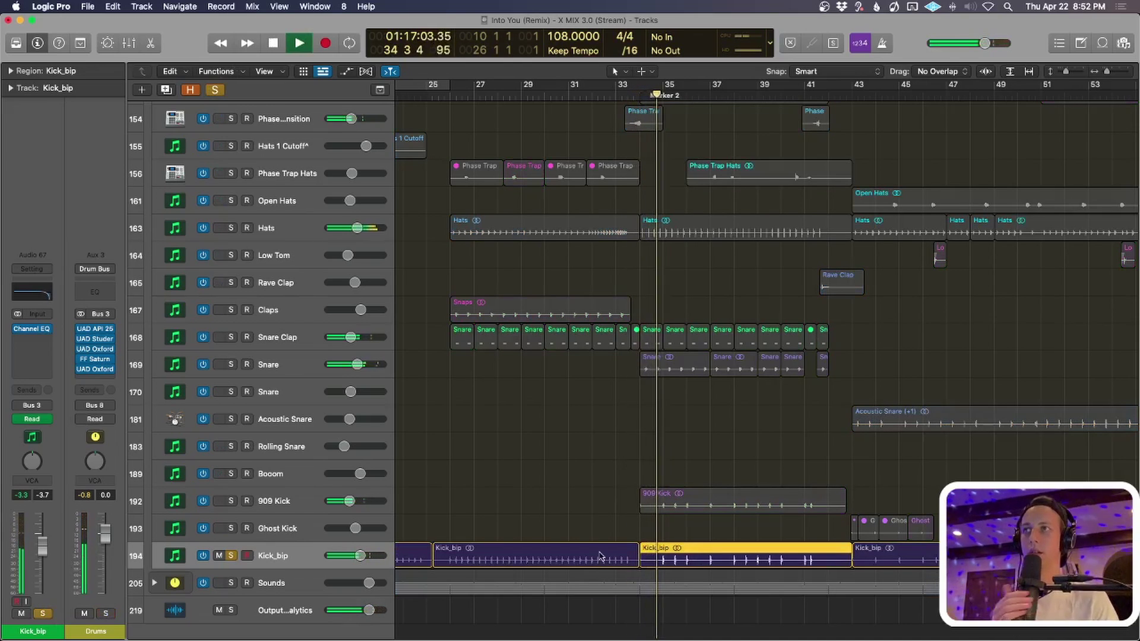
key("space")
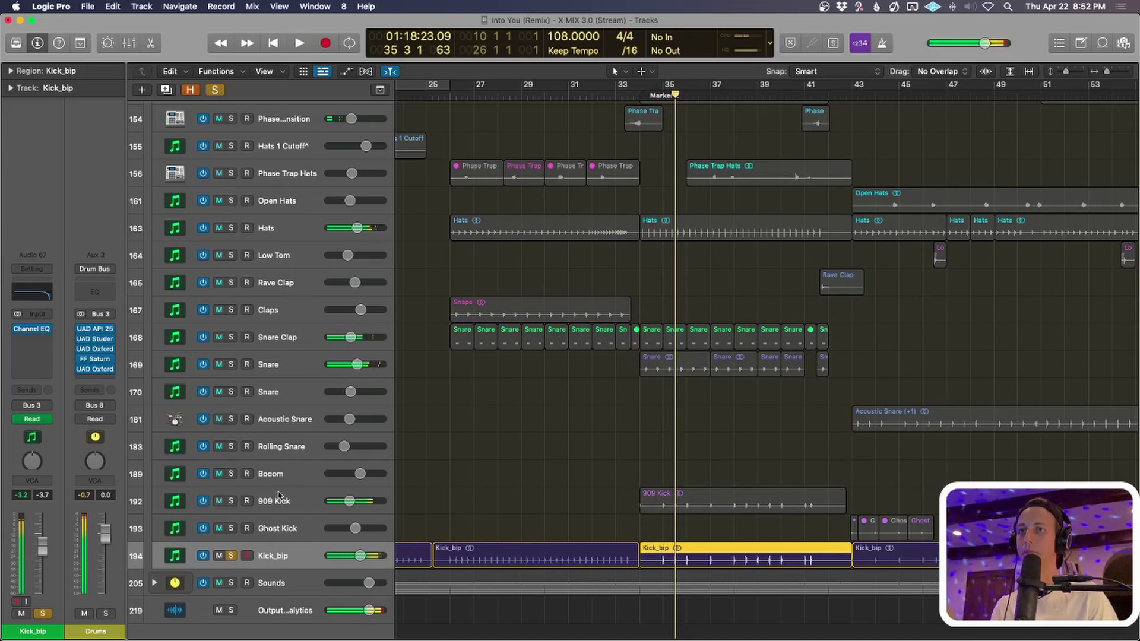
Solo the 909 Kick track, play its drop region into bar 35, and clear the solo.
left_click(275, 496)
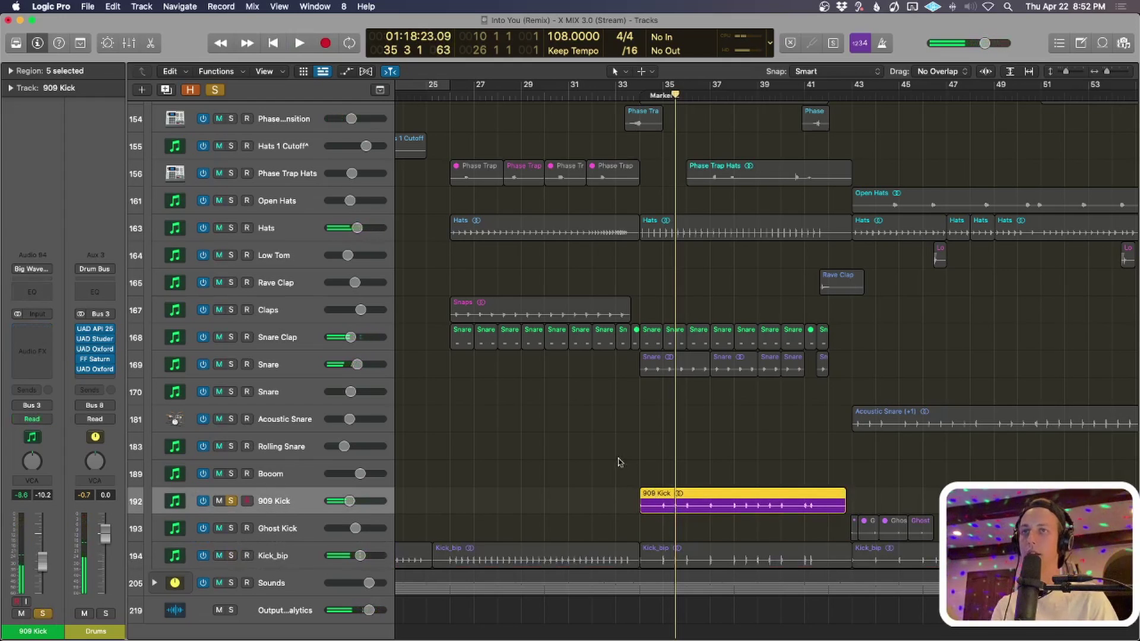
left_click(671, 499)
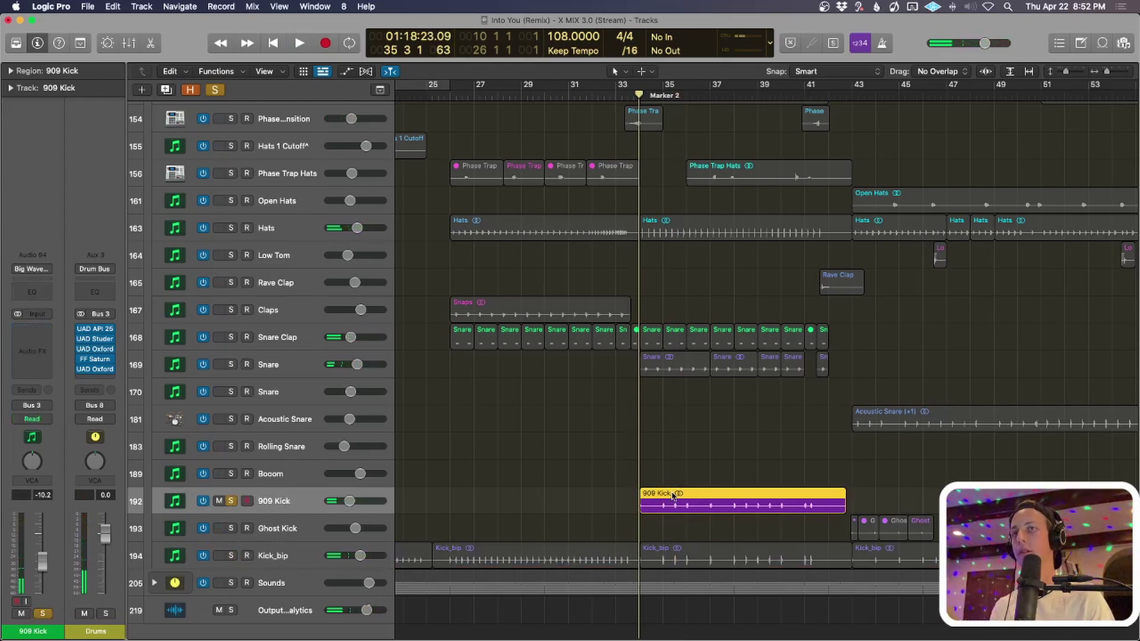
key("space")
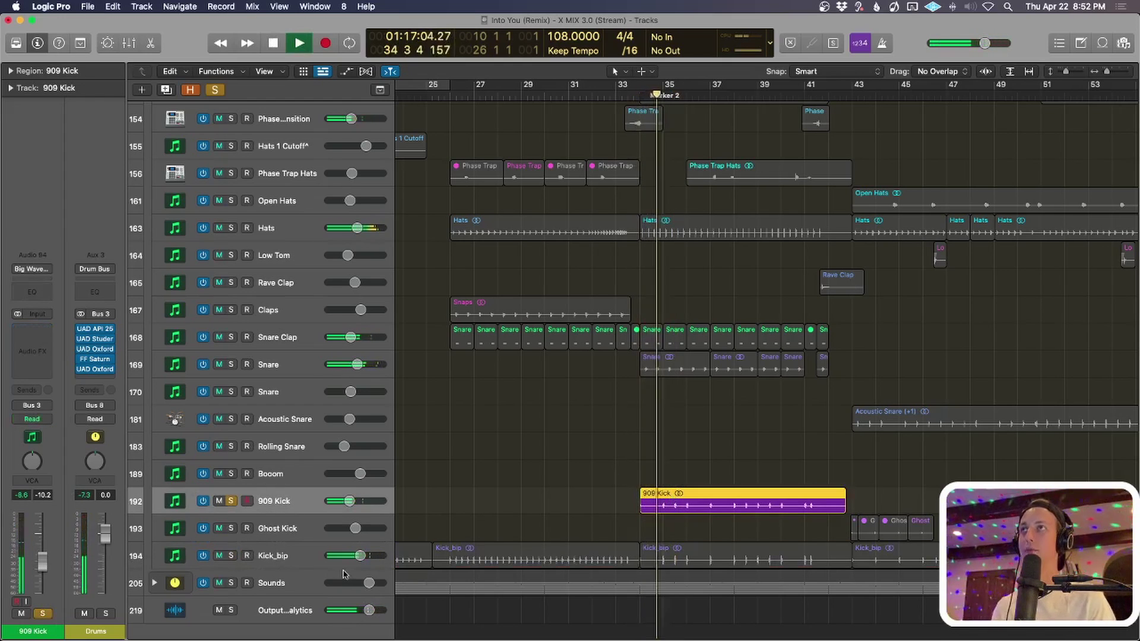
key("space")
key("ctrl+s")
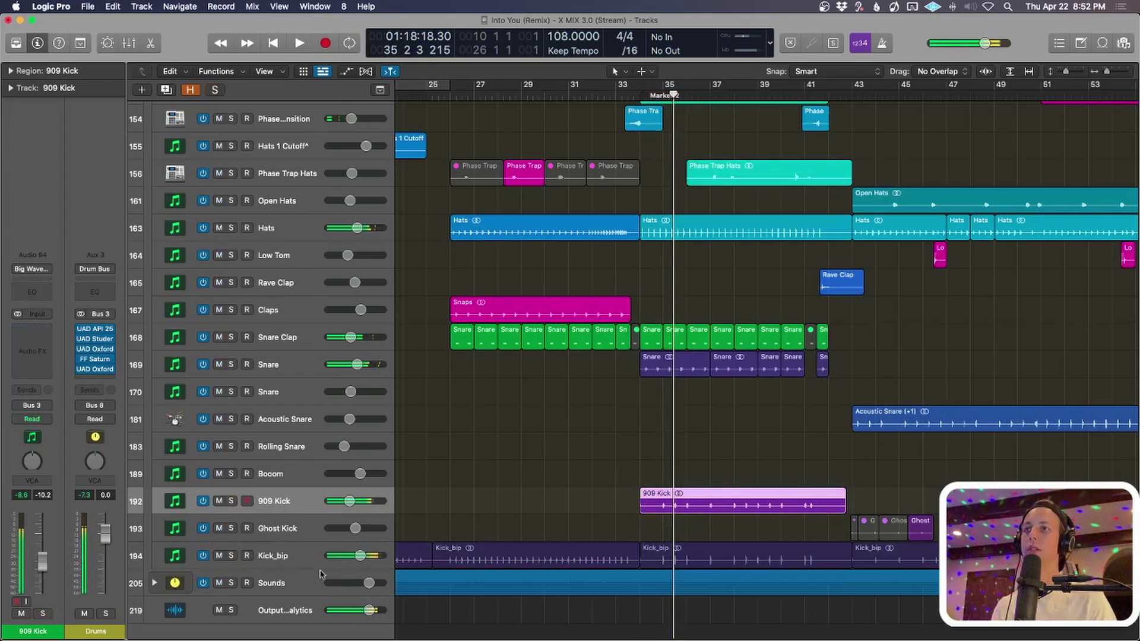
Solo the Snare track that plays in the drop, play its regions from bar 34, and clear the solo.
left_click(266, 373)
key("s")
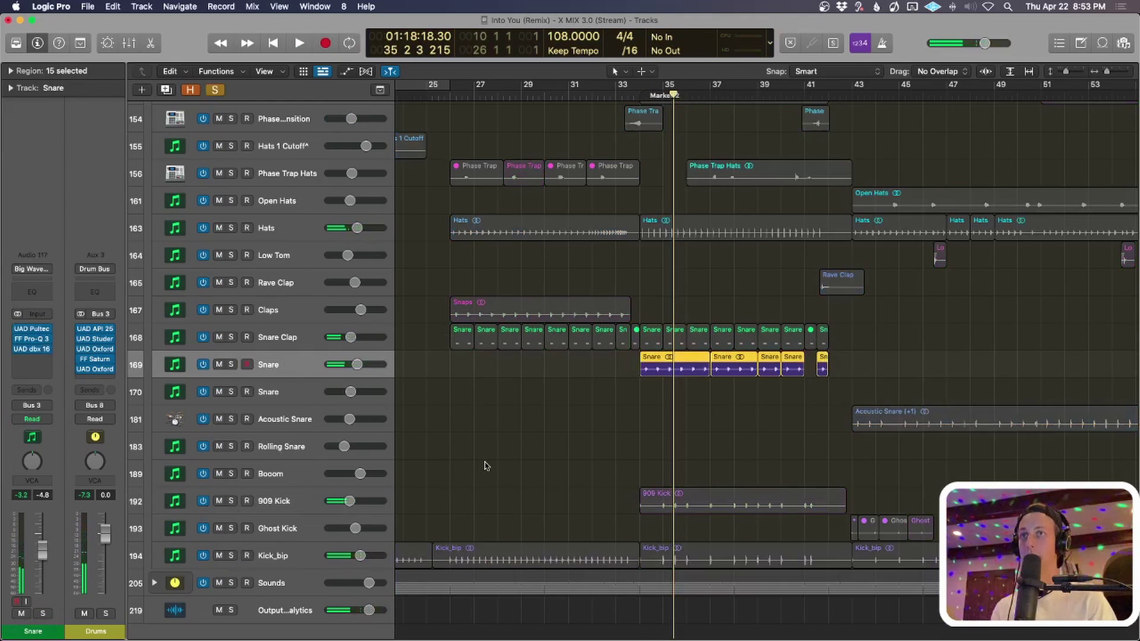
key("space")
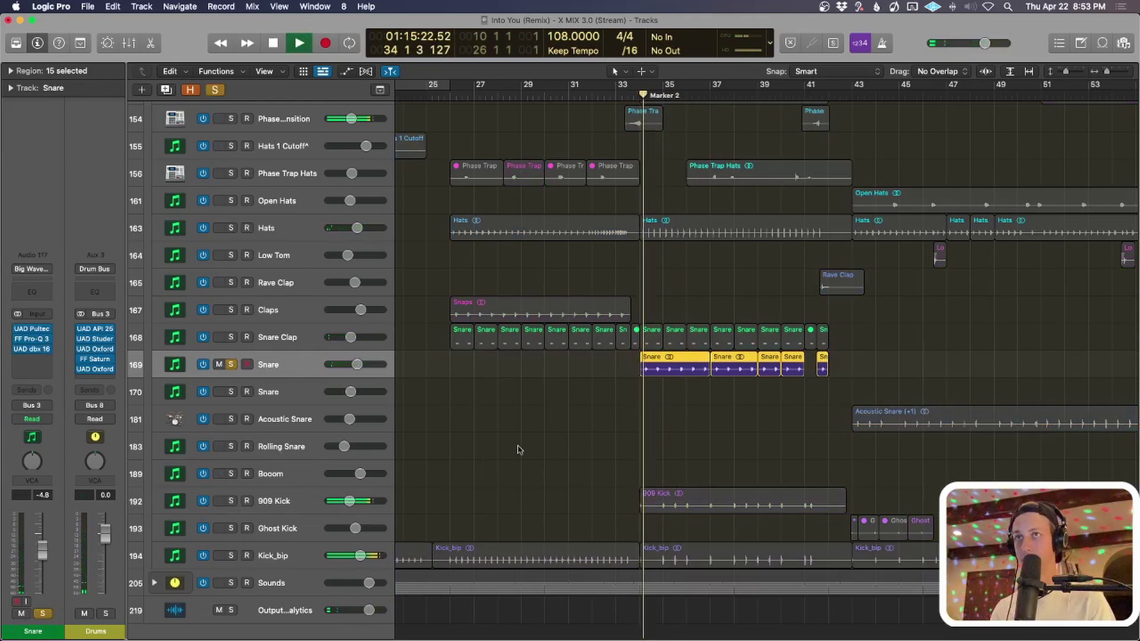
key("space")
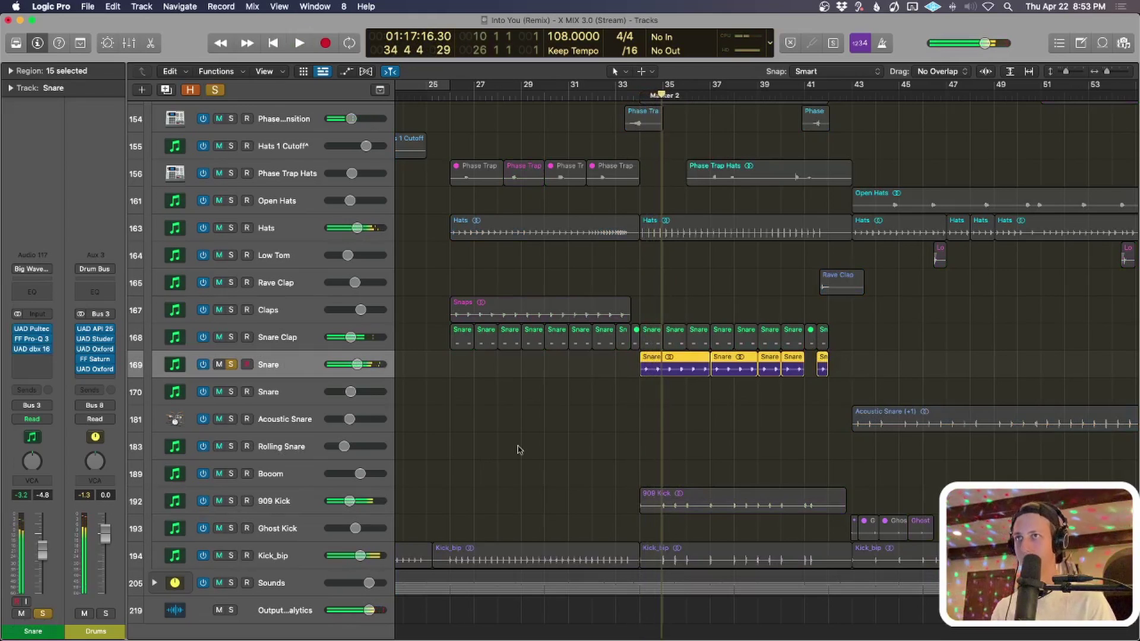
scroll(518, 449, "up", 5)
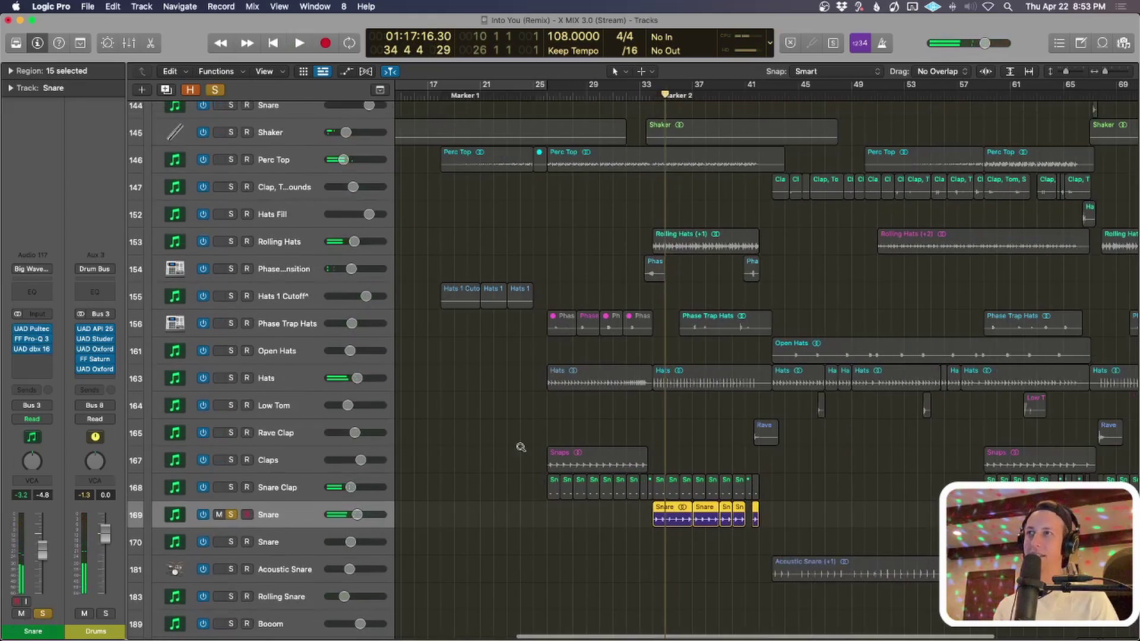
key("s")
Select the Snare Clap regions within the drop, solo the track and play it from bar 34.
left_click(601, 499)
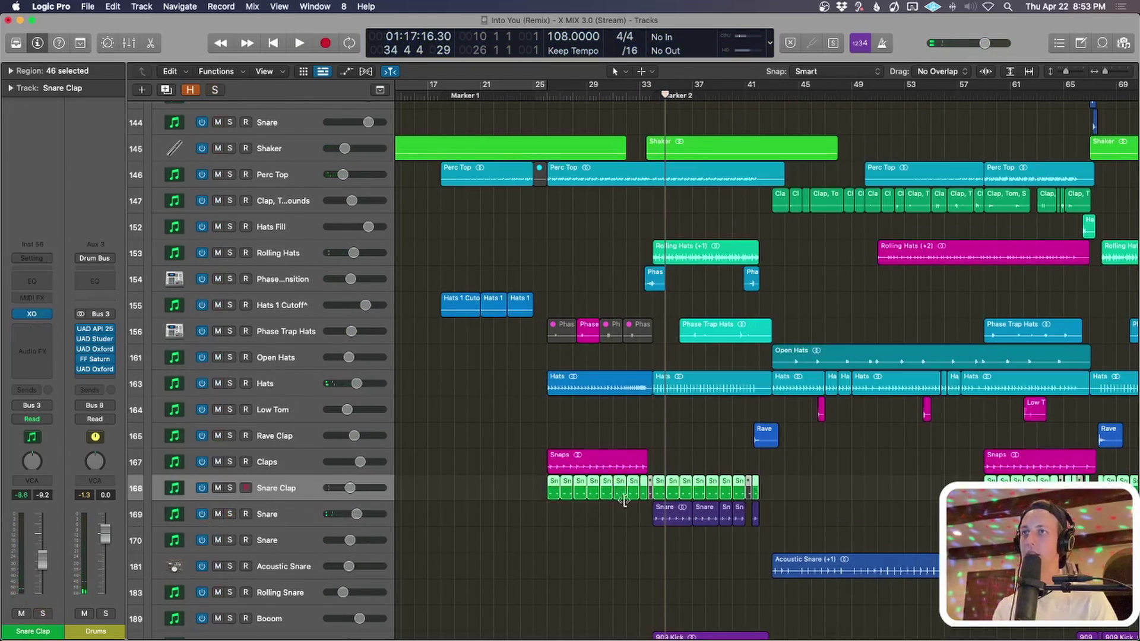
left_click_drag(808, 494, 649, 491)
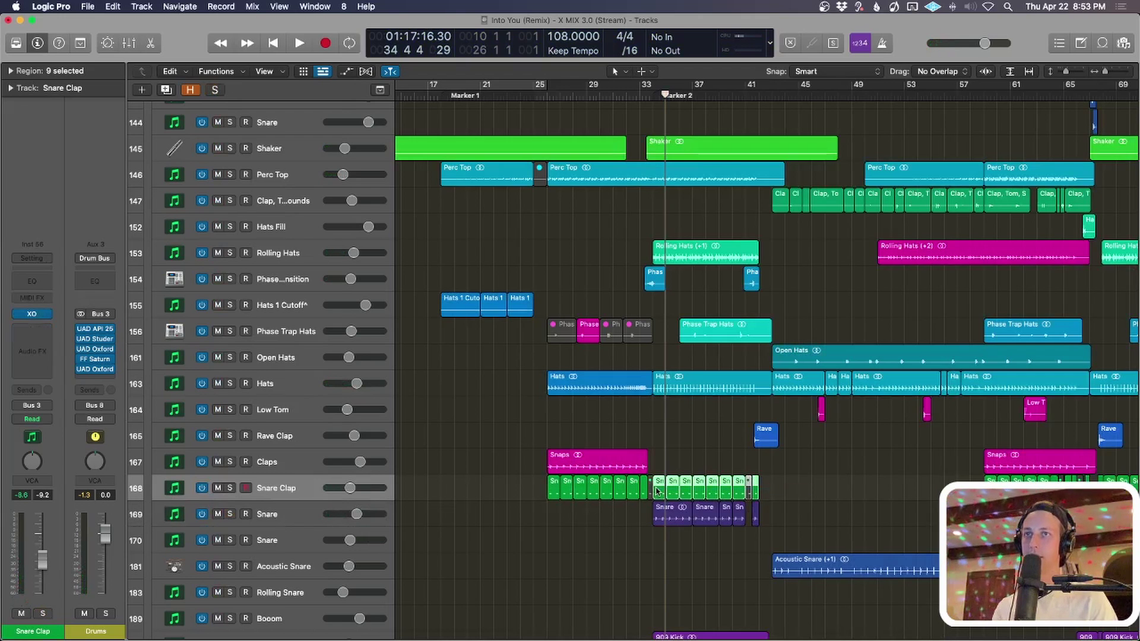
key("s")
key("space")
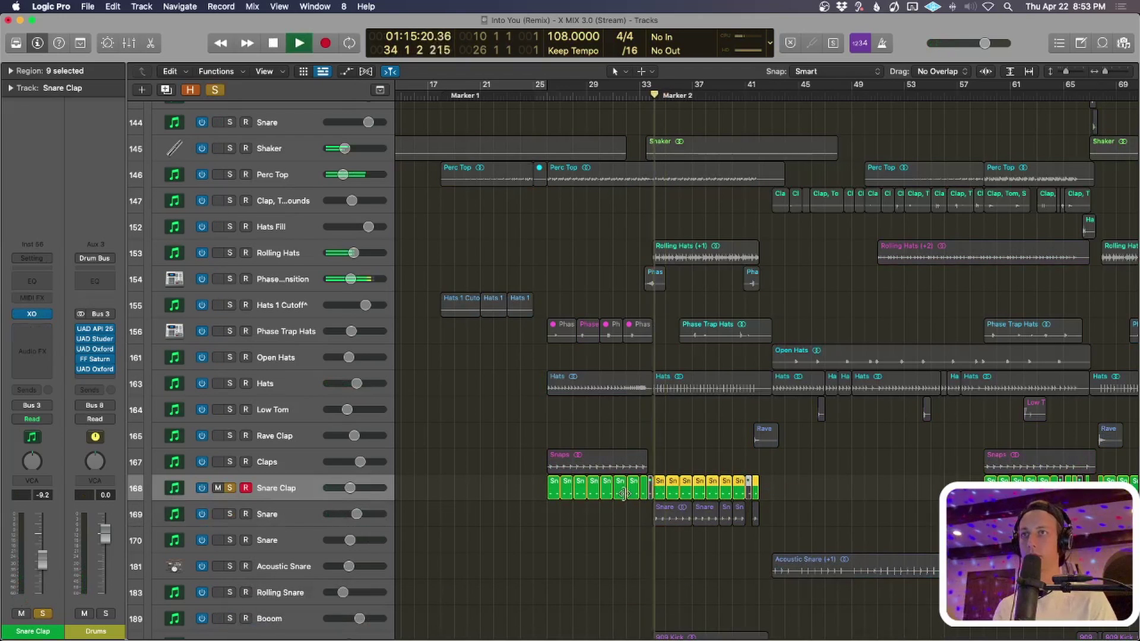
Add the Snare track to the soloed Snare Clap, let both play into bar 36, and clear the solos.
left_click(231, 514)
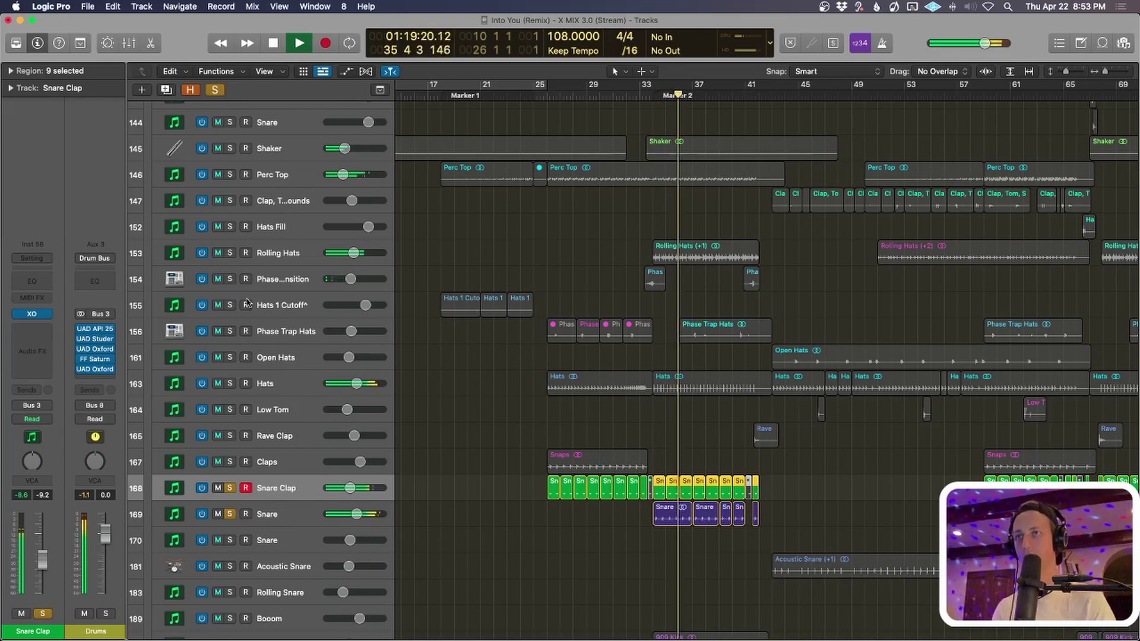
key("space")
left_click(215, 89)
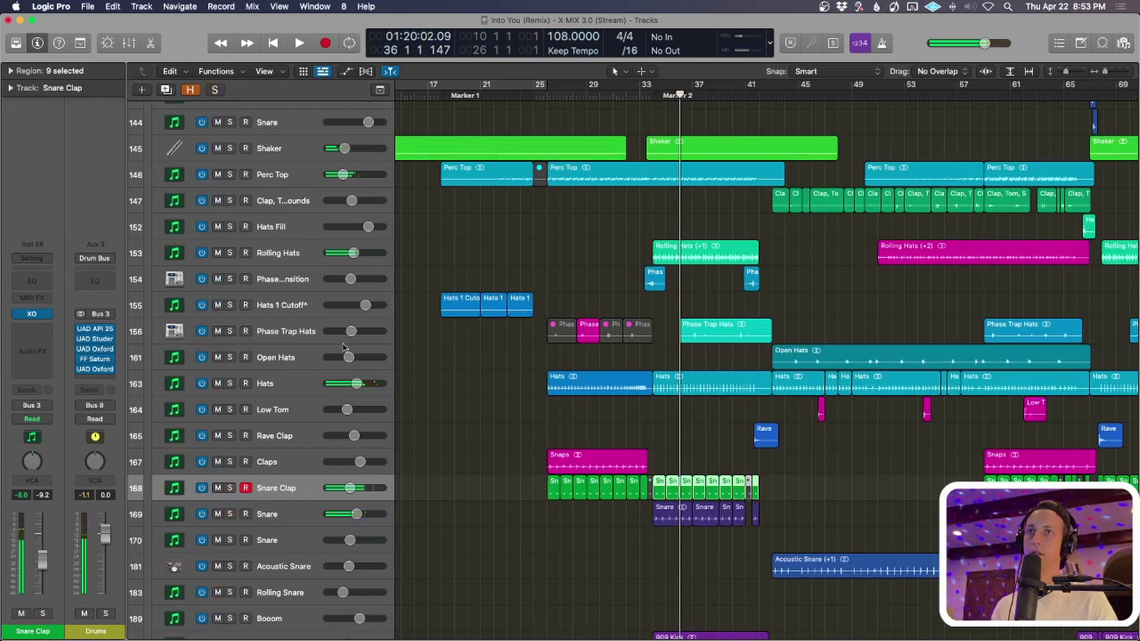
Select the Hats region of the drop and play the Hats track soloed from bar 34.
left_click(263, 381)
left_click(738, 387)
key("s")
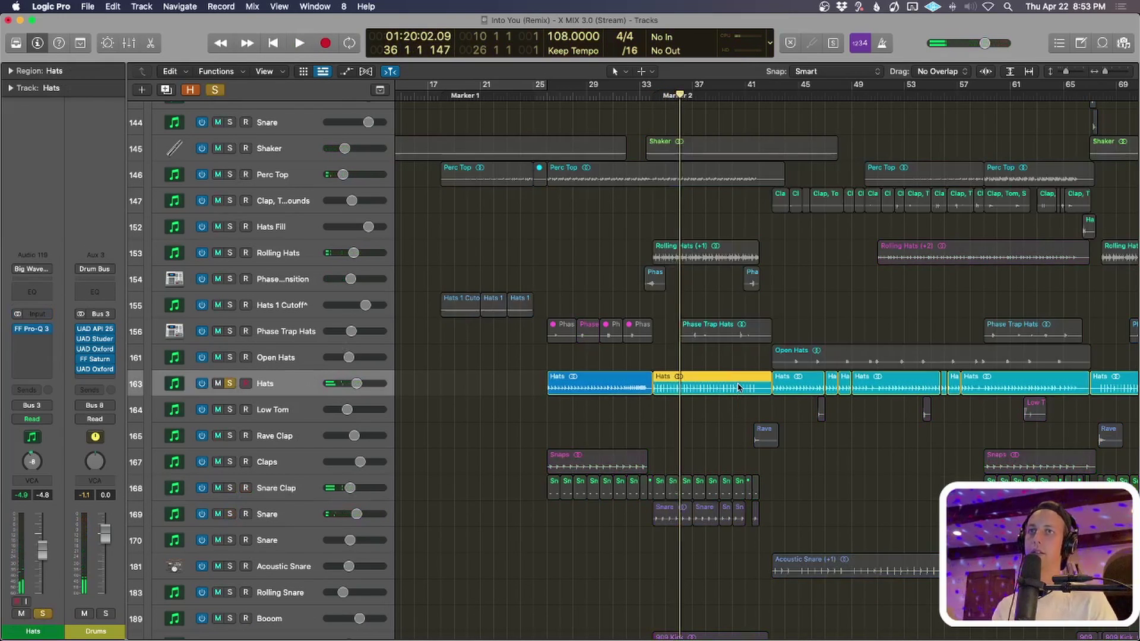
key("space")
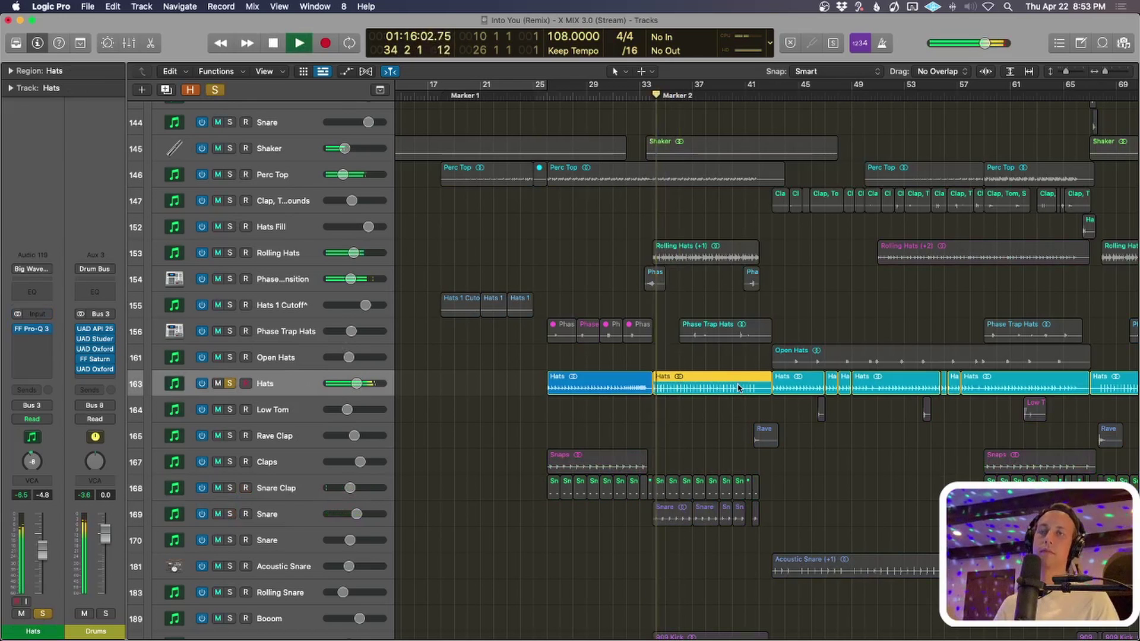
Bring Rolling Hats into the solo during playback, take Hats out of it, and stop playback.
key("super+Up")
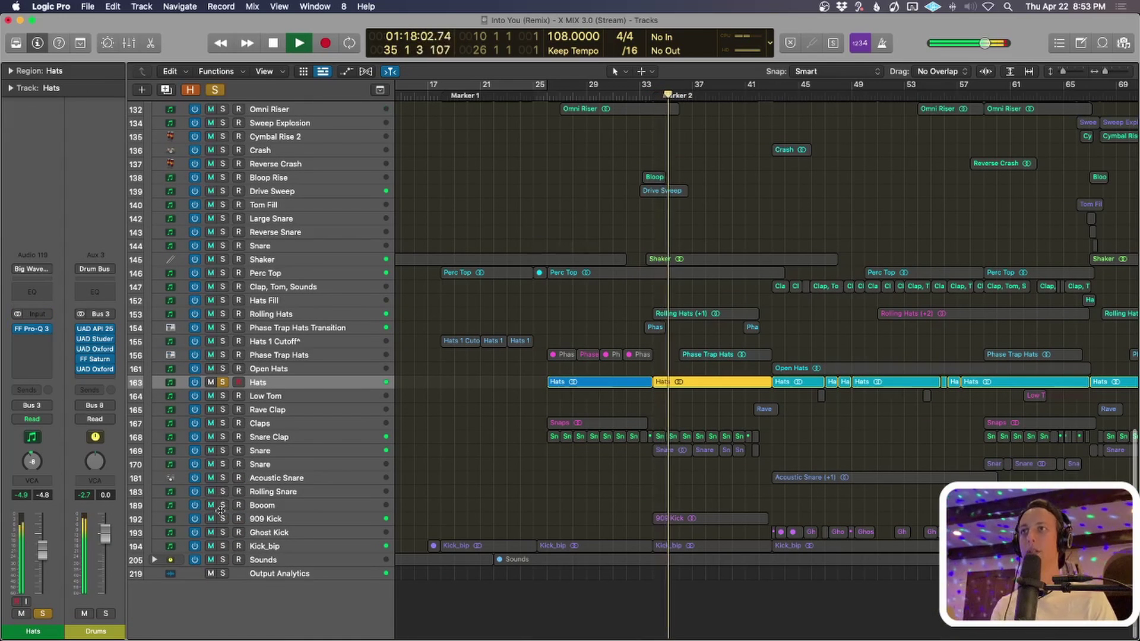
left_click(222, 315)
left_click(268, 314)
key("super+Down")
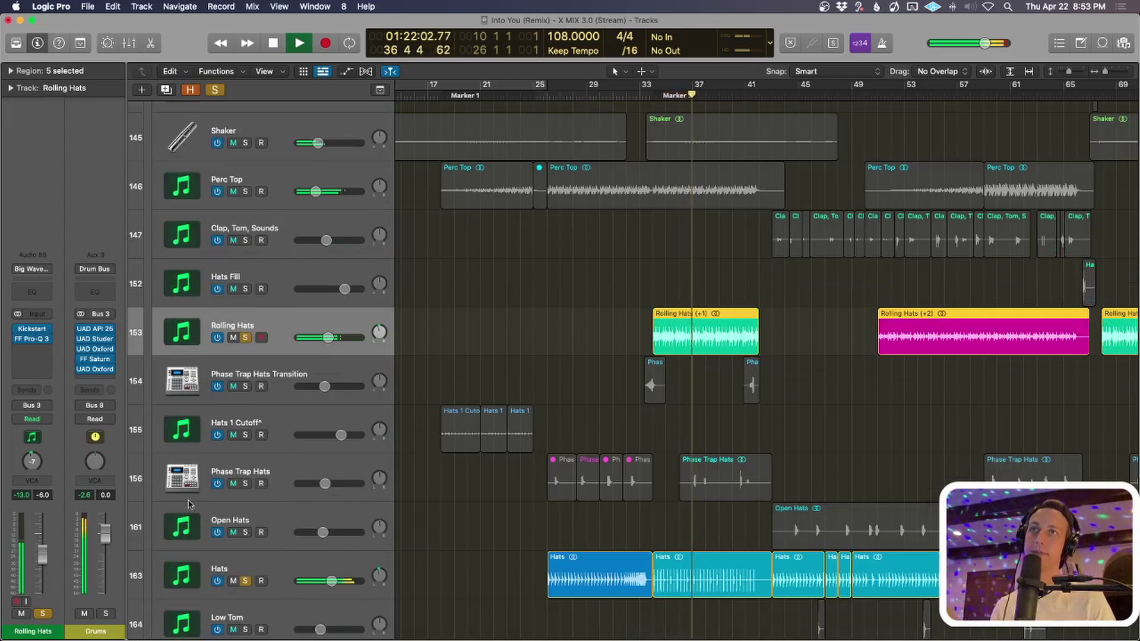
left_click(245, 581)
key("space")
Select the Rolling Hats region in the drop and play it soloed into bar 37.
left_click_drag(568, 325, 729, 333)
key("space")
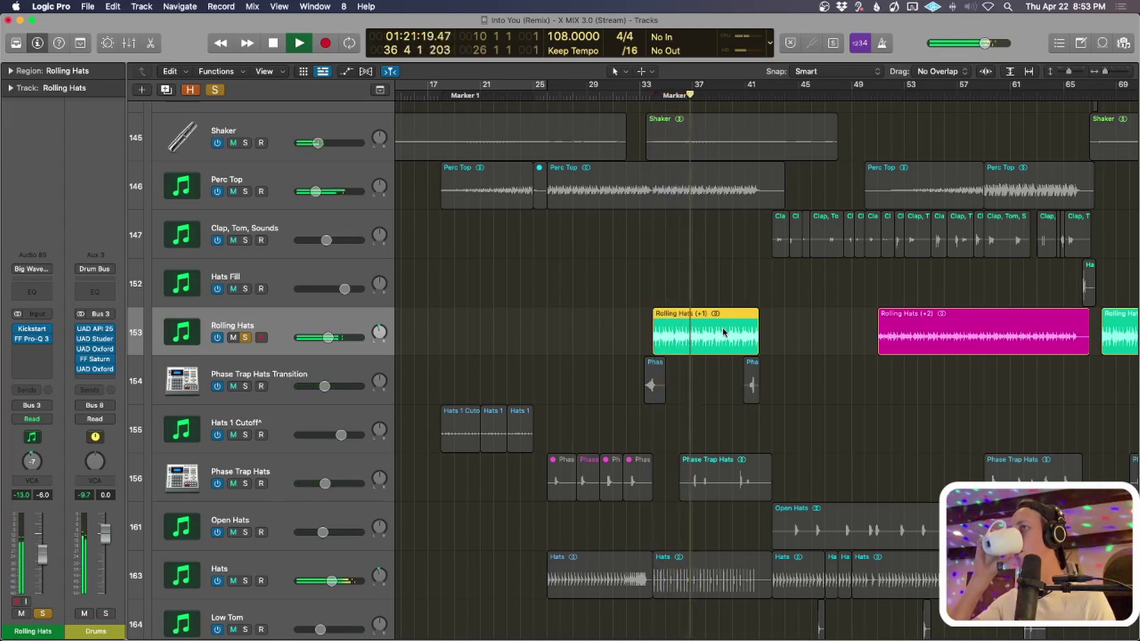
key("space")
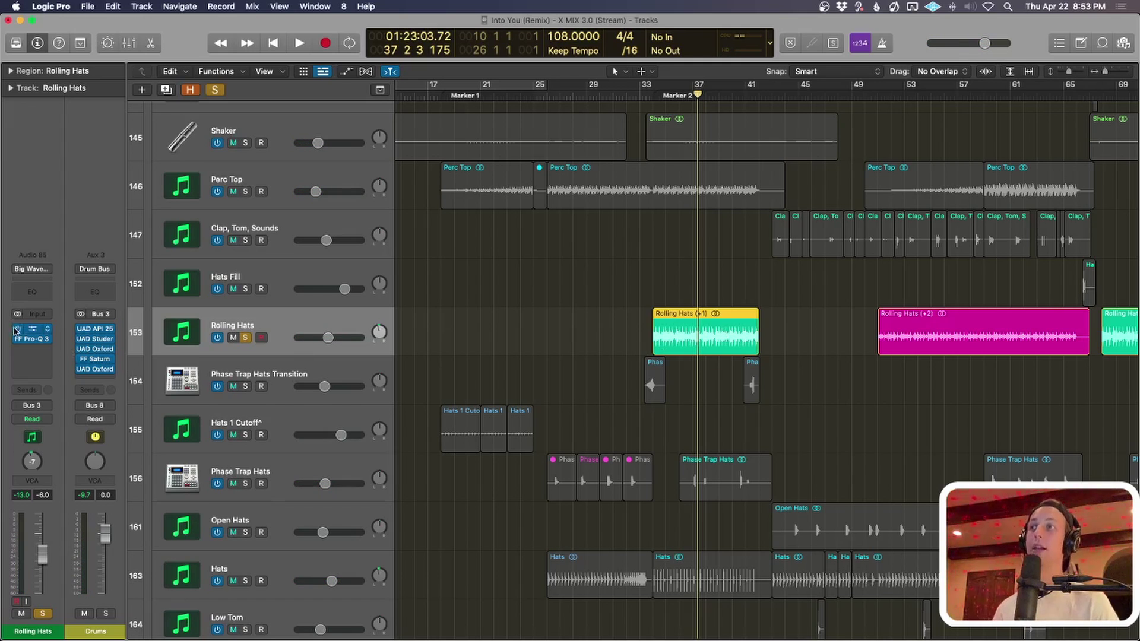
Replay the soloed Rolling Hats from bar 34 into bar 35 with the Kickstart plug-in bypassed.
key("space")
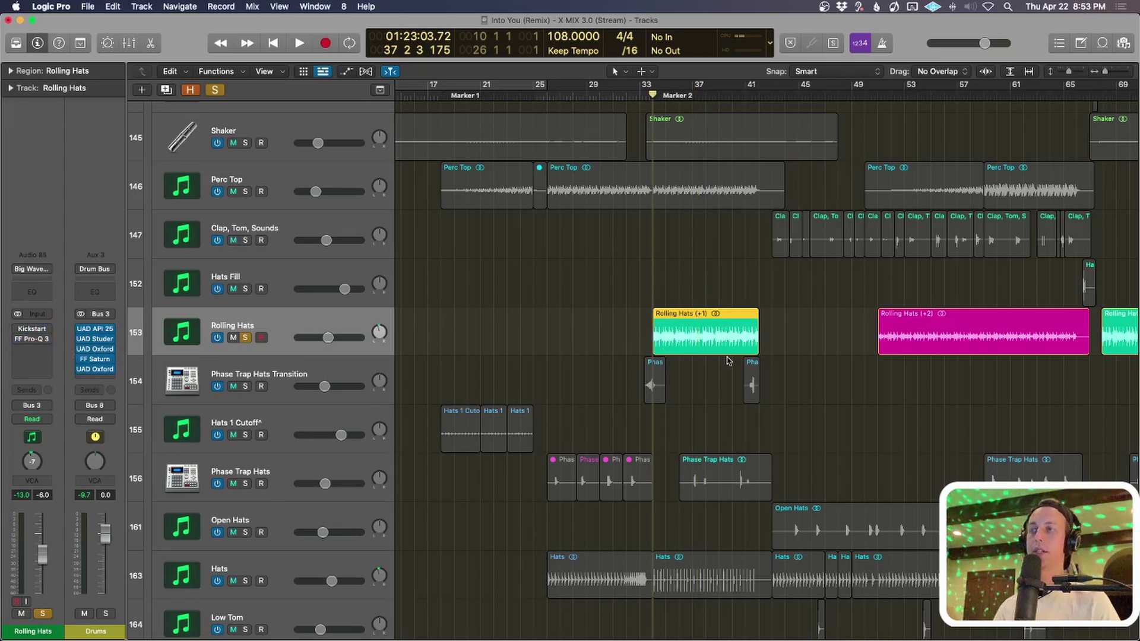
key("space")
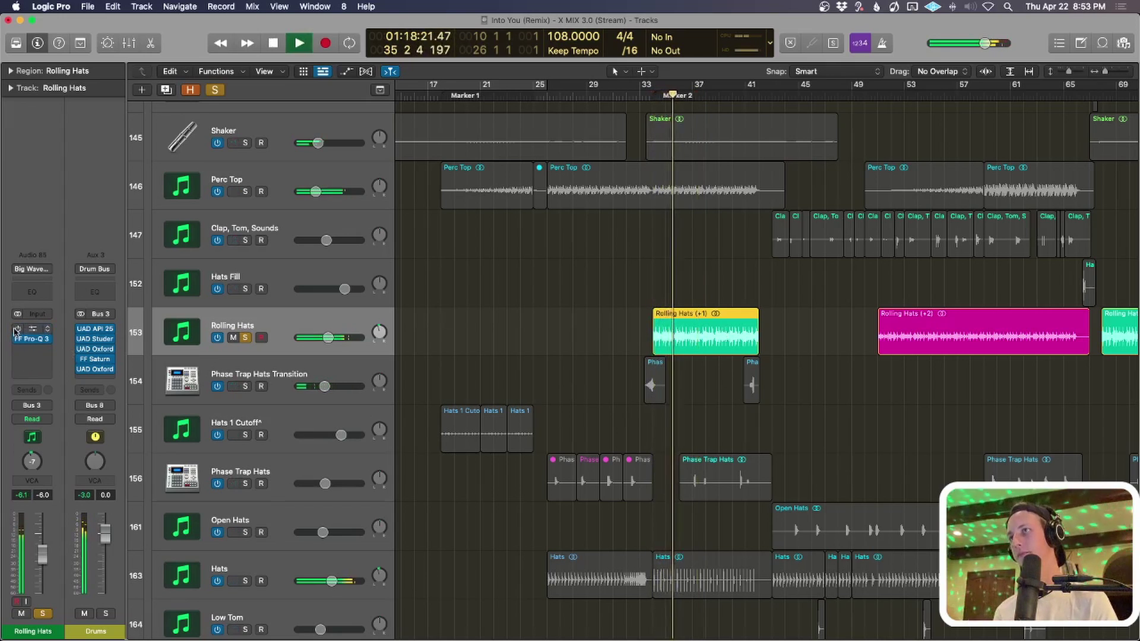
key("space")
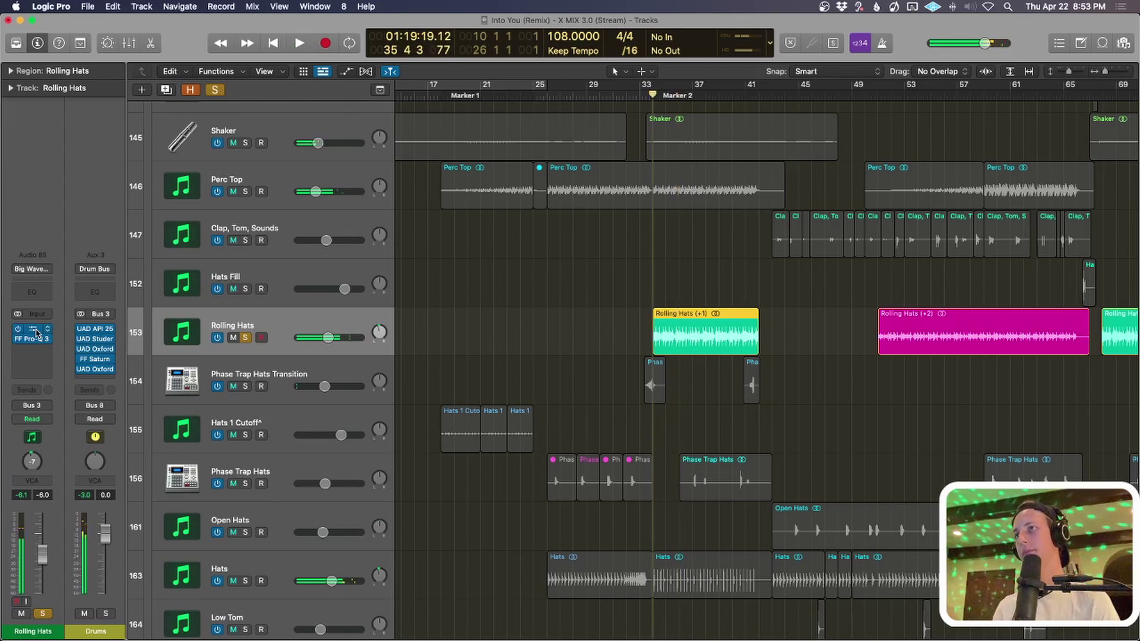
Play the Rolling Hats with their Kickstart plug-in open, close the plug-in, and clear the solo.
left_click(37, 332)
key("space")
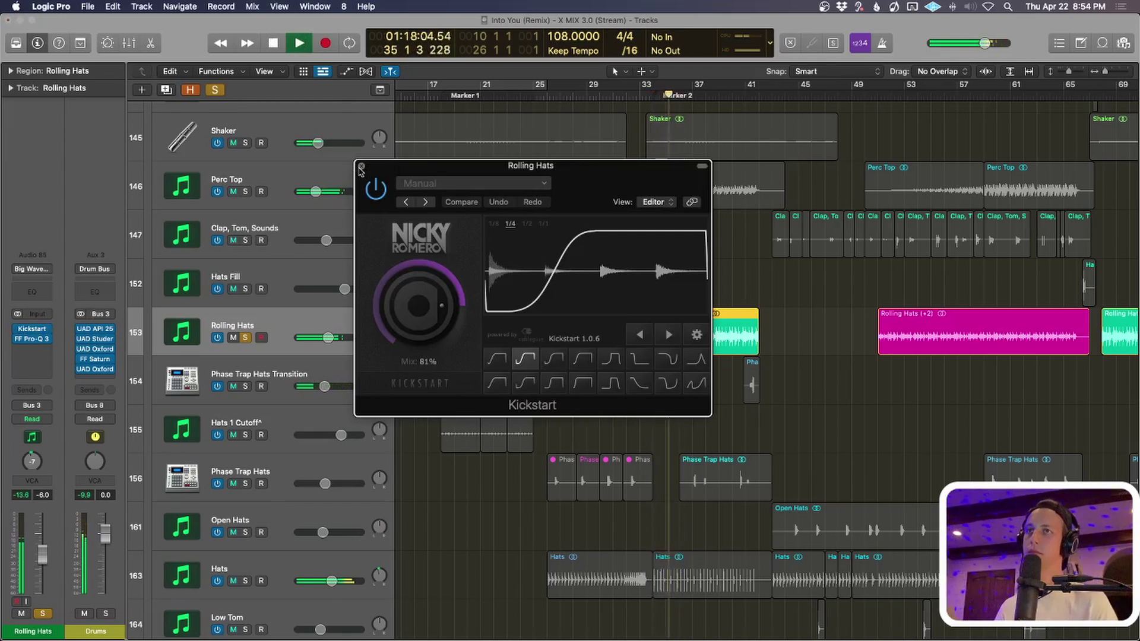
left_click(361, 166)
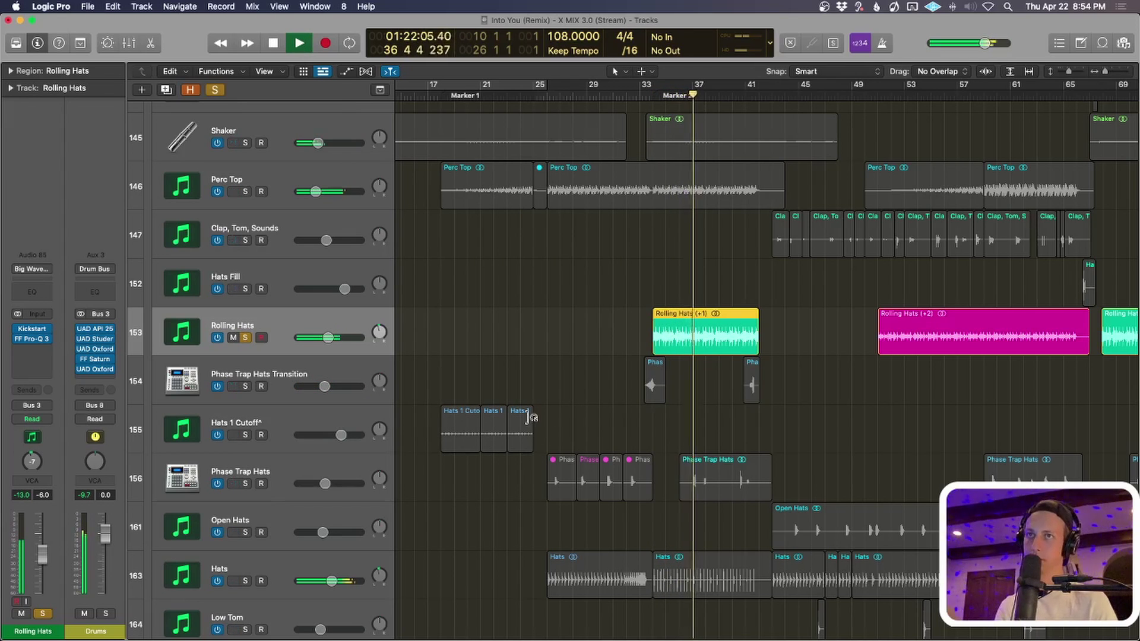
key("s")
key("space")
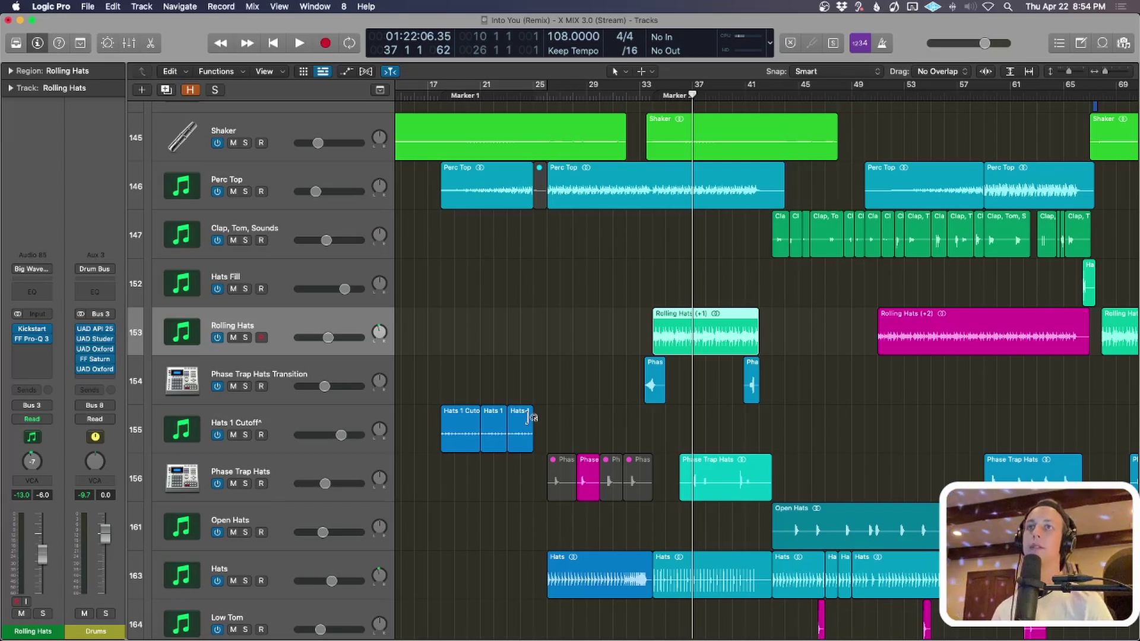
Solo the Perc Top track, select its region spanning the drop, and play from bar 34 into bar 36.
key("super+Up")
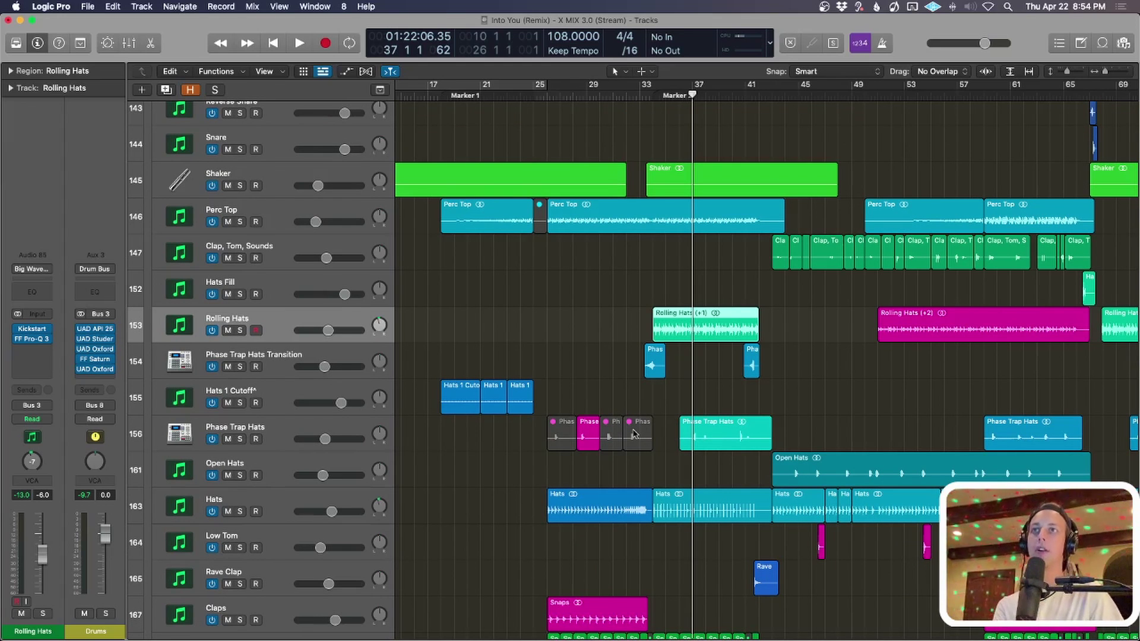
scroll(303, 289, "up", 2)
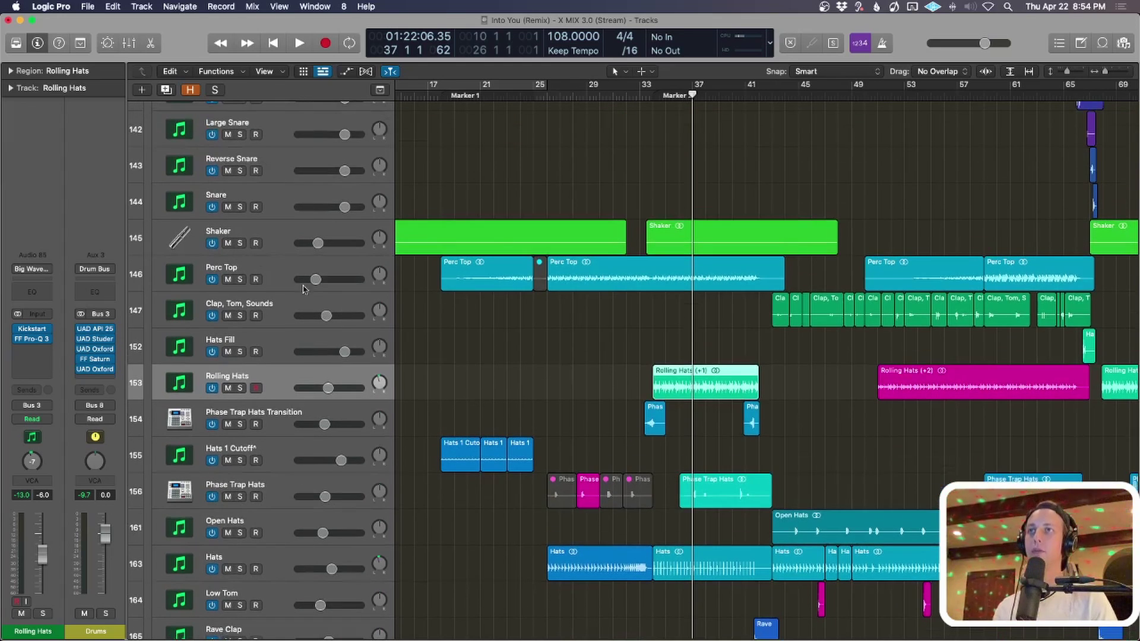
left_click(265, 267)
left_click(671, 290)
key("ctrl+s")
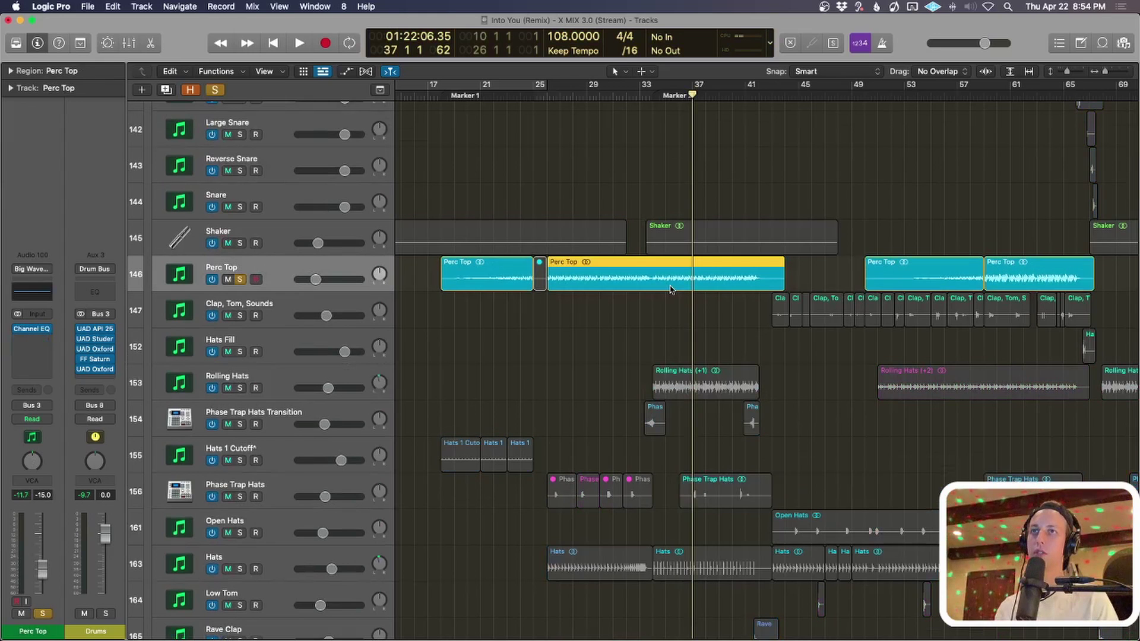
left_click(653, 97)
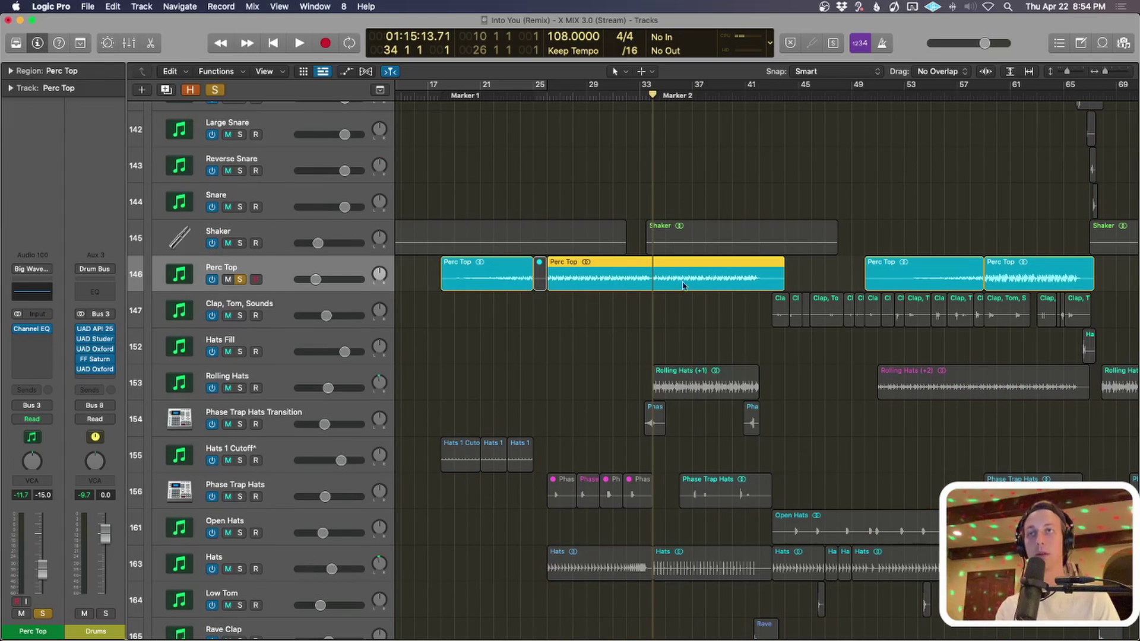
key("space")
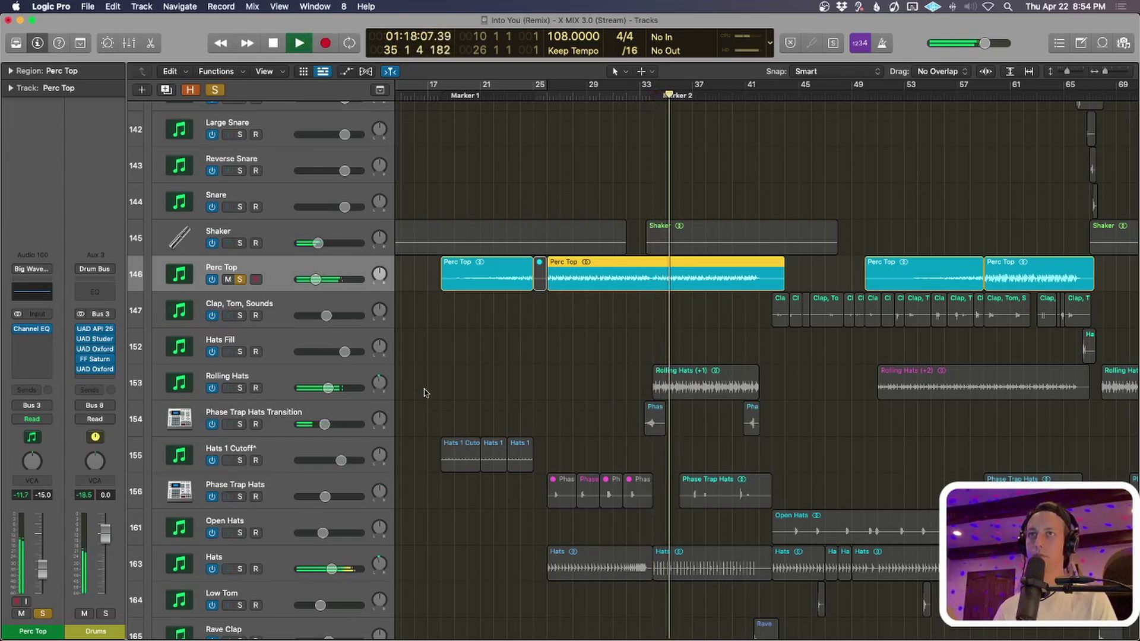
scroll(425, 393, "up", 1)
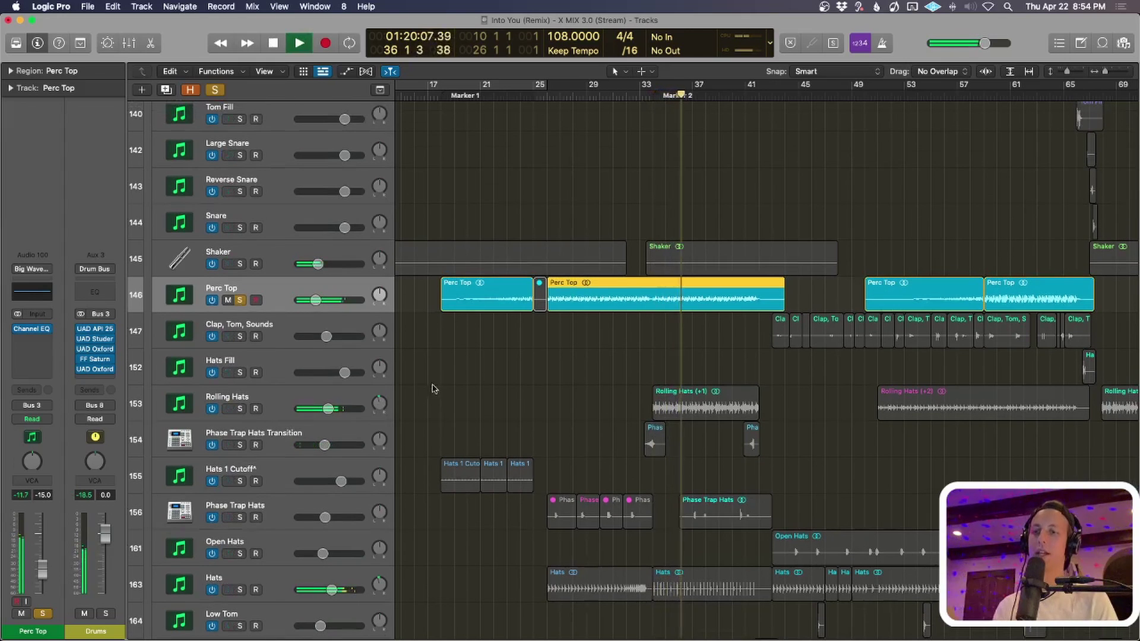
Add the Phase Trap Hats track to the soloed Perc Top, stop playback, and clear both solos.
left_click(311, 511)
key("s")
key("space")
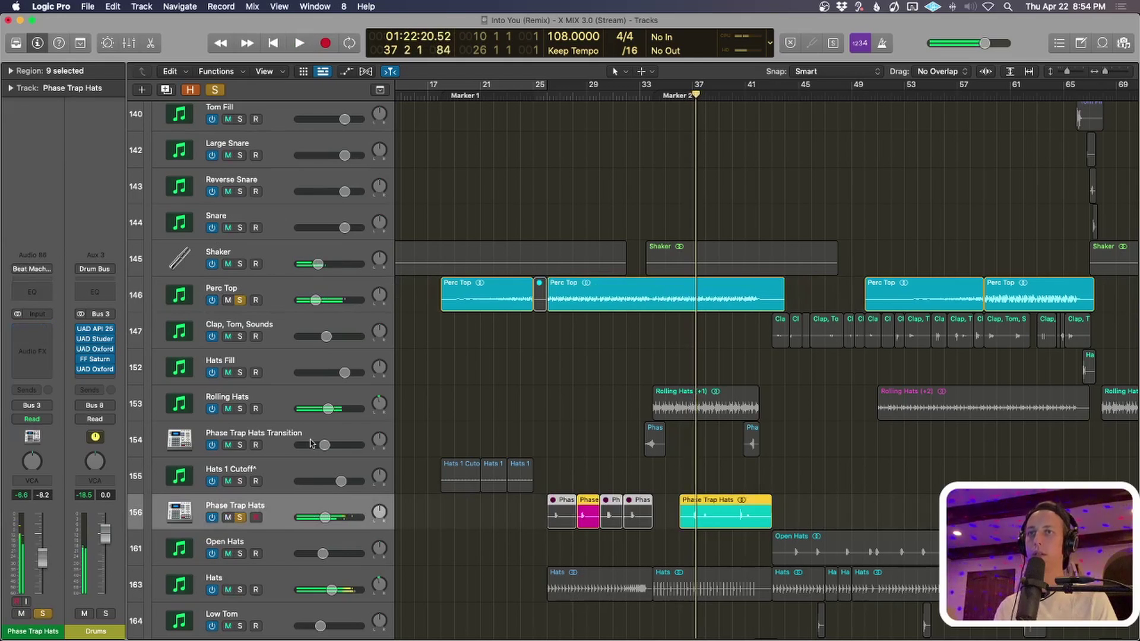
left_click(213, 91)
Play the Phase Trap Hats region of the drop soloed into bar 38 and clear the solo.
left_click(713, 511)
key("s")
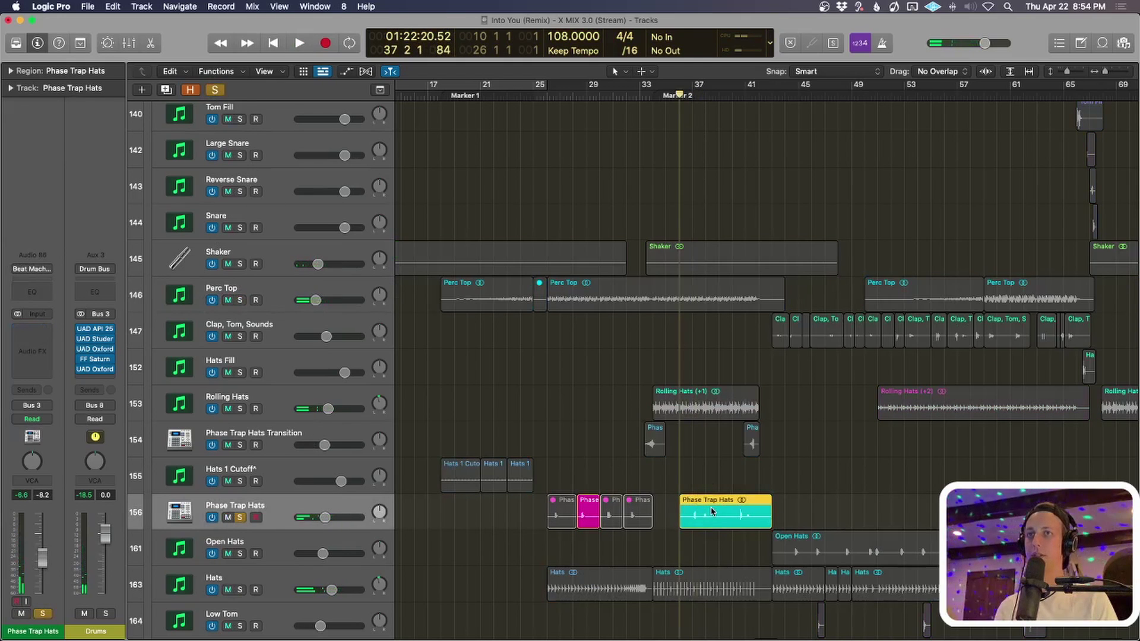
key("space")
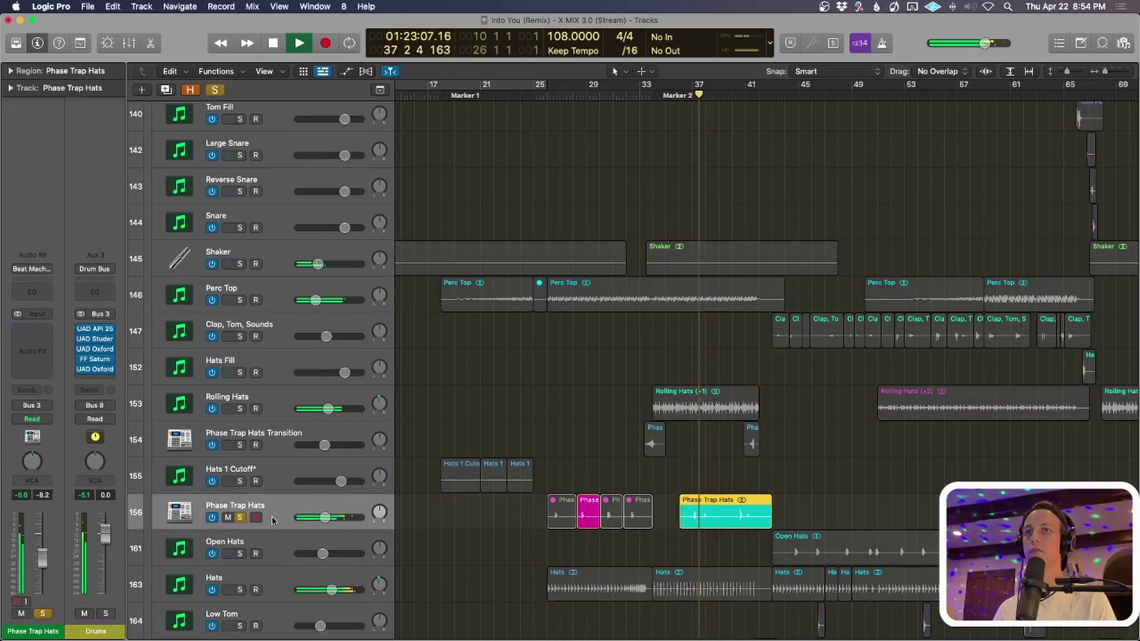
key("s")
key("space")
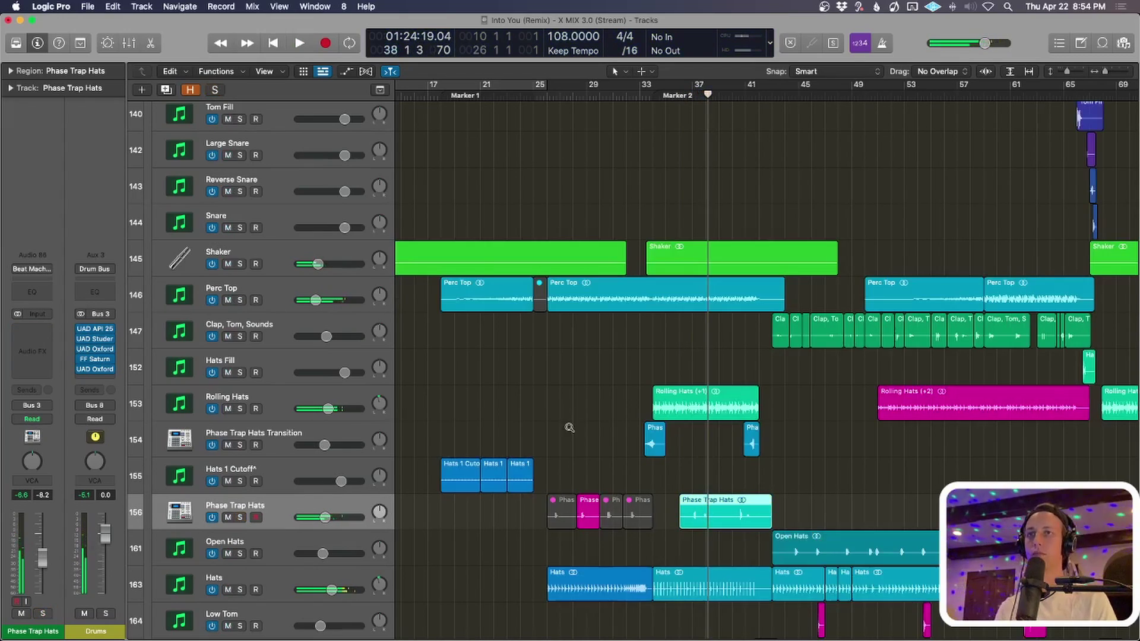
Select the Drive Sweep region at bar 33 and play the soloed Drums group from bar 32 beat 3.
key("super+Up")
scroll(544, 429, "up", 5)
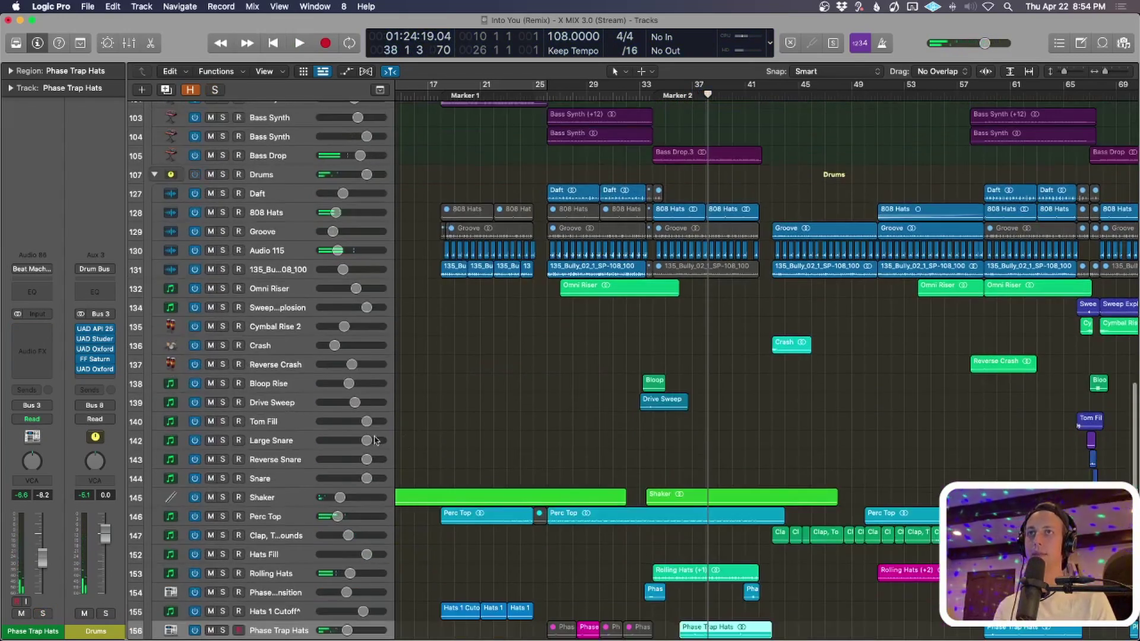
left_click(647, 399)
key("z")
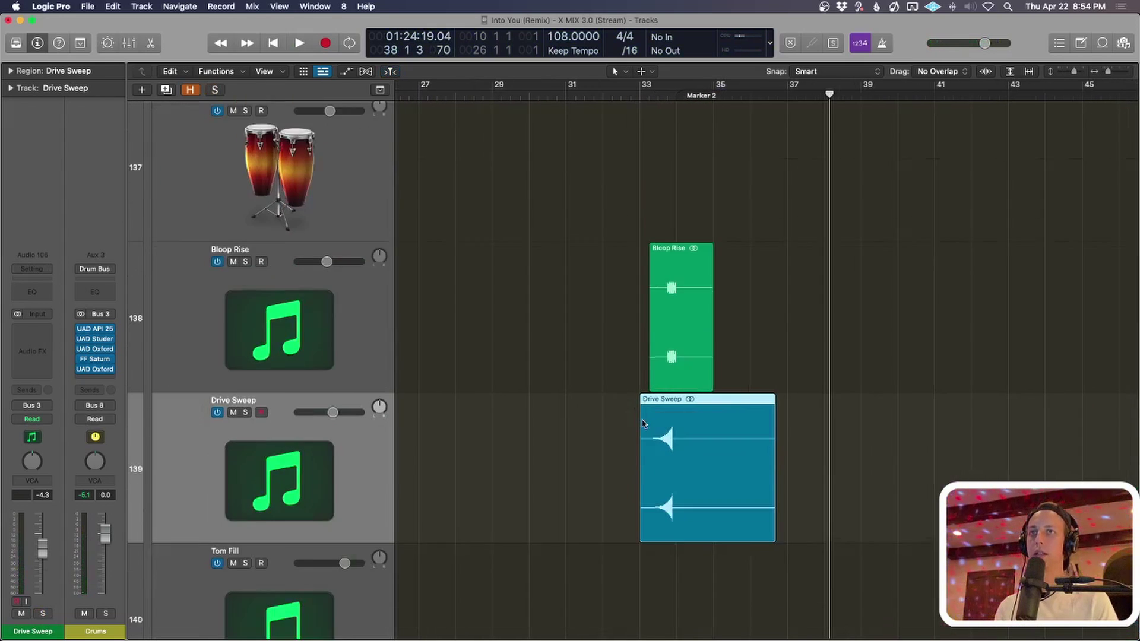
left_click(641, 93)
left_click(622, 95)
left_click(107, 614)
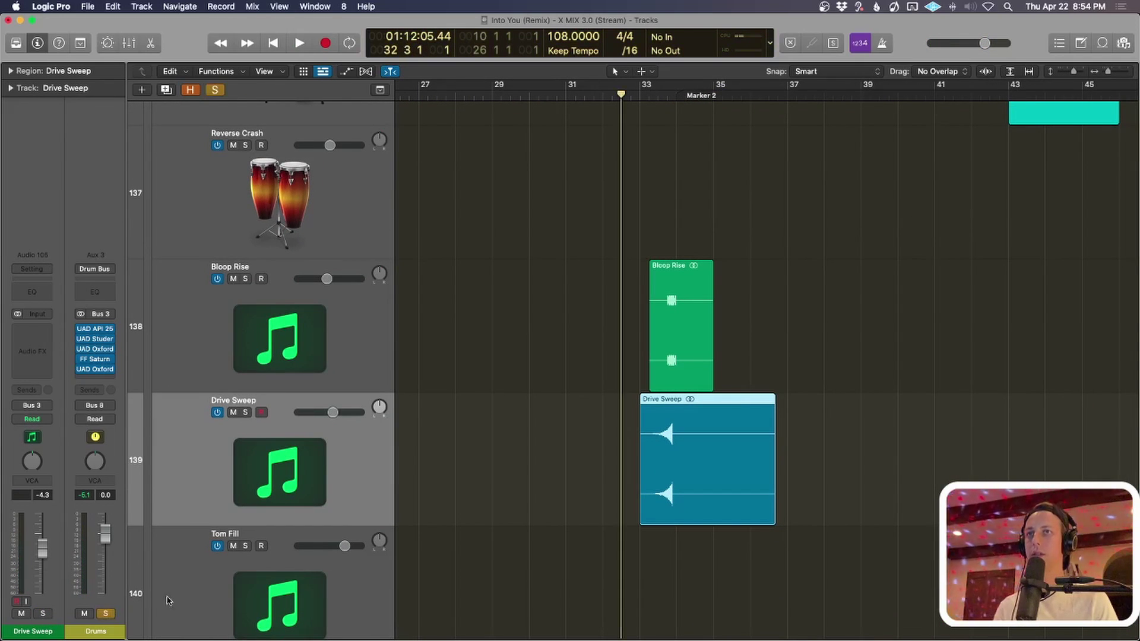
key("space")
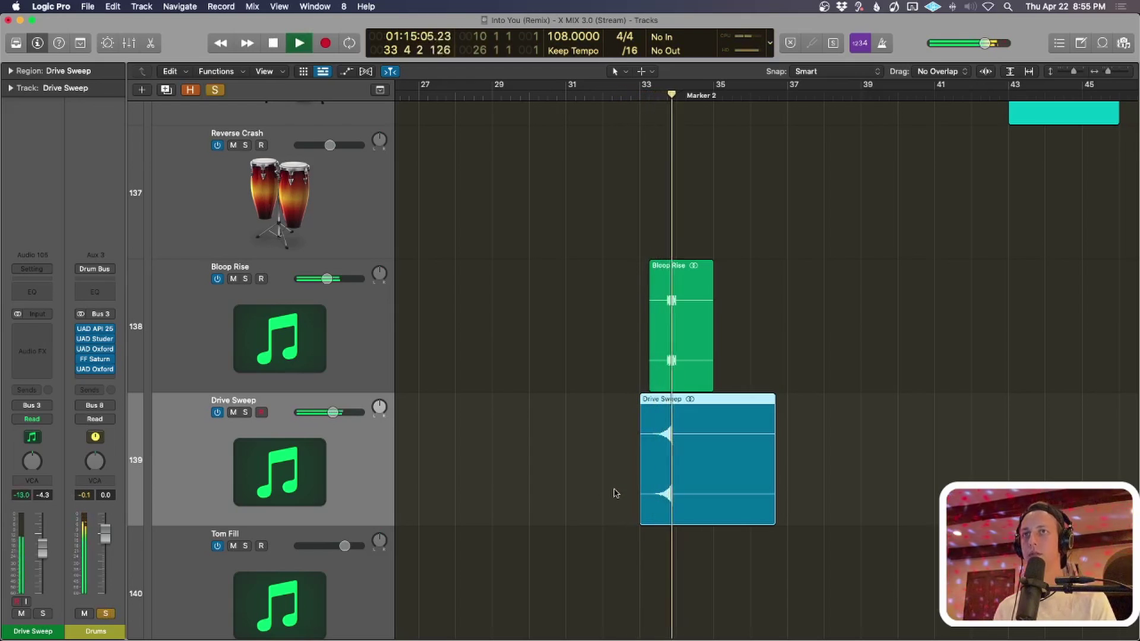
Solo the Drive Sweep track in place of the Drums group, play its region from bar 33, and clear the solo.
key("space")
key("s")
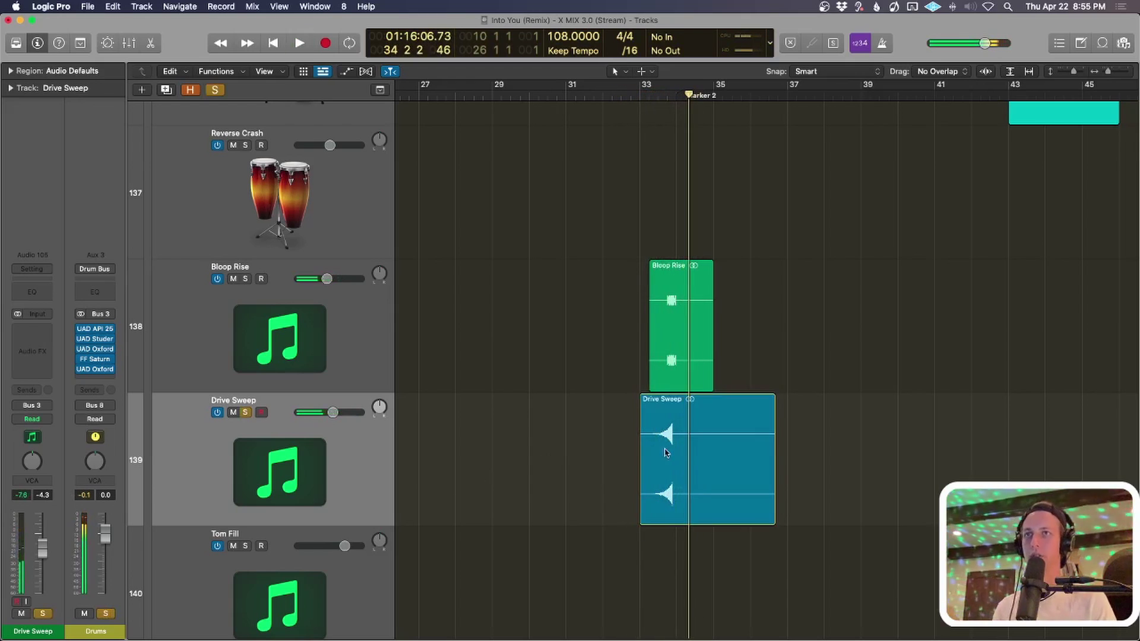
left_click(214, 89)
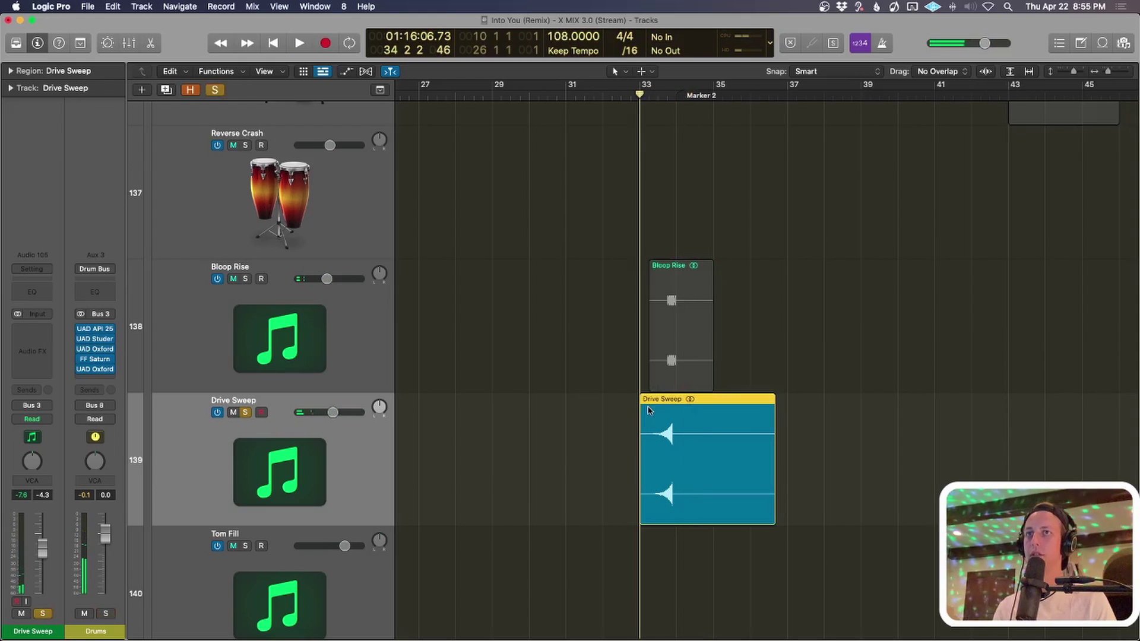
key("space")
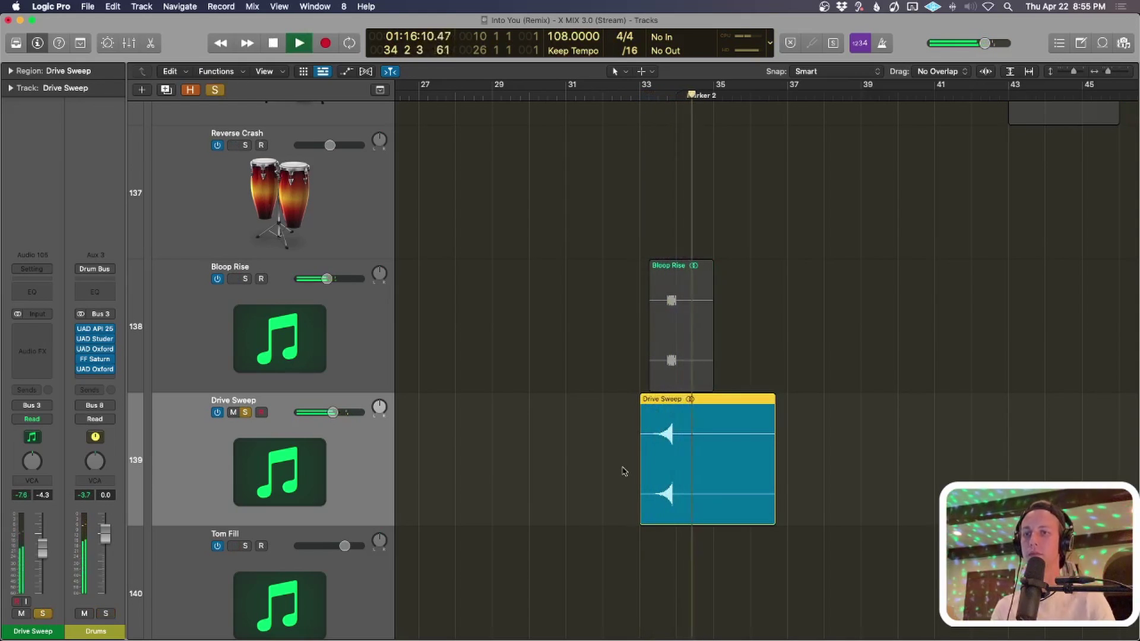
key("space")
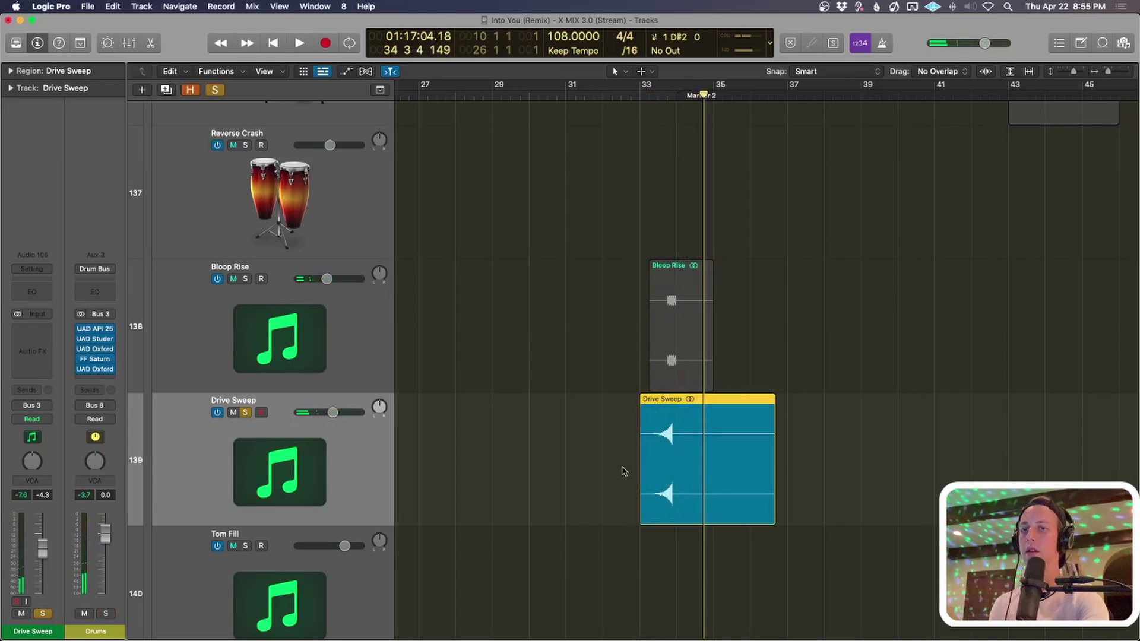
left_click(374, 357)
left_click(334, 435)
key("s")
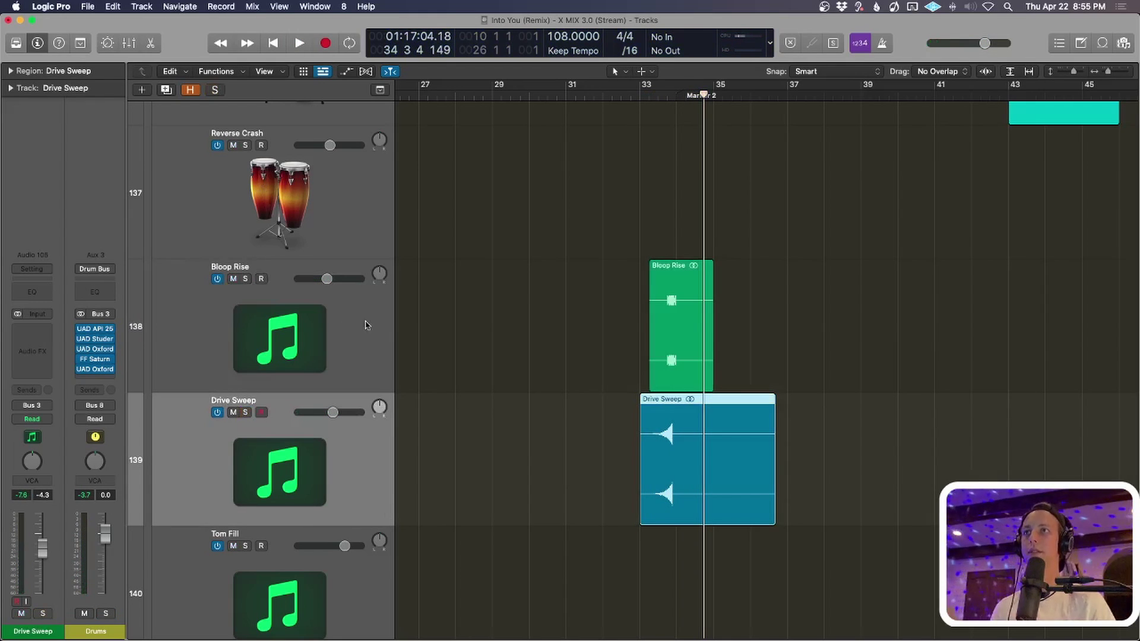
Solo the Bloop Rise track, play its region from its start in bar 33 into bar 34, and clear the solo.
left_click(255, 332)
left_click(326, 465)
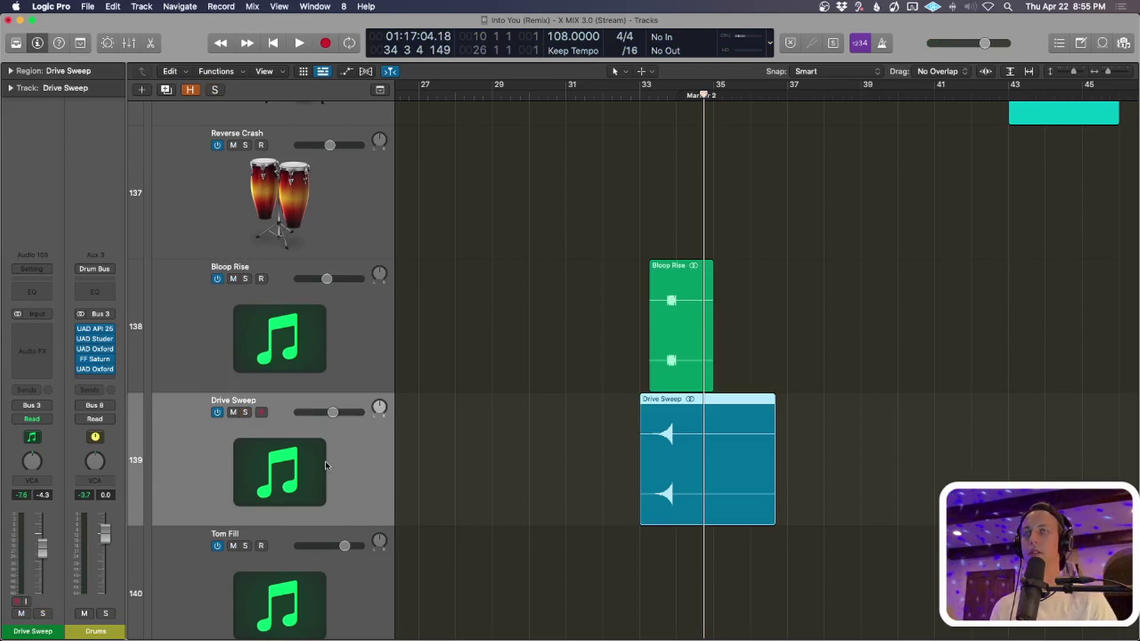
left_click(671, 361)
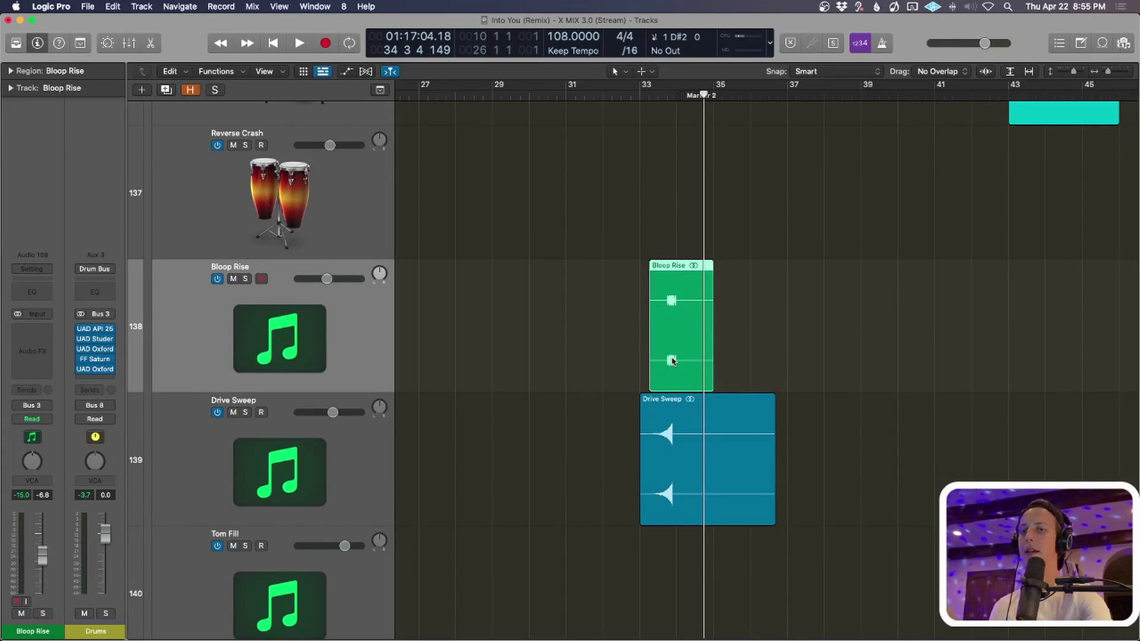
key("s")
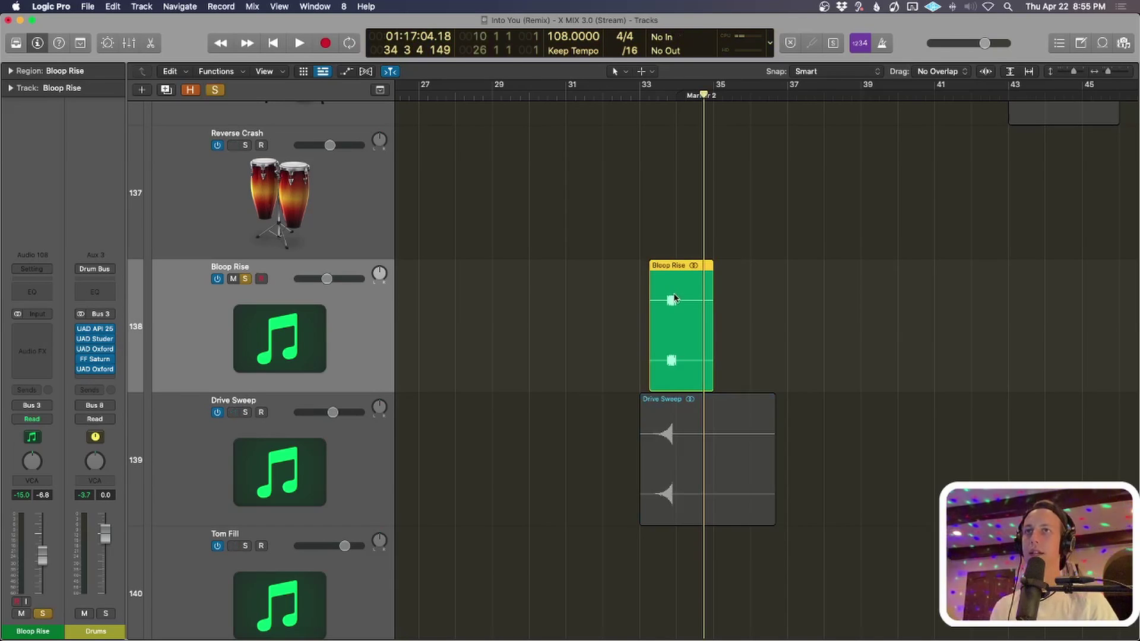
key("super+Right")
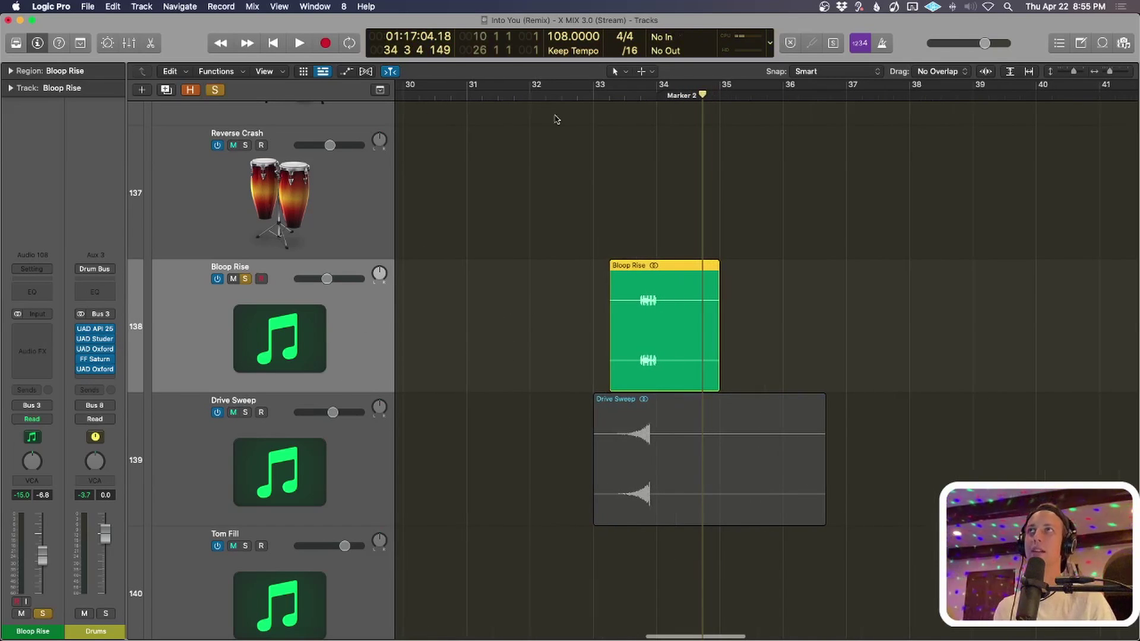
left_click(609, 90)
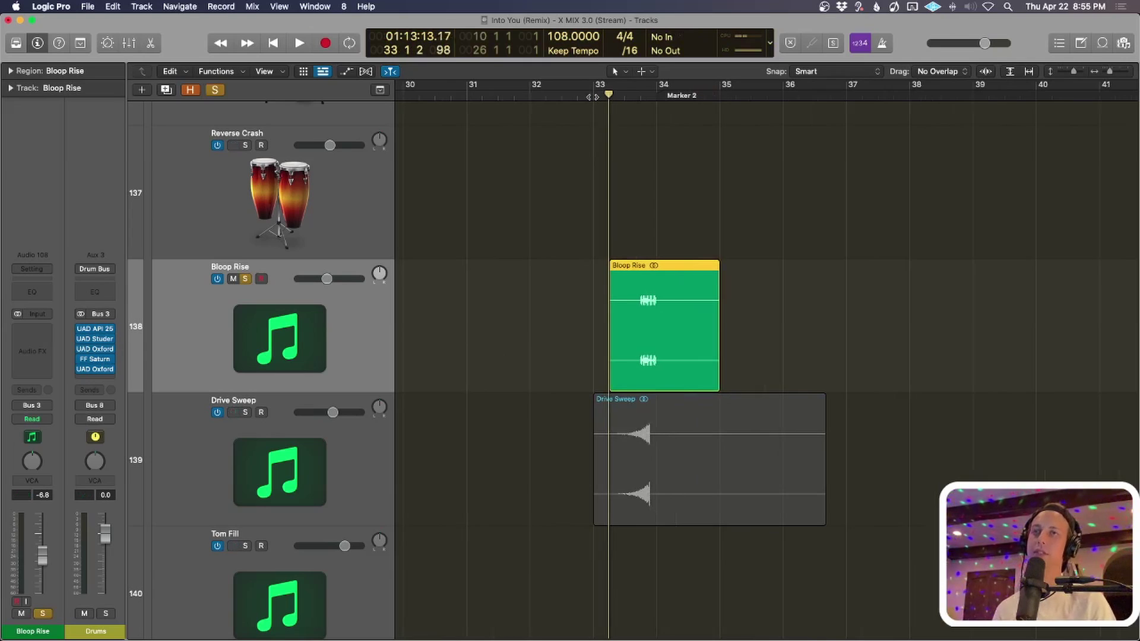
key("space")
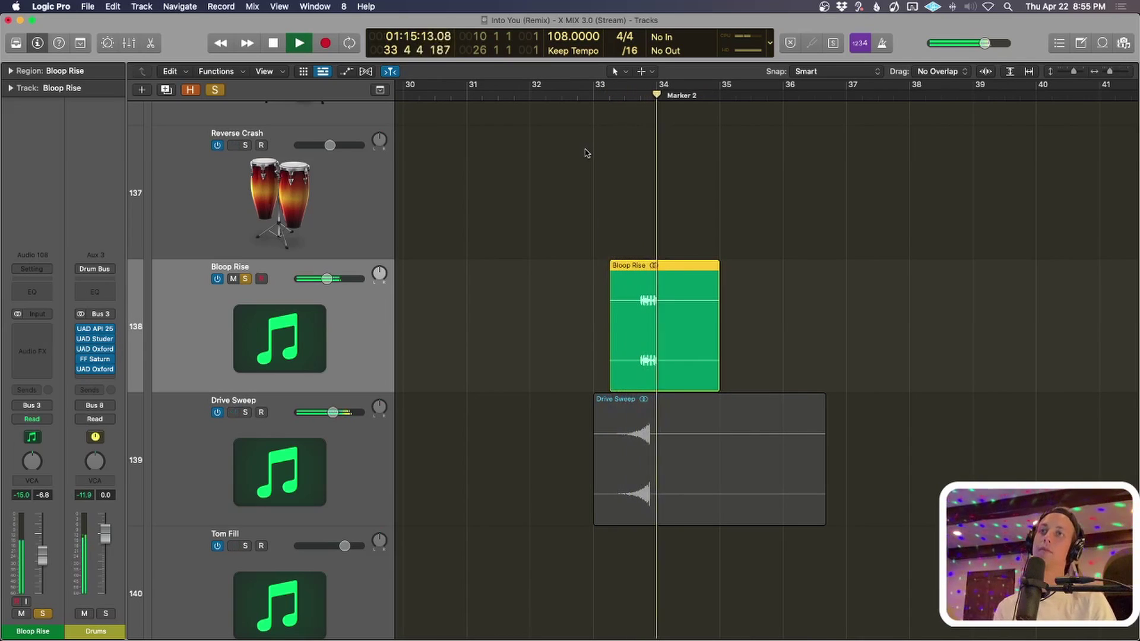
key("space")
key("s")
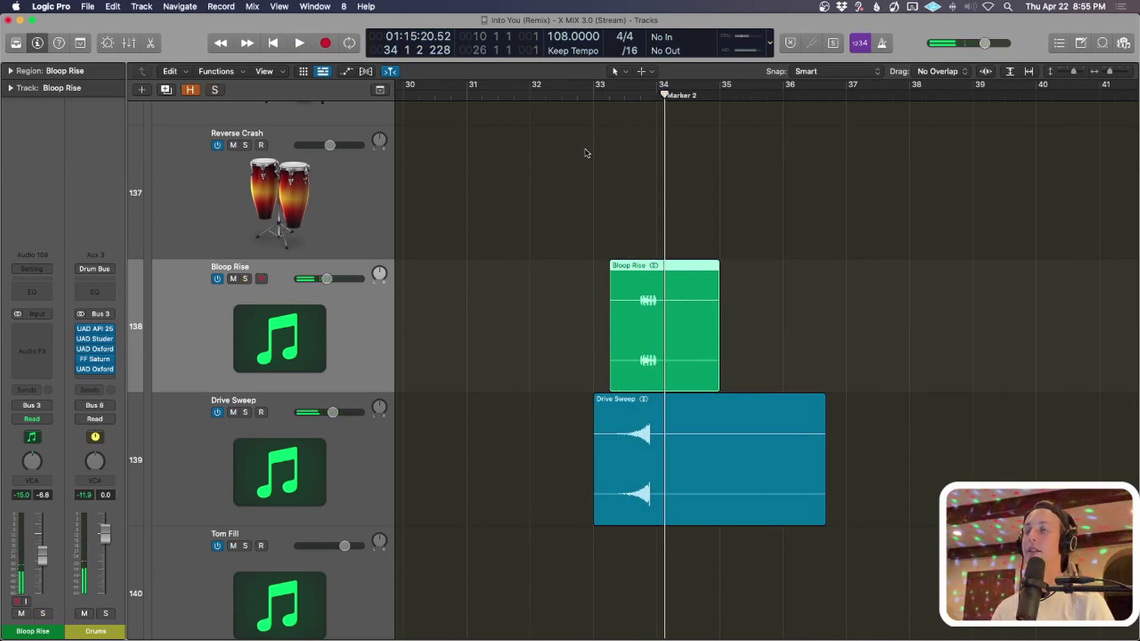
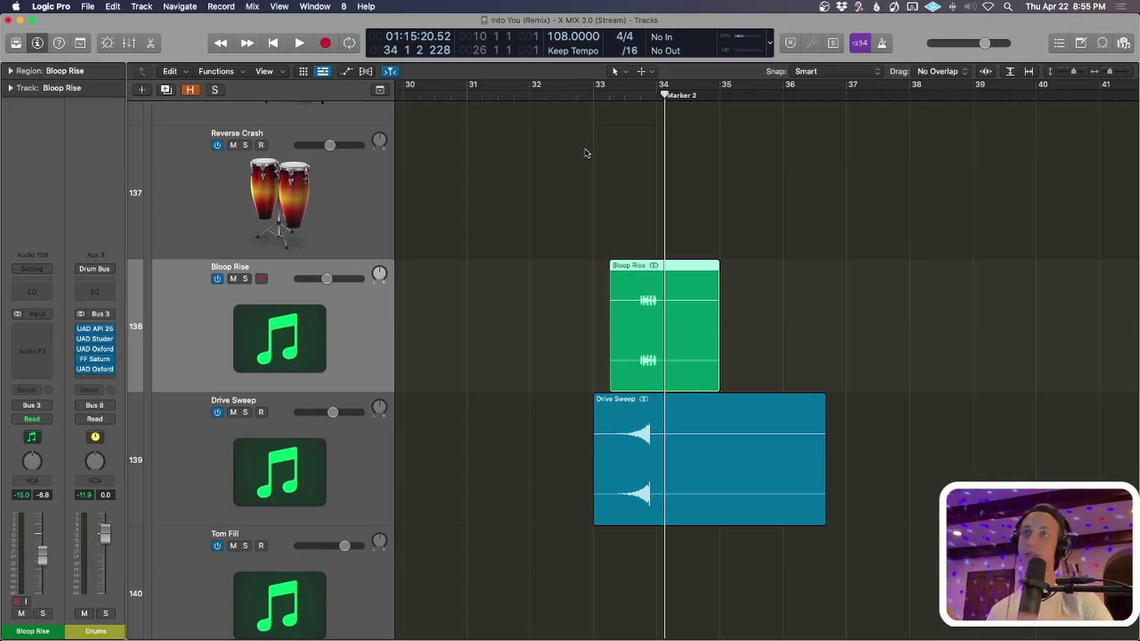
Play the Phase Trap Hats Transition track soloed from its region start in bar 33 into bar 34, and clear the solo.
left_click(592, 194)
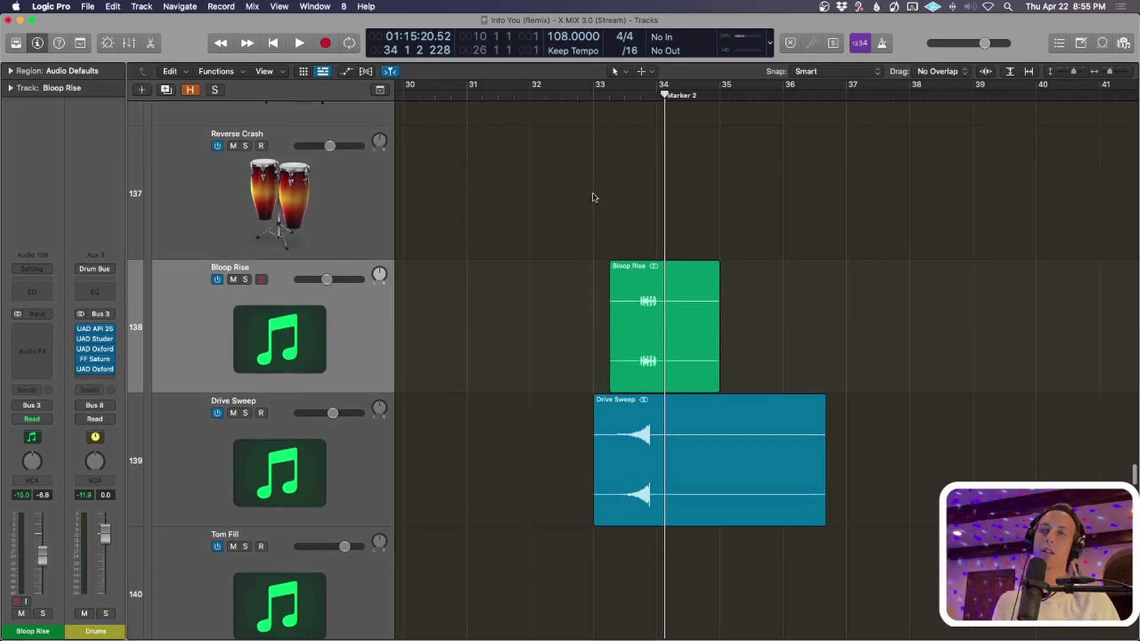
key("super+Up")
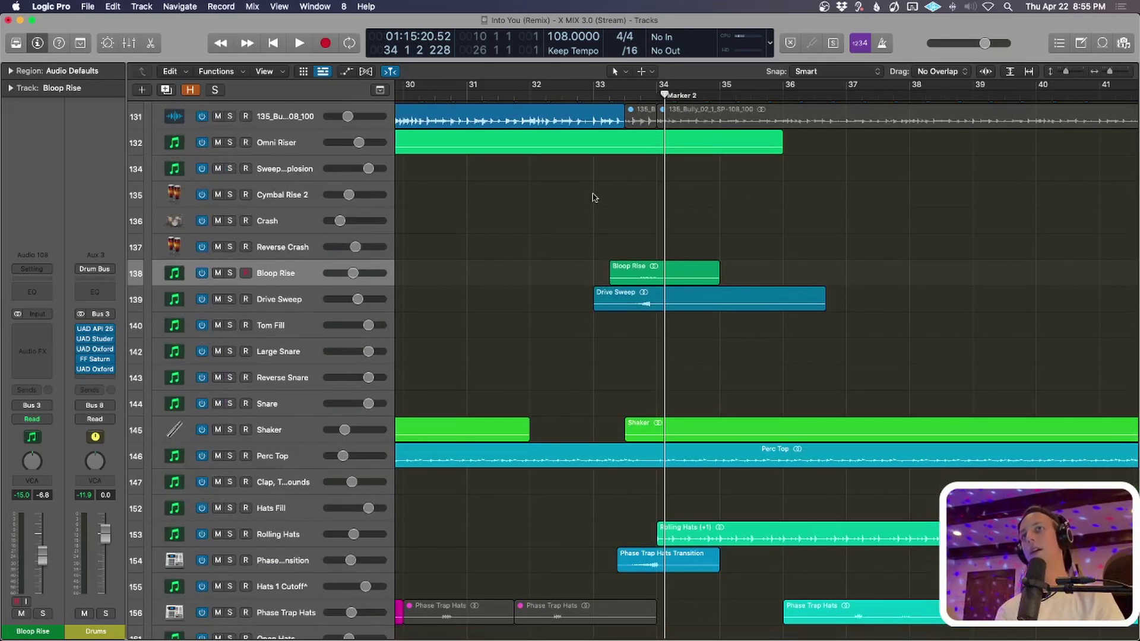
scroll(661, 291, "right", 1)
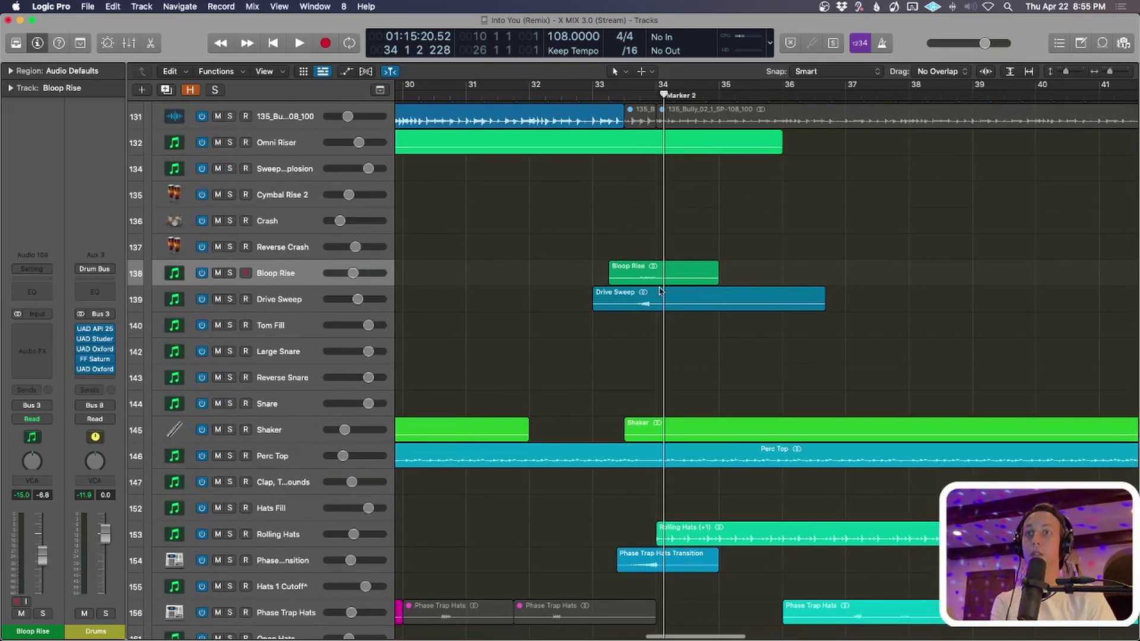
scroll(531, 521, "up", 15)
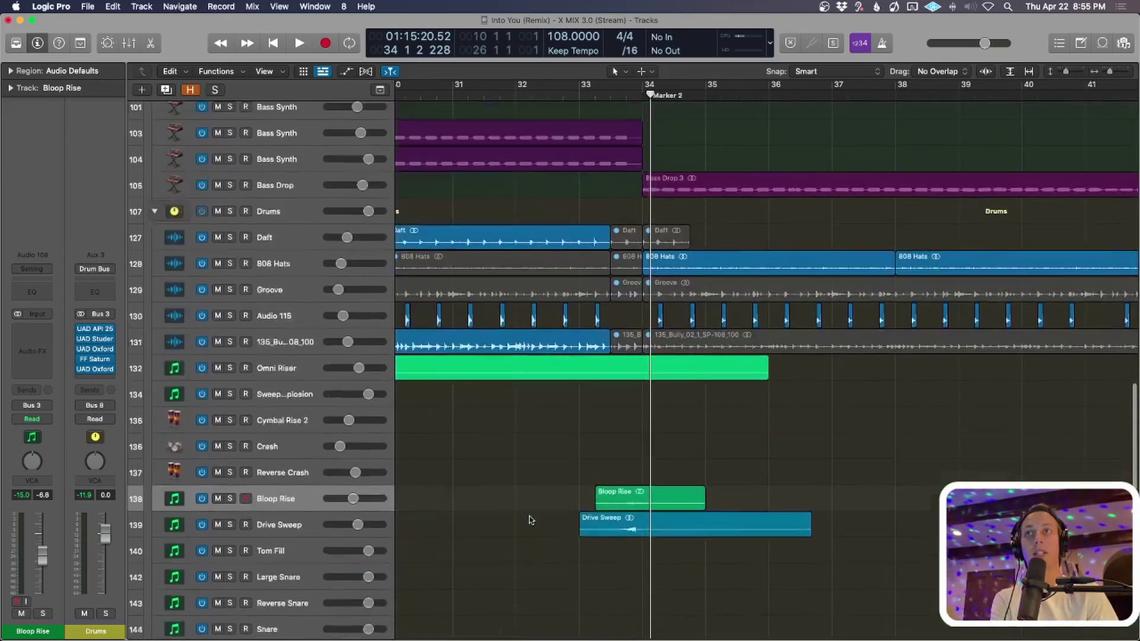
scroll(797, 391, "down", 15)
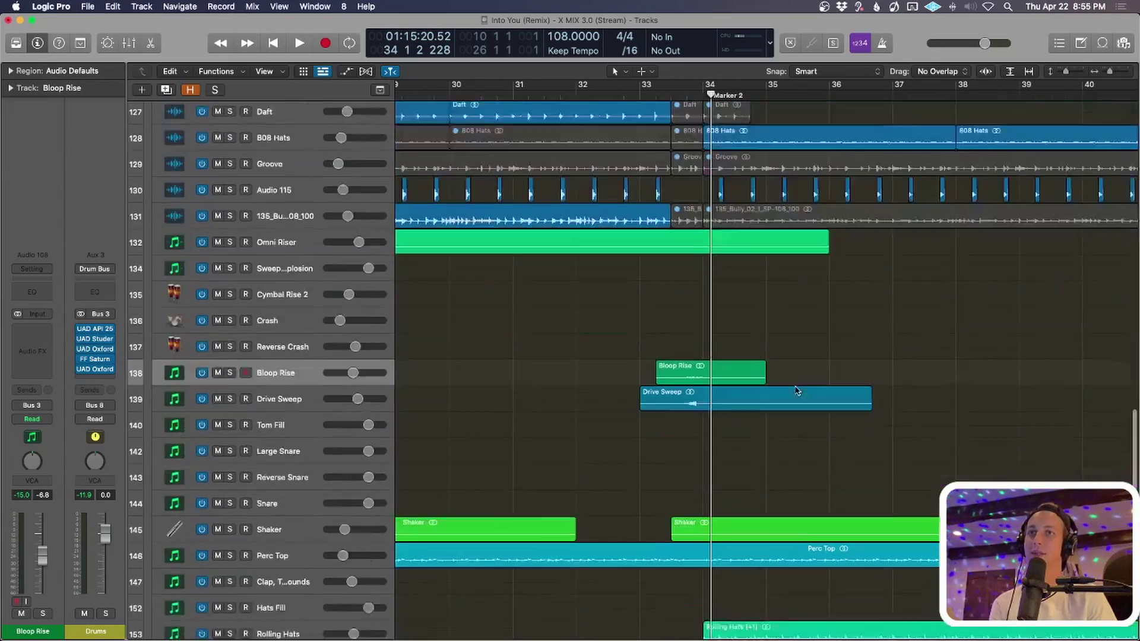
left_click(282, 615)
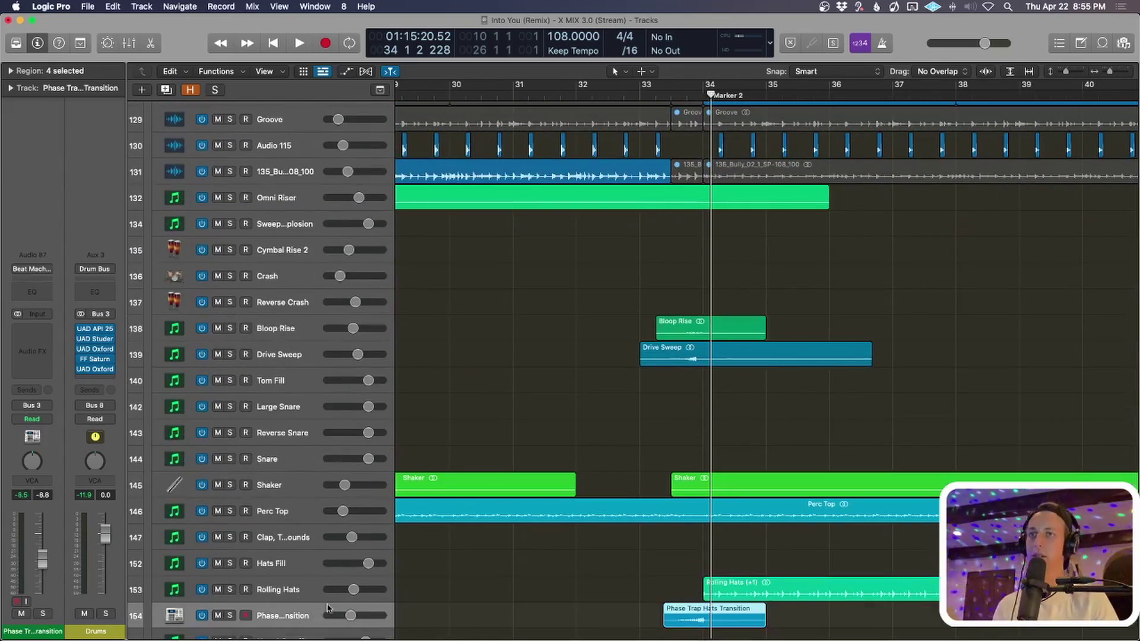
key("super+Down")
key("super+Down")
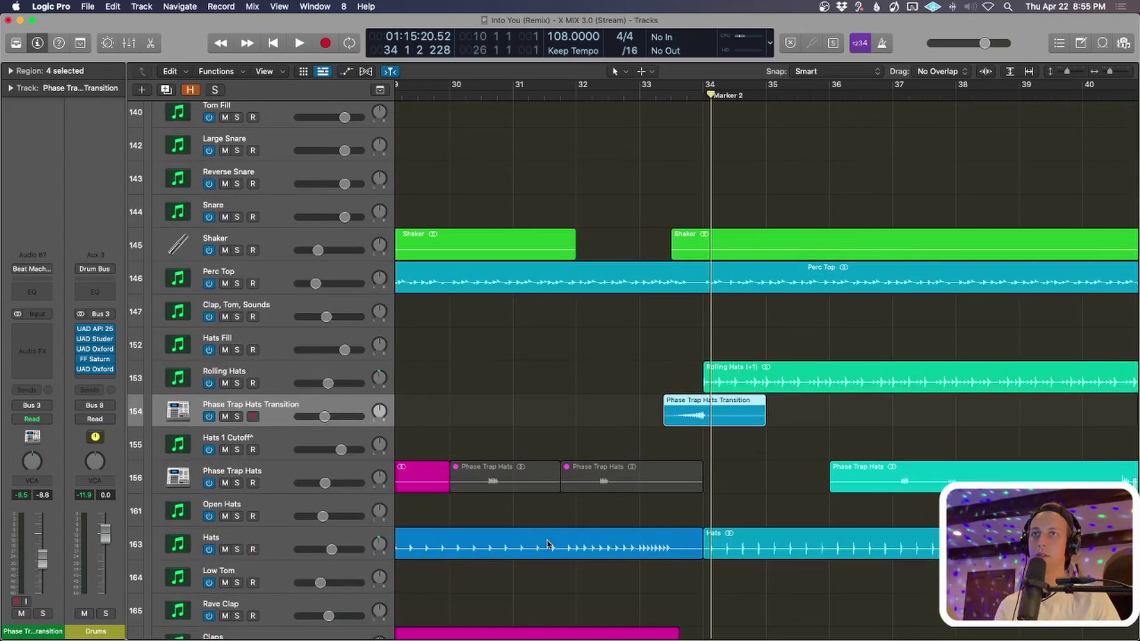
key("s")
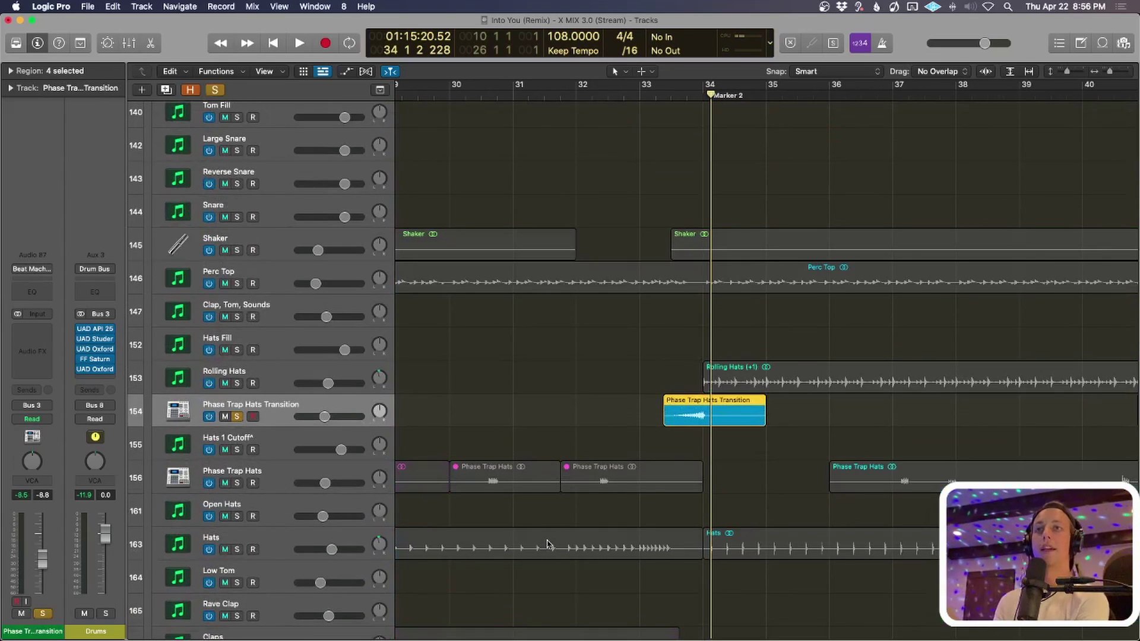
key("shift+Home")
key("space")
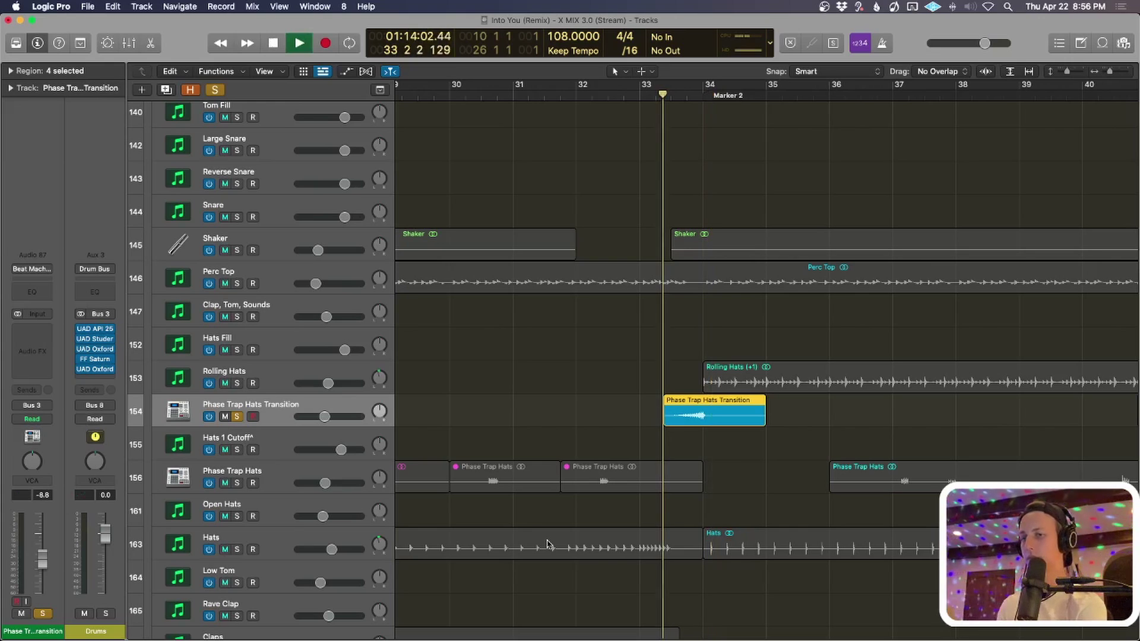
key("space")
key("s")
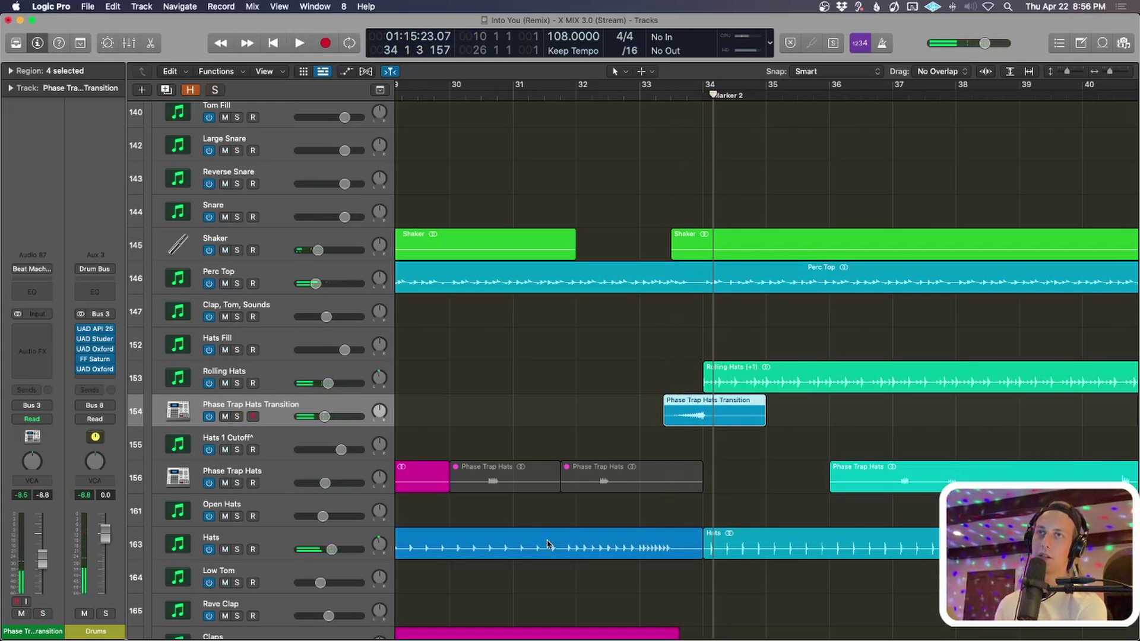
Play the transition into the drop from bar 33 into bar 34 with the Drums group soloed.
key("z")
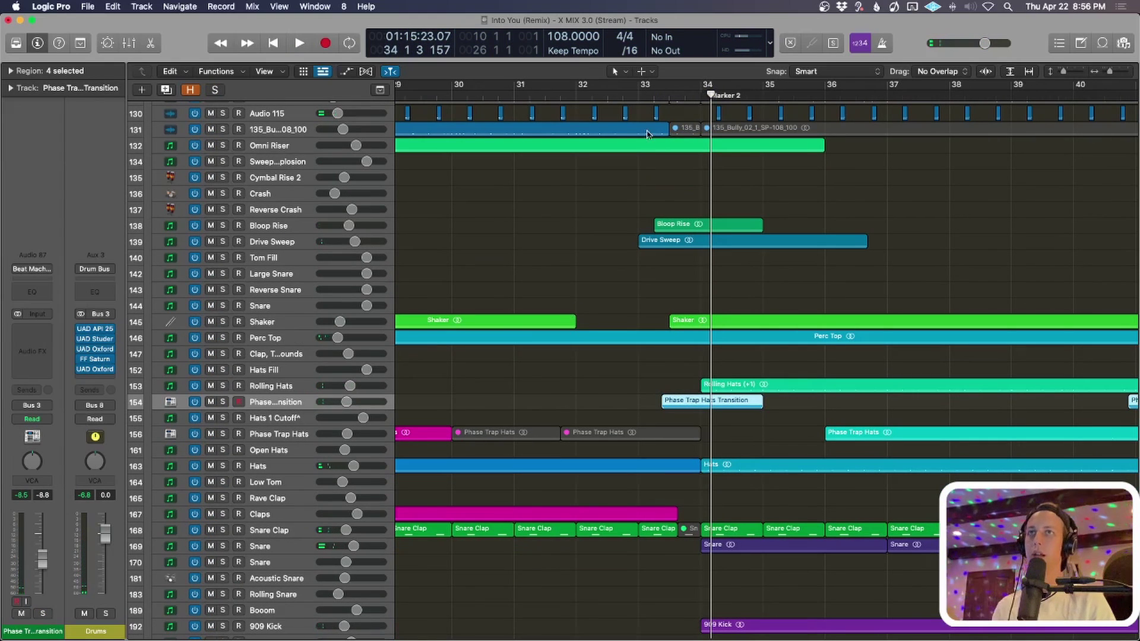
left_click(646, 98)
key("space")
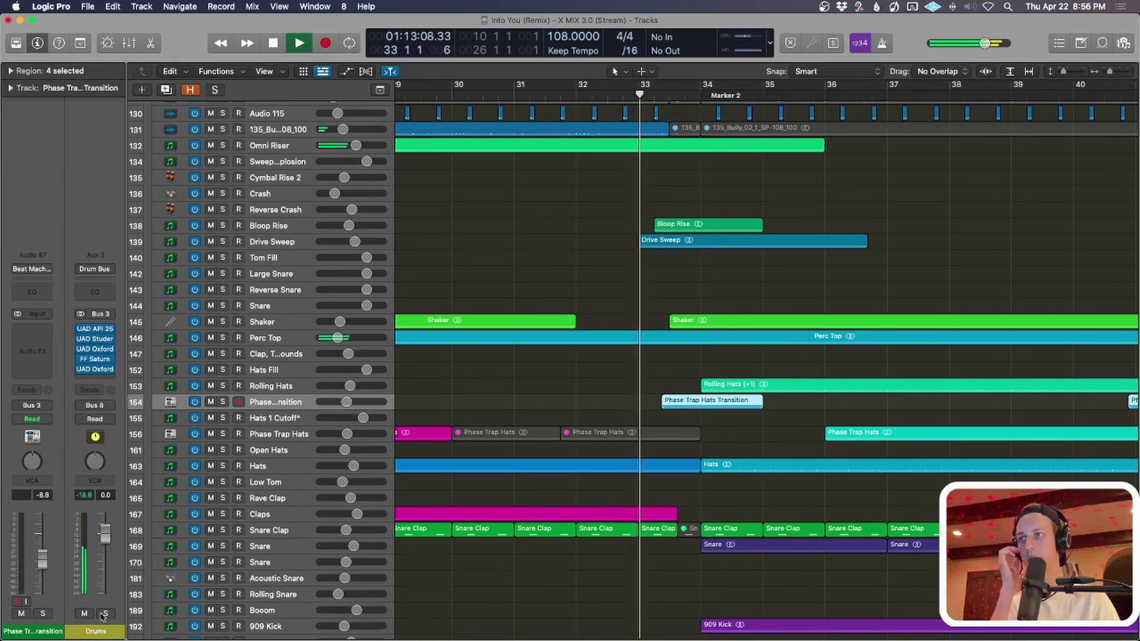
left_click(104, 613)
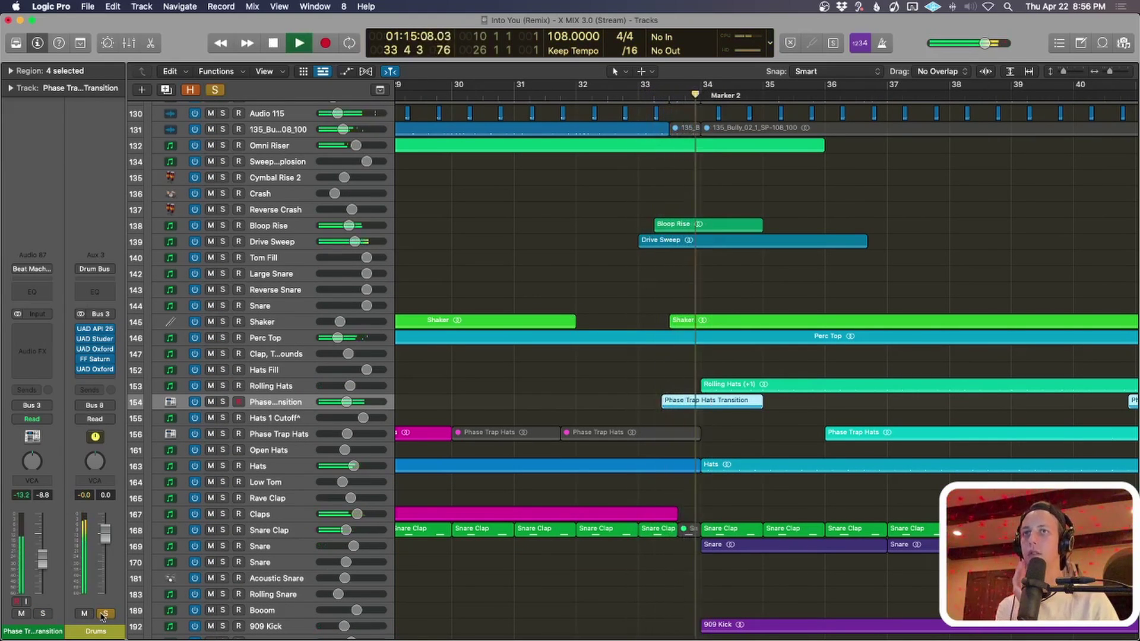
key("space")
Clear the Drums solo, select the 808 Hats region at bar 34, and play it soloed.
key("z")
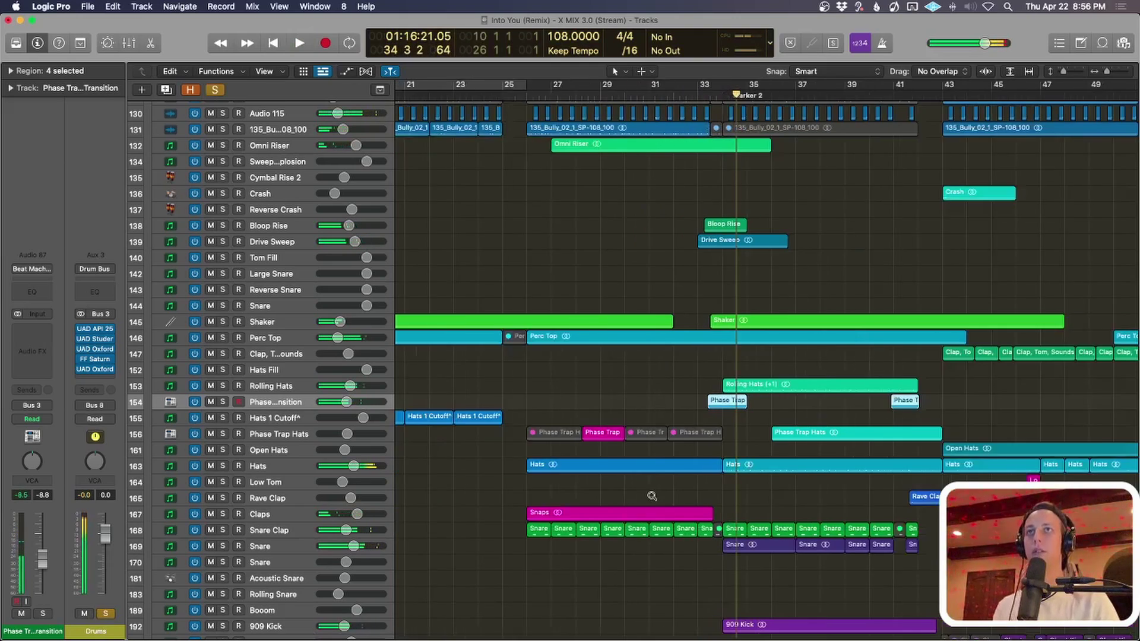
scroll(617, 536, "up", 15)
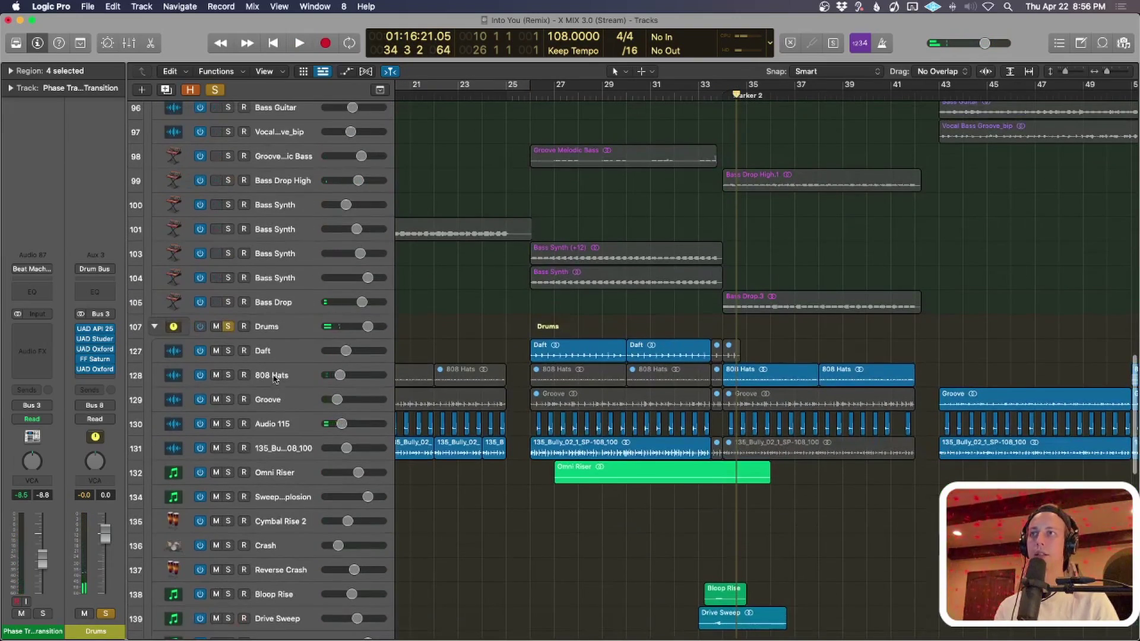
left_click(275, 377)
left_click(215, 90)
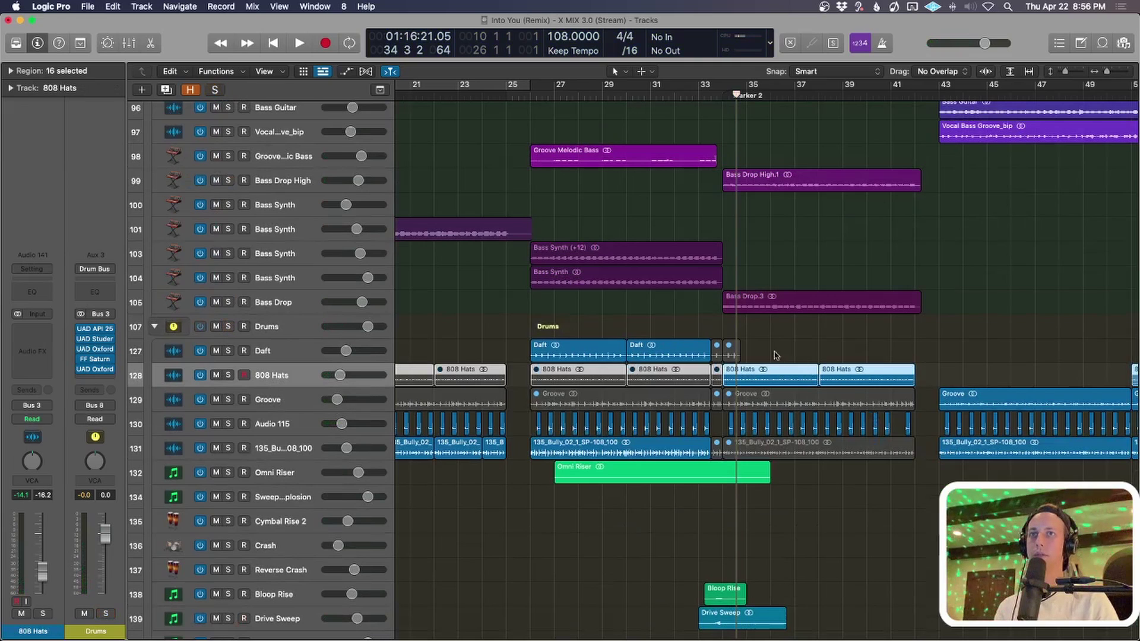
left_click(776, 373)
key("ctrl+s")
key("alt+comma")
key("space")
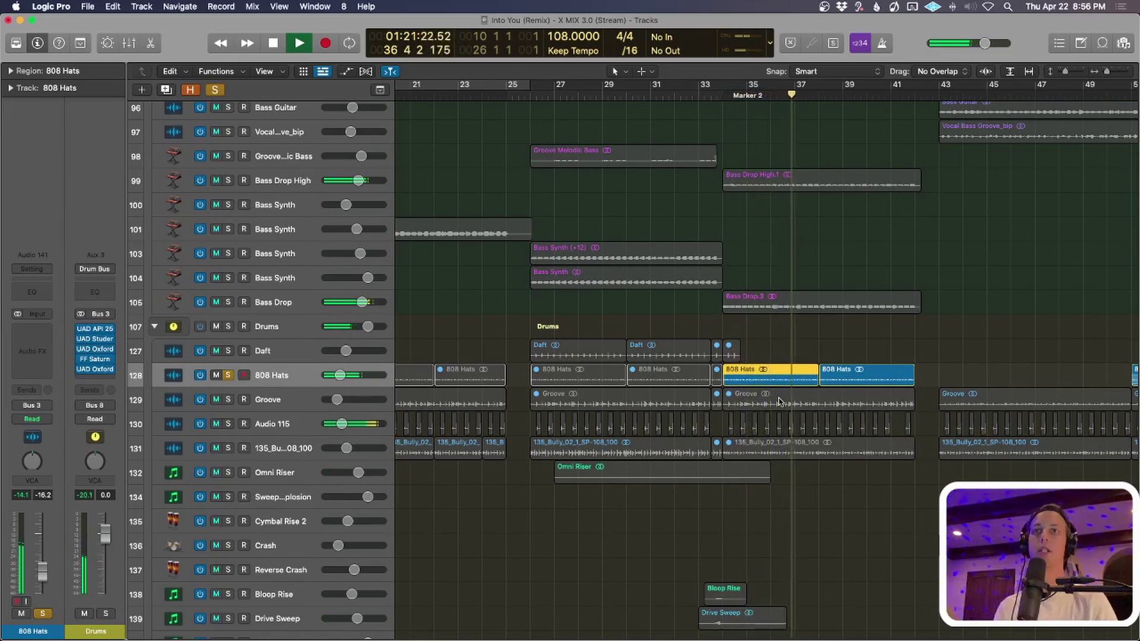
Switch the solo from the 808 Hats track to the whole Drums group during playback and stop at bar 42.
key("super+Up")
key("super+Left")
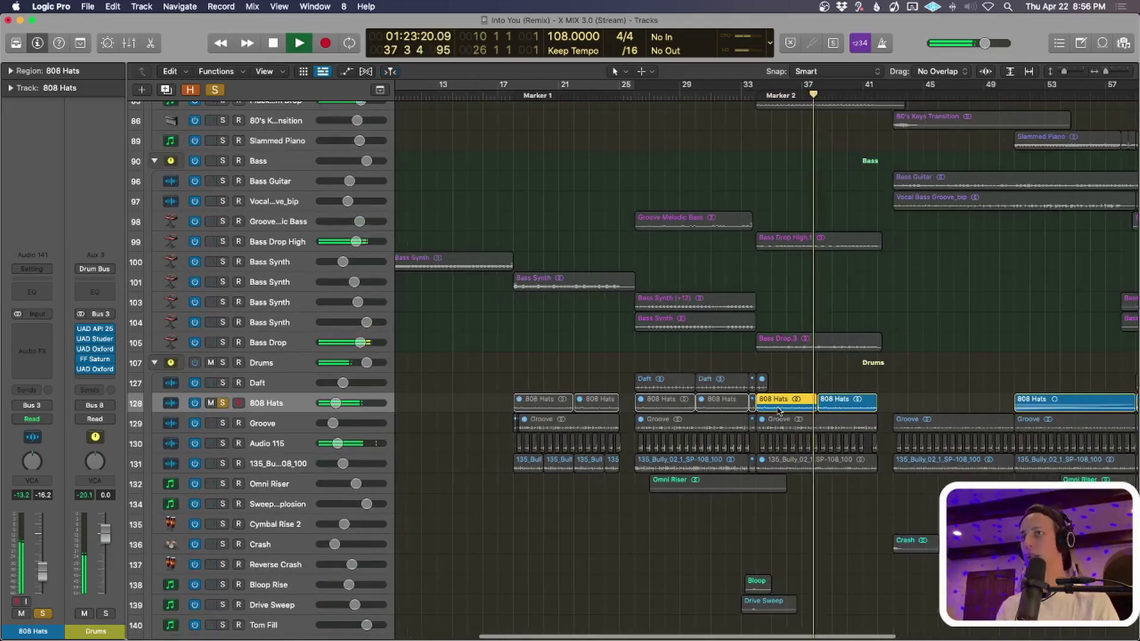
scroll(778, 412, "down", 3)
key("super+Up")
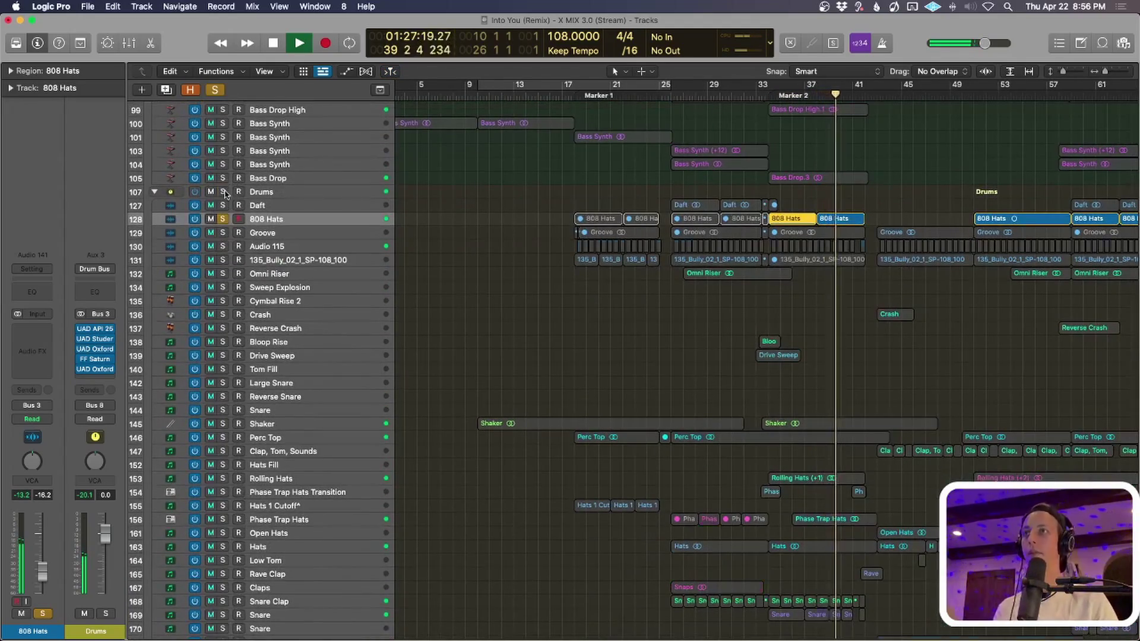
left_click(222, 191)
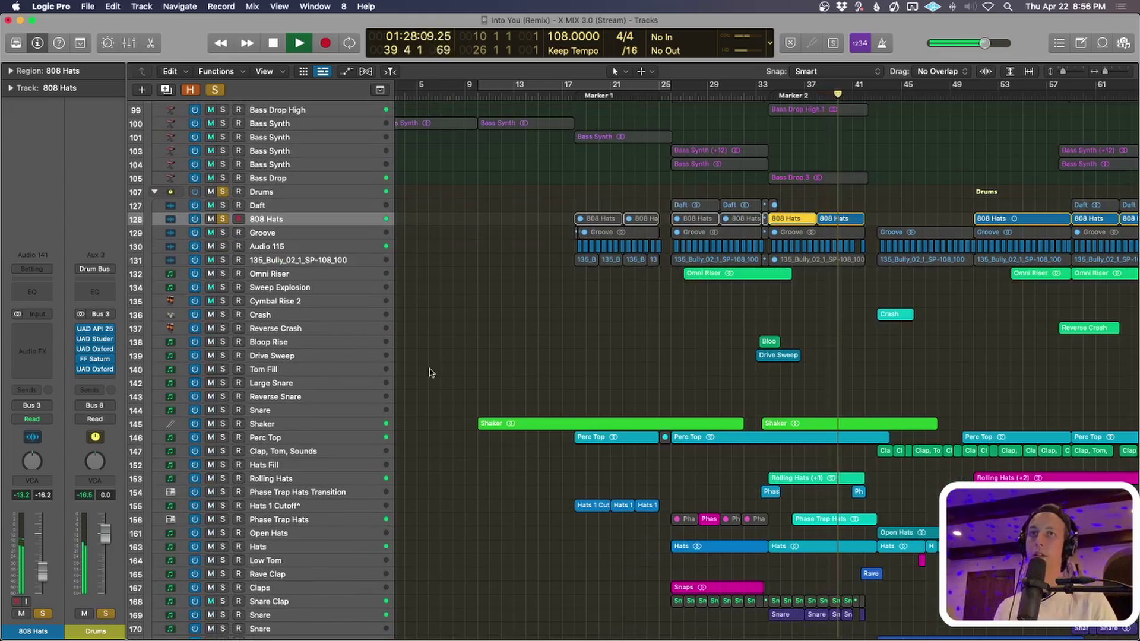
left_click(211, 220)
left_click(212, 219)
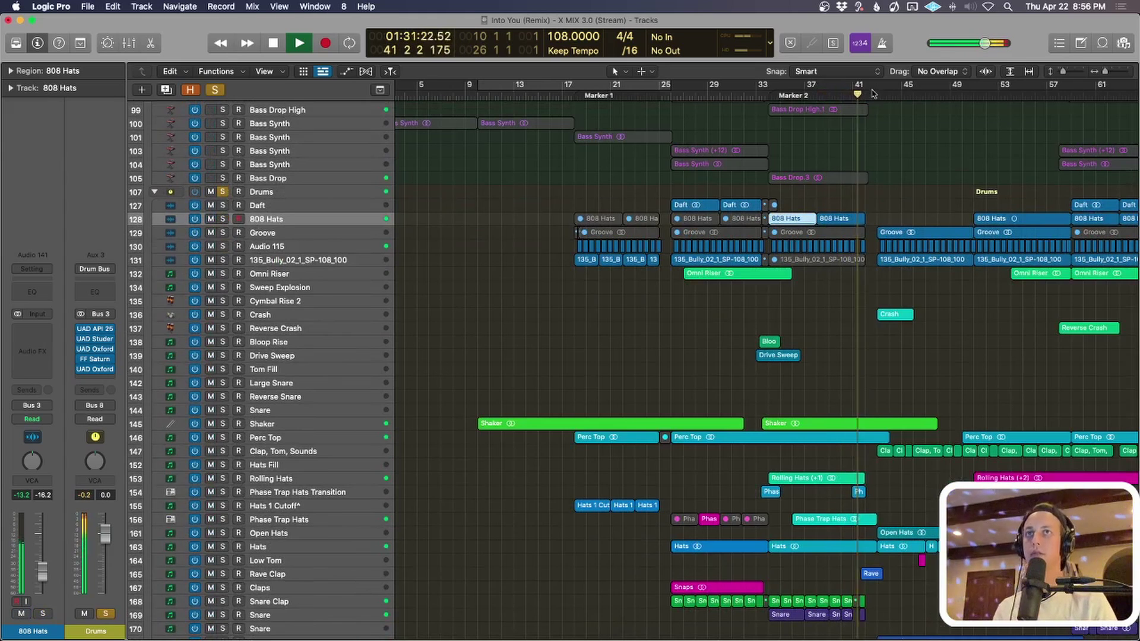
key("space")
scroll(877, 318, "down", 6)
key("super+Left")
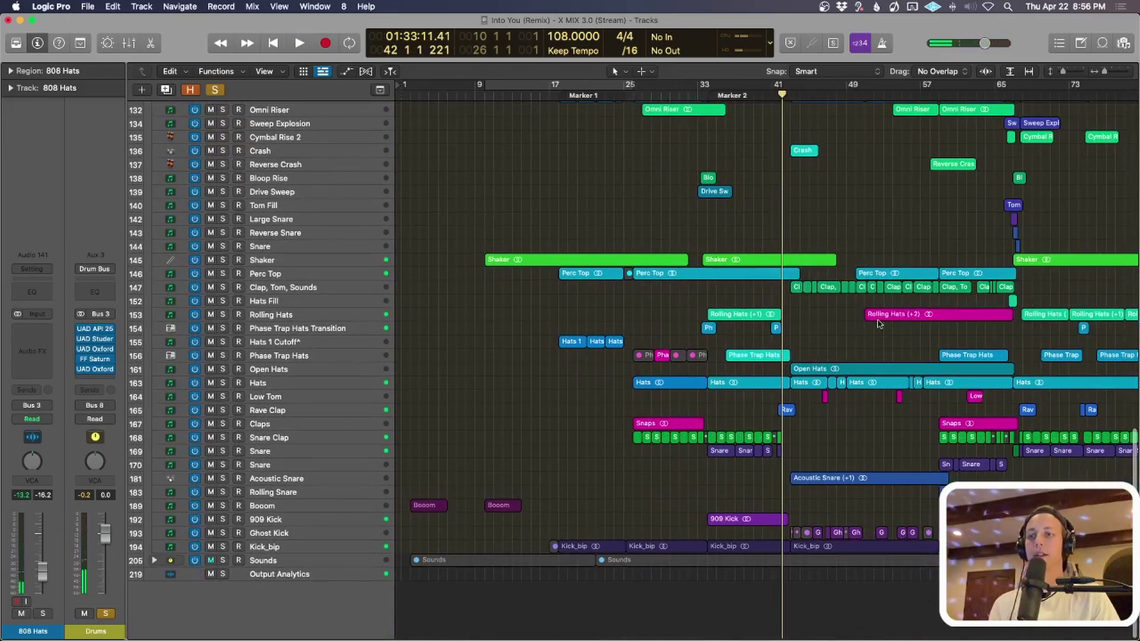
Solo the Bass group alongside Drums and set the cycle range from bar 34 to bar 42.
scroll(877, 324, "up", 15)
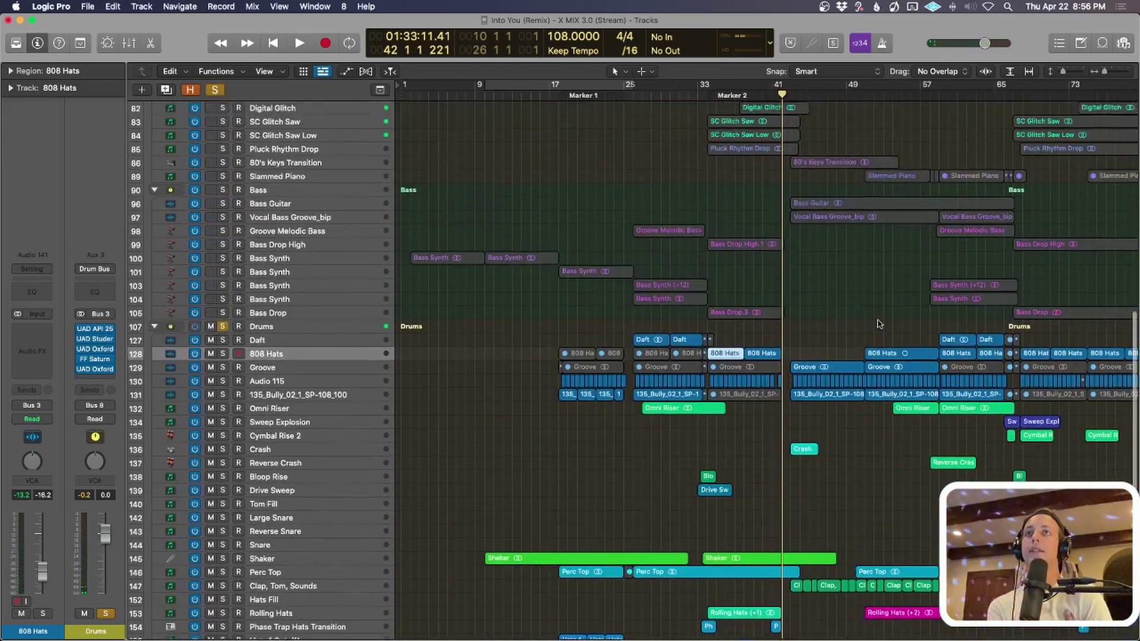
scroll(877, 322, "up", 3)
scroll(878, 323, "down", 15)
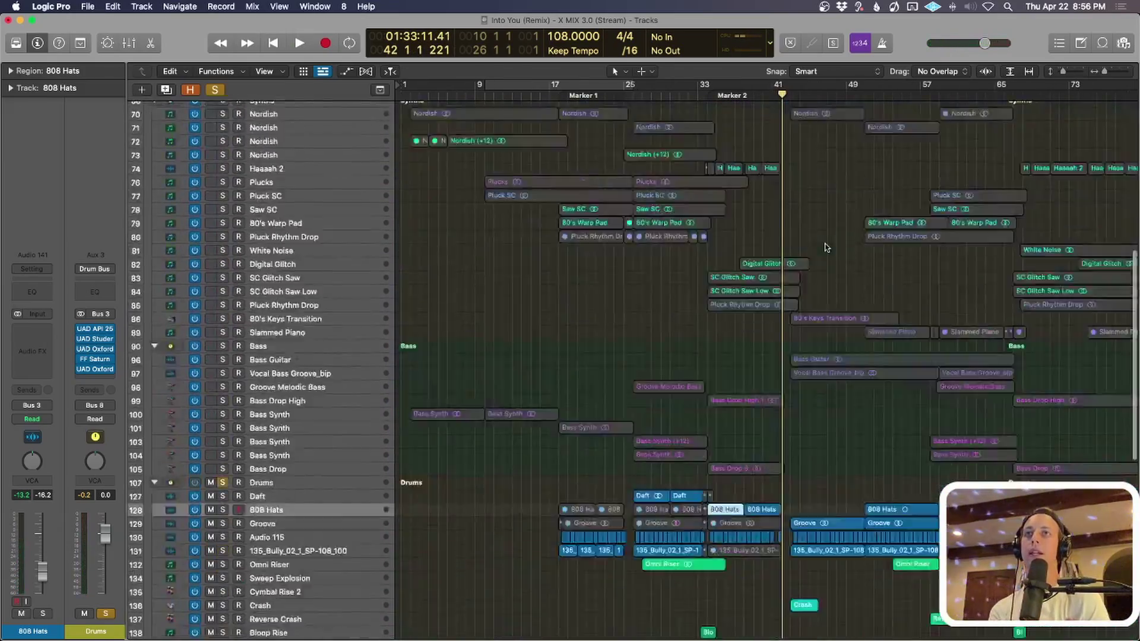
scroll(287, 199, "up", 7)
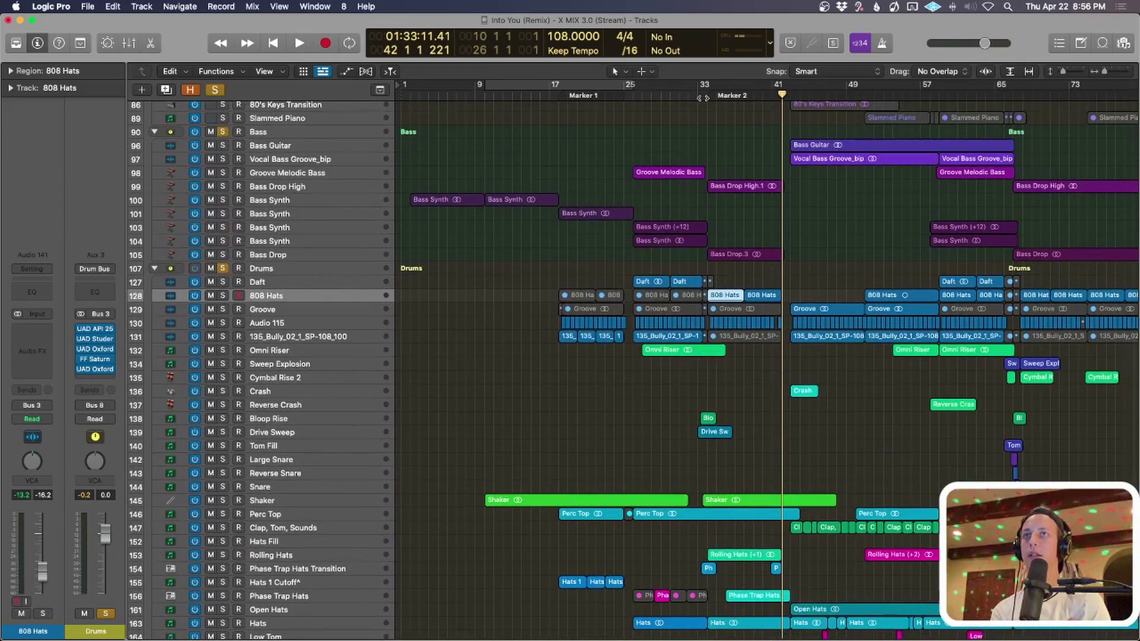
left_click_drag(712, 93, 779, 92)
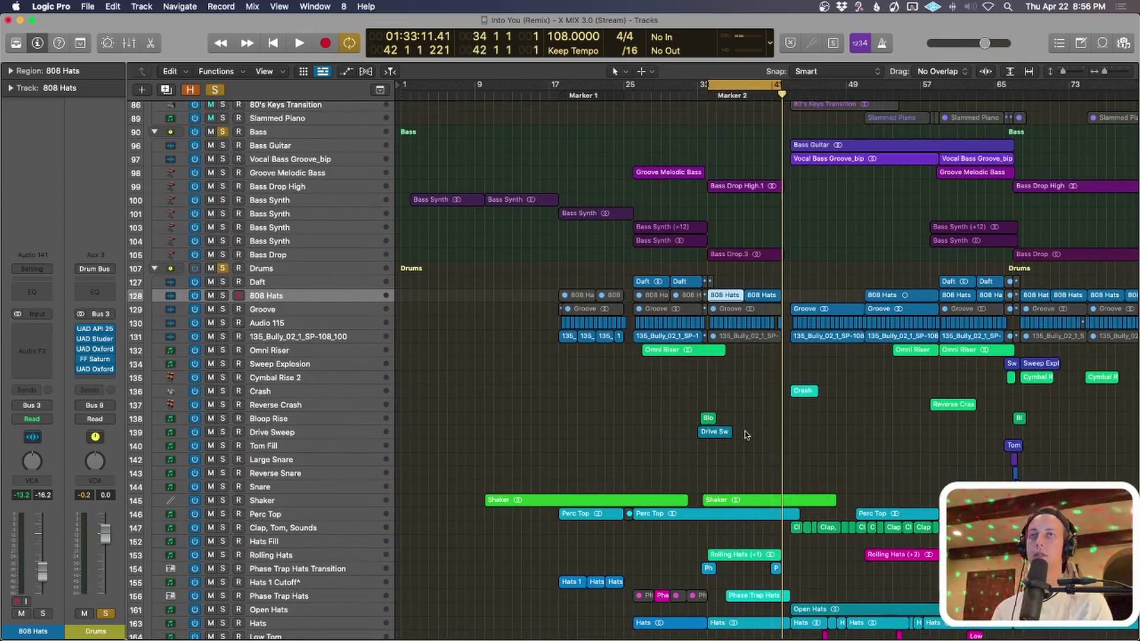
Play the cycled drop with Bass and Drums, add the Synths group to the solo, and stop near bar 42.
scroll(746, 435, "up", 3)
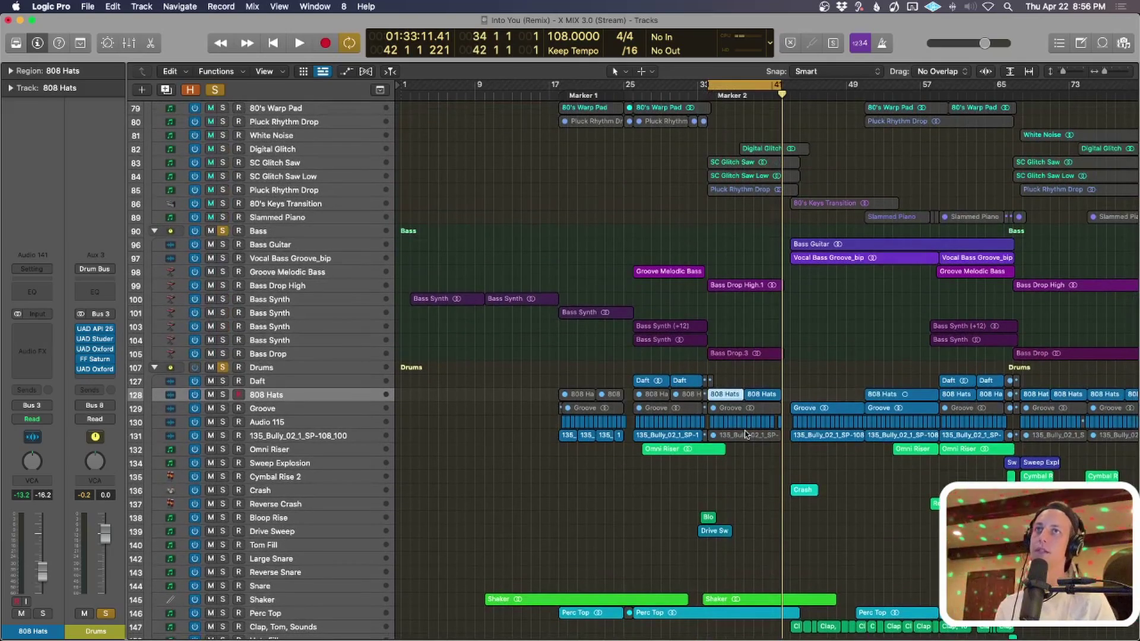
key("space")
scroll(204, 285, "up", 5)
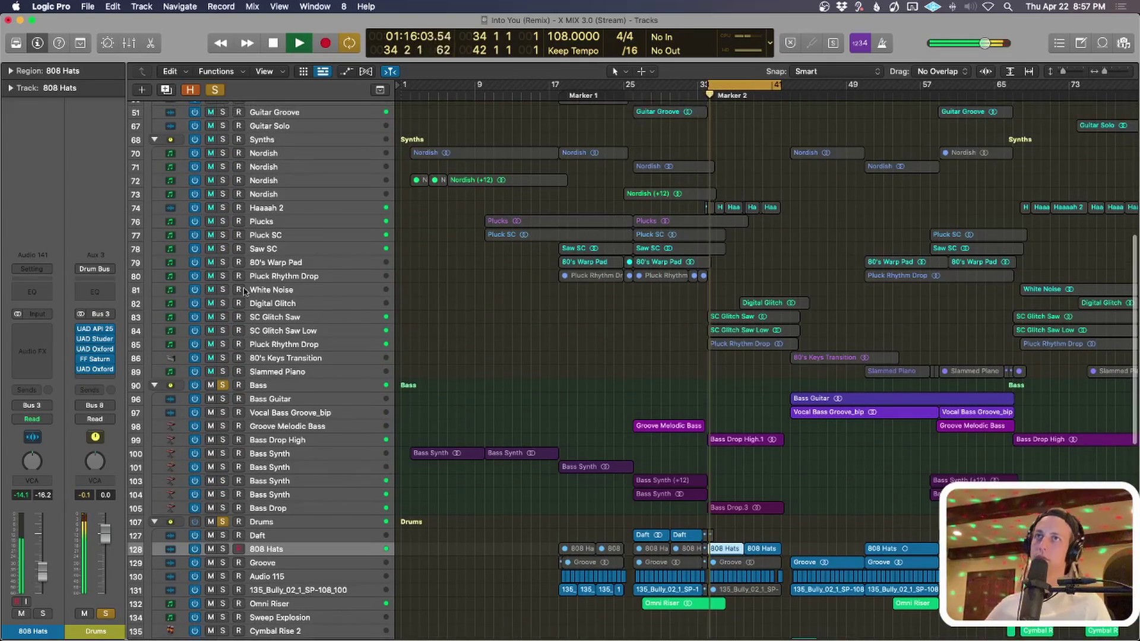
scroll(209, 279, "up", 2)
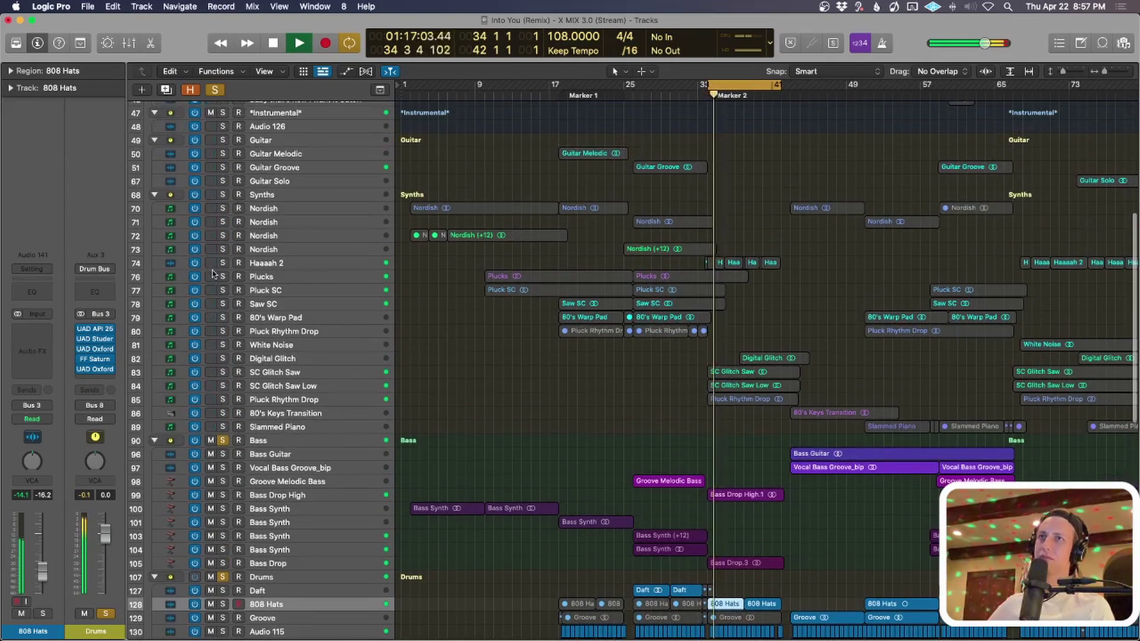
left_click(223, 196)
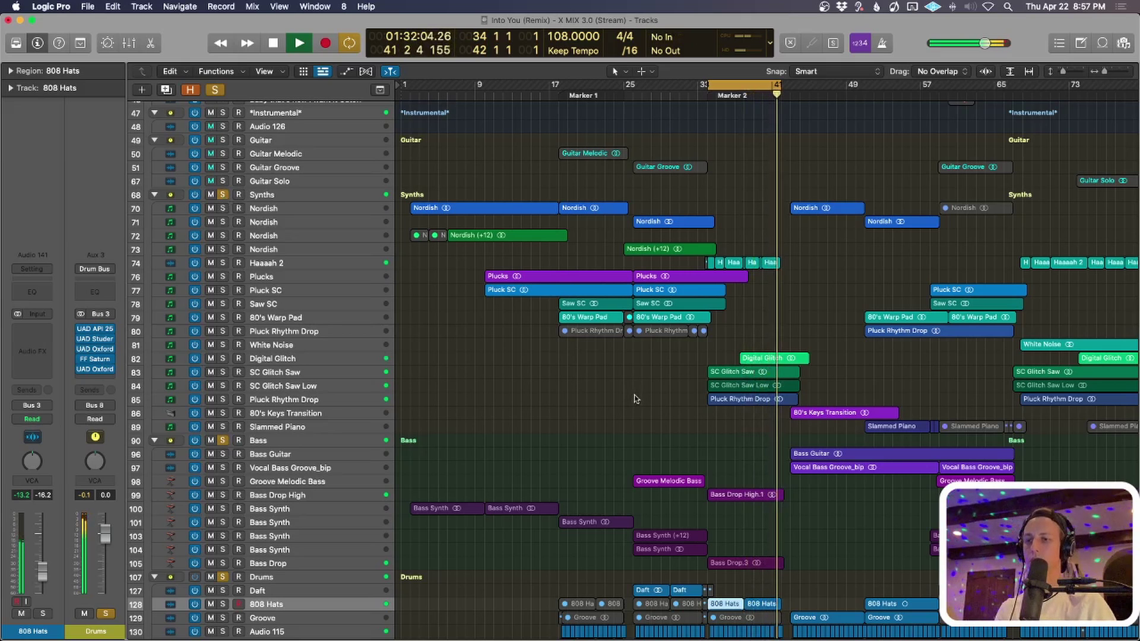
key("space")
left_click(653, 407)
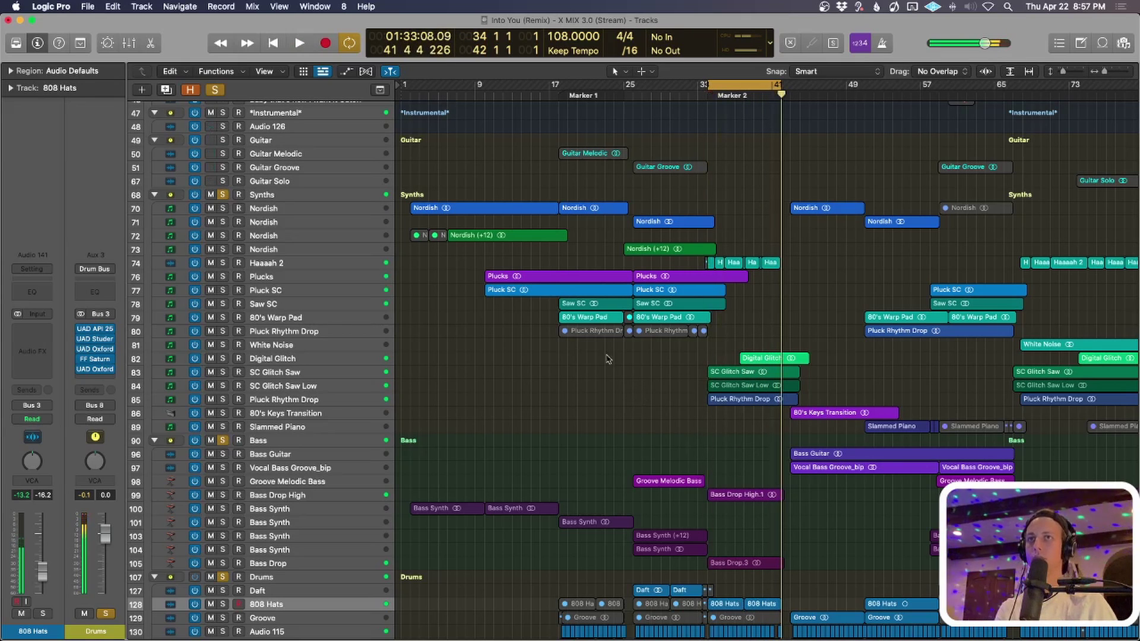
Clear all solos and expand the *Song* track stack.
left_click(215, 90)
scroll(142, 139, "up", 10)
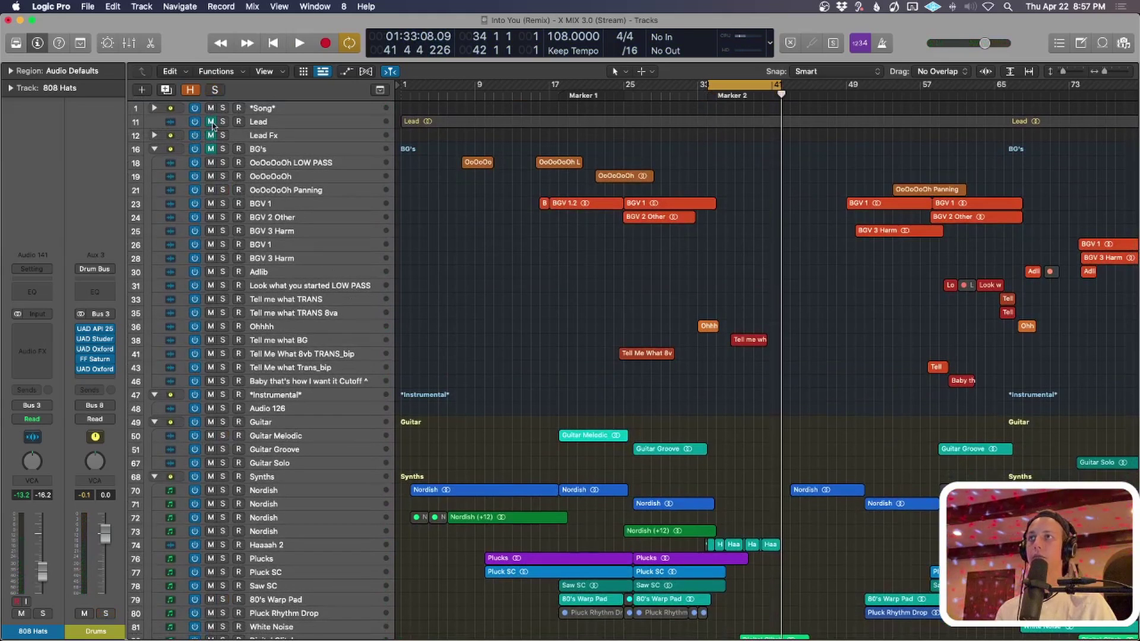
left_click(153, 108)
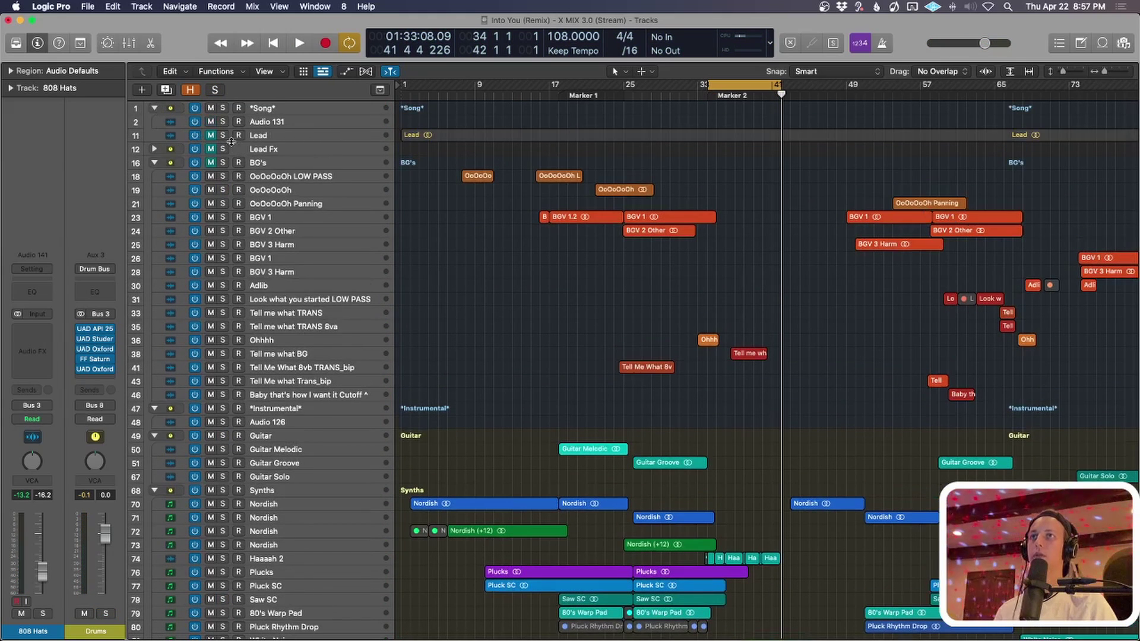
Reveal the hidden tracks, unhide the Melody stack with its tracks, and conceal the remaining hidden tracks again.
left_click(190, 91)
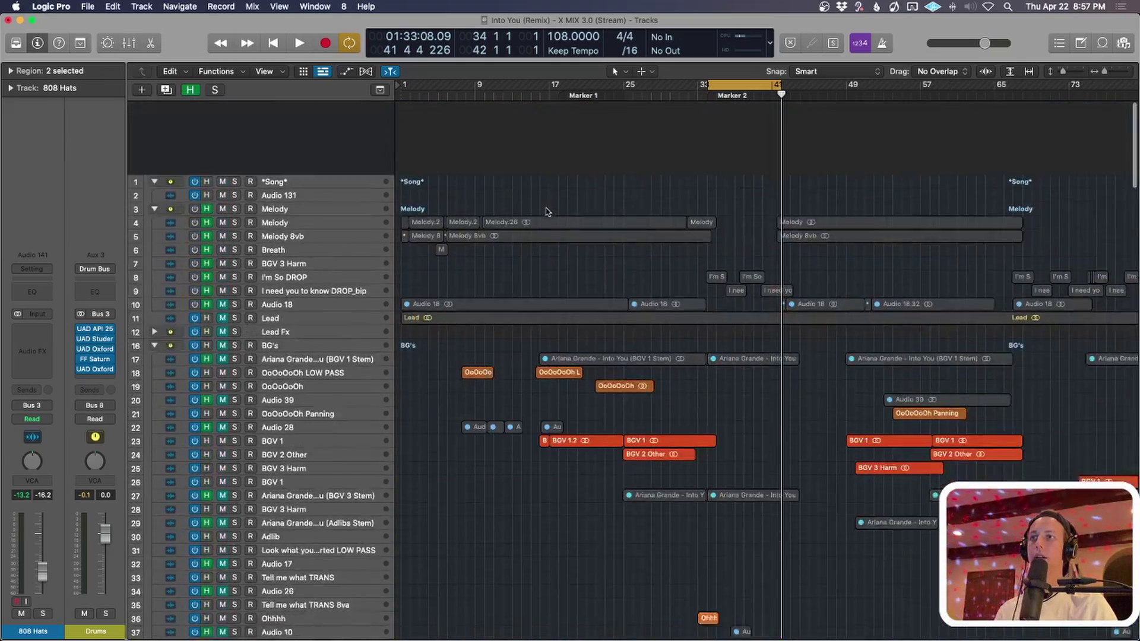
left_click(206, 136)
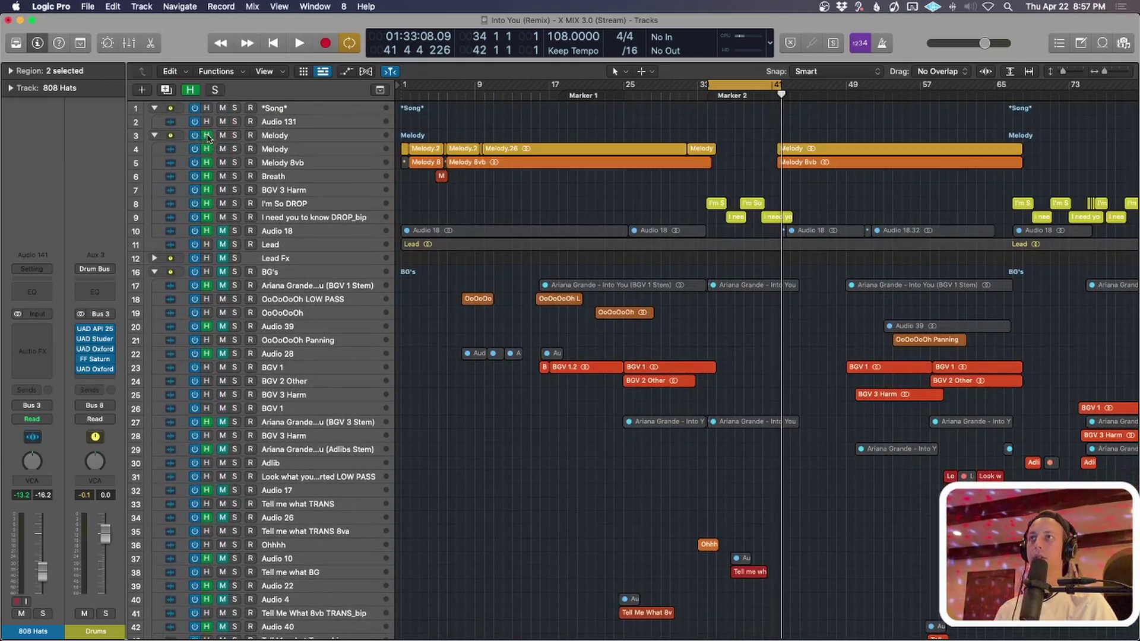
scroll(402, 235, "down", 10)
scroll(402, 234, "up", 10)
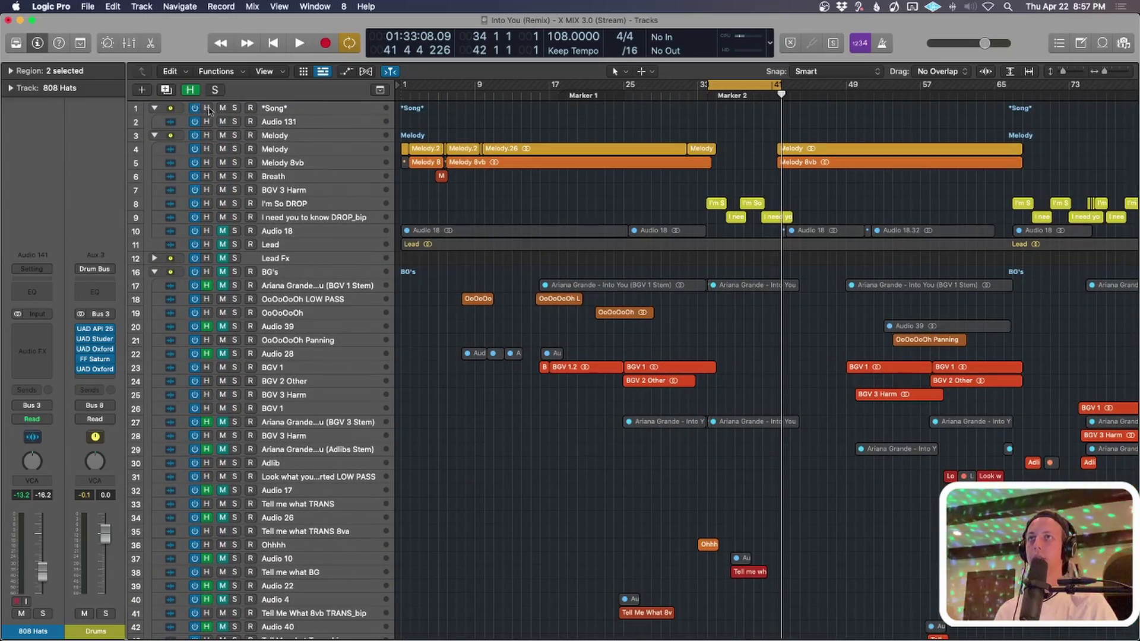
left_click(189, 90)
Select the I'm So DROP track and examine its vocal regions against the Lead from bar 34.
scroll(576, 231, "up", 5)
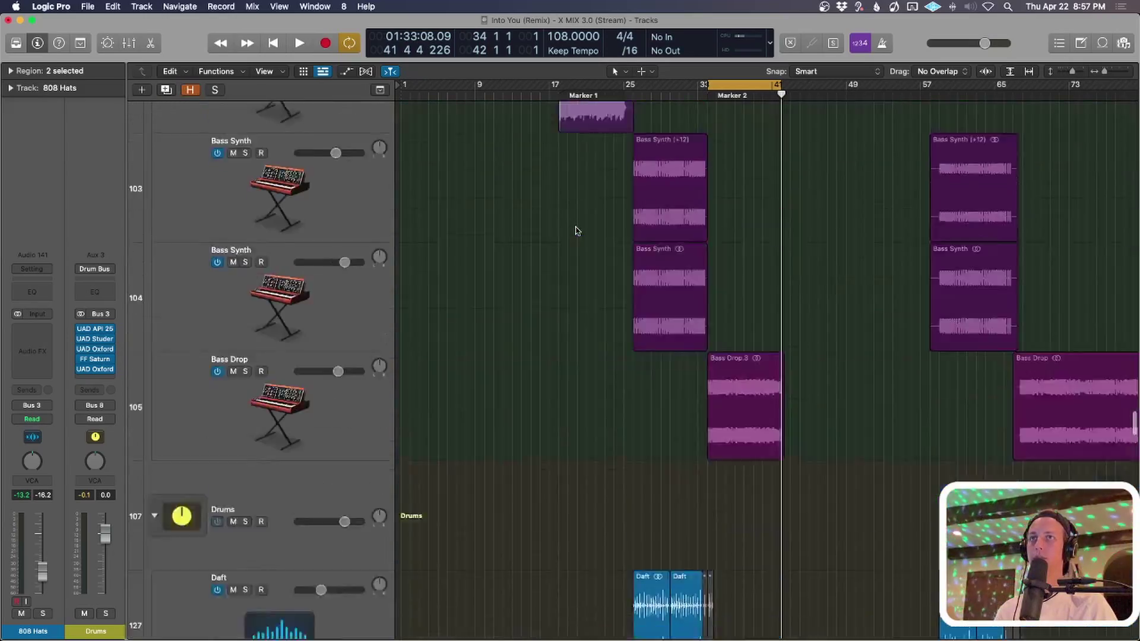
scroll(576, 230, "down", 10)
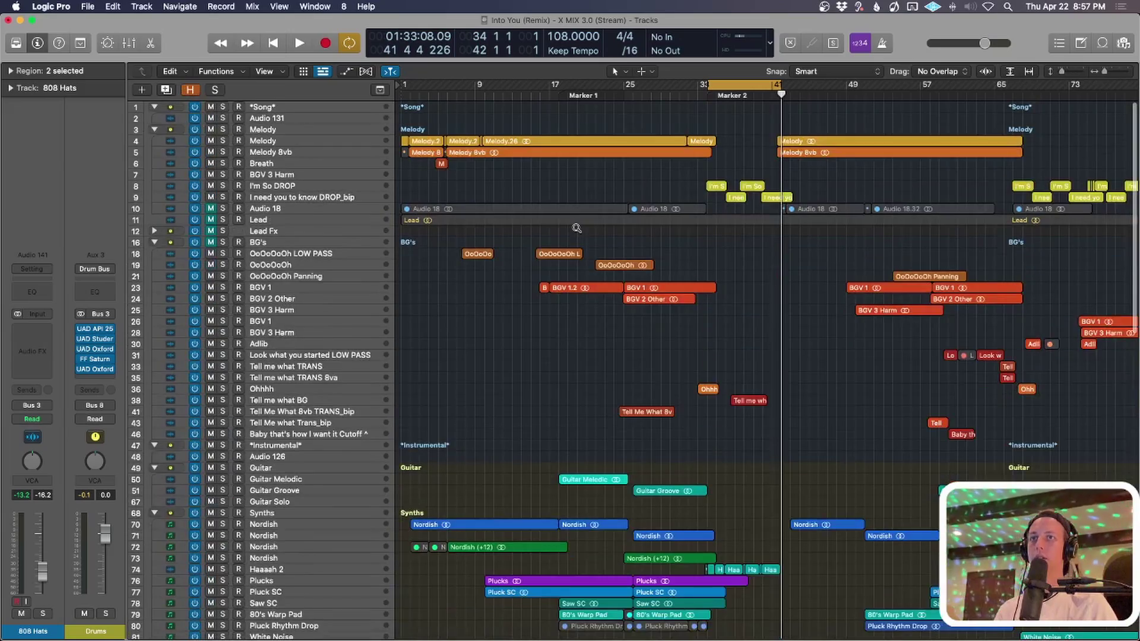
left_click(332, 164)
scroll(484, 165, "up", 5)
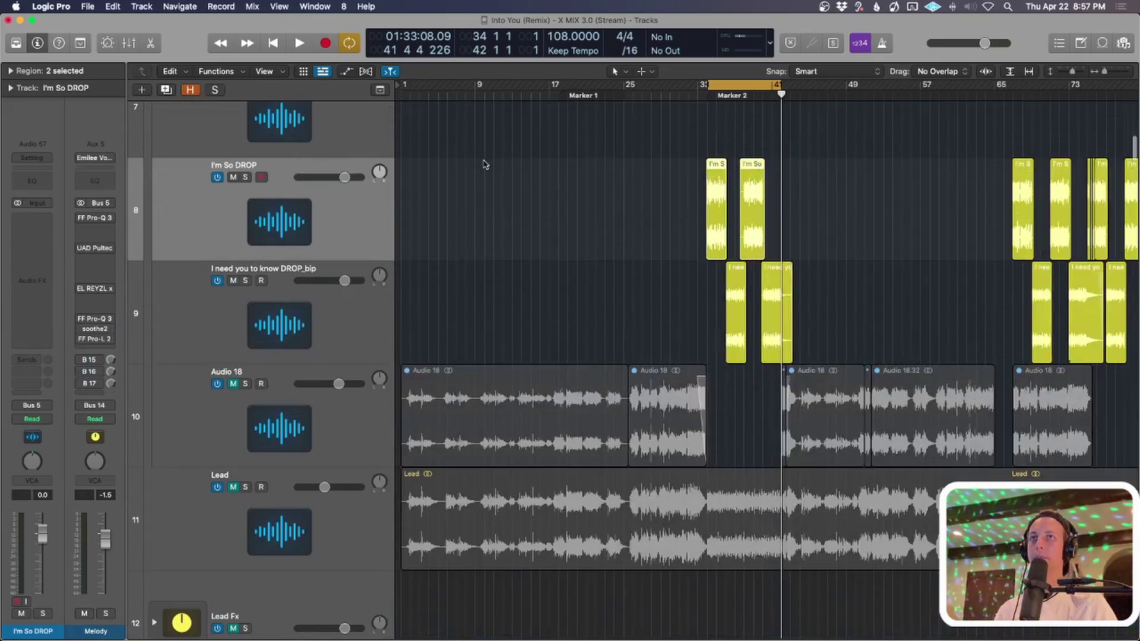
scroll(590, 191, "up", 10)
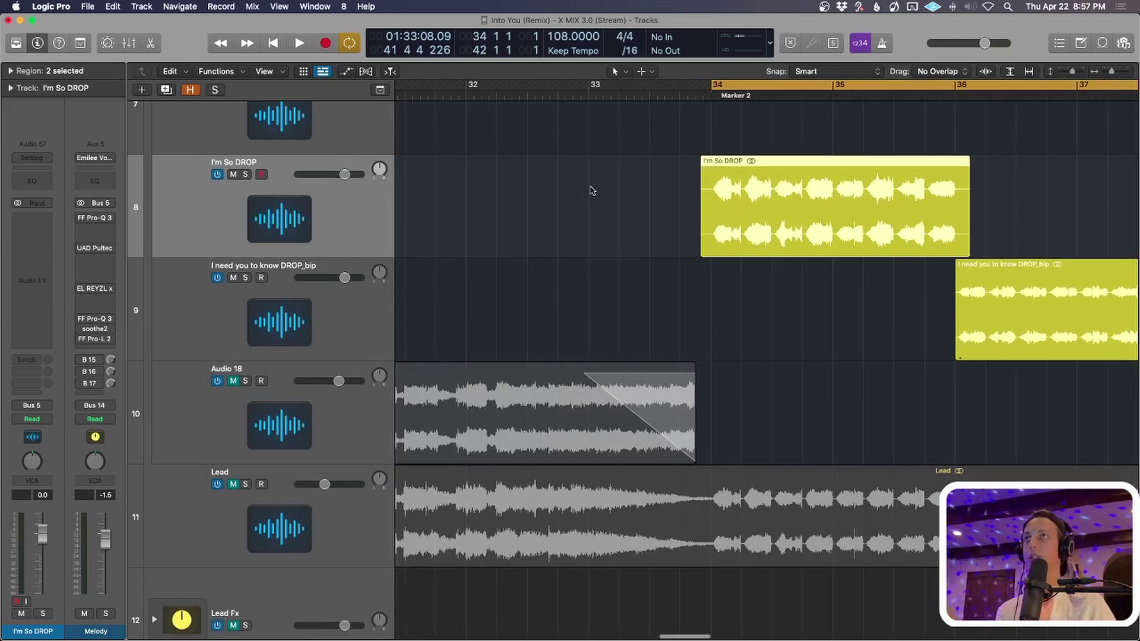
scroll(759, 232, "down", 8)
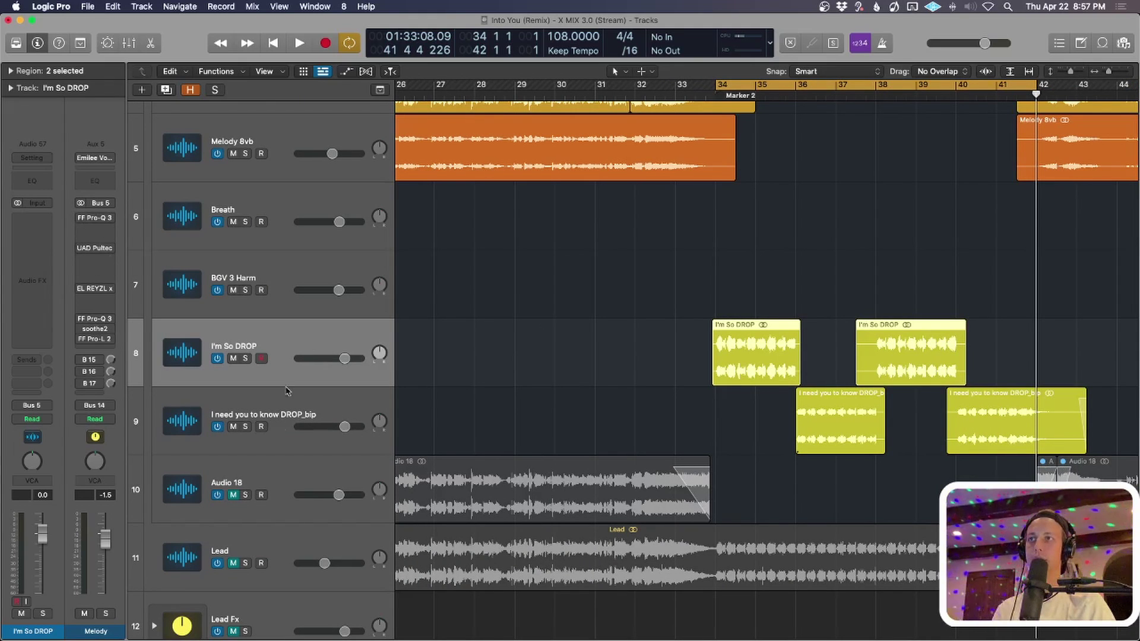
Collapse the BG's, Synths, Bass, Drums, Guitar and *Instrumental* track stacks.
scroll(298, 373, "down", 3)
left_click(155, 588)
scroll(197, 439, "down", 5)
left_click(154, 263)
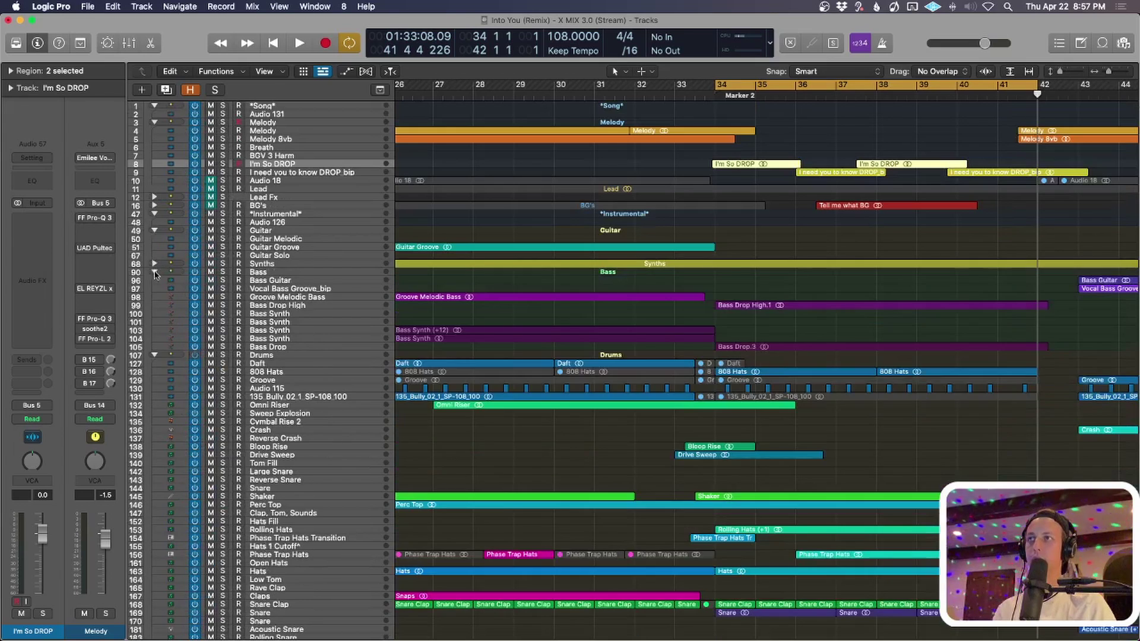
left_click(154, 272)
left_click(154, 281)
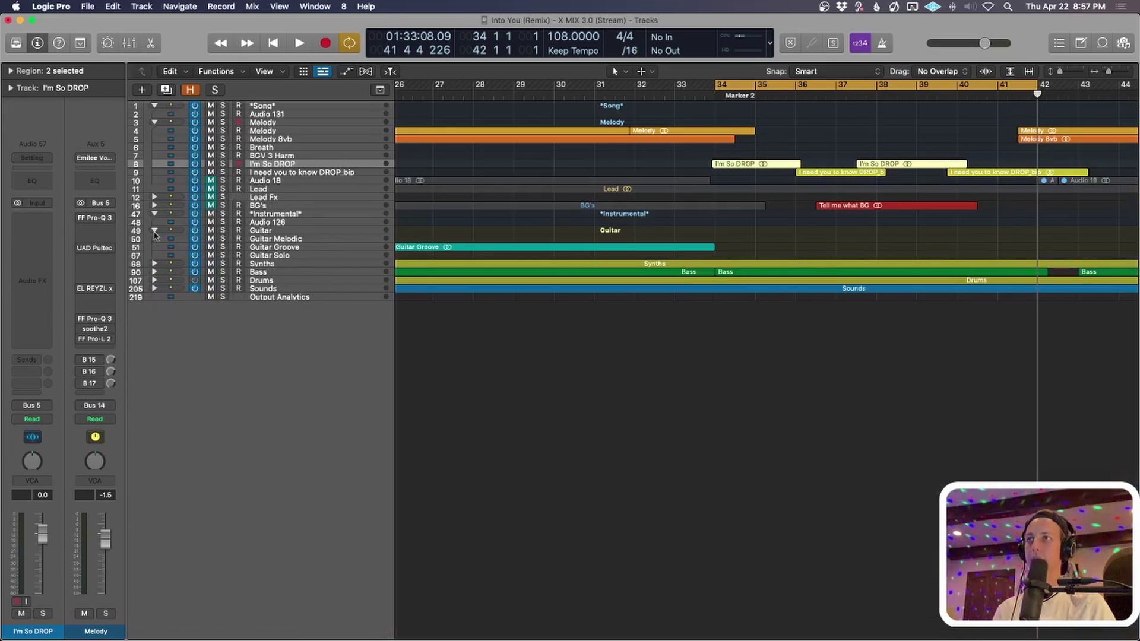
left_click(154, 230)
left_click(154, 214)
scroll(980, 291, "up", 5)
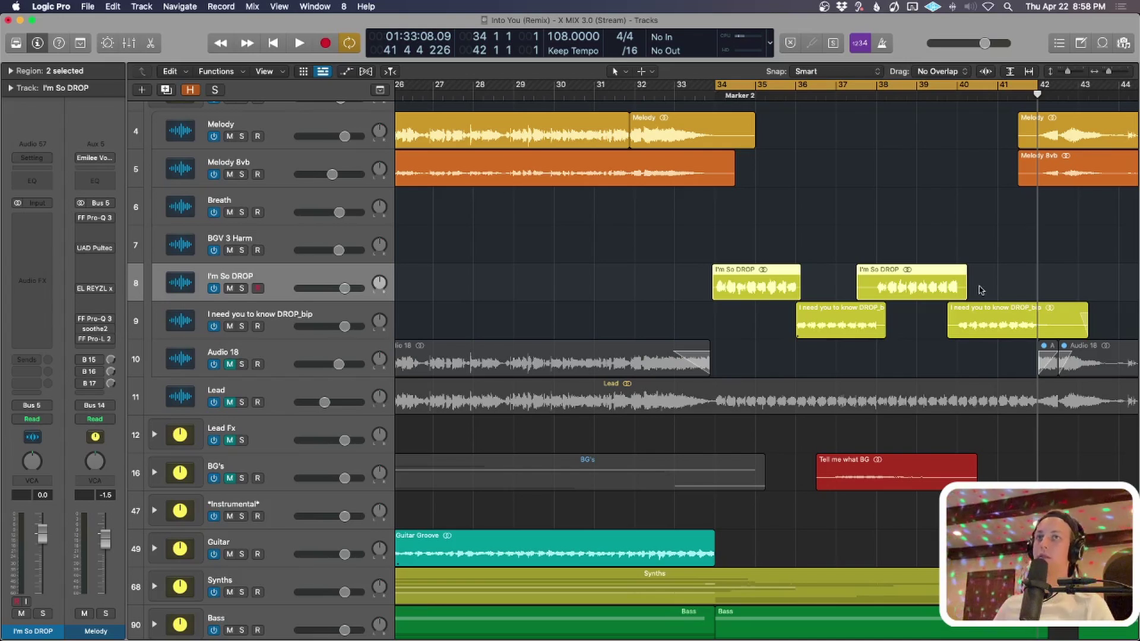
Solo the I'm So DROP track, select its first region, and play from the region's start just before bar 34.
key("s")
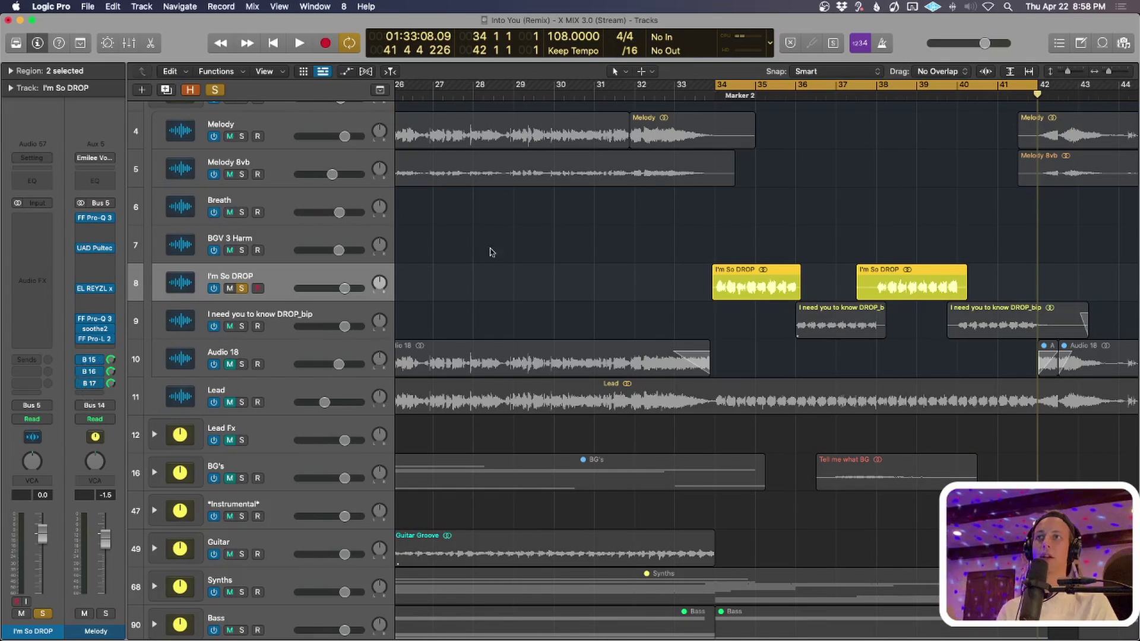
left_click(789, 276)
key("cmd+Down")
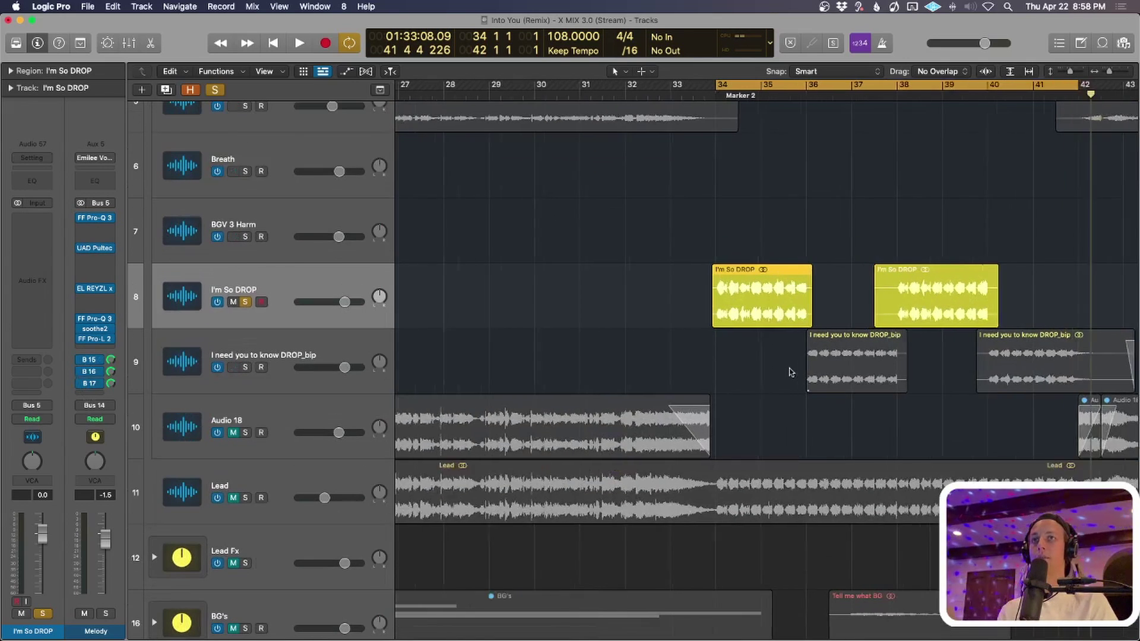
key("cmd+Right")
key("space")
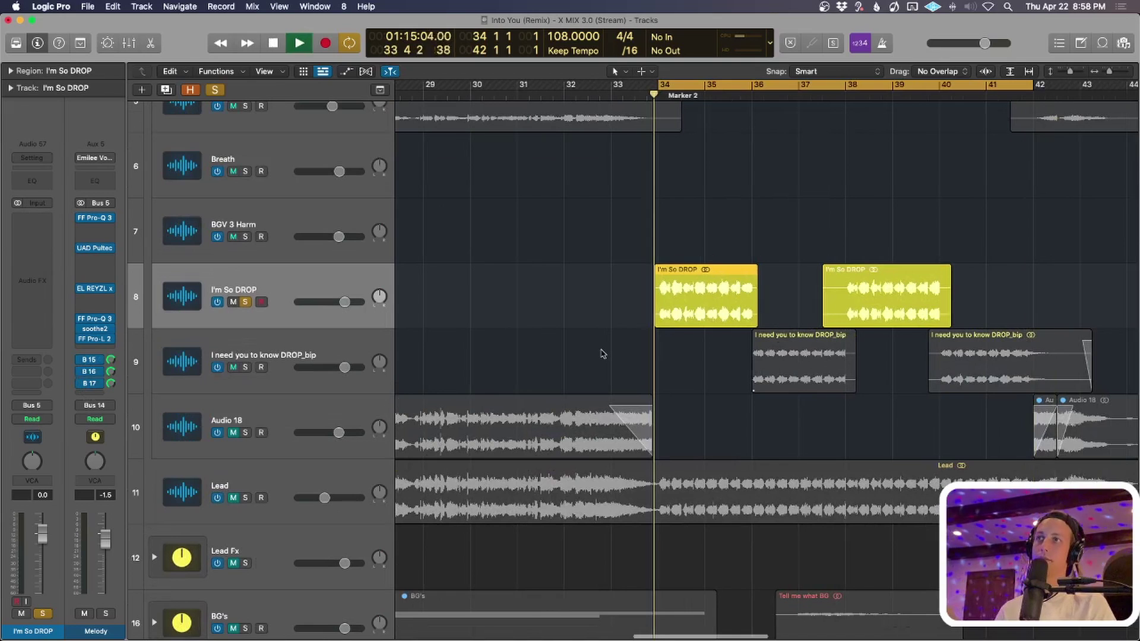
Move the solo to the Lead track, select the Melody stack, and play the drop from bar 34, stopping in bar 37.
left_click(287, 474)
key("super+Up")
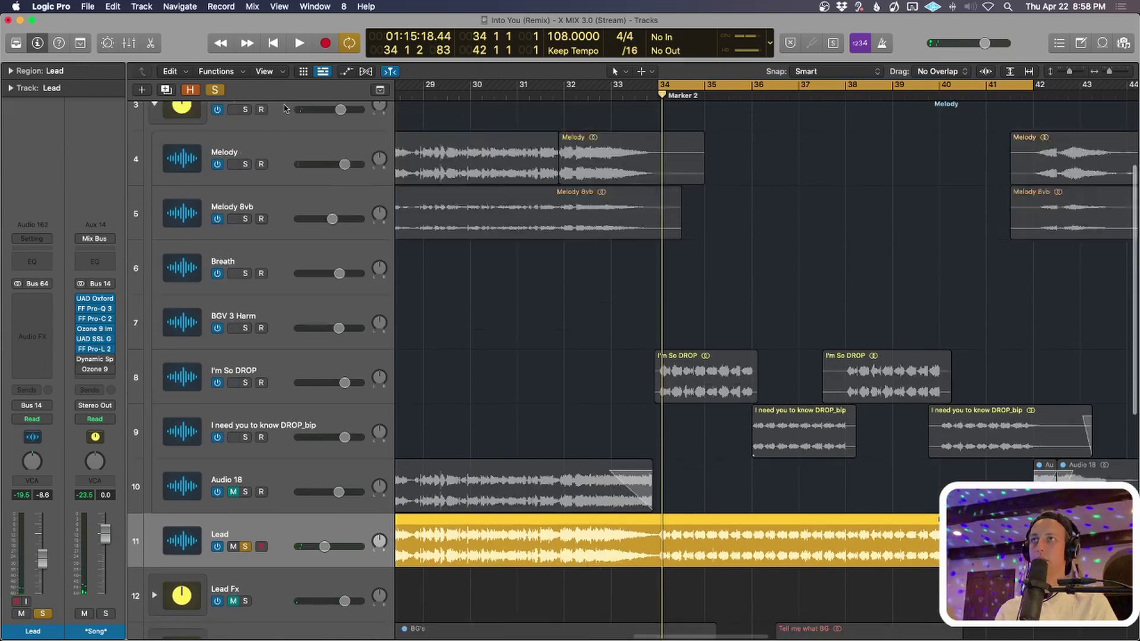
left_click(287, 105)
key("ctrl+m")
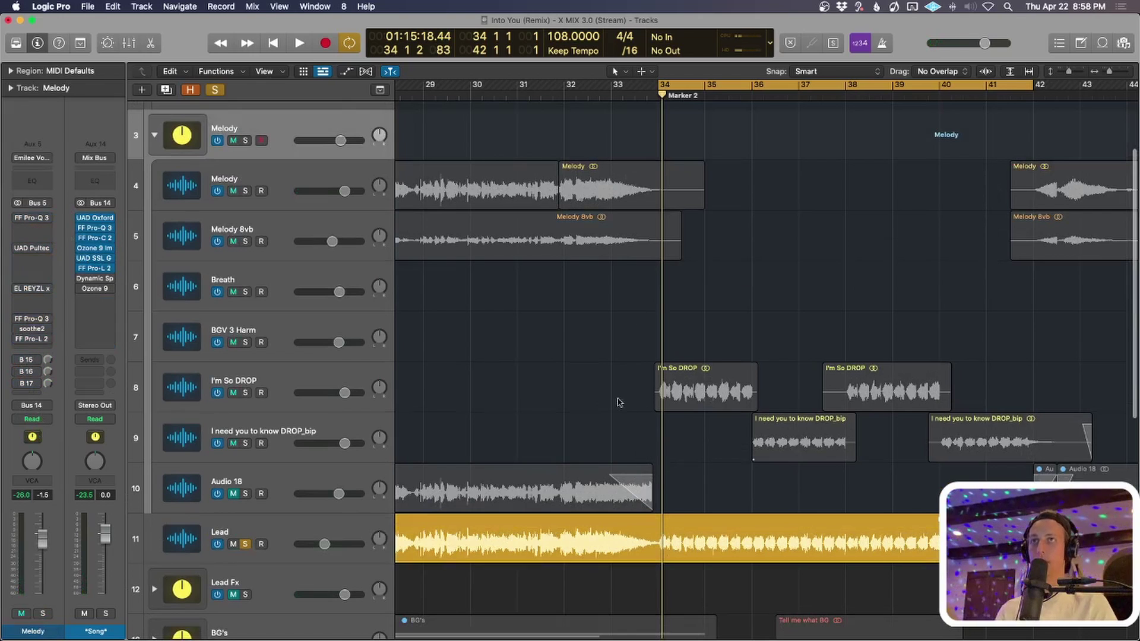
key("space")
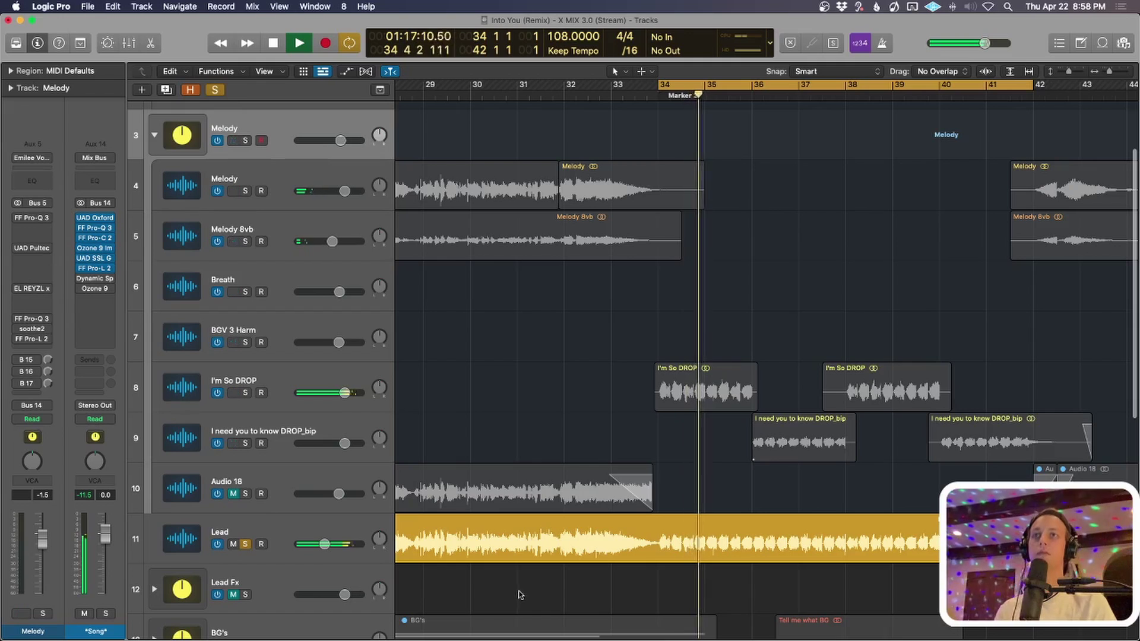
key("ctrl+m")
key("ctrl+m")
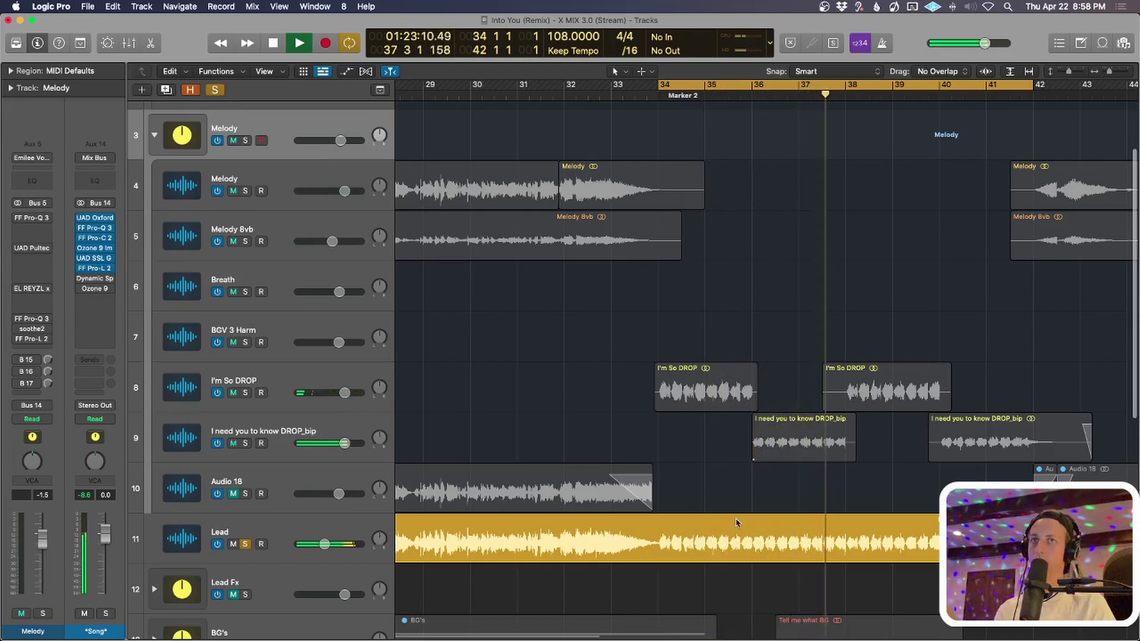
key("space")
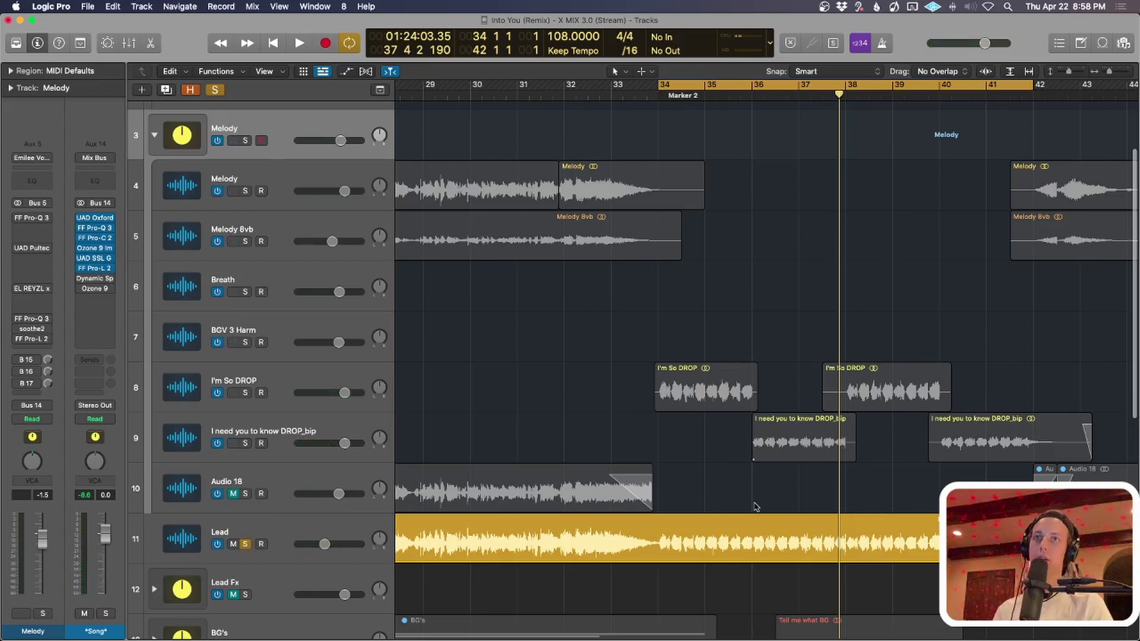
Check the region settings of the I'm So DROP regions, close them, and reselect the Lead track.
left_click(772, 477, "ctrl+alt")
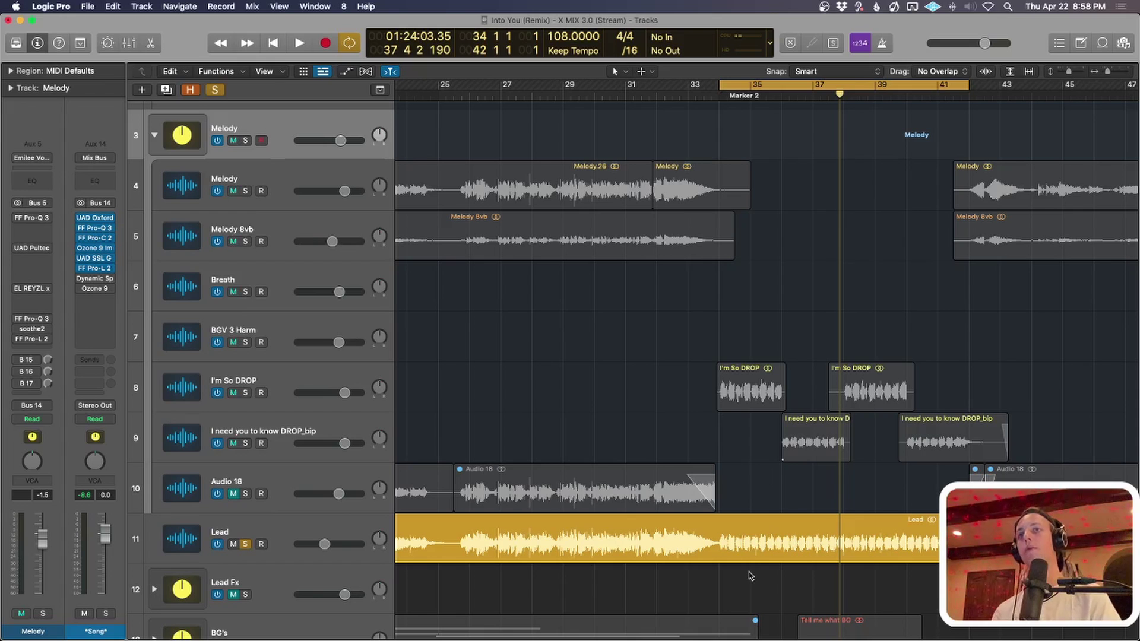
scroll(754, 570, "right", 3)
key("ctrl+m")
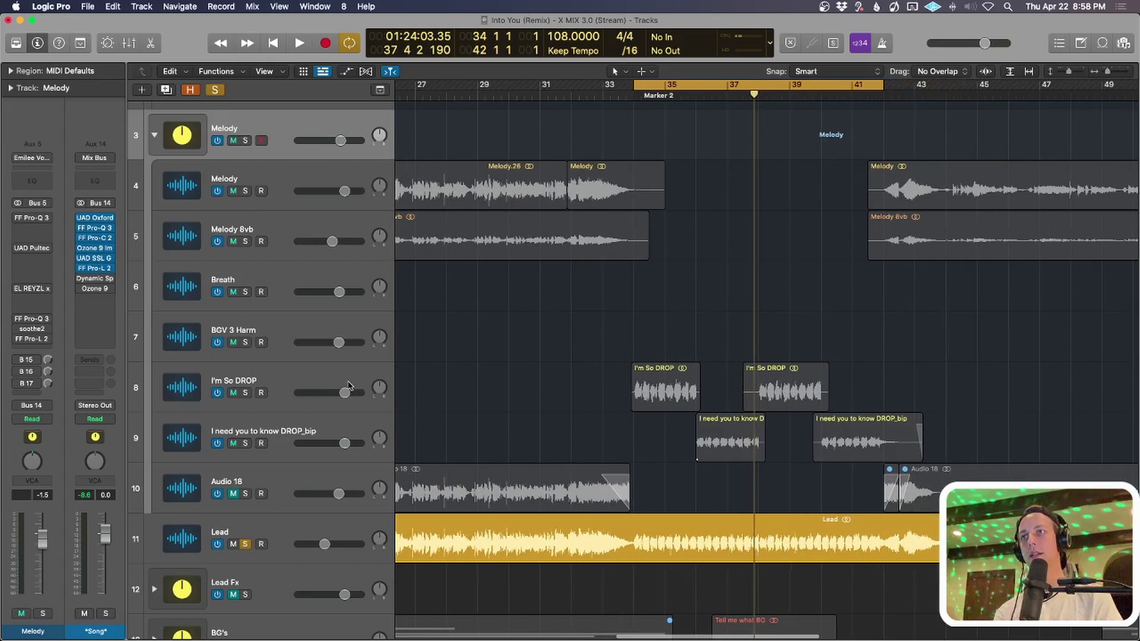
left_click(349, 385)
left_click(10, 70)
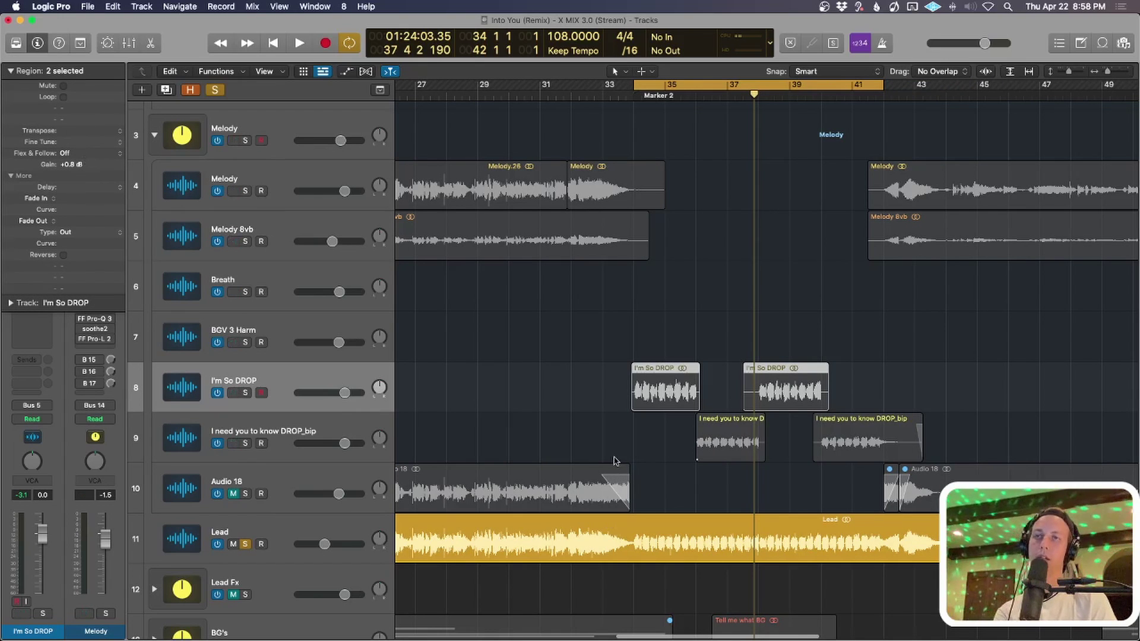
left_click(10, 71)
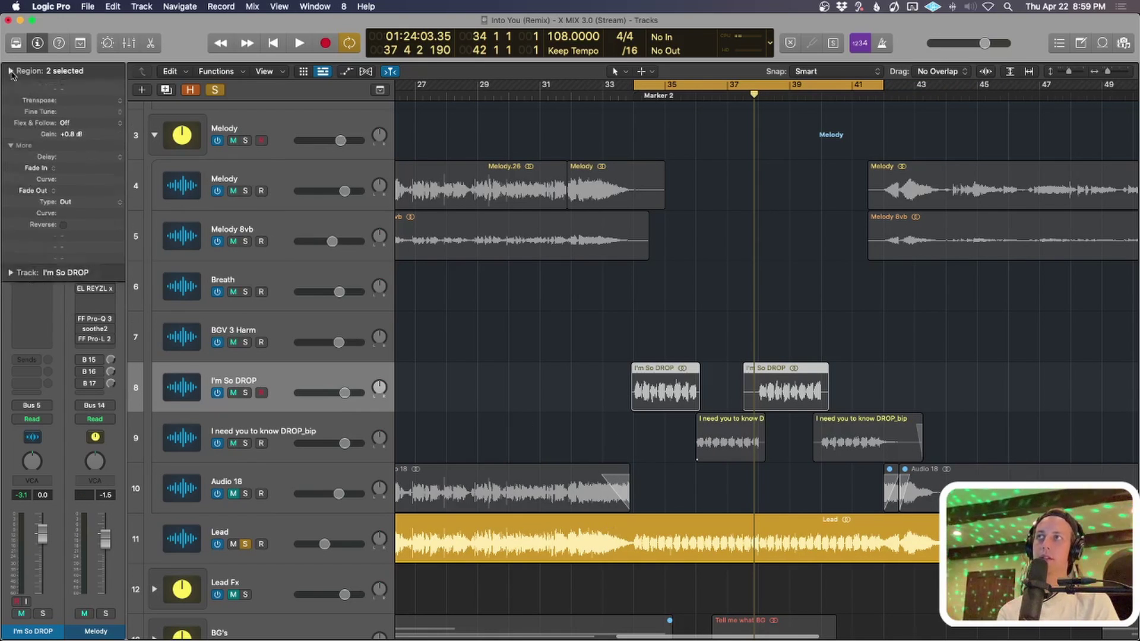
left_click(300, 532)
key("super+Up")
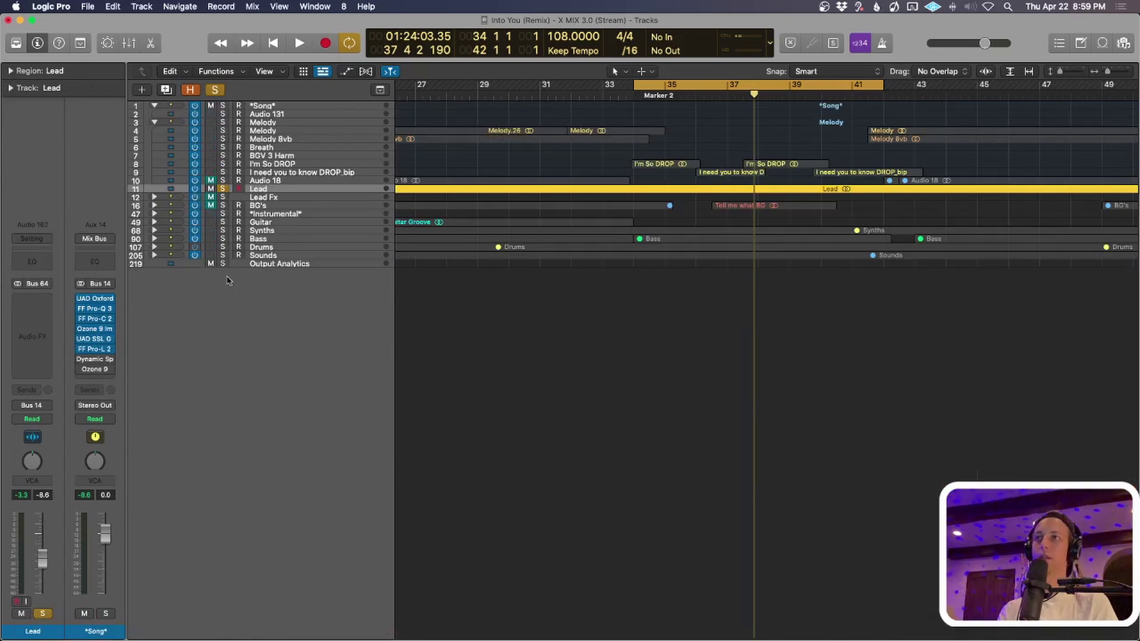
Solo the Drums and Bass stacks alongside the Lead track and play the drop, stopping in bar 41.
left_click(223, 256)
left_click(223, 255)
left_click(223, 247)
left_click(223, 239)
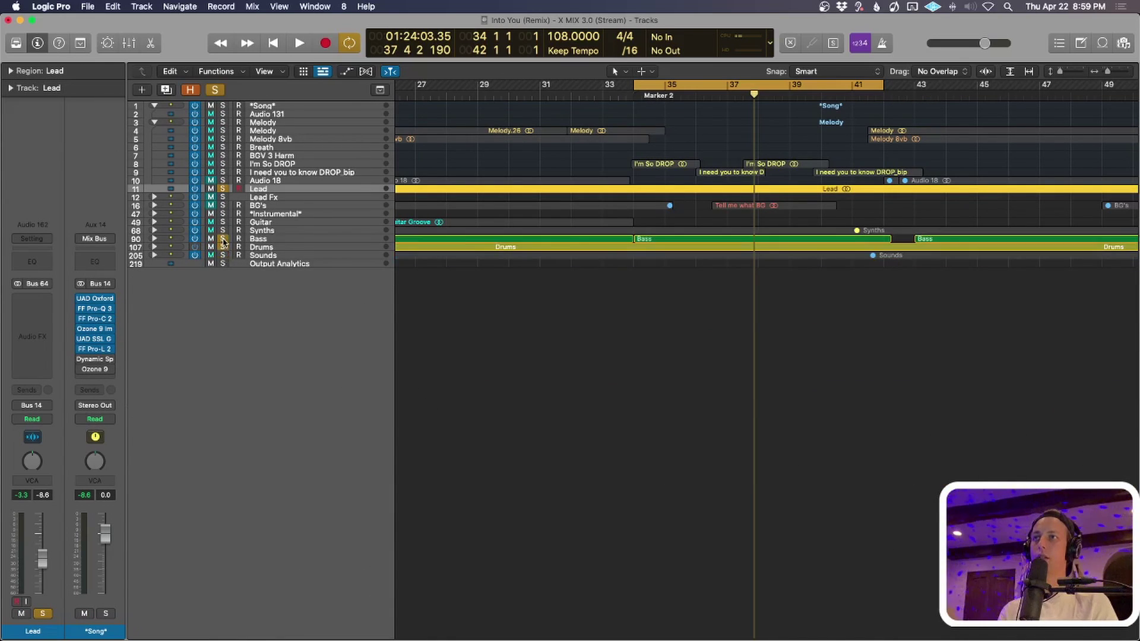
left_click(477, 295, "ctrl+alt")
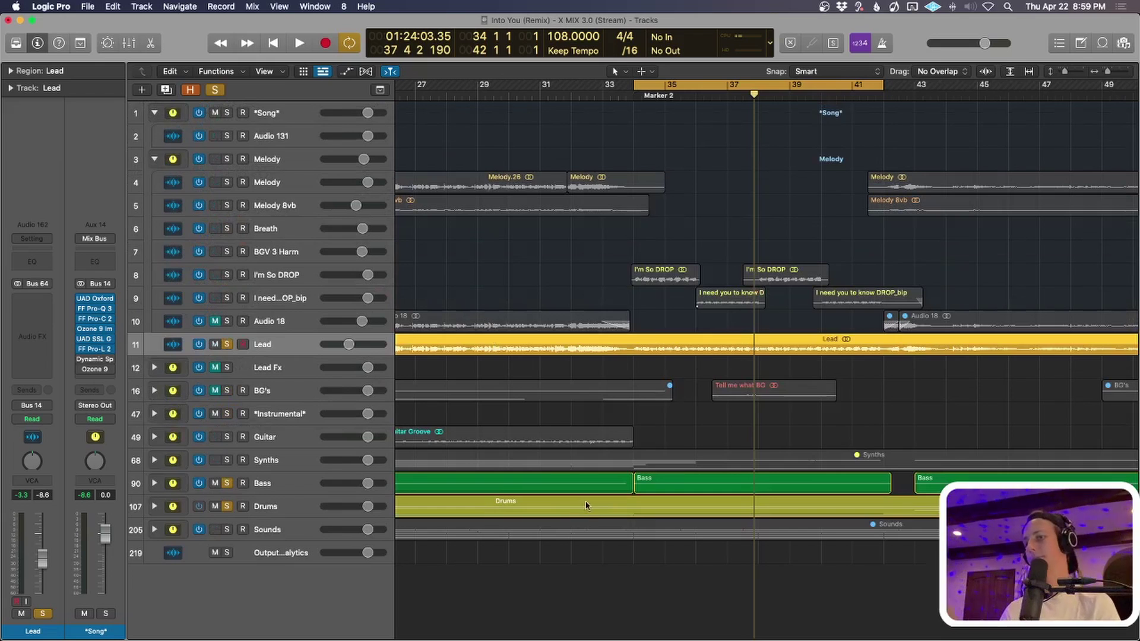
key("space")
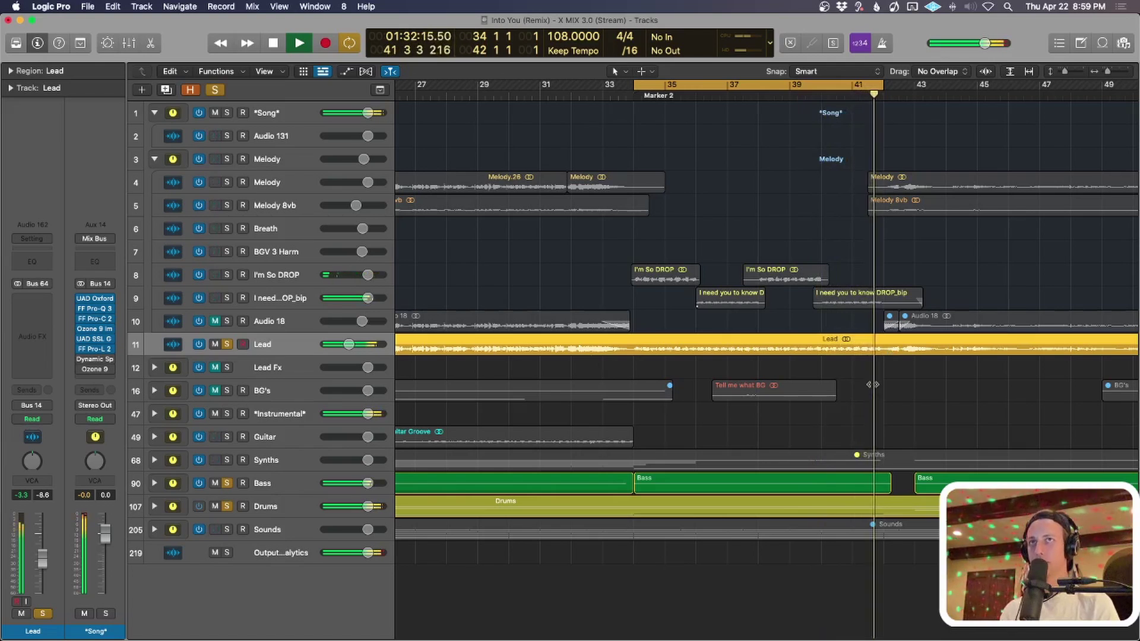
key("space")
Set the cycle range to bar 41 only and loop it with just the Lead track soloed.
key("super+Down")
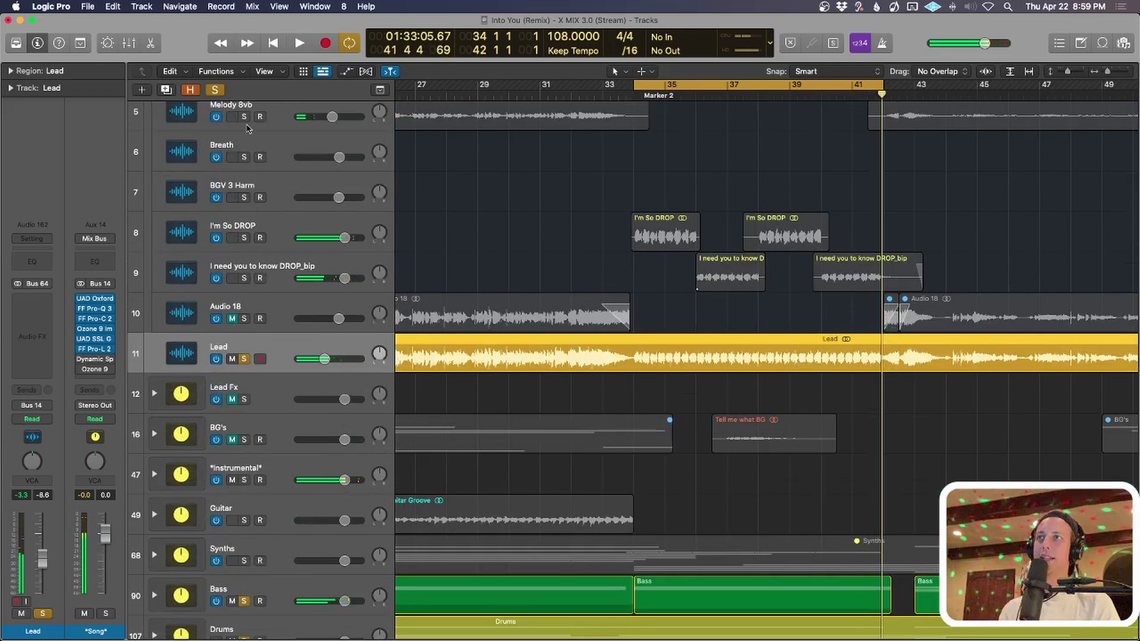
key("super+Down")
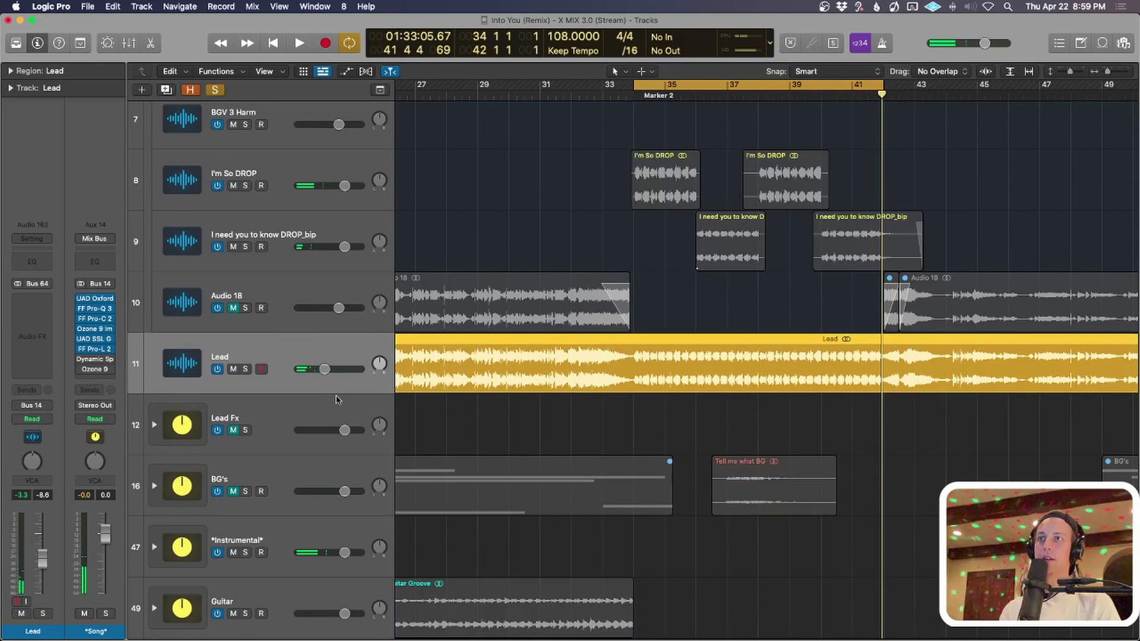
scroll(859, 132, "right", 2)
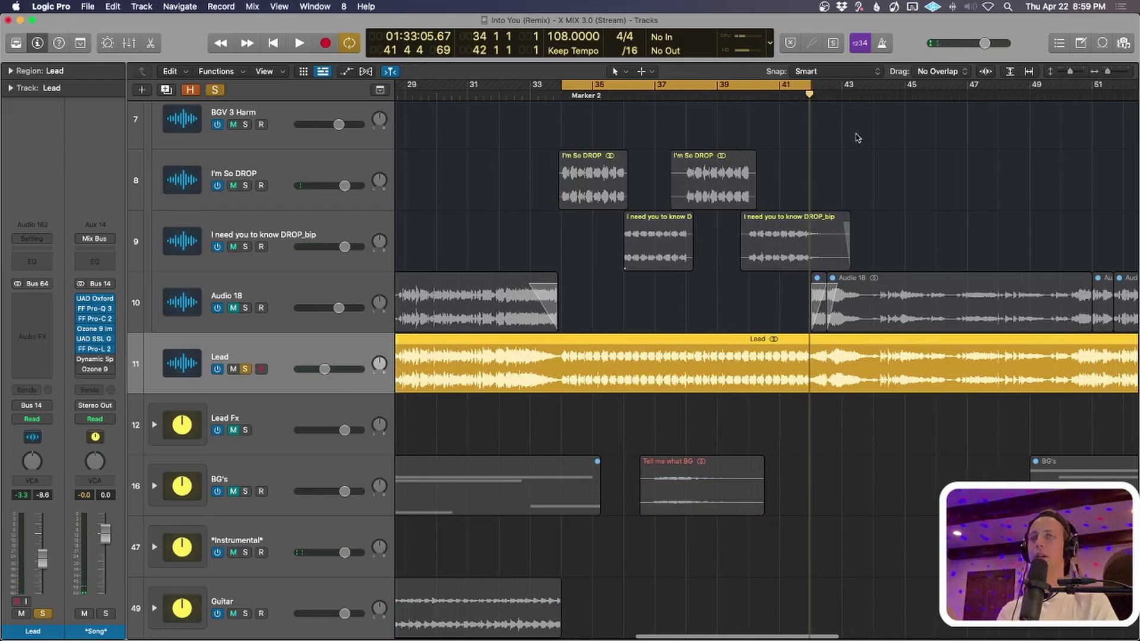
left_click(806, 92)
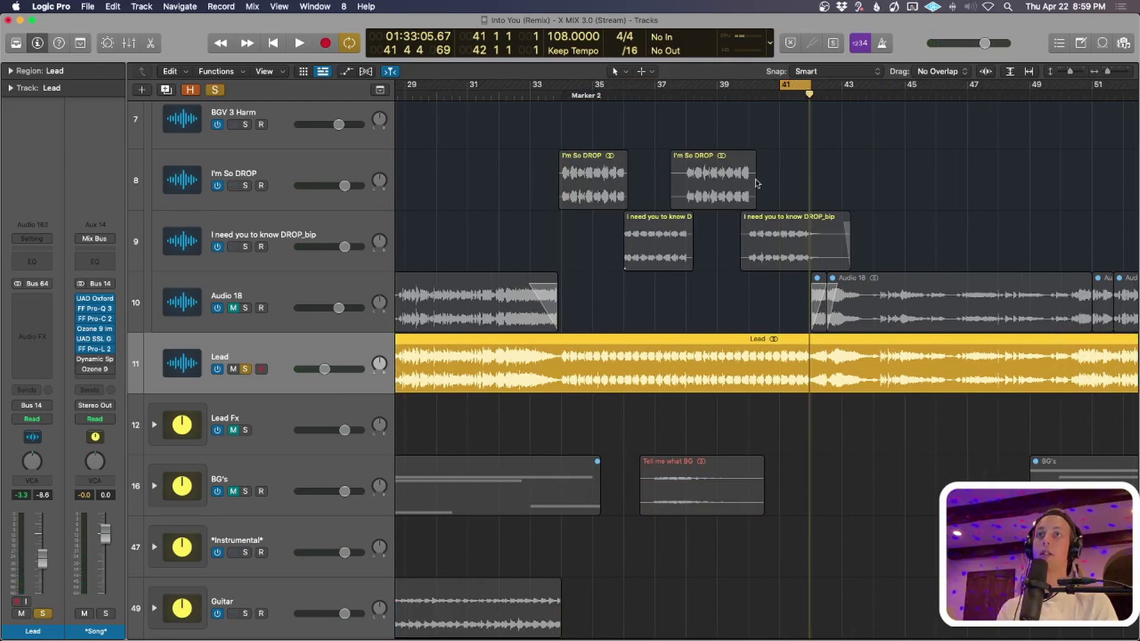
key("super+Right")
key("super+Right")
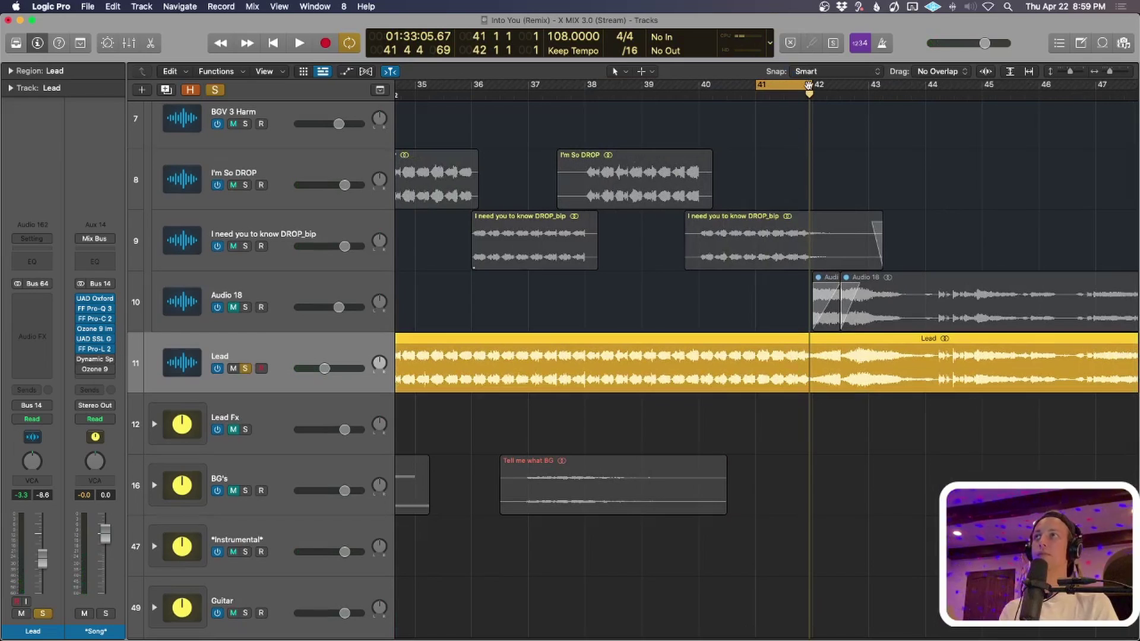
key("space")
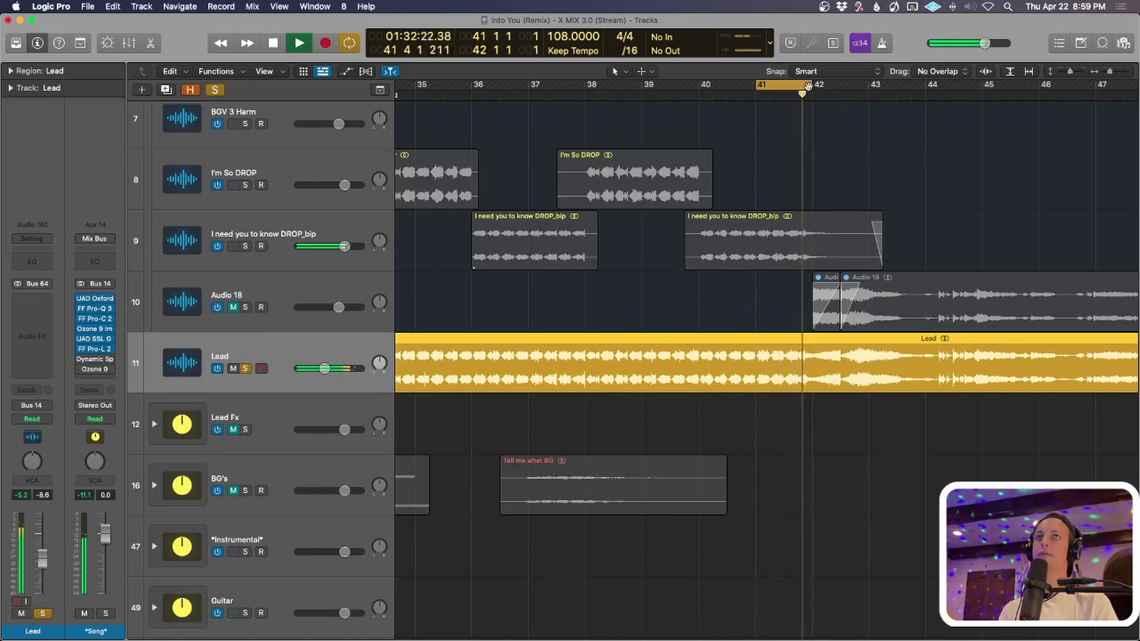
key("space")
Turn off the cycle and play the soloed Lead track from just before bar 41, stopping in bar 43.
key("super+Up")
key("super+Left")
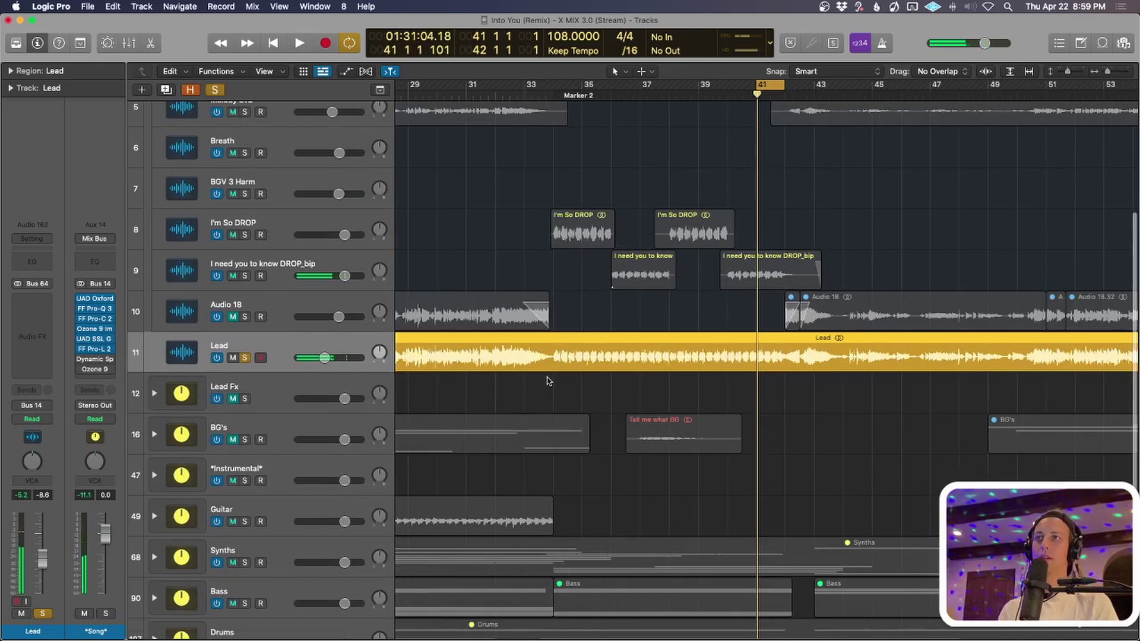
key("super+a")
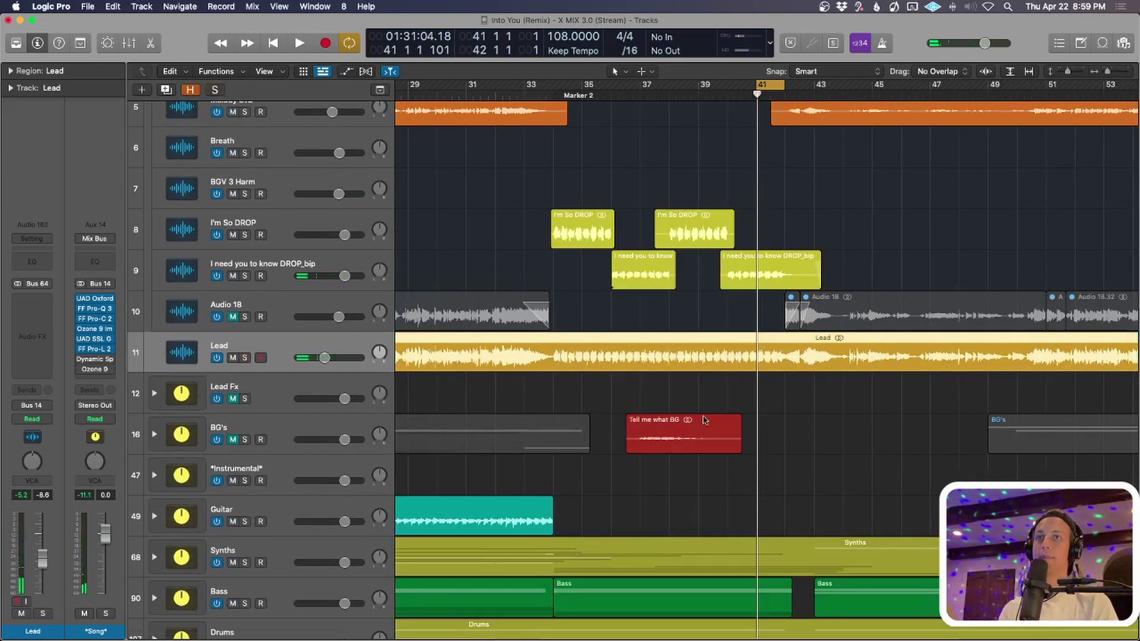
key("super+Up")
key("super+z")
key("c")
left_click(750, 96)
key("space")
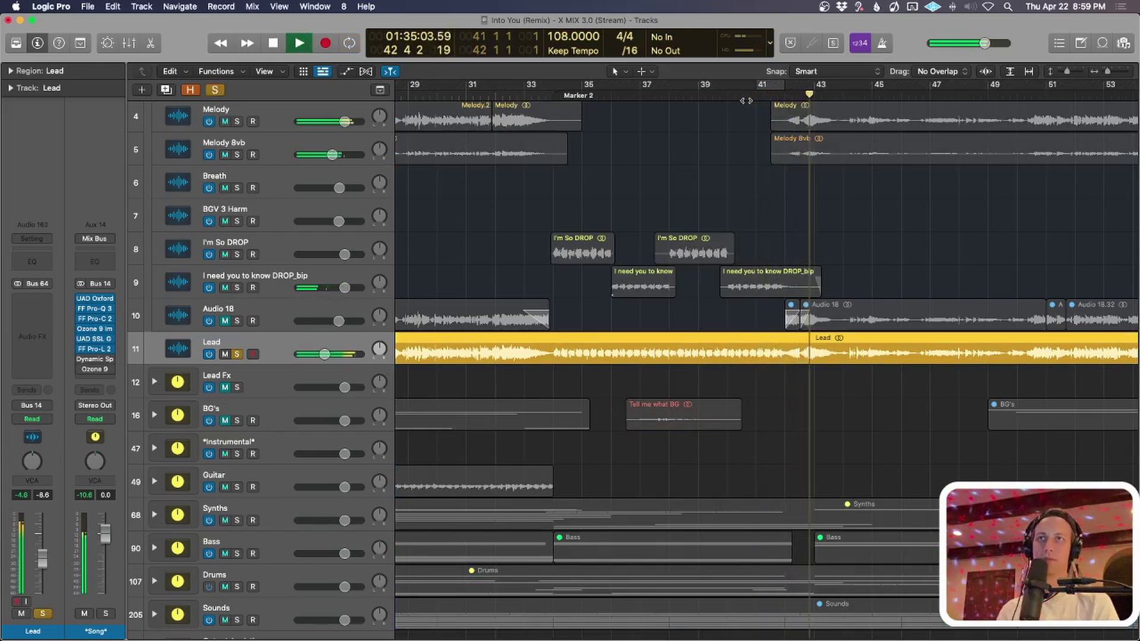
key("space")
Remove the solo from the Lead track and mute it.
key("ctrl+s")
key("ctrl+m")
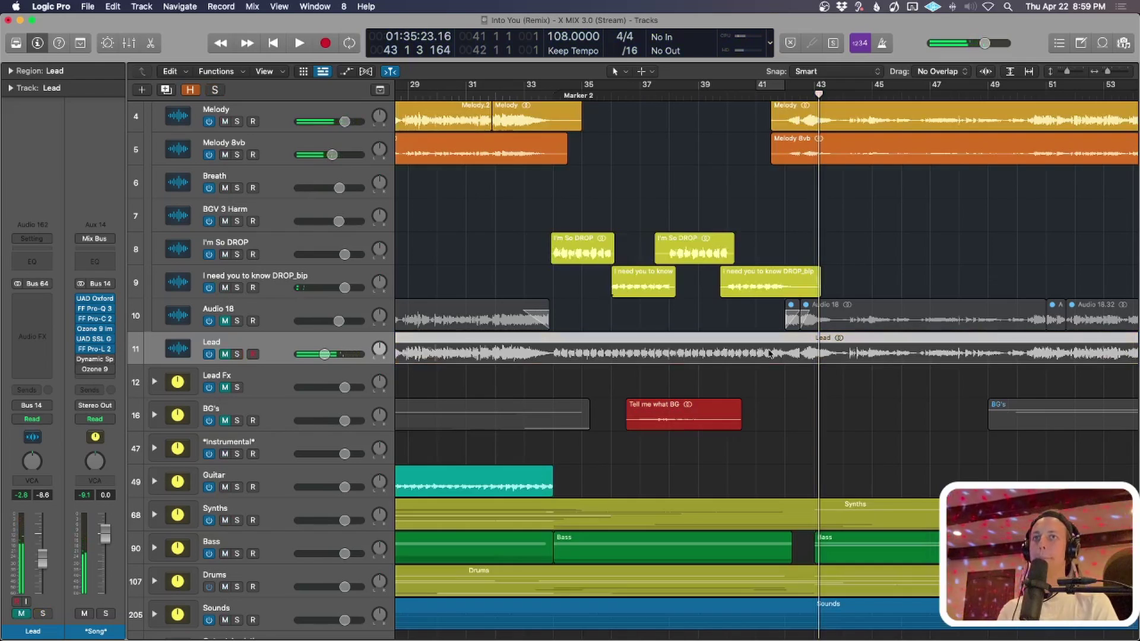
key("z")
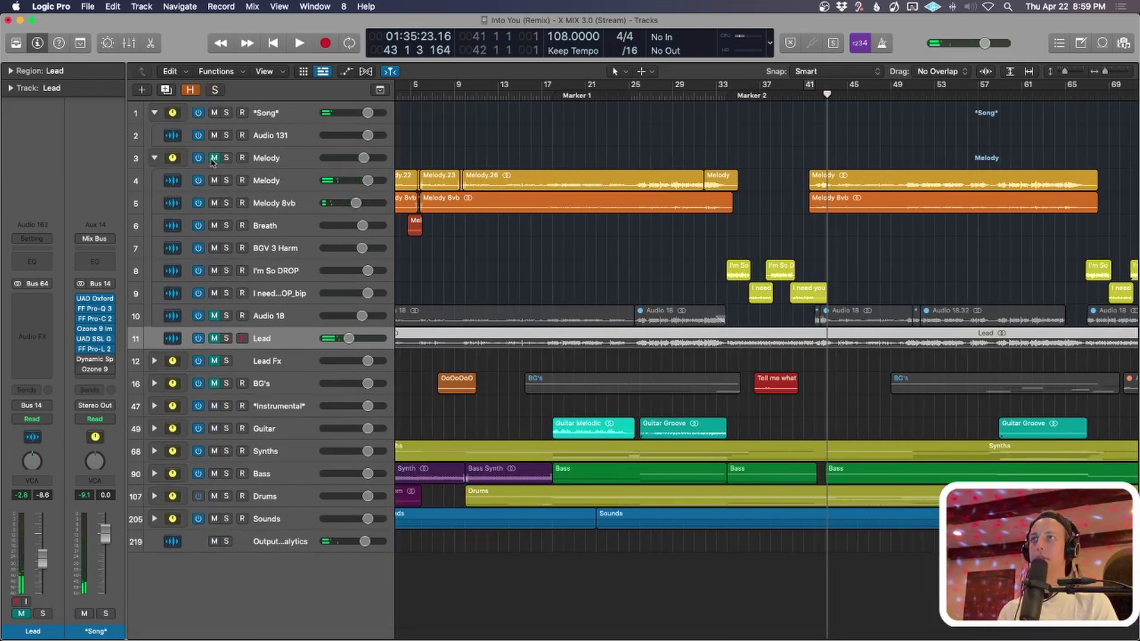
Solo the Melody 8vb track and play it from bar 19, stopping in bar 21.
left_click(272, 201)
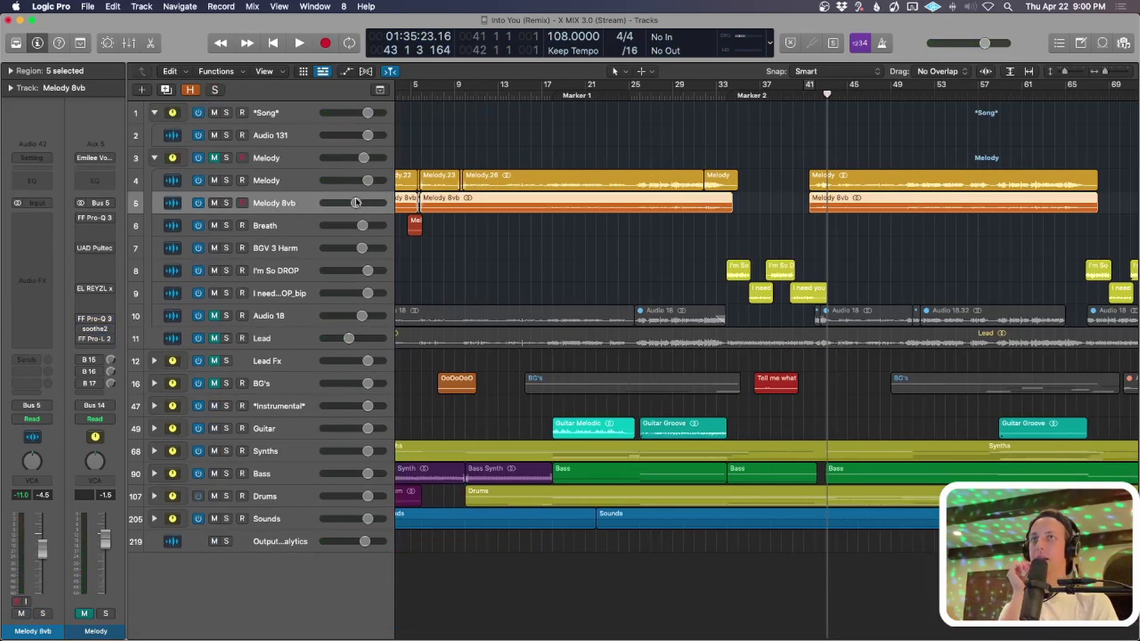
key("z")
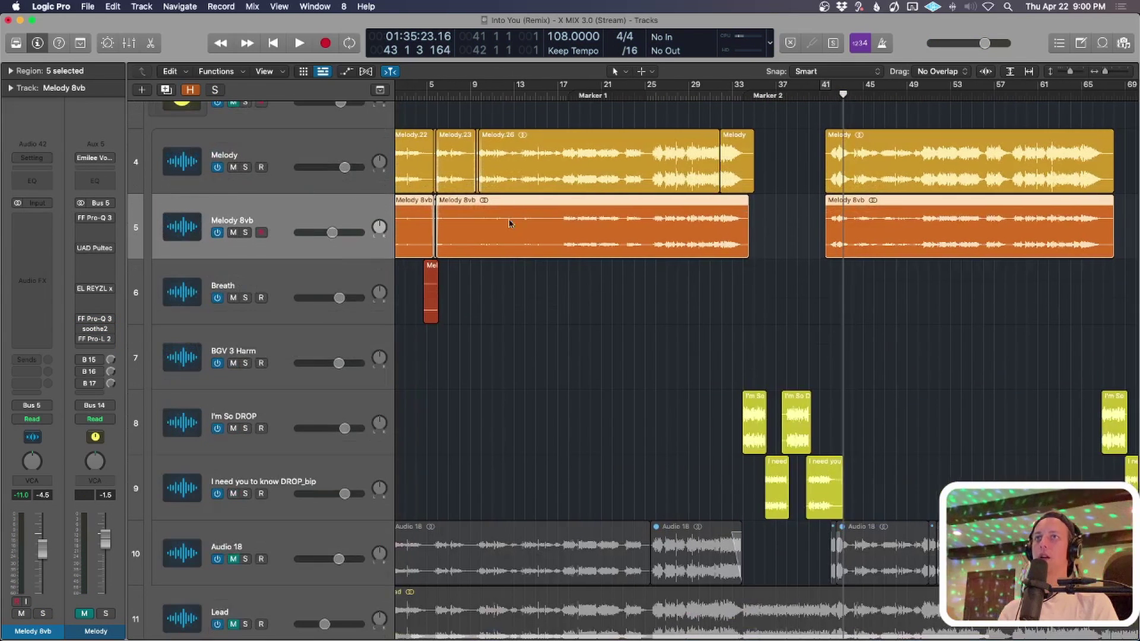
key("ctrl+s")
left_click(579, 97)
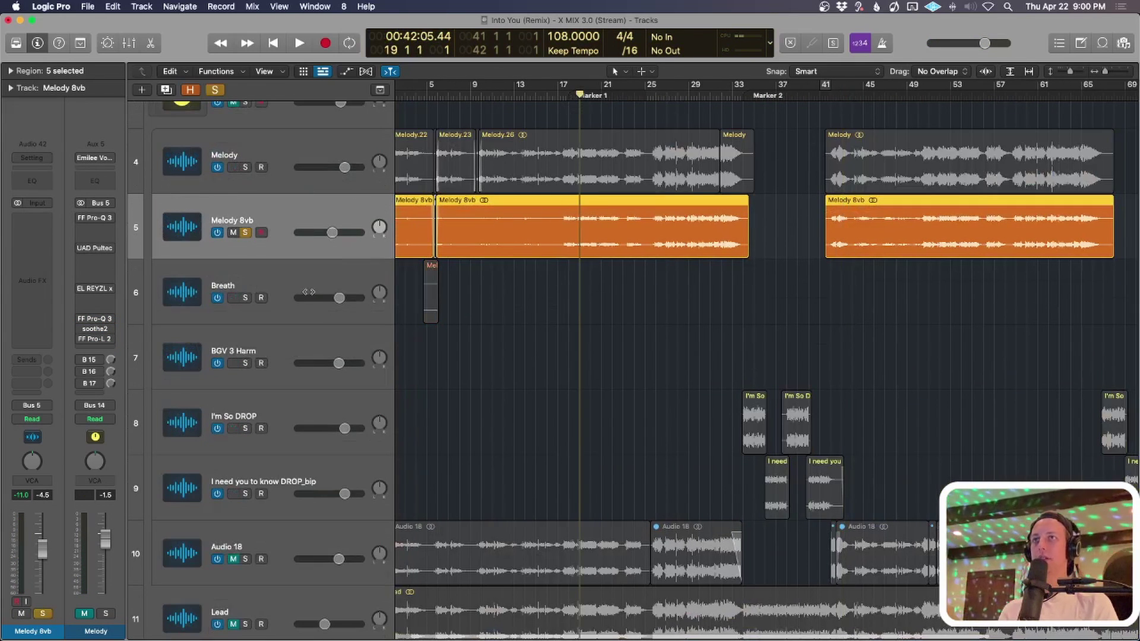
key("space")
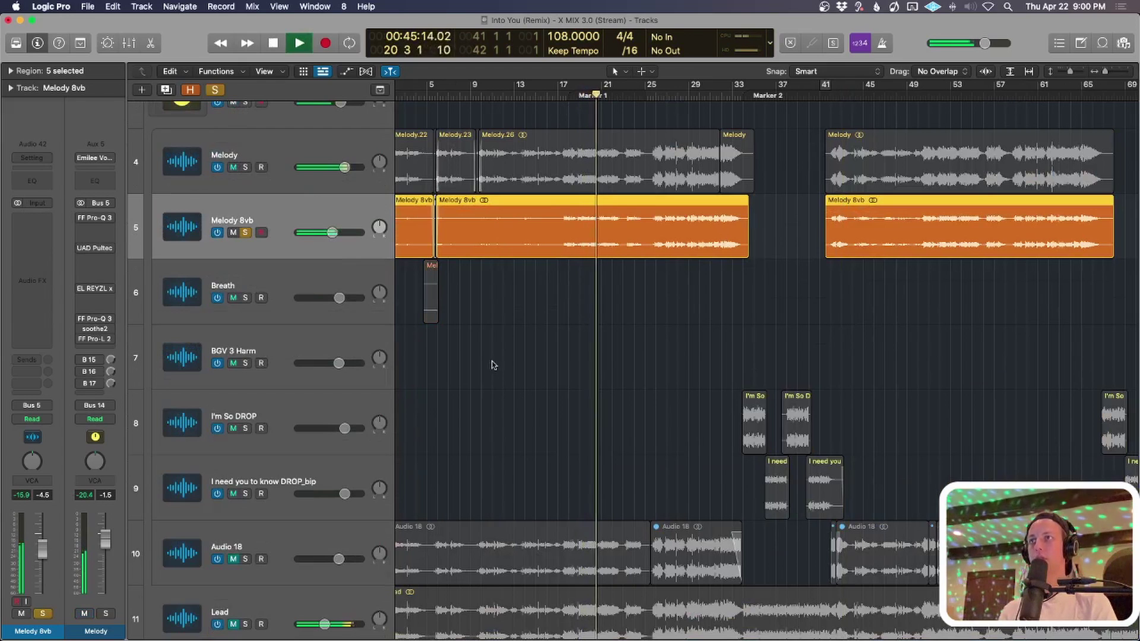
scroll(508, 359, "up", 1)
scroll(507, 359, "up", 3)
key("space")
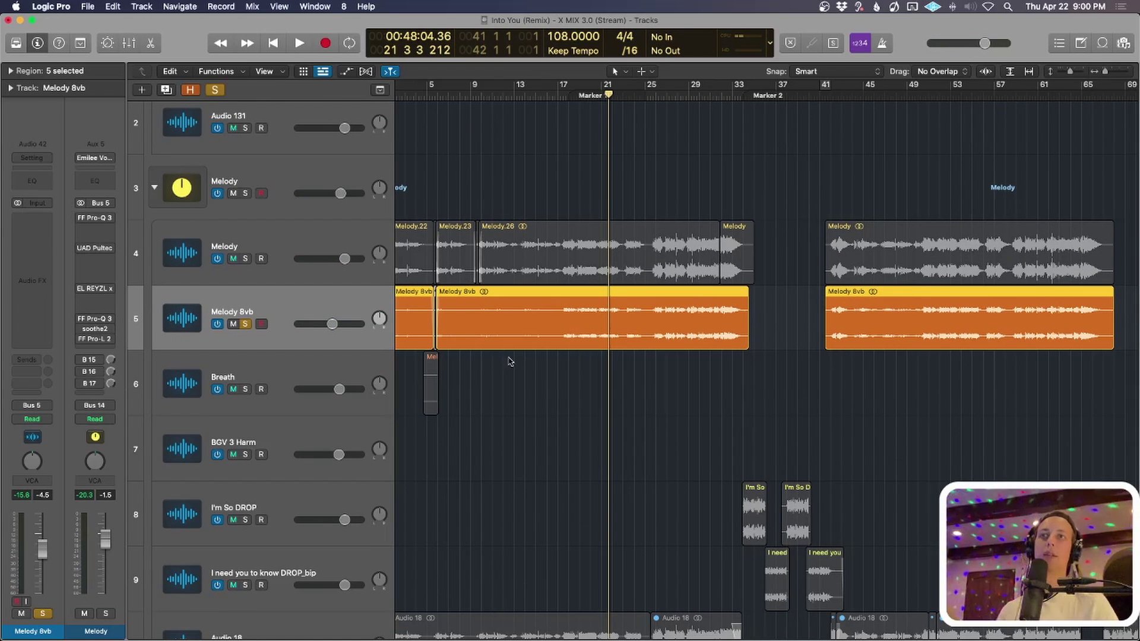
Play the soloed Melody 8vb track from about bar 3, stopping in bar 8.
key("cmd+Up")
key("cmd+Left")
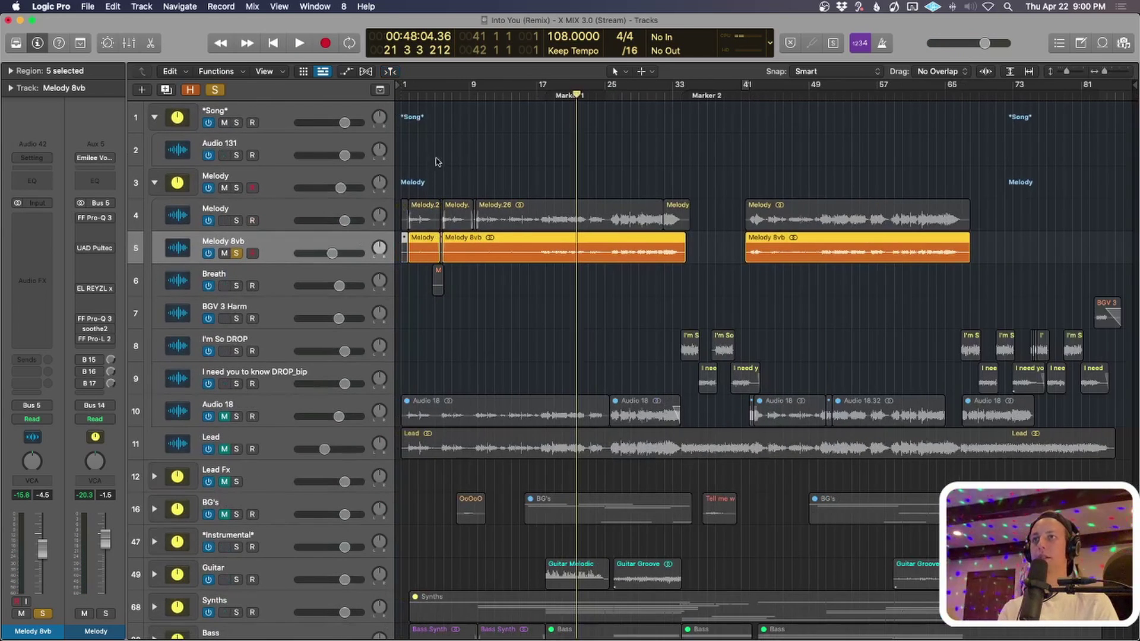
left_click(428, 90)
key("space")
key("super+Down")
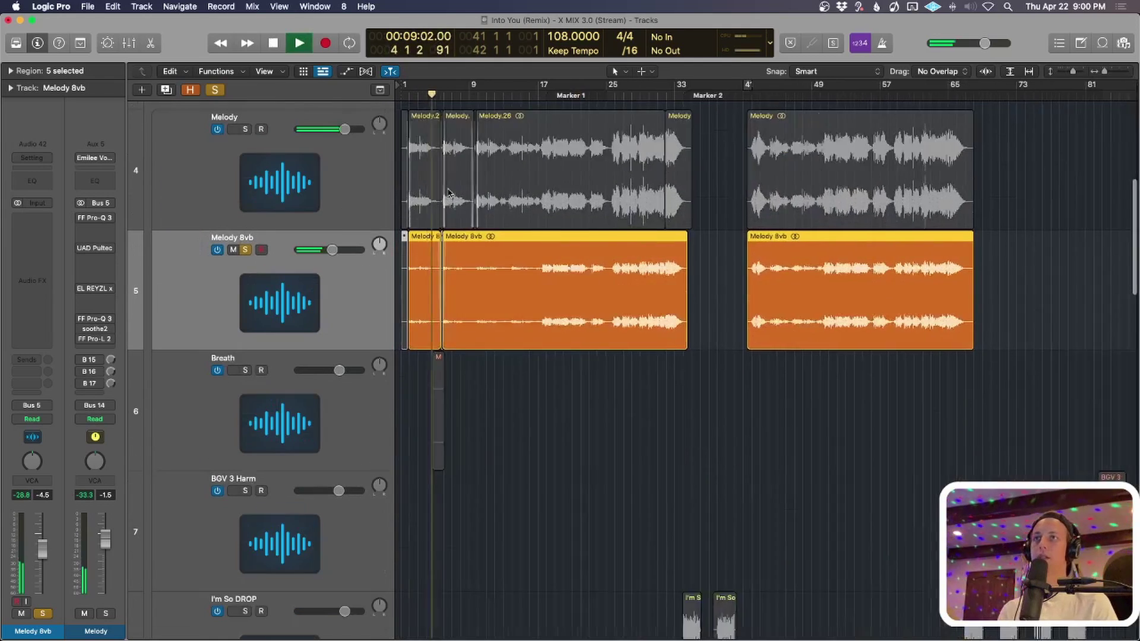
key("super+Right")
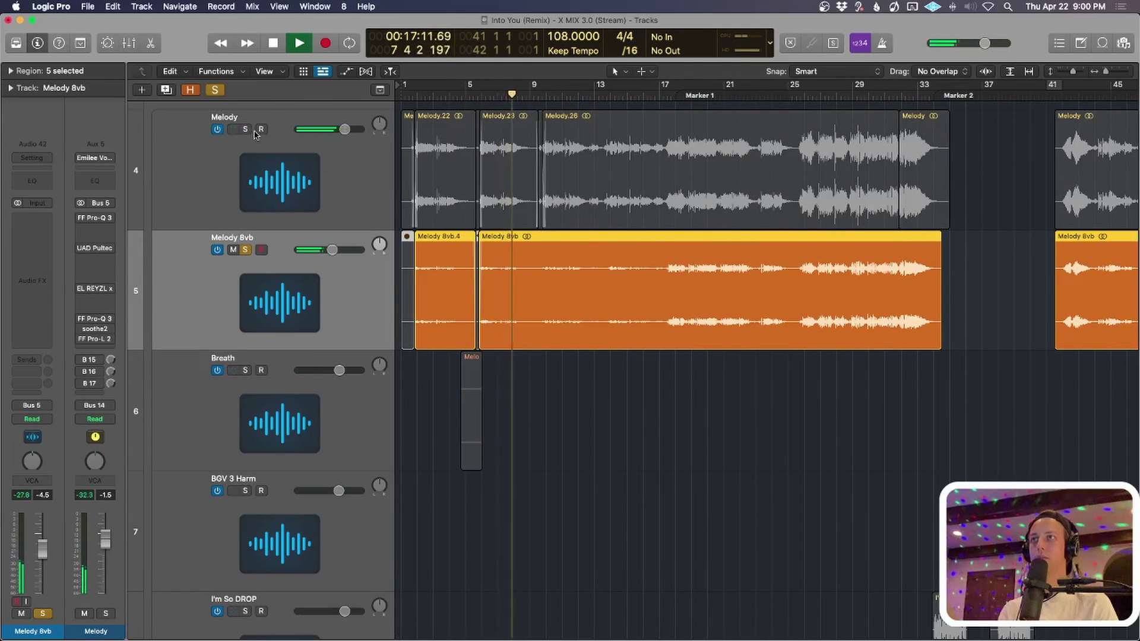
key("space")
left_click(840, 547, "ctrl+alt")
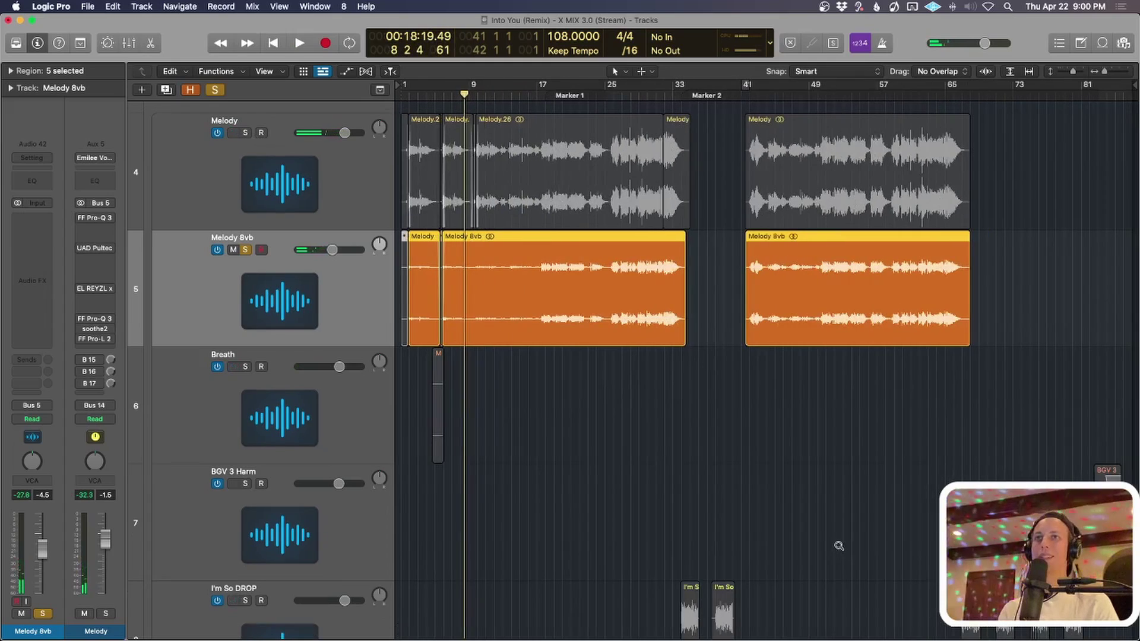
Clear the solo and expand the BG's track stack to show its background vocal tracks.
left_click(216, 89)
key("super+Down")
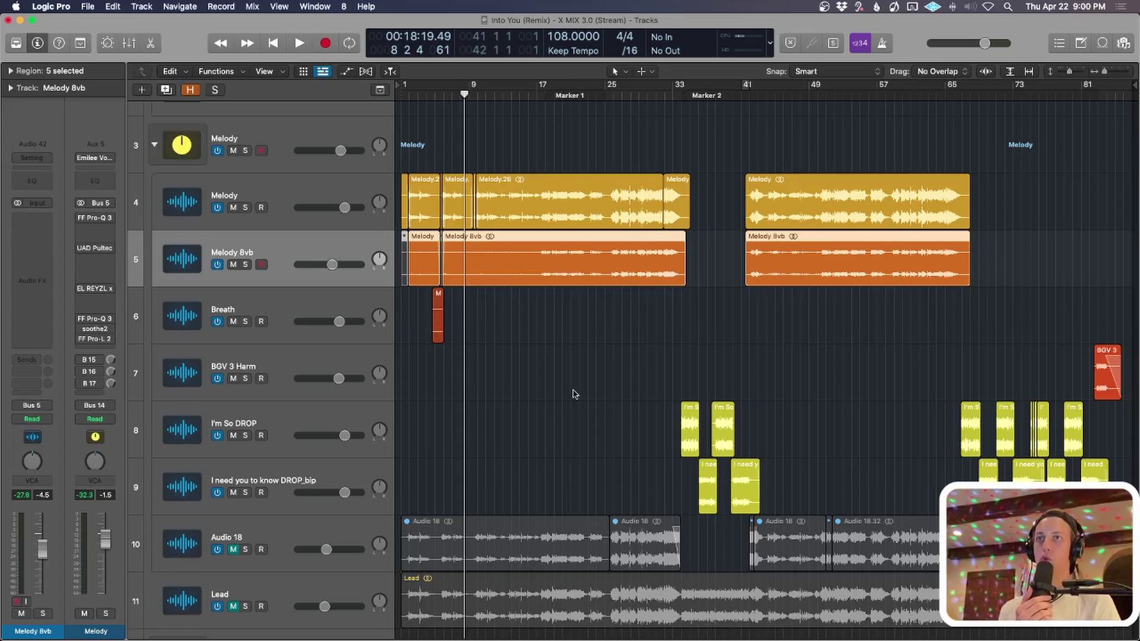
scroll(718, 350, "down", 5)
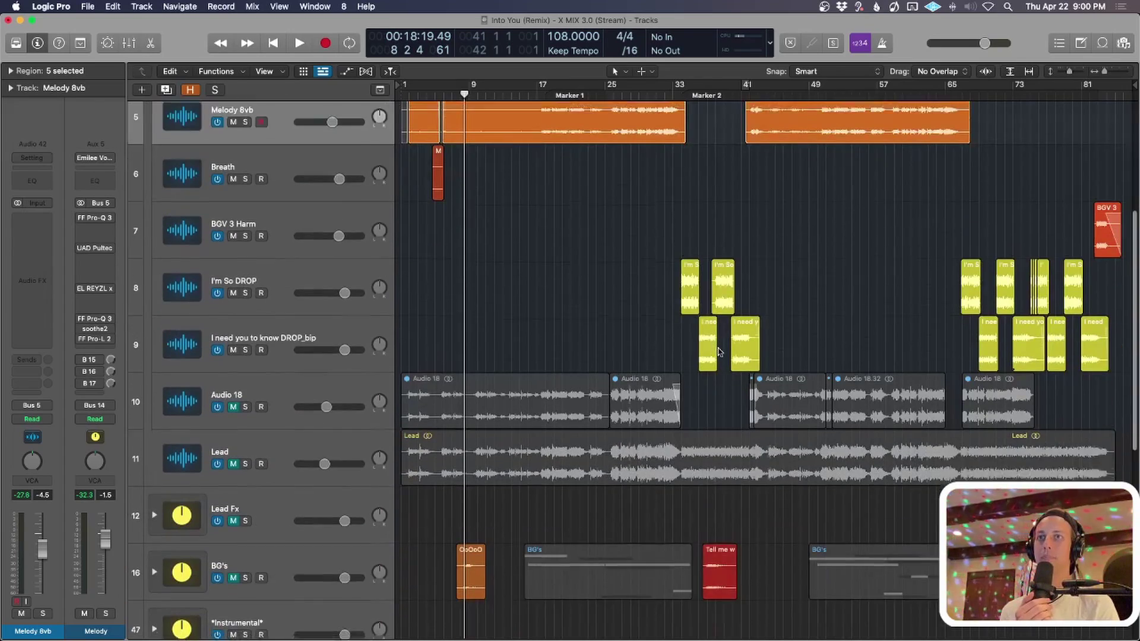
scroll(719, 350, "down", 4)
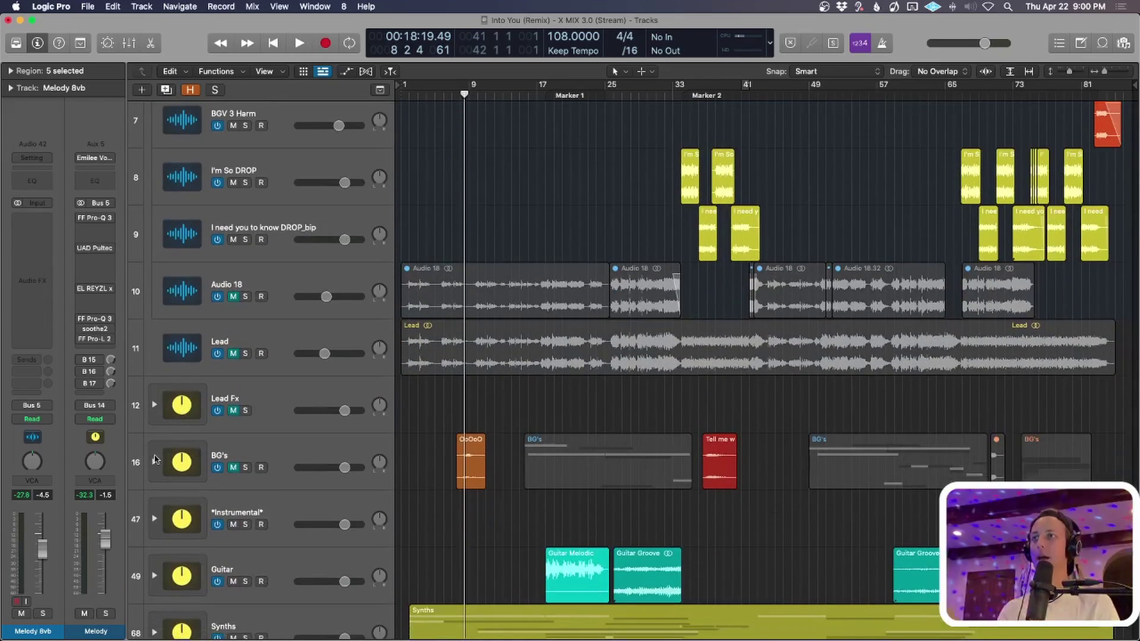
left_click(155, 460)
scroll(687, 323, "down", 5)
scroll(687, 323, "down", 8)
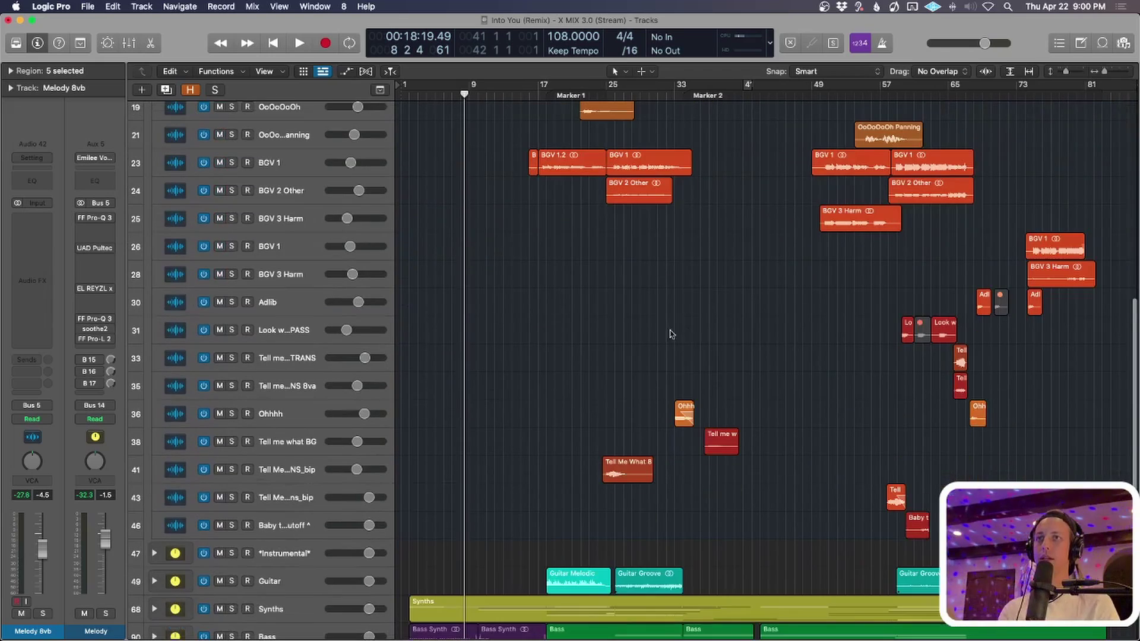
Solo the Ohhhh track, unmute the BG's stack, play the first Ohhhh region into bar 34, and remove the solo.
left_click(317, 410)
scroll(647, 267, "down", 10)
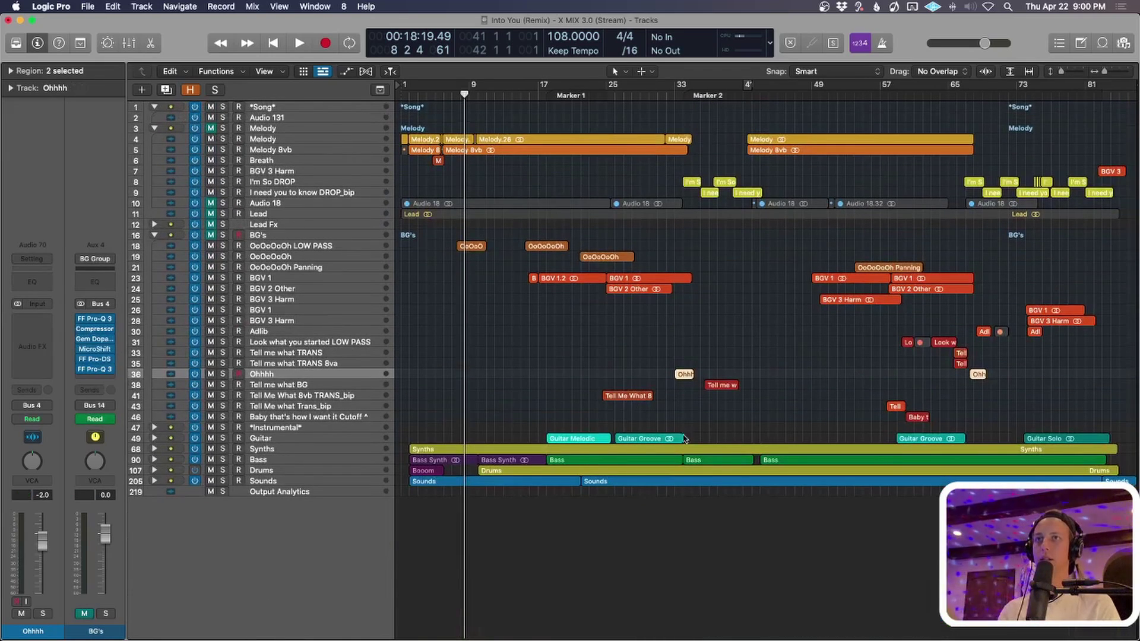
key("s")
key("space")
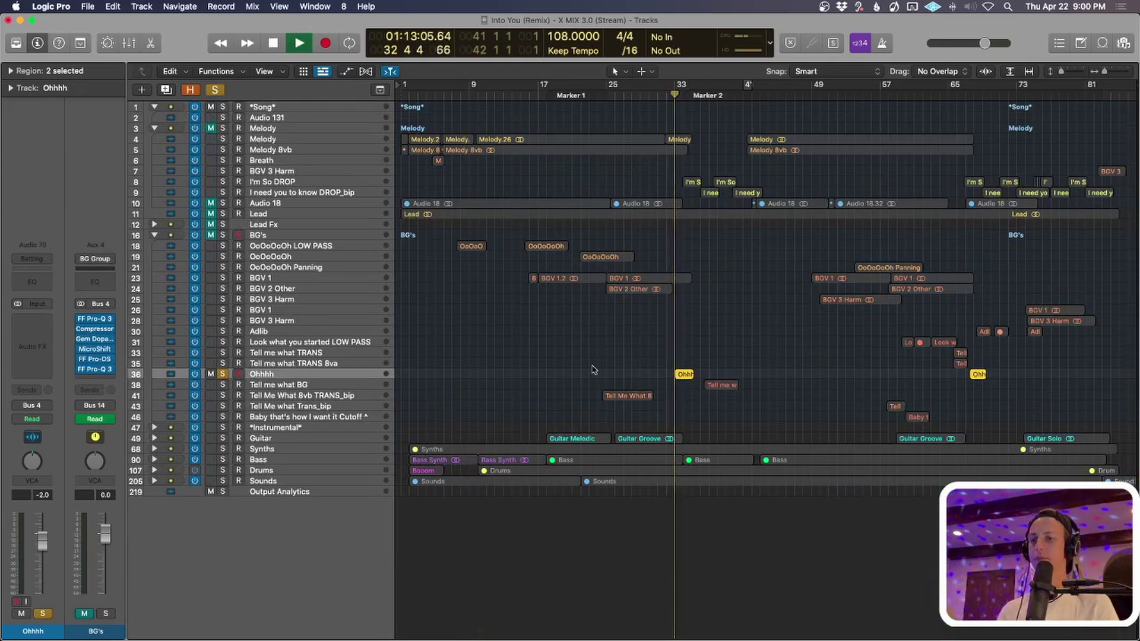
left_click(211, 235)
key("space")
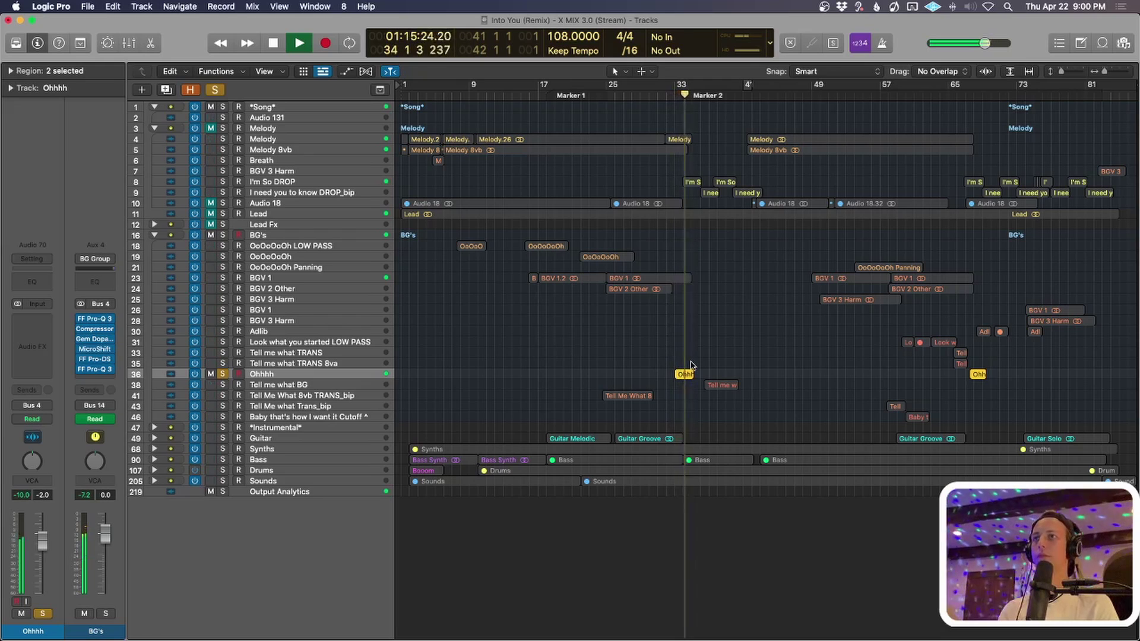
key("space")
key("s")
Solo *Instrumental* together with the Ohhhh track, play the transition into the drop, stop in bar 35, and clear the solos.
scroll(697, 358, "up", 5)
scroll(697, 358, "down", 6)
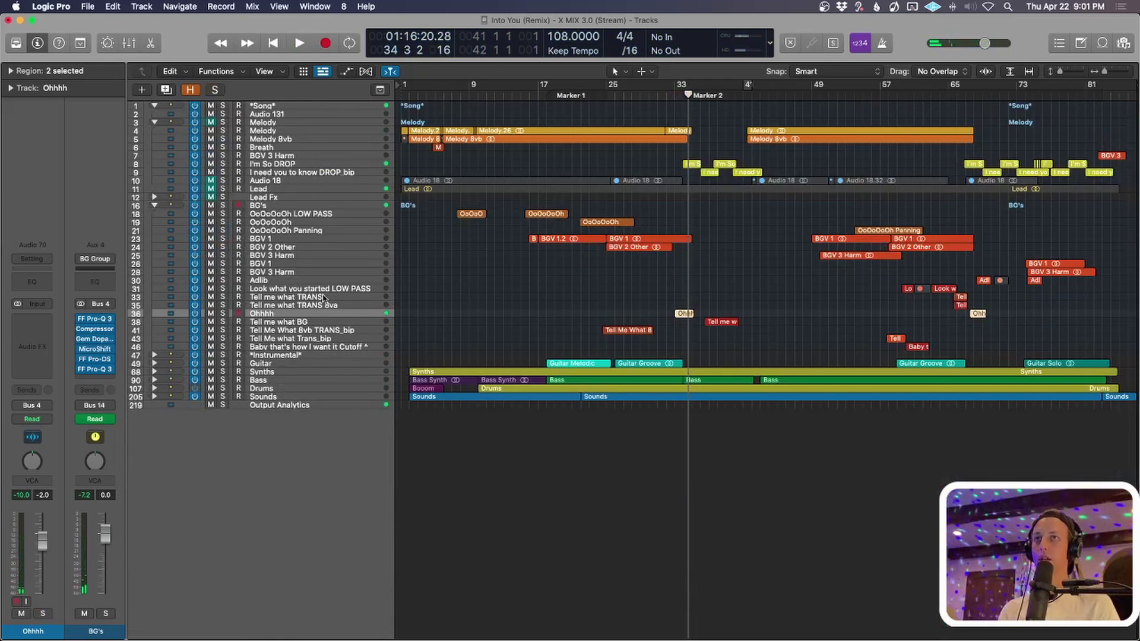
left_click(224, 355)
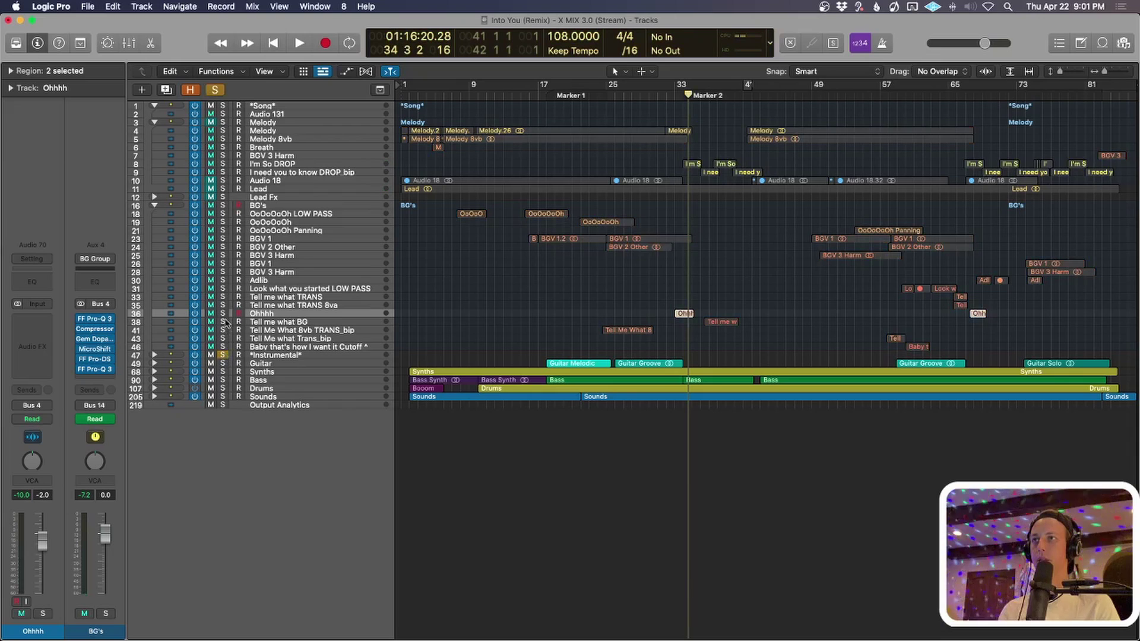
left_click(223, 314)
key("space")
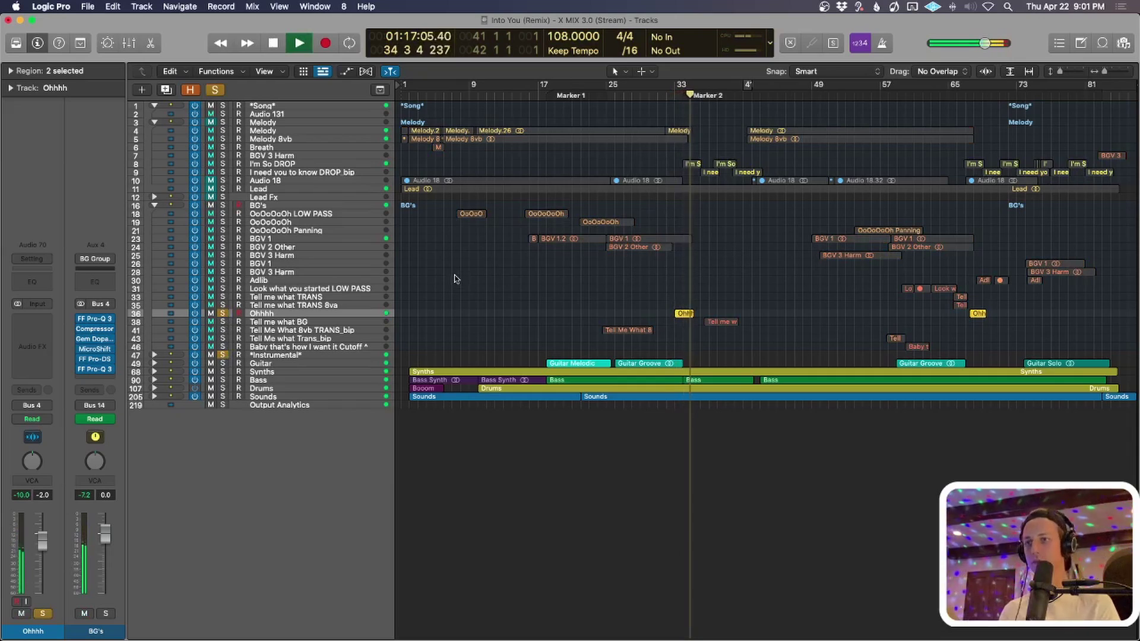
key("space")
left_click(216, 89)
Deselect the Ohhhh regions and examine the arrangement of the background vocal tracks around the drop.
left_click(769, 299)
key("super+Down")
key("super+Down")
key("super+Down")
key("super+Up")
key("super+Right")
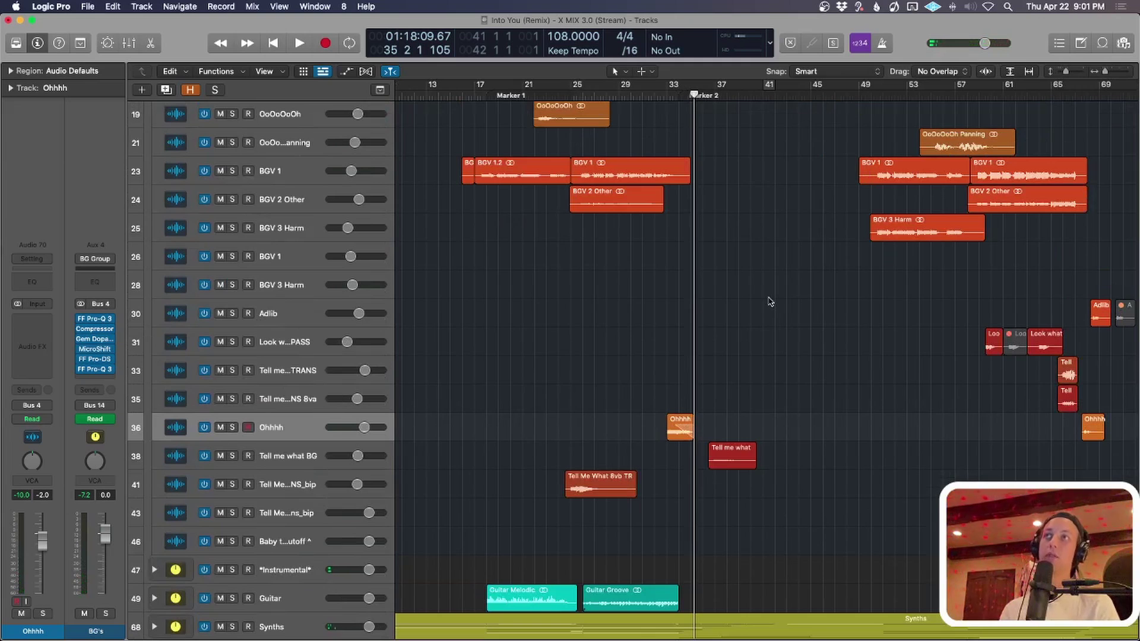
key("super+Up")
key("super+Up")
key("super+Up")
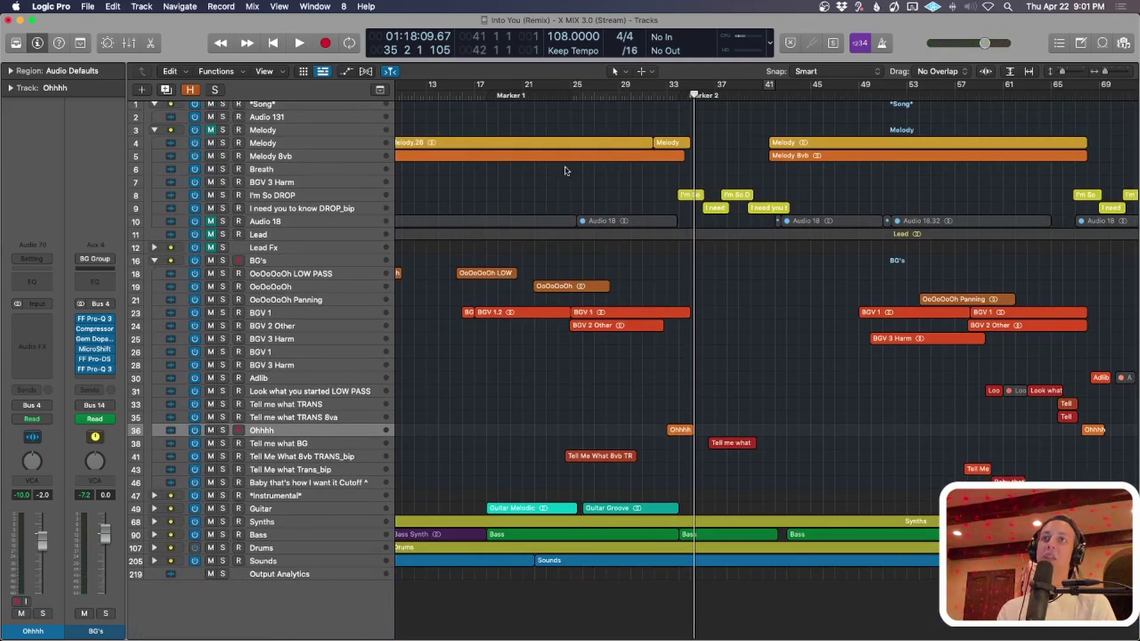
Solo the Tell me what BG track, play its region from the start into bar 38, and remove the solo.
left_click(334, 444)
key("super+Down")
key("super+Down")
key("super+Down")
key("s")
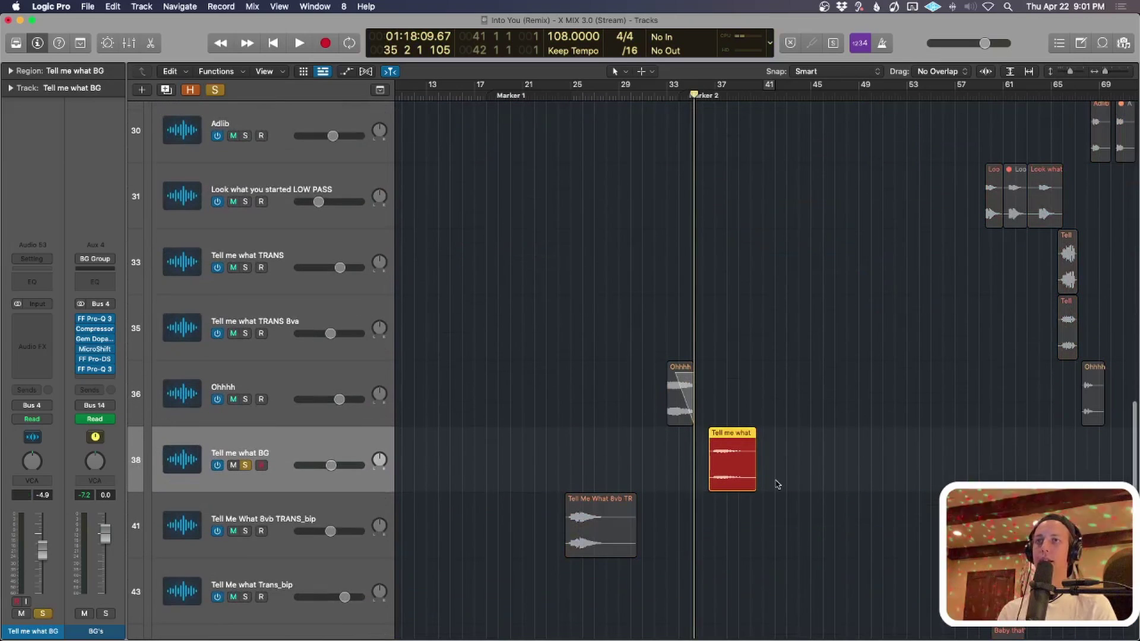
key("shift+Return")
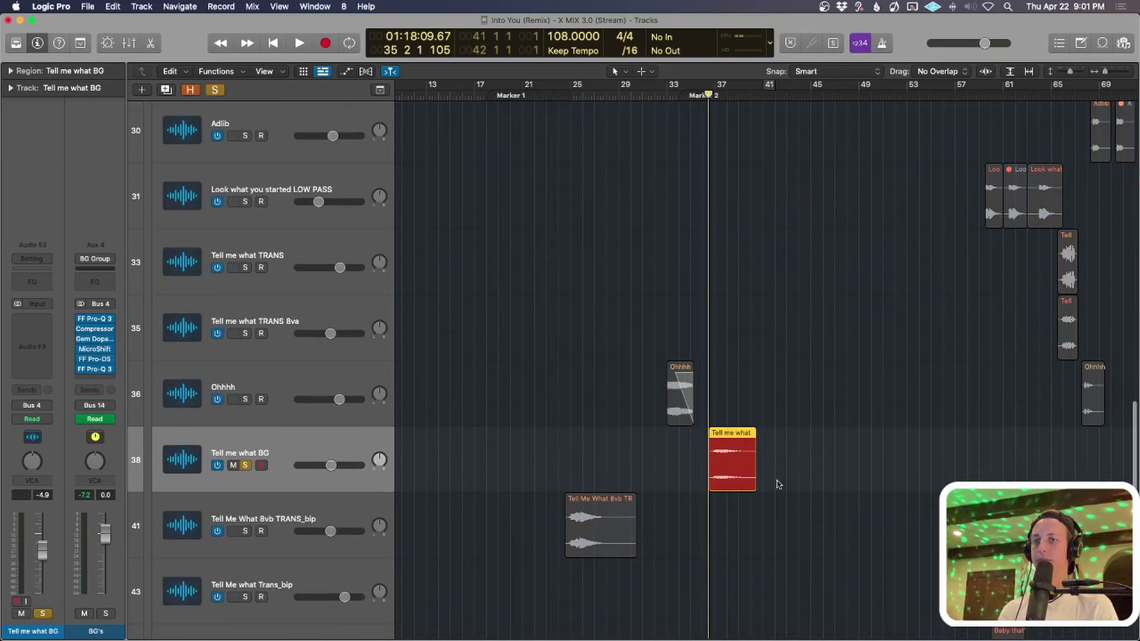
key("space")
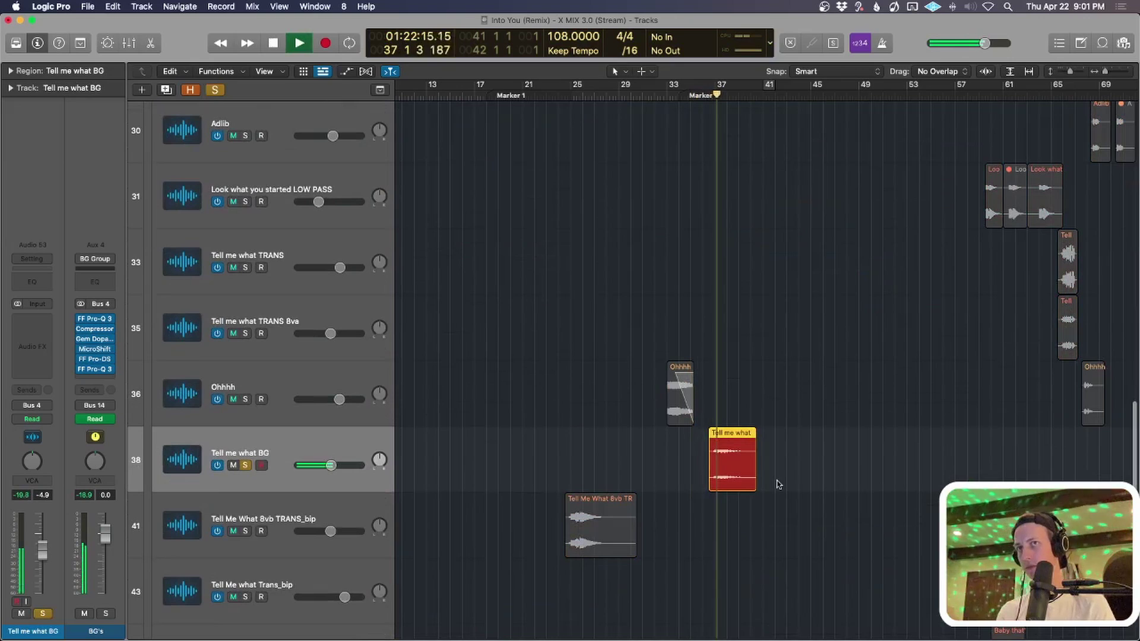
key("super+Up")
key("space")
key("super+Up")
Solo *Instrumental* together with the BG's stack and play the drop from bar 36 into bar 38.
left_click(283, 464)
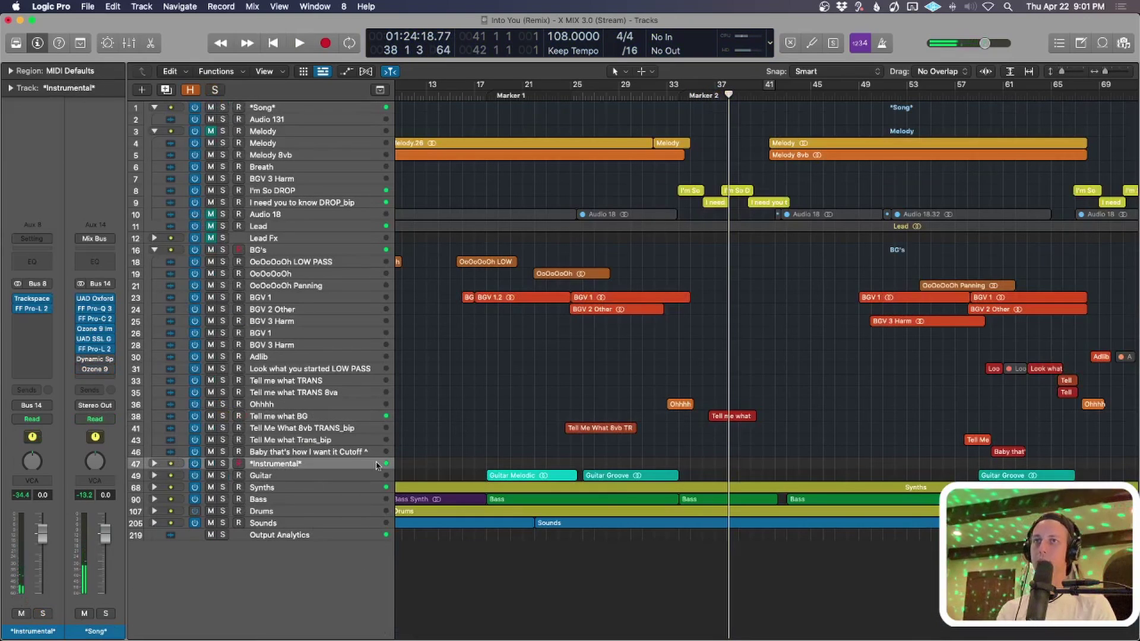
key("s")
left_click(246, 238)
key("Down")
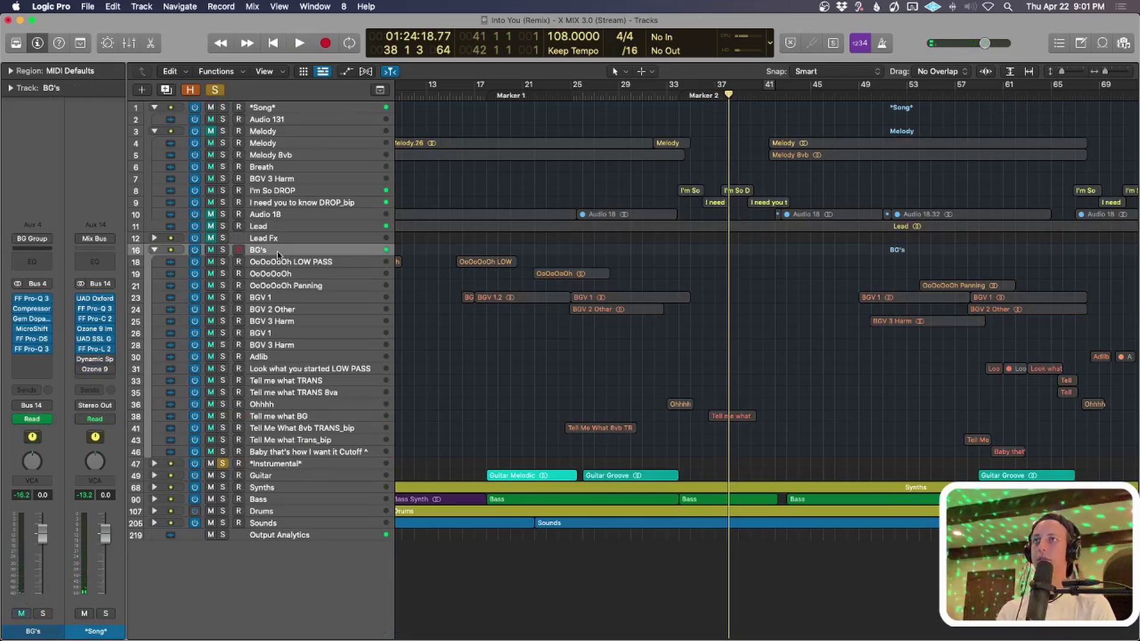
key("s")
left_click(701, 97)
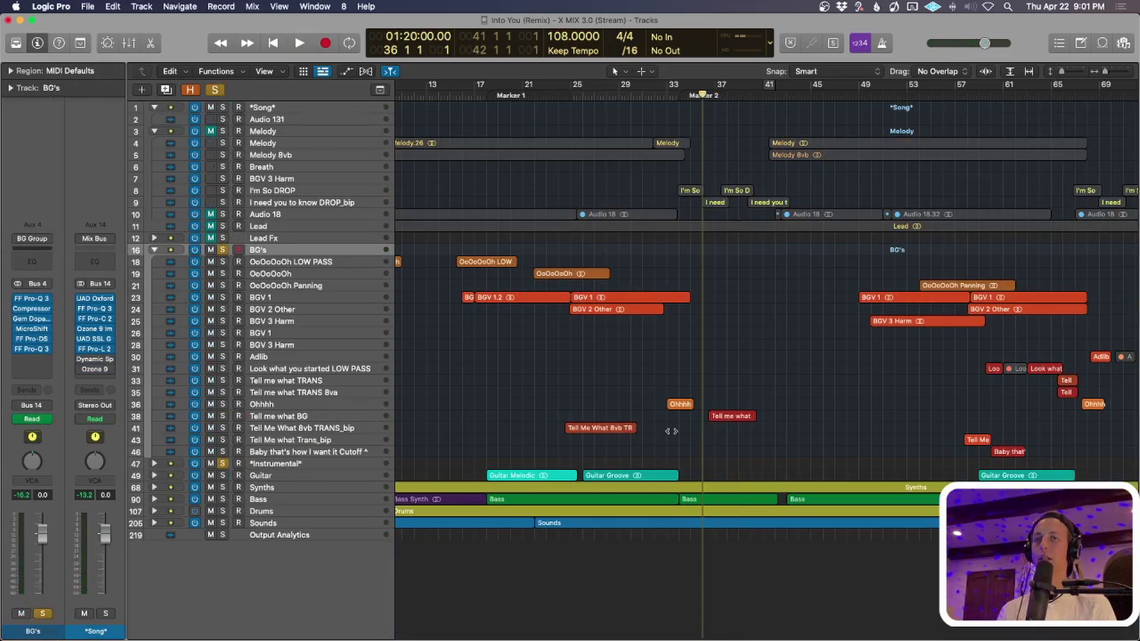
key("space")
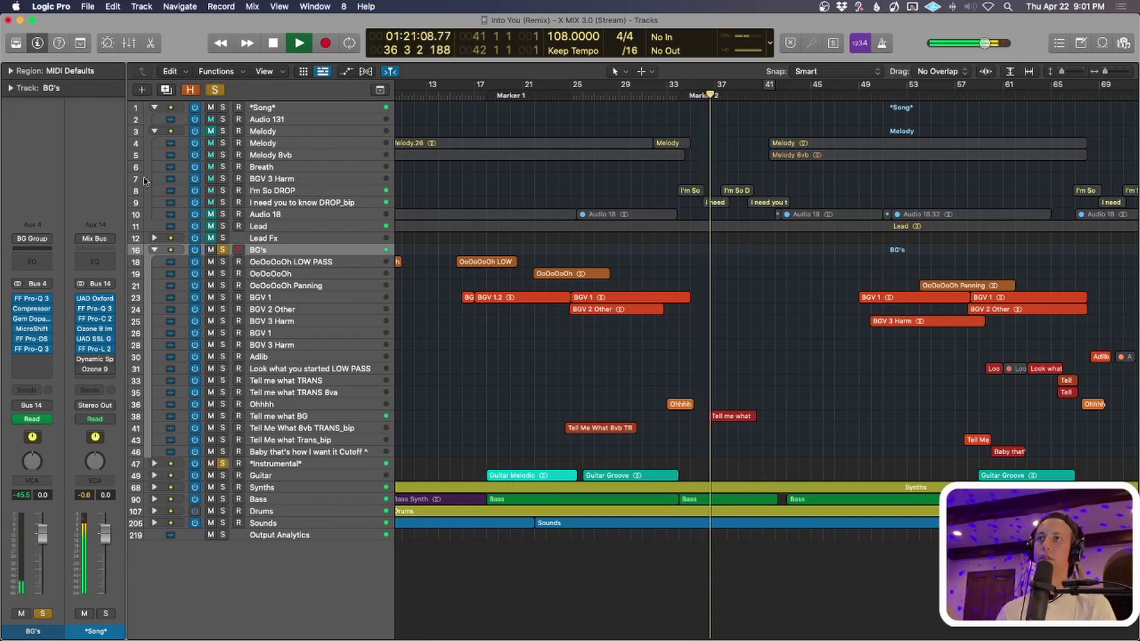
left_click(210, 132)
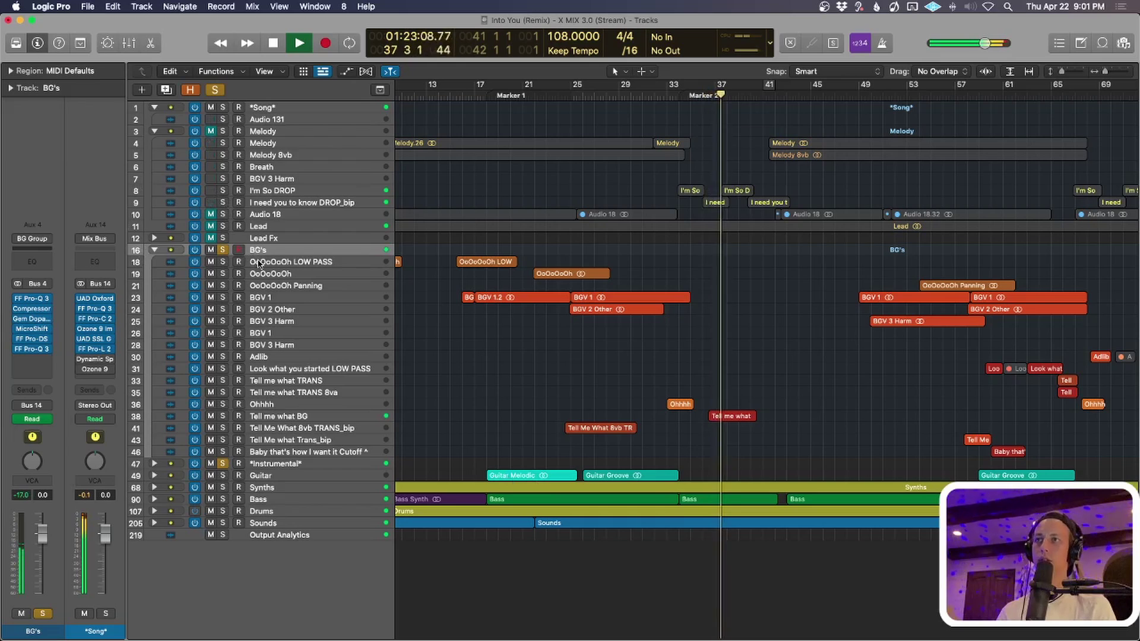
key("space")
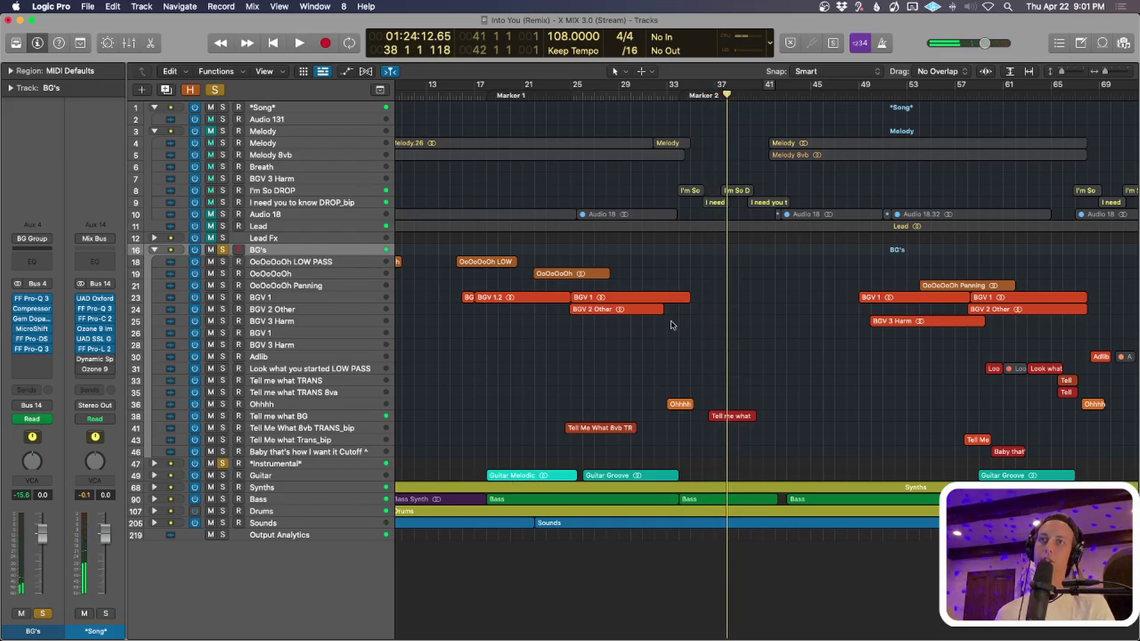
Select the Tell me what BG track, deselect its region, and clear the solos on BG's and *Instrumental*.
left_click(326, 418)
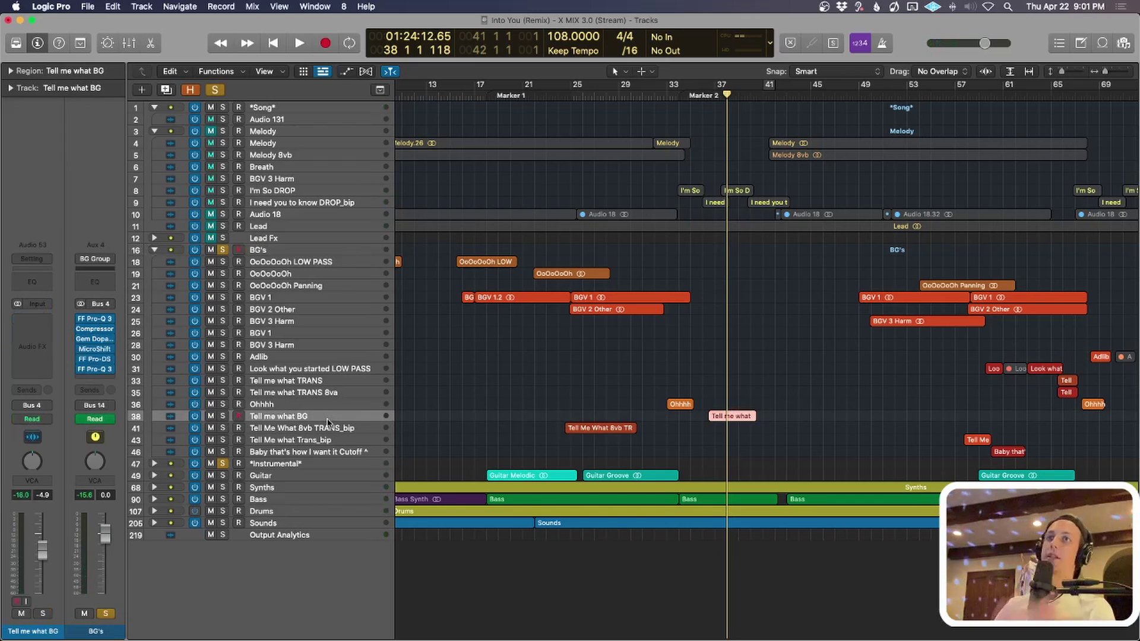
left_click(779, 364)
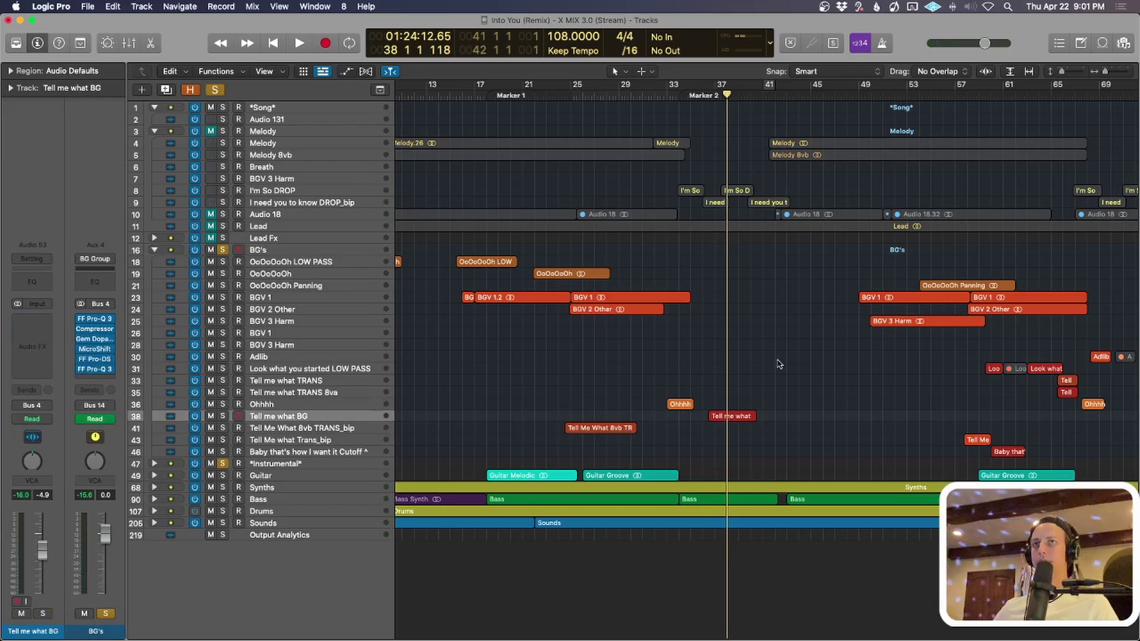
left_click(212, 89)
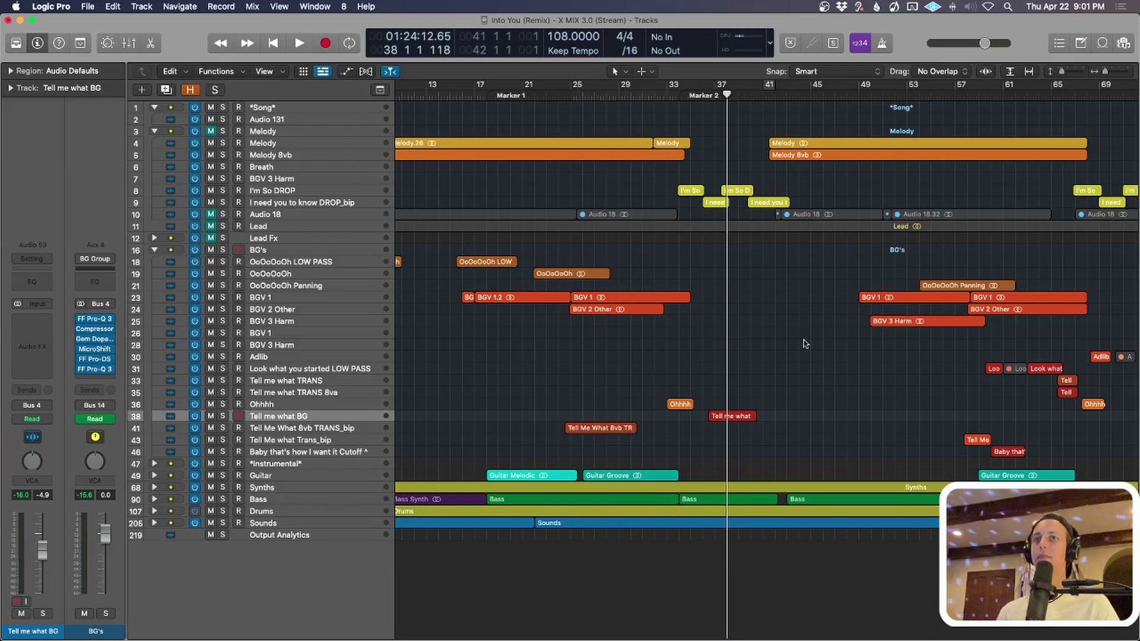
Select the Guitar through Sounds stacks and expand all track stacks down to their individual instrument, drum and sound tracks.
key("z")
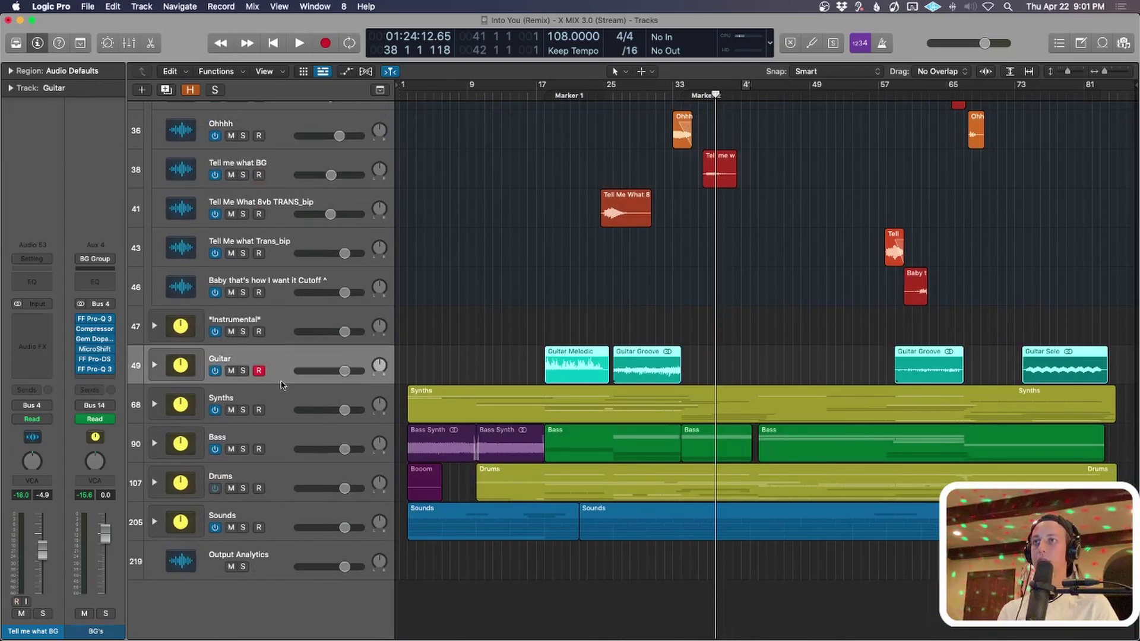
left_click(290, 360)
left_click(182, 522, "shift")
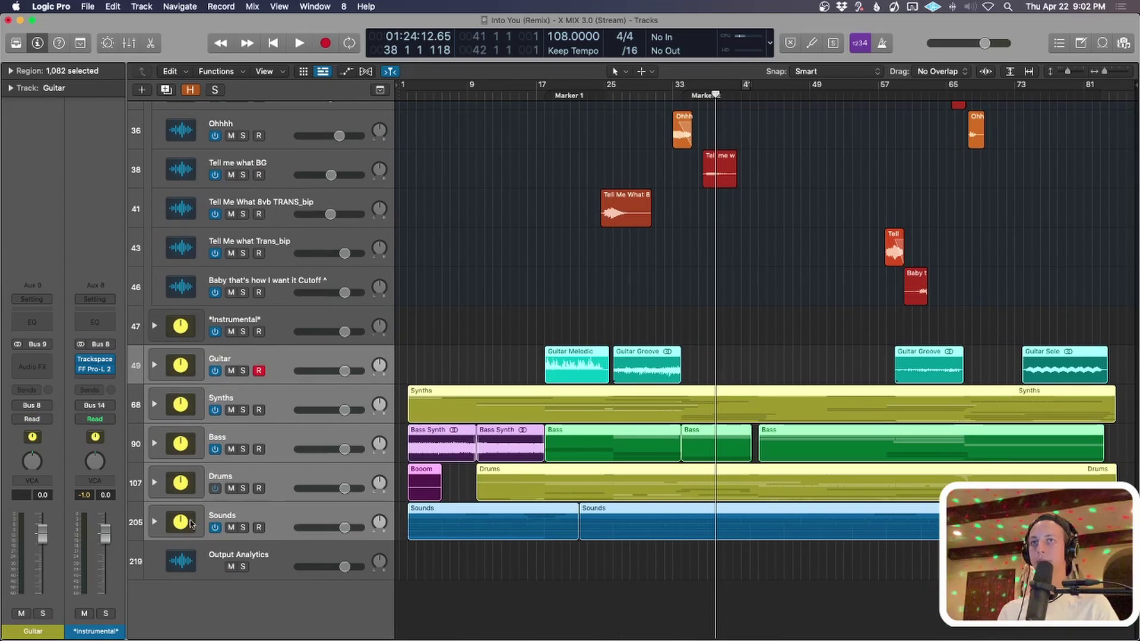
left_click(154, 523, "alt")
key("z")
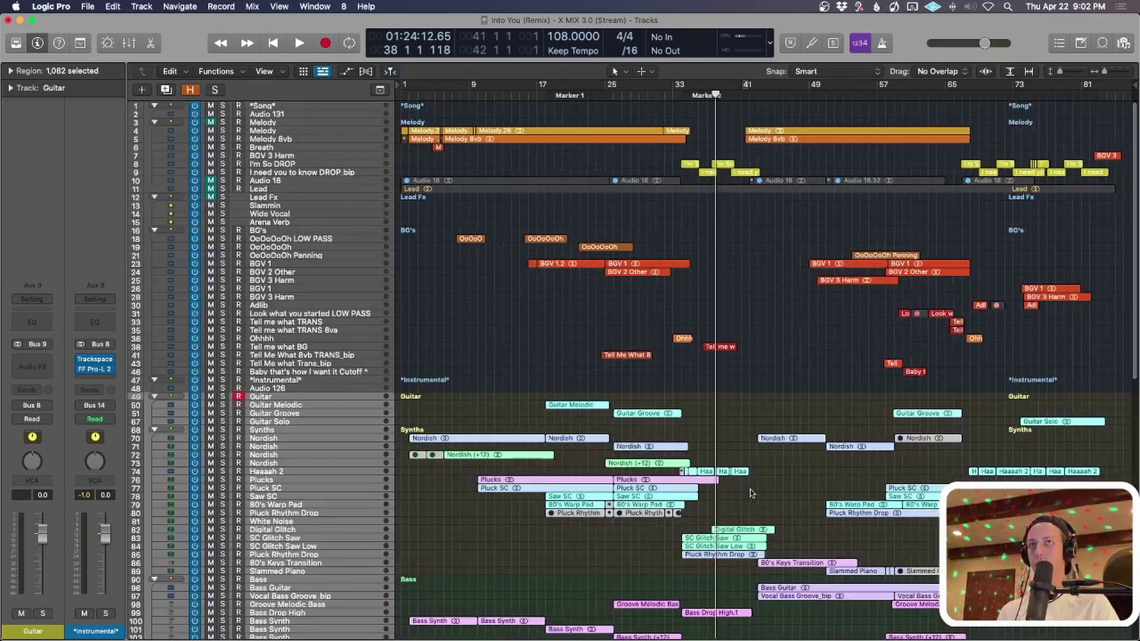
scroll(805, 514, "down", 4)
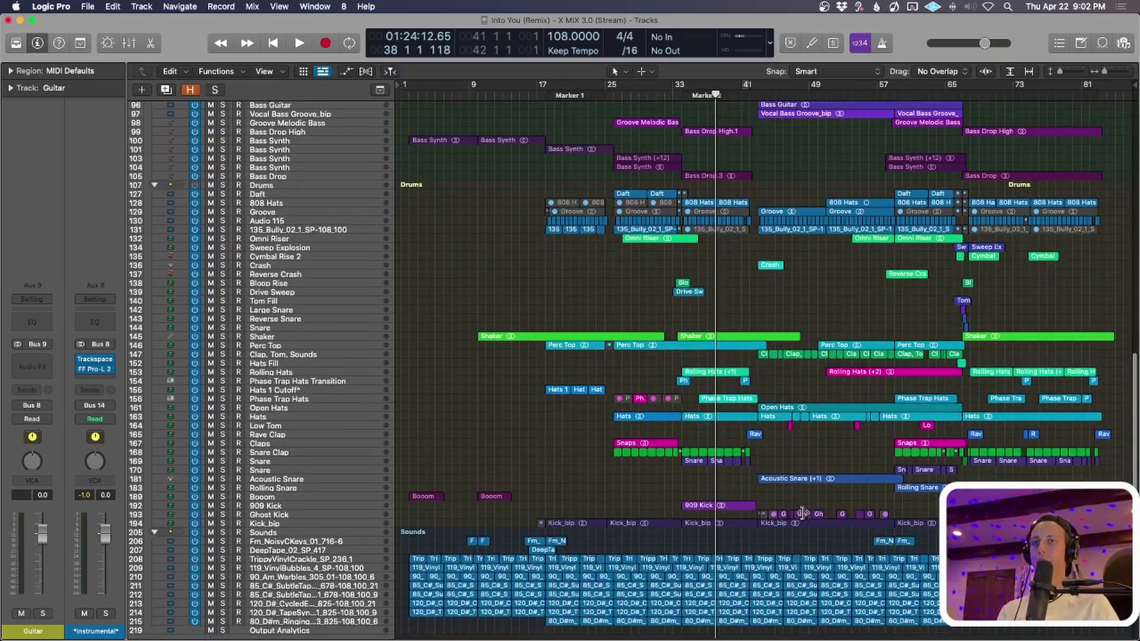
Solo the Drums stack and audition the drum arrangement from about bar 41.
scroll(264, 368, "up", 2)
left_click(222, 217)
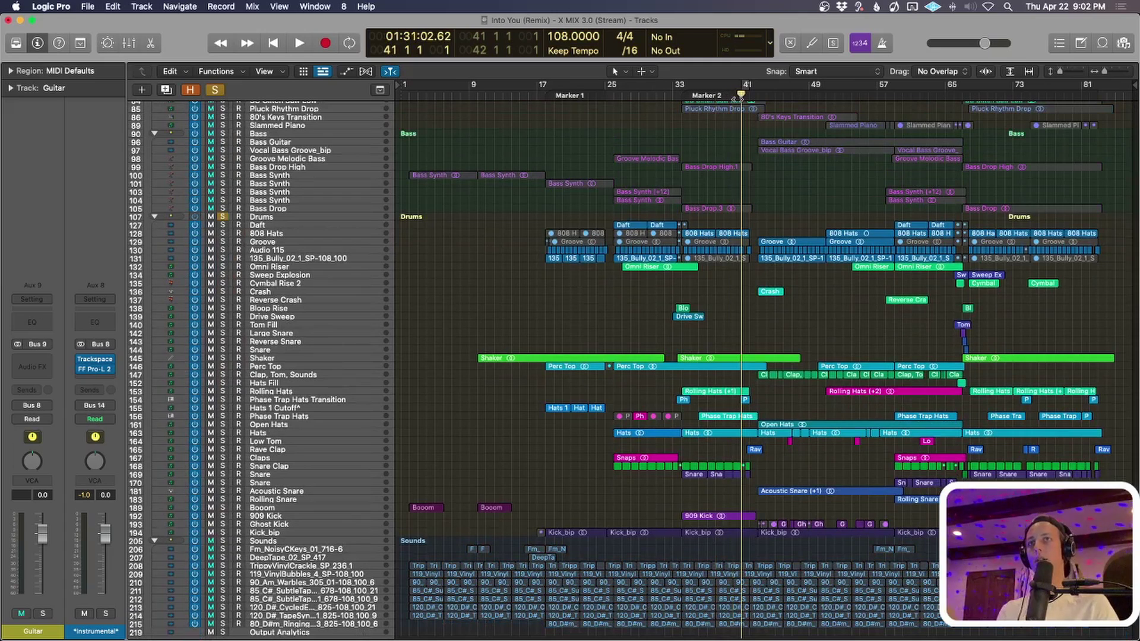
key("space")
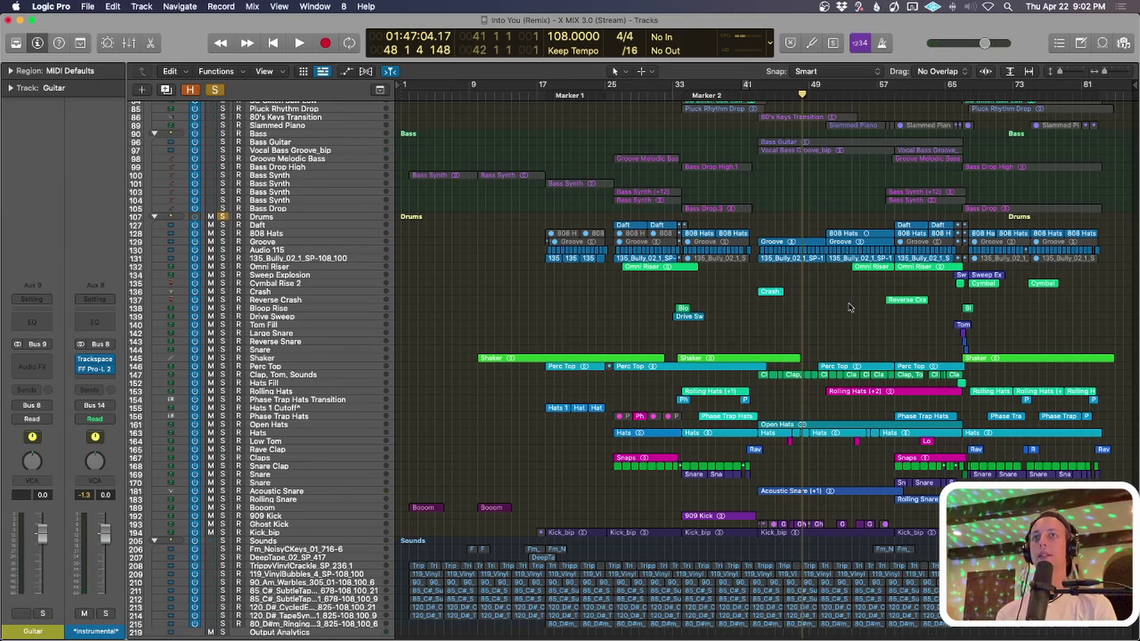
Select the Acoustic Snare track and place the playhead at bar 43, where its region starts.
scroll(850, 308, "up", 2)
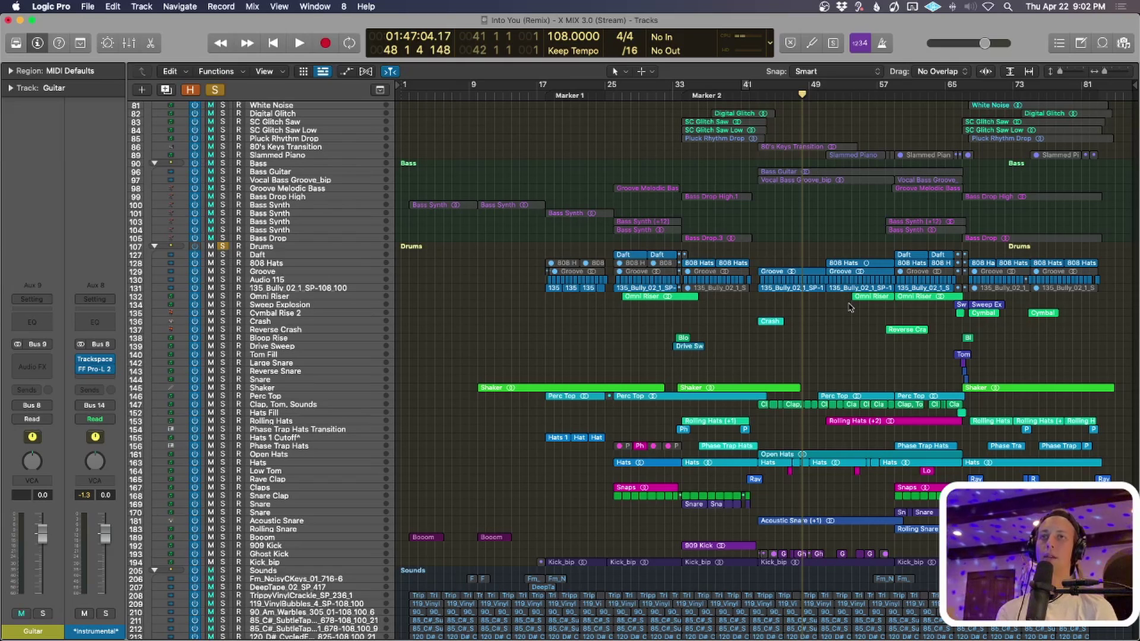
left_click(314, 523)
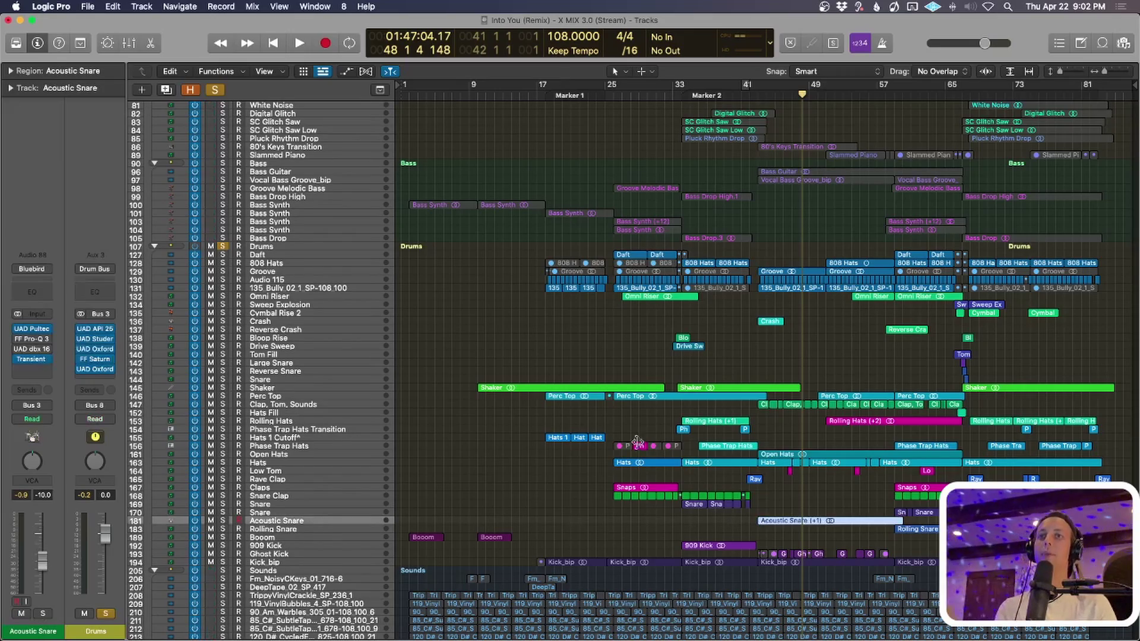
scroll(773, 457, "down", 10)
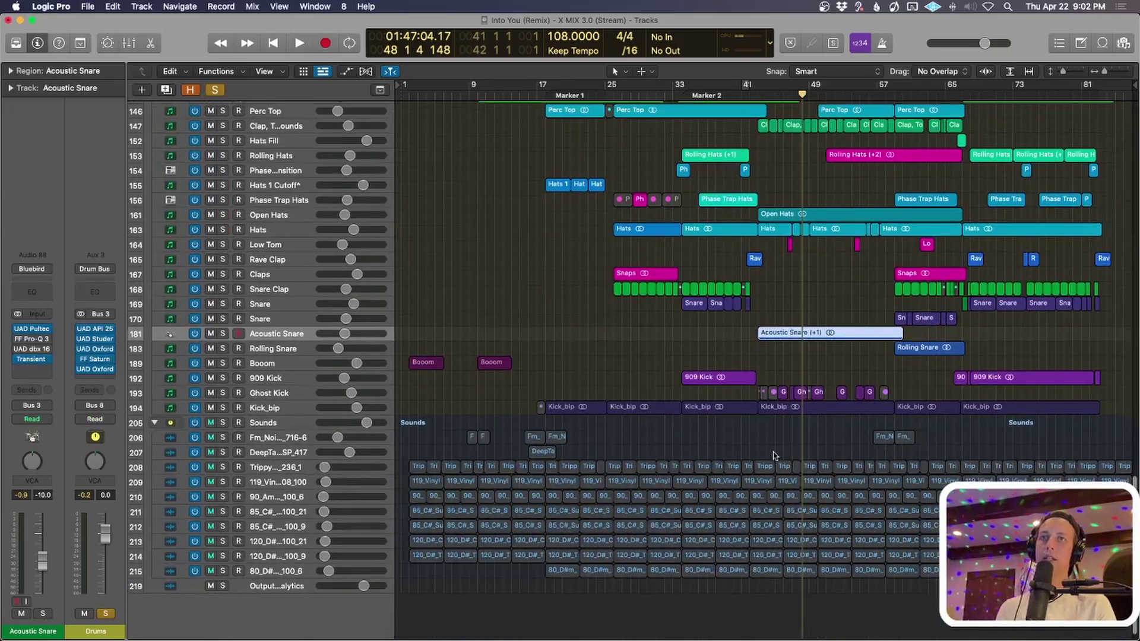
scroll(754, 473, "up", 5)
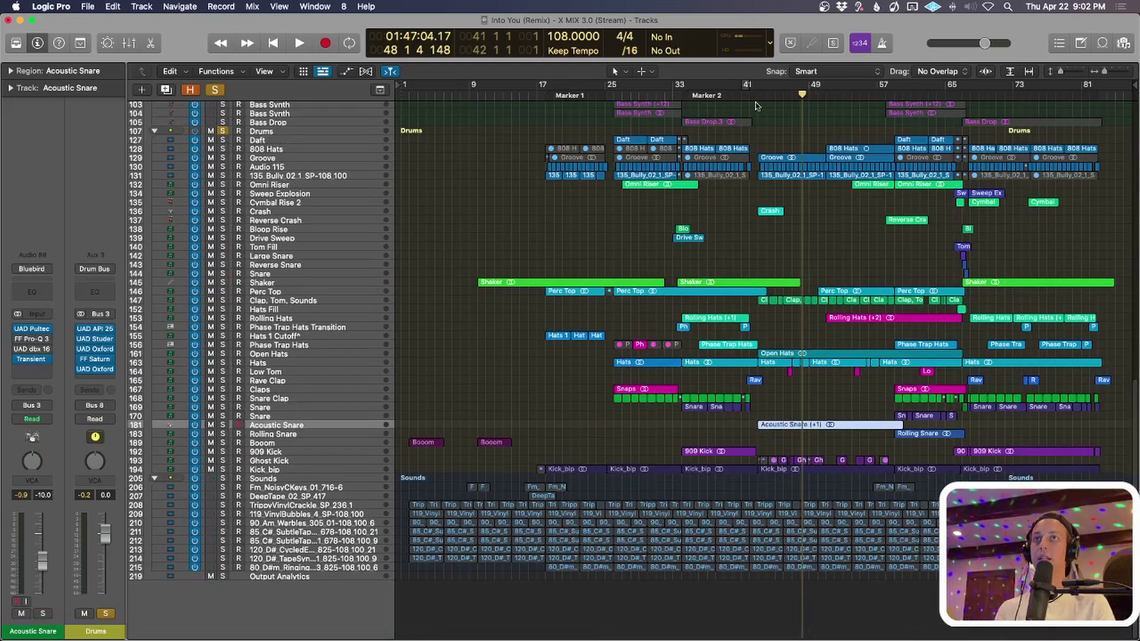
left_click(755, 101)
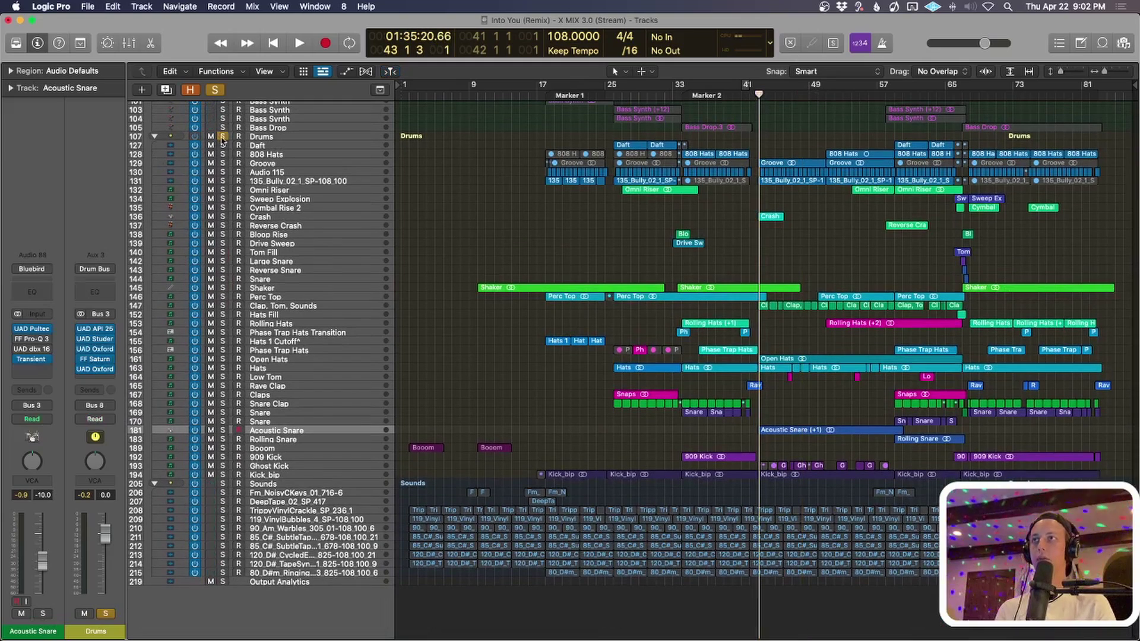
Take the Drums stack out of solo and solo the Kick_bip and Ghost Kick tracks instead.
left_click(223, 137)
left_click(223, 475)
scroll(243, 475, "down", 5)
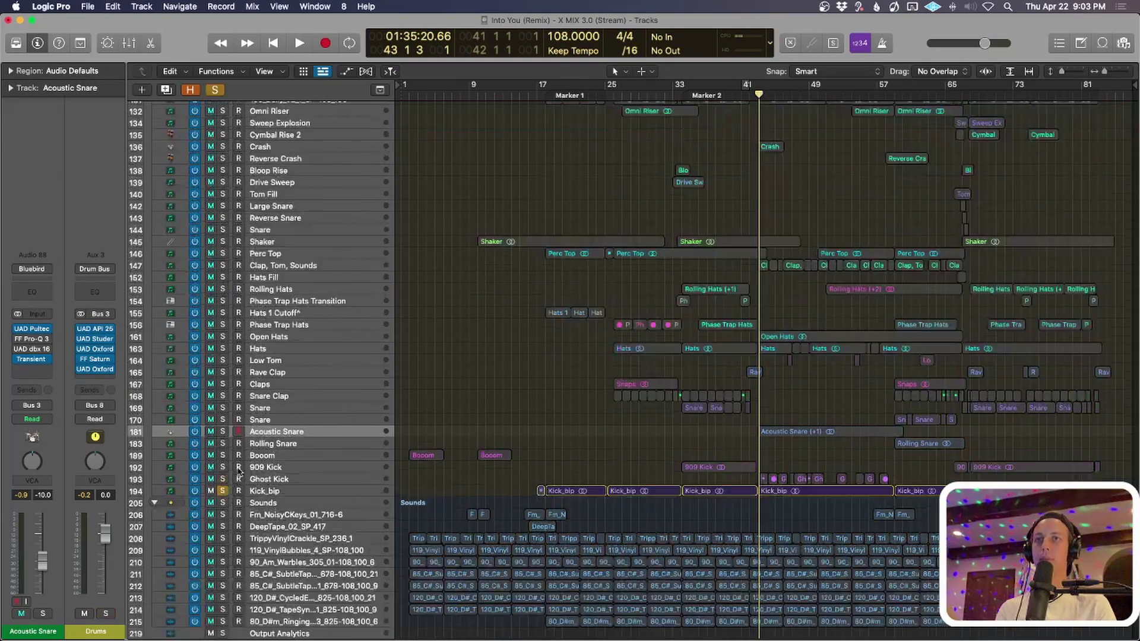
left_click(236, 583)
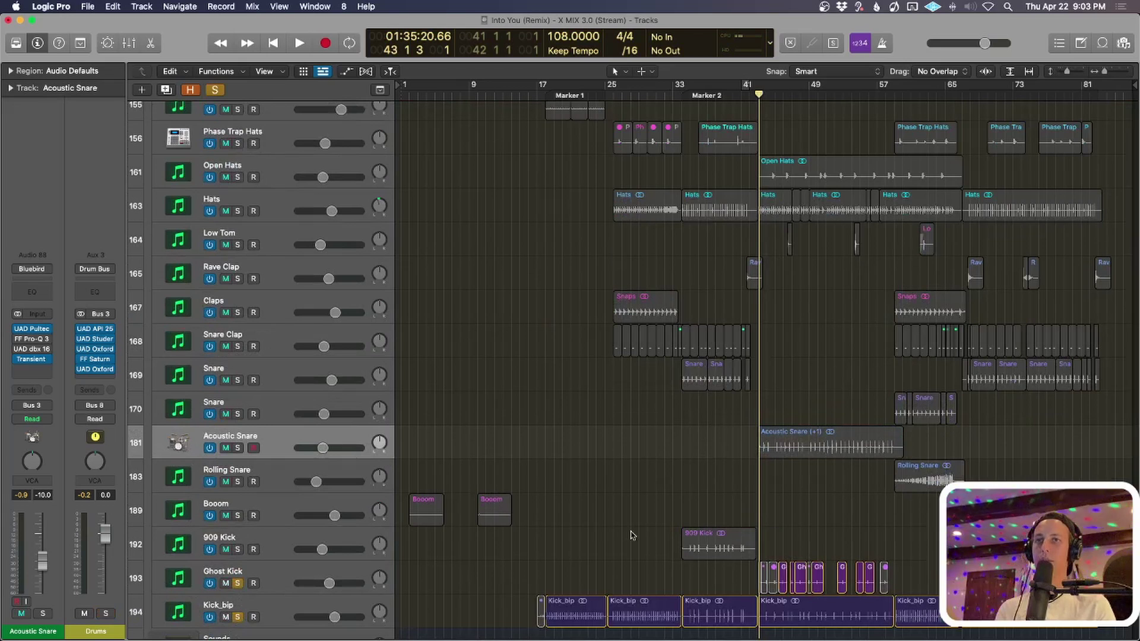
Select the Ghost Kick regions from about bar 45 to 58 and play them together with the main kick.
scroll(713, 357, "up", 3)
scroll(713, 356, "down", 2)
left_click_drag(898, 491, 606, 505)
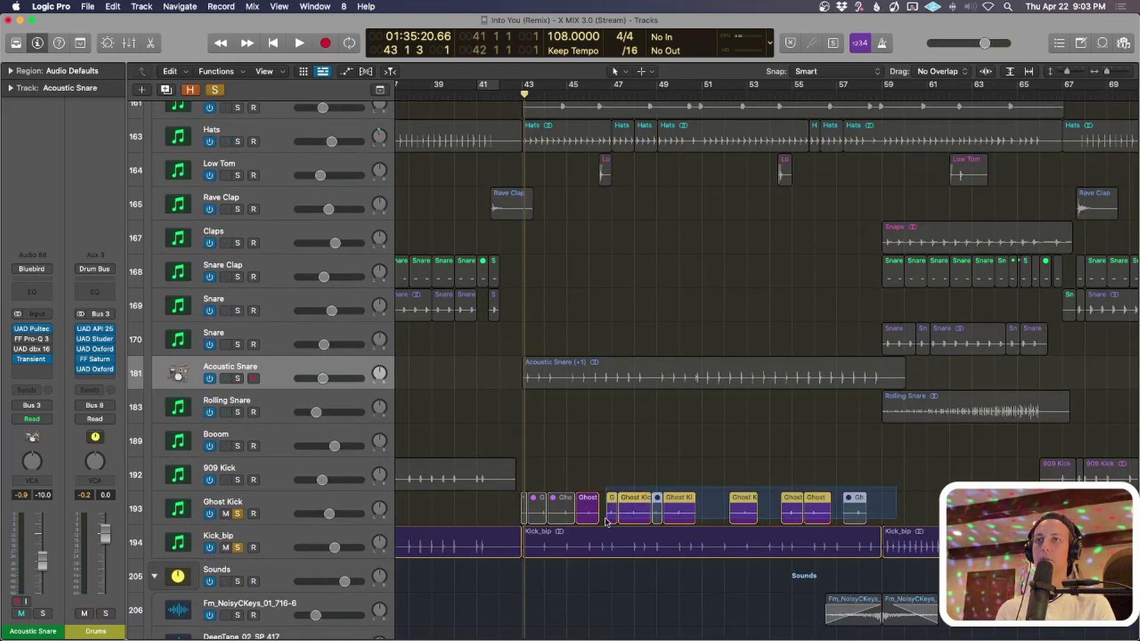
key("period")
key("period")
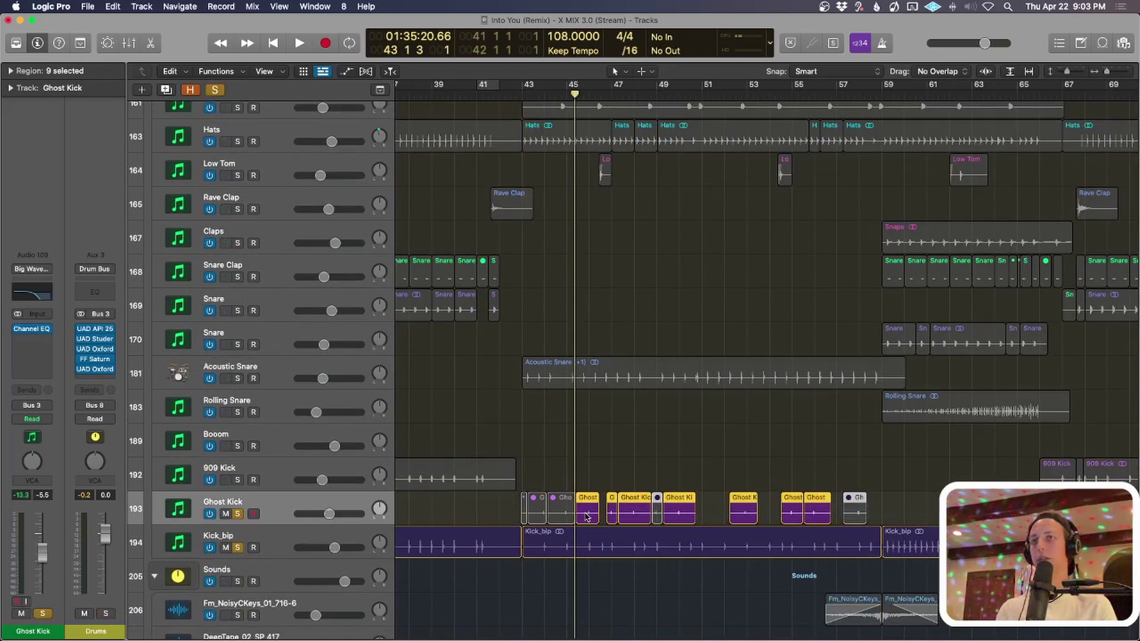
key("space")
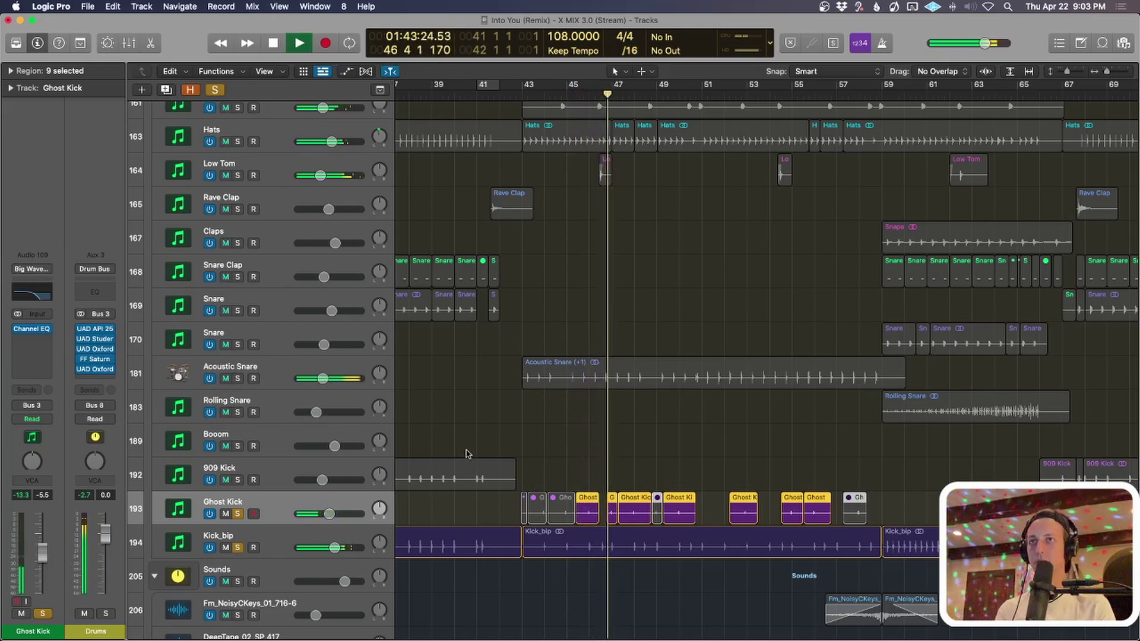
Add the Acoustic Snare track to the solo and audition its region with the kicks from bar 43.
left_click(238, 378)
key("space")
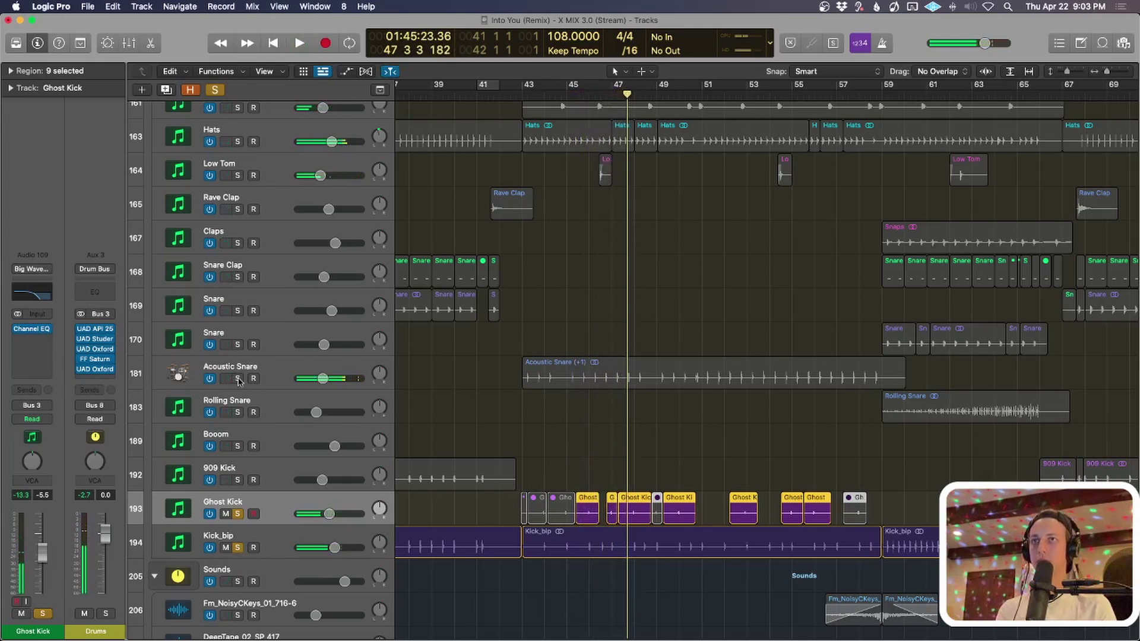
left_click(569, 380)
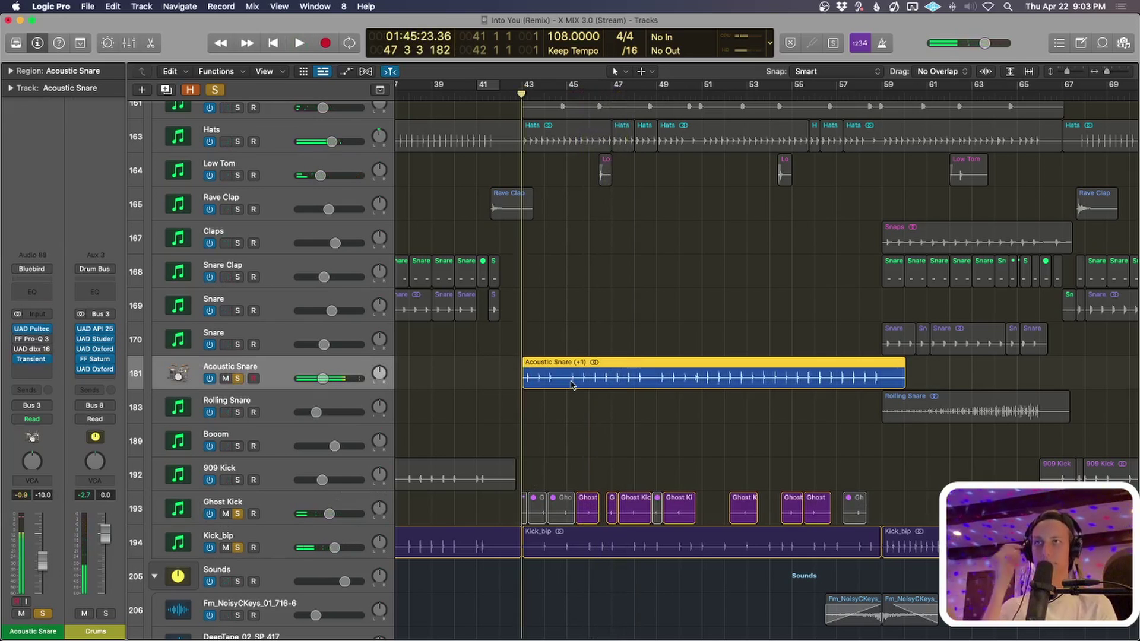
key("space")
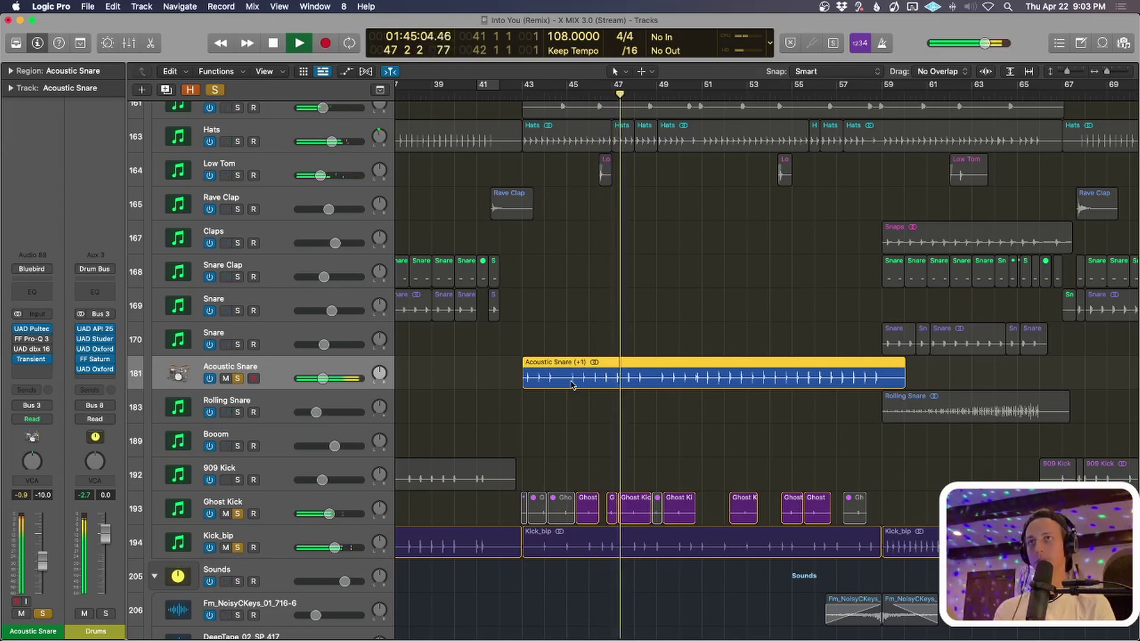
key("space")
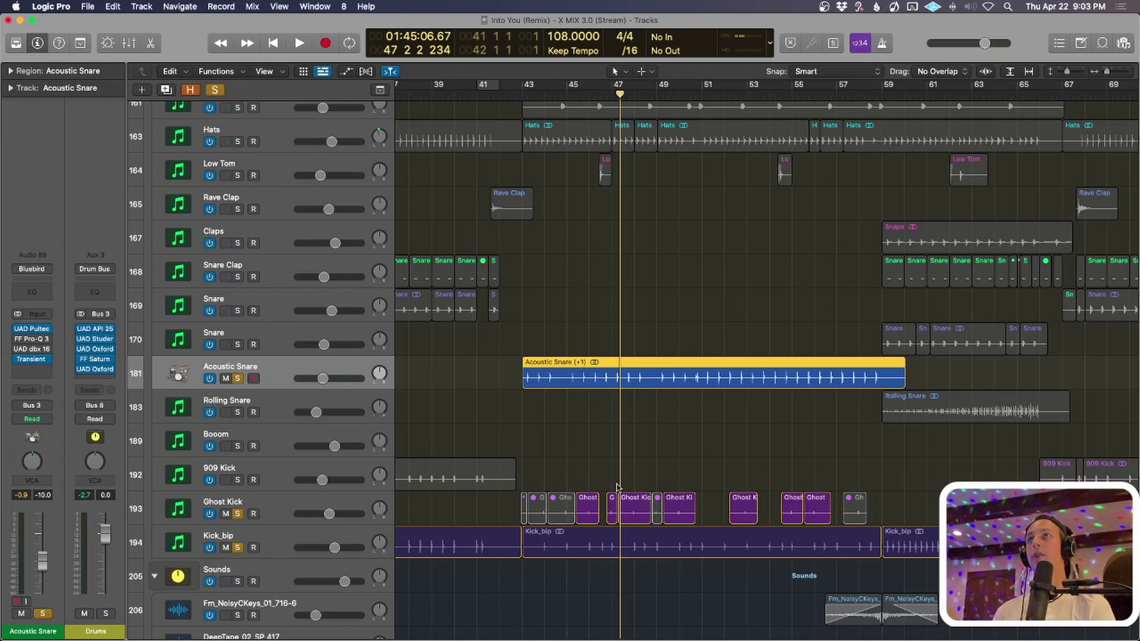
Add the Hats track to the solo and start playback from its region at bar 43.
left_click(665, 447)
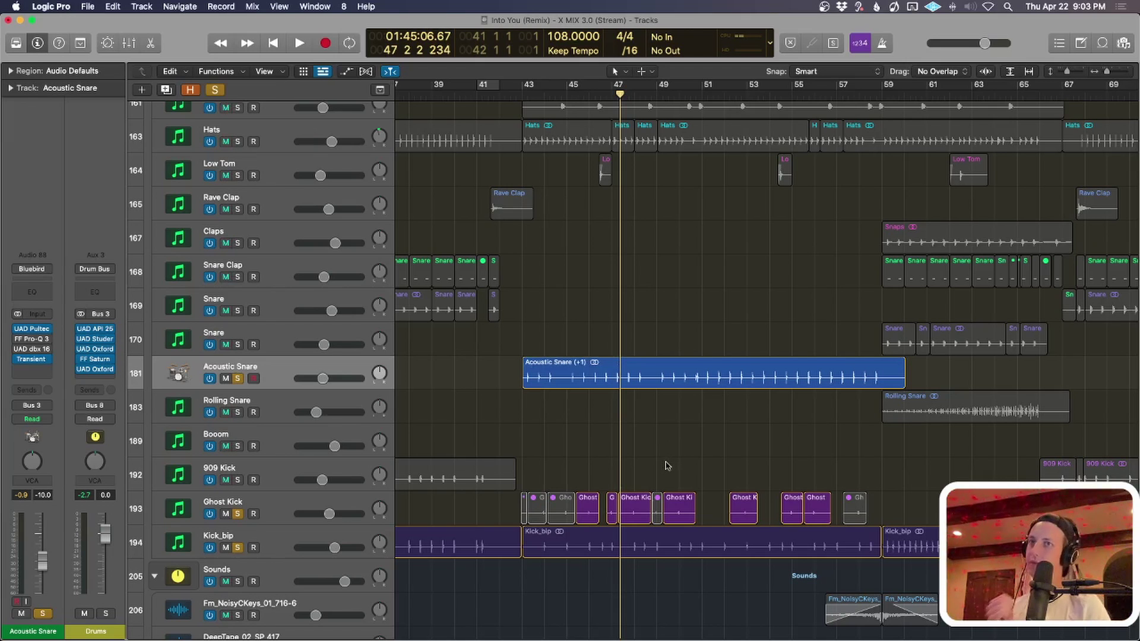
left_click(663, 389)
key("super+Up")
key("super+Up")
key("super+Up")
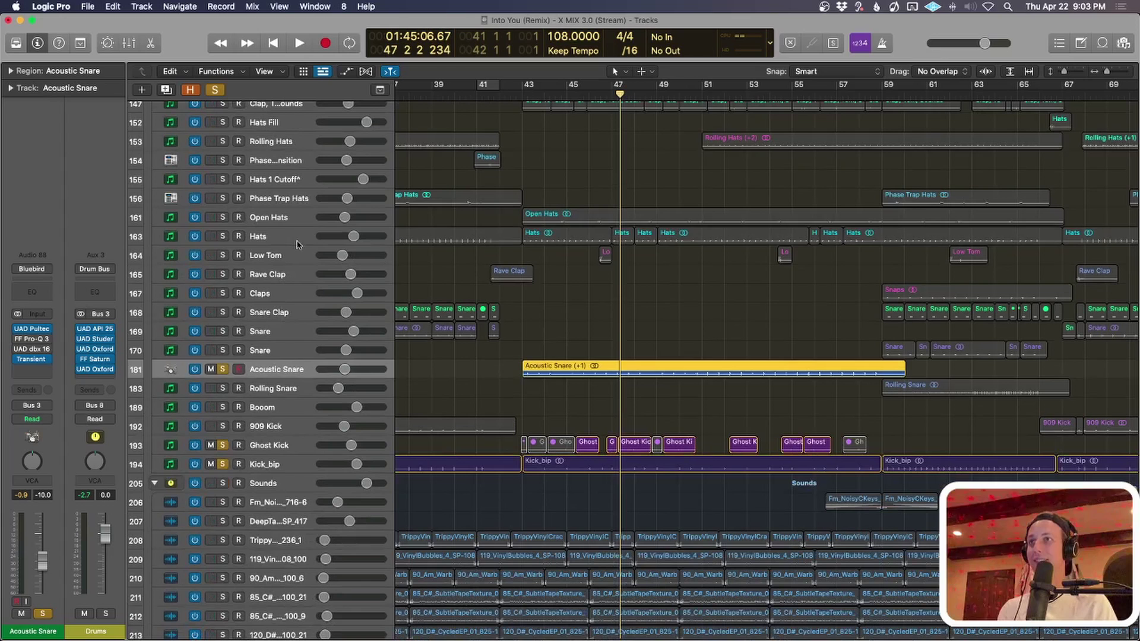
left_click(297, 244)
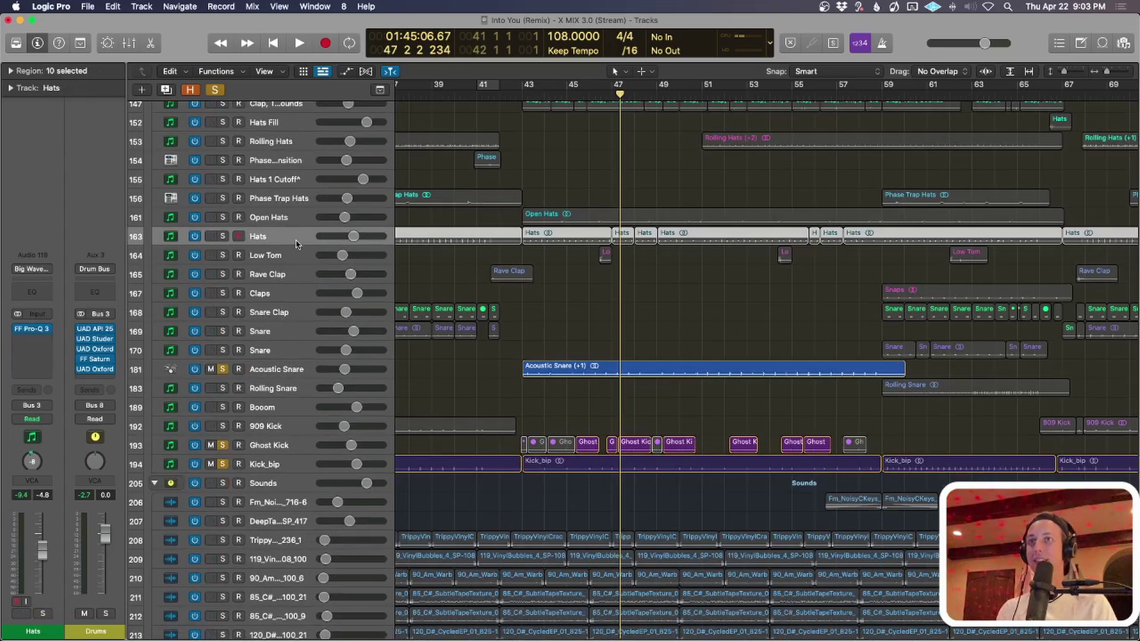
key("s")
key("ctrl+s")
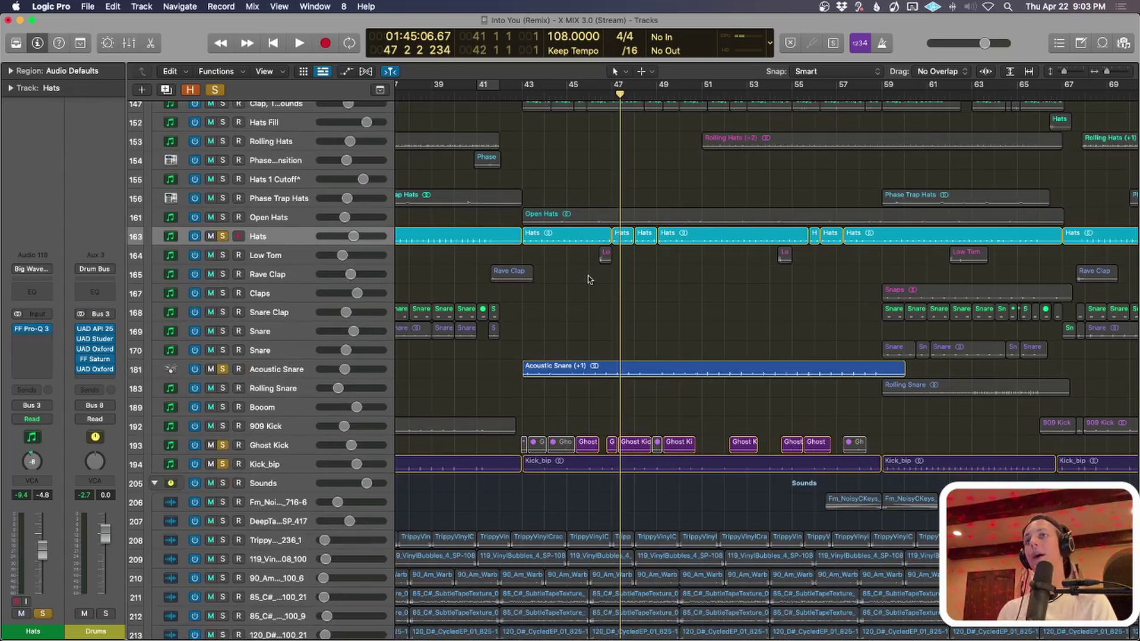
key("shift+Return")
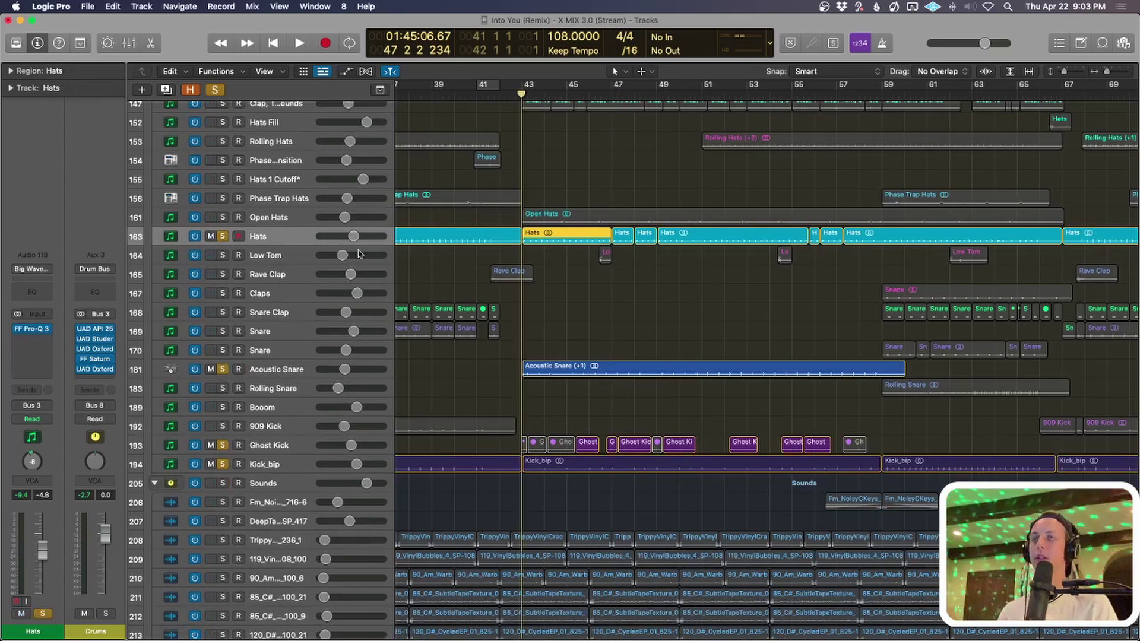
key("space")
Add the Open Hats track to the solo during playback and listen to it with the hats.
scroll(358, 254, "up", 4)
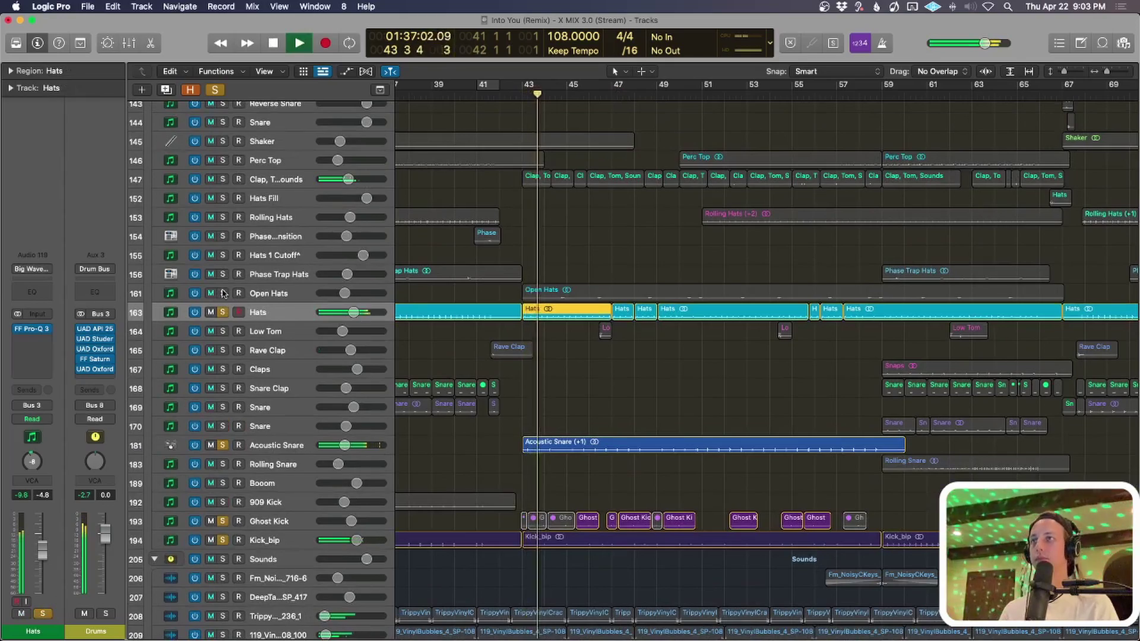
left_click(223, 293)
key("super+Down")
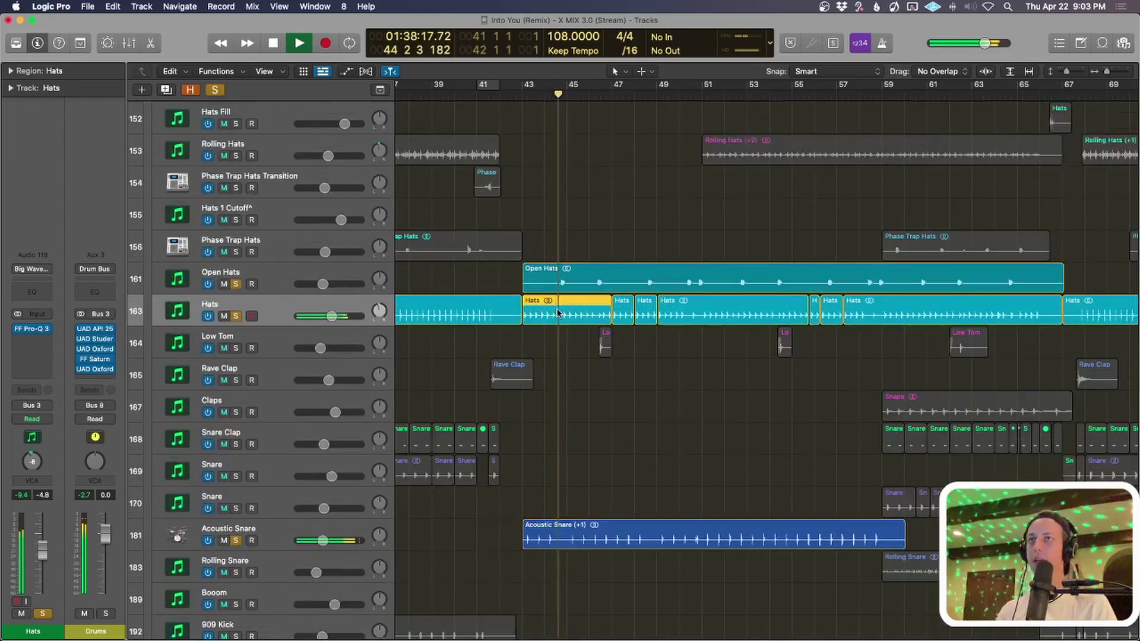
key("super+Up")
key("super+Up")
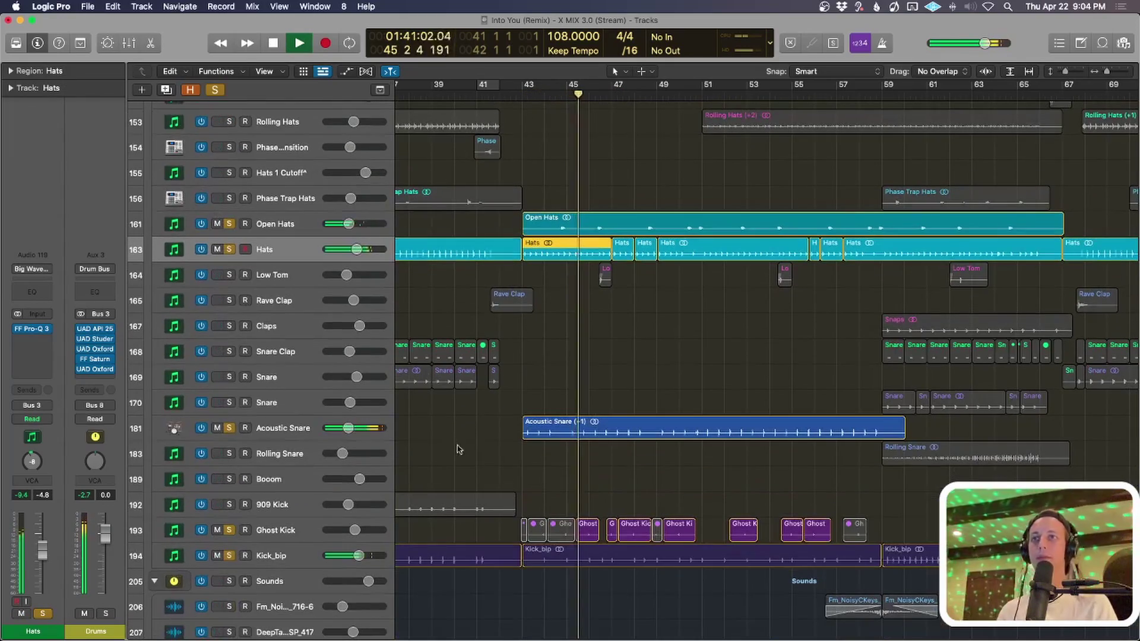
Add the Low Tom track to the solo and audition its first hit from bar 46.
key("super+Up")
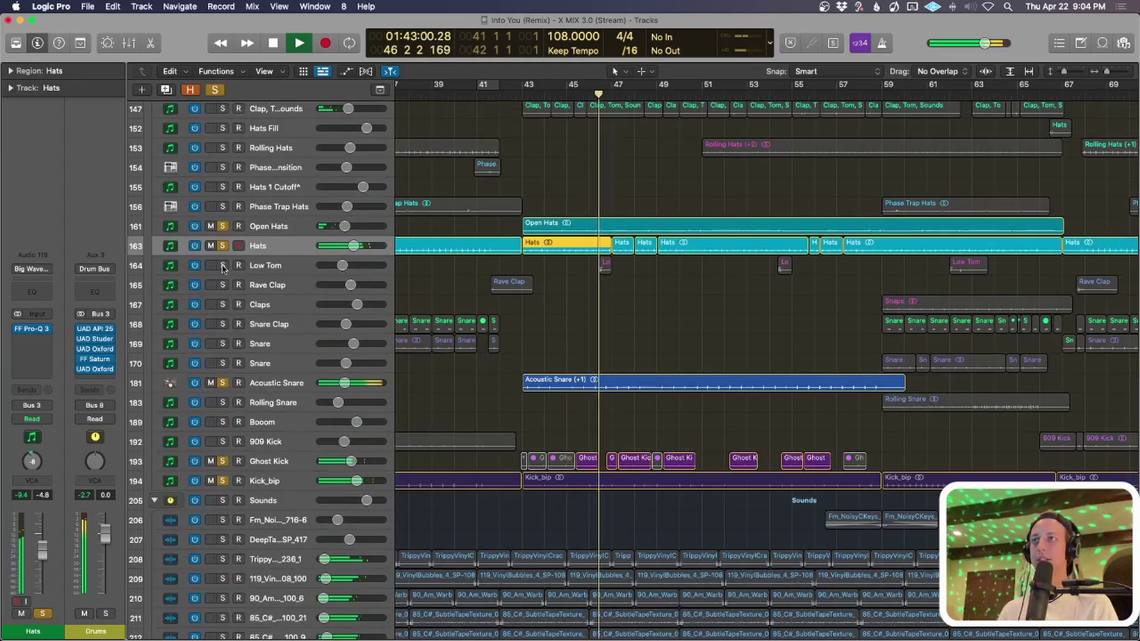
left_click(224, 268)
key("space")
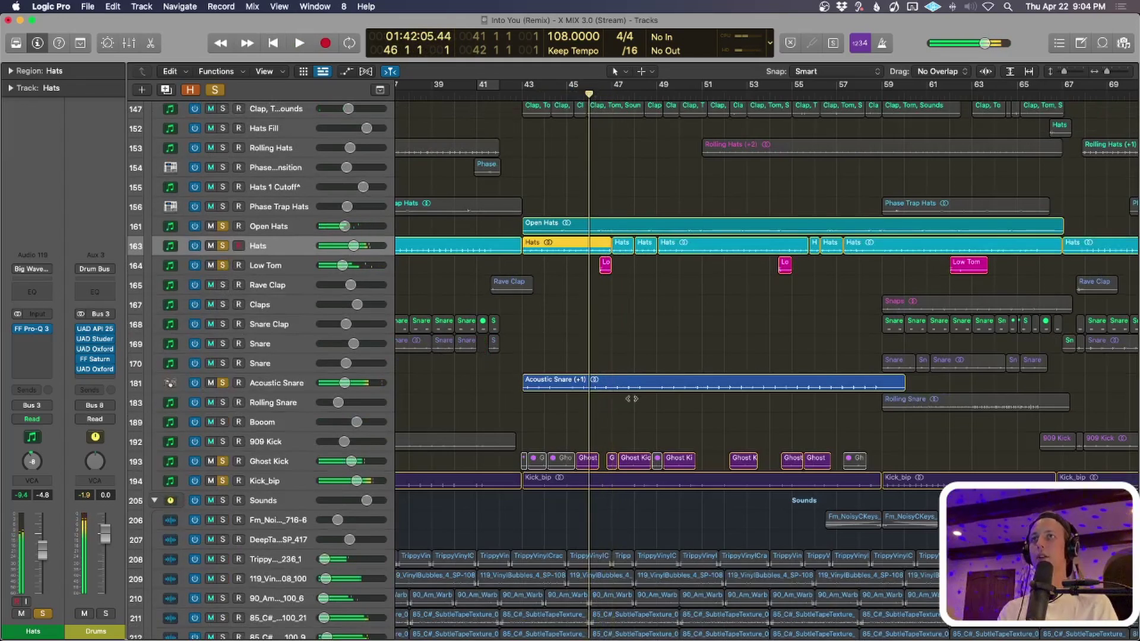
key("super+Down")
key("super+Right")
key("space")
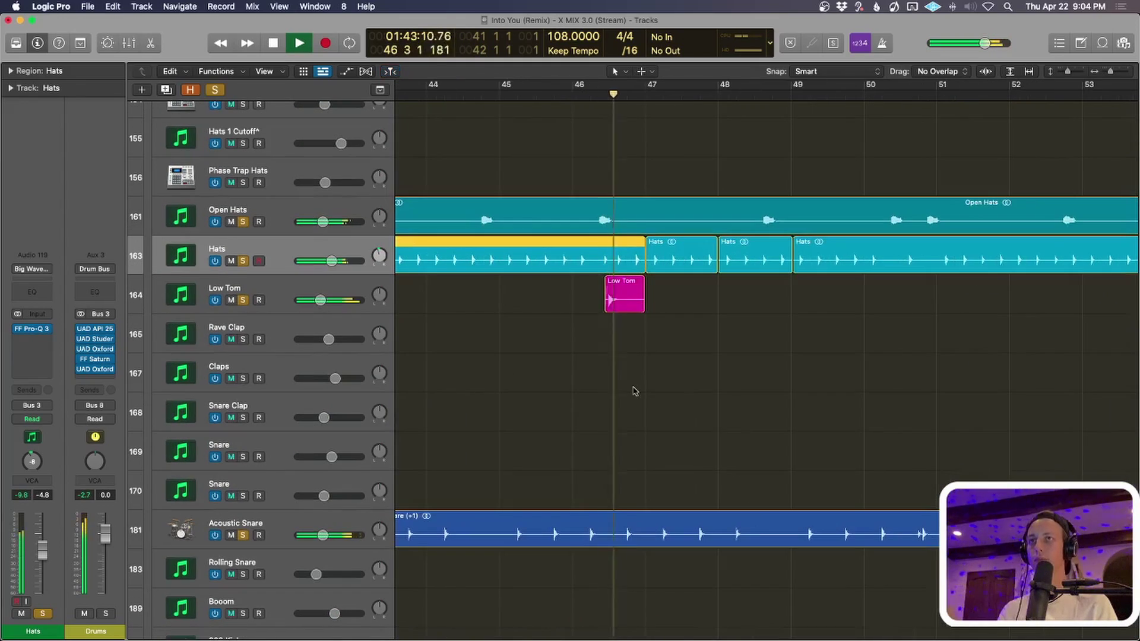
key("super+Up")
key("super+Left")
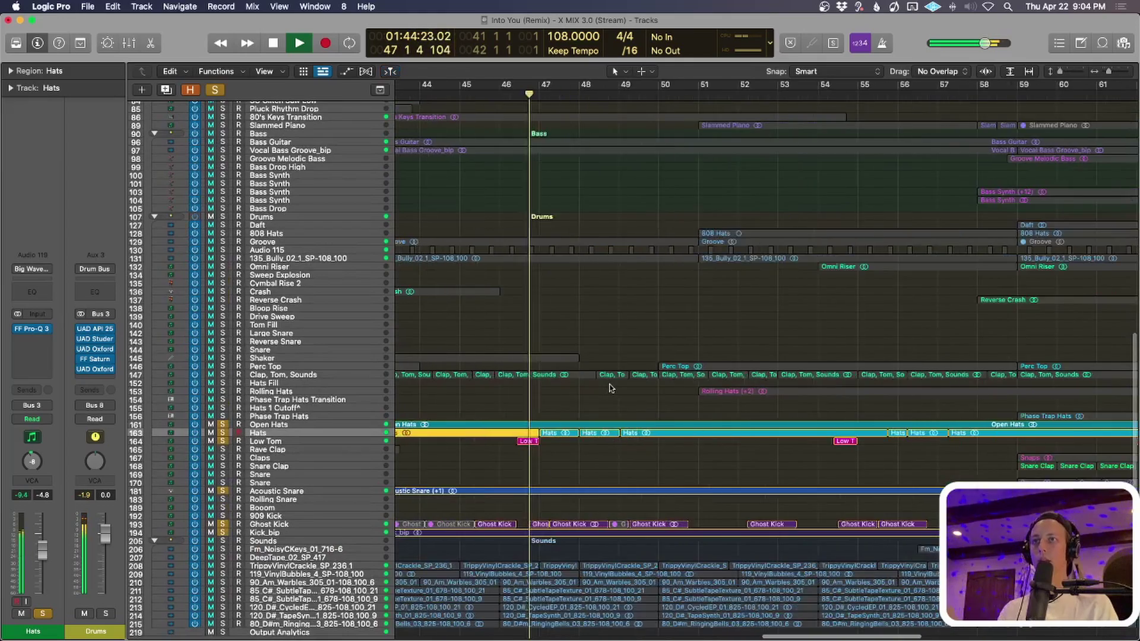
key("super+Down")
key("super+Left")
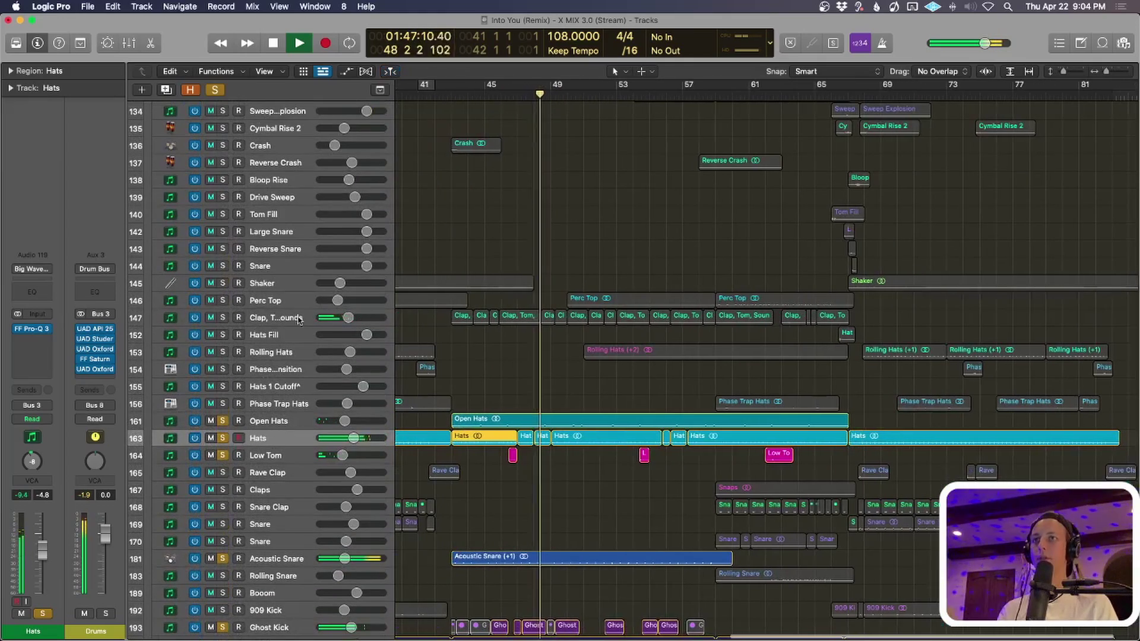
key("space")
Add the Clap, Tom, Sounds track to the solo and audition it from its first region at bar 43.
left_click(222, 318)
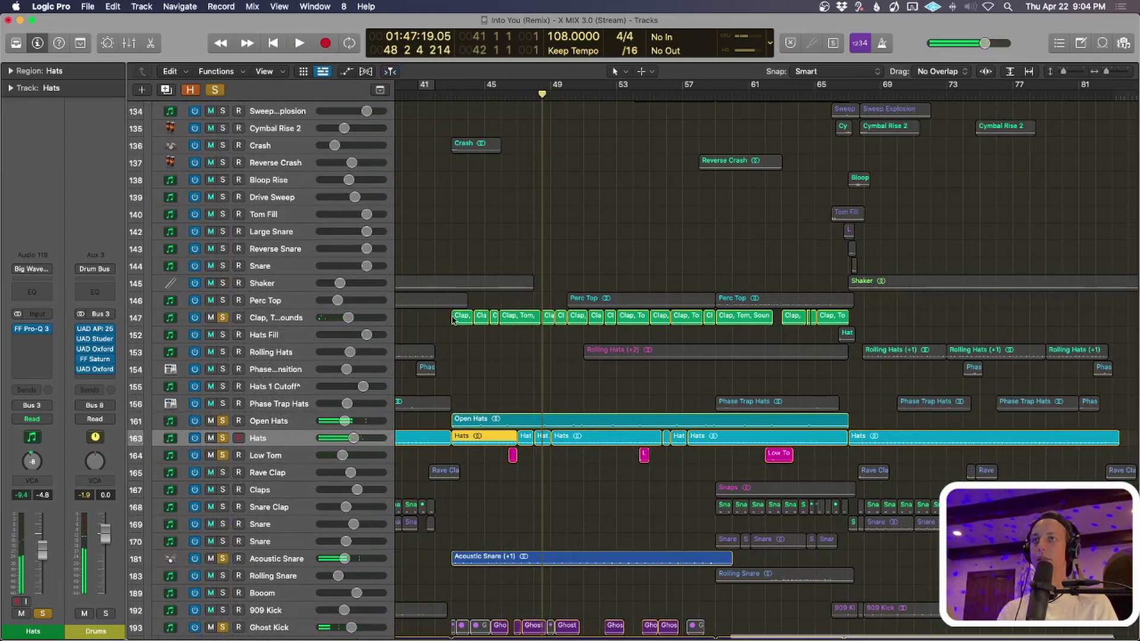
left_click(454, 320)
key("z")
key("space")
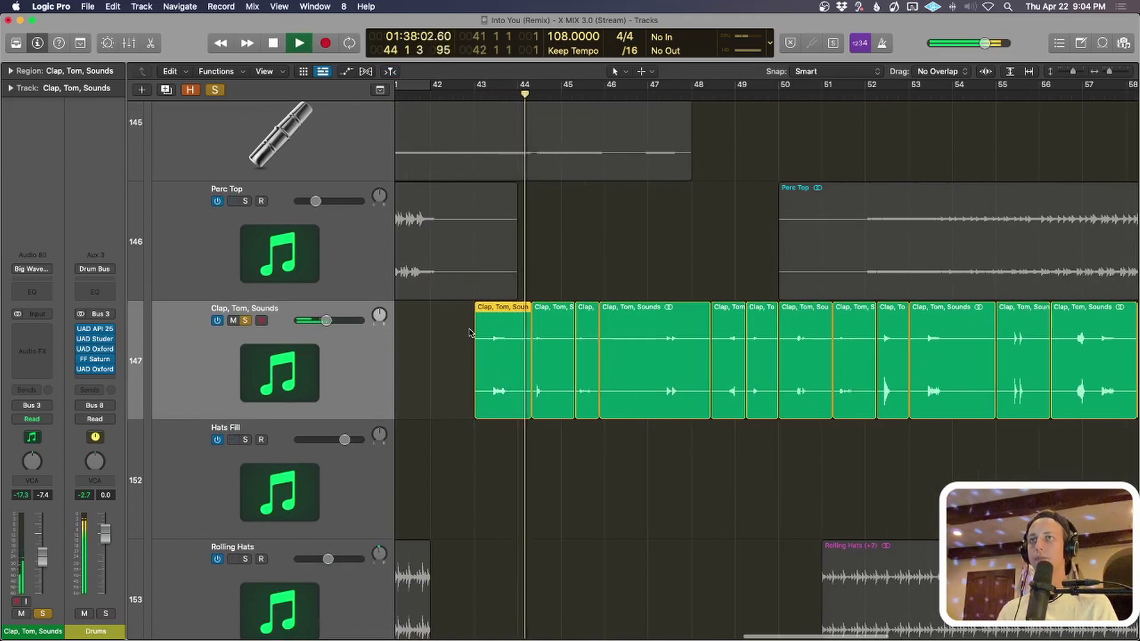
scroll(593, 378, "down", 3)
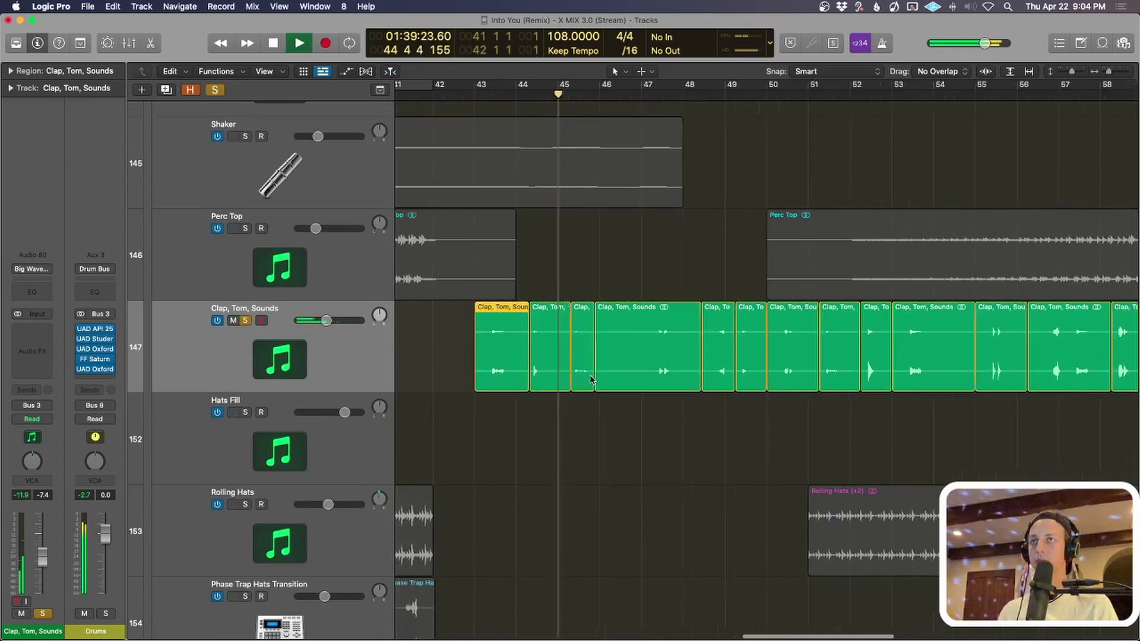
scroll(592, 379, "down", 5)
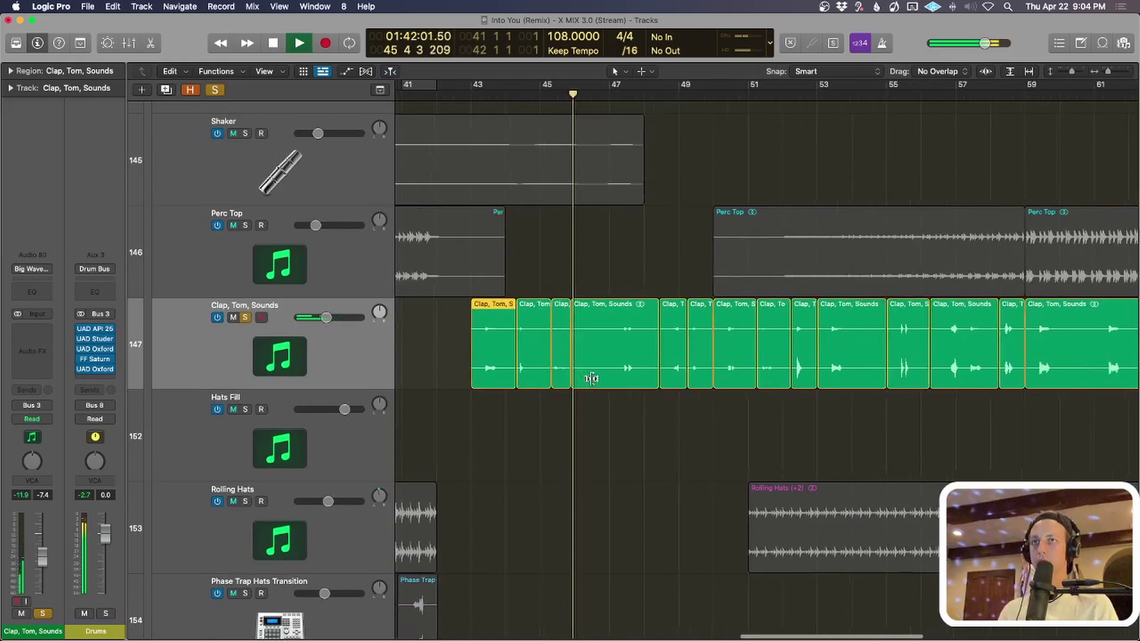
scroll(591, 383, "down", 3)
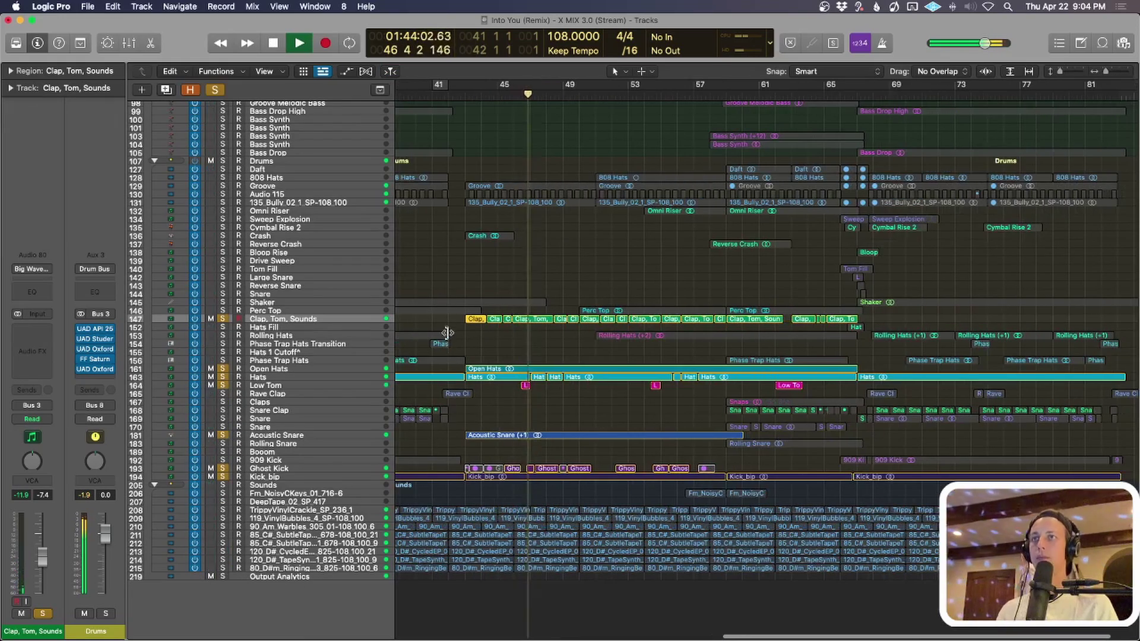
key("space")
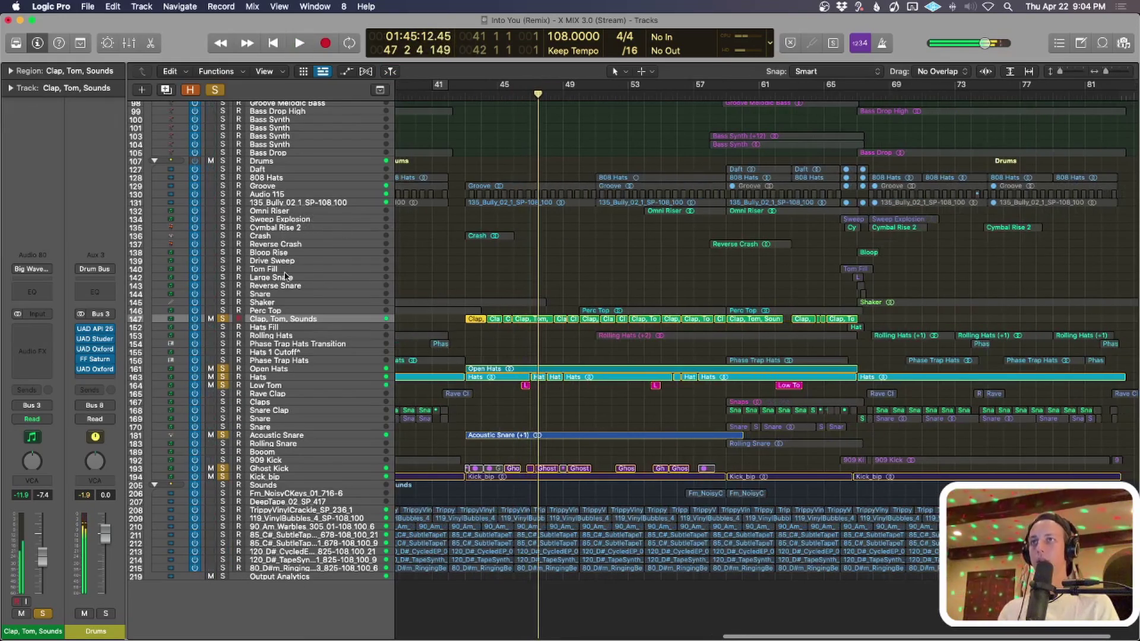
Clear all solos, solo the 135_Bully_02_1_SP-108_100 track and start playback from its region at bar 43.
left_click(214, 90)
key("z")
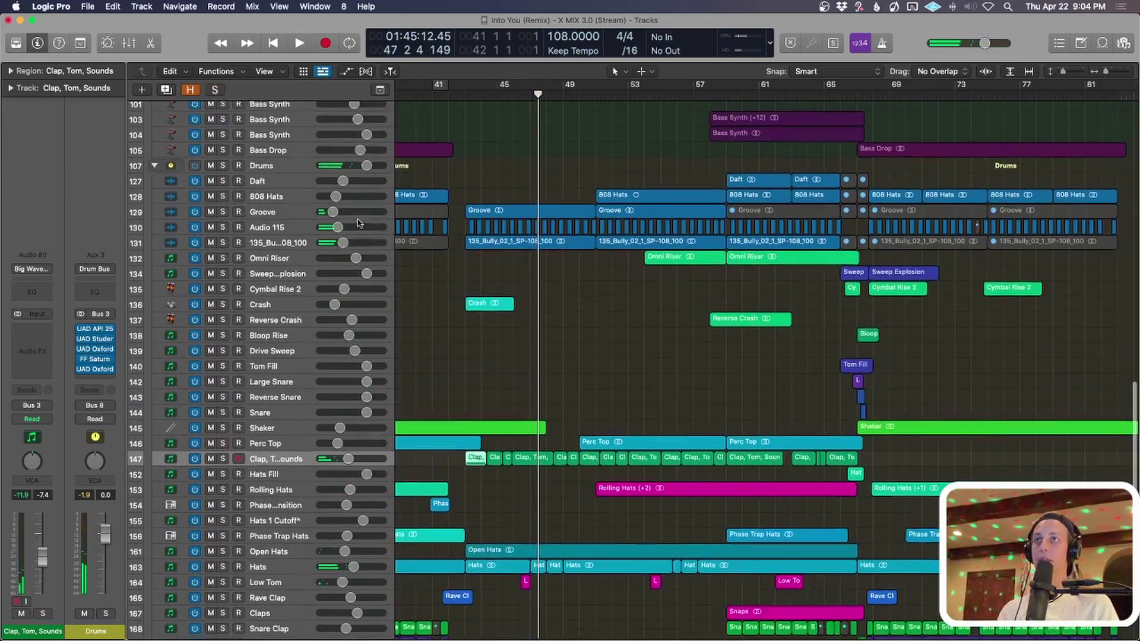
left_click(299, 243)
scroll(557, 244, "up", 3)
scroll(795, 250, "up", 4)
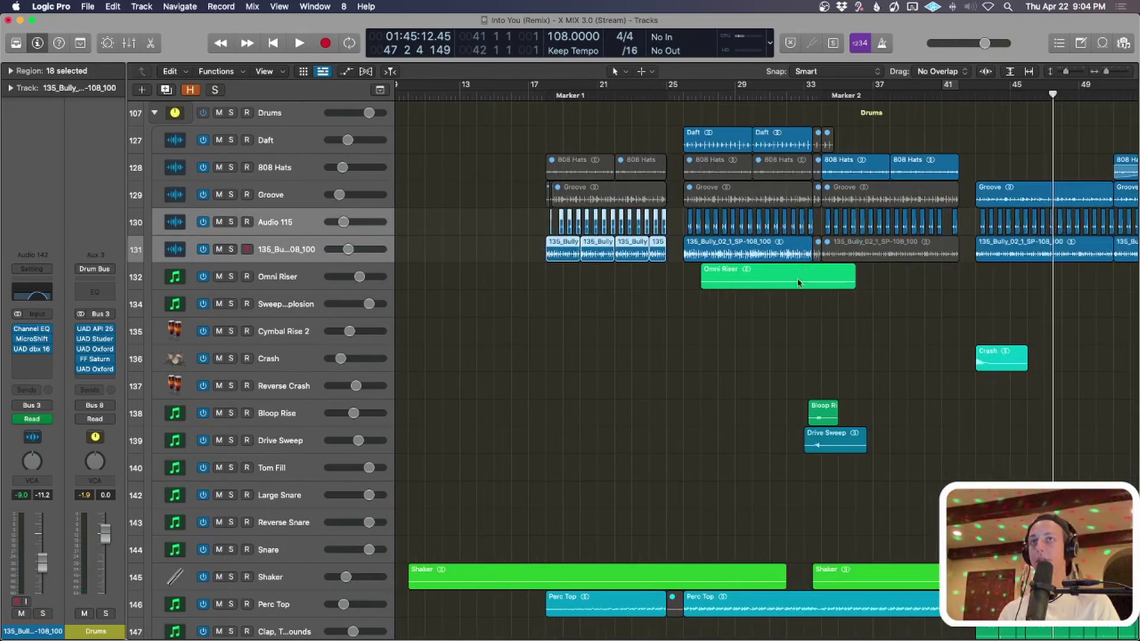
left_click(831, 257)
key("ctrl+s")
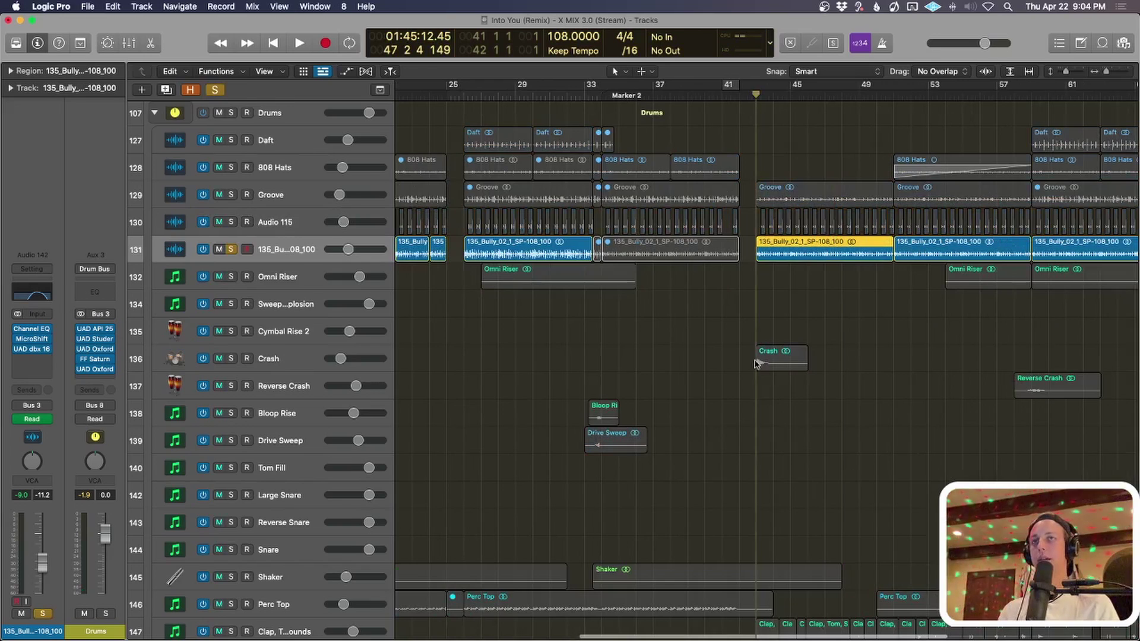
scroll(755, 363, "down", 5)
key("space")
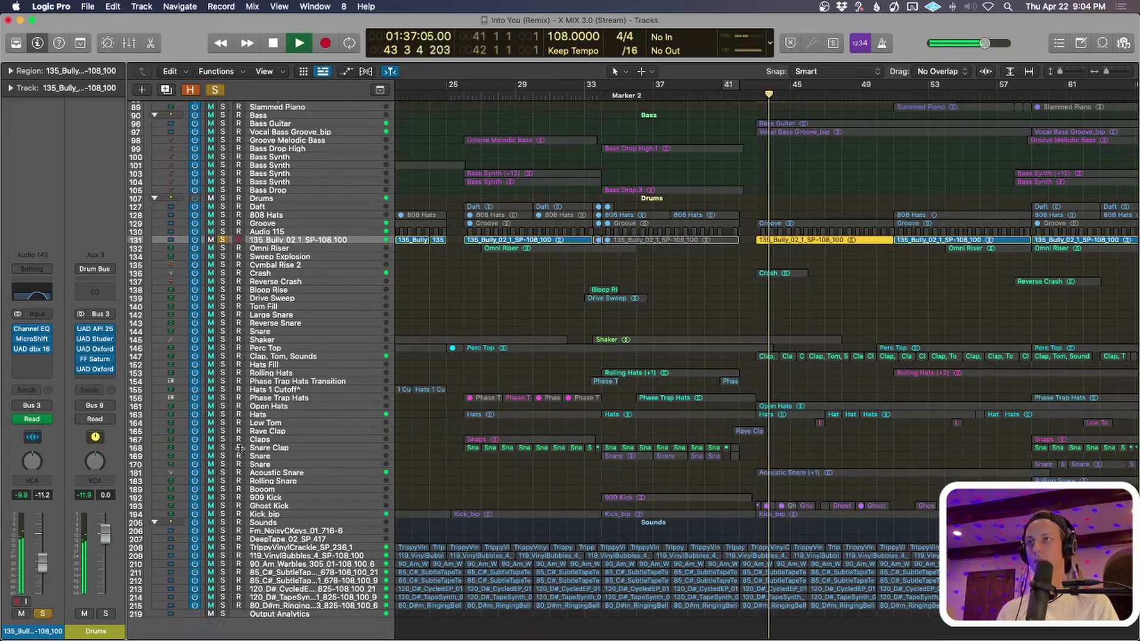
Add the tracks from Kick_bip up to Clap, Tom, Sounds plus Audio 115 and Groove to the solo during playback.
left_click_drag(222, 514, 251, 356)
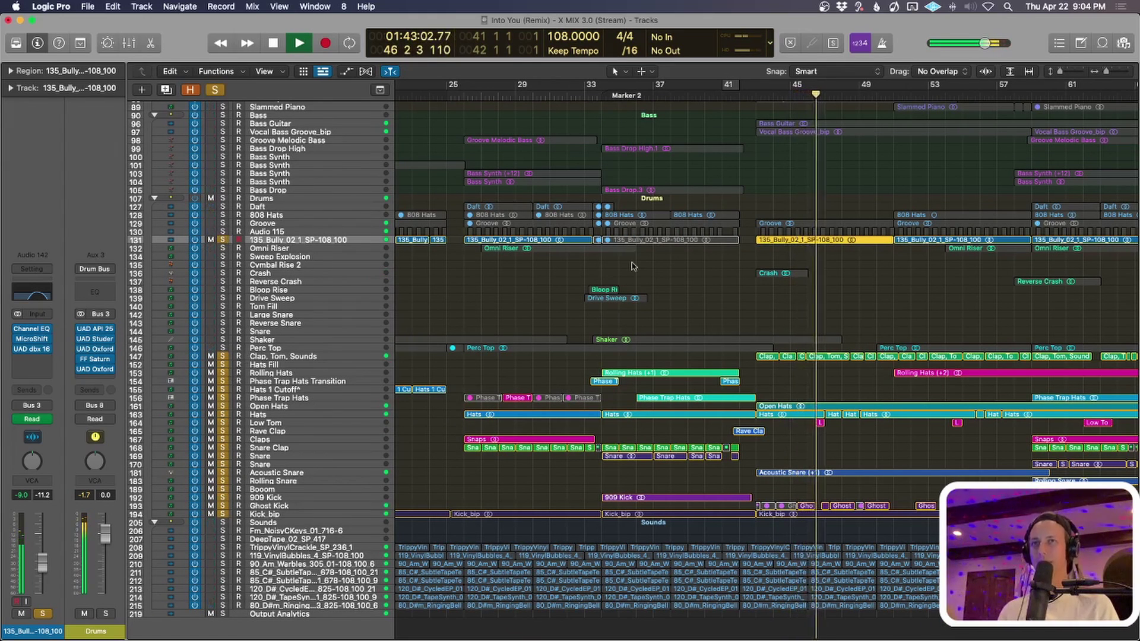
key("super+Down")
key("super+Down")
left_click(223, 226)
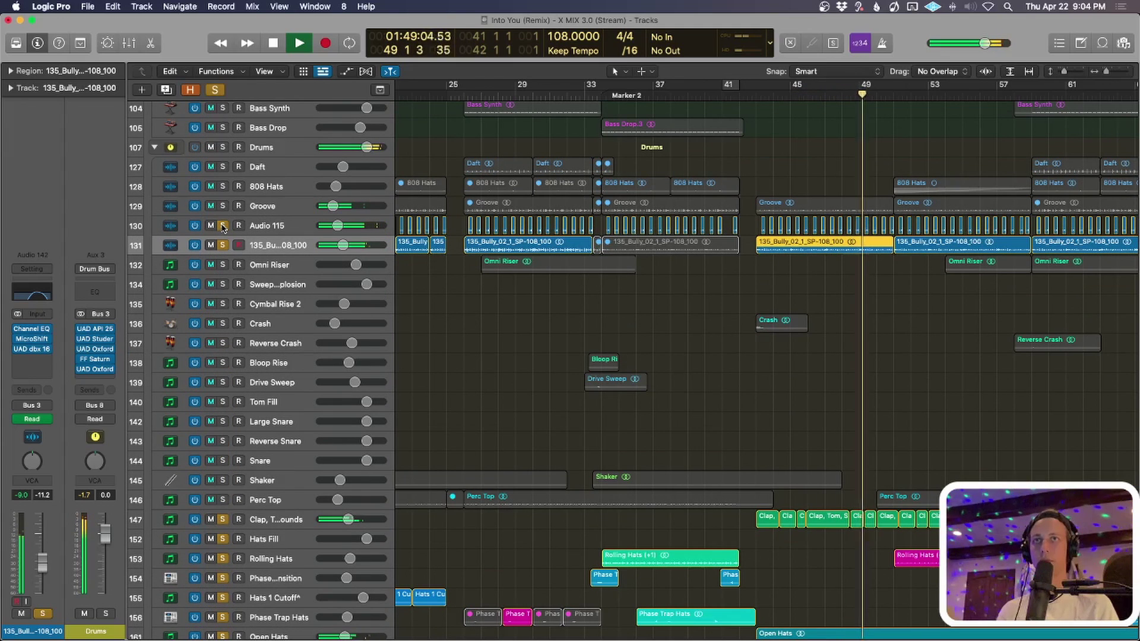
left_click(223, 206)
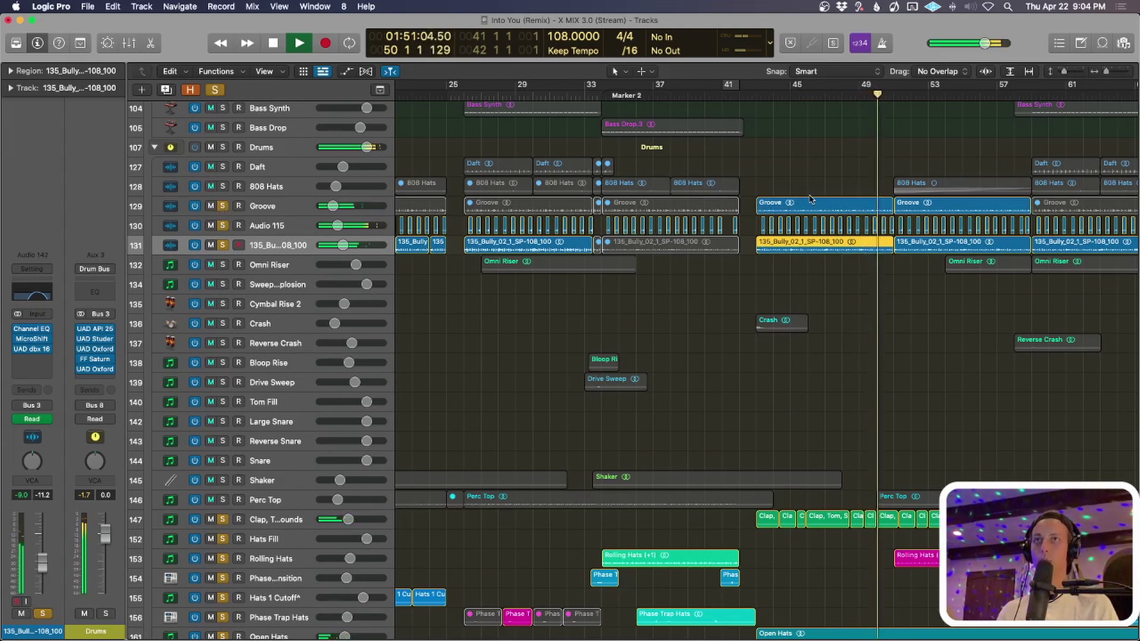
Audition the Groove track from bar 43 with the other solos cleared, stop playback and unsolo it.
left_click(811, 200)
scroll(598, 298, "left", 5)
scroll(738, 290, "up", 5)
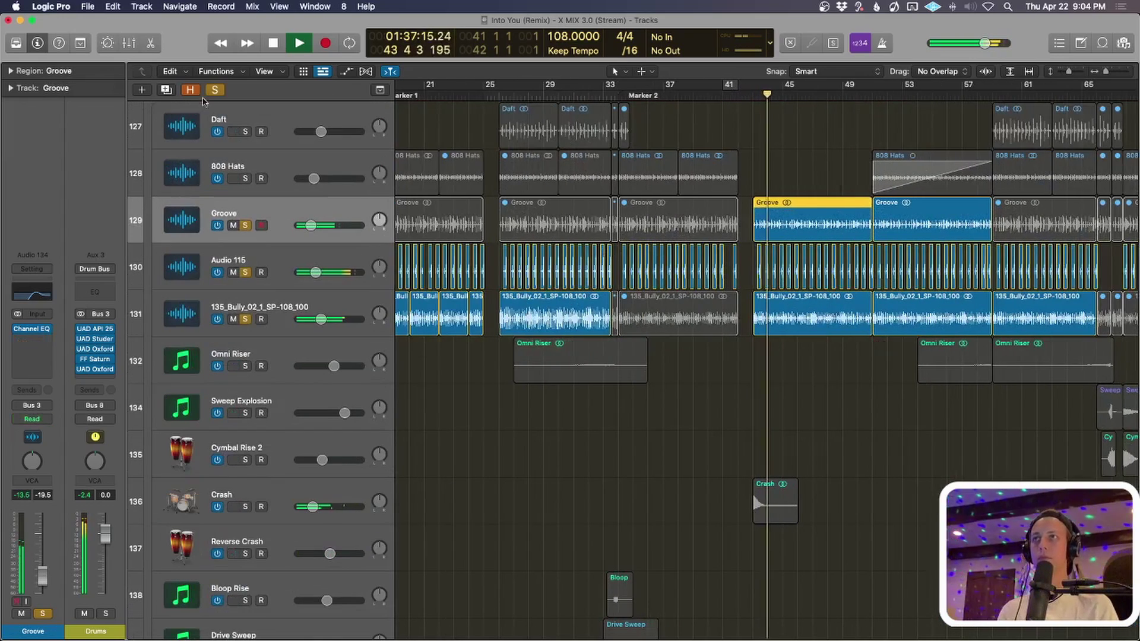
left_click(215, 90)
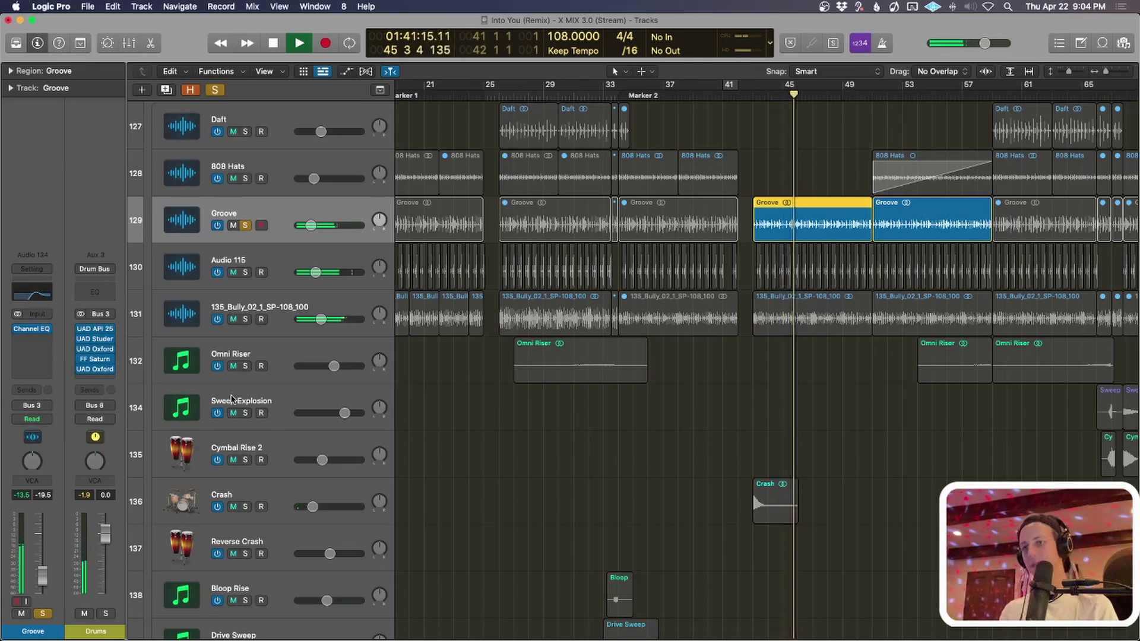
key("space")
key("s")
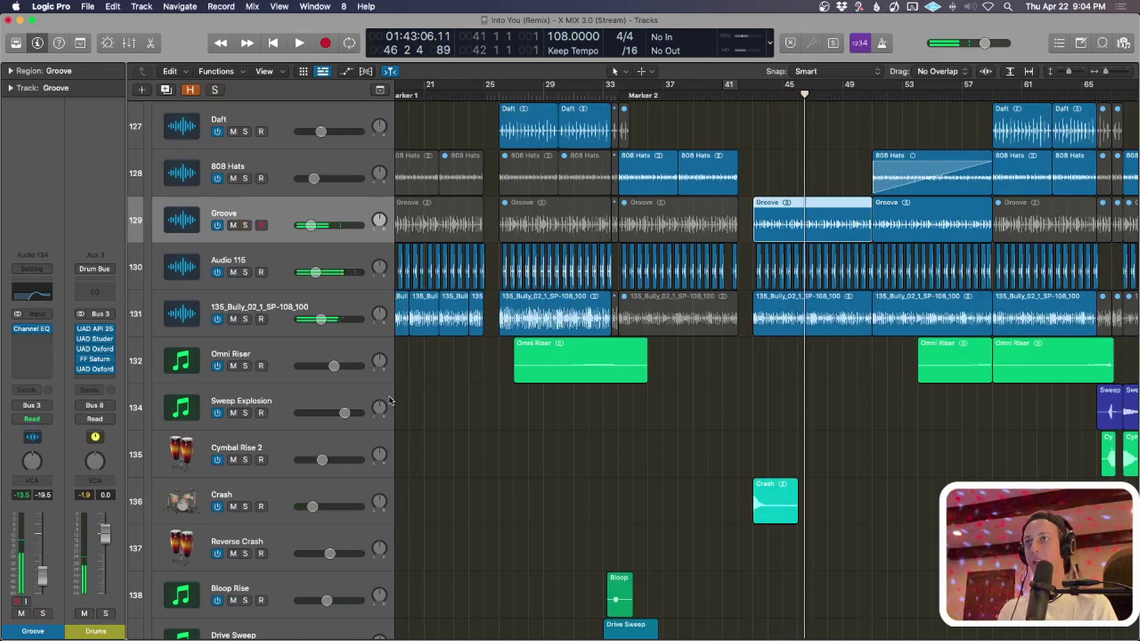
Solo the entire Drums stack and start playback from the 135_Bully_02_1_SP-108_100 region at bar 43.
key("z")
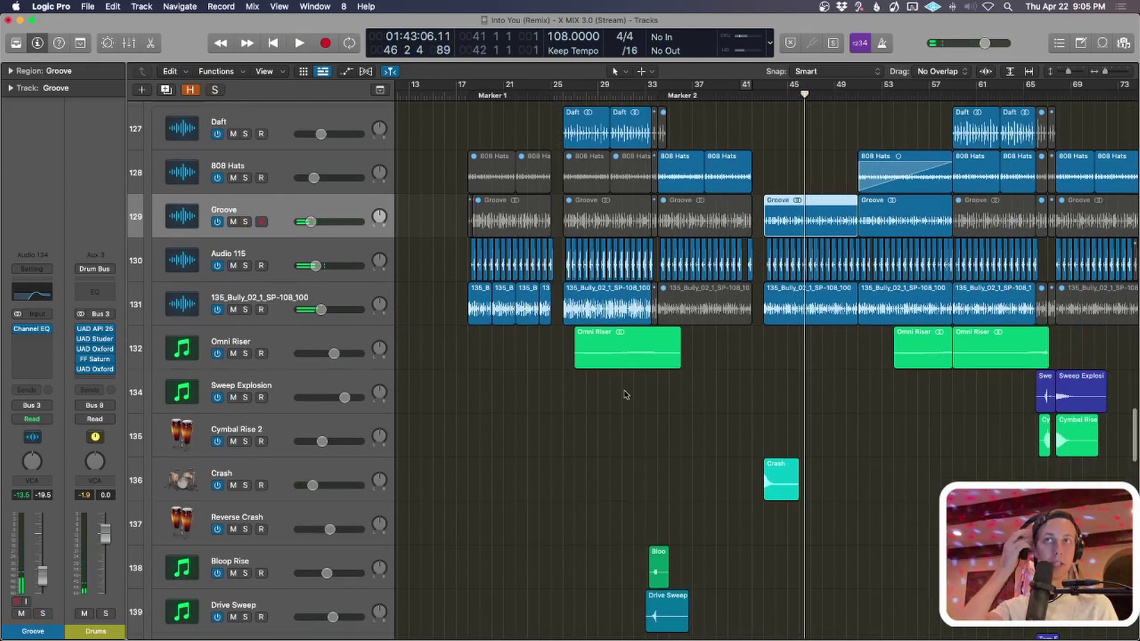
key("super+Up")
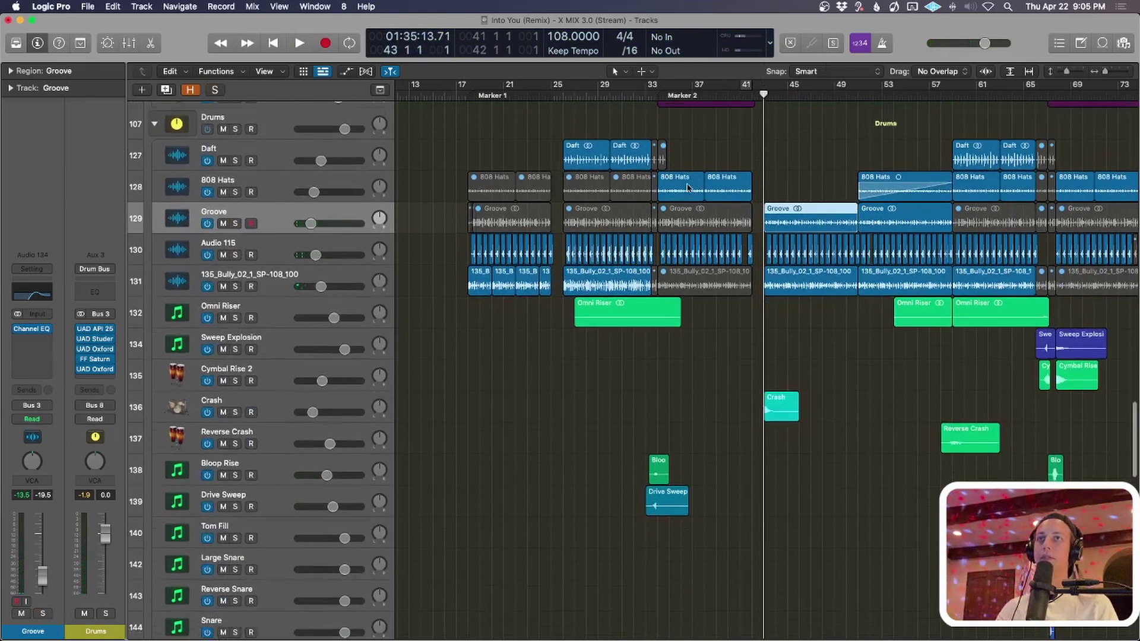
left_click(301, 142)
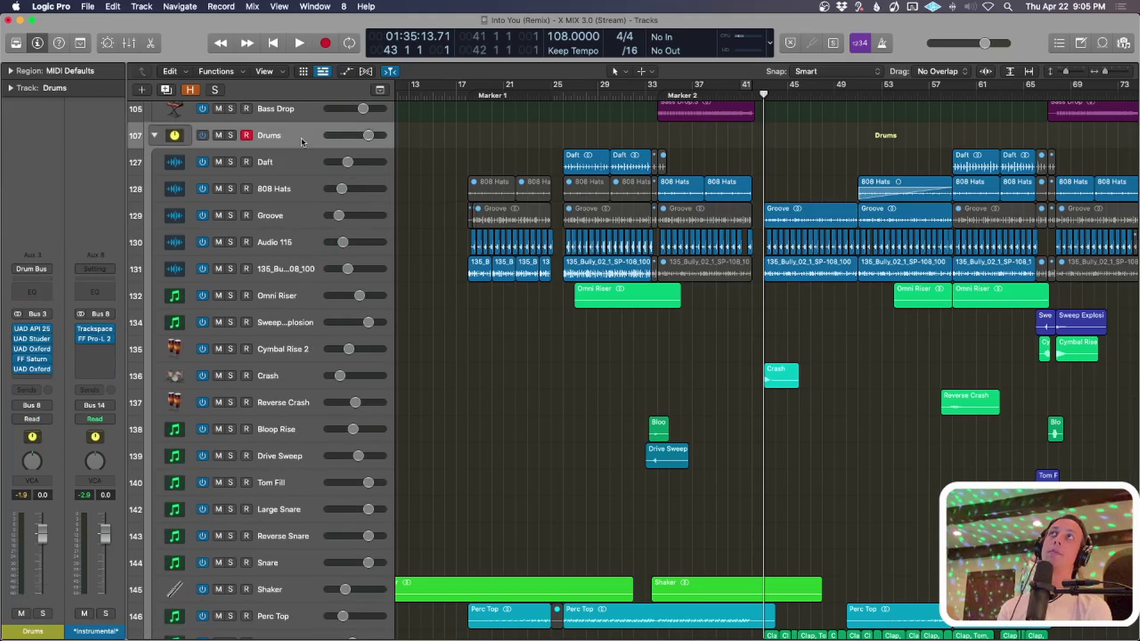
key("s")
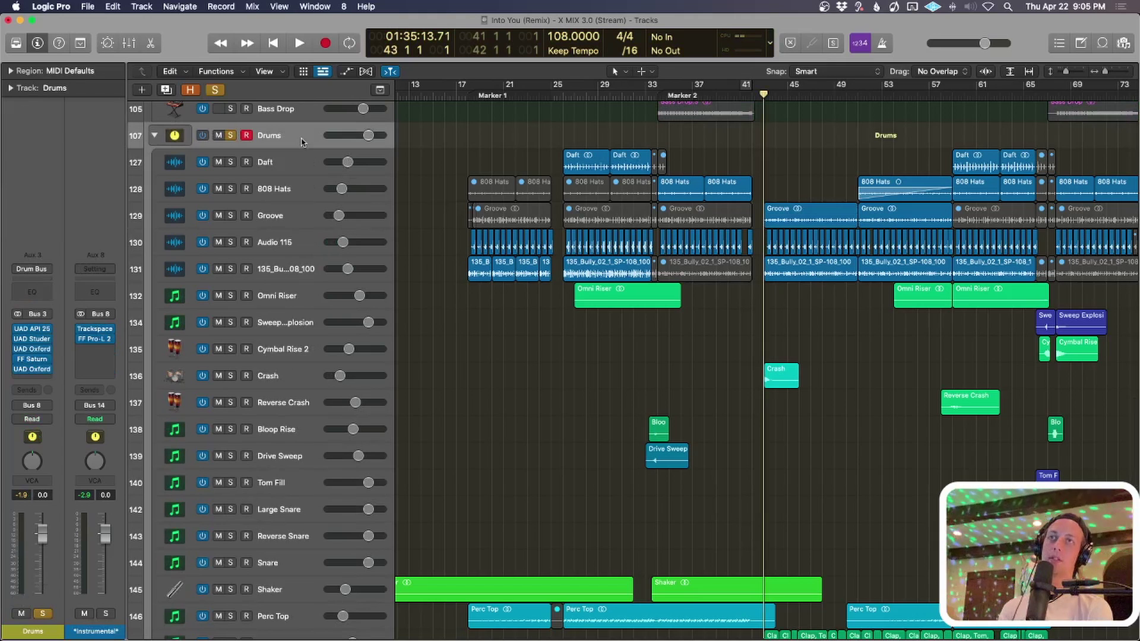
left_click(802, 272)
key("super+Up")
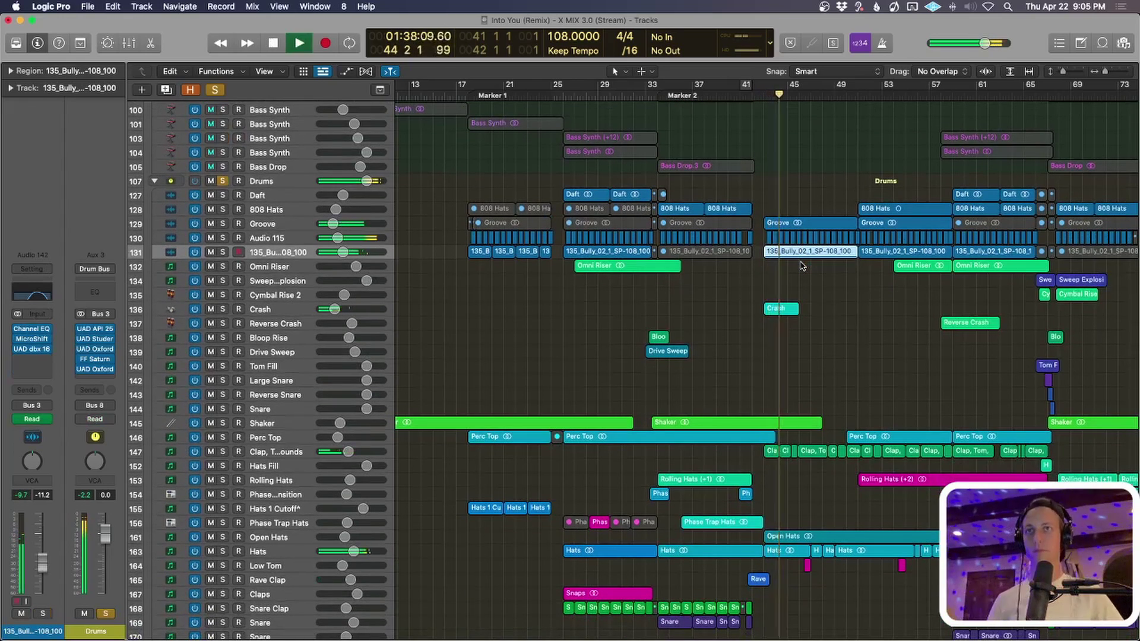
Listen to the combined drum section while looking over its layers and the bass and synth tracks, and stop playback.
key("super+Up")
key("super+Up")
key("t")
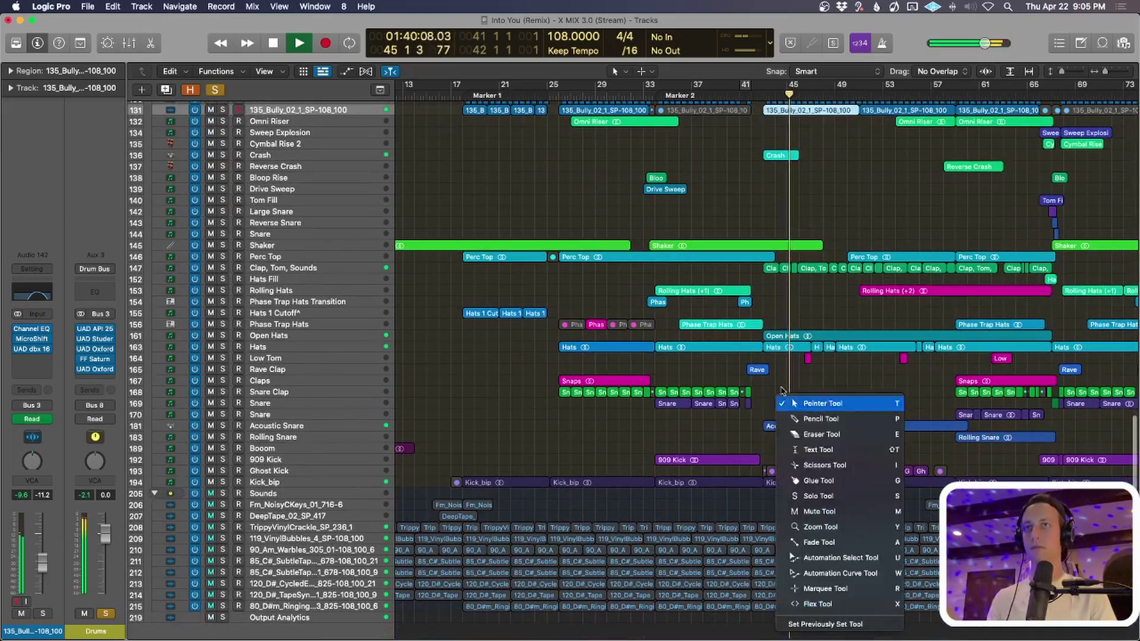
key("Escape")
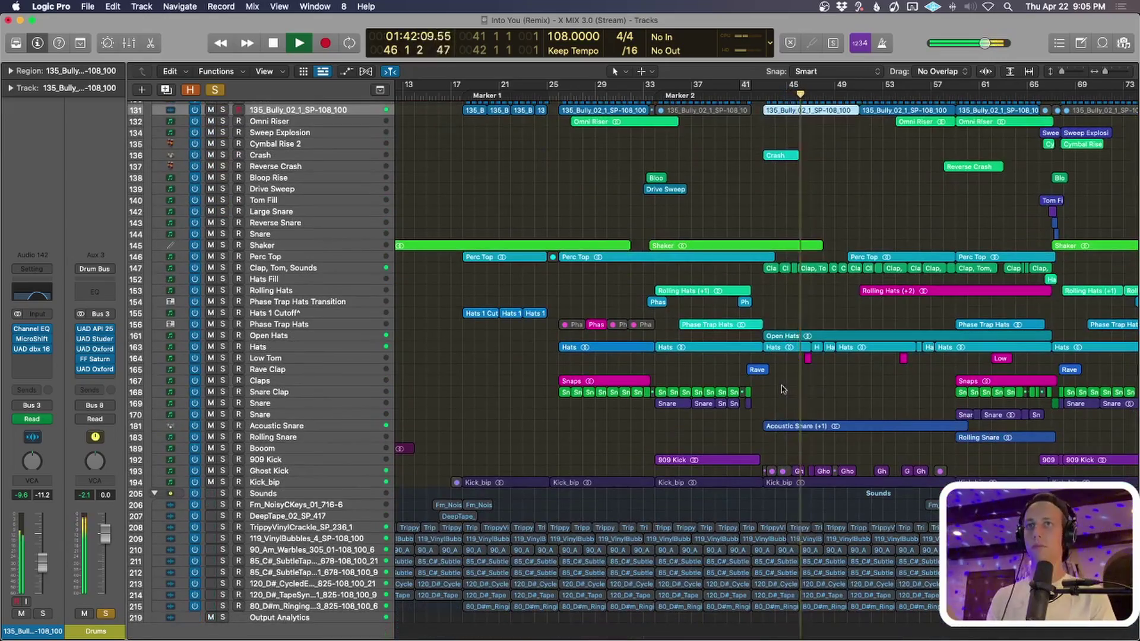
scroll(783, 392, "up", 5)
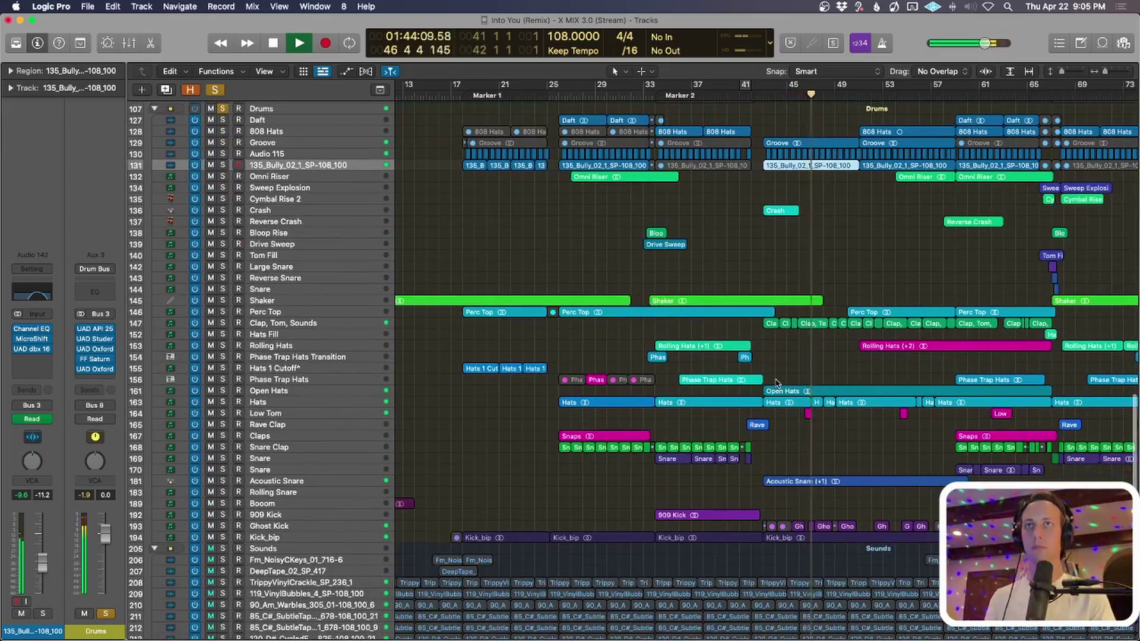
scroll(253, 373, "up", 10)
key("space")
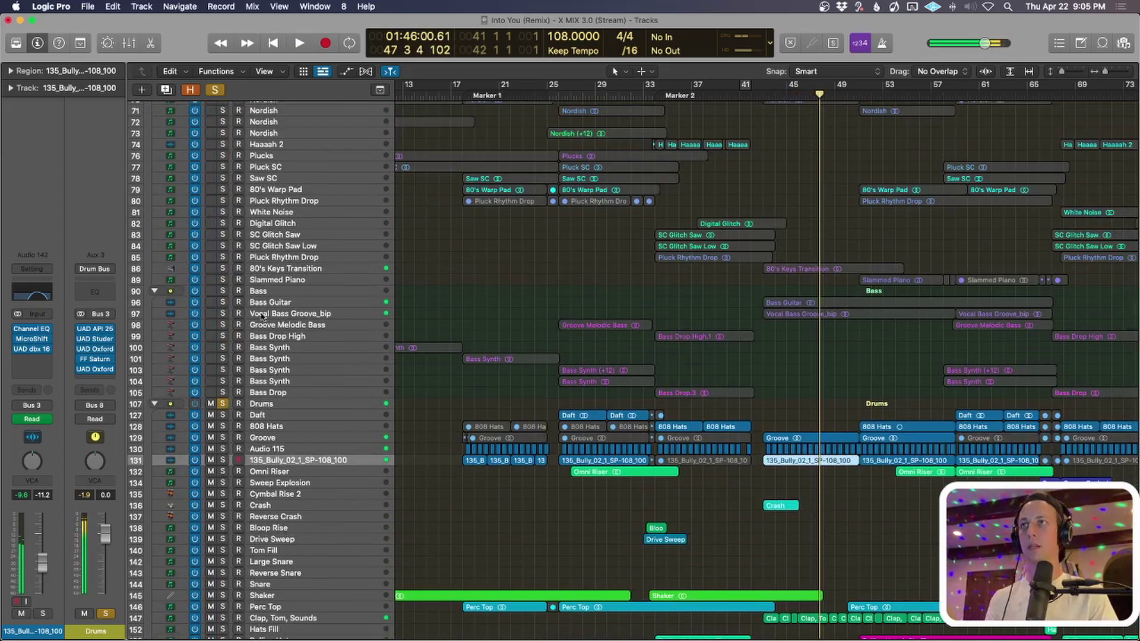
Solo the Bass Guitar track without the Drums stack and audition its region from bar 43.
left_click(284, 301)
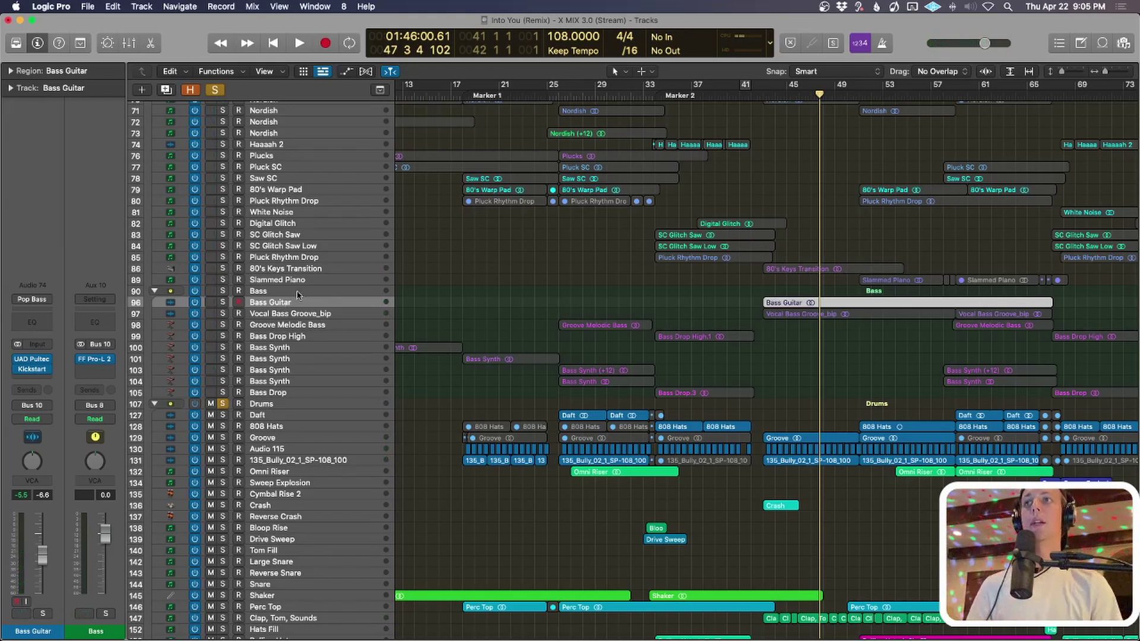
key("super+Down")
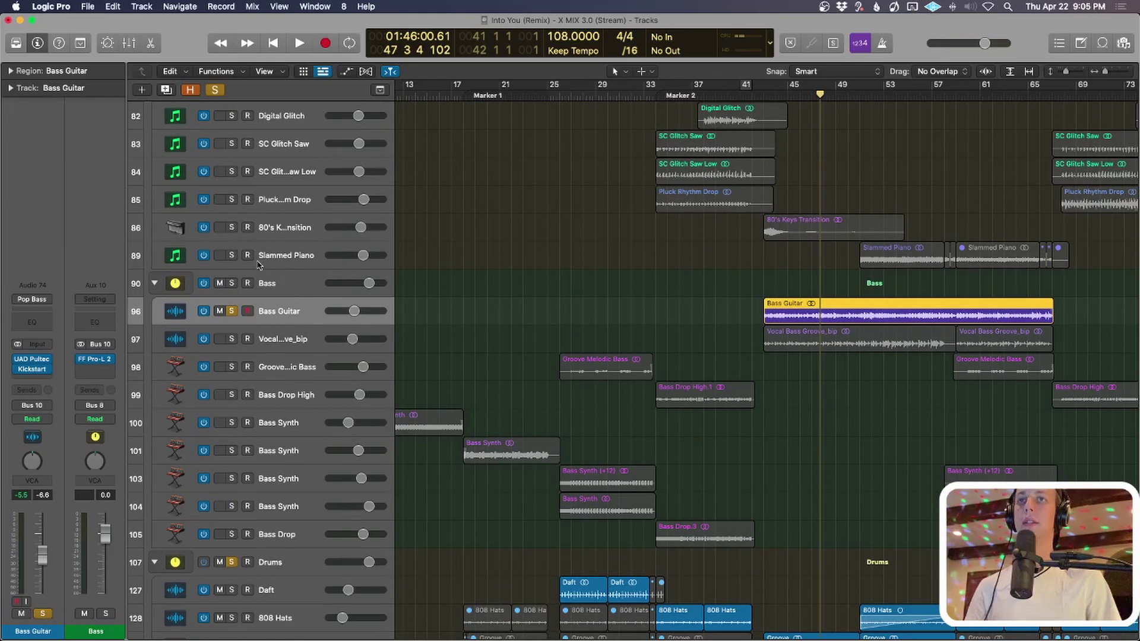
key("space")
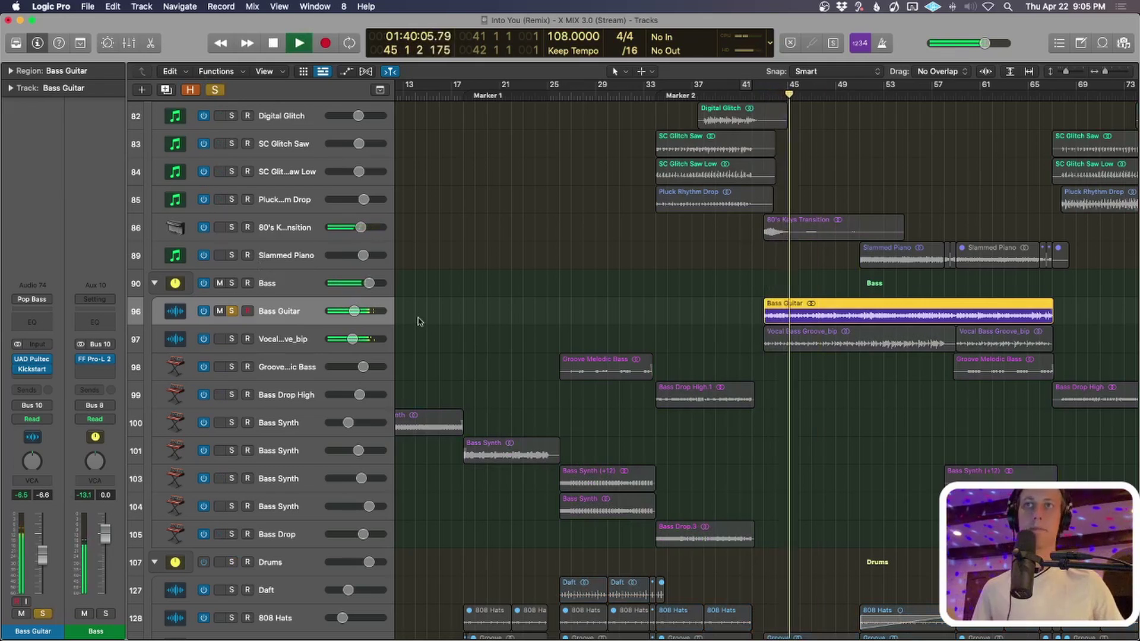
scroll(438, 324, "down", 1)
scroll(438, 324, "down", 2)
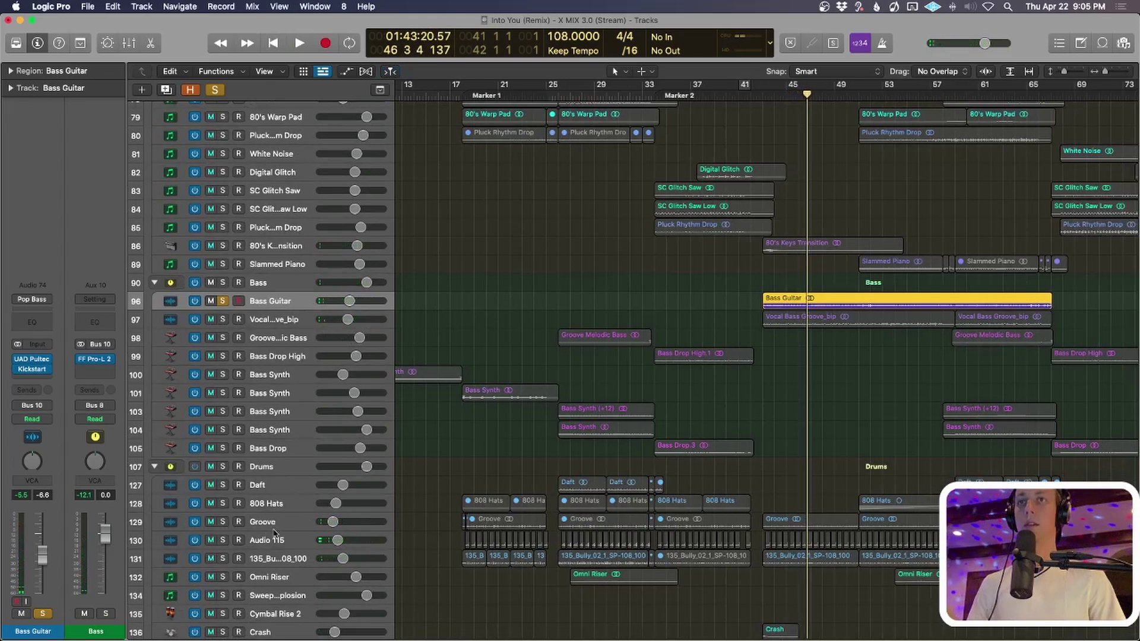
Add the Drums stack to the solo and audition it together with the Bass Guitar from bar 43.
left_click(224, 467)
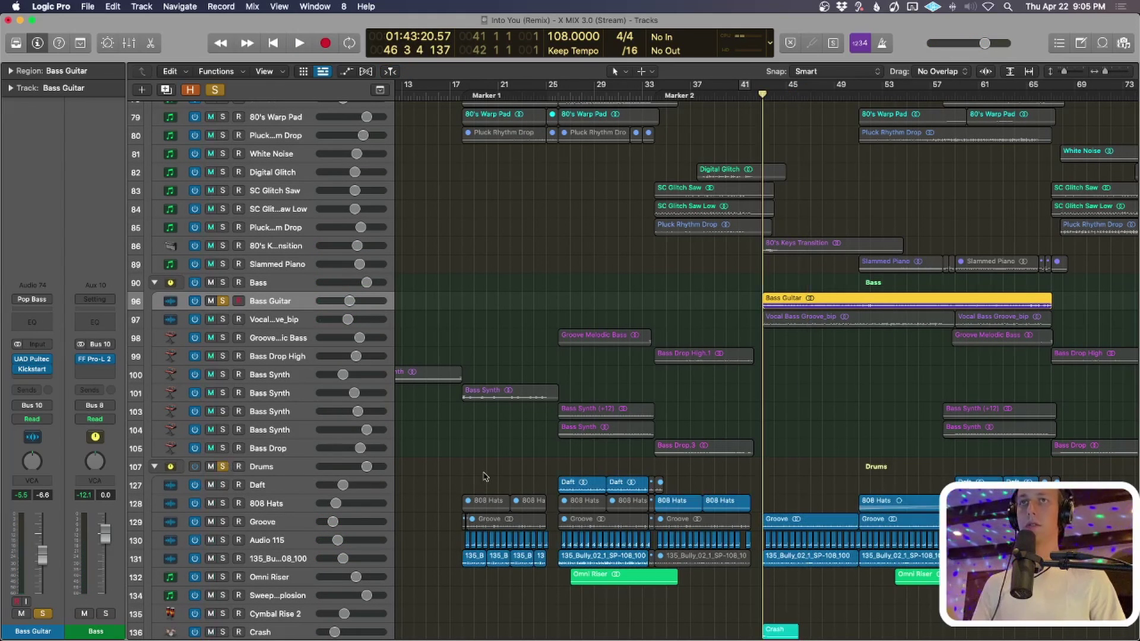
key("space")
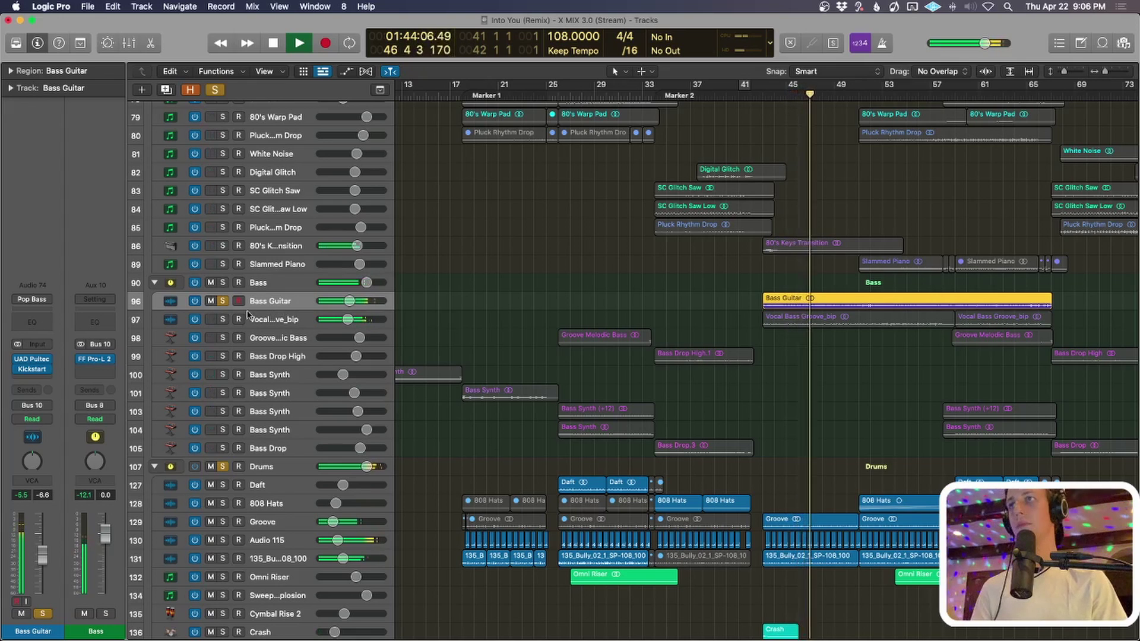
key("space")
Add the Vocal Bass Groove_bip track to the solo and play from its first region at bar 43.
left_click(789, 324)
key("z")
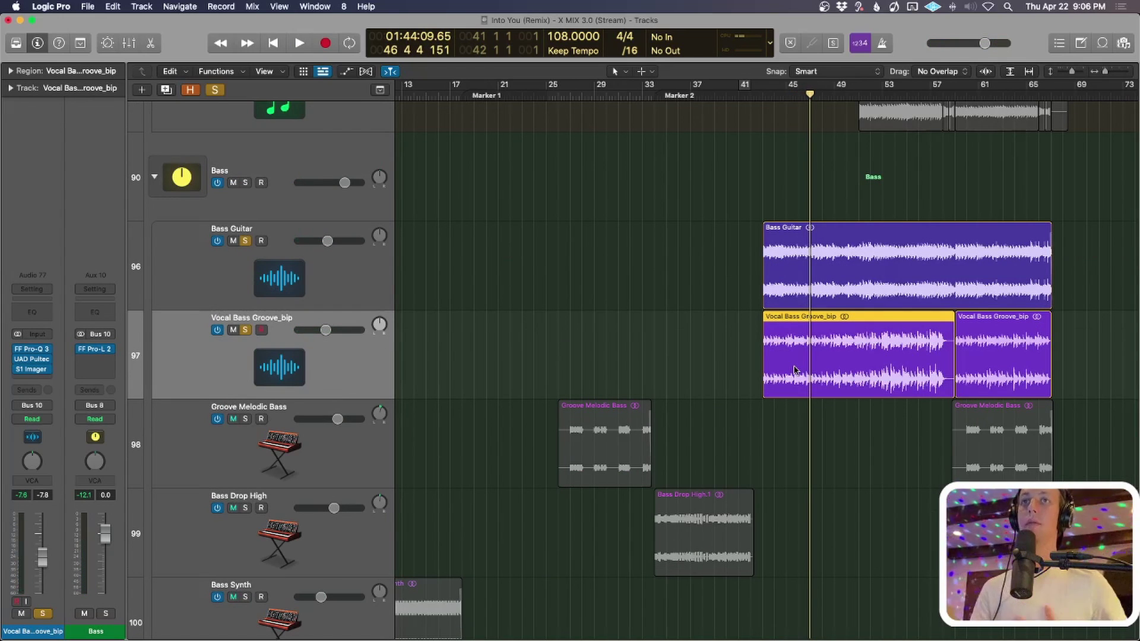
key("shift+space")
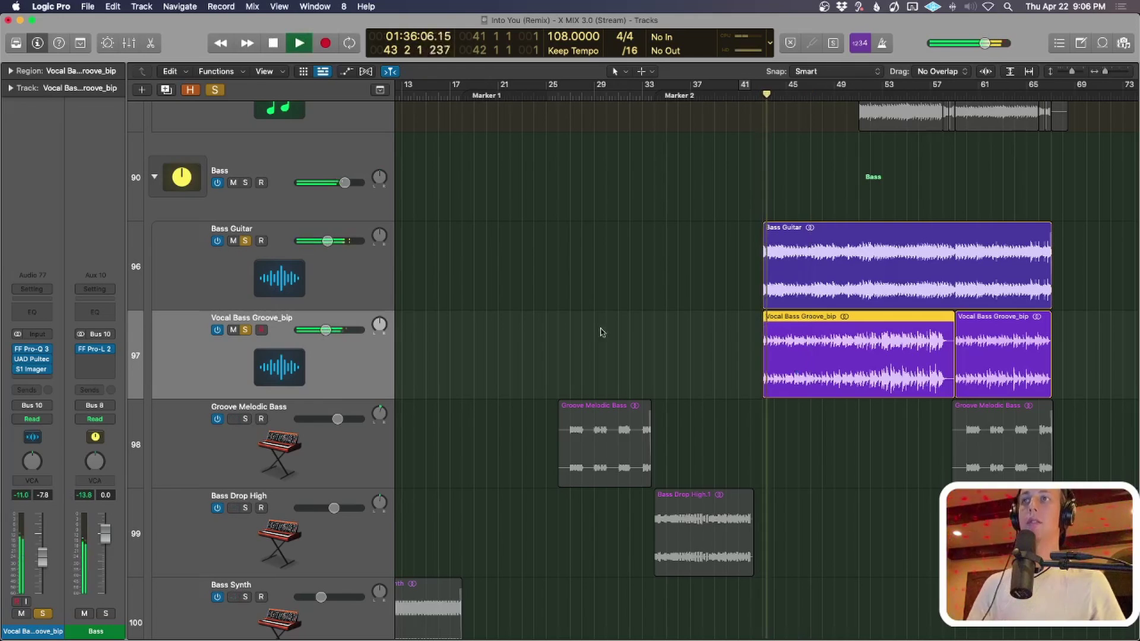
Take the Bass Guitar out of the solo and bring it back to compare the vocal bass on its own.
left_click(245, 241)
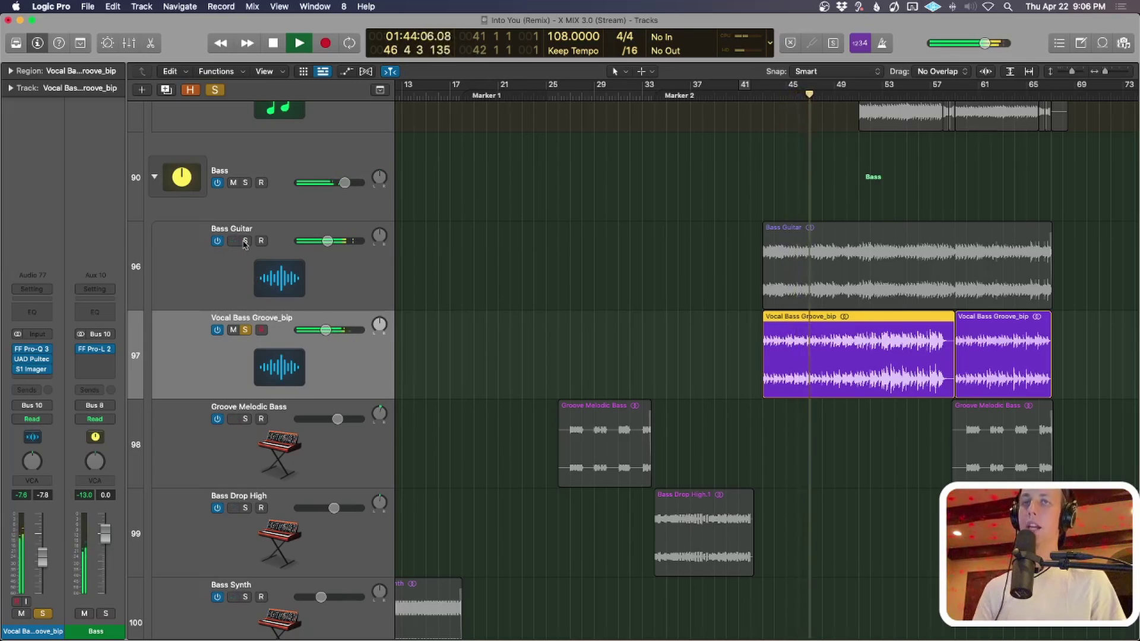
left_click(245, 241)
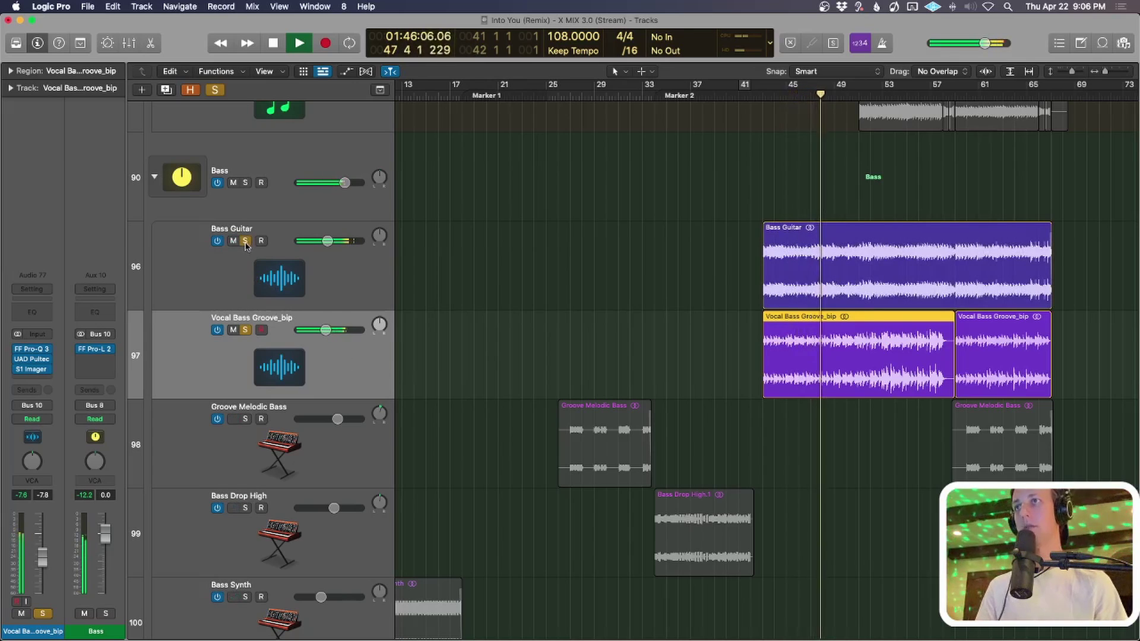
Listen to the drums and both bass layers through to bar 58 while looking over the arrangement, and stop playback.
key("super+Up")
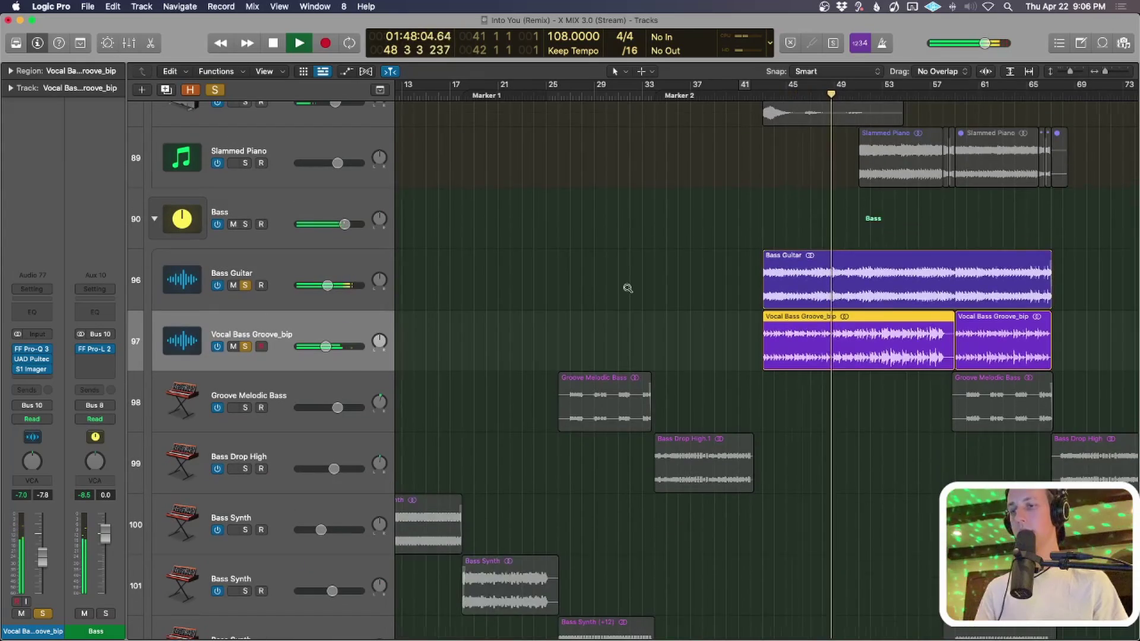
key("super+Left")
key("super+Up")
key("super+Up")
key("super+Up")
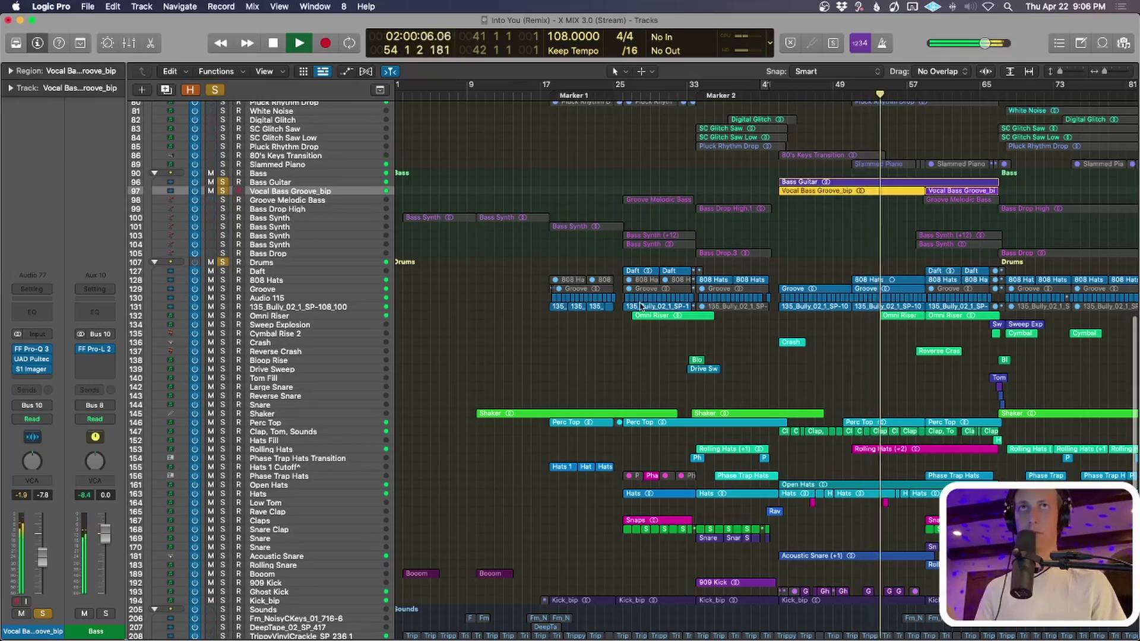
scroll(796, 326, "up", 5)
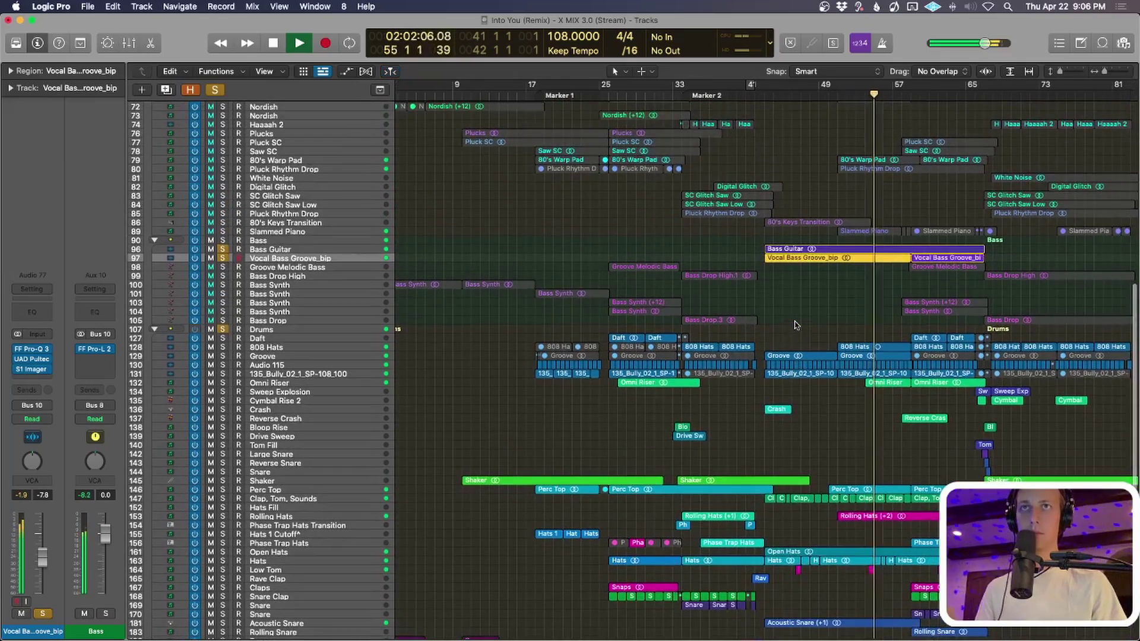
scroll(796, 326, "up", 5)
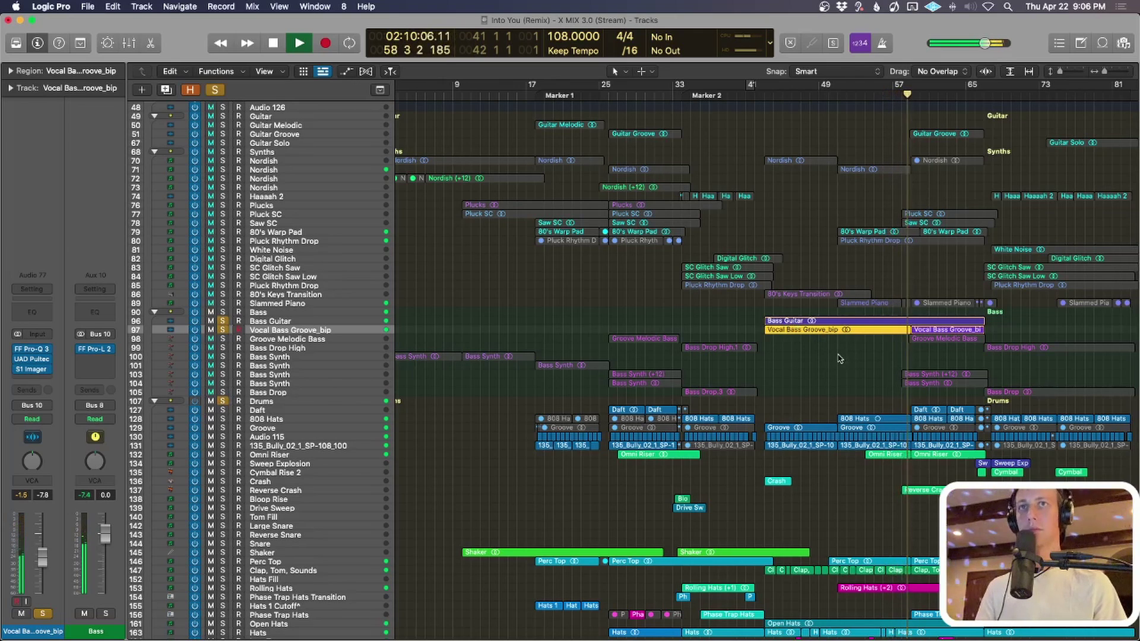
key("space")
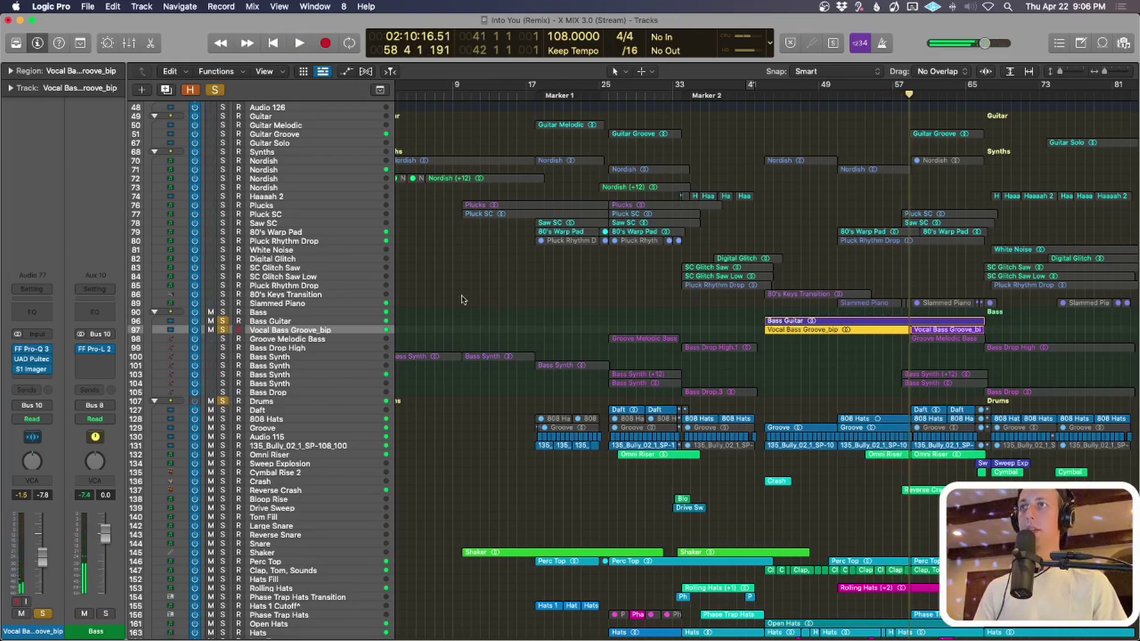
key("super+Down")
key("super+Down")
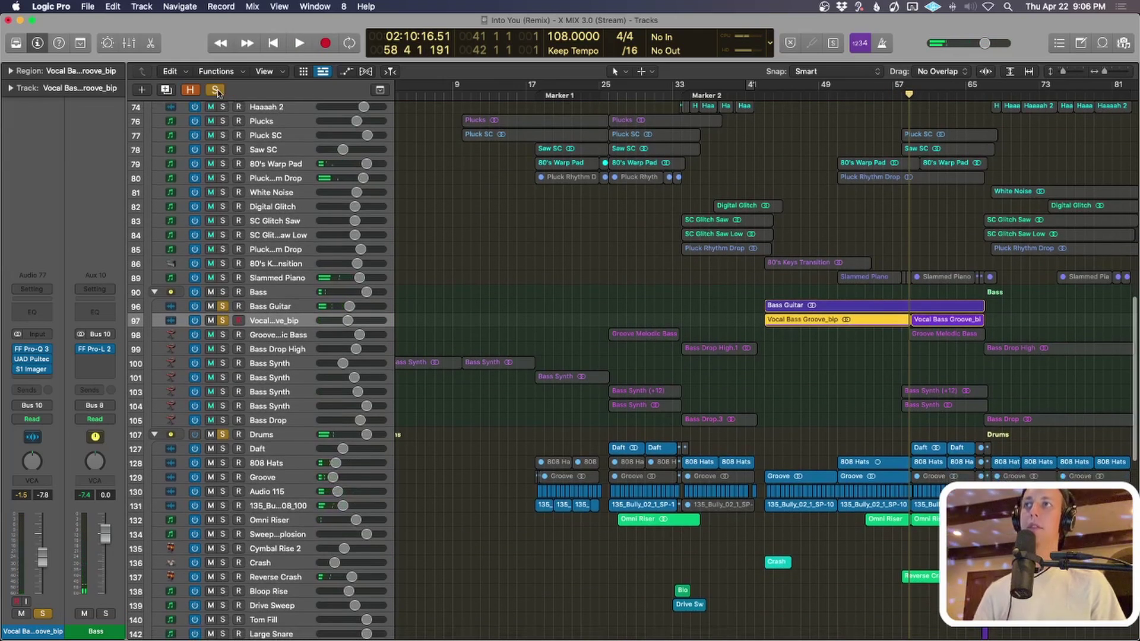
Clear the active solos and solo the 80's Keys Transition track on its own.
left_click(217, 90)
scroll(759, 348, "down", 1)
left_click(481, 268)
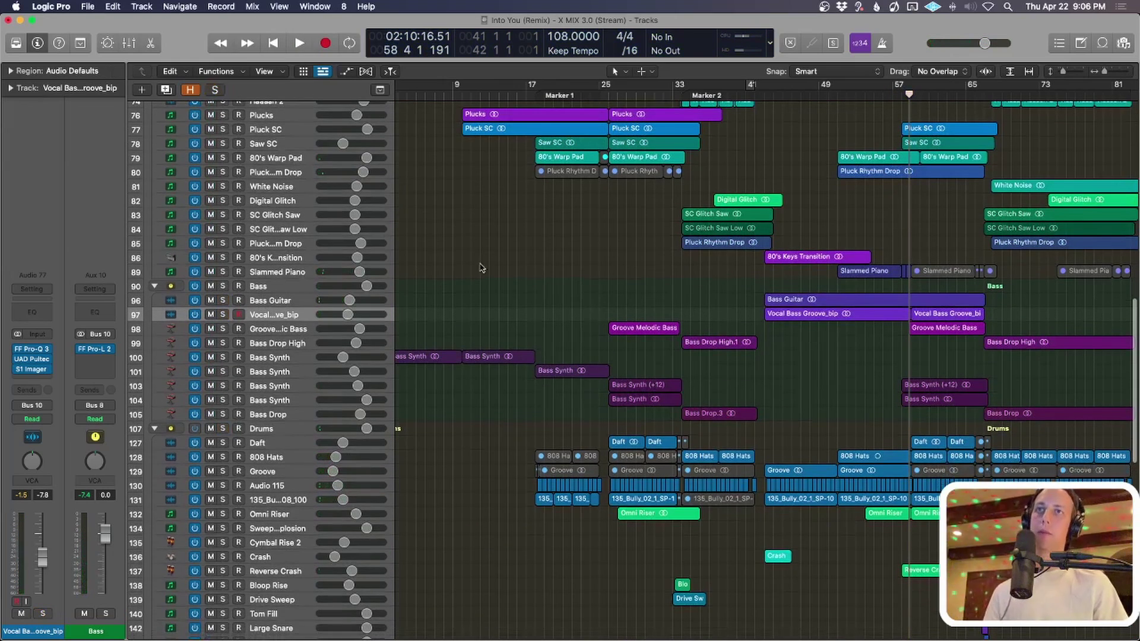
left_click(286, 257)
key("super+Down")
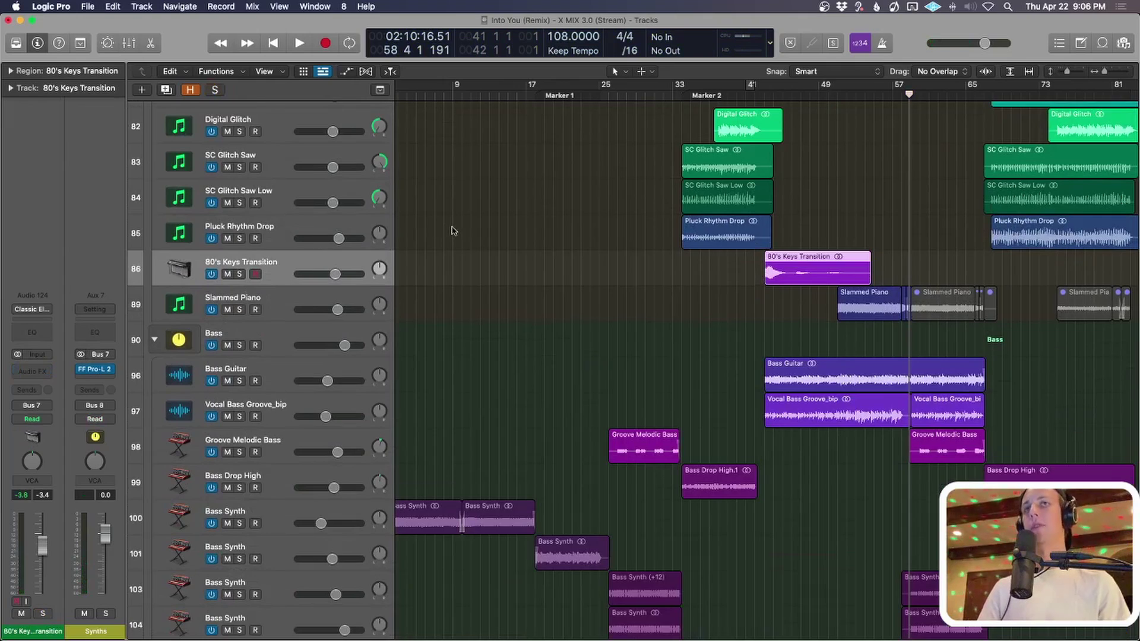
key("super+Up")
key("s")
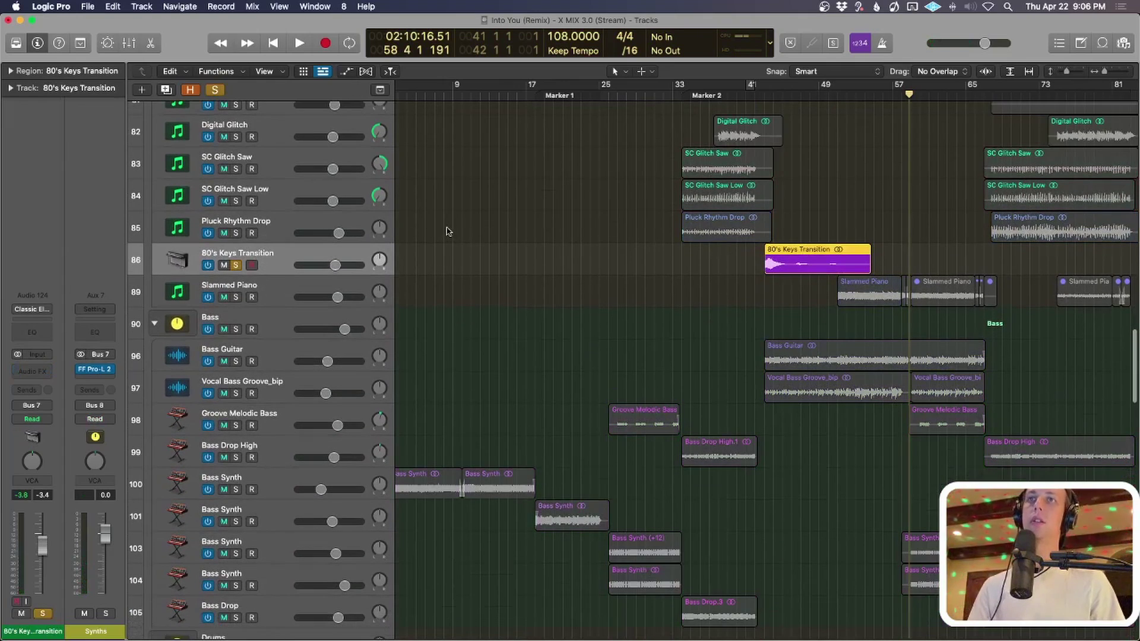
left_click(747, 261)
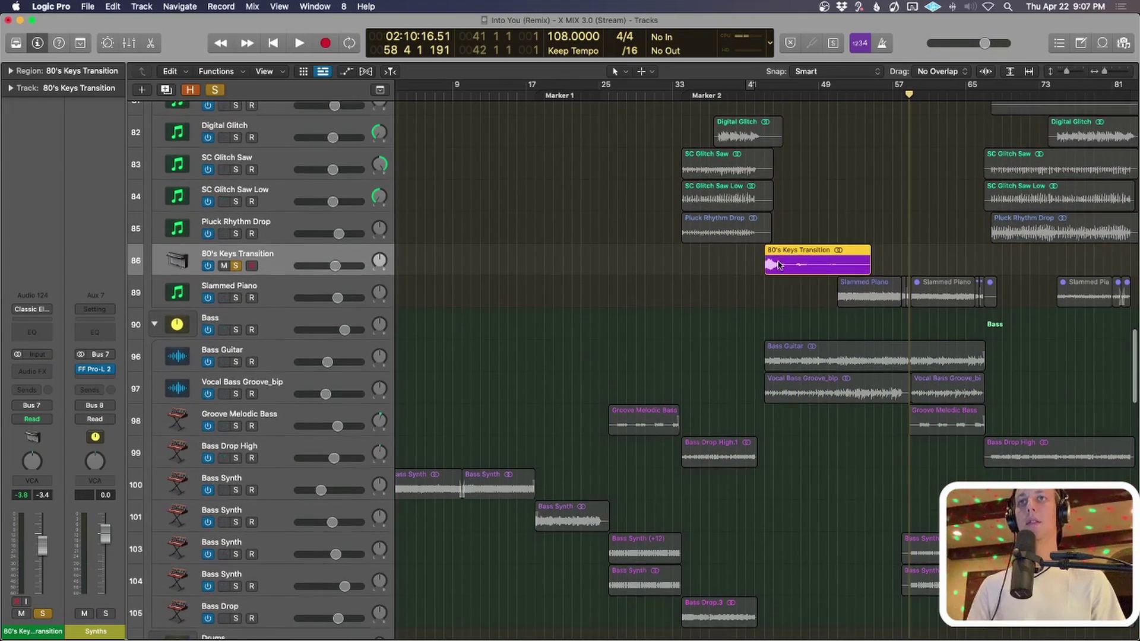
key("super+Up")
key("super+Up")
key("super+Up")
key("s")
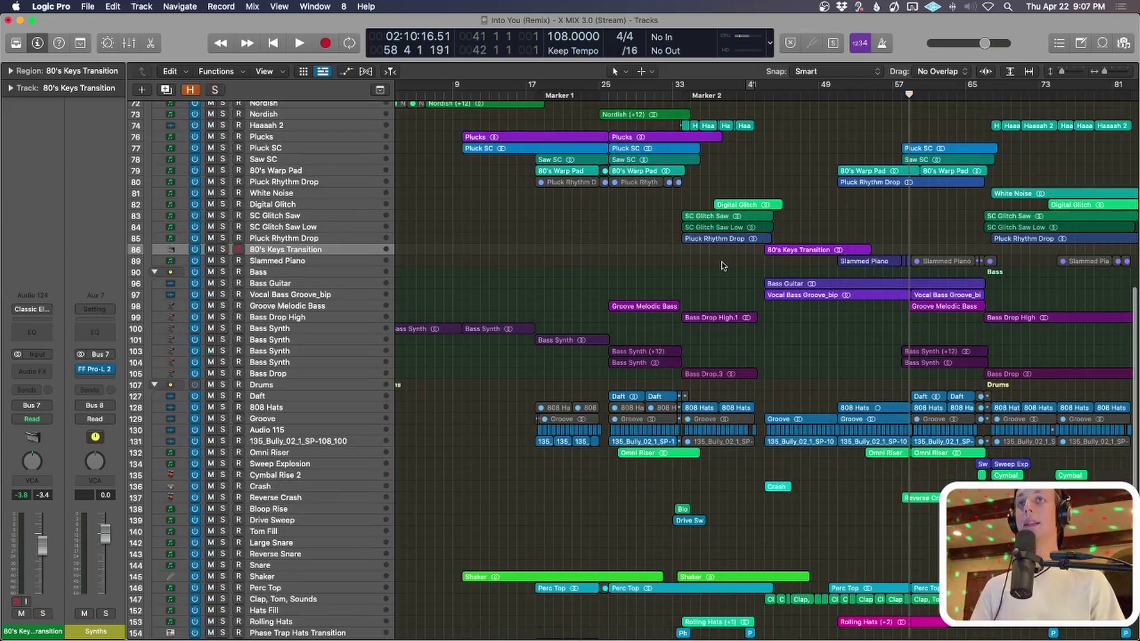
key("super+Down")
key("super+Down")
key("super+Down")
key("s")
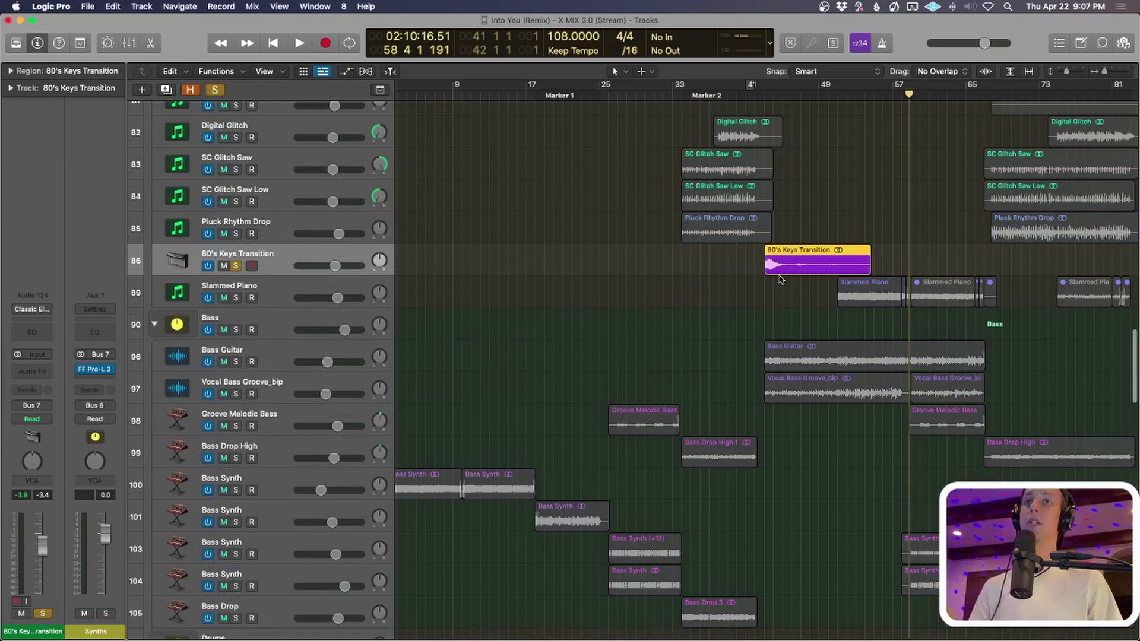
Play the soloed 80's Keys Transition region from bar 43, stop shortly into it and take the track out of solo.
key("shift+space")
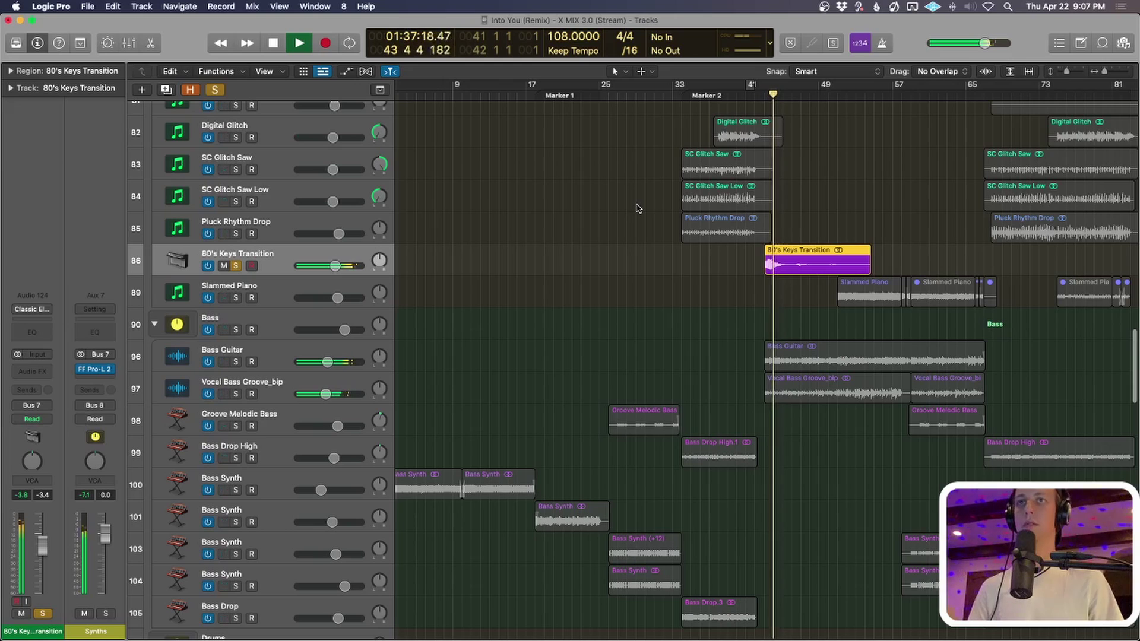
key("space")
key("s")
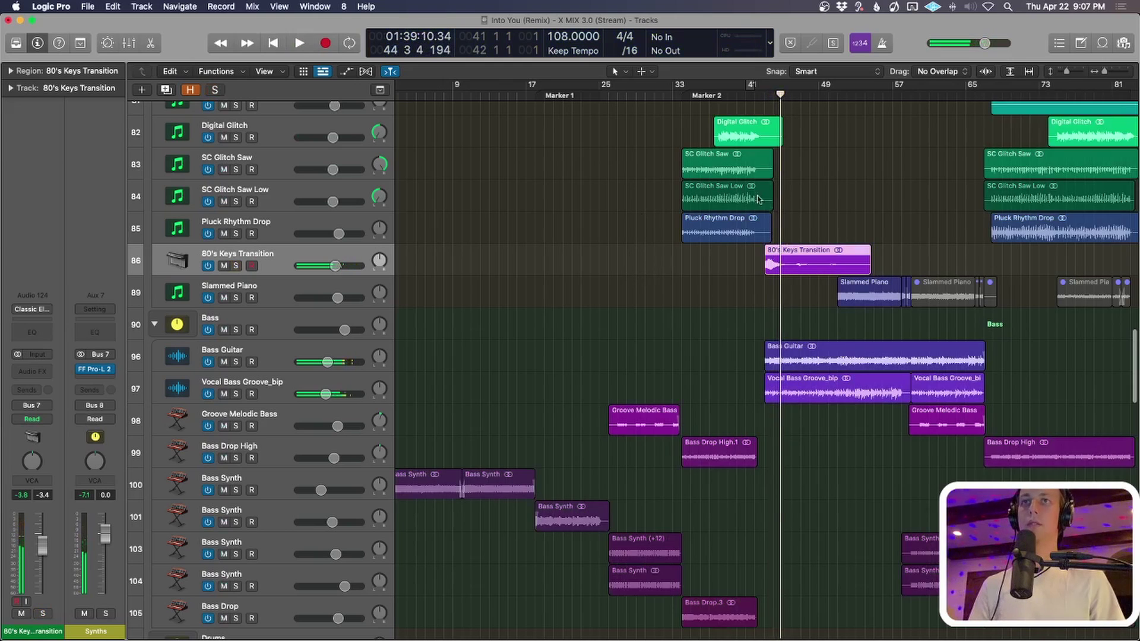
Move the playhead to bar 42 and listen to the full mix into bar 46 while looking over all tracks, and stop playback.
key("super+Left")
key("super+Up")
key("super+Up")
key("super+Up")
left_click_drag(773, 95, 749, 98)
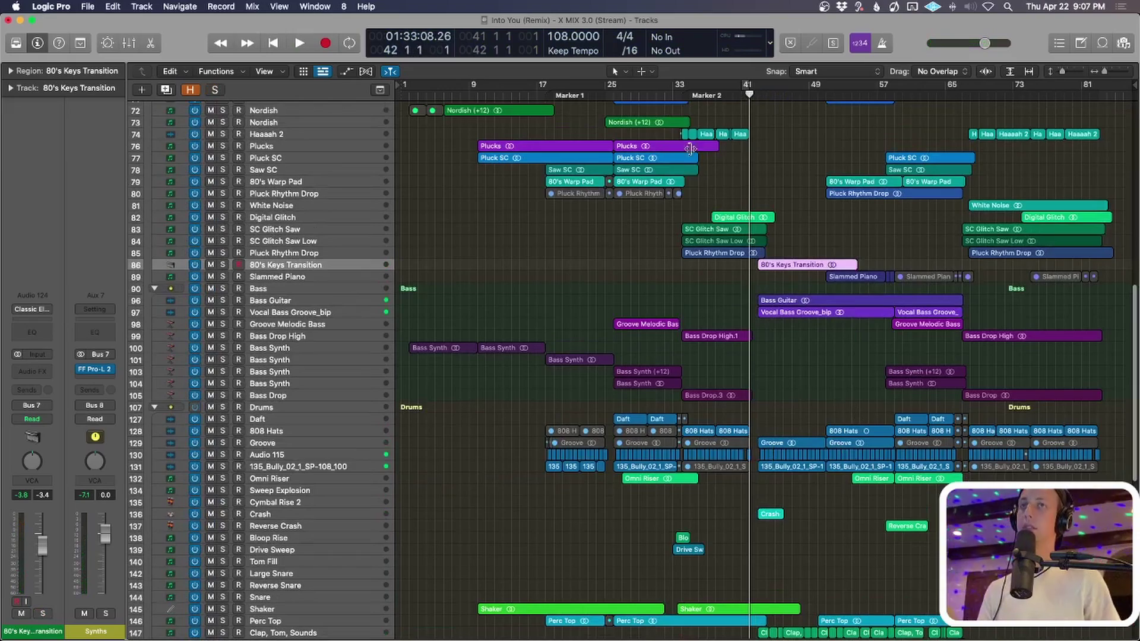
key("space")
scroll(452, 276, "up", 10)
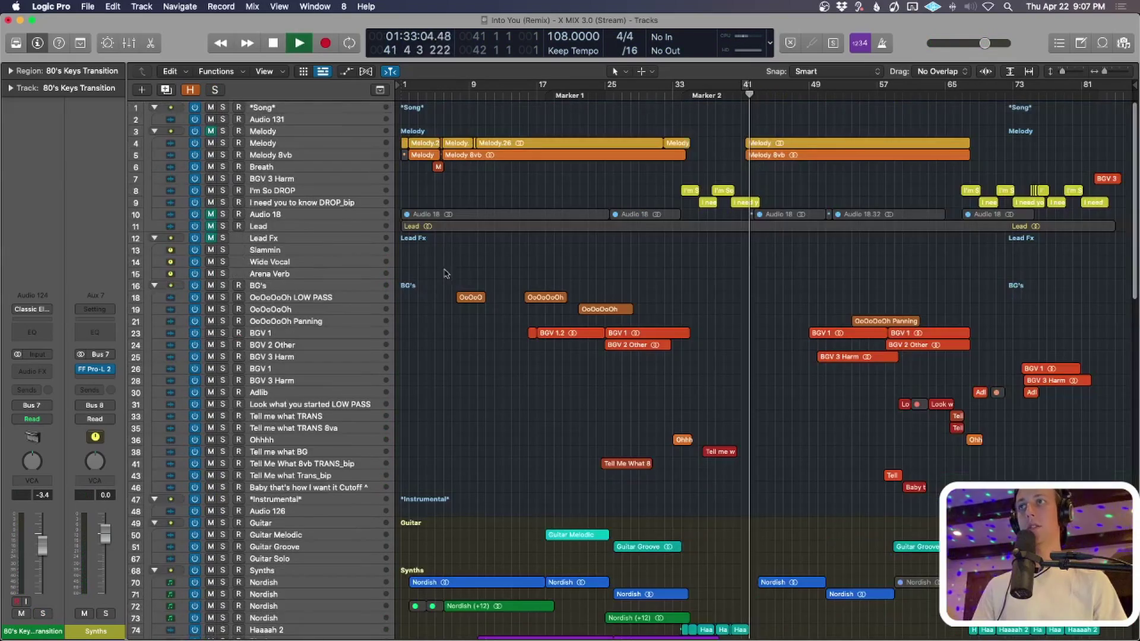
scroll(291, 214, "down", 10)
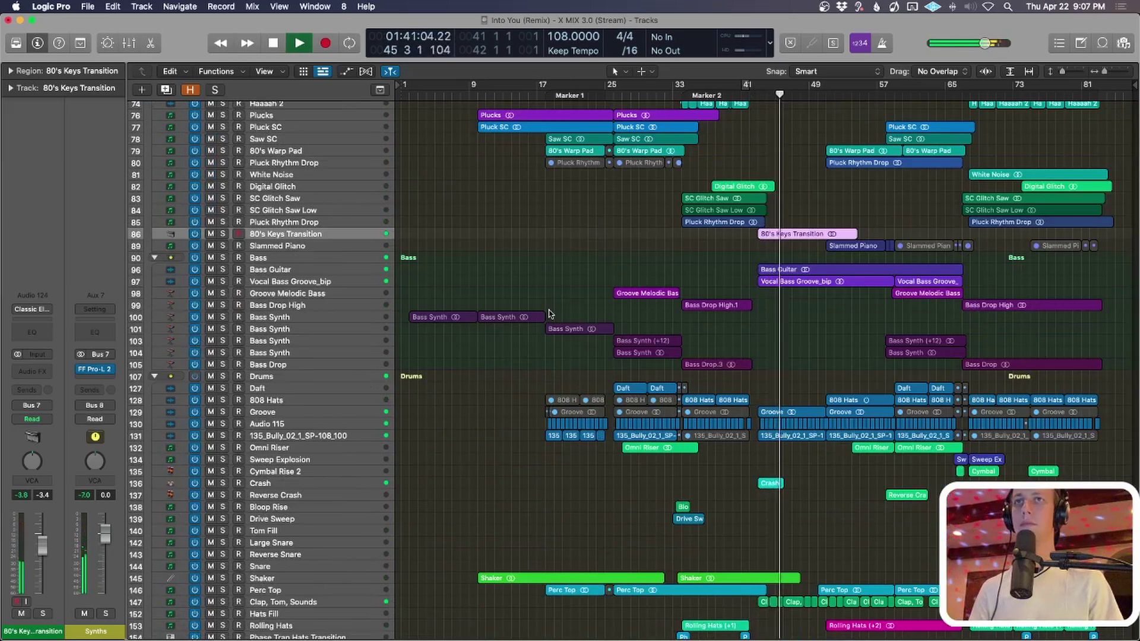
scroll(454, 281, "up", 5)
key("space")
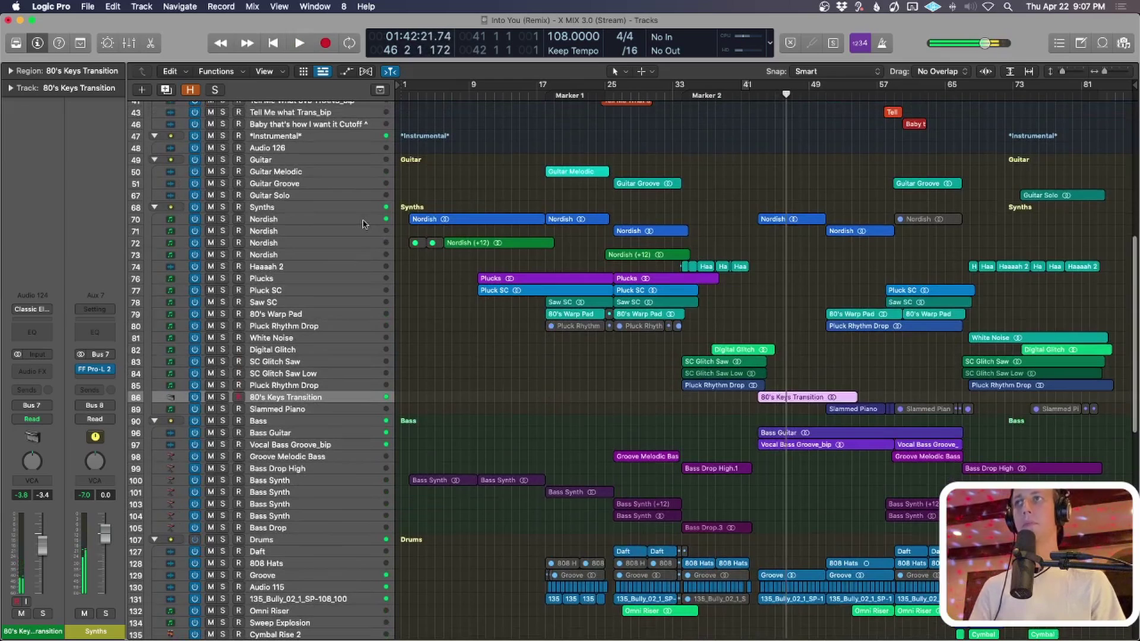
Solo the first Nordish synth track and play it from its region at bar 43.
left_click(363, 221)
key("super+Down")
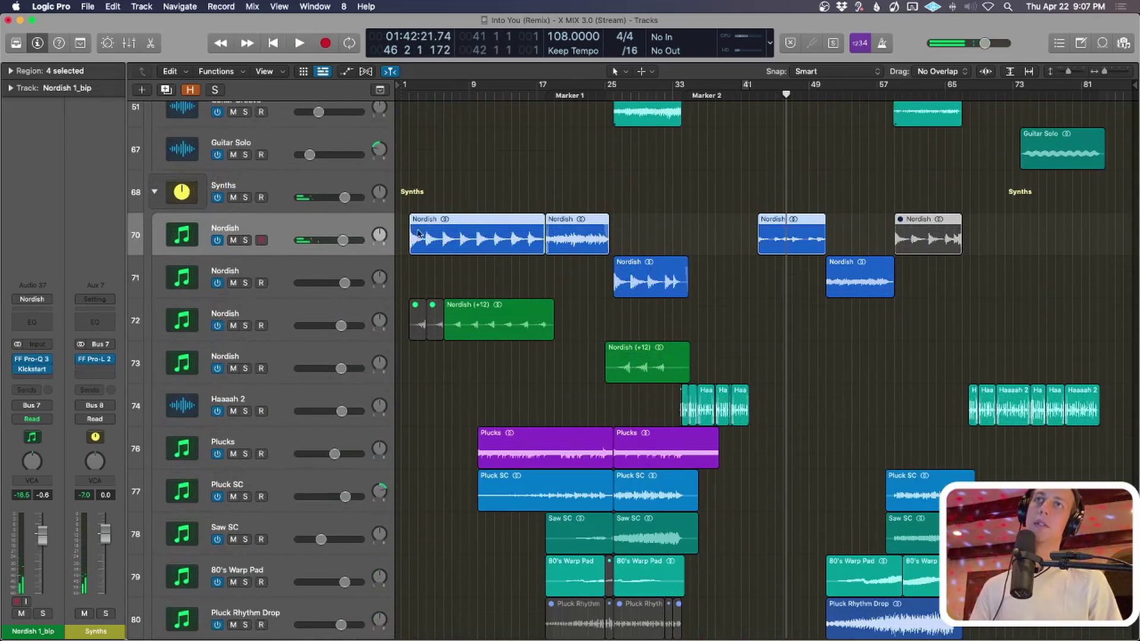
left_click_drag(729, 182, 772, 250)
key("ctrl+s")
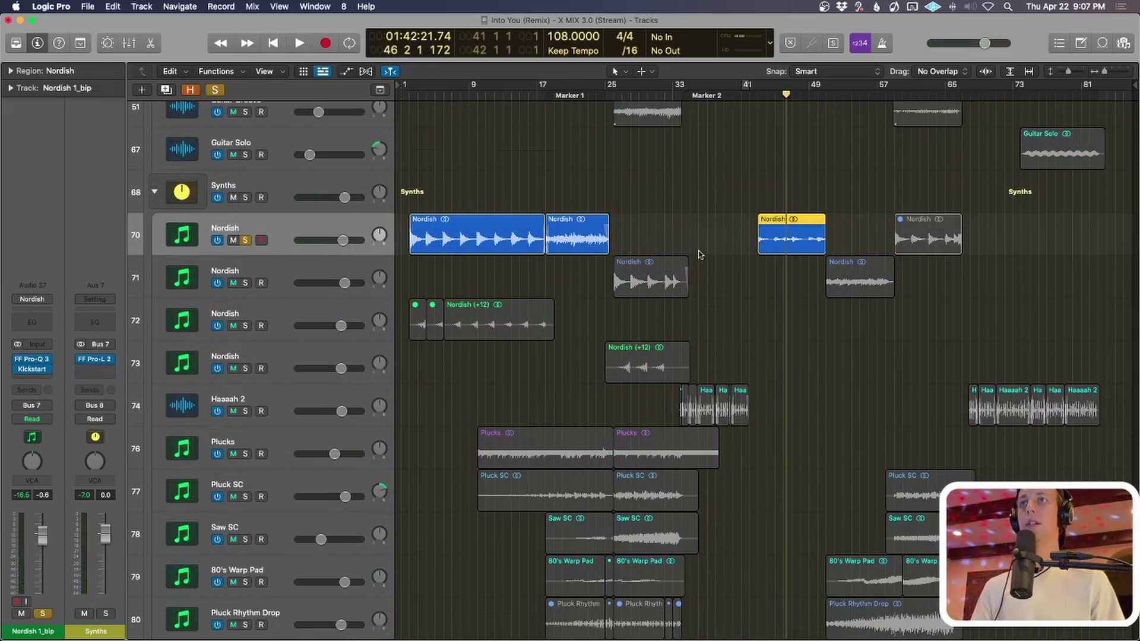
key("shift+space")
key("space")
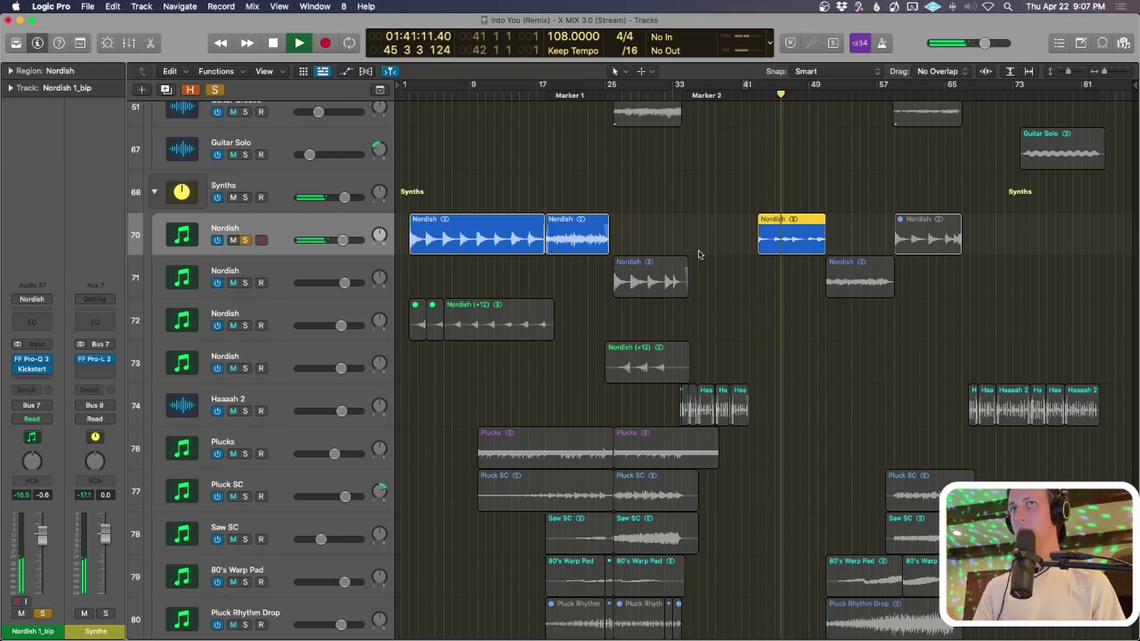
Add the Bass stack to the solo, listen to it with the Nordish synth into bar 50 and stop playback.
key("super+Up")
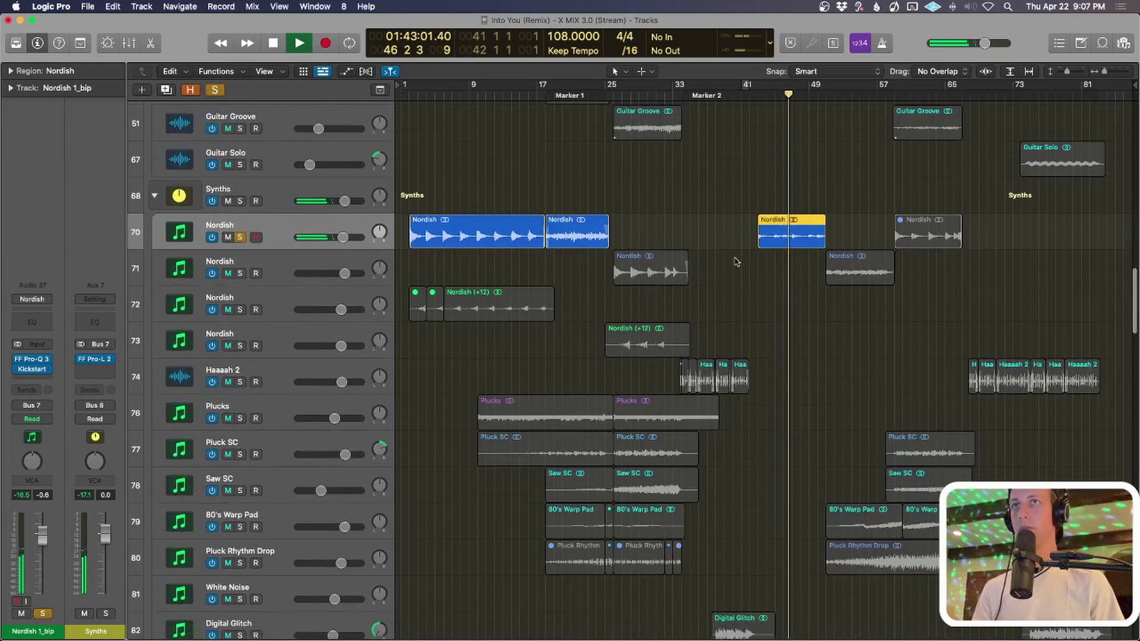
key("super+Up")
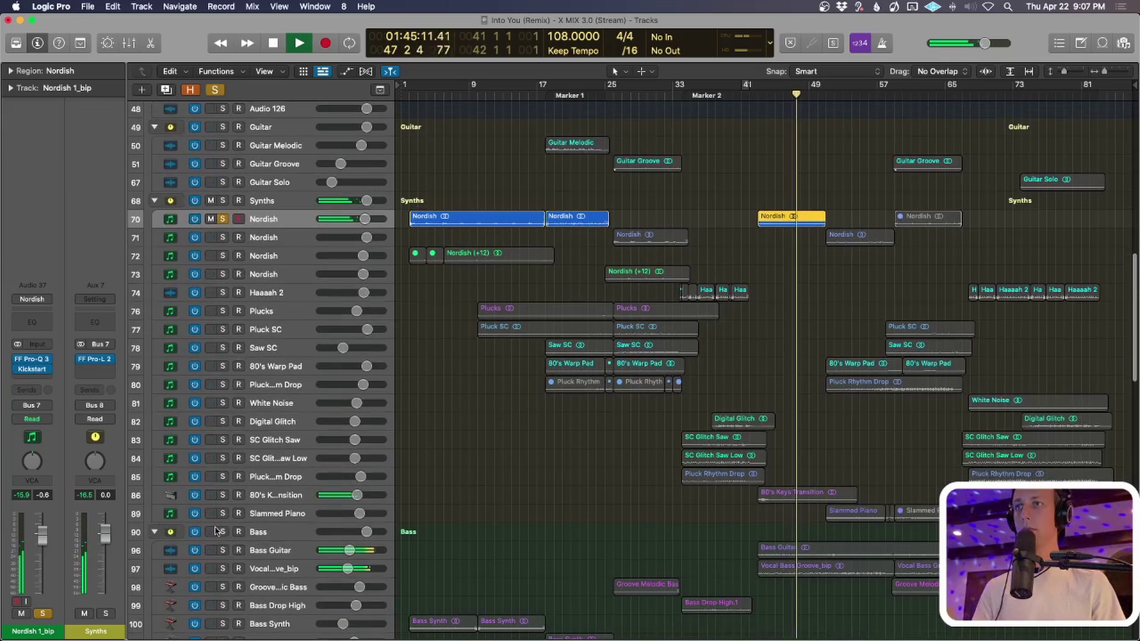
left_click(221, 532)
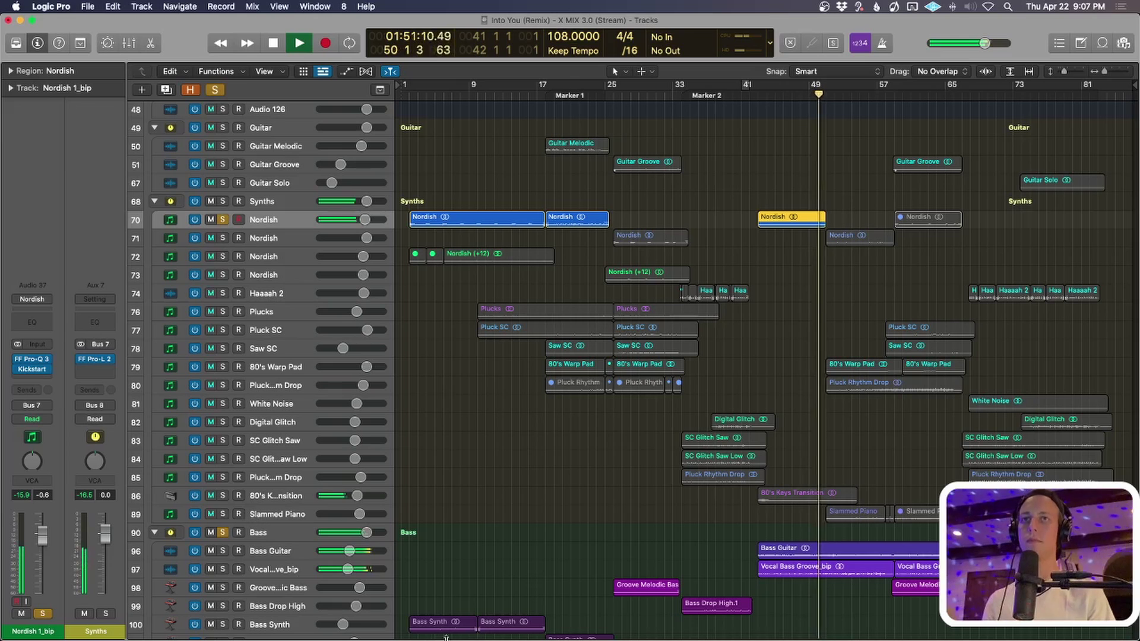
key("space")
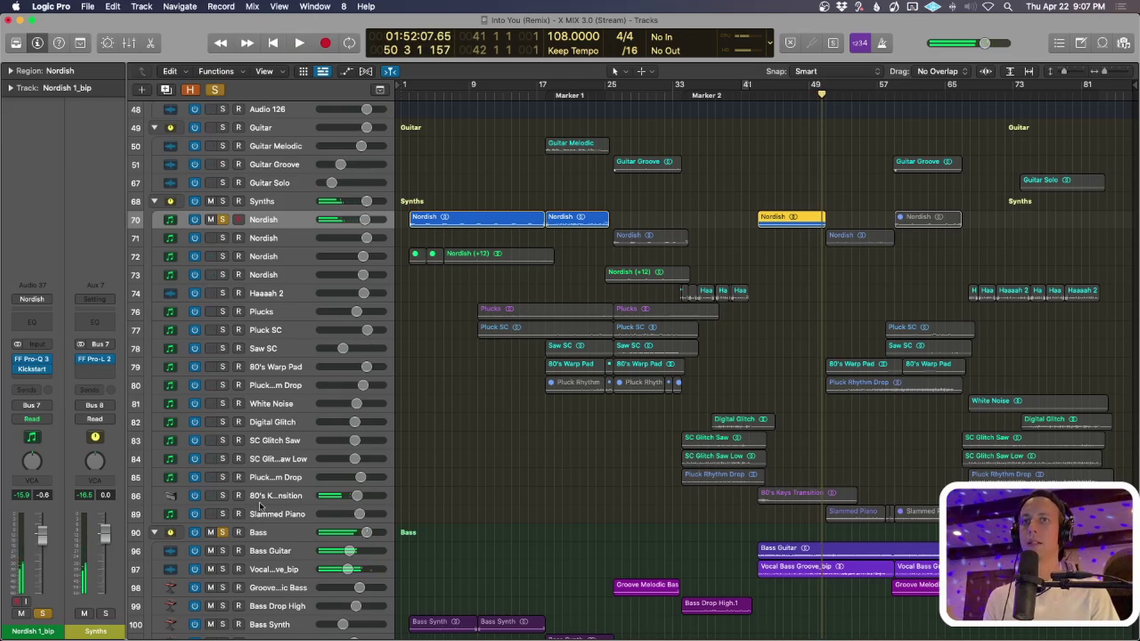
Add the 80's Keys Transition and Slammed Piano tracks to the solo and play the layers together from bar 43.
left_click(799, 499)
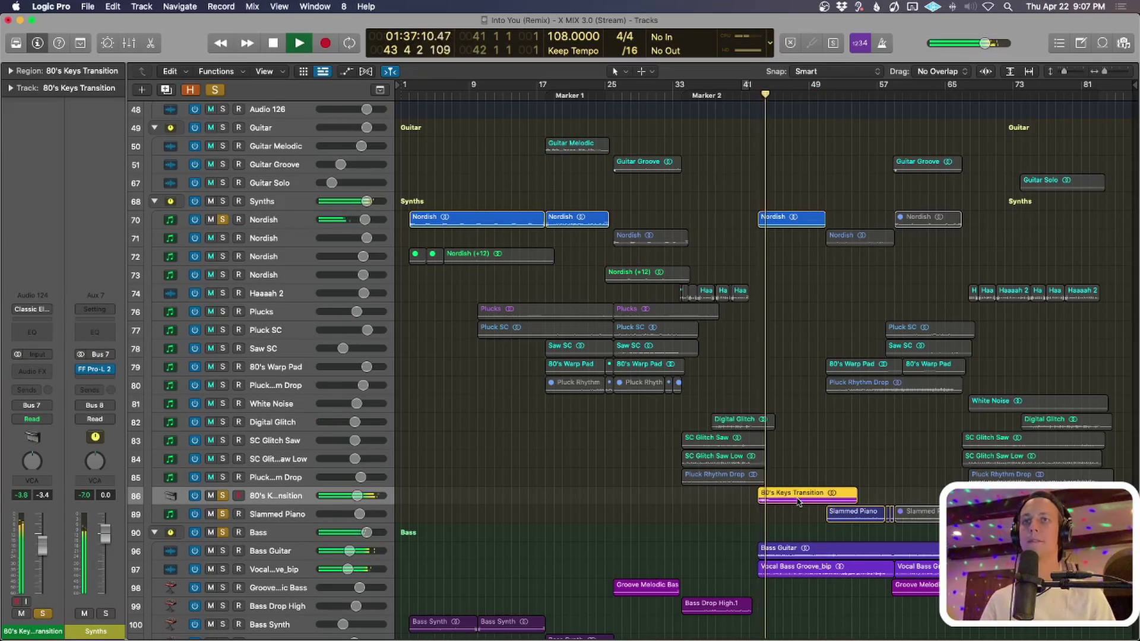
scroll(799, 502, "down", 10)
scroll(798, 502, "up", 3)
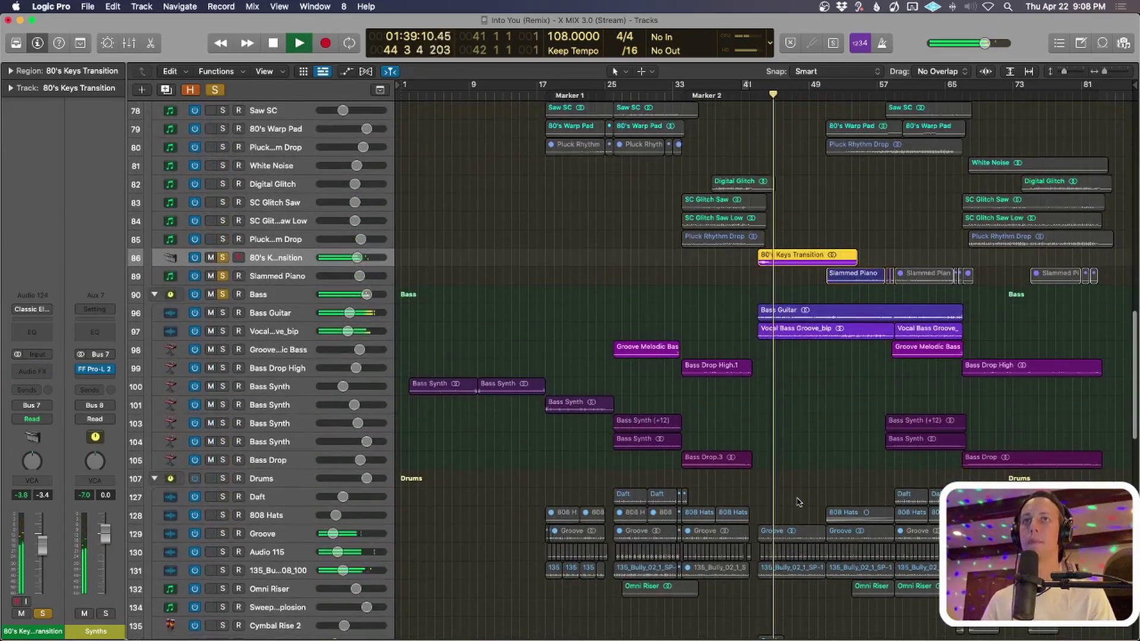
scroll(798, 501, "up", 3)
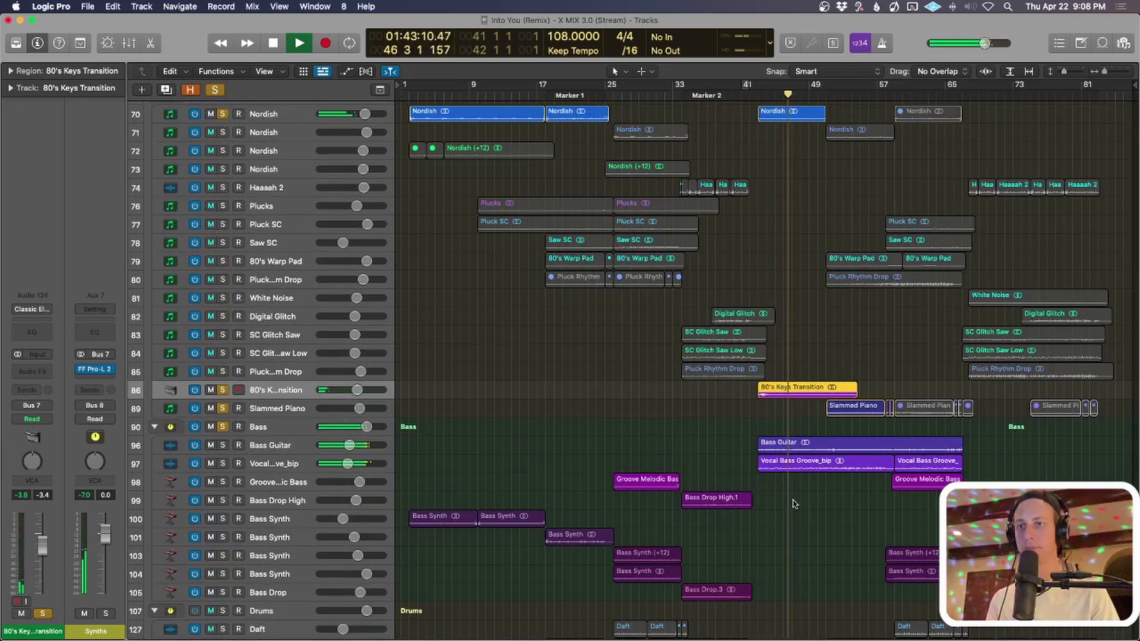
scroll(795, 501, "down", 3)
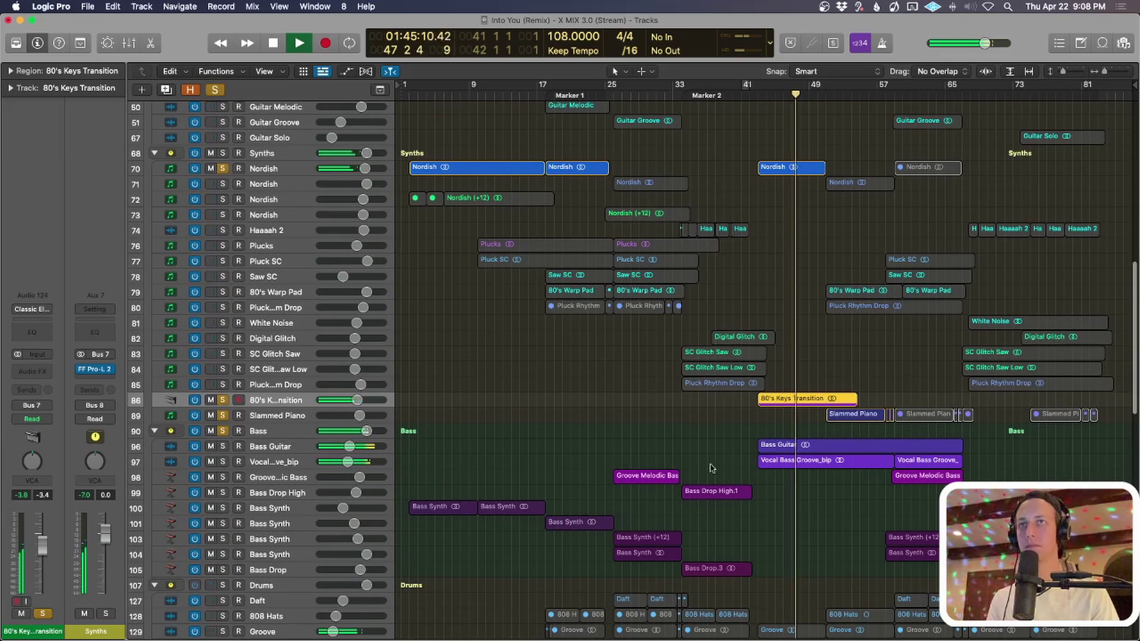
Look closely at the 80's Keys Transition waveform, add the Drums stack to the solo and listen through to bar 59.
scroll(779, 422, "up", 10)
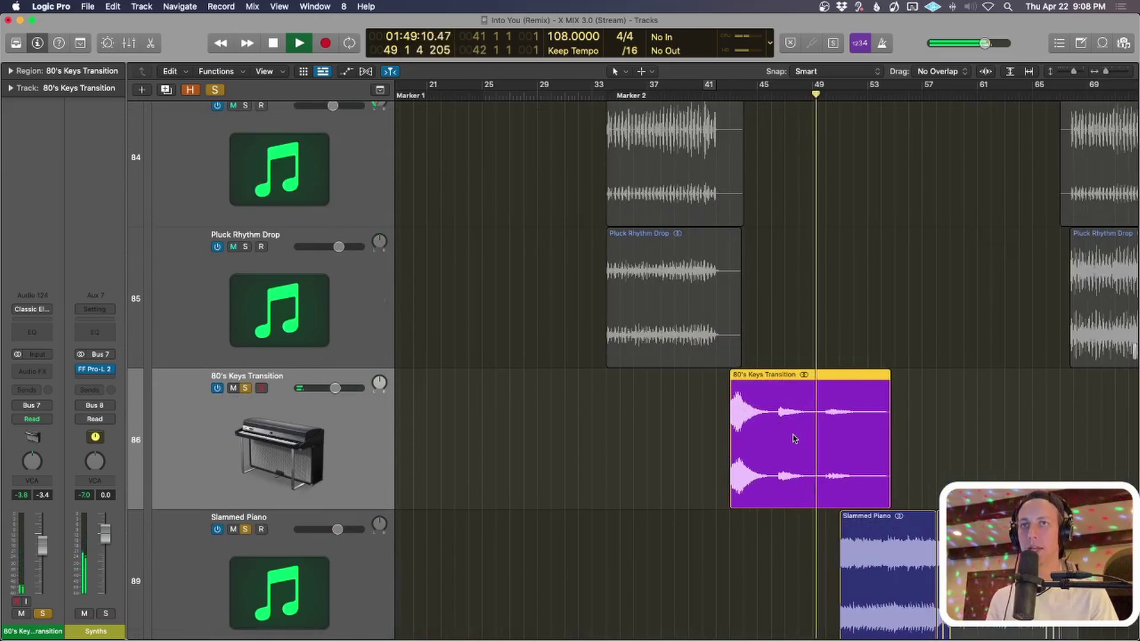
scroll(794, 439, "down", 6)
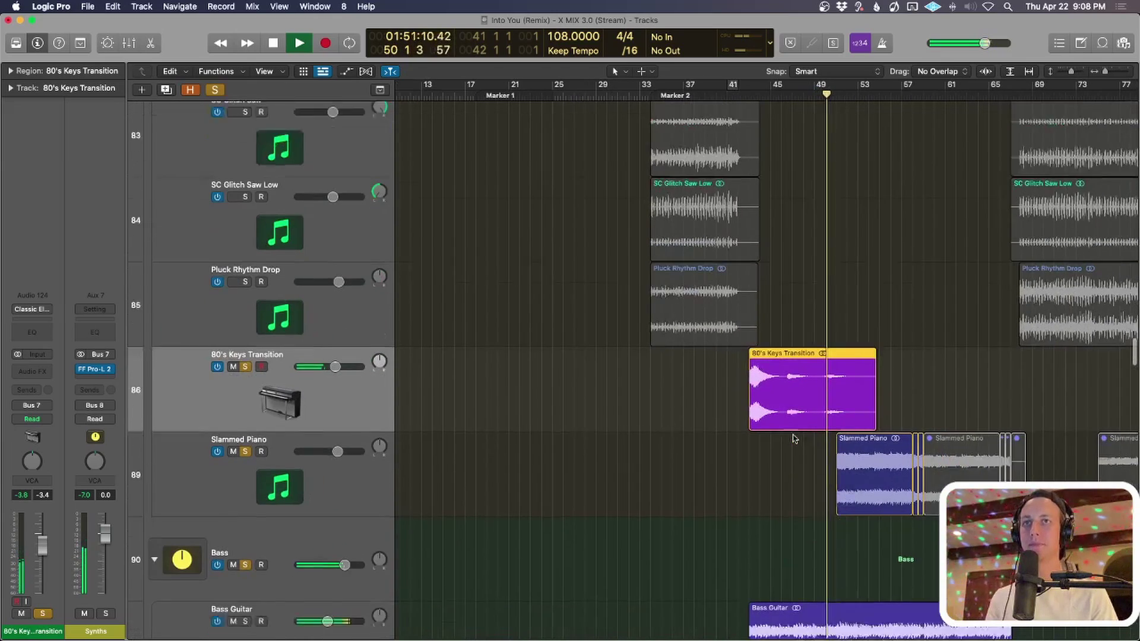
scroll(790, 438, "down", 2)
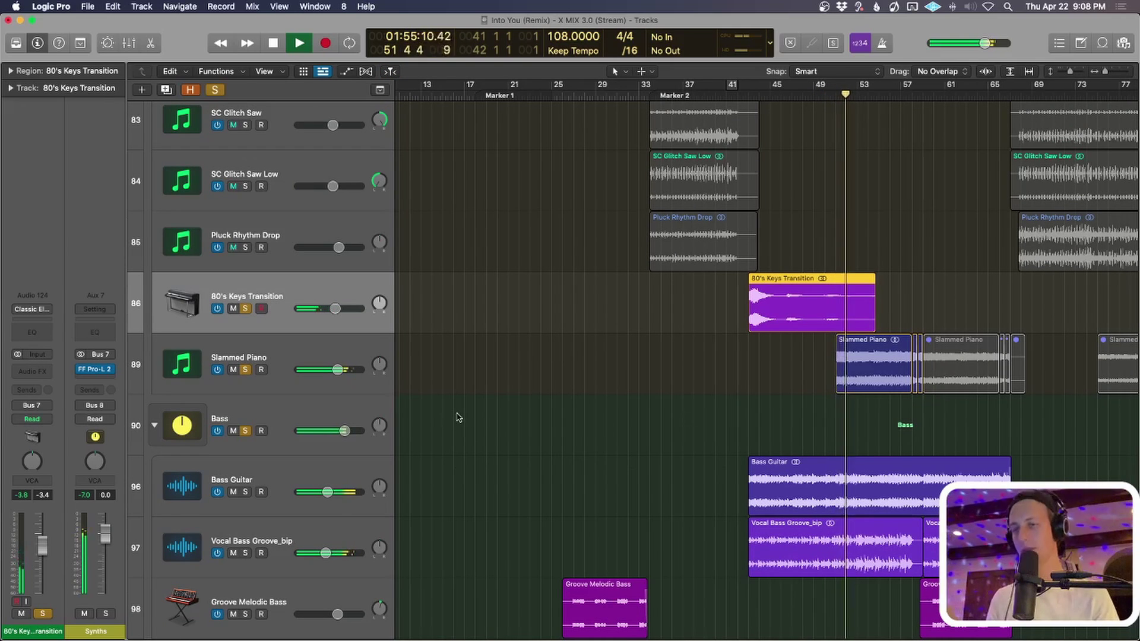
scroll(665, 454, "down", 5)
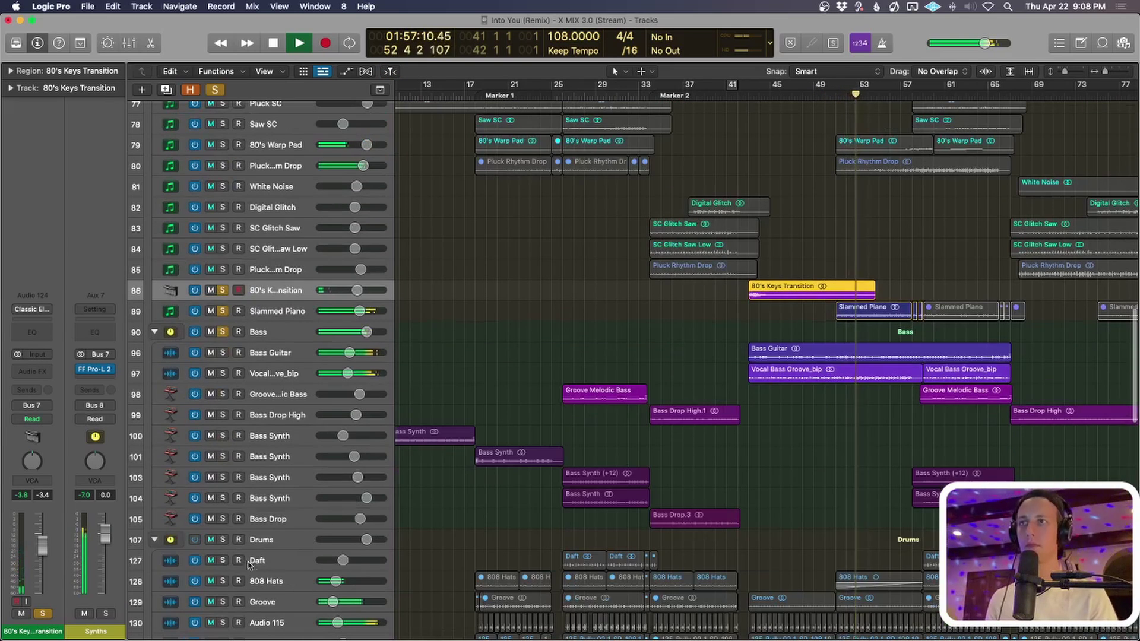
left_click(223, 539)
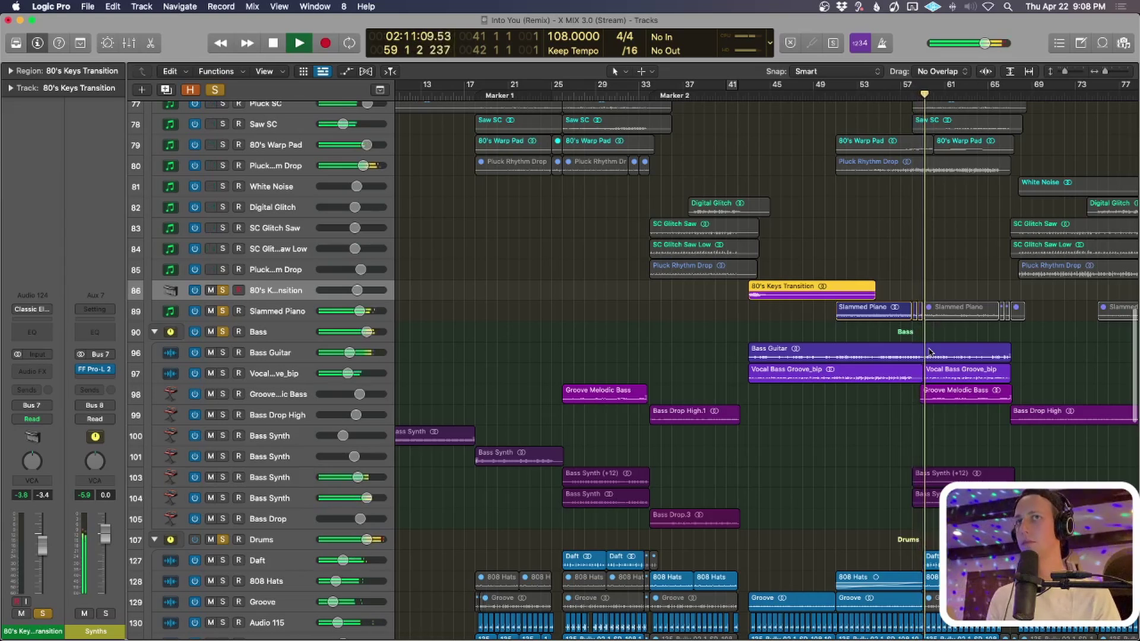
key("space")
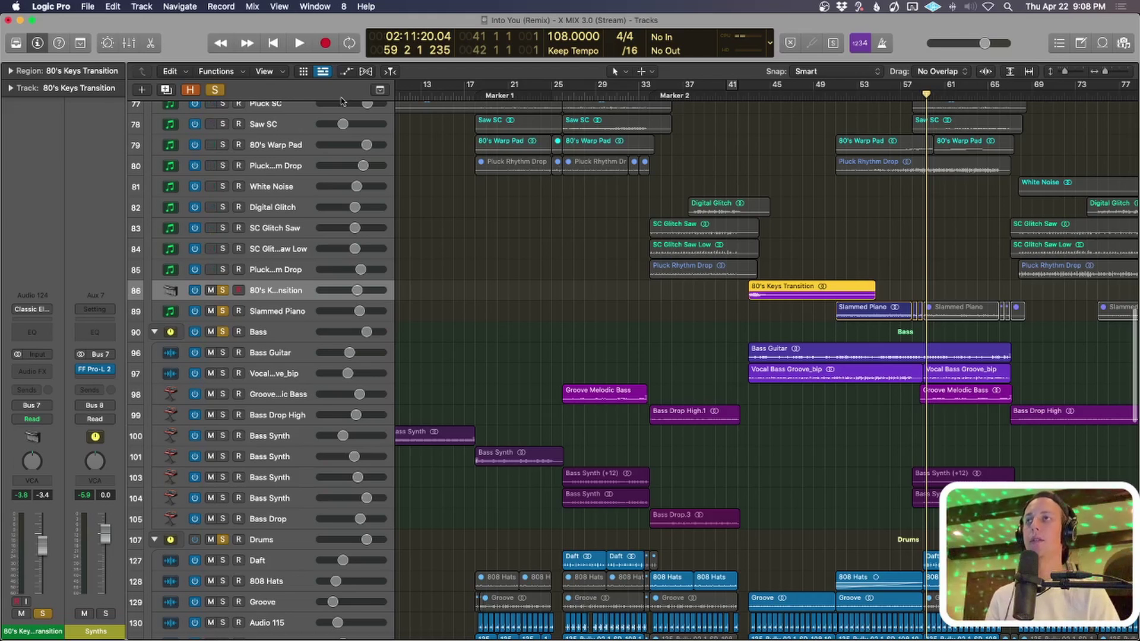
Clear the solos, solo the Slammed Piano track and play its three adjoining regions from bar 51.
left_click(213, 91)
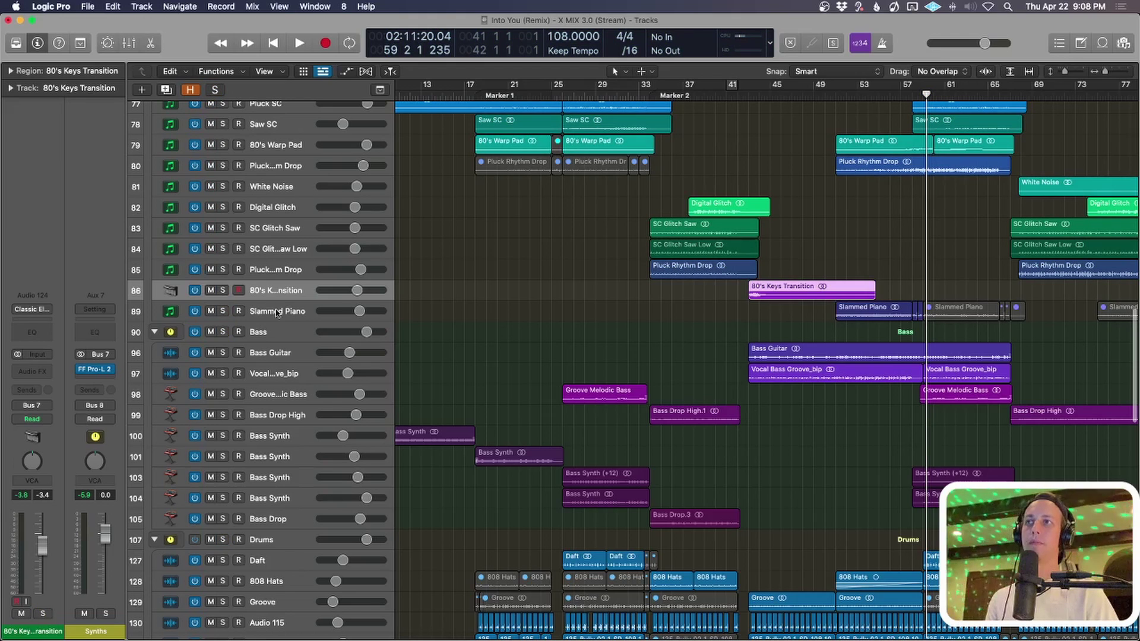
left_click(273, 311)
key("s")
left_click_drag(795, 322, 922, 319)
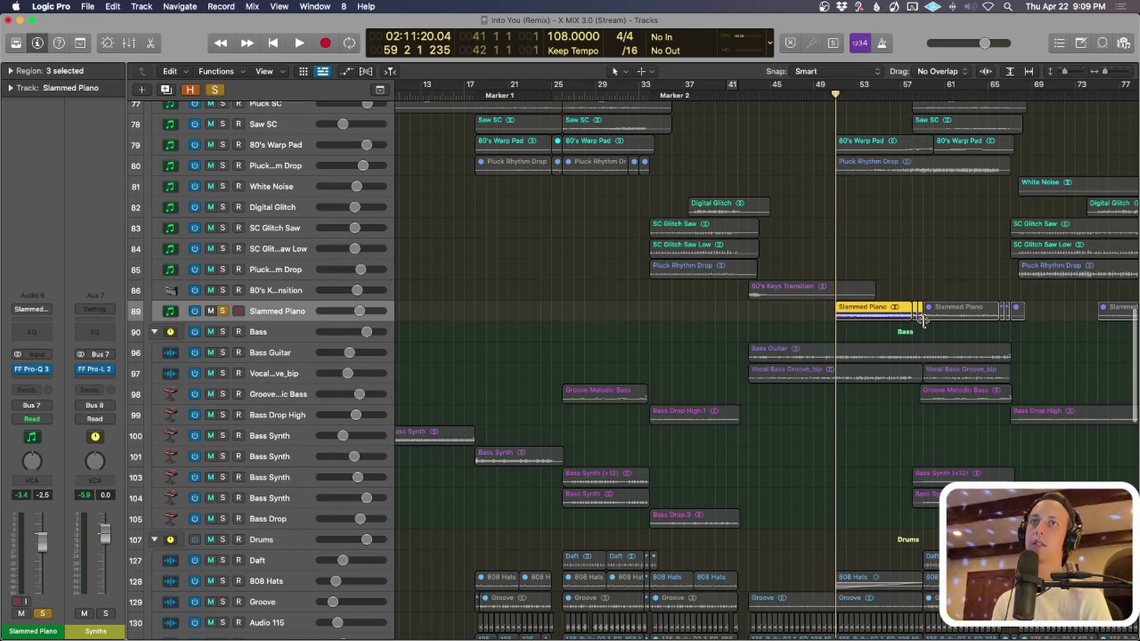
key("space")
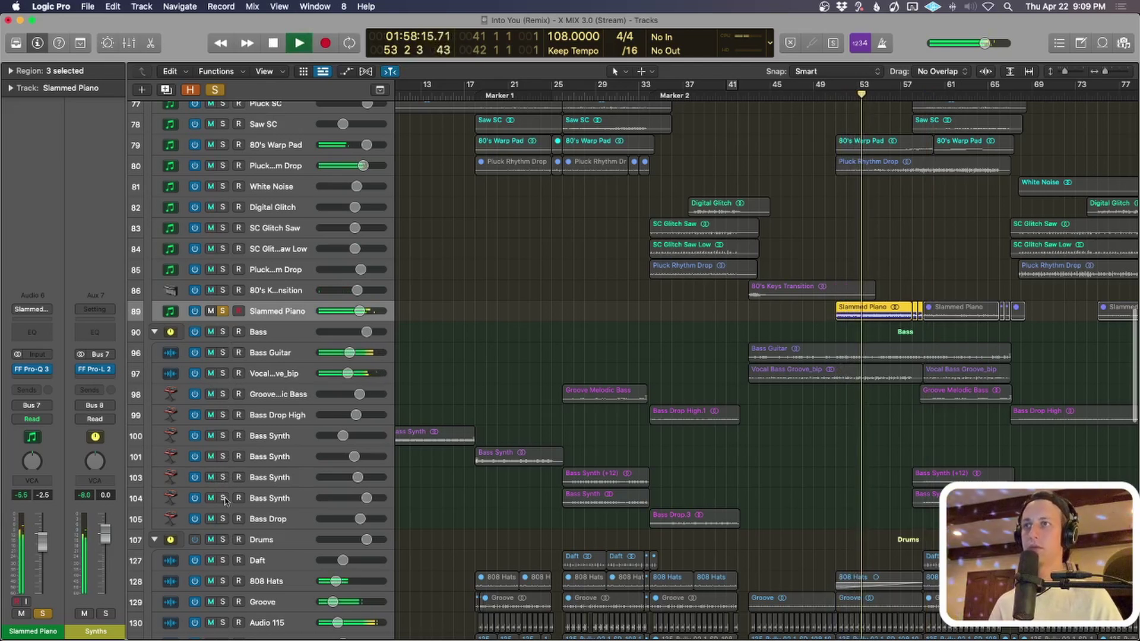
Add the Drums stack to the Slammed Piano solo, listen into bar 55, stop playback and clear all solos.
left_click(223, 540)
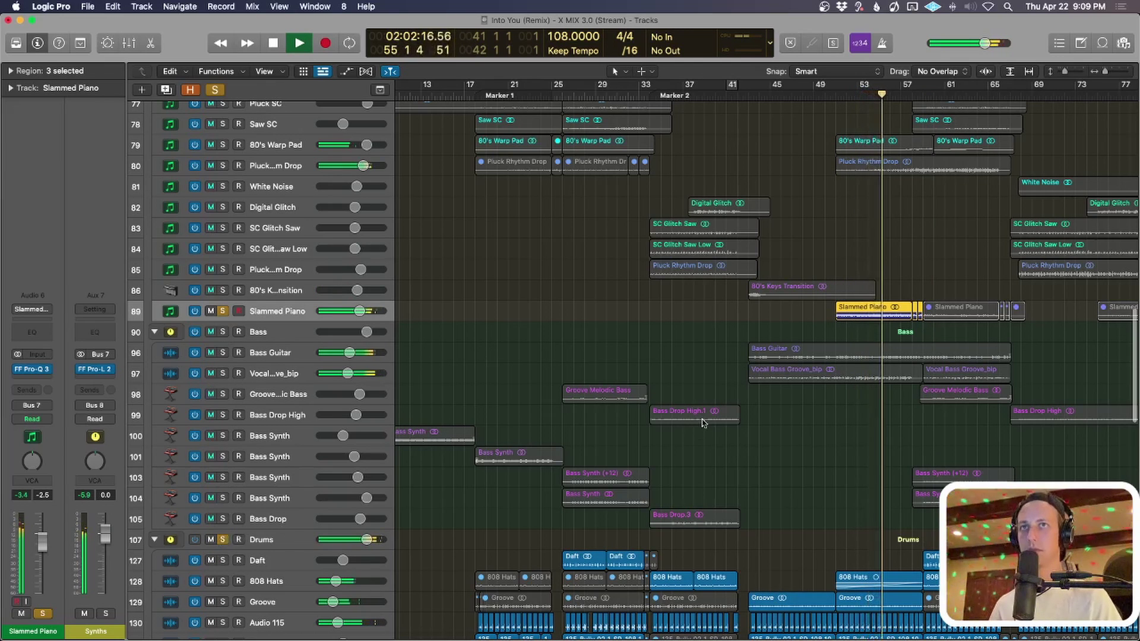
key("space")
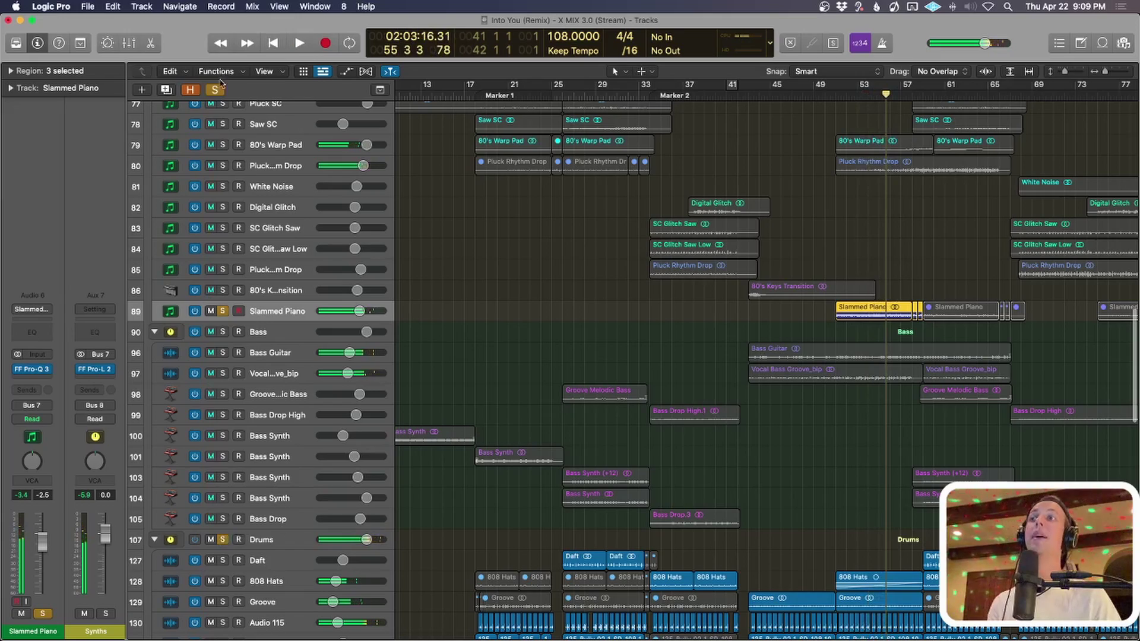
left_click(215, 90)
scroll(684, 312, "up", 15)
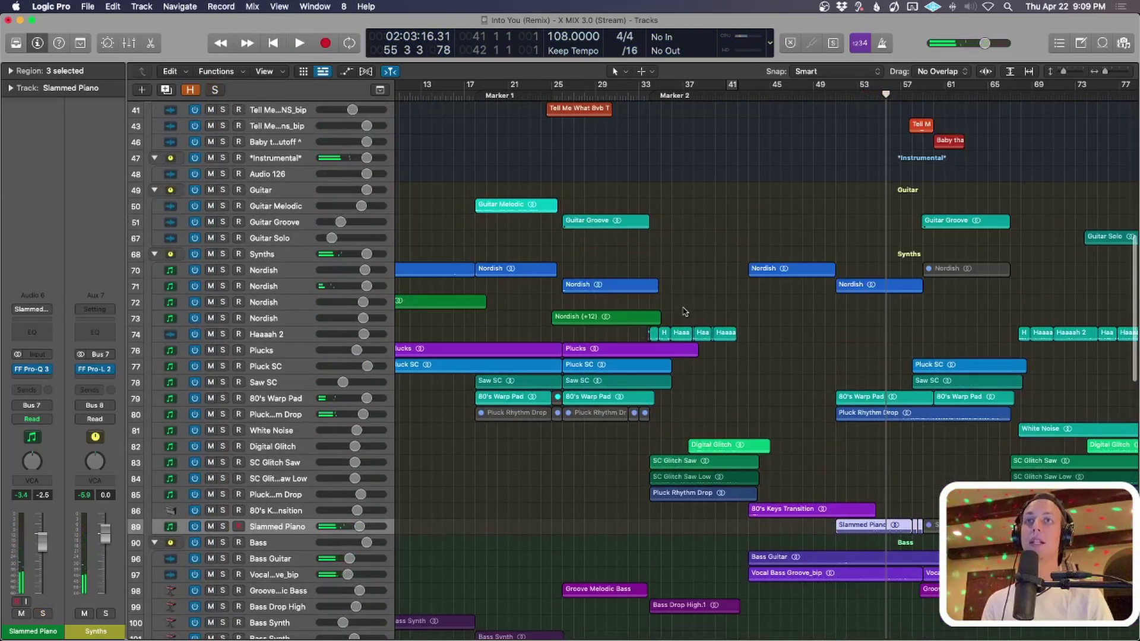
Solo the Pluck Rhythm Drop track and play its region from bar 51.
key("super+Down")
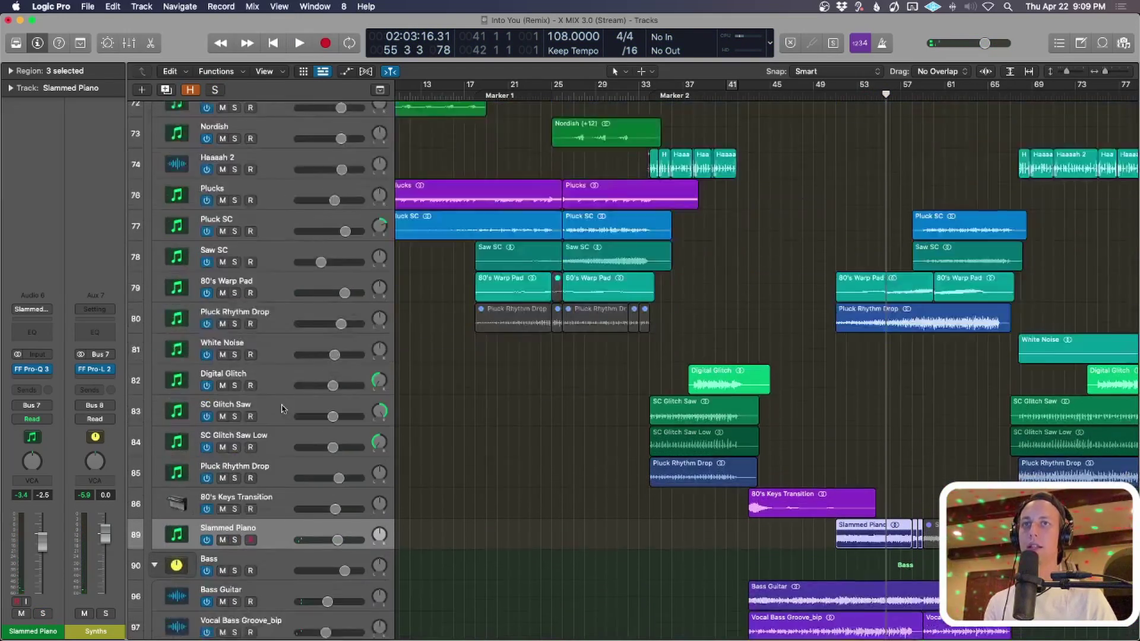
left_click(245, 242)
left_click(245, 254)
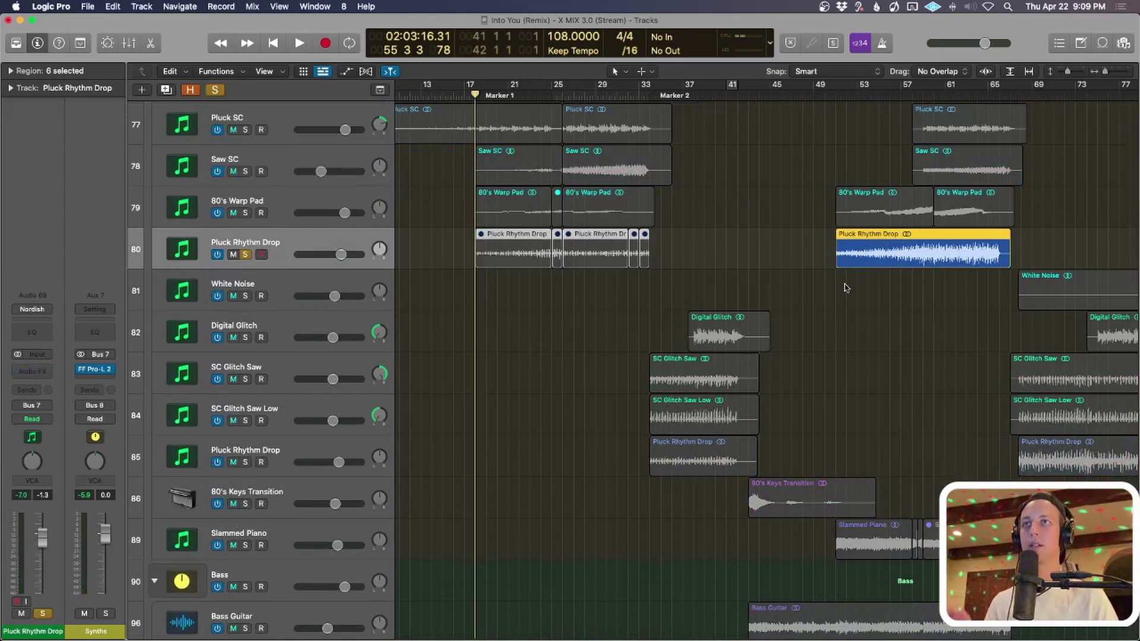
left_click(862, 266)
key("shift+Home")
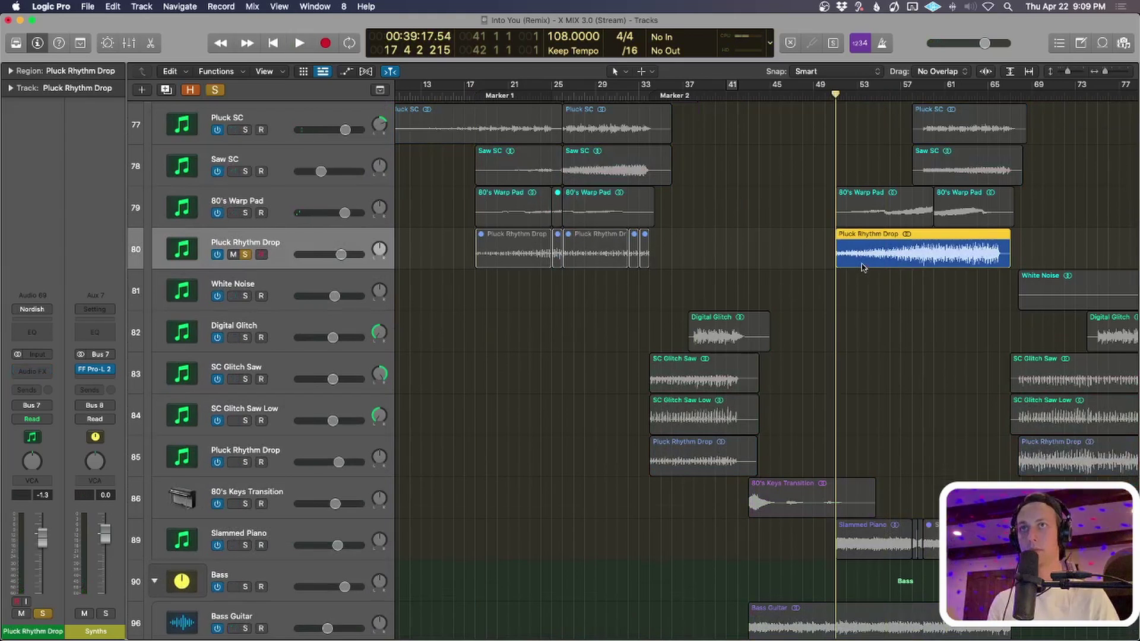
key("space")
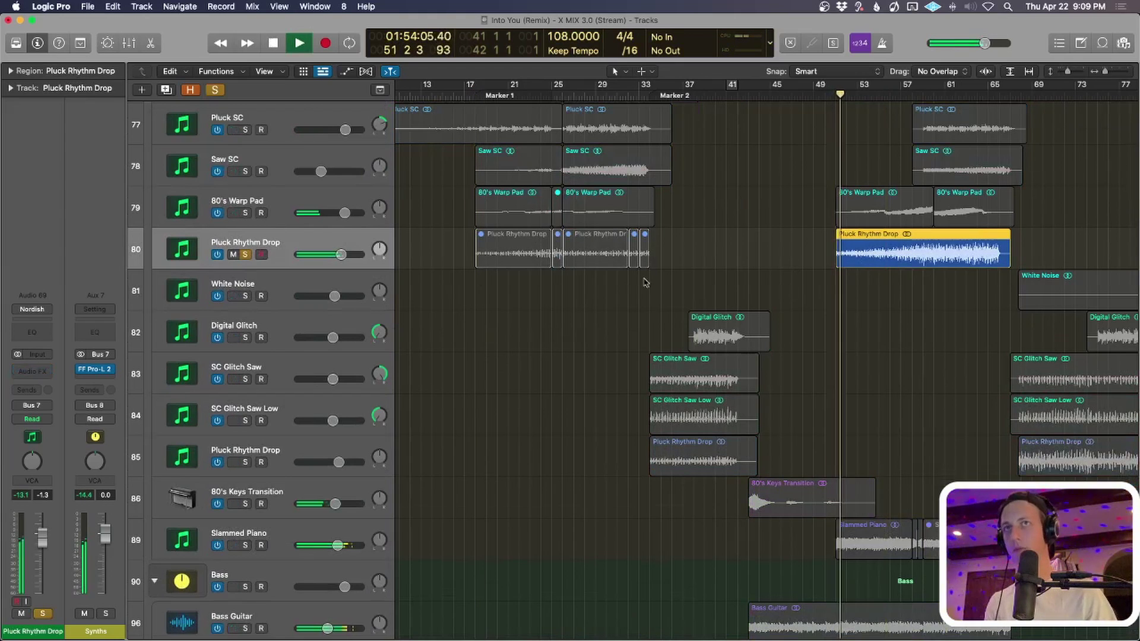
Add the 80's Warp Pad, the Nordish track with a region at bar 51, and Slammed Piano to the solo during playback.
left_click(245, 213)
scroll(506, 473, "down", 5)
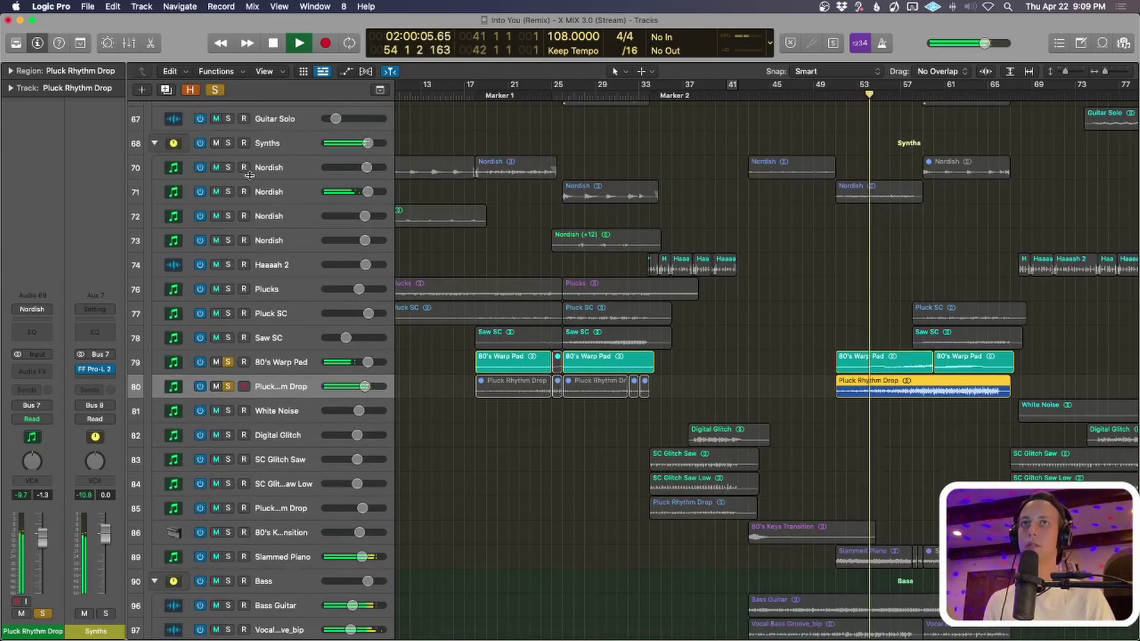
left_click(230, 192)
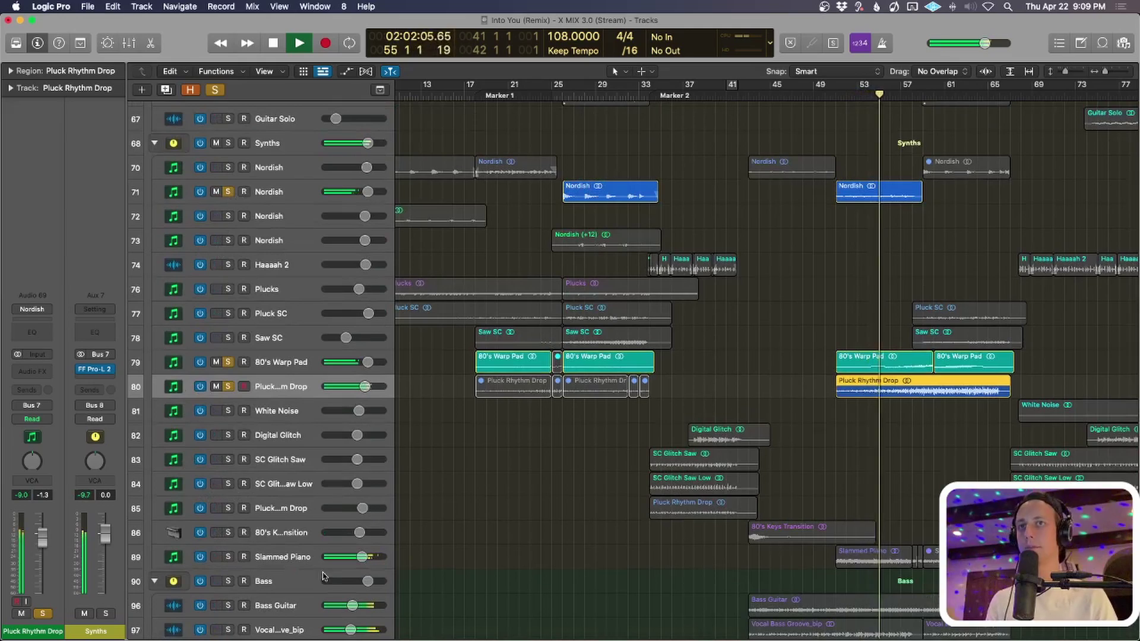
left_click(229, 557)
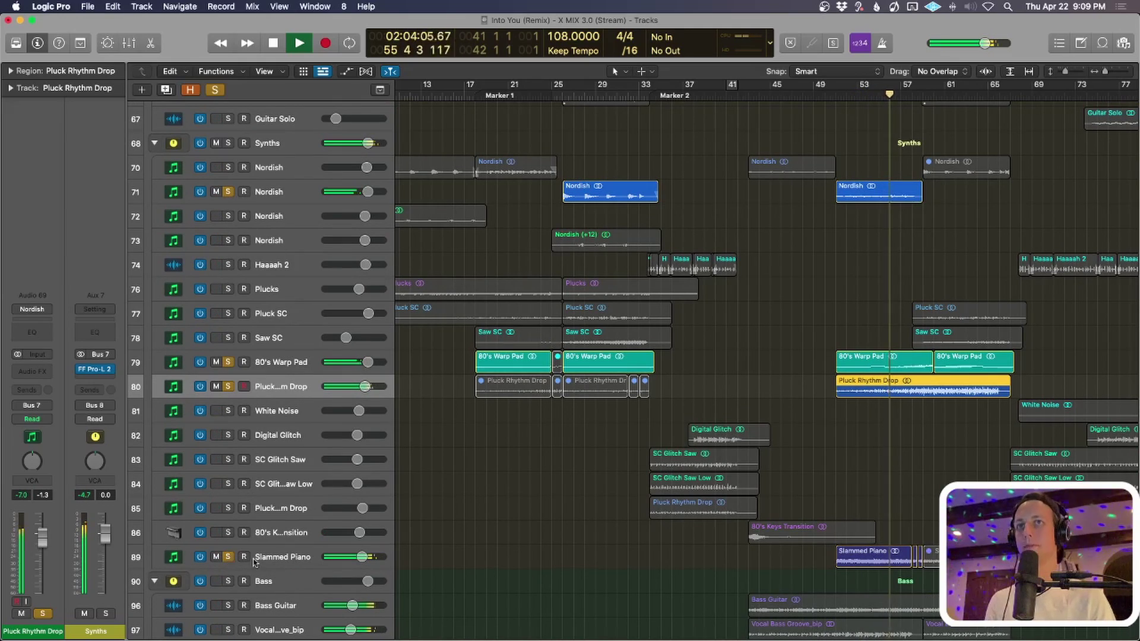
Listen to the combined synth layers into bar 59, stop playback and clear all solos.
scroll(688, 370, "up", 5)
key("super+Up")
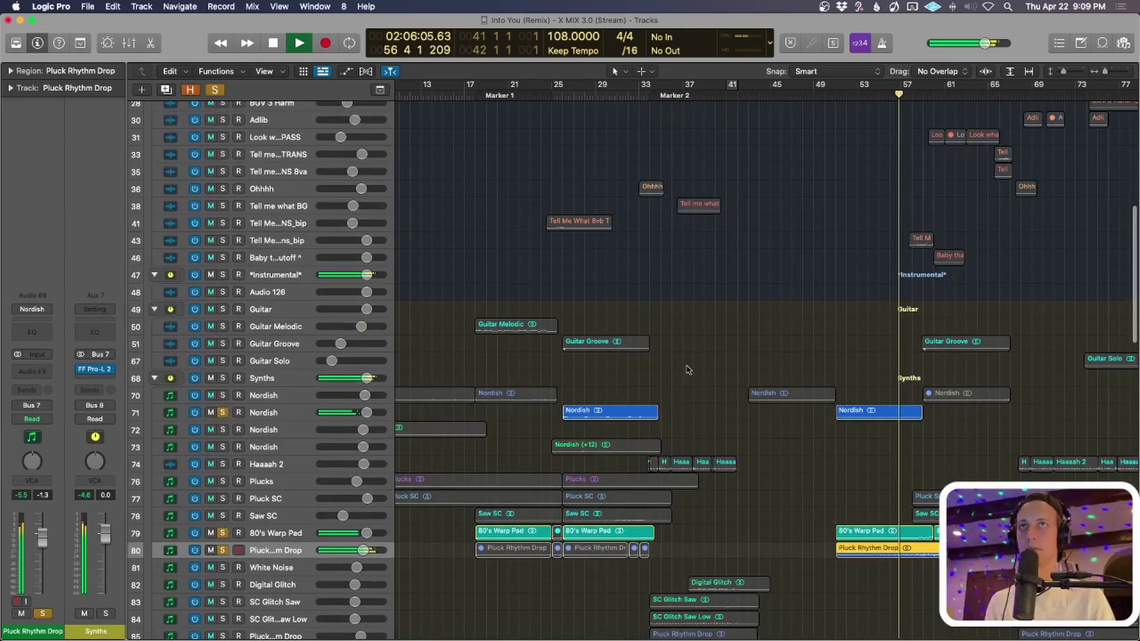
scroll(682, 374, "up", 4)
scroll(671, 380, "down", 1)
scroll(670, 380, "down", 5)
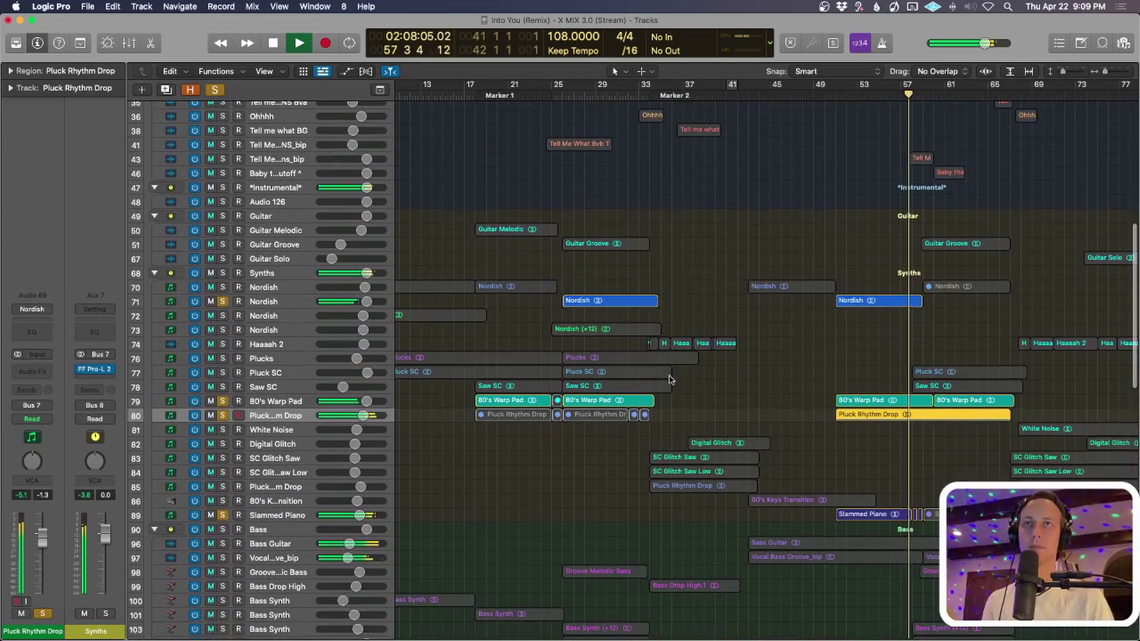
scroll(665, 380, "down", 4)
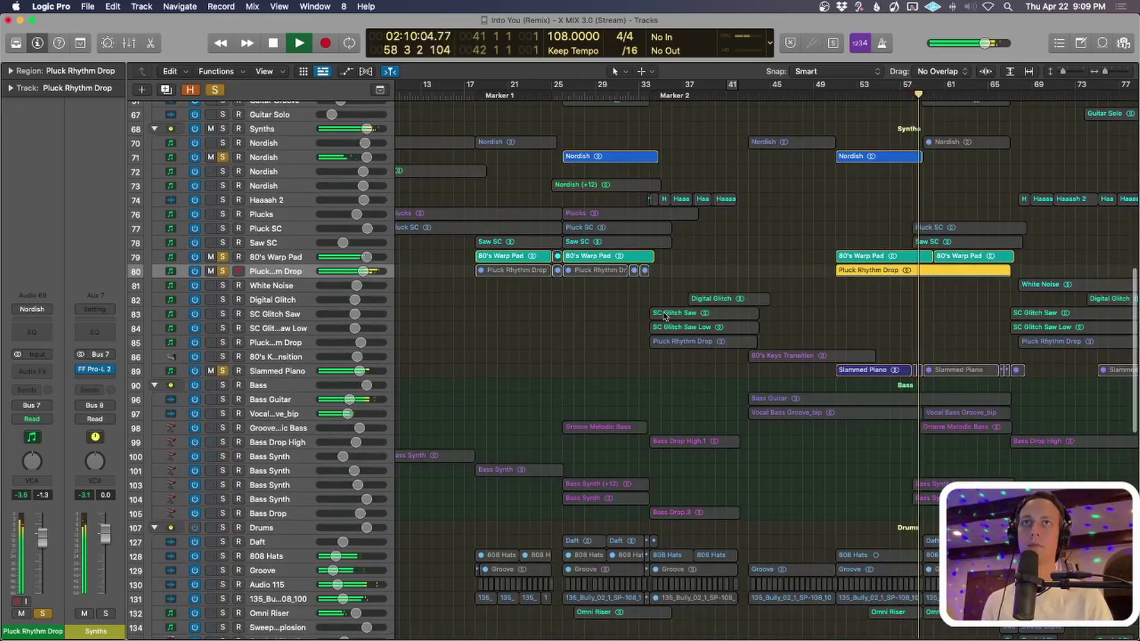
scroll(665, 314, "up", 5)
key("space")
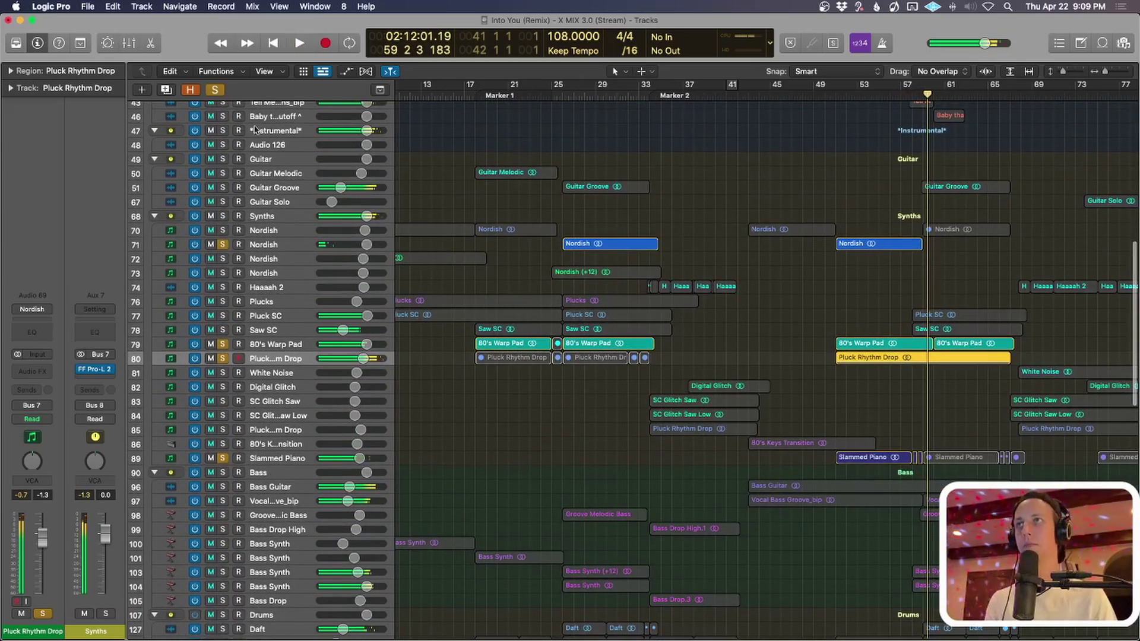
left_click(215, 89)
Solo the Bass stack and play it from about bar 57.
left_click(909, 419)
key("z")
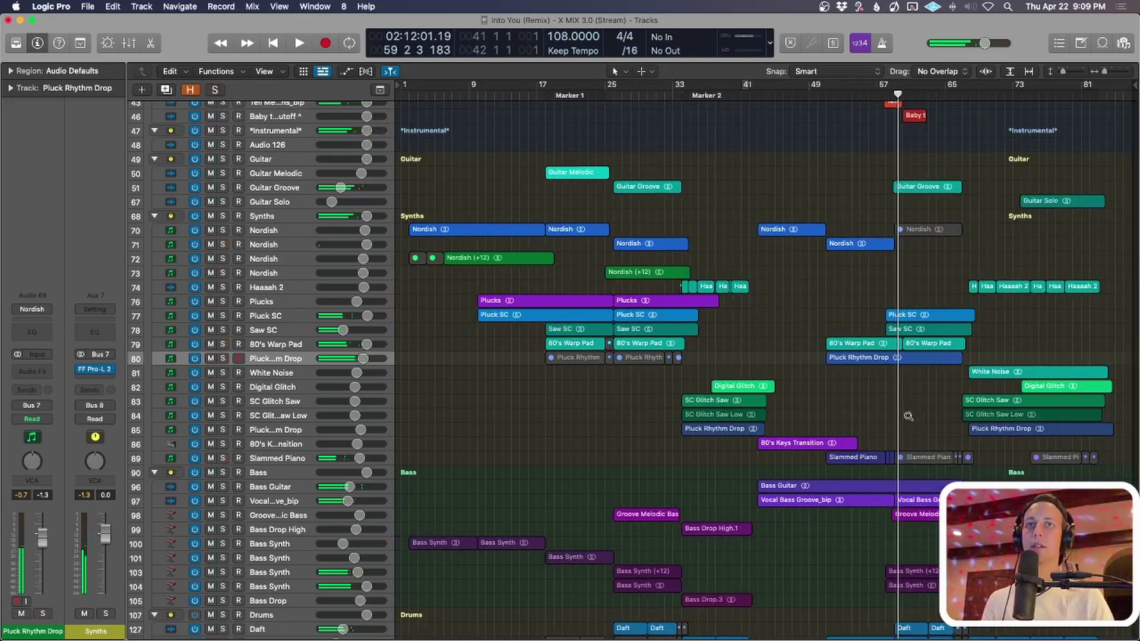
scroll(911, 416, "down", 5)
scroll(919, 389, "up", 3)
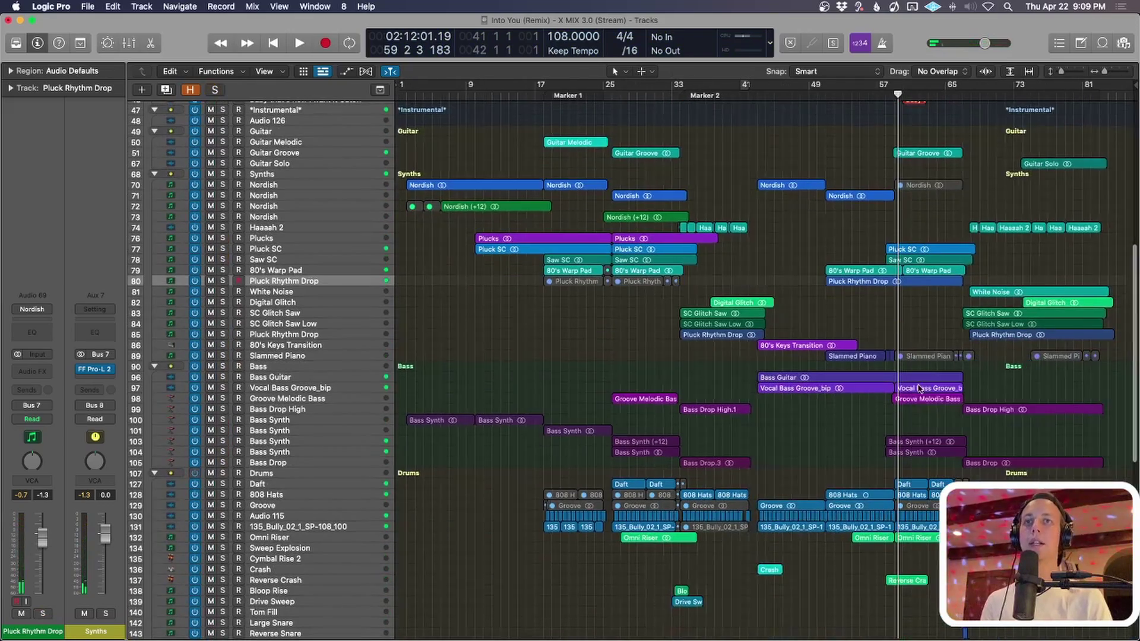
scroll(920, 389, "down", 10)
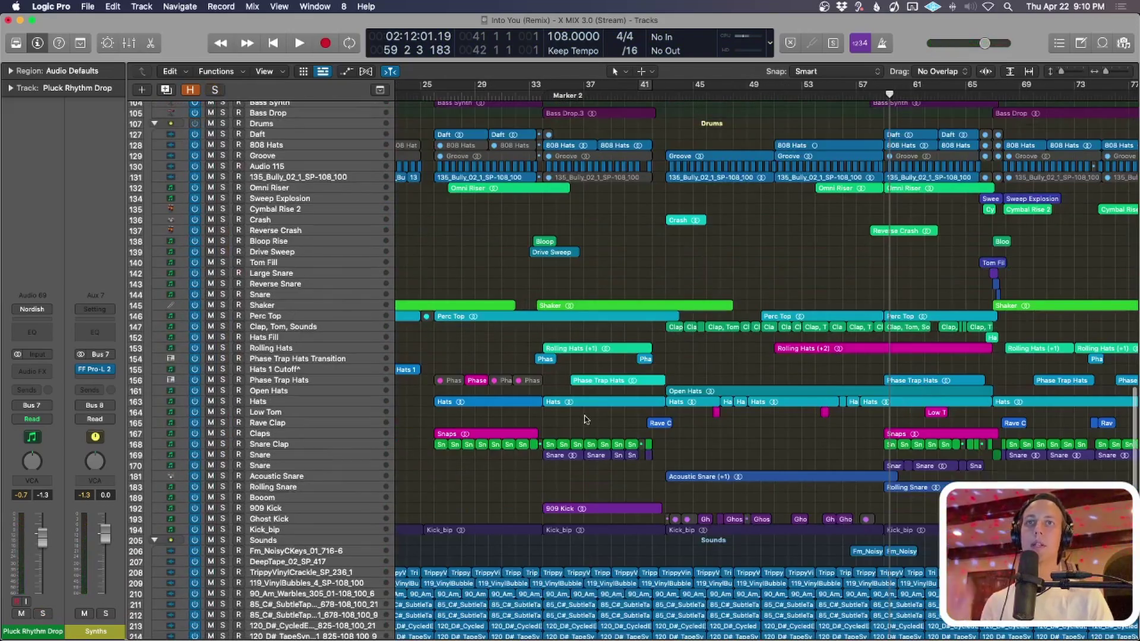
scroll(882, 417, "up", 12)
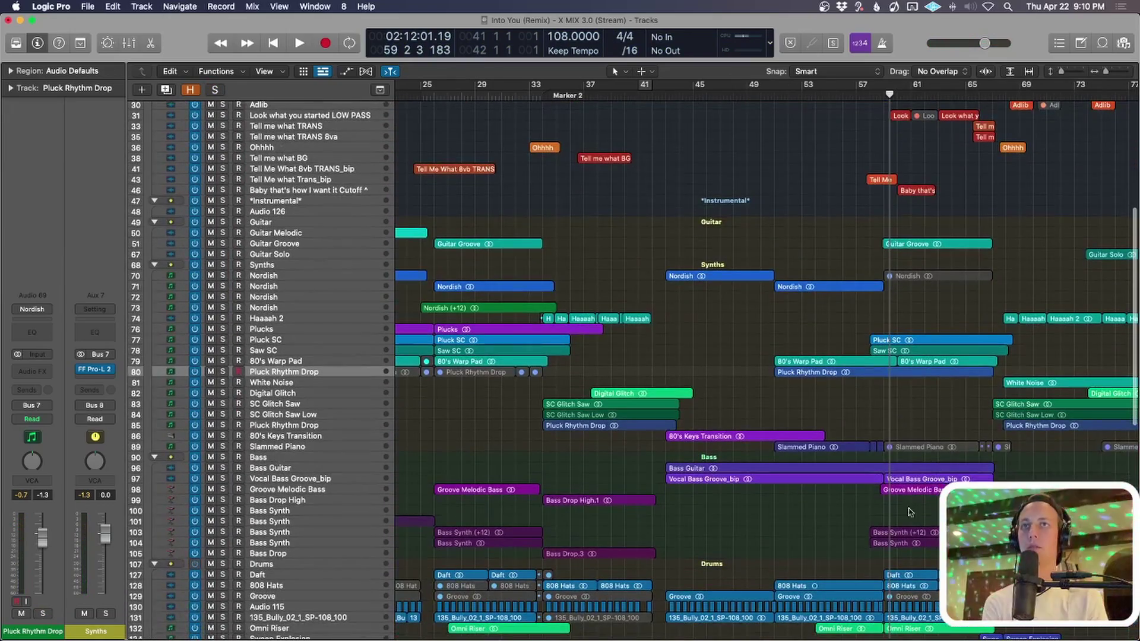
left_click(297, 461)
key("s")
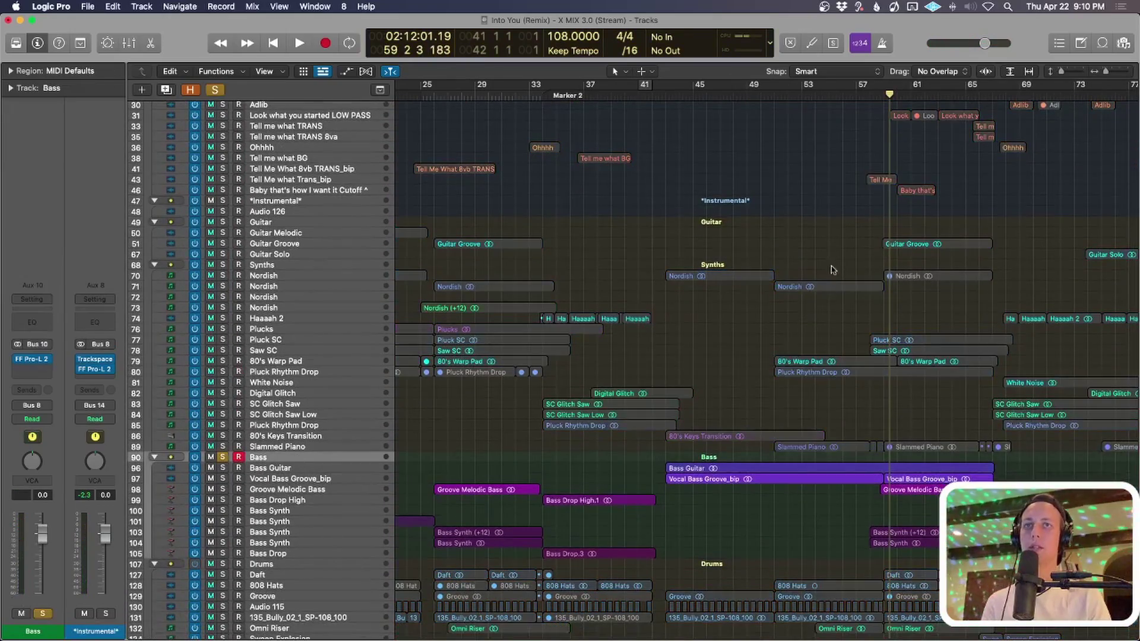
left_click(856, 95)
key("space")
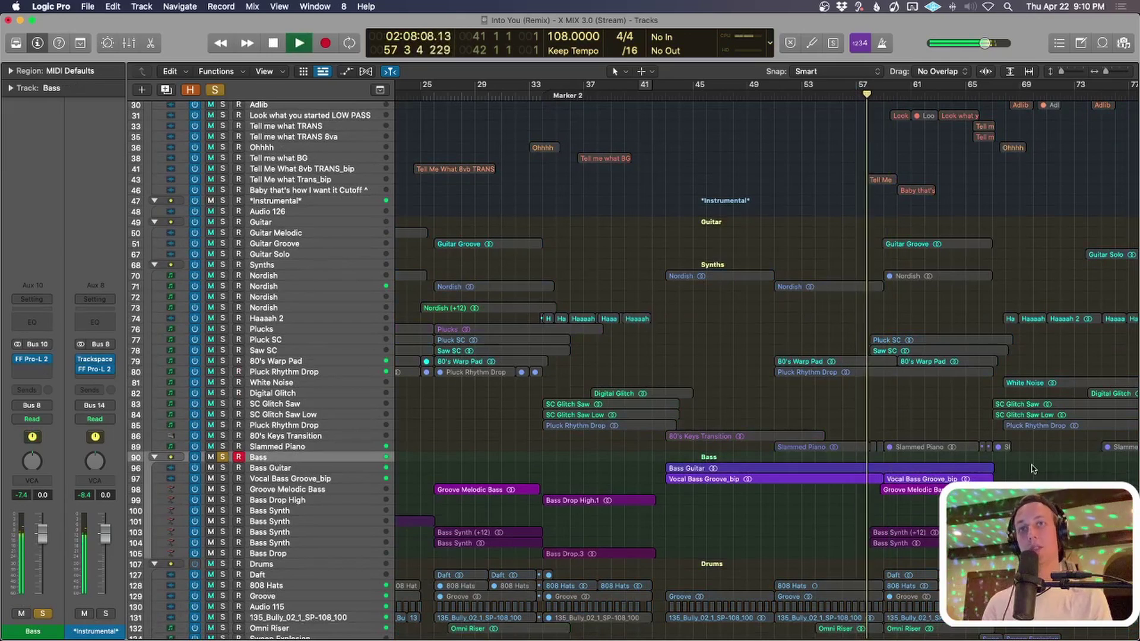
Enlarge the bass tracks, dismiss the audio data error and highlight the Bass Guitar and Vocal Bass Groove_bip tracks in turn while they play.
key("z")
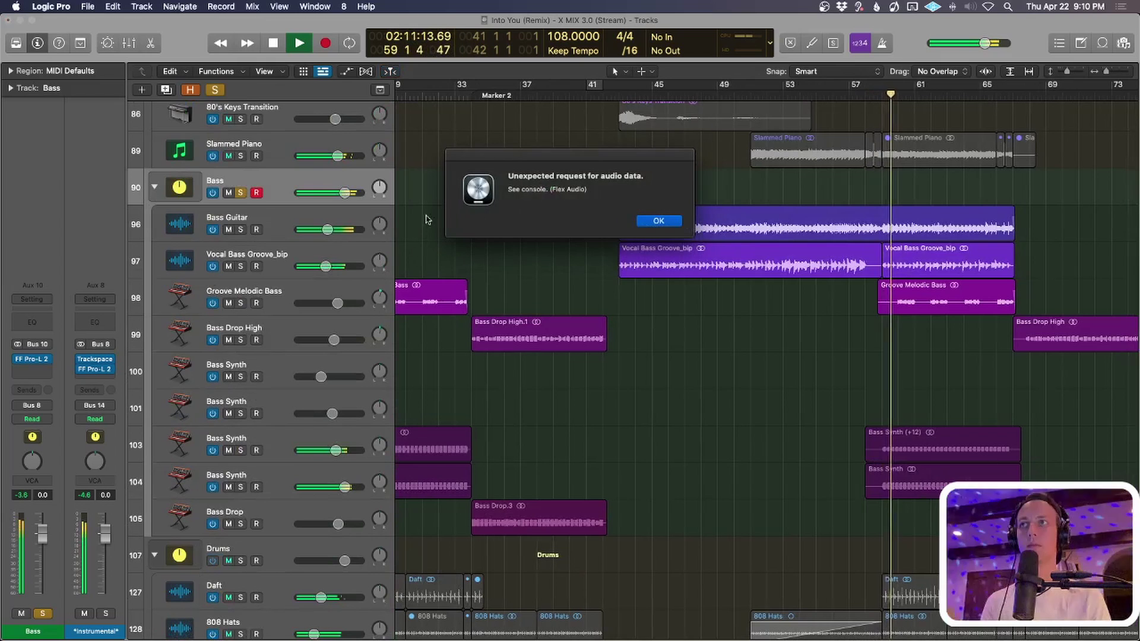
left_click(653, 221)
left_click(323, 221)
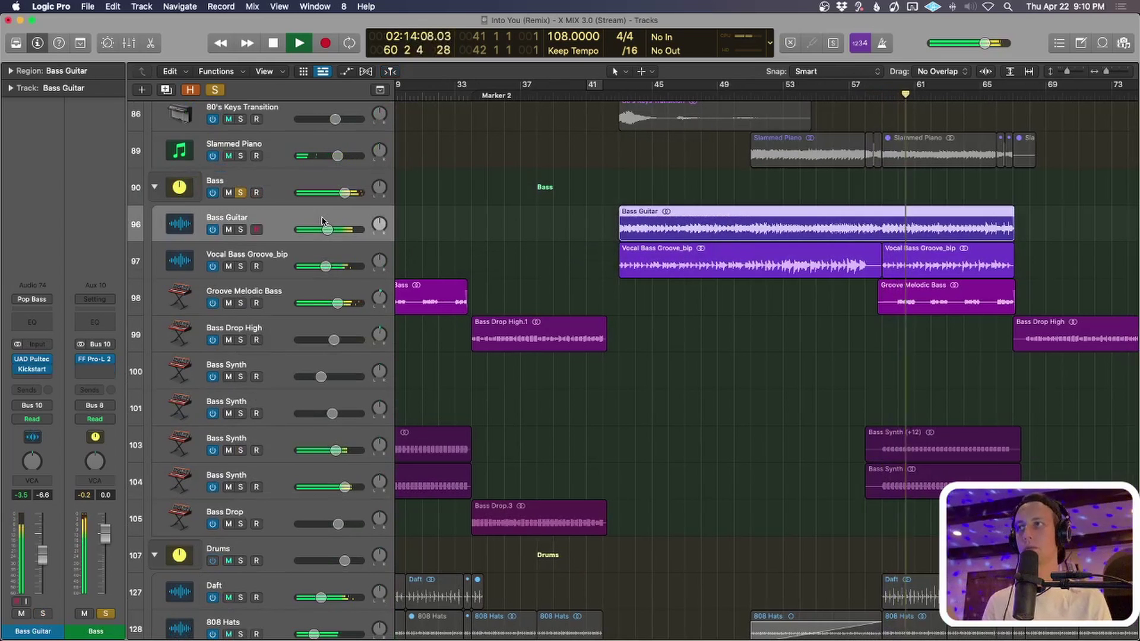
left_click(321, 256)
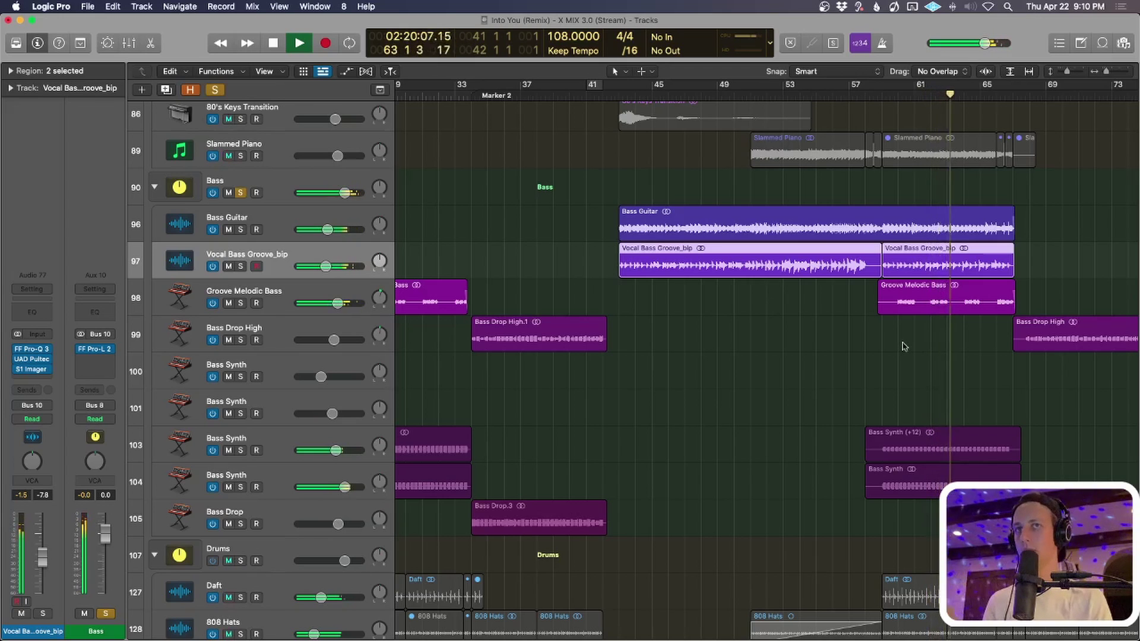
Listen to the bass layers into bar 67, stop playback and clear the Bass solo.
key("super+Left")
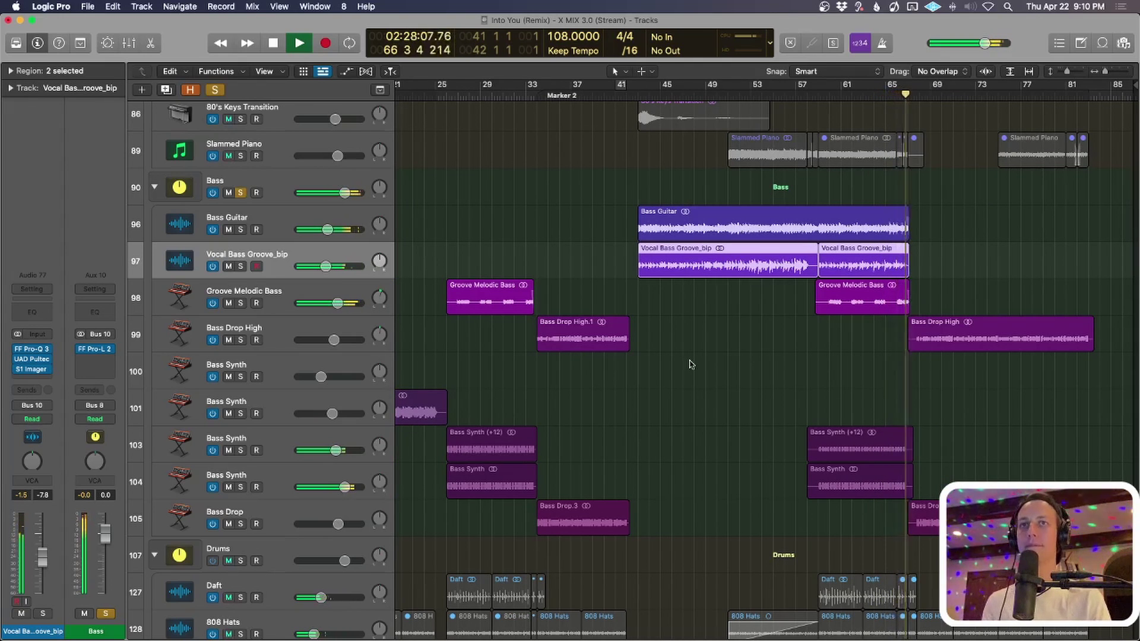
key("space")
key("space")
key("super+Up")
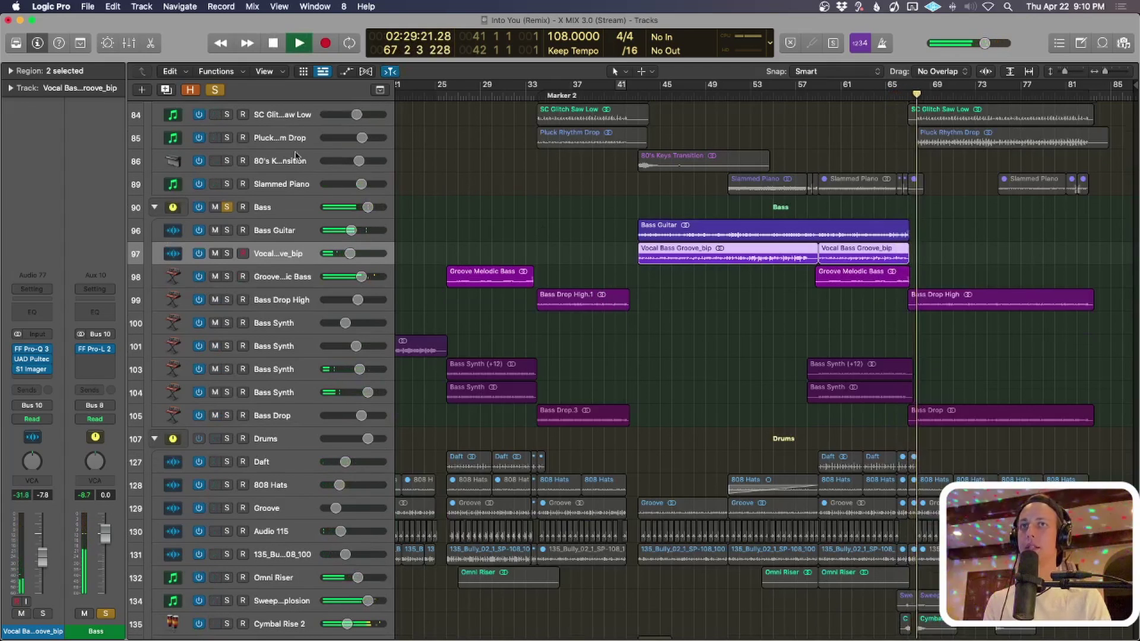
key("space")
left_click(794, 372)
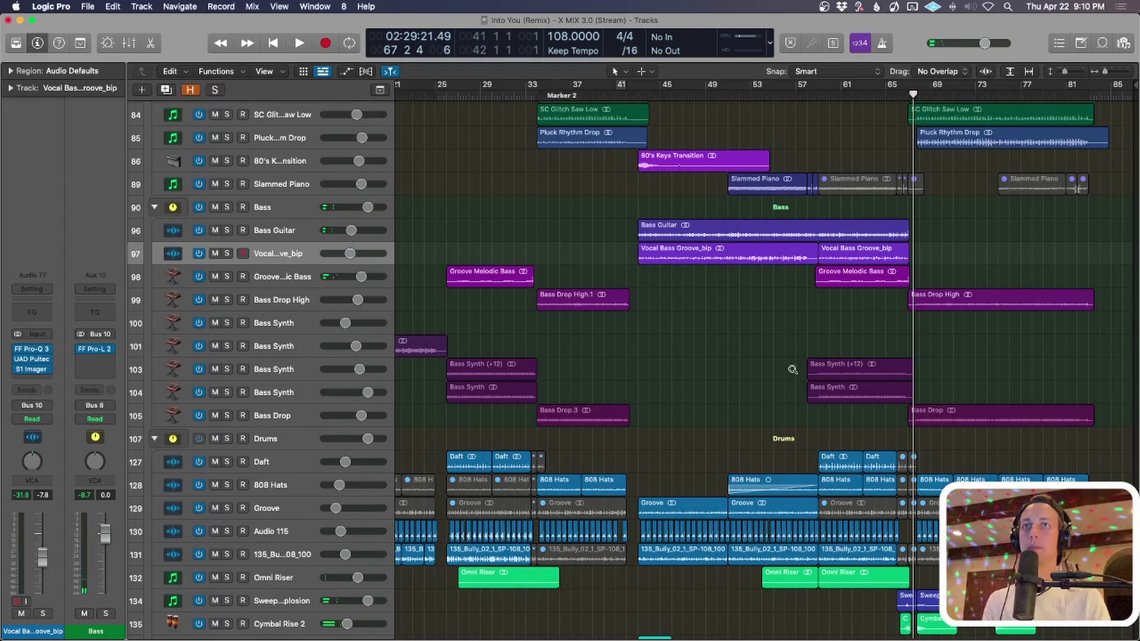
Highlight the lower Bass Synth track, select the Bass Guitar track and look at its enlarged waveform.
key("super+Up")
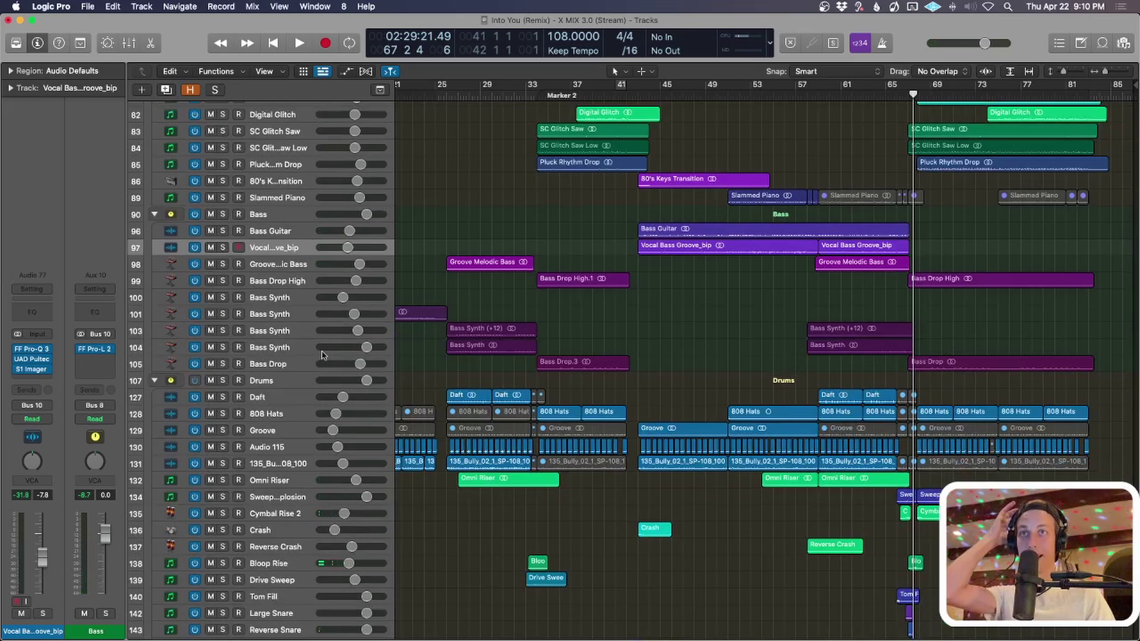
left_click(290, 345)
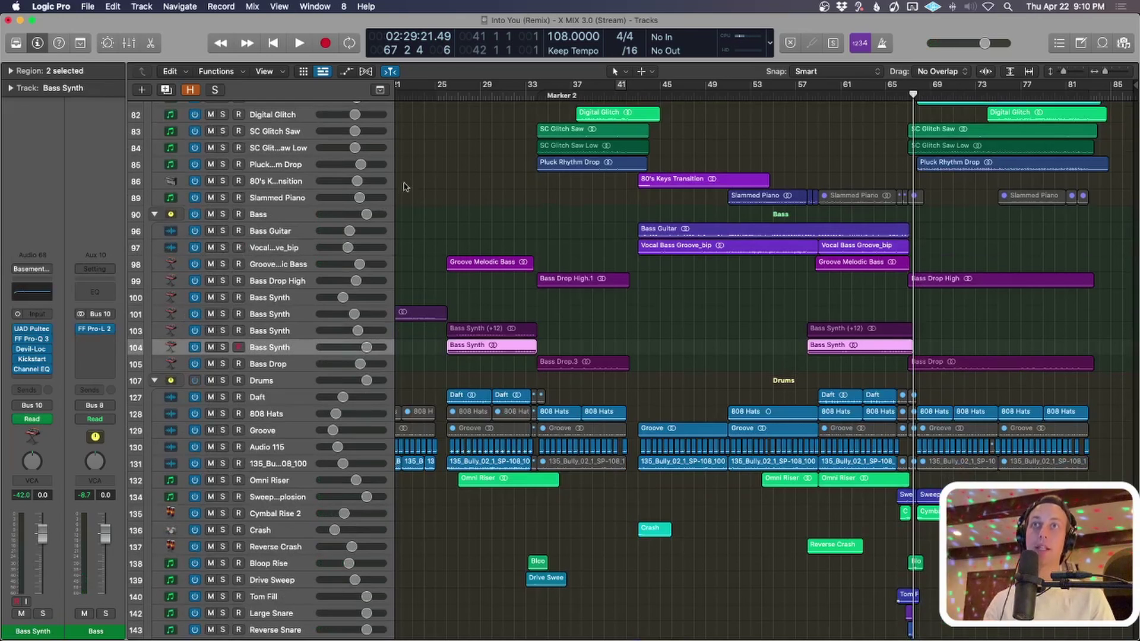
left_click(300, 236)
key("super+Down")
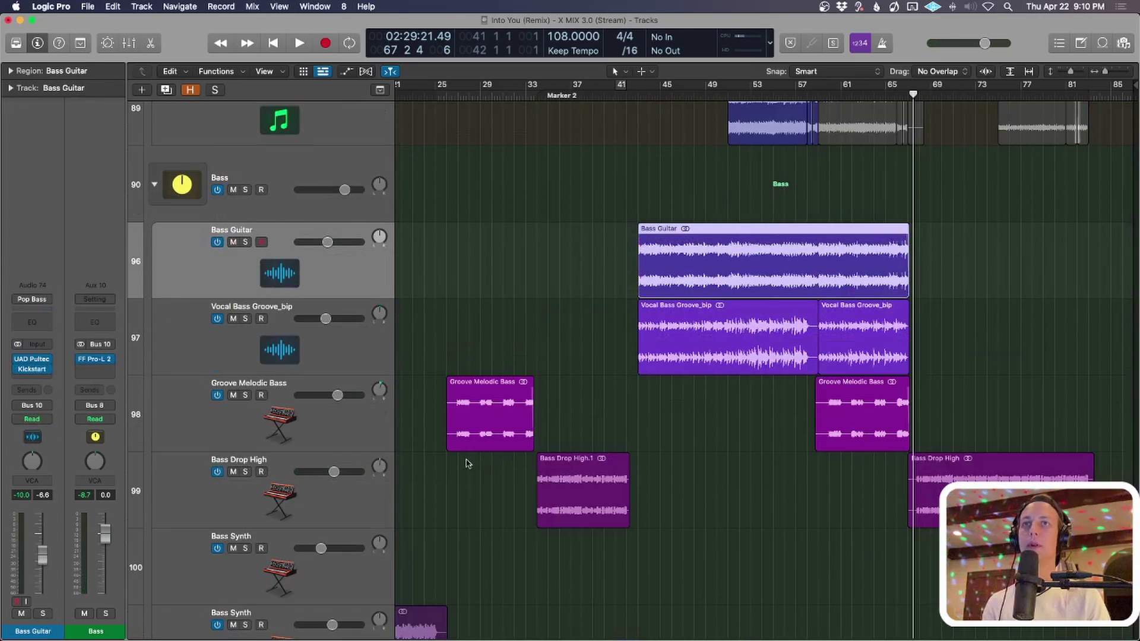
Solo the BG's stack and enlarge its background vocal tracks.
key("super+Up")
key("super+Up")
key("super+Up")
key("t")
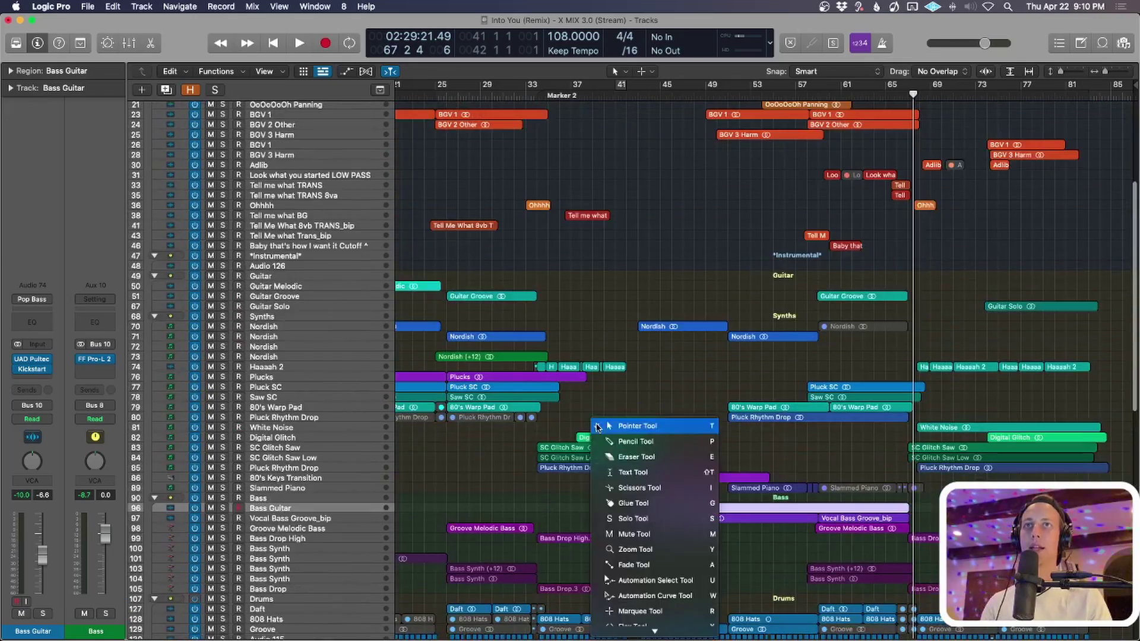
key("Escape")
scroll(470, 362, "up", 1)
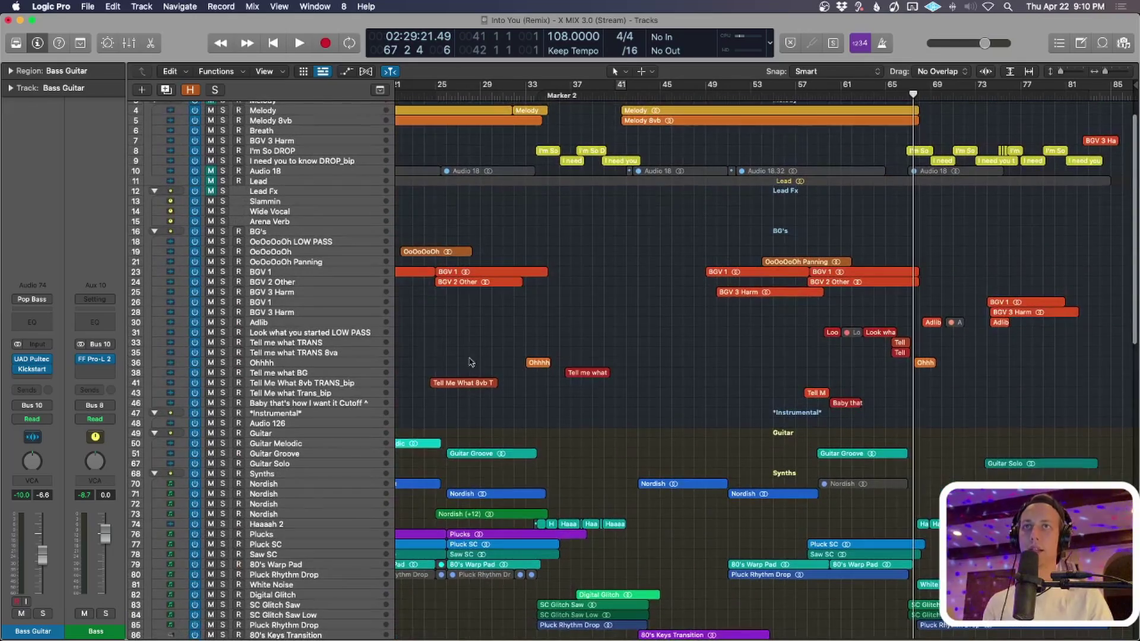
left_click(255, 232)
key("s")
key("super+Down")
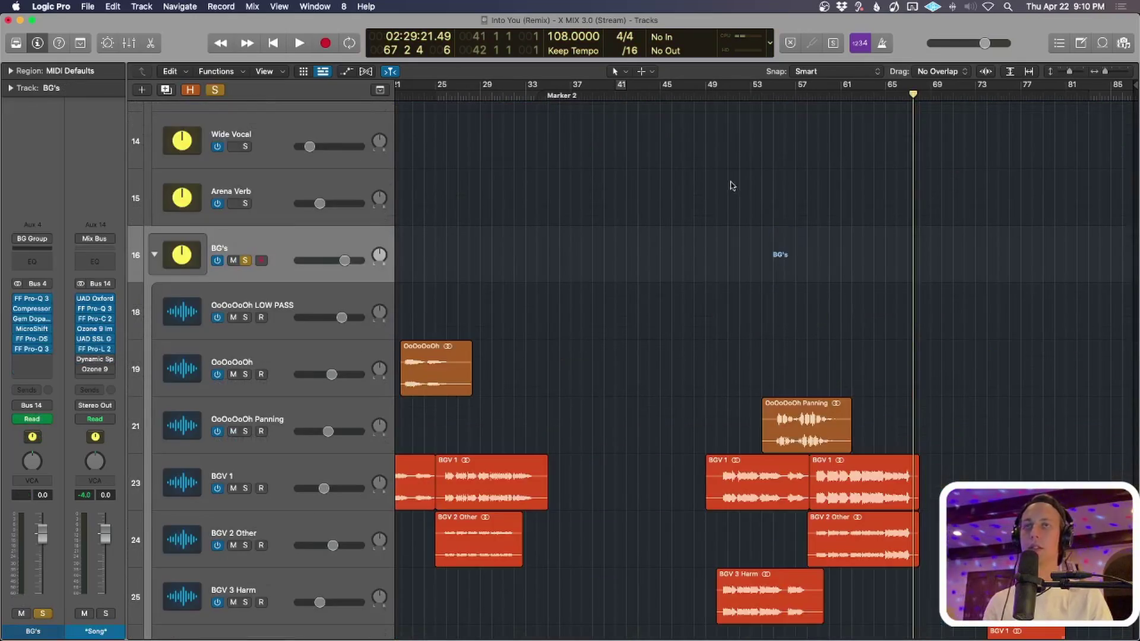
Highlight the OoOoOoOh Panning track and play the soloed background vocals from bar 53.
scroll(729, 200, "down", 3)
key("super+Up")
left_click(773, 96)
left_click(265, 208)
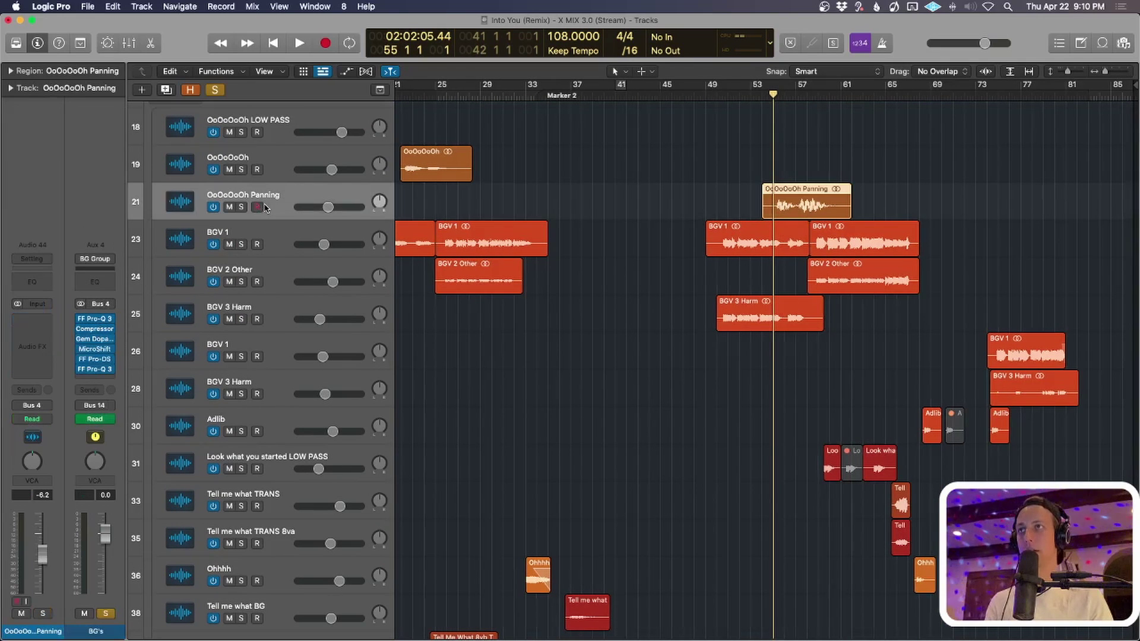
left_click(886, 437, "ctrl+alt")
left_click(751, 96)
key("space")
Add the Drums and Synths stacks to the BG's solo during playback, replacing Synths with the Bass stack.
scroll(224, 502, "down", 5)
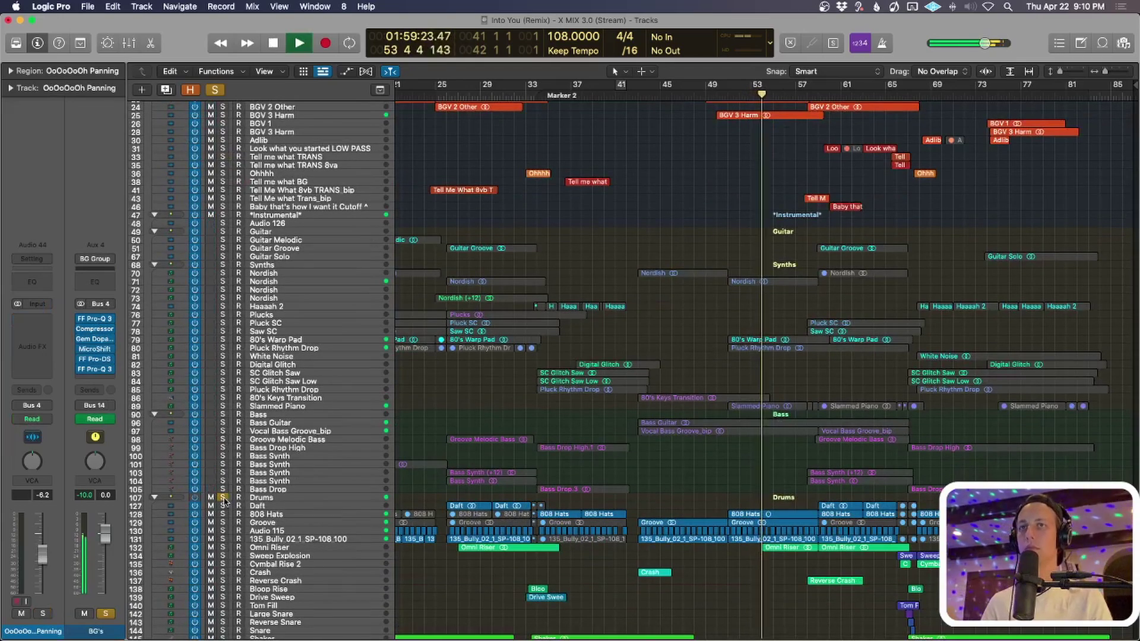
scroll(666, 349, "up", 5)
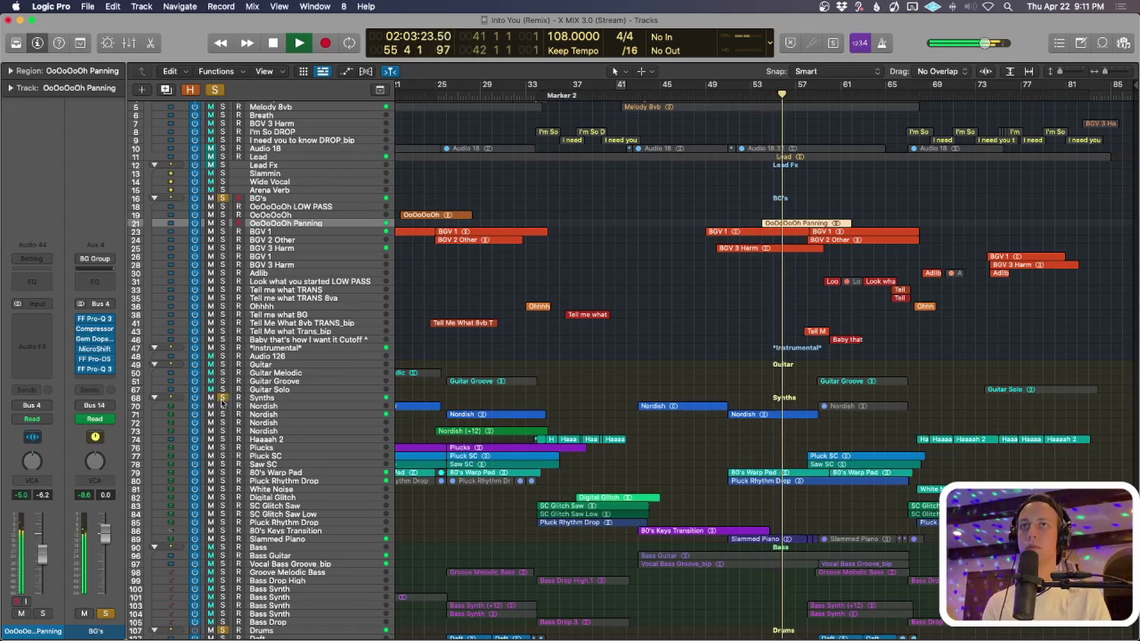
scroll(337, 504, "down", 2)
left_click(221, 514)
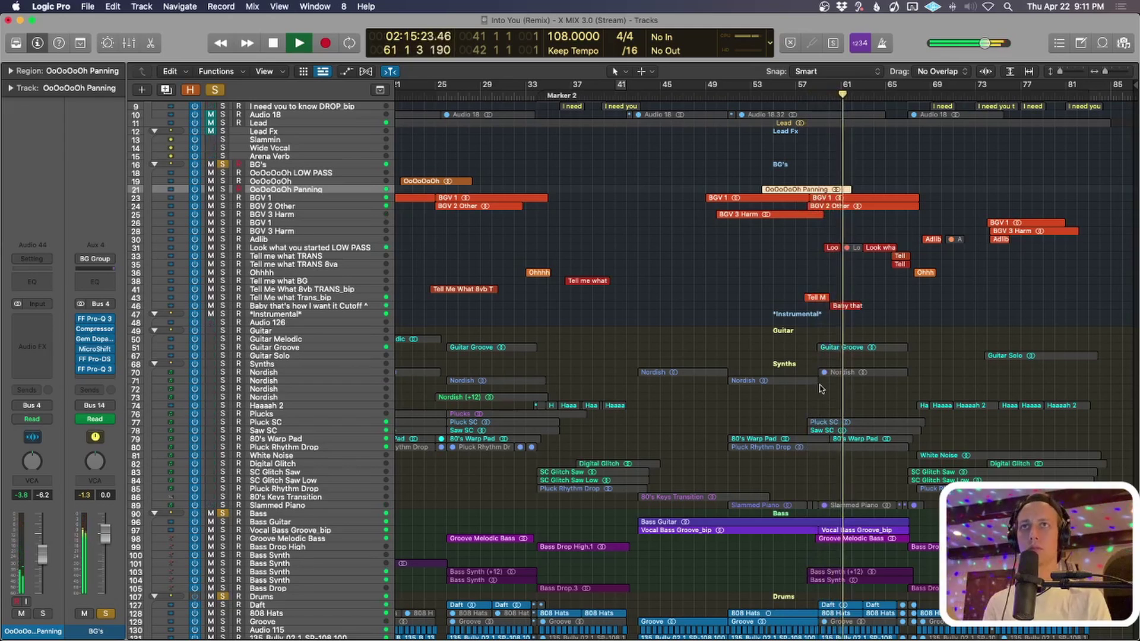
Look closely at the "Baby that's how I want it Cutoff ^" region and the other background vocal regions while they play.
left_click(324, 306)
key("z")
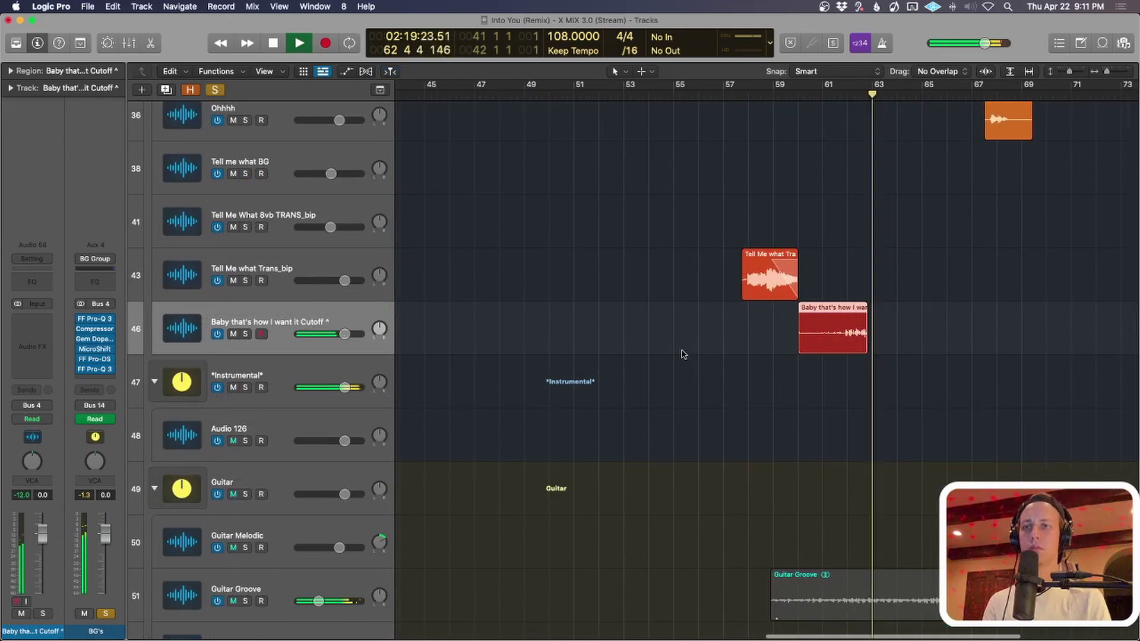
key("z")
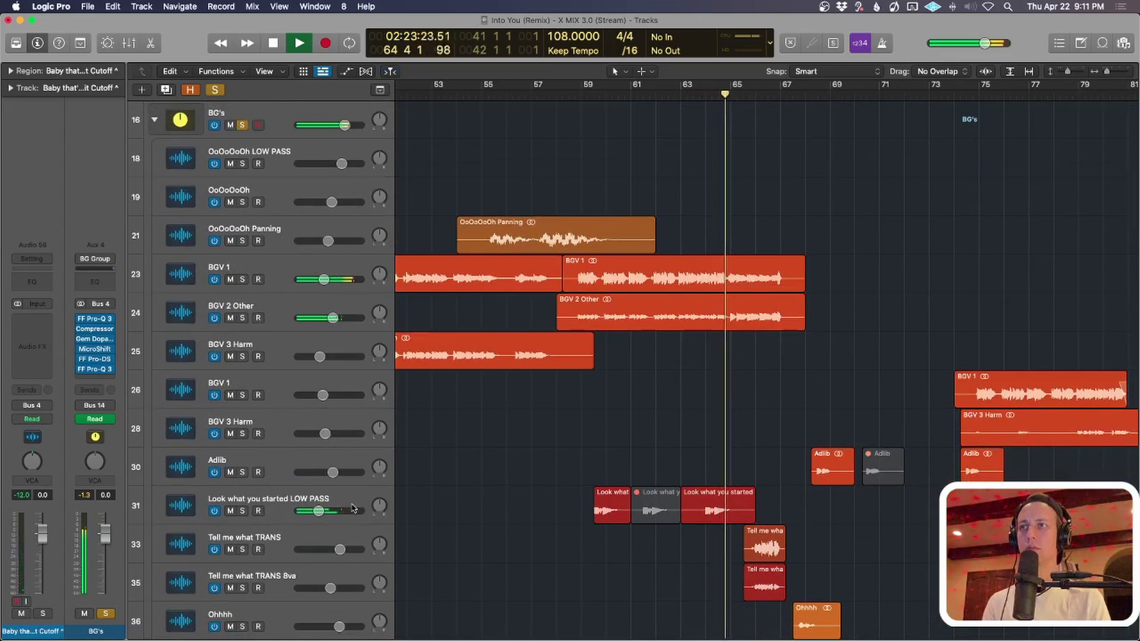
Stop the background vocal playback after viewing the wider arrangement, and clear the solos on all stacks.
key("super+Up")
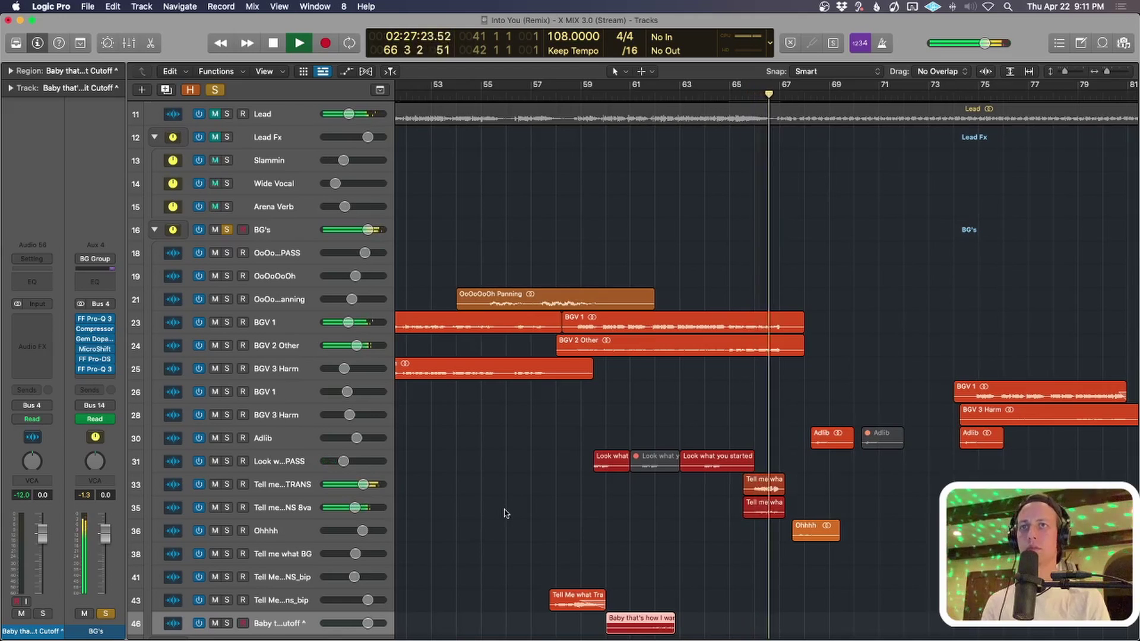
key("super+Up")
key("super+Up")
key("super+Up")
key("super+Left")
key("super+Left")
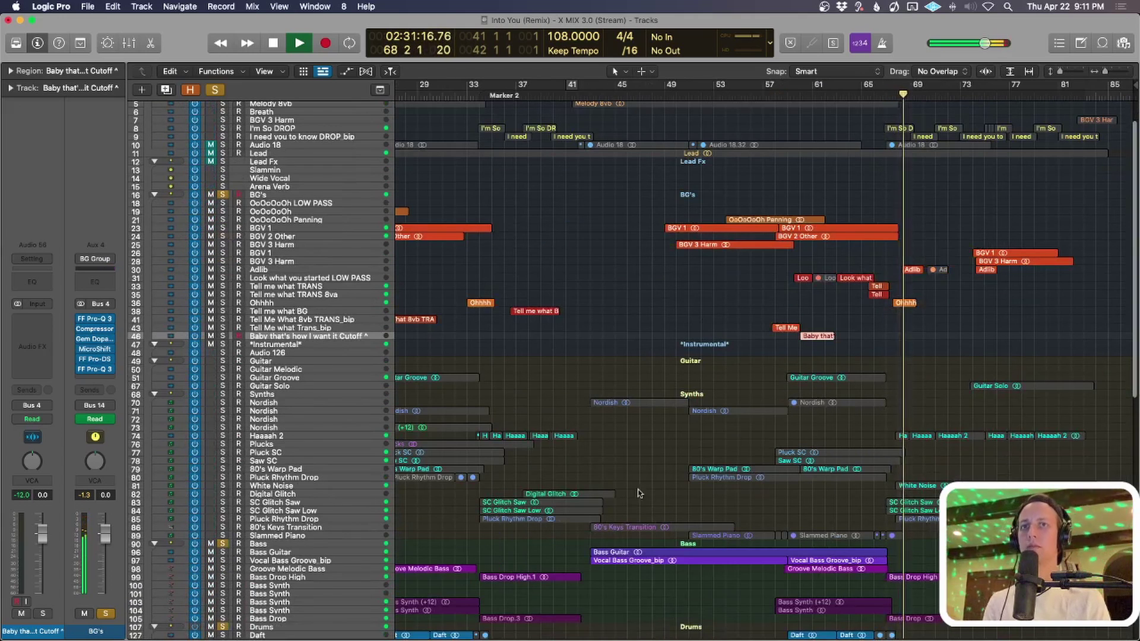
key("space")
left_click(807, 355)
key("super+Down")
key("super+Down")
key("super+Down")
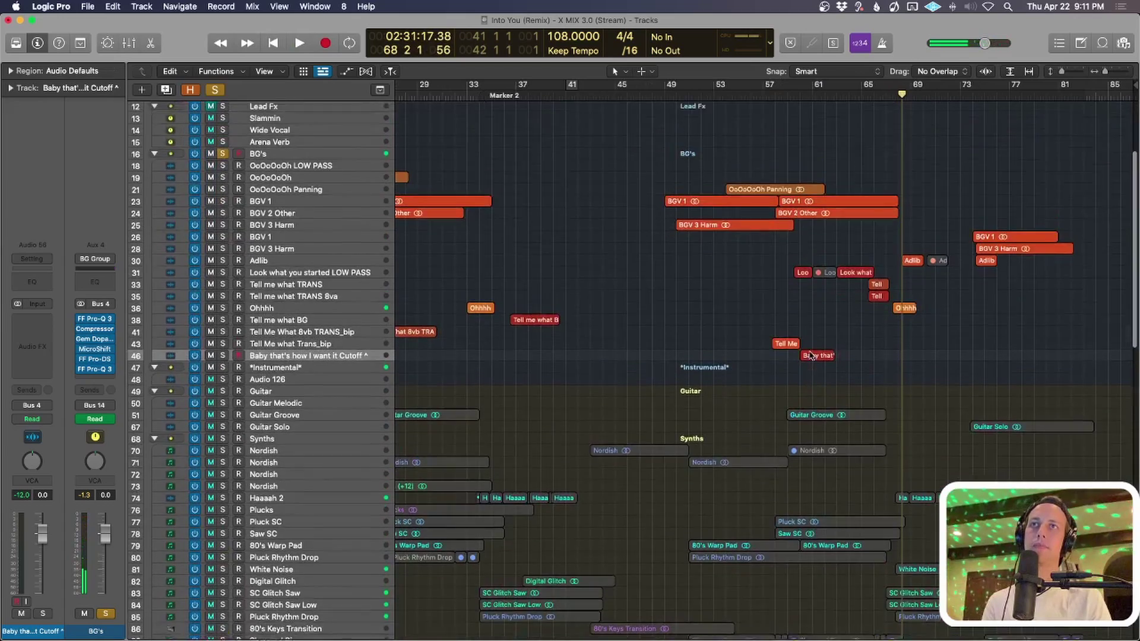
left_click(217, 92)
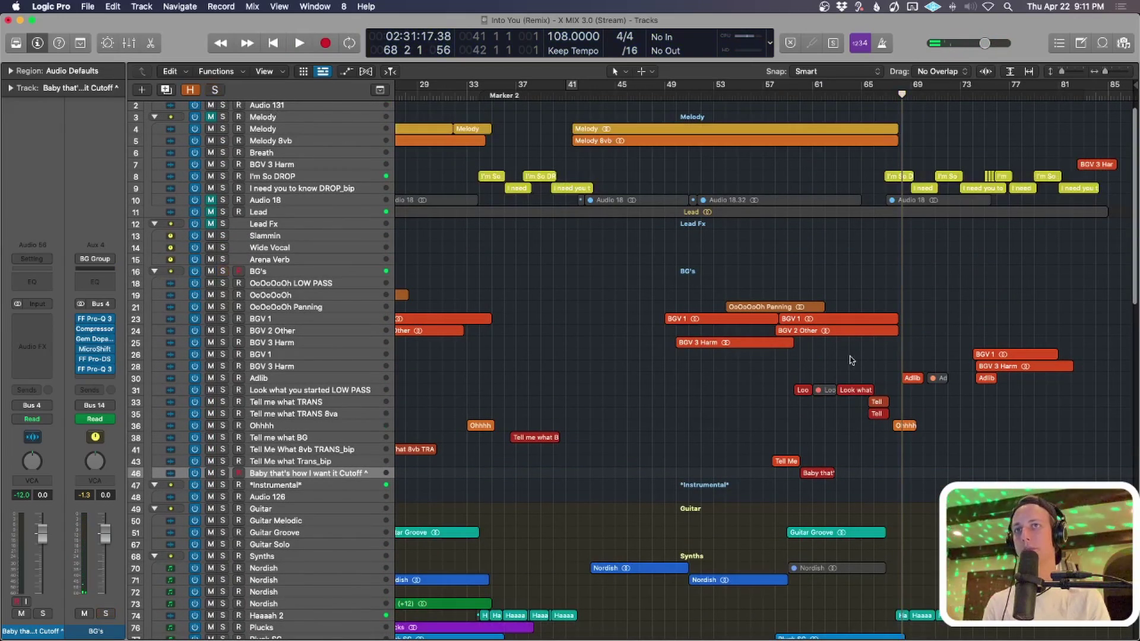
Solo only the BGV 1 and BGV 2 Other tracks within the BG's stack.
left_click(852, 333)
key("super+Down")
key("super+Down")
key("super+Down")
key("s")
left_click(272, 319)
key("s")
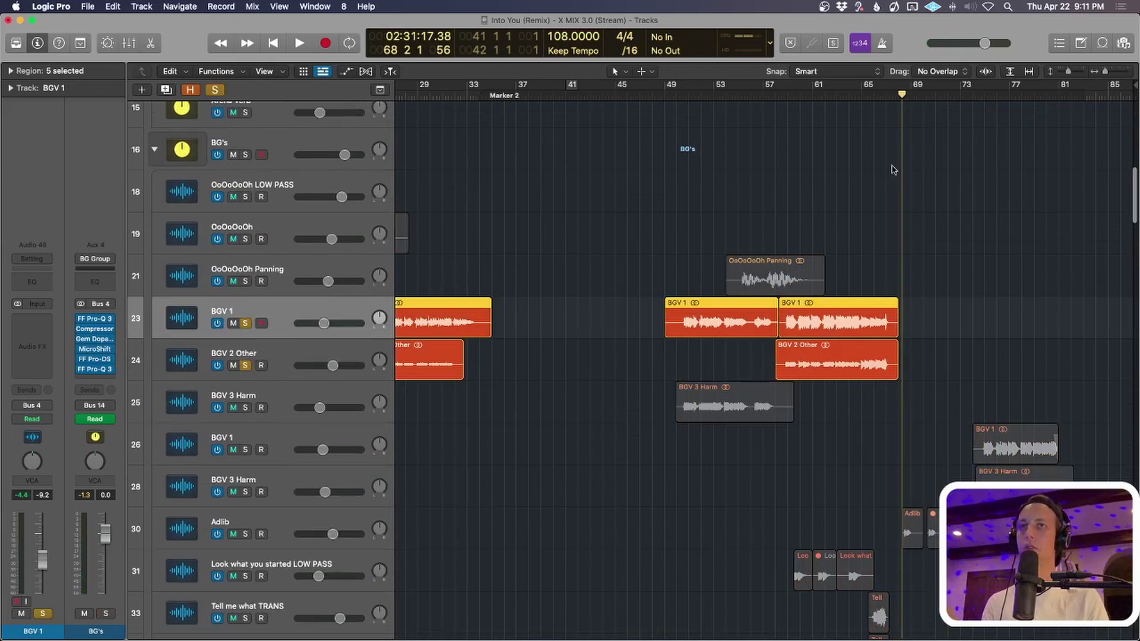
Play the soloed BGV 1 and BGV 2 Other tracks from bar 65, stop, and clear their solos.
key("space")
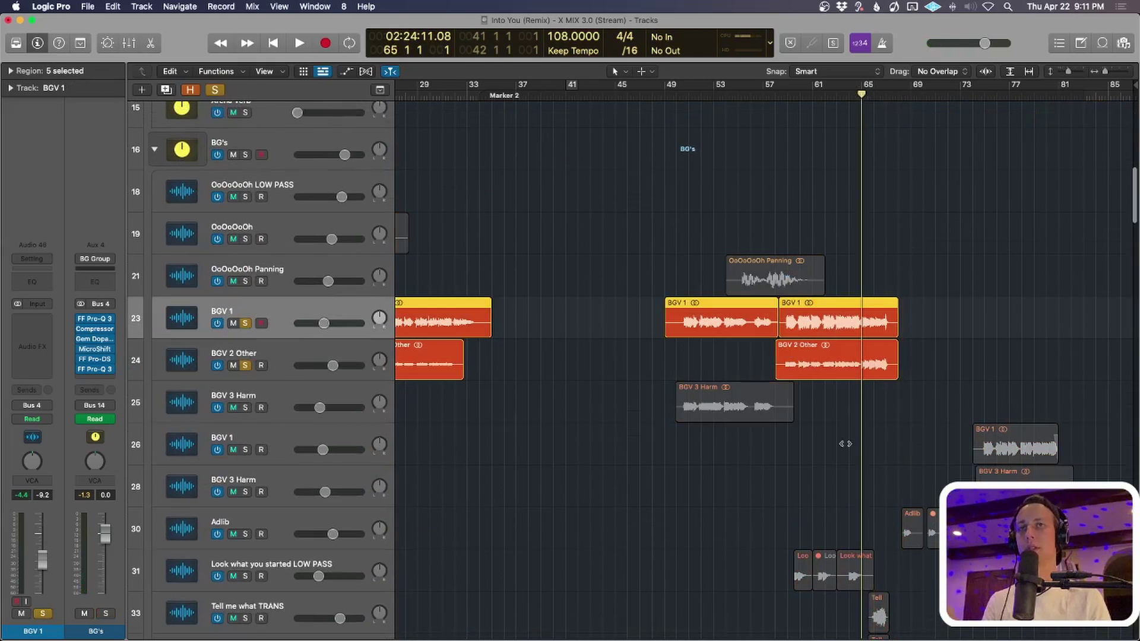
key("space")
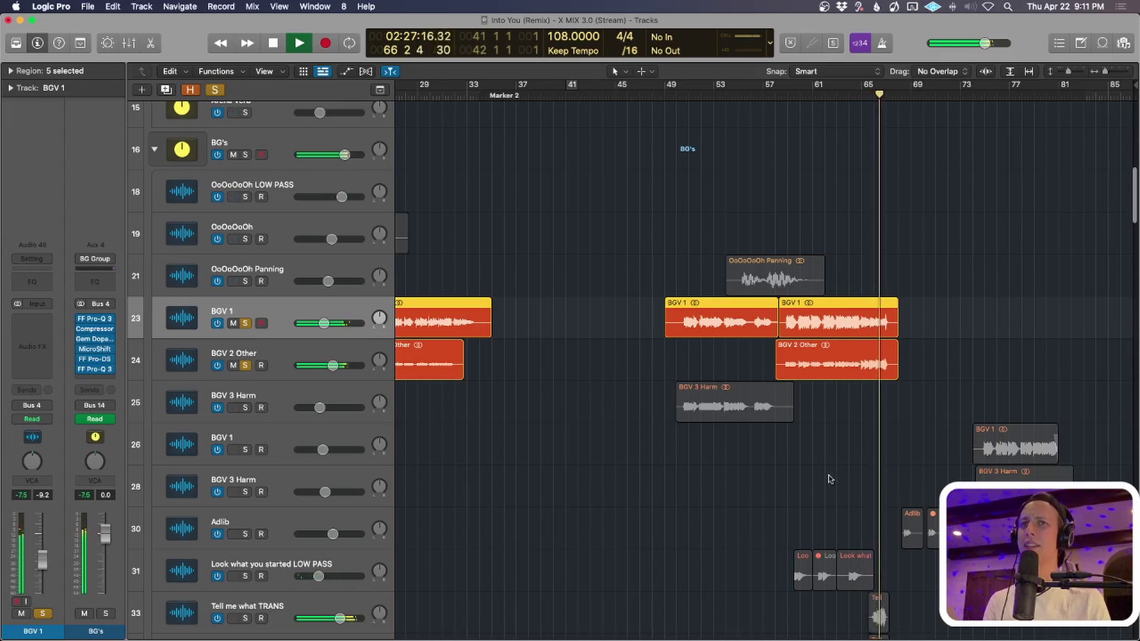
key("space")
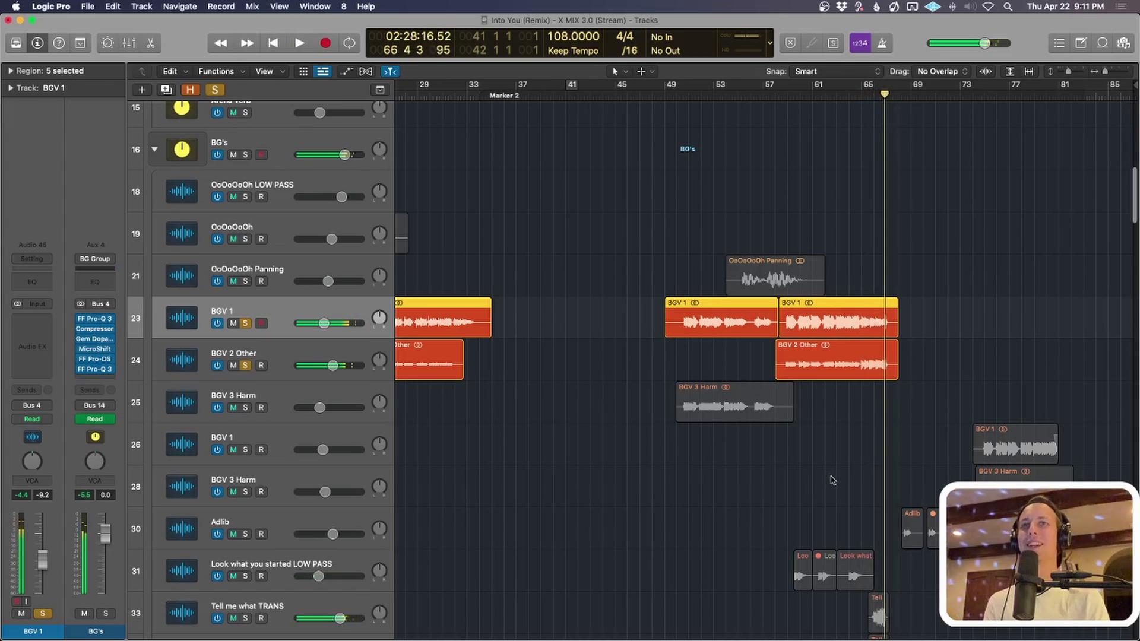
left_click(205, 88)
left_click(720, 211)
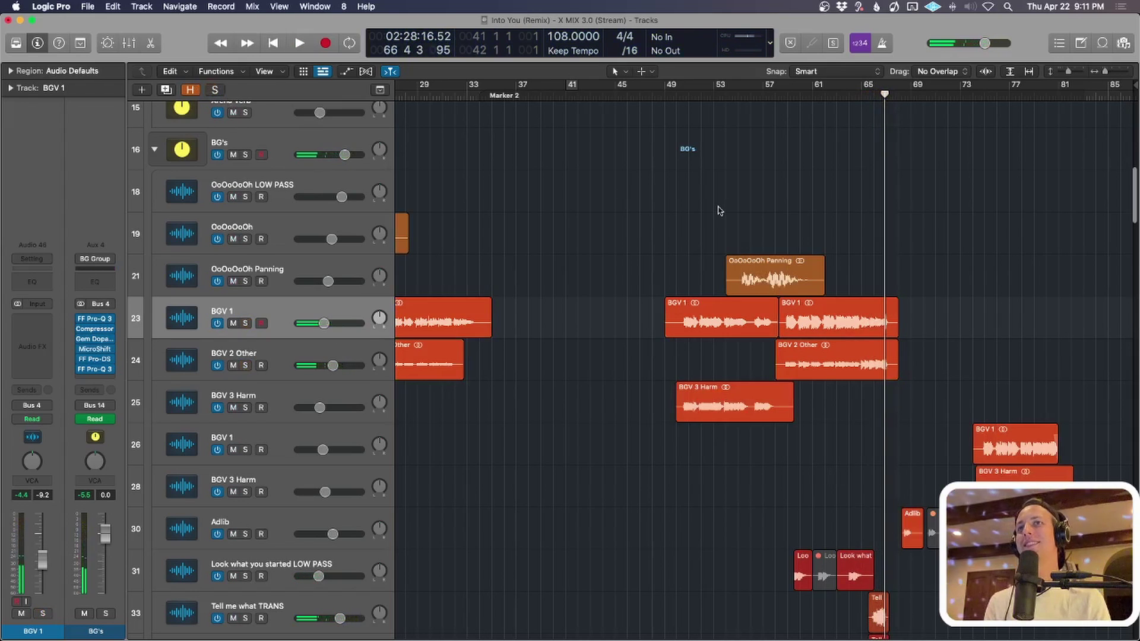
Highlight the Tell me what TRANS 8va track and look over the vocal, synth, bass and drum layers.
left_click(719, 207, "ctrl+alt")
scroll(413, 316, "down", 5)
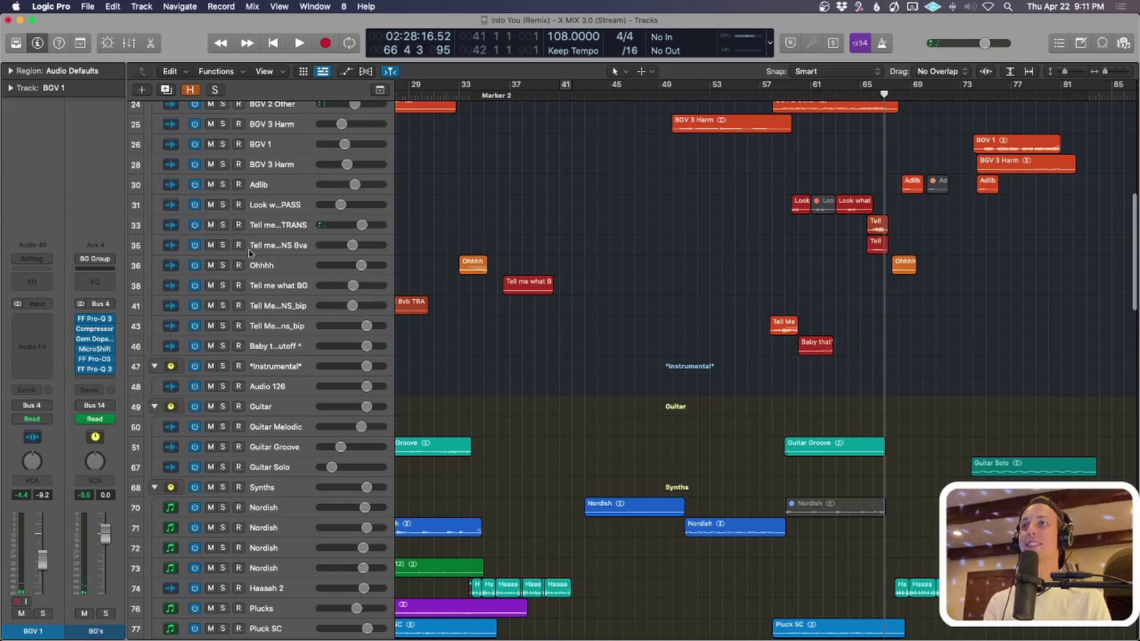
left_click(268, 239)
left_click(780, 426, "ctrl+alt")
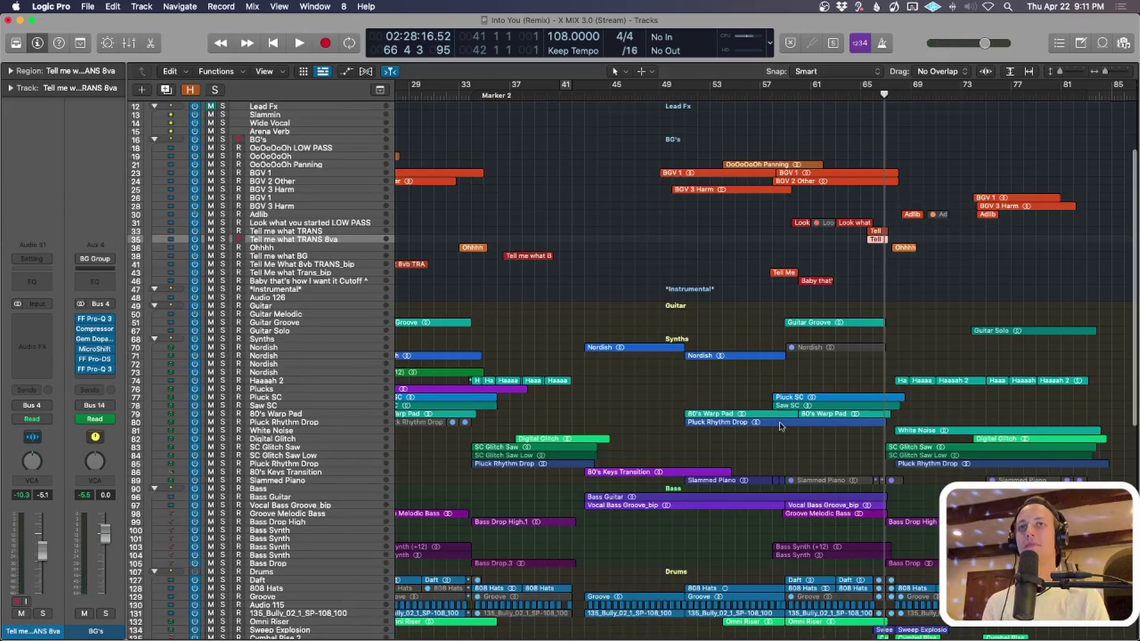
scroll(780, 427, "down", 5)
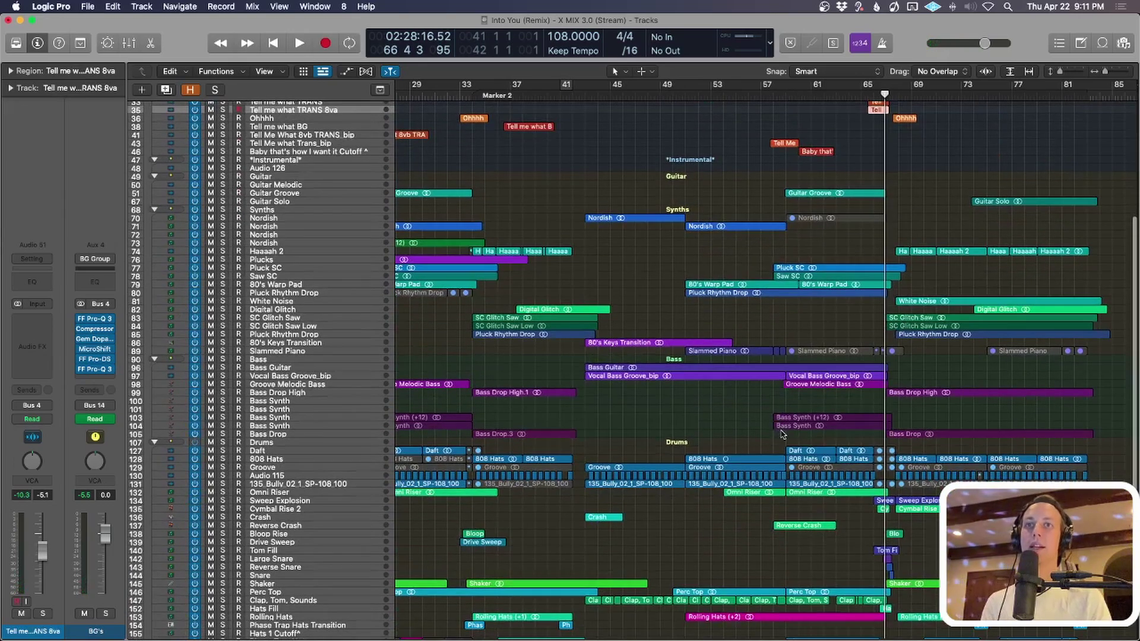
scroll(820, 464, "up", 8)
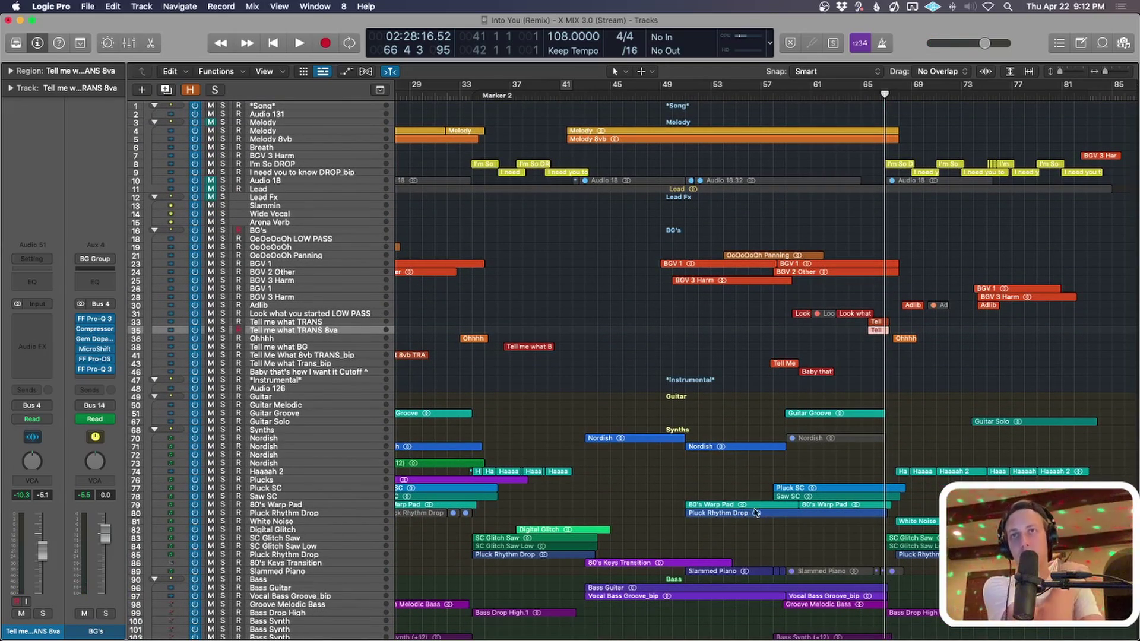
Mark the section from bar 43 to about bar 68 in the ruler above the synth, bass and drum tracks.
left_click(879, 444)
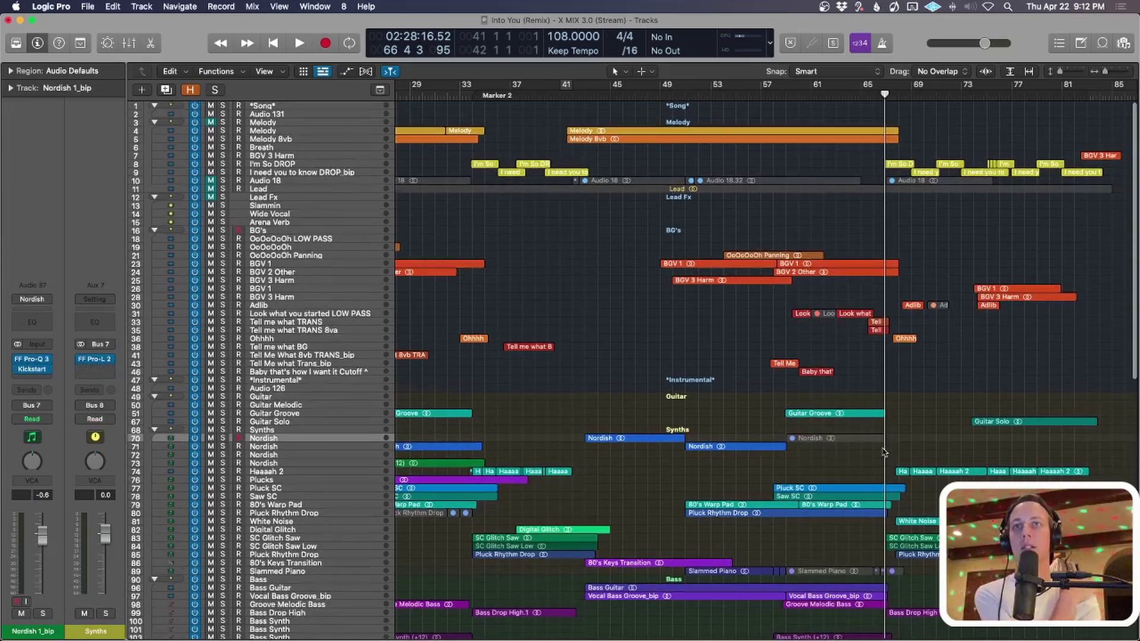
scroll(880, 447, "down", 5)
scroll(881, 448, "down", 2)
scroll(880, 451, "down", 7)
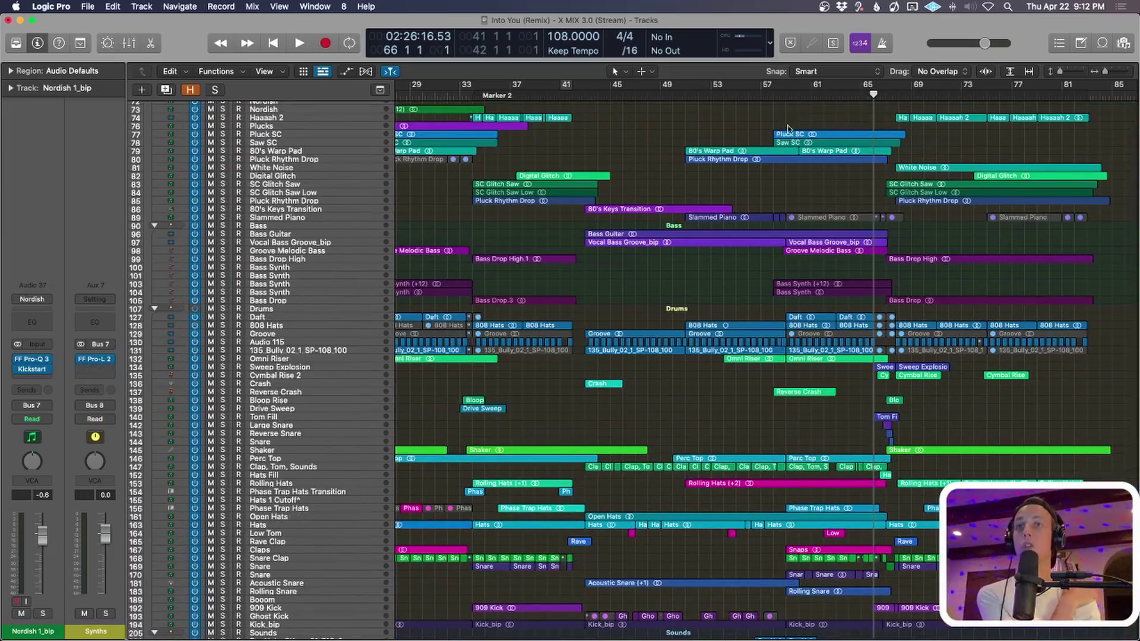
left_click_drag(586, 92, 897, 93)
left_click(867, 91)
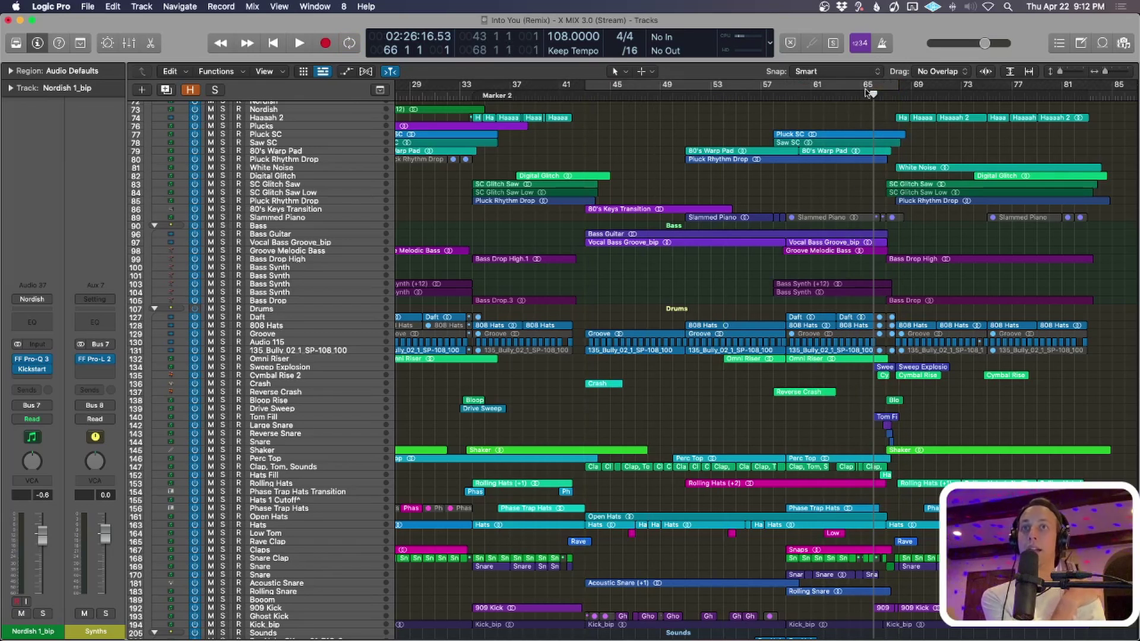
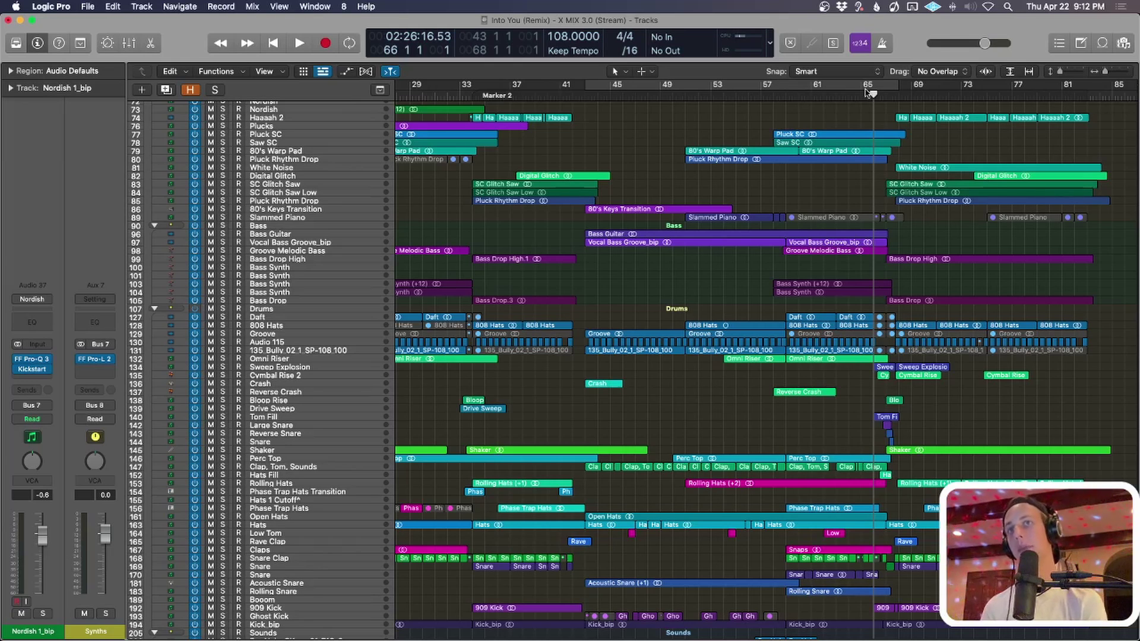
Solo the *Instrumental* stack and place the playhead at bar 65.
scroll(866, 215, "down", 5)
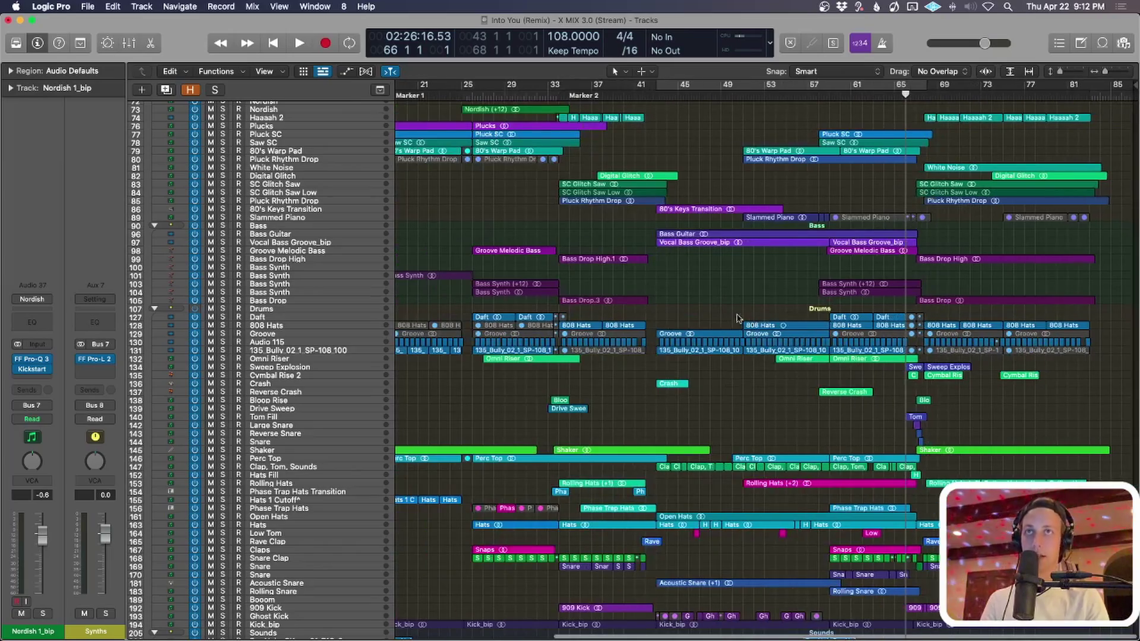
scroll(759, 317, "up", 15)
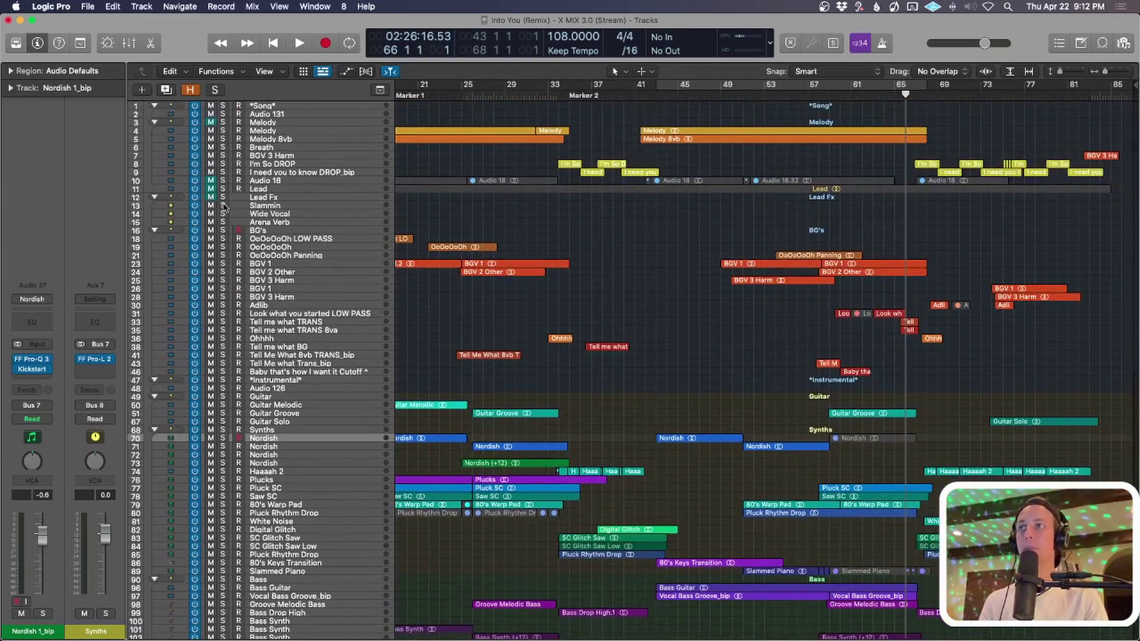
left_click(224, 380)
scroll(913, 242, "down", 12)
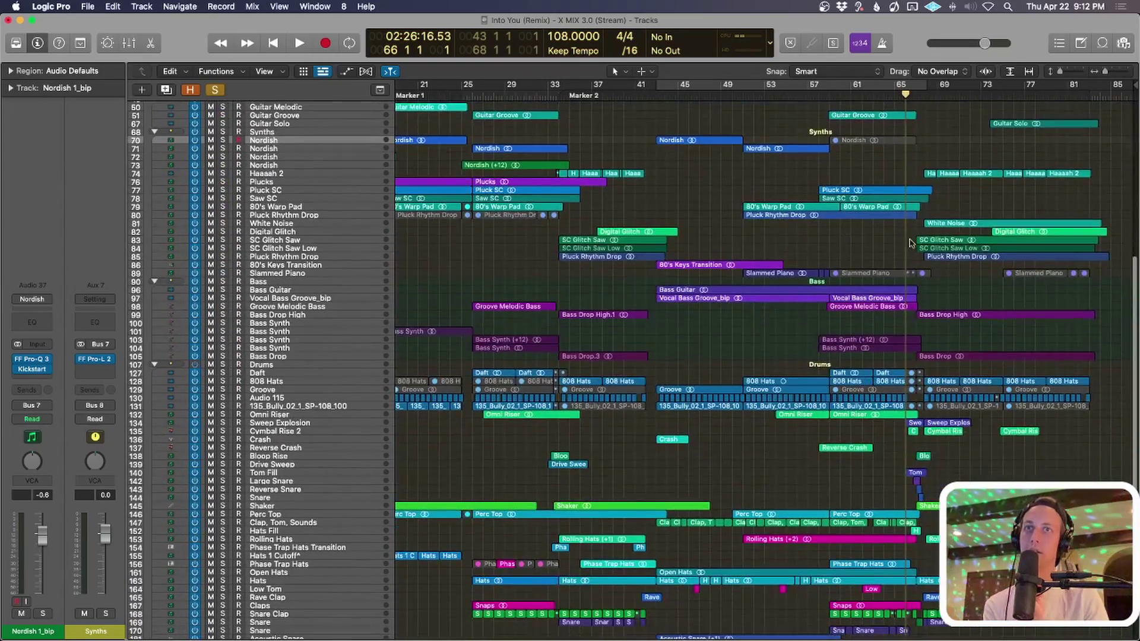
scroll(914, 238, "left", 1)
key("comma")
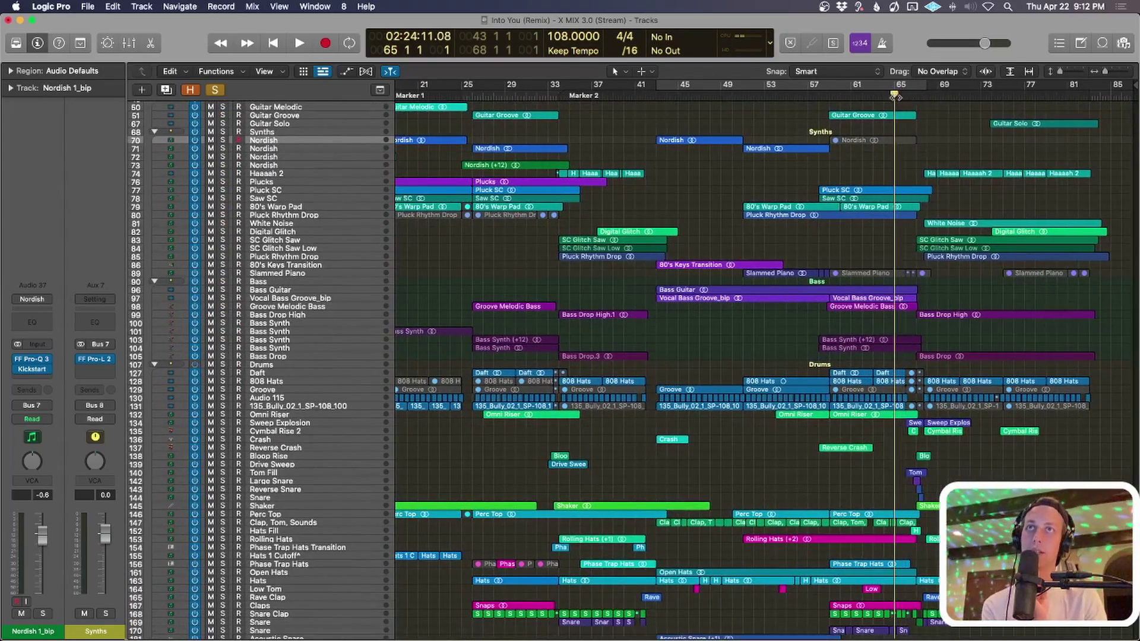
scroll(987, 275, "down", 5)
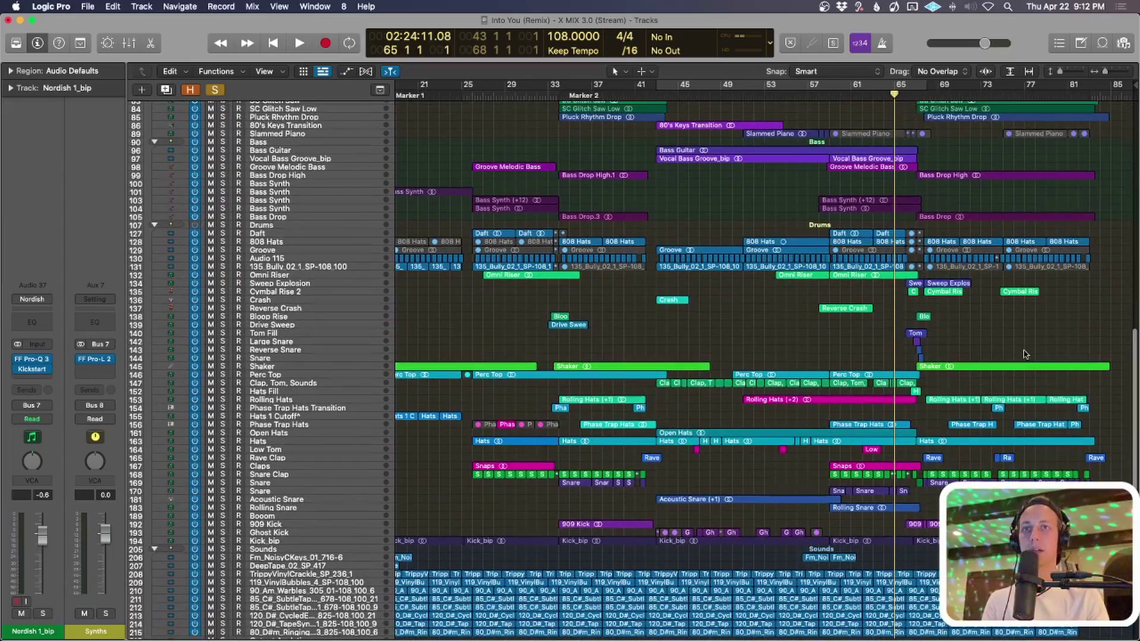
Play the soloed instrumental through the transition into bar 68, following its synth, bass and drum tracks, and stop.
key("space")
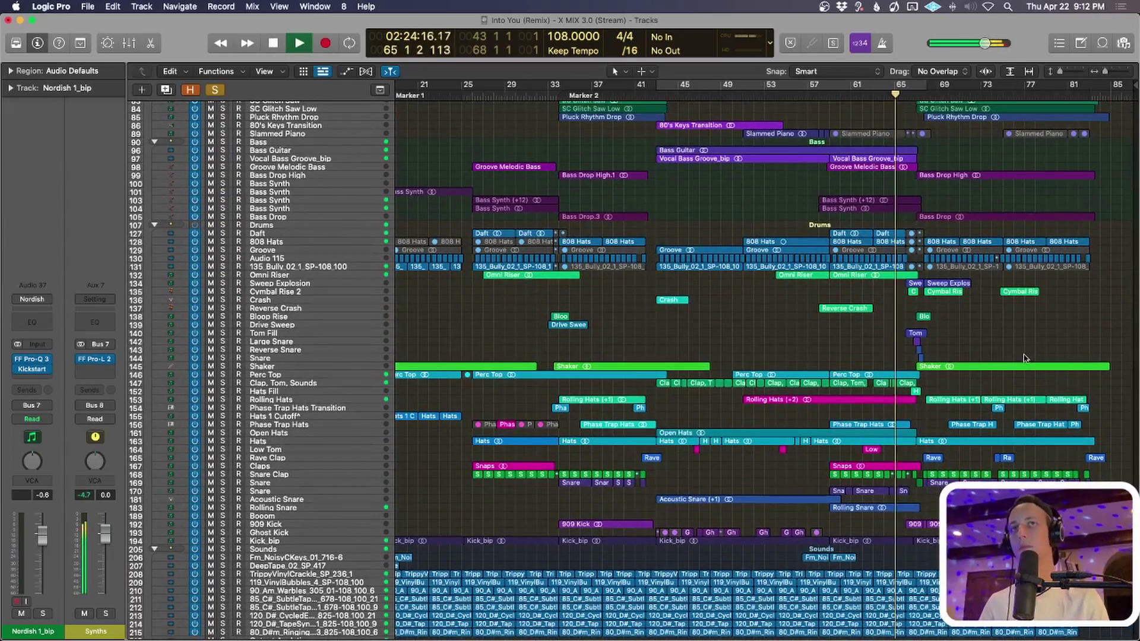
scroll(1020, 351, "up", 5)
scroll(1015, 346, "up", 4)
scroll(1015, 347, "down", 5)
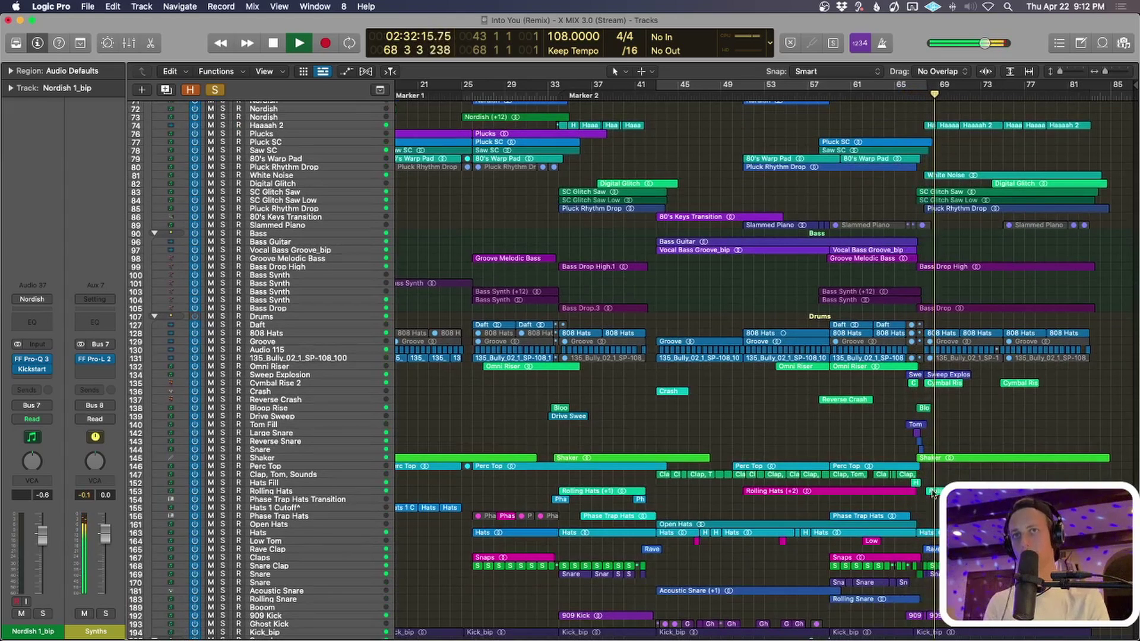
key("space")
Examine the drum fill, riser, hat and snare regions around bars 66 to 68, along with the neighbouring bass tracks.
key("super+Right")
key("super+Right")
key("super+Right")
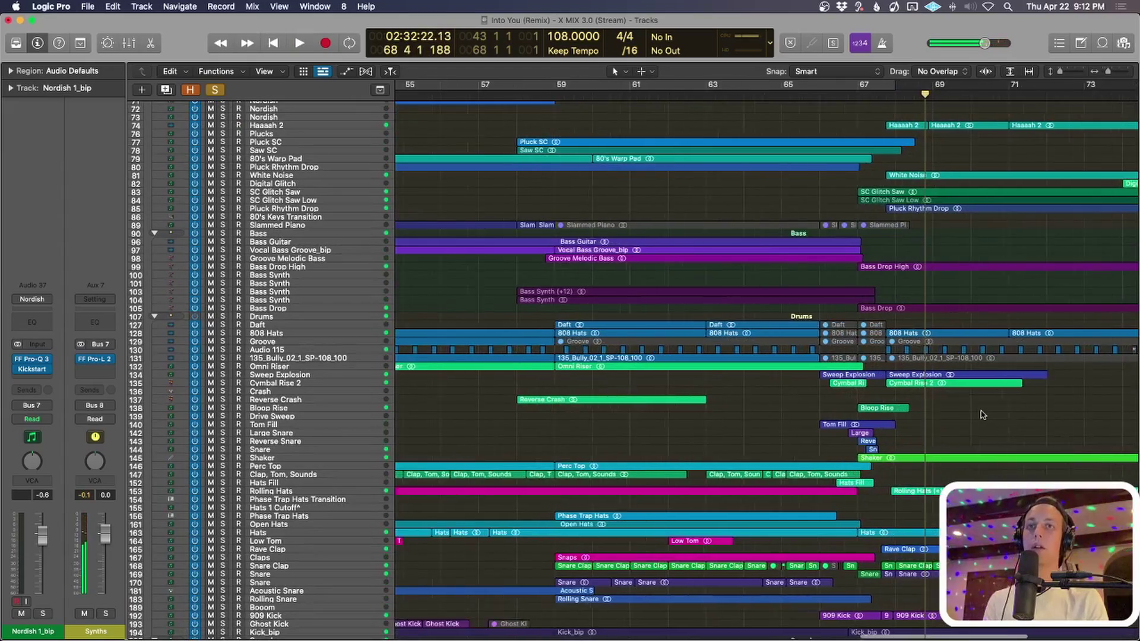
key("super+Down")
key("super+Down")
key("super+Down")
key("super+Down")
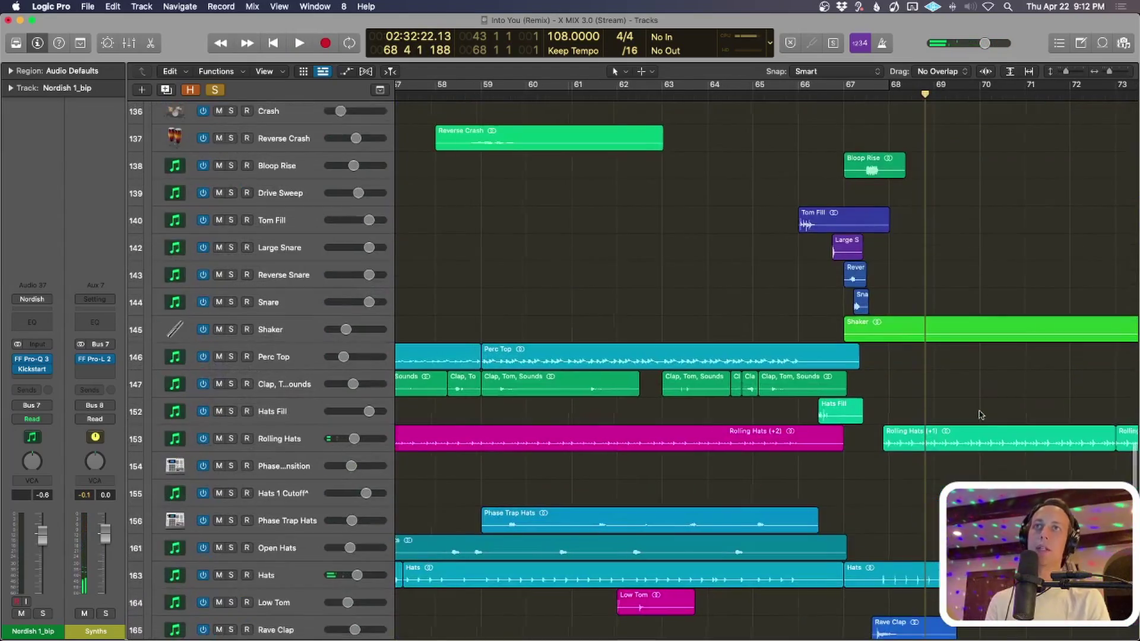
key("super+Up")
key("super+Up")
key("super+Up")
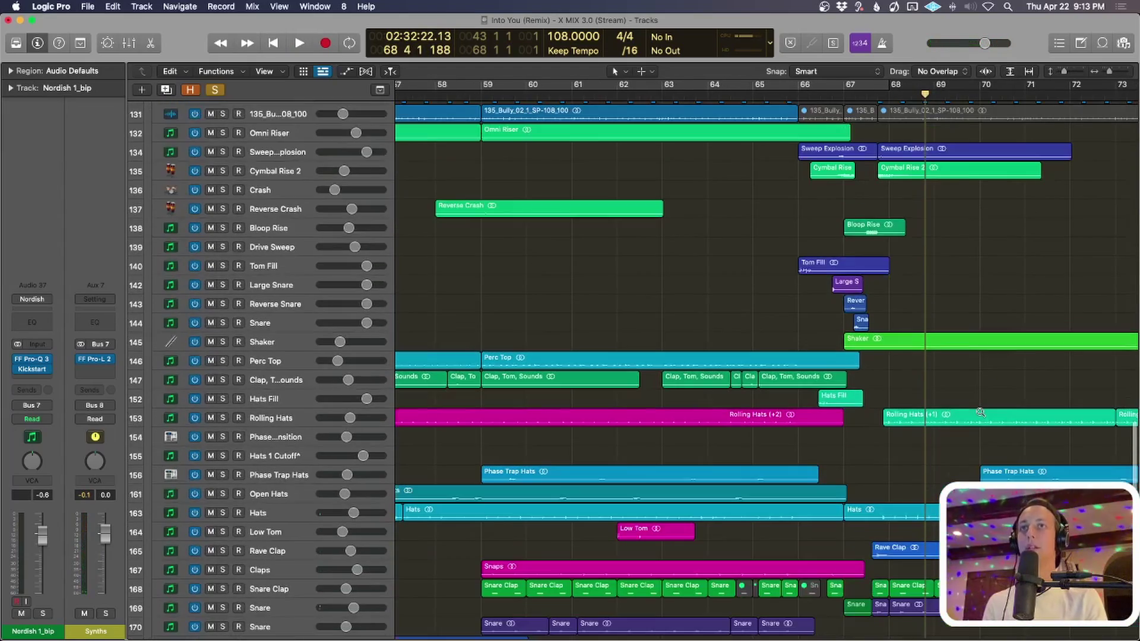
key("super+Up")
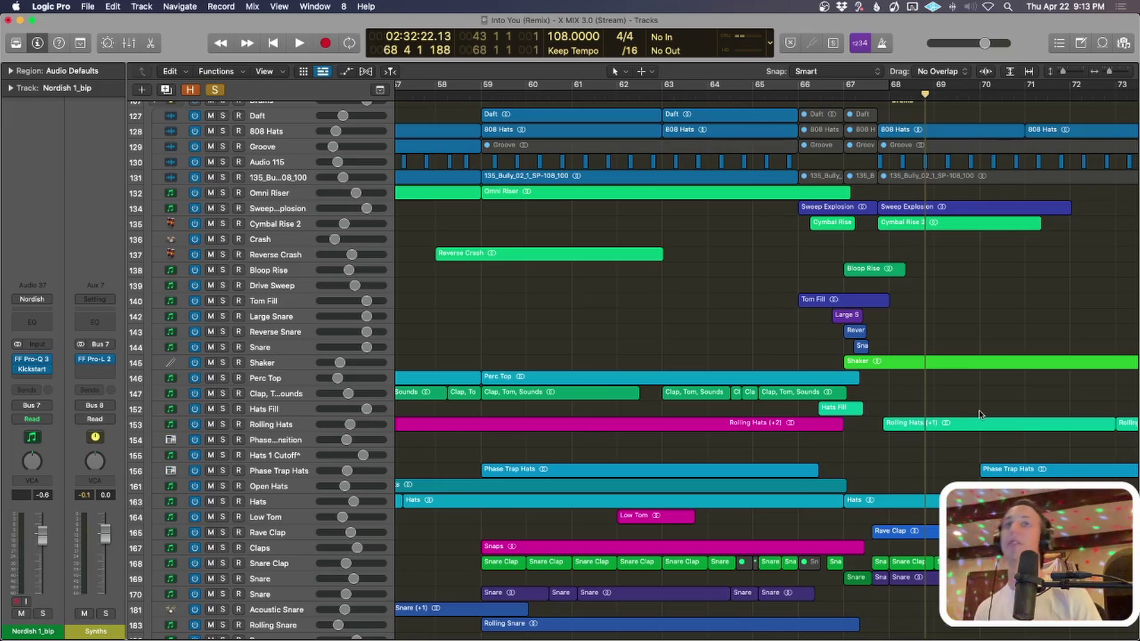
key("super+Up")
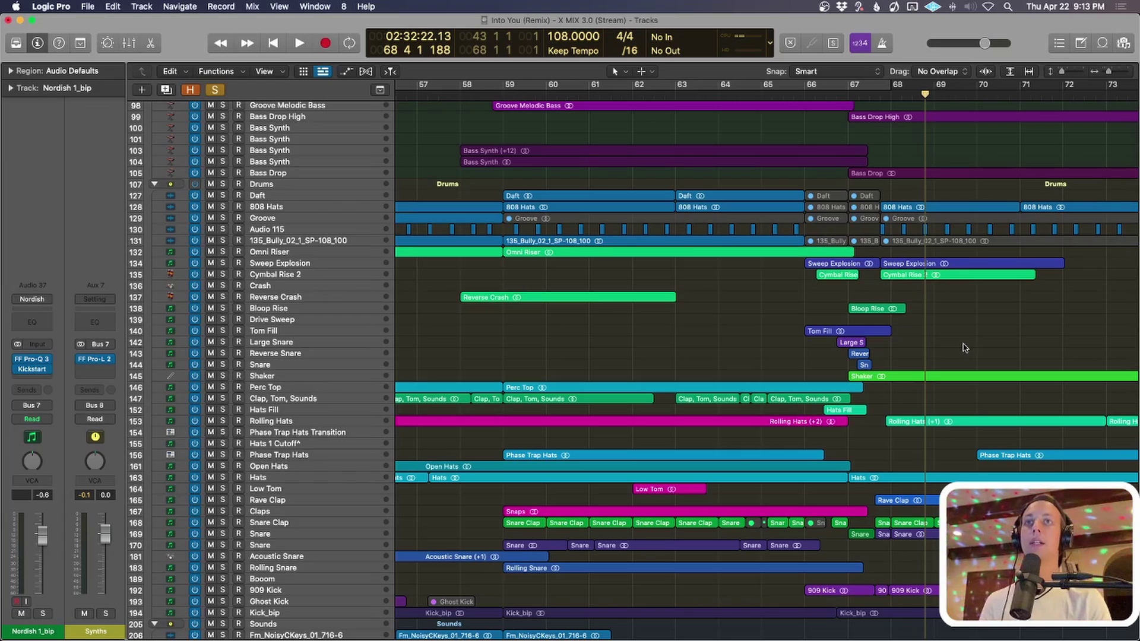
key("super+Up")
key("super+Up")
key("super+Left")
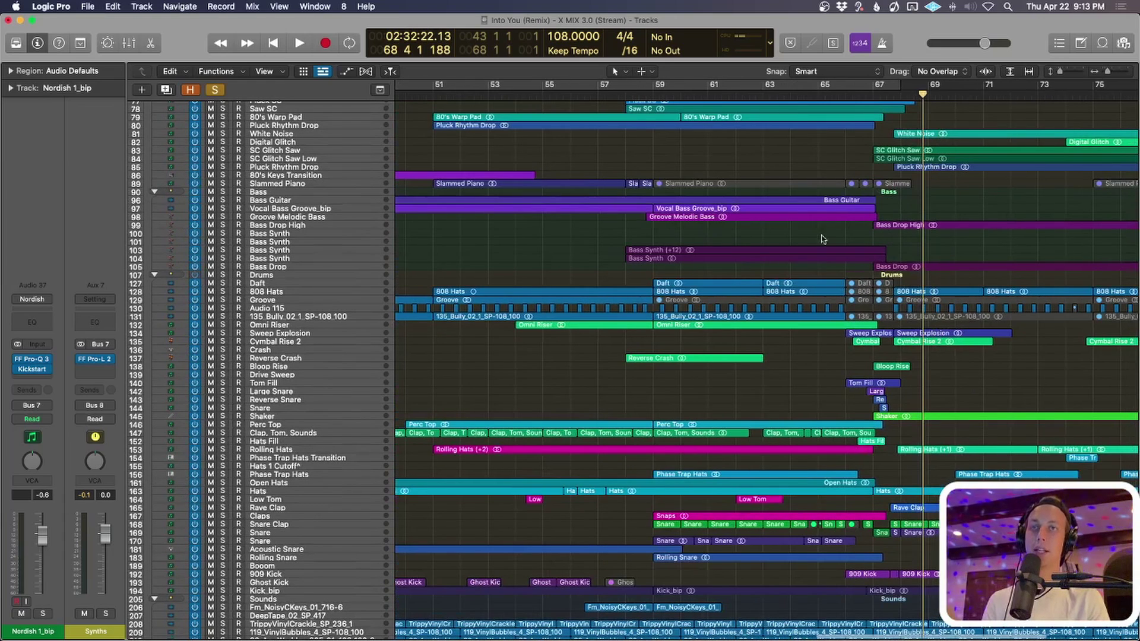
Replace the *Instrumental* solo with a solo of the Drums stack and return the playhead to bar 65.
left_click(300, 274)
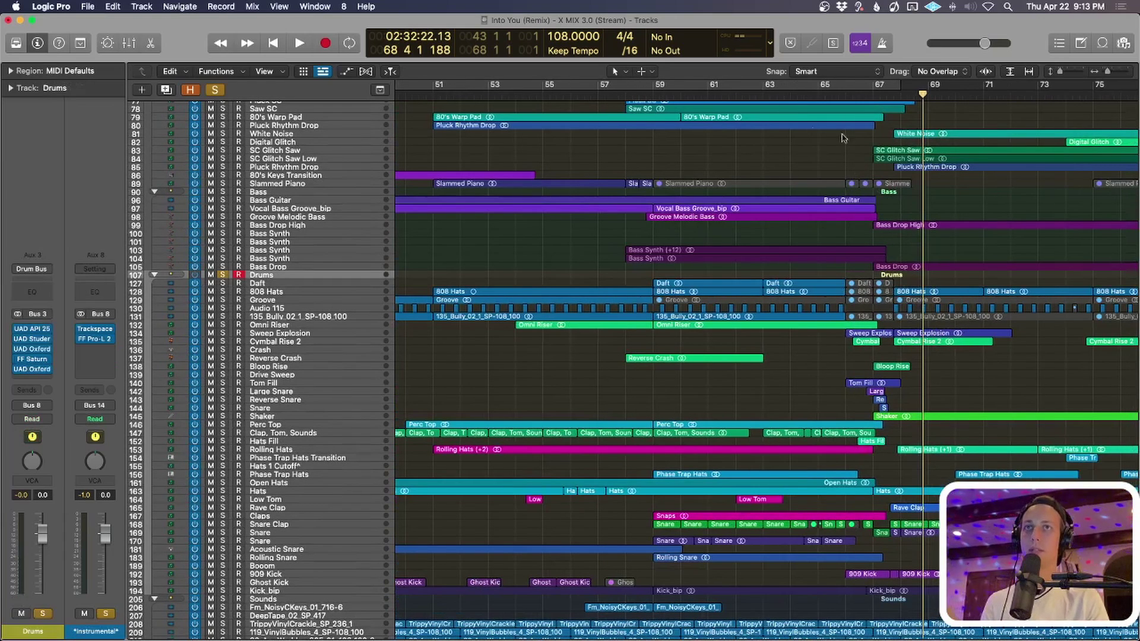
left_click(214, 89)
left_click(817, 96)
key("ctrl+period")
key("super+Left")
key("super+Left")
key("super+Left")
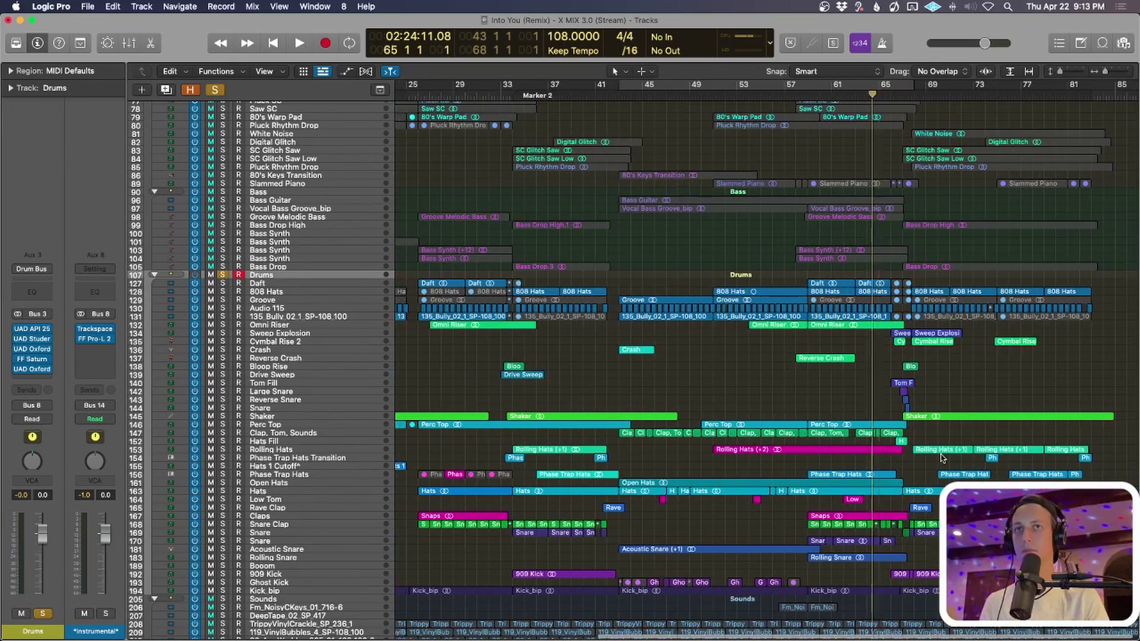
Play the soloed drums from bar 65 and look closely at the fill and riser regions around bar 67.
key("super+Right")
key("super+Right")
key("super+Right")
key("super+Right")
key("space")
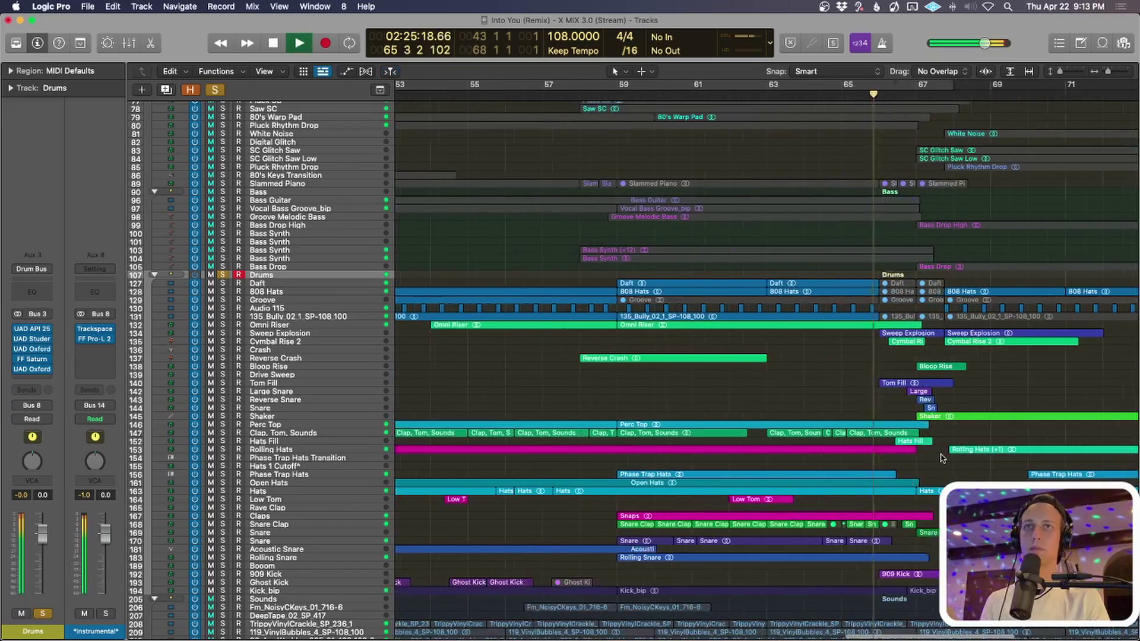
key("super+Down")
key("super+Down")
key("super+Down")
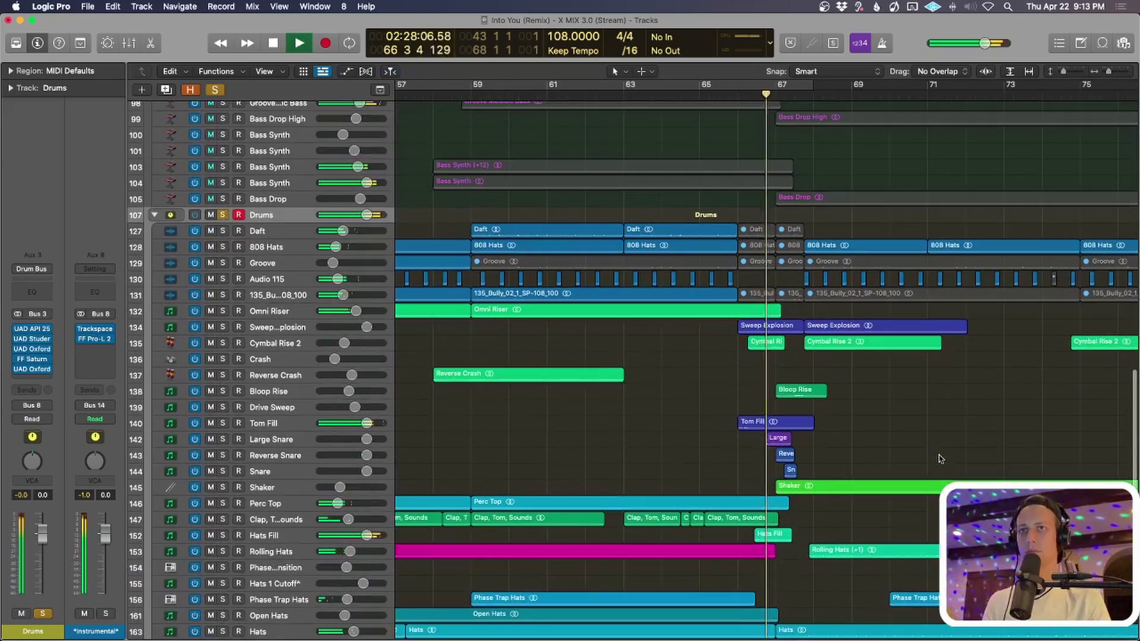
scroll(939, 458, "down", 3)
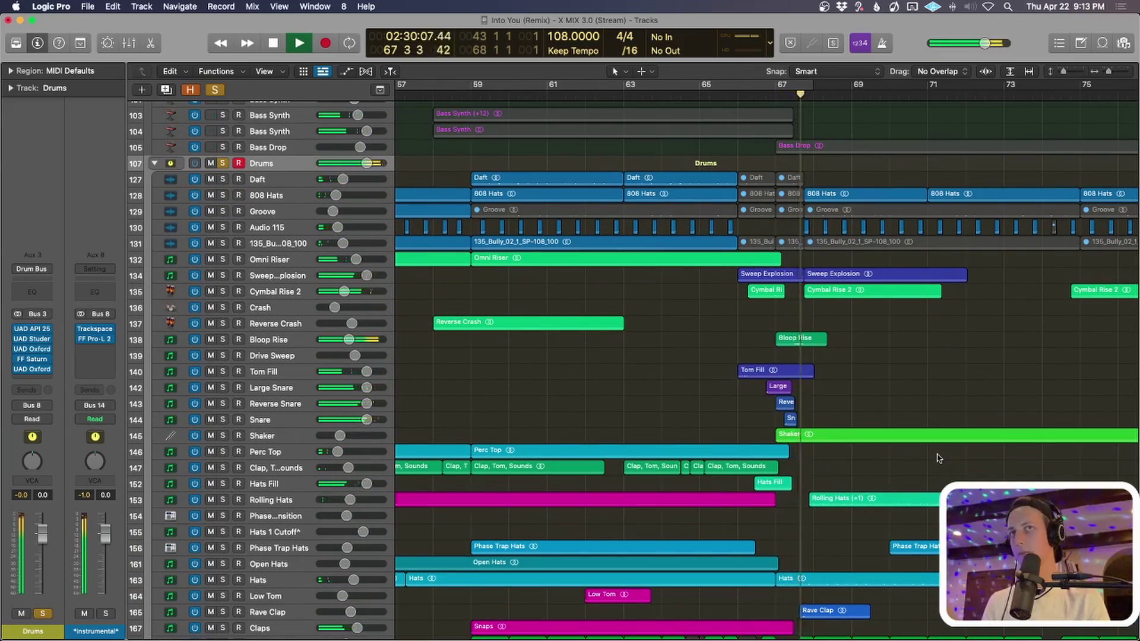
Let the soloed drums play into bar 69, stop, and look over the Drums stack's fill and riser regions.
key("super+Up")
key("super+Up")
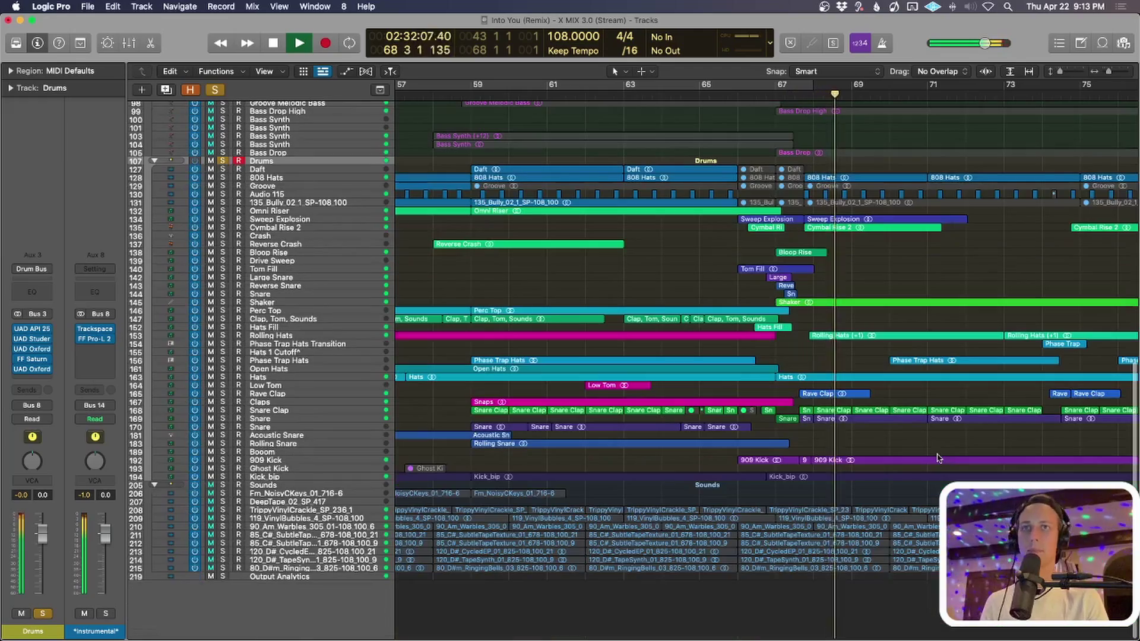
key("space")
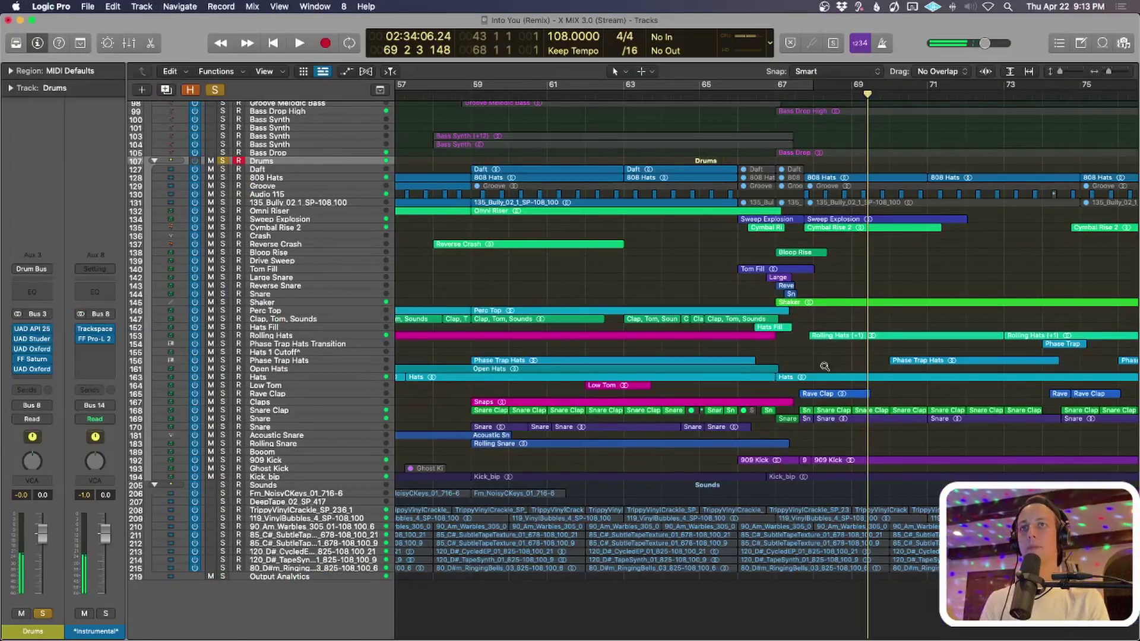
key("super+Down")
key("super+Down")
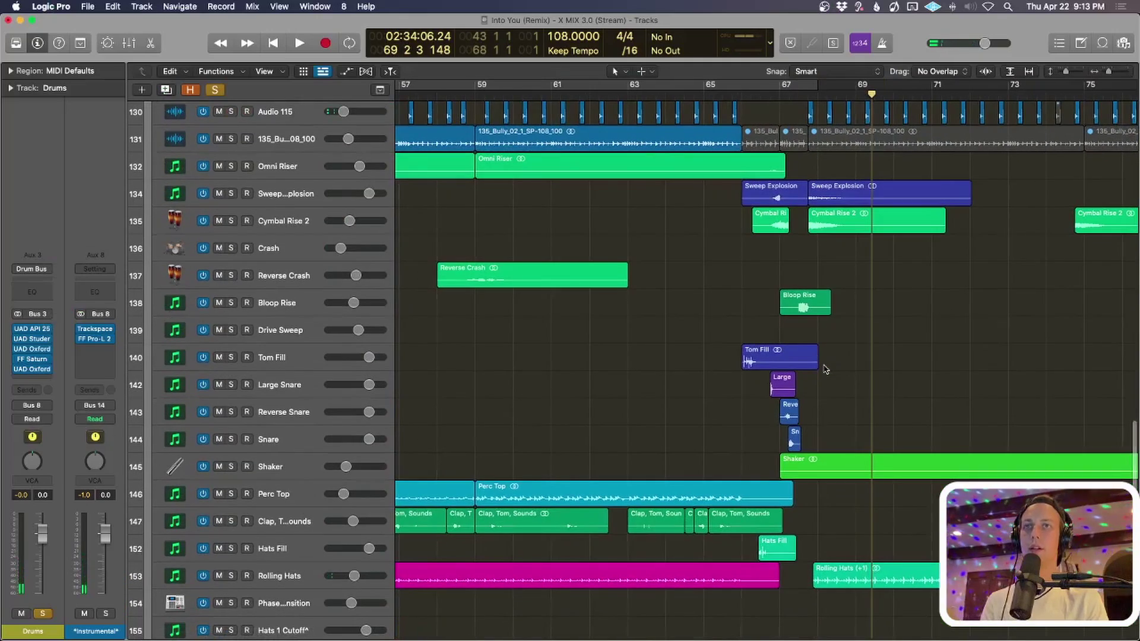
key("super+Up")
key("super+Up")
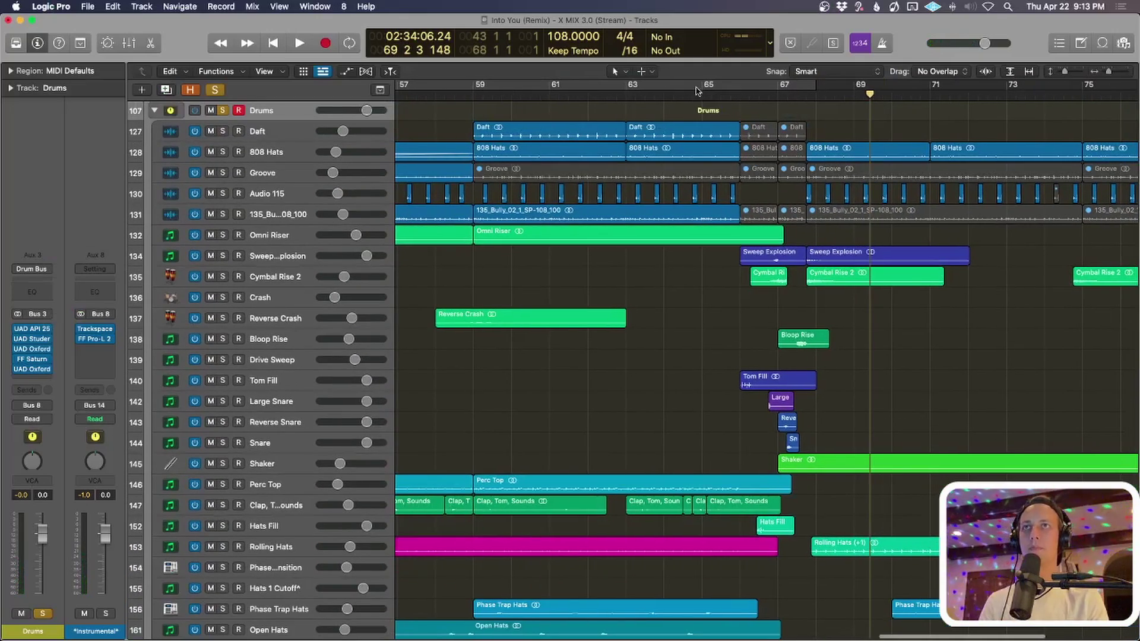
Set a cycle range from bar 65 to bar 69 and clear the solo on the Drums stack.
left_click_drag(702, 90, 848, 94)
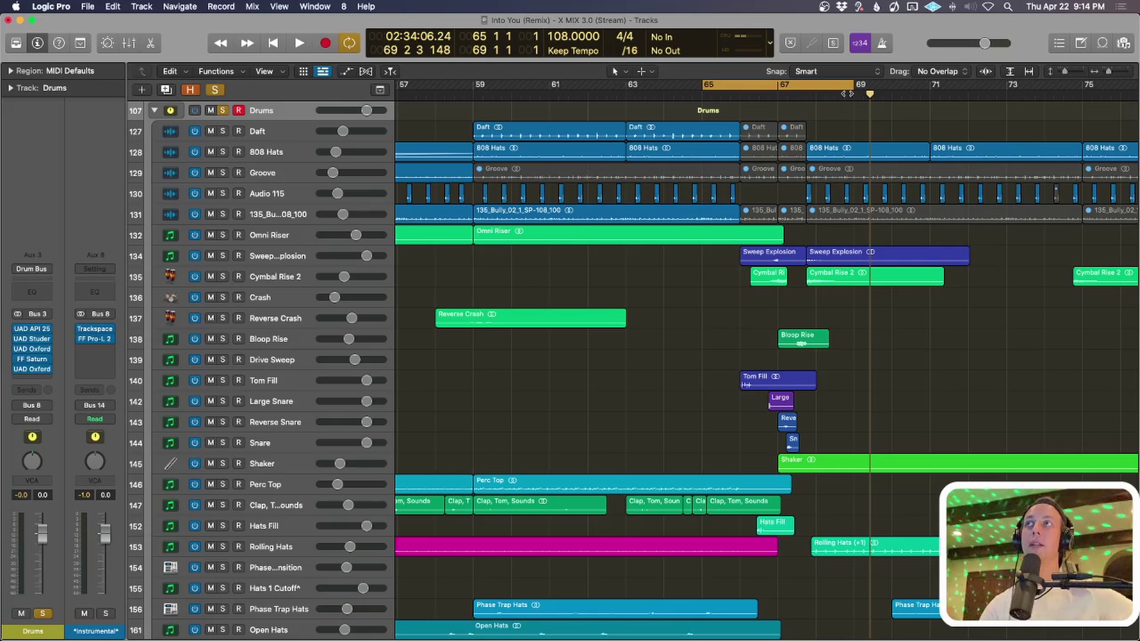
scroll(836, 337, "up", 1)
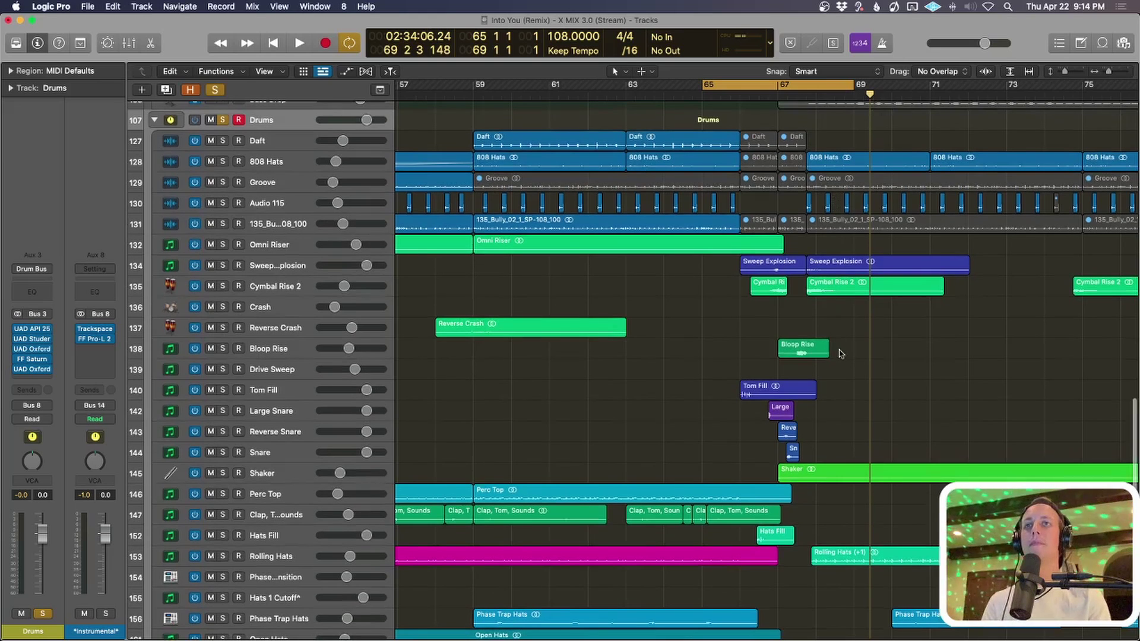
scroll(852, 355, "up", 3)
scroll(851, 350, "up", 2)
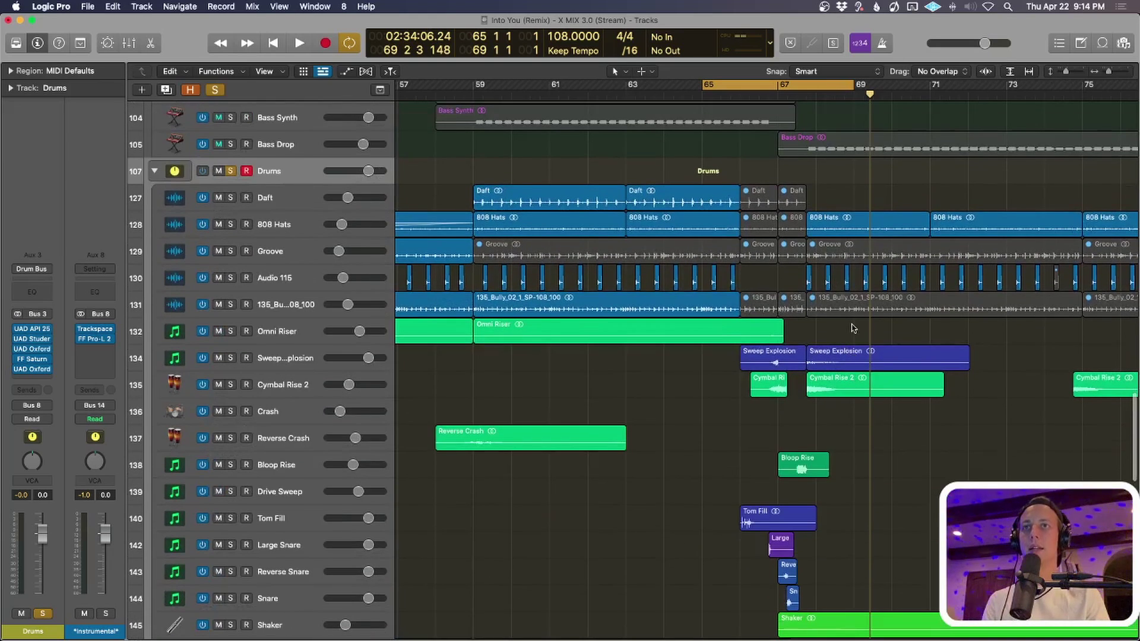
scroll(854, 328, "down", 6)
scroll(853, 329, "down", 3)
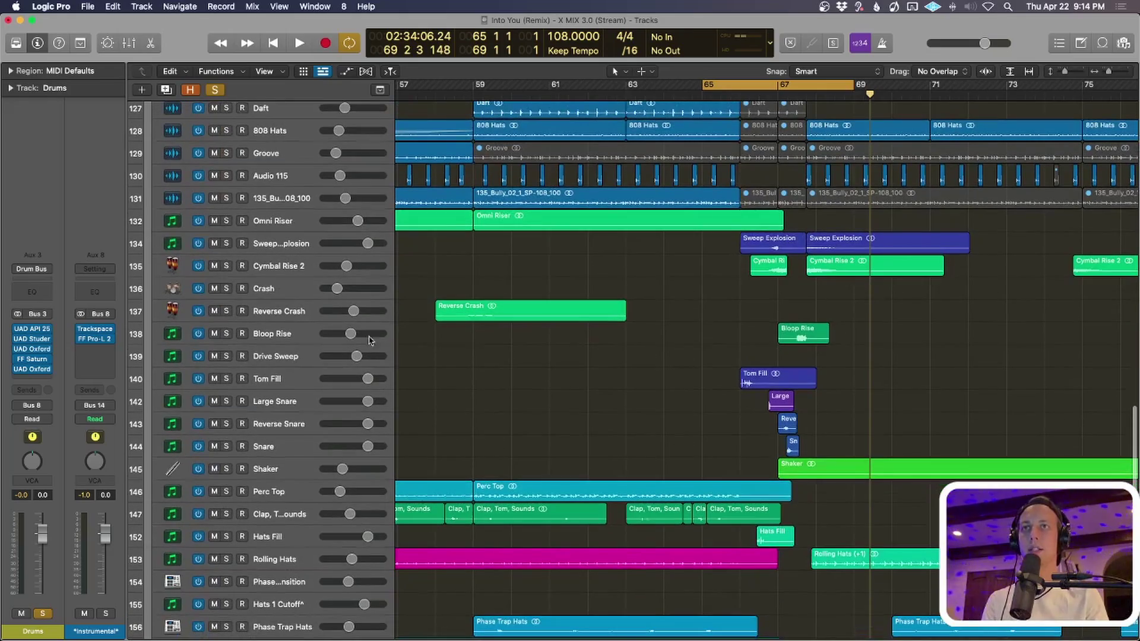
scroll(568, 431, "up", 5)
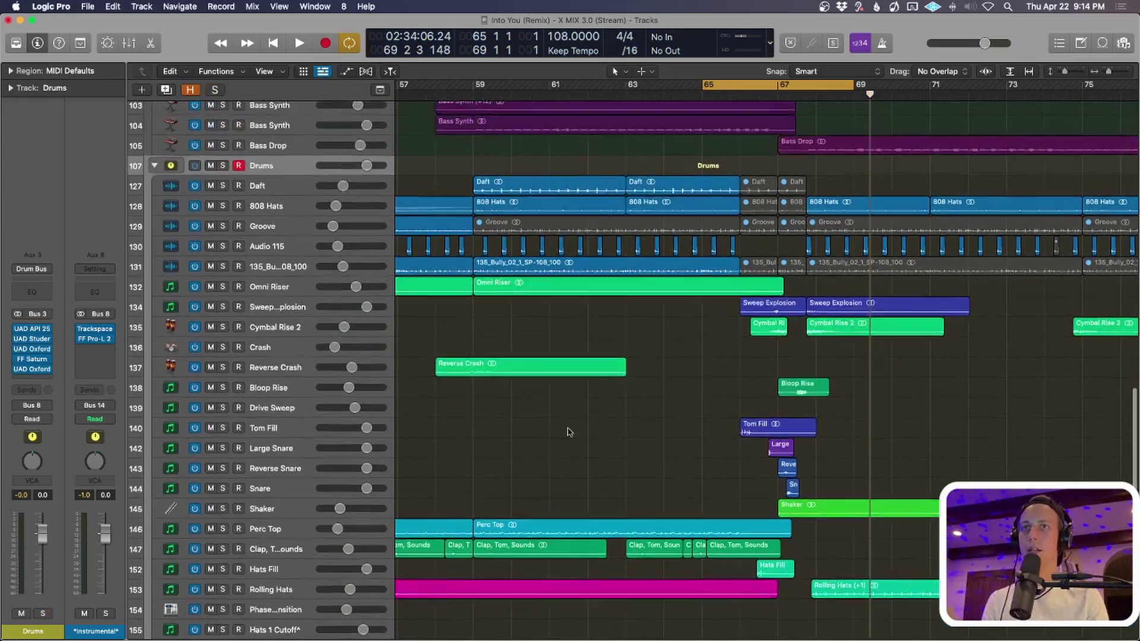
Solo the Kick_bip and 909 Kick tracks in the Drums stack.
scroll(568, 432, "down", 10)
left_click(223, 413)
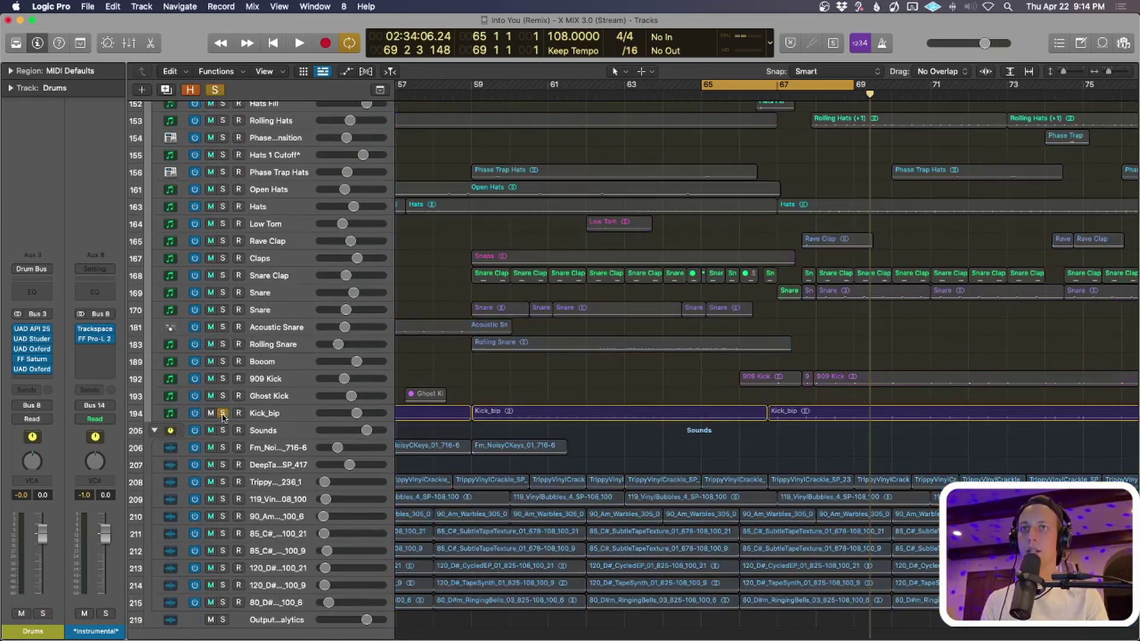
key("super+Down")
left_click(239, 394)
scroll(235, 417, "up", 5)
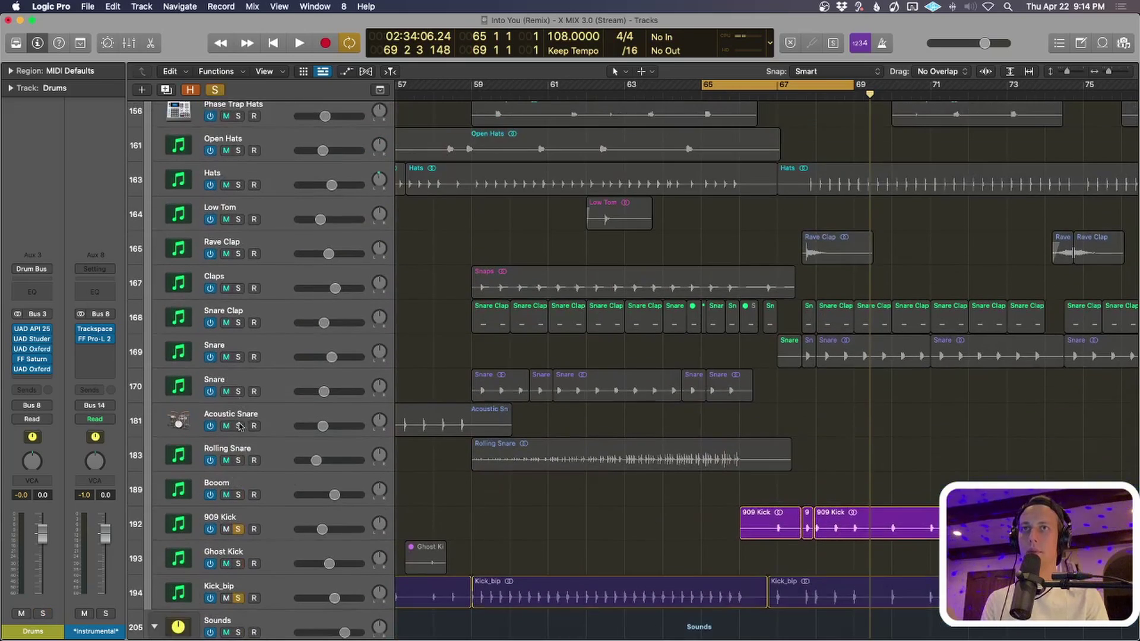
Shorten the cycle range to bars 66 to 69 and add solos on the tracks from Booom through Claps.
scroll(234, 417, "up", 1)
left_click_drag(856, 88, 853, 115)
key("super+Up")
key("super+Up")
scroll(309, 416, "up", 2)
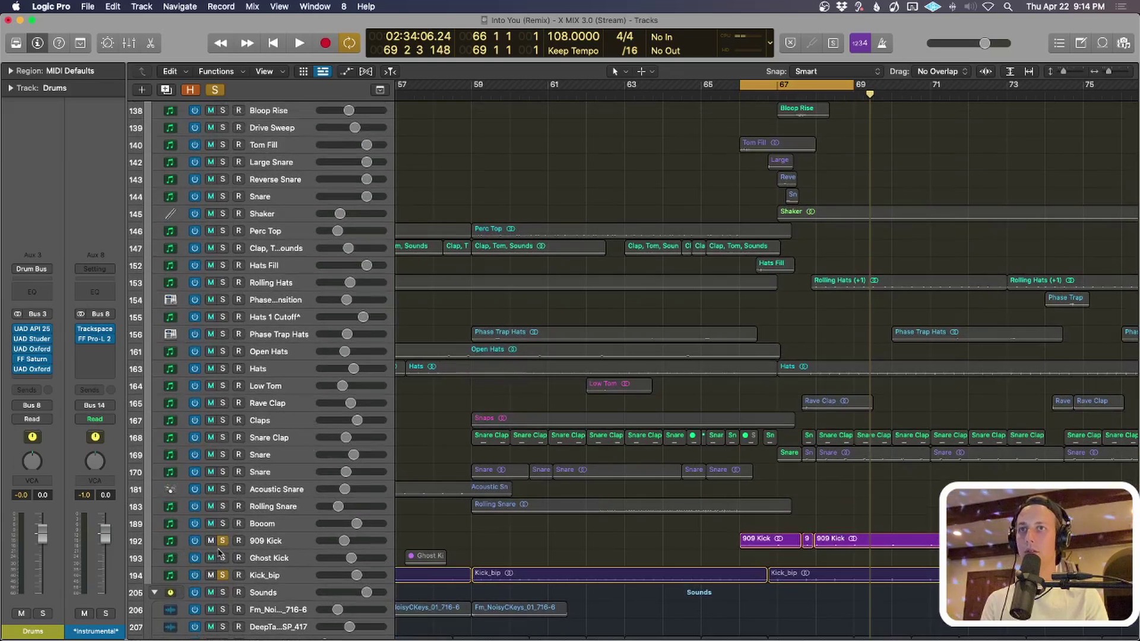
left_click_drag(223, 523, 224, 425)
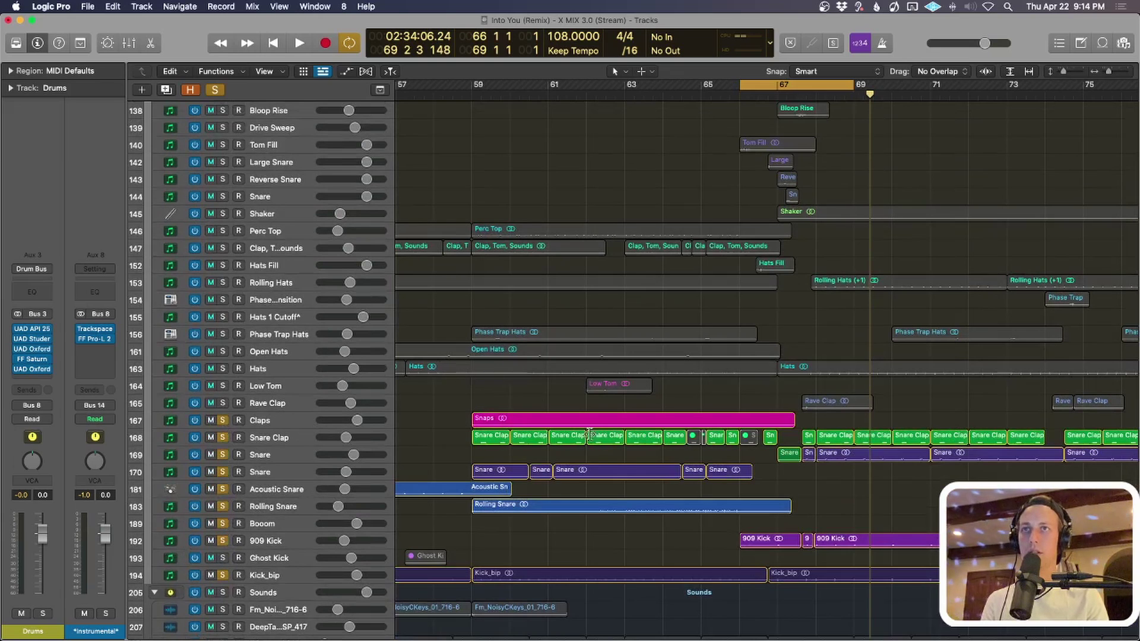
scroll(220, 371, "up", 5)
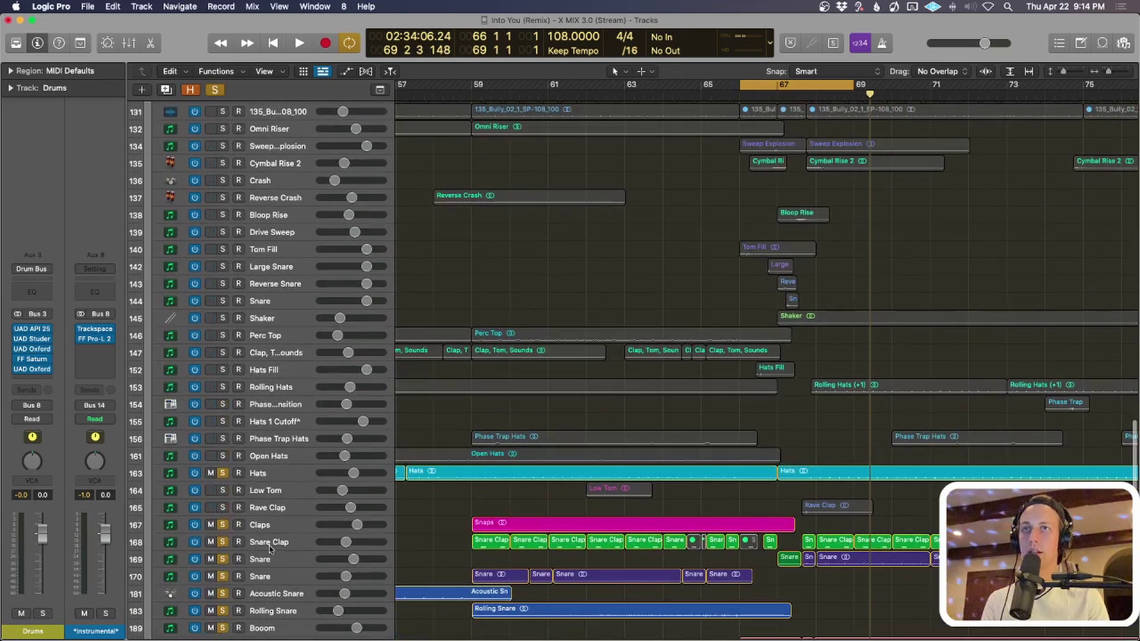
scroll(227, 488, "up", 5)
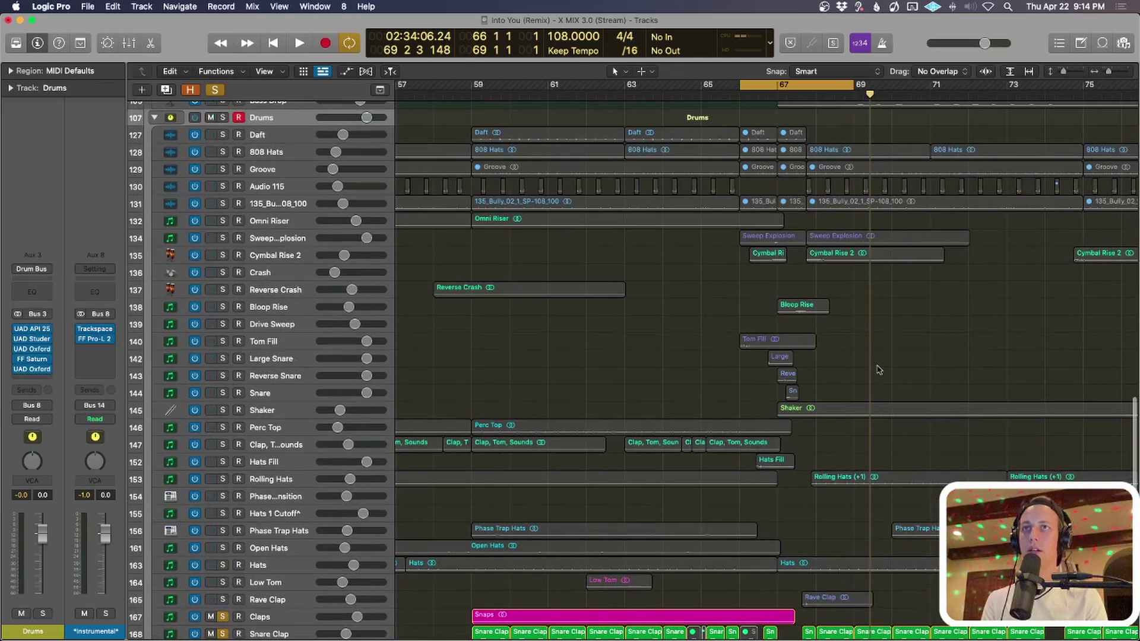
Play the soloed kick, snare and clap tracks from bar 66, check which drum tracks are active, and stop.
key("space")
scroll(796, 383, "down", 6)
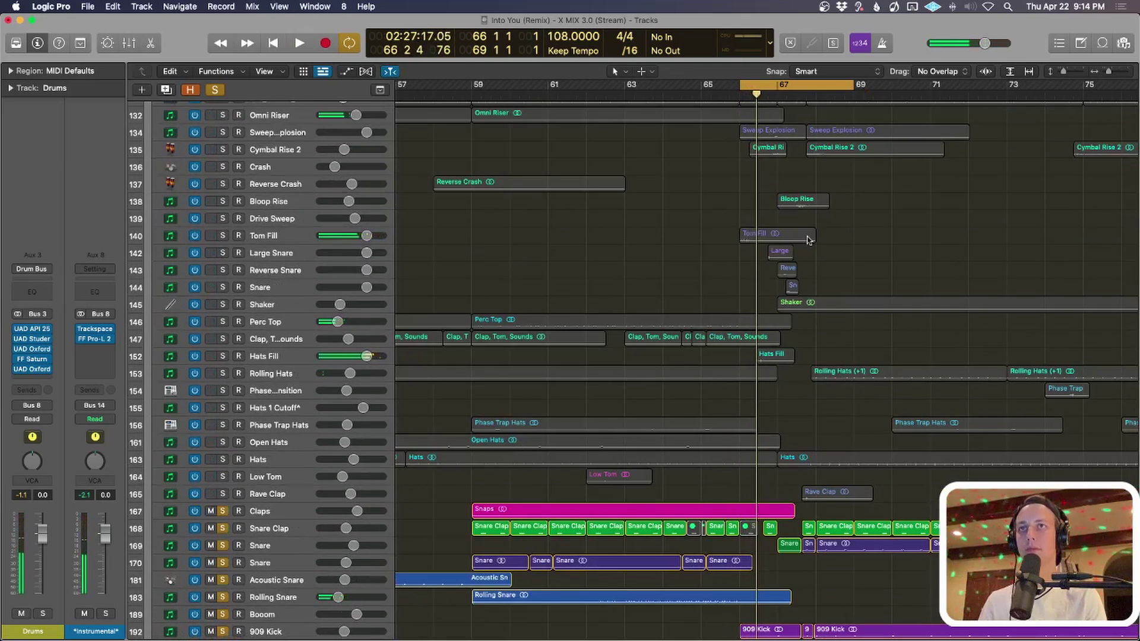
key("space")
key("super+Up")
key("super+Up")
key("super+Up")
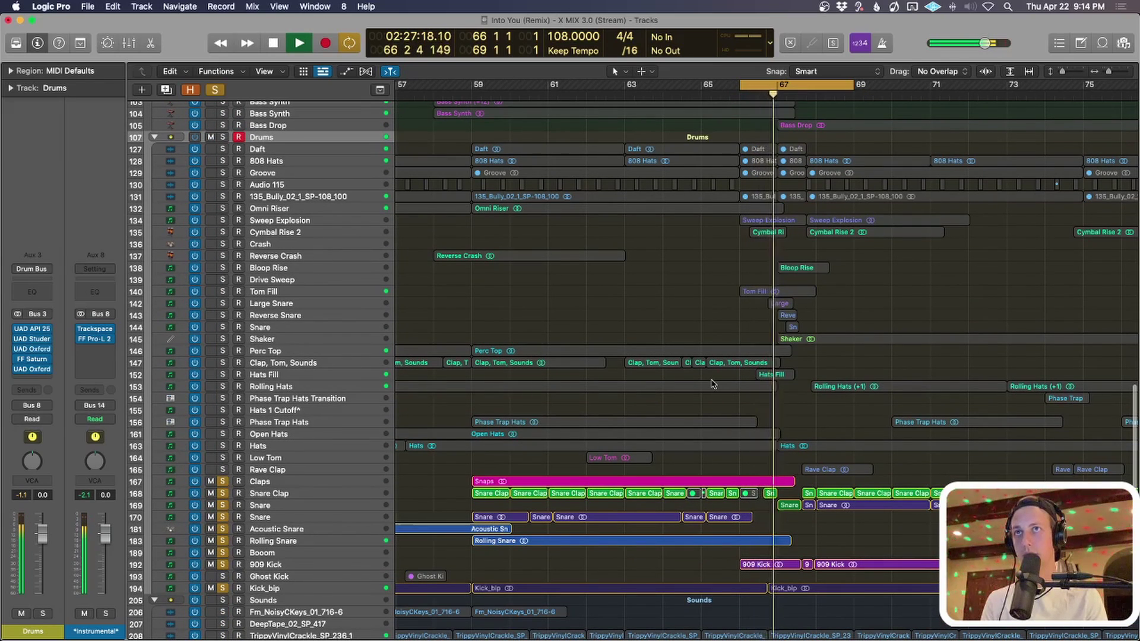
key("space")
key("super+Up")
key("super+Up")
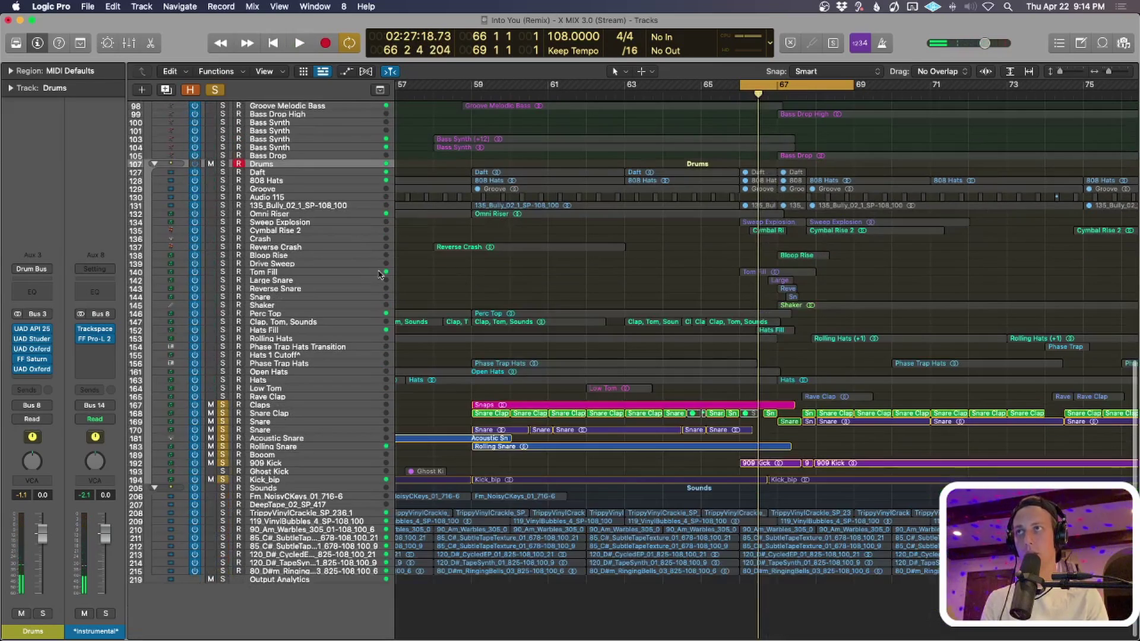
Collapse the Drums, Synths, Guitar, *Instrumental*, BG's and Lead Fx stacks.
left_click(155, 167)
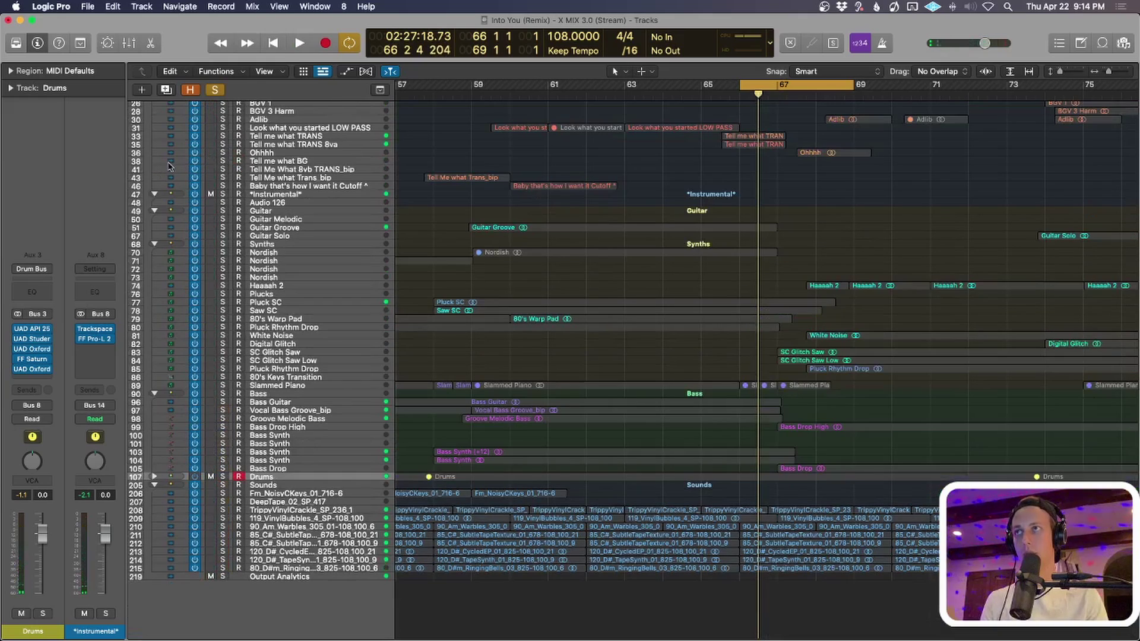
left_click(154, 244)
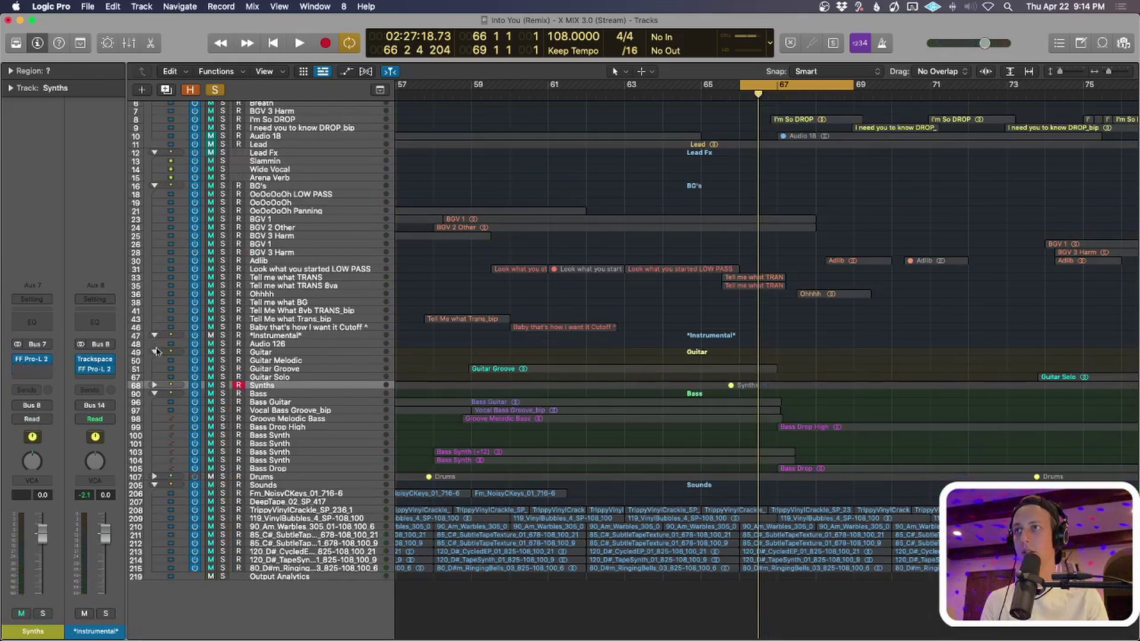
left_click(154, 353)
left_click(154, 362)
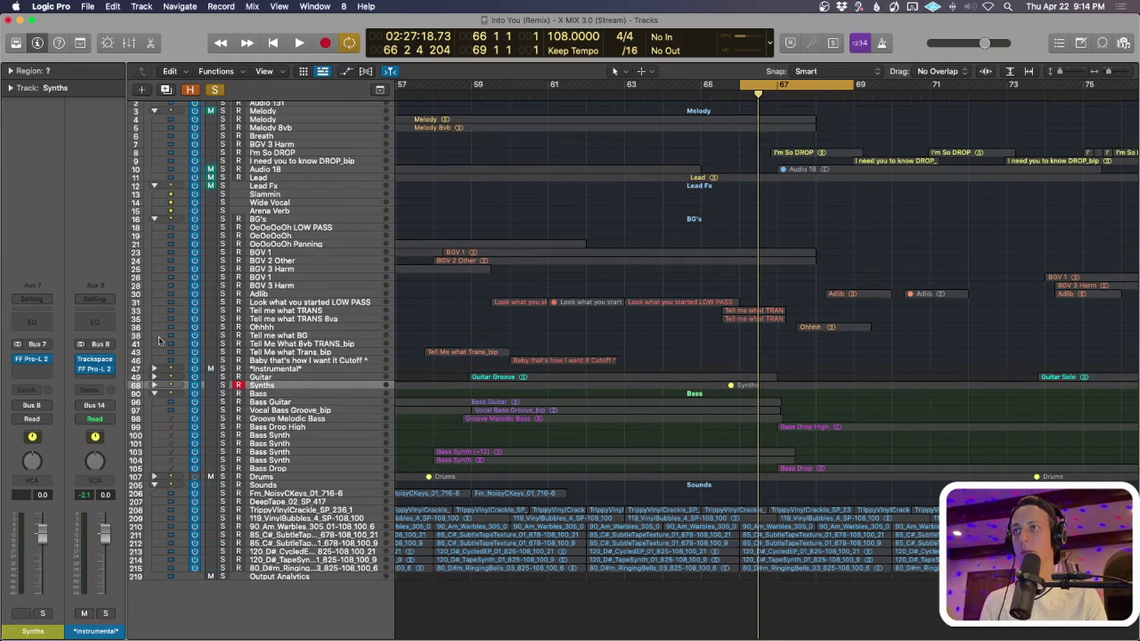
left_click(154, 219)
left_click(154, 198)
Turn off the tracks from Melody through Lead Fx plus the BG's, Guitar and Synths stacks, and collapse the Bass stack.
left_click_drag(196, 135, 196, 193)
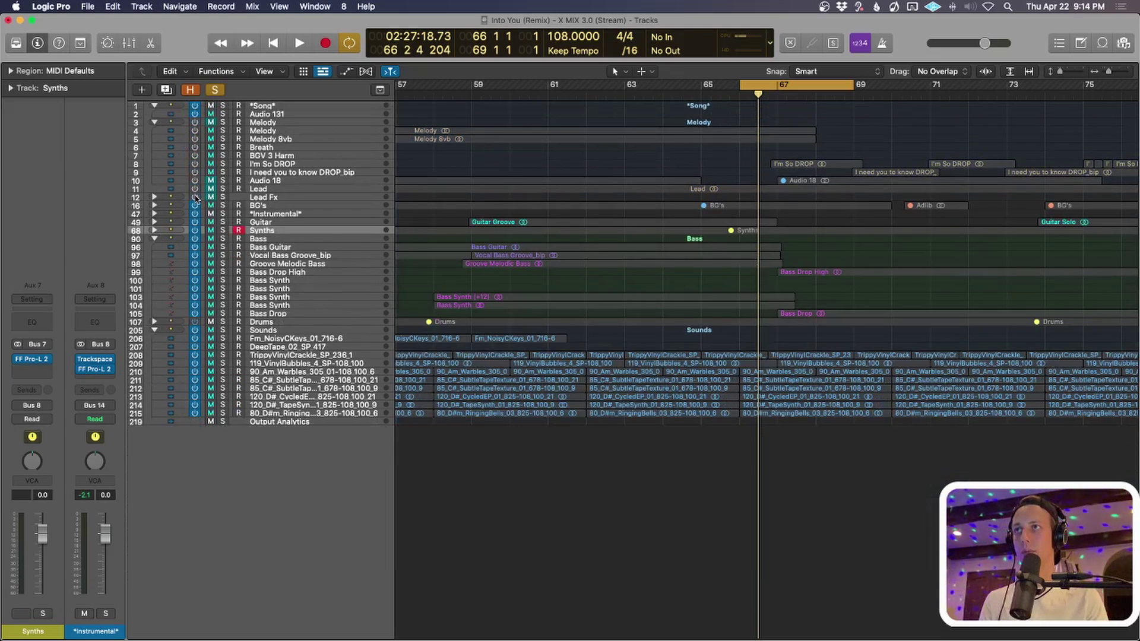
left_click(196, 222)
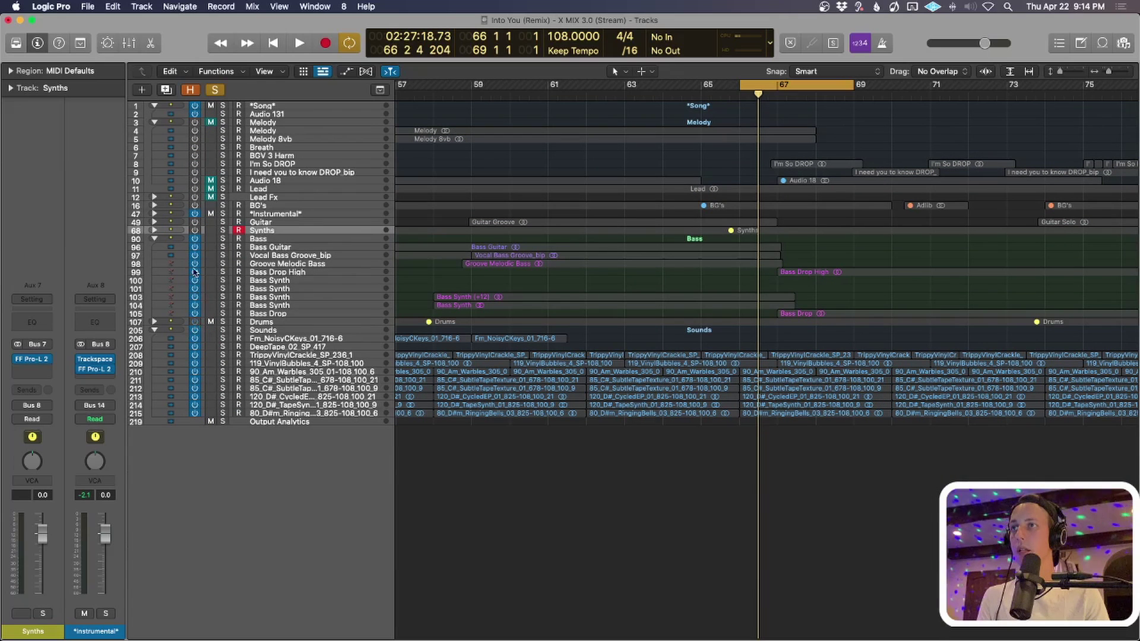
left_click(154, 239)
key("super+Down")
key("super+Down")
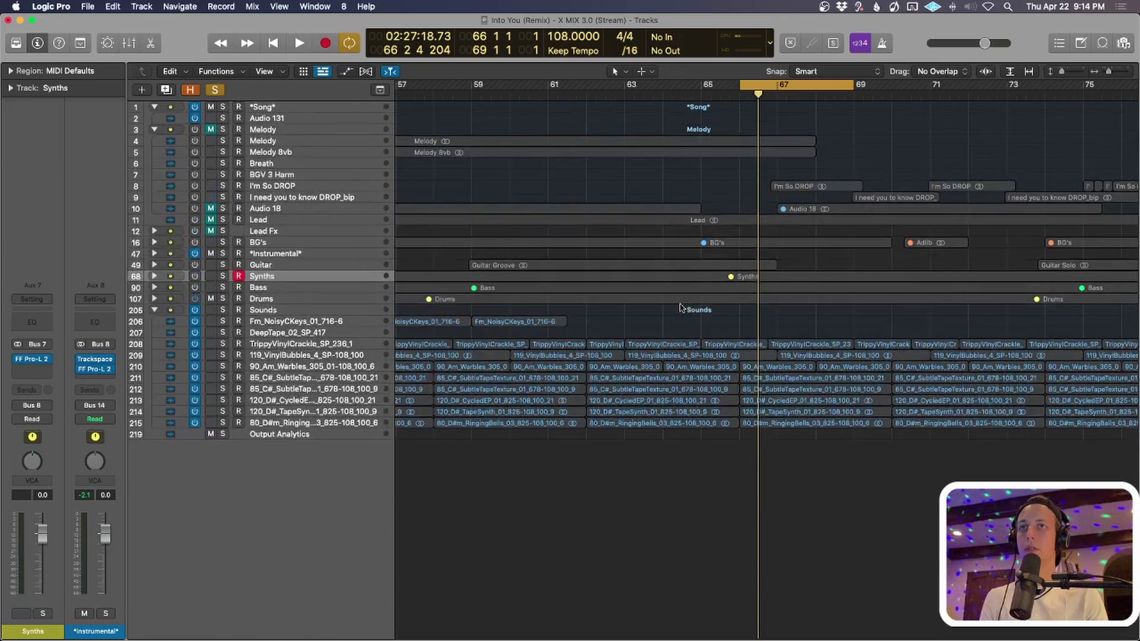
Expand the Drums stack again and select it.
left_click(213, 416, "alt")
key("super+z")
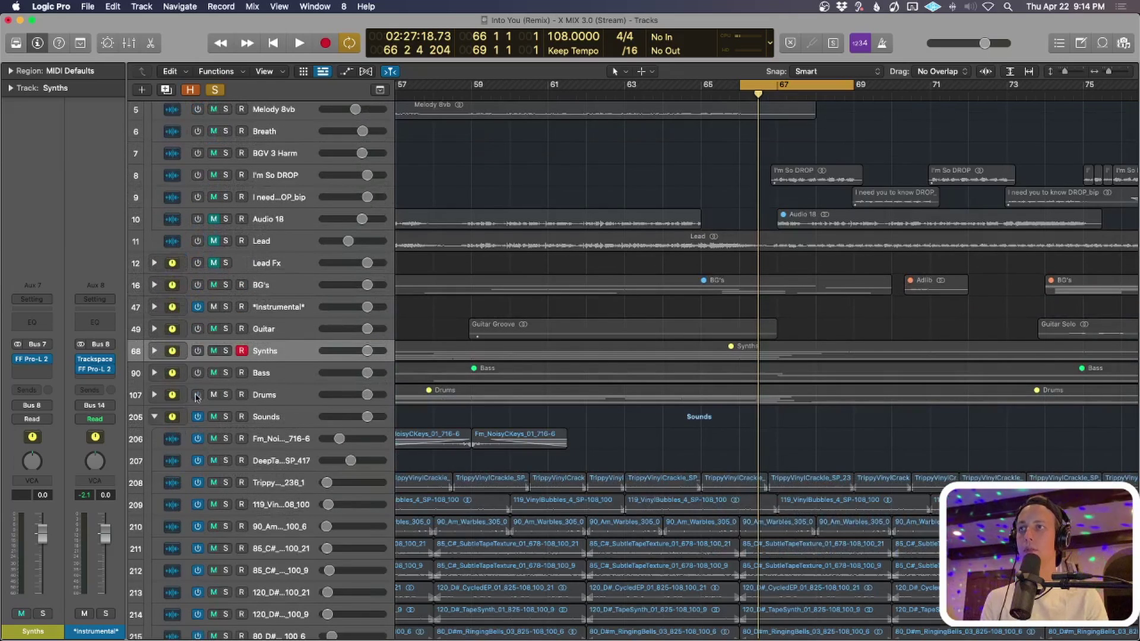
left_click(155, 395)
scroll(414, 420, "down", 2)
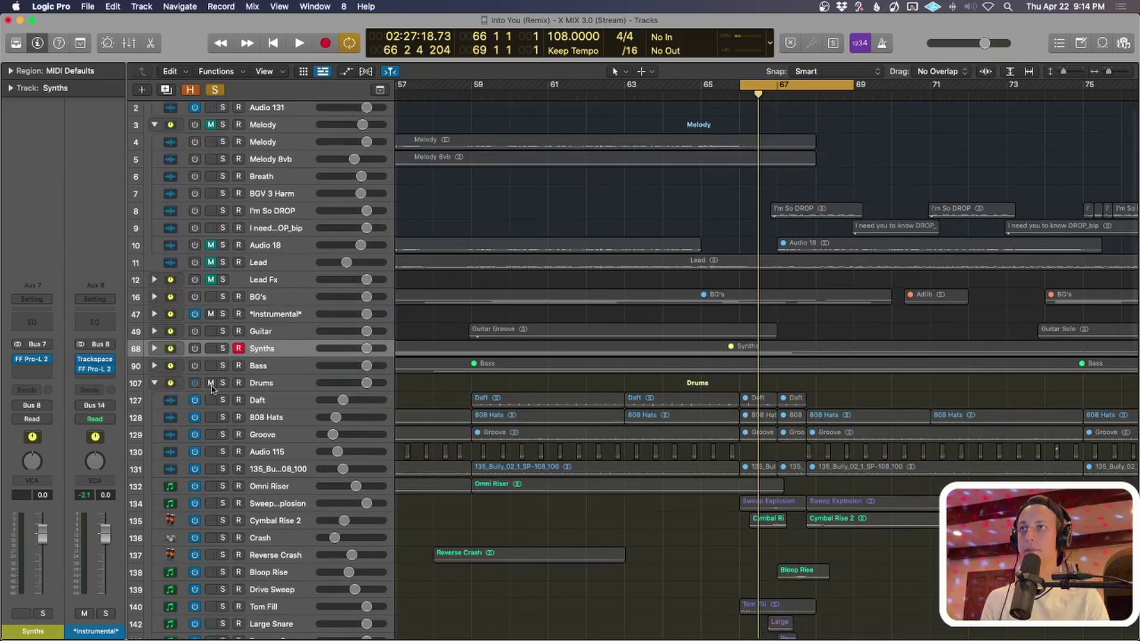
left_click(292, 383)
Play the soloed kick, snare and clap tracks from bar 66 into bar 68 and stop.
scroll(730, 403, "down", 10)
scroll(729, 403, "down", 3)
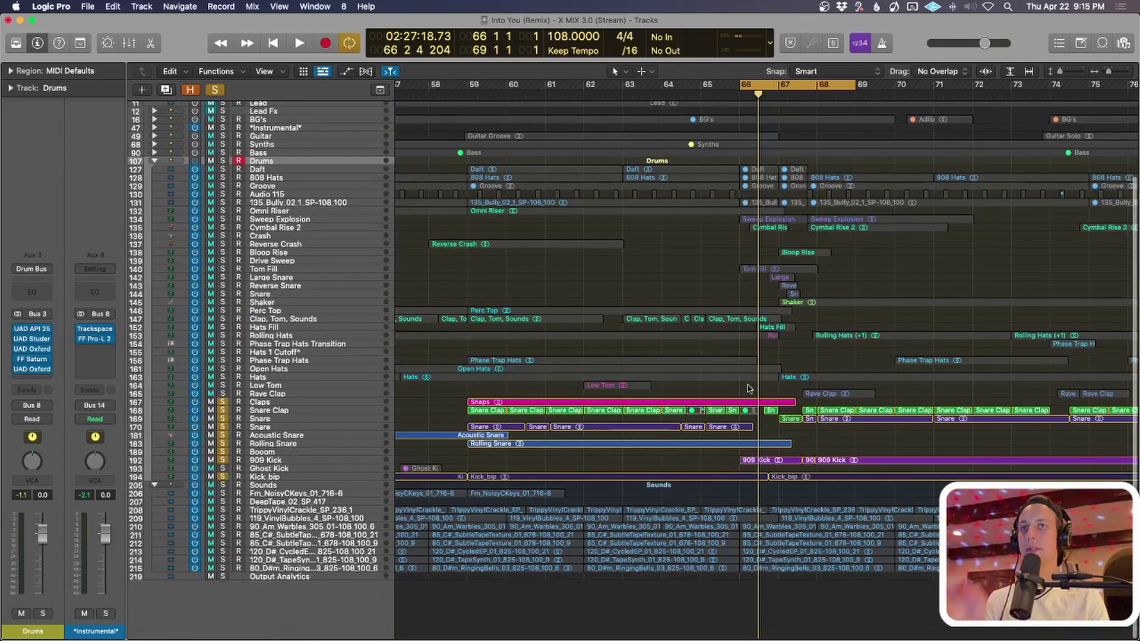
key("space")
scroll(768, 397, "up", 6)
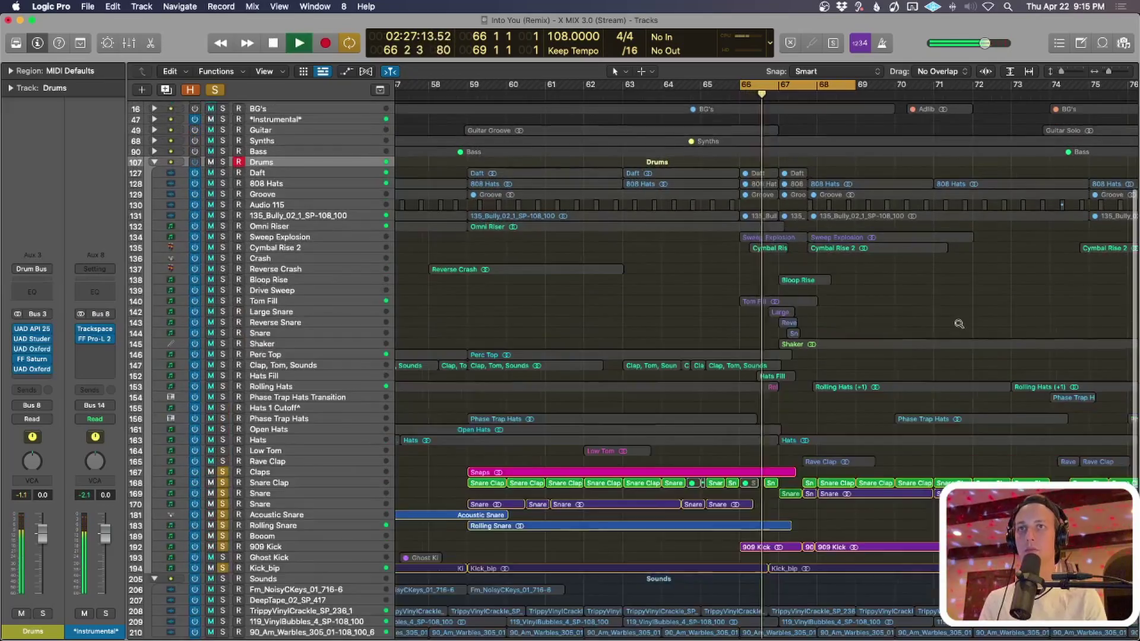
scroll(940, 326, "down", 5)
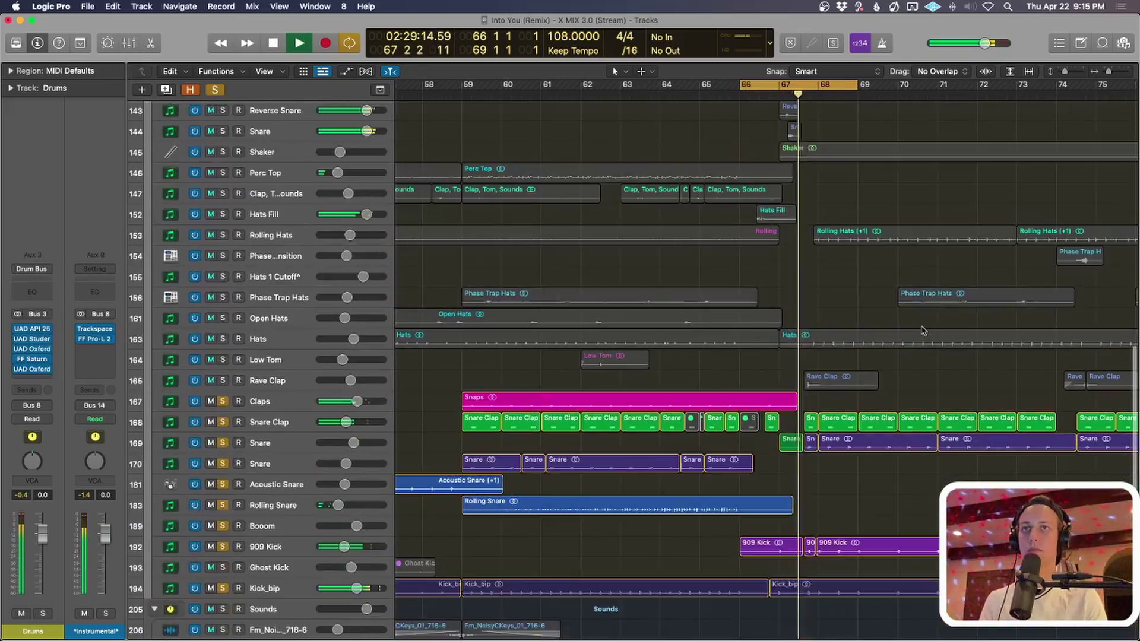
key("space")
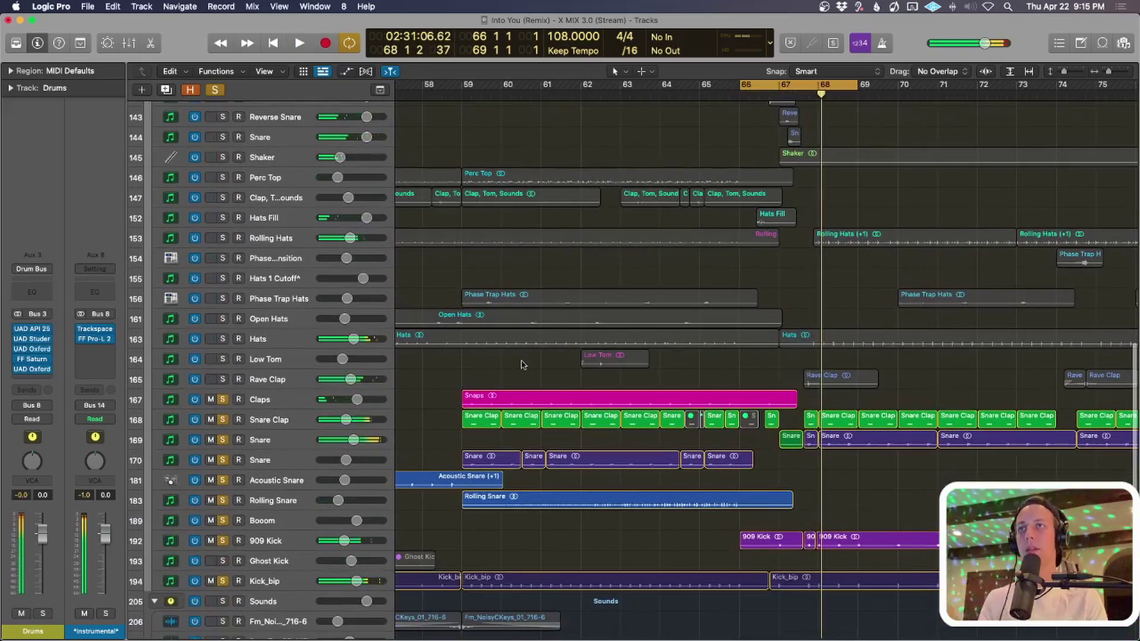
Extend the cycle range to start at bar 65, and add a solo on the Tom Fill track.
scroll(521, 361, "down", 2)
left_click_drag(742, 86, 702, 103)
scroll(157, 268, "down", 3)
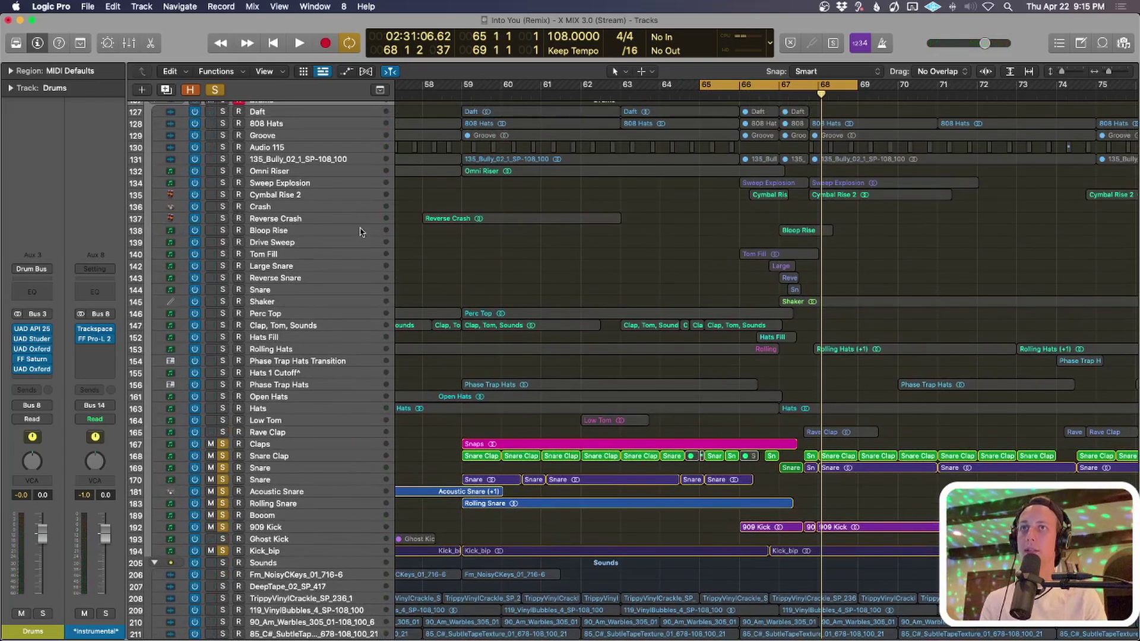
left_click(304, 261)
scroll(446, 272, "up", 3)
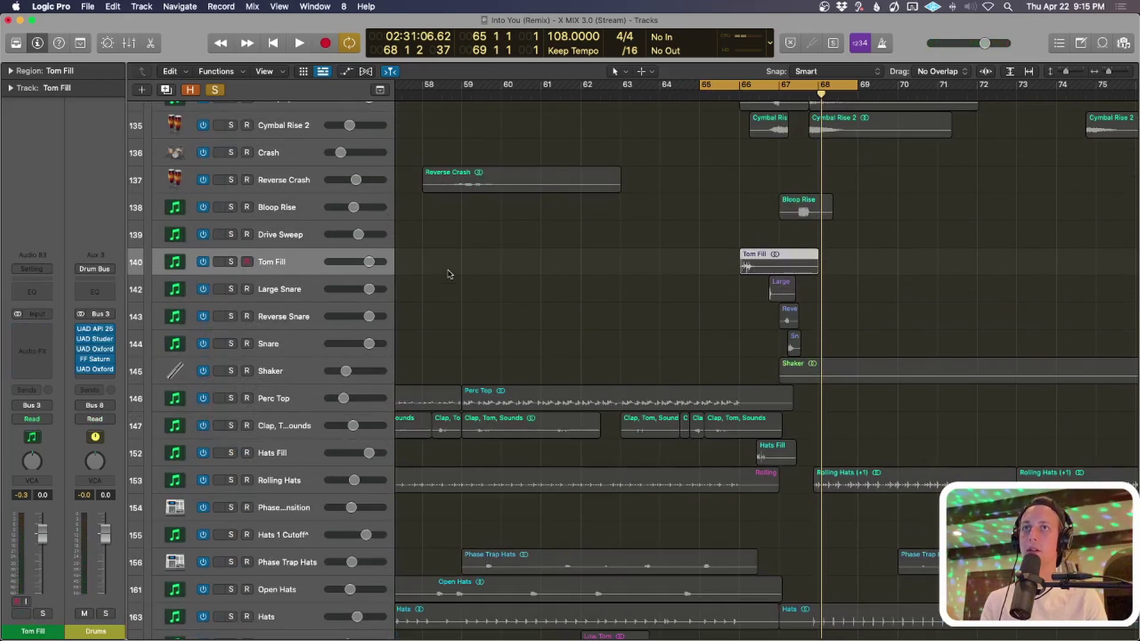
scroll(433, 292, "up", 2)
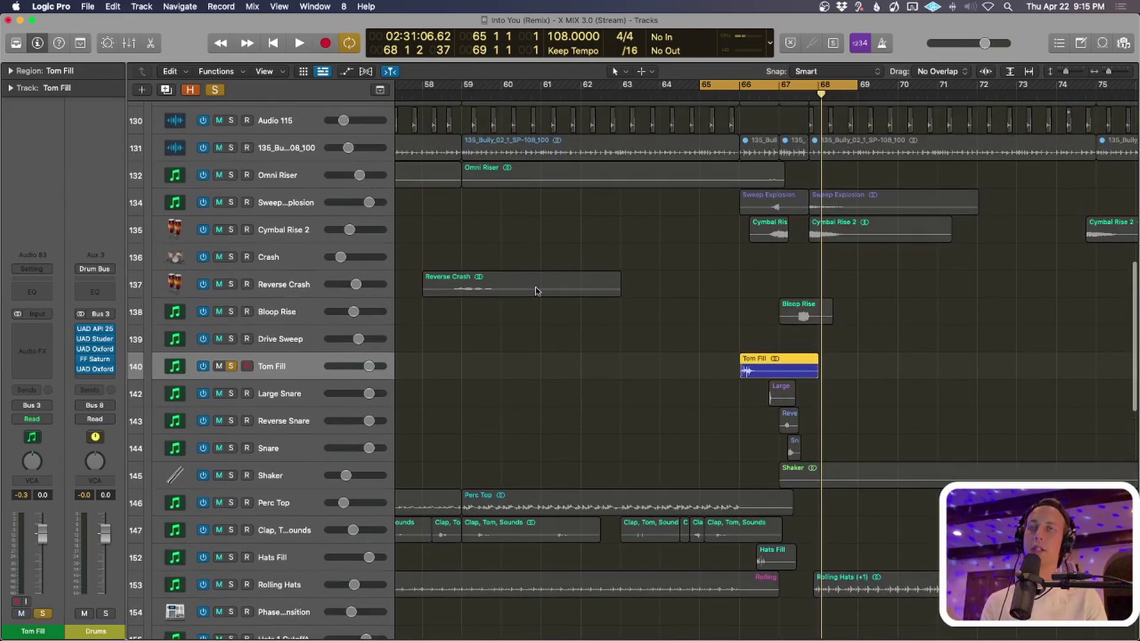
key("s")
Audition the cycle into bar 67 with Tom Fill soloed, stop, and add a solo on the Large Snare track.
key("space")
scroll(534, 315, "down", 5)
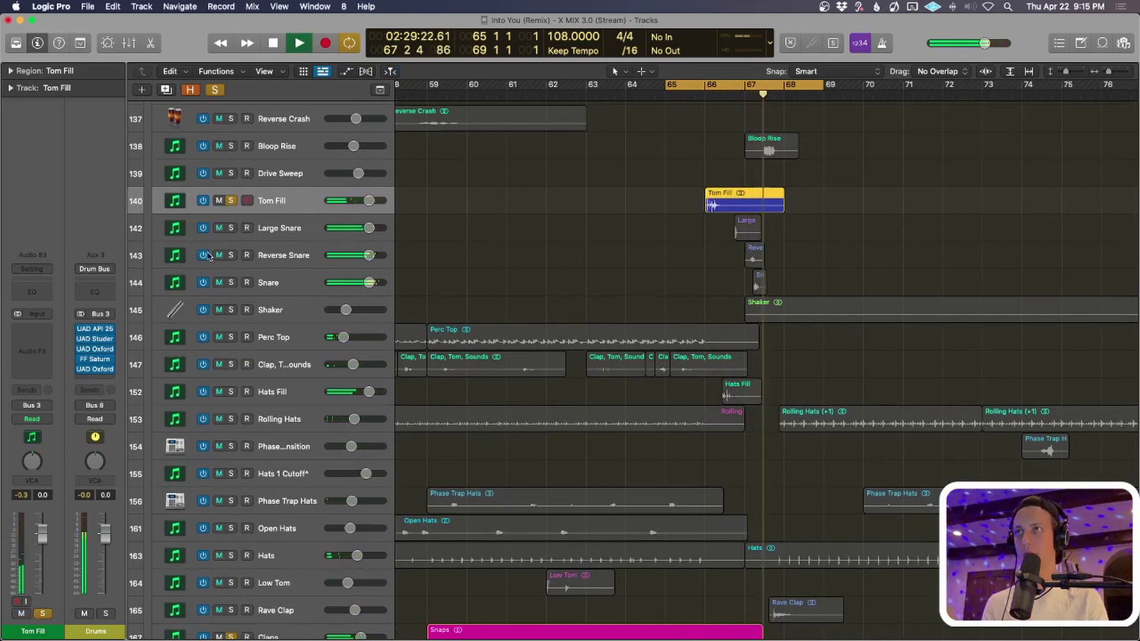
key("space")
left_click(231, 228)
left_click(280, 234)
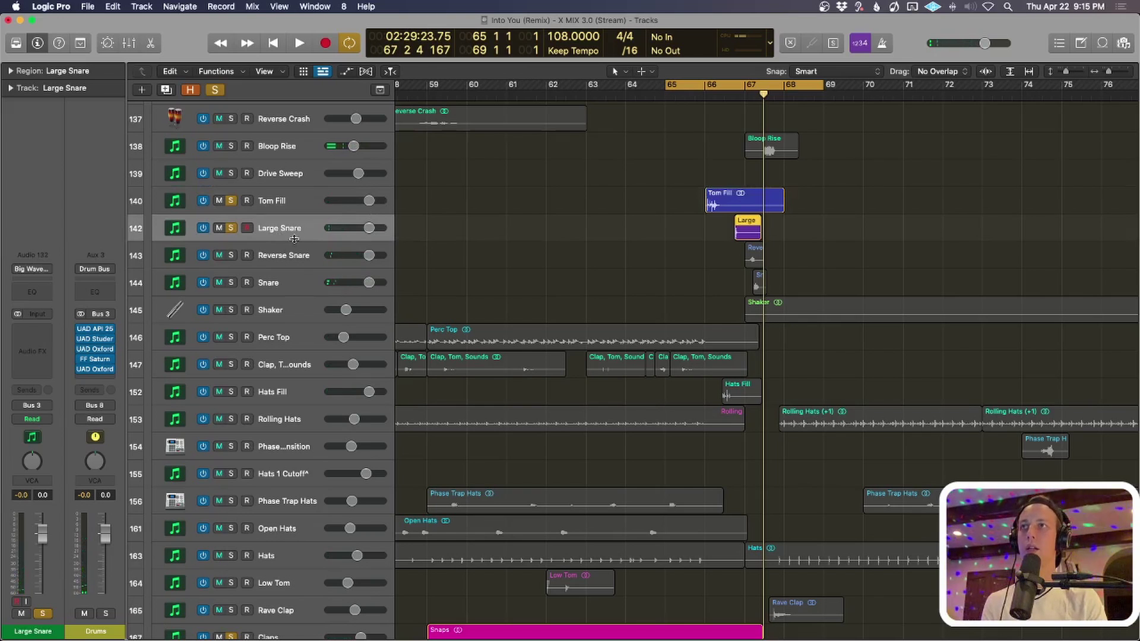
Audition the cycle into bar 67 with Large Snare soloed, stop, and add a solo on the Reverse Snare track.
key("shift+Home")
key("space")
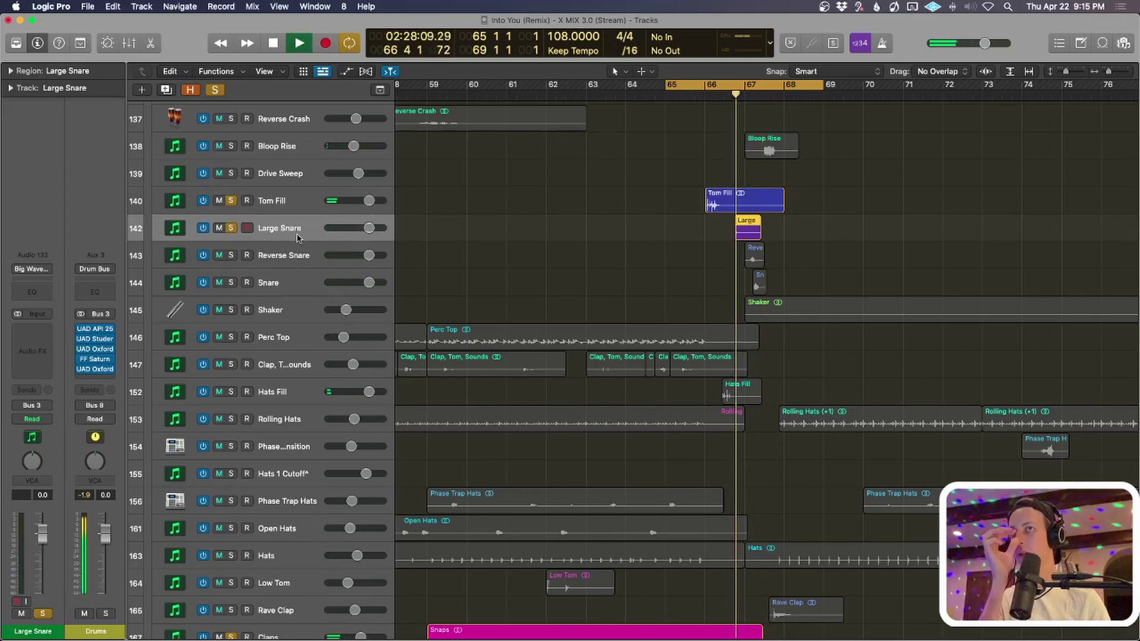
left_click(291, 253)
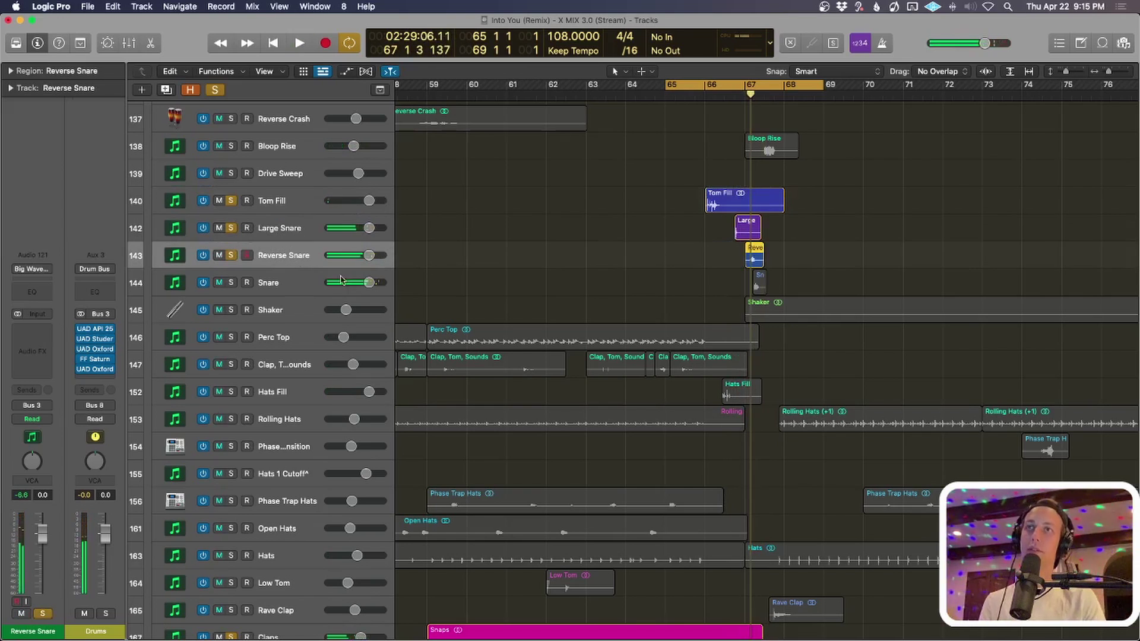
Play from bar 66 beat 4 into bar 67 with Reverse Snare soloed, stop, and add a solo on the Snare track below.
left_click(737, 94)
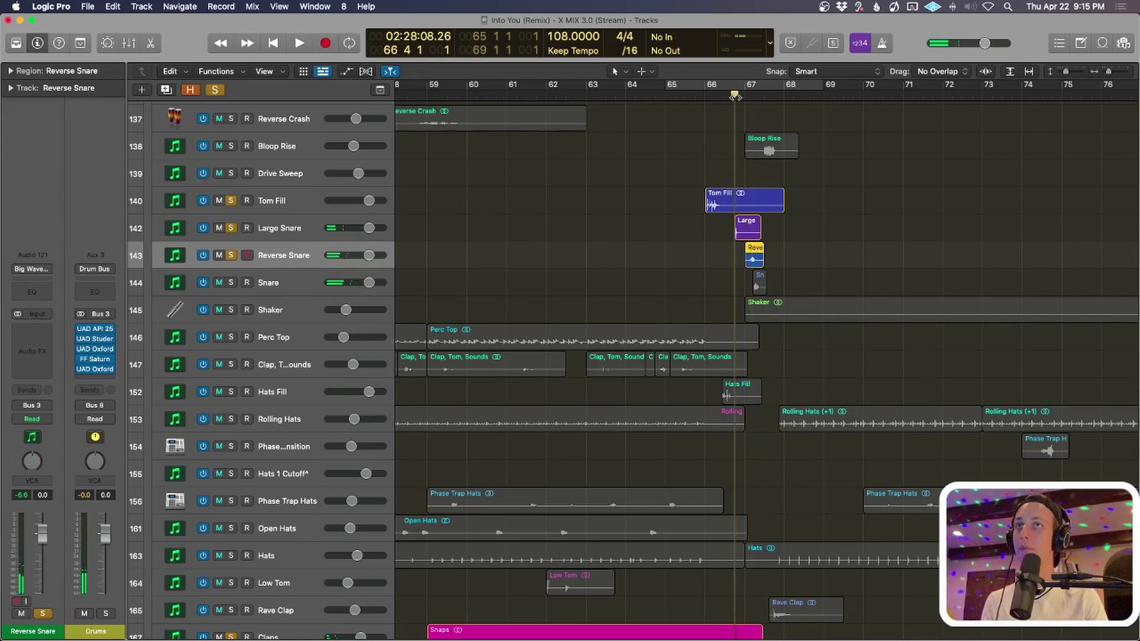
key("space")
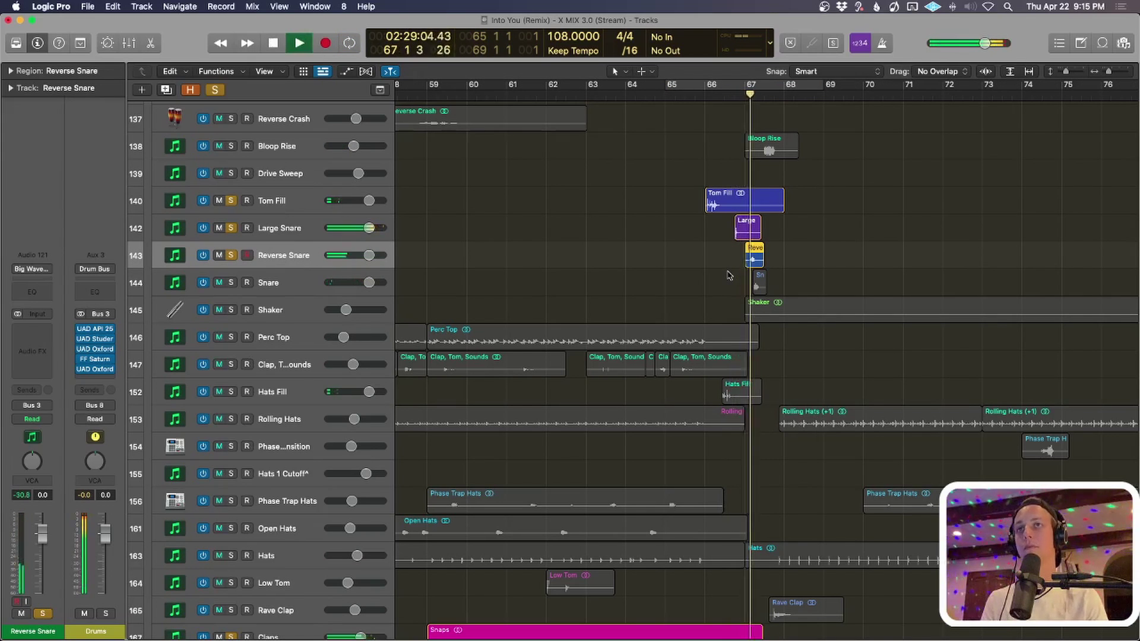
key("space")
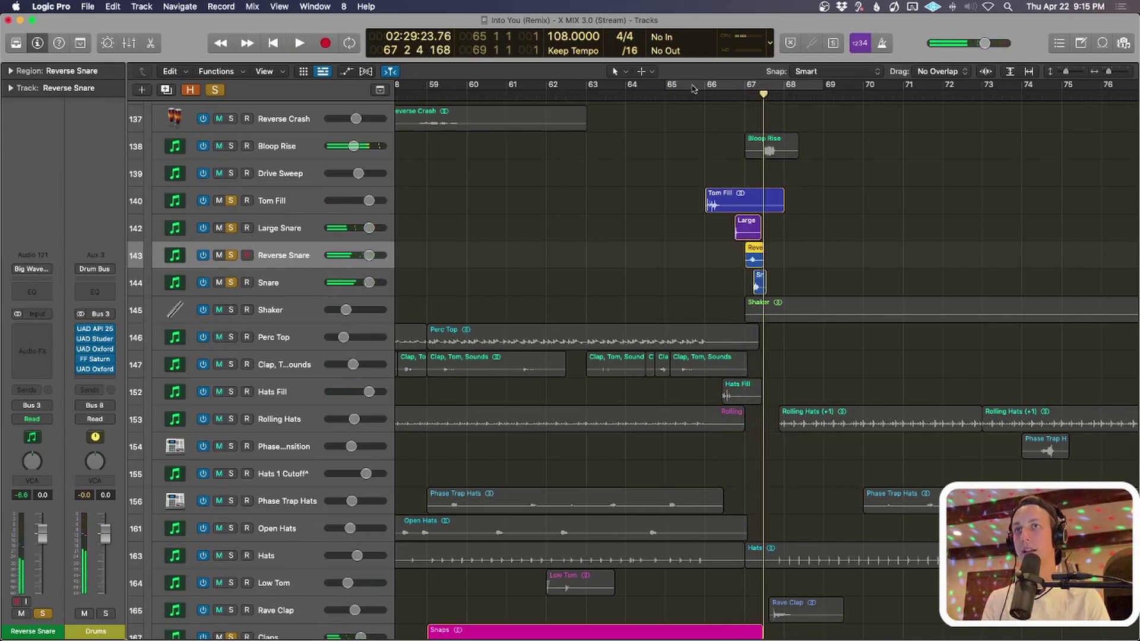
Play the soloed fill from just before bar 67 with the Snare track included and stop.
left_click(742, 93)
key("space")
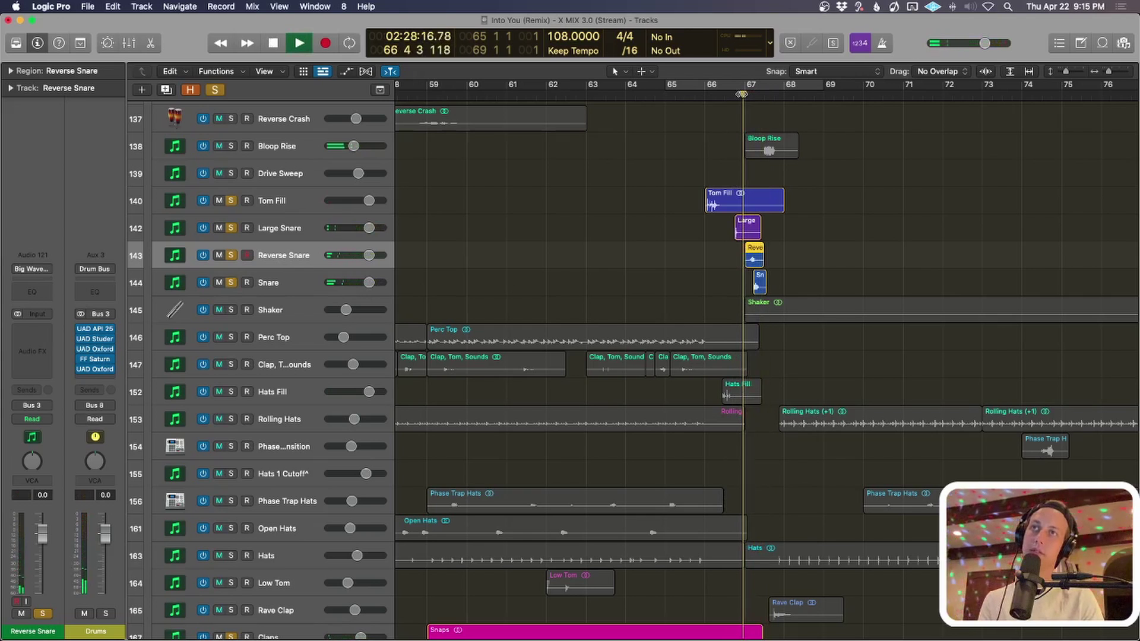
key("space")
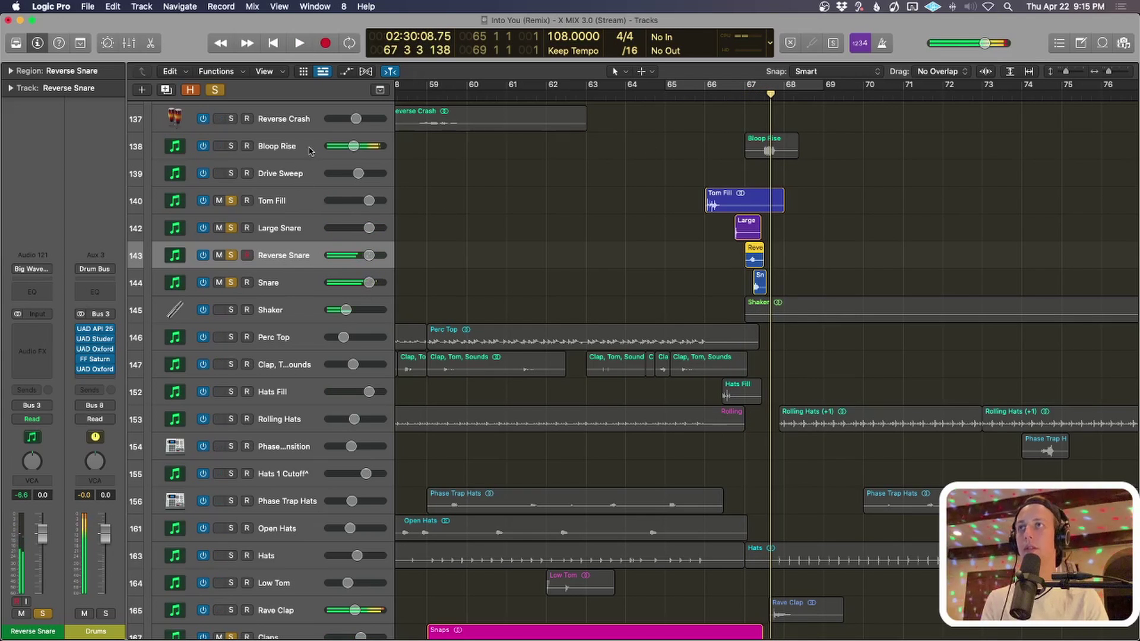
Add a solo on the Bloop Rise track and play the fill from bar 67 into bar 68.
left_click(308, 148)
key("comma")
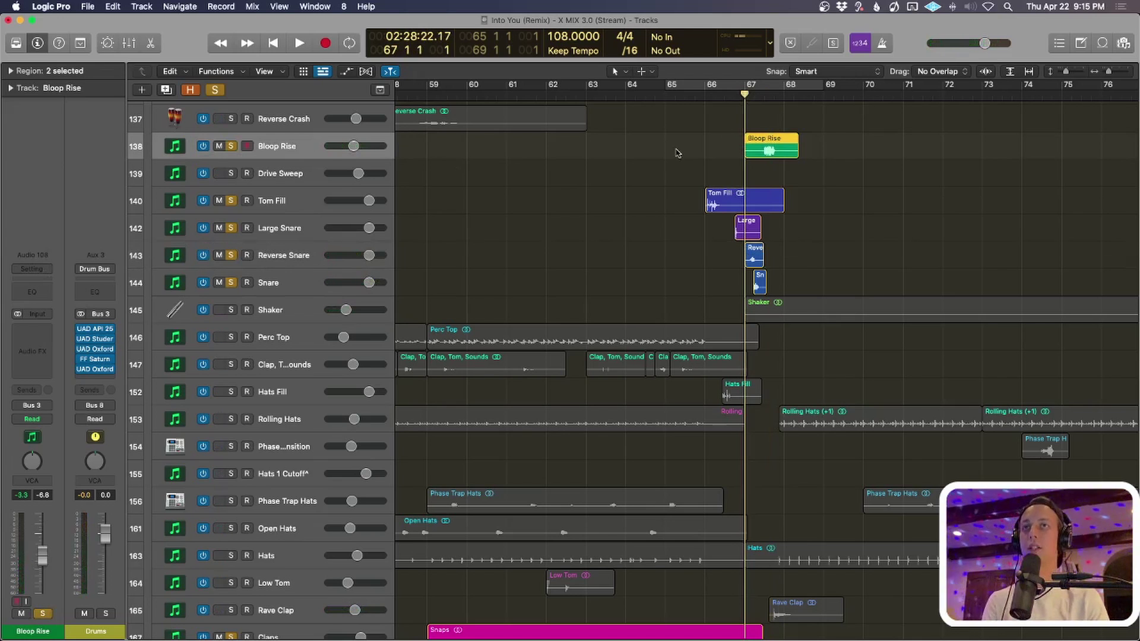
key("space")
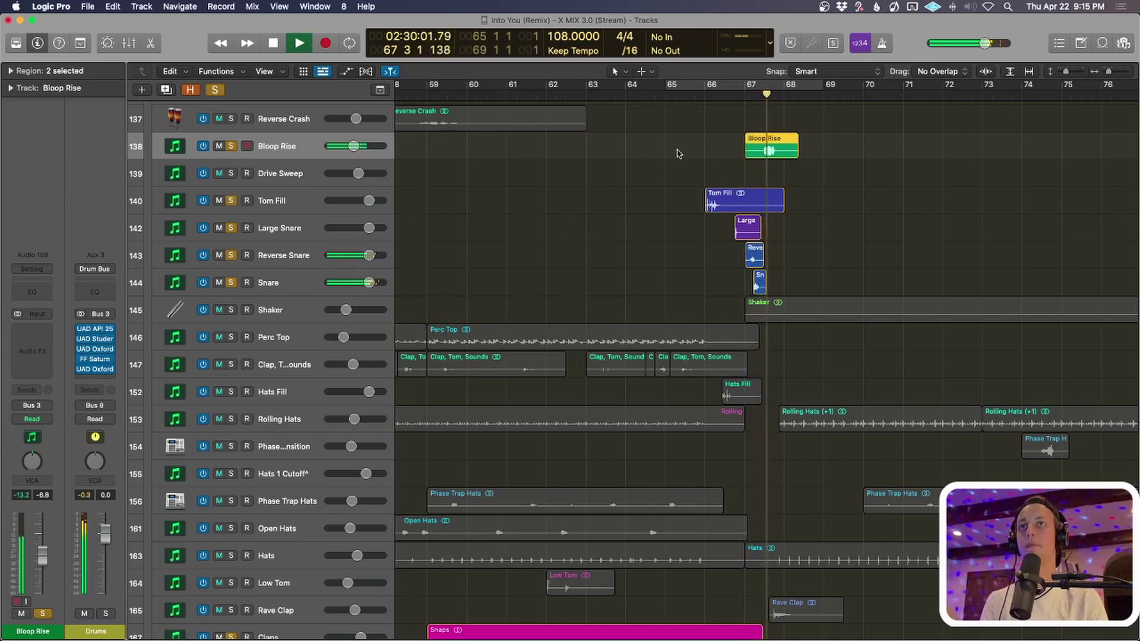
key("space")
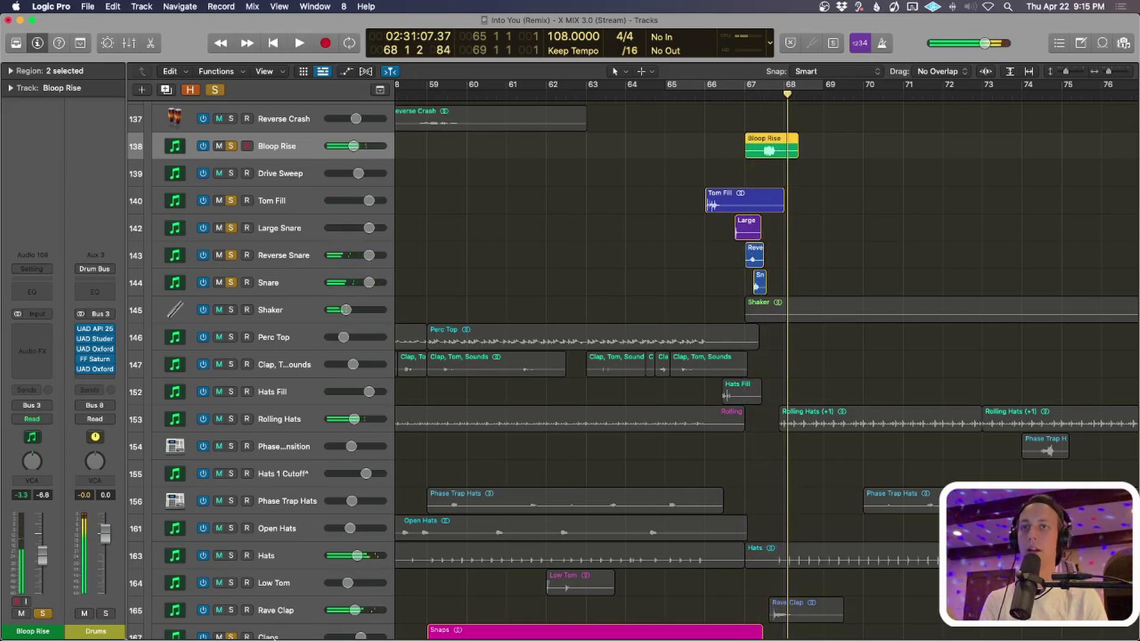
Add a solo on the Rave Clap track and audition the fill from bar 66 beat 3 into bar 68.
left_click(231, 611)
key("super+Up")
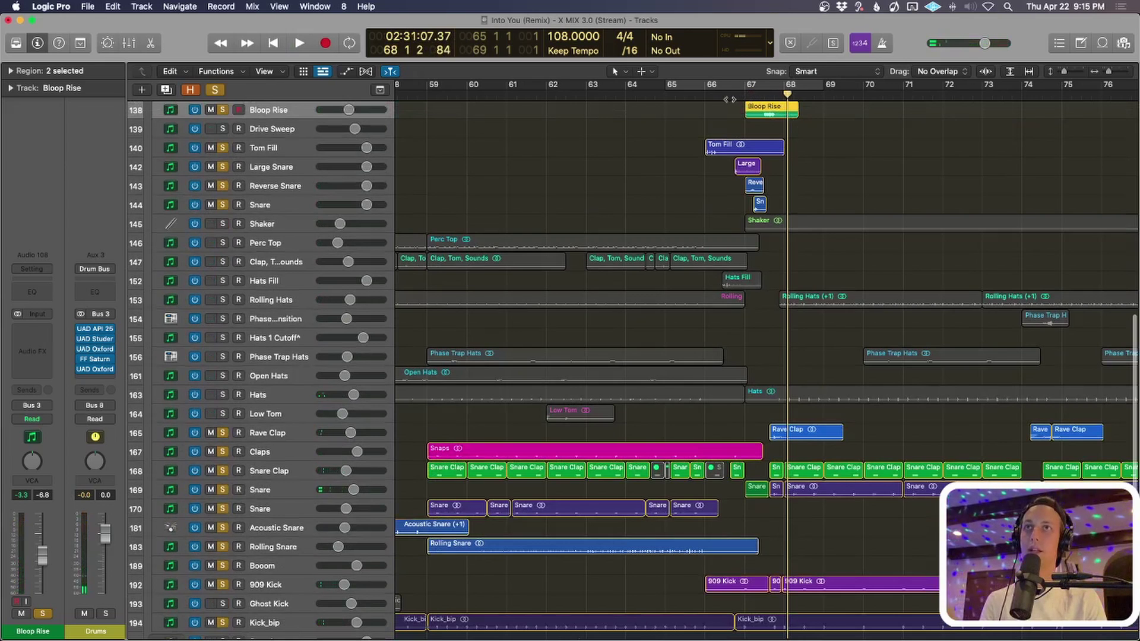
left_click(727, 98)
key("super+Right")
key("super+Right")
key("super+Right")
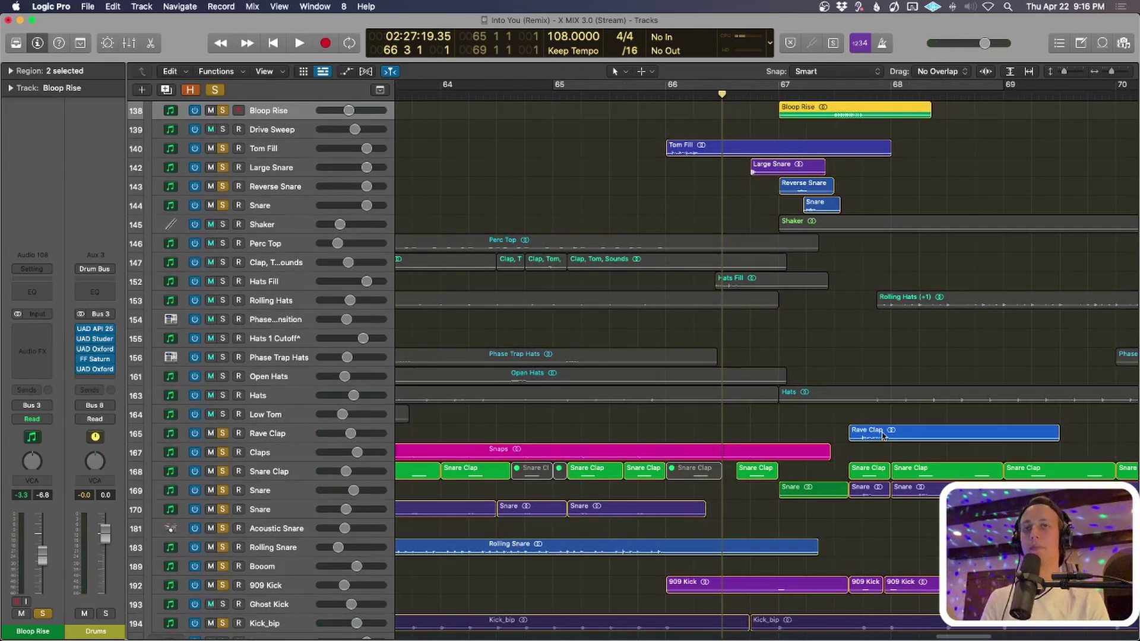
key("space")
scroll(885, 430, "up", 3)
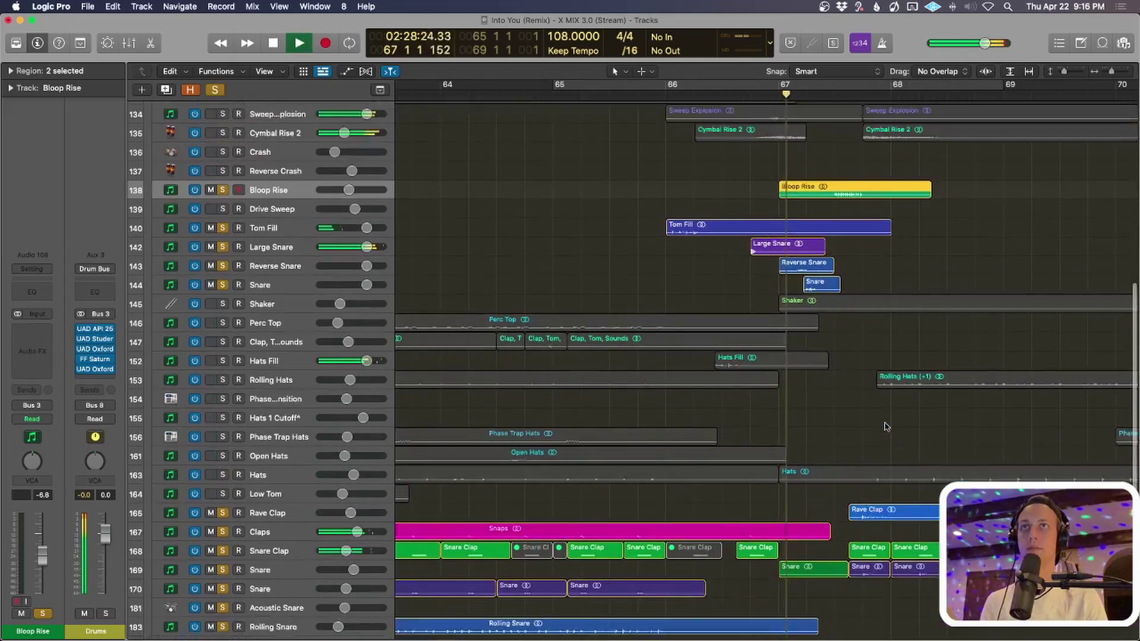
scroll(884, 426, "up", 2)
scroll(885, 426, "right", 2)
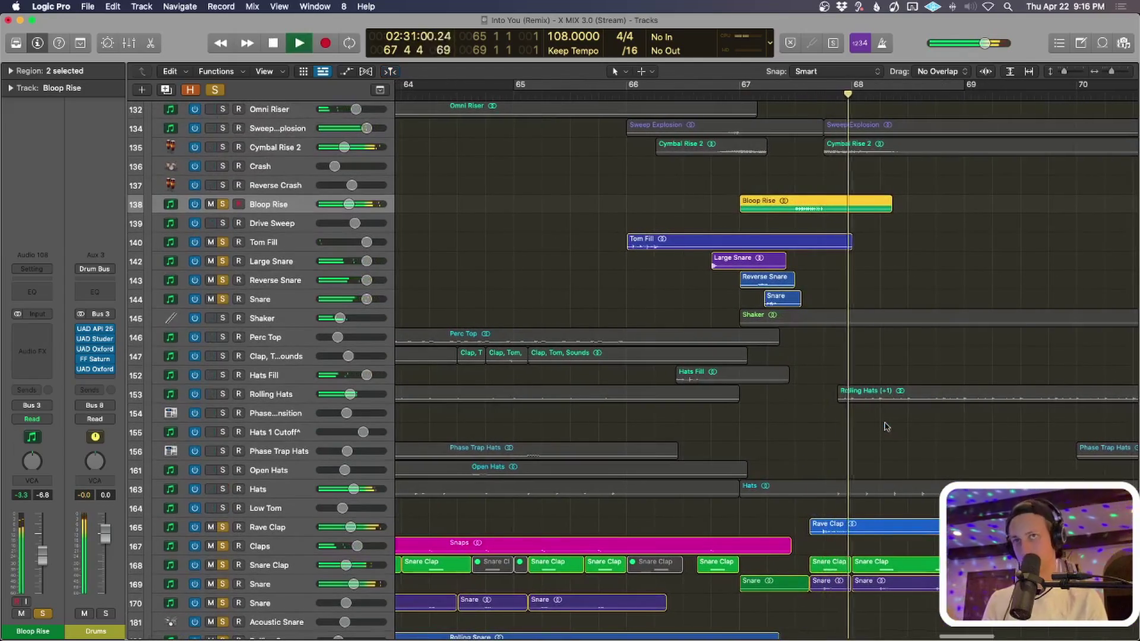
key("space")
Solo the whole Drums stack and turn the cycle on for bars 65 to 69.
key("super+Left")
key("super+Left")
key("super+Left")
scroll(801, 415, "up", 5)
key("super+Up")
scroll(790, 411, "up", 3)
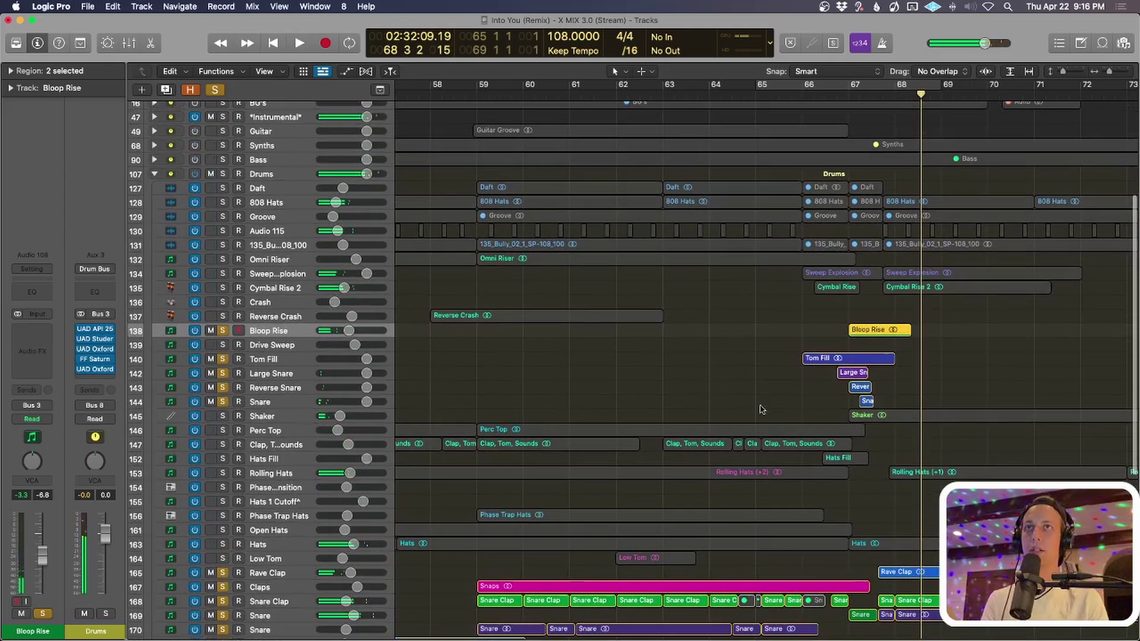
left_click(223, 174)
key("c")
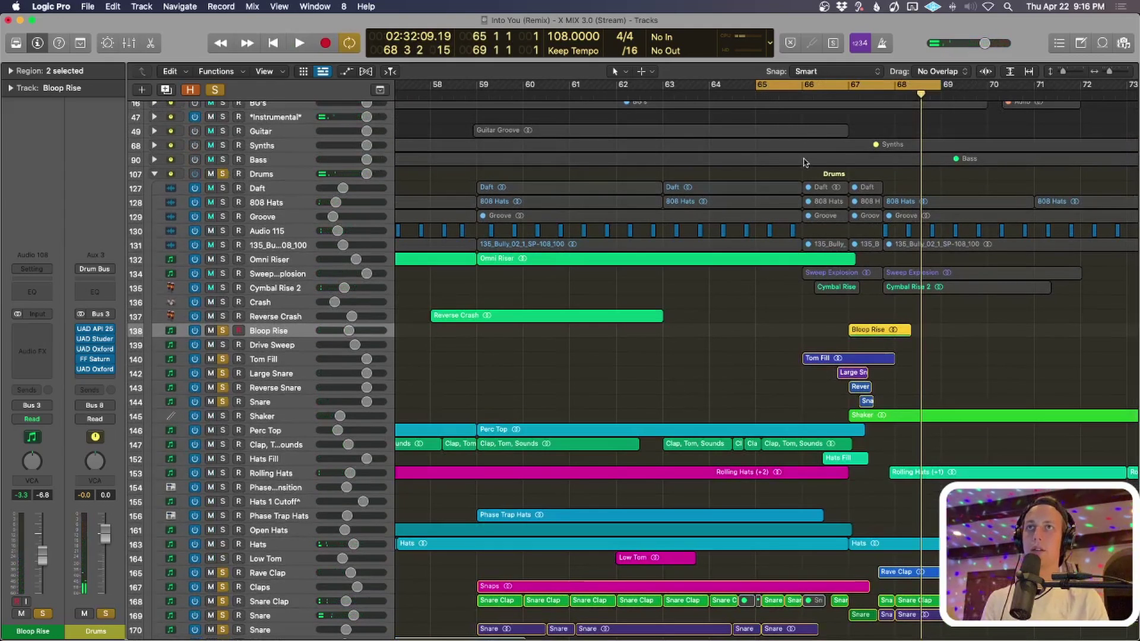
Play the cycled drum transition into bar 68, stop, and clear all solos.
key("space")
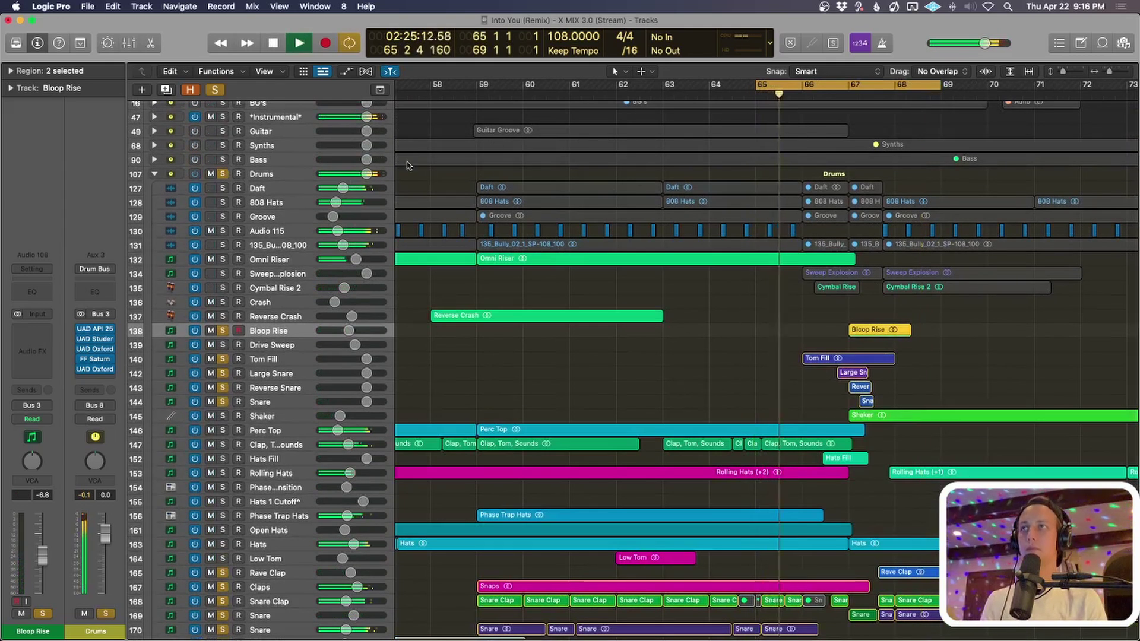
key("super+Up")
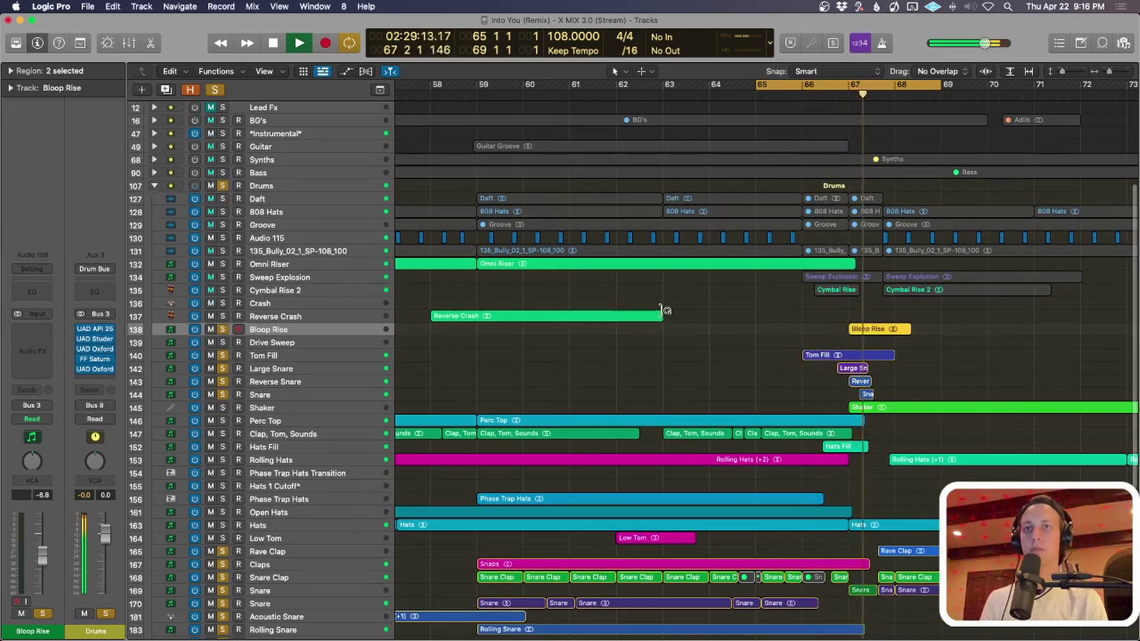
left_click(215, 89)
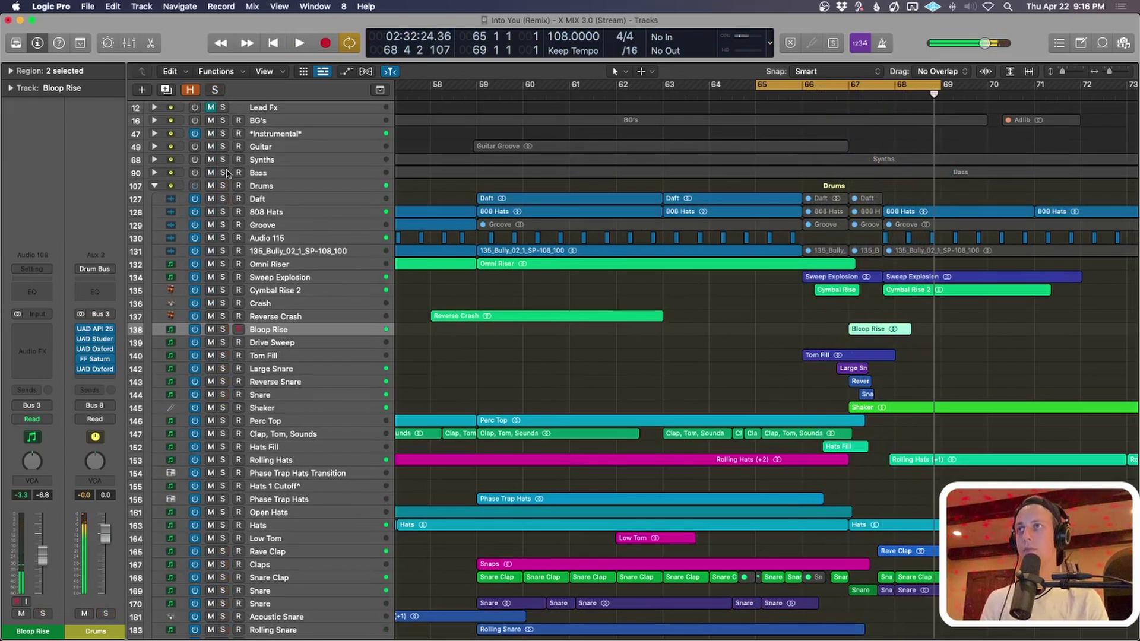
Solo only the Drums stack and play the transition past bar 67, turning the cycle off during playback.
scroll(814, 314, "down", 3)
key("super+Left")
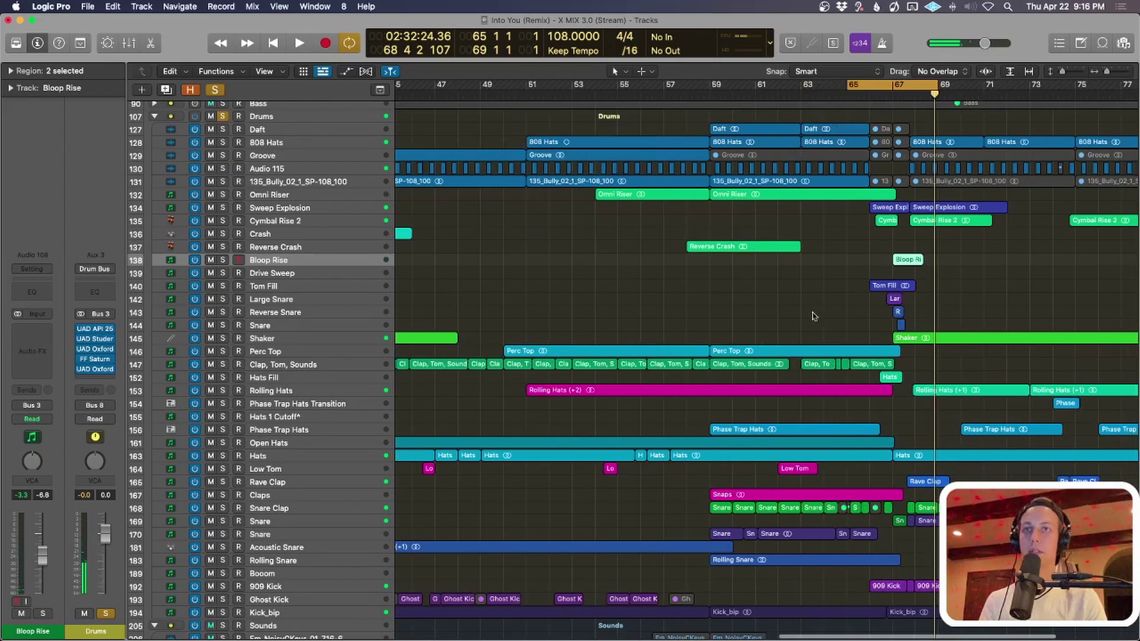
scroll(944, 308, "right", 2)
key("space")
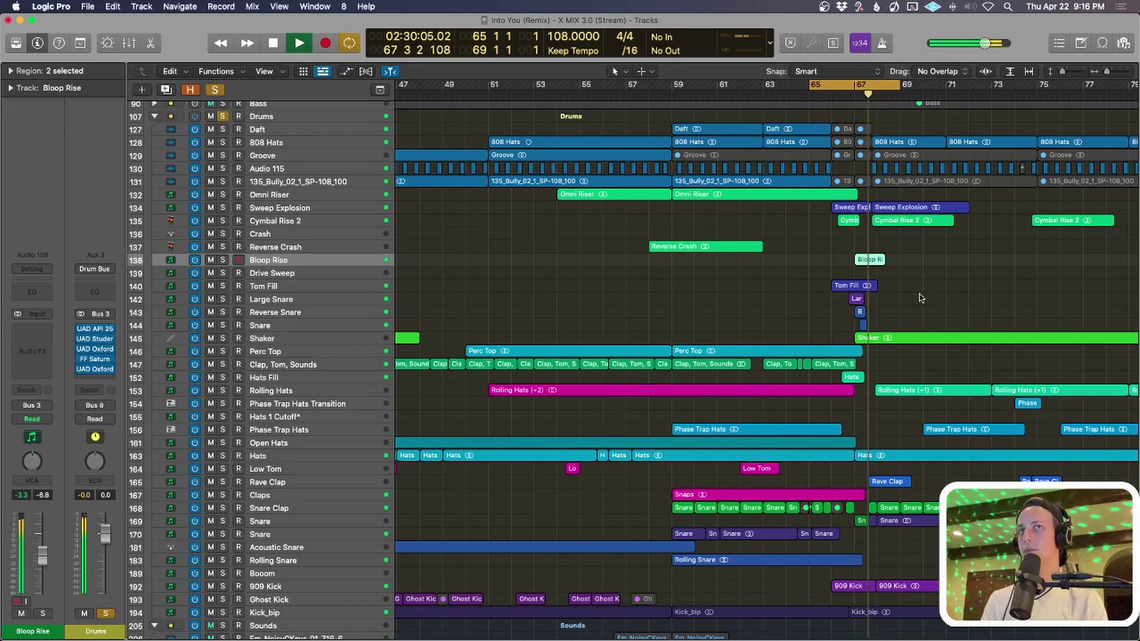
key("c")
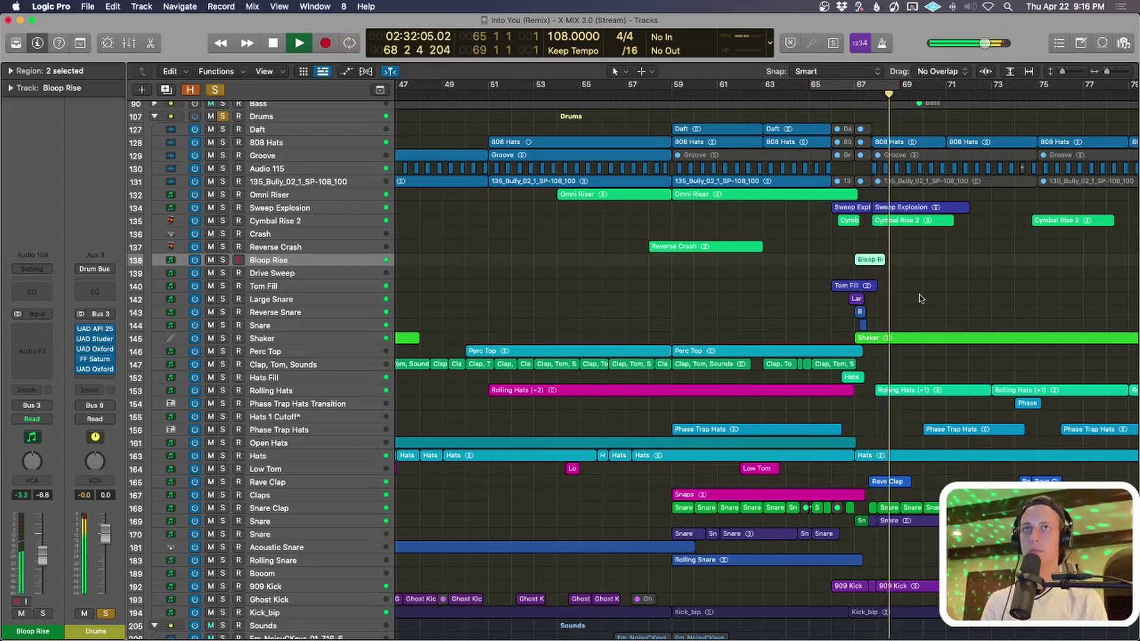
Solo the Sweep Explosion track and audition its region after bar 67 into bar 68.
left_click(915, 439, "ctrl+alt")
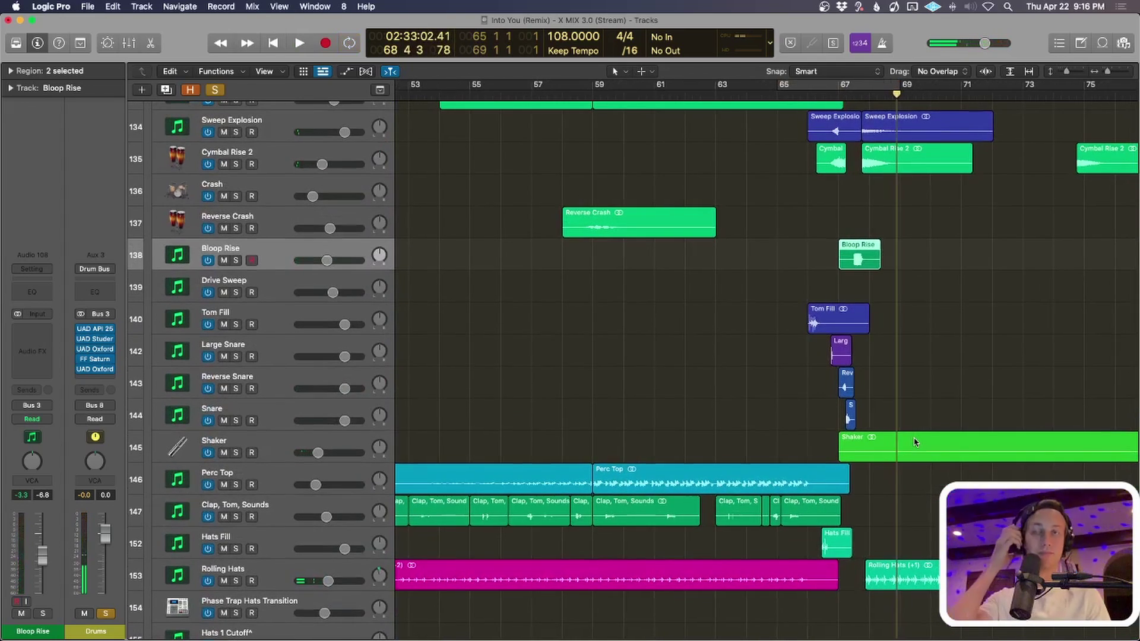
scroll(531, 333, "up", 3)
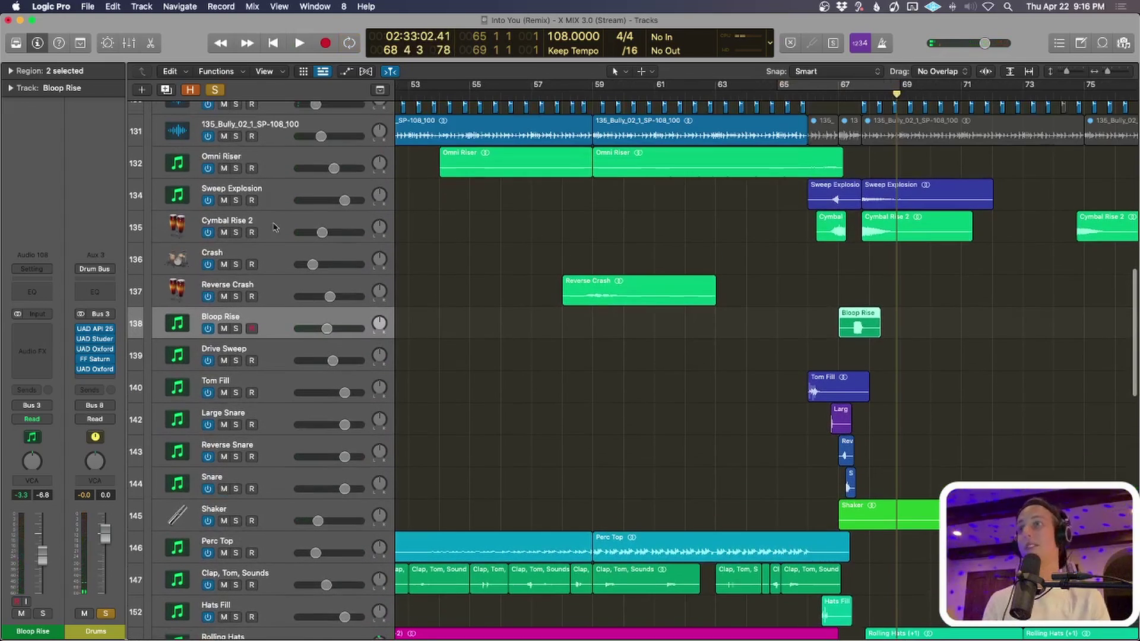
left_click(280, 199)
left_click(668, 225)
left_click(879, 220)
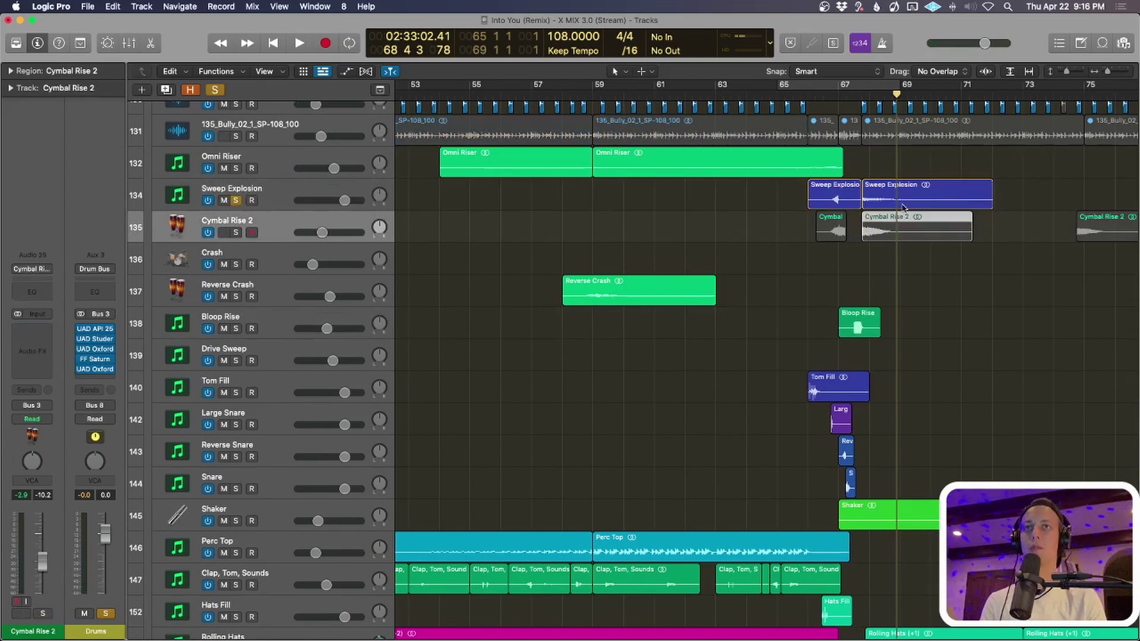
left_click(903, 205)
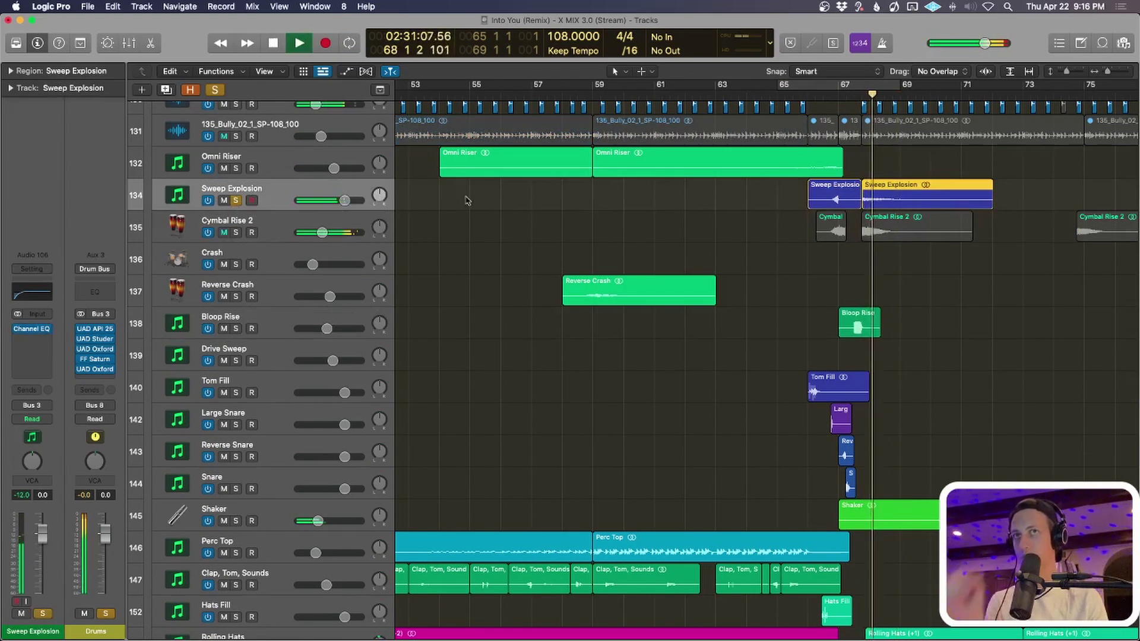
key("space")
left_click(209, 90)
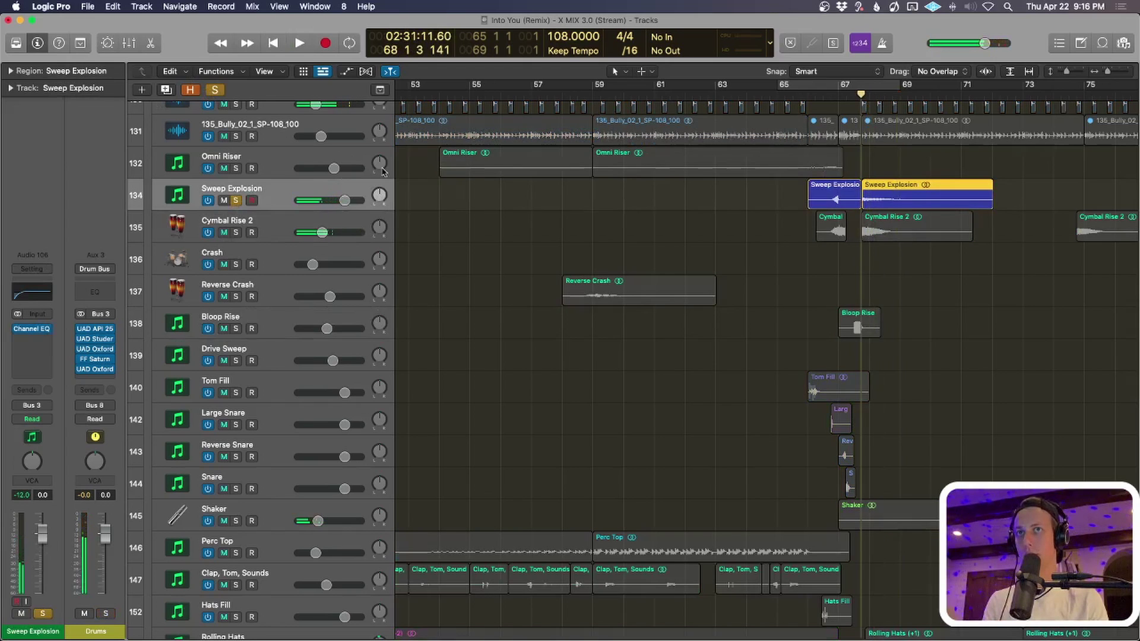
key("space")
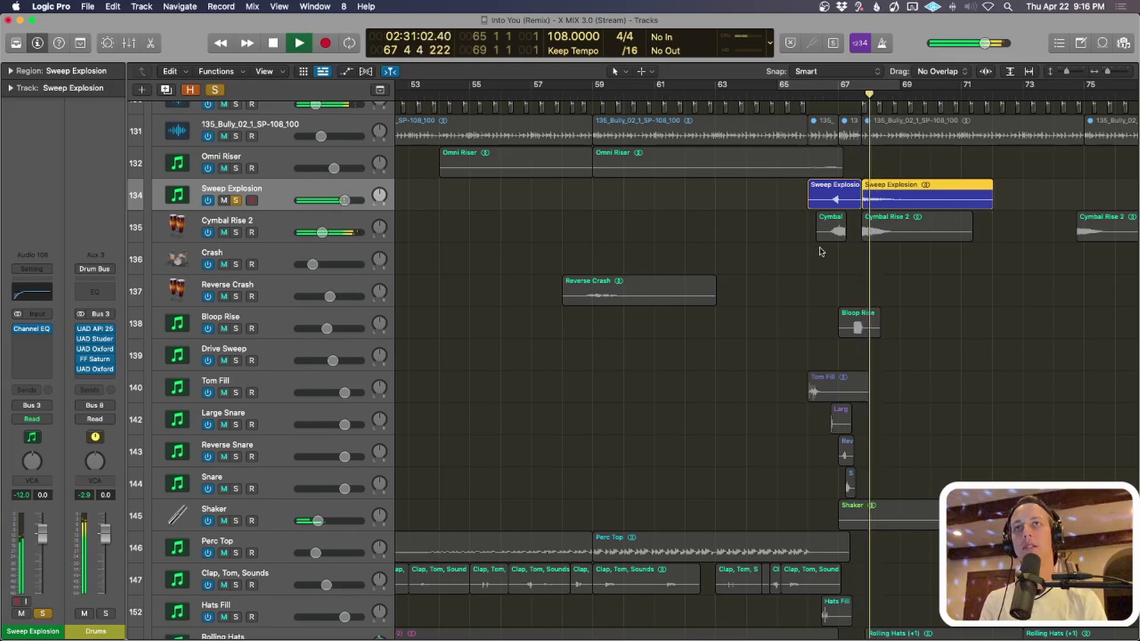
key("space")
Switch the solo to the Cymbal Rise 2 track, audition its region leading into bar 68, and clear the solo.
key("ctrl+s")
left_click(574, 240)
key("ctrl+s")
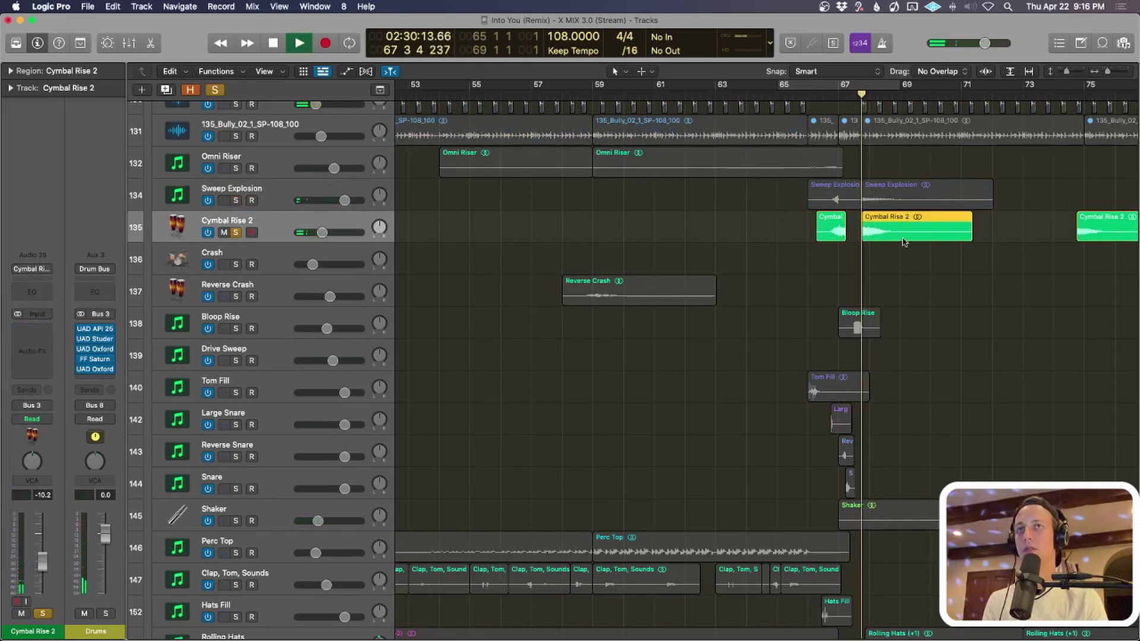
key("ctrl+s")
key("space")
Look over the drum regions around the bar 67 transition, from the Drums stack down to the Sounds stack.
key("super+Up")
key("super+Up")
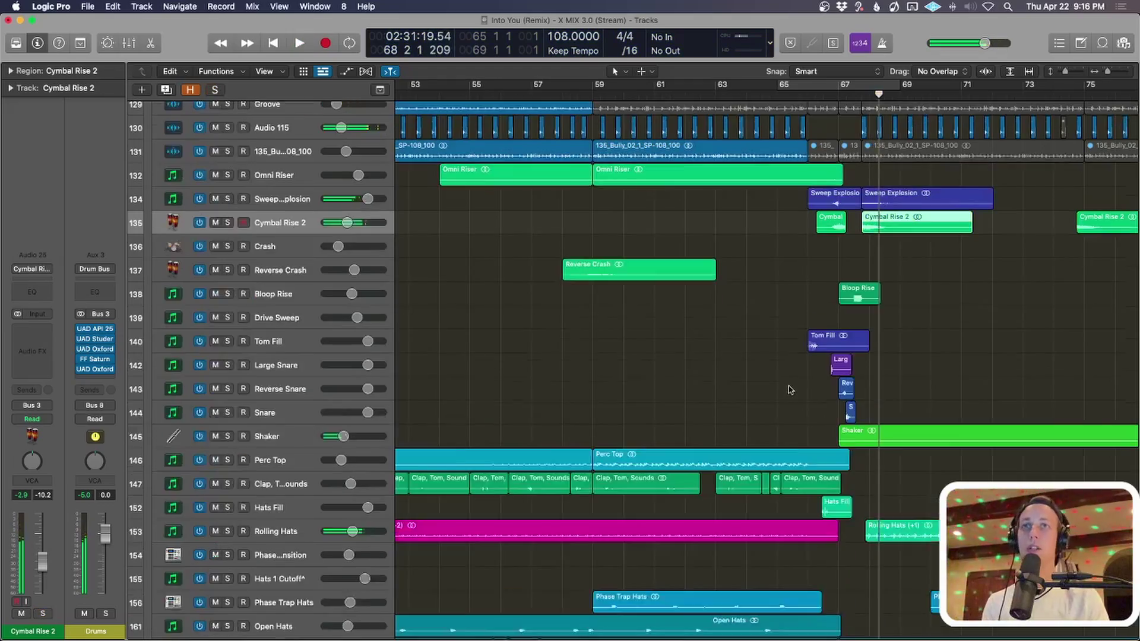
key("super+Up")
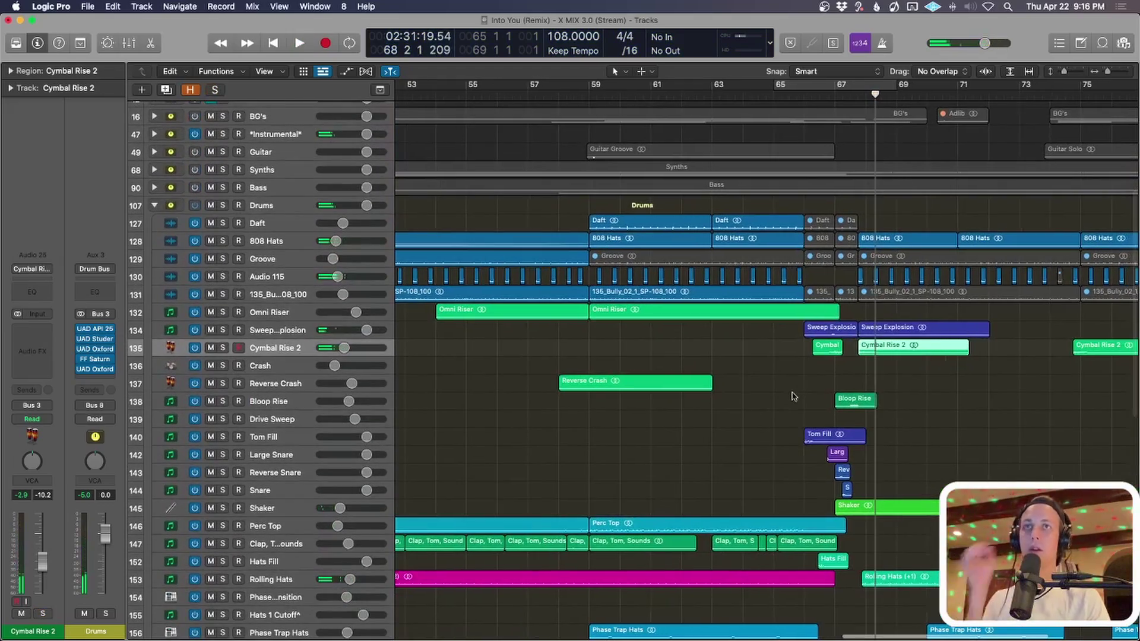
scroll(802, 371, "down", 10)
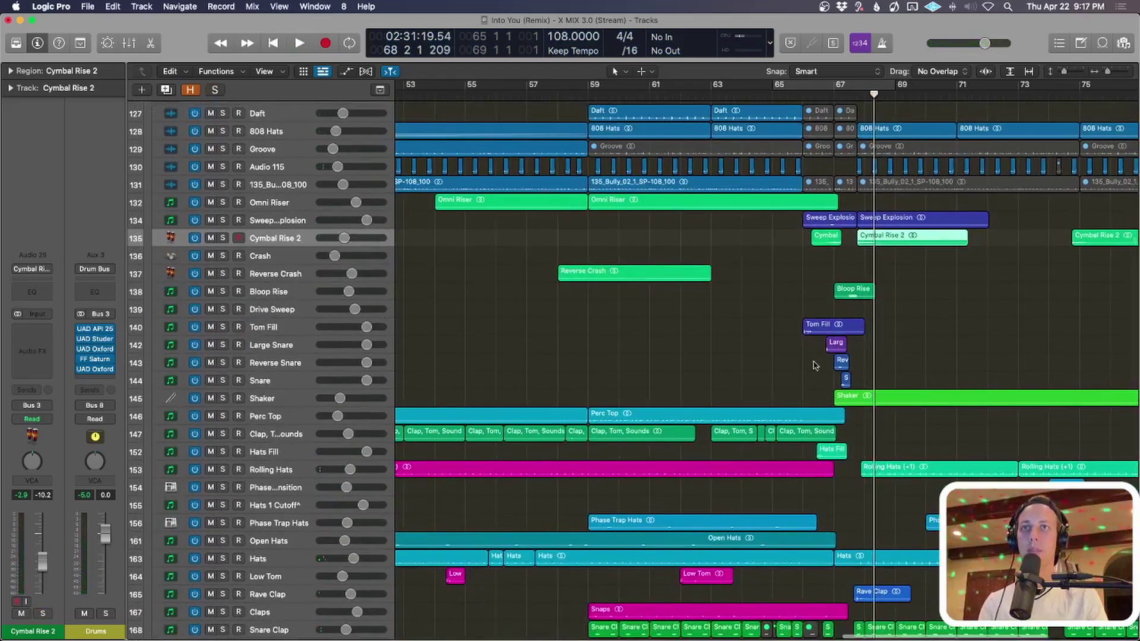
key("super+Down")
key("super+Up")
key("super+Up")
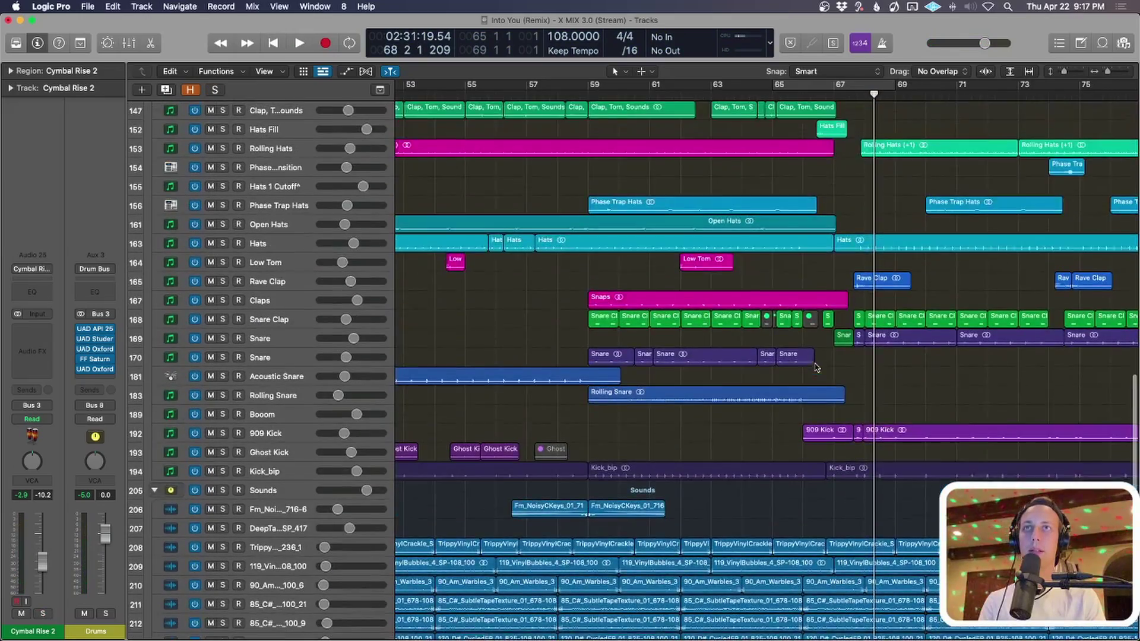
scroll(831, 362, "up", 10)
key("super+Left")
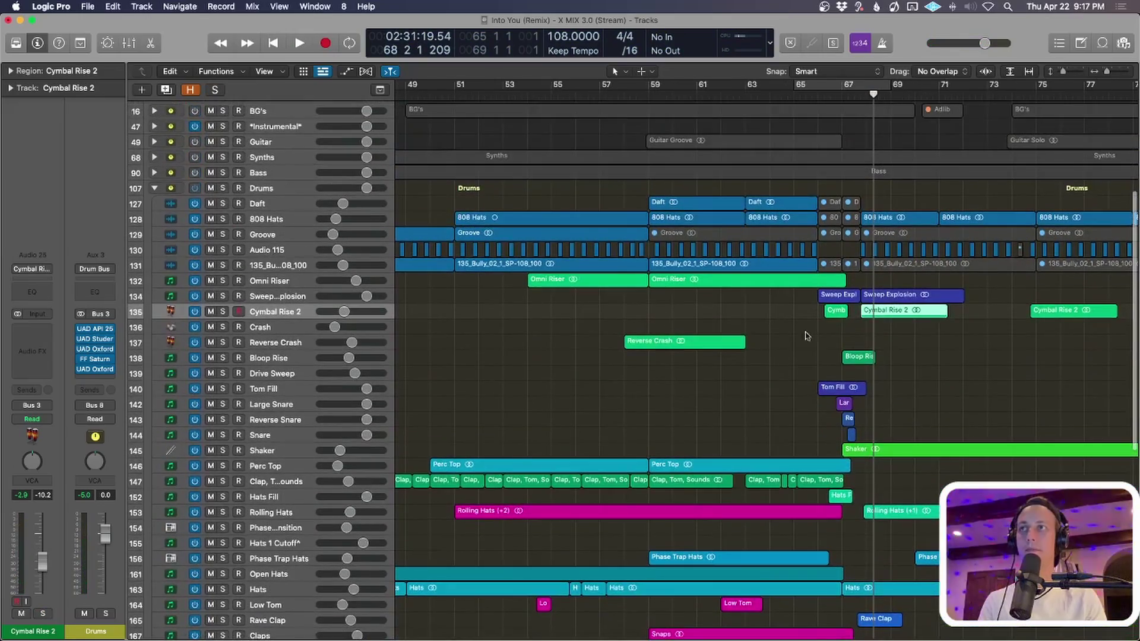
Select the second Sweep Explosion region, just before bar 68.
scroll(808, 336, "down", 3)
key("super+Right")
key("super+Down")
left_click(875, 247)
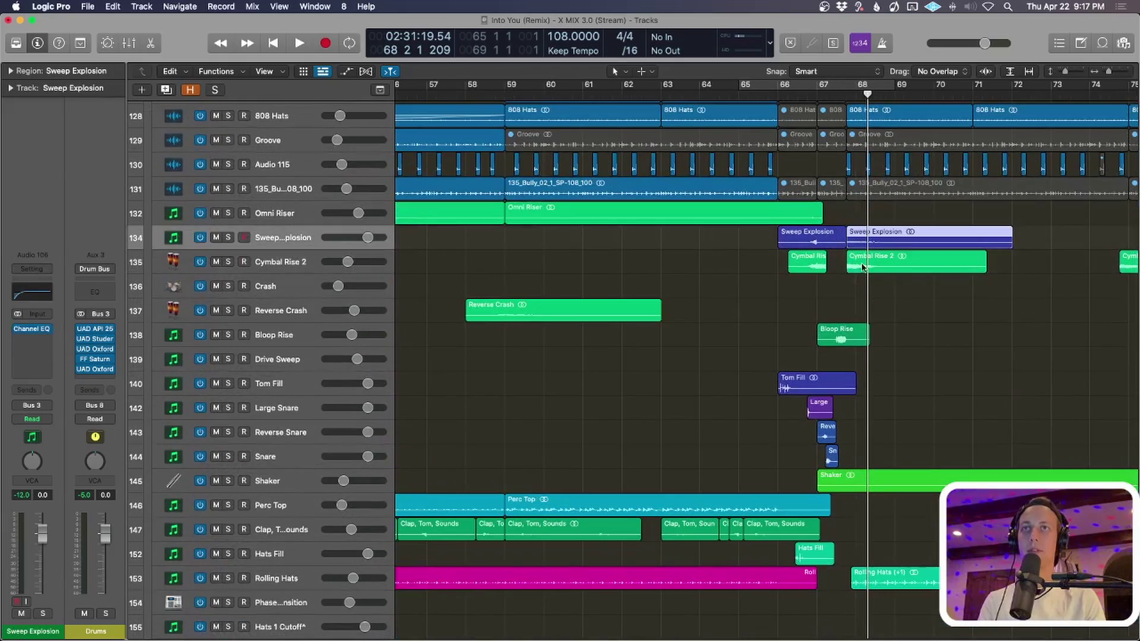
Play the drums from bar 65 through the second drop with cycling turned off, following the regions down to the Sounds stack.
key("super+Up")
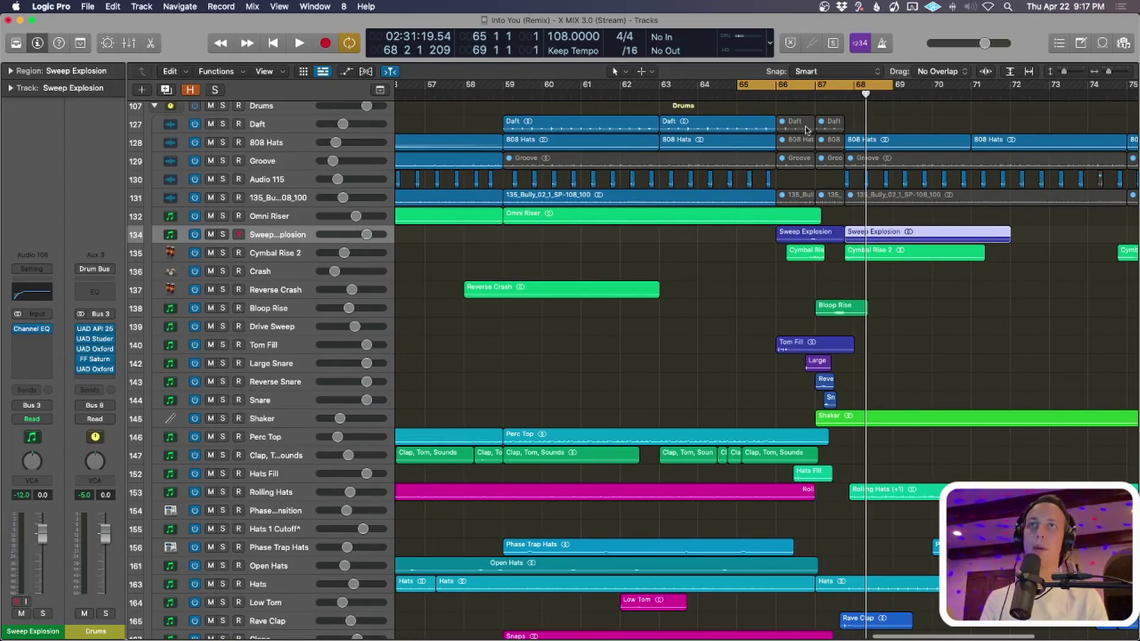
key("space")
key("c")
scroll(913, 368, "down", 3)
scroll(913, 367, "down", 5)
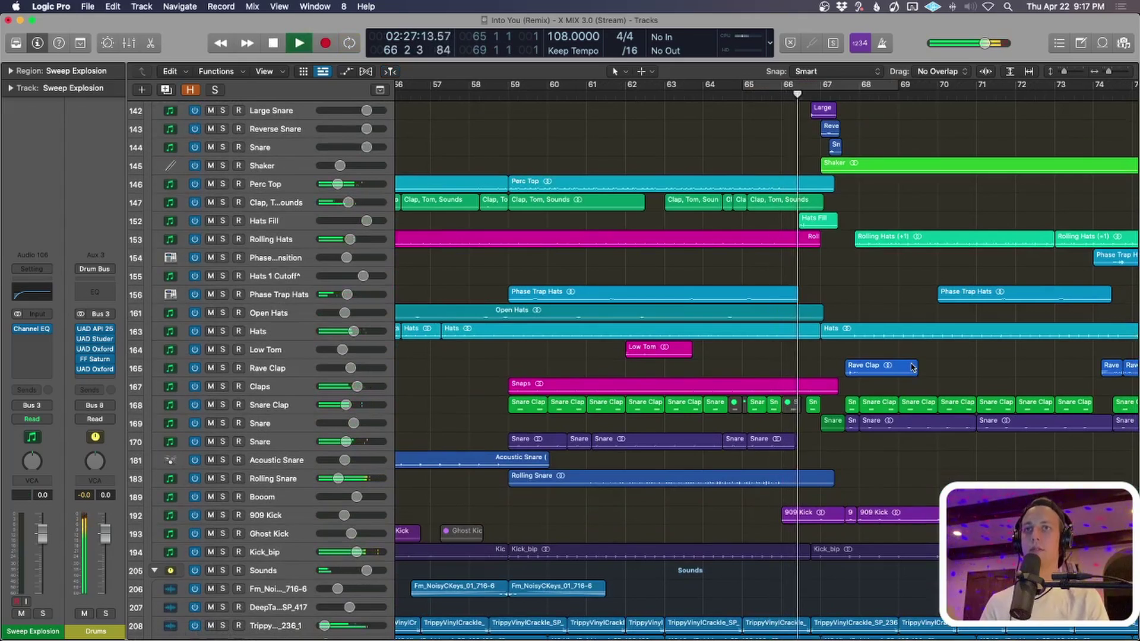
scroll(913, 367, "up", 5)
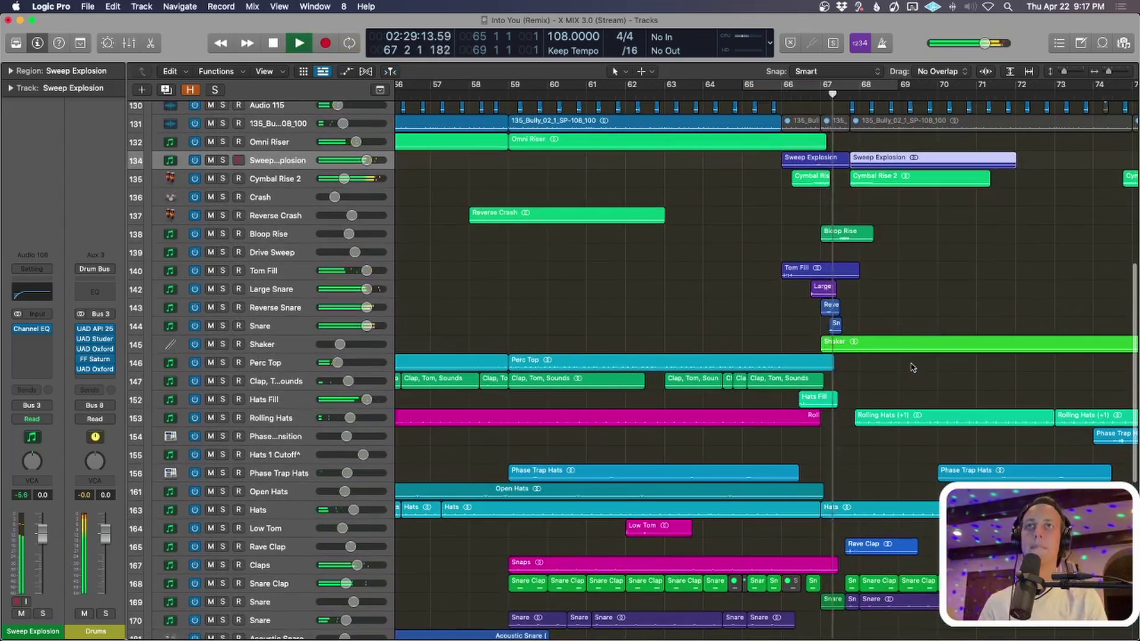
scroll(913, 368, "up", 2)
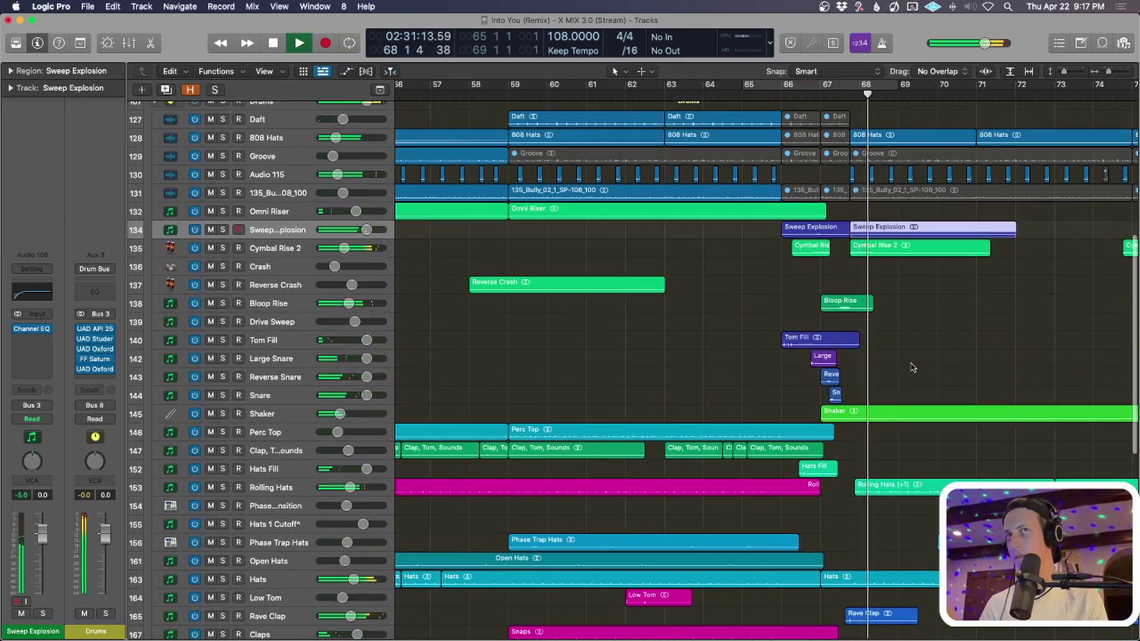
scroll(913, 368, "down", 2)
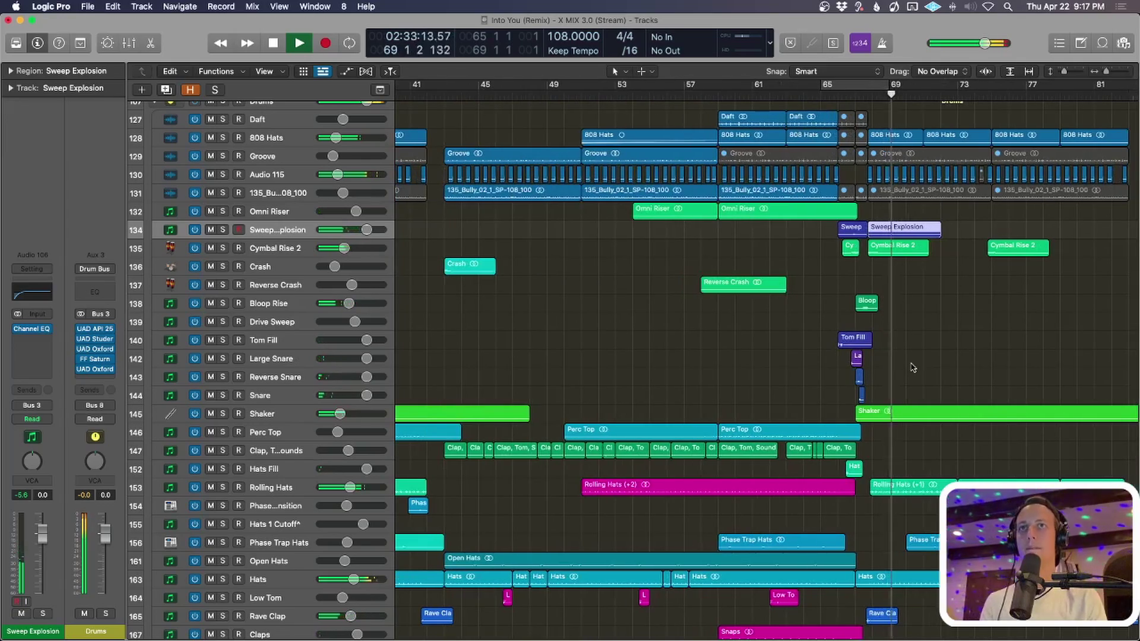
scroll(913, 367, "down", 4)
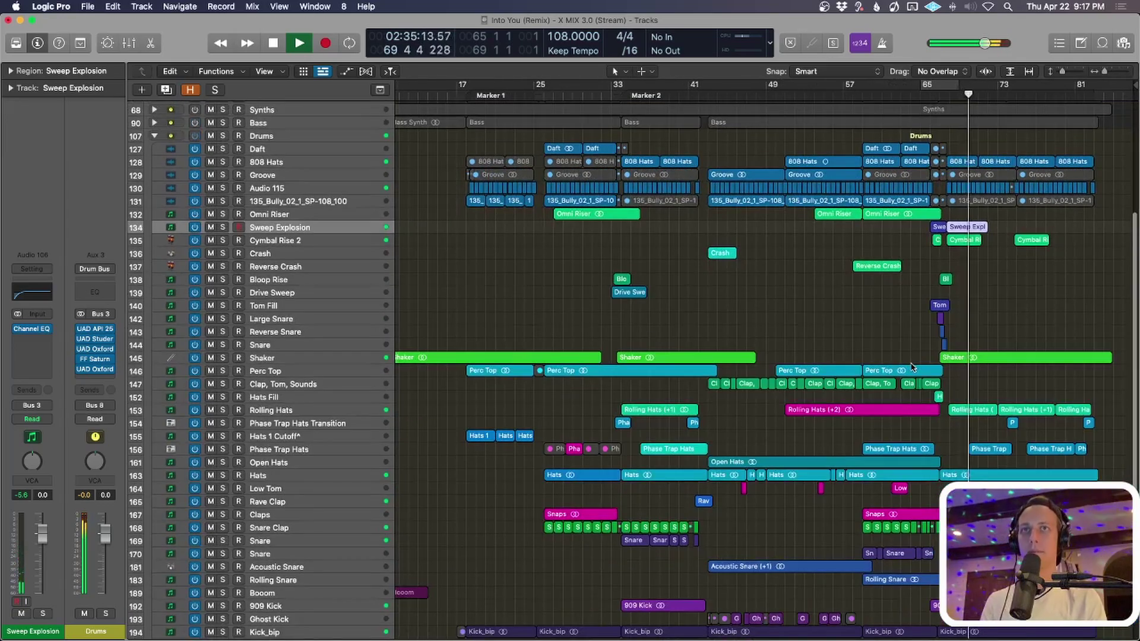
scroll(913, 368, "down", 3)
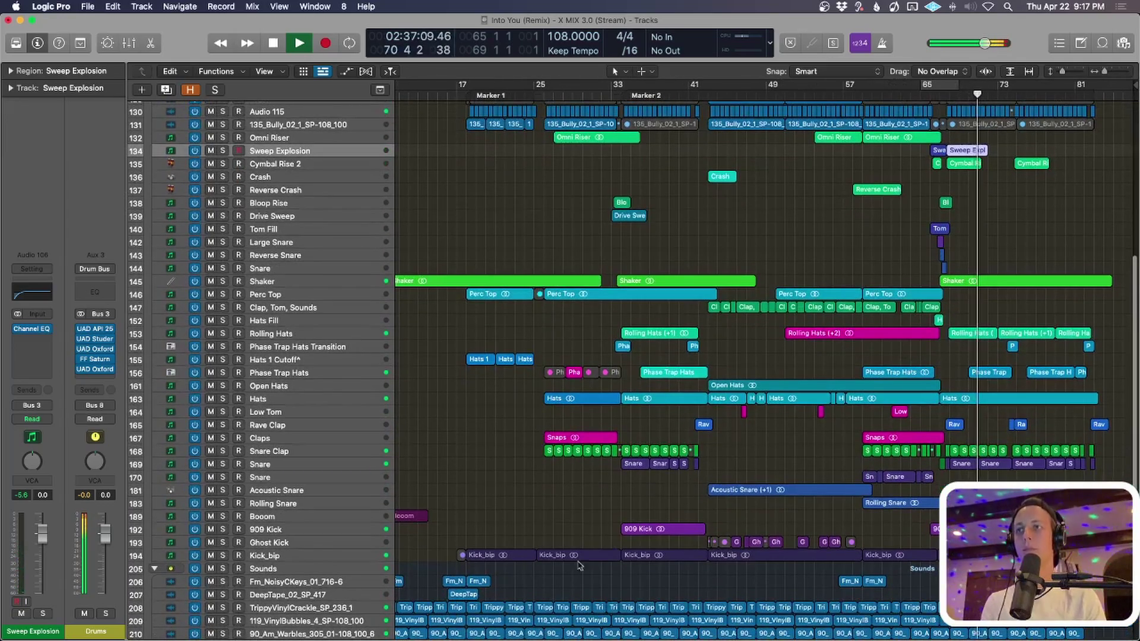
Turn on the Bass stack and expand it to show its regions around the bar 67 transition.
scroll(623, 528, "up", 5)
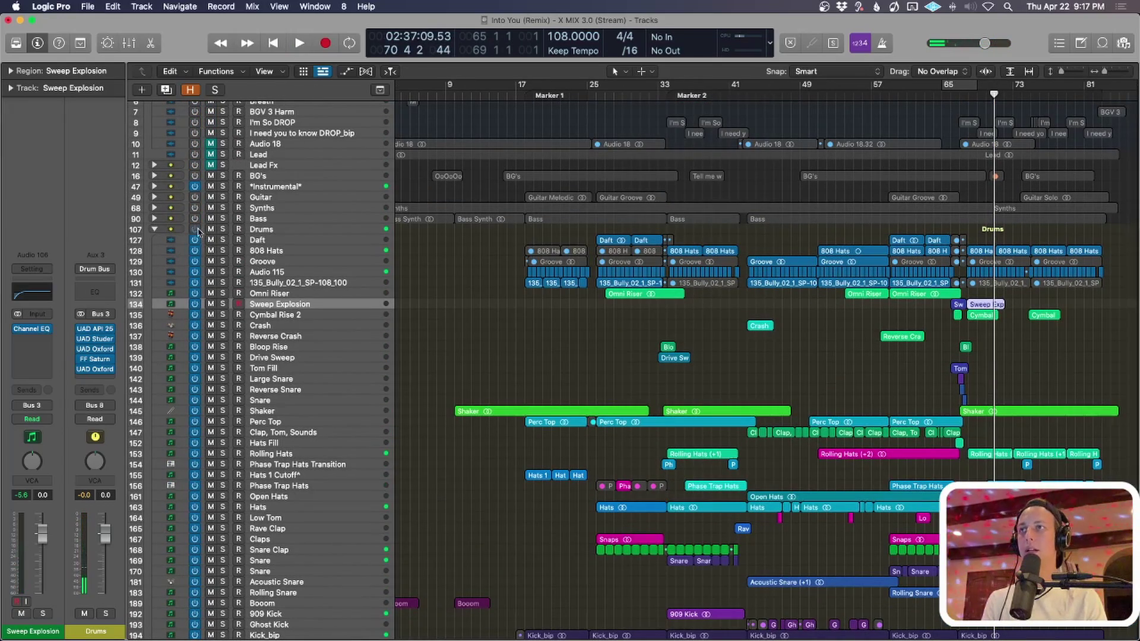
left_click(192, 220)
left_click(155, 219)
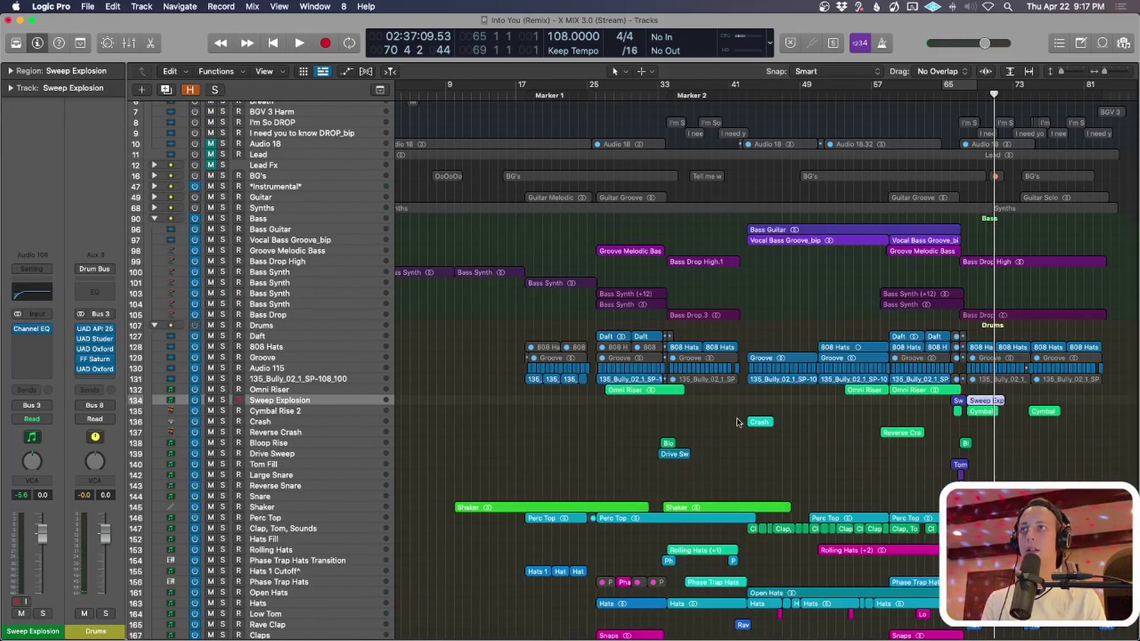
scroll(935, 151, "up", 8)
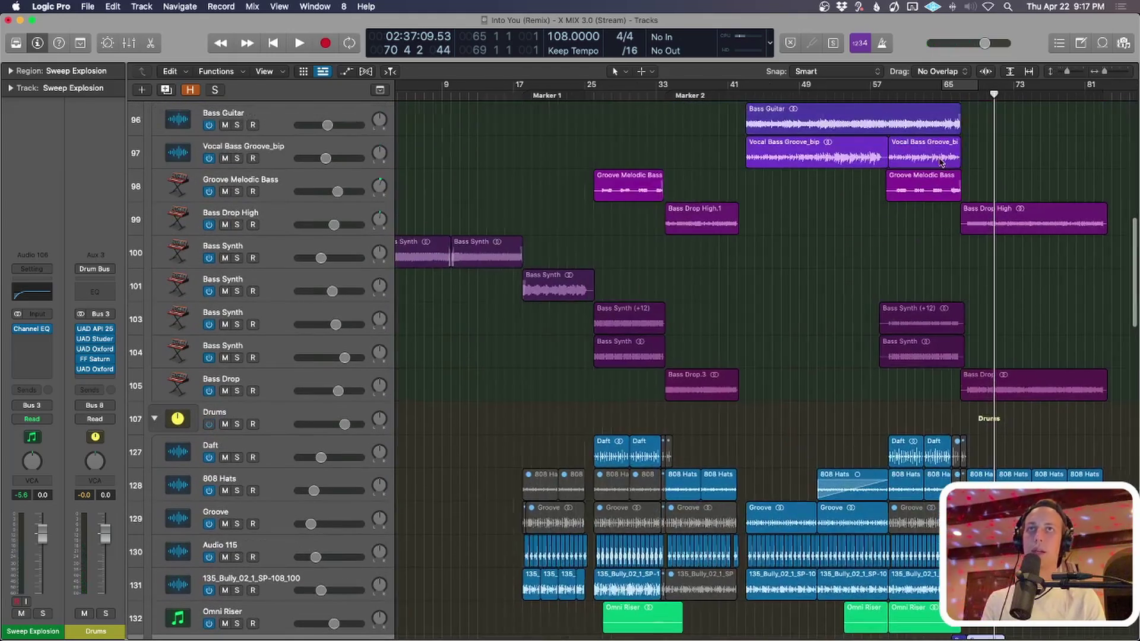
scroll(940, 161, "up", 6)
scroll(941, 169, "up", 3)
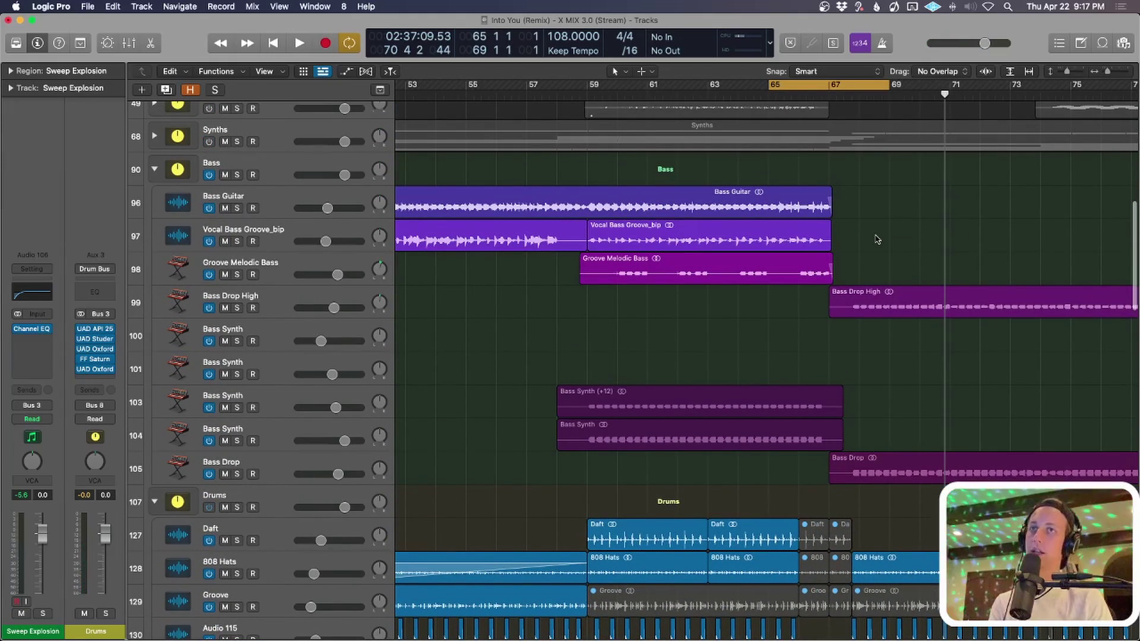
Audition the cycled section from bar 65 to bar 69 with the bass and drums together.
key("space")
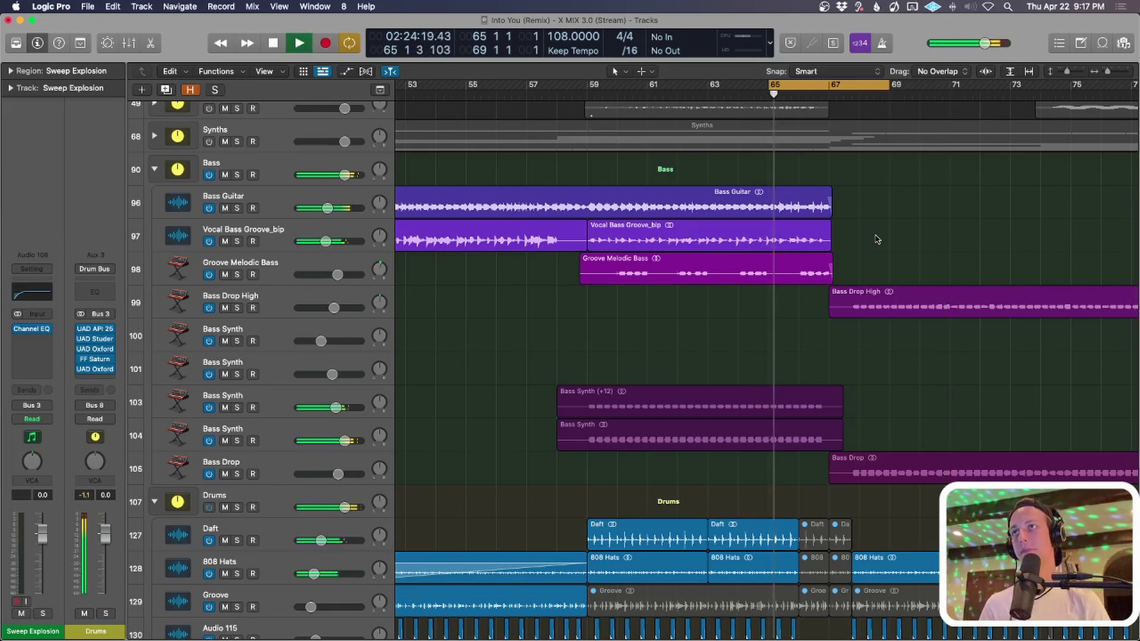
scroll(874, 242, "down", 1)
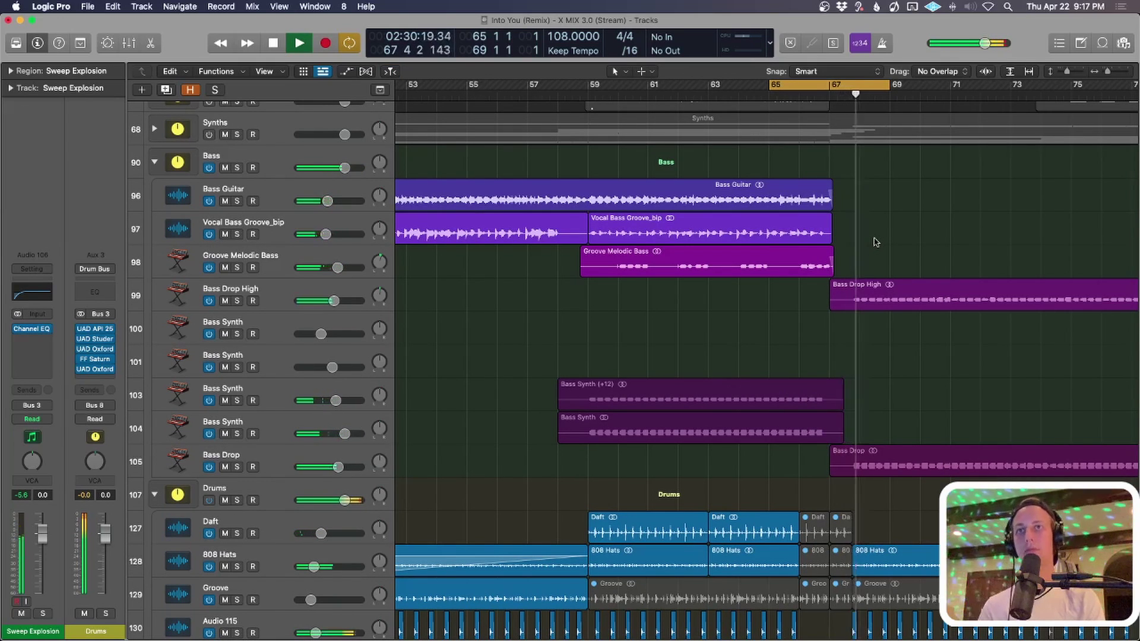
key("super+Up")
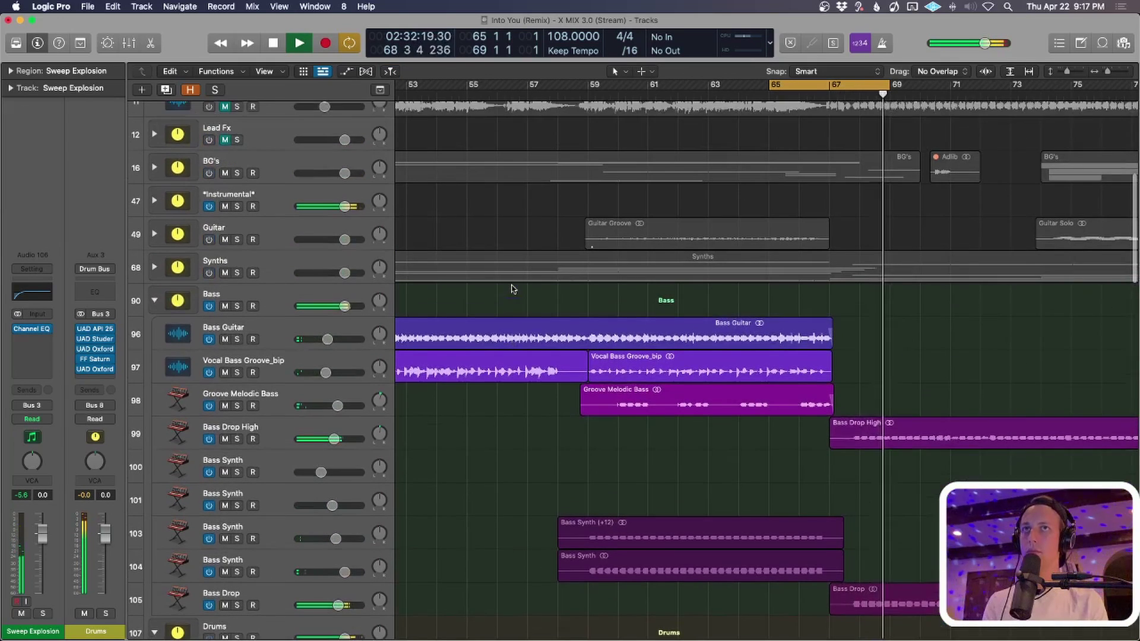
scroll(453, 318, "up", 1)
key("space")
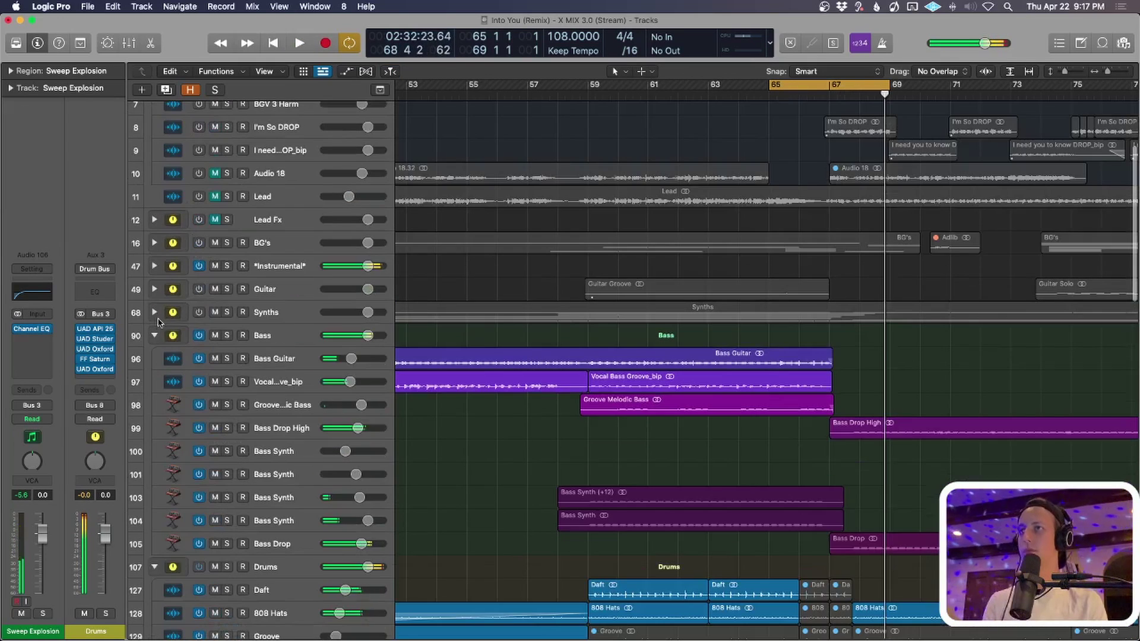
Turn on the Synths stack and expand it to show its individual tracks around the drop.
left_click(199, 311)
double_click(189, 317)
scroll(511, 320, "down", 8)
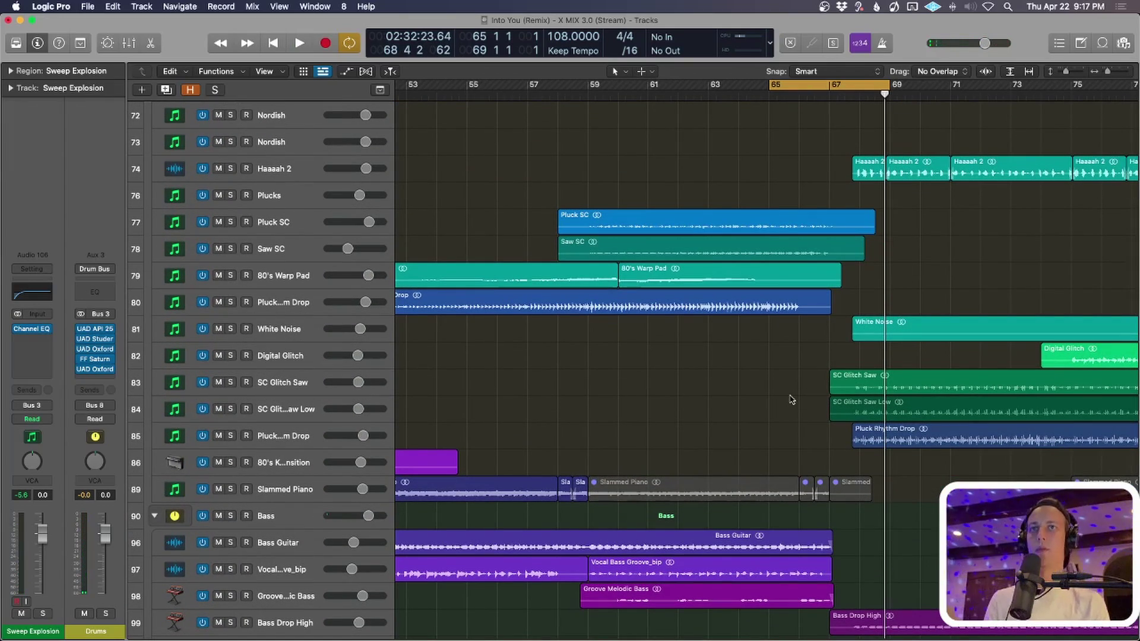
Audition the transition from bar 65 into bar 68 with the synths added, turning cycling off during playback.
key("space")
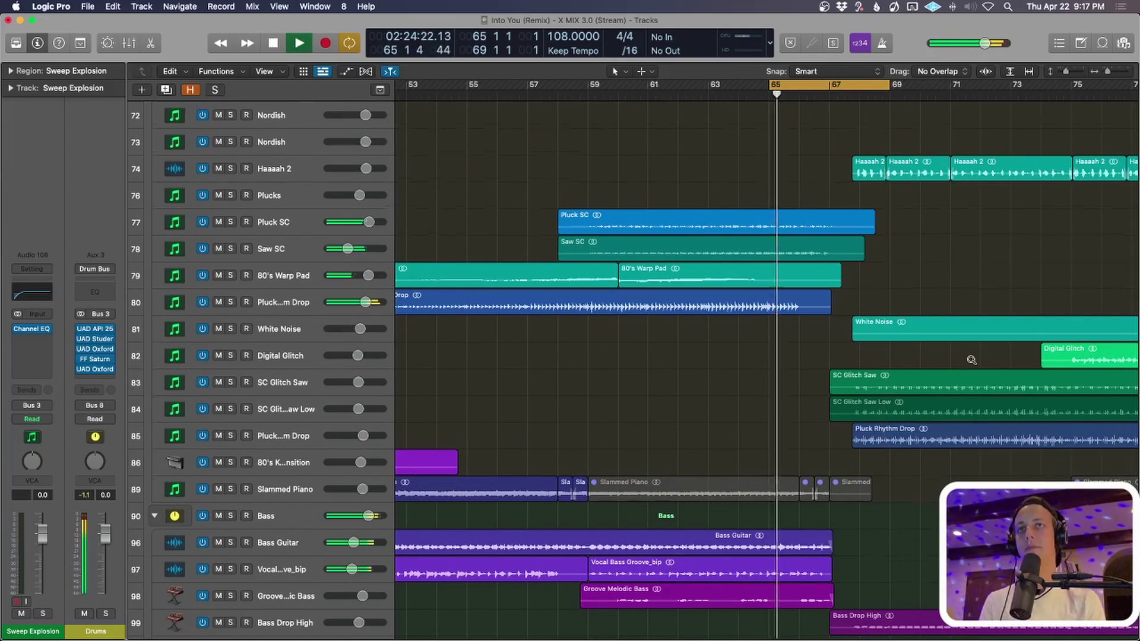
key("super+Down")
scroll(967, 361, "up", 2)
scroll(971, 362, "down", 2)
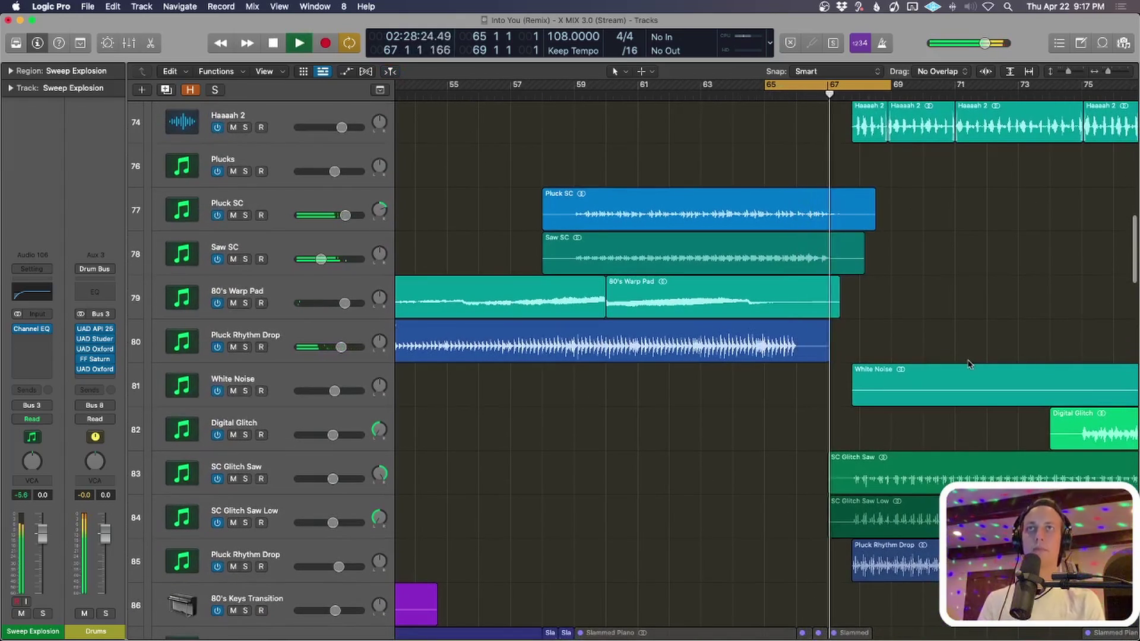
key("c")
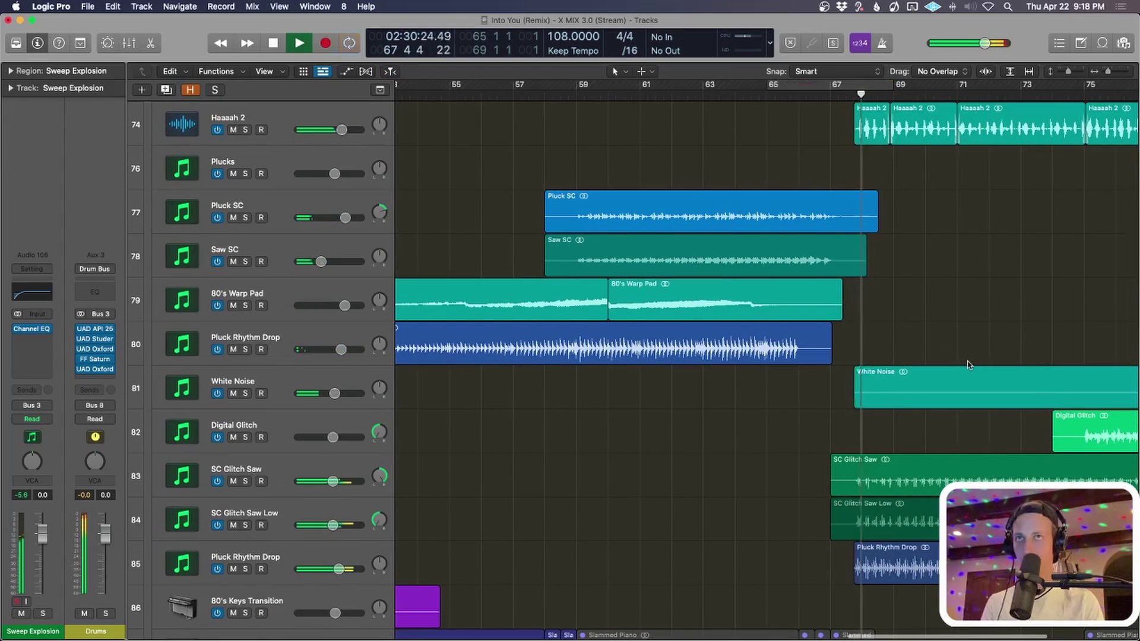
key("space")
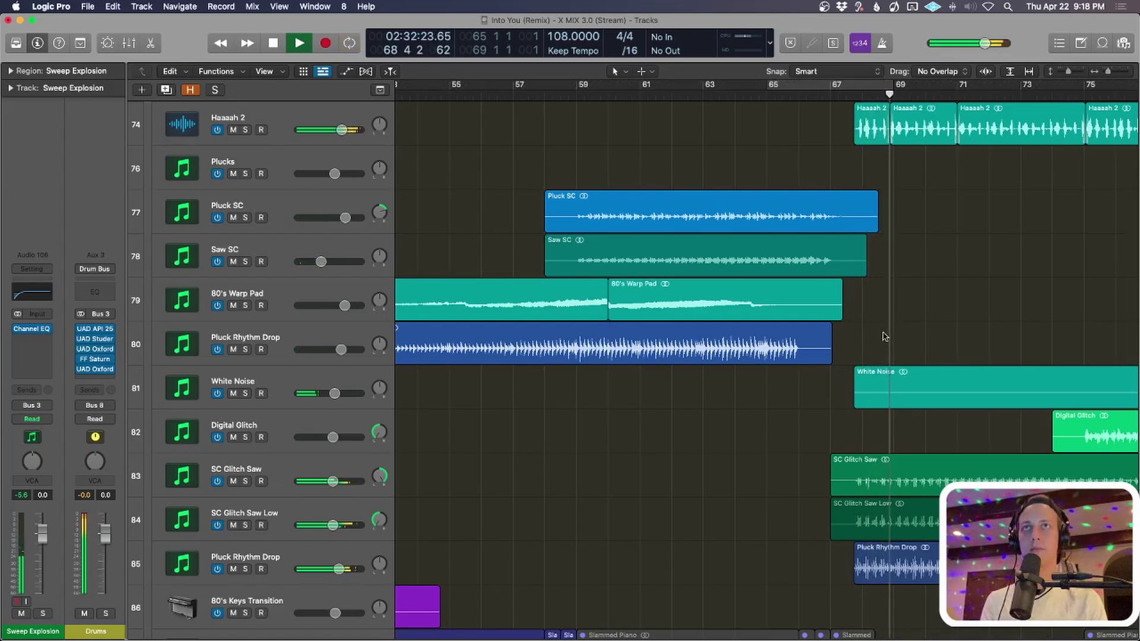
Turn on and expand the Guitar stack, and select the Guitar Solo region in the second drop.
key("z")
scroll(381, 256, "up", 1)
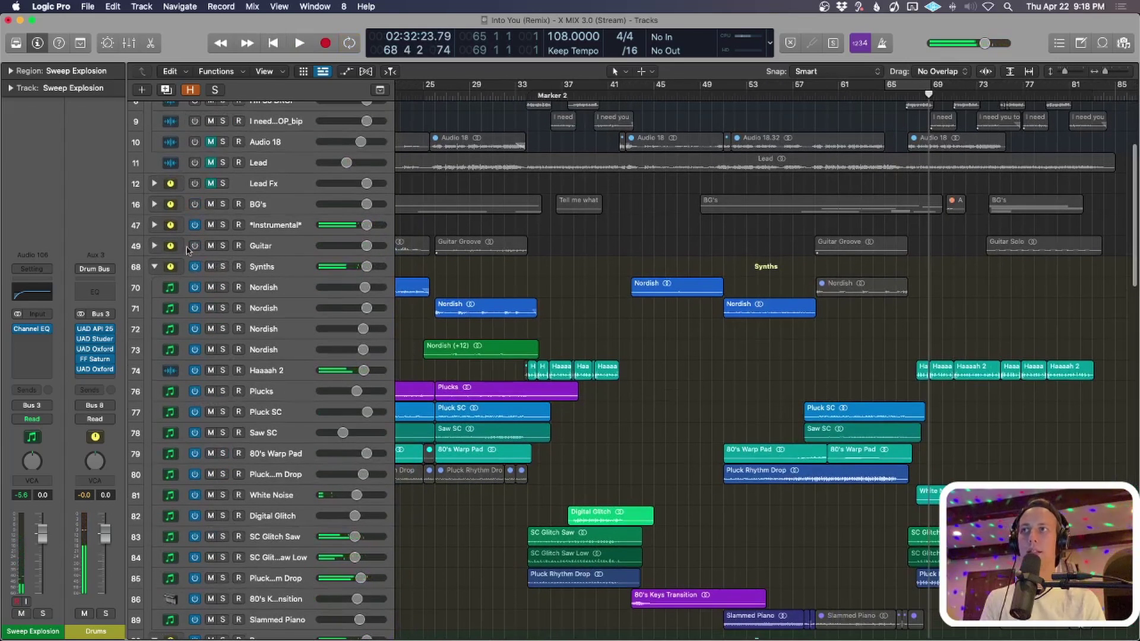
left_click(155, 246)
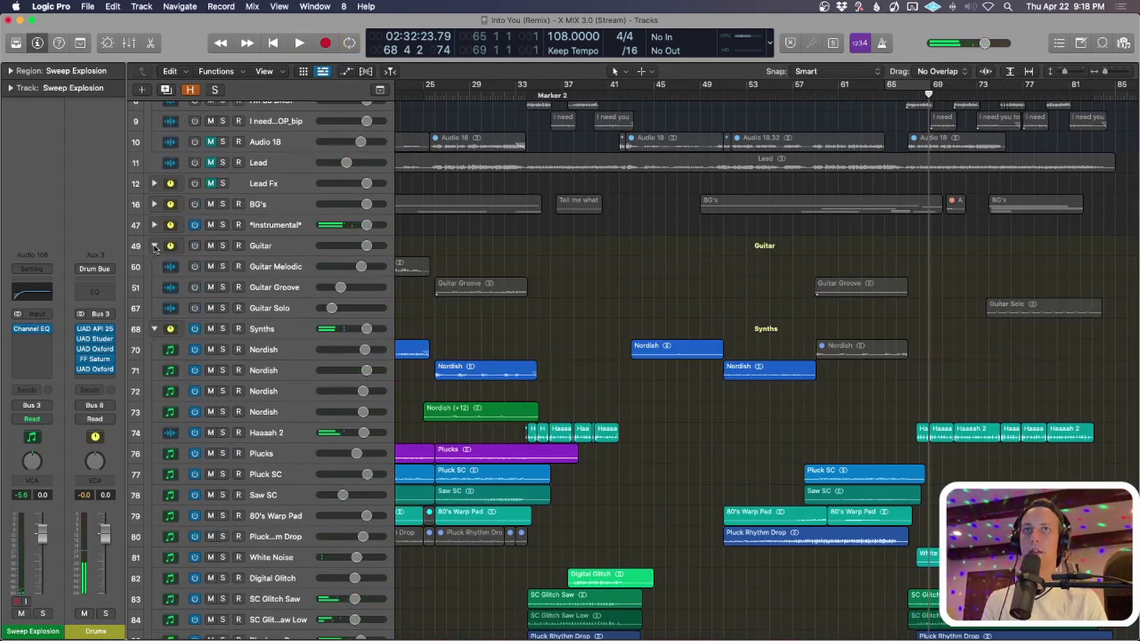
left_click(195, 247)
left_click(1075, 318)
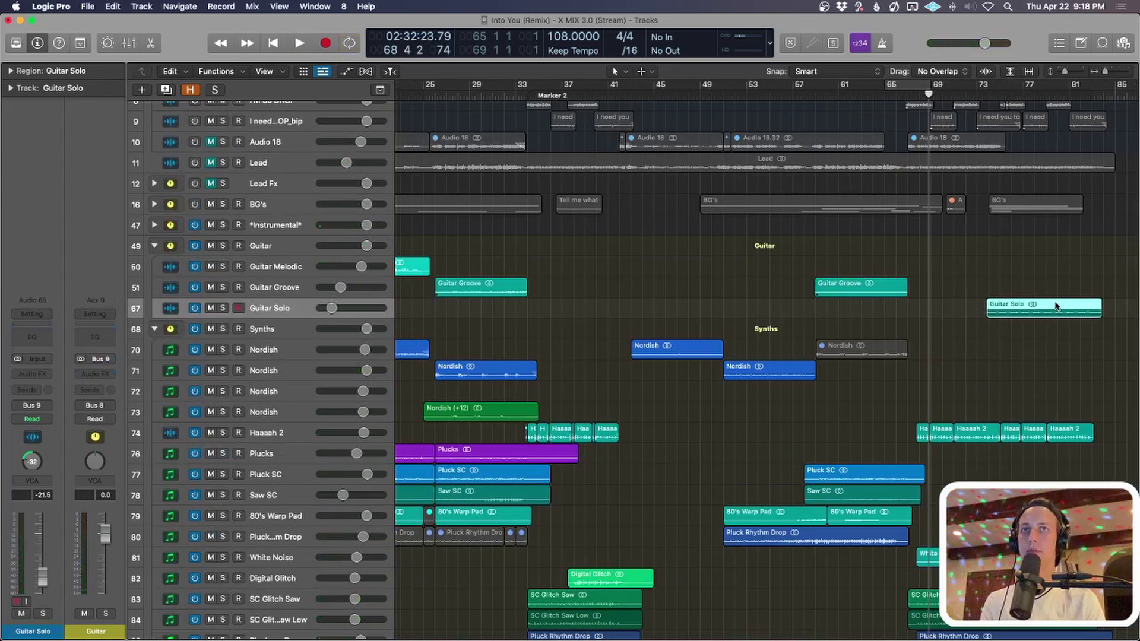
Solo the Guitar Solo track, audition its region up to bar 78, and clear the solo.
key("z")
key("s")
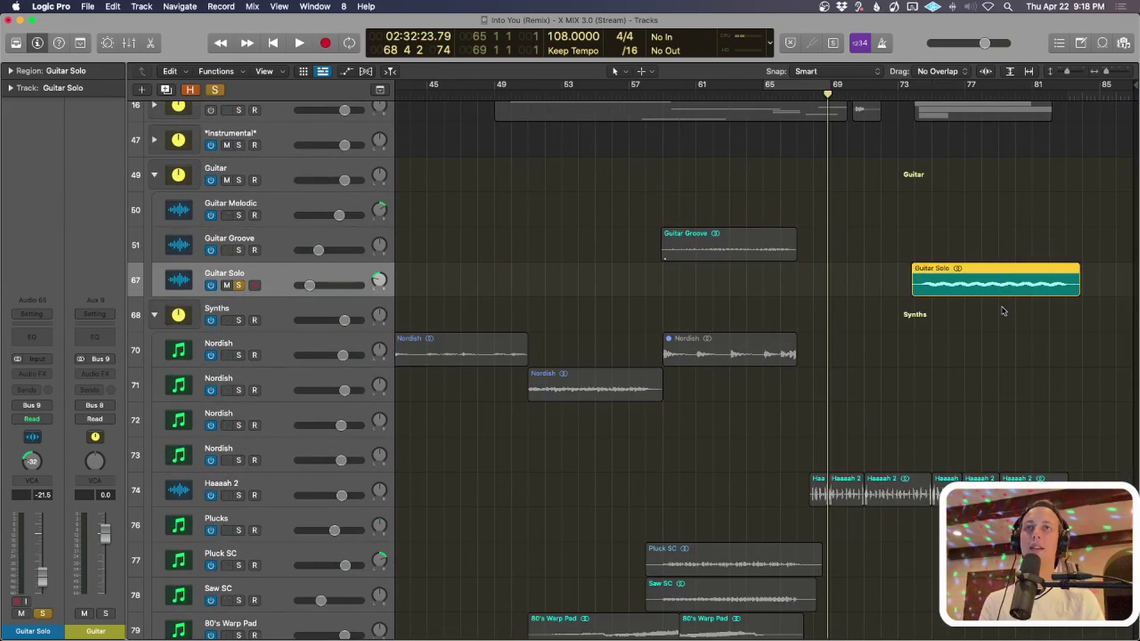
key("shift+Return")
key("space")
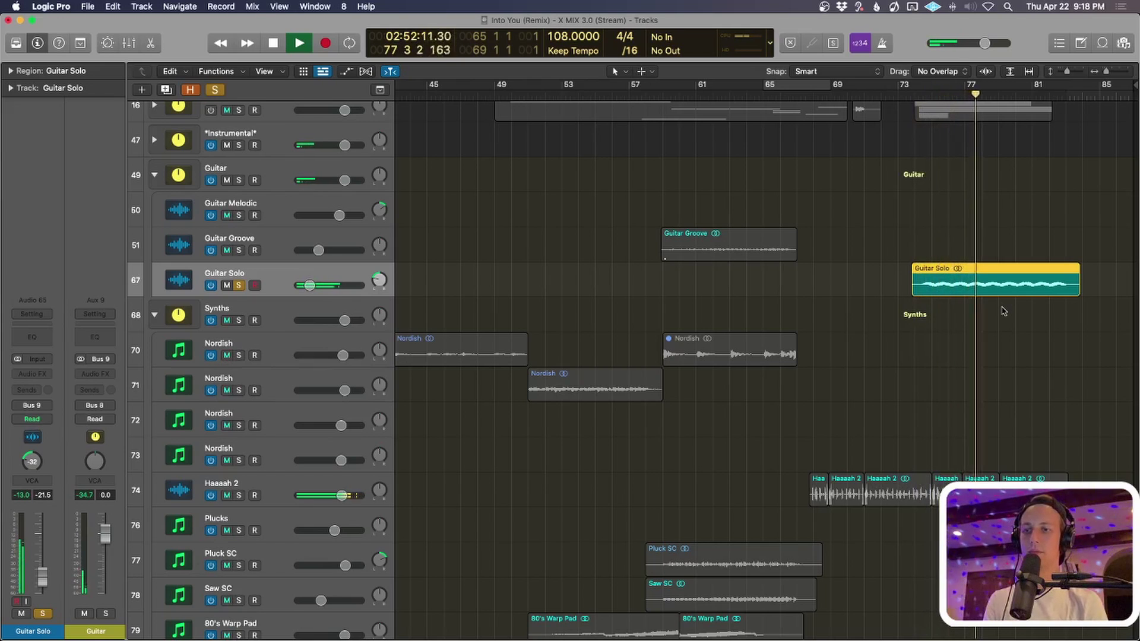
key("space")
key("s")
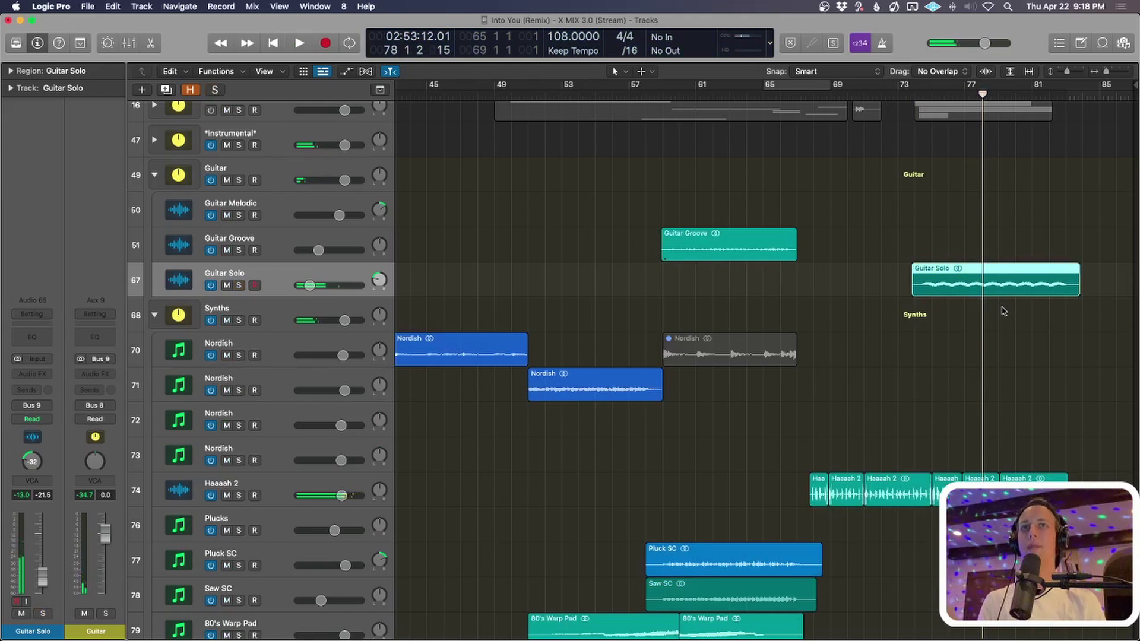
Turn on the BG's stack and expand it to show the individual background vocal tracks.
left_click(1003, 310, "ctrl+alt")
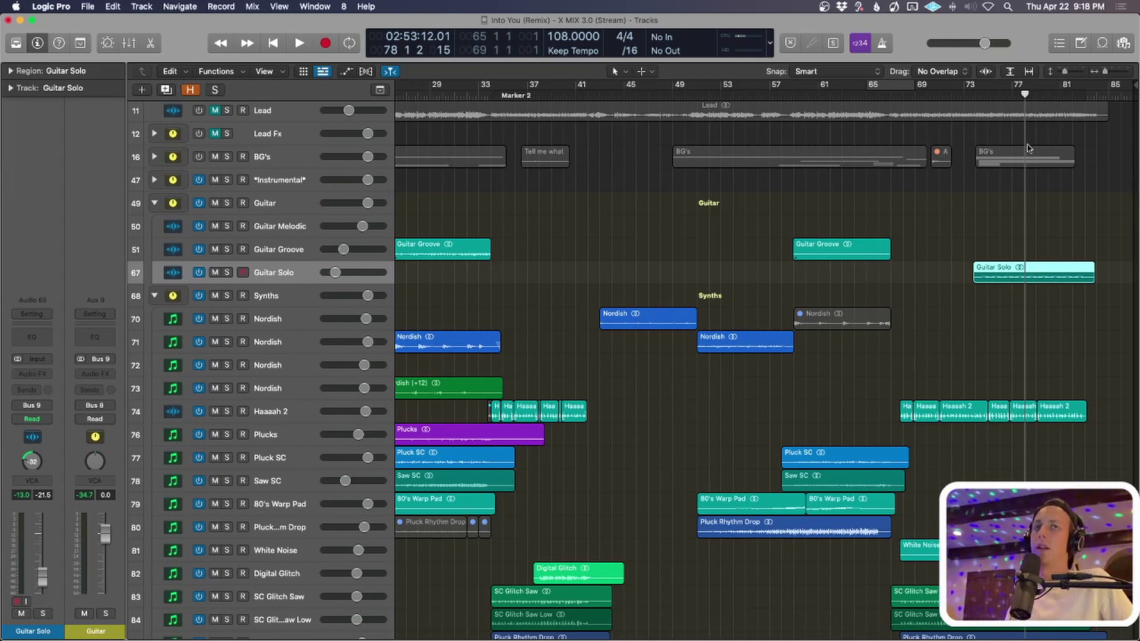
key("super+Up")
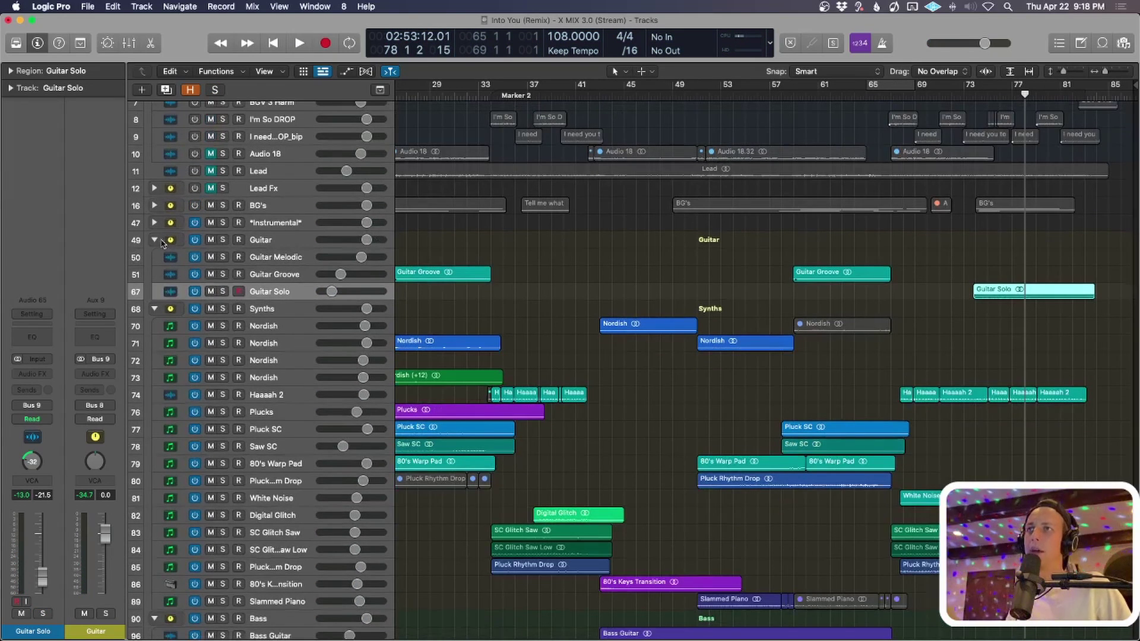
key("super+Up")
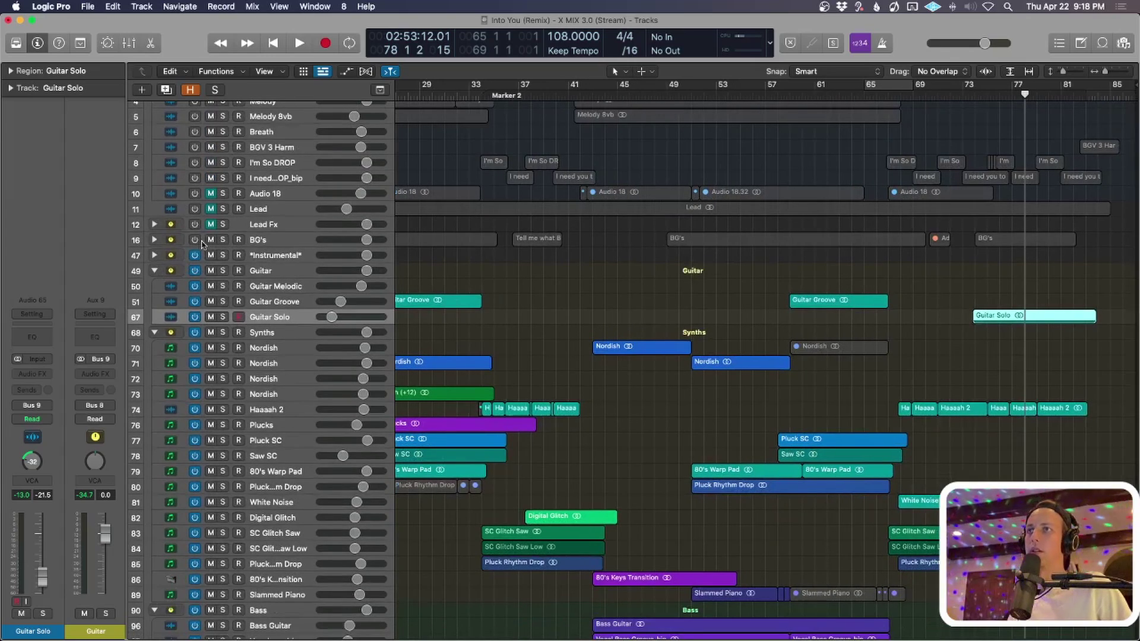
left_click(155, 239)
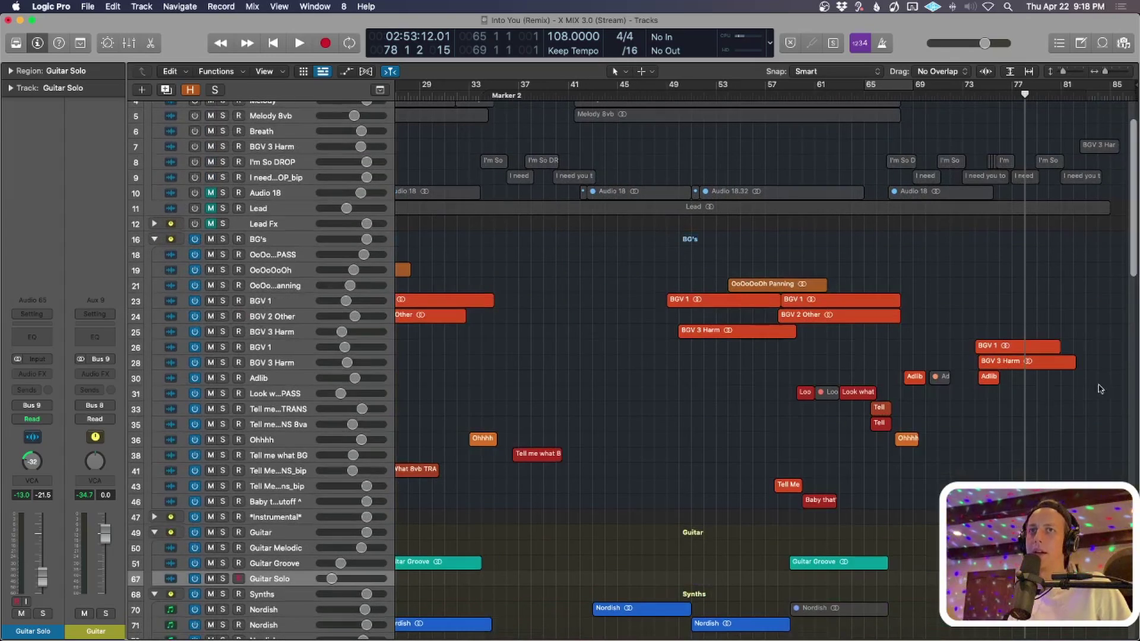
Select the Ohhhh region just after bar 67 and take a closer look at it.
left_click(914, 439)
key("z")
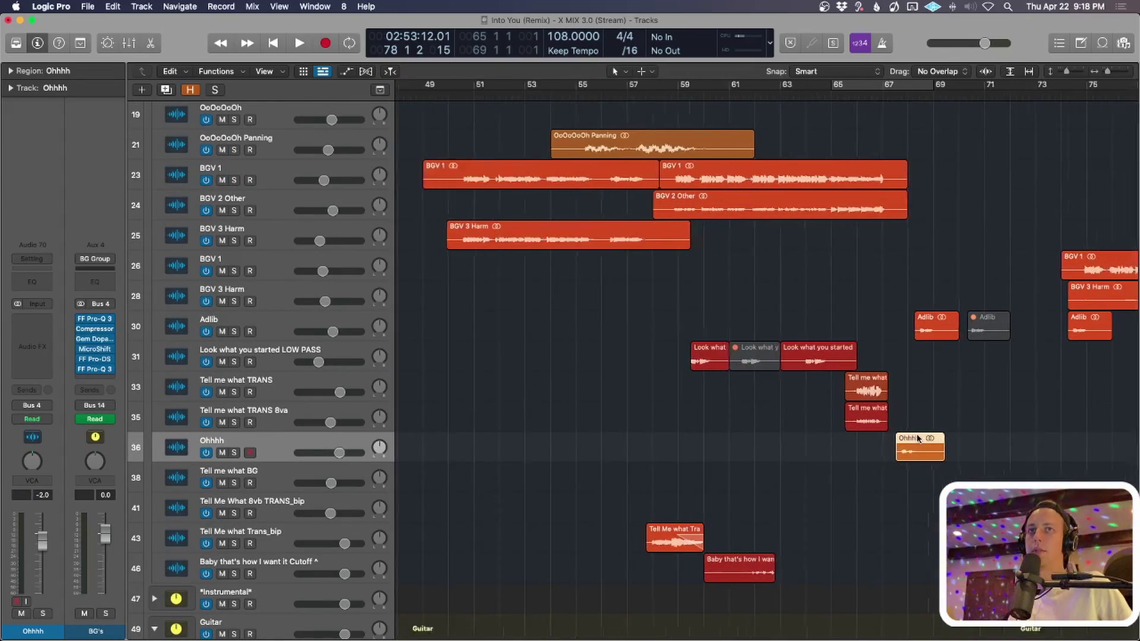
key("z")
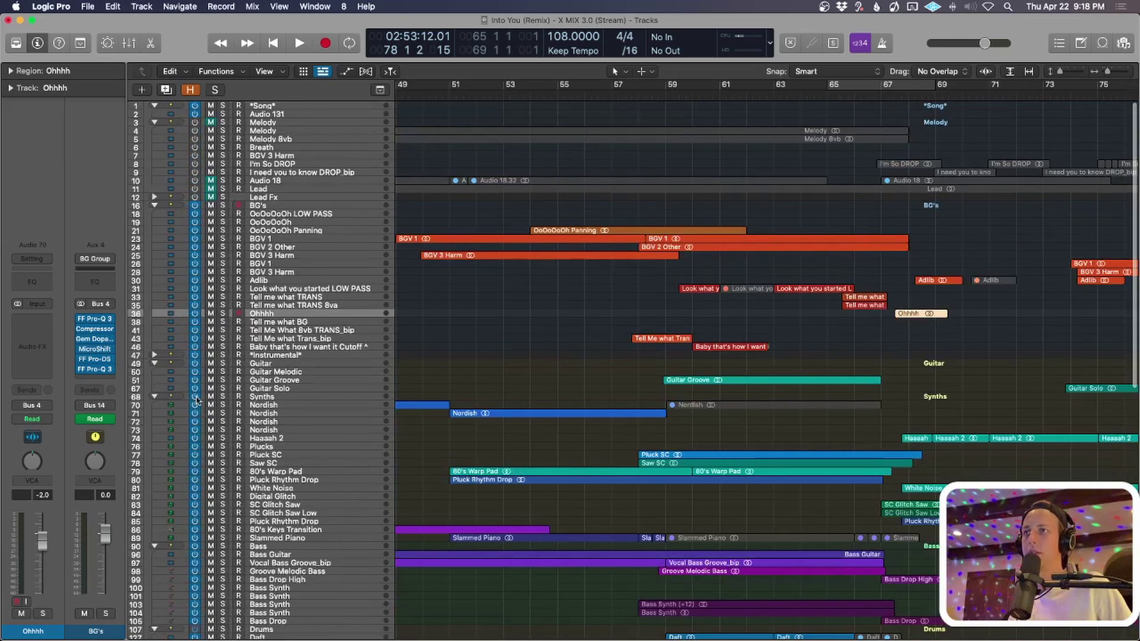
Turn off and collapse the Synths and Bass stacks.
left_click(195, 398)
left_click(155, 396)
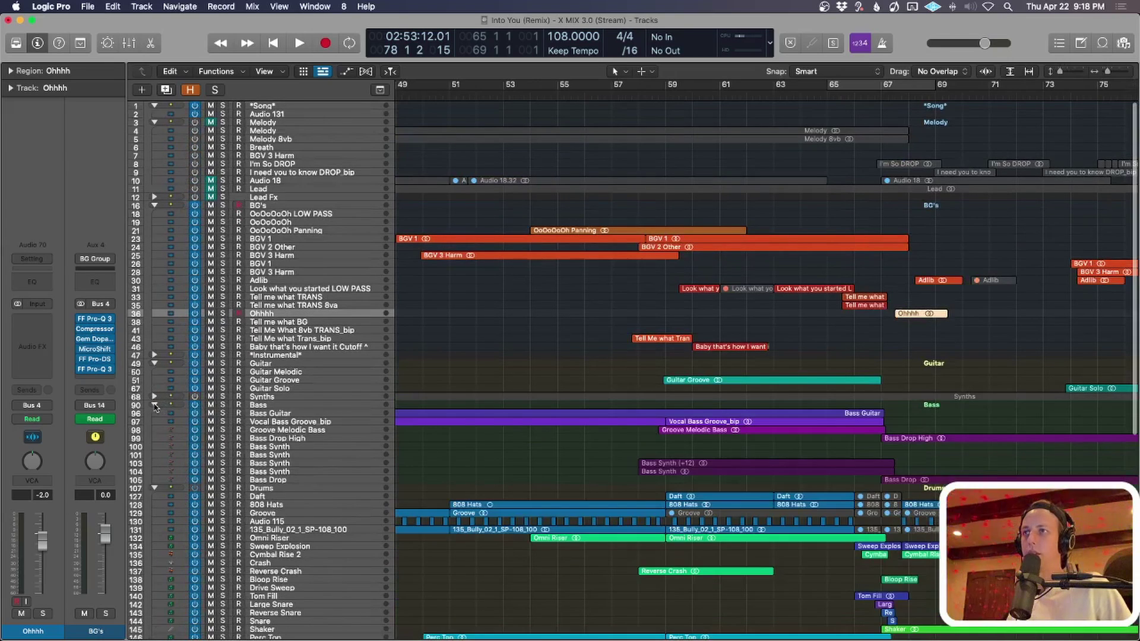
left_click(155, 405)
left_click(195, 406)
Play the background vocals with the drums from bar 65 through the Ohhhh region, stopping before bar 70.
left_click_drag(856, 95, 828, 96)
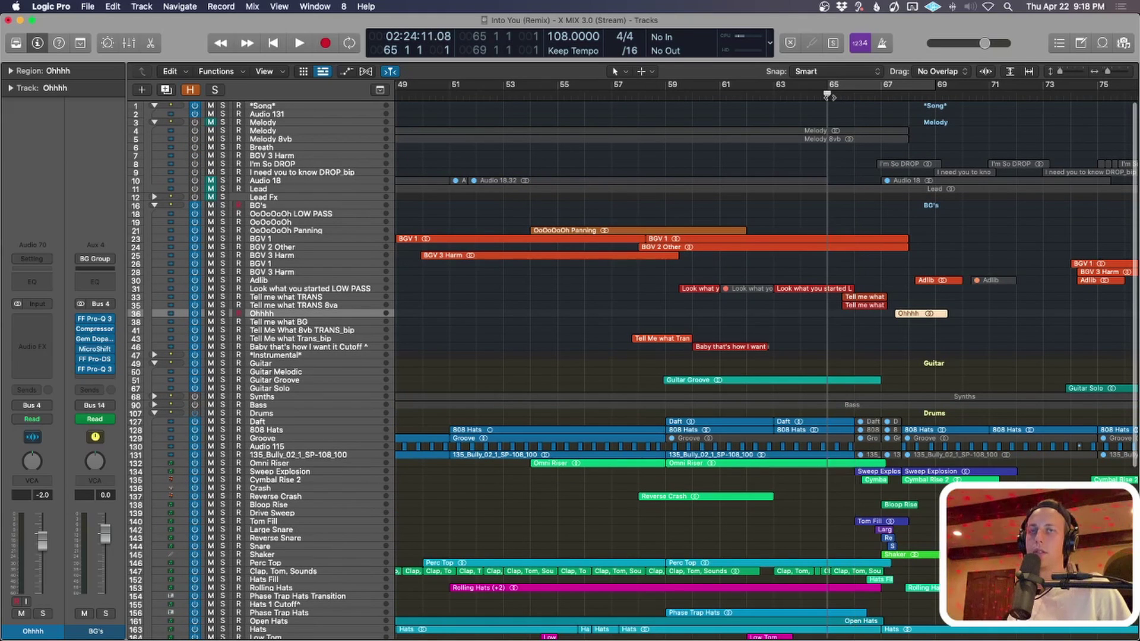
left_click(905, 209, "ctrl+alt")
left_click(905, 207, "ctrl+alt")
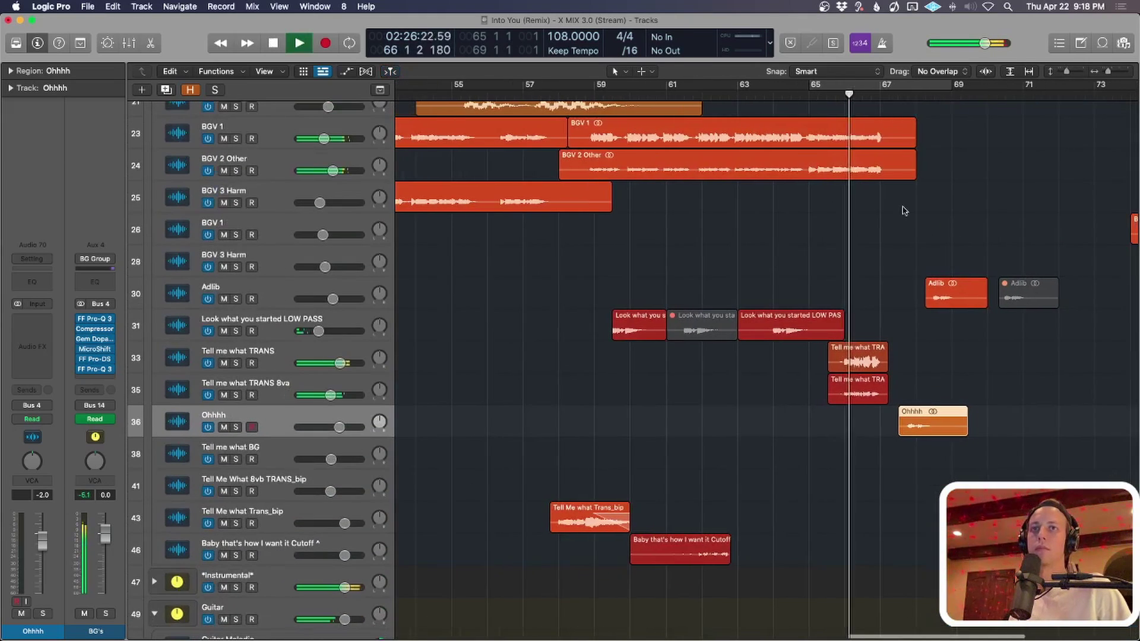
left_click(892, 214, "ctrl+alt")
scroll(950, 290, "right", 3)
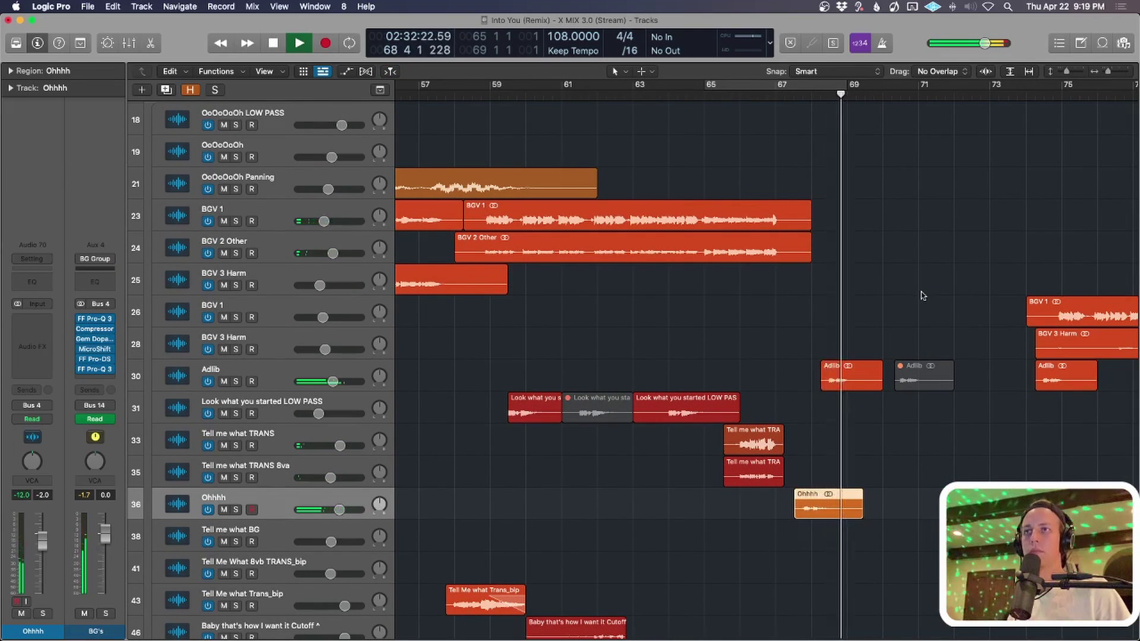
left_click(921, 294, "ctrl+alt")
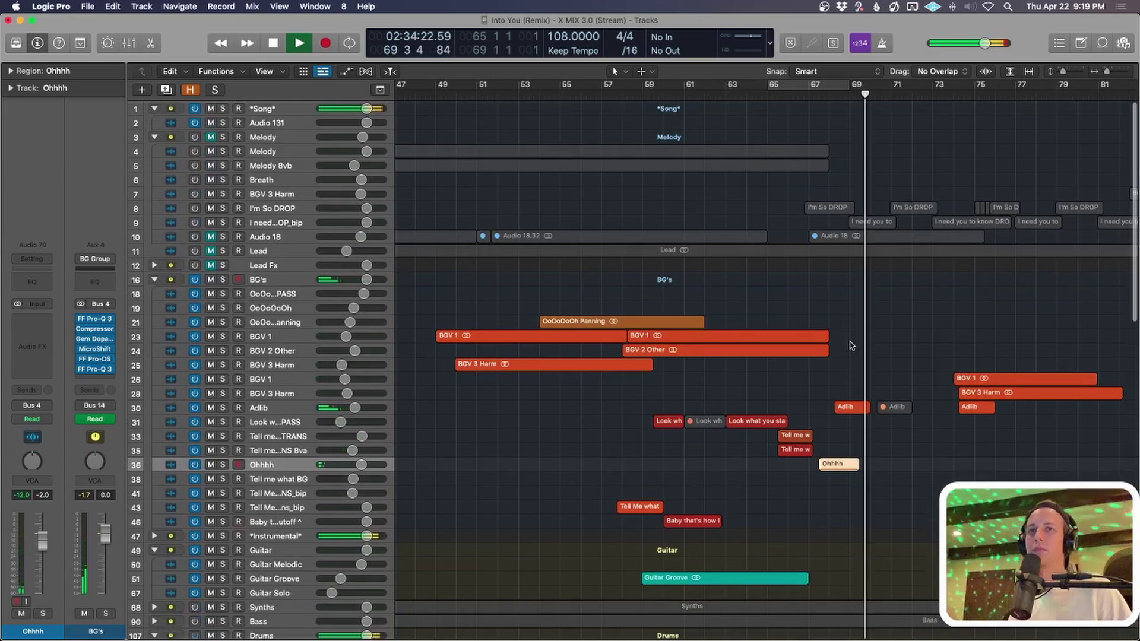
key("space")
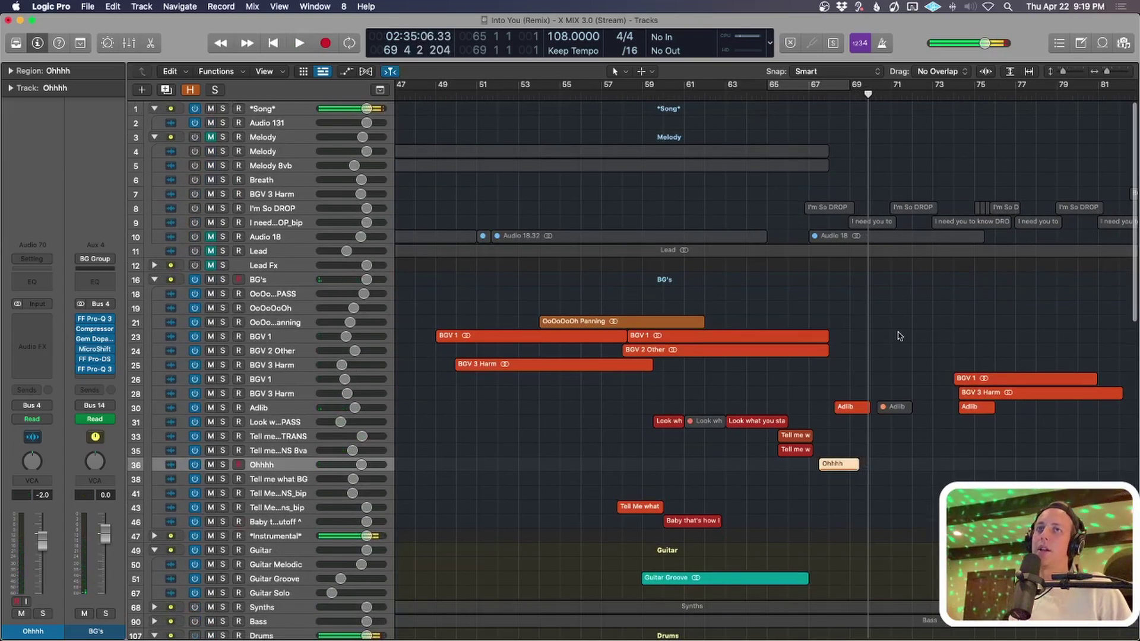
Deselect the Ohhhh region and replay the transition from bar 65 to about bar 69.
key("super+Up")
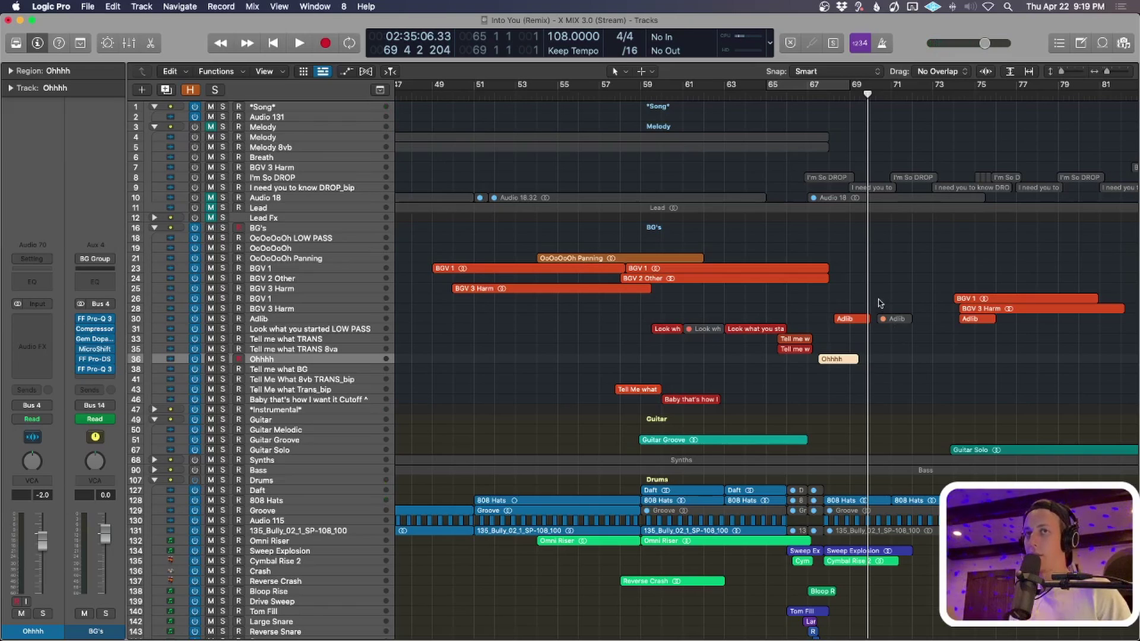
key("super+Down")
key("super+Down")
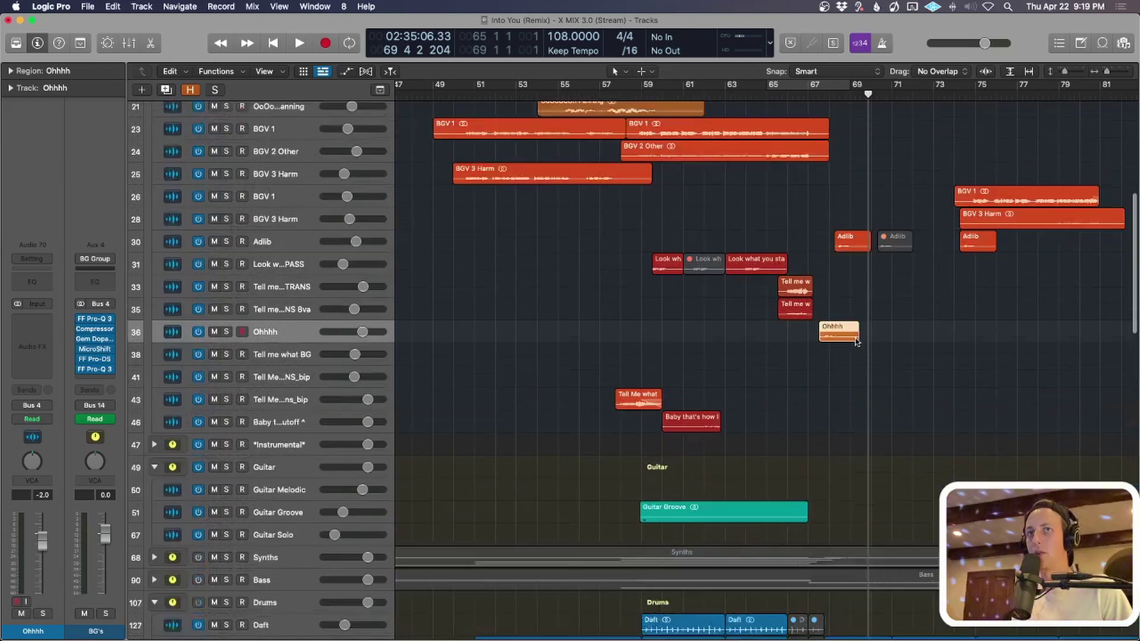
left_click(835, 375)
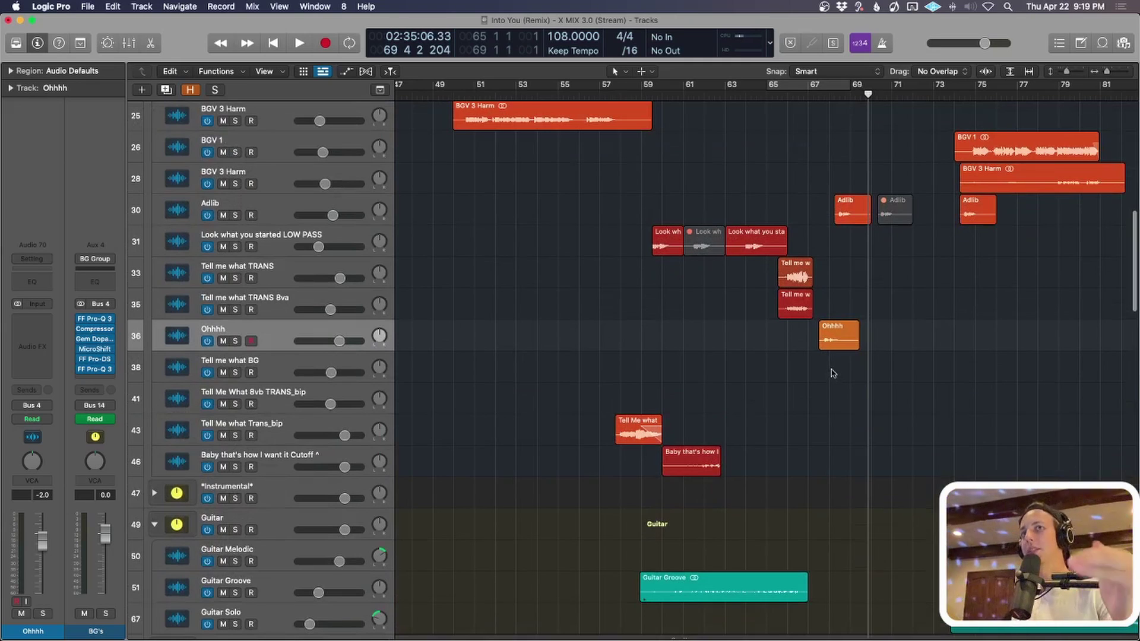
left_click_drag(843, 101, 788, 101)
key("comma")
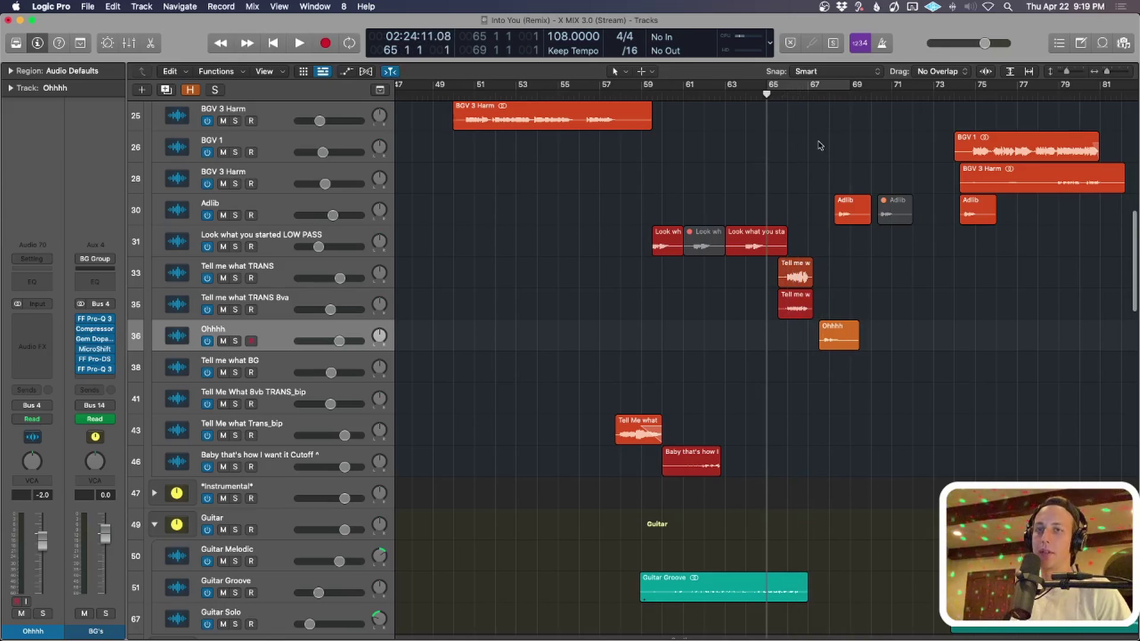
key("space")
key("super+Up")
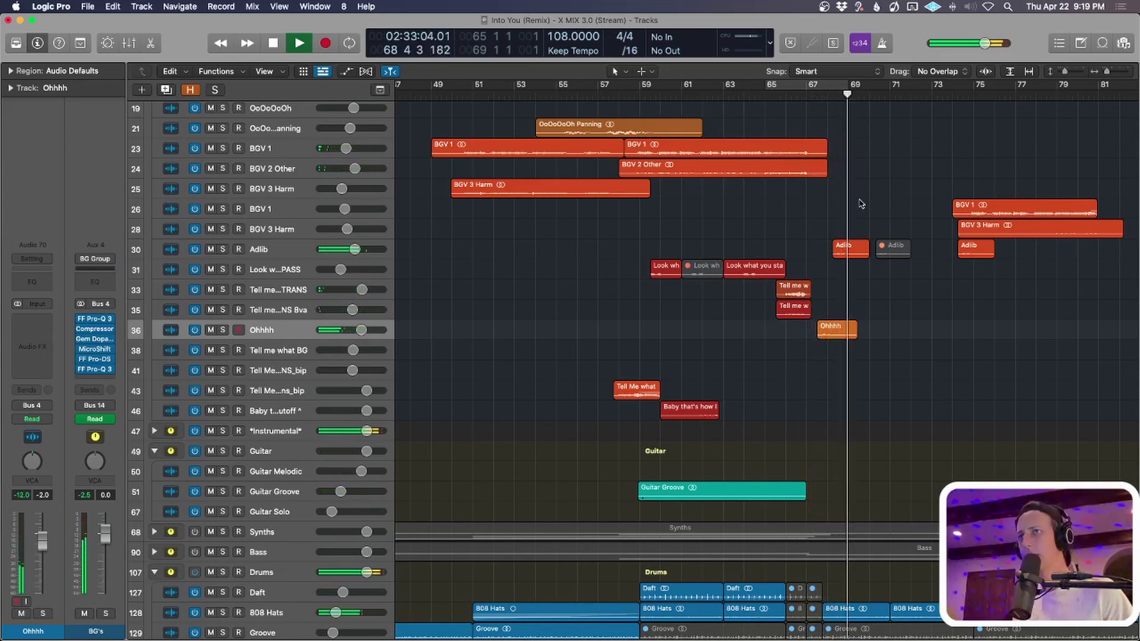
key("space")
Turn on the Lead vocal track and solo it.
left_click(932, 165, "ctrl+alt")
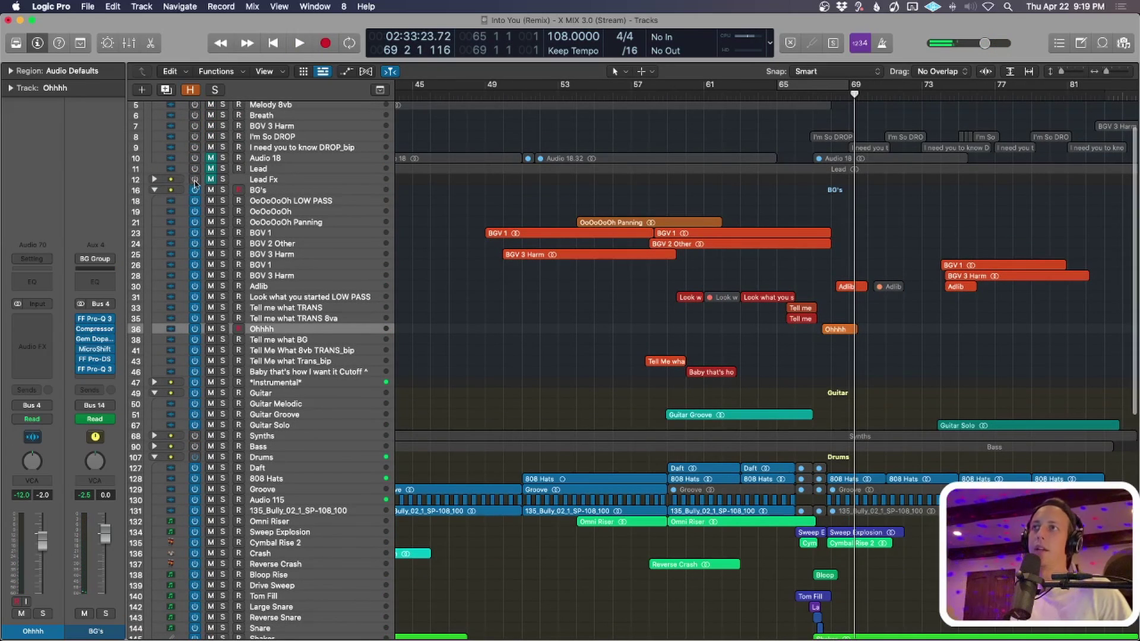
scroll(153, 181, "up", 2)
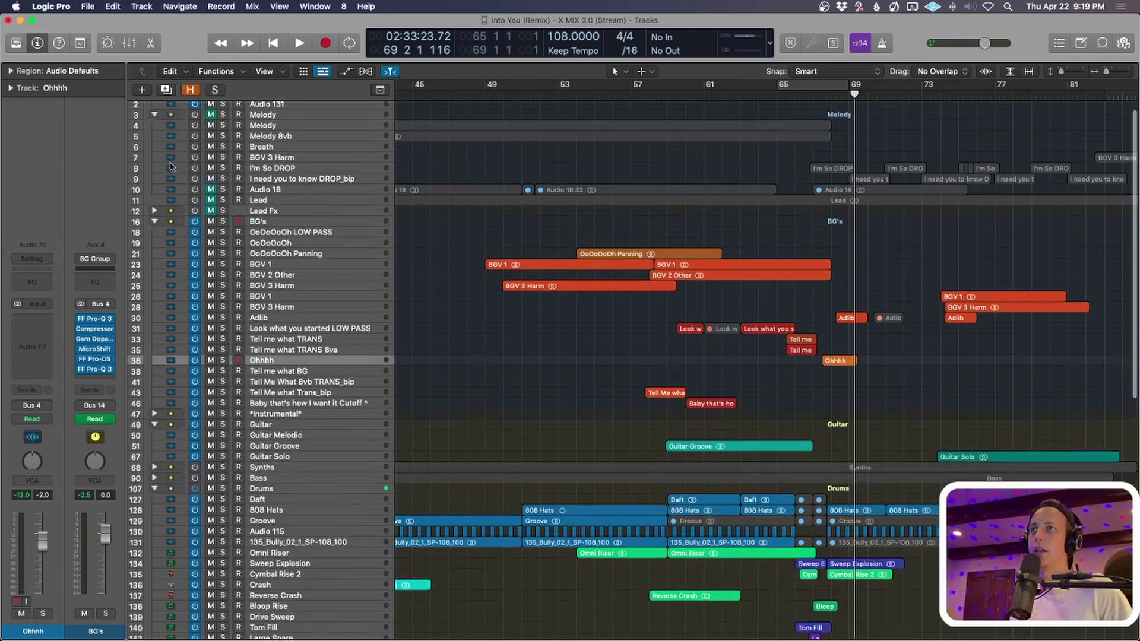
left_click(276, 218)
left_click(276, 219, "ctrl+alt")
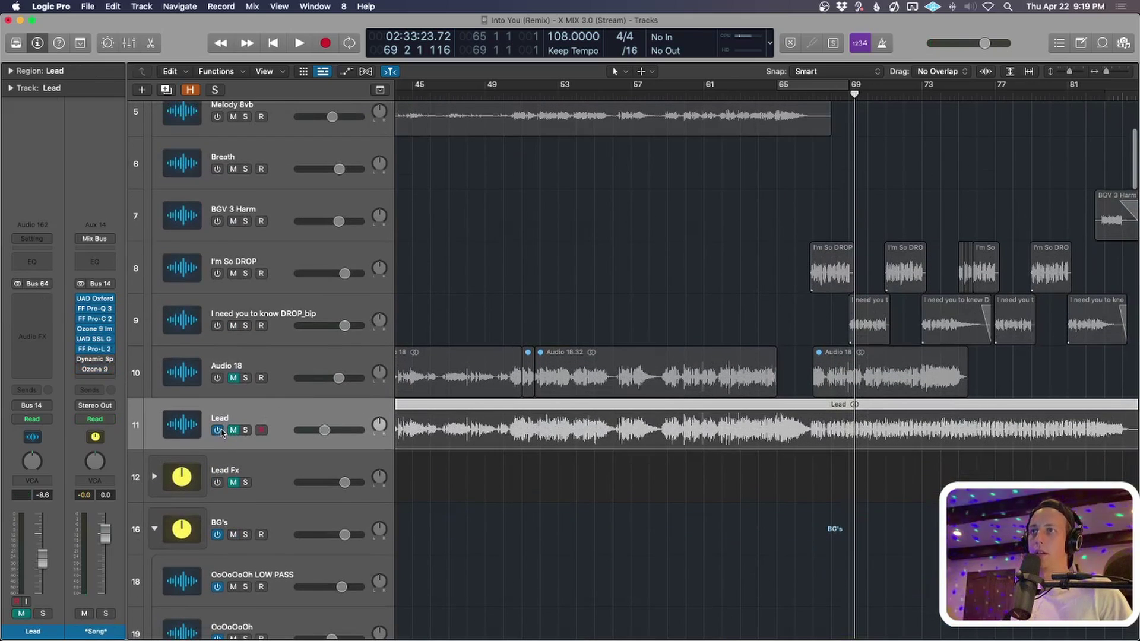
left_click(245, 431)
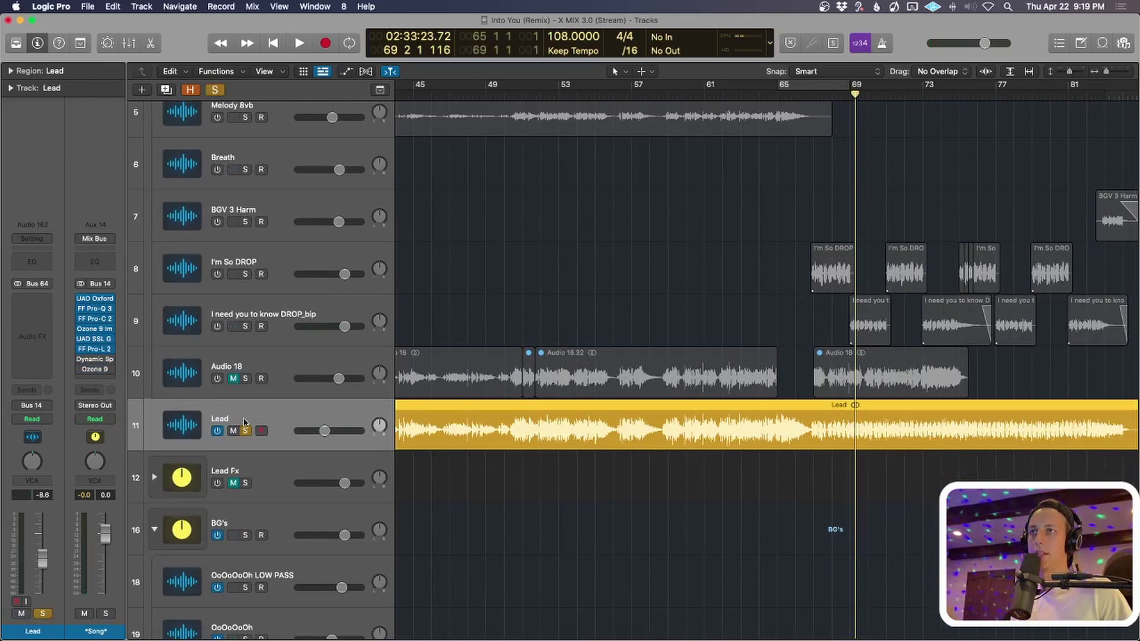
Audition the soloed Lead track from about bar 64 into the drop, stopping after bar 68.
left_click(757, 93)
key("space")
scroll(586, 338, "up", 3)
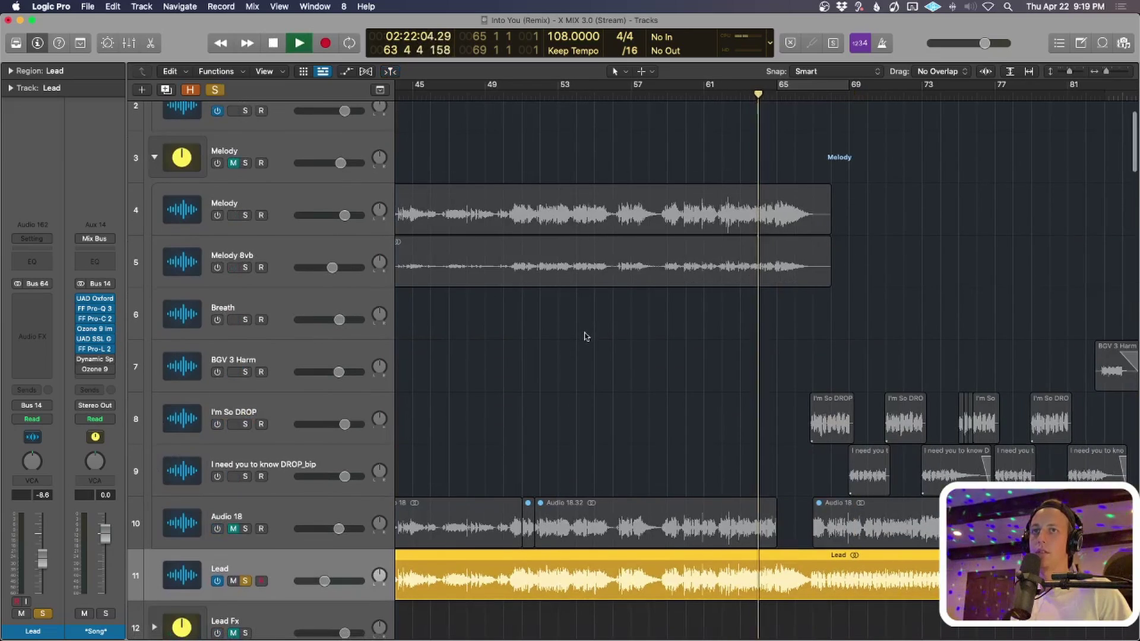
scroll(586, 337, "down", 8)
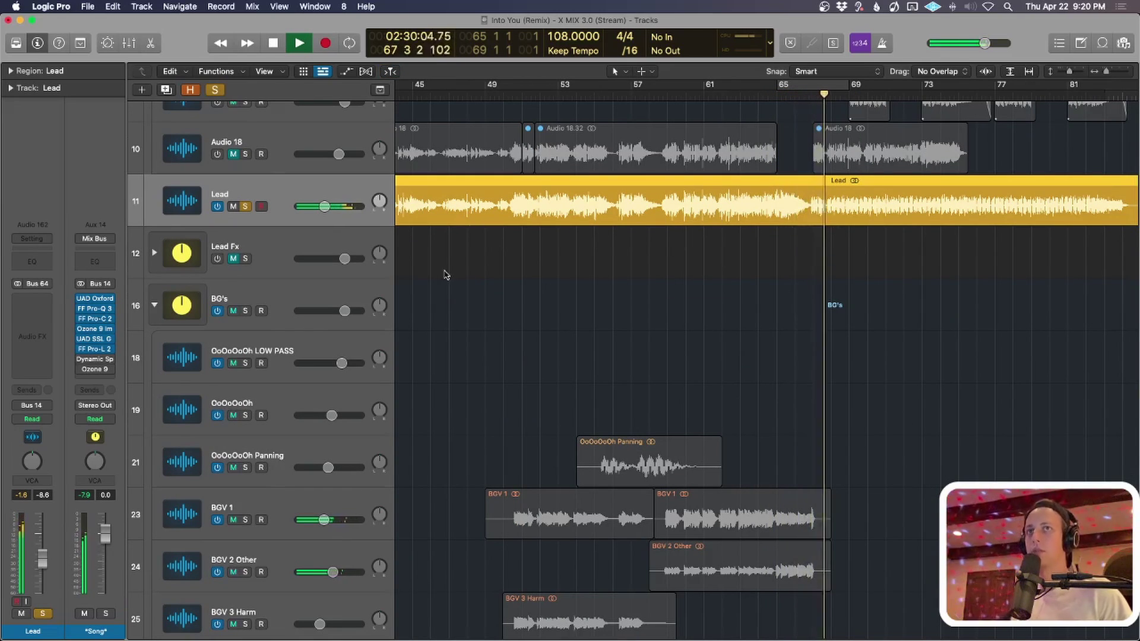
key("space")
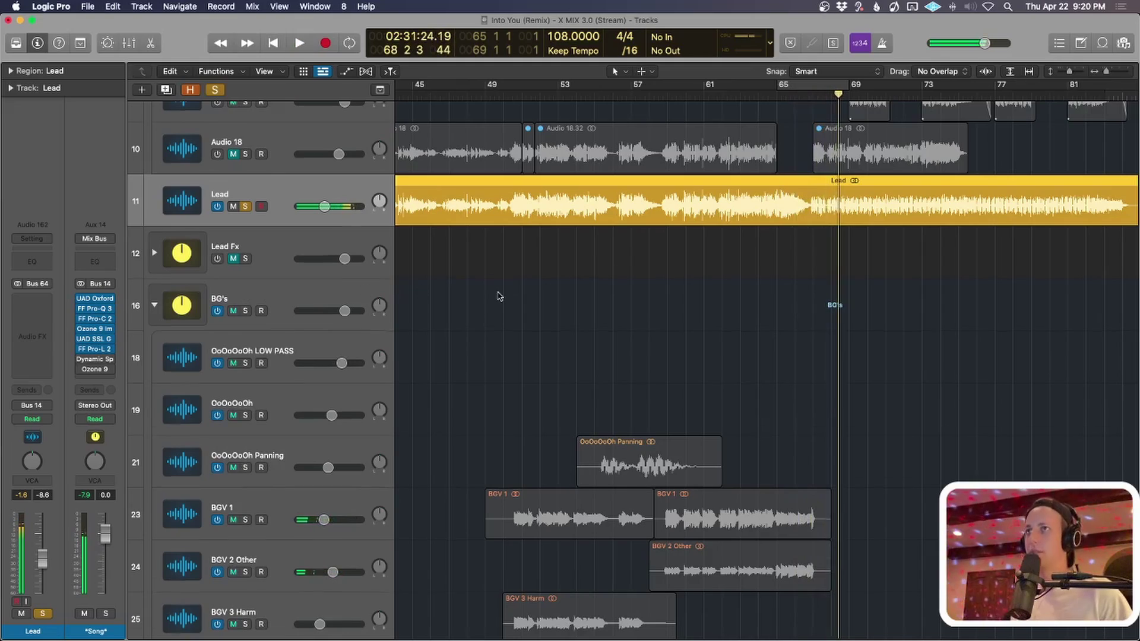
Solo the Drums and BG's stacks alongside the Lead track.
key("ctrl+alt+Up")
scroll(486, 285, "down", 10)
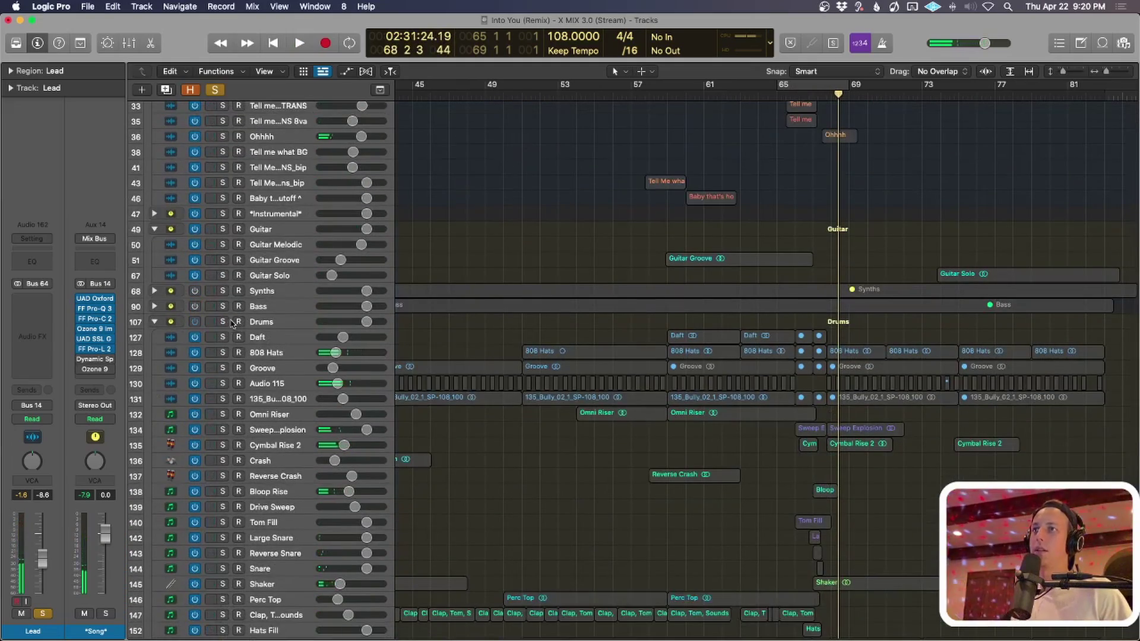
scroll(483, 395, "up", 10)
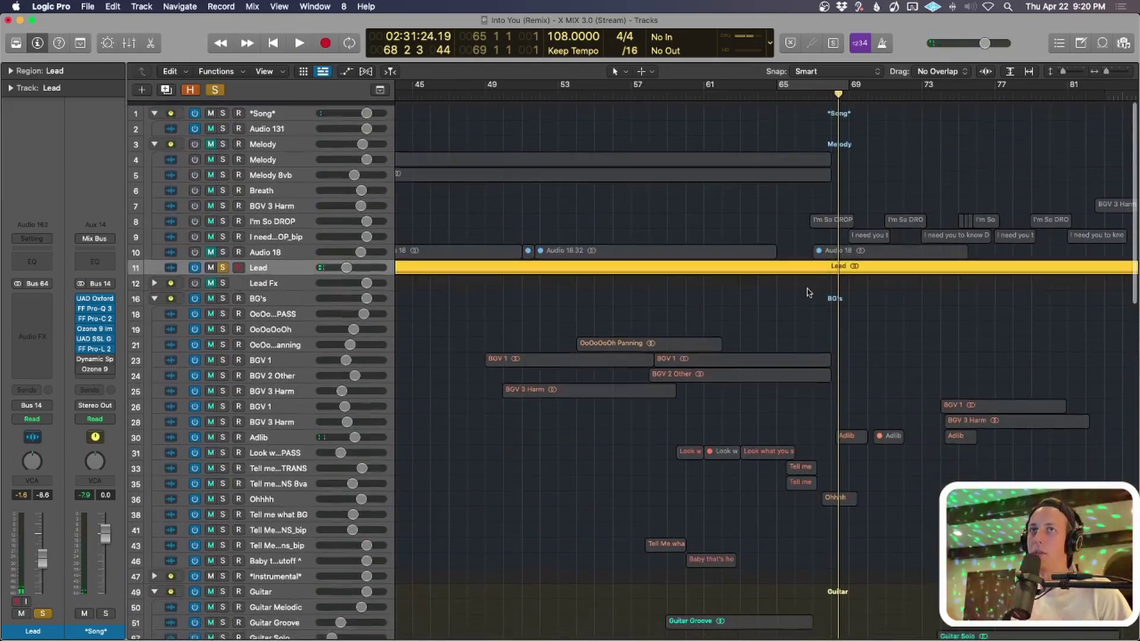
left_click(223, 294)
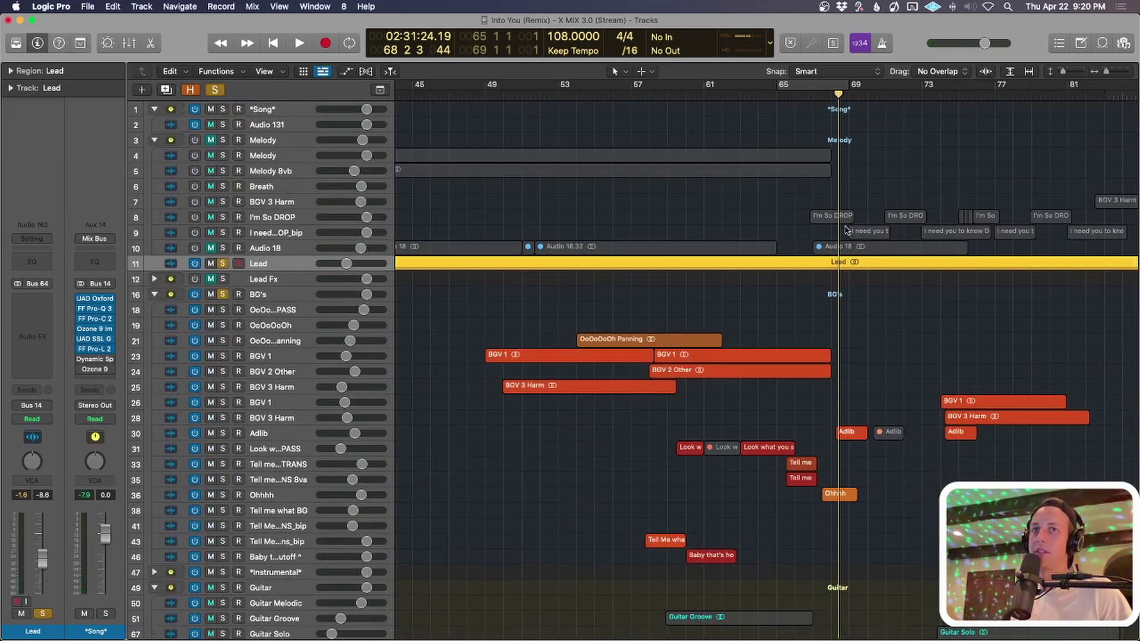
Play the soloed lead, background vocals and drums from bar 65 through the Ohhhh region to about bar 69.
key("space")
key("ctrl+alt+Up")
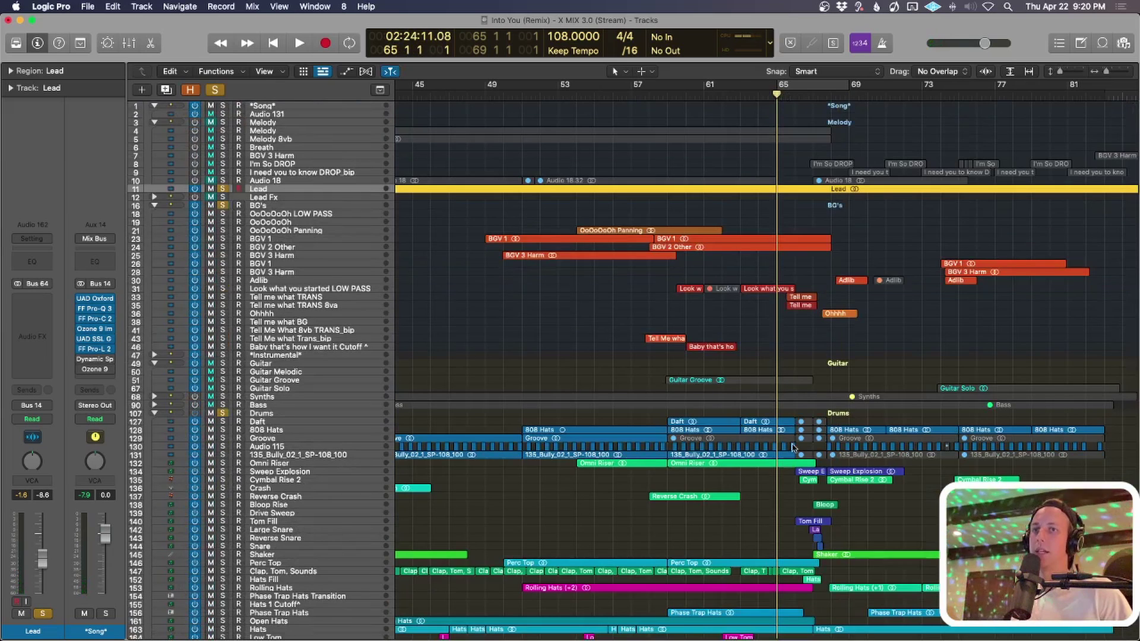
key("space")
key("ctrl+alt+Down")
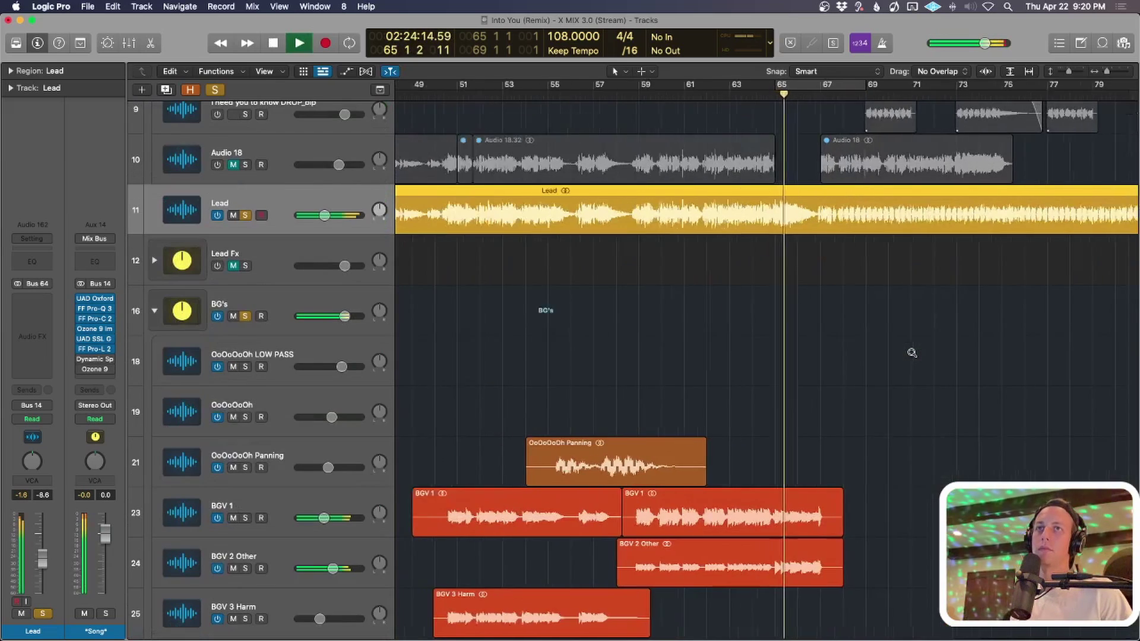
scroll(913, 356, "down", 3)
key("ctrl+alt+Up")
key("ctrl+alt+Down")
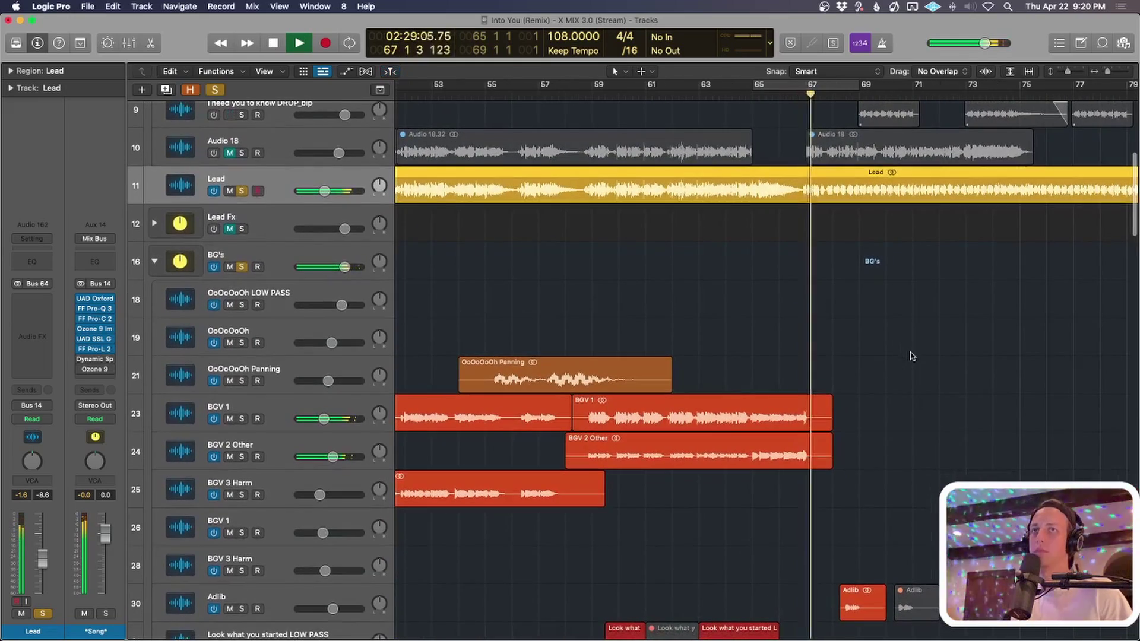
scroll(913, 356, "down", 3)
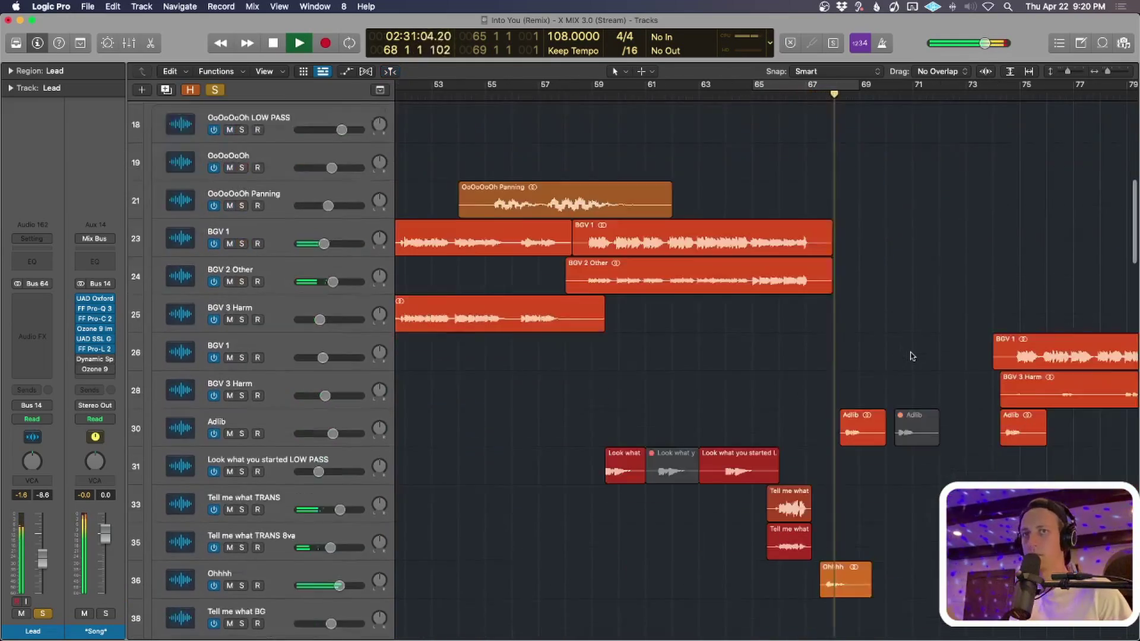
scroll(911, 354, "up", 3)
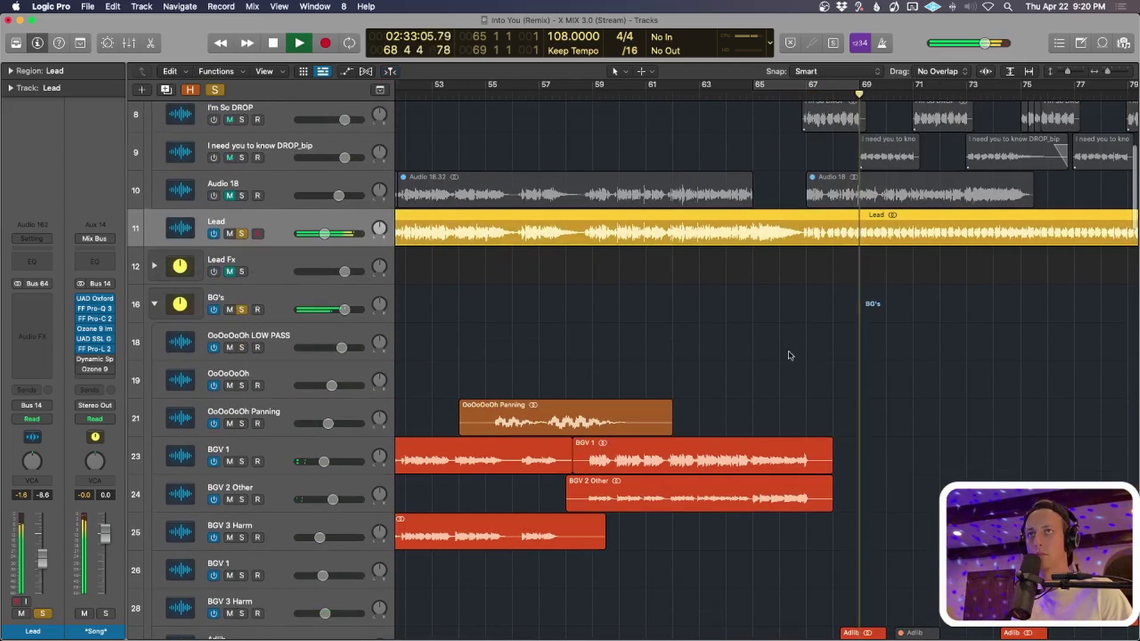
Set the Lead track's volume to 0.0 dB and replay the soloed parts from bar 64 to bar 69.
key("super+Up")
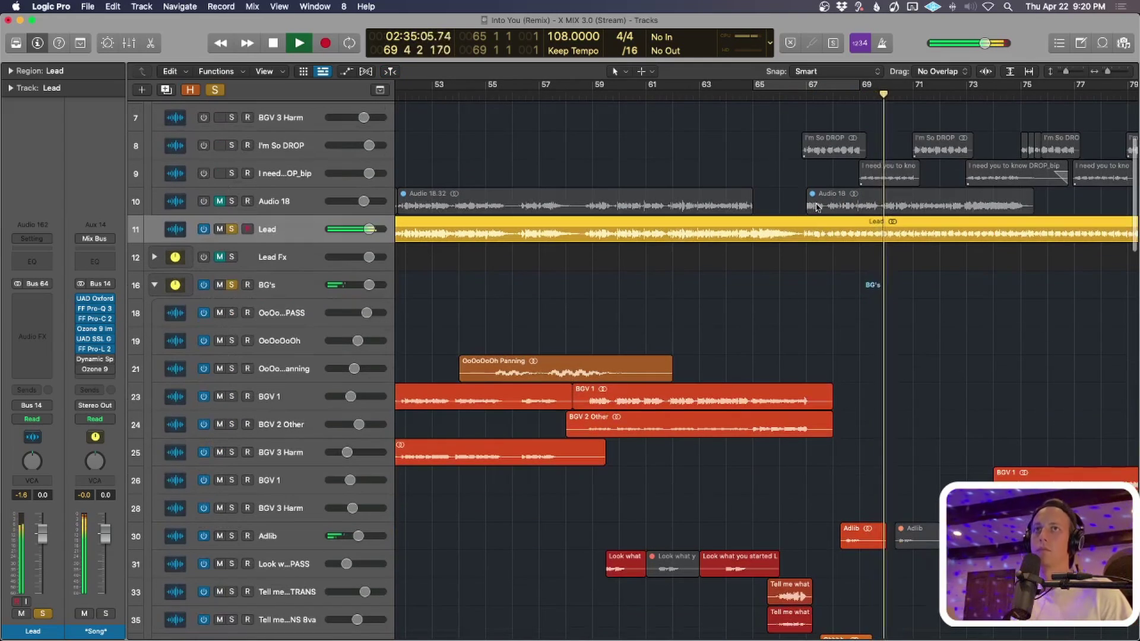
key("super+Left")
key("comma")
key("comma")
key("comma")
key("comma")
key("comma")
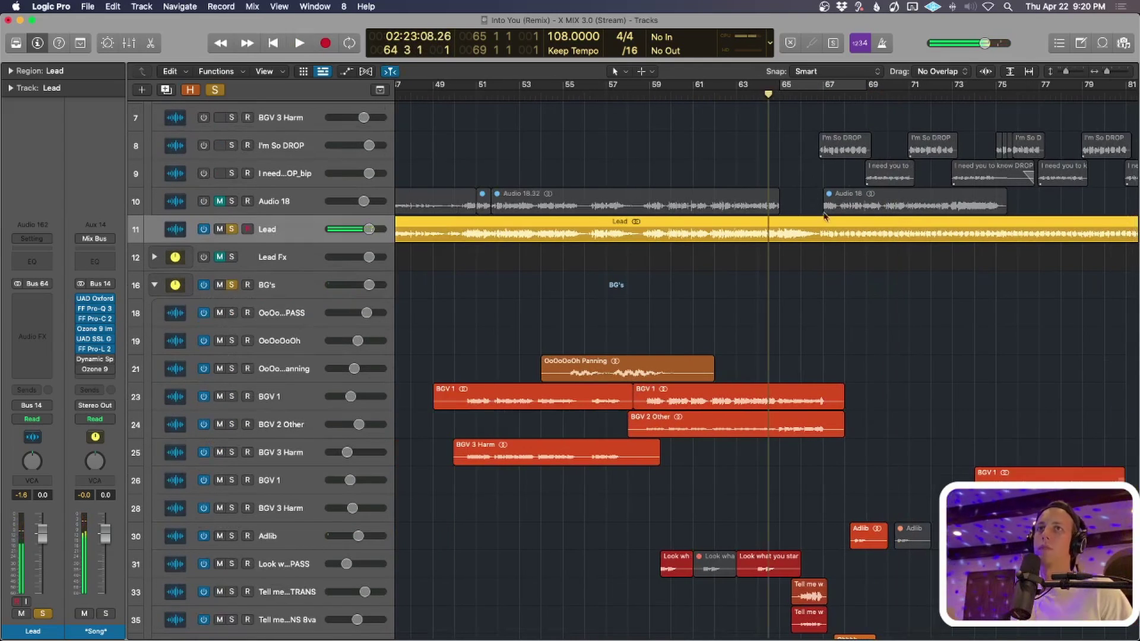
key("space")
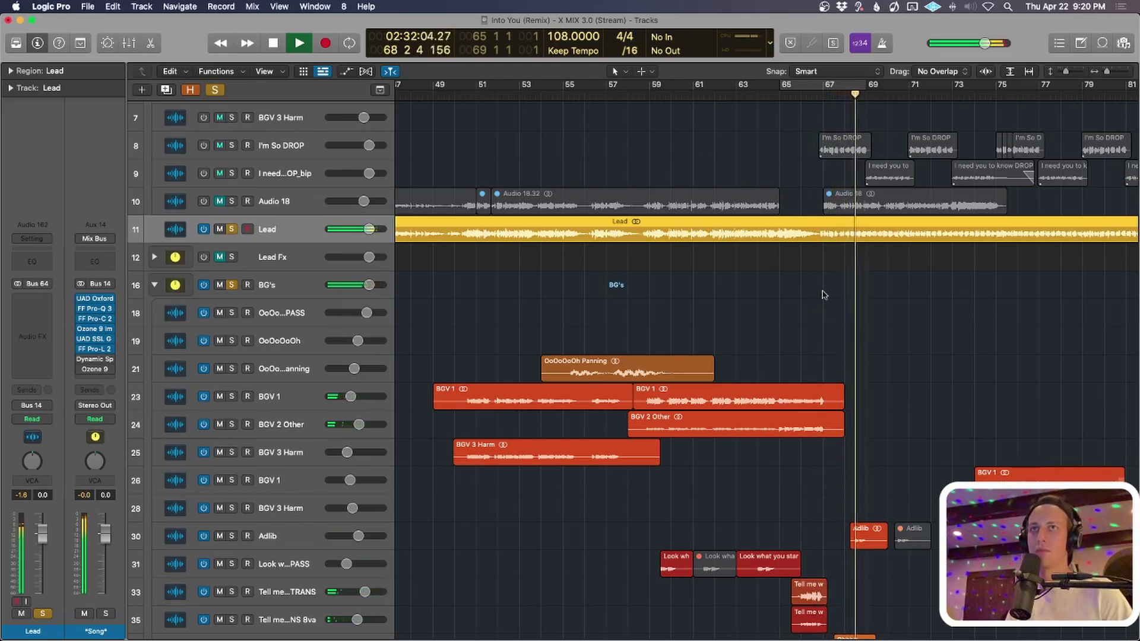
key("space")
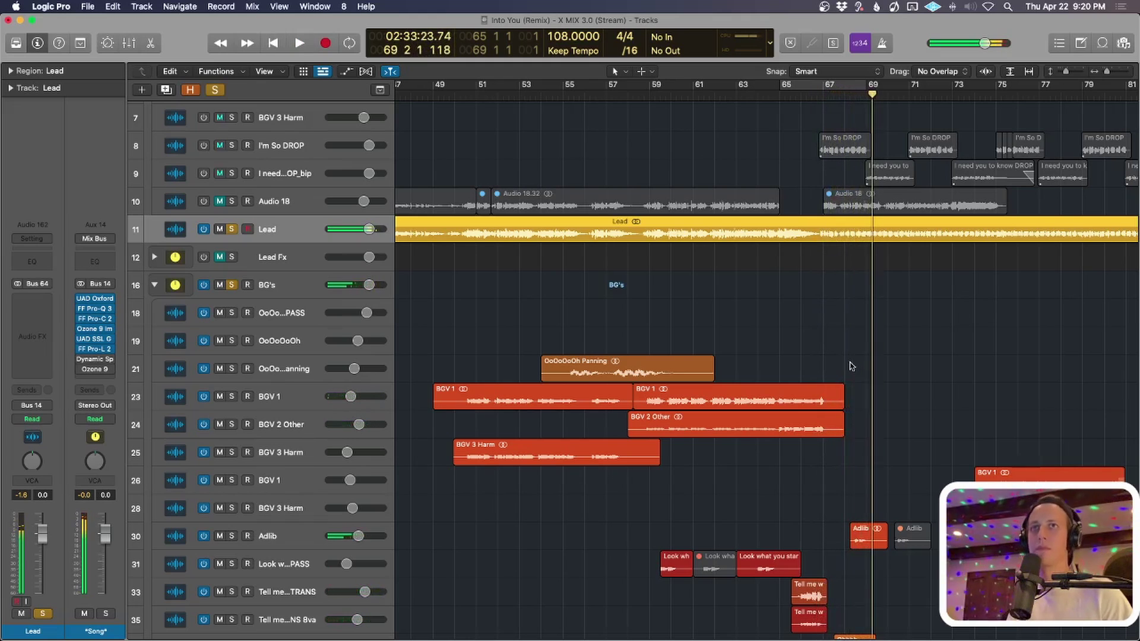
Deselect the Lead region and clear every solo in the project.
left_click(852, 363, "ctrl+alt")
left_click(852, 363, "ctrl+alt")
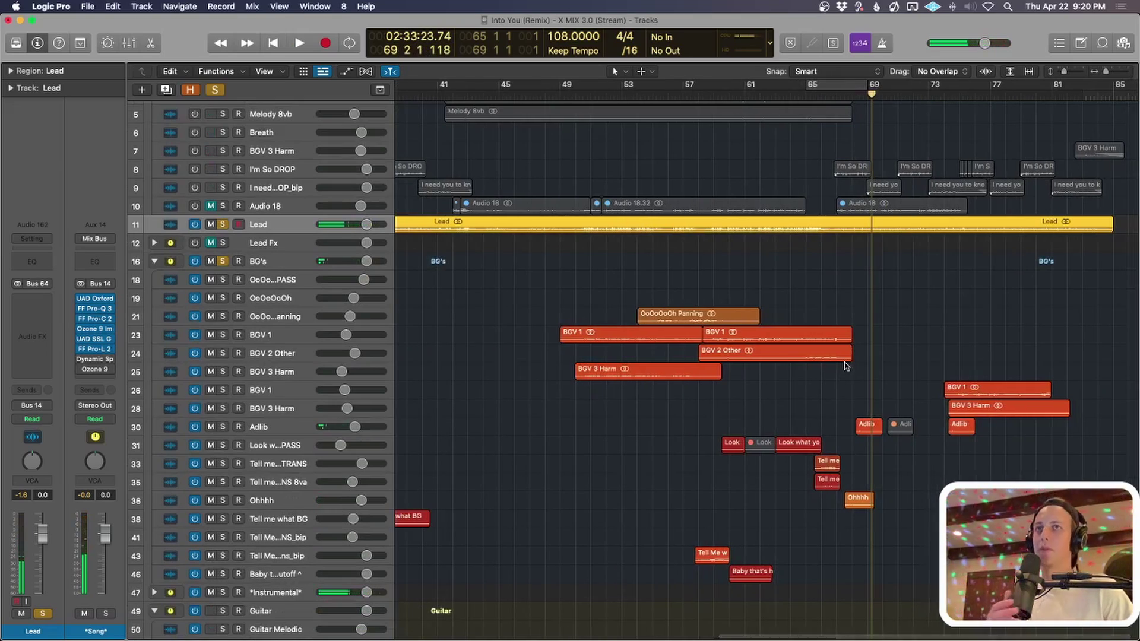
scroll(844, 365, "up", 3)
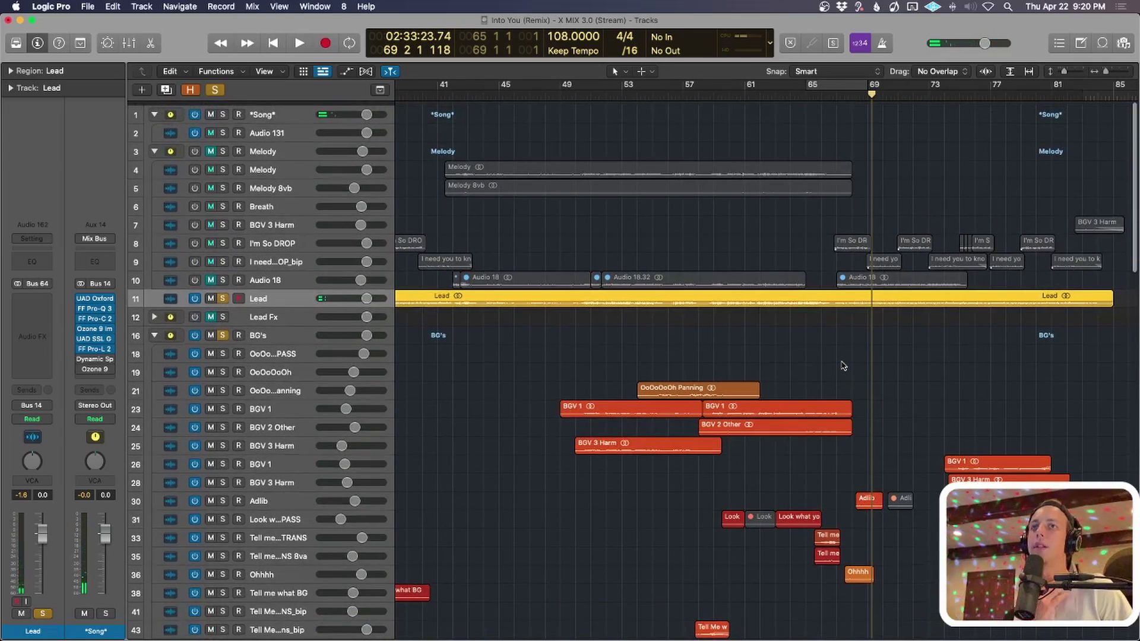
left_click(844, 365)
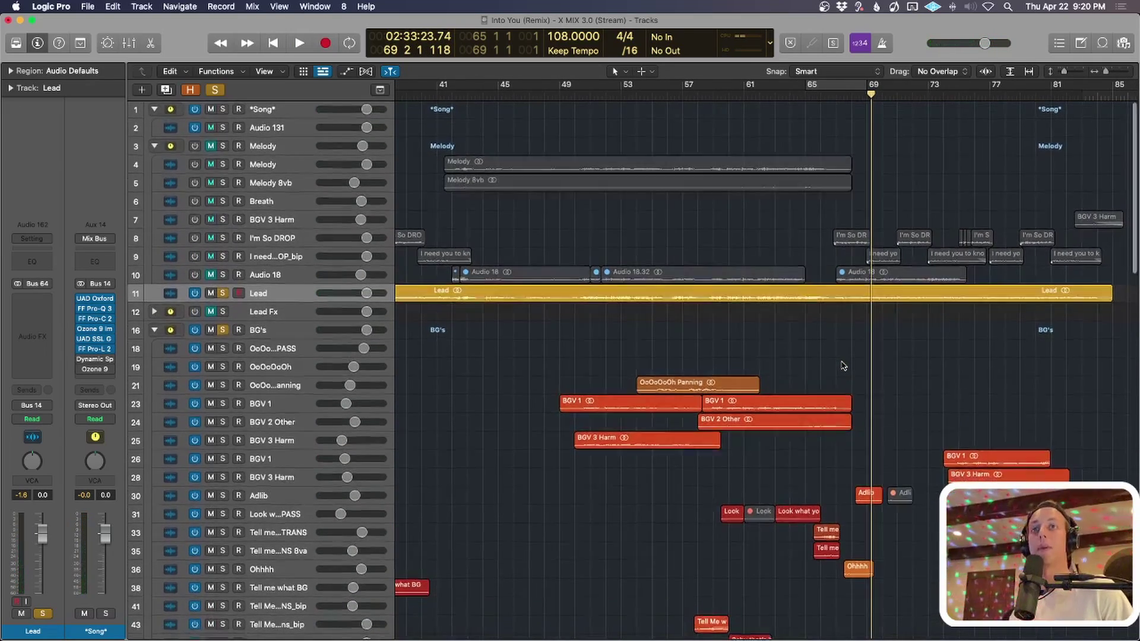
scroll(844, 365, "down", 6)
scroll(844, 365, "down", 3)
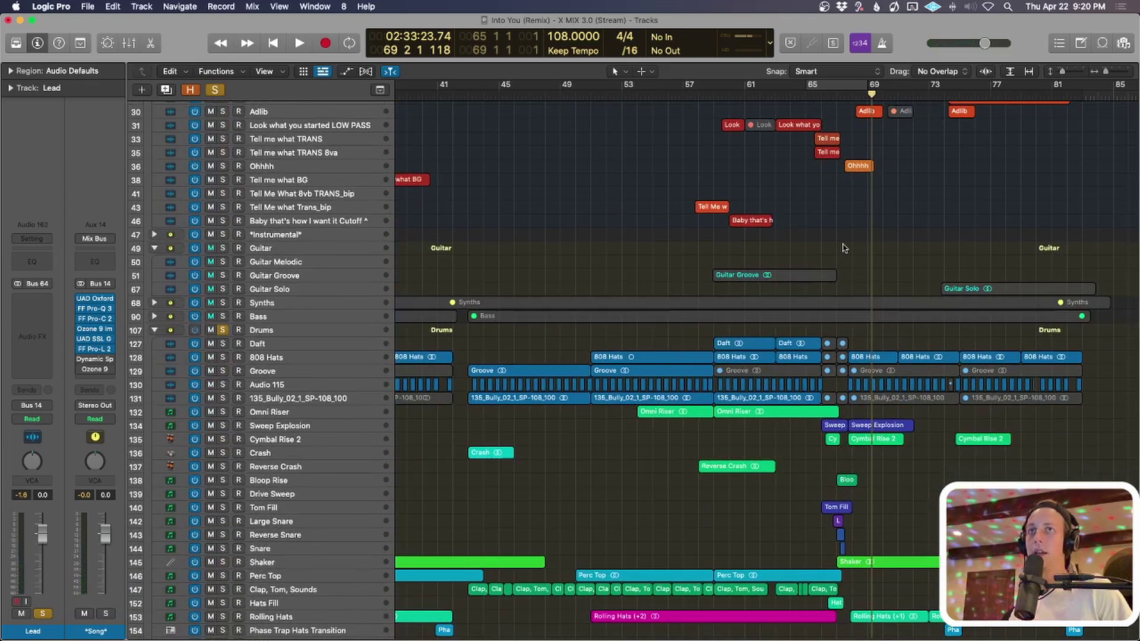
key("super+Up")
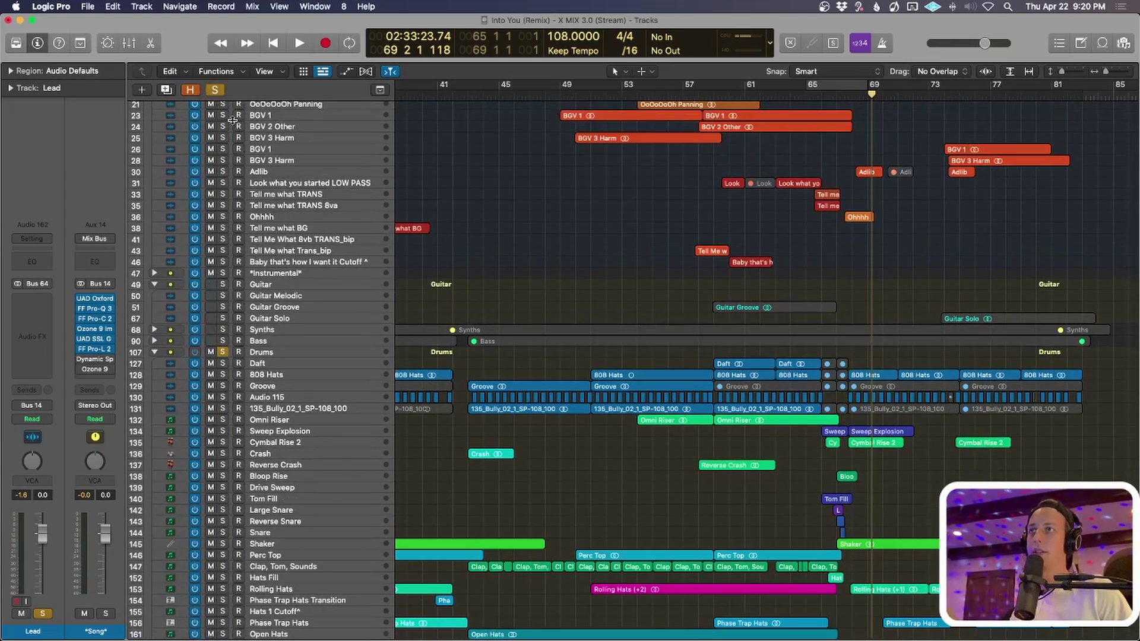
left_click(215, 90)
scroll(604, 338, "up", 6)
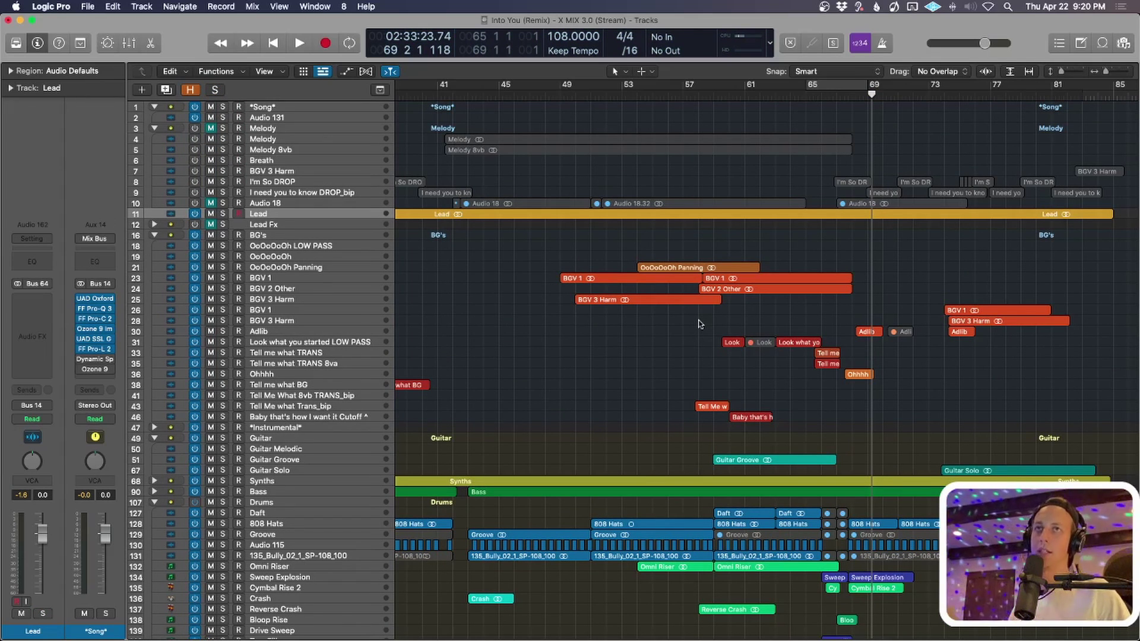
Solo the Lead track and set a cycle range starting at bar 65 and ending at bar 69.
key("s")
left_click(855, 215)
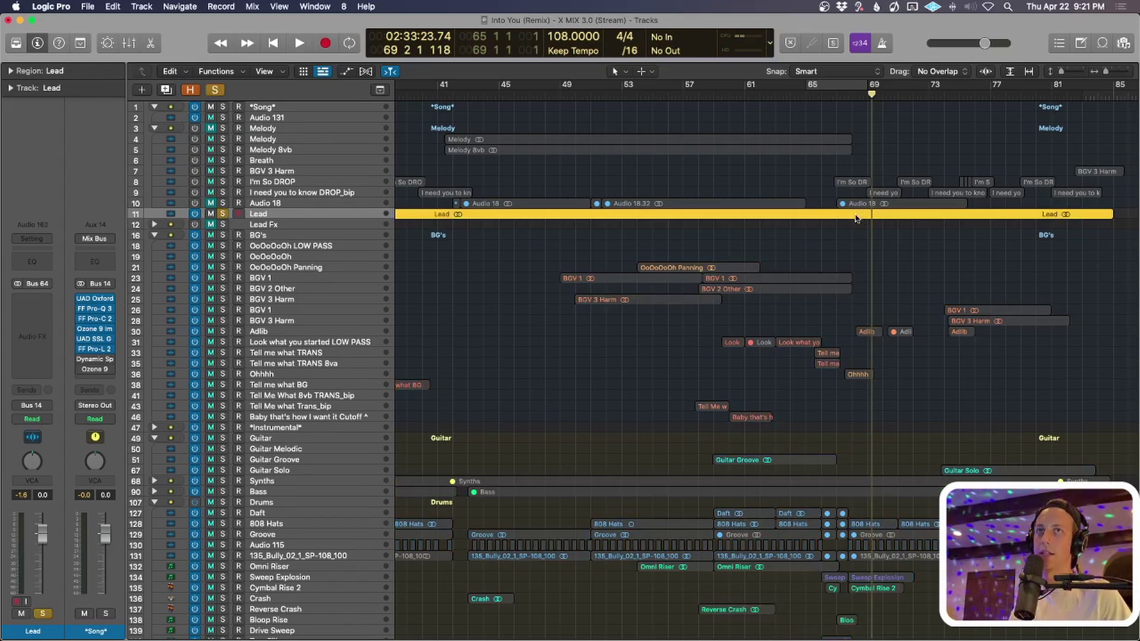
key("super+Down")
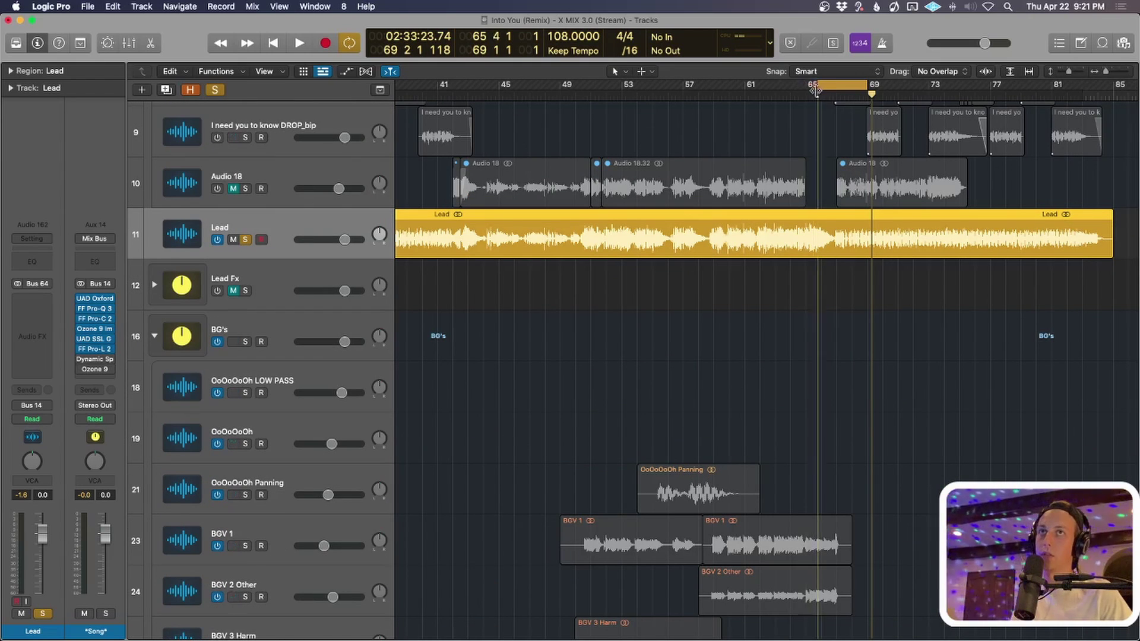
left_click_drag(813, 87, 804, 91)
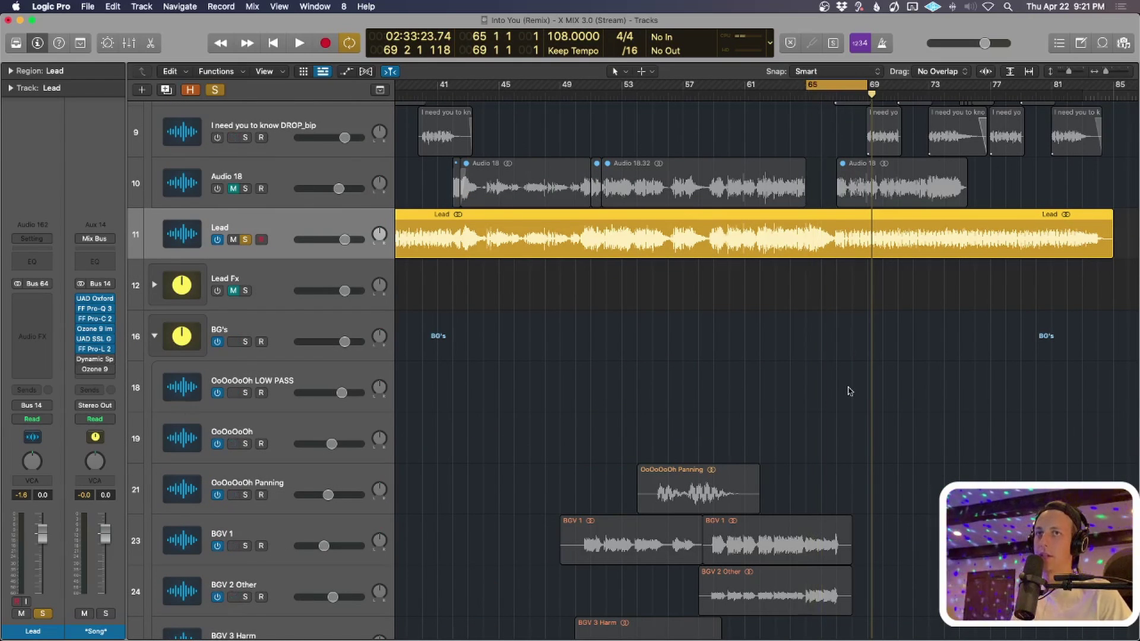
Play the soloed Lead track from bar 65 to about bar 68.
key("super+Up")
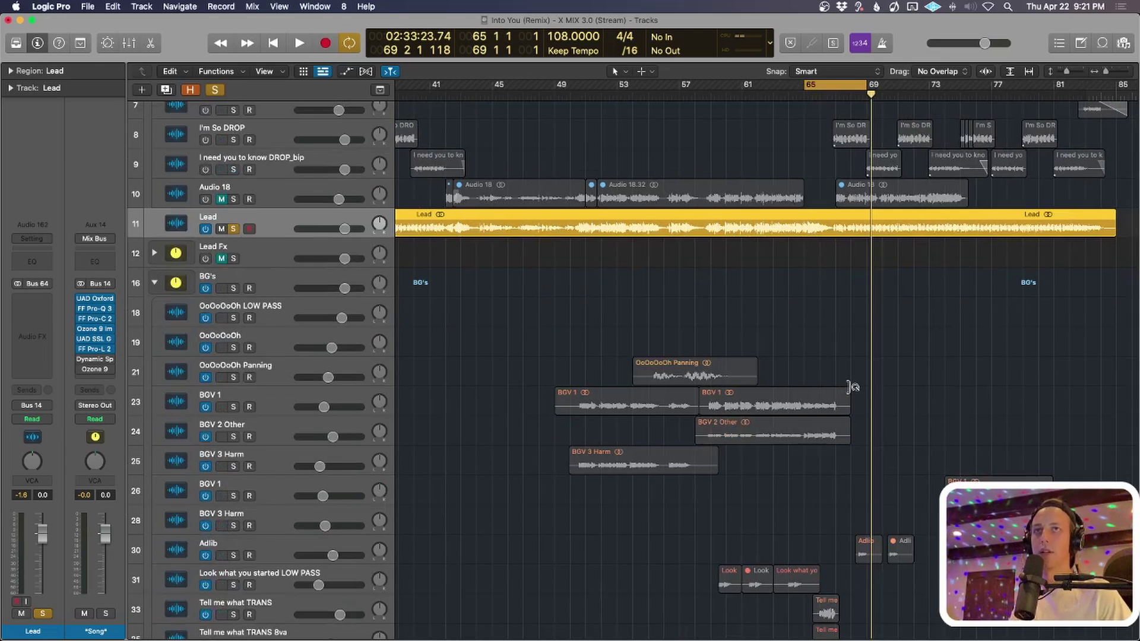
key("space")
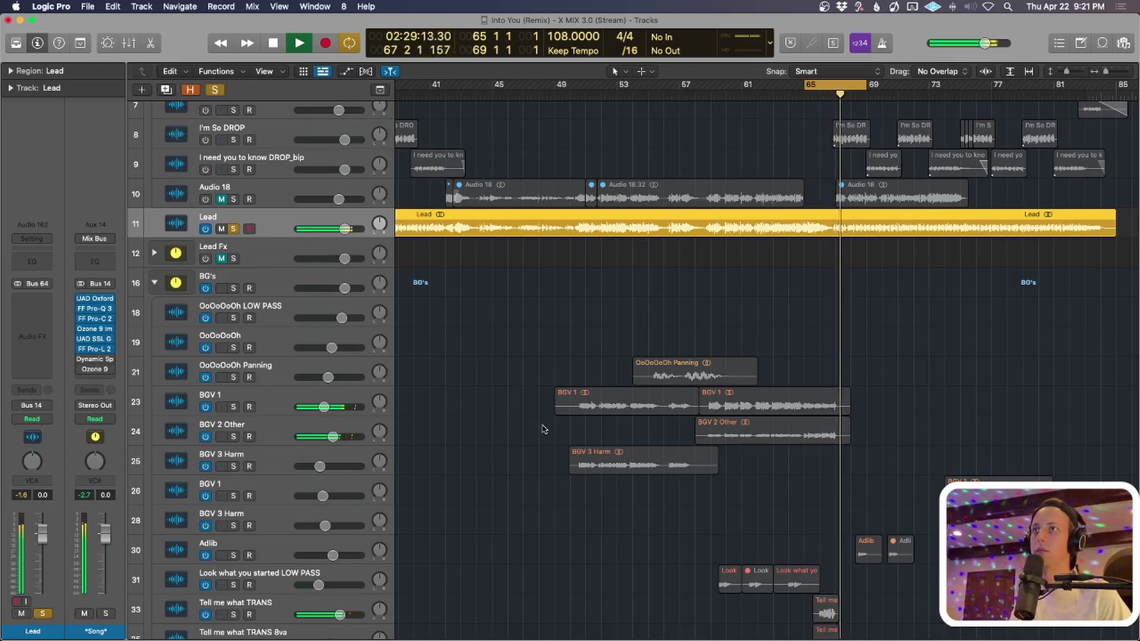
key("space")
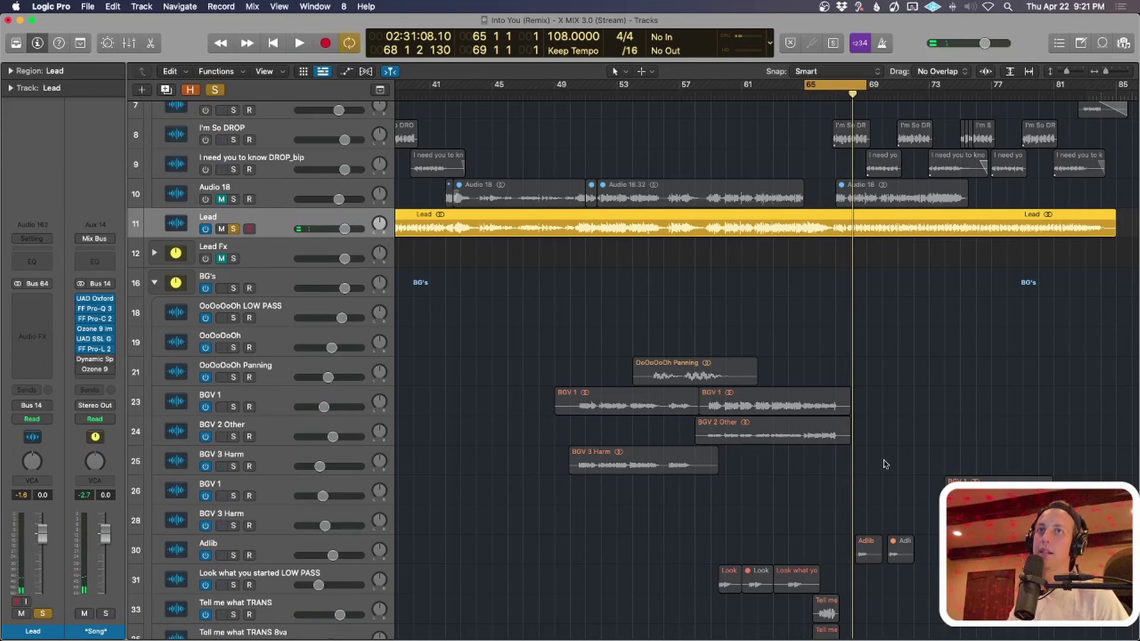
Turn off cycle playback and clear the Lead track's solo and region selection.
left_click(884, 461, "ctrl+alt")
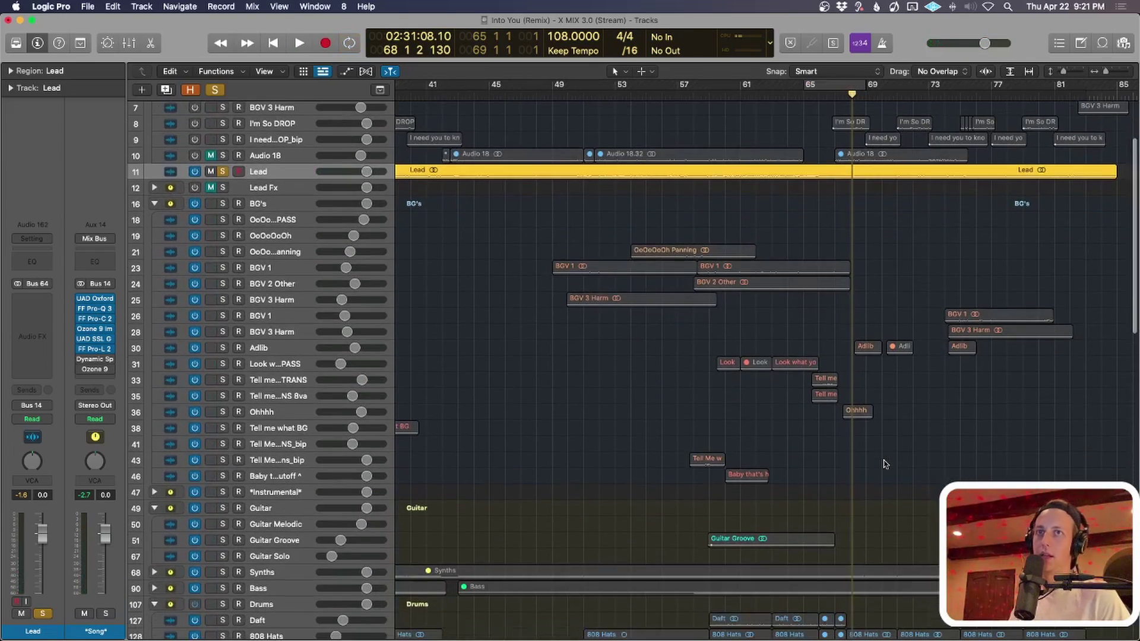
scroll(845, 447, "down", 3)
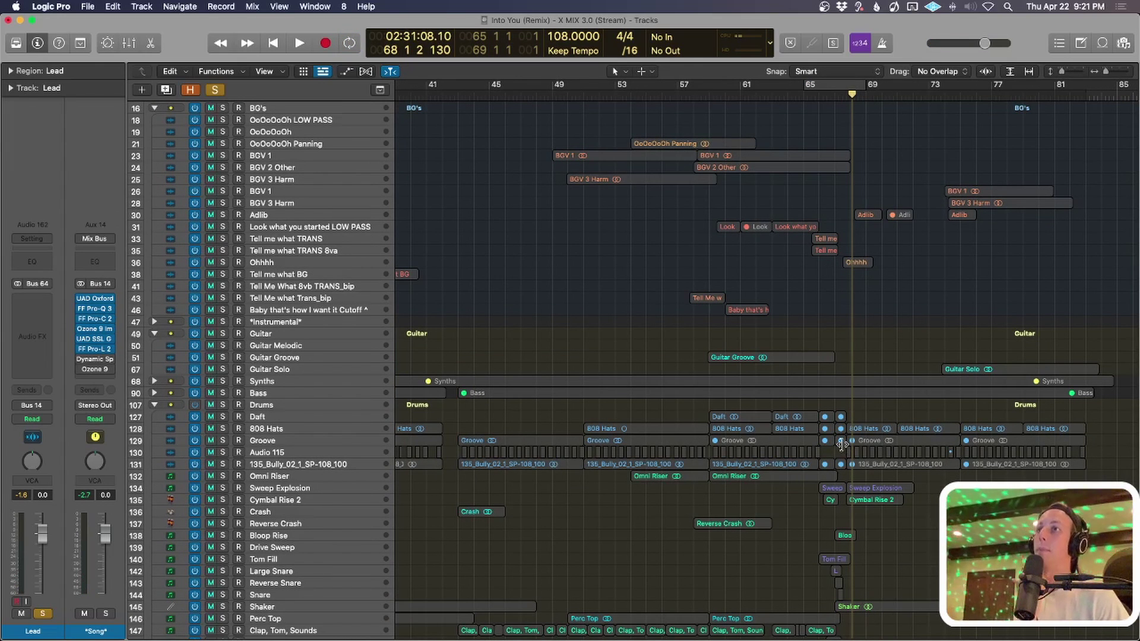
scroll(840, 445, "up", 5)
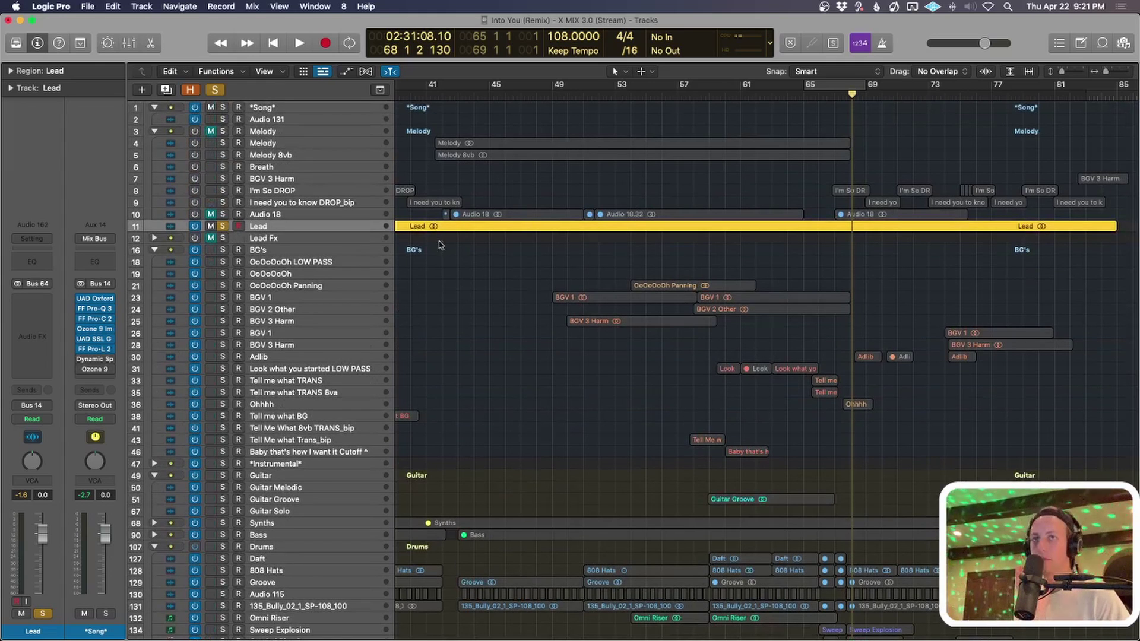
left_click(215, 90)
left_click(890, 478)
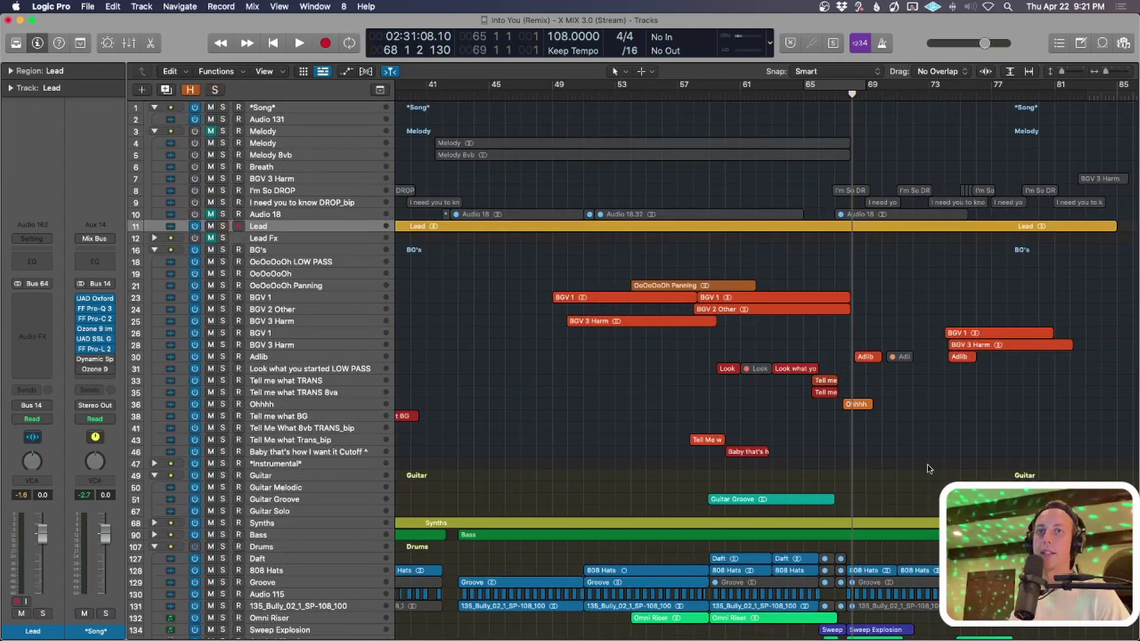
Mute the Lead vocal track.
key("z")
scroll(922, 475, "down", 2)
left_click(211, 182)
Place the playhead at bar 65 and start playback of the arrangement.
scroll(834, 271, "down", 3)
left_click_drag(929, 101, 945, 98)
key("super+Right")
key("super+Up")
scroll(950, 249, "down", 10)
key("super+Right")
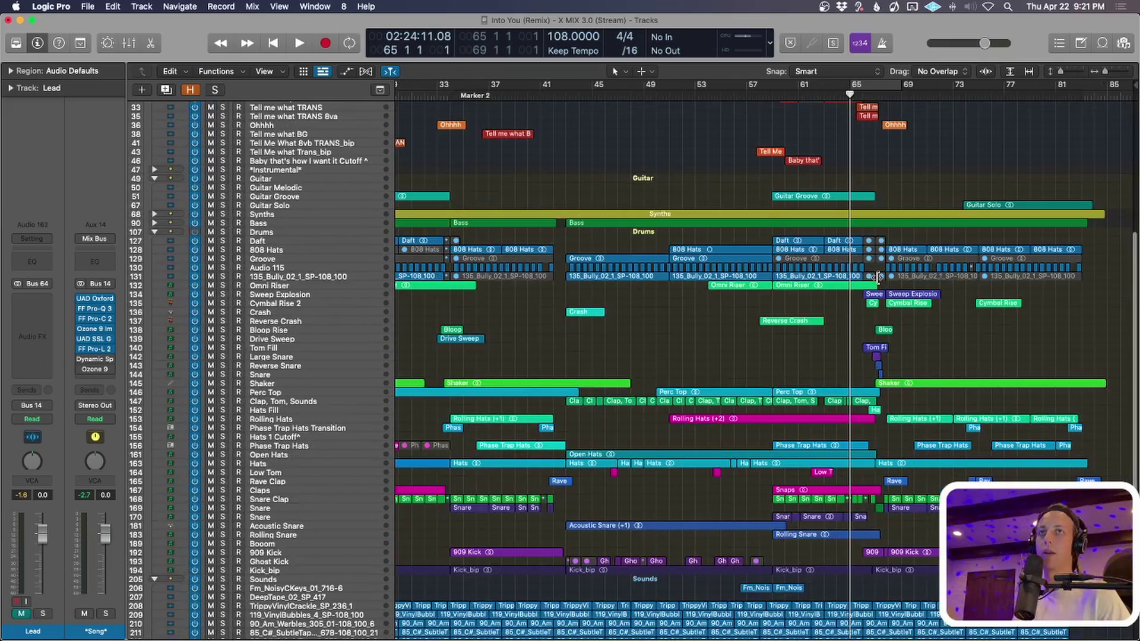
key("space")
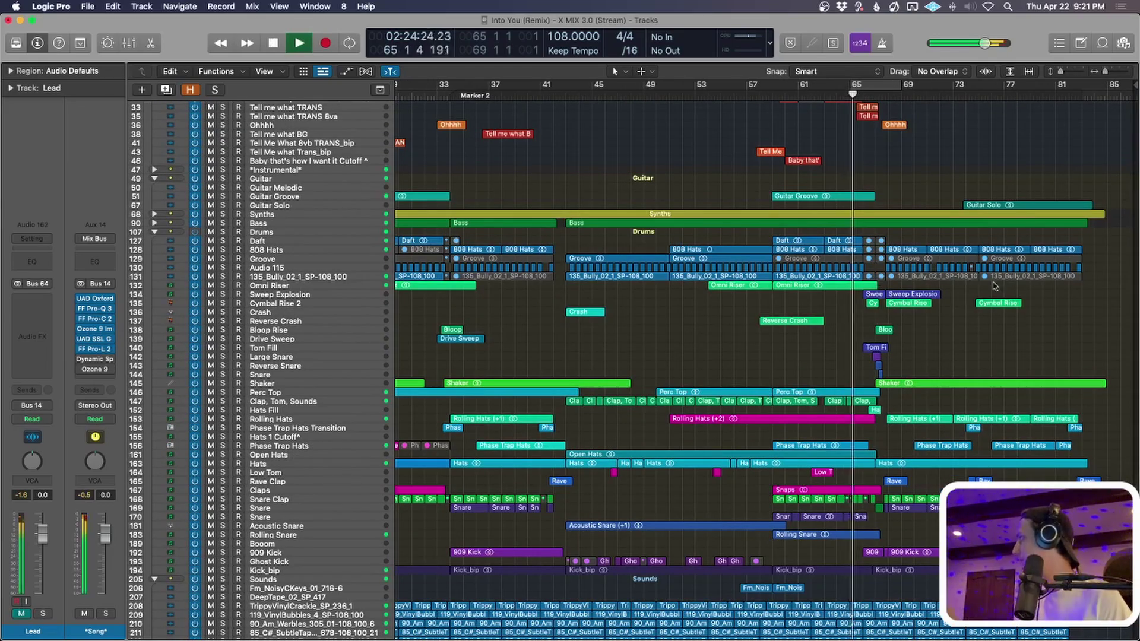
Examine the background vocal, guitar, bass, drum and sound tracks while the section plays, and stop playback after bar 83.
scroll(994, 291, "down", 2)
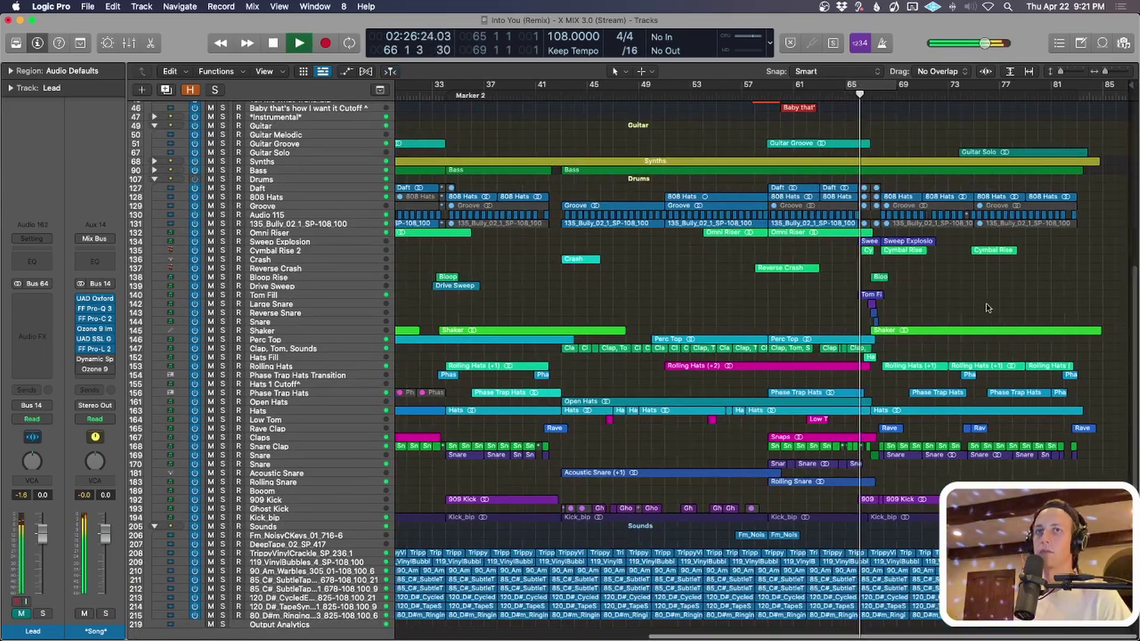
scroll(991, 296, "up", 10)
scroll(987, 307, "down", 1)
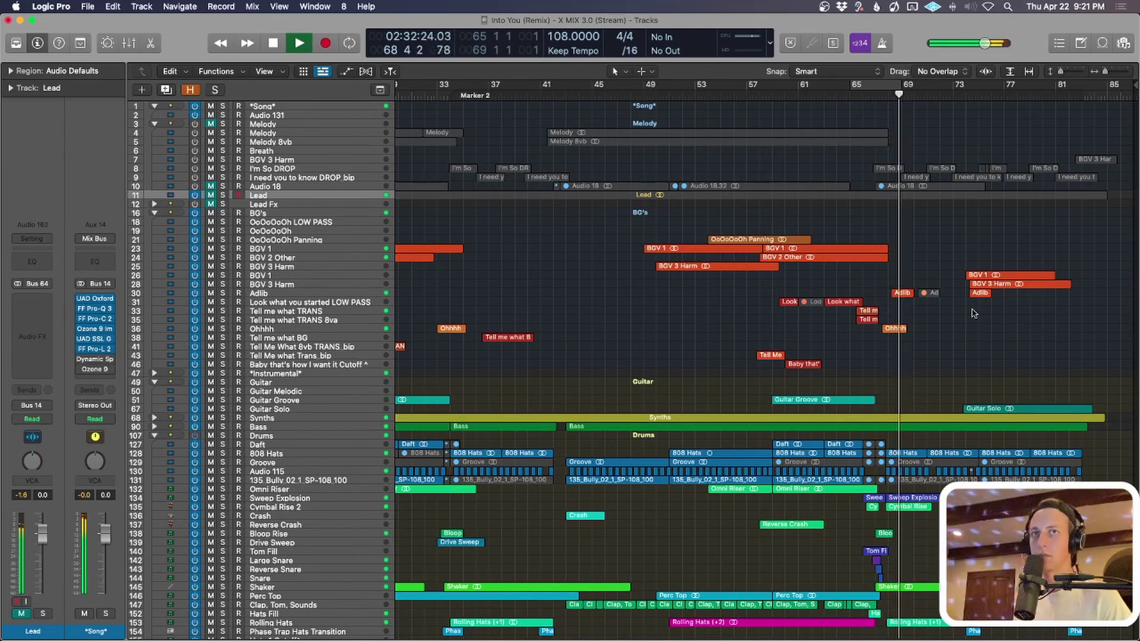
scroll(974, 313, "down", 5)
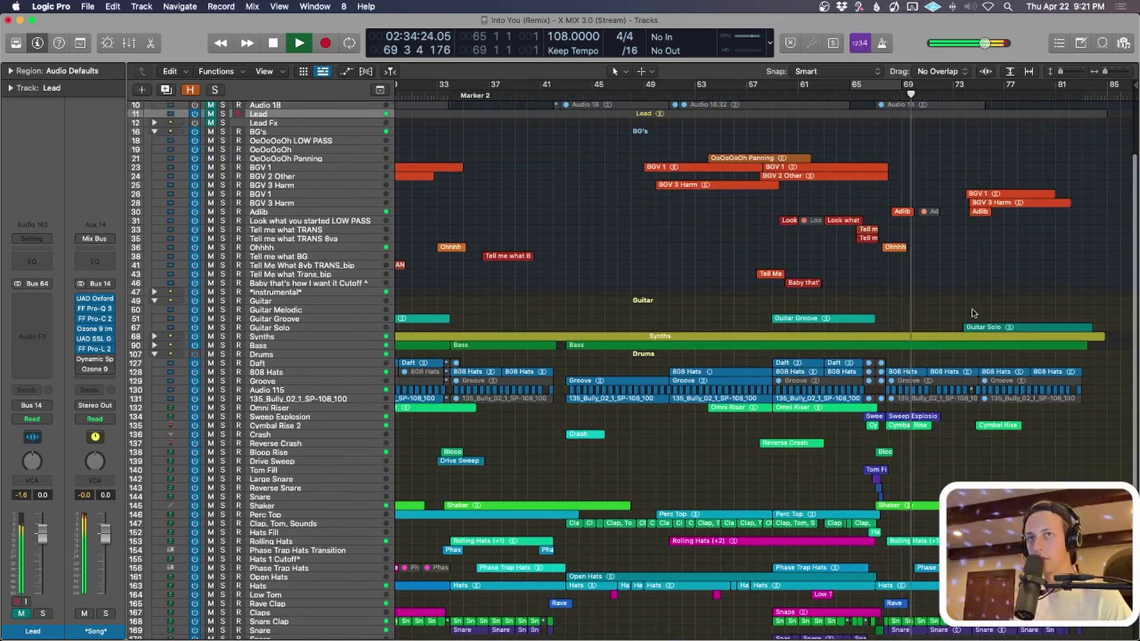
scroll(973, 313, "down", 5)
scroll(973, 313, "down", 4)
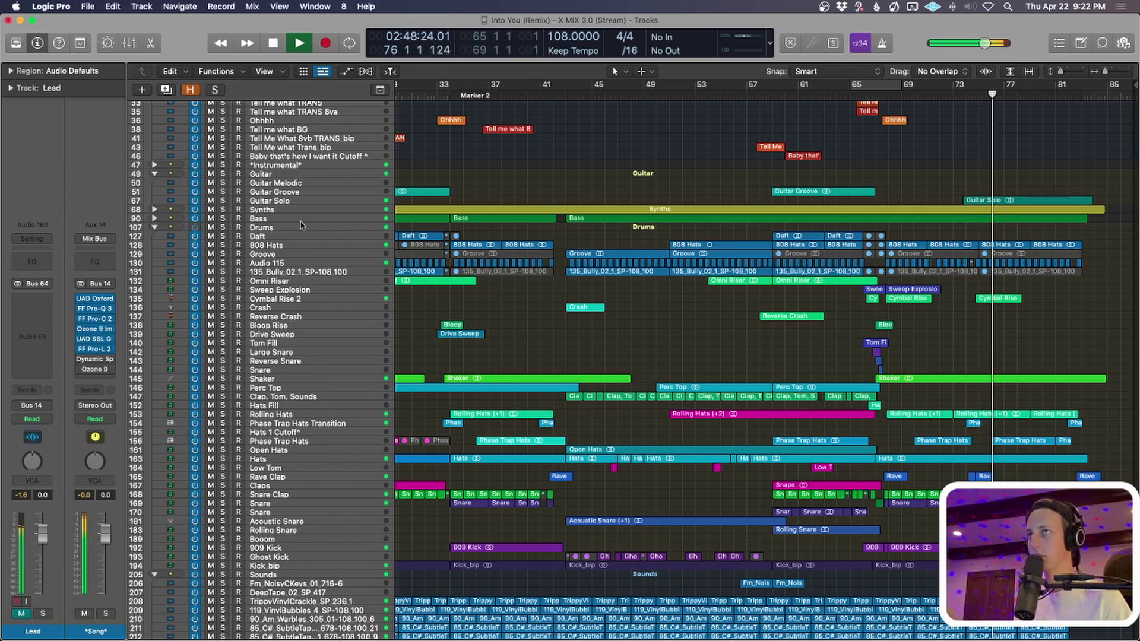
scroll(566, 245, "up", 3)
scroll(565, 246, "up", 6)
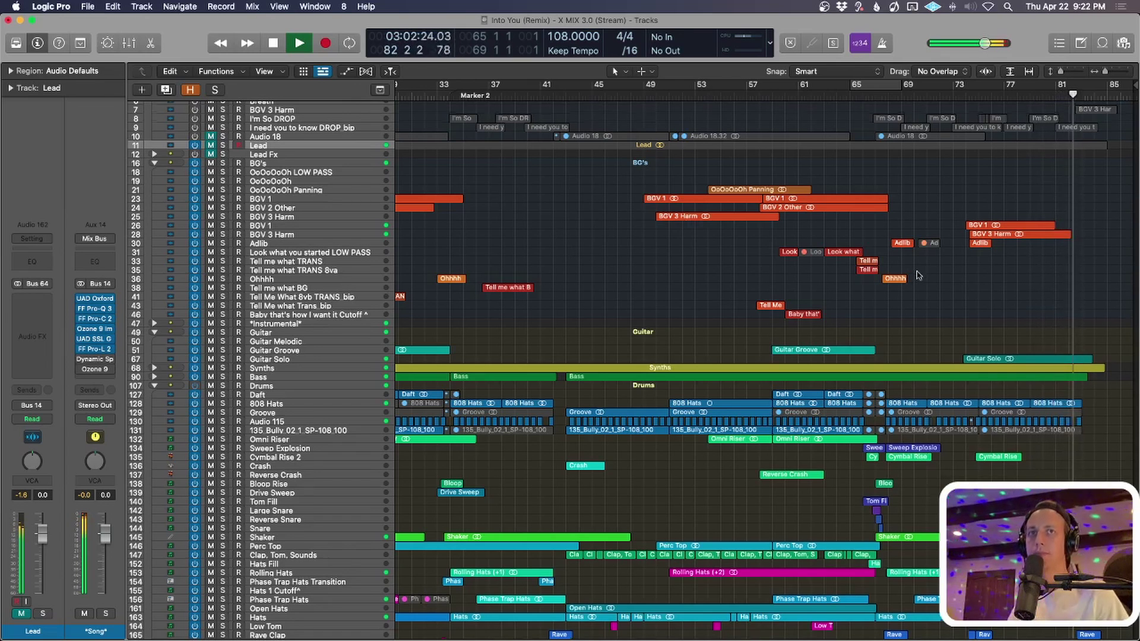
scroll(918, 274, "down", 4)
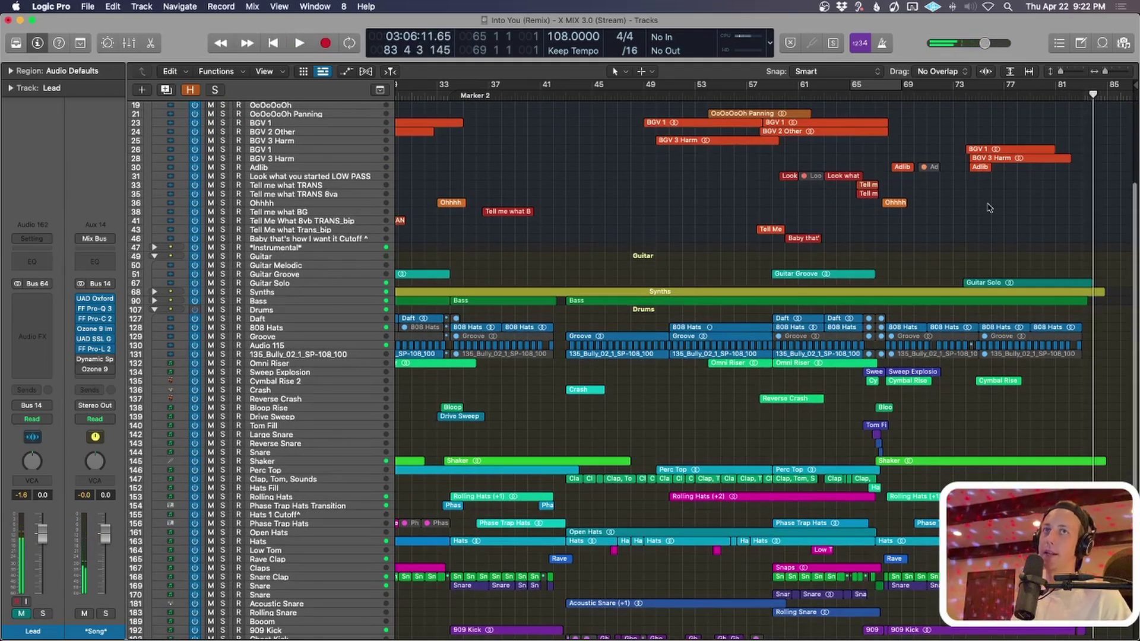
scroll(990, 207, "down", 3)
scroll(989, 207, "up", 3)
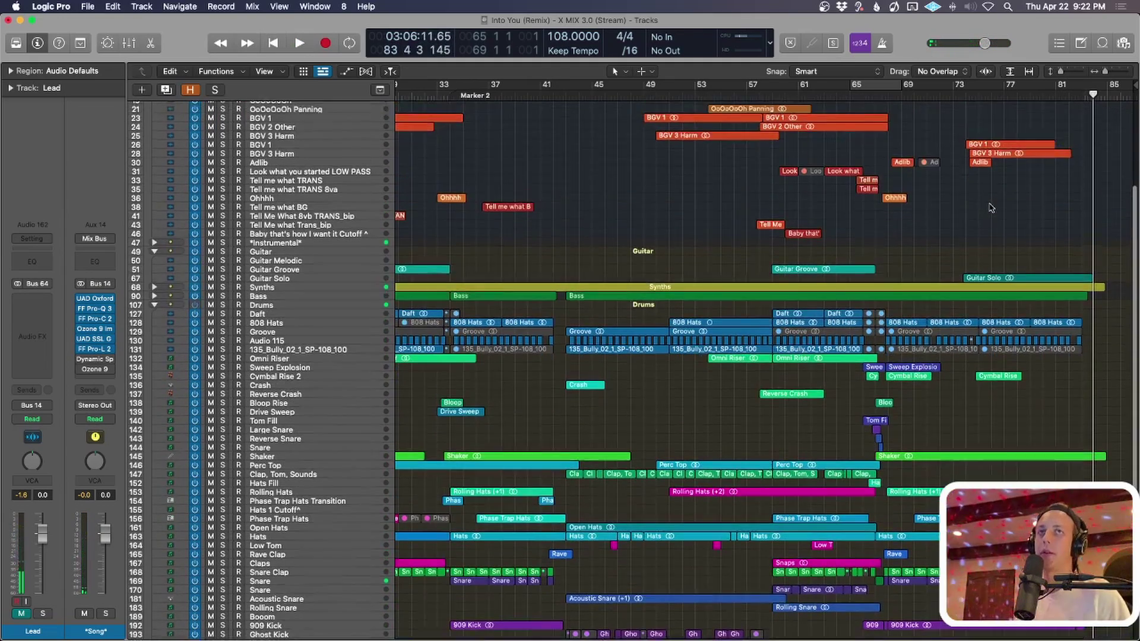
Select the BGV 3 Harm track on row 28 and move the playhead back to bar 74.
left_click(368, 151)
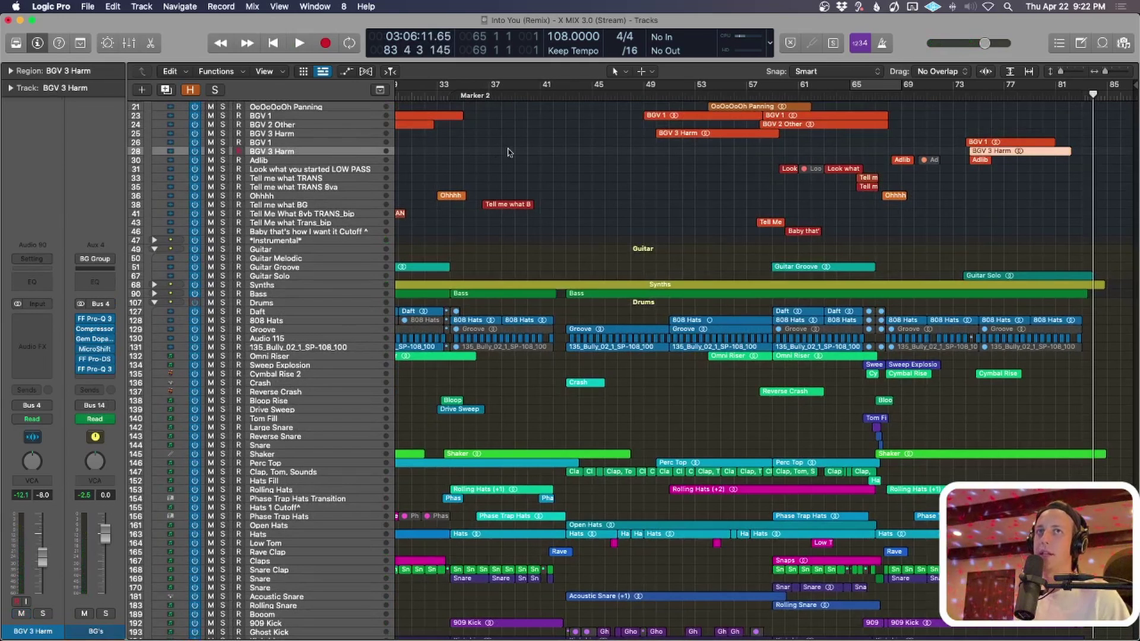
key("super+Down")
key("comma")
key("comma")
key("comma")
key("comma")
key("comma")
key("comma")
key("comma")
key("comma")
key("comma")
key("comma")
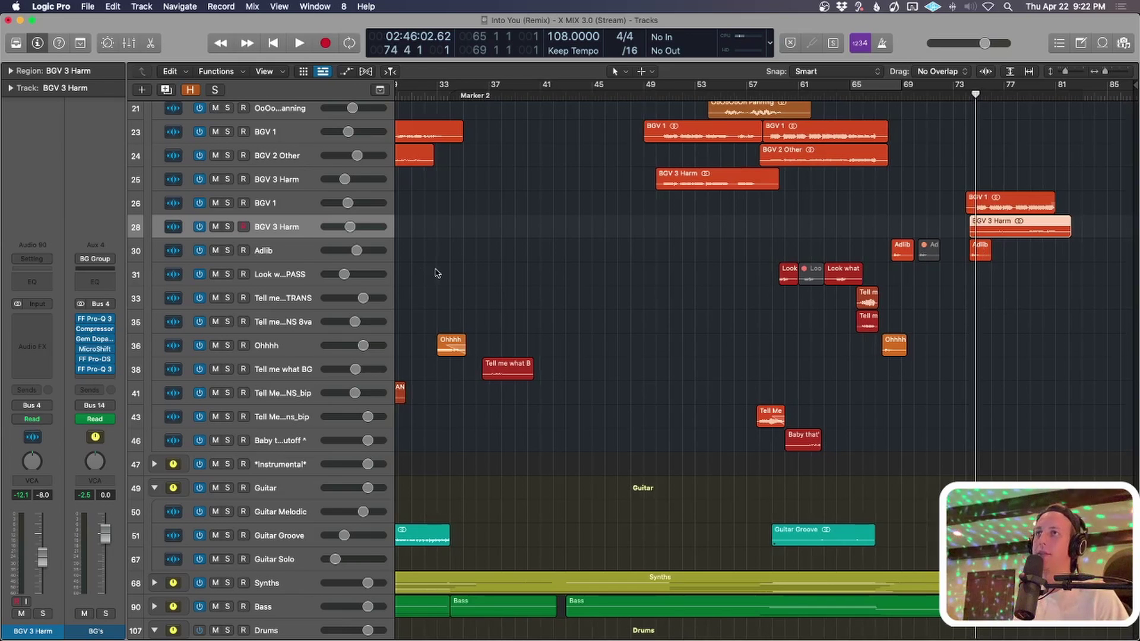
key("super+Up")
Solo the BGV 1 and BGV 3 Harm tracks on rows 26 and 28 and play them from bar 74.
left_click(306, 211)
left_click(276, 225, "shift")
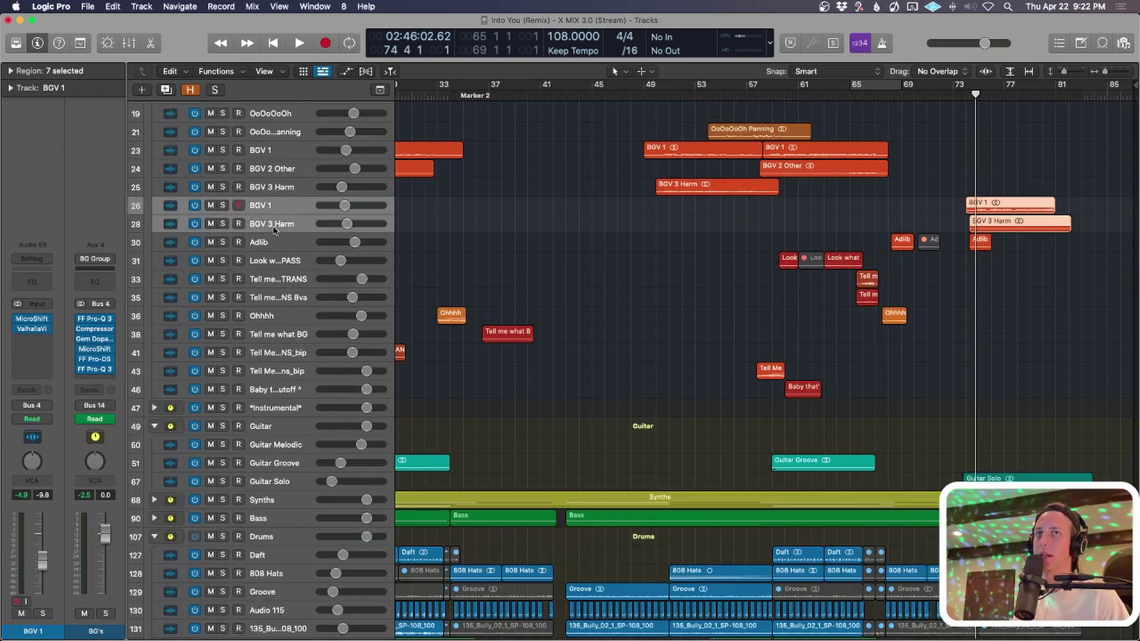
key("s")
scroll(978, 215, "up", 3)
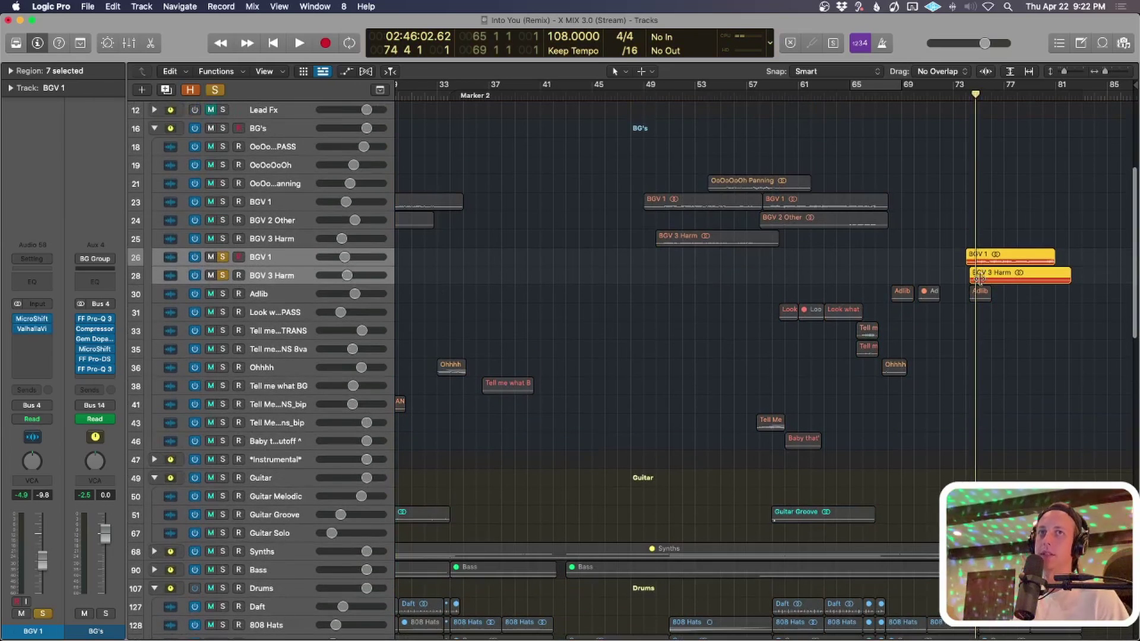
key("space")
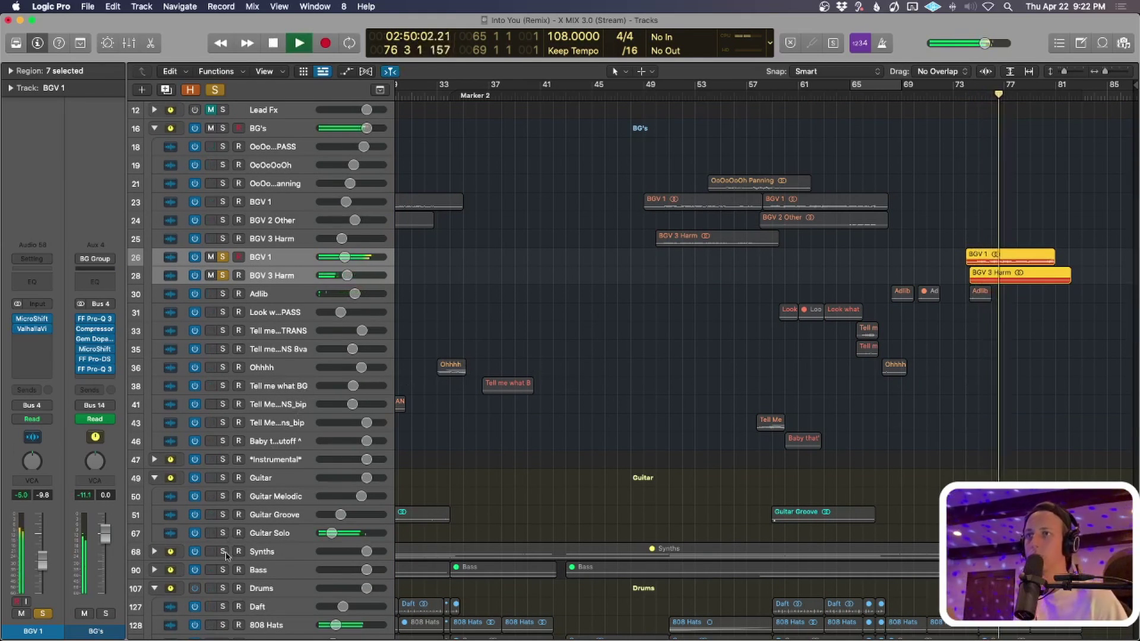
Solo the Drums stack along with the background vocals, and clear all solos after listening to about bar 81.
scroll(228, 557, "down", 10)
left_click(224, 327)
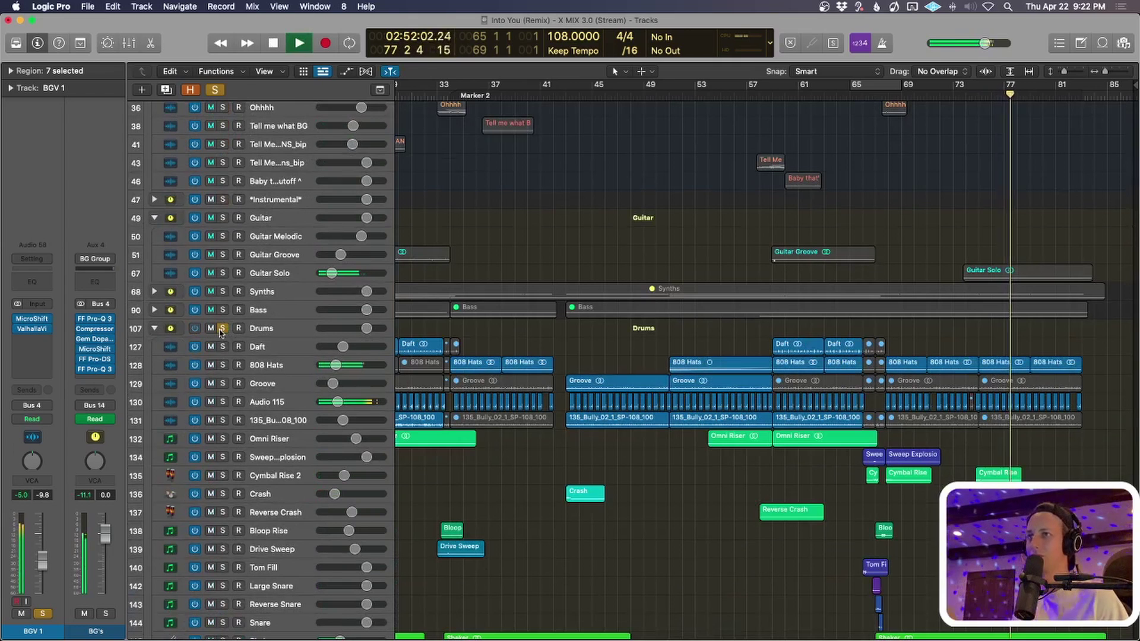
scroll(687, 461, "up", 6)
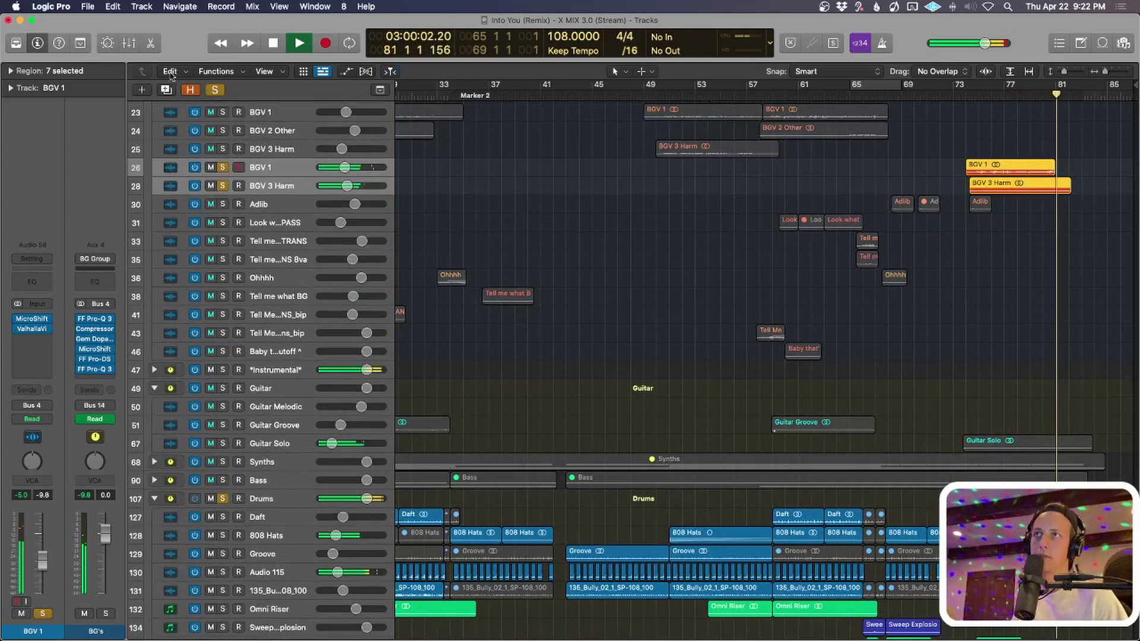
key("ctrl+alt+super+s")
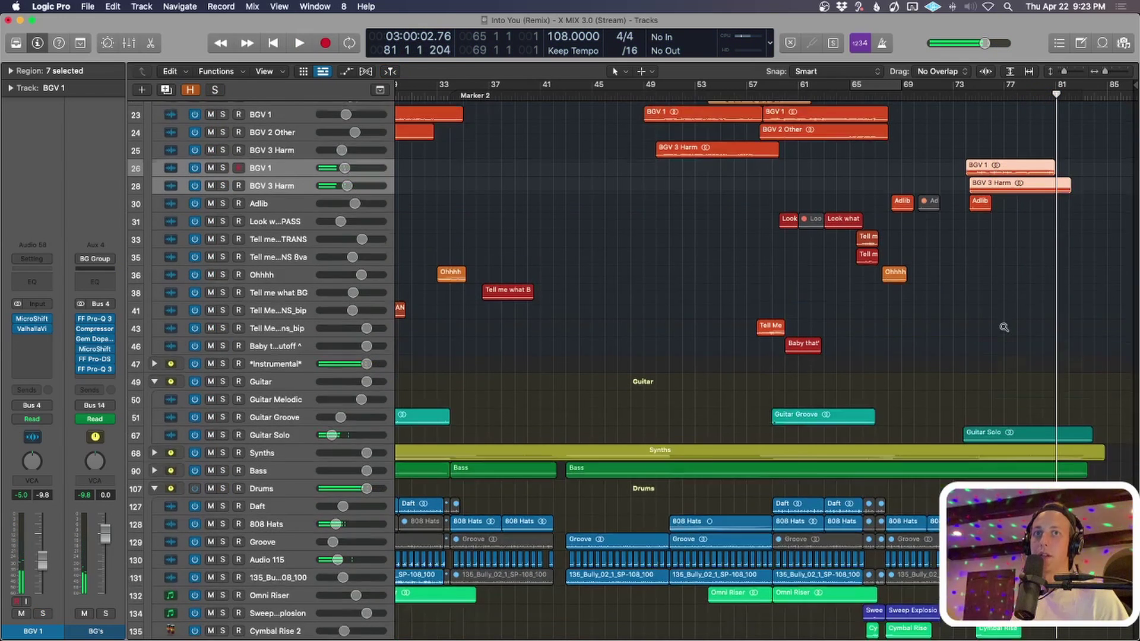
Select the Guitar Solo track in the Guitar stack and enlarge the track rows around it.
key("super+Up")
key("super+Up")
key("super+Left")
key("super+Up")
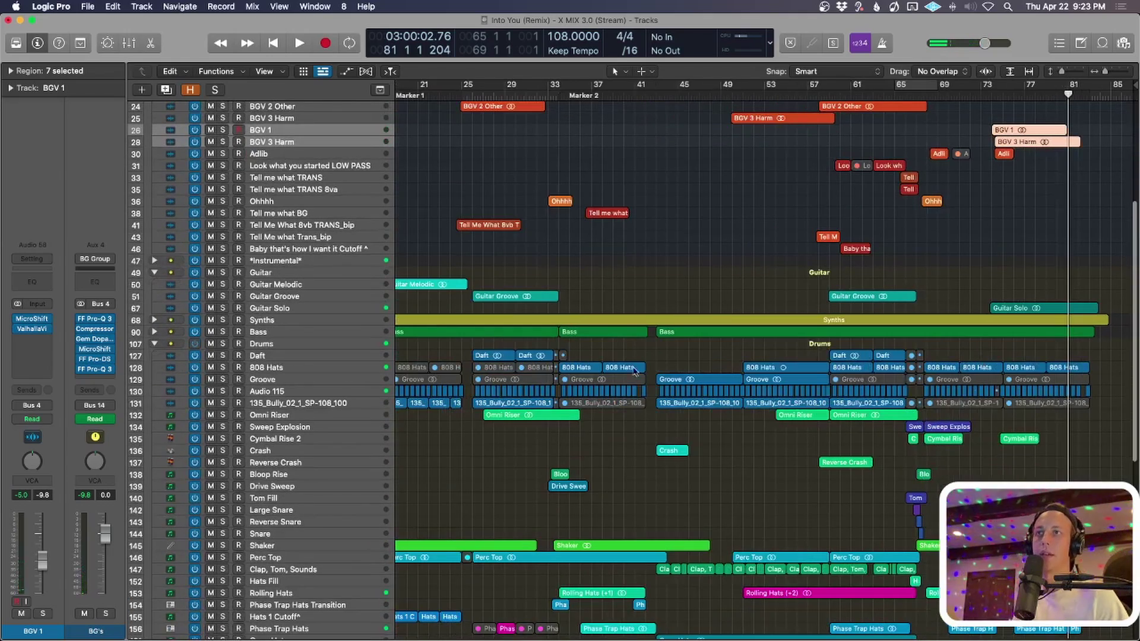
scroll(645, 307, "up", 5)
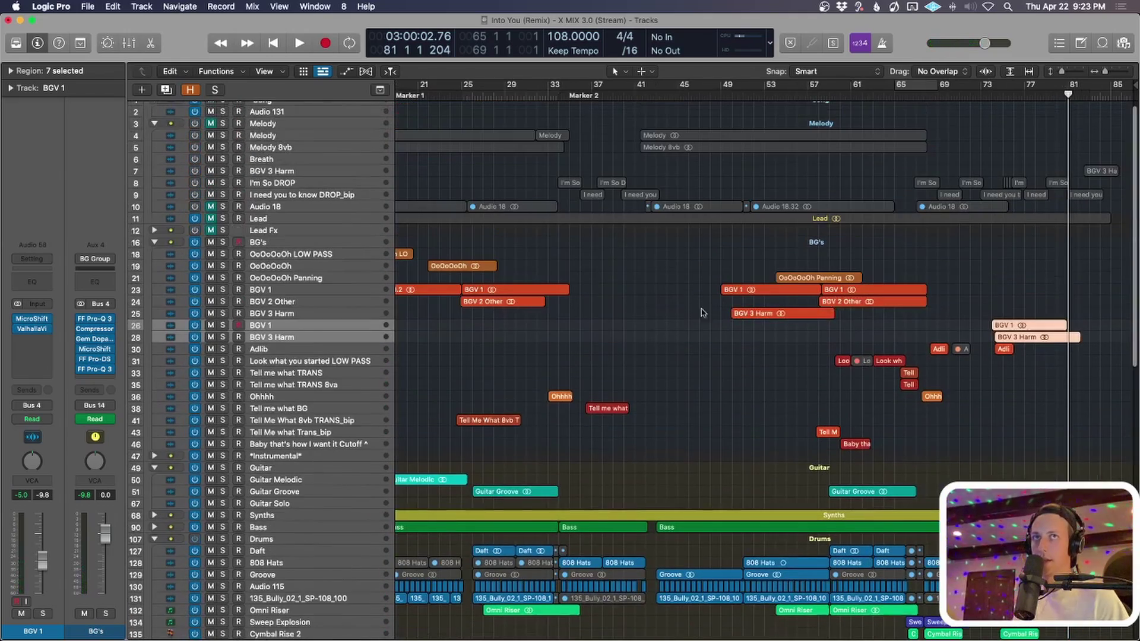
scroll(775, 287, "down", 4)
left_click(337, 367)
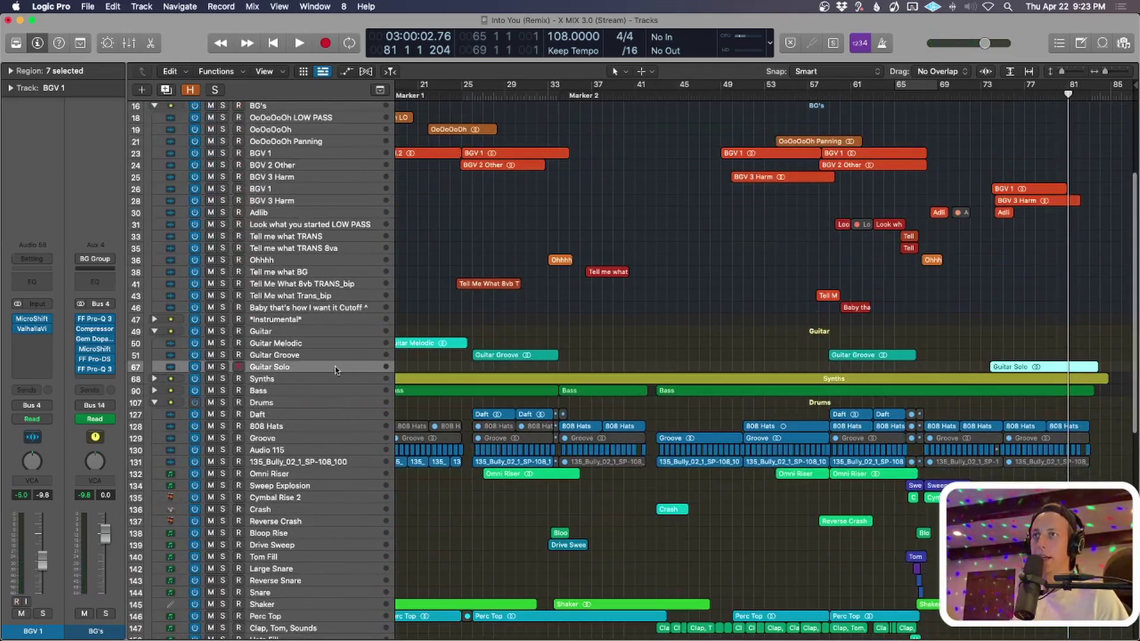
key("super+Down")
key("super+Down")
key("super+Down")
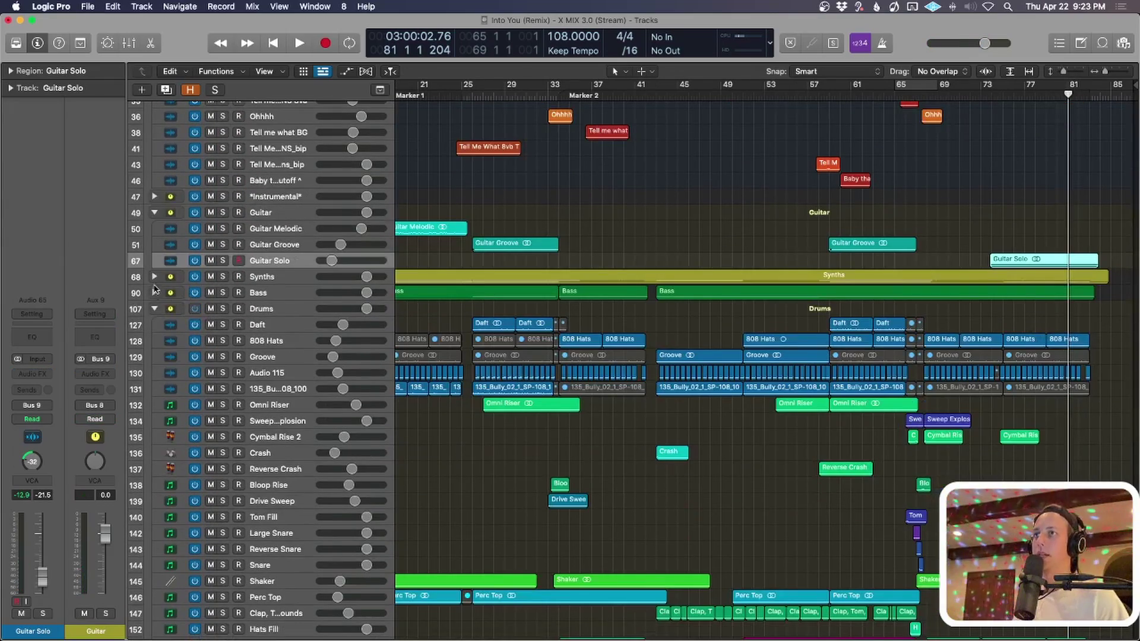
Expand the Bass and Synths track stacks to show their individual tracks.
left_click(154, 292)
left_click(154, 277)
scroll(809, 389, "down", 4)
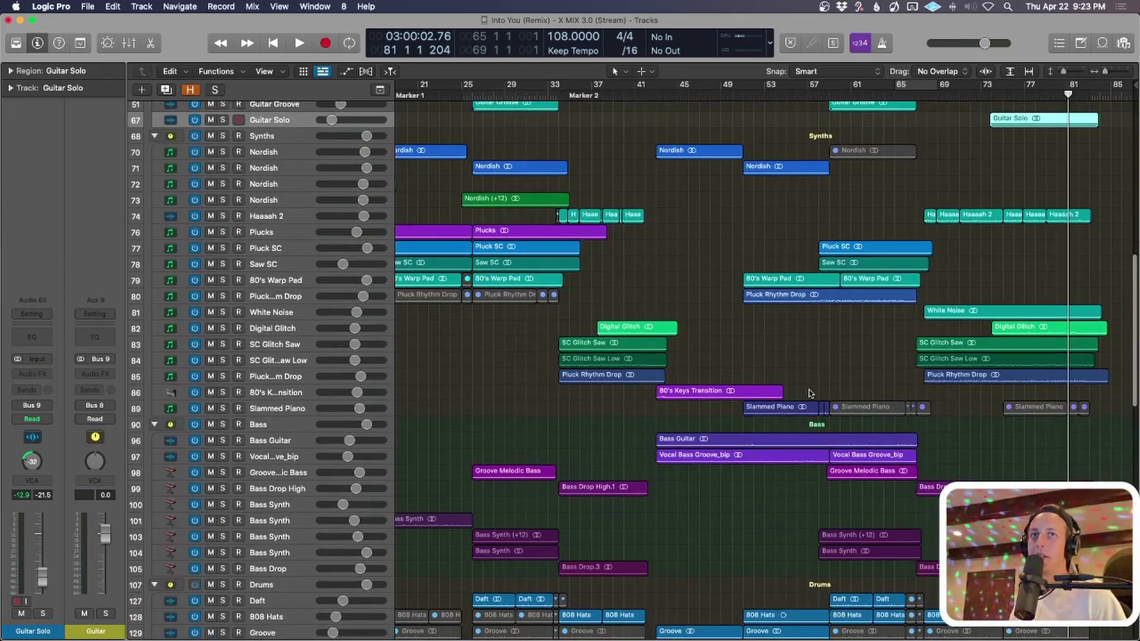
key("super+Up")
key("super+Up")
key("super+Up")
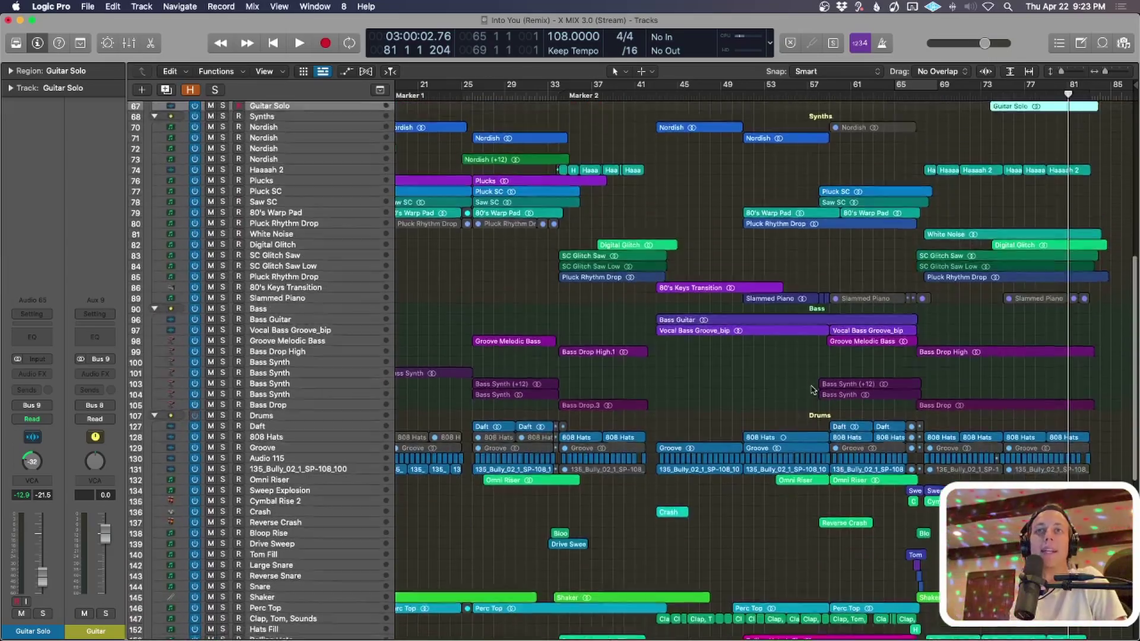
Select the Sounds track stack and return the playhead to the start of the song.
scroll(815, 389, "down", 10)
key("super+Left")
scroll(815, 388, "up", 10)
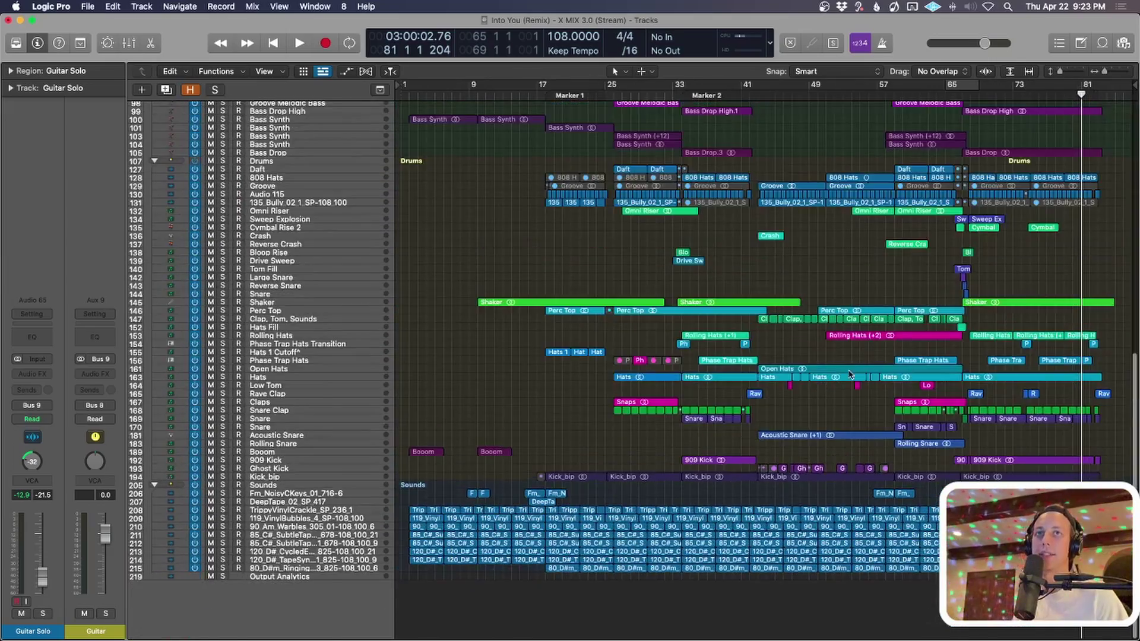
scroll(862, 376, "down", 8)
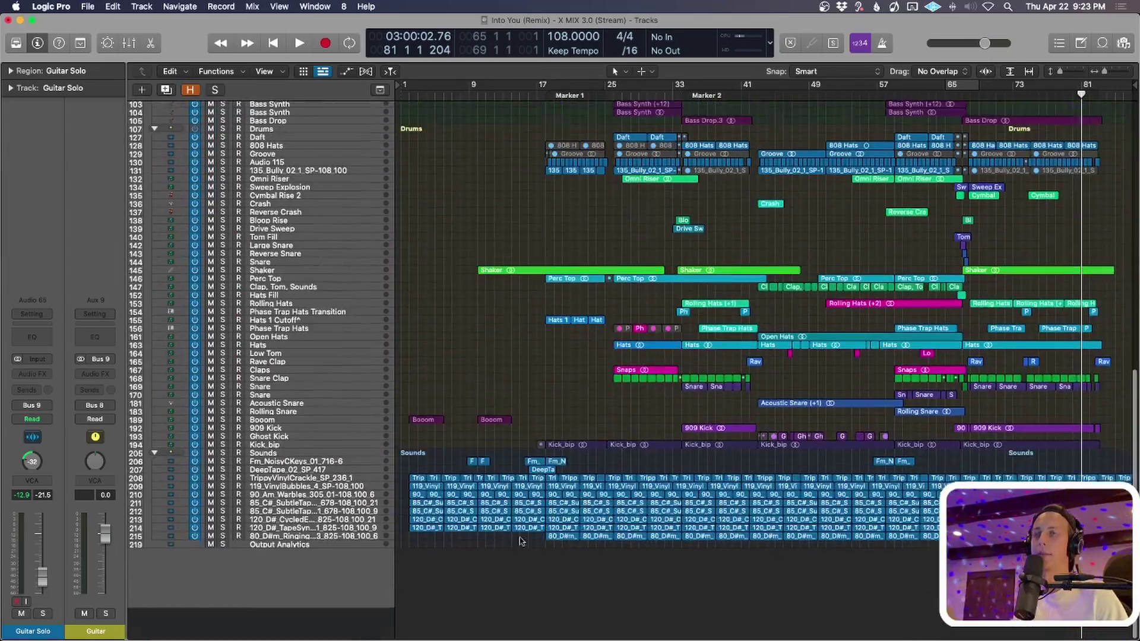
left_click(332, 485)
key("super+Down")
key("super+Down")
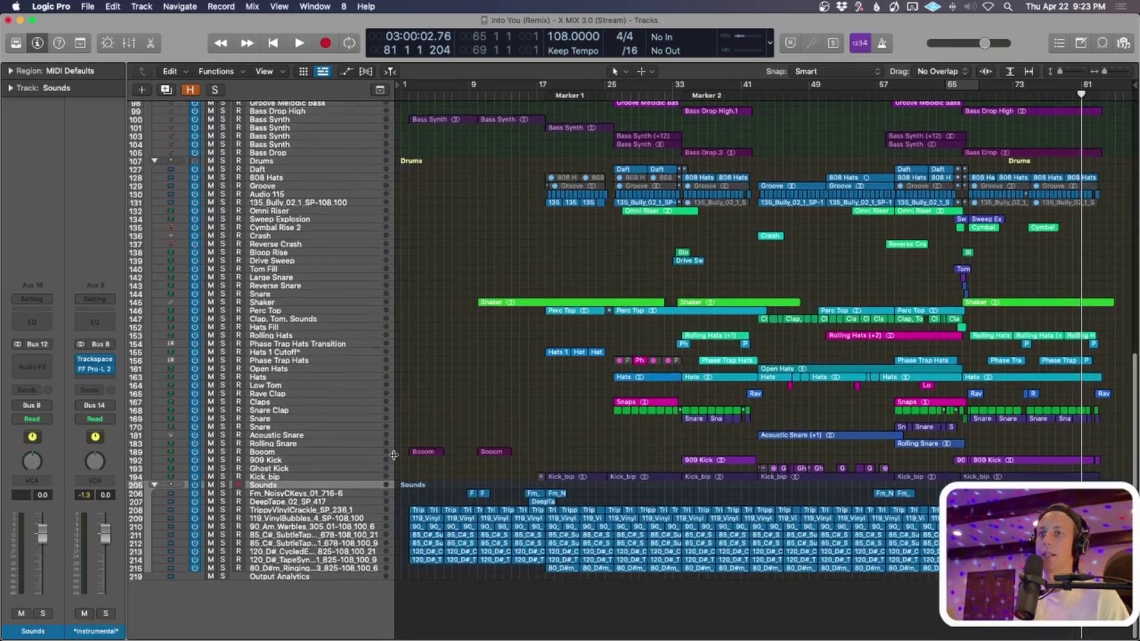
key("Return")
key("super+Down")
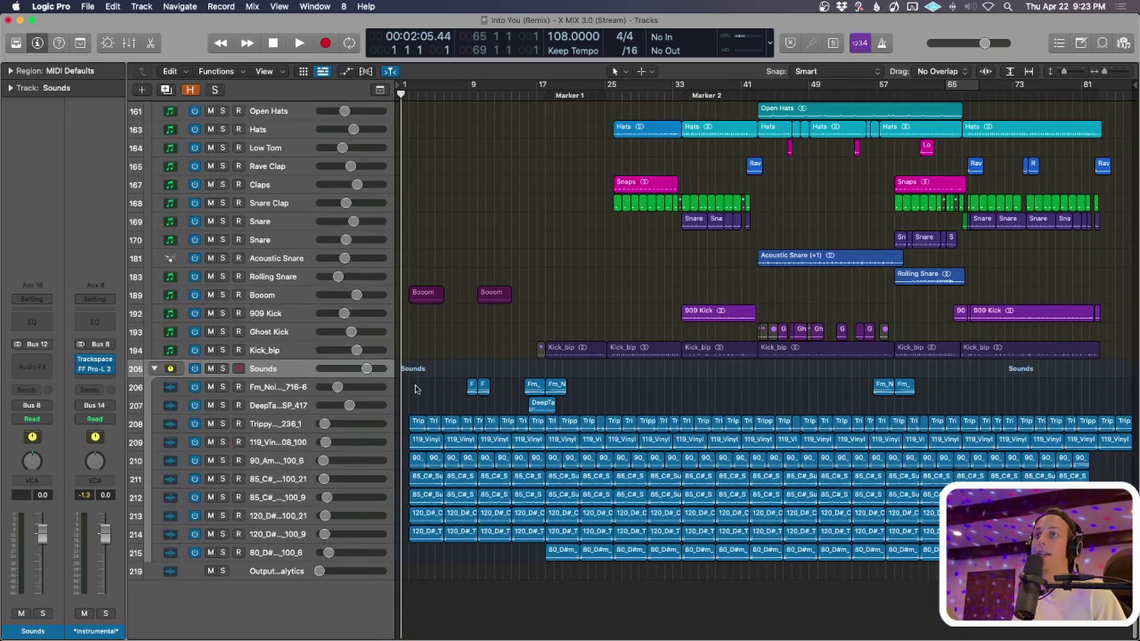
Select all regions on the Sounds stack's tracks, and clear the selection again.
left_click_drag(416, 389, 1131, 572)
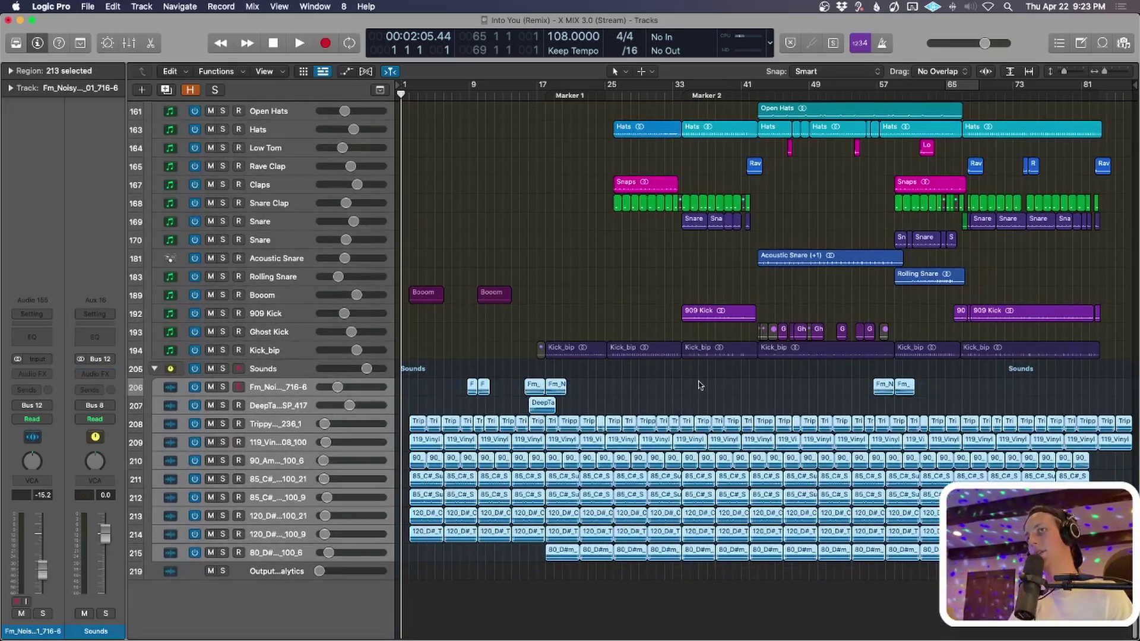
left_click(700, 400)
scroll(684, 406, "up", 5)
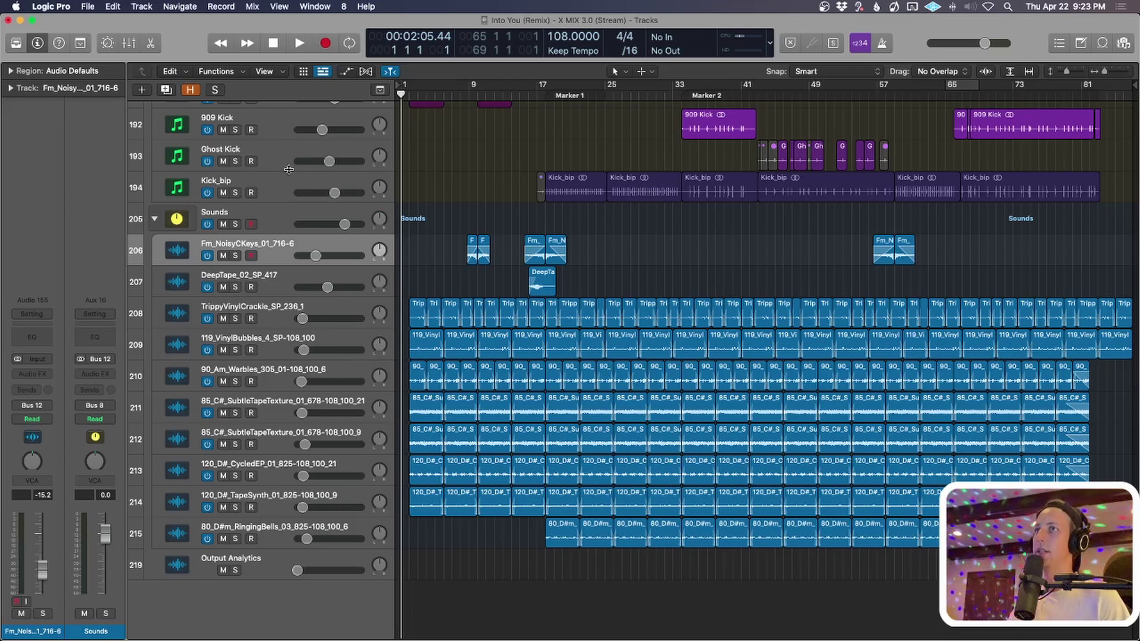
Solo the Sounds stack and play the song from the start with its opening texture regions up to about bar 25 selected.
left_click(284, 209)
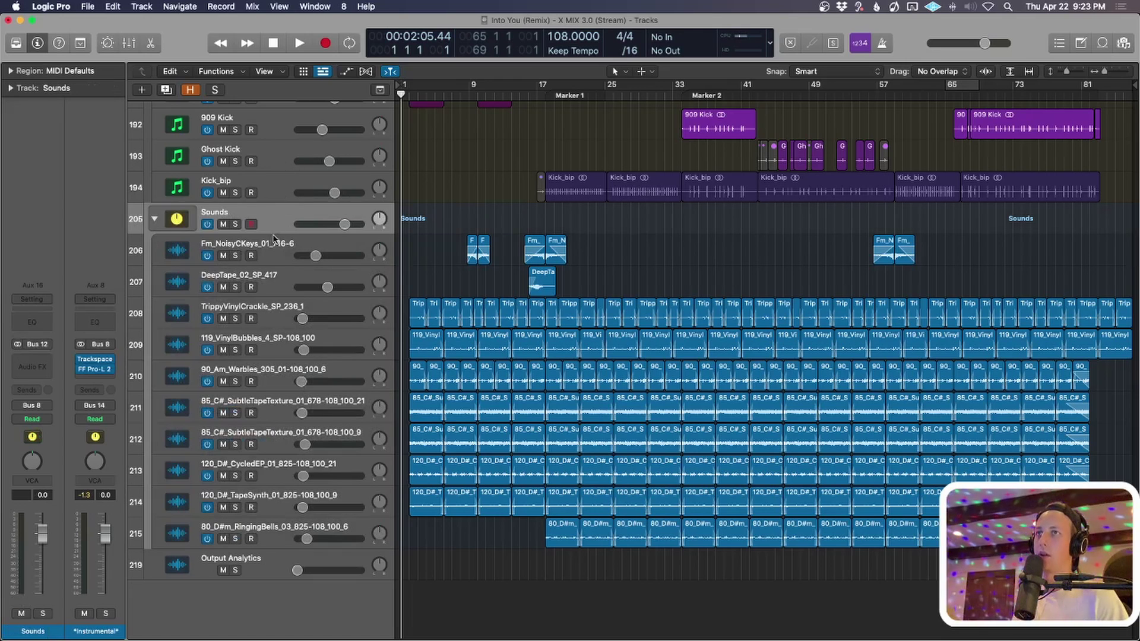
key("s")
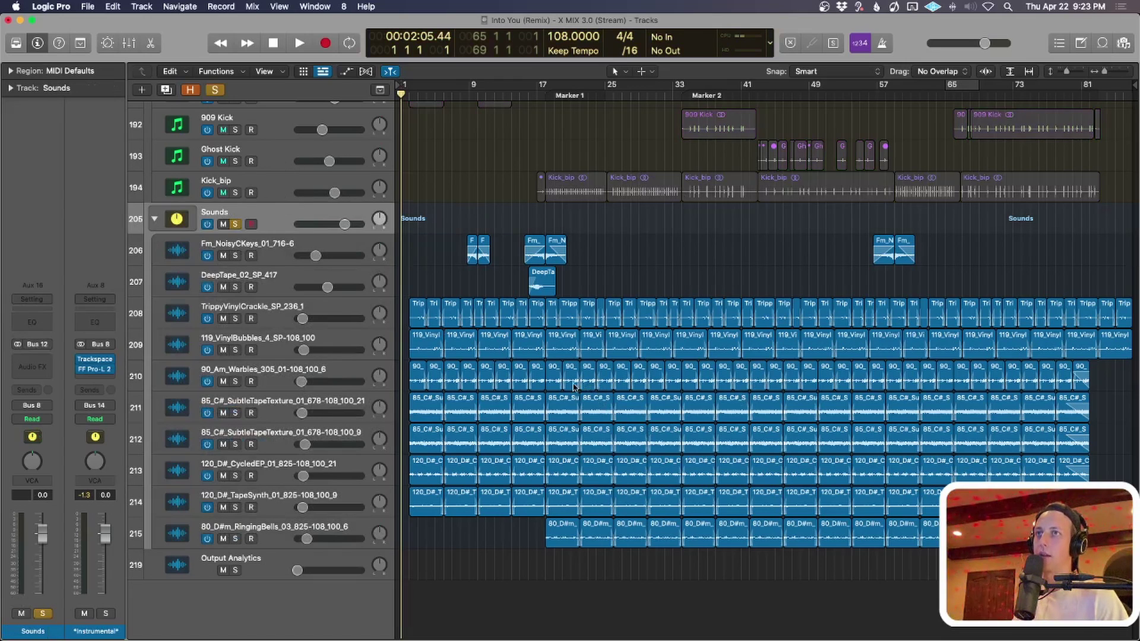
left_click_drag(416, 298, 604, 512)
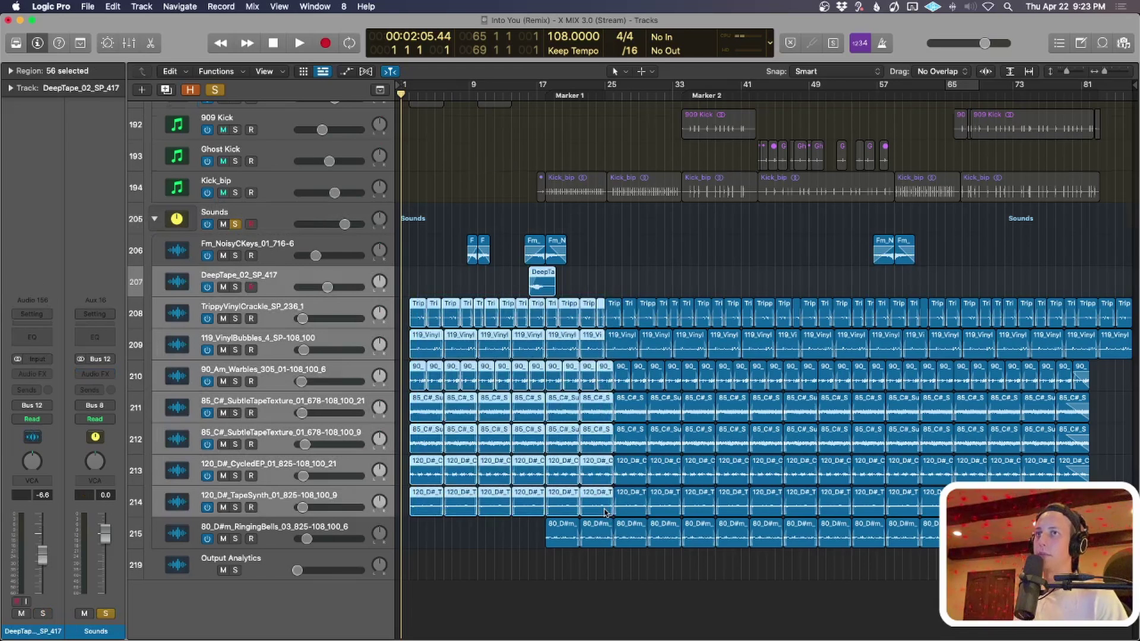
key("super+Up")
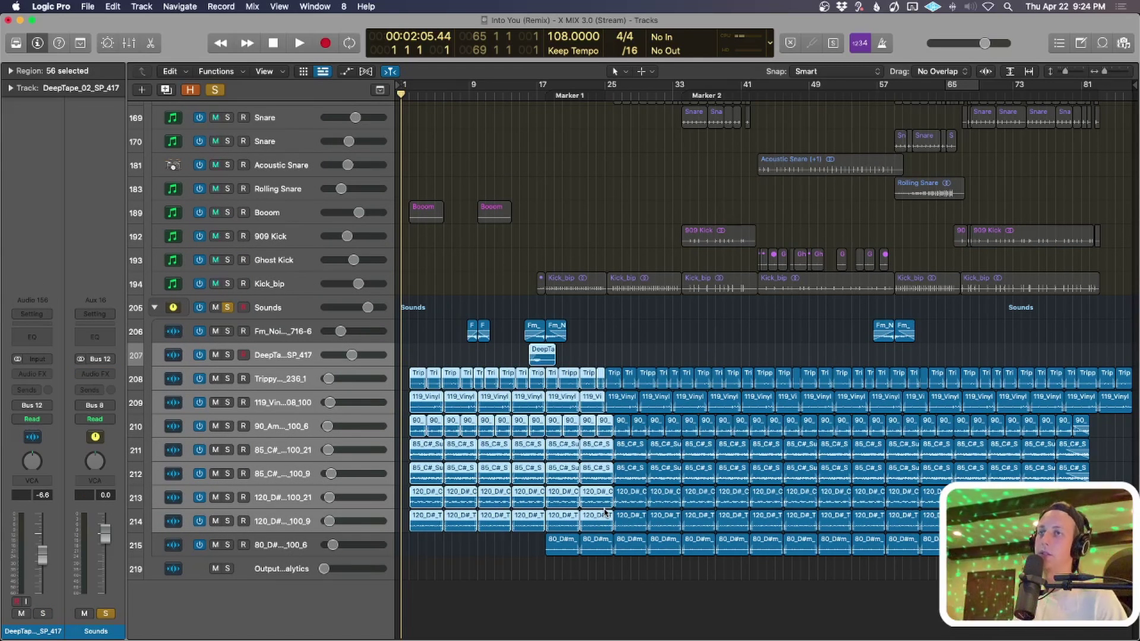
key("space")
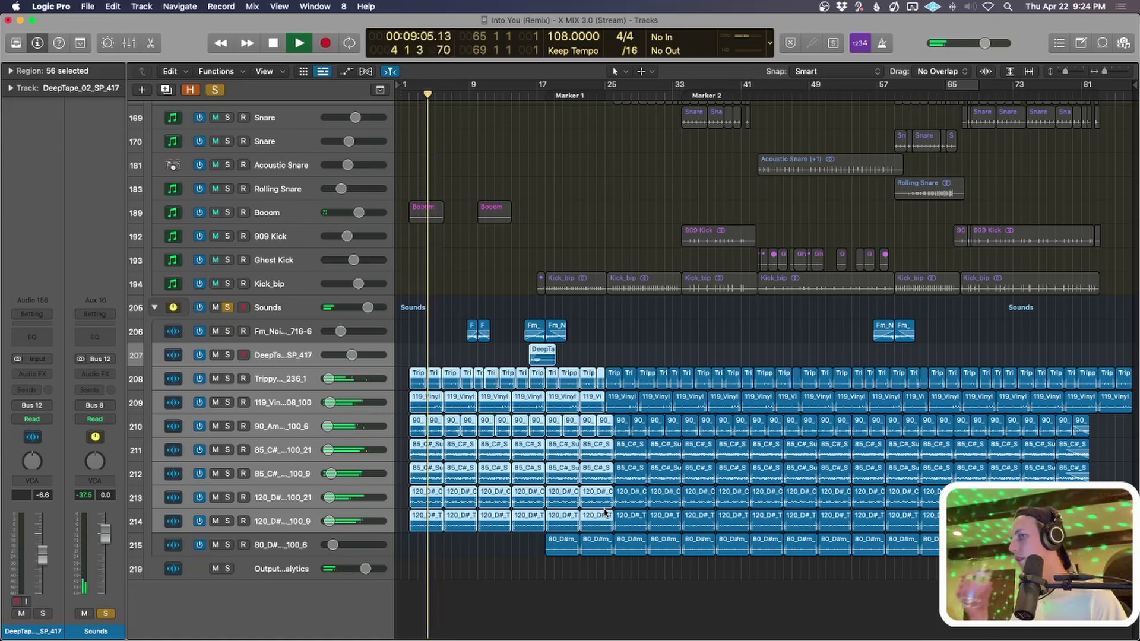
Select the Sounds stack and raise its volume to 6.0.
left_click(304, 308)
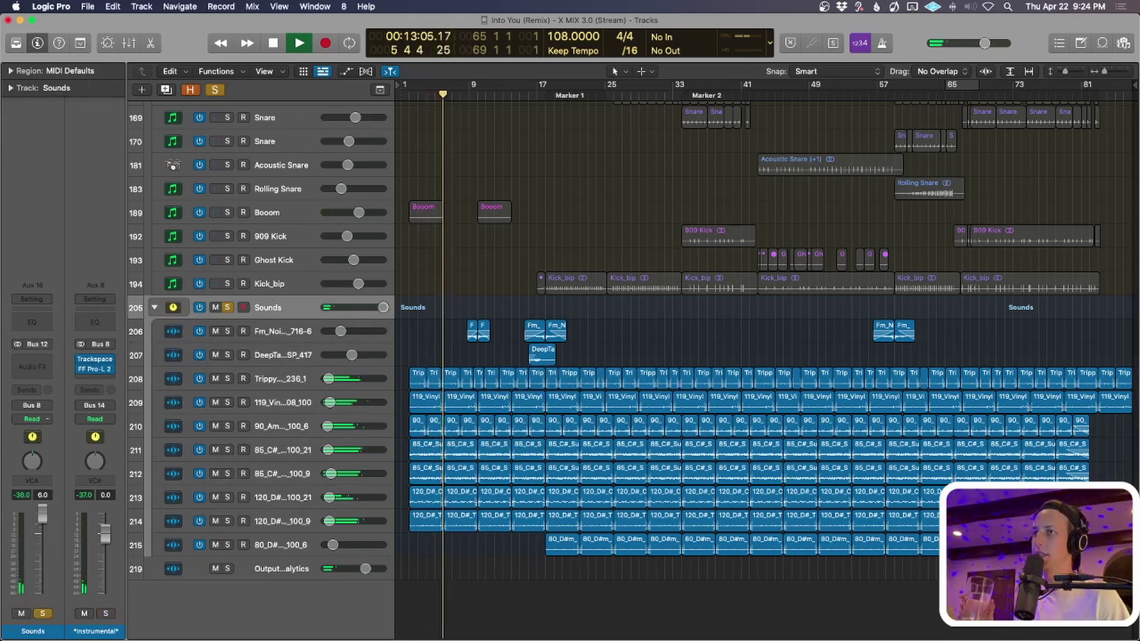
Raise the Instrumental stack's volume to 6.0 and listen to the soloed Sounds stack from the intro and again from bar 25.
left_click_drag(104, 533, 105, 511)
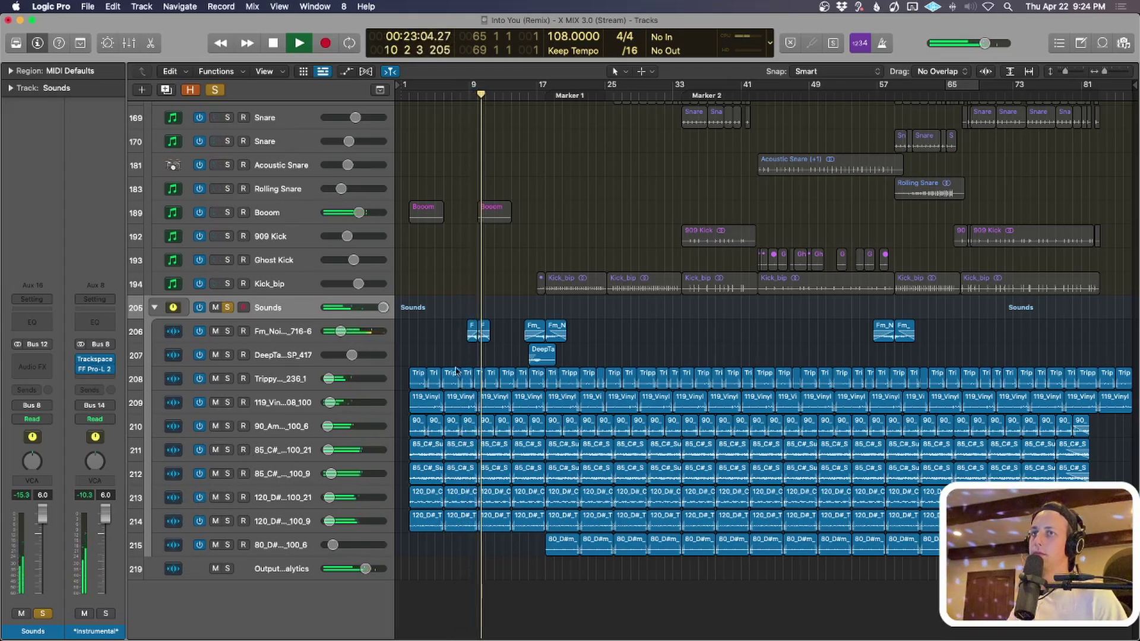
key("space")
left_click(604, 96)
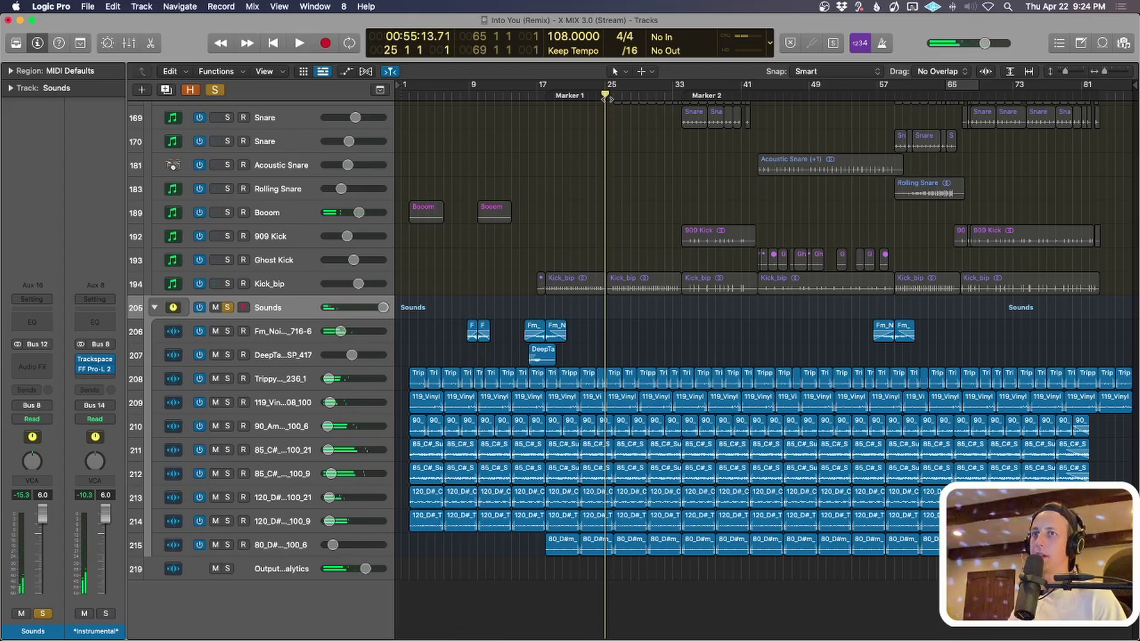
key("space")
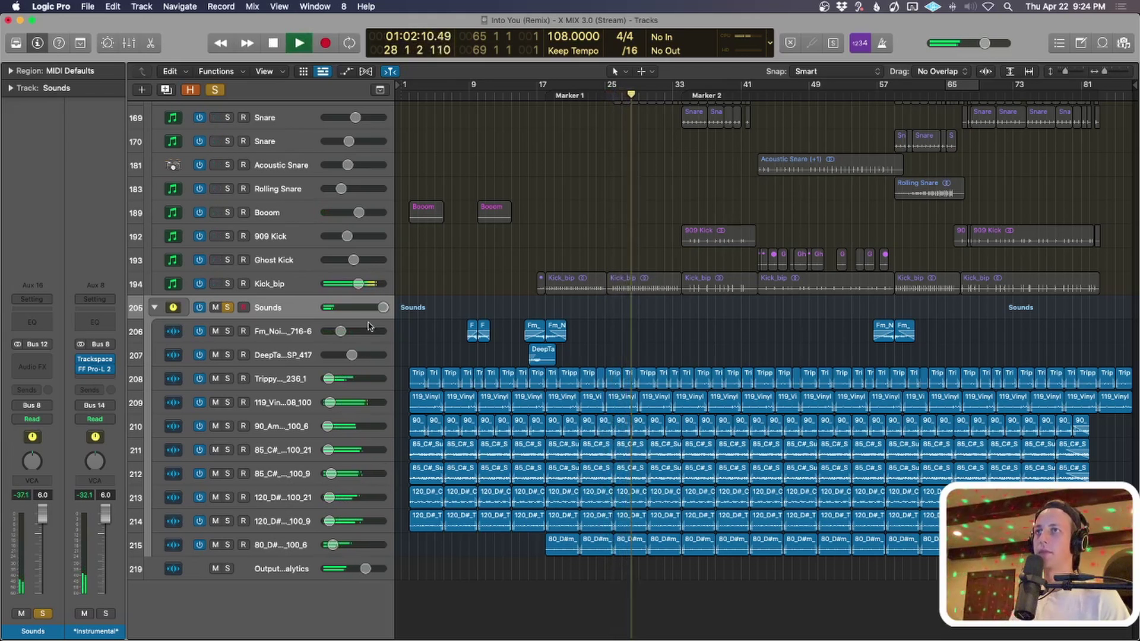
key("space")
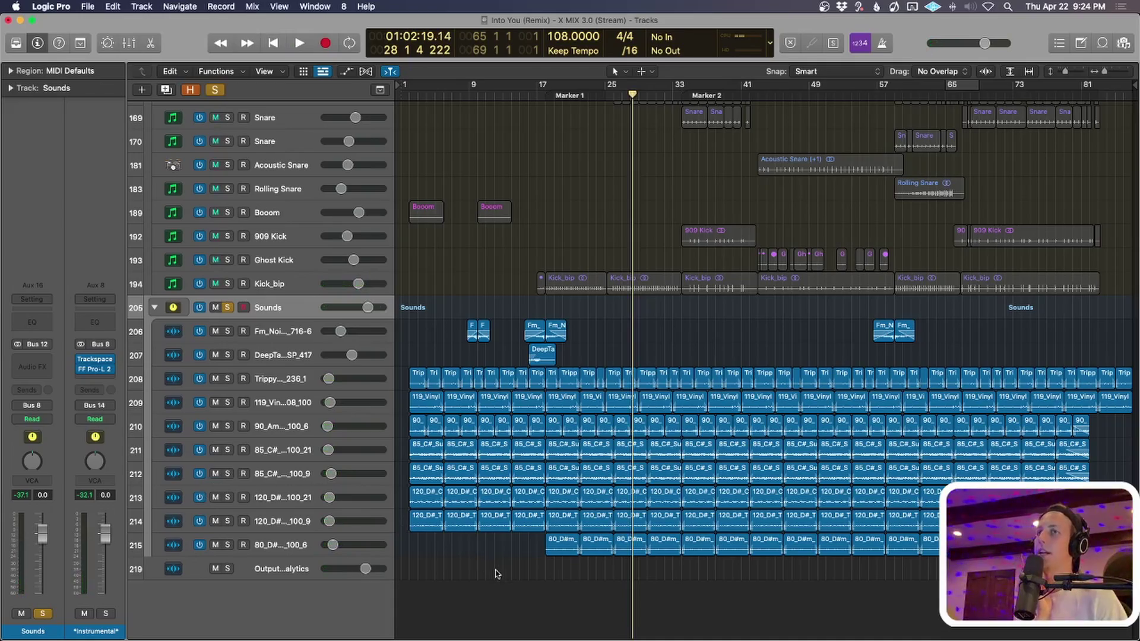
Clear the solo so the whole arrangement is active again.
scroll(432, 322, "up", 1)
key("super+Up")
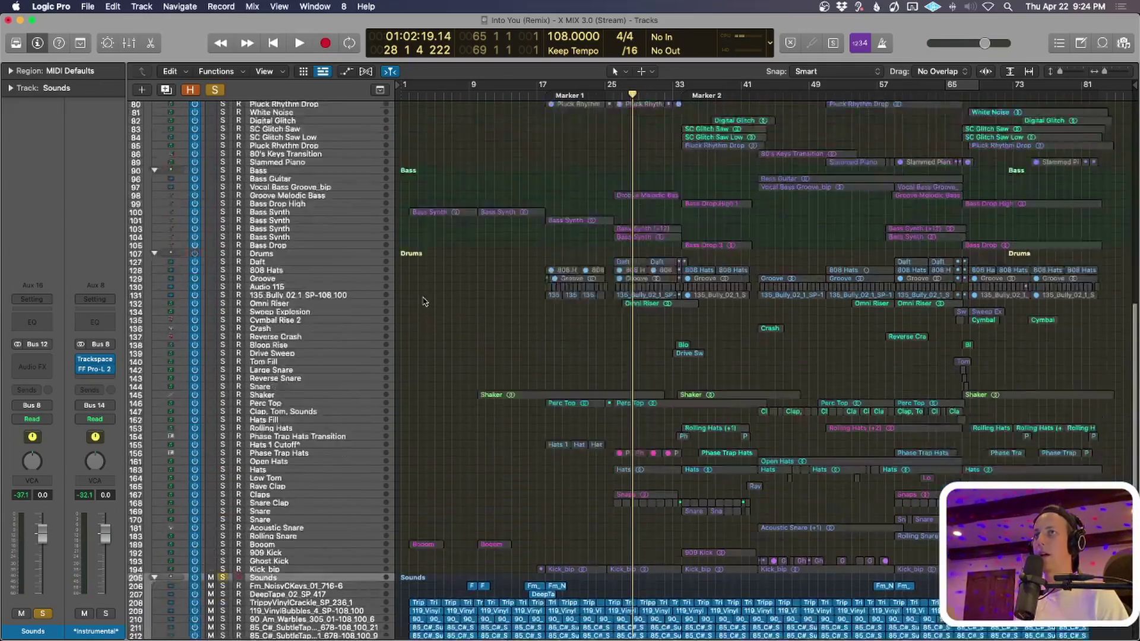
left_click(215, 90)
scroll(264, 171, "up", 10)
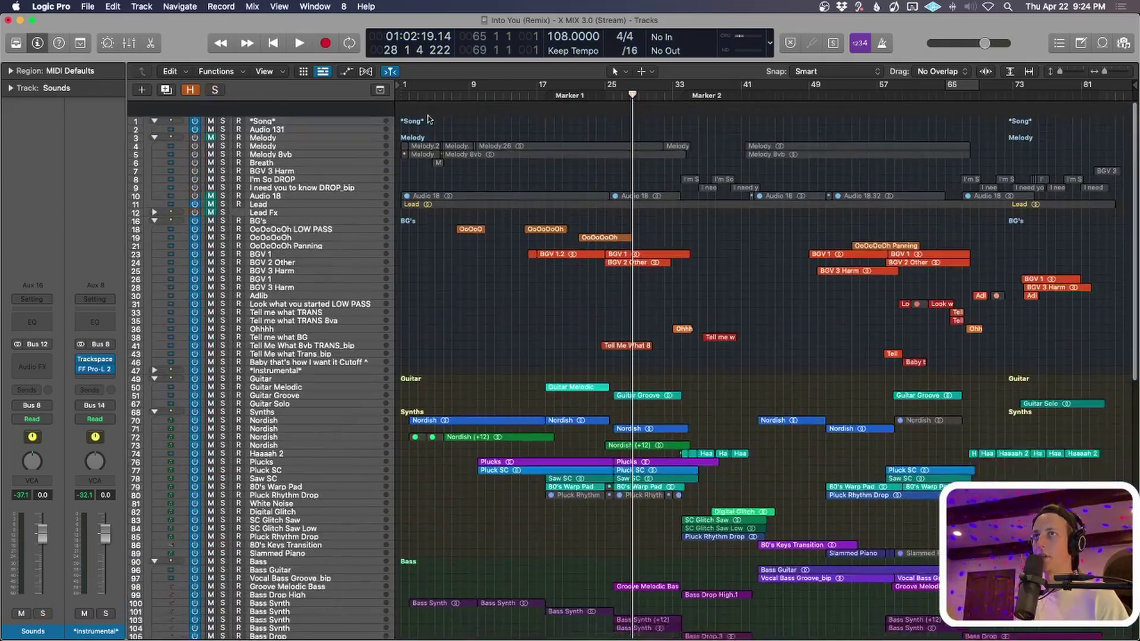
Select the opening Nordish synth region and return the playhead to its start at bar 2.
left_click(440, 405)
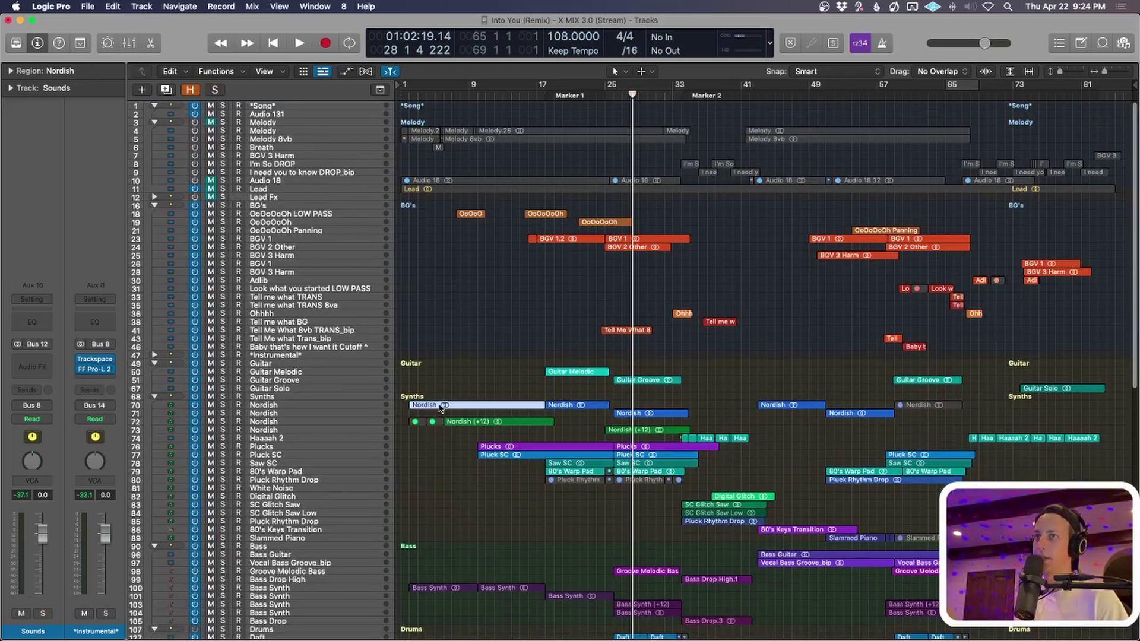
scroll(440, 406, "down", 5)
scroll(440, 406, "down", 3)
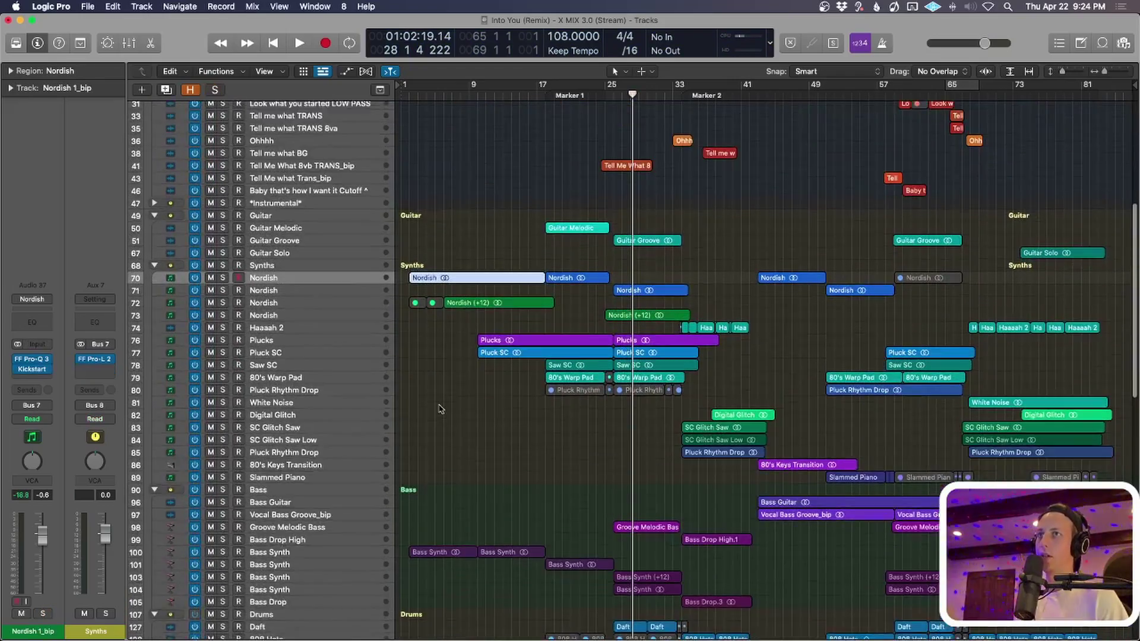
key("super+Down")
scroll(371, 222, "up", 10)
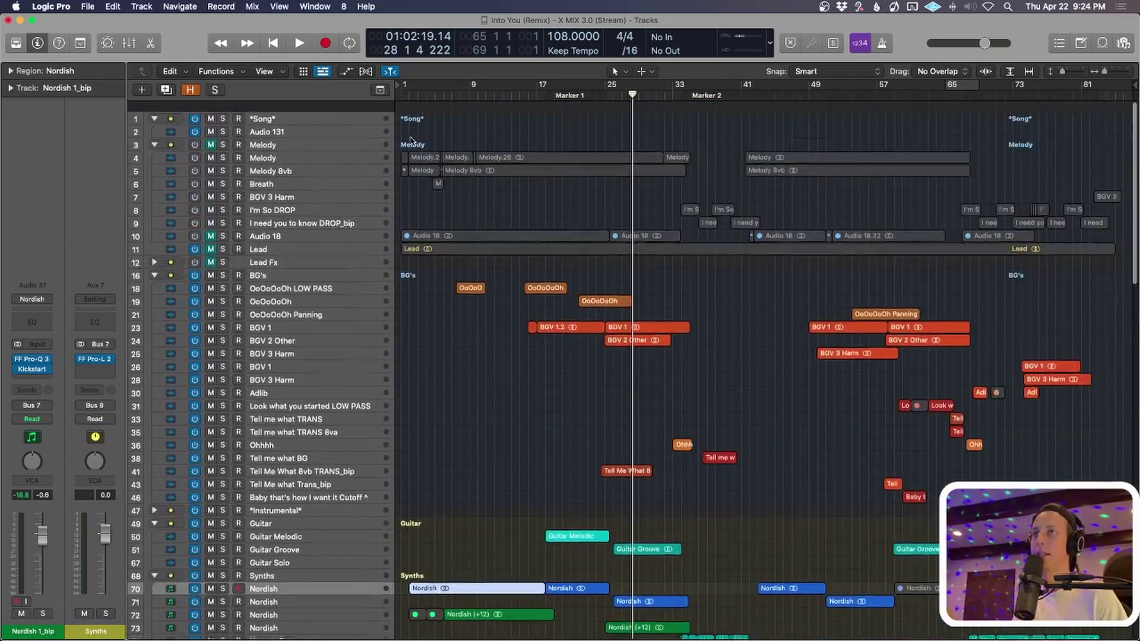
key("Return")
With the first TrippyVinylCrackle region selected, play from bar 2 while muting and unmuting the Sounds stack twice to compare the mix.
scroll(423, 216, "down", 10)
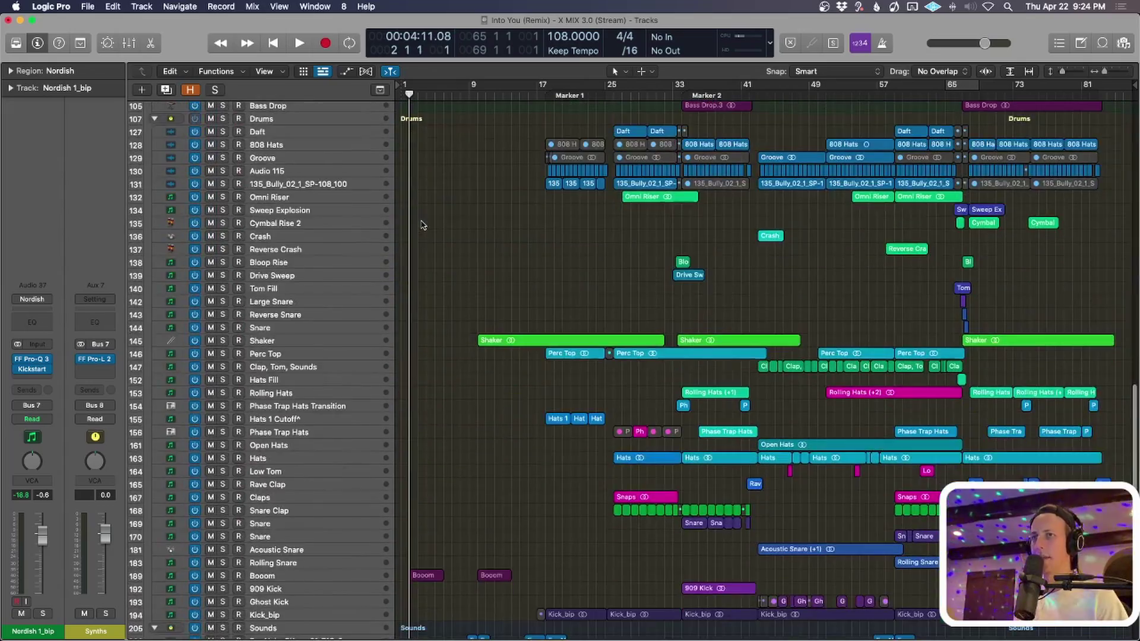
scroll(413, 282, "down", 10)
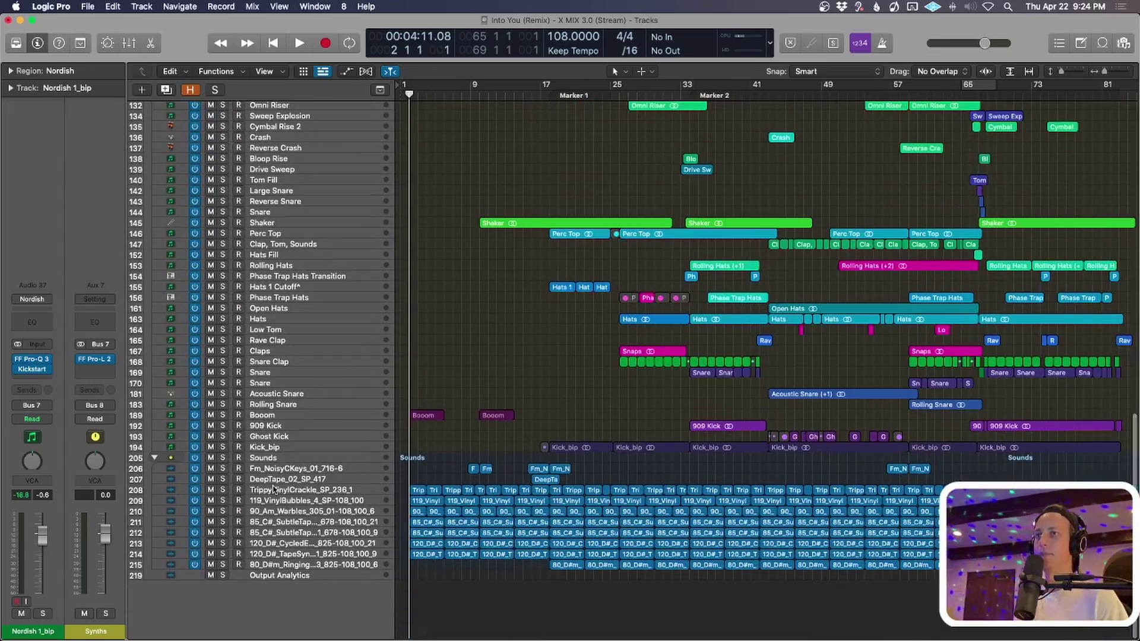
left_click(304, 460)
left_click(419, 491)
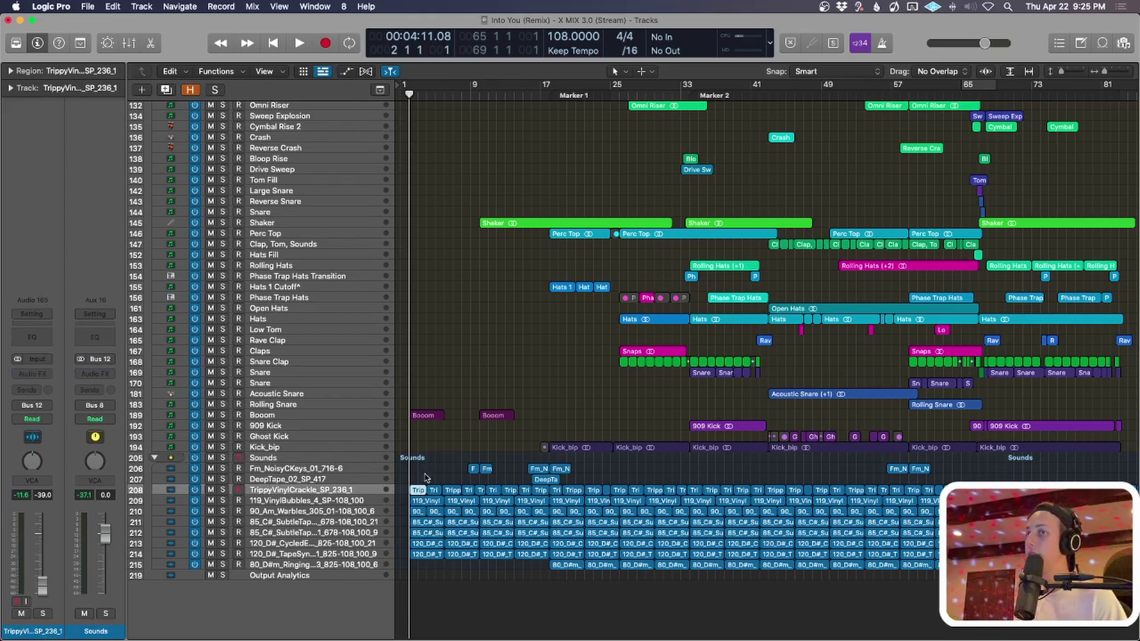
key("space")
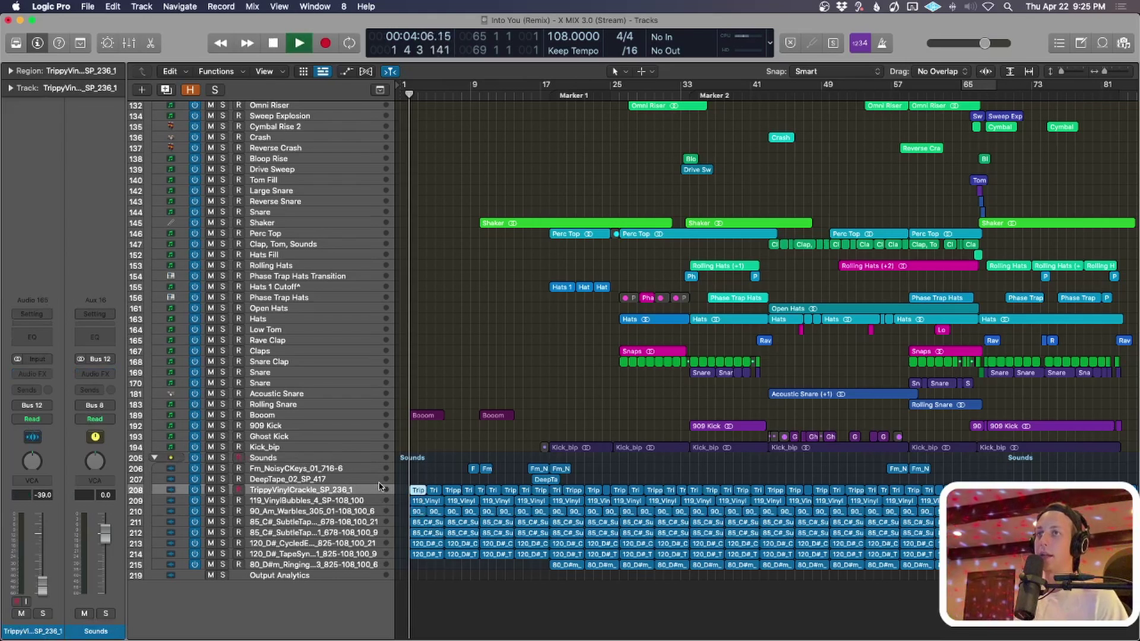
left_click(211, 457)
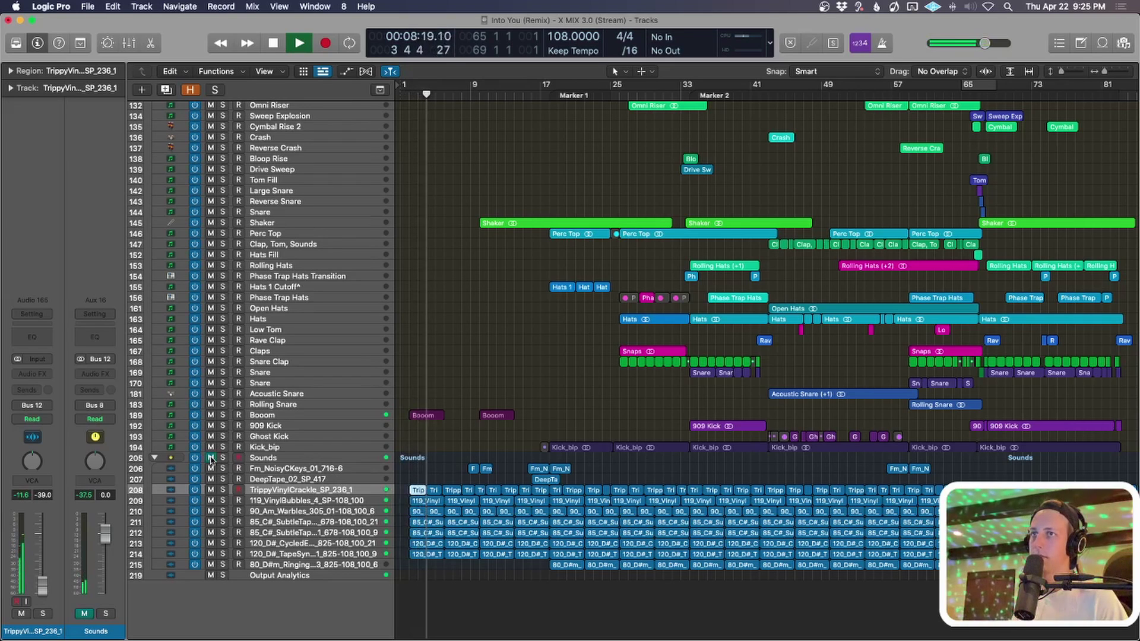
left_click(211, 457)
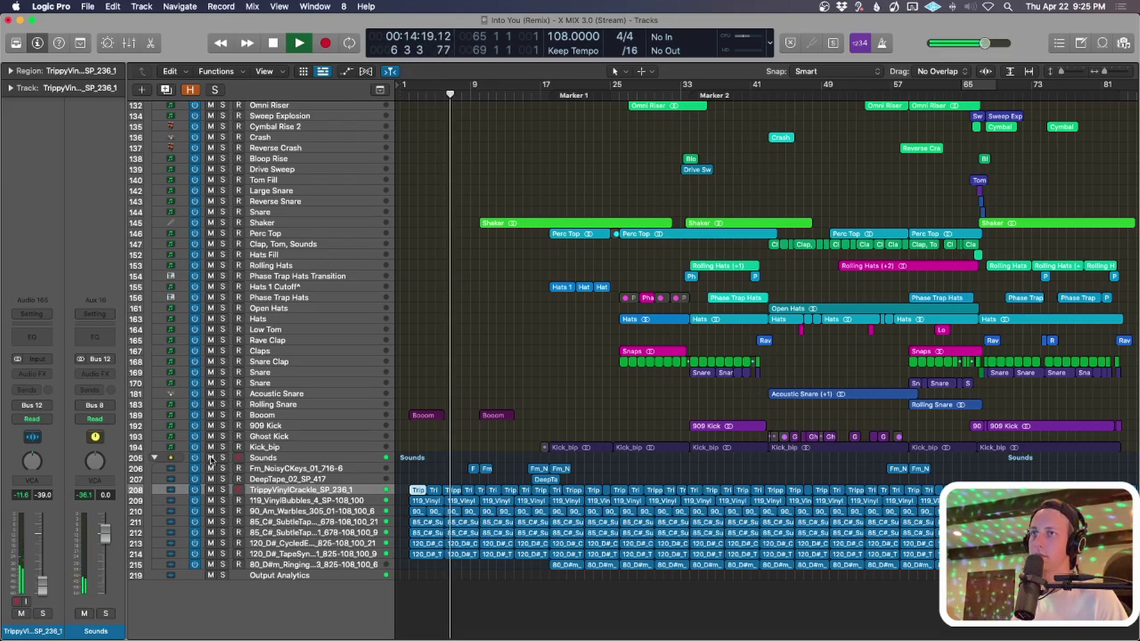
left_click(211, 458)
left_click(211, 458)
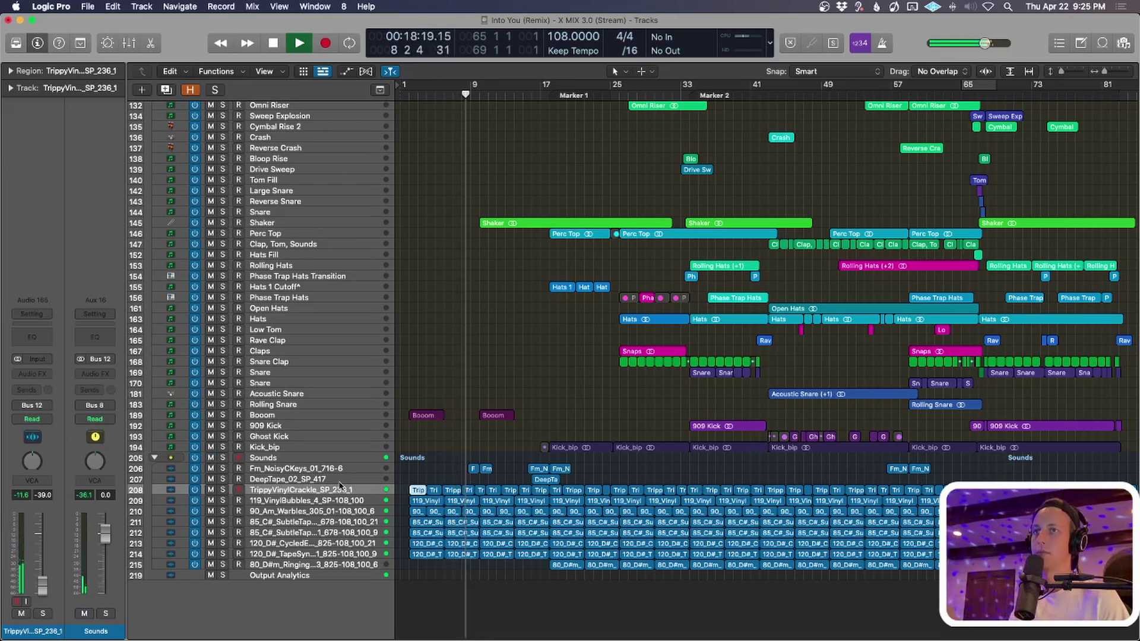
key("space")
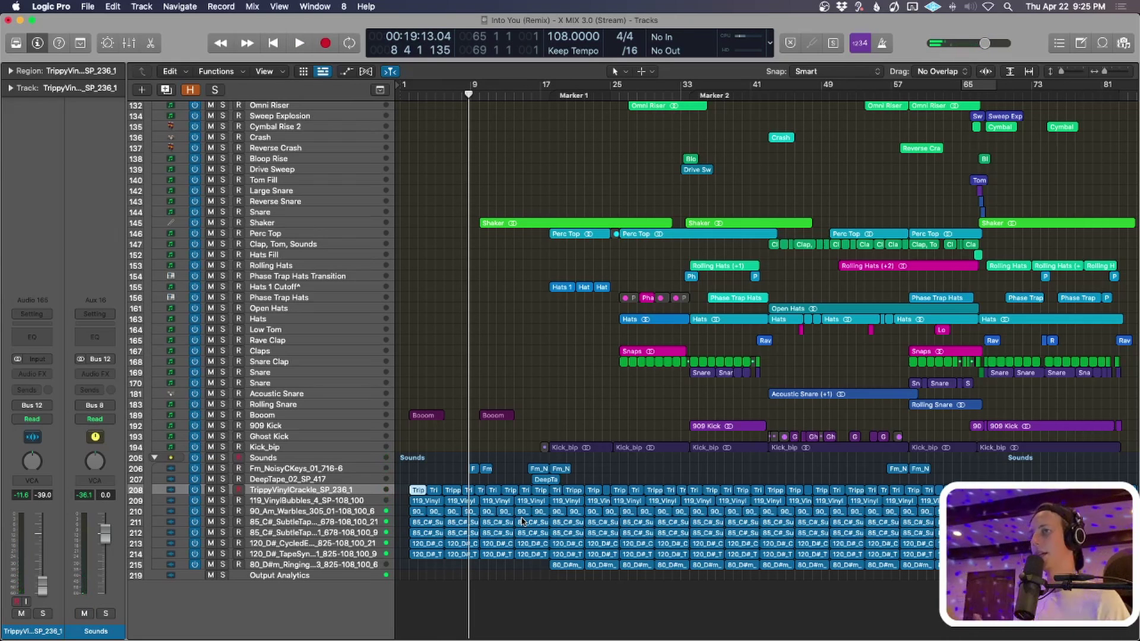
Look over the arrangement from the background vocals down to the Sounds tracks, clear the region selection and return the playhead to bar 1.
scroll(517, 521, "up", 5)
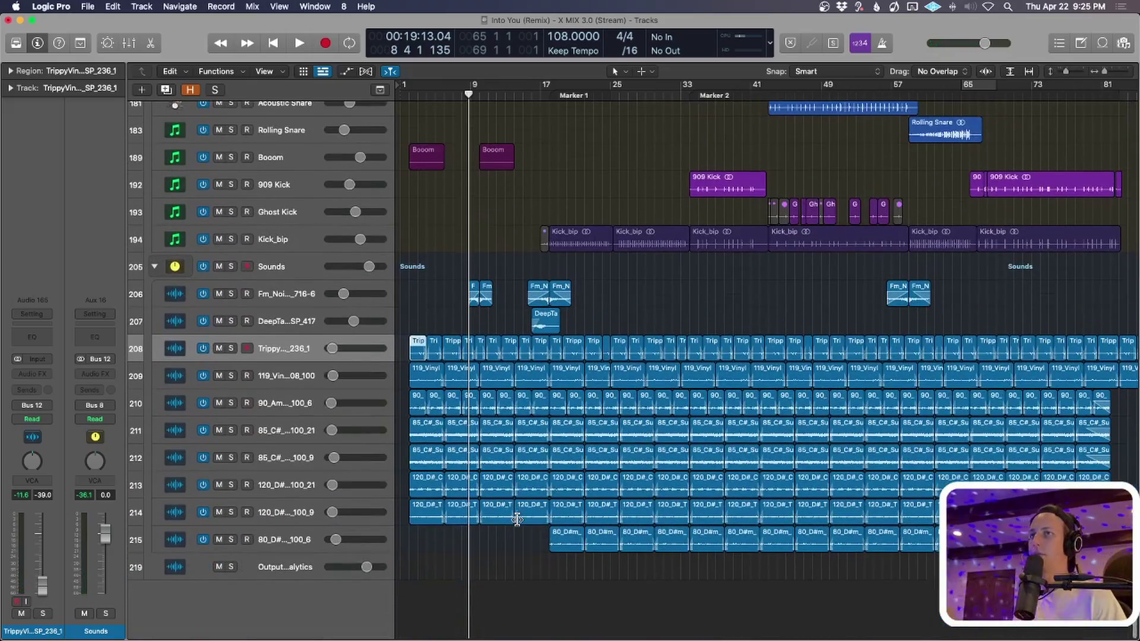
scroll(517, 520, "down", 2)
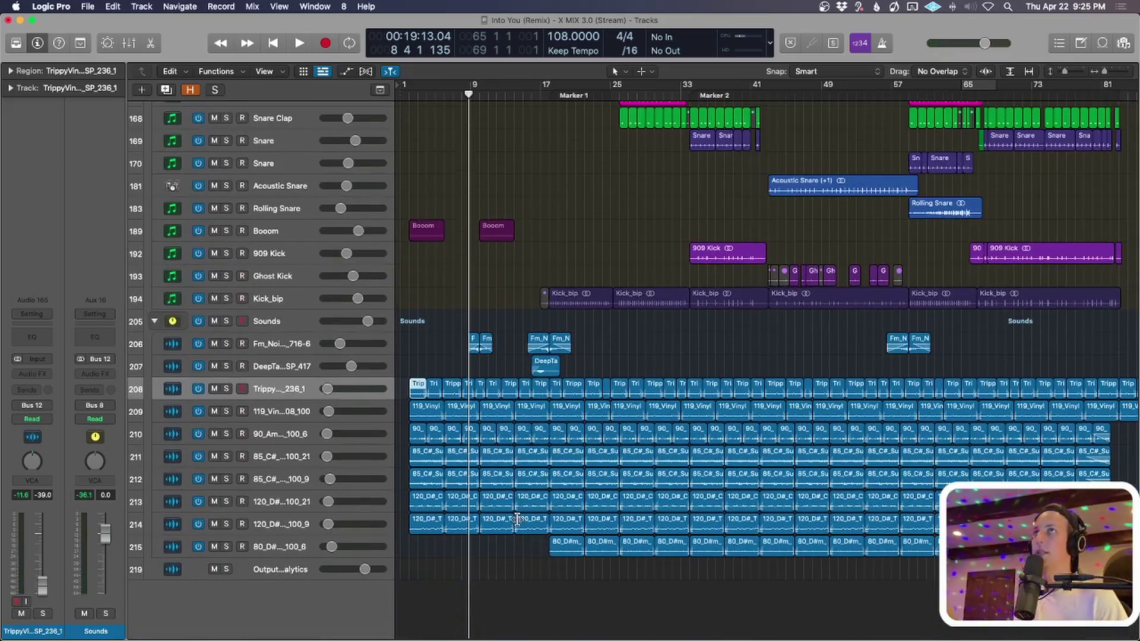
scroll(517, 521, "up", 15)
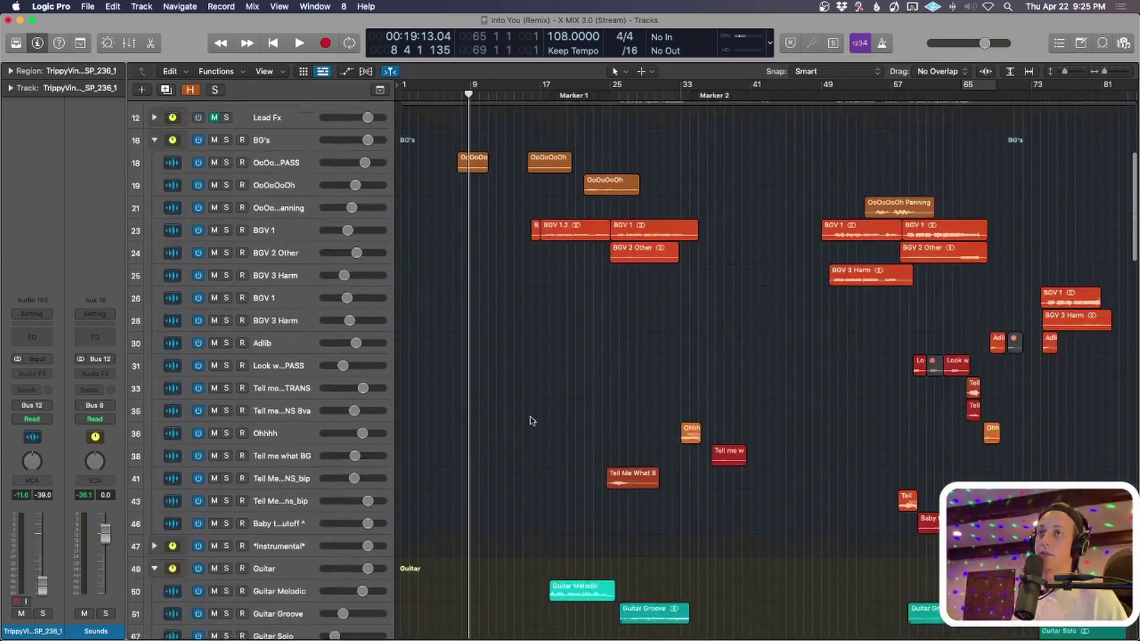
left_click(531, 412)
scroll(531, 412, "down", 4)
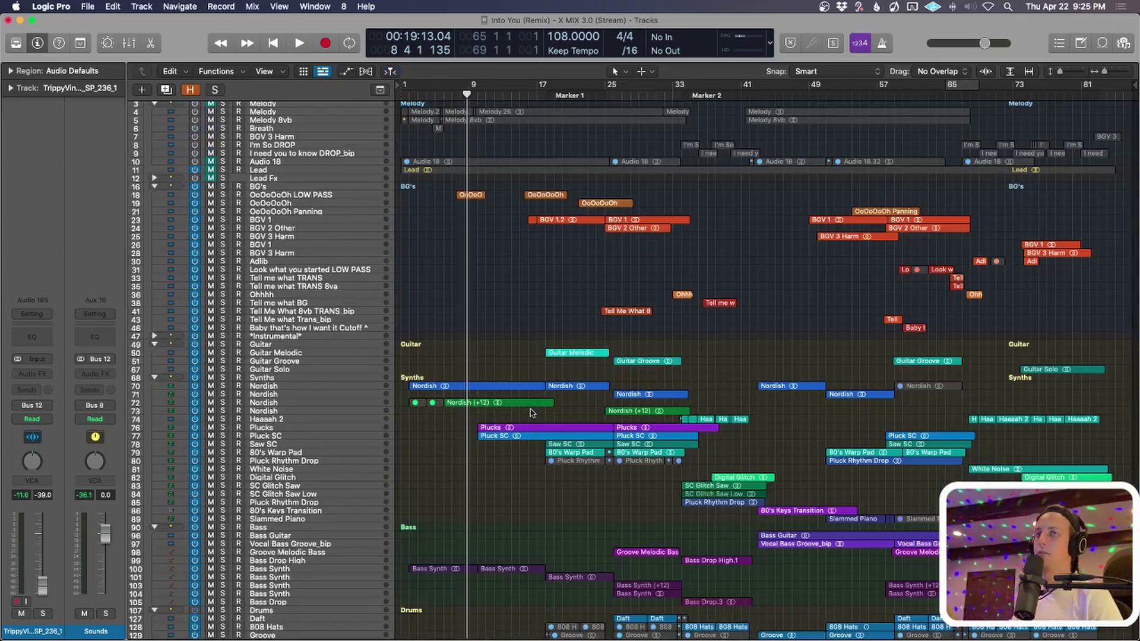
scroll(532, 413, "down", 8)
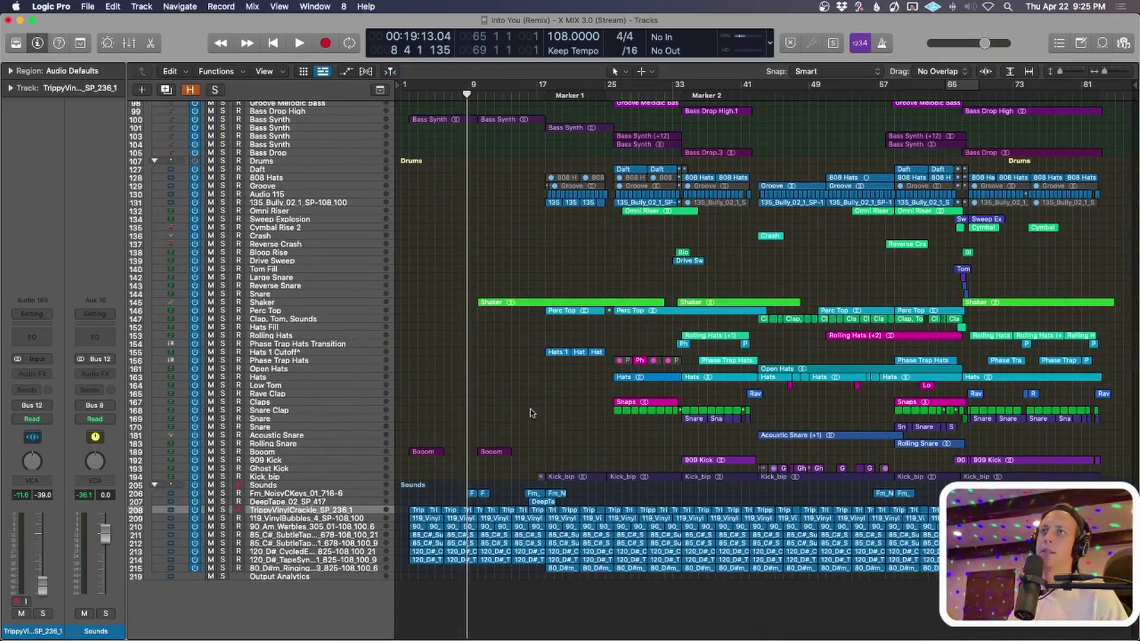
scroll(532, 413, "up", 4)
scroll(532, 412, "down", 5)
key("Return")
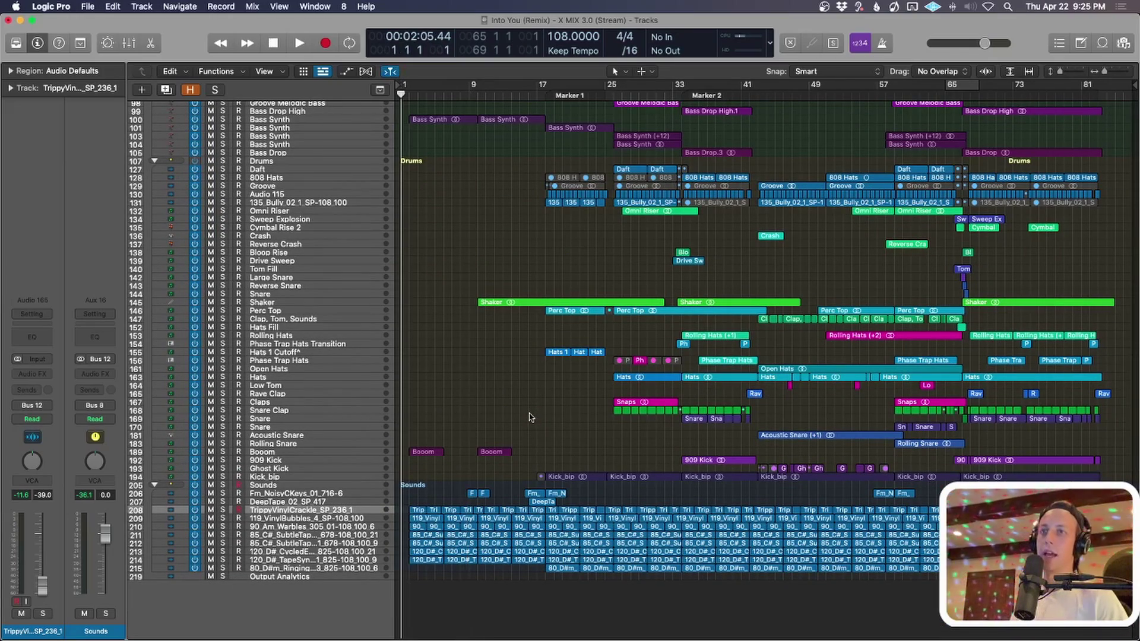
Select all regions on the TapeSynth track, and switch the selection to the TrippyVinylCrackle track.
left_click(374, 561)
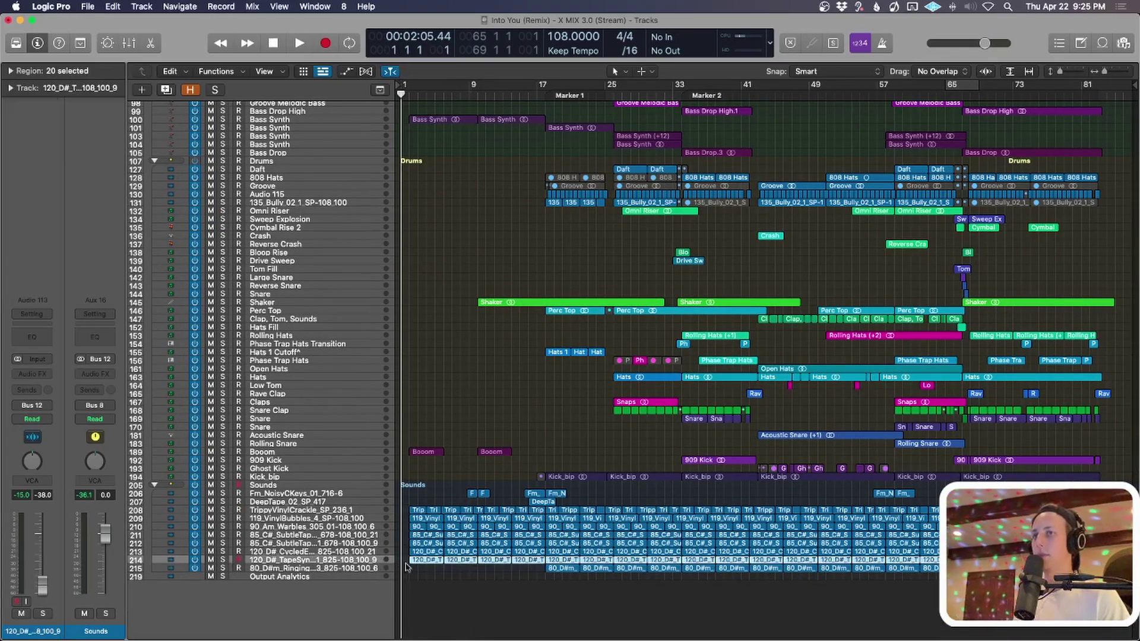
key("super+Down")
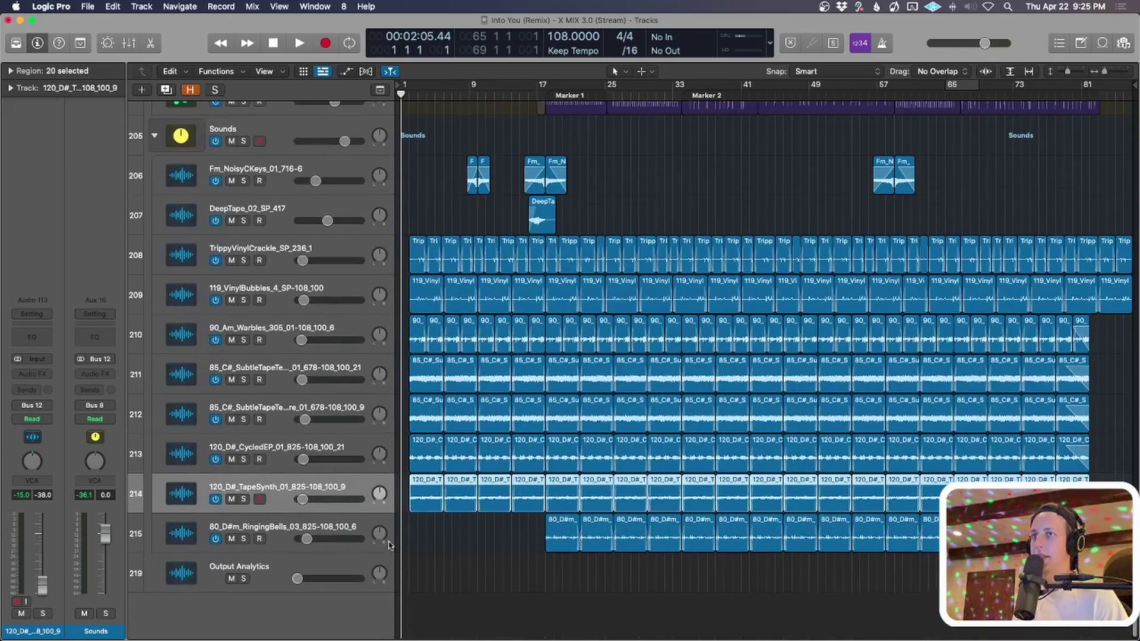
left_click(270, 247)
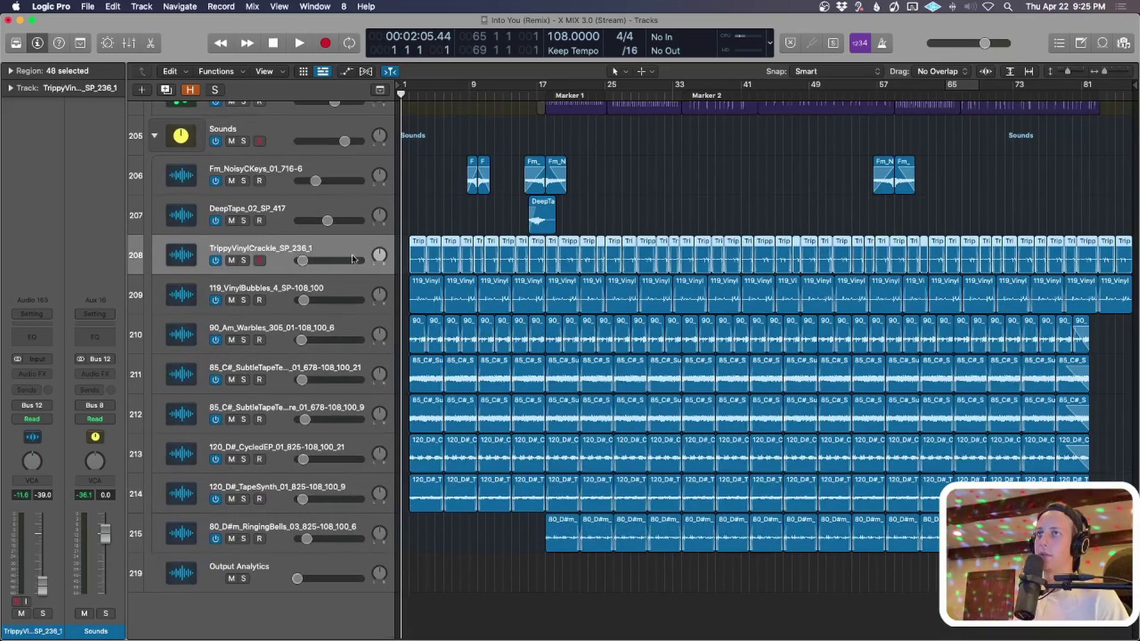
key("super+Down")
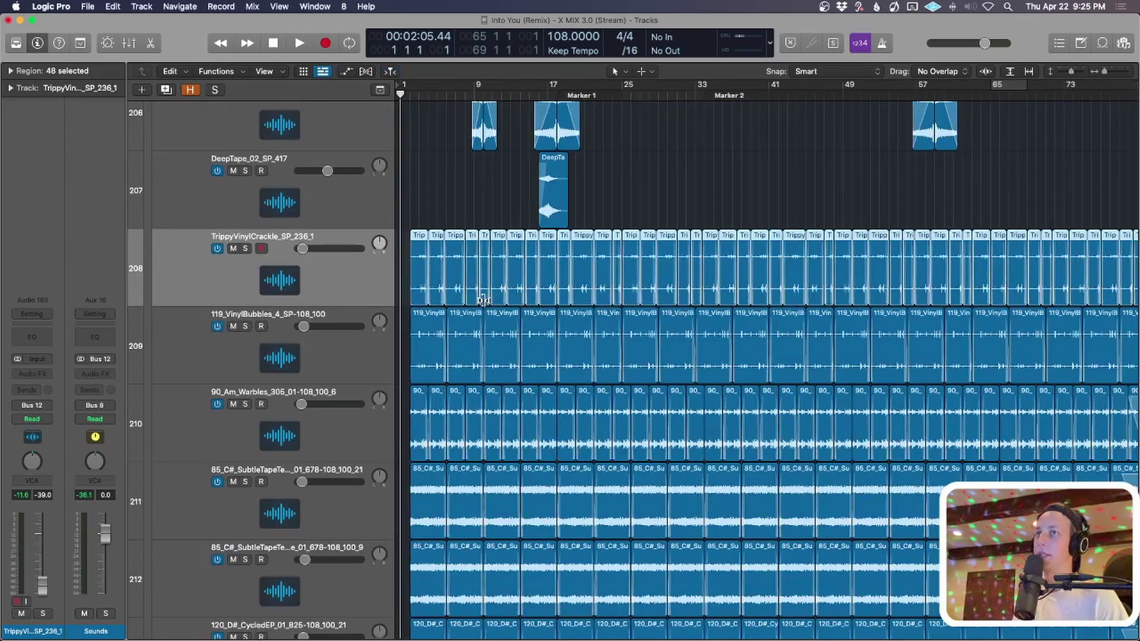
key("super+Right")
scroll(327, 177, "up", 3)
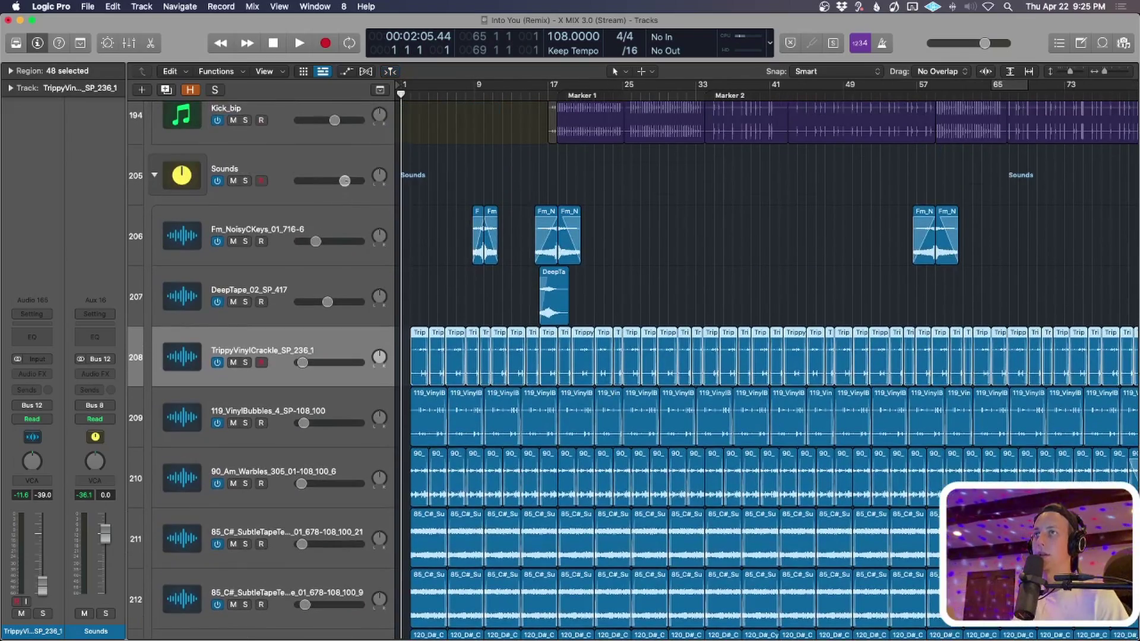
Set the Sounds and Instrumental stacks' volumes to 6.0, with the Sounds stack selected.
key("super+Up")
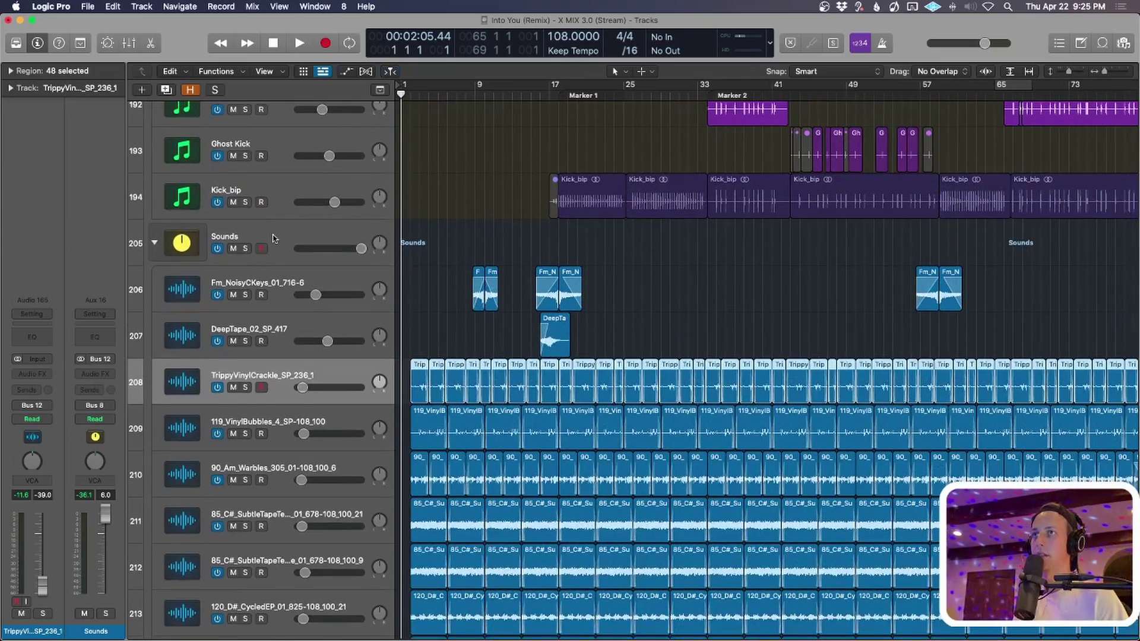
key("Up")
key("Up")
key("Up")
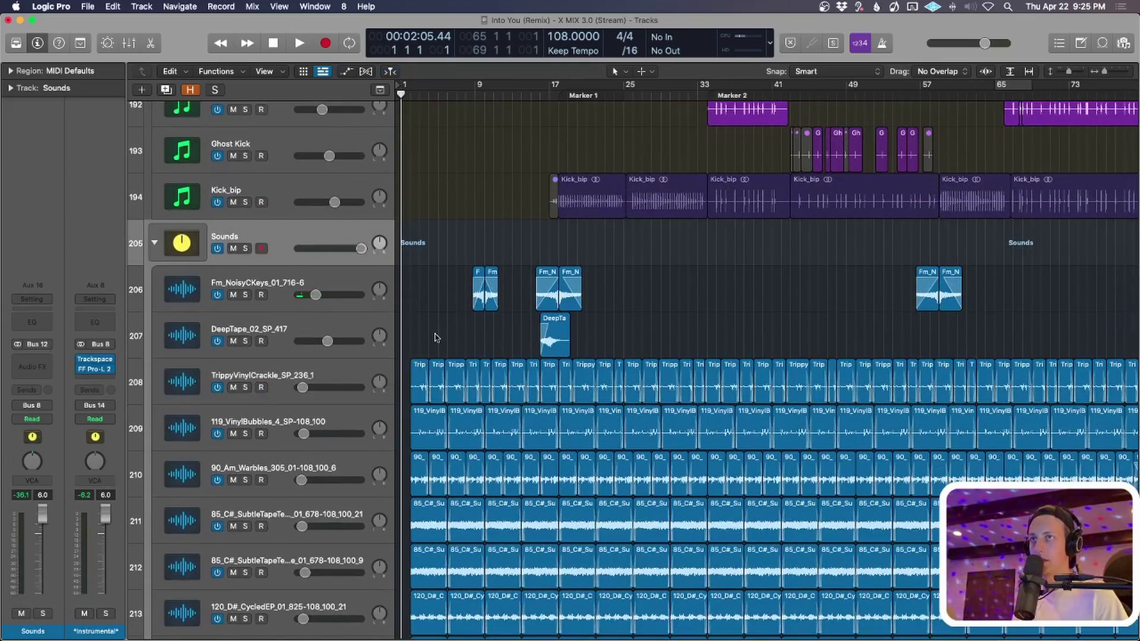
Move the track selection down to TrippyVinylCrackle and back to the Sounds stack, and solo the stack.
key("super+Up")
key("super+Right")
key("Down")
key("Down")
key("Down")
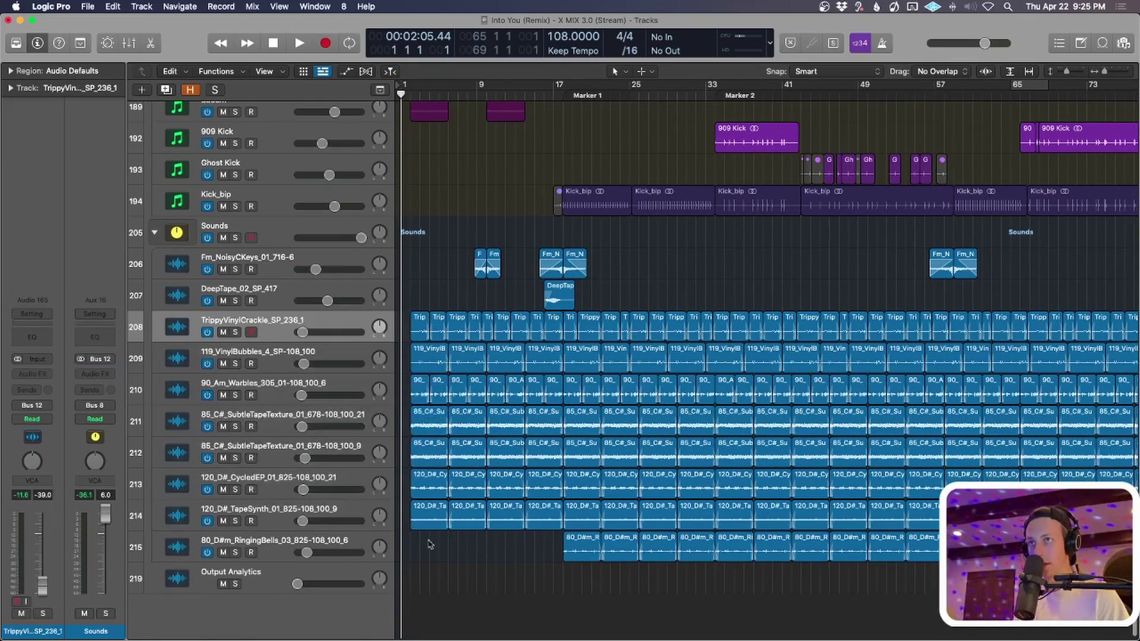
left_click(331, 228)
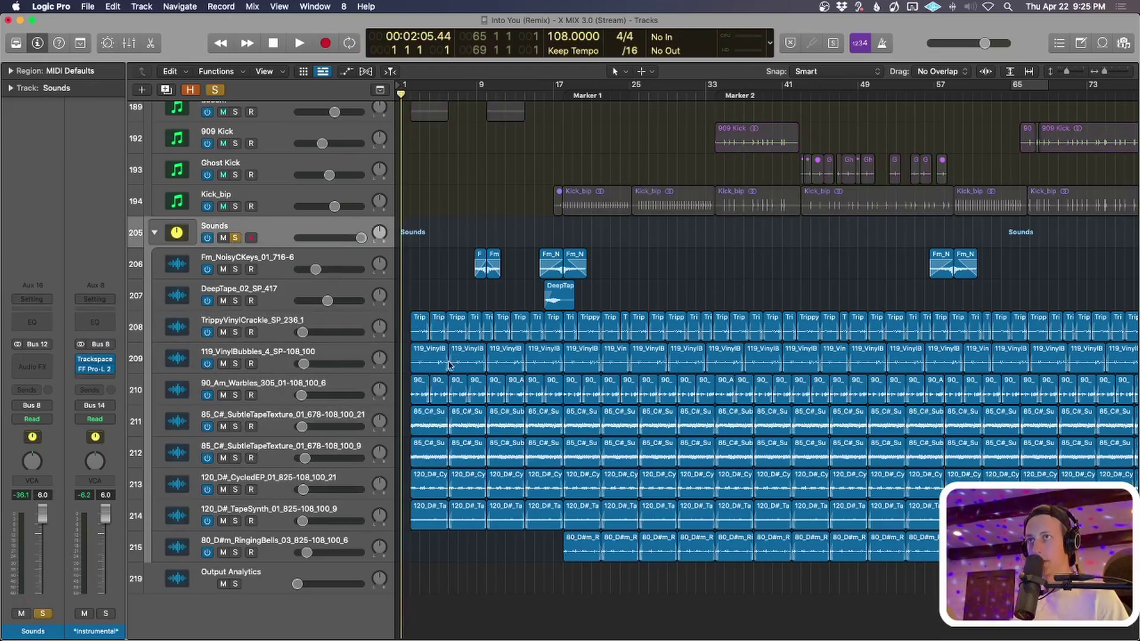
Solo only the TrippyVinylCrackle track and play it from the song's start, then add VinylBubbles to the solo.
left_click(313, 334)
key("s")
key("super+Down")
key("super+Right")
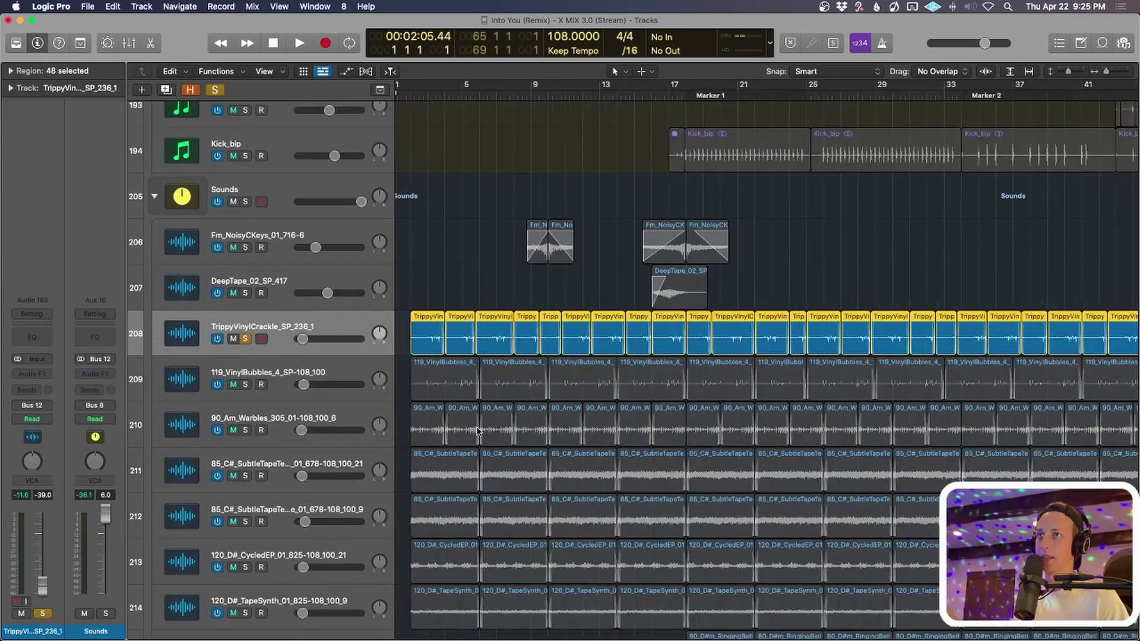
key("space")
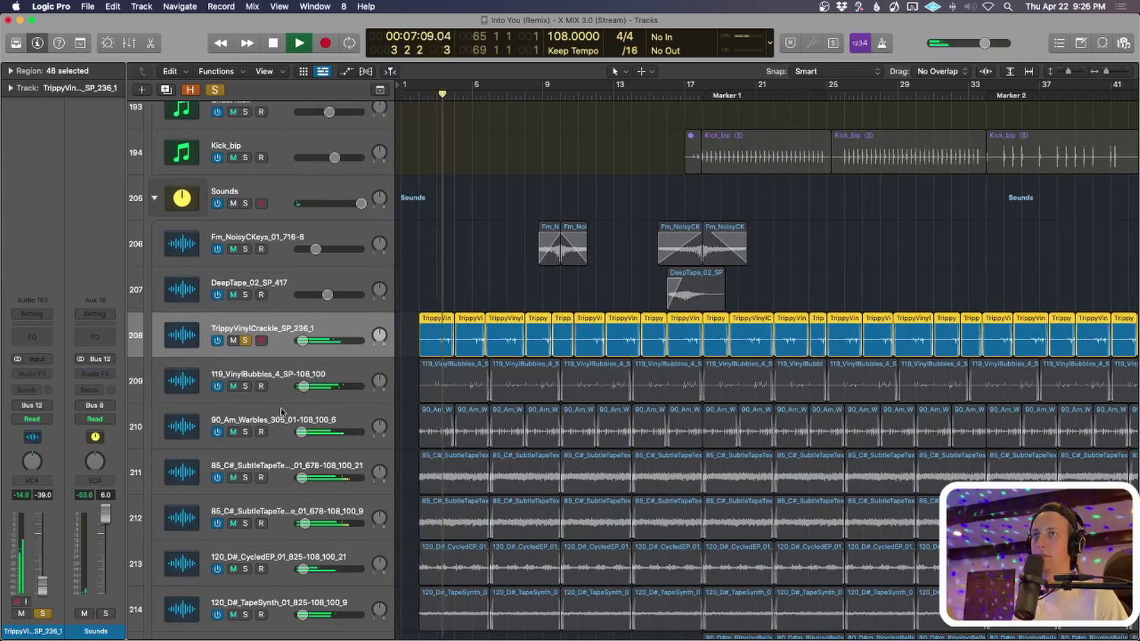
key("space")
left_click(245, 386)
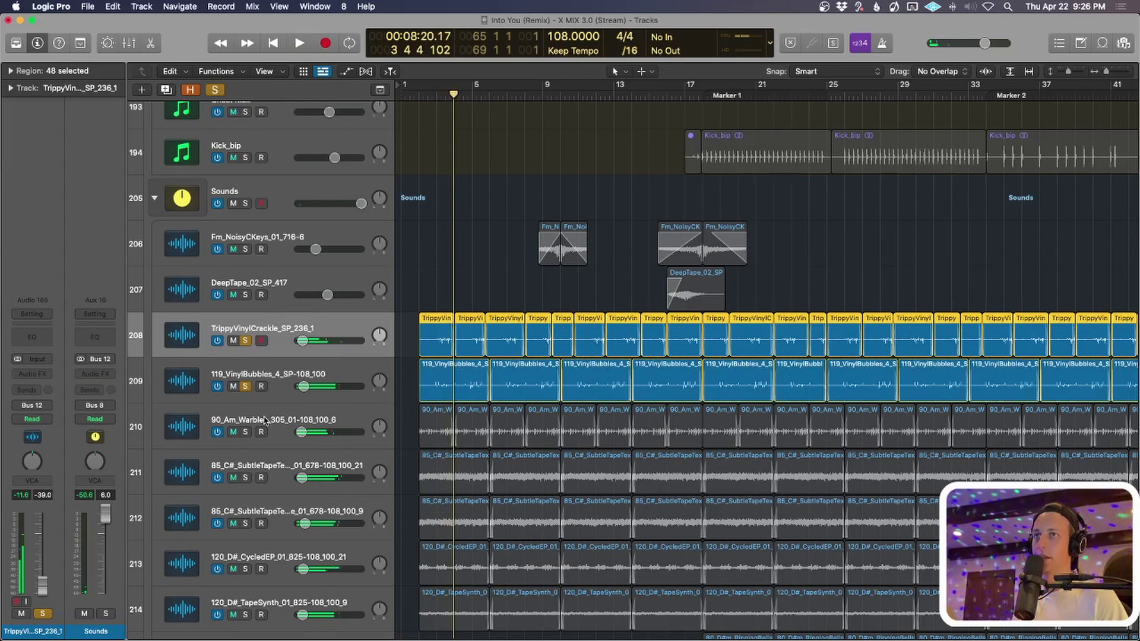
Add the 90_Am_Warbles track to the soloed vinyl textures, play from the start of its regions, and adjust its volume.
left_click(326, 377)
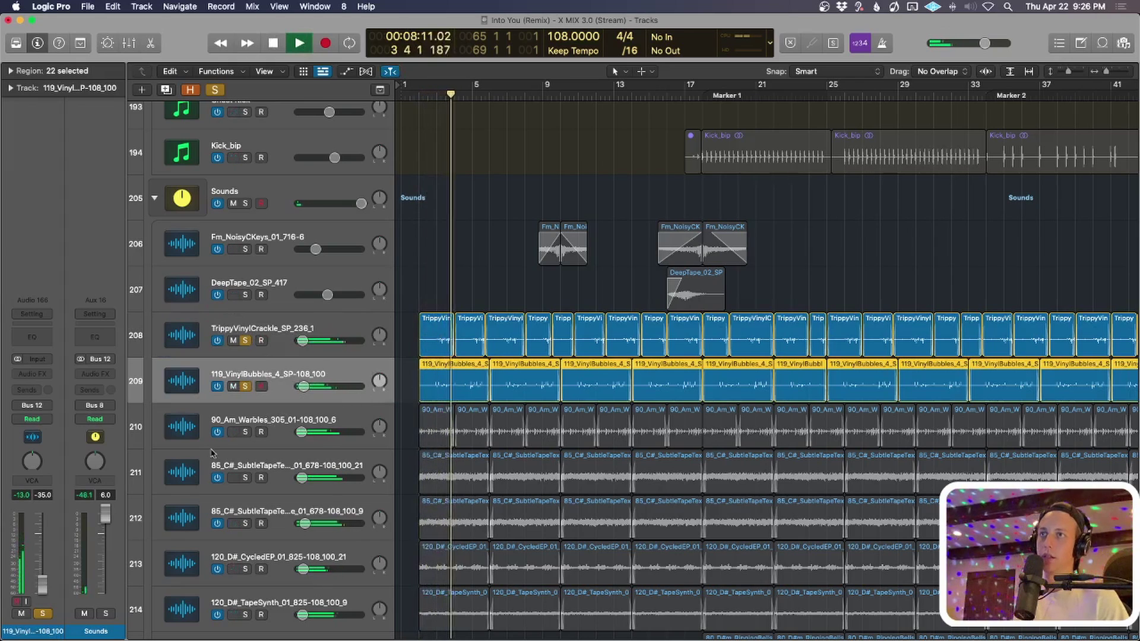
left_click(244, 433)
key("space")
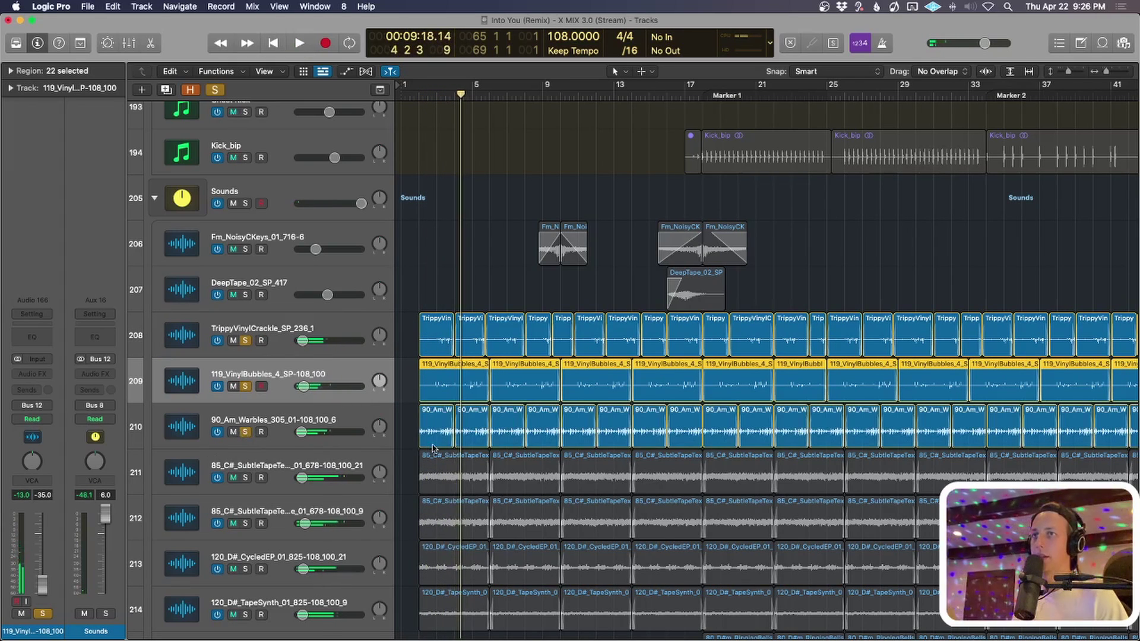
key("space")
left_click(440, 426)
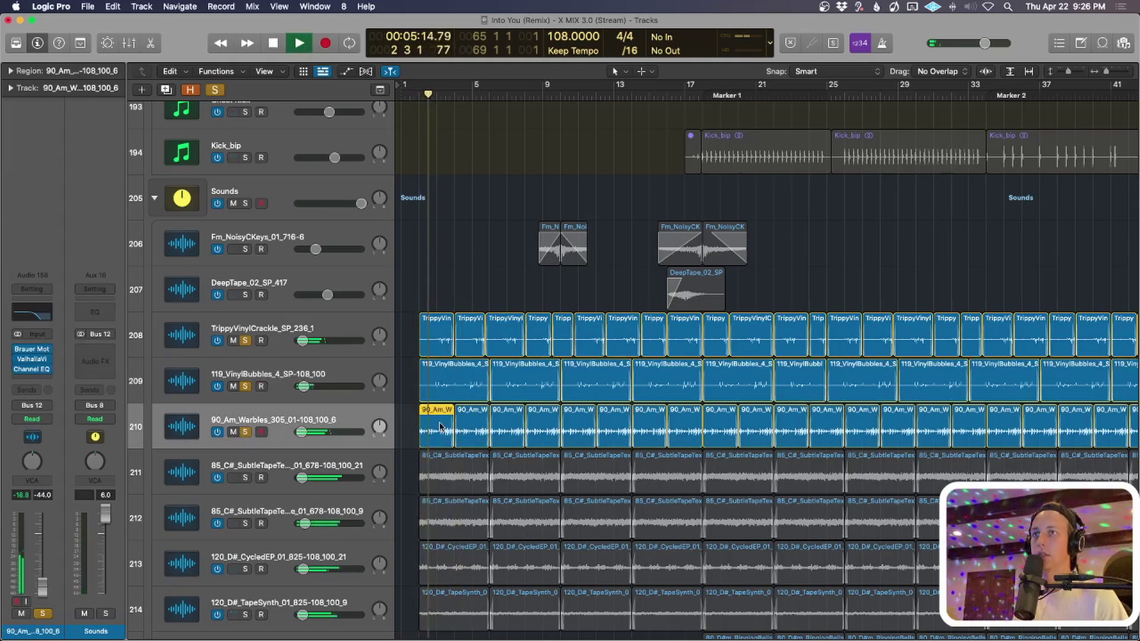
mouse_move(41, 581)
left_mouse_down()
mouse_move(43, 534)
mouse_move(42, 584)
left_mouse_up()
key("space")
Add the first SubtleTapeTexture track (211) to the solo with its volume at -42.0, and inspect its Brauer Motion plug-in.
left_click(261, 467)
key("super+Up")
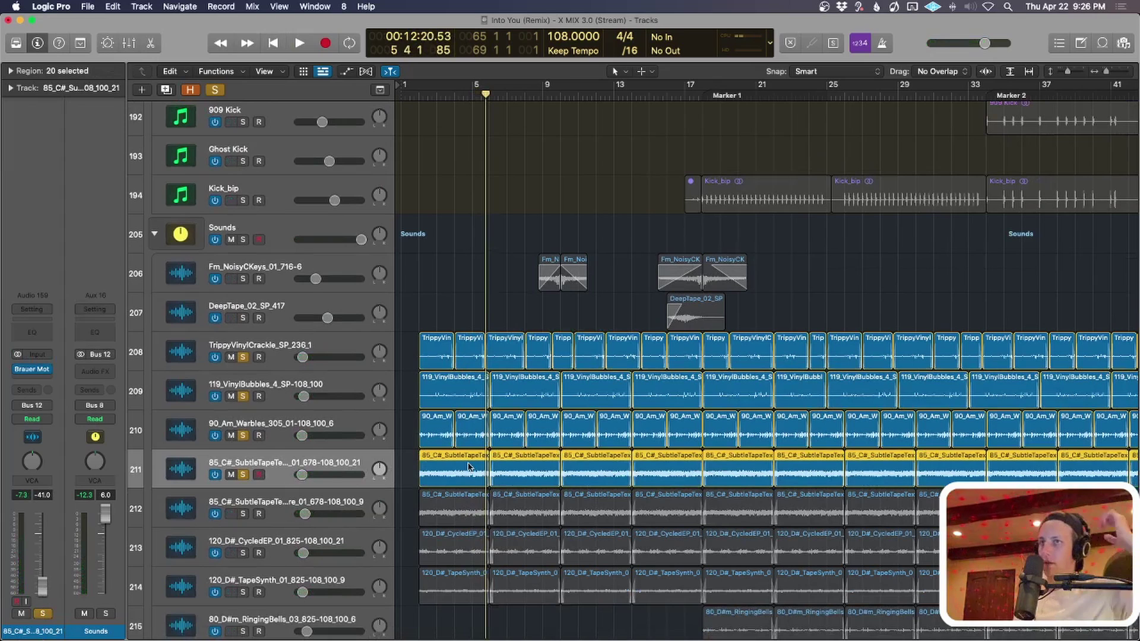
key("shift+Return")
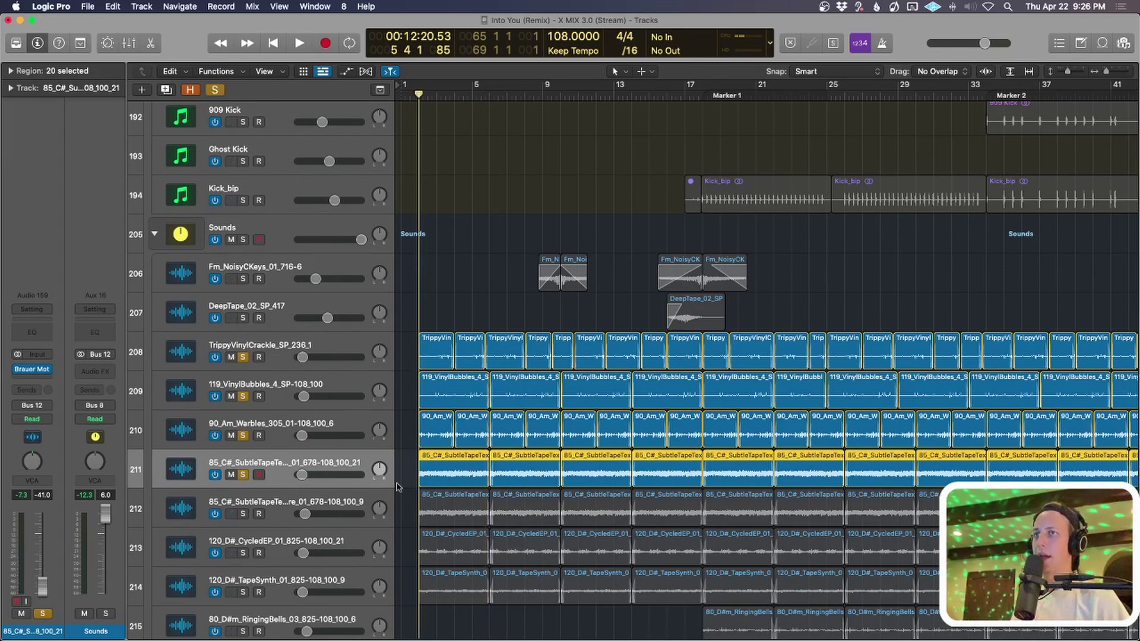
mouse_move(50, 588)
left_mouse_down()
mouse_move(50, 576)
mouse_move(42, 588)
left_mouse_up()
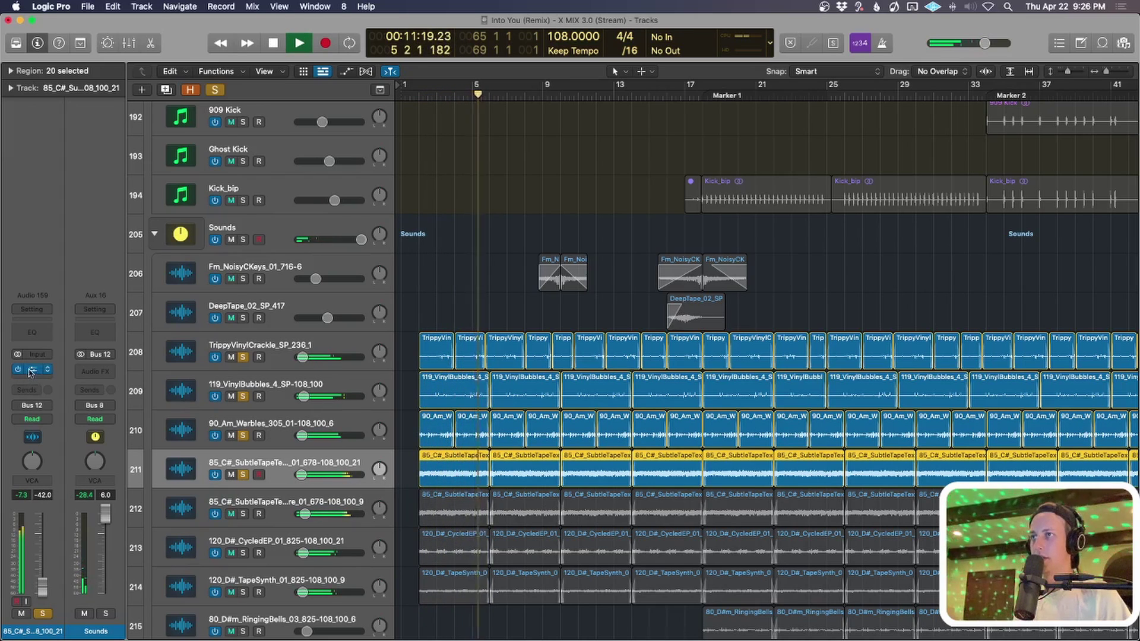
left_click(31, 370)
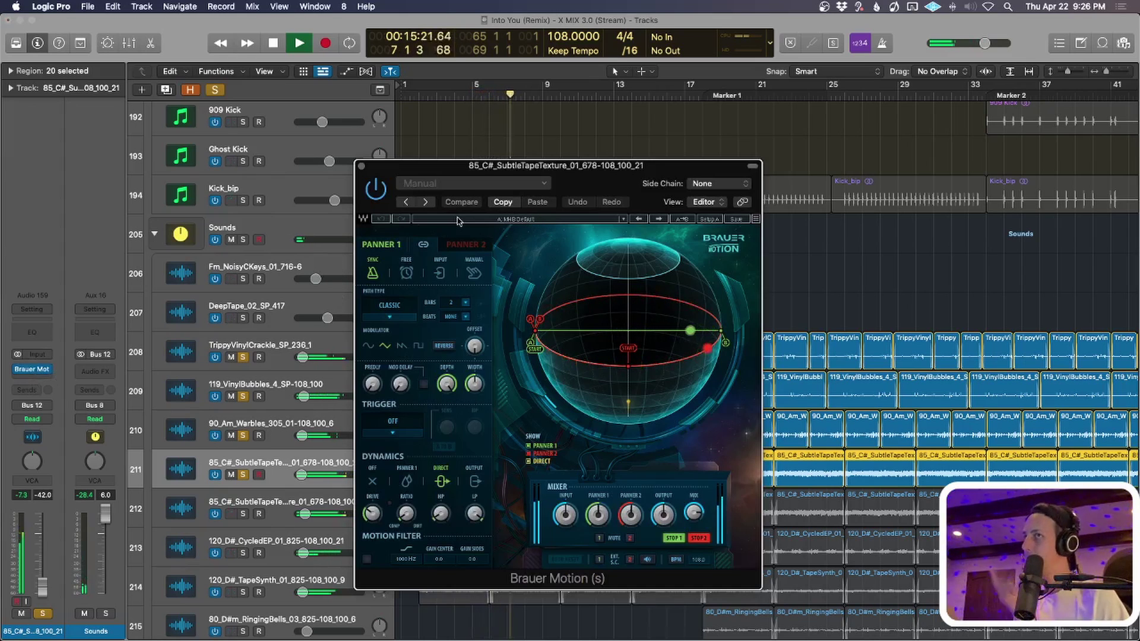
left_click(361, 167)
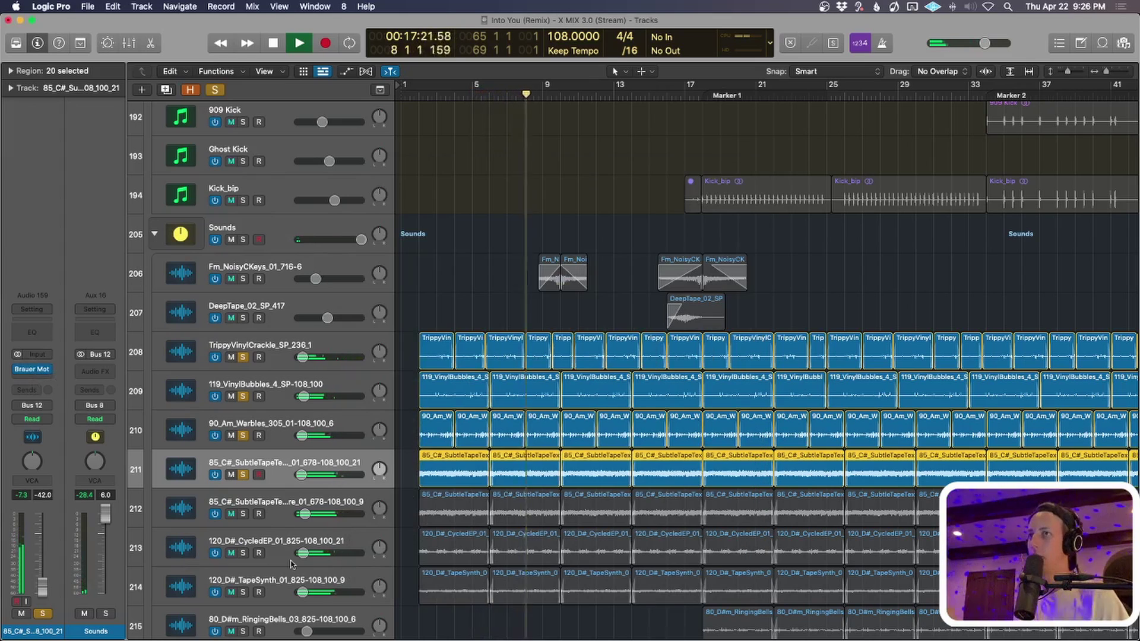
Add the second SubtleTapeTexture track (212) to the solo, and compare it alone and together with the four texture tracks above.
left_click(242, 515)
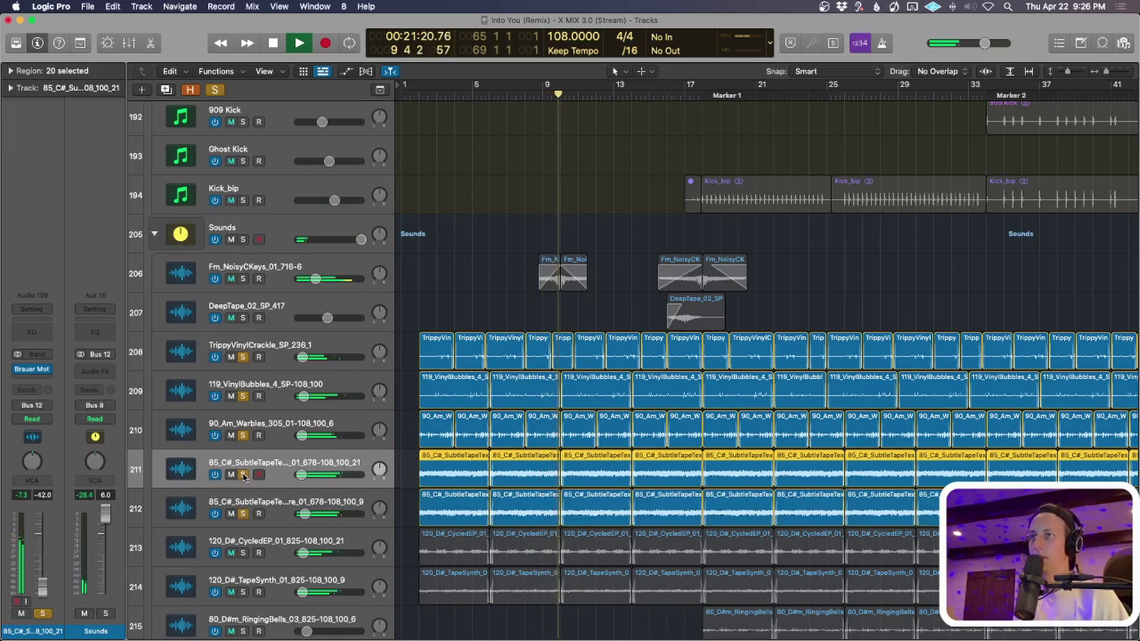
left_click(243, 475)
left_click_drag(243, 357, 243, 436)
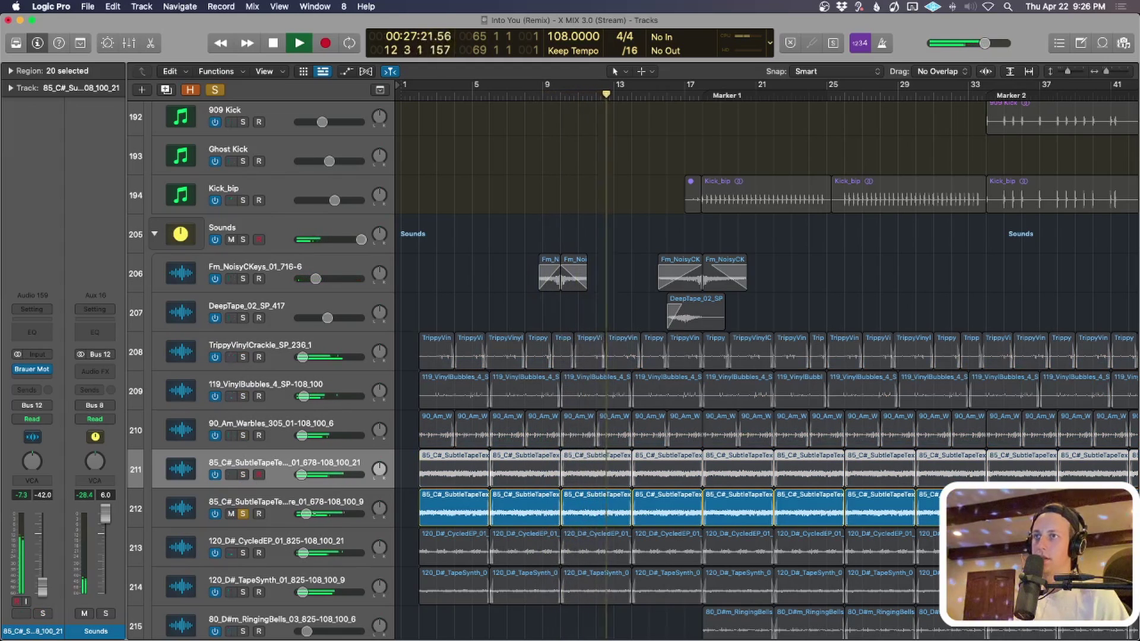
left_click_drag(242, 475, 244, 357)
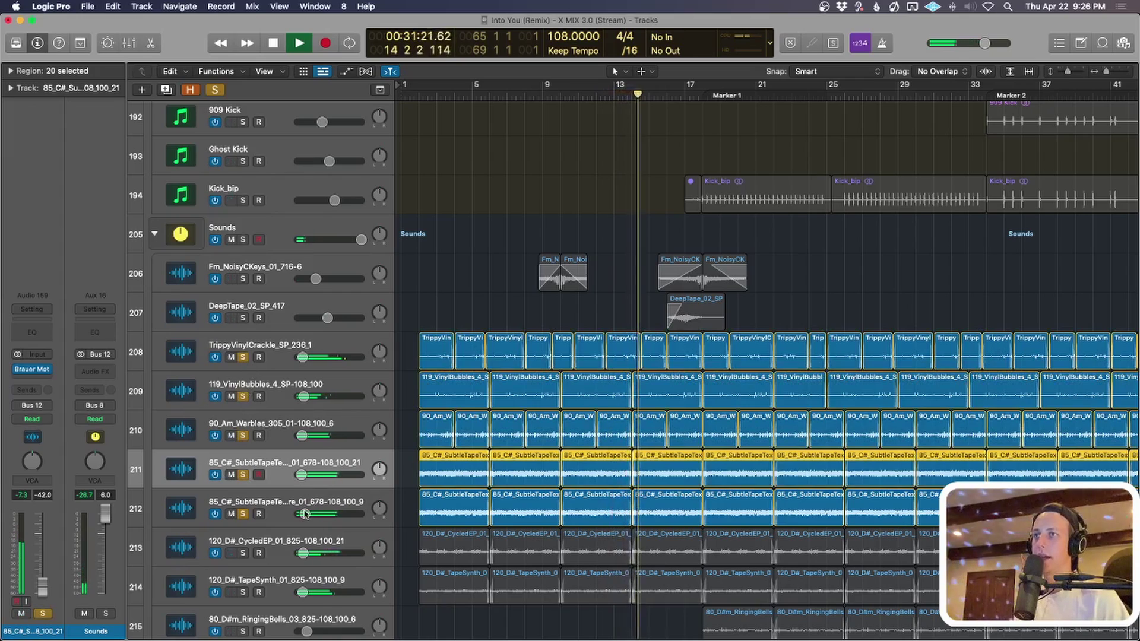
Select the CycledEP track, solo it alone, and set its volume to -32.0 during playback.
left_click(210, 534)
scroll(210, 427, "down", 3)
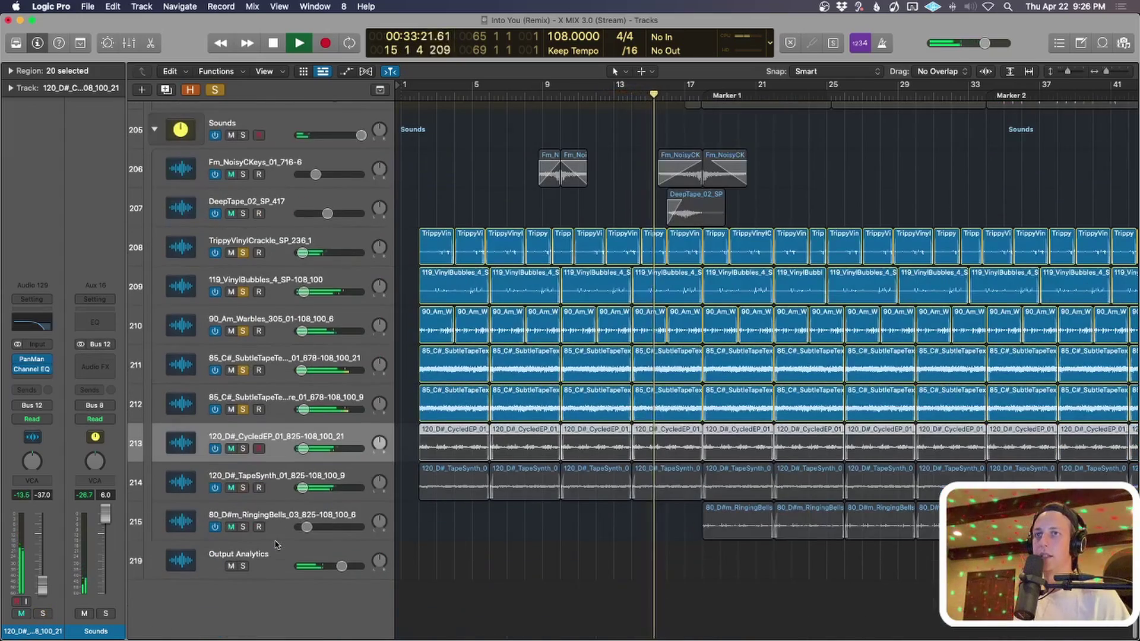
scroll(247, 454, "up", 1)
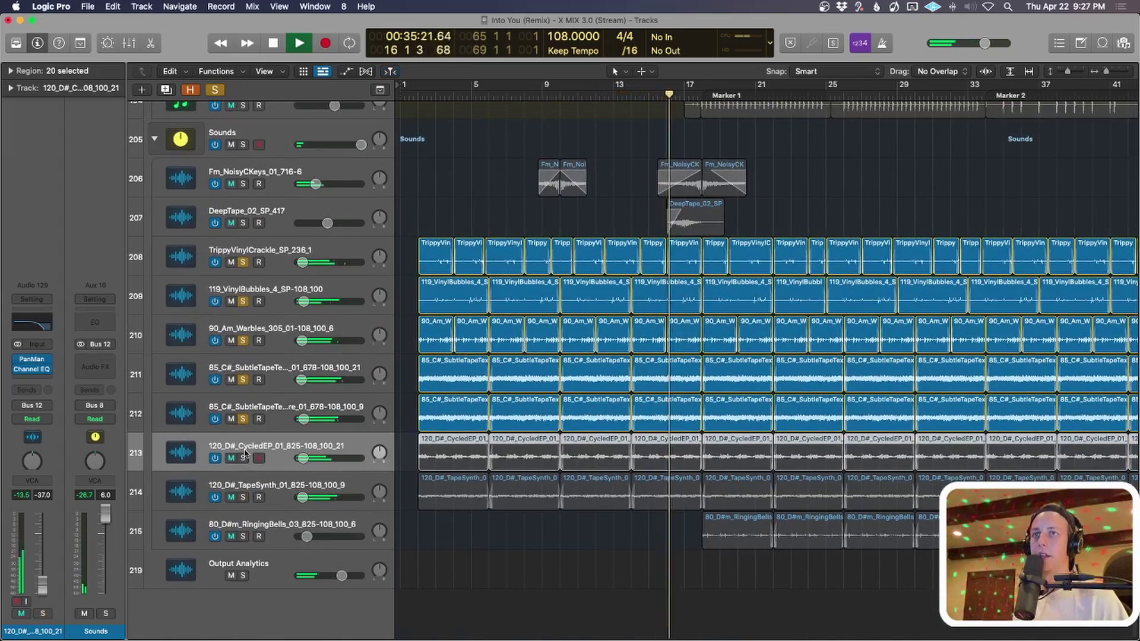
left_click(243, 458)
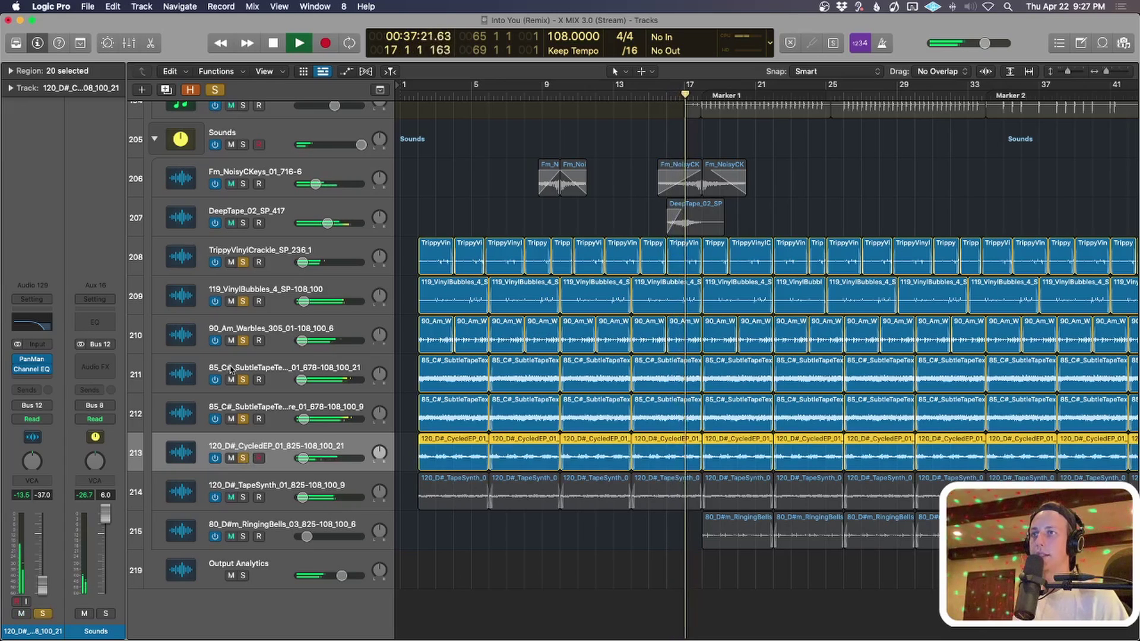
left_click(243, 419)
left_click(242, 458, "alt")
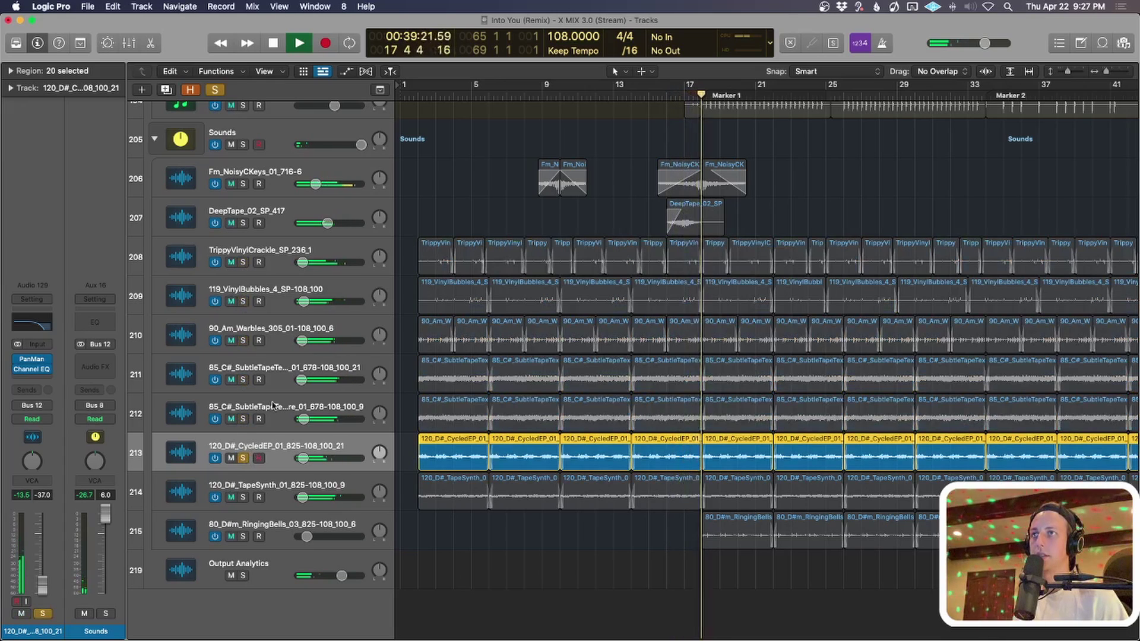
left_click_drag(45, 587, 43, 579)
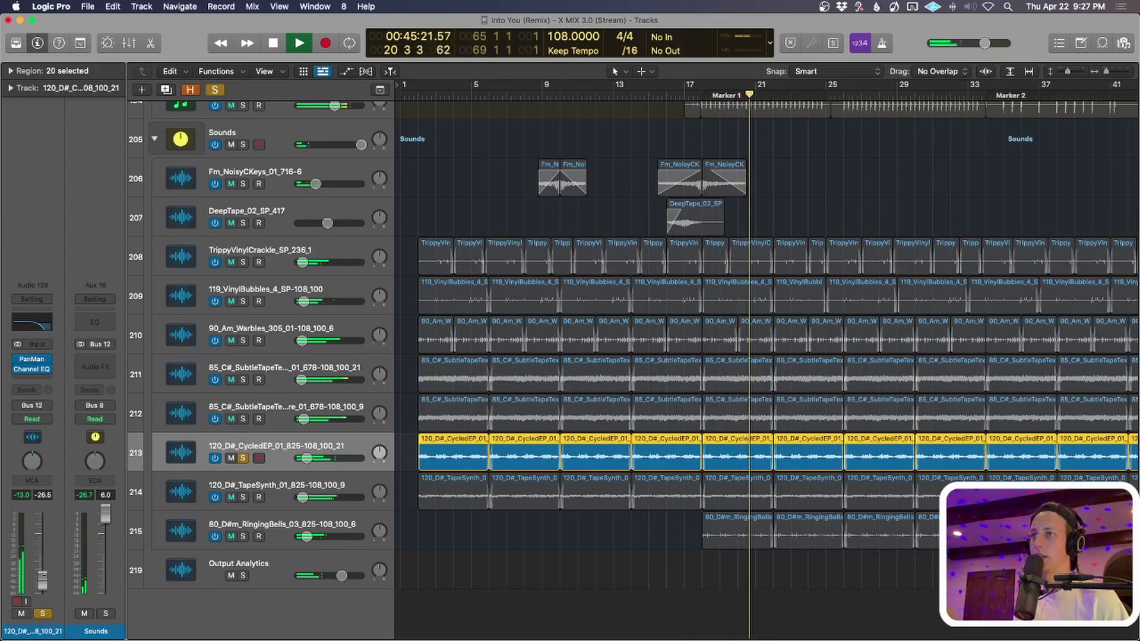
Switch the solo from CycledEP to the TapeSynth track, play it from its start, and set its volume to -42.0.
left_click(270, 490)
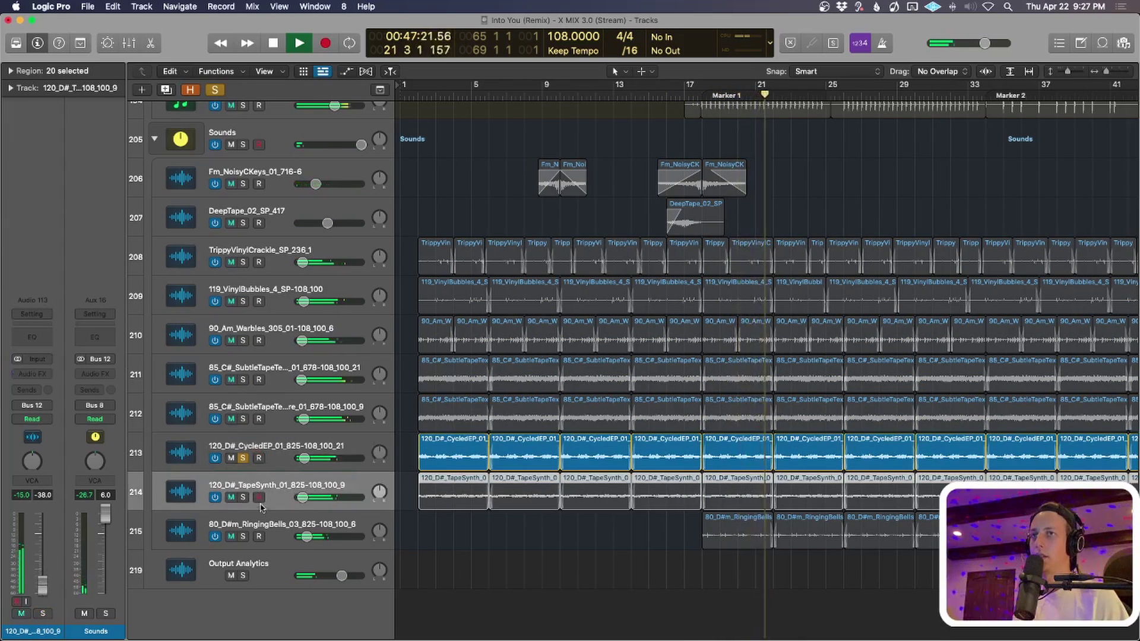
left_click(243, 458)
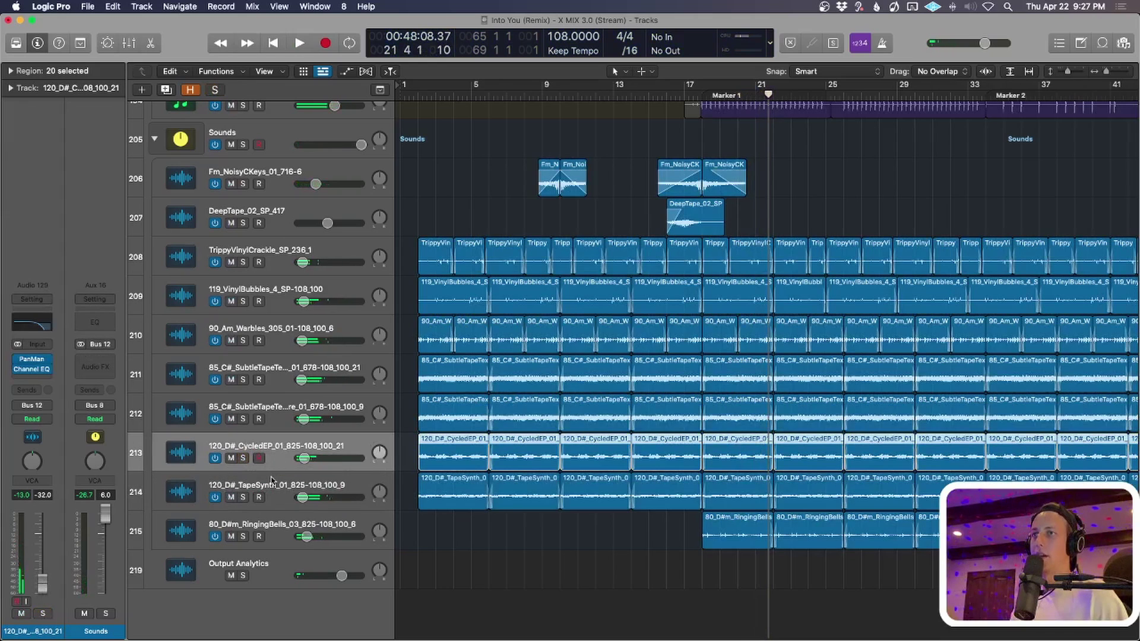
key("s")
key("Return")
key("space")
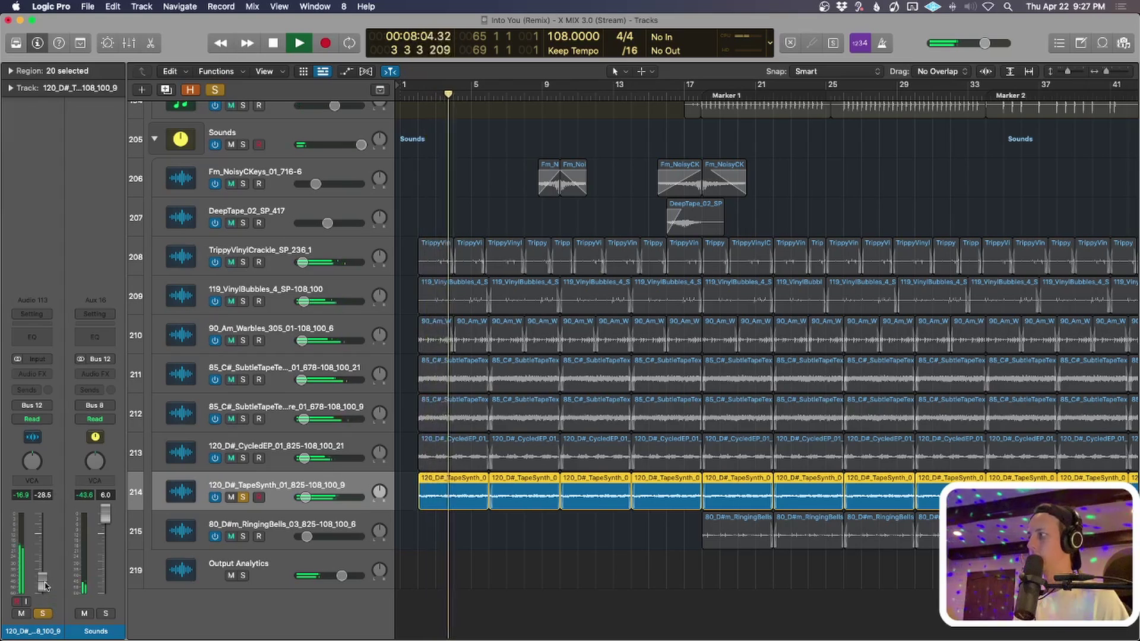
left_click_drag(42, 588, 44, 586)
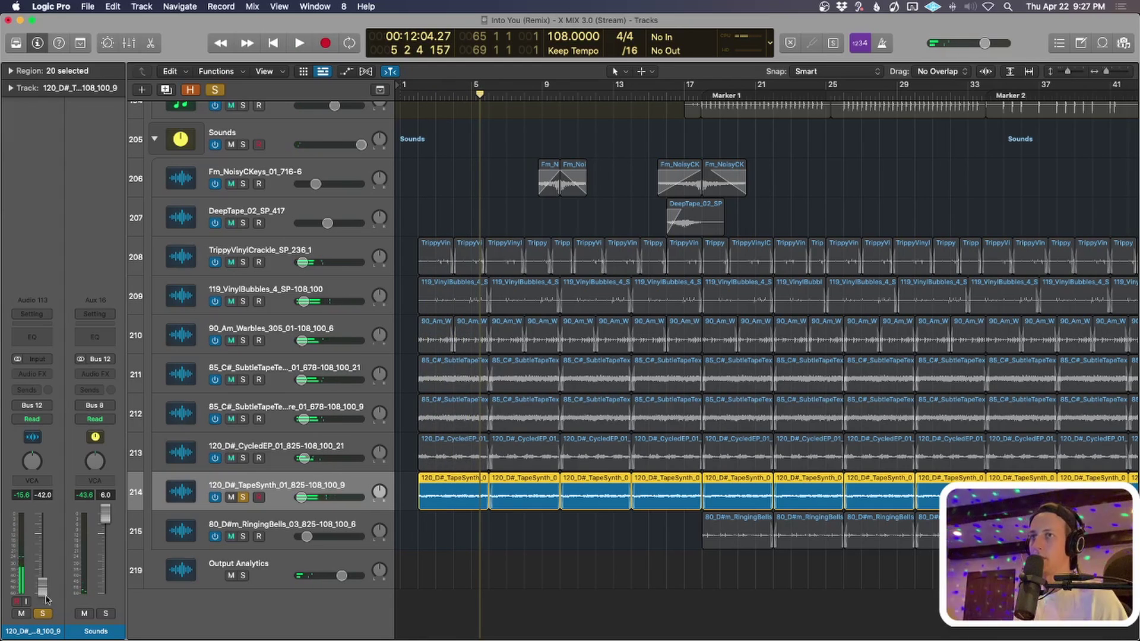
Switch the solo from TapeSynth to the RingingBells track and play it from its first region.
left_click(43, 614)
left_click(268, 529)
key("s")
key("shift+Return")
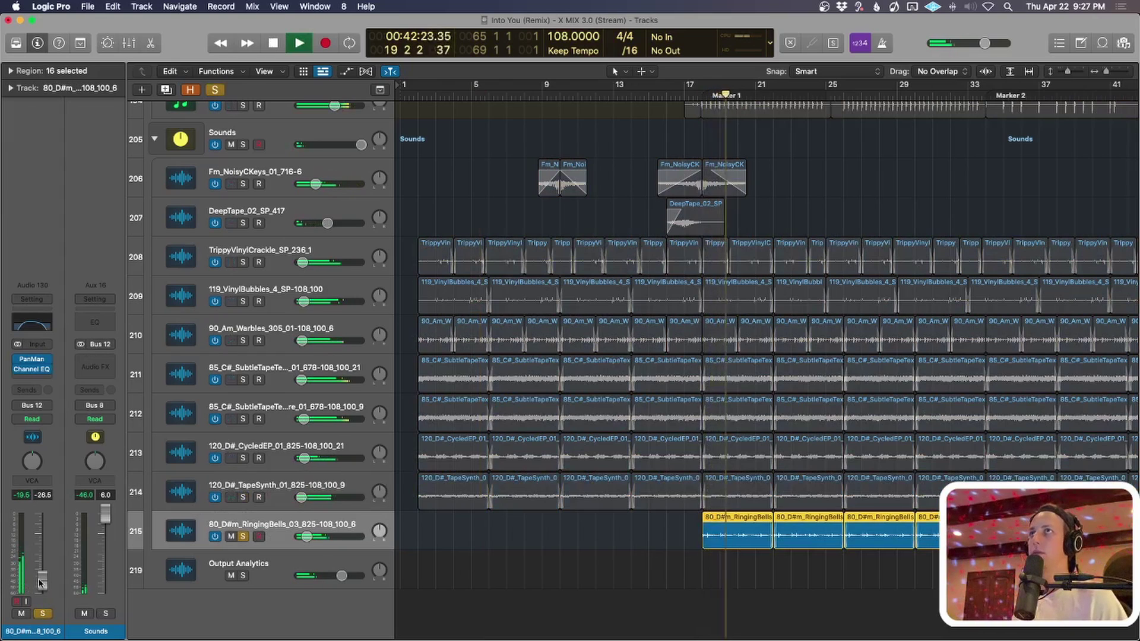
key("space")
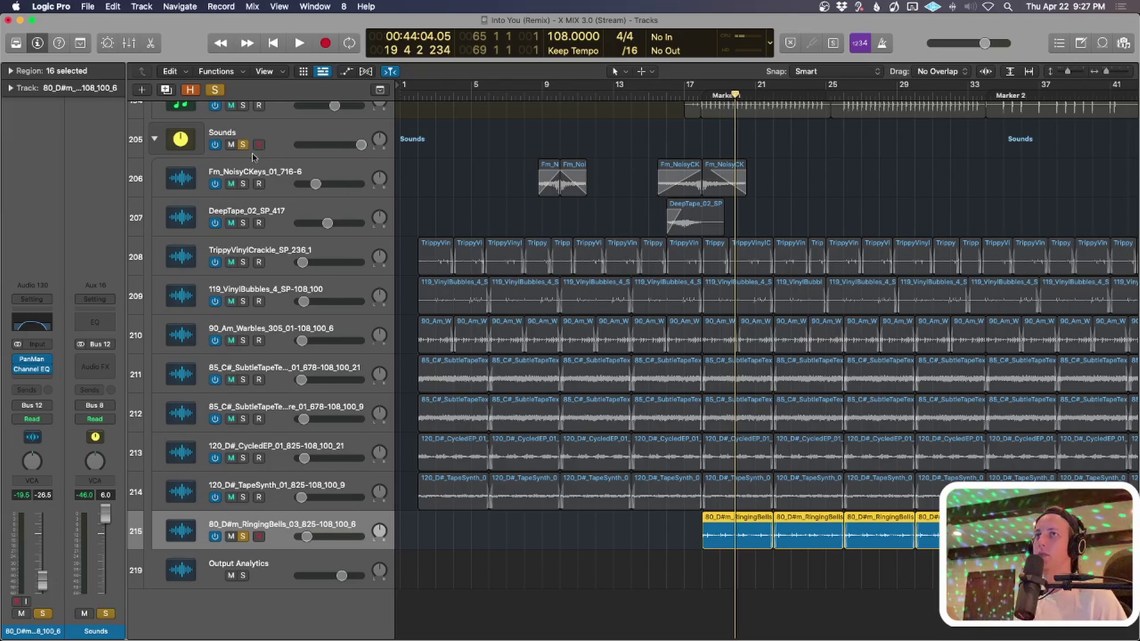
Solo the whole Sounds stack instead of RingingBells and play it from bar 2.
left_click(243, 536)
left_click_drag(444, 98, 420, 98)
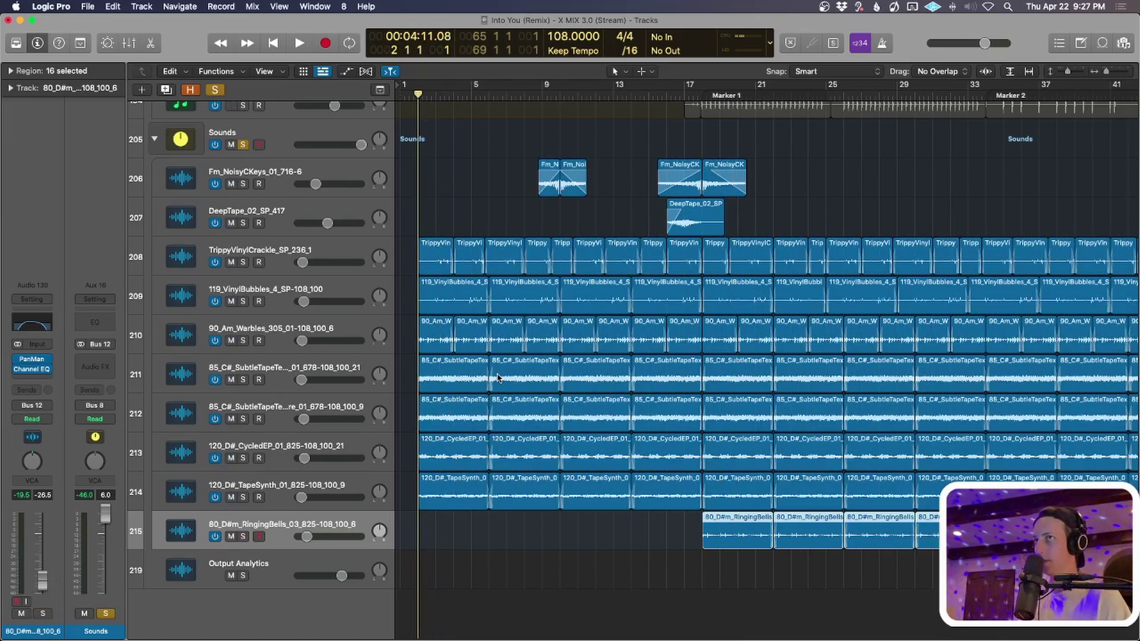
key("space")
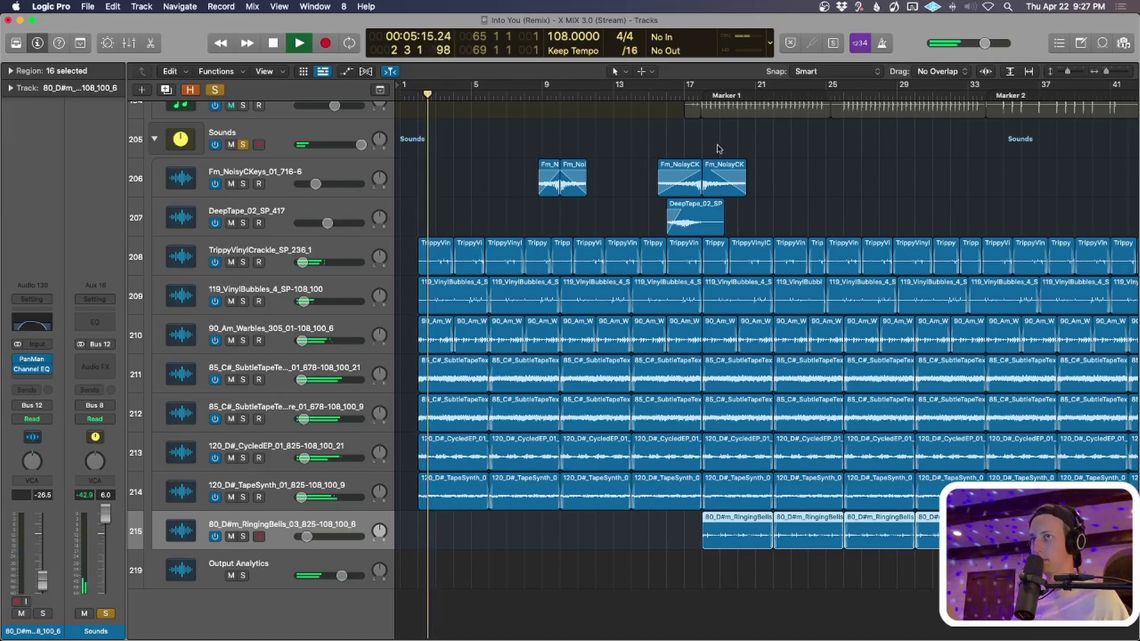
Make playback skip bars 6 to 18 with a skip cycle, listen to the Sounds stack past Marker 1, and clear all solos.
left_click_drag(708, 89, 492, 117)
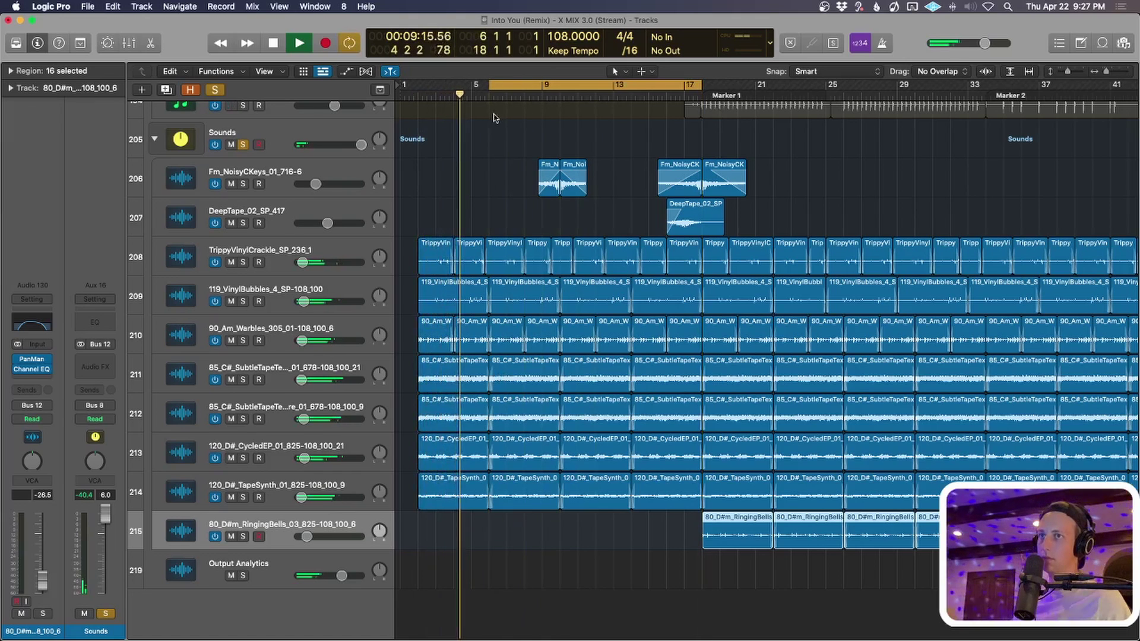
left_click(547, 83)
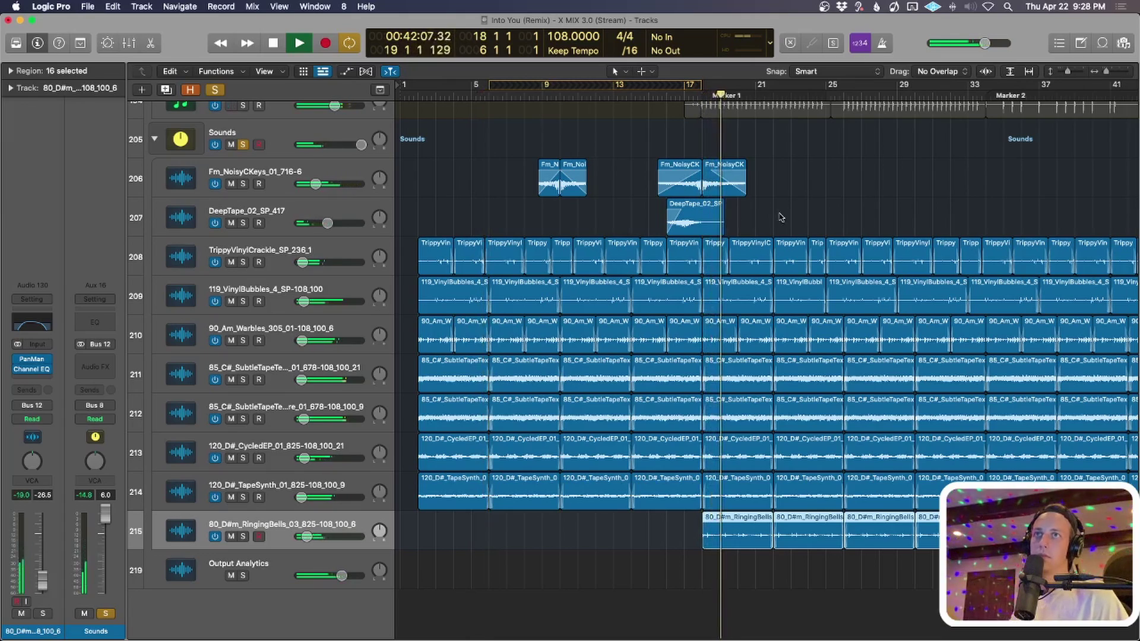
key("super+Left")
key("super+Left")
key("super+Left")
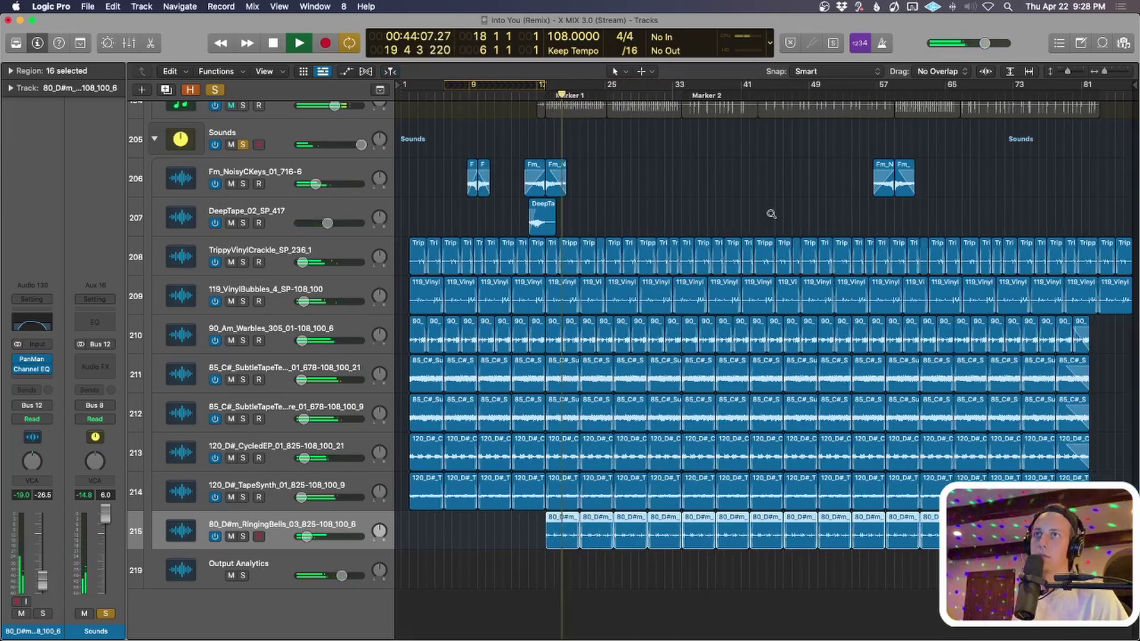
key("space")
left_click(214, 89)
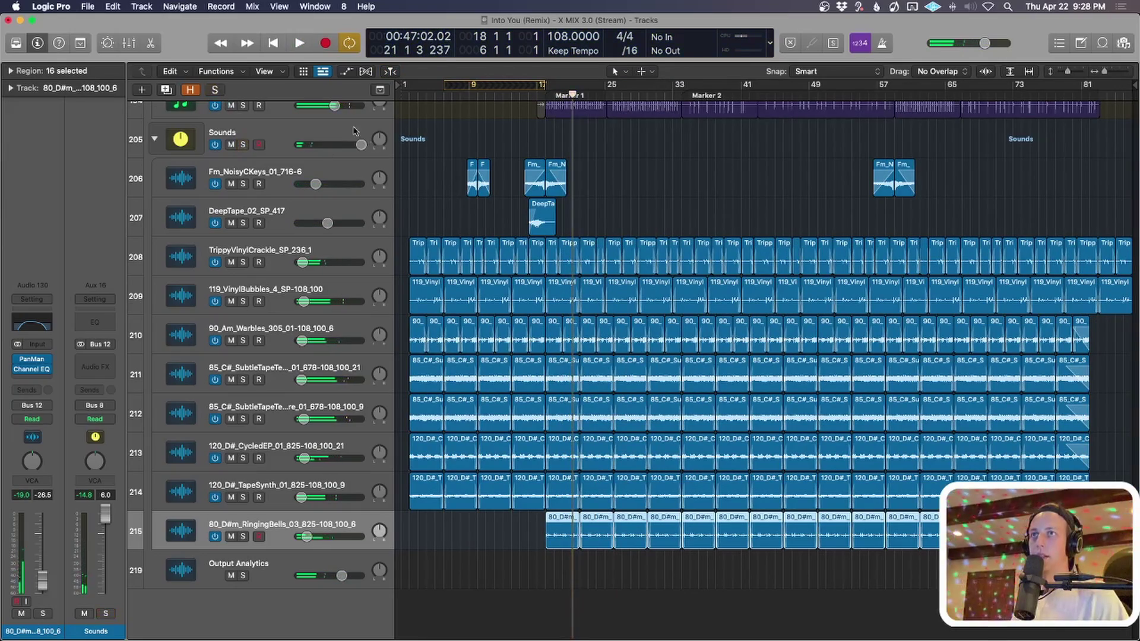
Select the first pair of Fm_NoisyCKeys regions around bar 10, solo their track, and play the swell.
key("super+Down")
key("super+Down")
key("super+Down")
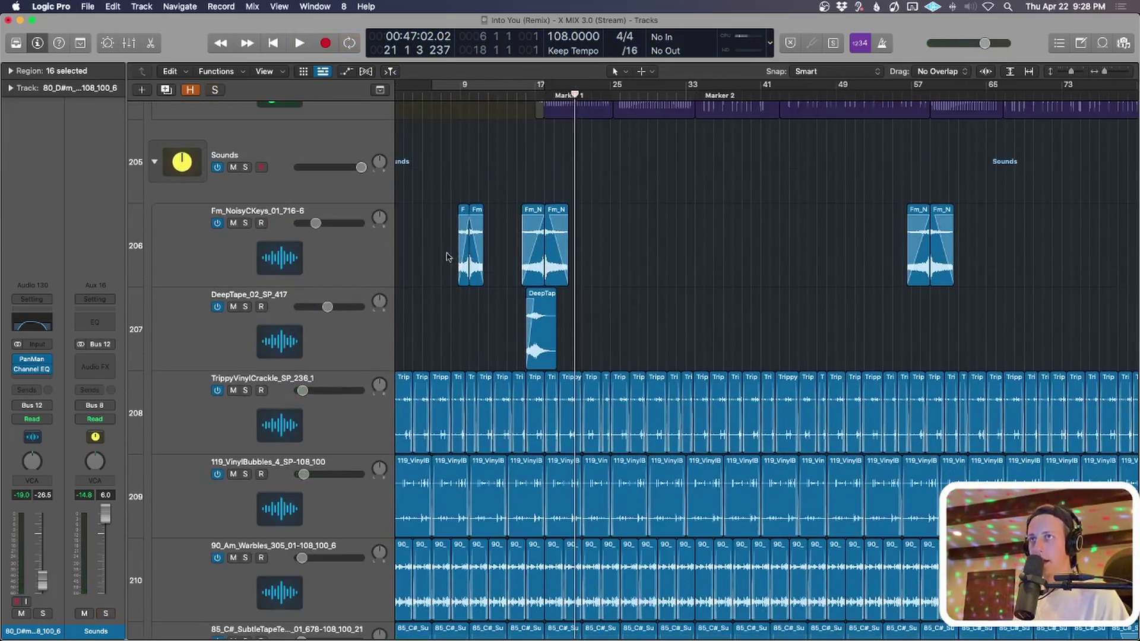
left_click_drag(434, 257, 492, 261)
key("super+Right")
key("super+Right")
key("super+Right")
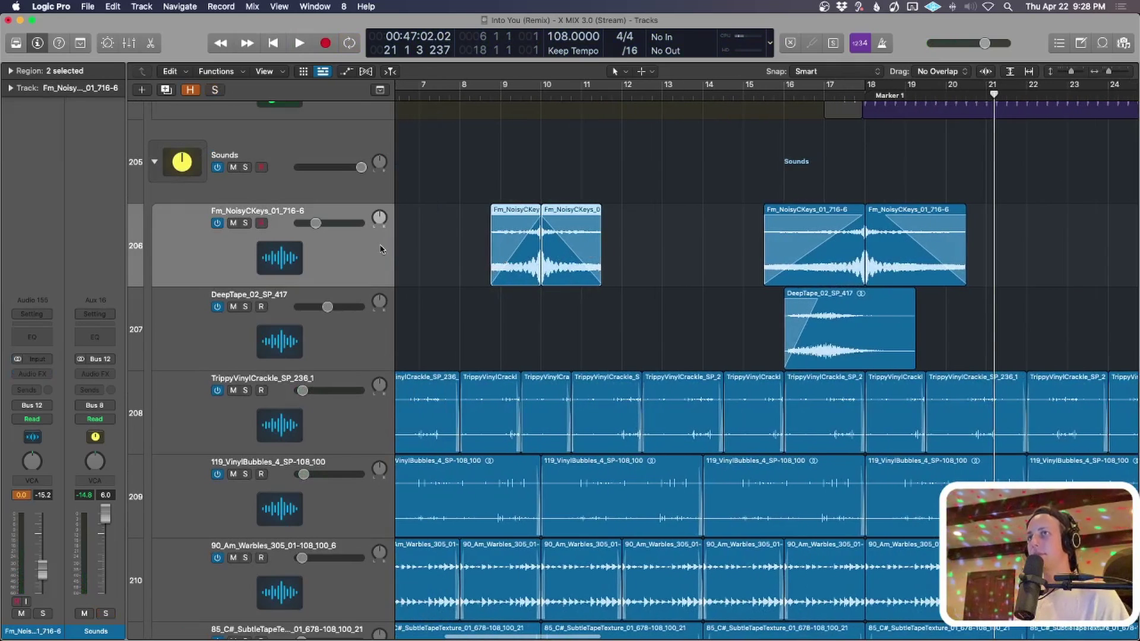
key("s")
scroll(712, 238, "up", 1)
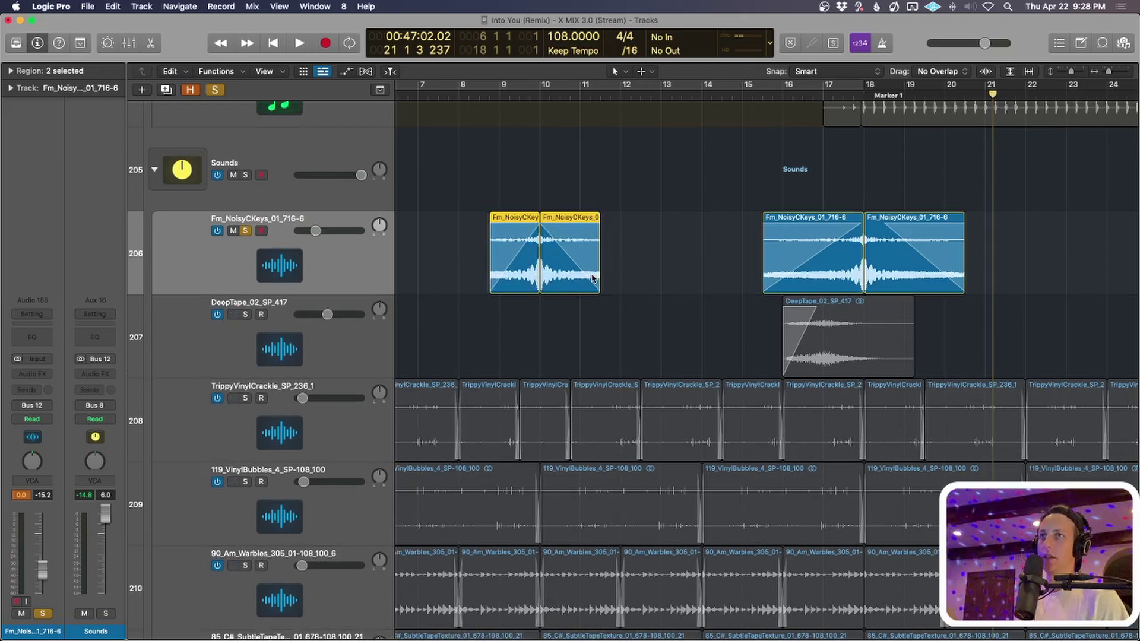
key("shift+Return")
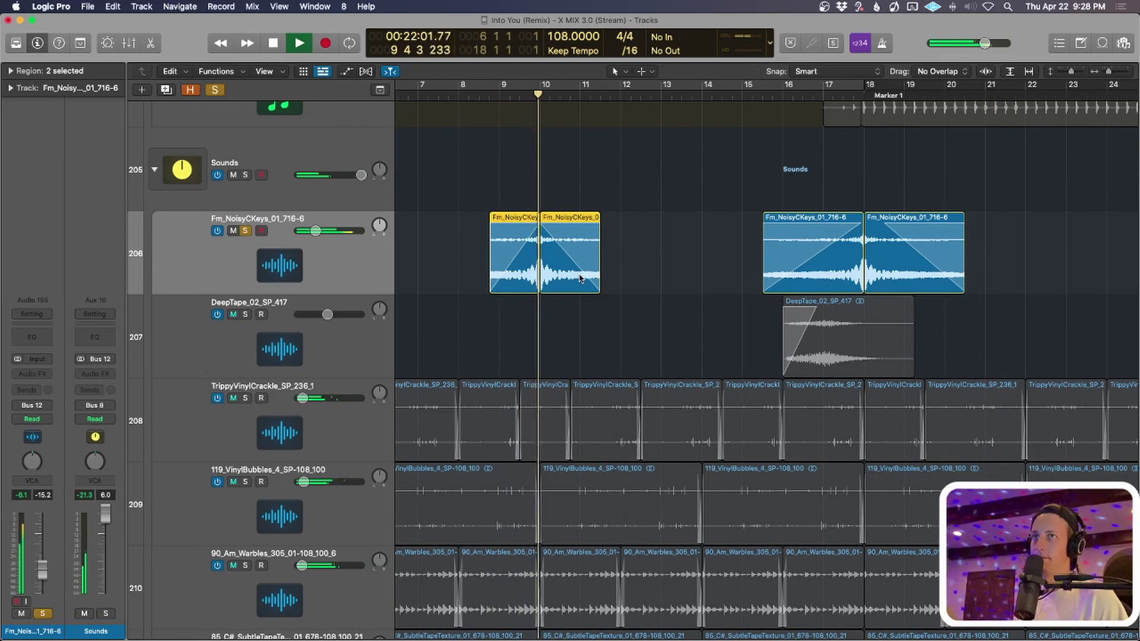
key("space")
Select the DeepTape_02 track, and show the full arrangement from its topmost tracks.
key("z")
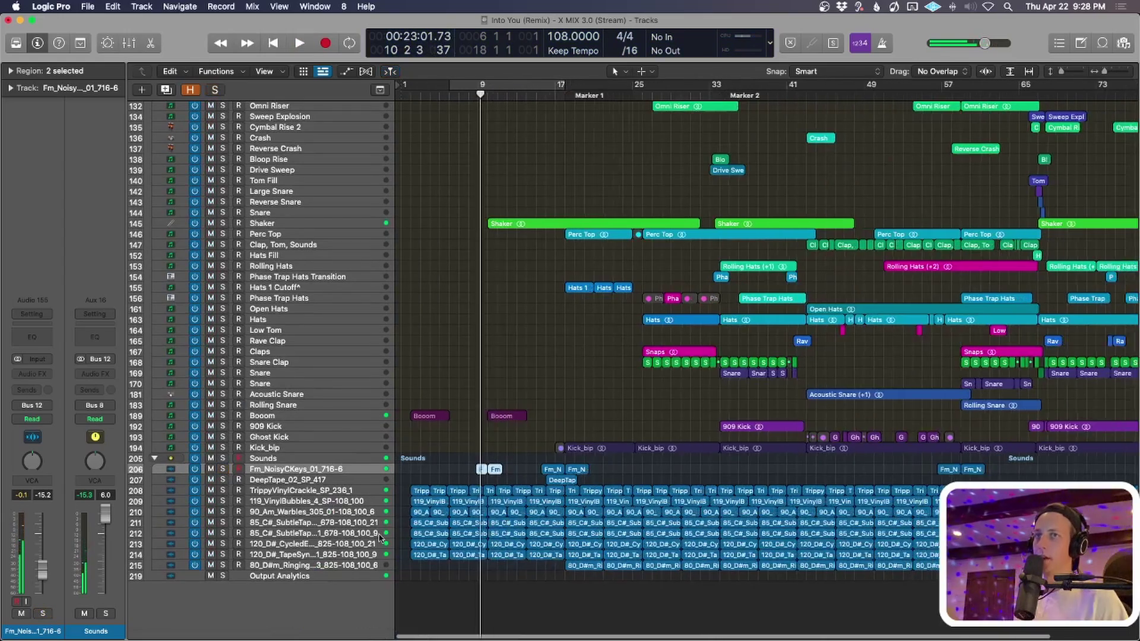
left_click(300, 480)
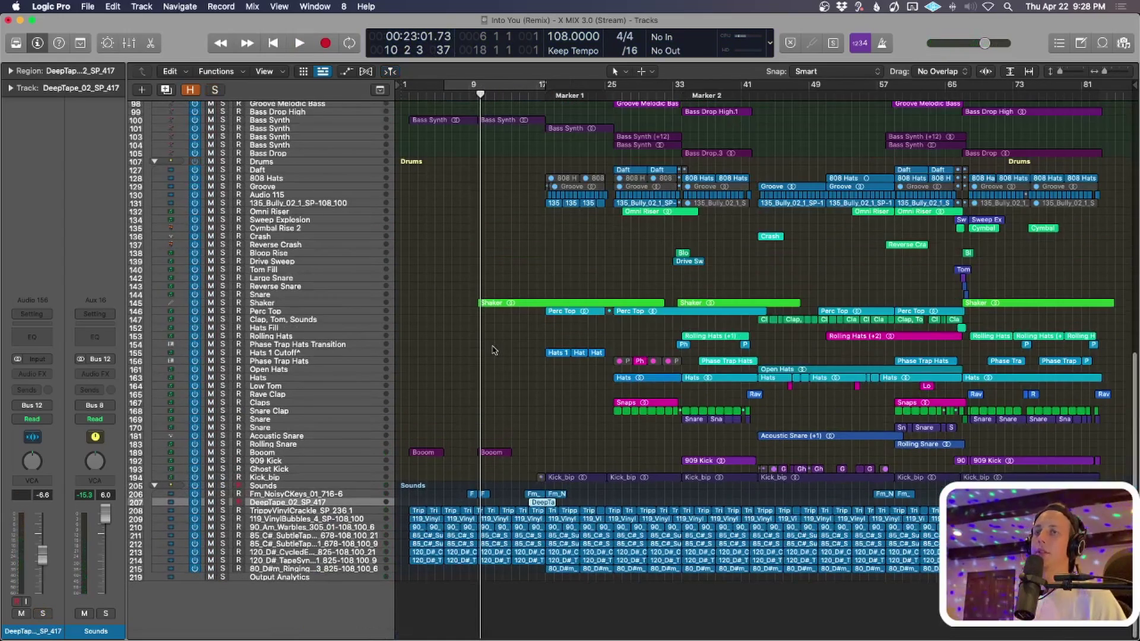
scroll(568, 364, "up", 10)
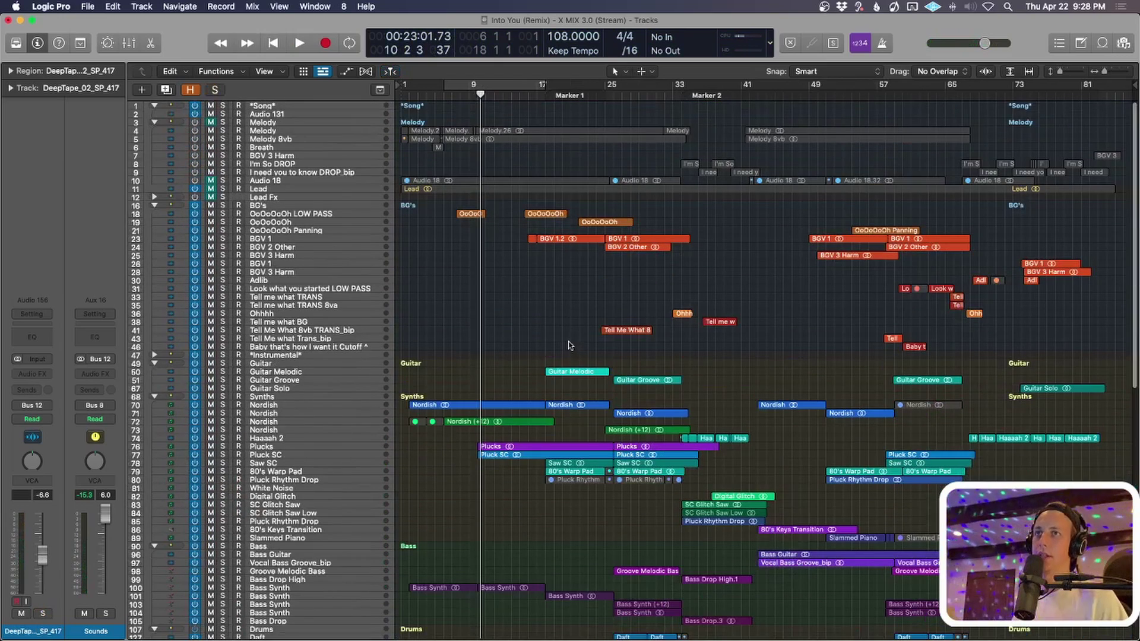
Open the UAD Oxford Limiter from the *Song* mix bus and set the cycle range from bar 27 to bar 31.
left_click(287, 198)
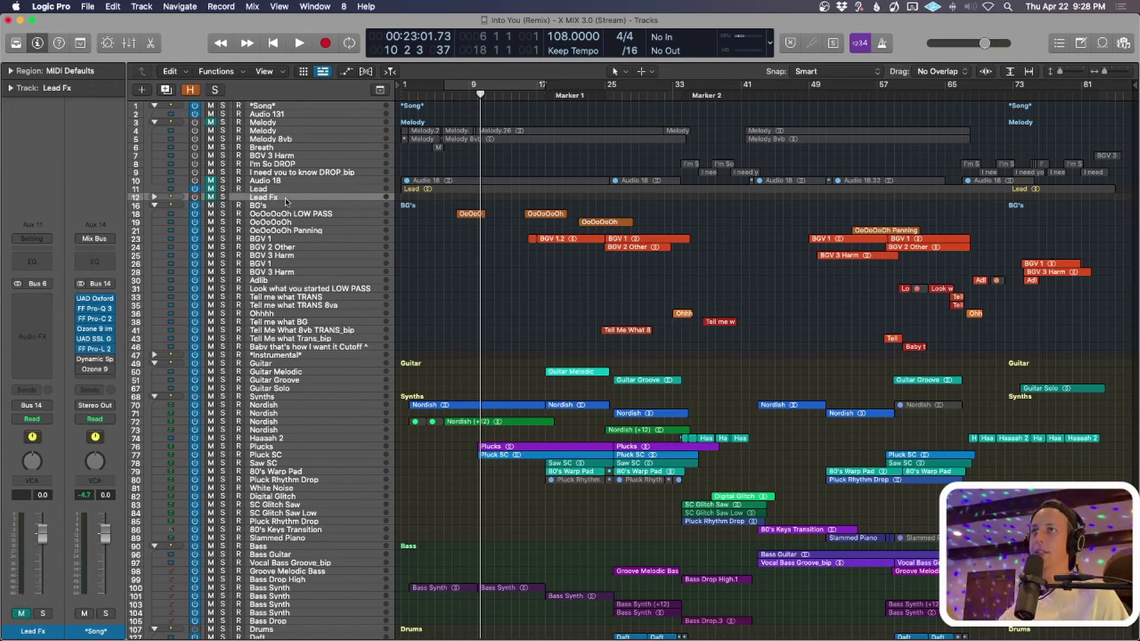
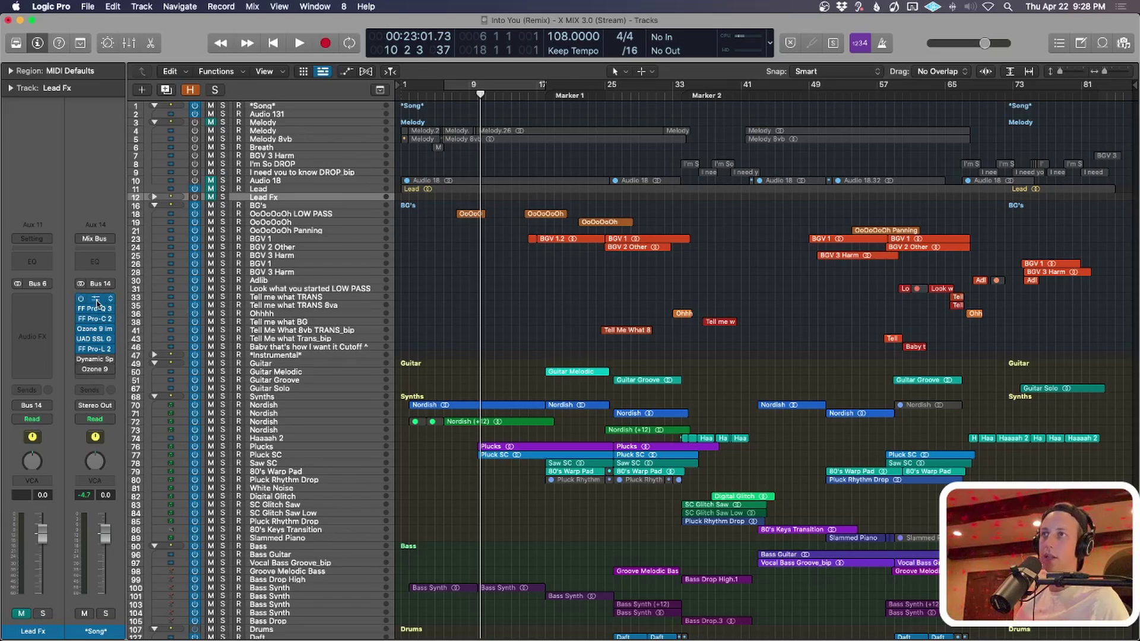
left_click(96, 300)
left_click_drag(597, 176, 607, 437)
mouse_move(632, 89)
left_mouse_down()
mouse_move(665, 89)
mouse_move(631, 97)
left_mouse_up()
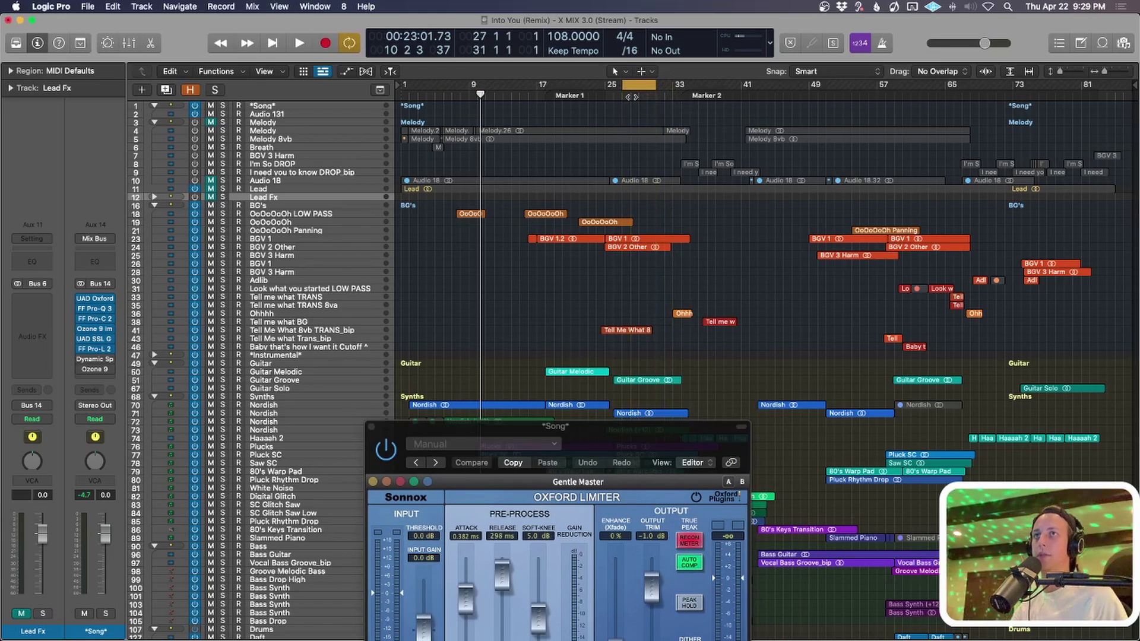
Reset the volume faders of the Sounds stack and its *Instrumental* bus to 0.0 dB.
left_click(260, 110)
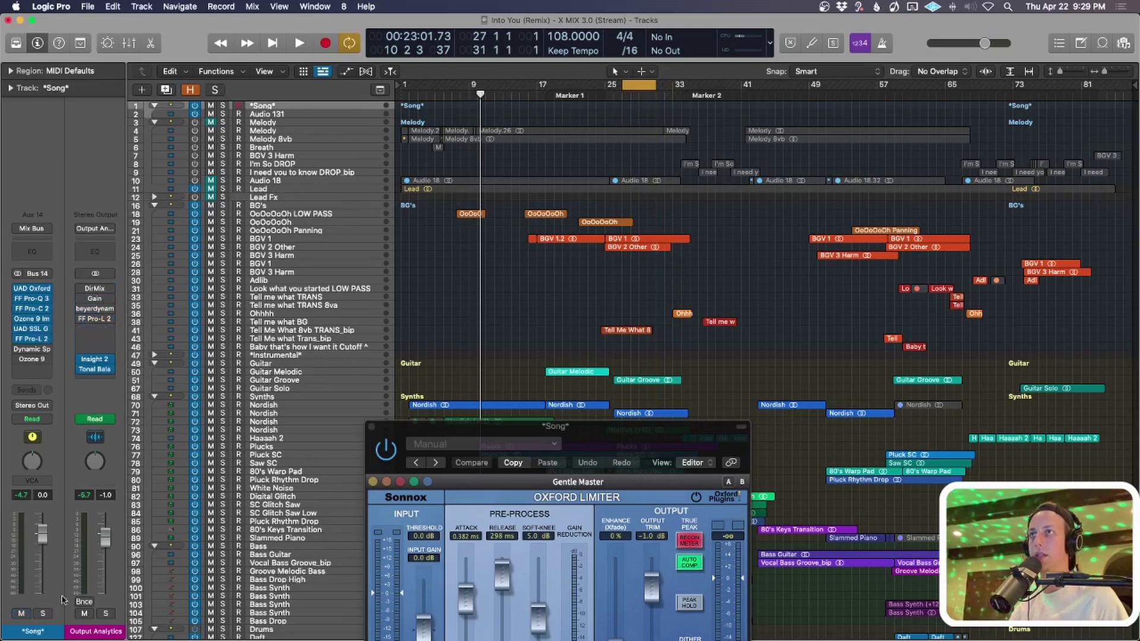
scroll(267, 494, "down", 15)
left_click(267, 485)
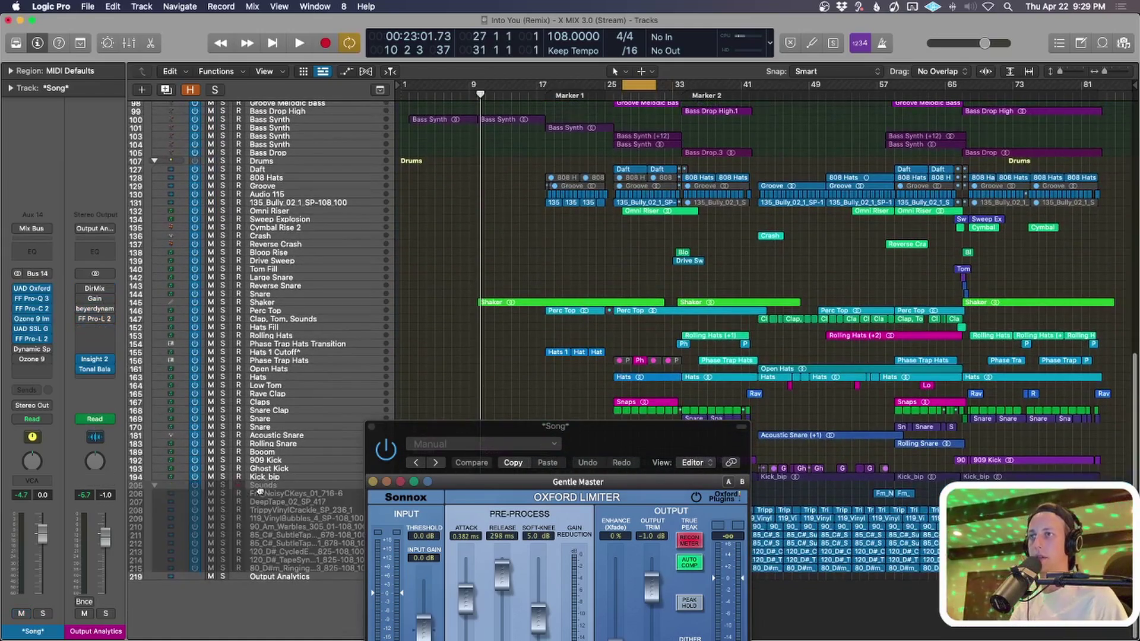
left_click(48, 519, "alt")
left_click(105, 523, "alt")
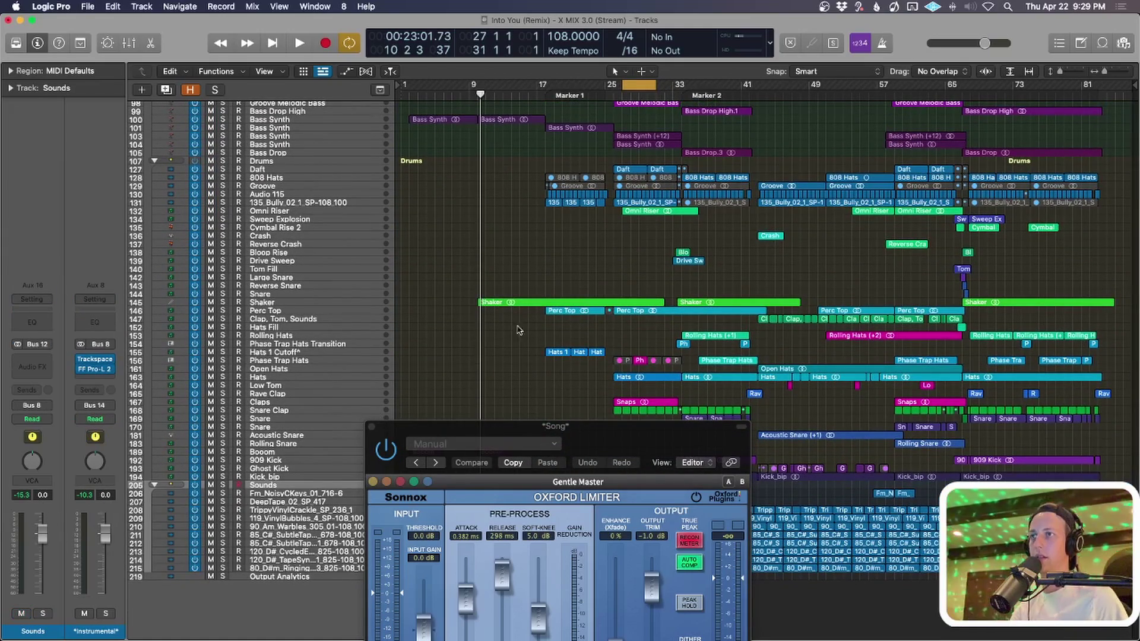
Bring the whole Oxford Limiter window into view and play the bar 27 loop to check its gain reduction.
left_click_drag(597, 443, 587, 241)
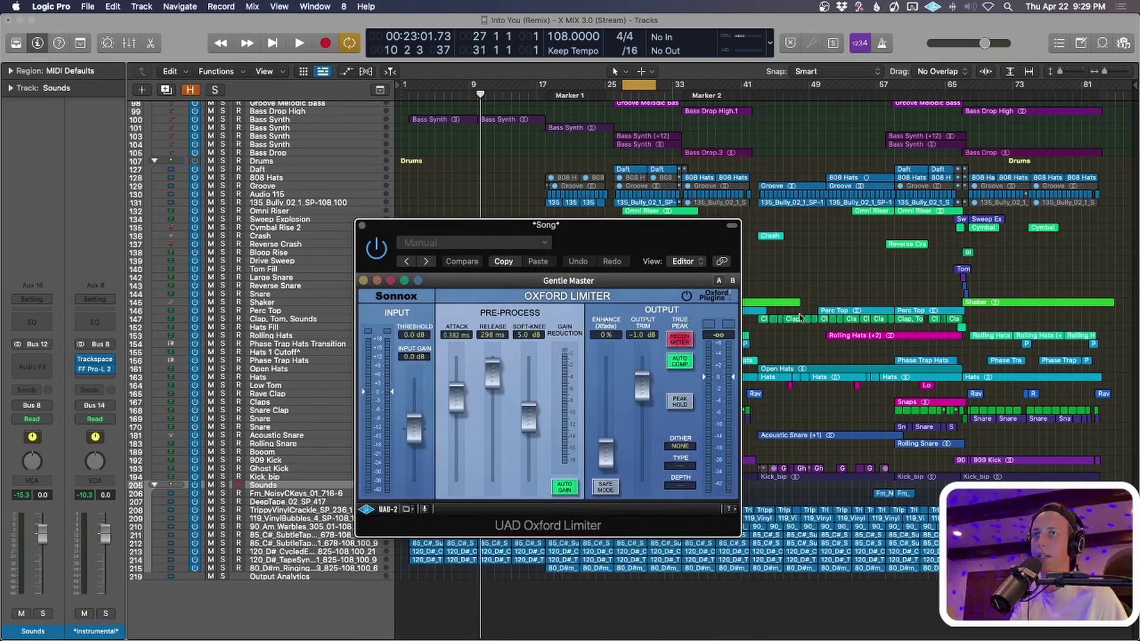
key("space")
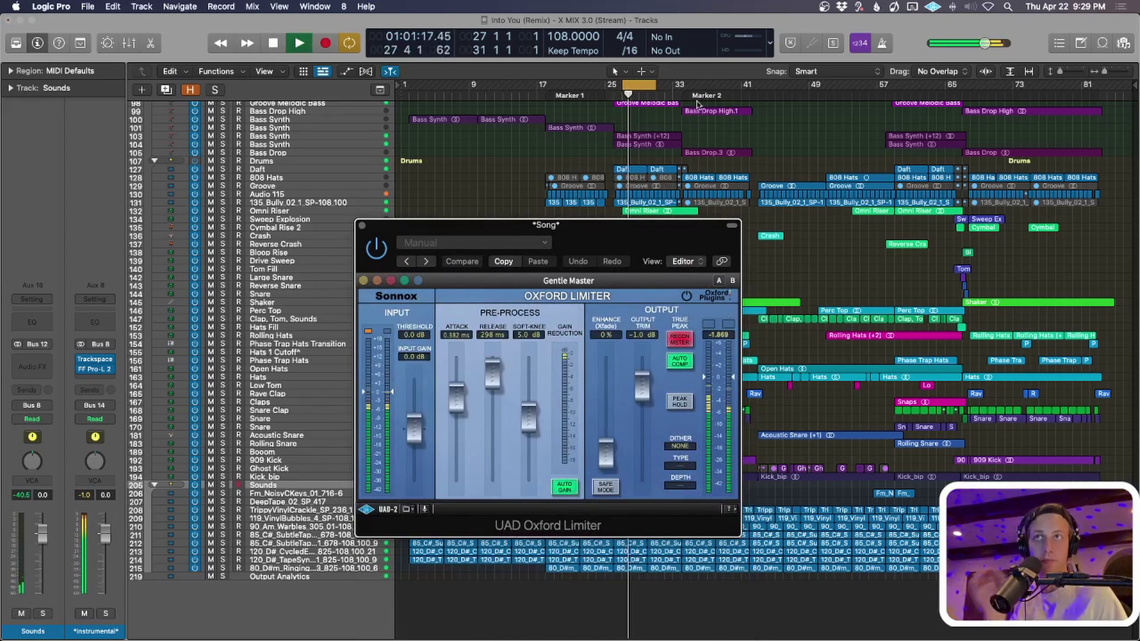
key("space")
Loop bars 36 to 39 and unmute the Lead track during playback, closing the limiter once playback is stopped.
left_click_drag(699, 87, 725, 89)
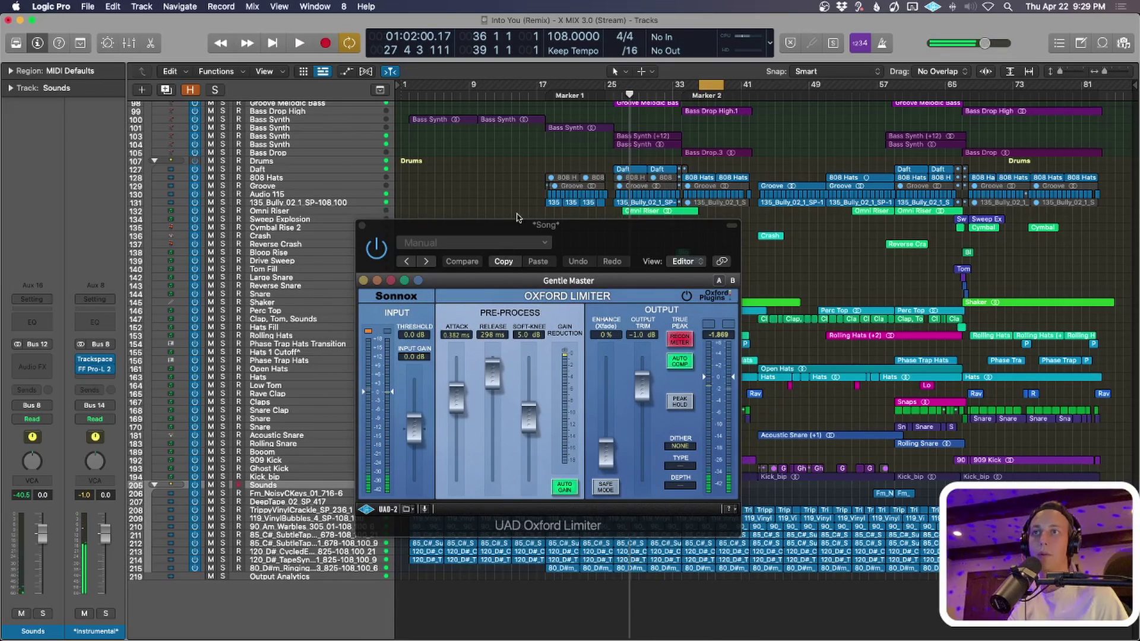
scroll(295, 128, "up", 2)
key("space")
scroll(296, 155, "up", 15)
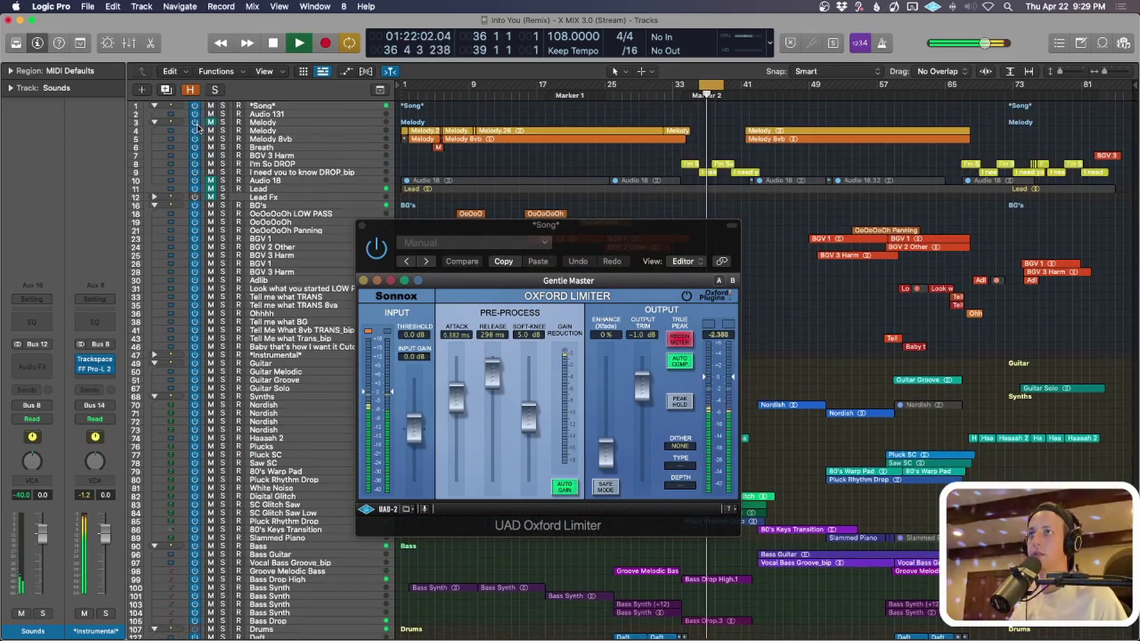
left_click(211, 189)
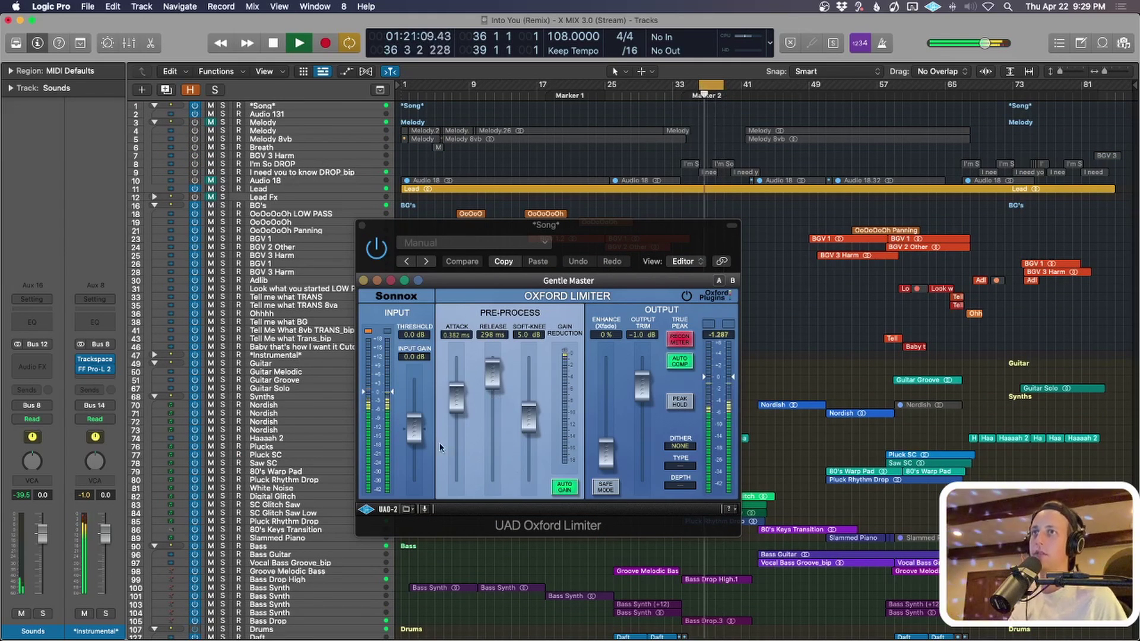
key("space")
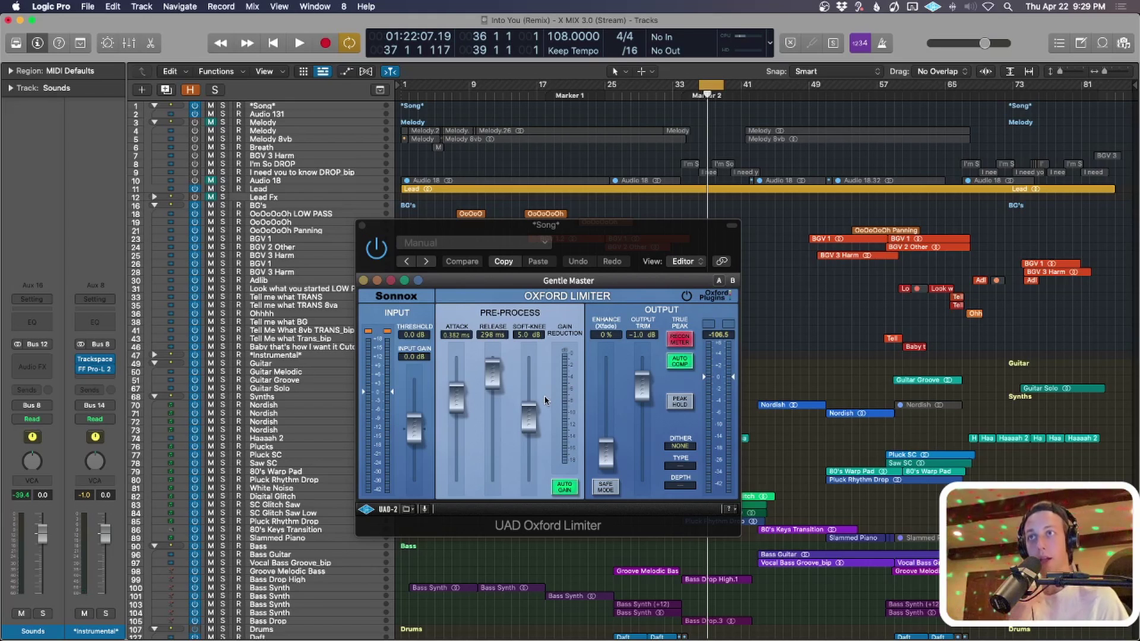
left_click(362, 226)
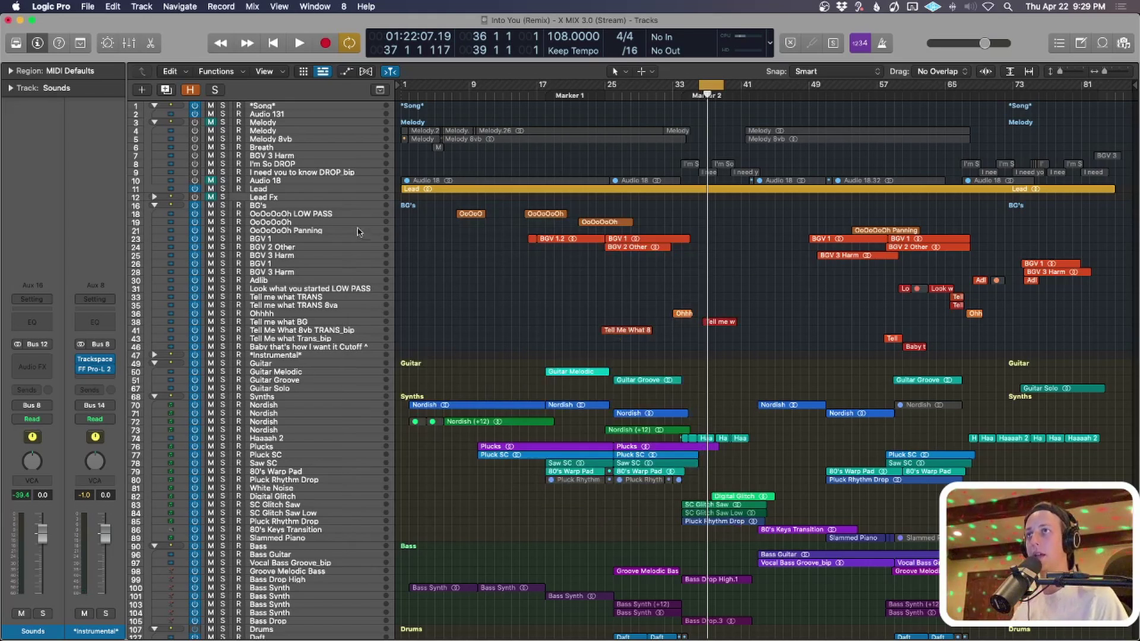
Select the *Song* stack and inspect the UAD Oxford Limiter and Pro-Q 3 on its mix bus.
left_click(281, 107)
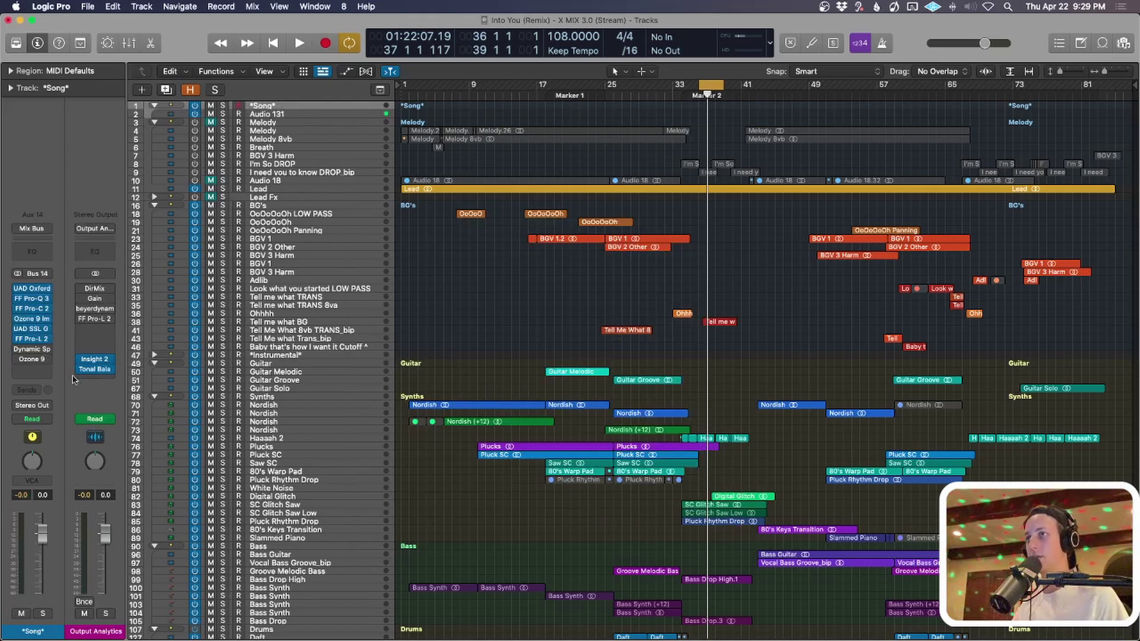
left_click(37, 291)
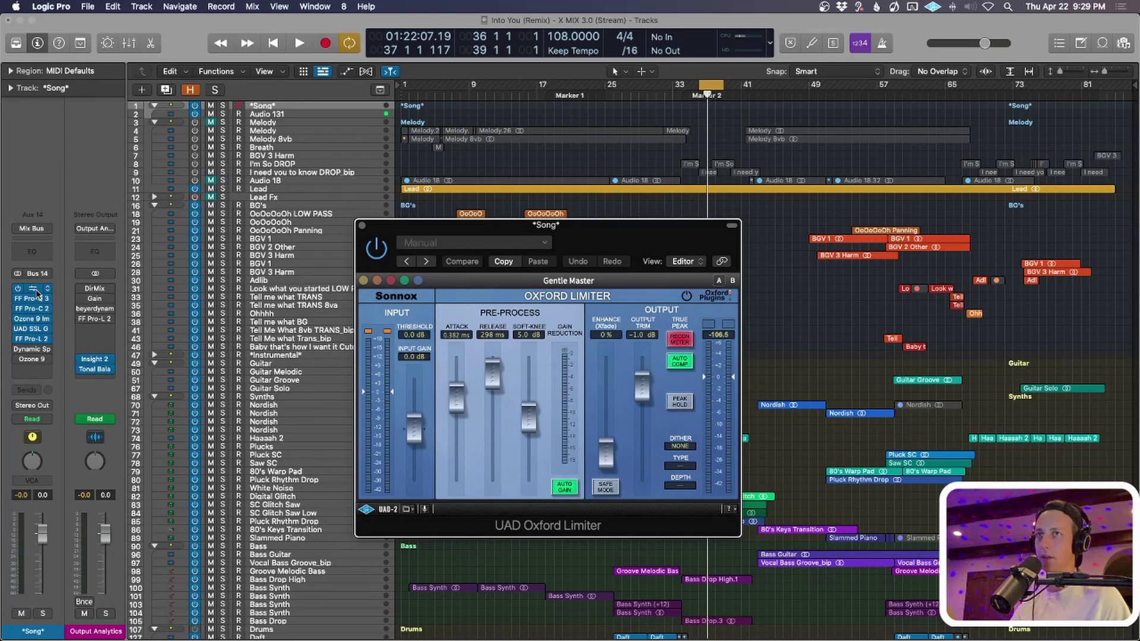
left_click(37, 292)
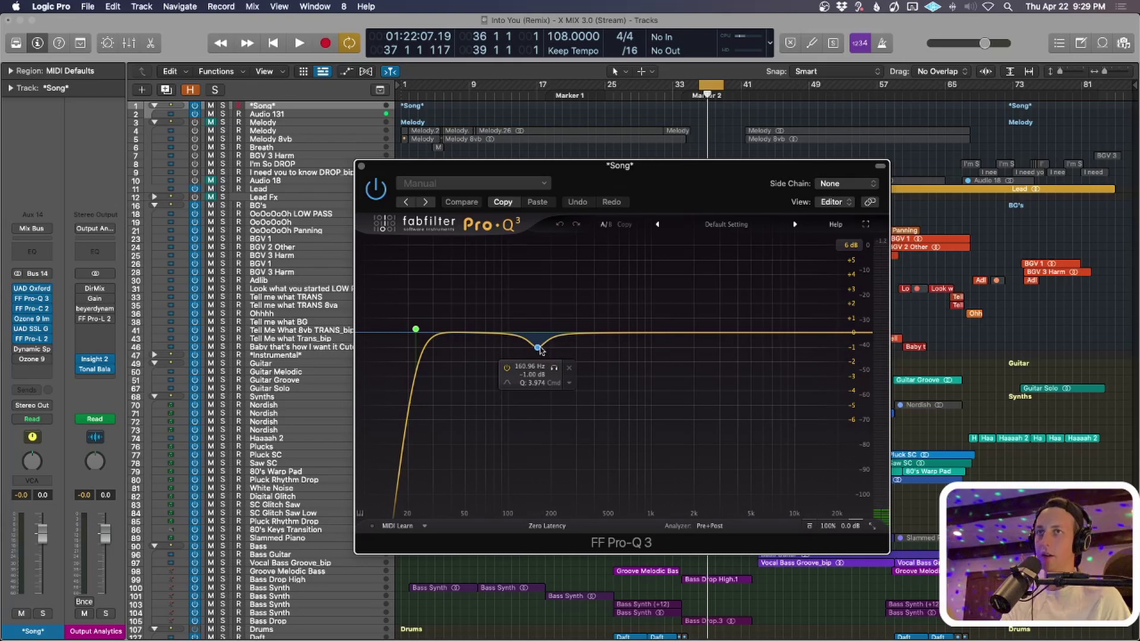
Try moving the 160.96 Hz dip in the *Song* Pro-Q 3 to a lower frequency, and undo the move.
left_click_drag(539, 348, 528, 349)
left_click(577, 202)
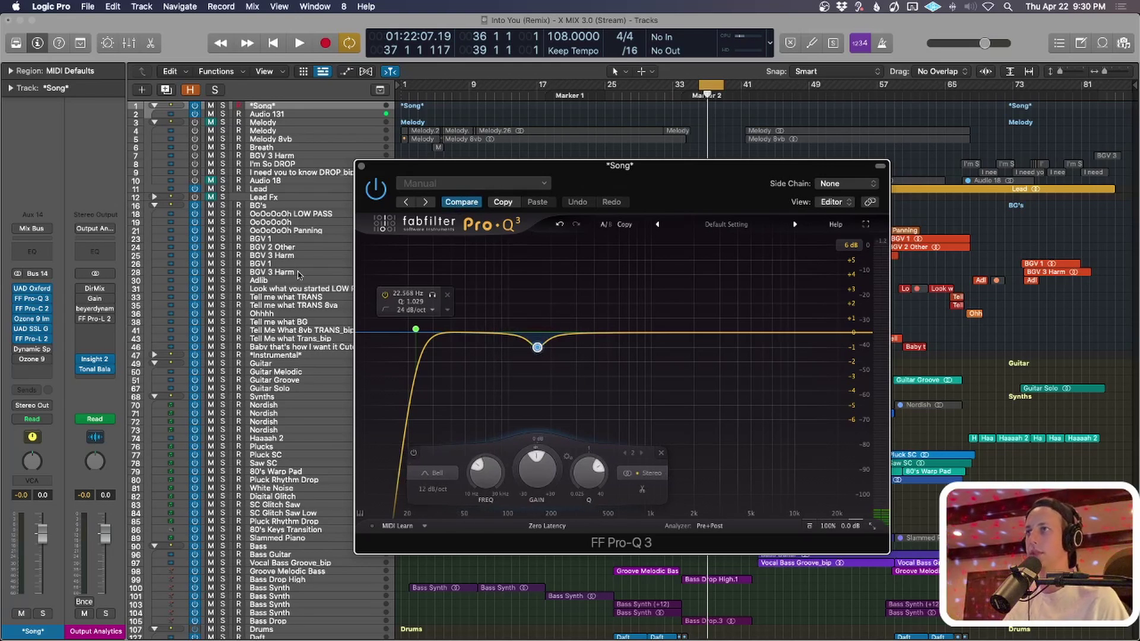
left_click(361, 167)
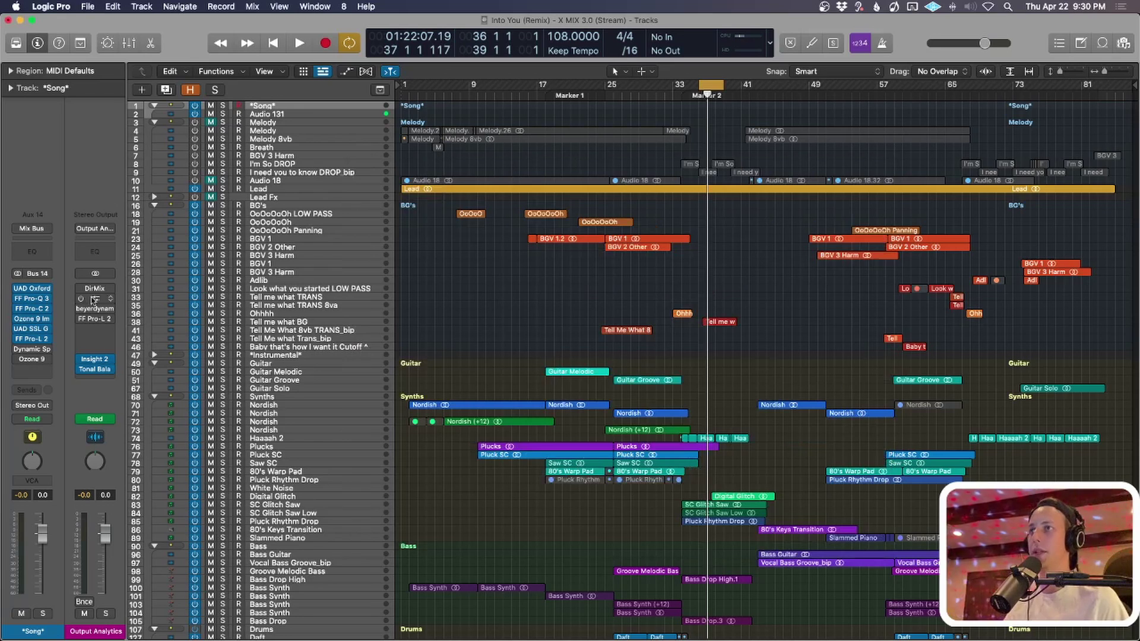
Play the loop with Pro-C 2 open on the *Song* bus and examine the filter bands of its side-chain EQ.
left_click(31, 309)
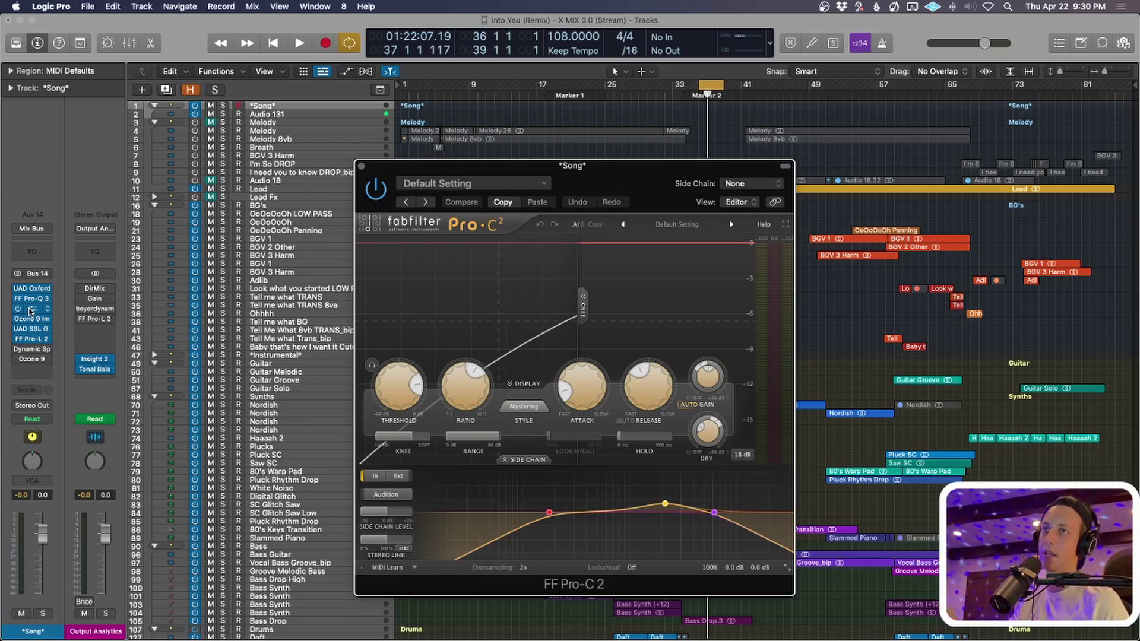
key("space")
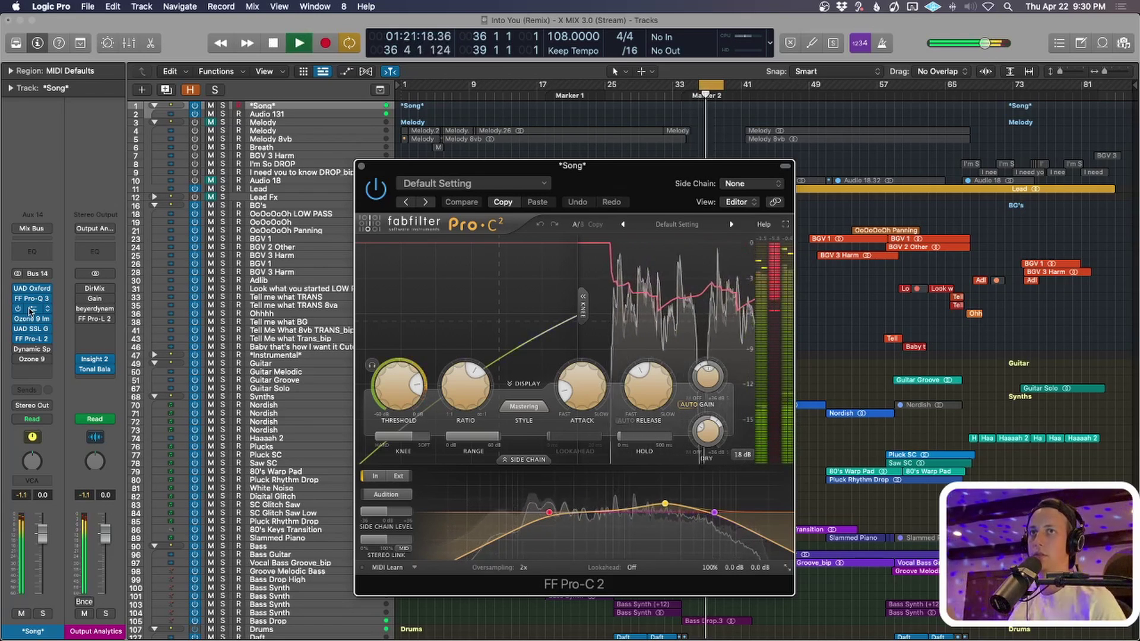
key("space")
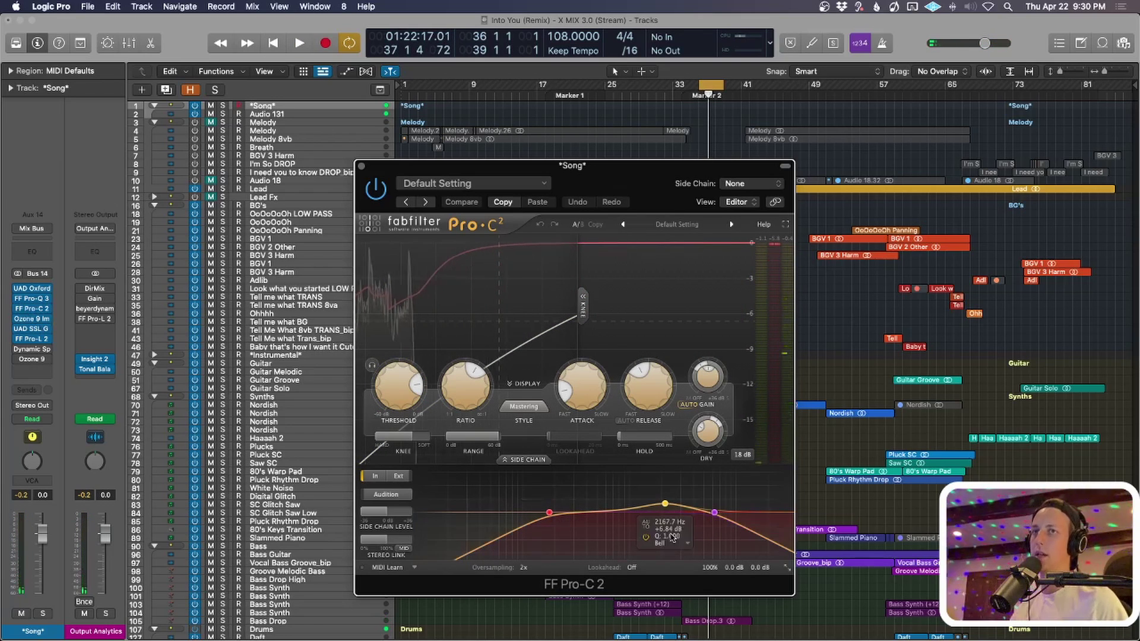
mouse_move(628, 534)
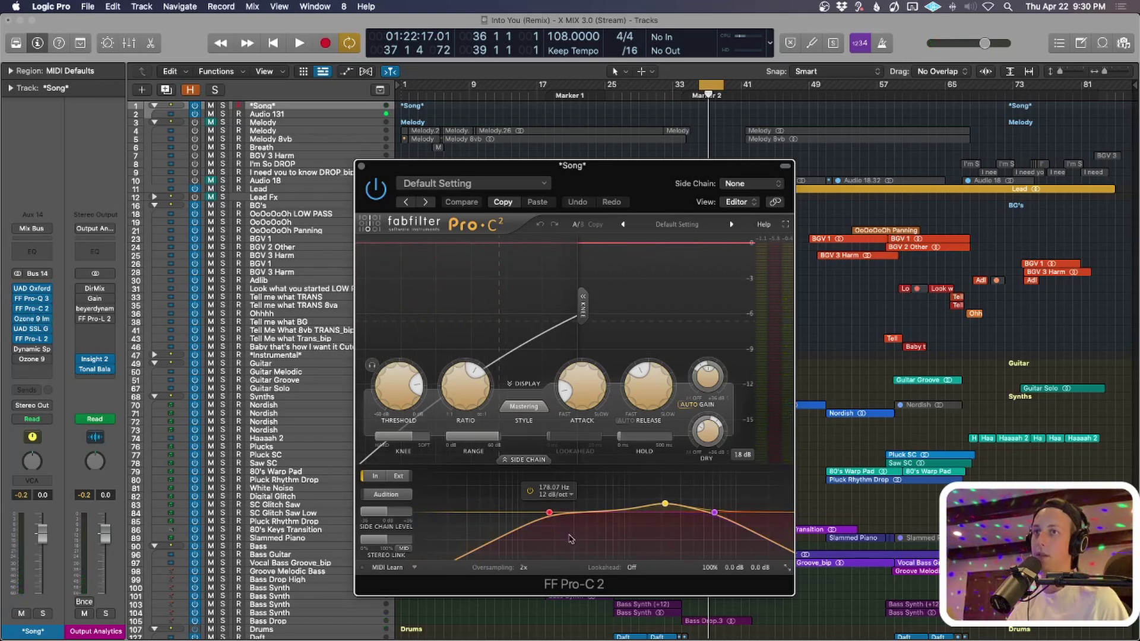
mouse_move(579, 542)
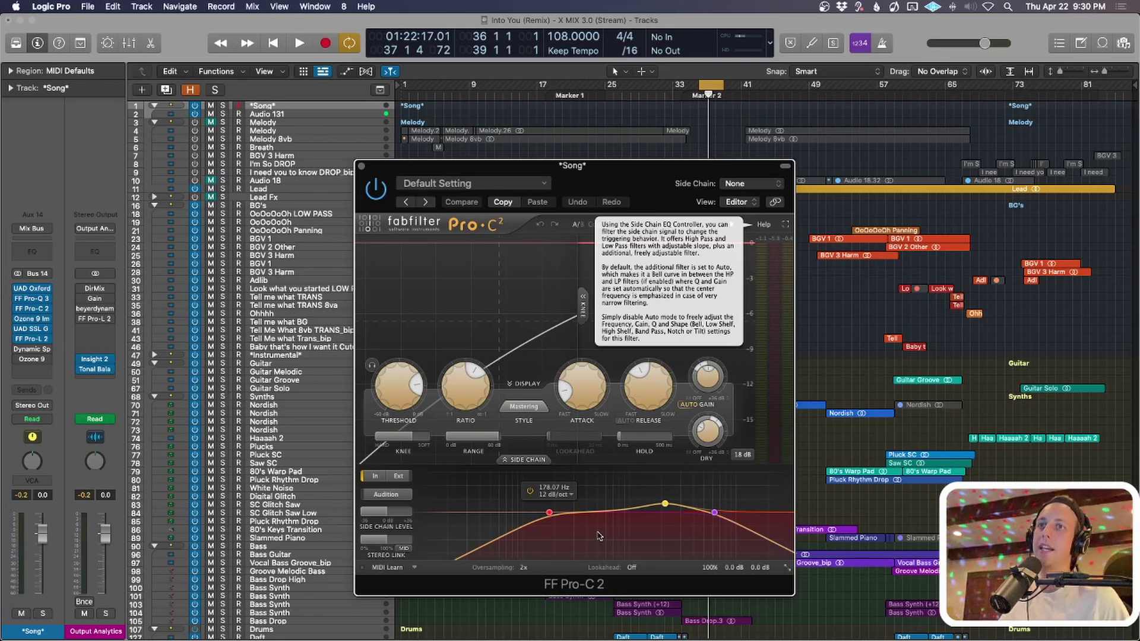
left_click_drag(690, 166, 725, 142)
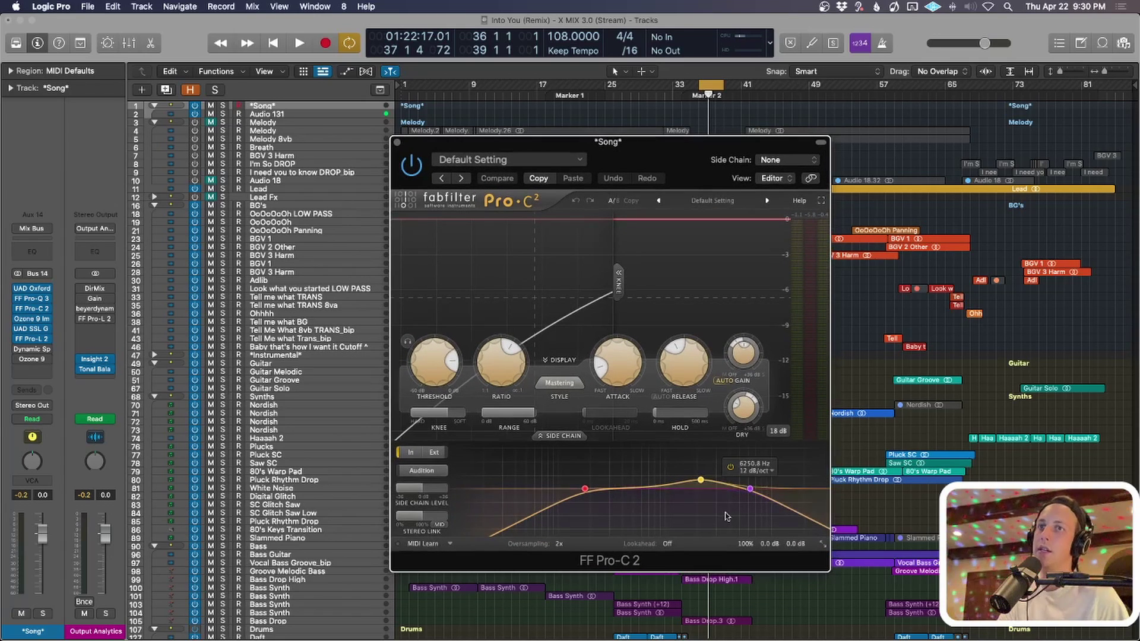
mouse_move(700, 481)
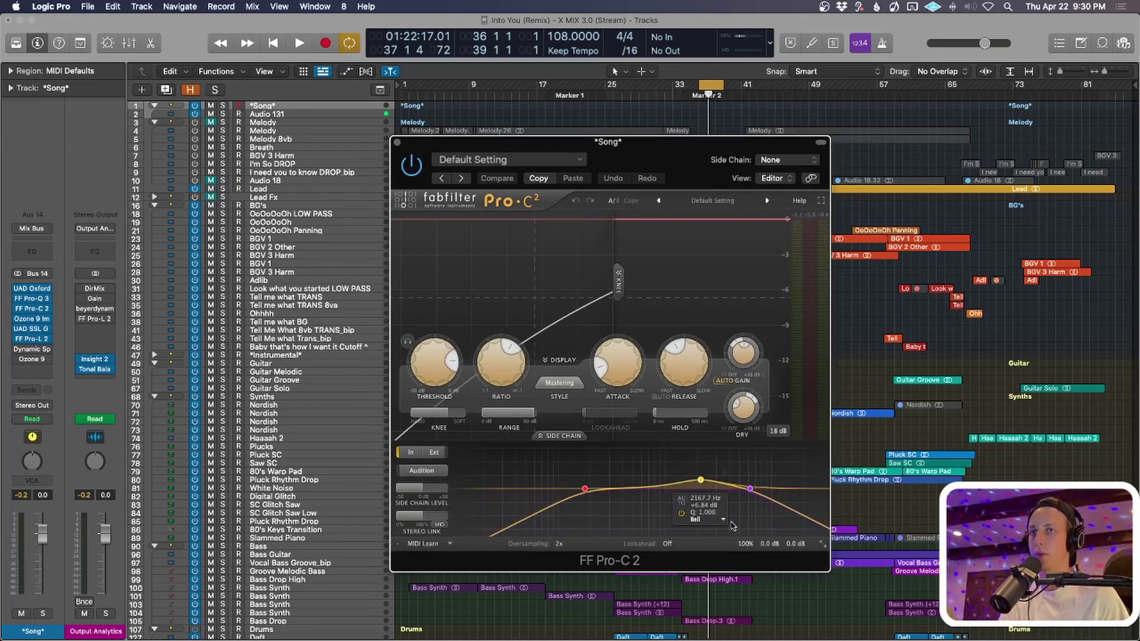
mouse_move(596, 508)
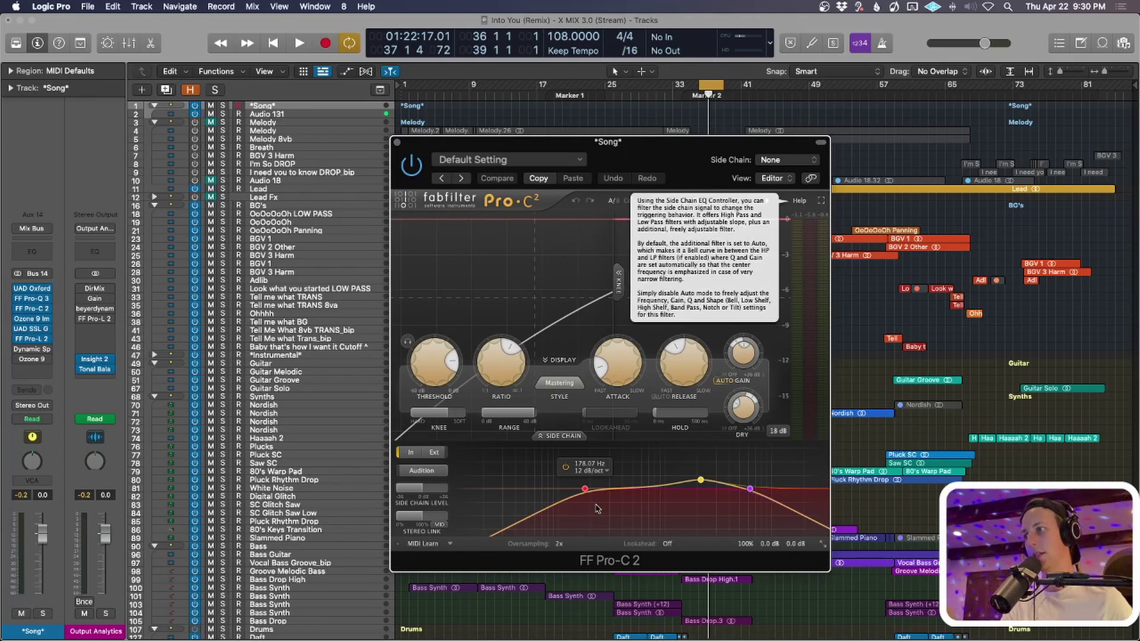
left_click(397, 143)
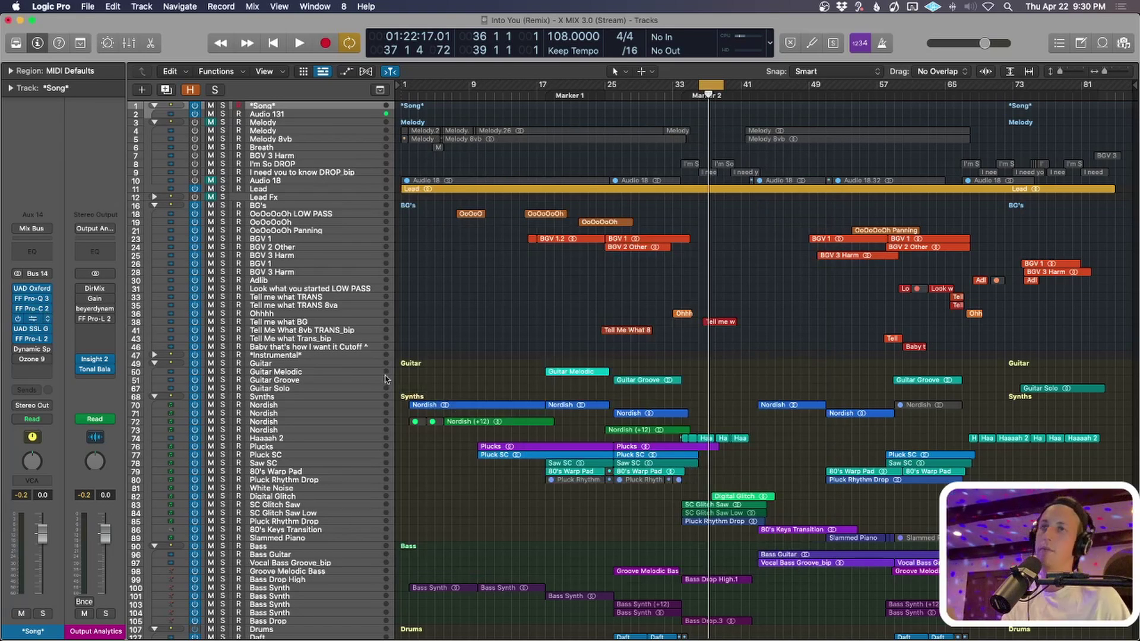
Inspect the Ozone 9 Imager's stereo widths on the *Song* bus, and watch the SSL G Bus Compressor's metering during playback.
left_click(356, 375)
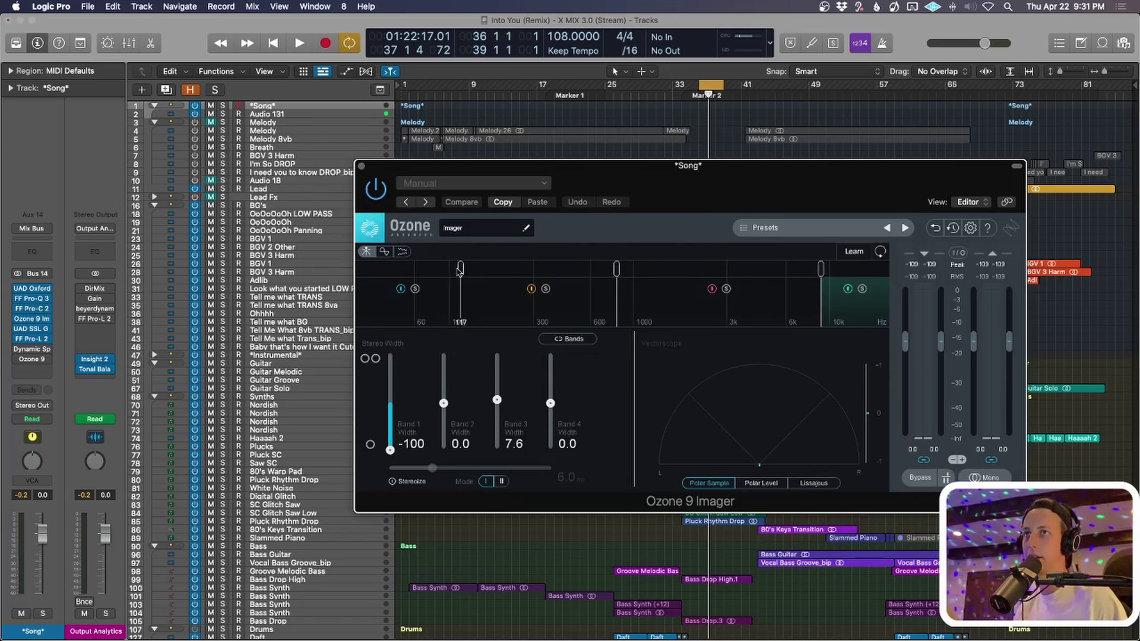
left_click(360, 167)
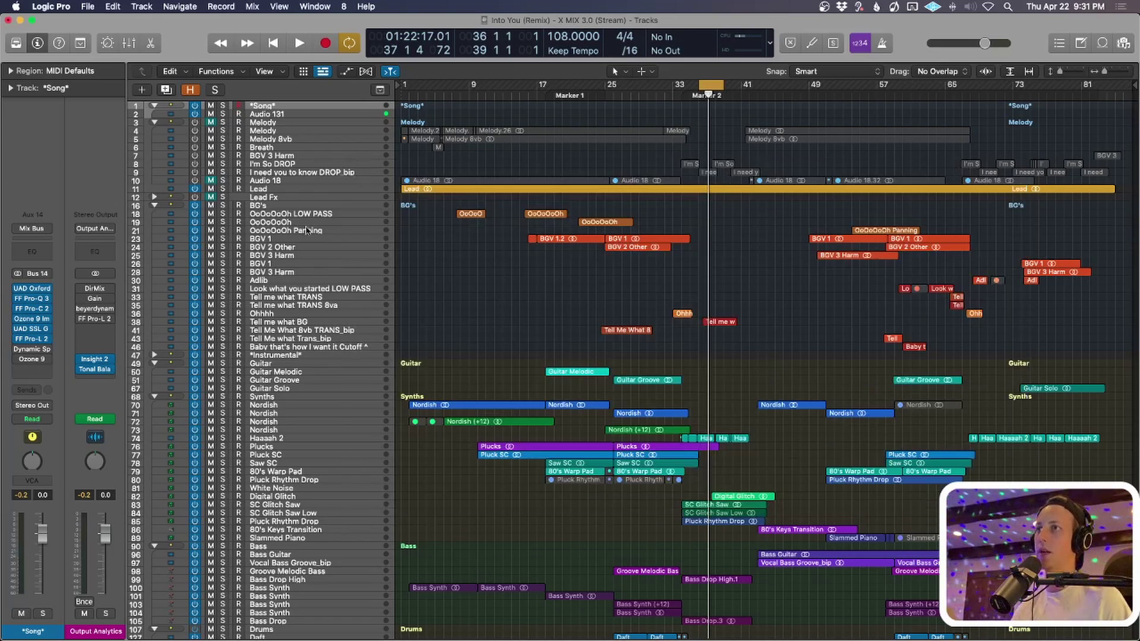
left_click(35, 329)
left_click_drag(463, 158, 583, 122)
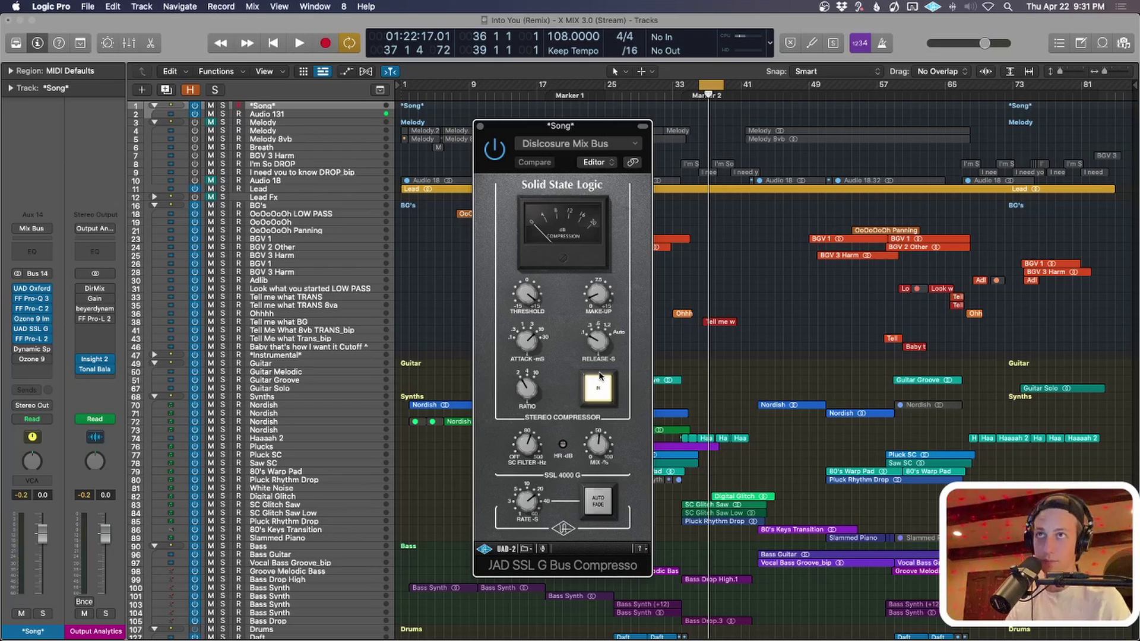
key("space")
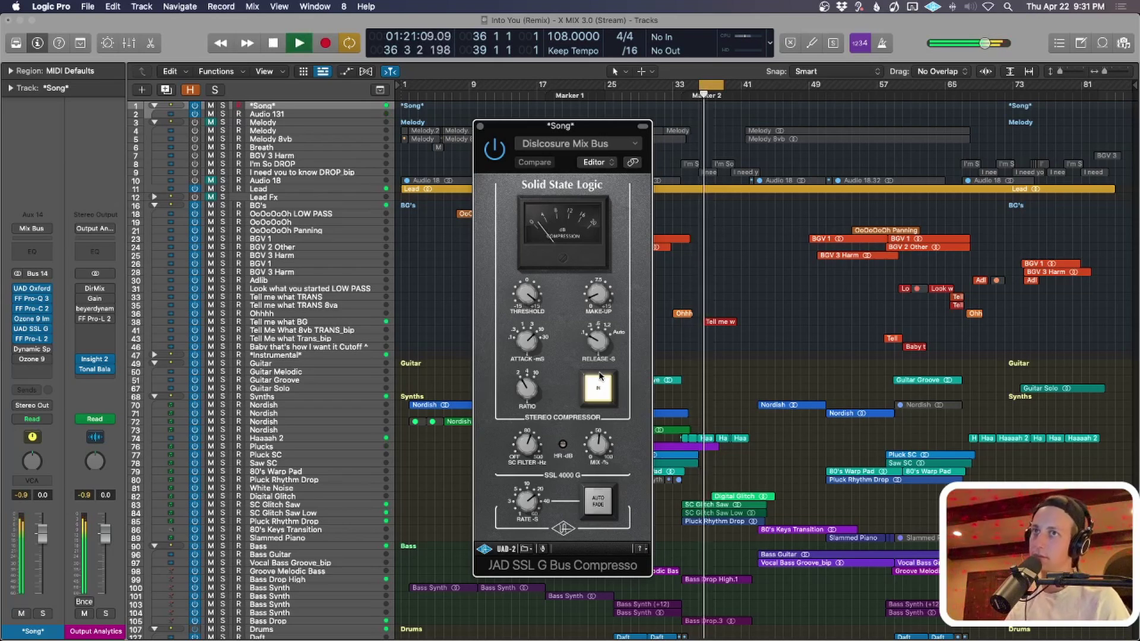
key("space")
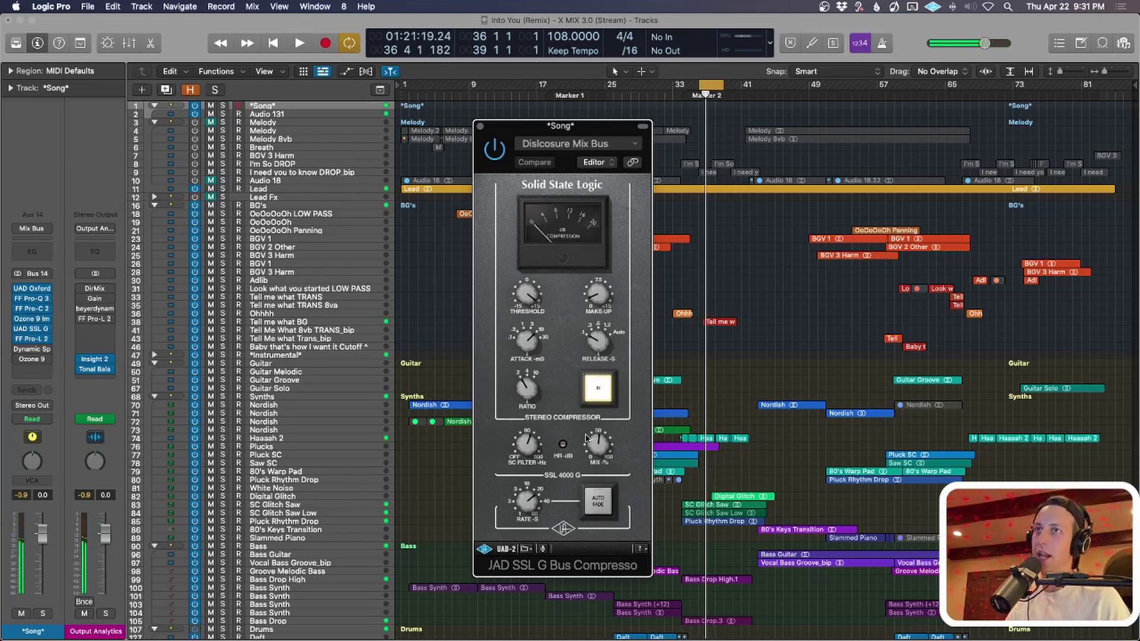
left_click(482, 129)
Open Pro-L 2 on the *Song* bus and play the section from bar 36 to check its limiting and loudness.
left_click(32, 340)
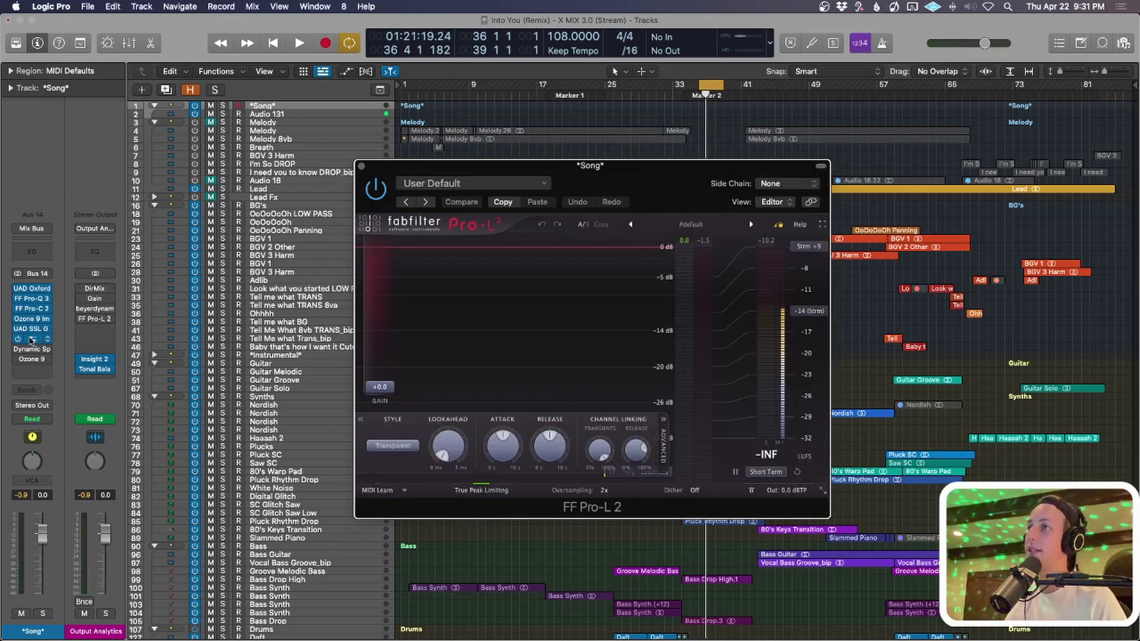
key("space")
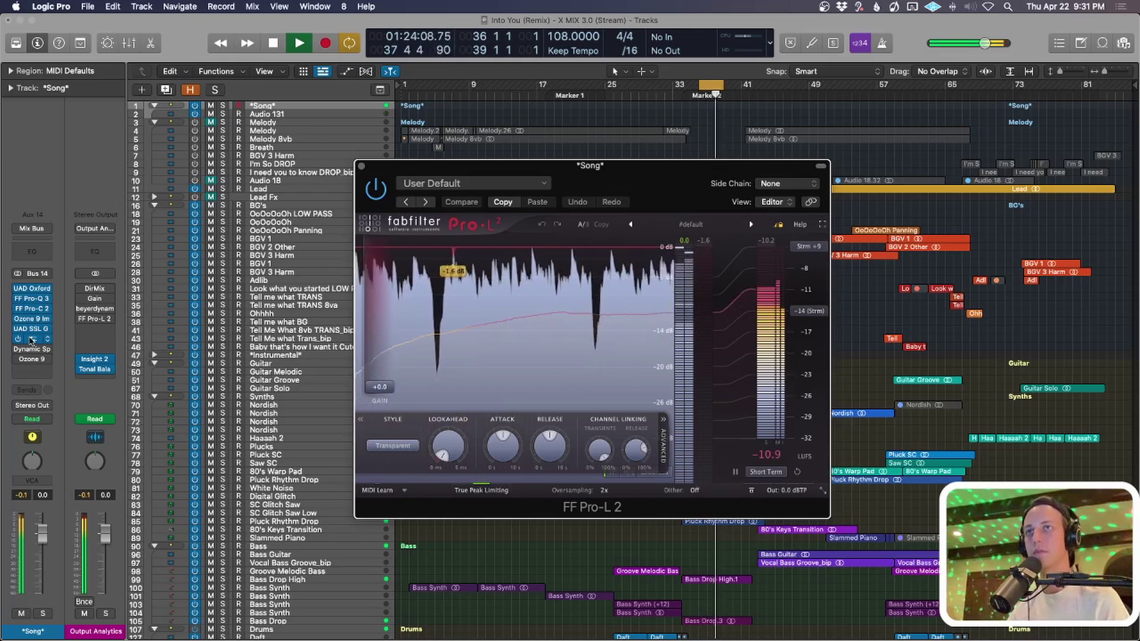
key("space")
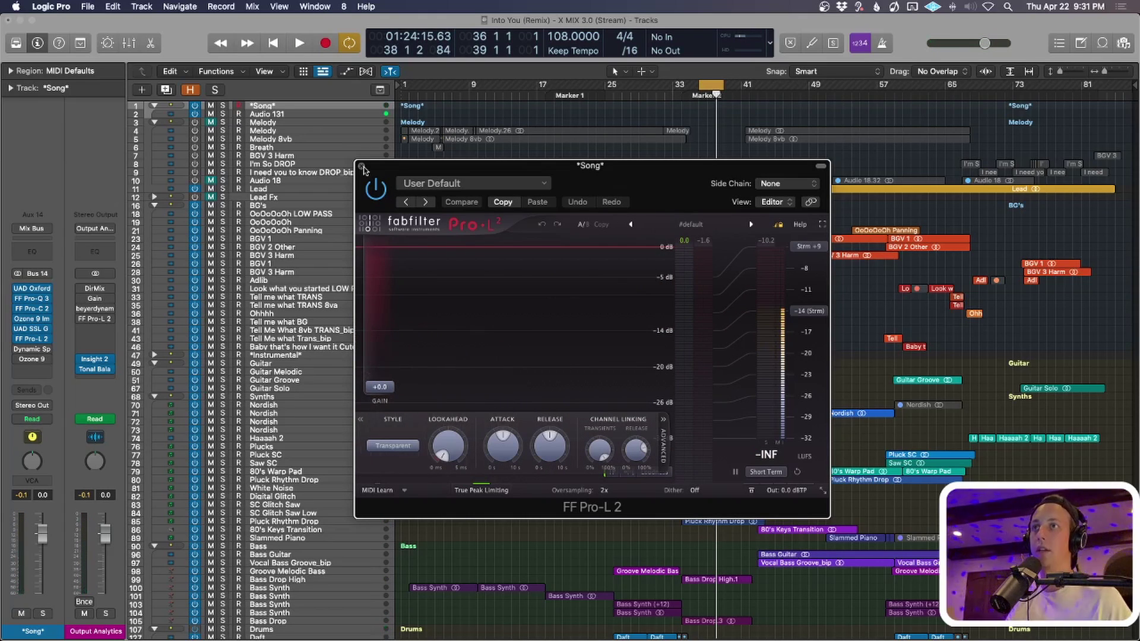
Close Pro-L 2 on the *Song* bus and turn off the playback loop.
left_click(363, 170)
scroll(841, 452, "down", 5)
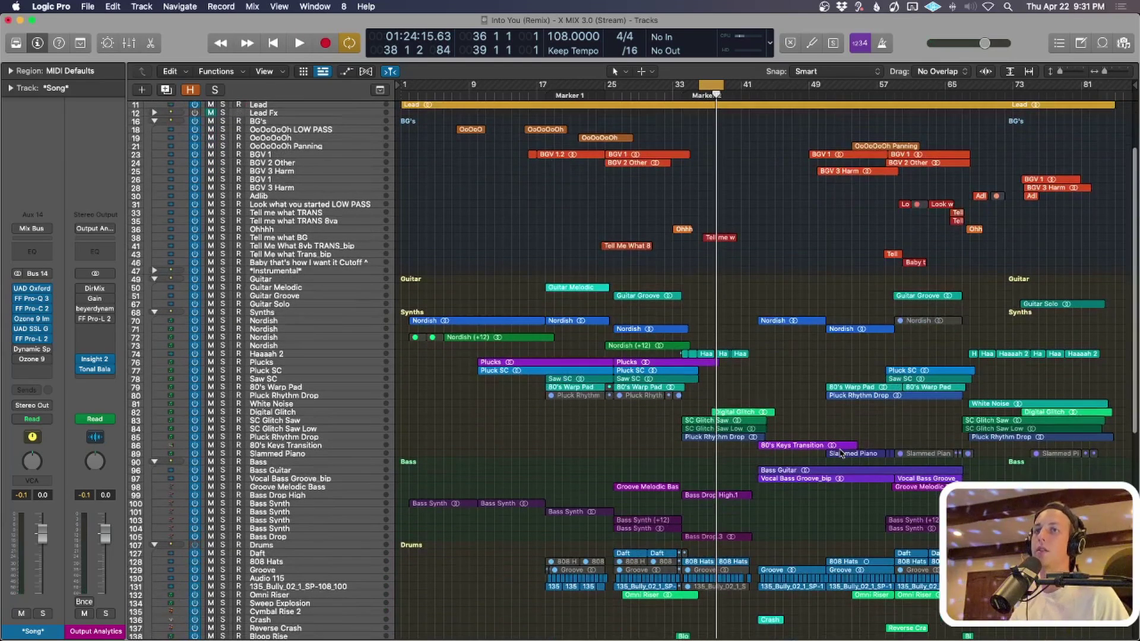
key("c")
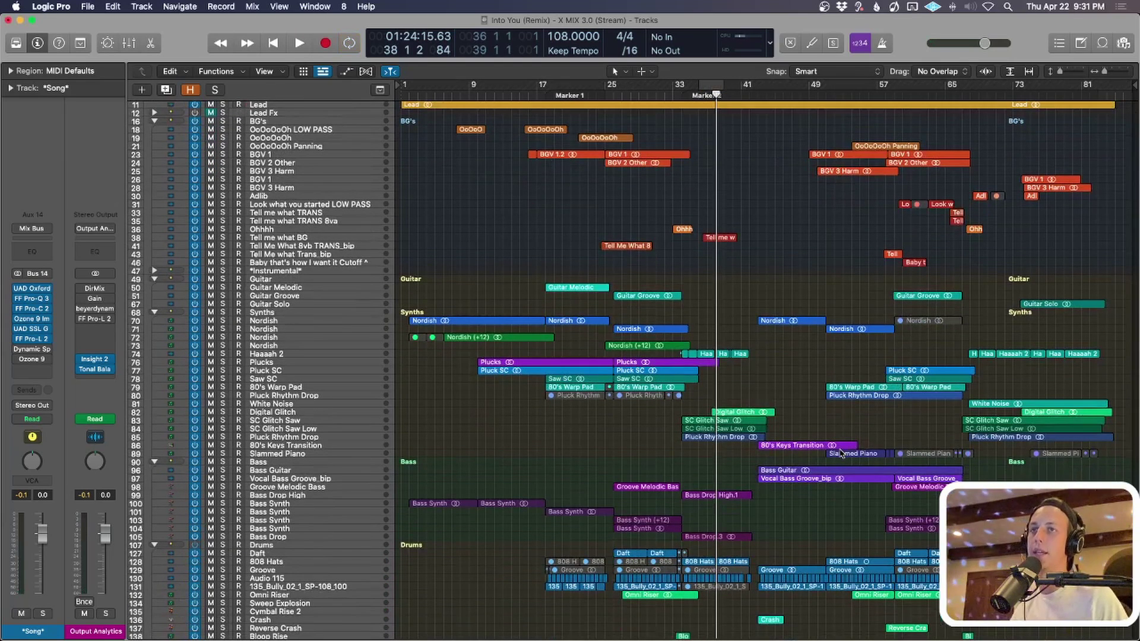
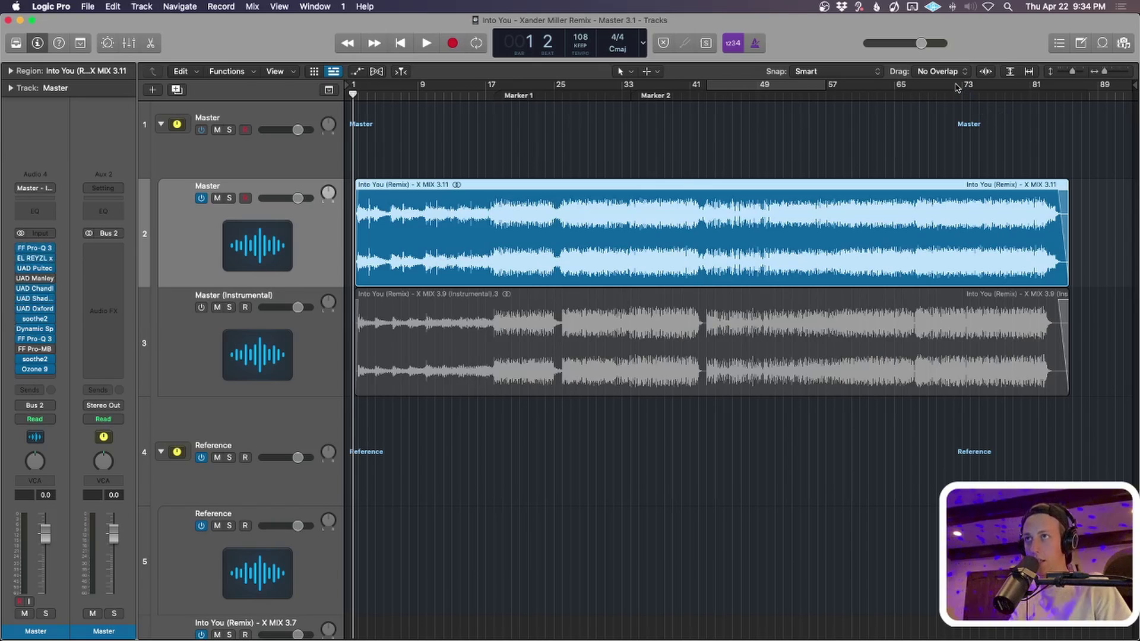
Add the X MIX 3.12 audio on its own Master track and move that track directly beneath the X MIX 3.11 Master track.
key("super+Up")
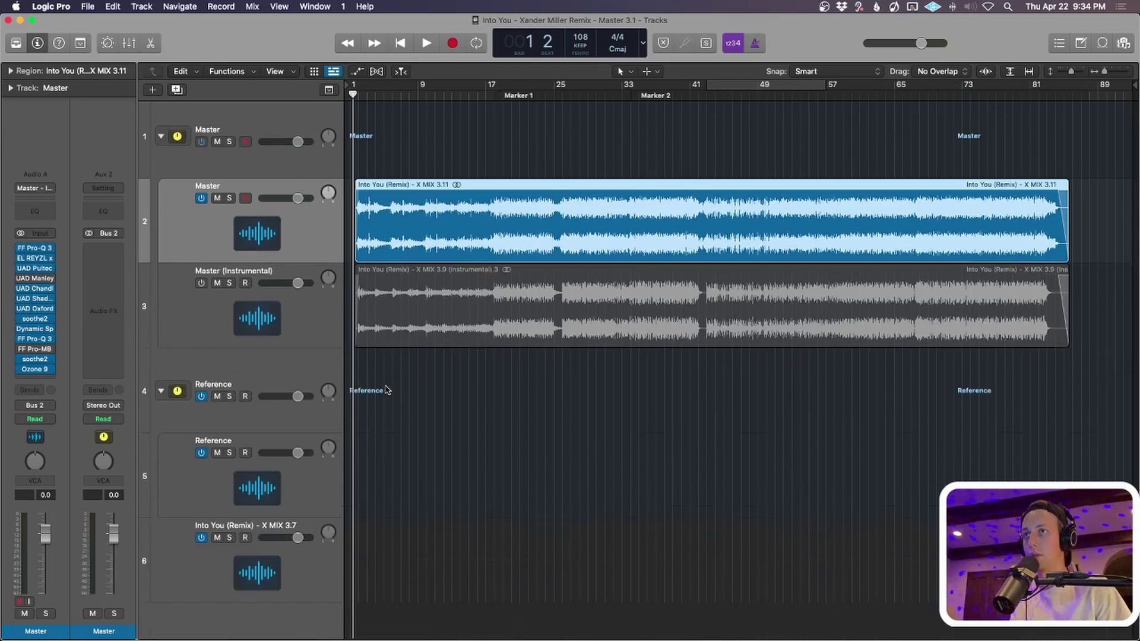
left_click_drag(455, 206, 417, 434)
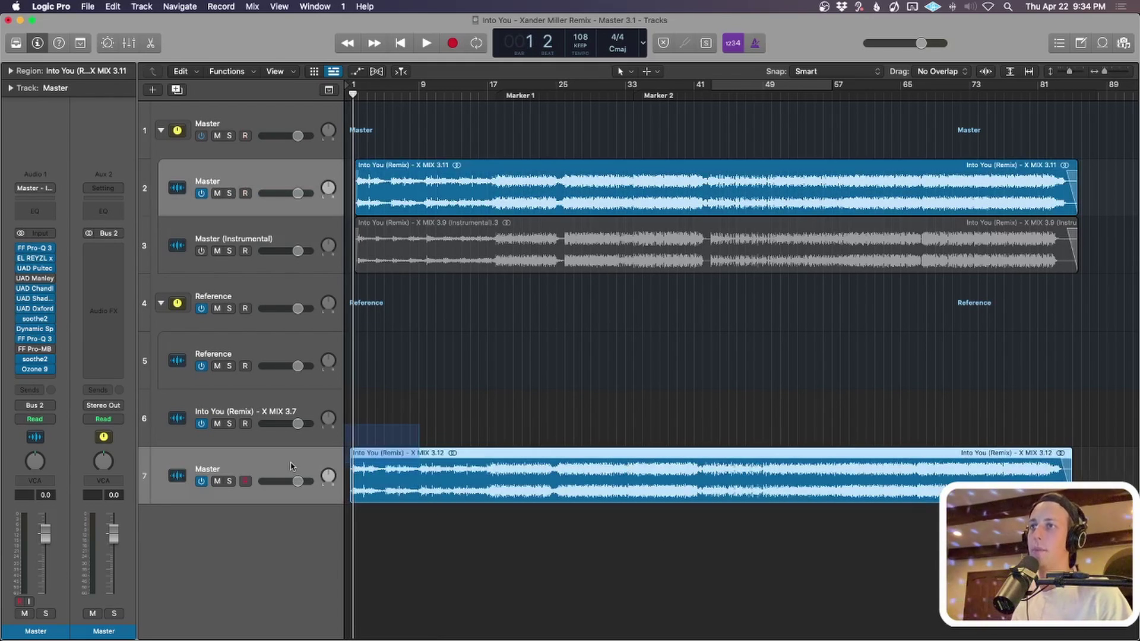
left_click_drag(307, 463, 303, 272)
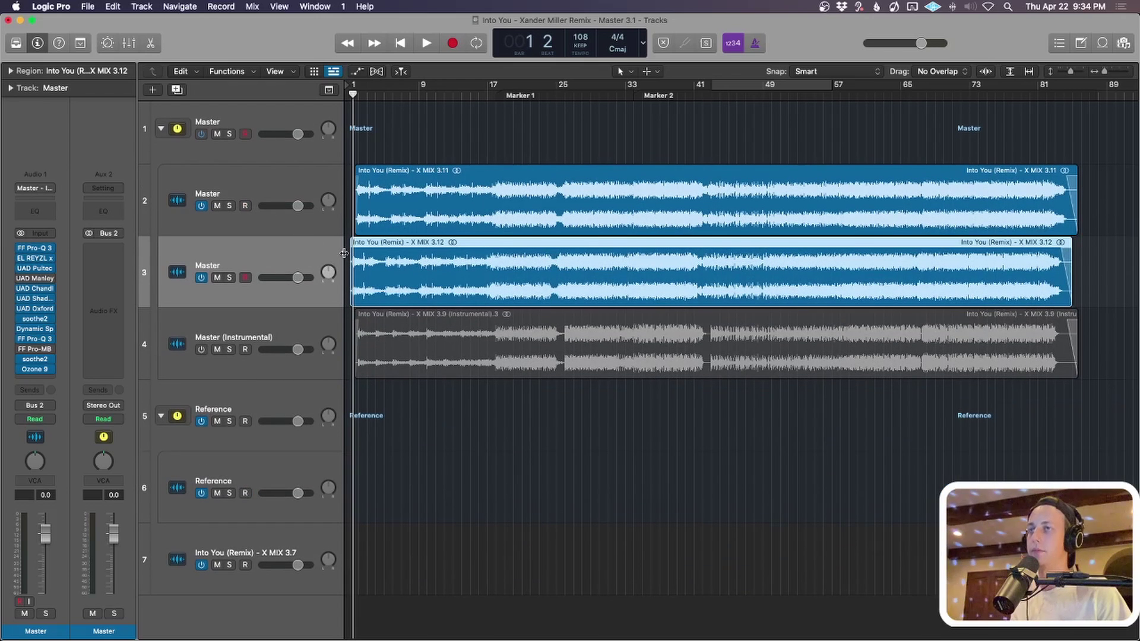
Set a loop at about bars 70 to 74, bypass the X MIX 3.12 track's plugins, and play that track soloed.
mouse_move(965, 87)
left_mouse_down()
mouse_move(914, 88)
mouse_move(944, 88)
left_mouse_up()
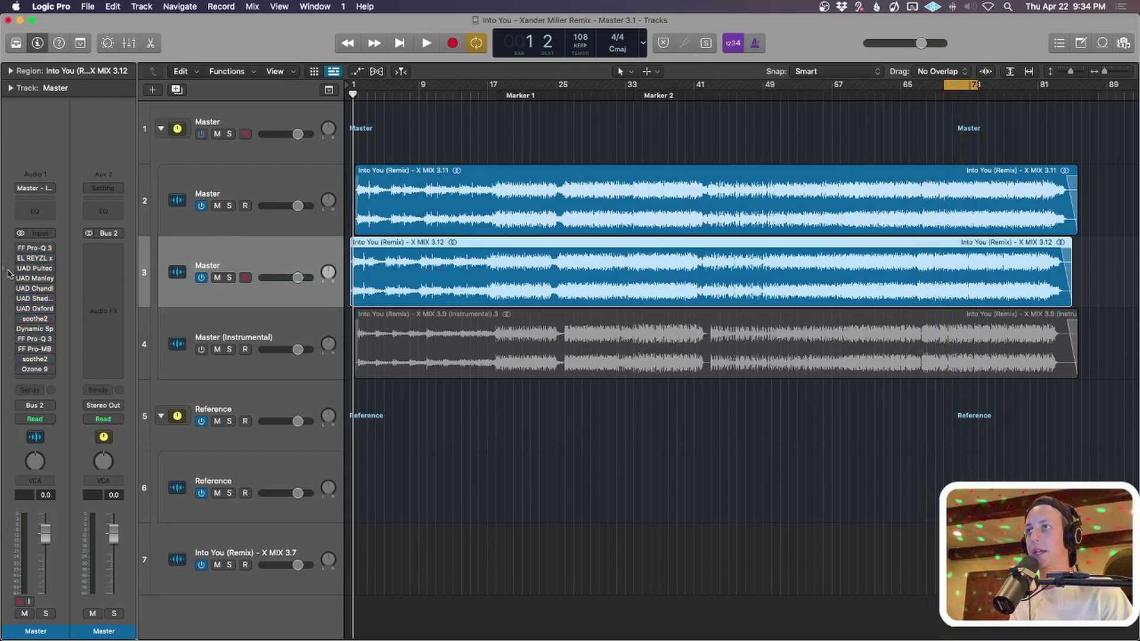
key("s")
scroll(908, 190, "up", 3)
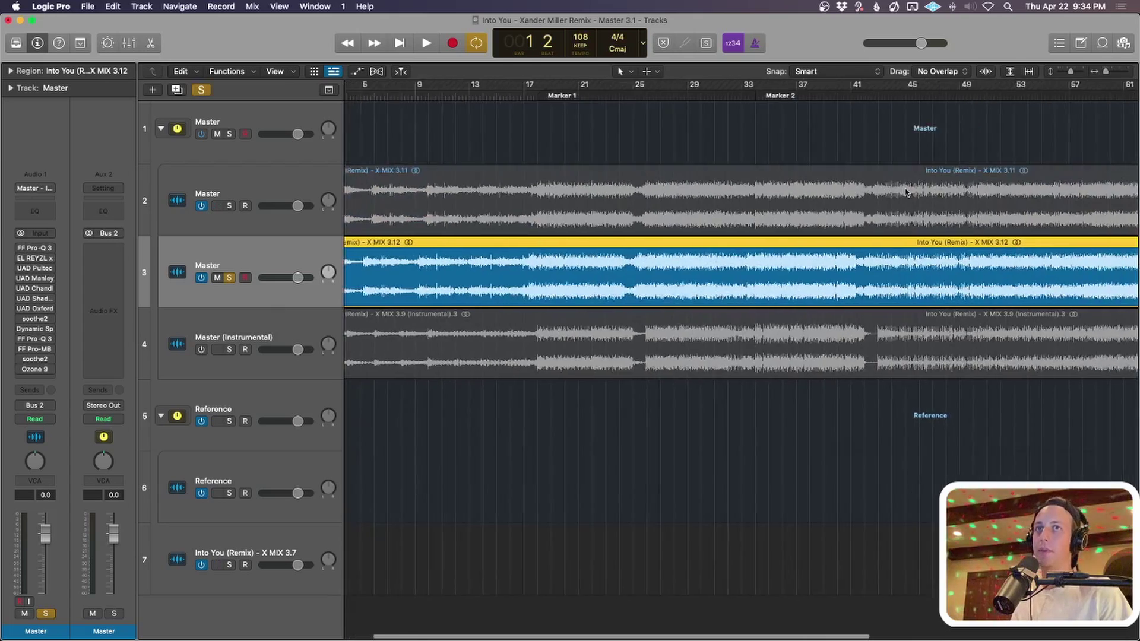
scroll(902, 195, "down", 3)
key("space")
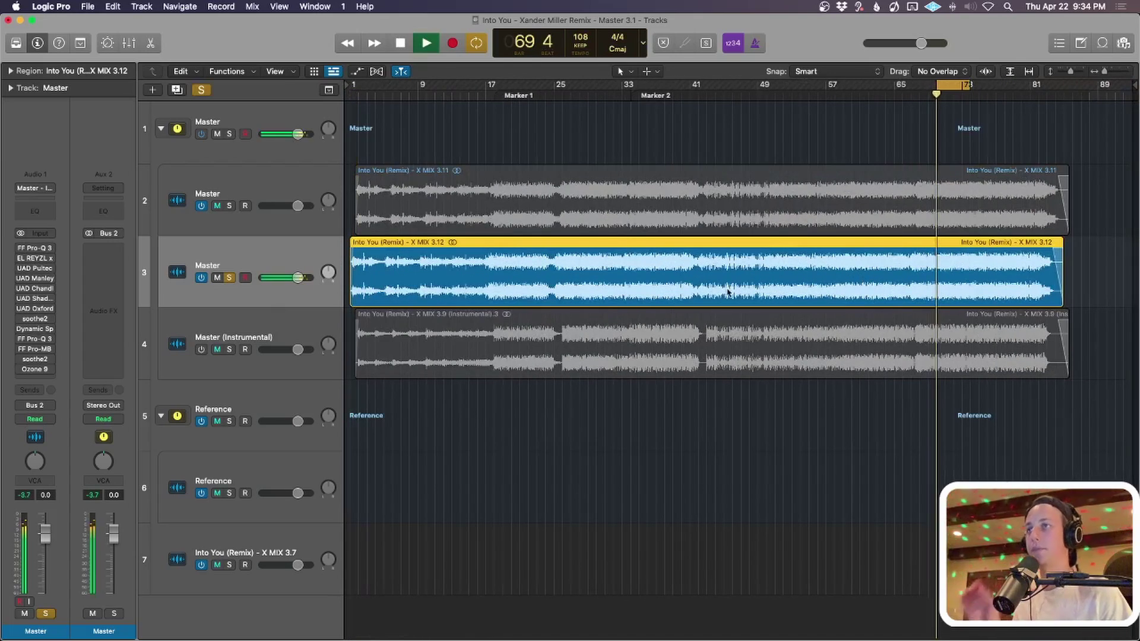
key("space")
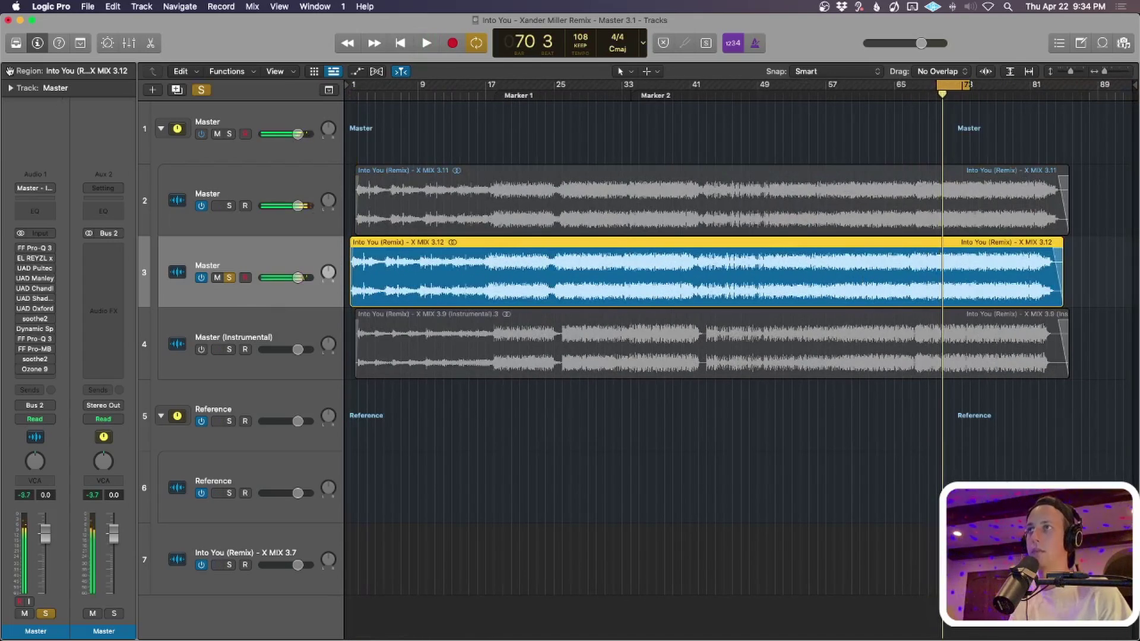
Expand the region parameters and inspect the X MIX 3.11 region's gain setting while the loop plays.
left_click(10, 70)
scroll(642, 241, "up", 3)
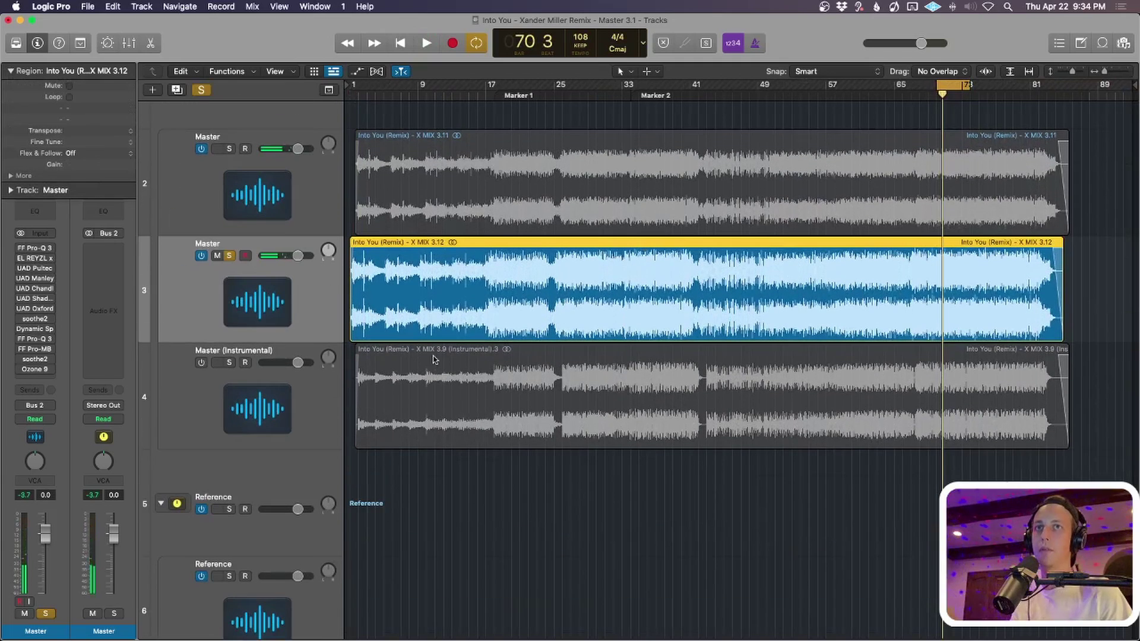
key("space")
key("Up")
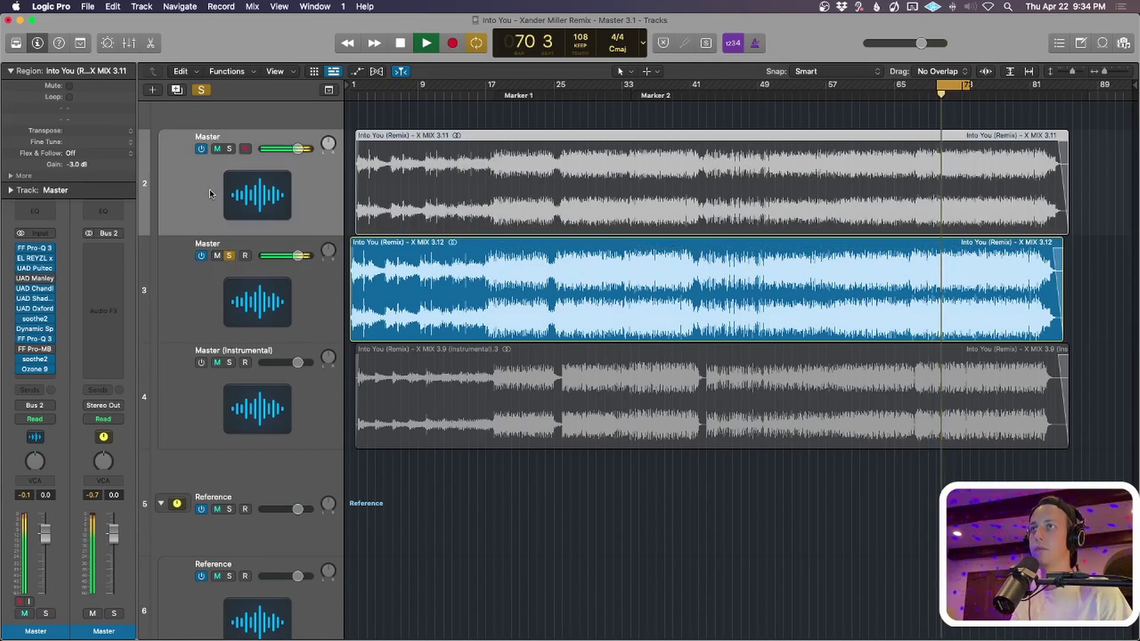
scroll(256, 294, "up", 1)
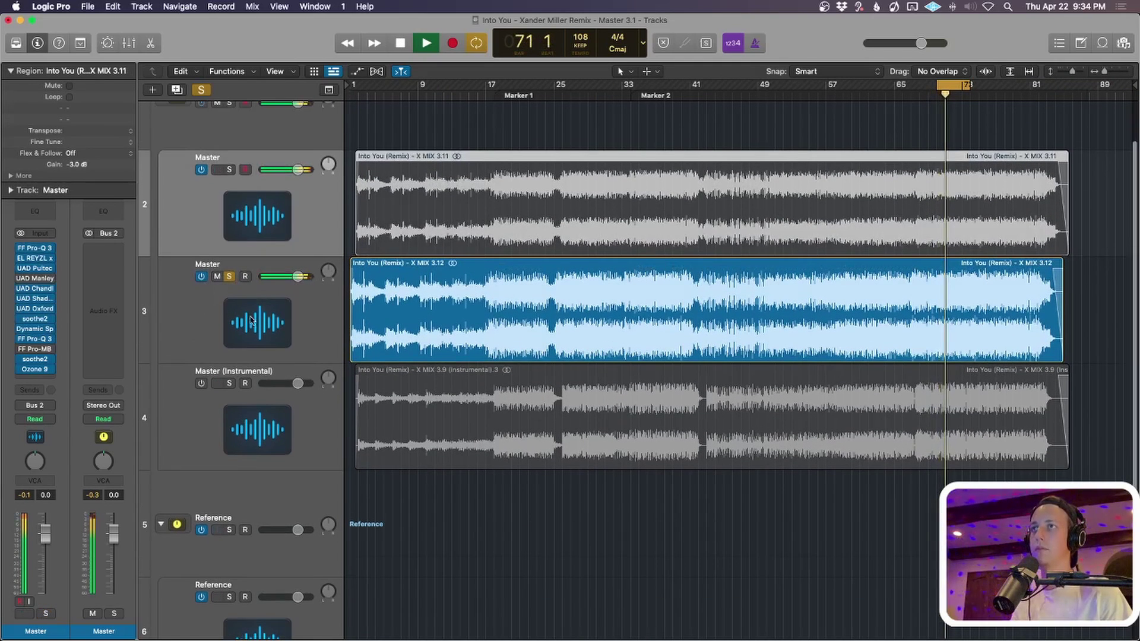
key("space")
Compare the versions in the loop by playing X MIX 3.12 soloed, and mute it to hear the mastered X MIX 3.11.
left_click(229, 277)
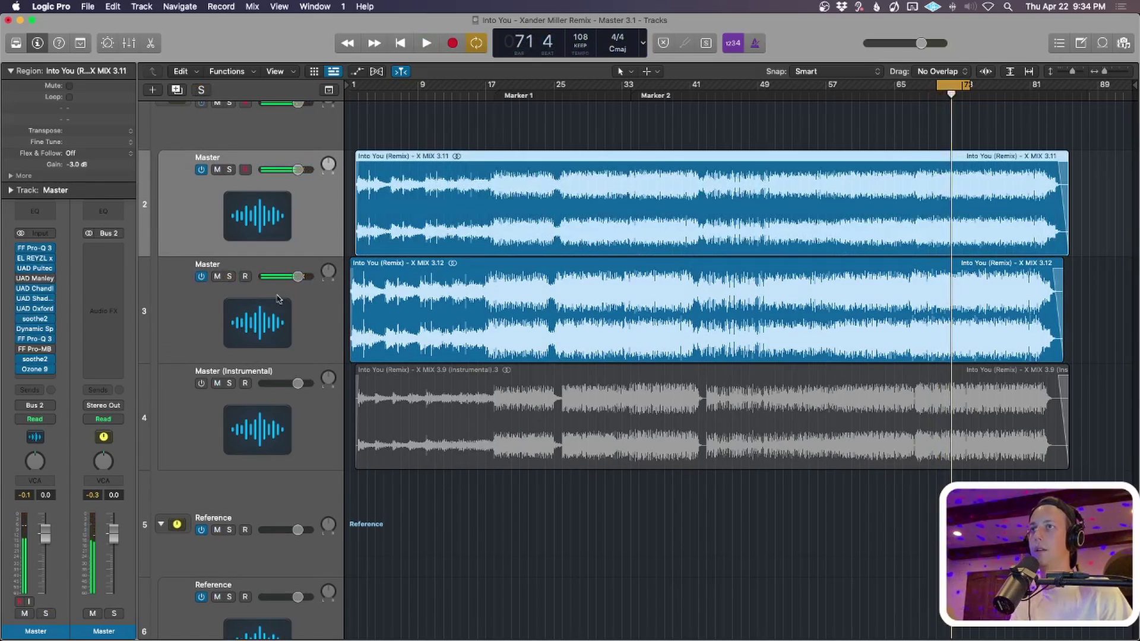
left_click(218, 276)
left_click(274, 309)
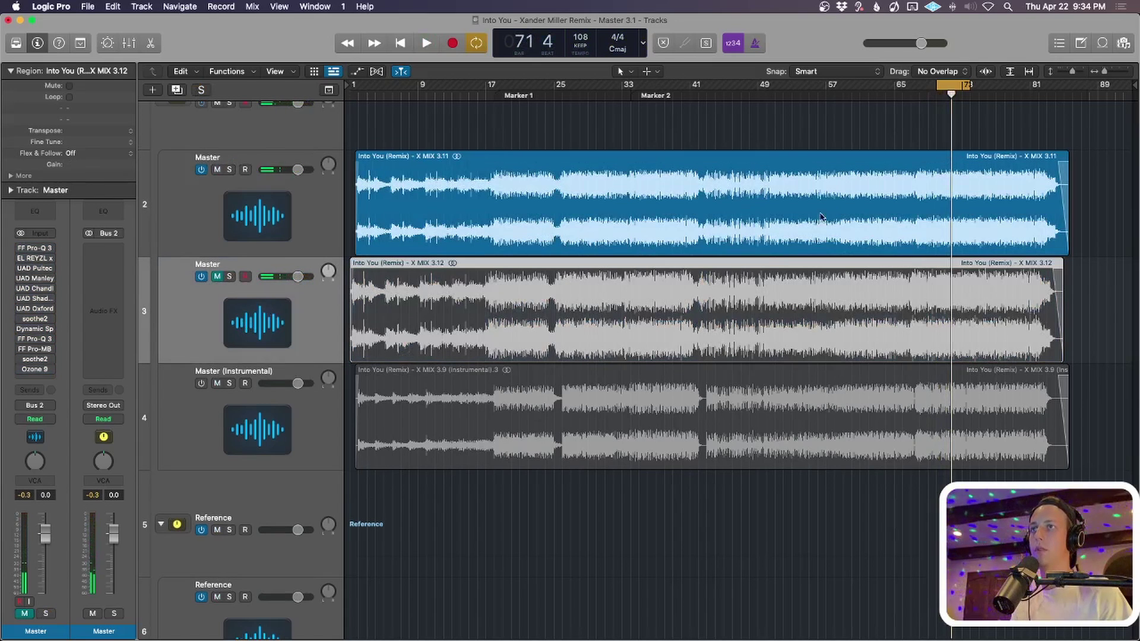
left_click(766, 259)
key("m")
key("s")
key("space")
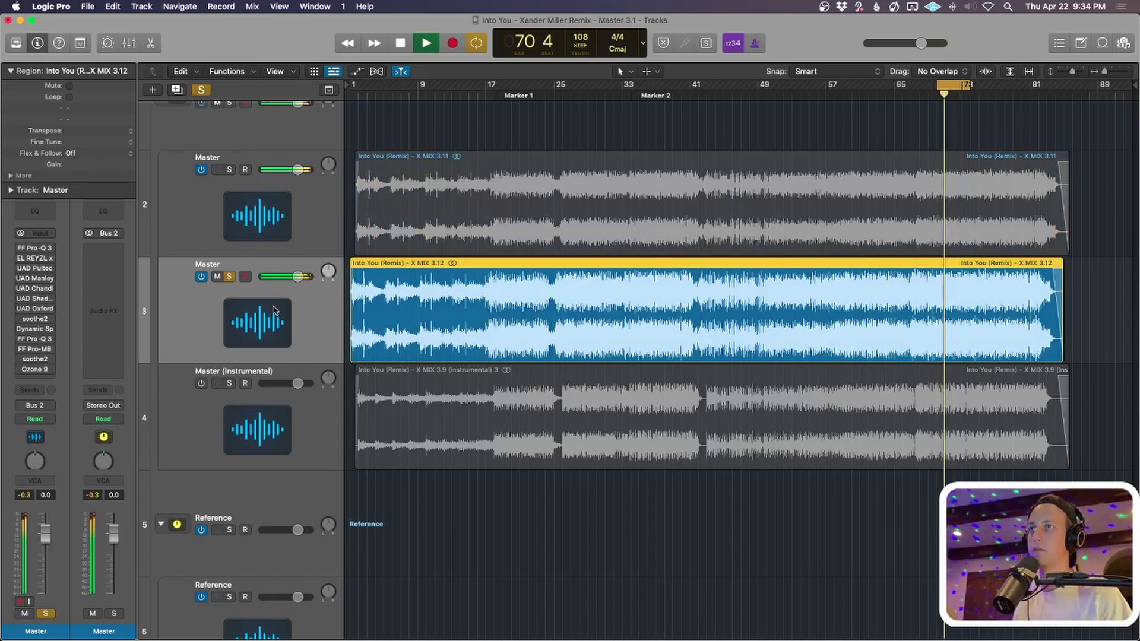
key("s")
key("m")
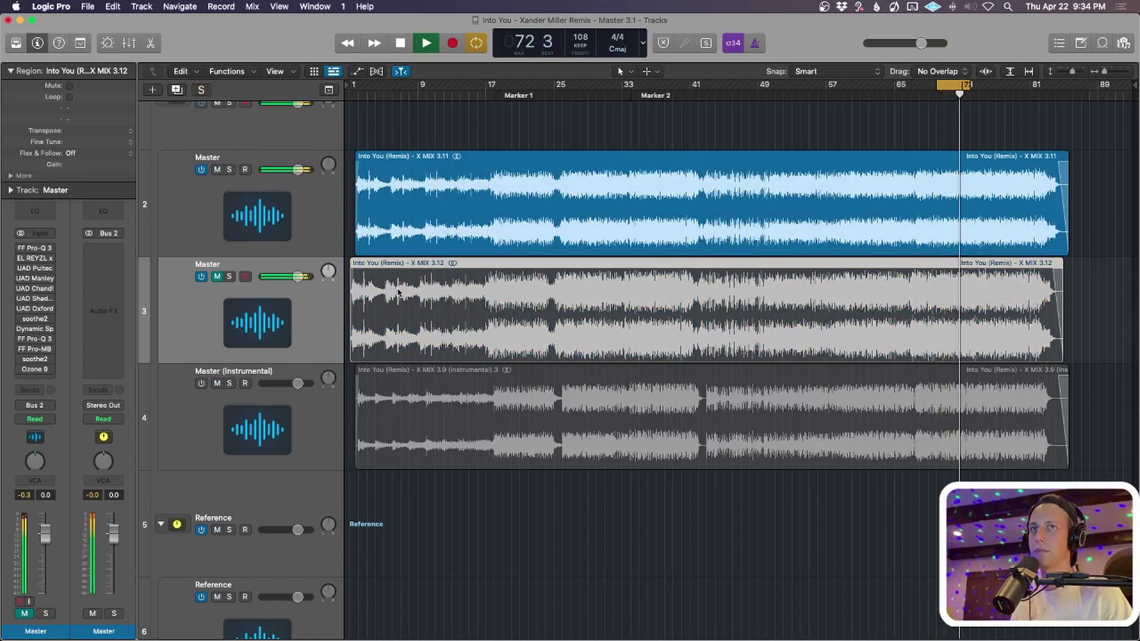
key("space")
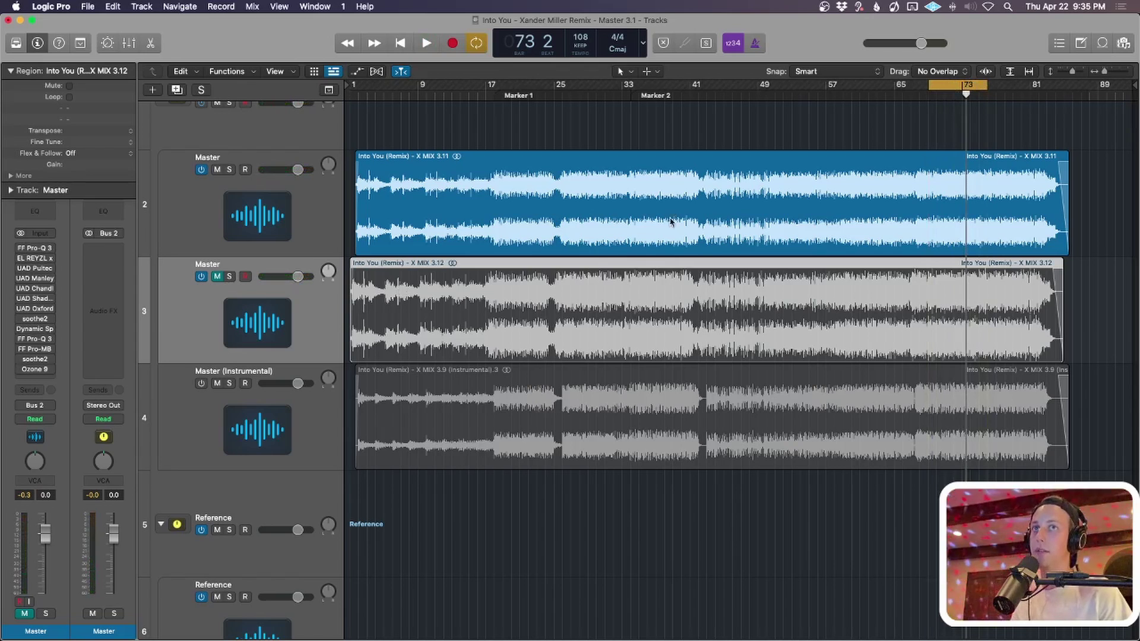
Replay the loop with X MIX 3.12 soloed, and switch to X MIX 3.11 during playback by unsoloing and muting 3.12.
key("Down")
key("ctrl+s")
key("space")
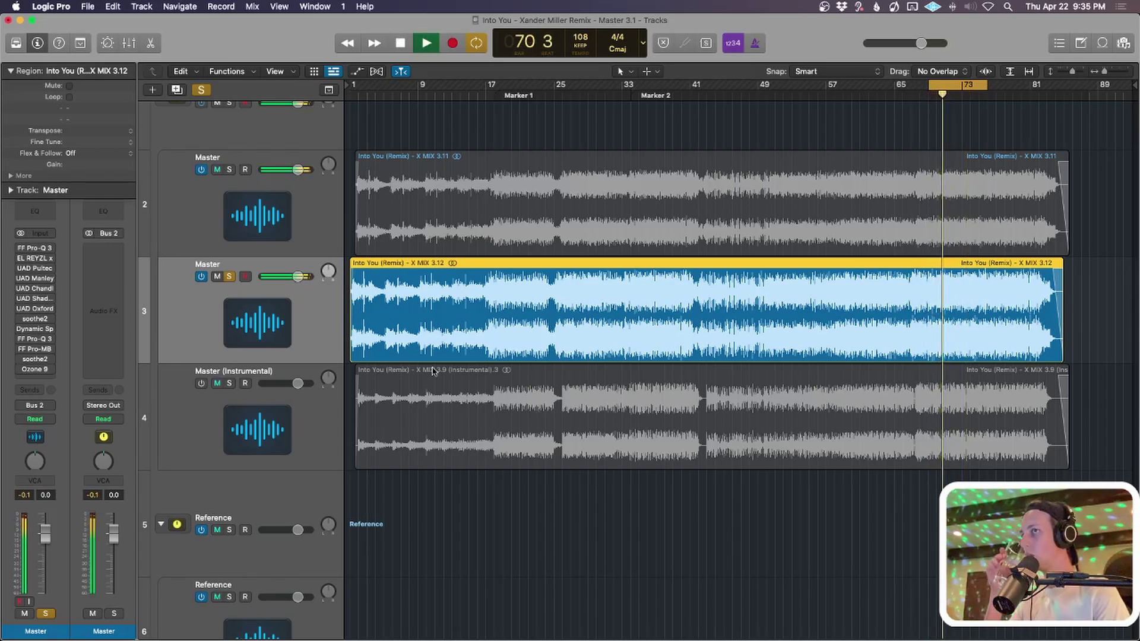
key("ctrl+s")
key("ctrl+m")
key("Up")
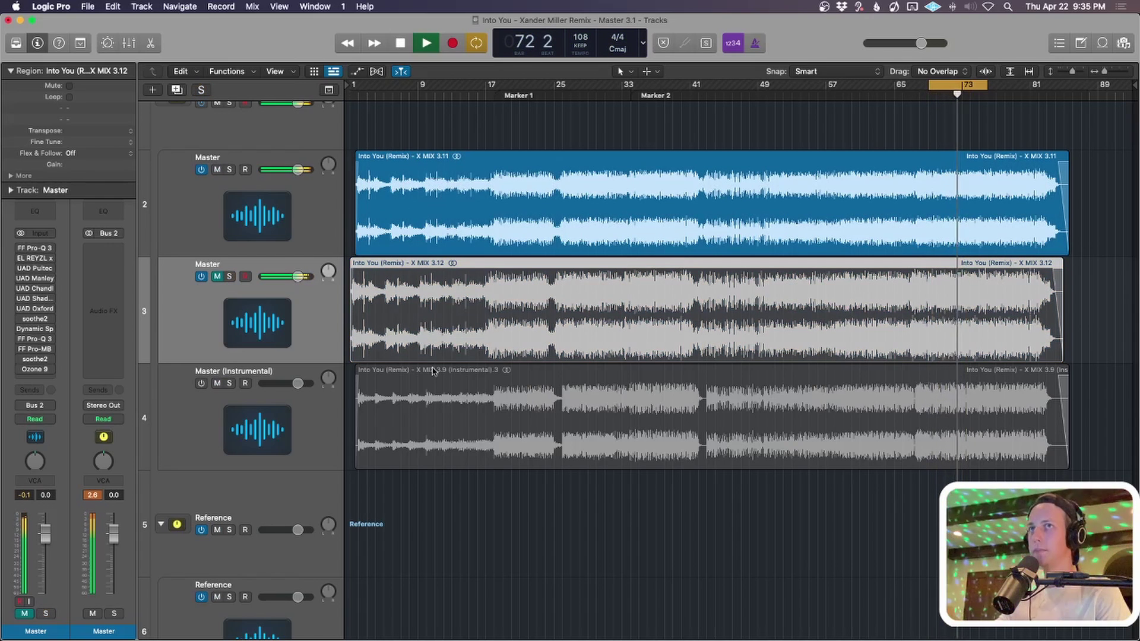
Switch playback to the soloed X MIX 3.12 and back to X MIX 3.11, then stop and select the 3.11 track.
key("Down")
key("ctrl+m")
key("ctrl+s")
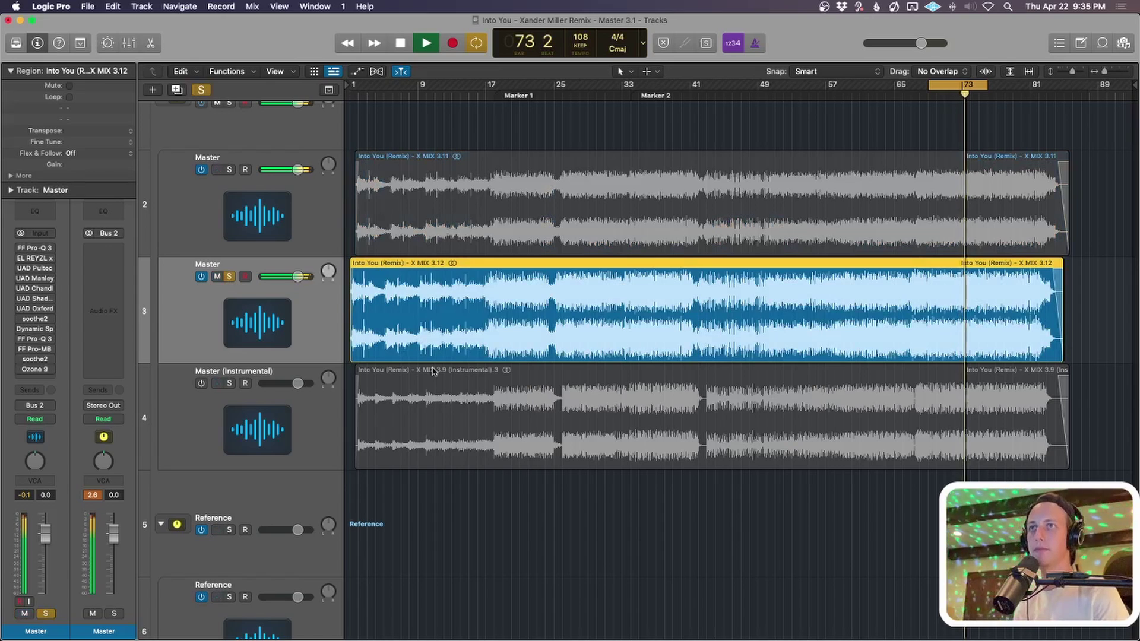
key("ctrl+s")
key("ctrl+m")
key("Up")
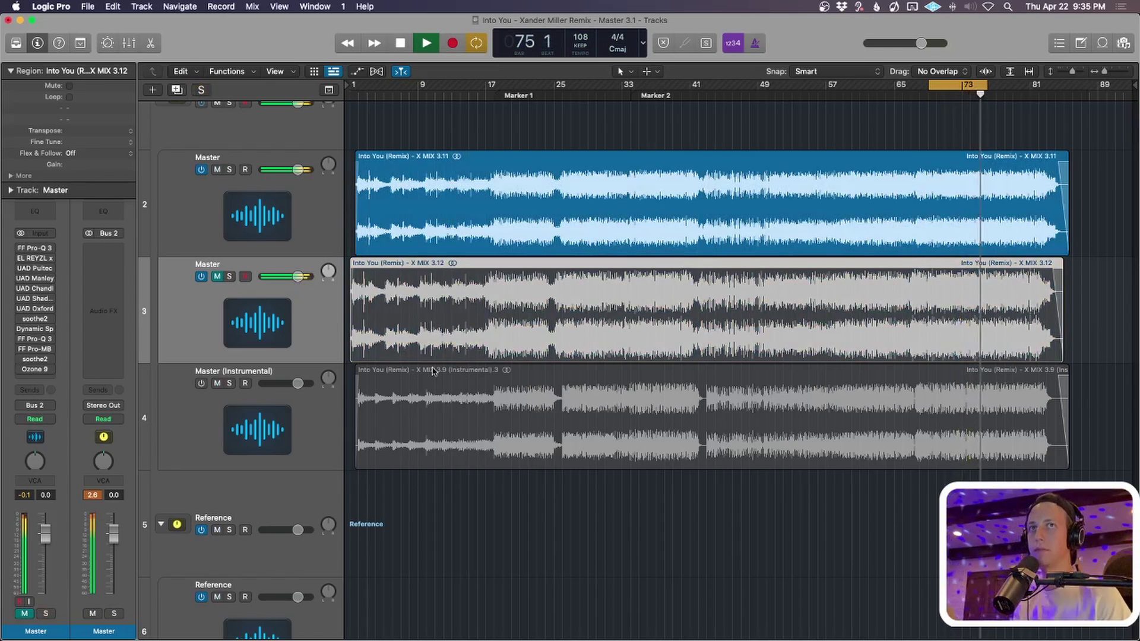
key("space")
left_click(285, 231)
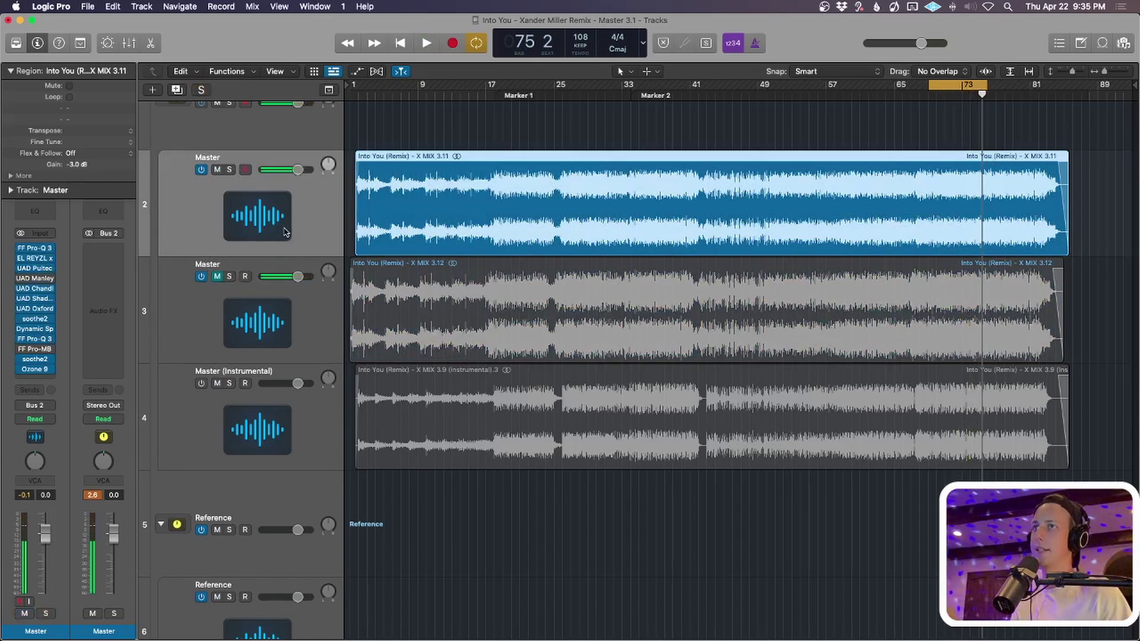
Set the loop to about bars 43 to 50 and alternate between the soloed X MIX 3.12 and the mastered X MIX 3.11.
left_click(403, 149, "ctrl+alt")
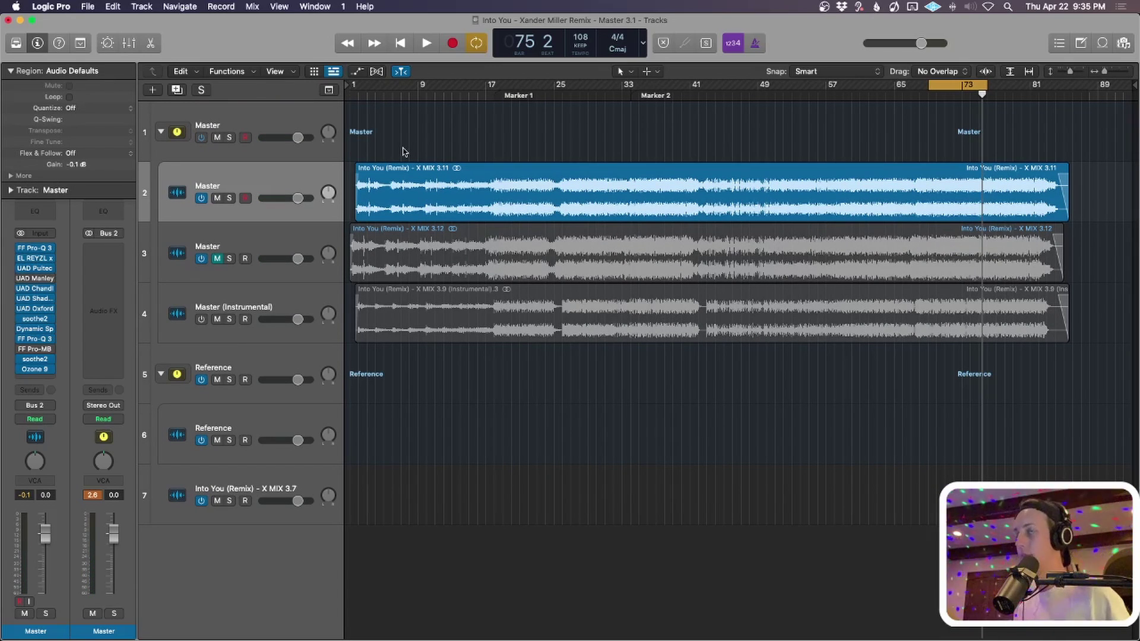
left_click_drag(706, 86, 765, 91)
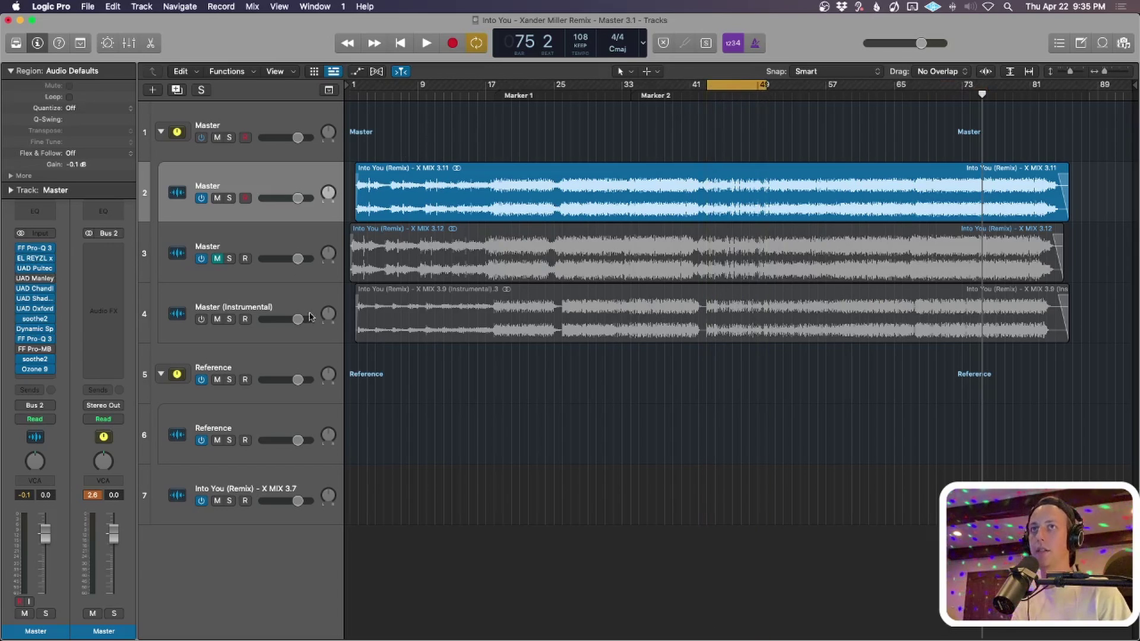
left_click(253, 240)
key("s")
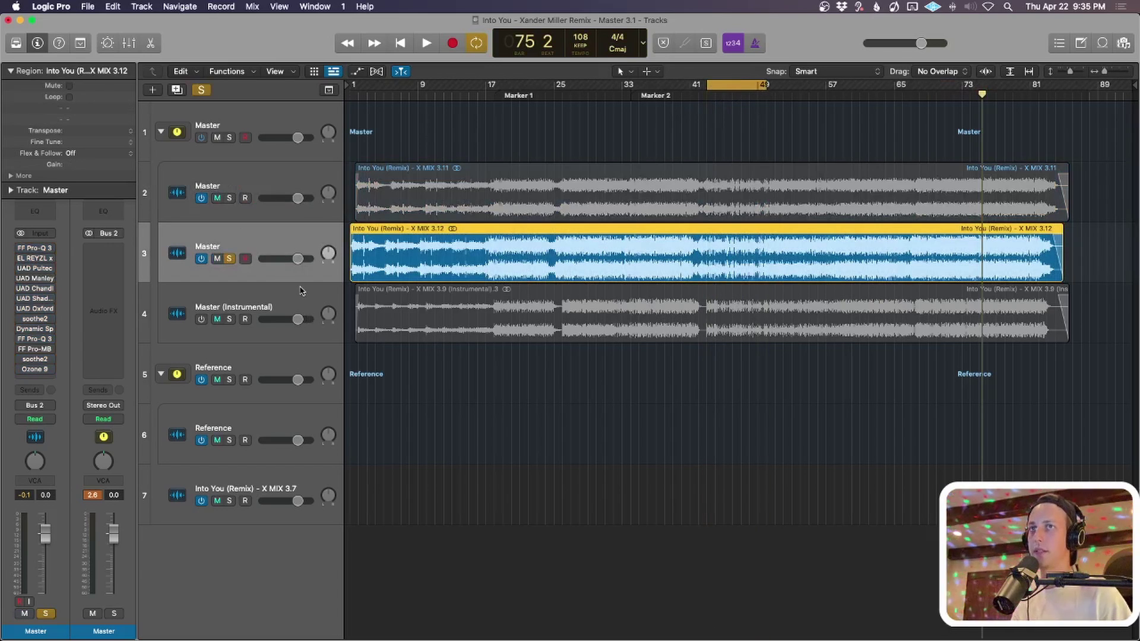
key("space")
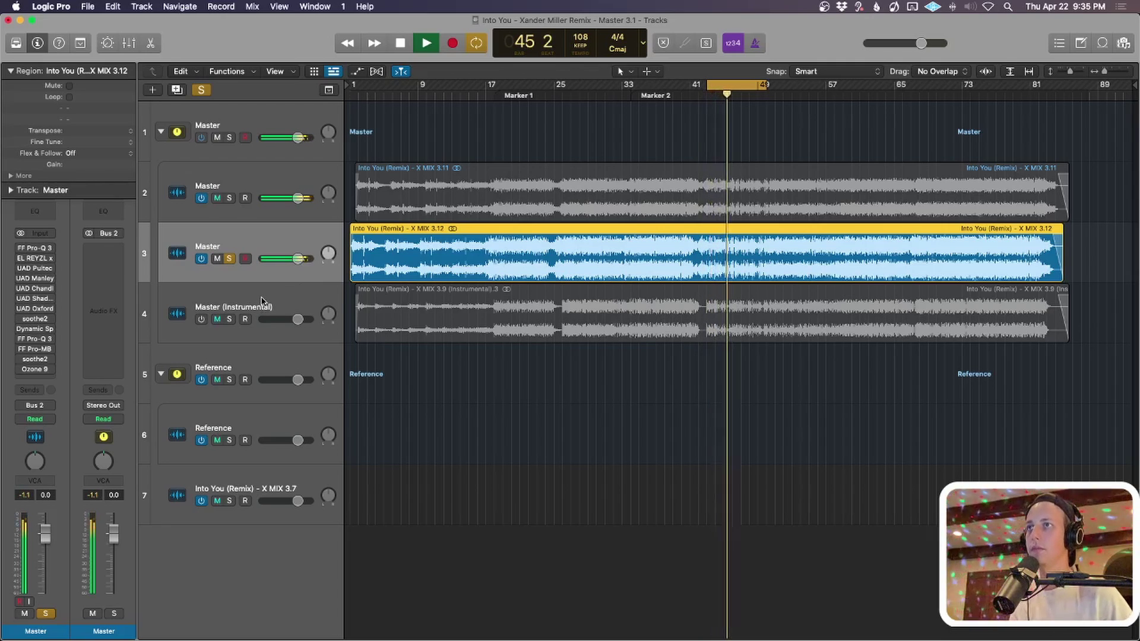
key("Up")
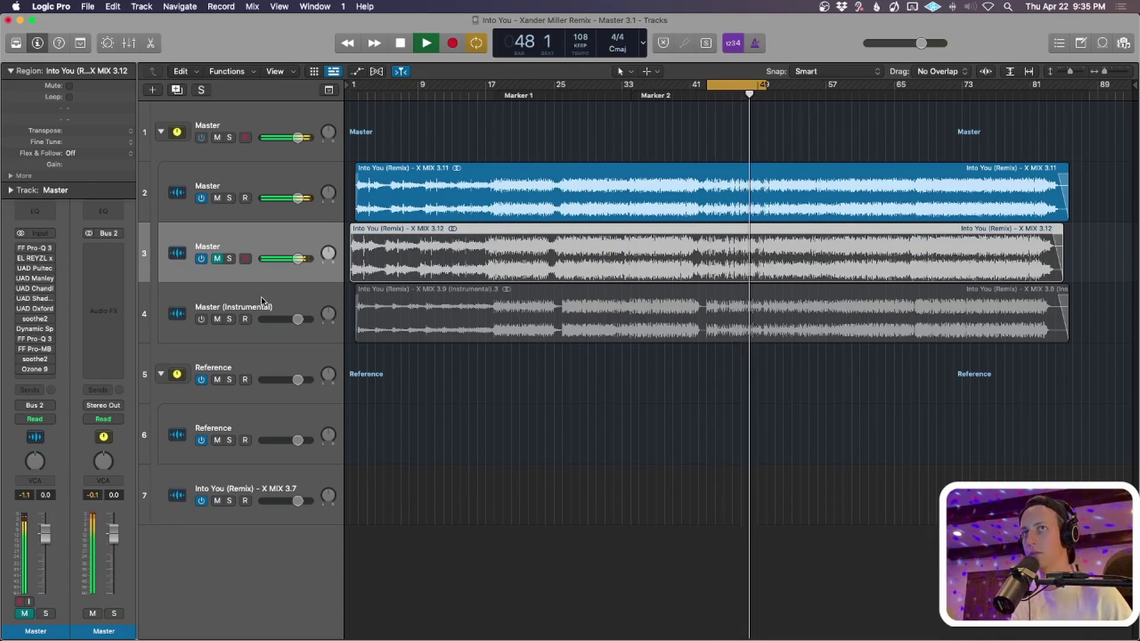
key("Down")
key("space")
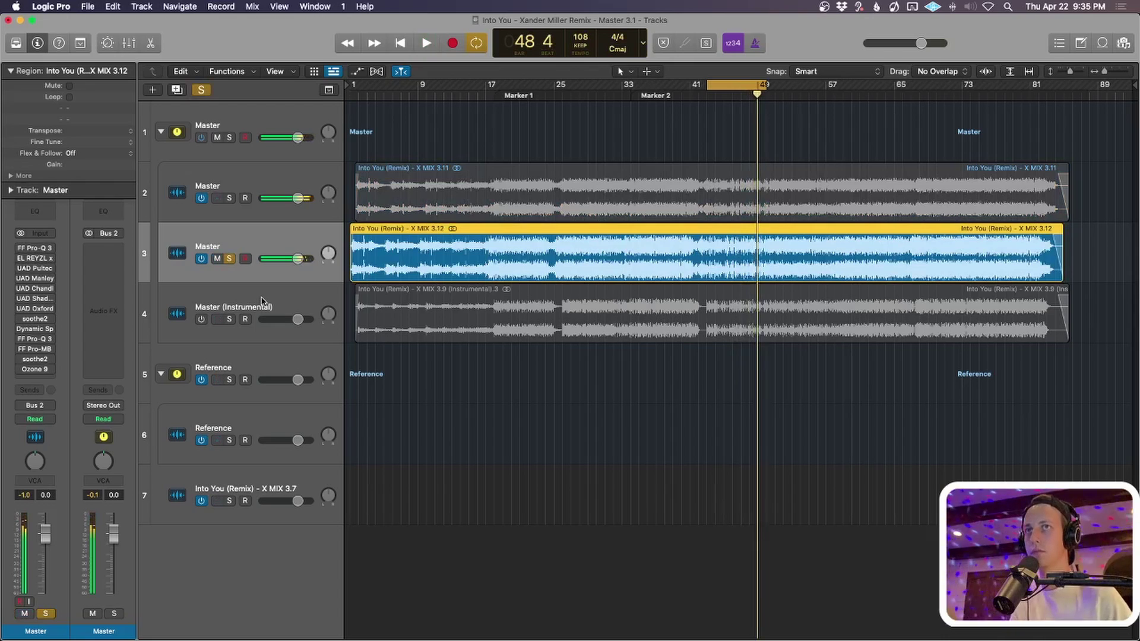
Move the X MIX 3.11 region earlier so that it starts at bar 1, aligned with the X MIX 3.12 region.
key("super+Right")
key("Return")
key("super+Right")
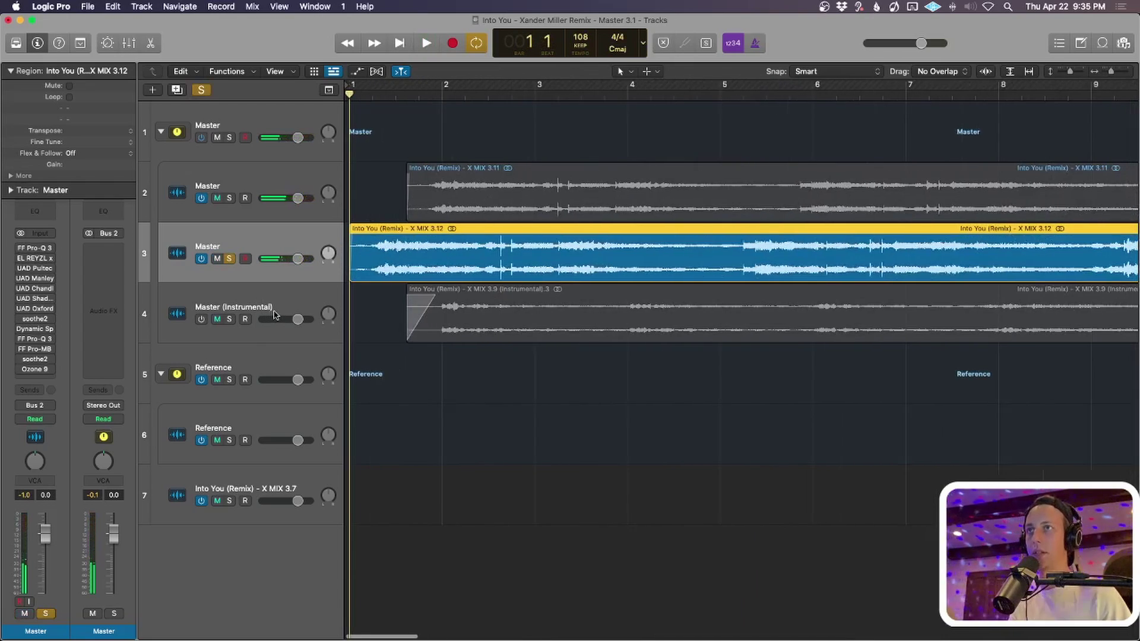
left_click_drag(659, 207, 599, 212)
key("super+Left")
key("super+Left")
key("super+Left")
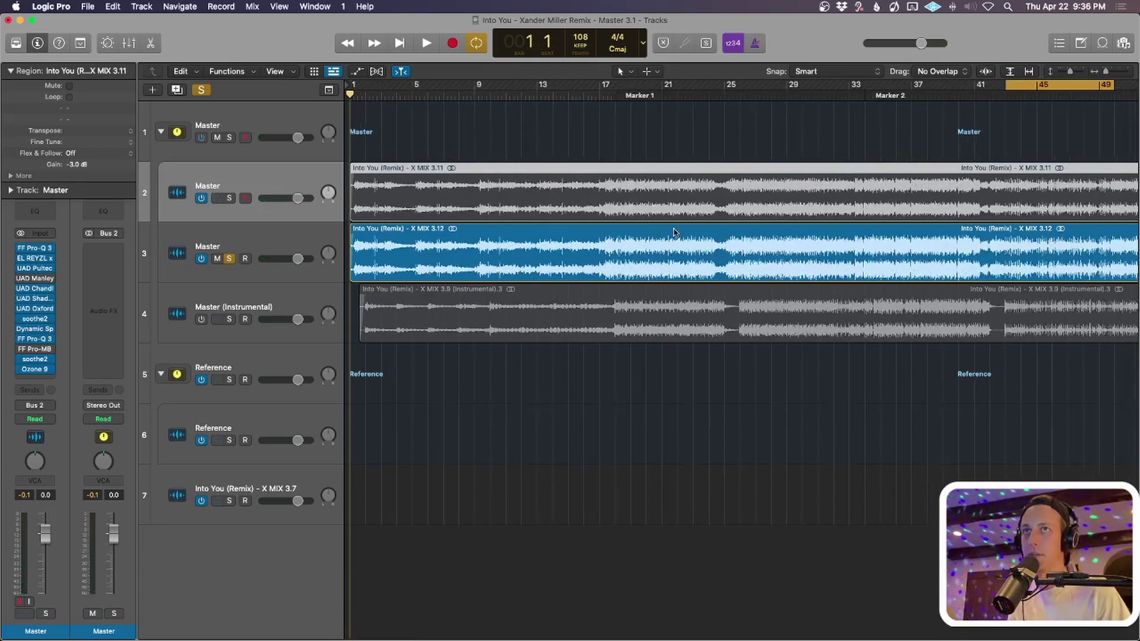
Rename the X MIX 3.12 track as Mix during loop playback, and unsolo and mute it to hear the mastered X MIX 3.11.
key("space")
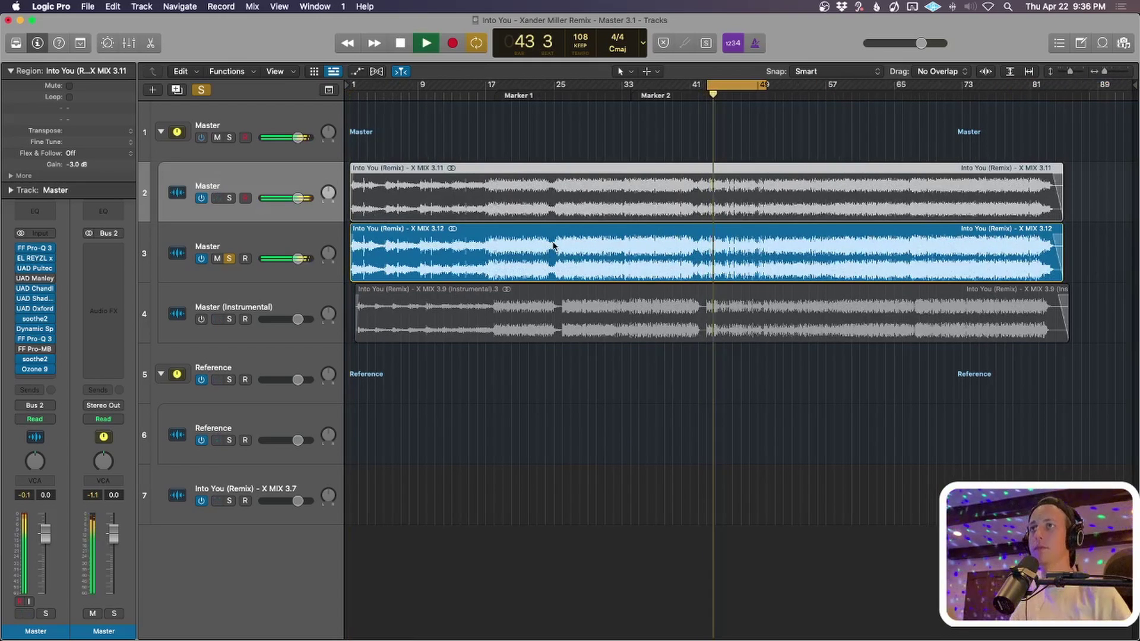
left_click(279, 240)
double_click(279, 240)
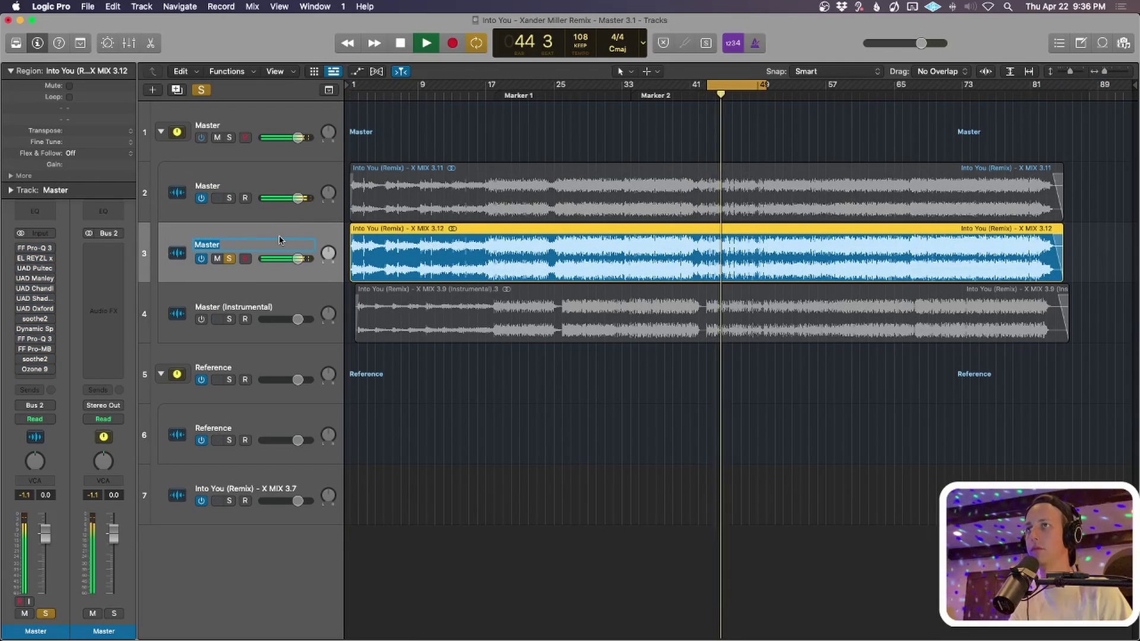
type("Mix")
key("Return")
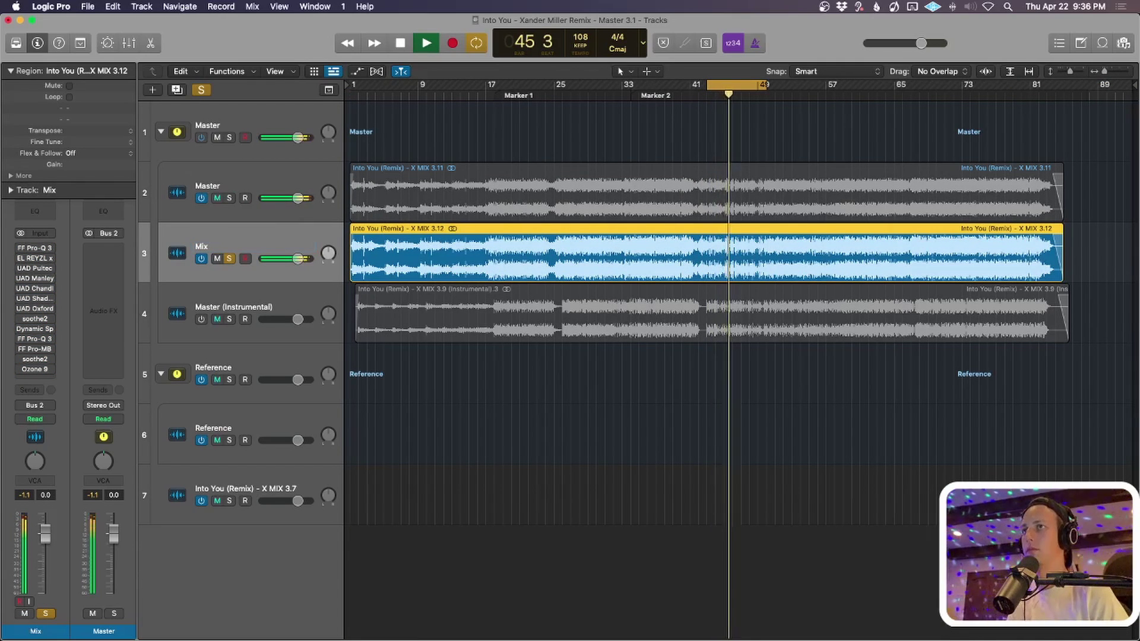
key("ctrl+s")
key("ctrl+m")
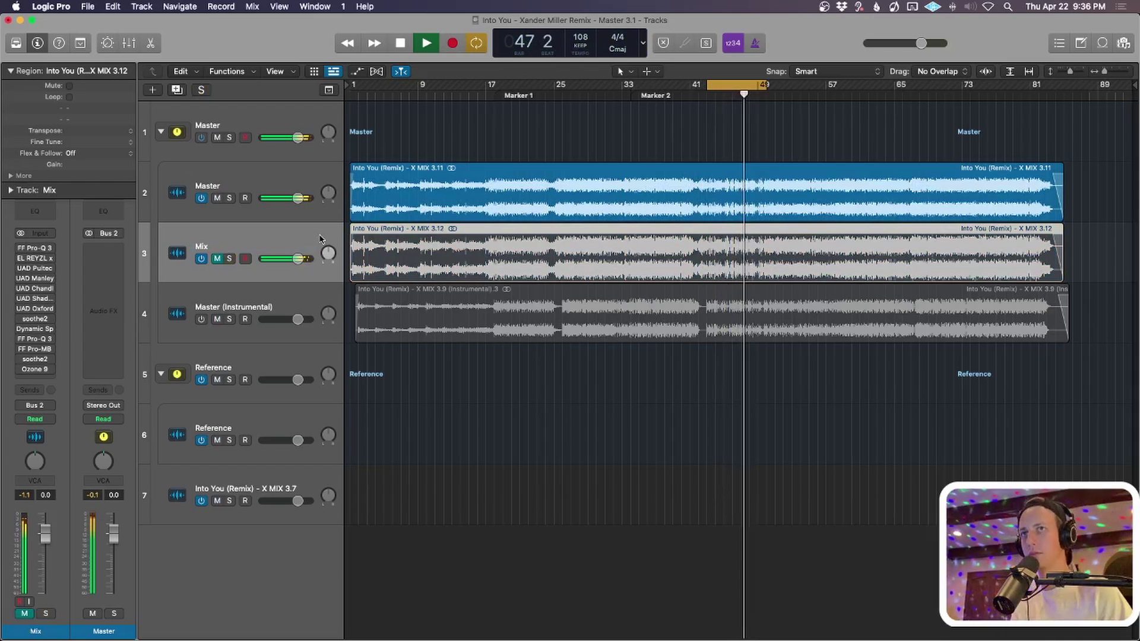
Stop playback, select the Master track holding X MIX 3.11, and collapse its region and track details so the channel strip has more room.
key("space")
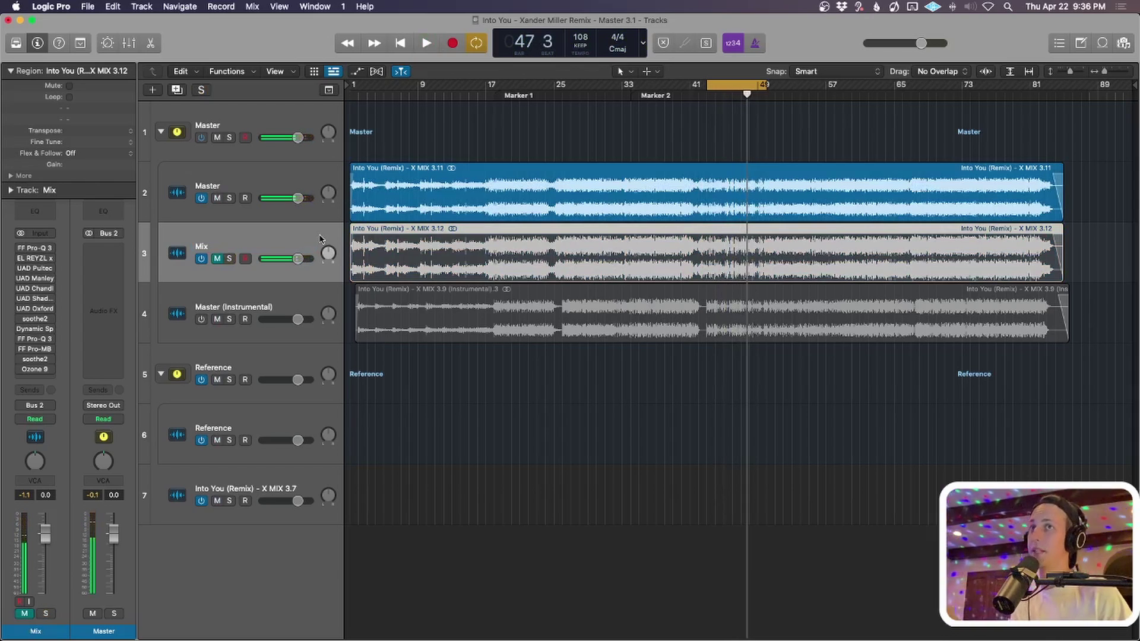
left_click(304, 216)
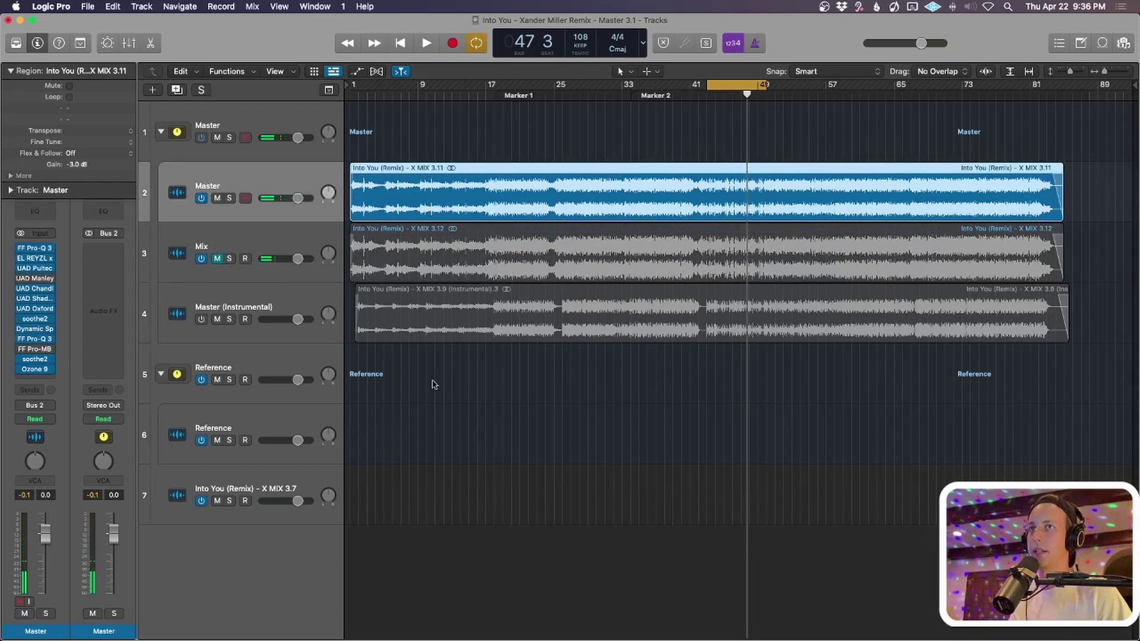
left_click(299, 433)
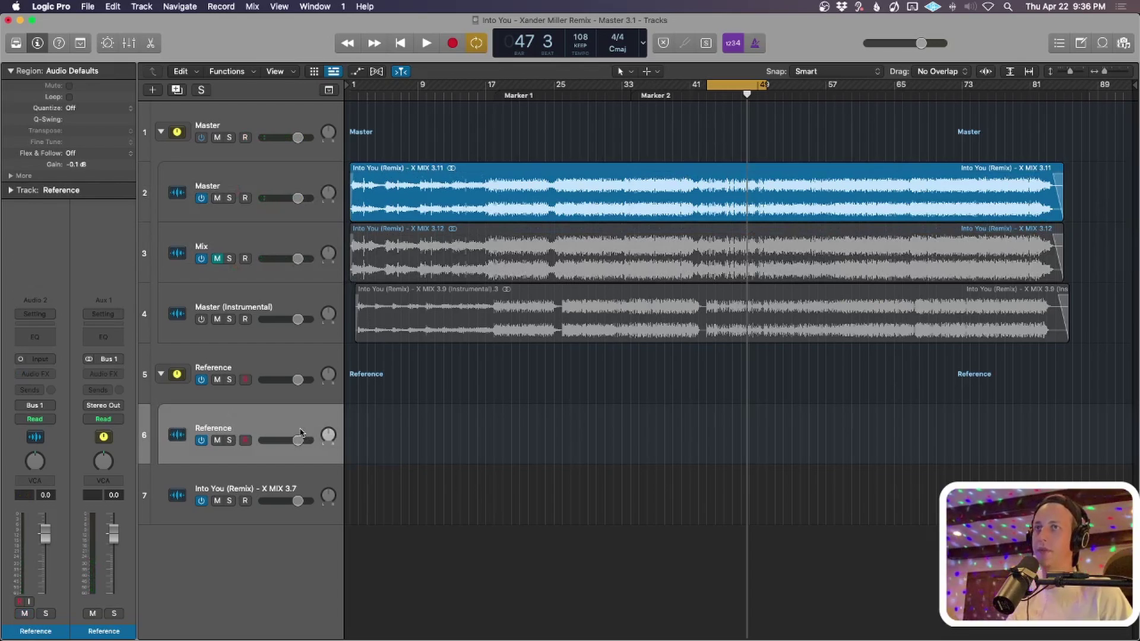
left_click(318, 194)
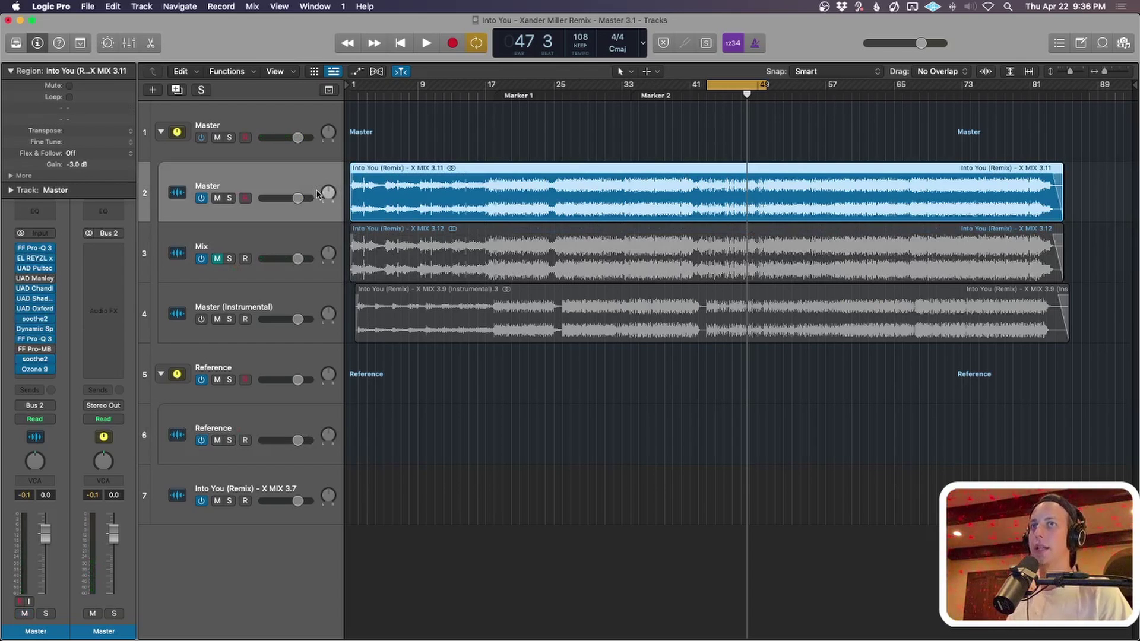
left_click(9, 68)
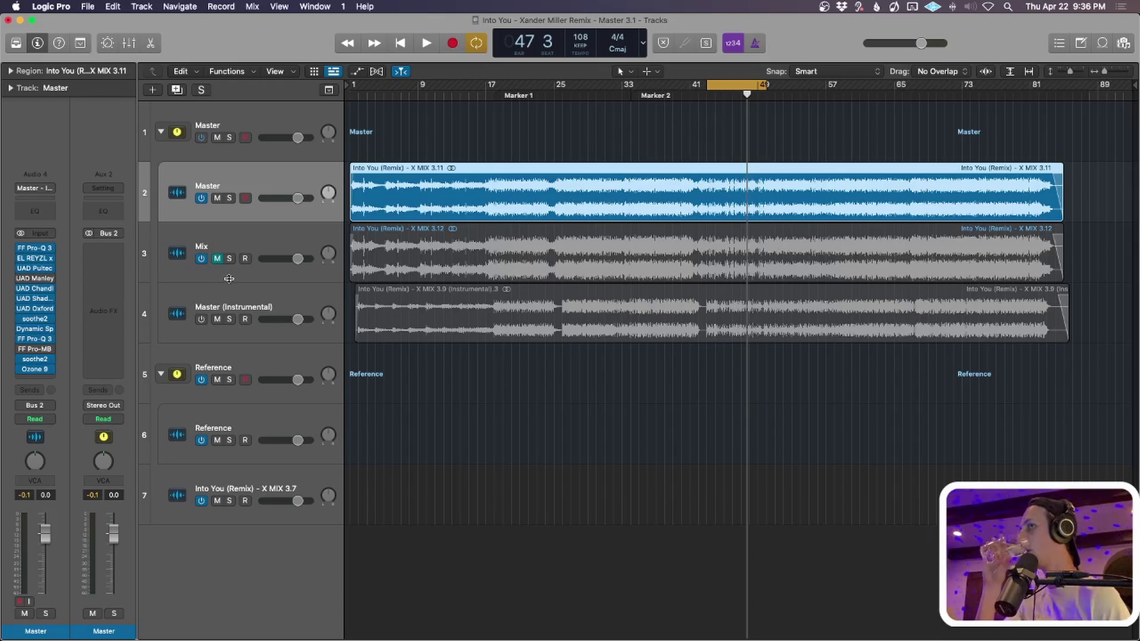
Remove the unused UAD Manley and FF Pro-MB plug-ins from the Master track and bypass all its remaining plug-ins.
left_click(52, 278)
left_click(60, 299)
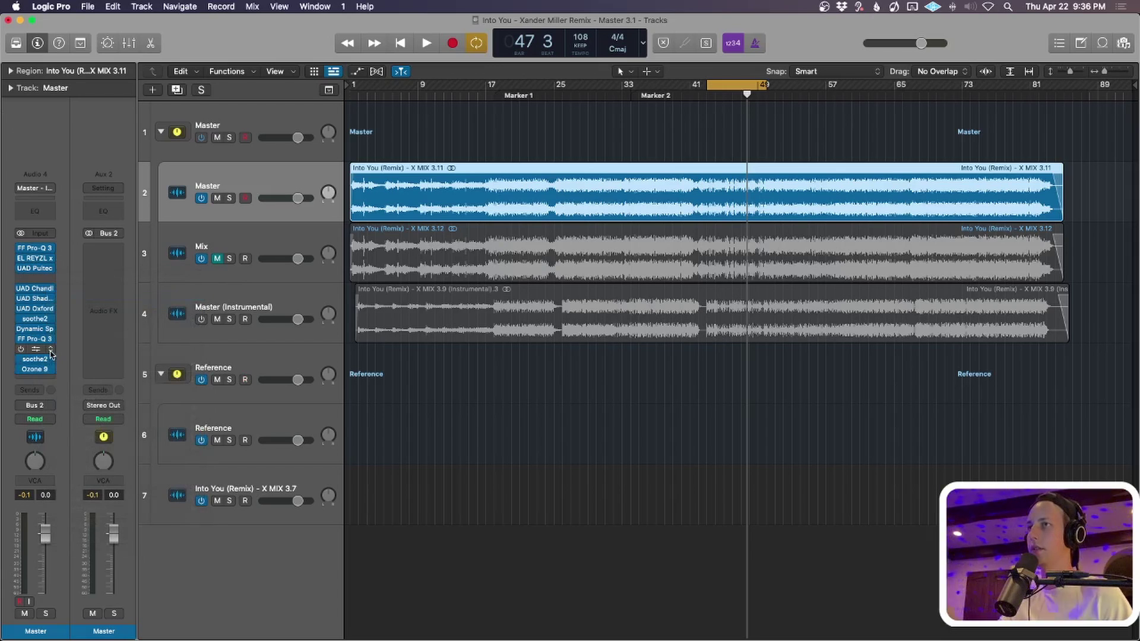
left_click(51, 369)
left_click(77, 349)
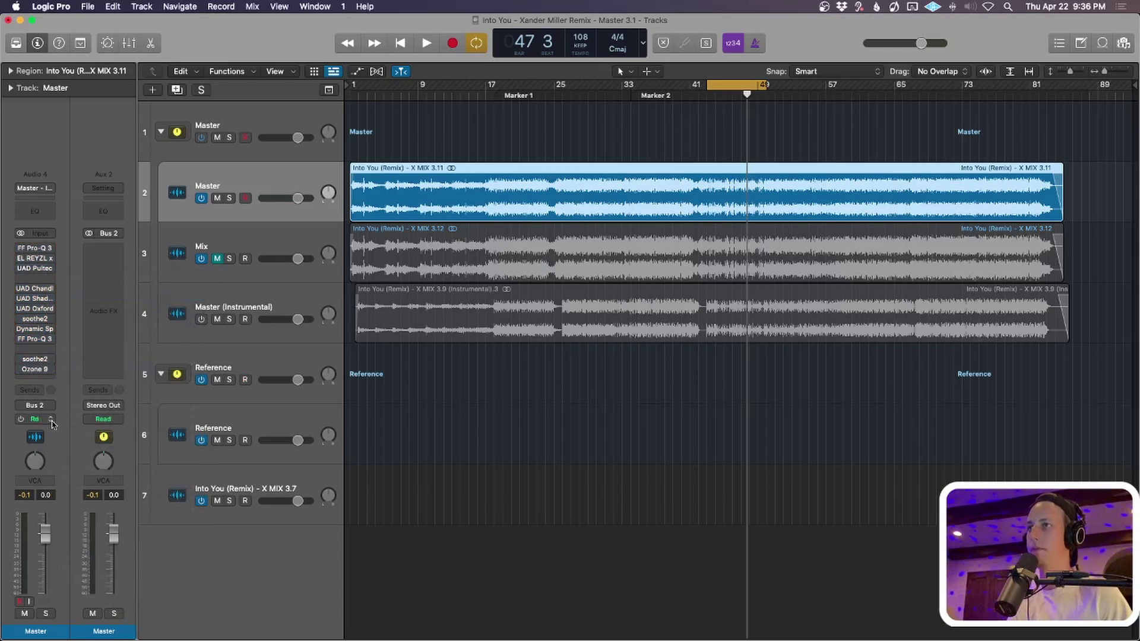
Enable and open the first FF Pro-Q 3 on the Master track and solo its band near 10 kHz during loop playback.
left_click(36, 249)
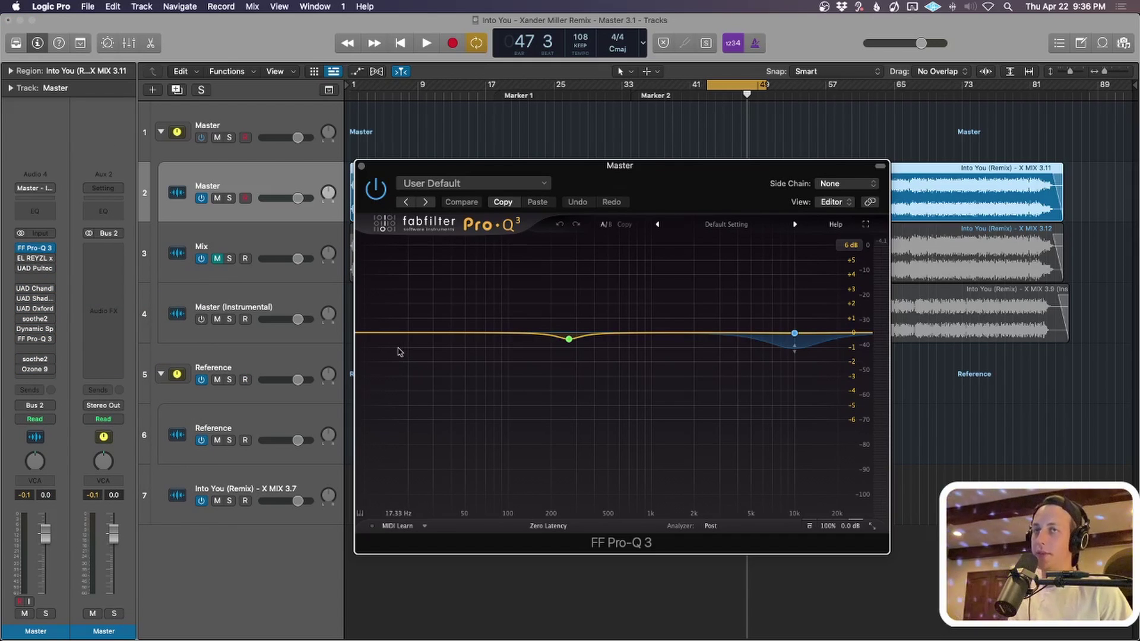
mouse_move(567, 340)
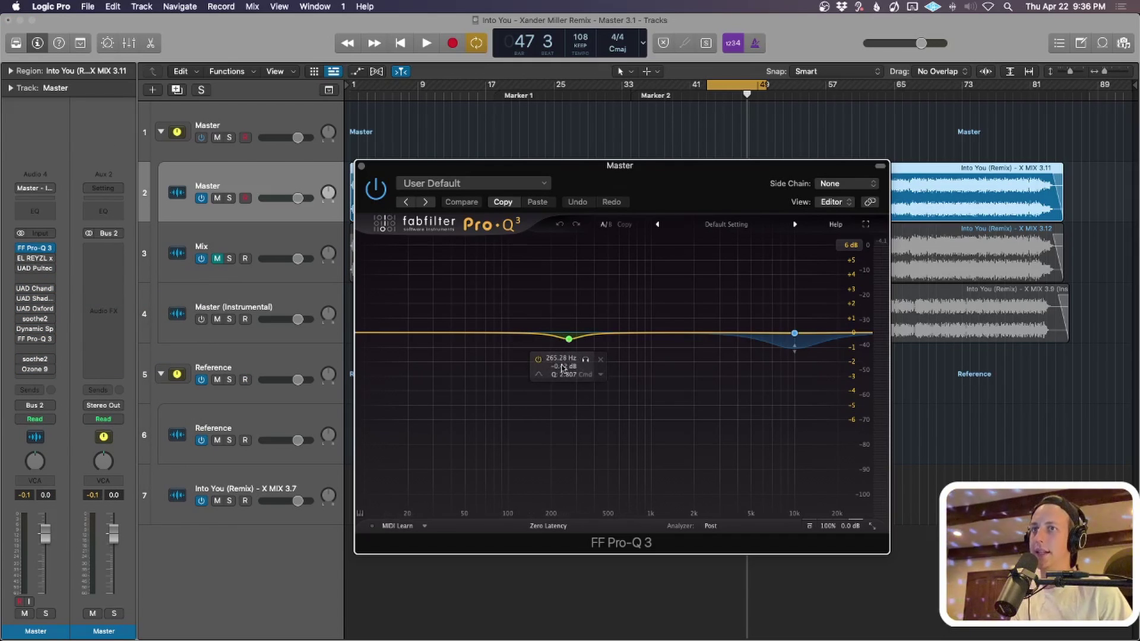
key("space")
mouse_move(794, 333)
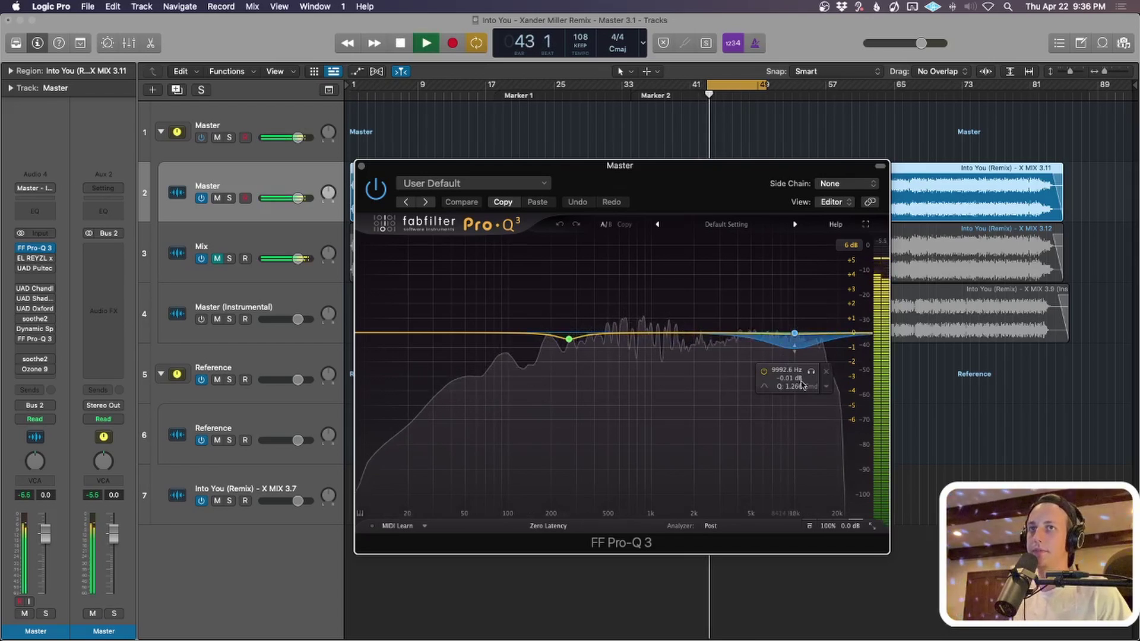
left_click(811, 373)
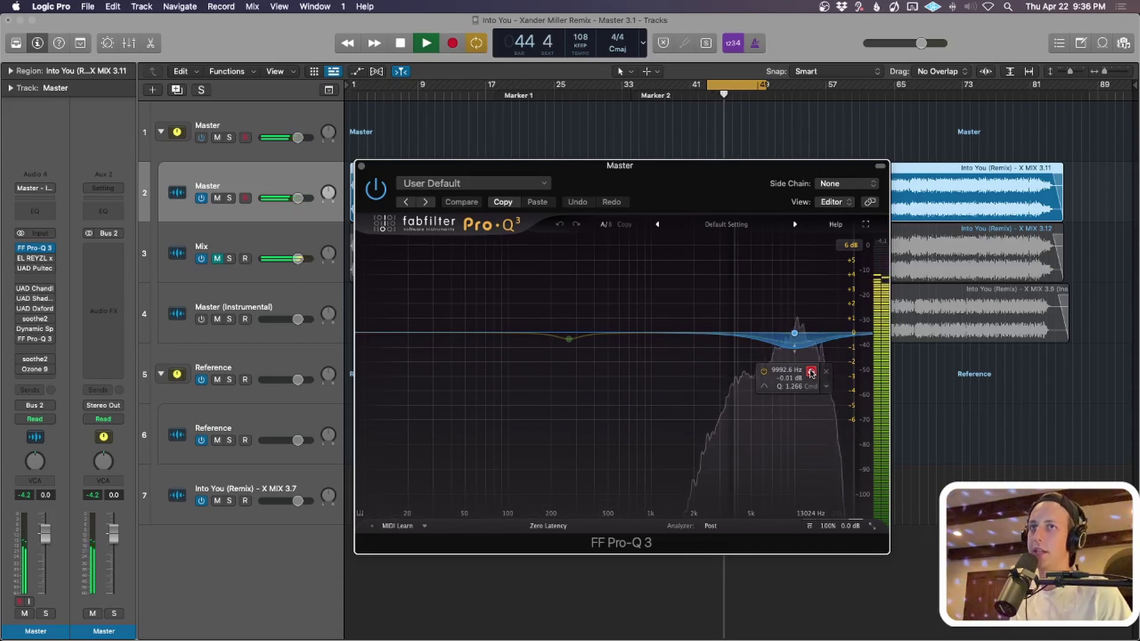
Audition the Pro-Q 3 band at 265 Hz in solo during loop playback, unsolo it, stop playback, and close the equalizer.
left_click(585, 359)
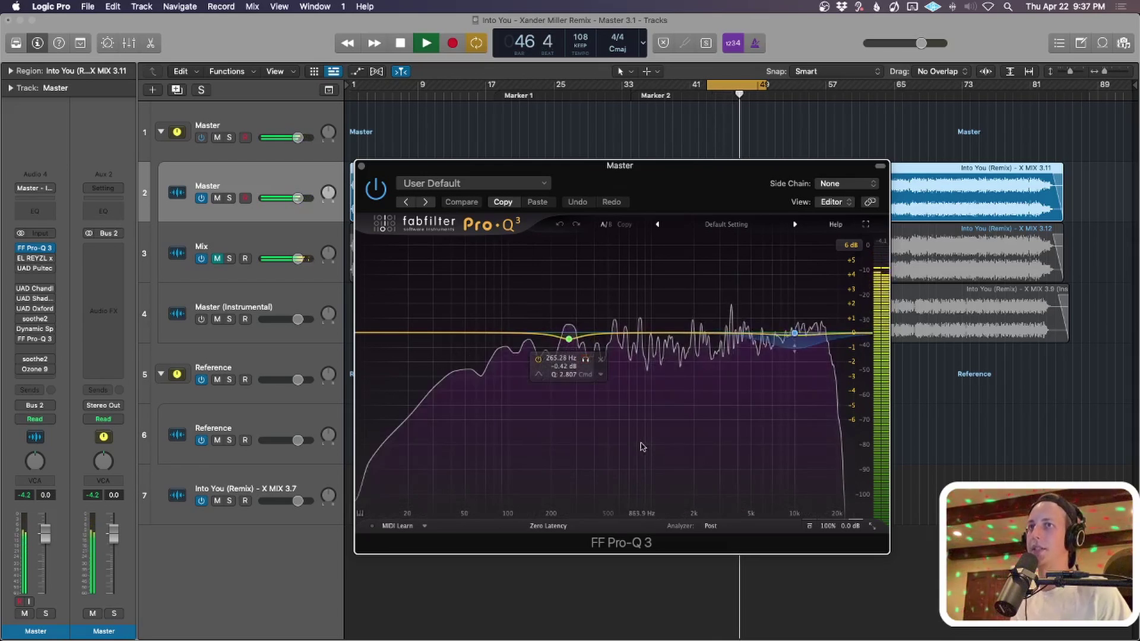
key("space")
left_click(585, 360)
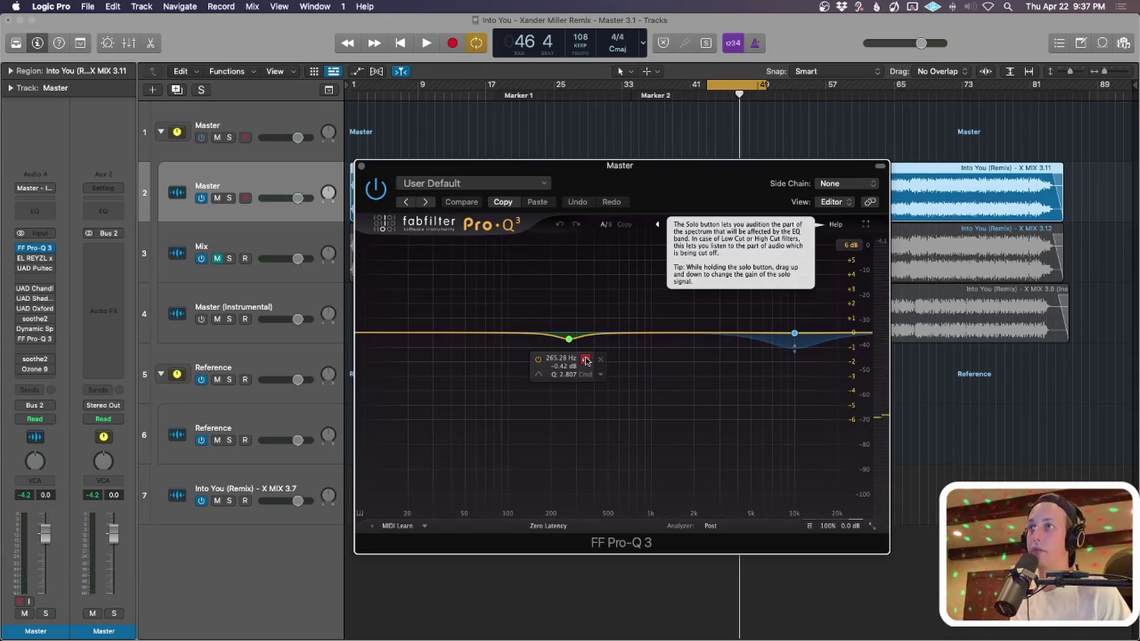
left_click(586, 360)
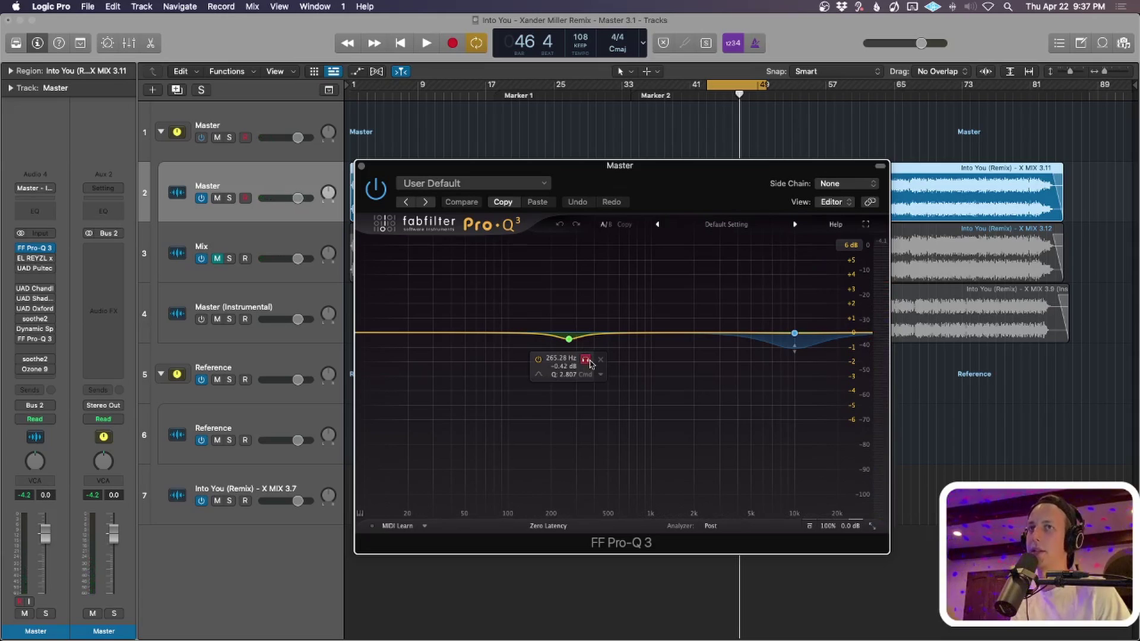
left_click(586, 359)
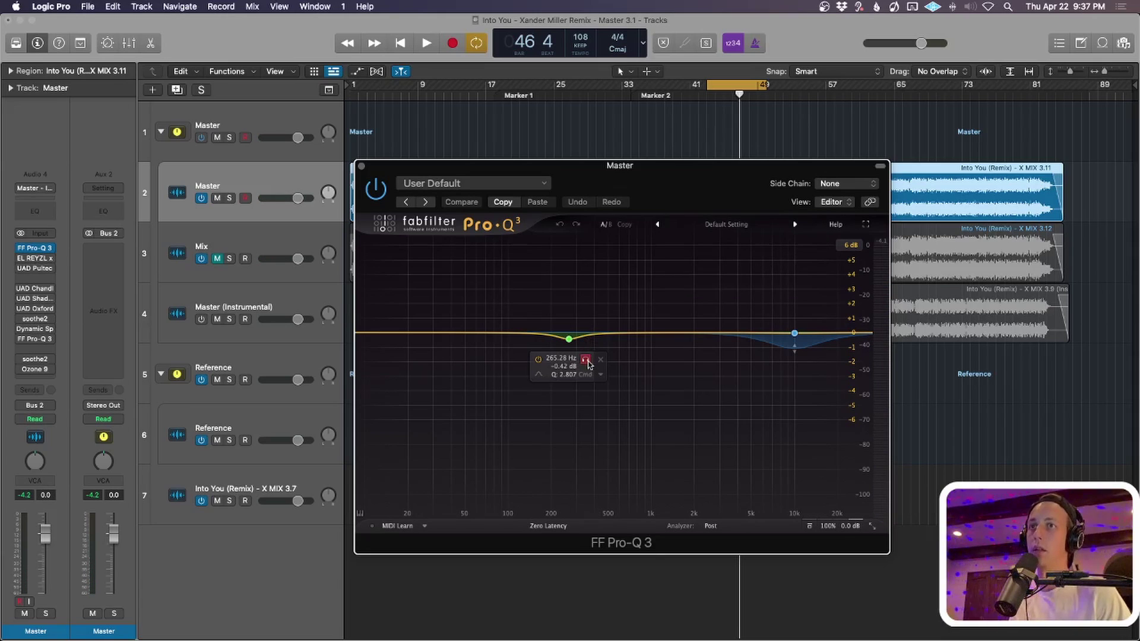
key("space")
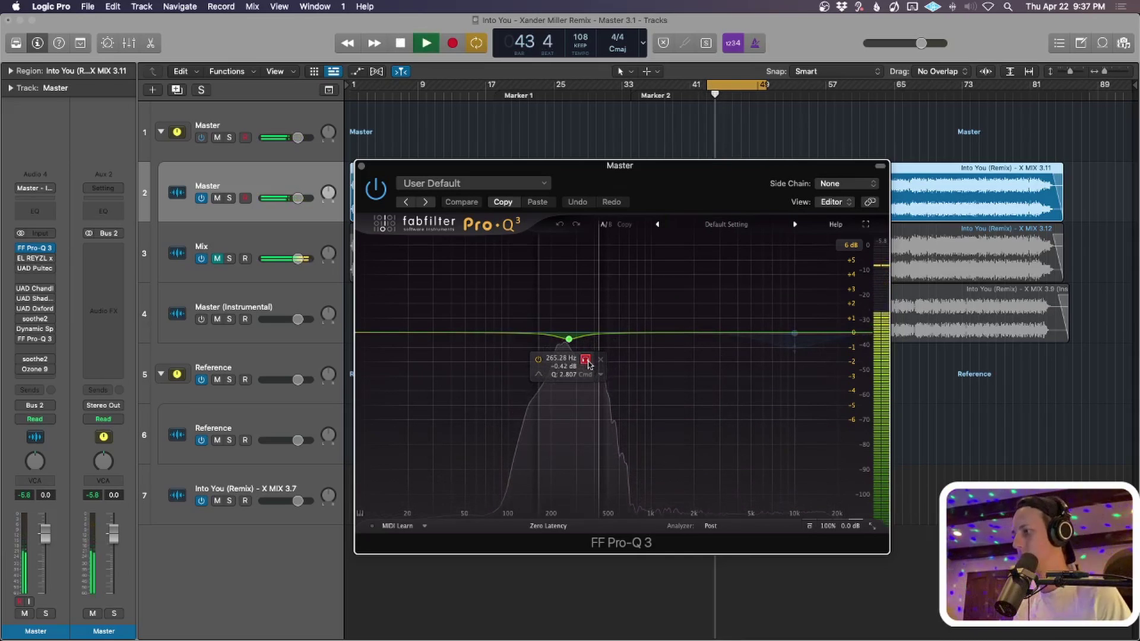
left_click(586, 360)
key("space")
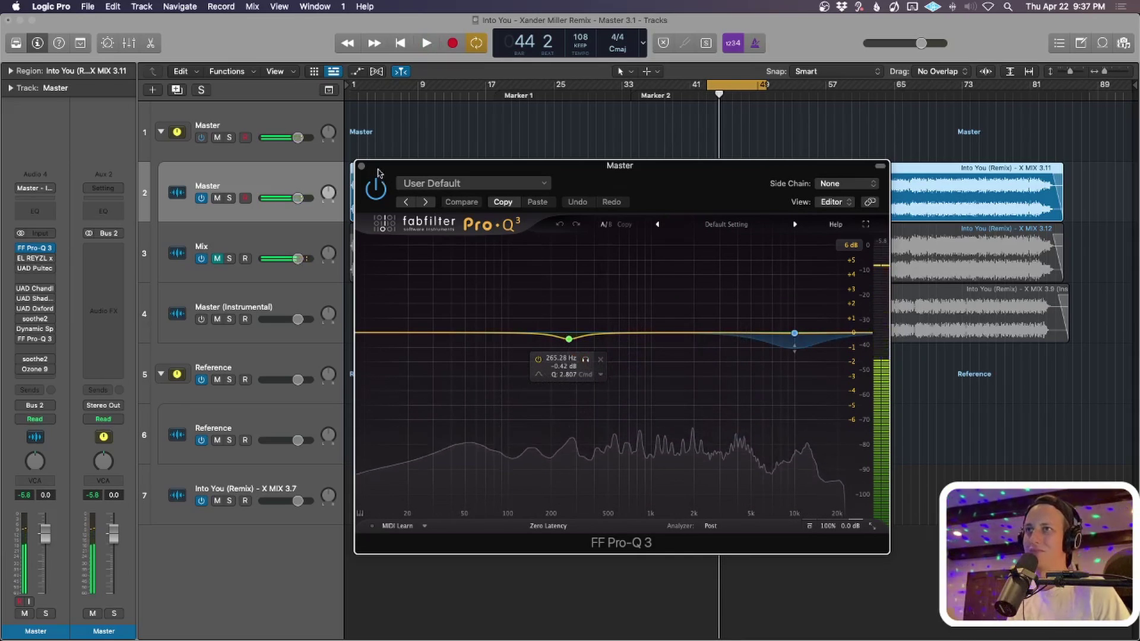
key("super+w")
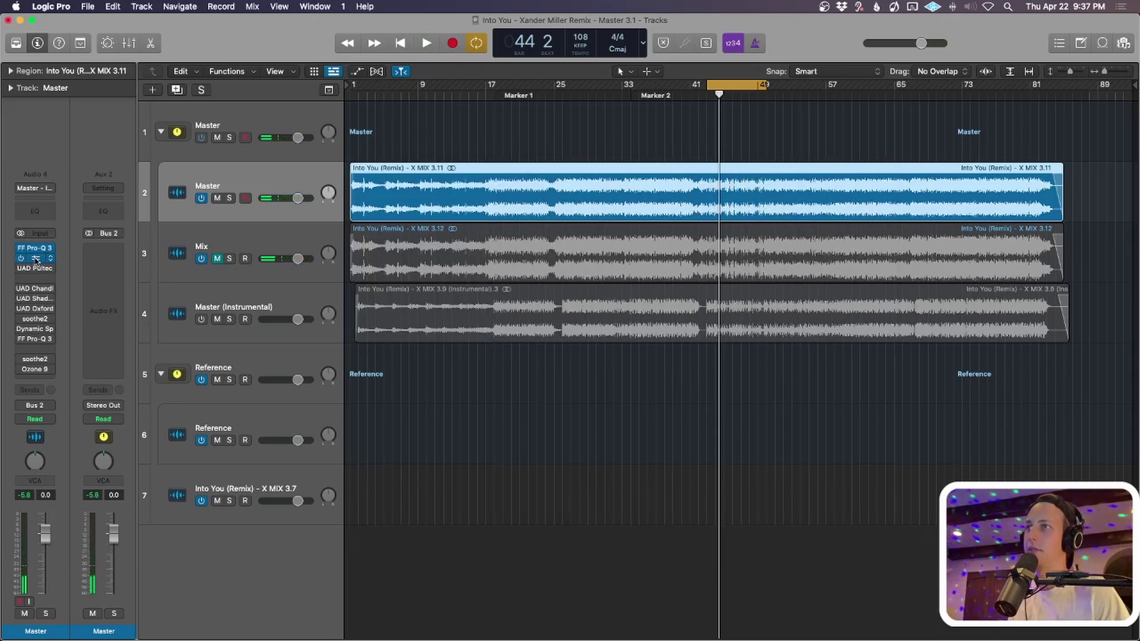
Enable the EL REYZL compressor on the Master track, view its Greg Wells Mix Bus preset in the preset list, and close the plug-in.
left_click(35, 260)
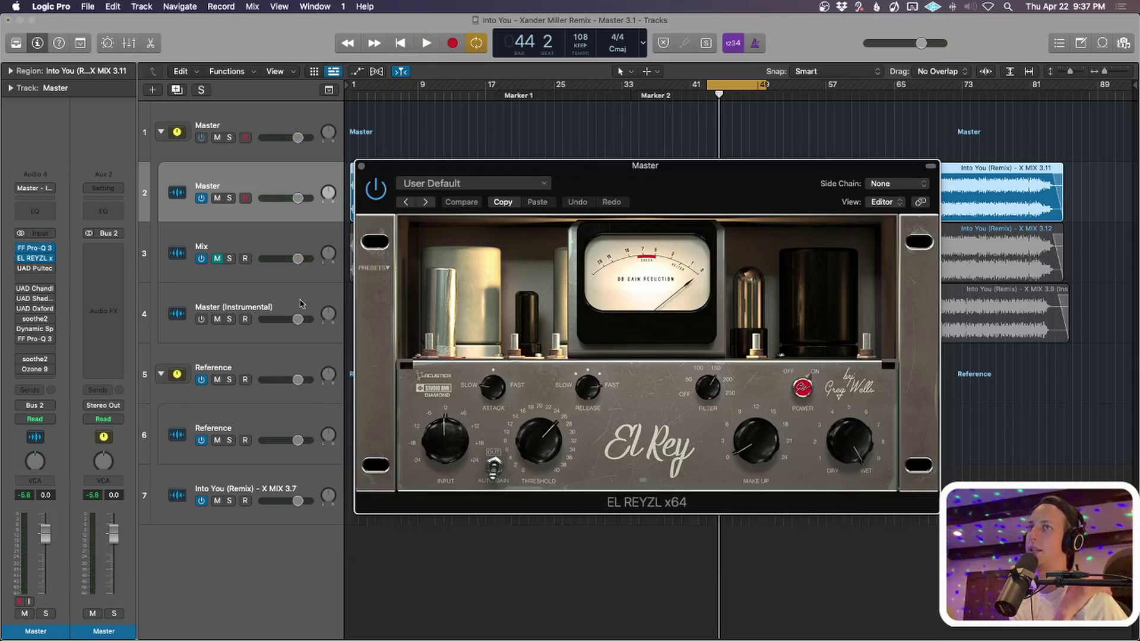
left_click(372, 269)
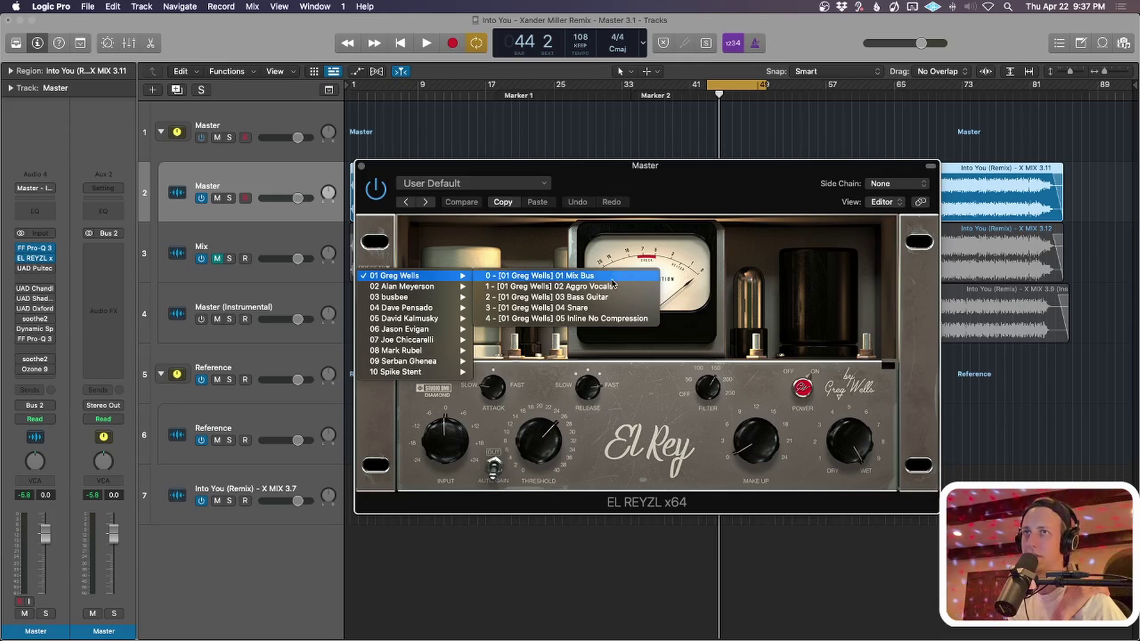
left_click(689, 422)
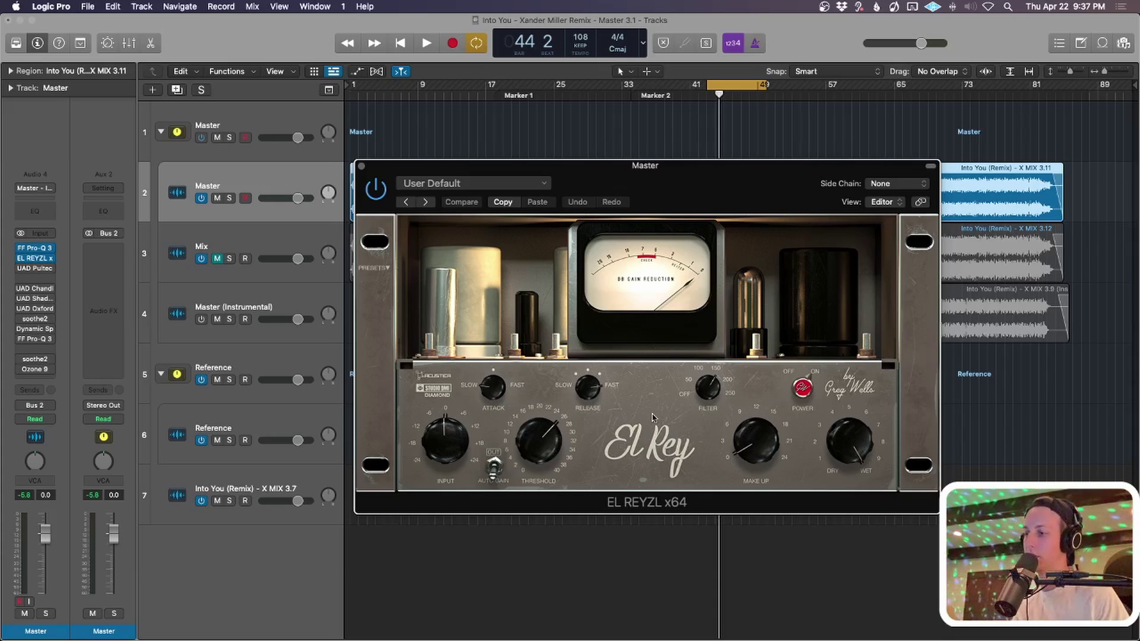
left_click(362, 167)
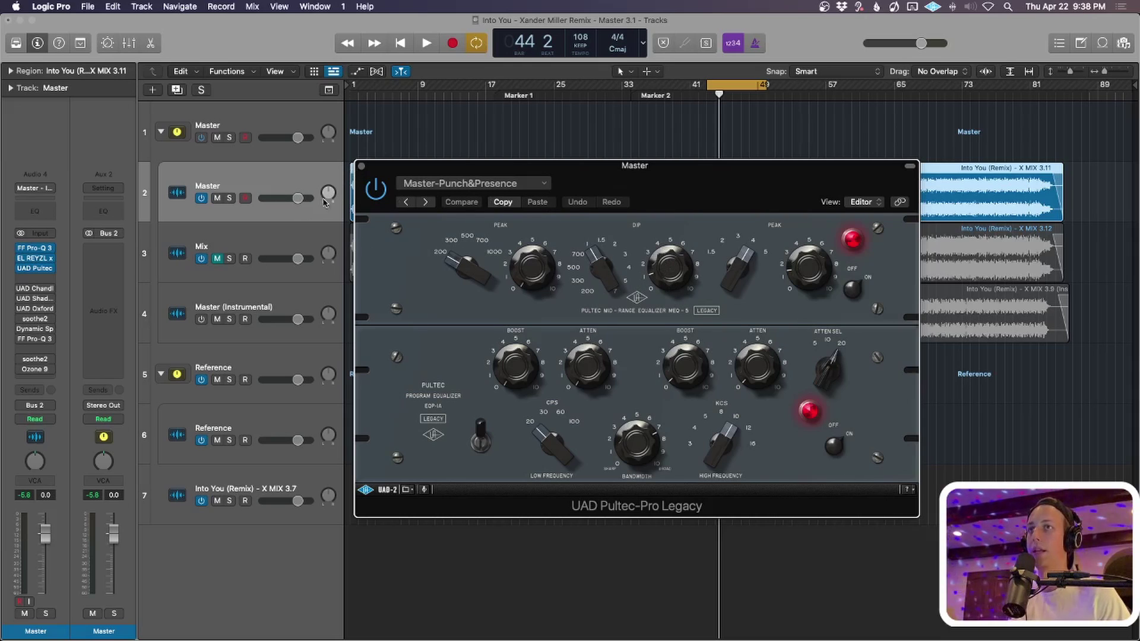
Compare the master with the UAD Pultec-Pro Legacy bypassed and active during loop playback, leave it active, and close the plug-in.
key("space")
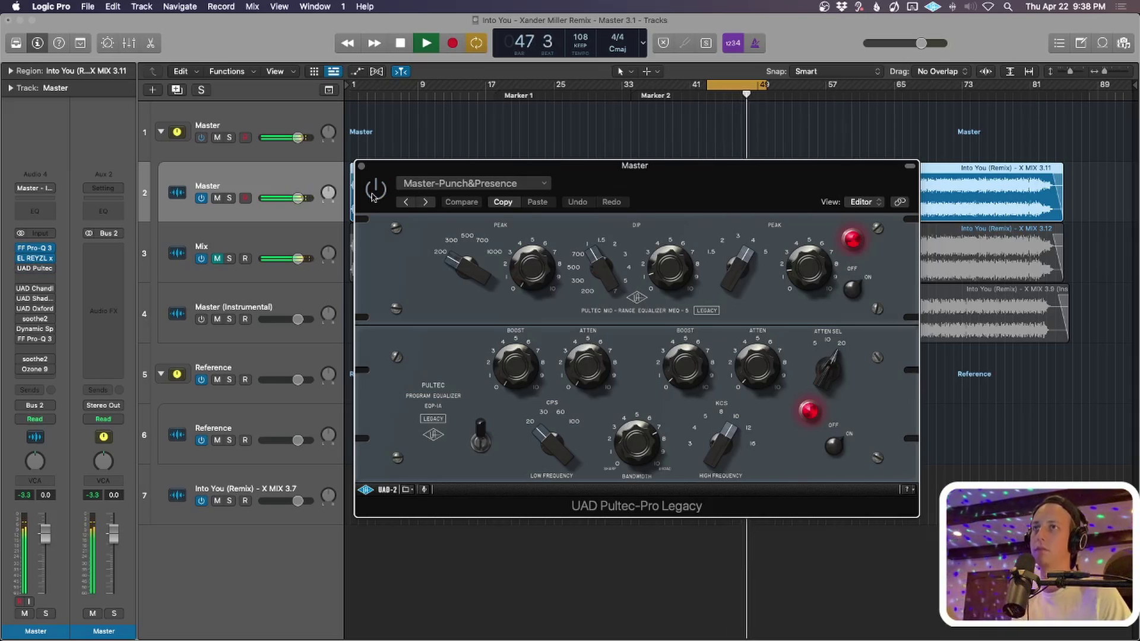
left_click(374, 190)
key("space")
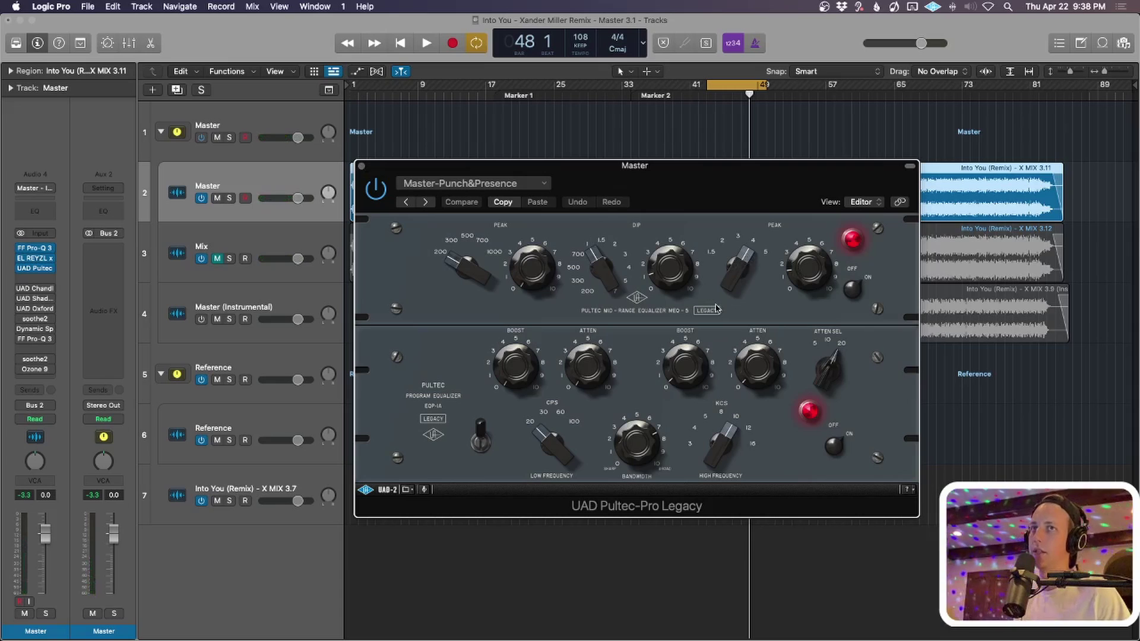
left_click(362, 167)
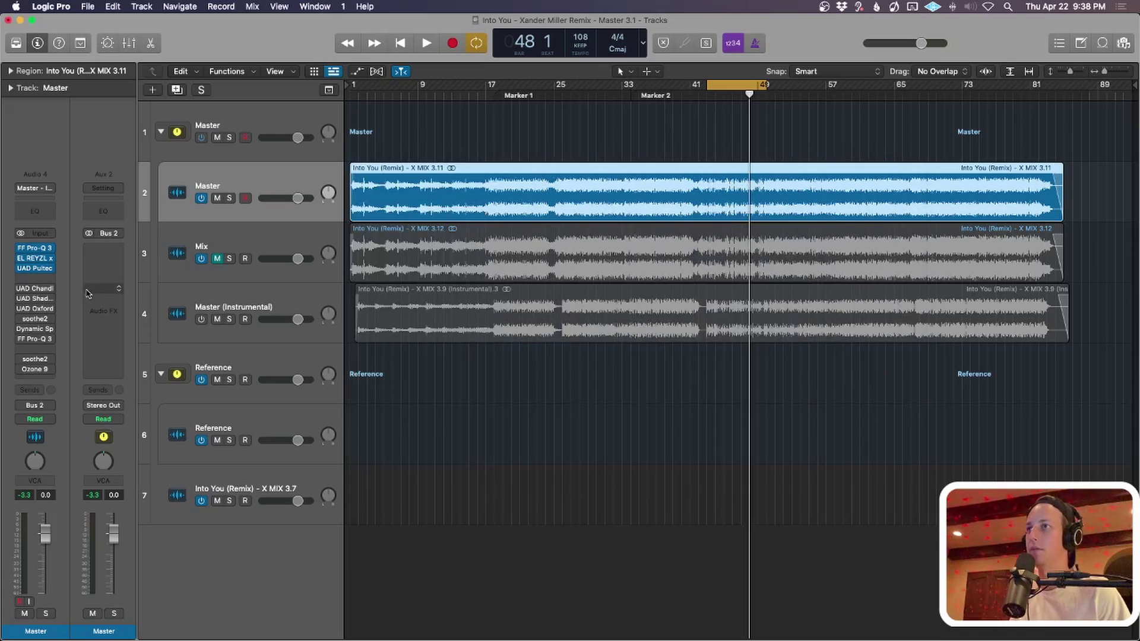
Enable the UAD Chandler Limited Curve Bender, compare it bypassed and active during loop playback, leave it active, and close it.
left_click(33, 290)
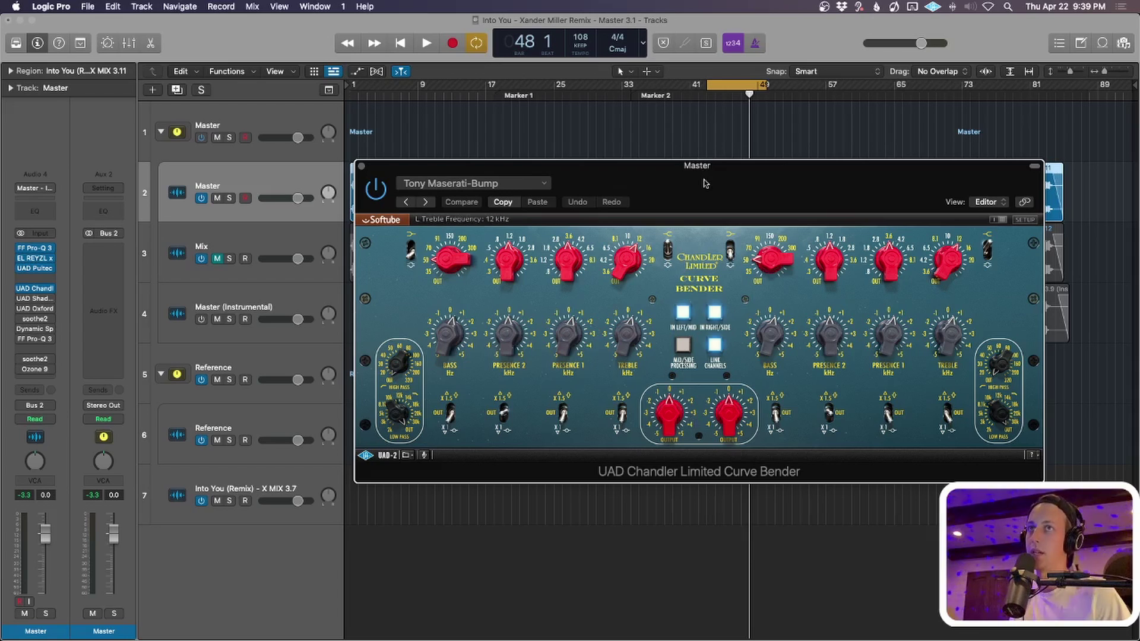
left_click_drag(705, 183, 636, 245)
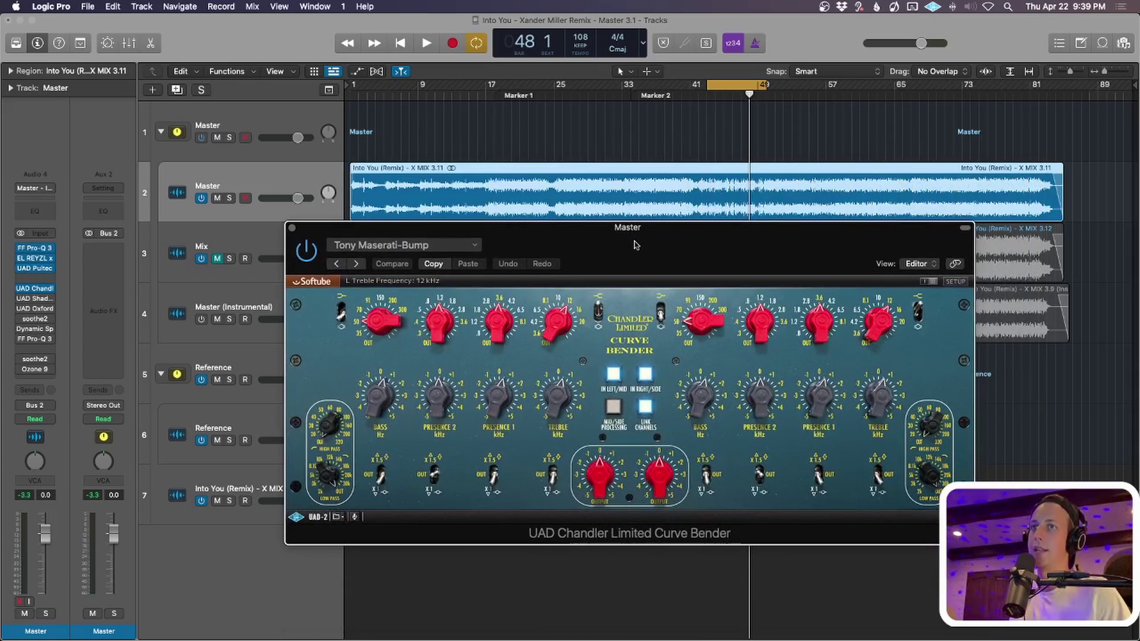
left_click(306, 251)
key("space")
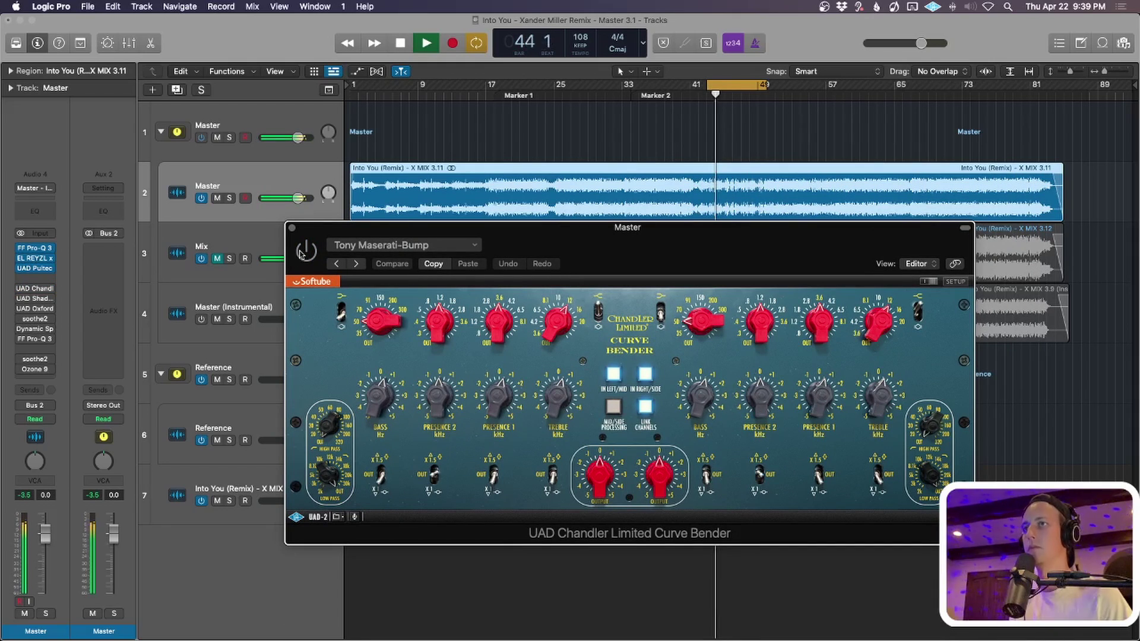
left_click(306, 252)
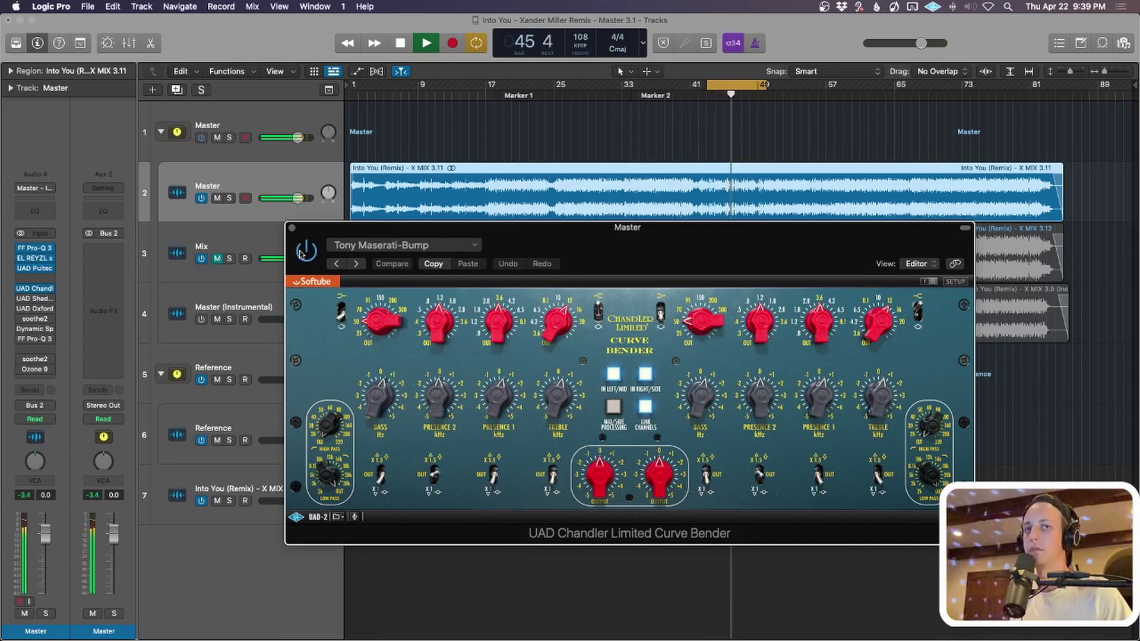
left_click(302, 252)
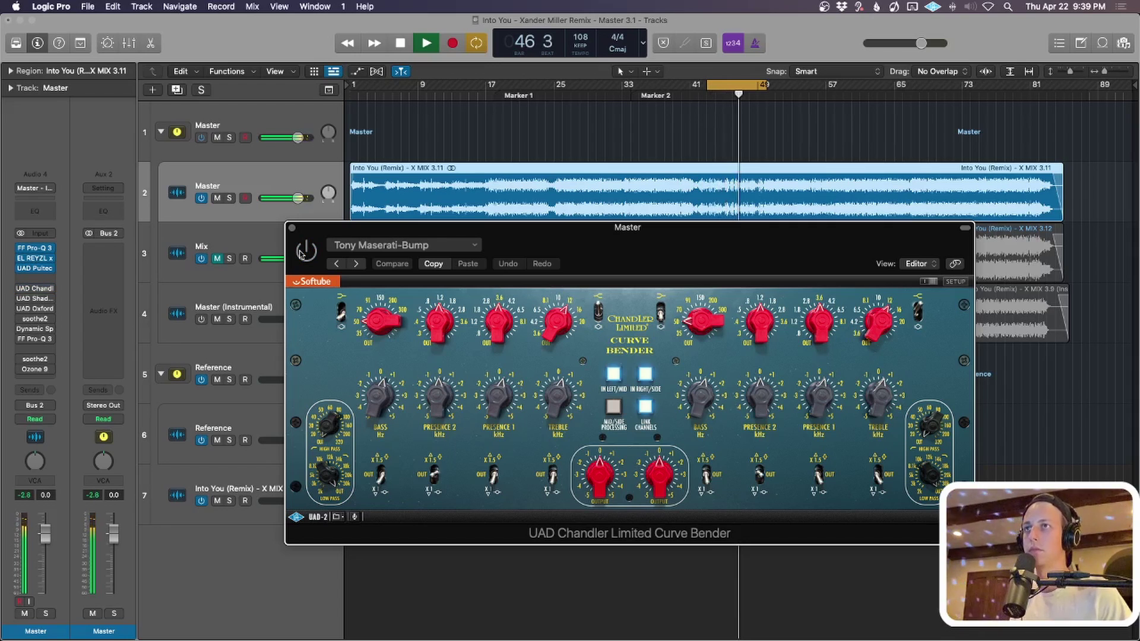
left_click(303, 251)
key("space")
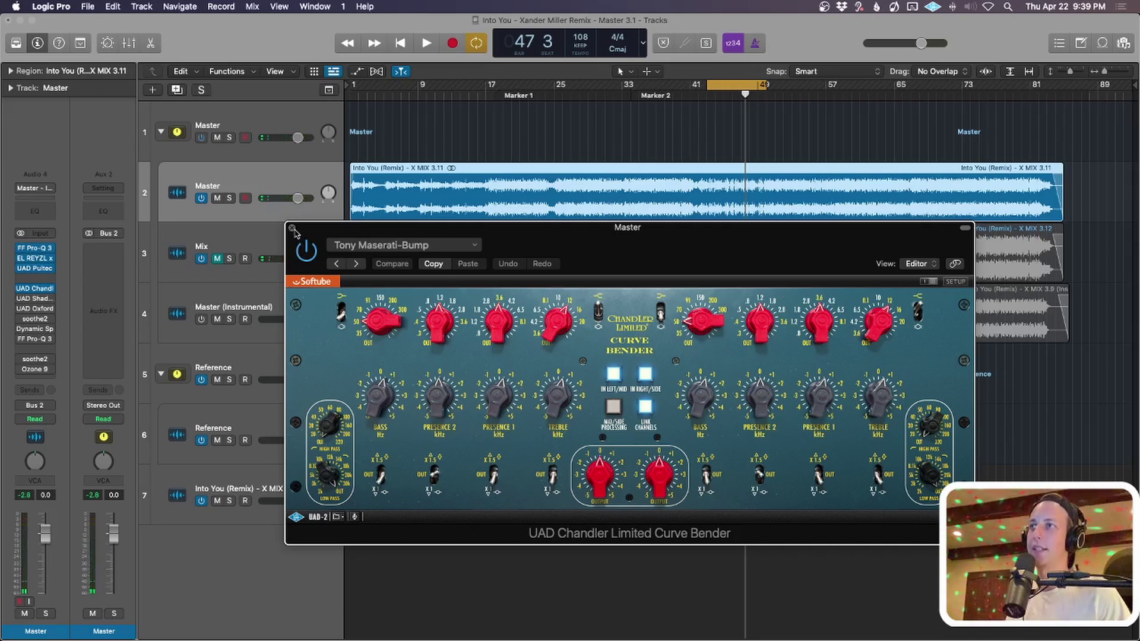
left_click(292, 228)
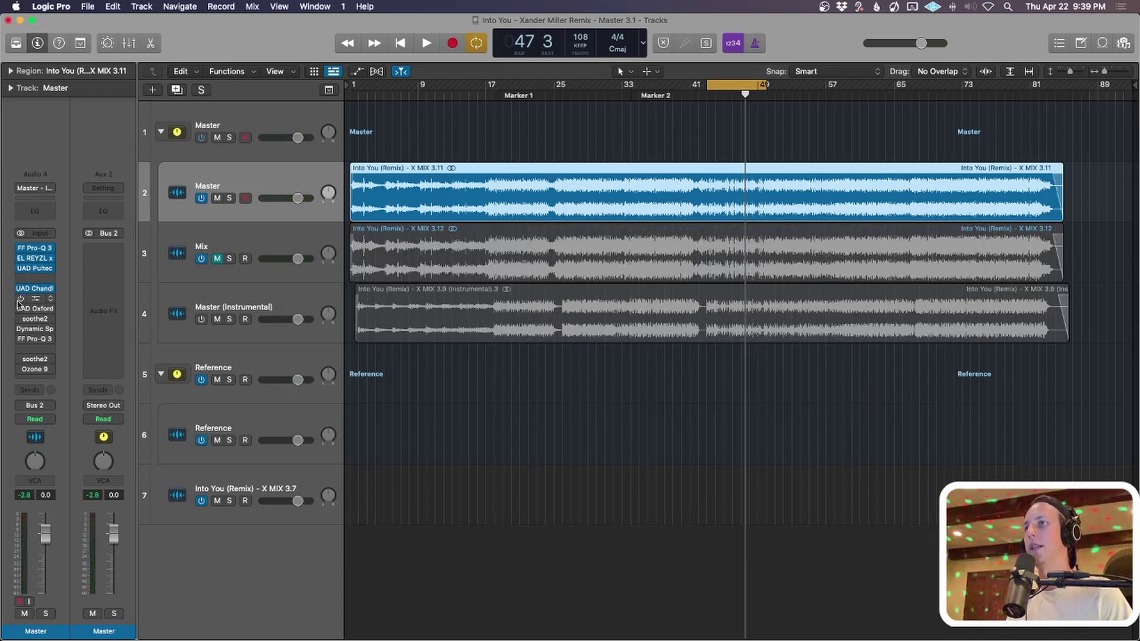
Enable the UAD Shadow Hills Mastering Compressor, compare it bypassed and active during loop playback, leave it active, and close it.
left_click(36, 299)
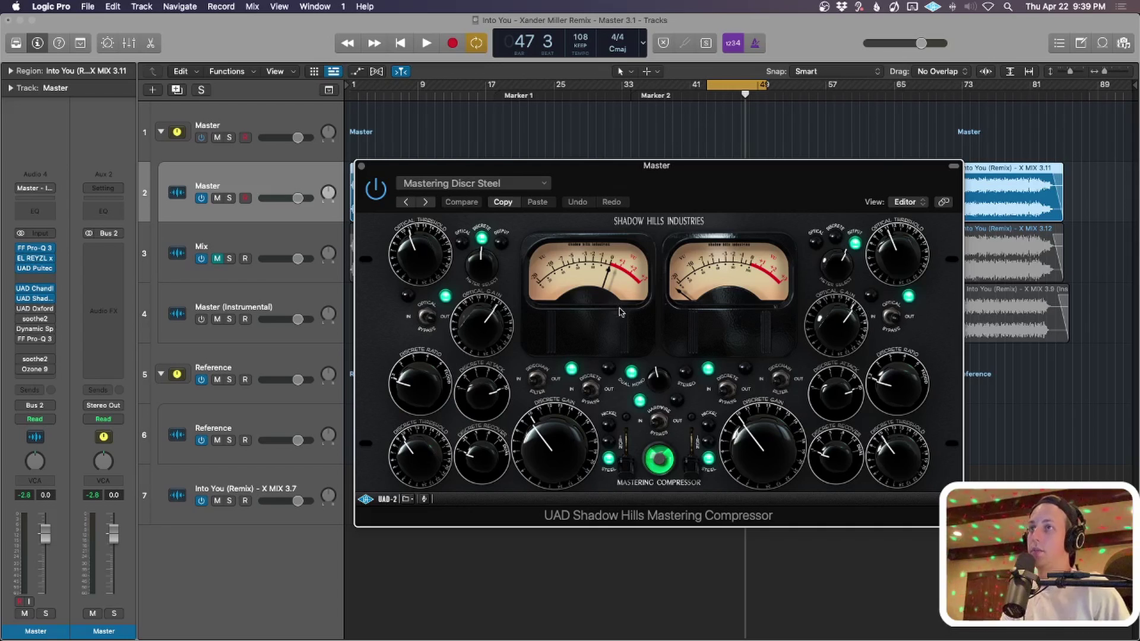
key("space")
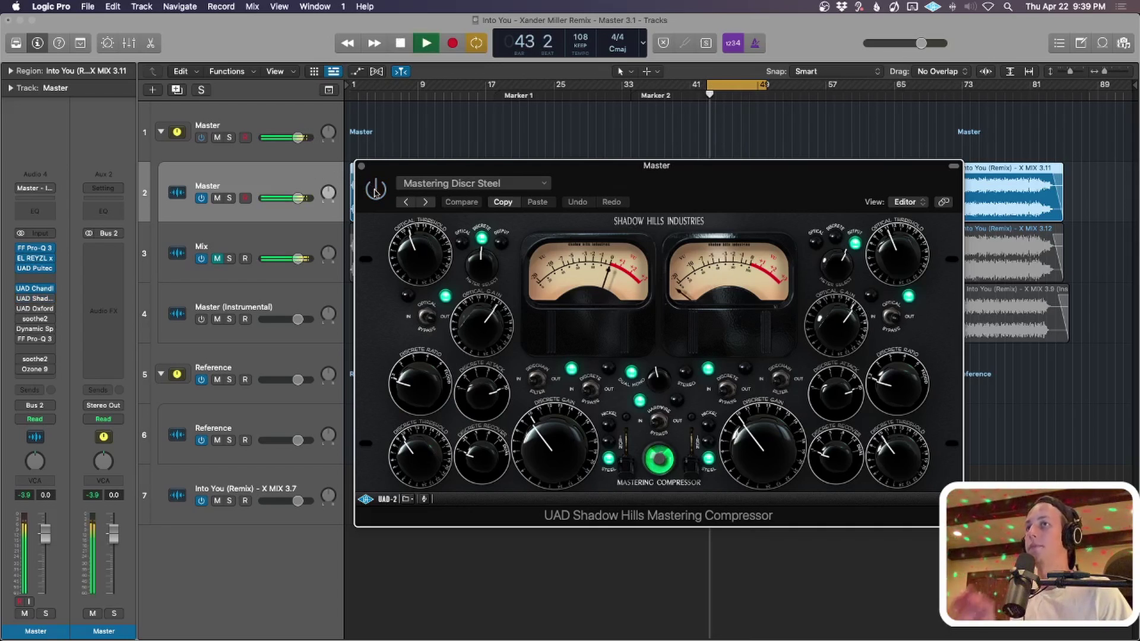
left_click(374, 190)
left_click(375, 190)
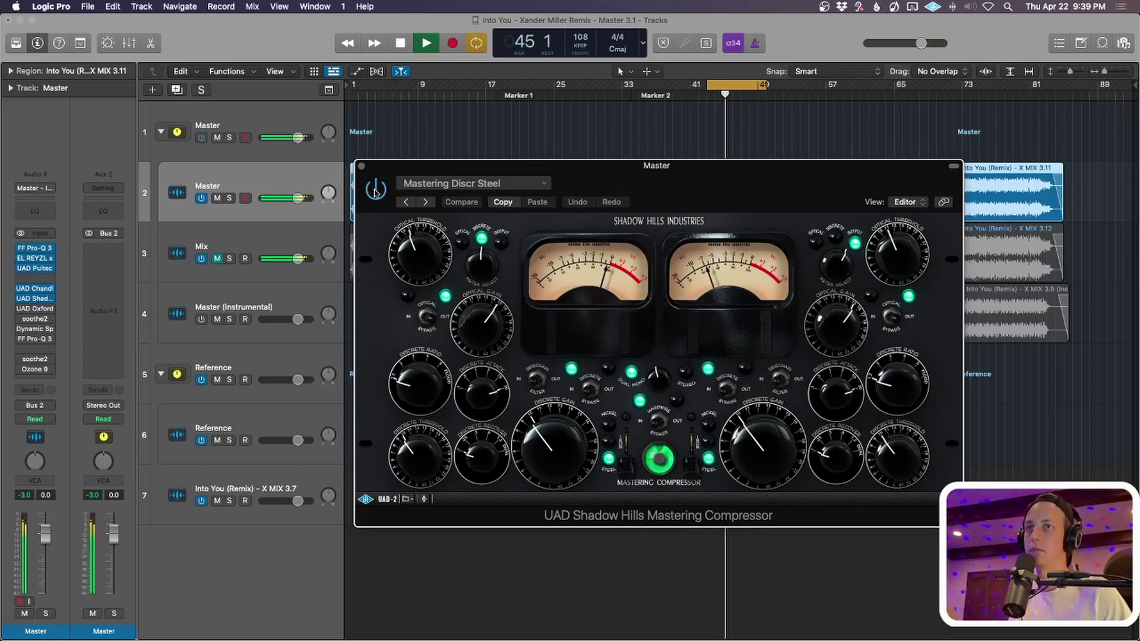
left_click(375, 190)
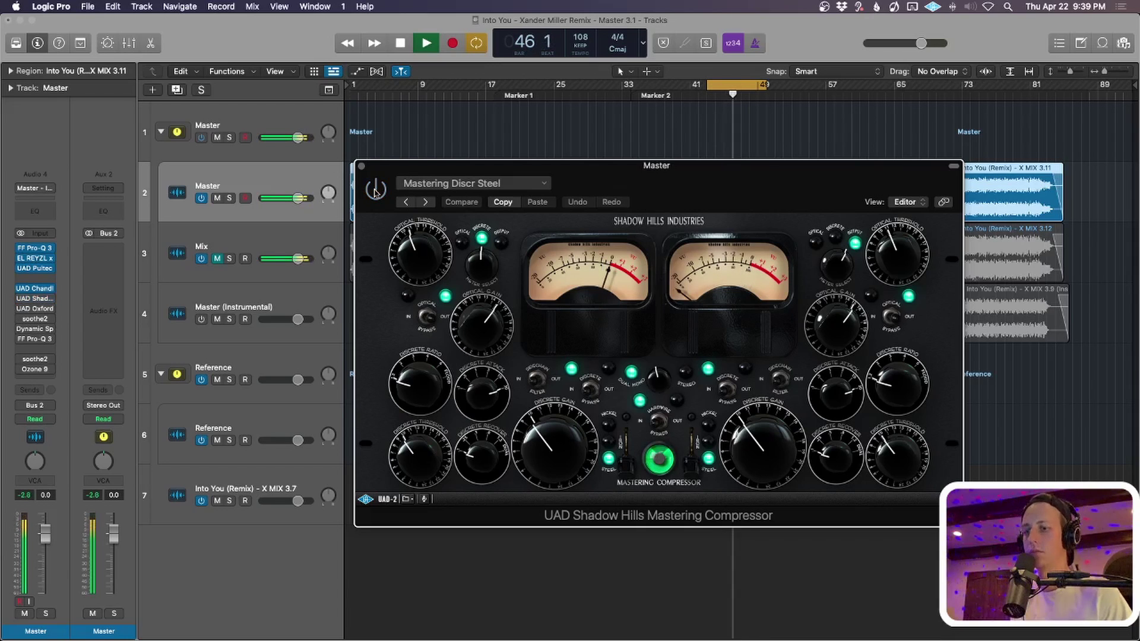
left_click(375, 190)
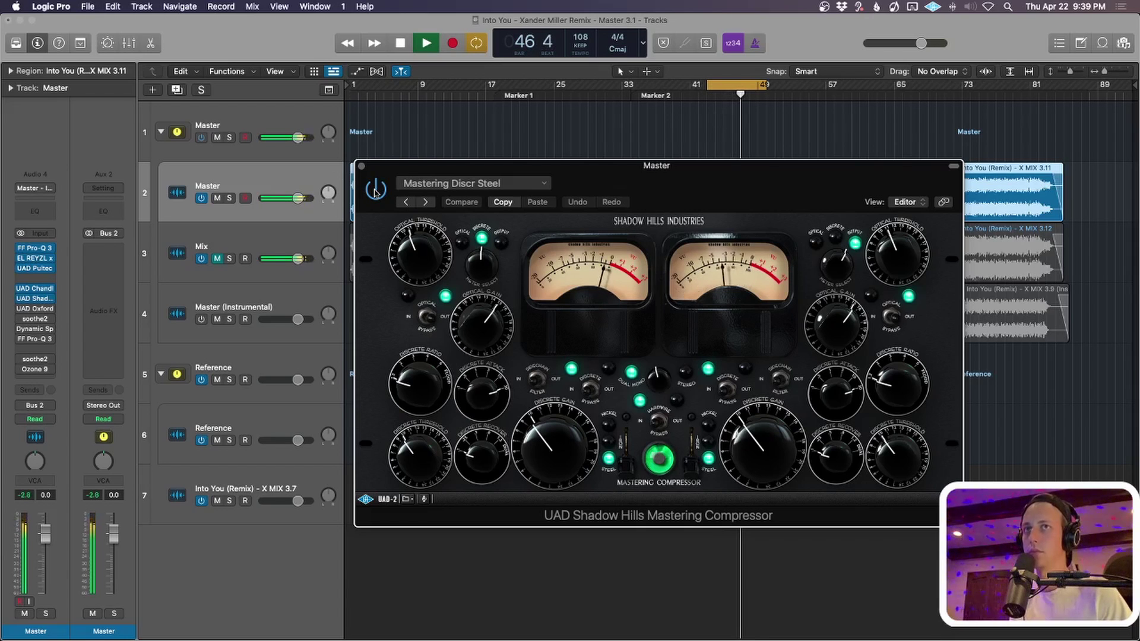
key("space")
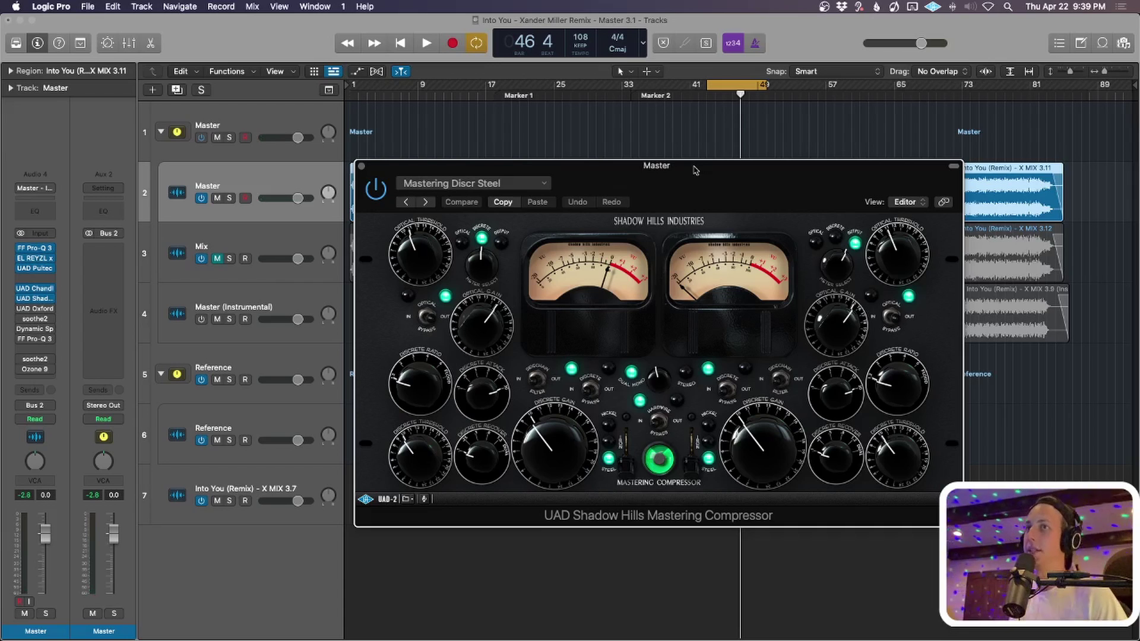
left_click(362, 167)
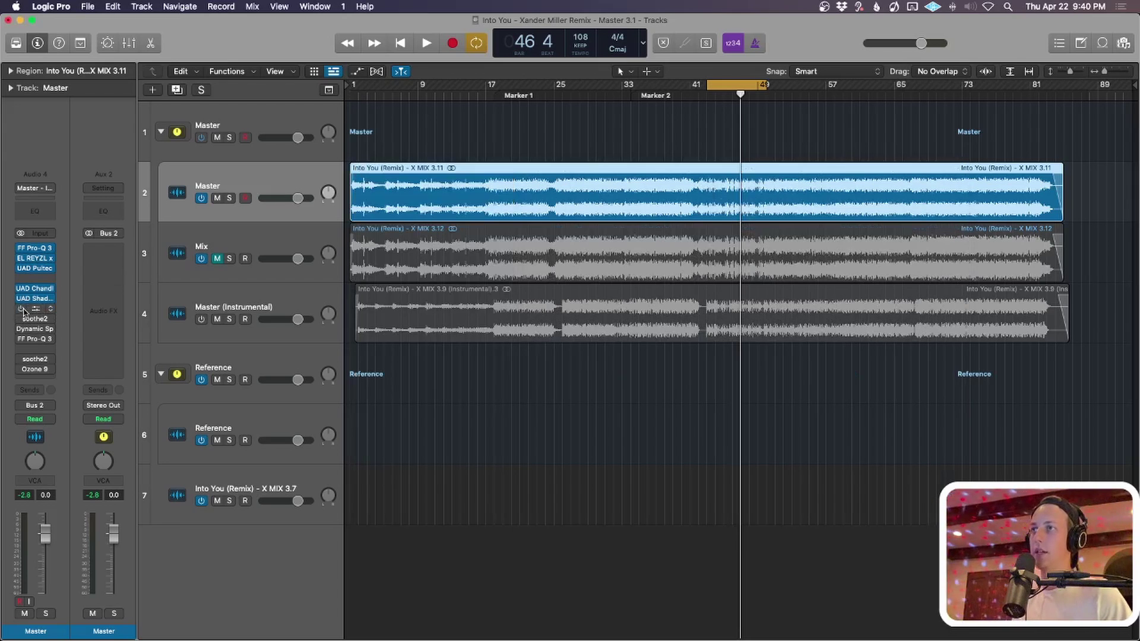
Enable the UAD Oxford Inflator on the Master track, compare it bypassed and active during loop playback, leave it active, and close it.
left_click(42, 310)
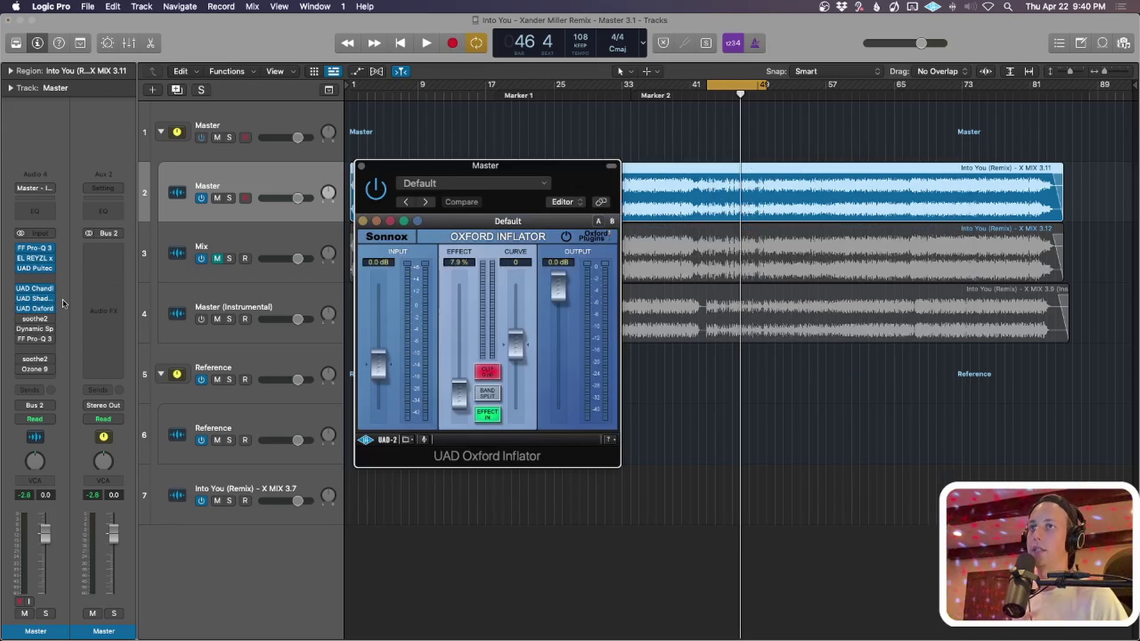
key("space")
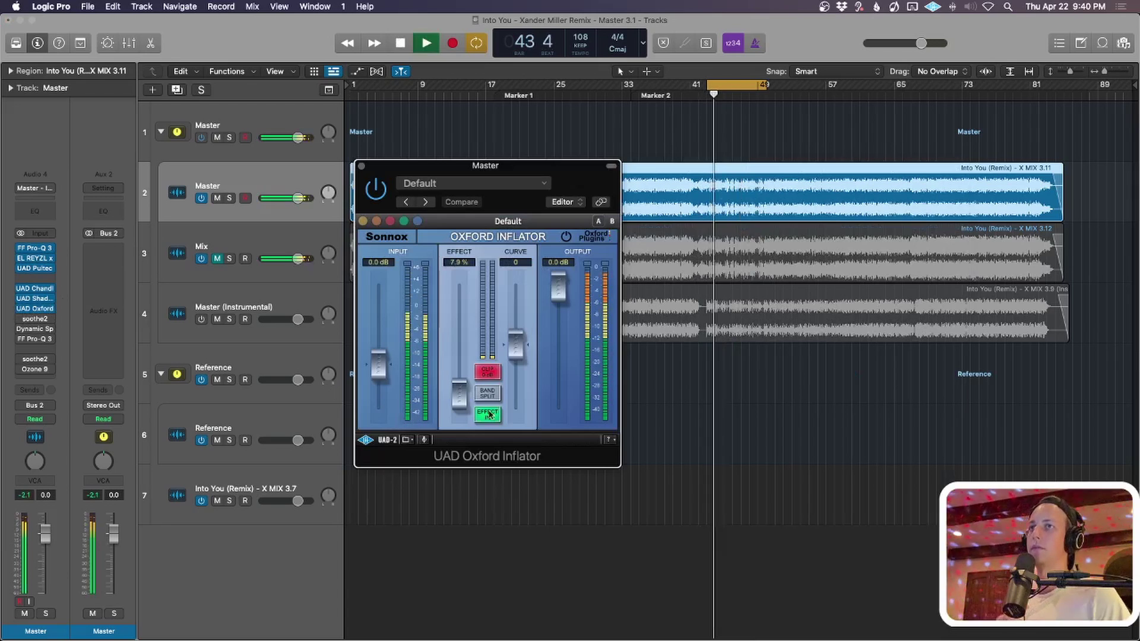
left_click(376, 188)
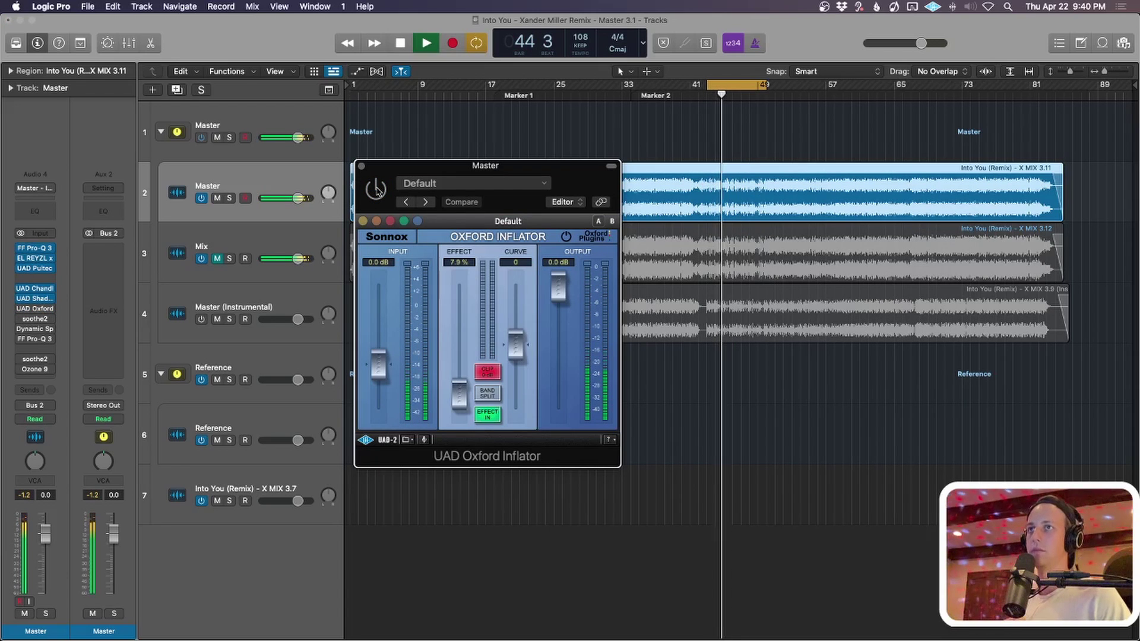
left_click(376, 189)
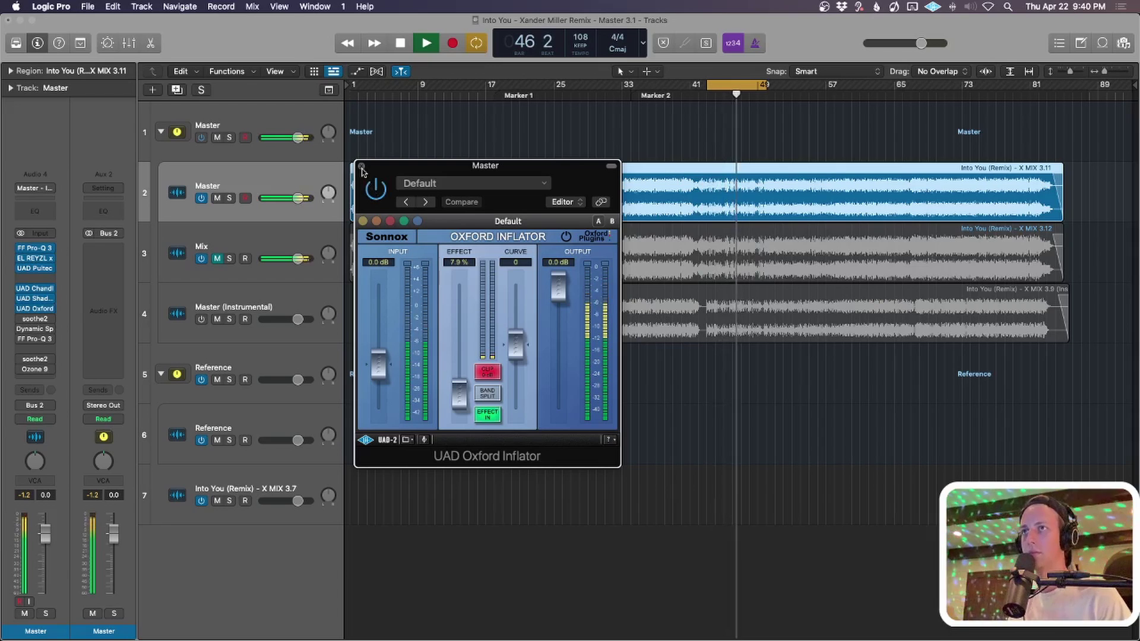
key("space")
left_click(361, 167)
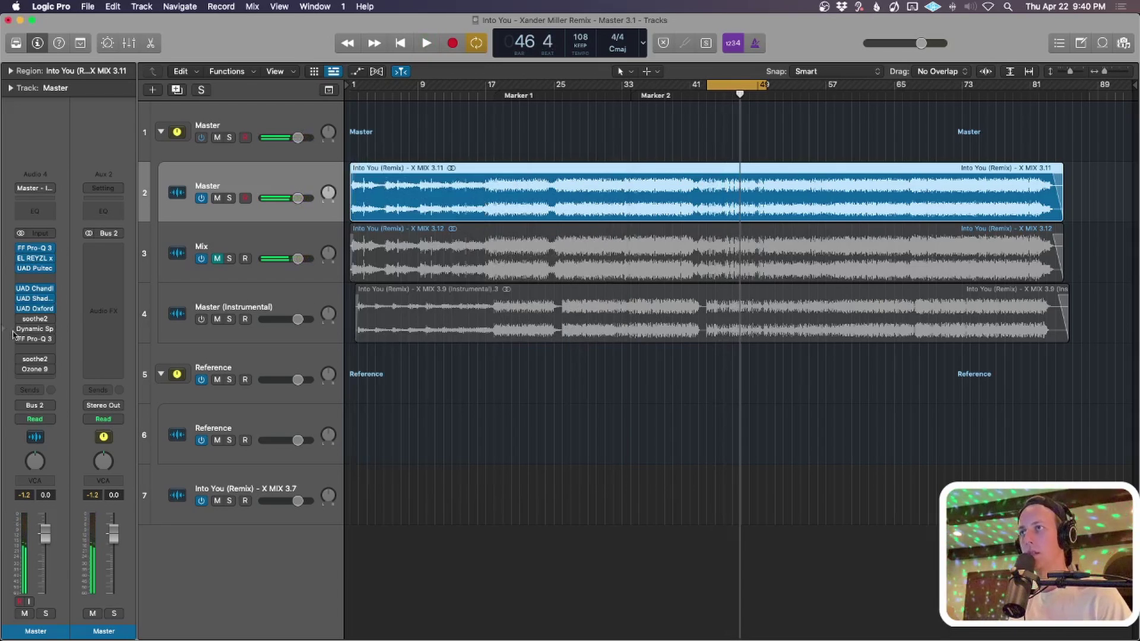
Enable the first soothe2 on the Master track, compare its internal bypass on and off during loop playback, leave it active, and close it.
left_click(35, 319)
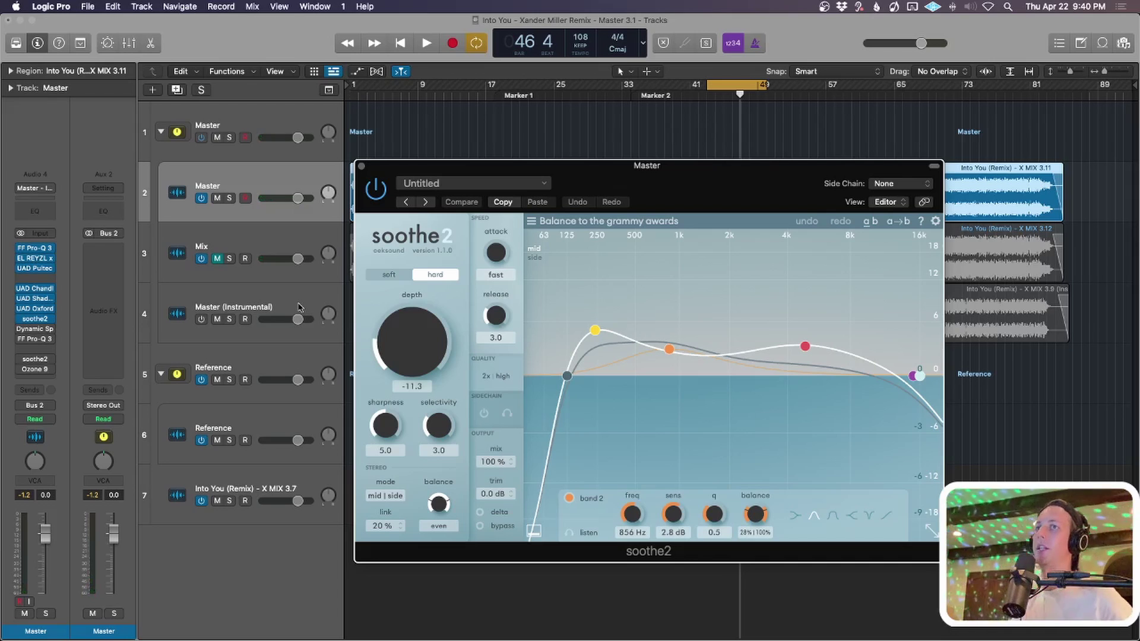
key("space")
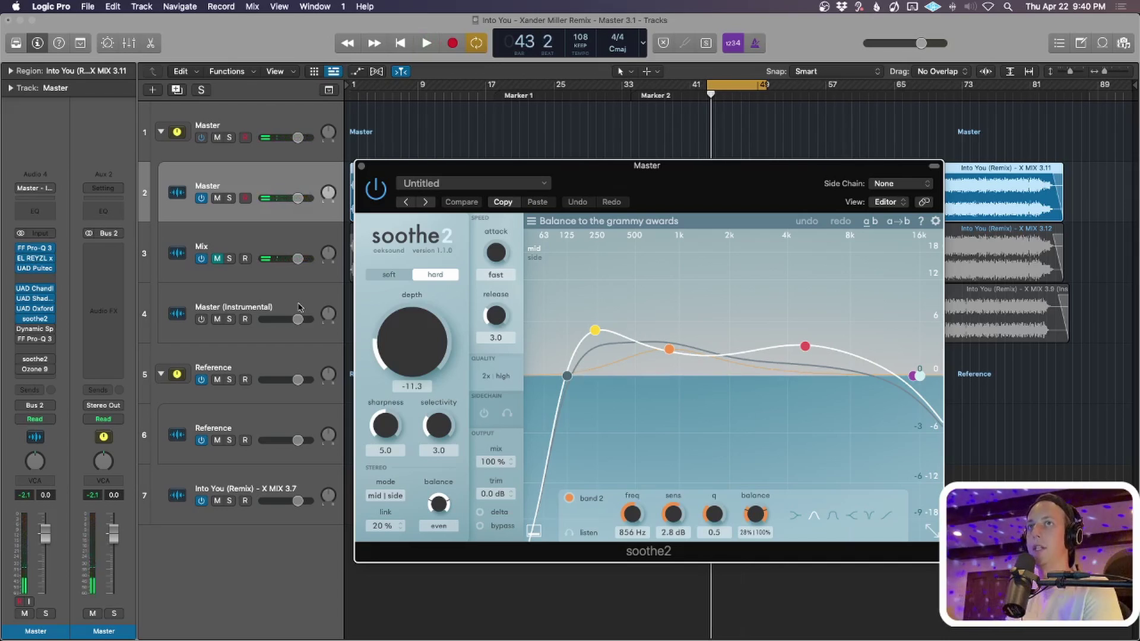
key("space")
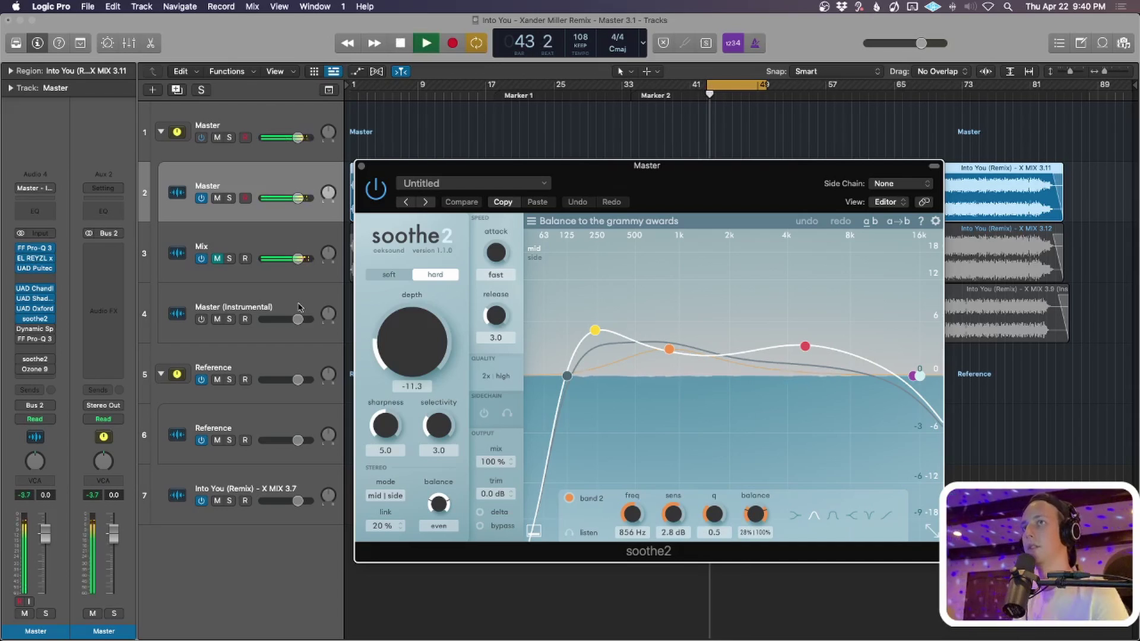
left_click(491, 529)
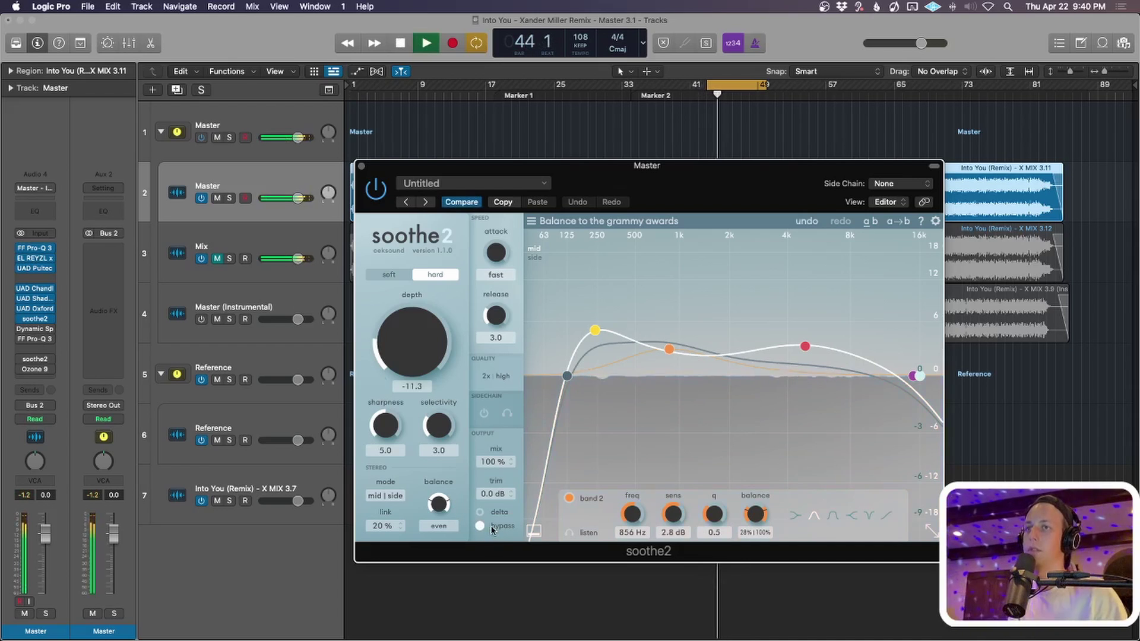
left_click(491, 529)
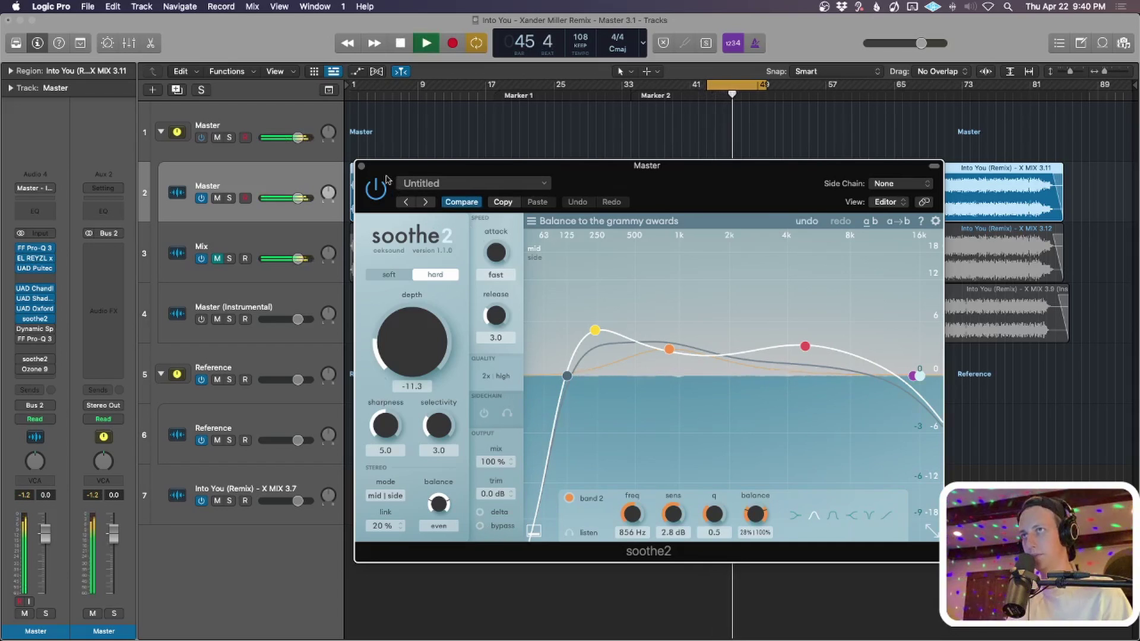
key("space")
left_click(361, 166)
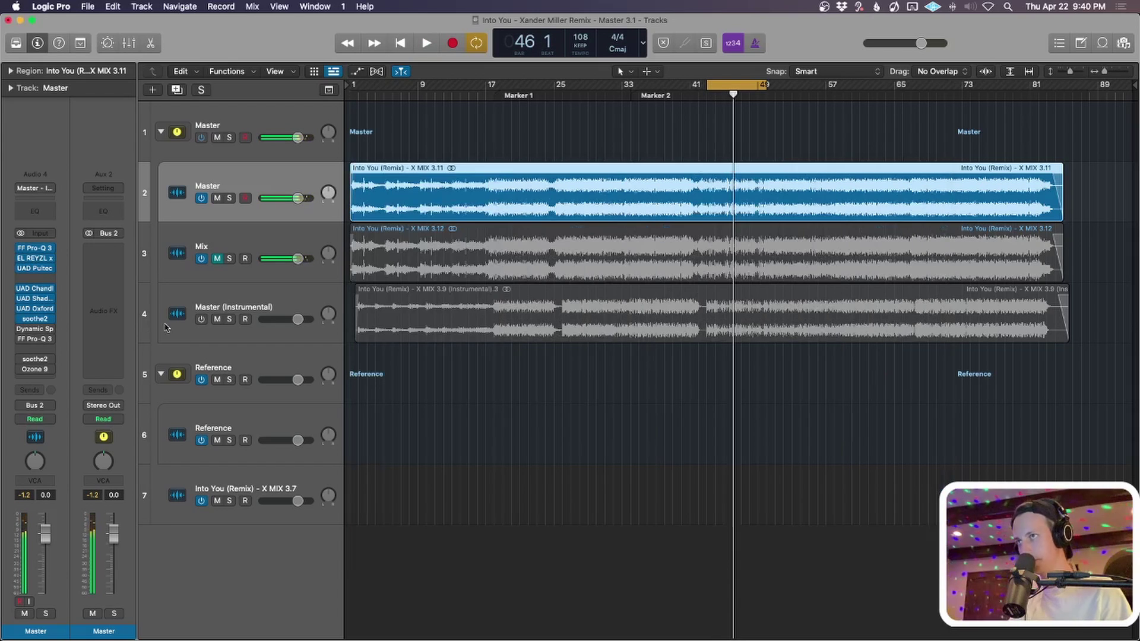
Enable the Dynamic Spectrum Mapper V2, set its Dry/Wet to 0%, and briefly audition the loop.
left_click(35, 329)
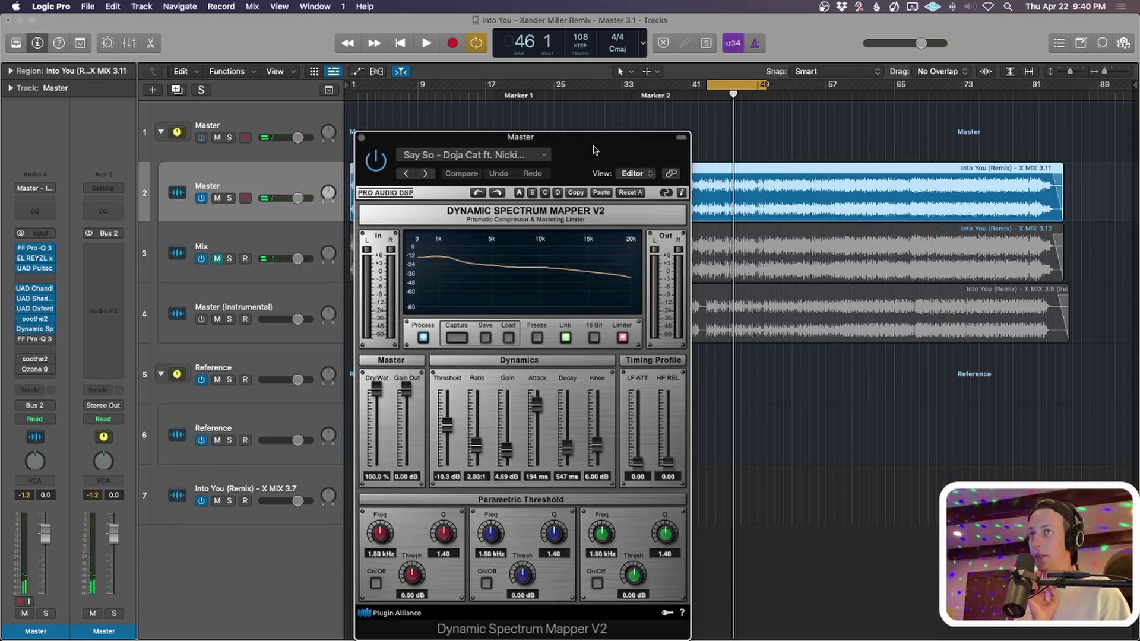
left_click_drag(594, 148, 528, 110)
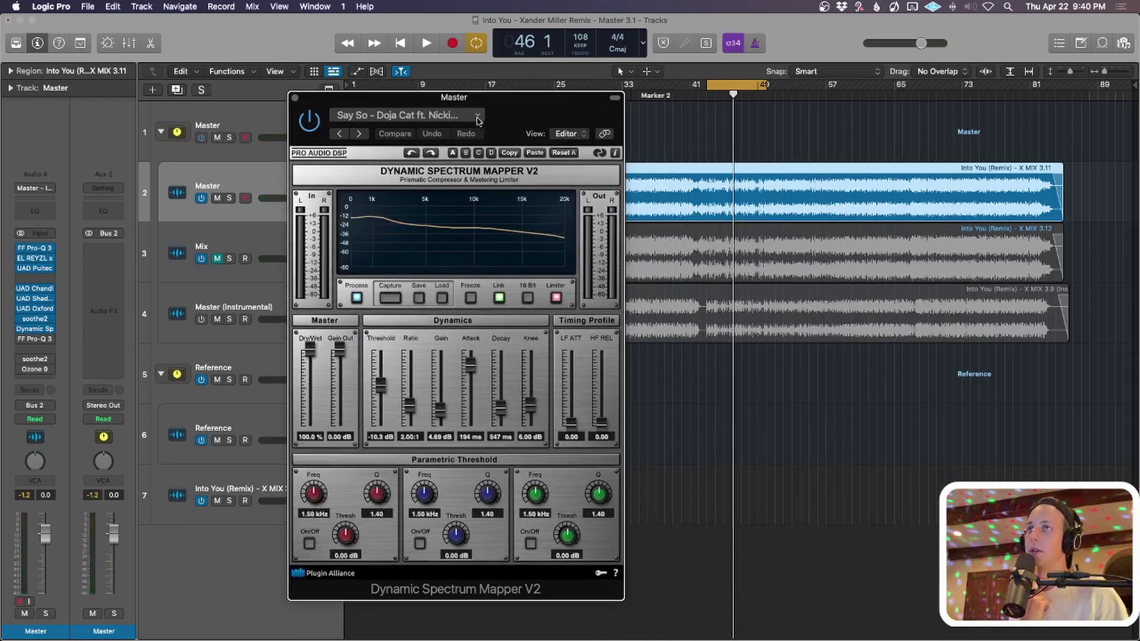
left_click_drag(534, 115, 502, 88)
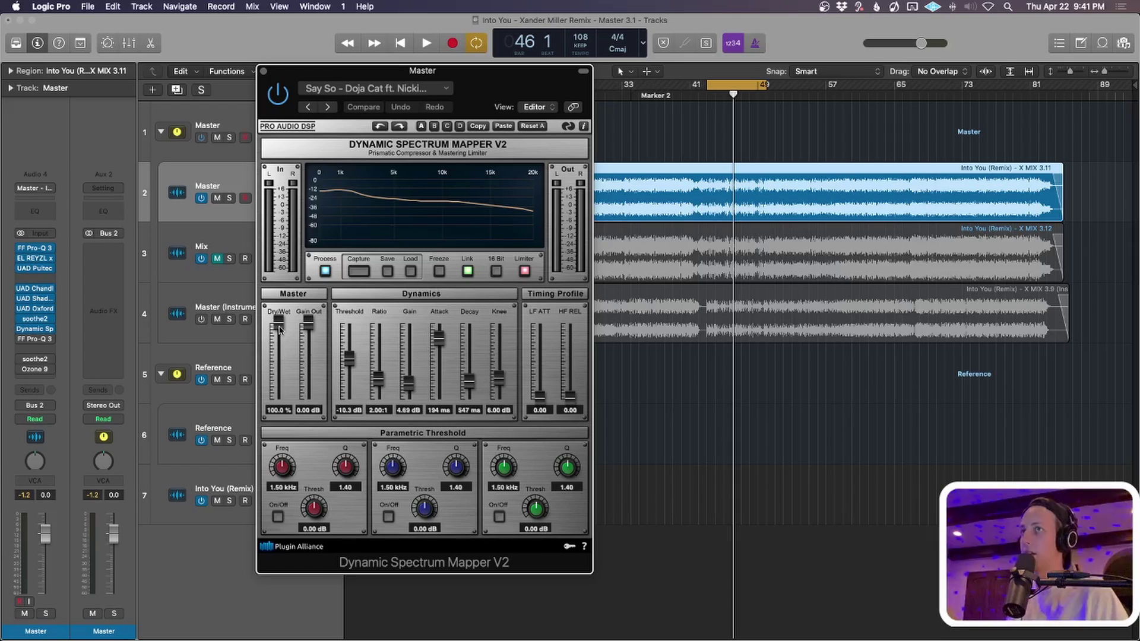
left_click_drag(279, 330, 280, 396)
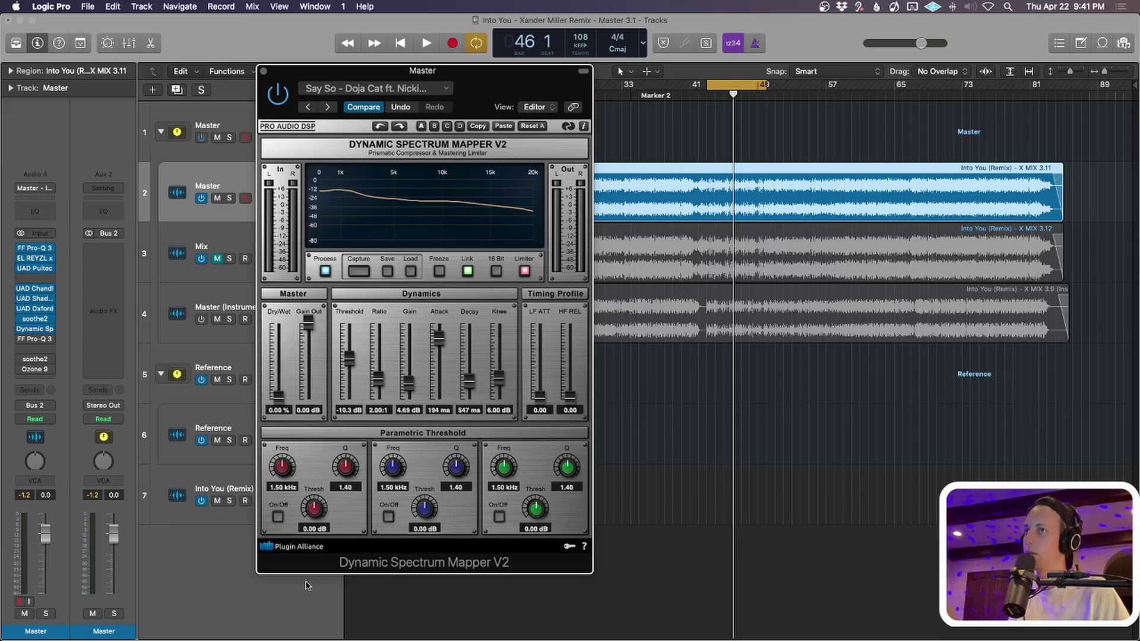
key("space")
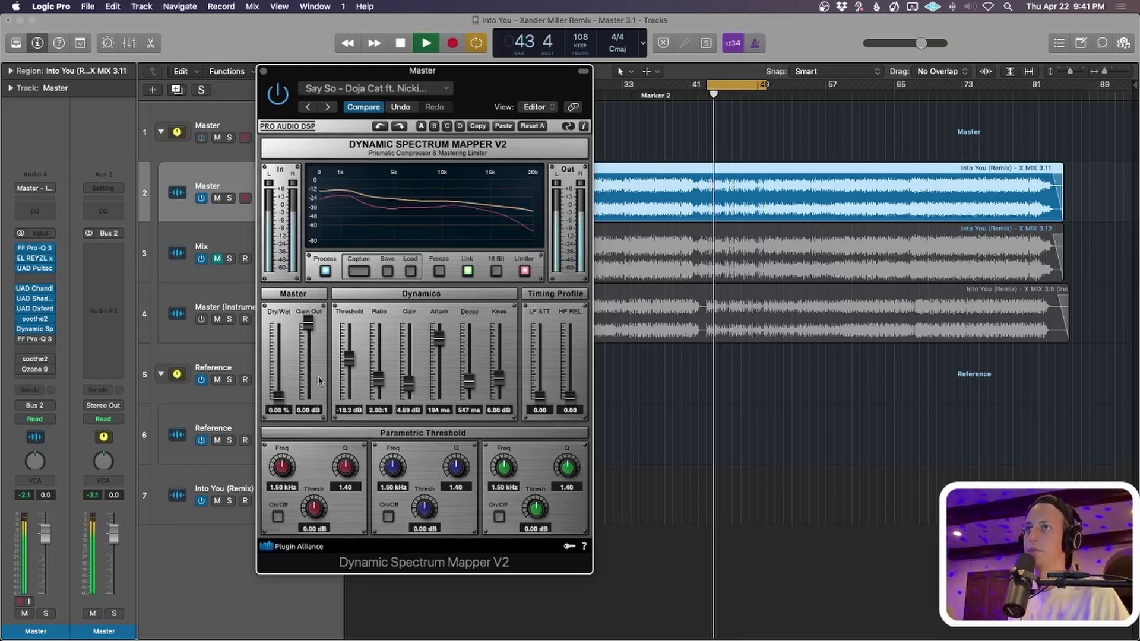
key("space")
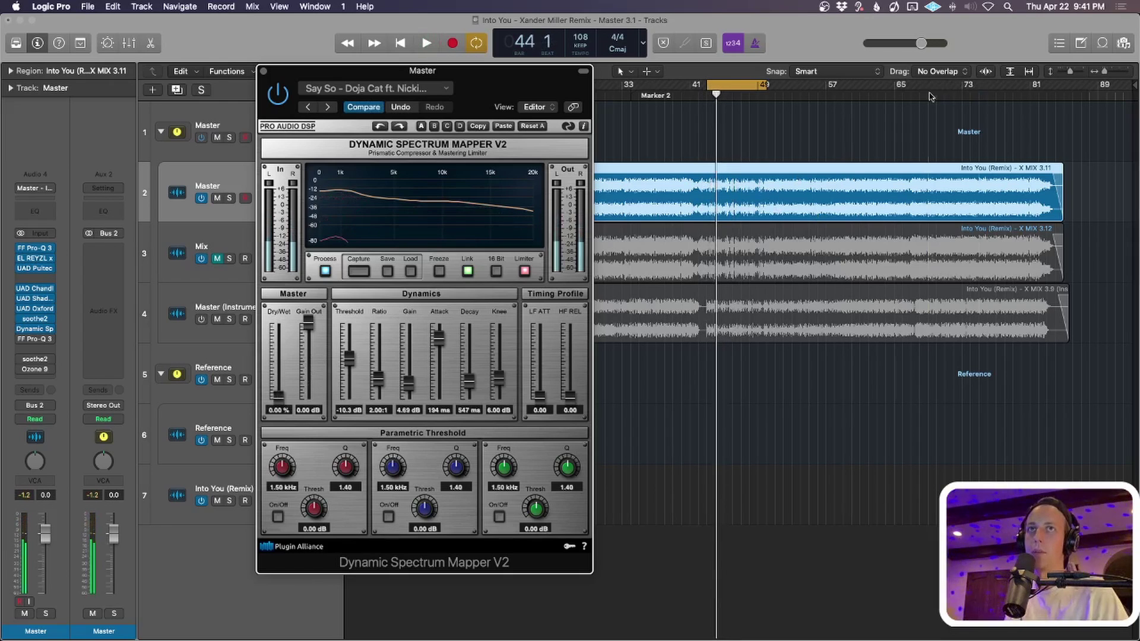
Move the playback loop to the section around bar 70 and raise the Dynamic Spectrum Mapper's Dry/Wet from 0% to 100% during playback.
left_click(929, 90)
key("space")
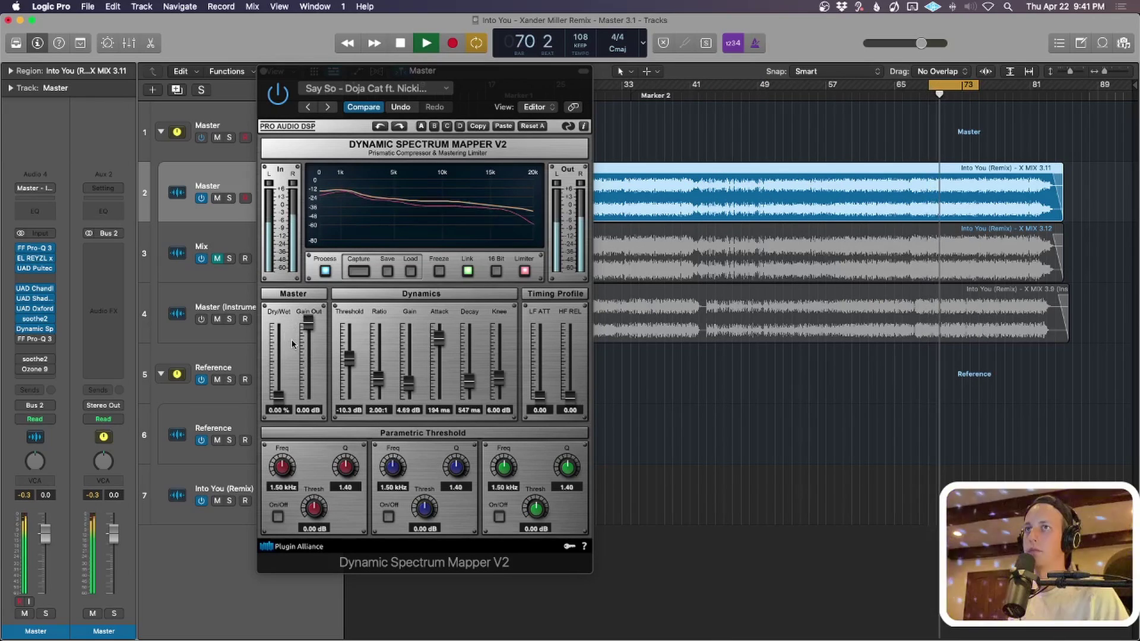
left_click_drag(277, 394, 283, 471)
left_click_drag(277, 395, 286, 281)
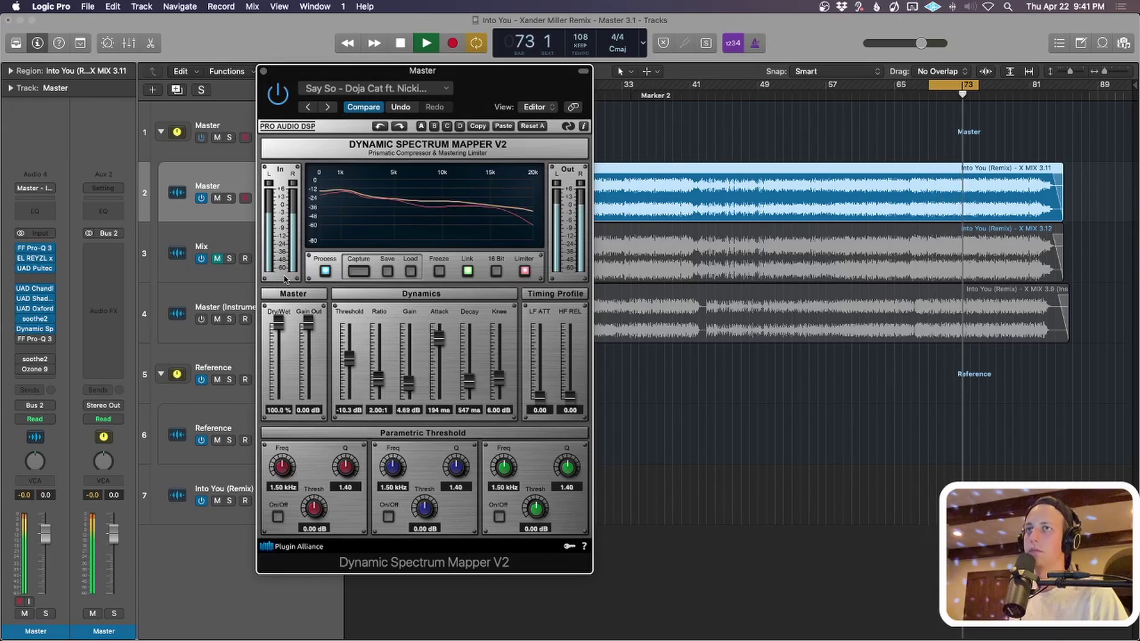
key("space")
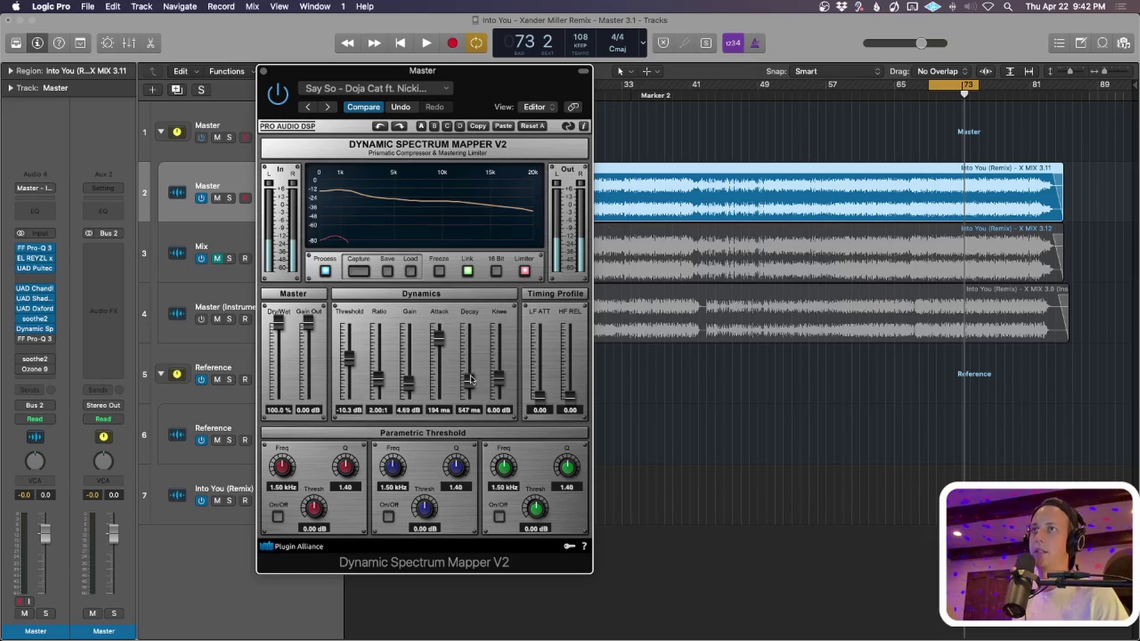
Set the Dynamic Spectrum Mapper's ratio to 2.02:1 and threshold to -10.9 dB while auditioning the loop.
key("space")
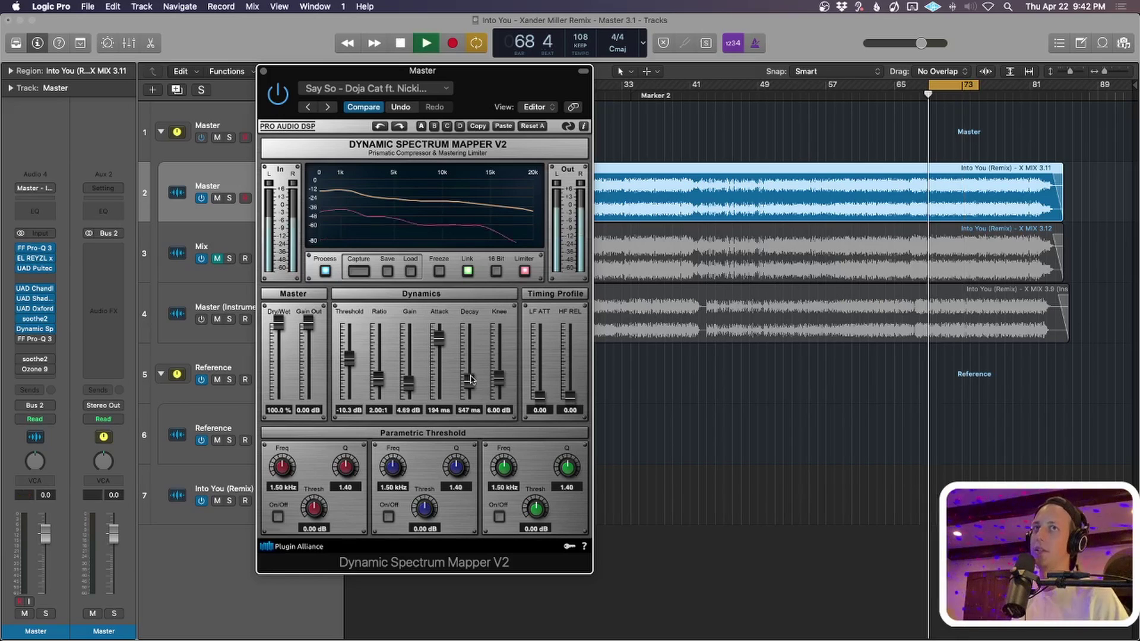
left_click_drag(293, 322, 280, 201)
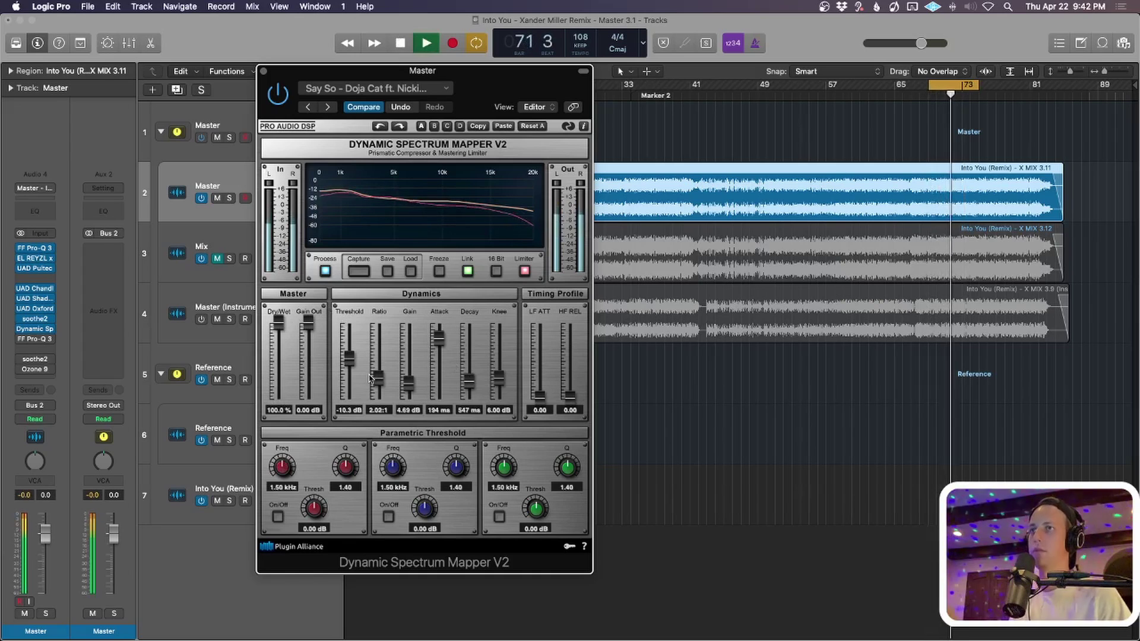
key("space")
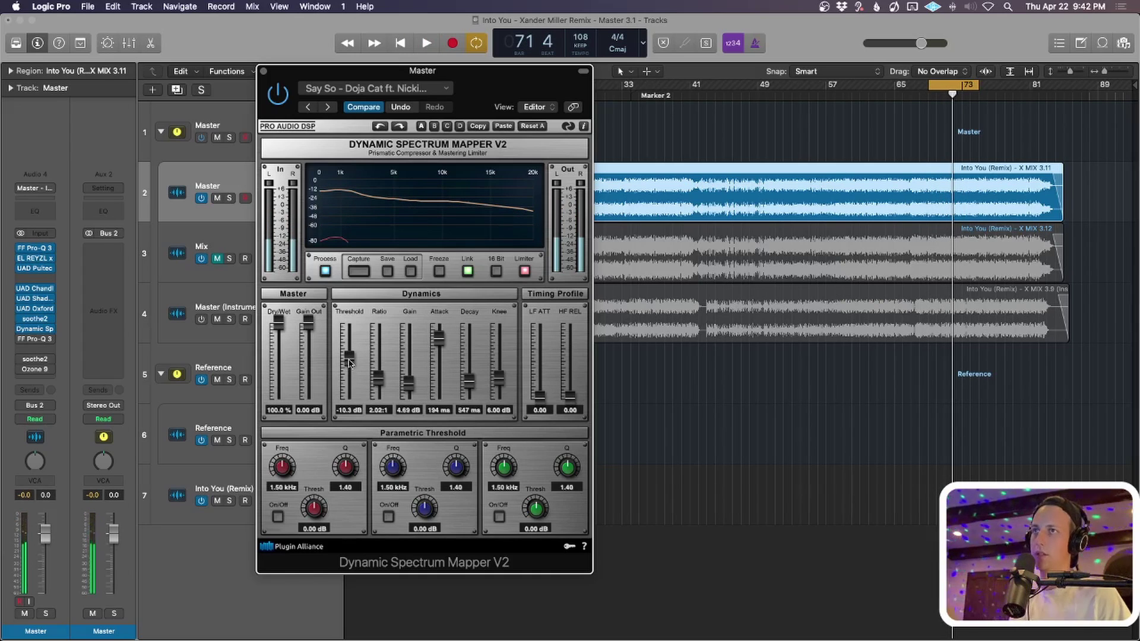
key("space")
mouse_move(349, 364)
left_mouse_down()
mouse_move(350, 480)
mouse_move(351, 350)
mouse_move(354, 365)
left_mouse_up()
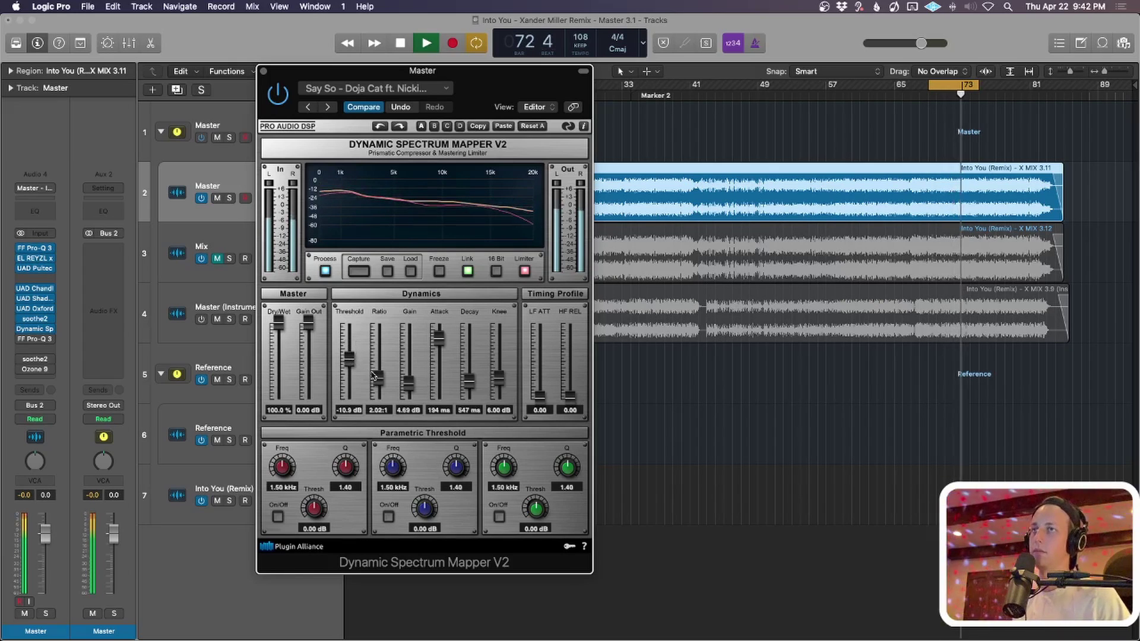
key("space")
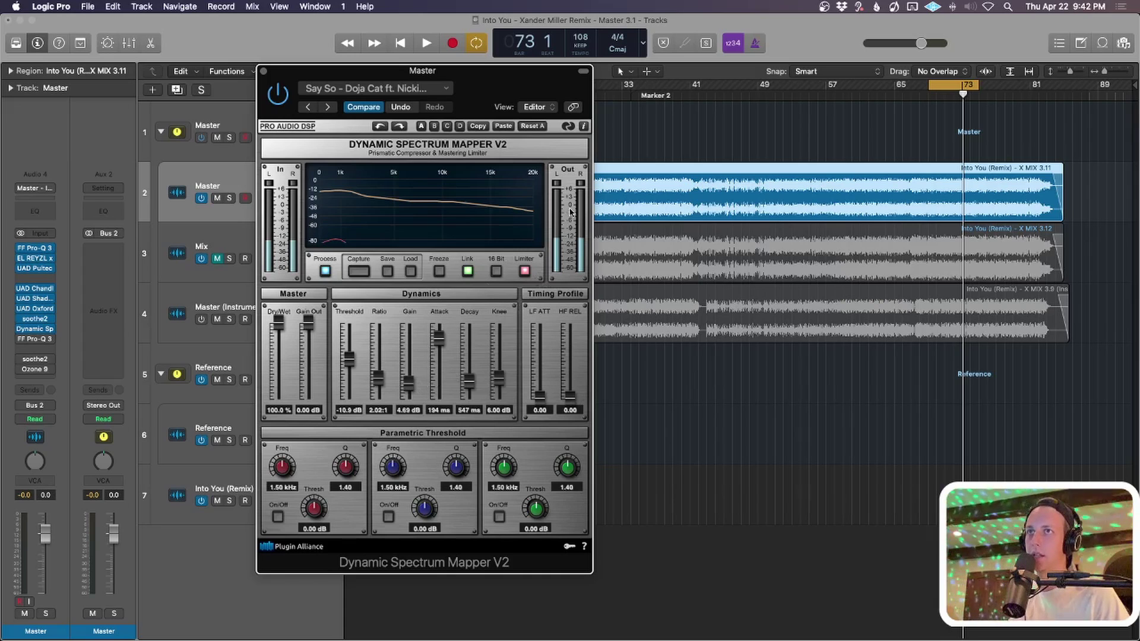
Audition the loop once more through the Dynamic Spectrum Mapper, stop playback, and close the plug-in.
key("space")
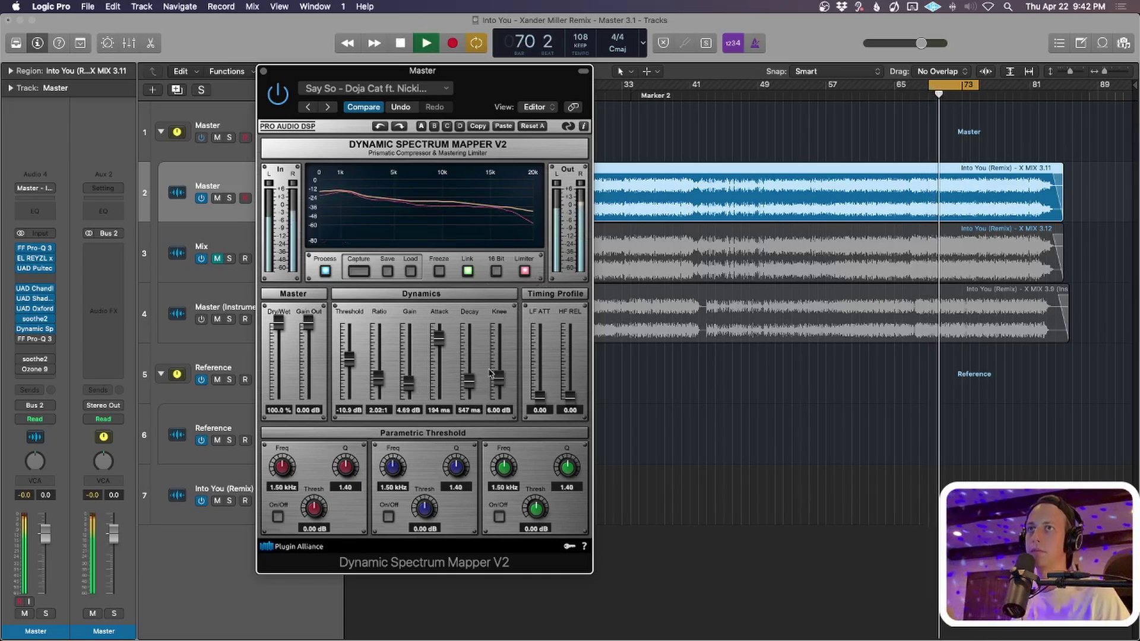
key("space")
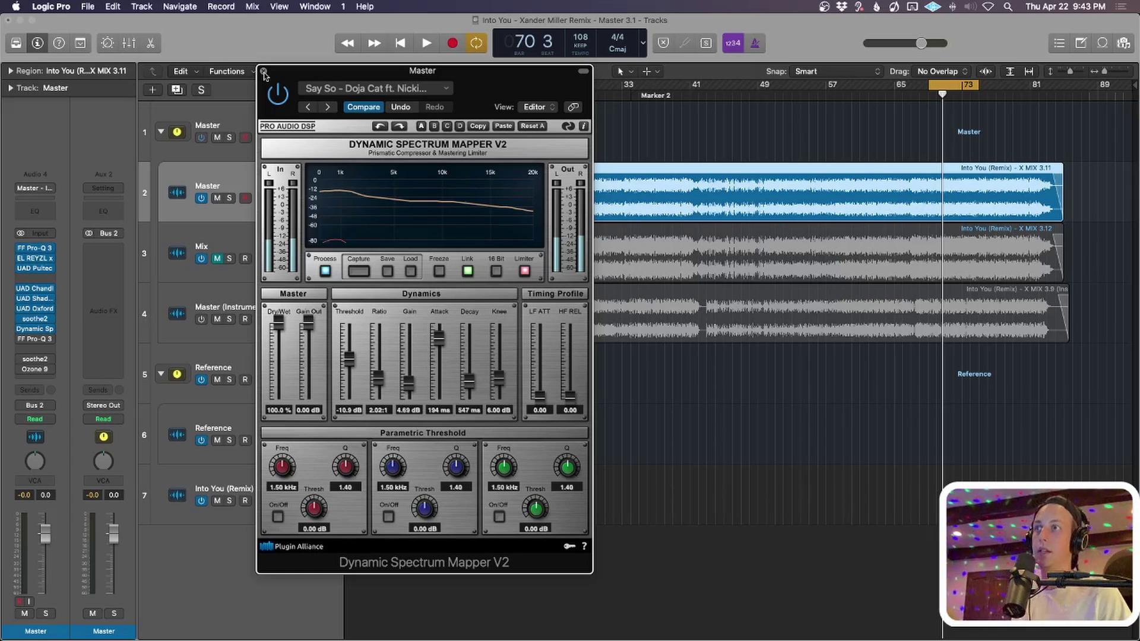
left_click(264, 72)
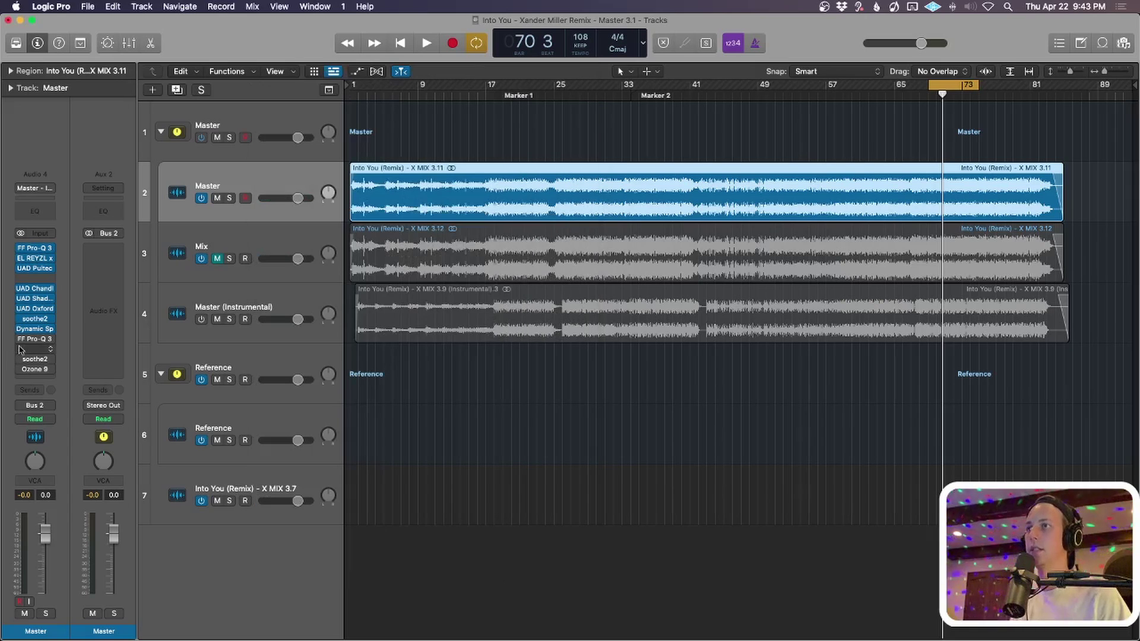
Enable the Pro-Q 3 that follows the Dynamic Spectrum Mapper on the Master track and set its display range to 6 dB.
left_click(36, 339)
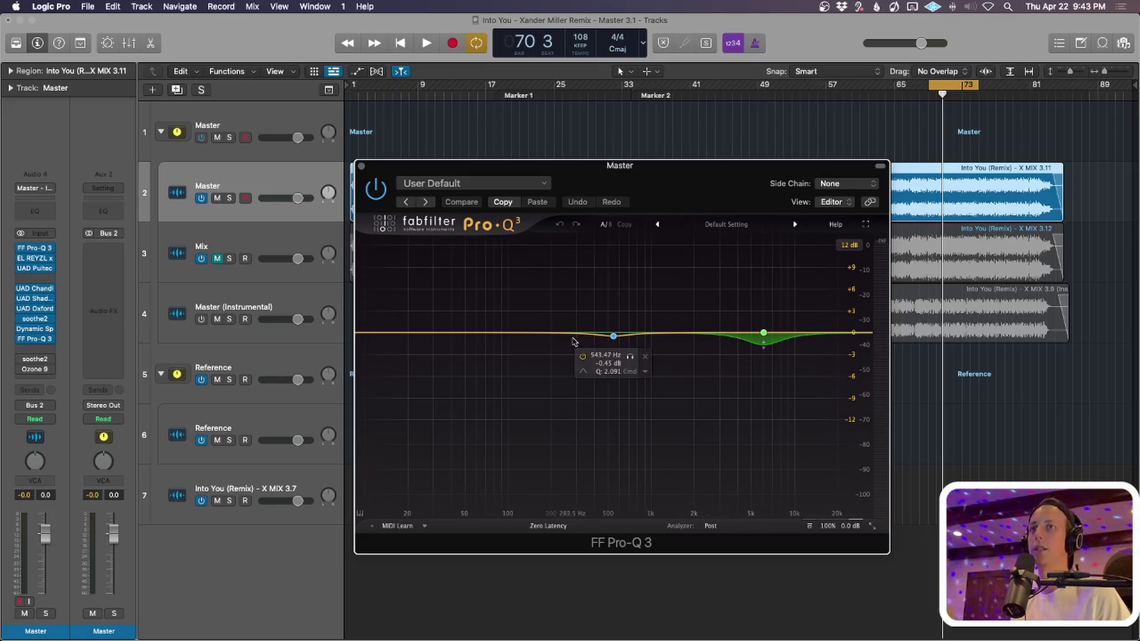
left_click(615, 337)
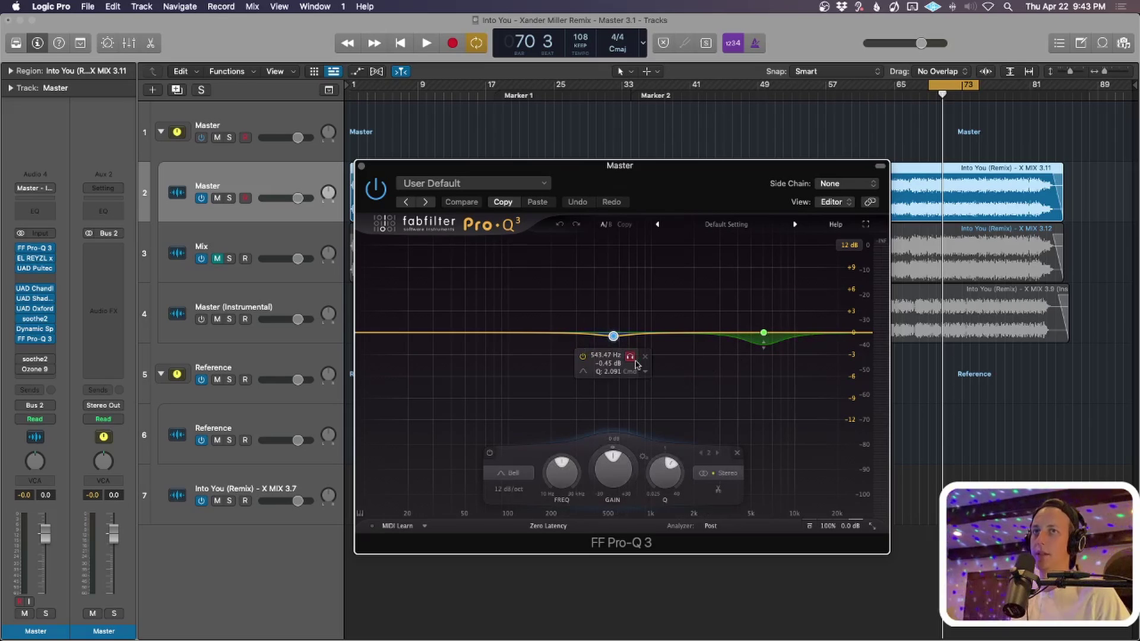
left_click(849, 245)
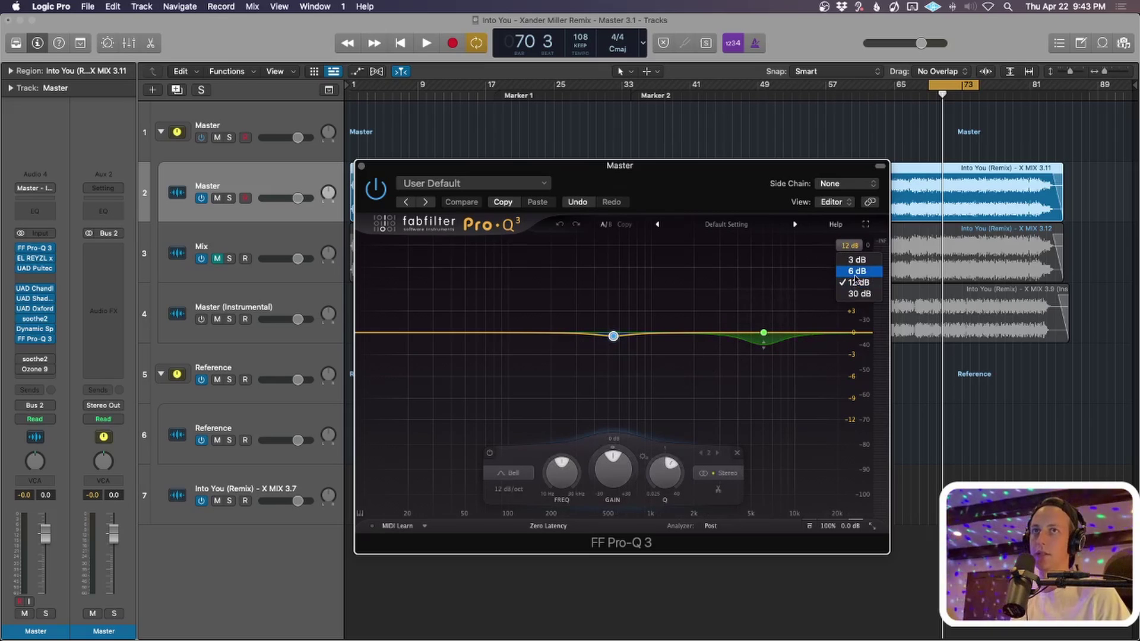
left_click(855, 272)
Solo the Pro-Q 3's 543 Hz band, audition it briefly during loop playback, and stop.
mouse_move(615, 392)
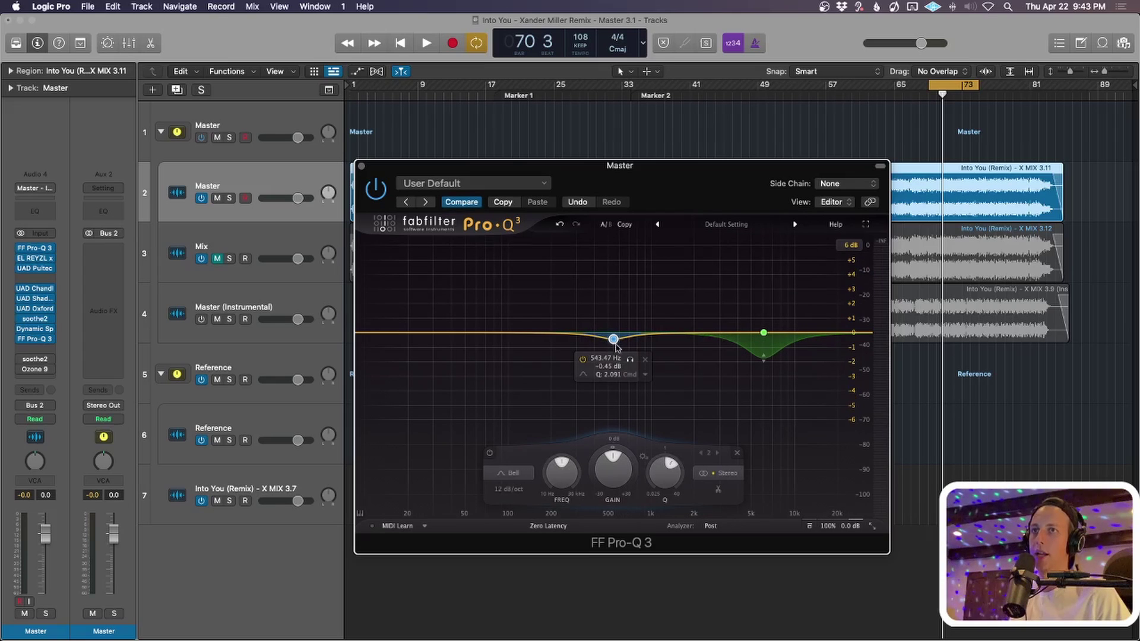
left_click(630, 360)
key("space")
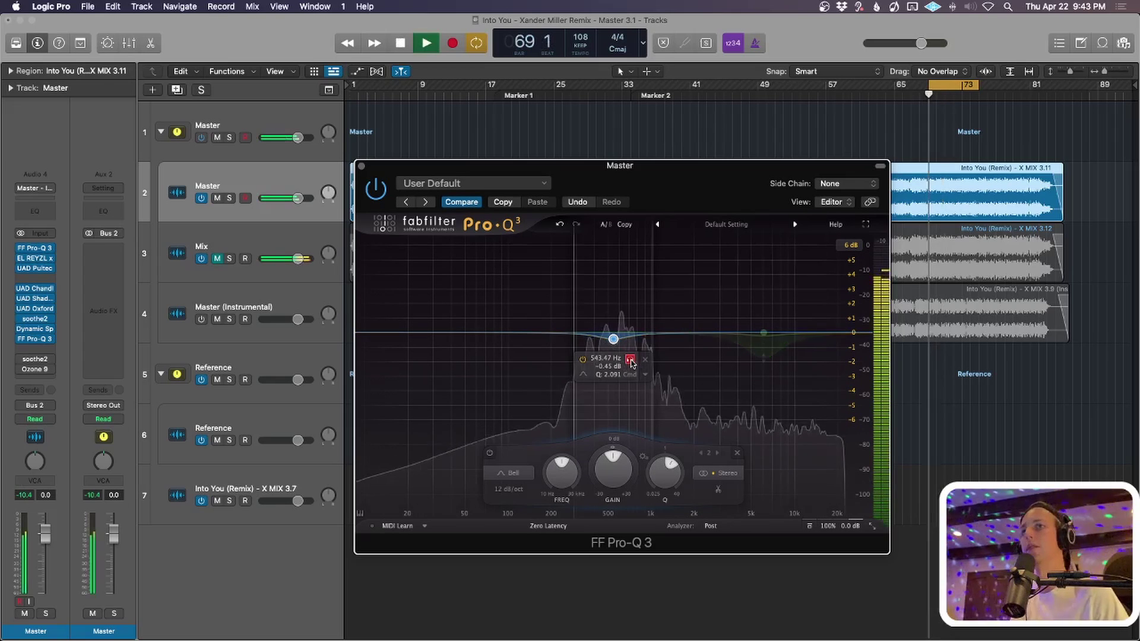
left_click(631, 360)
key("space")
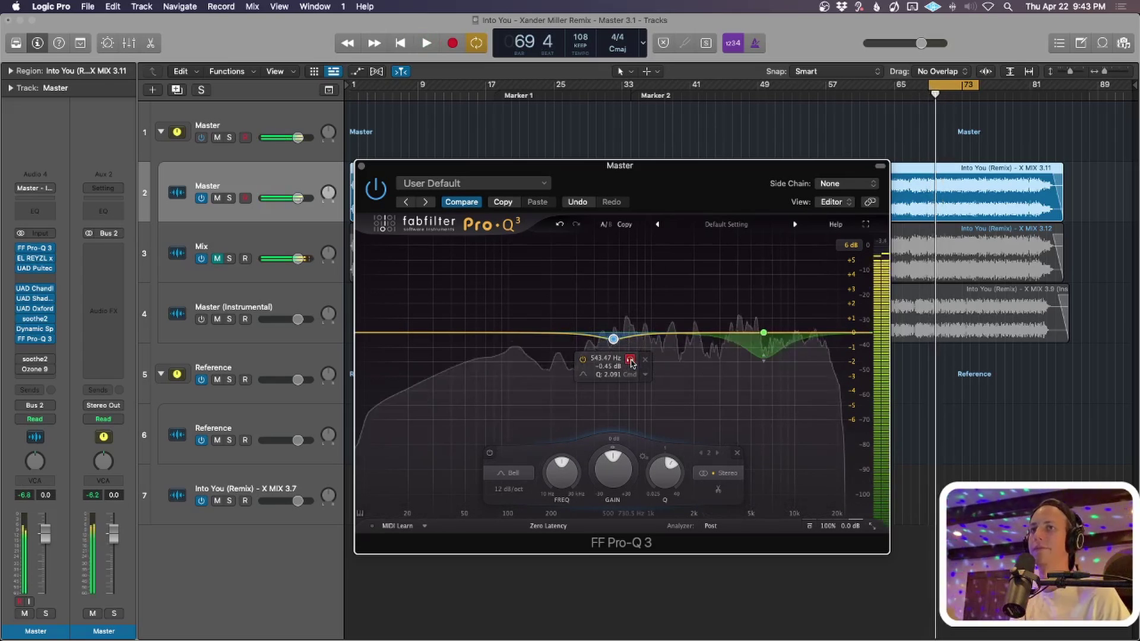
Audition the Pro-Q 3's 6 kHz dynamic band in solo, review the EQ curve once more, and close the plug-in.
left_click(764, 332)
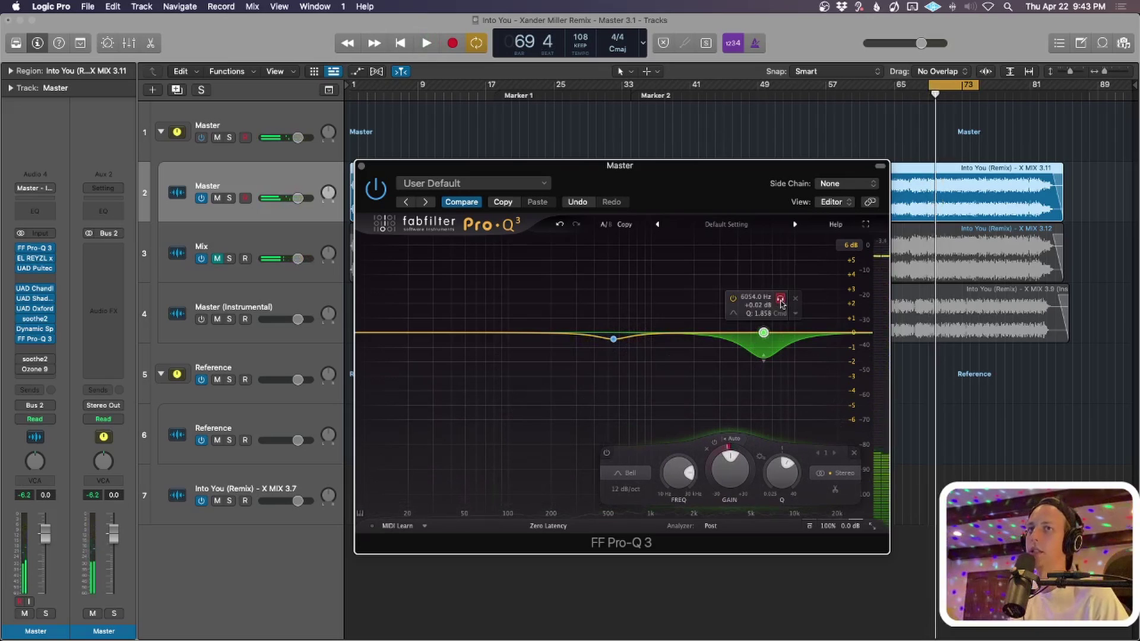
left_click(780, 299)
key("space")
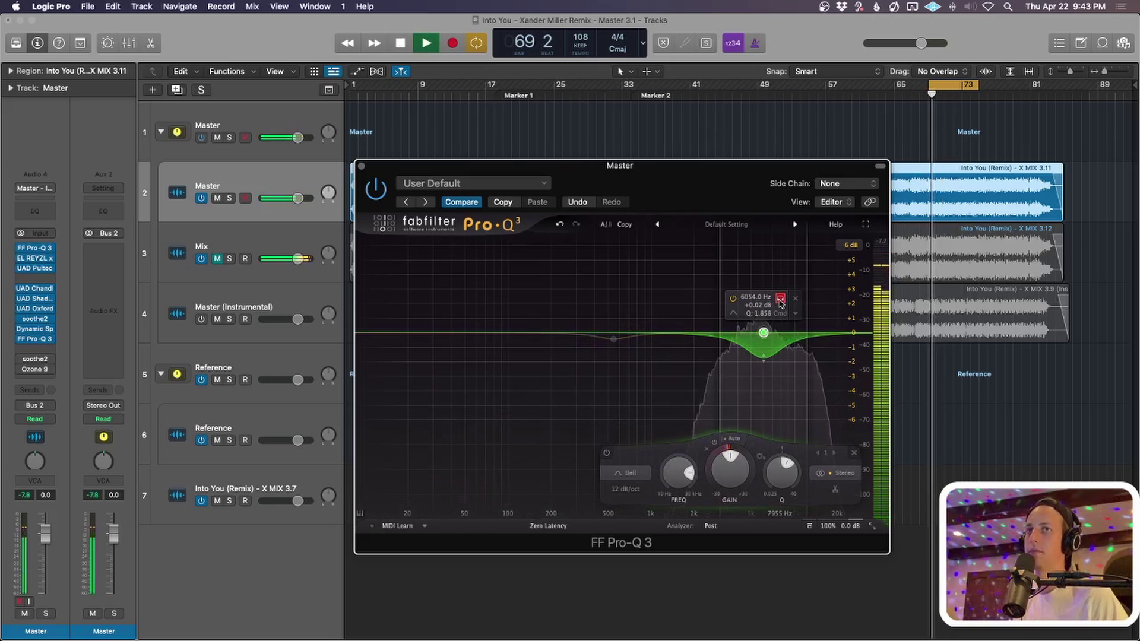
left_click(780, 298)
key("space")
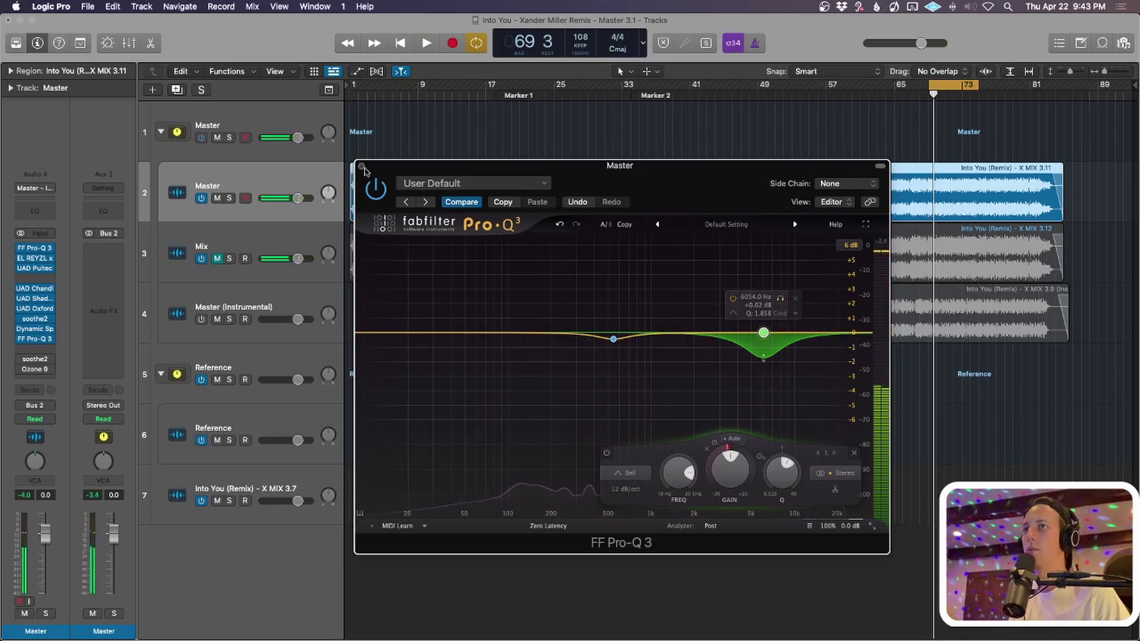
left_click(361, 167)
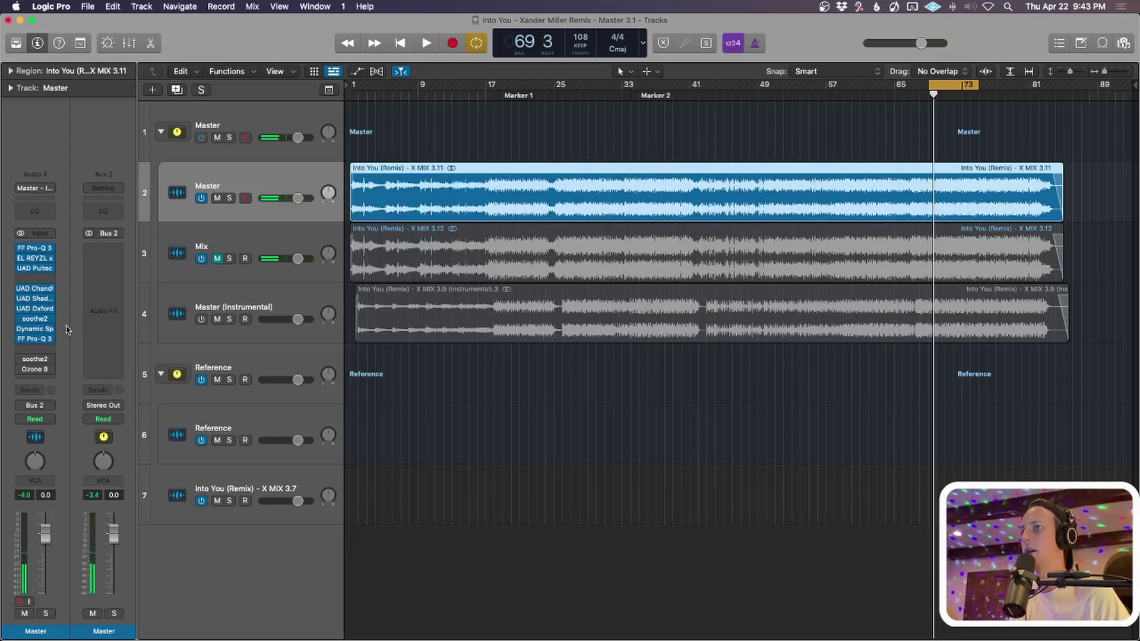
left_click(35, 339)
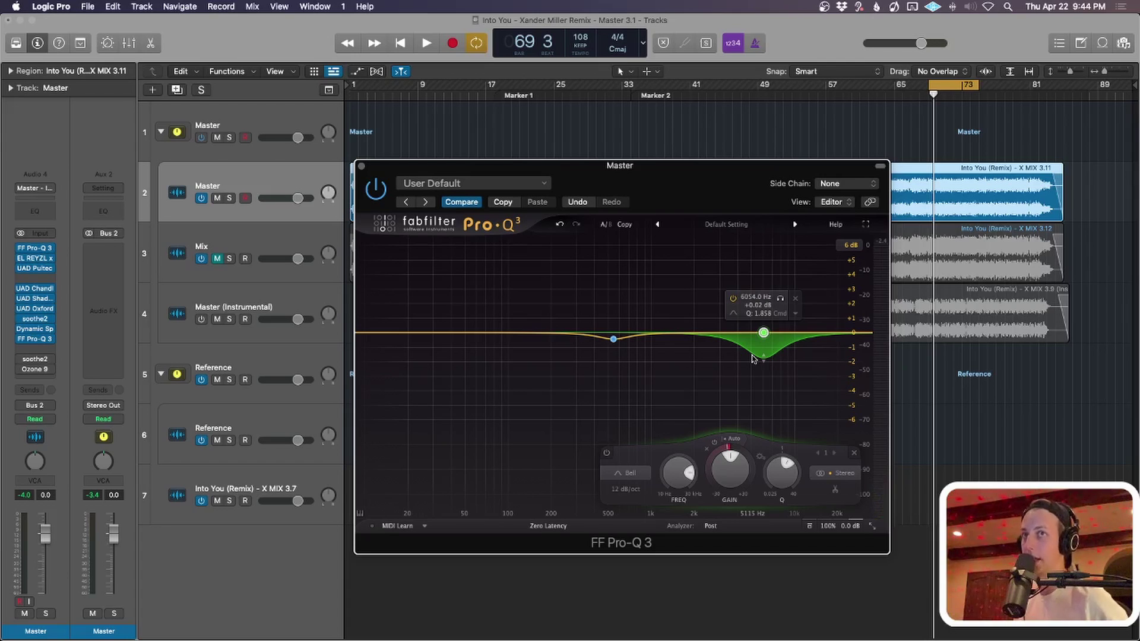
left_click(361, 166)
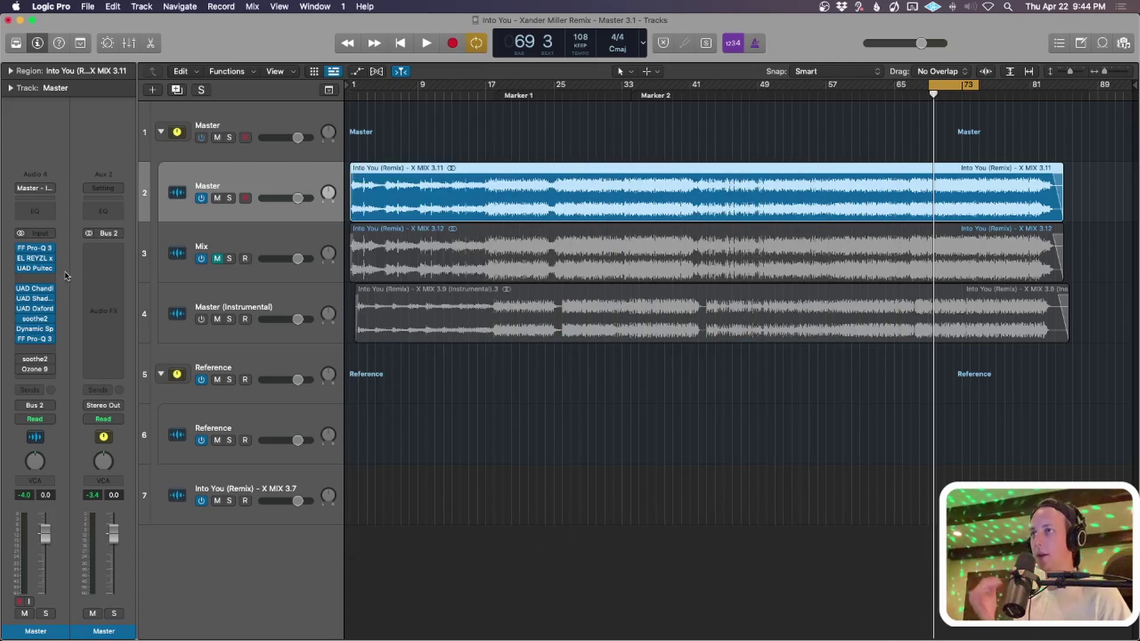
Enable the second soothe2 and the Ozone 9 on the Master track, leaving Ozone's window open.
left_click(33, 360)
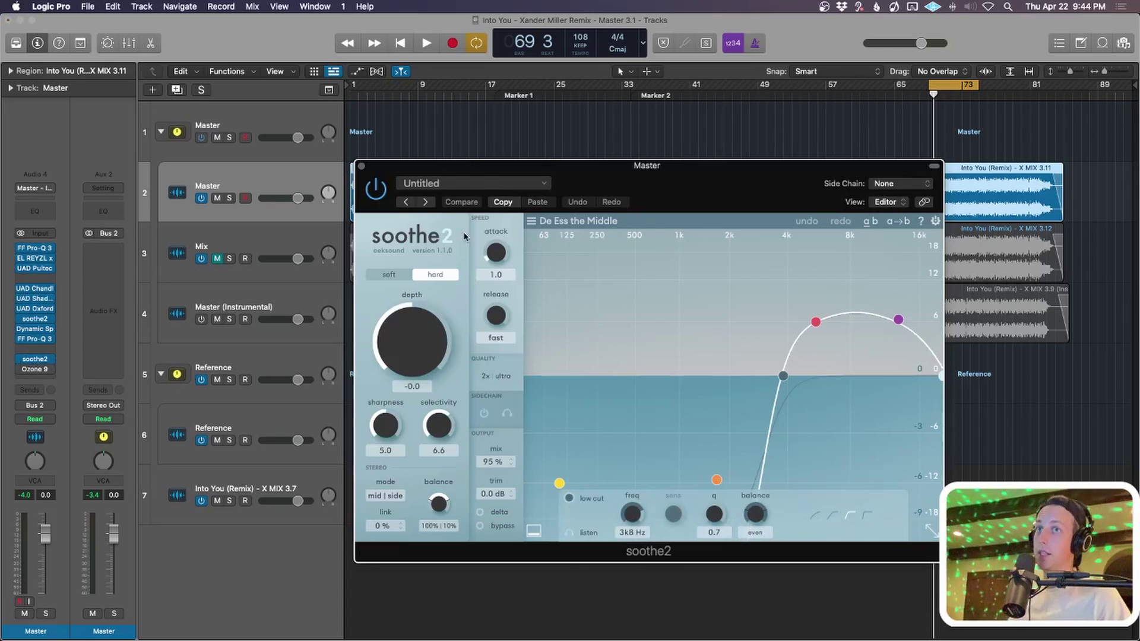
left_click(362, 167)
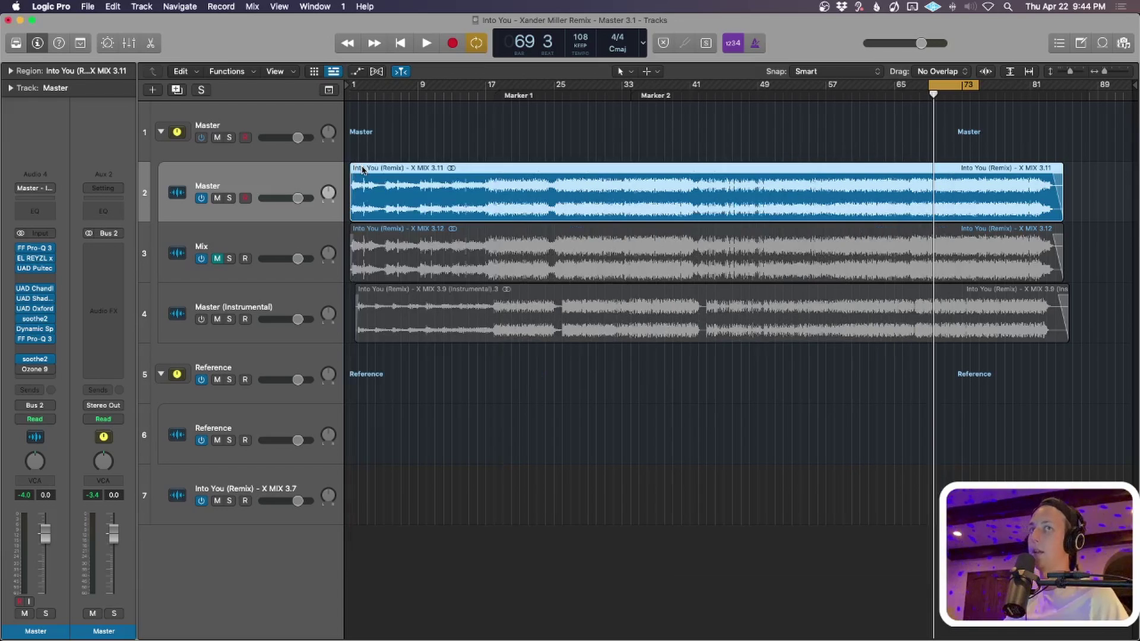
mouse_move(20, 369)
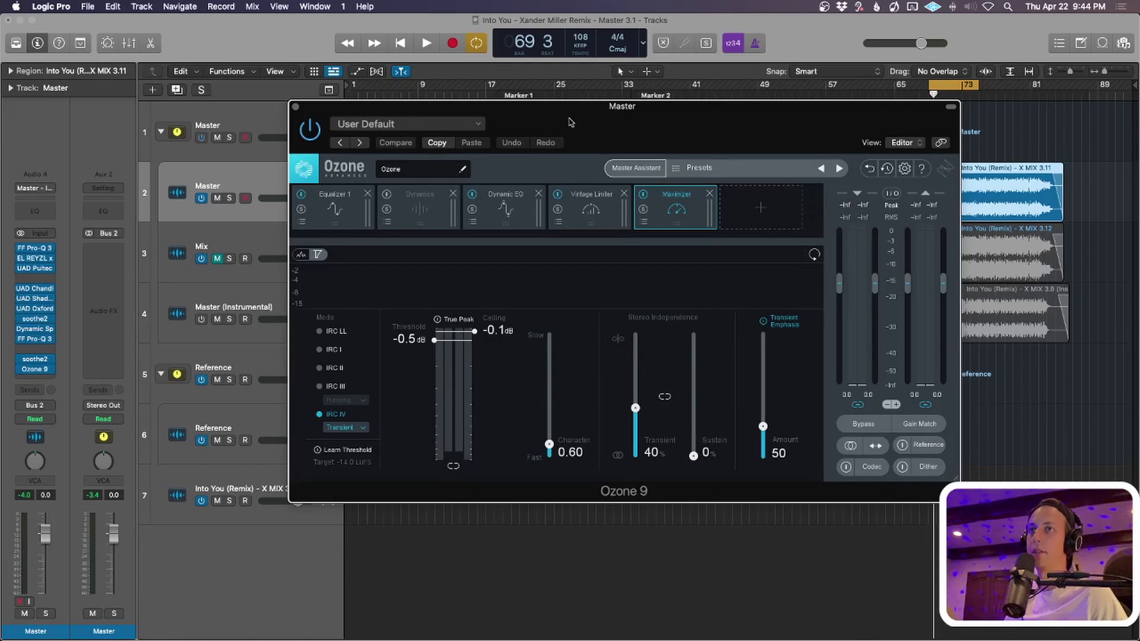
left_click_drag(569, 122, 425, 100)
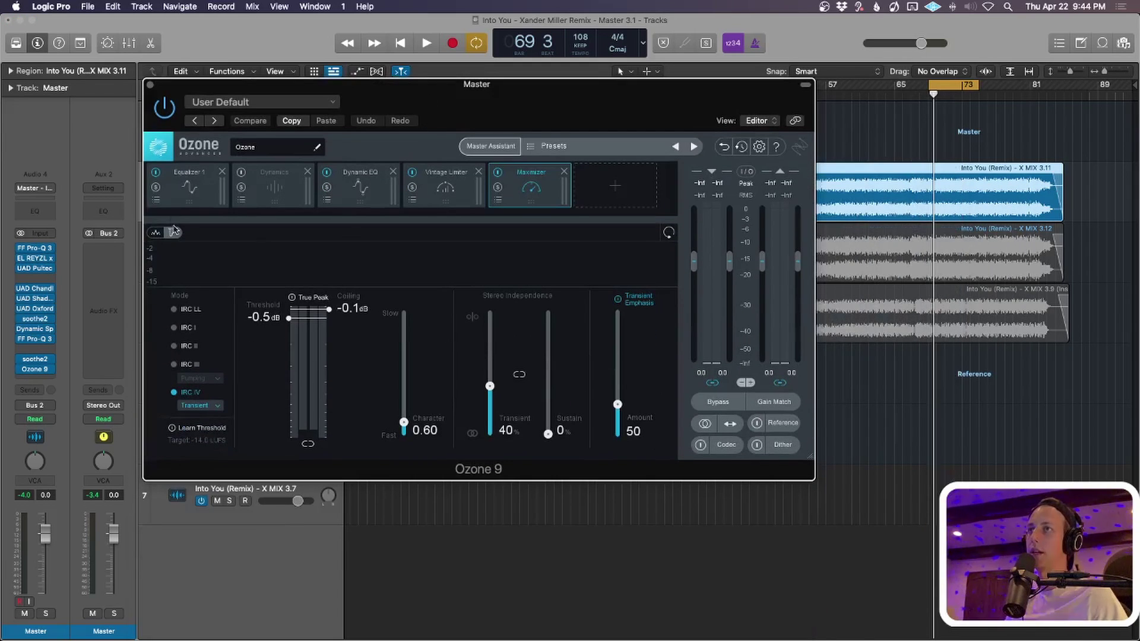
View Ozone's Master Assistant options without running it and inspect the Equalizer 1 module's curve.
left_click(506, 146)
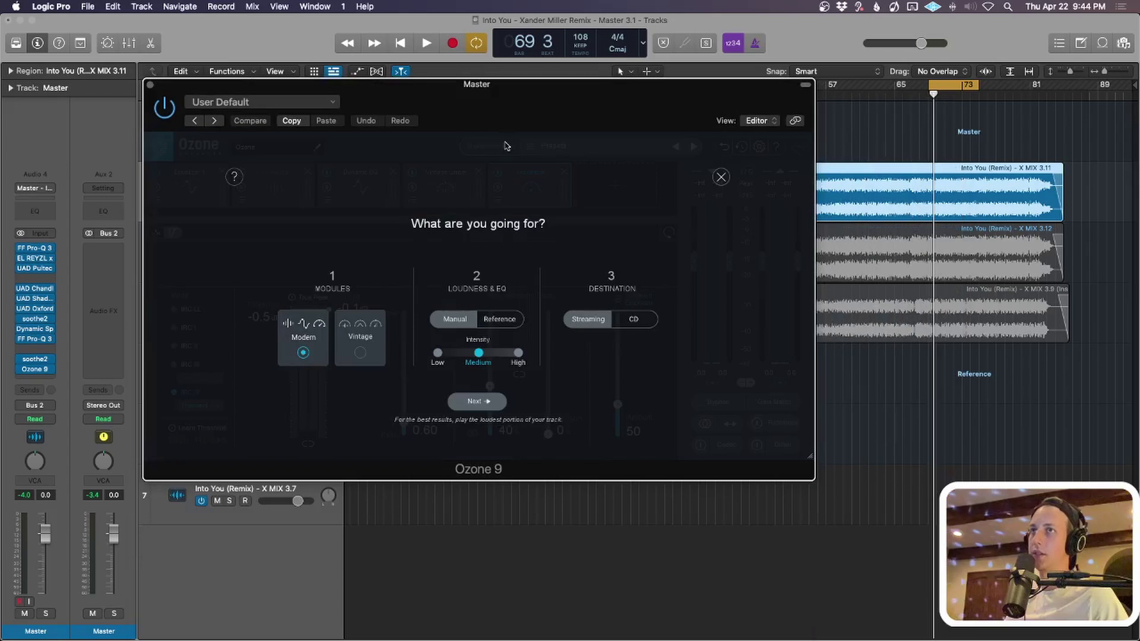
left_click(721, 178)
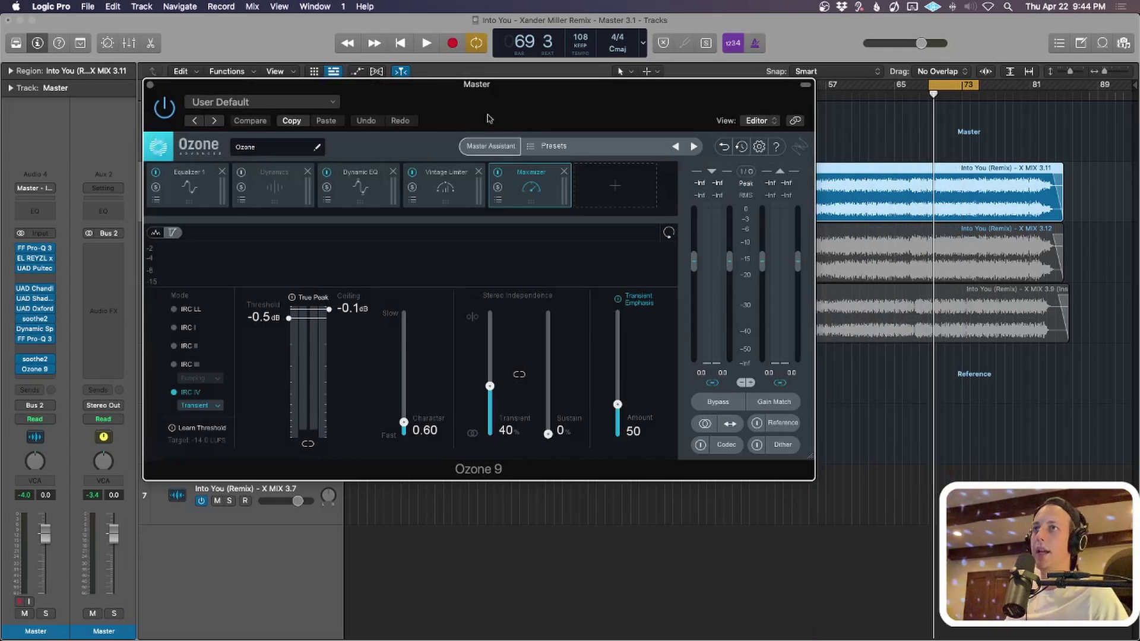
left_click(274, 217)
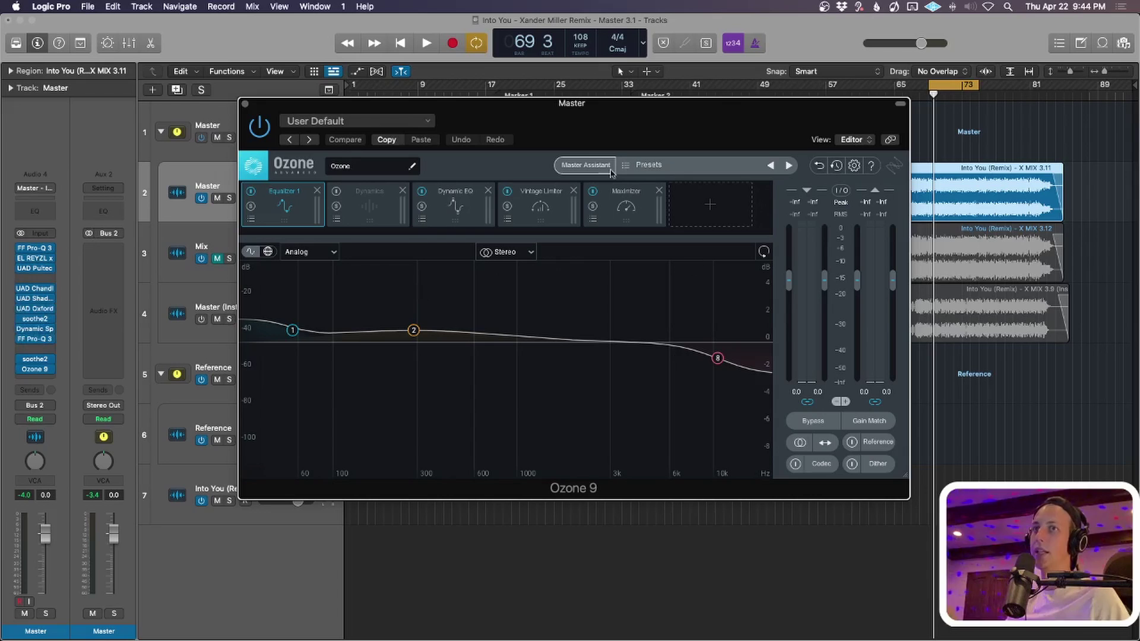
Audition band 1 of Ozone's Dynamic EQ in solo during loop playback, and toggle the band off and back on.
left_click(472, 211)
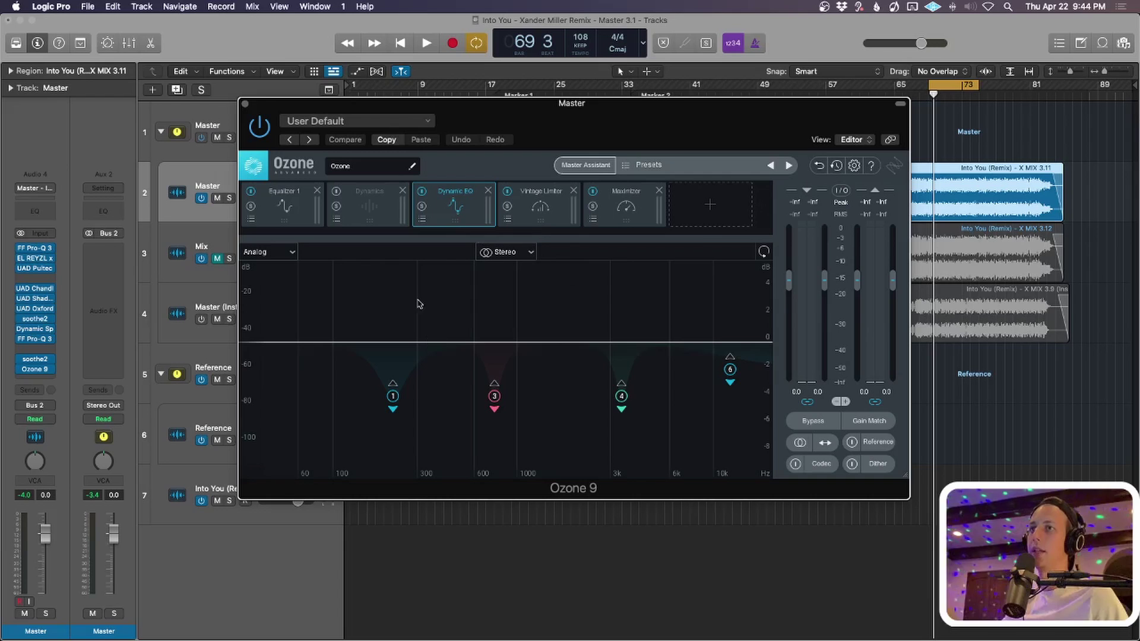
key("space")
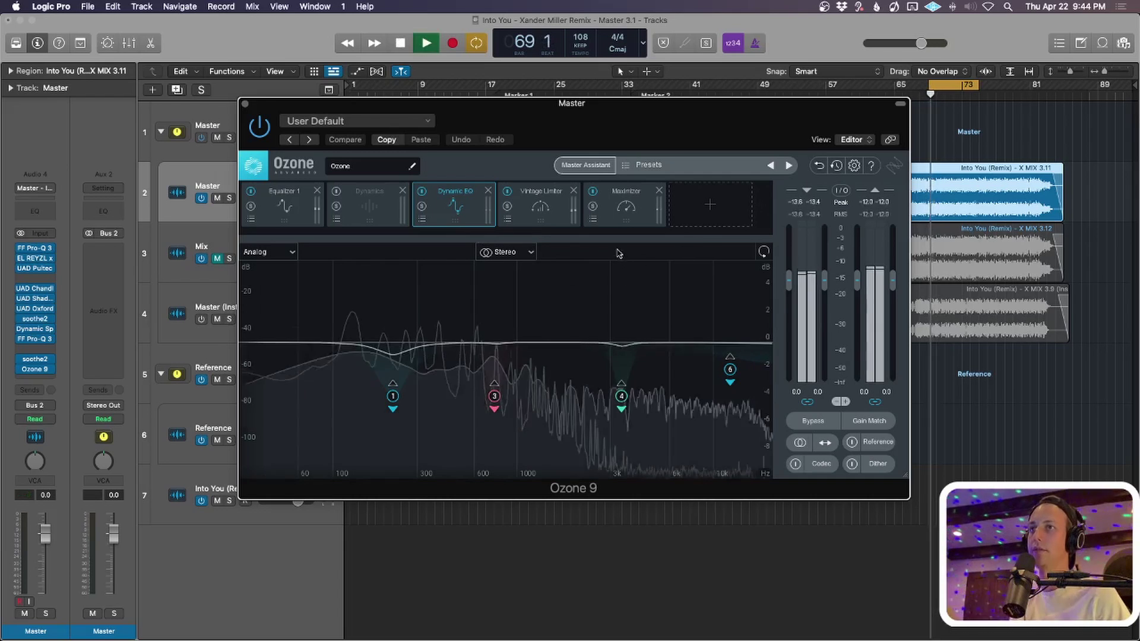
left_click(392, 396)
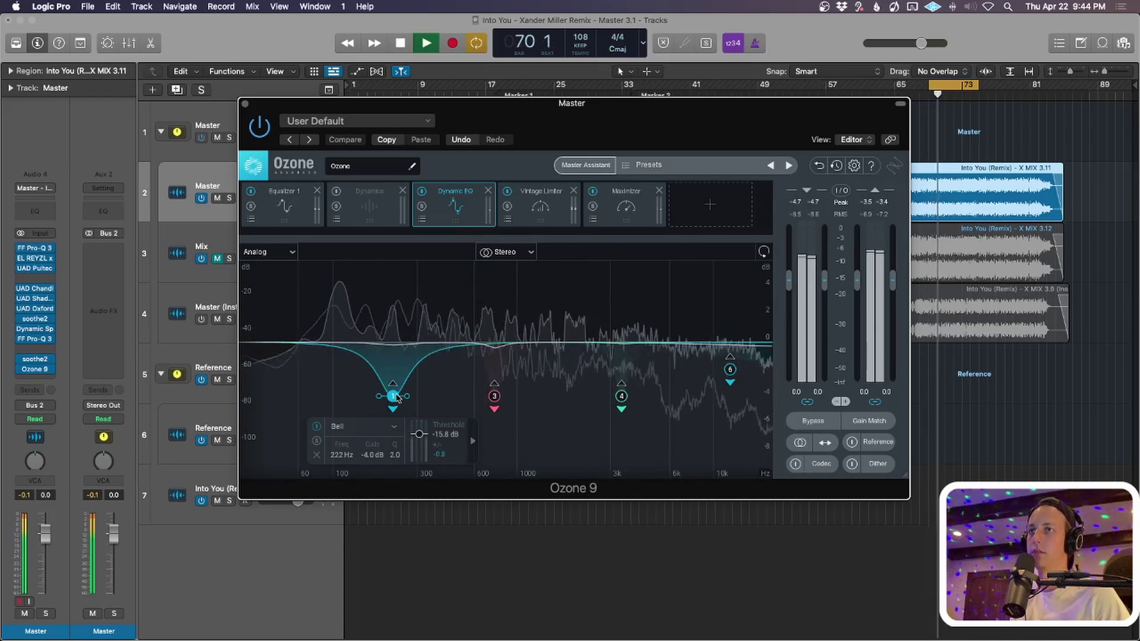
left_click(317, 441)
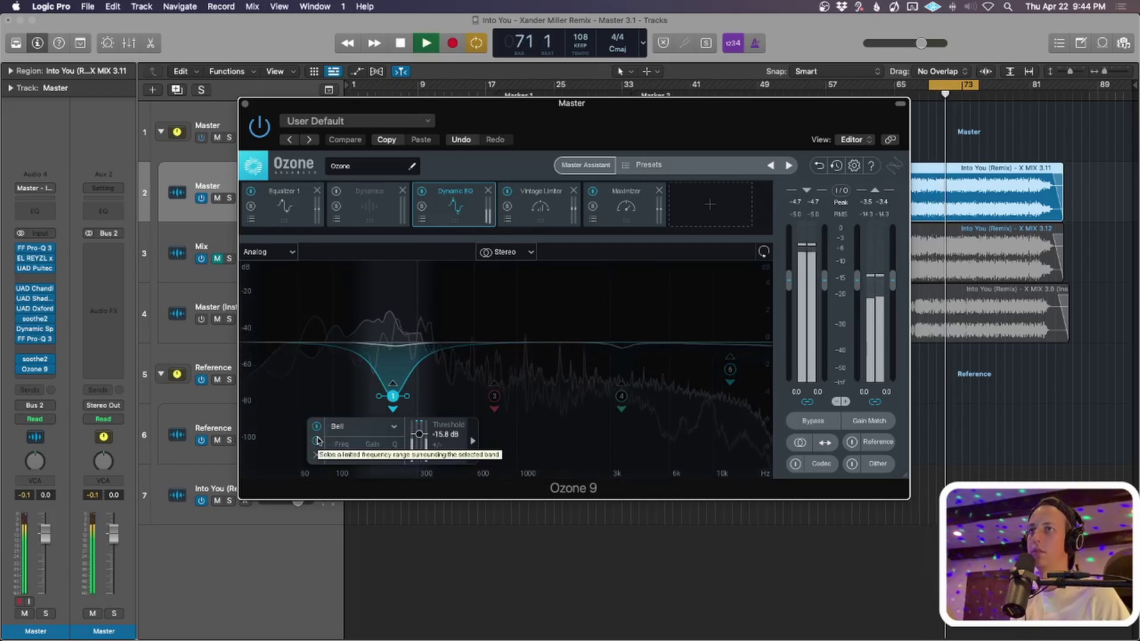
key("space")
left_click(317, 441)
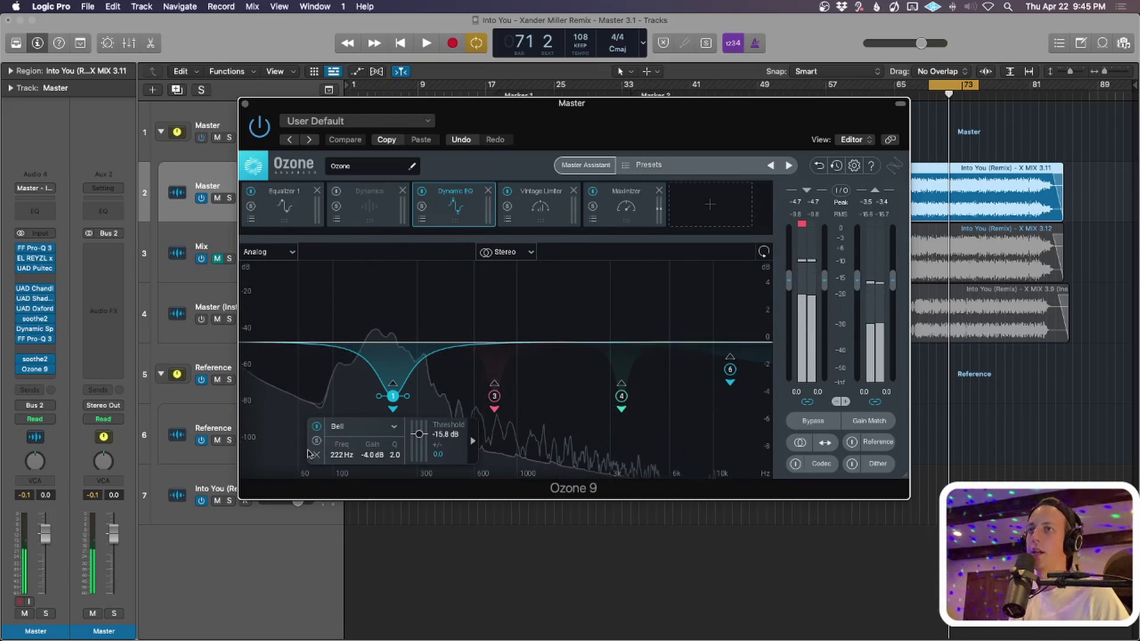
left_click(316, 428)
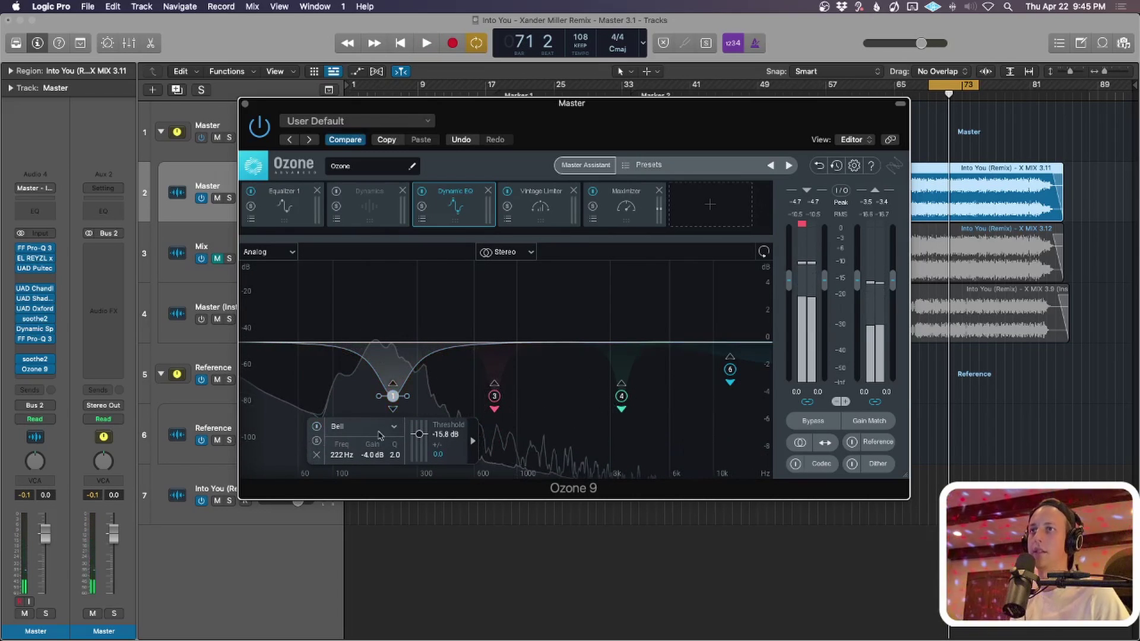
left_click(316, 428)
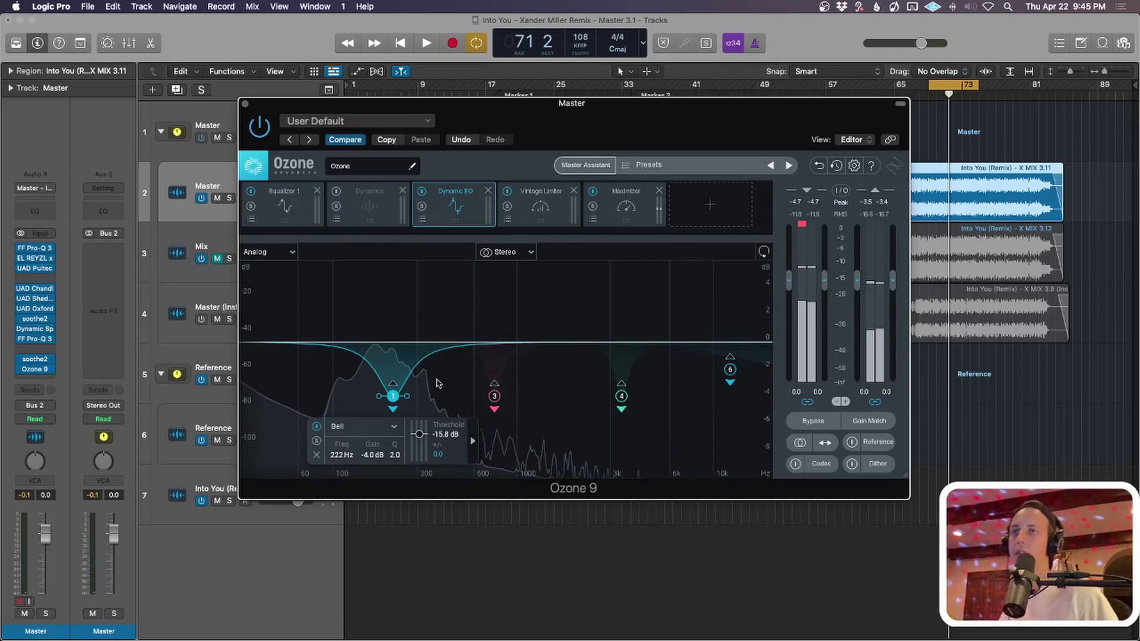
Solo band 3 of the Dynamic EQ, audition it during loop playback, and release the solo.
left_click(494, 396)
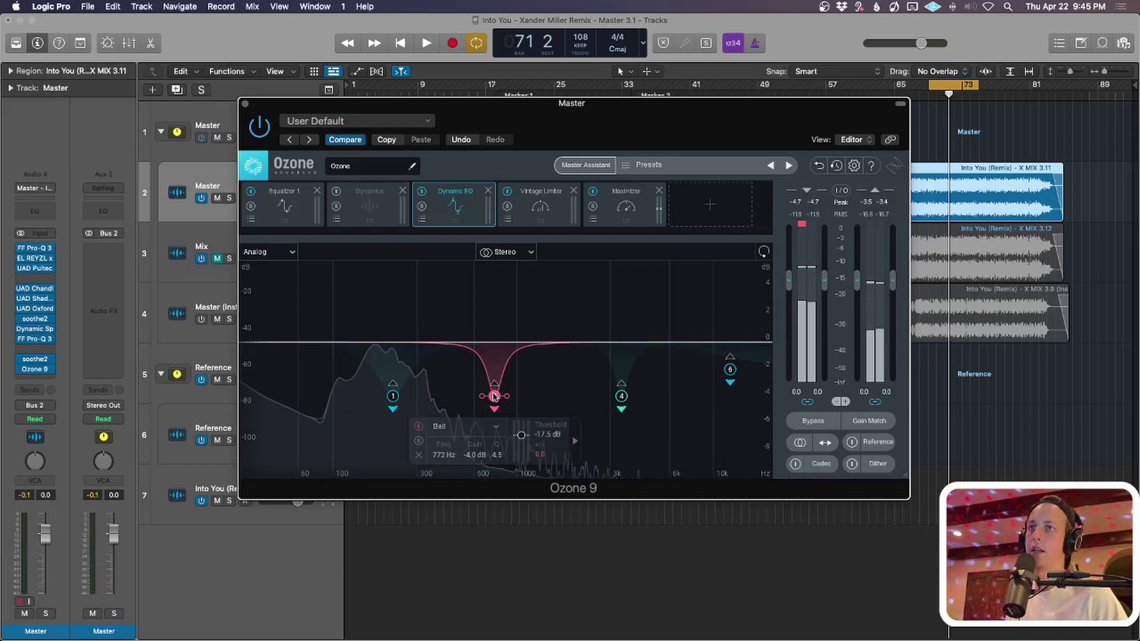
left_click(418, 441)
key("space")
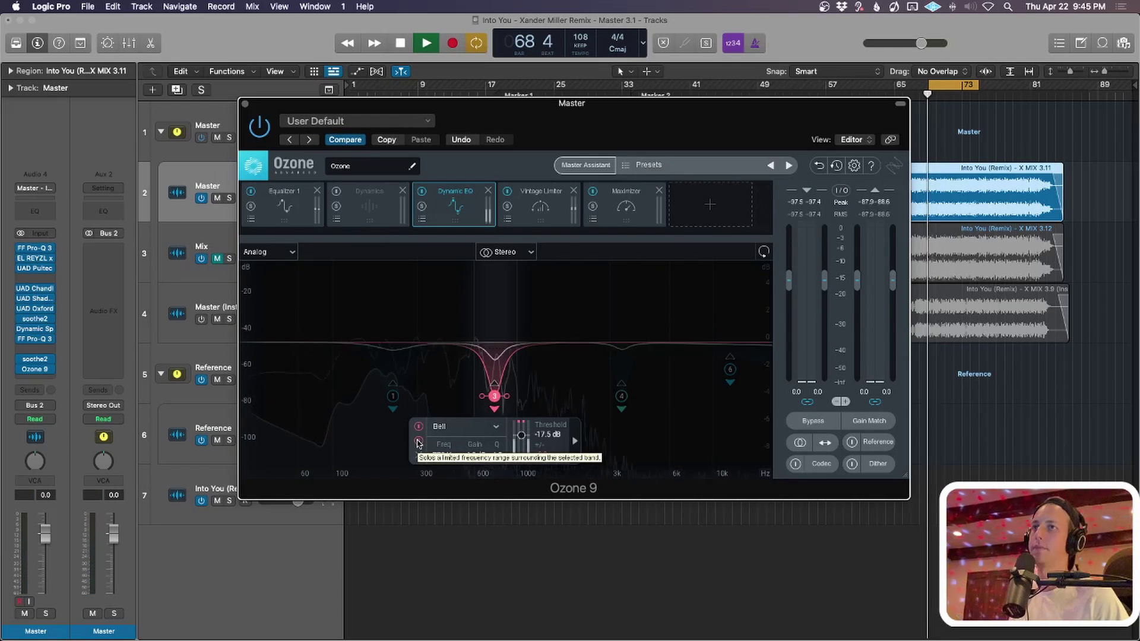
key("space")
left_click(419, 442)
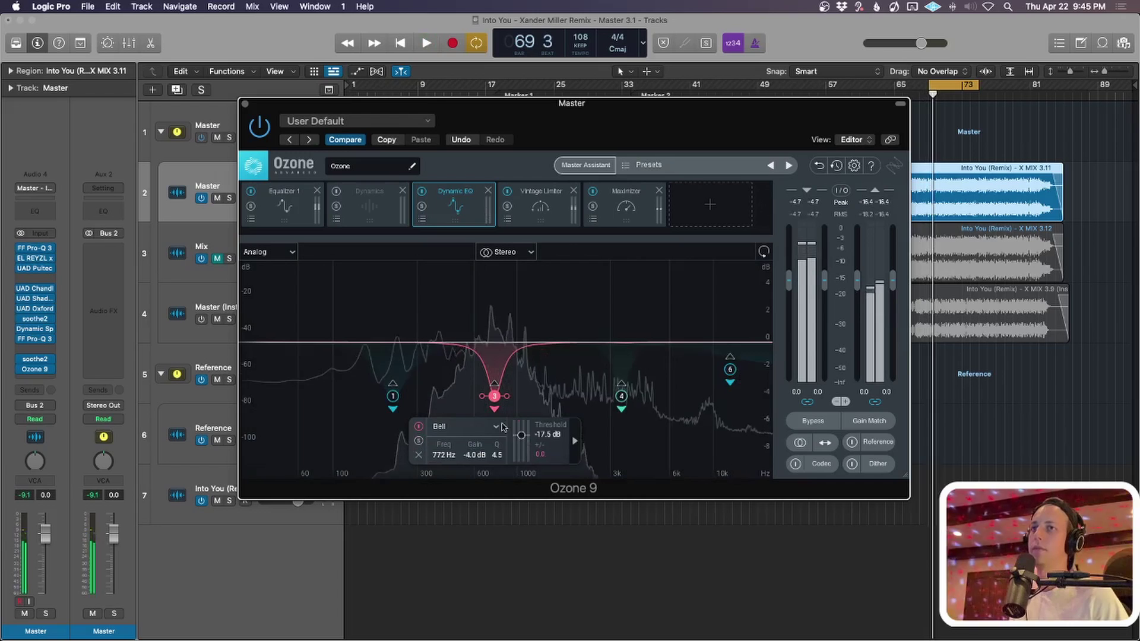
Audition Dynamic EQ band 4 in solo over the loop and return to the full signal.
left_click(619, 409)
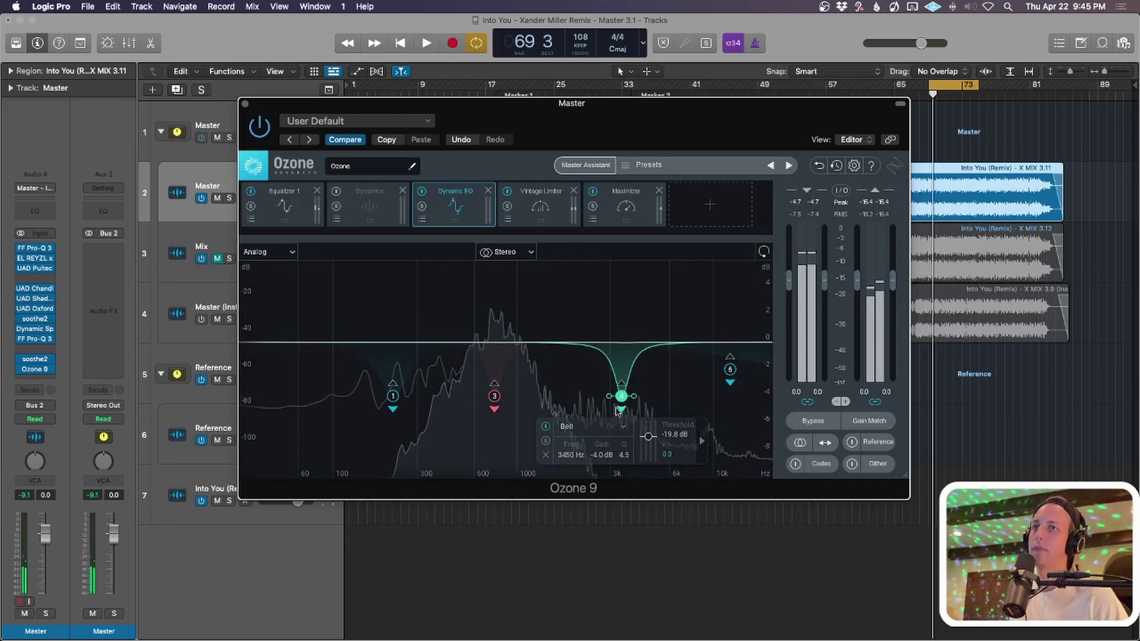
left_click(545, 441)
key("space")
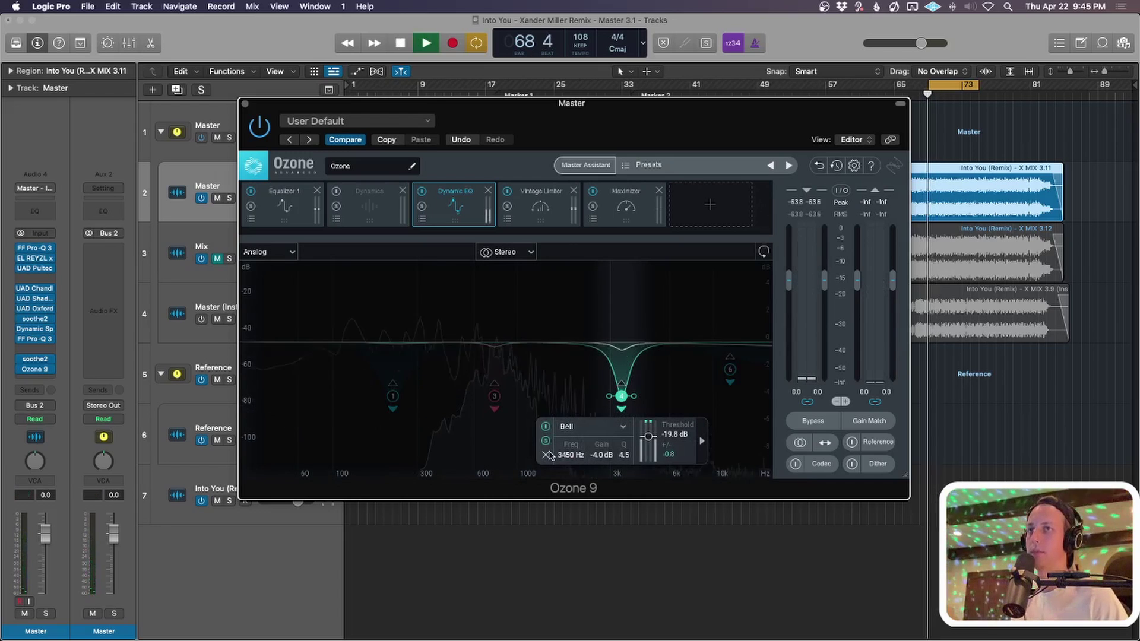
left_click(545, 443)
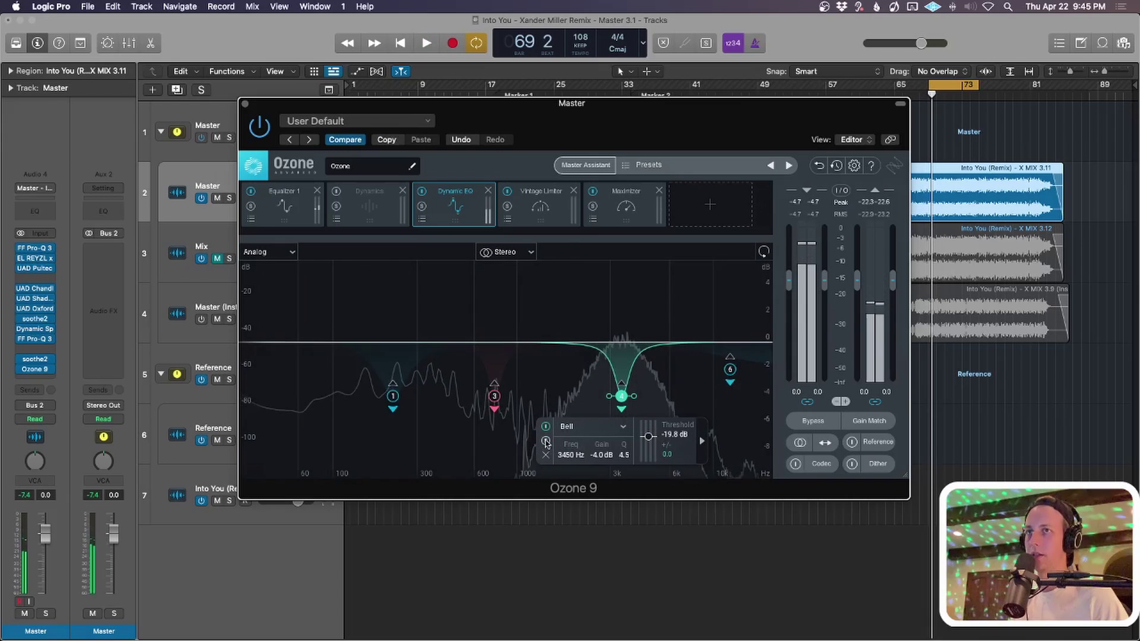
Audition Dynamic EQ band 6, the Baxandall Treble band, in full and in solo during playback, and release the solo.
left_click(730, 369)
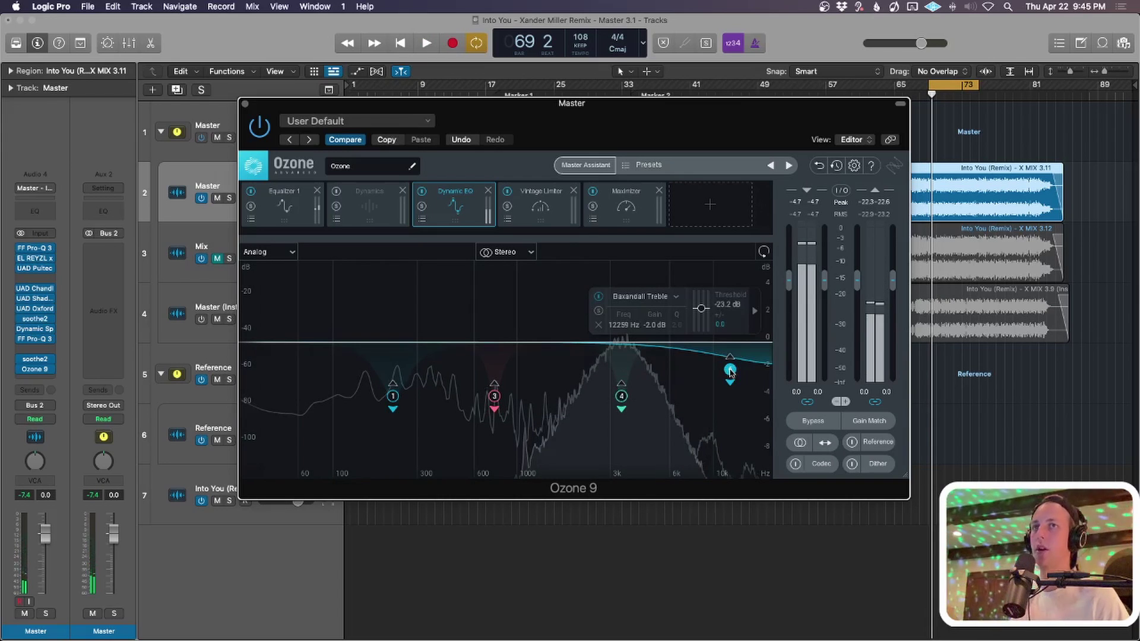
key("space")
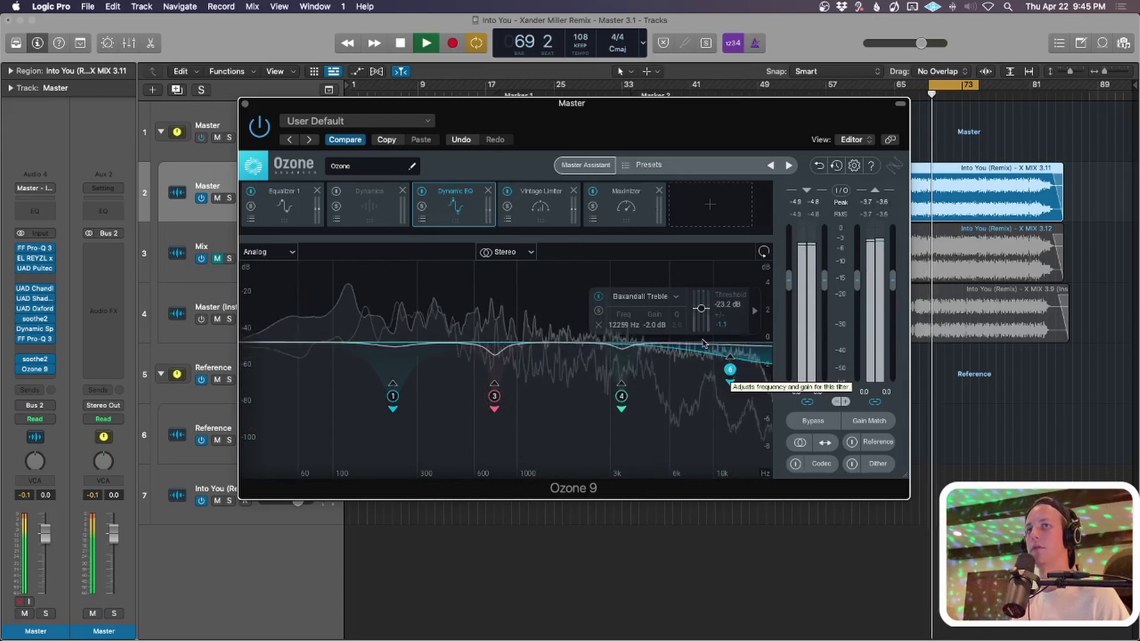
left_click(599, 311)
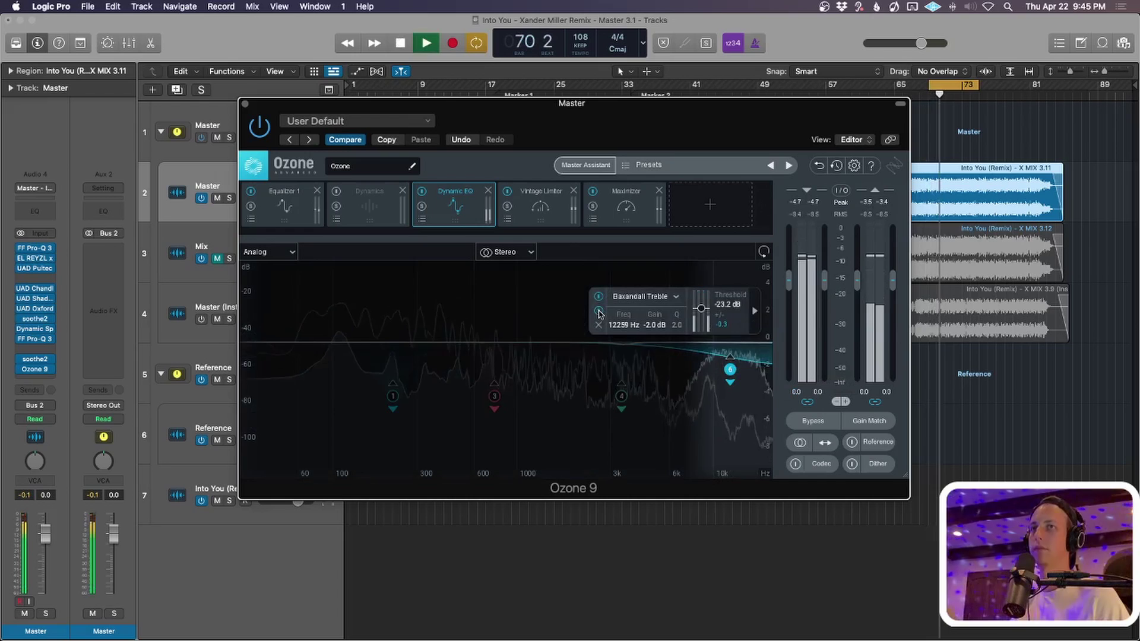
key("space")
left_click(598, 311)
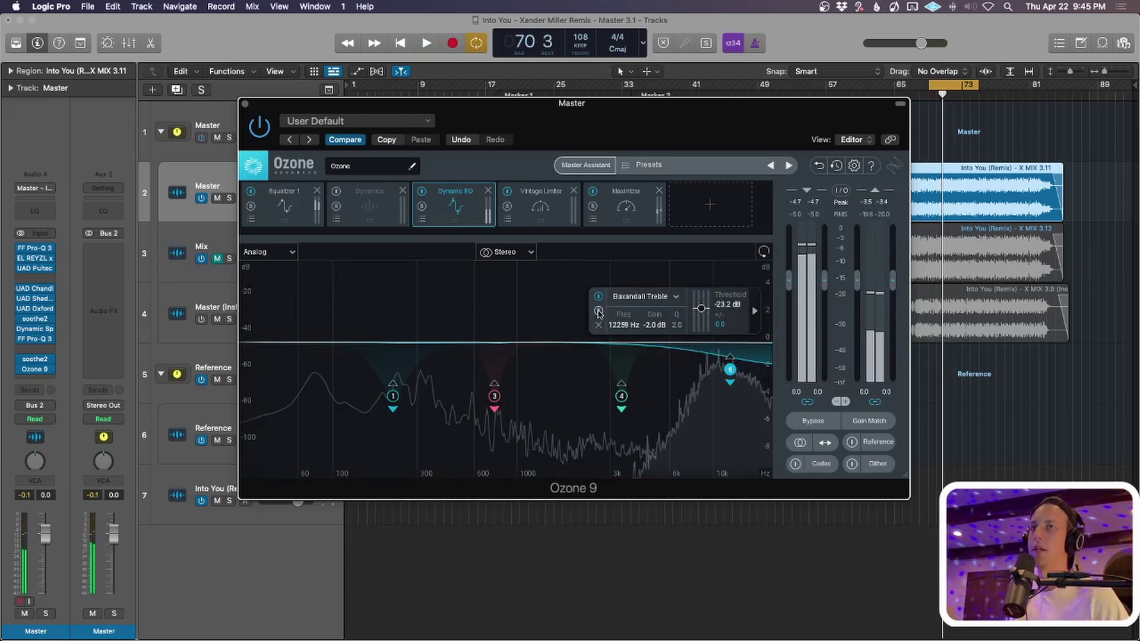
Inspect Ozone's Vintage Limiter and Maximizer modules in turn, auditioning each one over the loop.
left_click(546, 194)
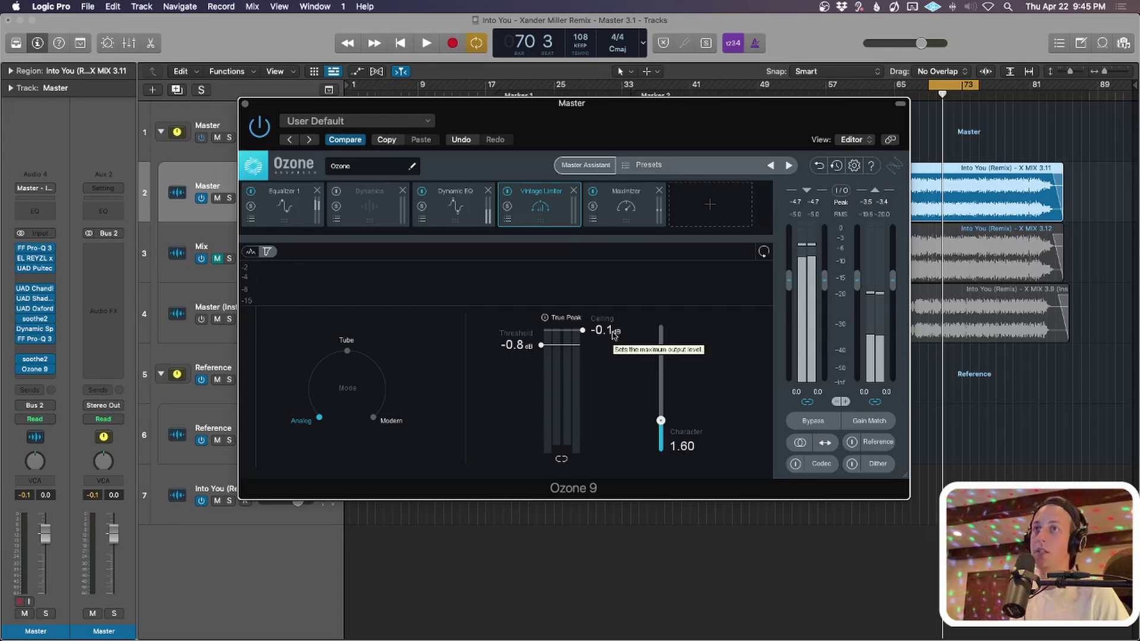
key("space")
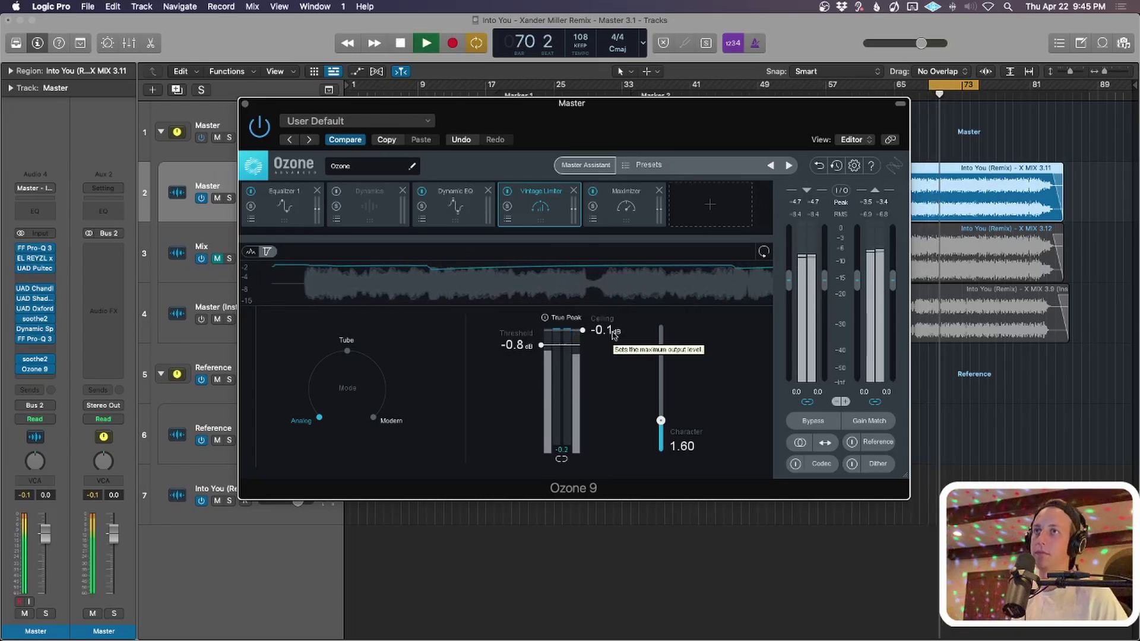
key("space")
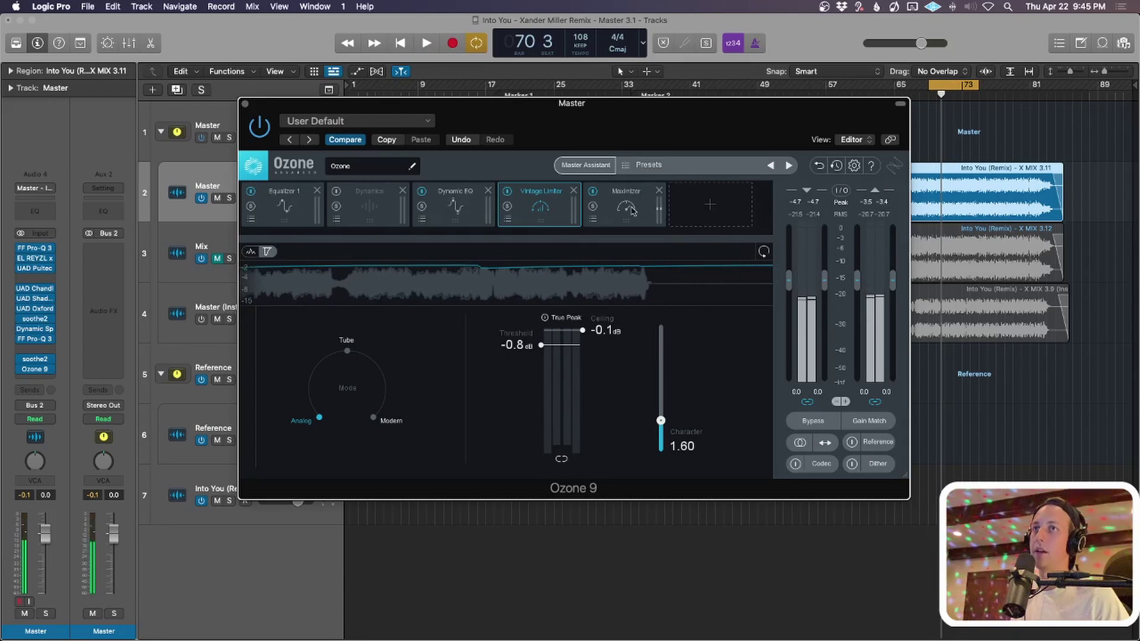
left_click(632, 209)
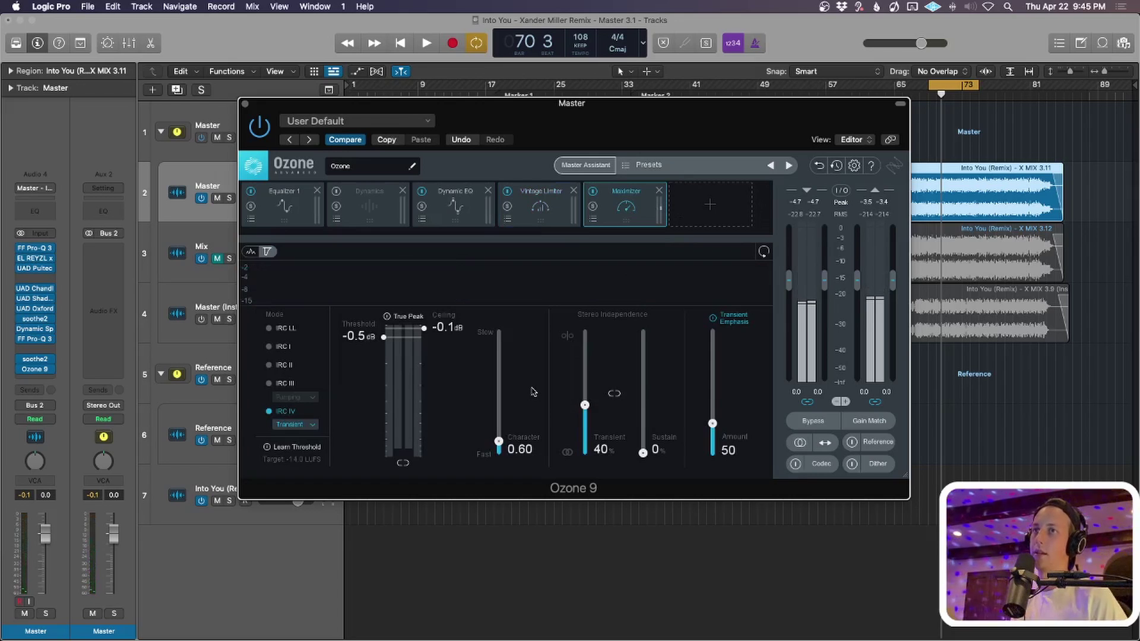
key("space")
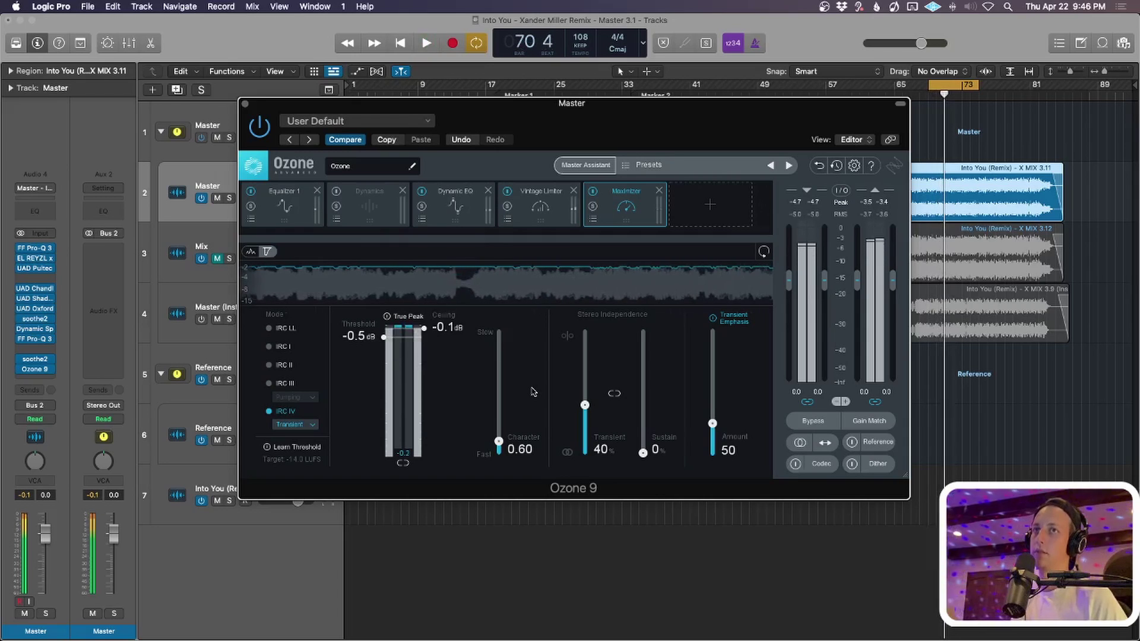
key("space")
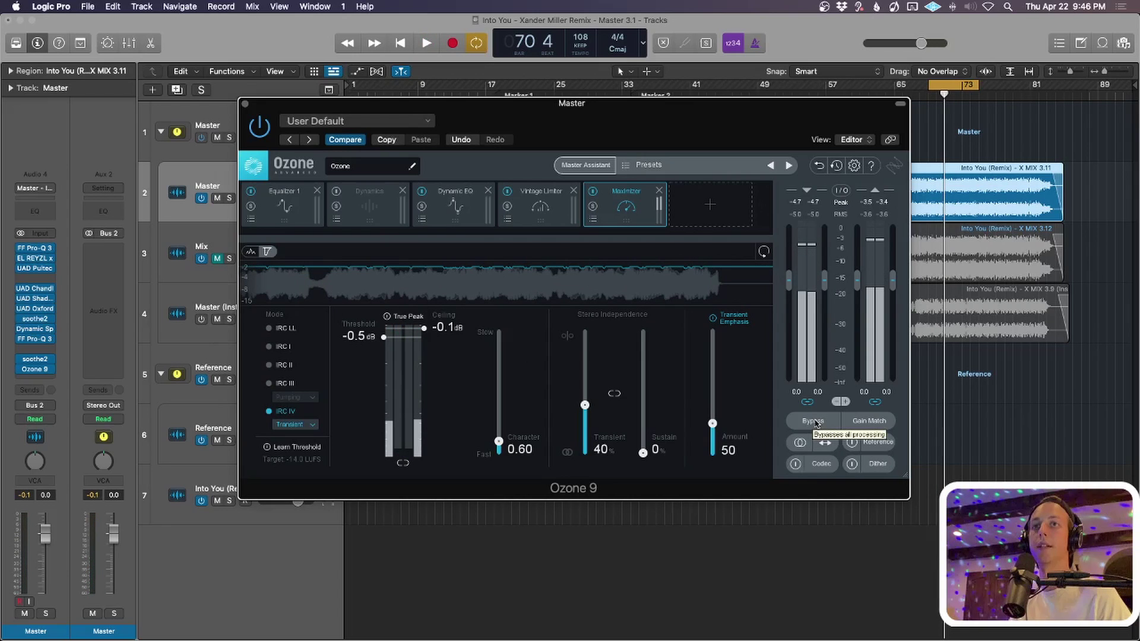
Compare the loop with Ozone bypassed and active several times, leave the processing active and close the plug-in window.
left_click(813, 421)
key("space")
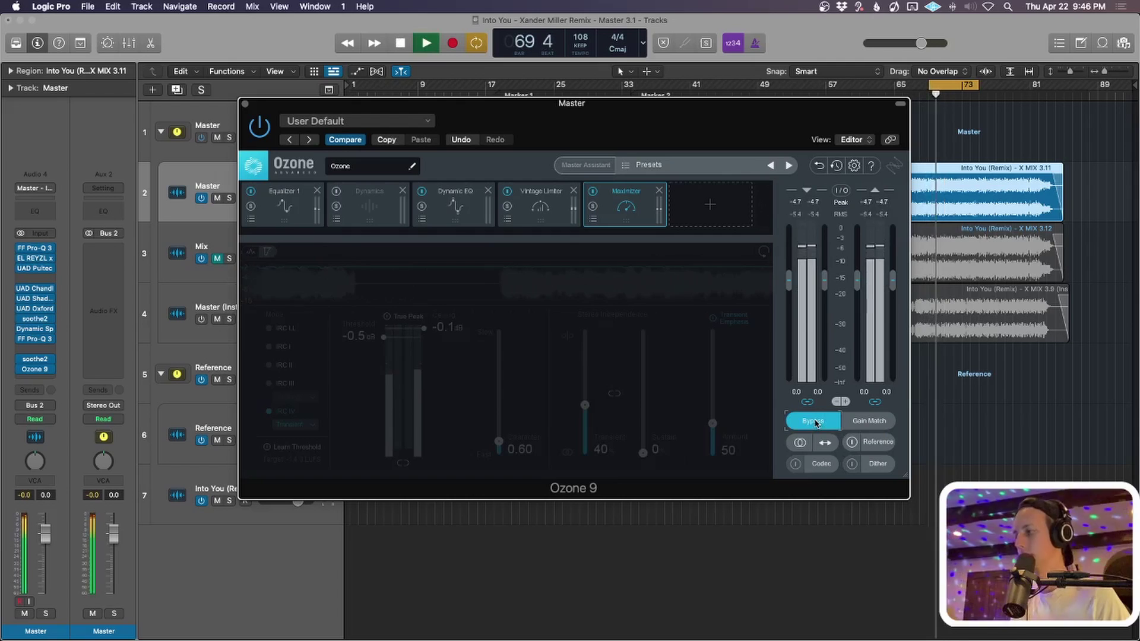
left_click(815, 422)
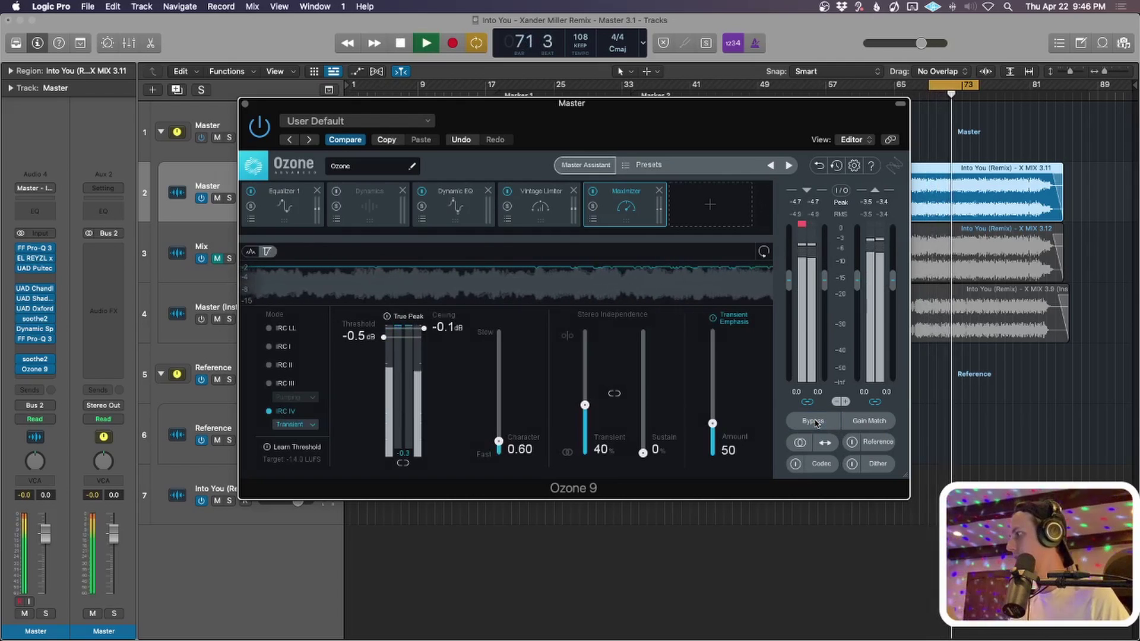
left_click(815, 422)
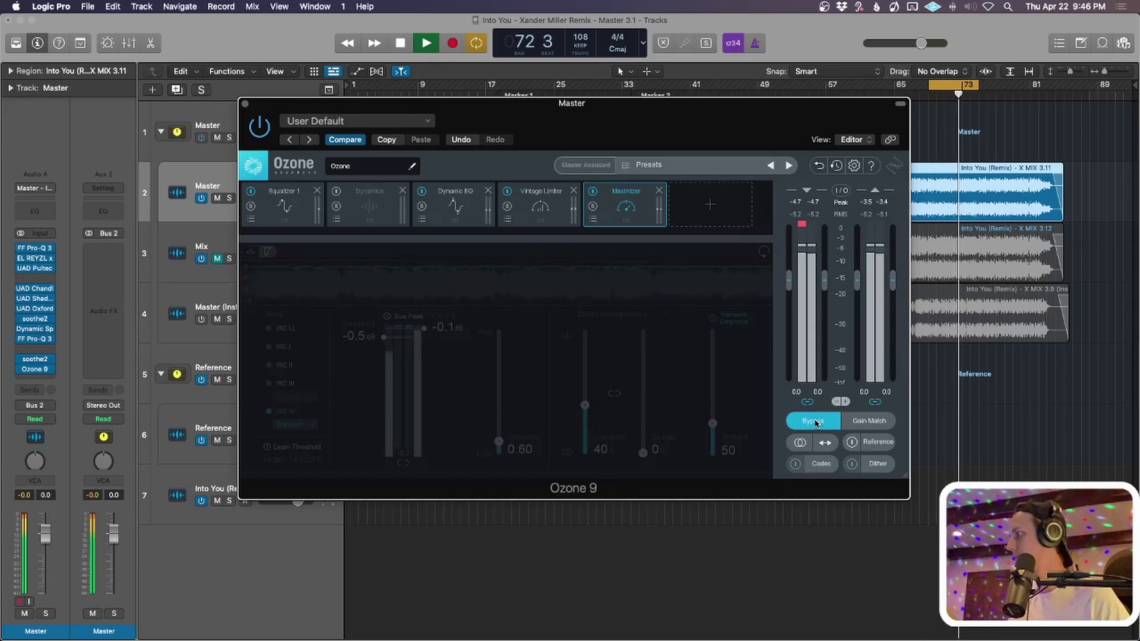
left_click(815, 422)
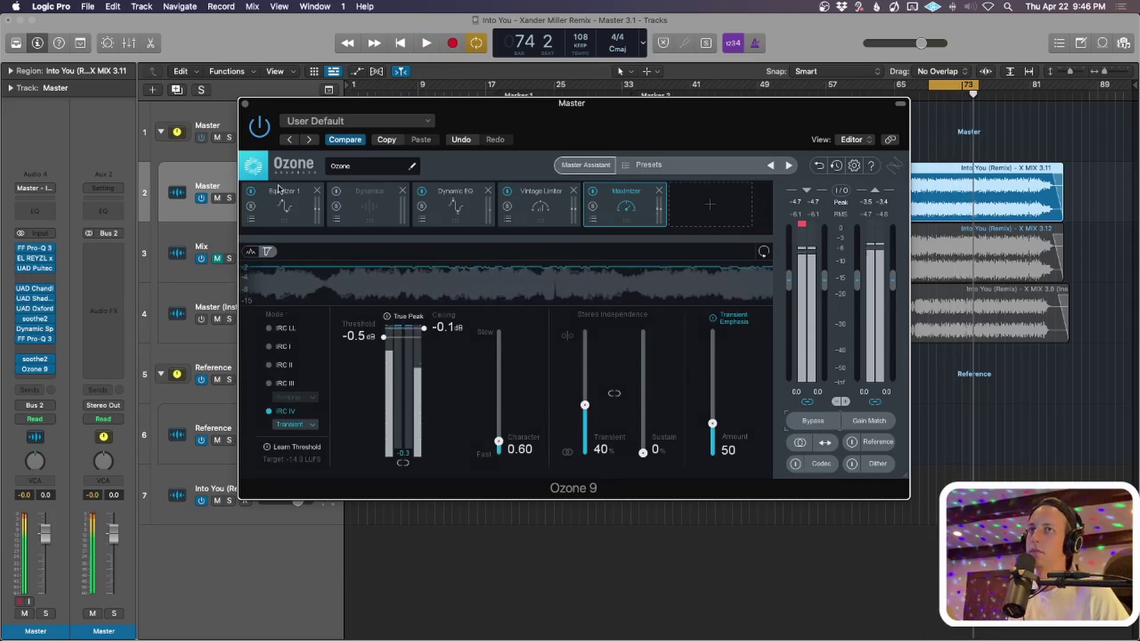
key("space")
left_click(246, 105)
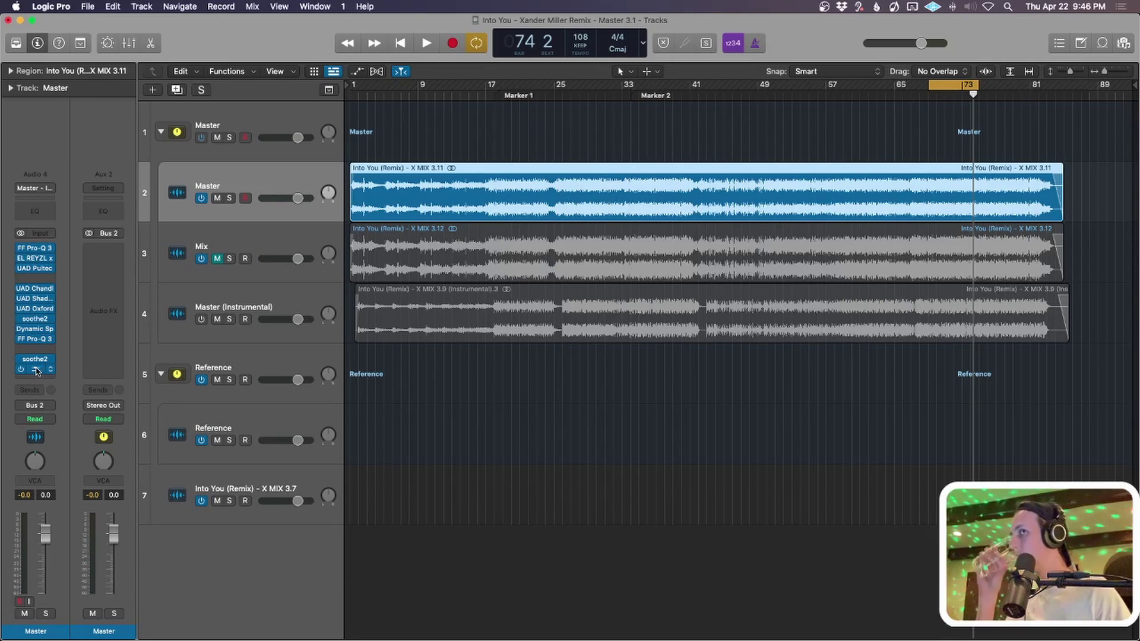
Move the loop range to about bars 8 to 14 and play it with the Master track's whole plug-in chain bypassed.
left_click(573, 420)
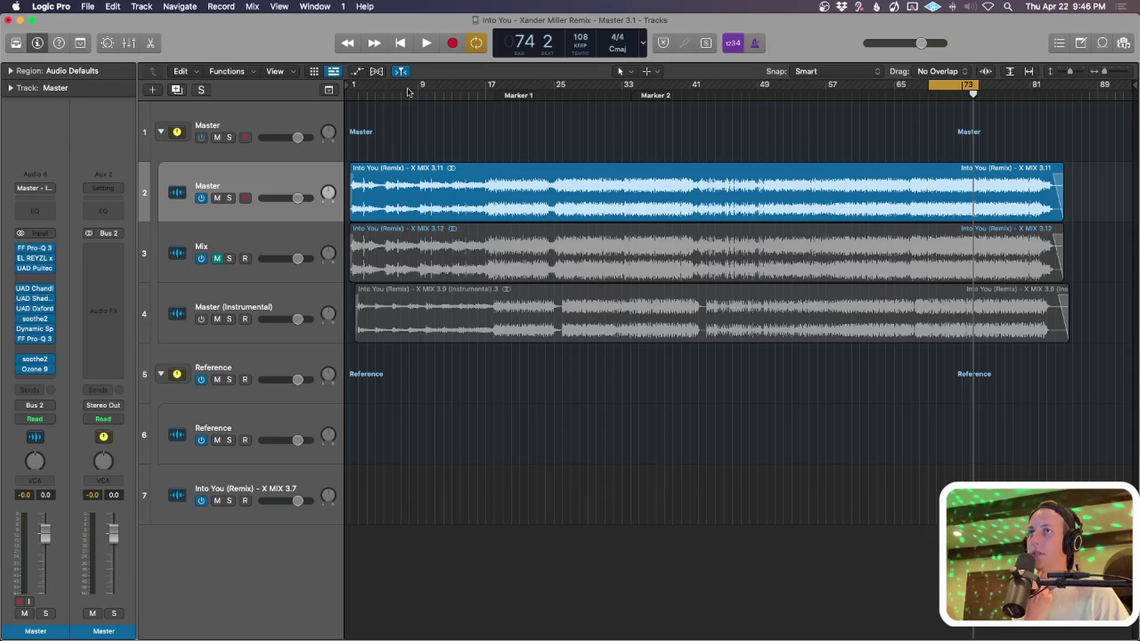
left_click_drag(408, 92, 460, 95)
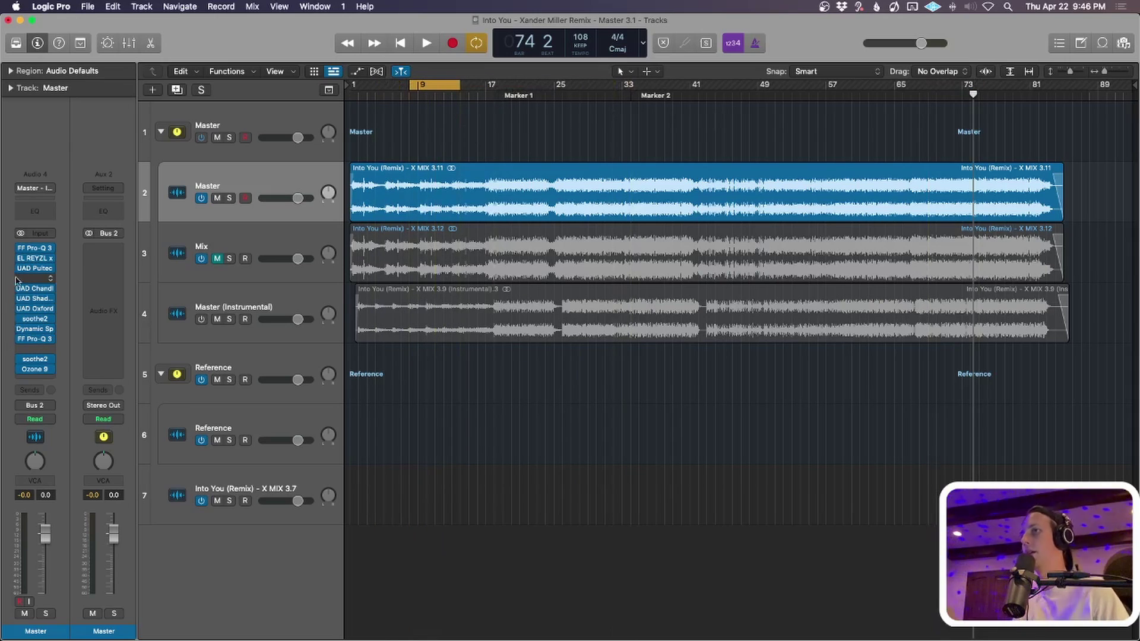
mouse_move(21, 252)
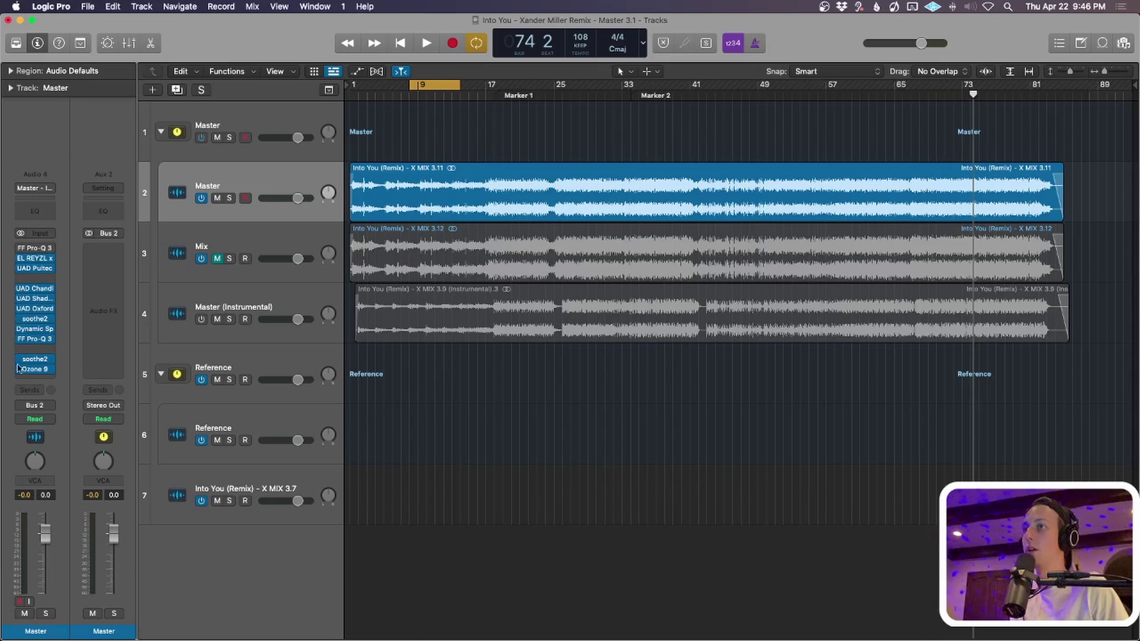
left_click(21, 263)
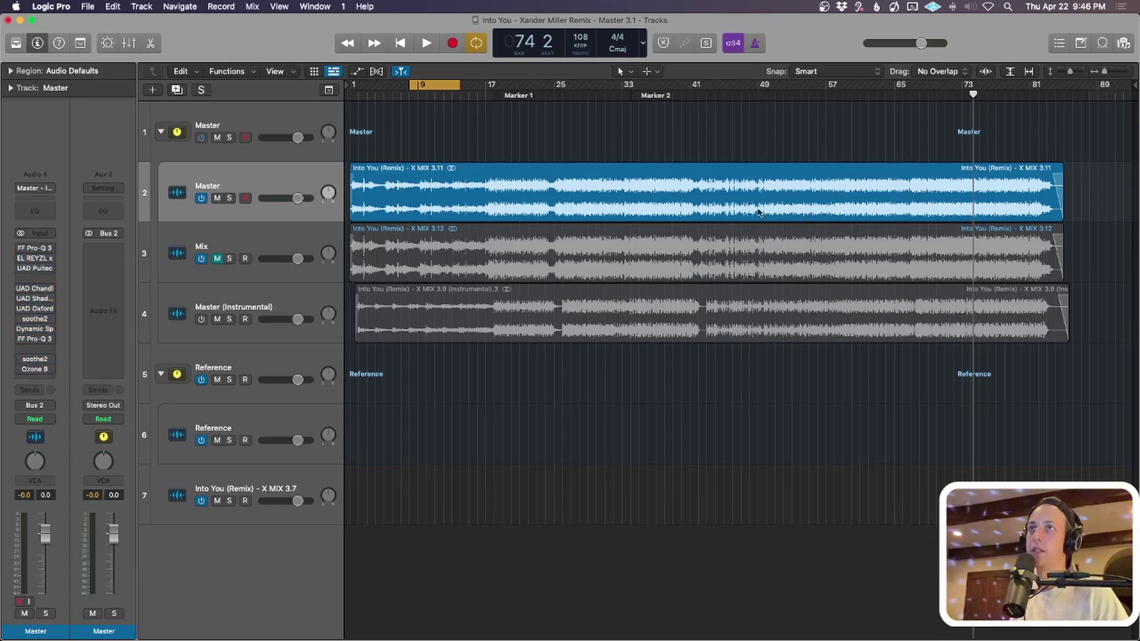
key("space")
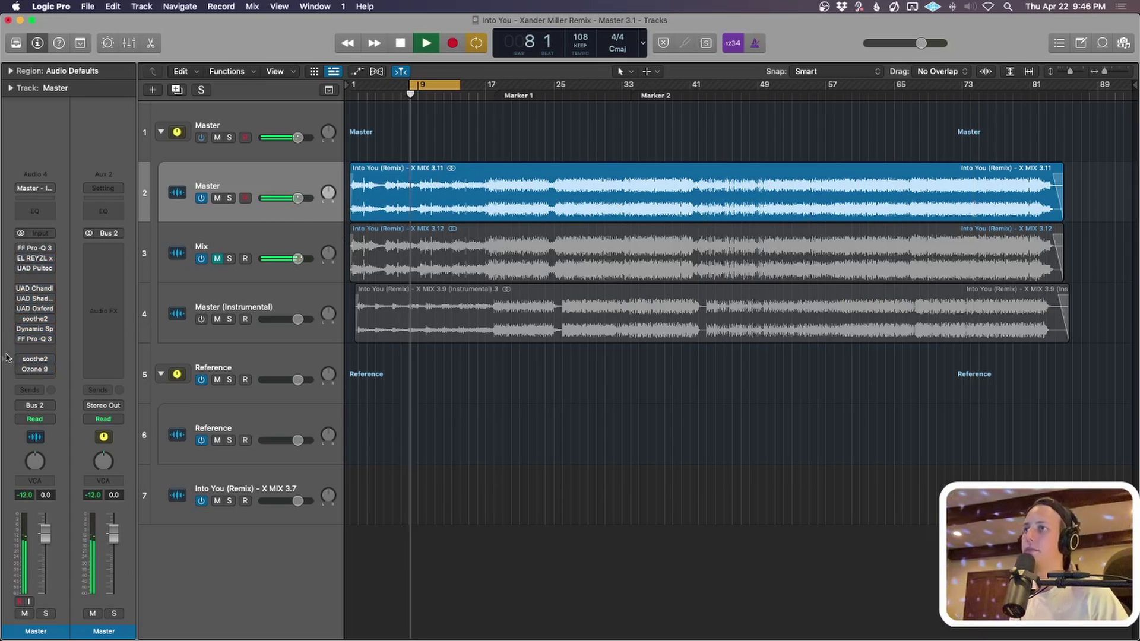
key("space")
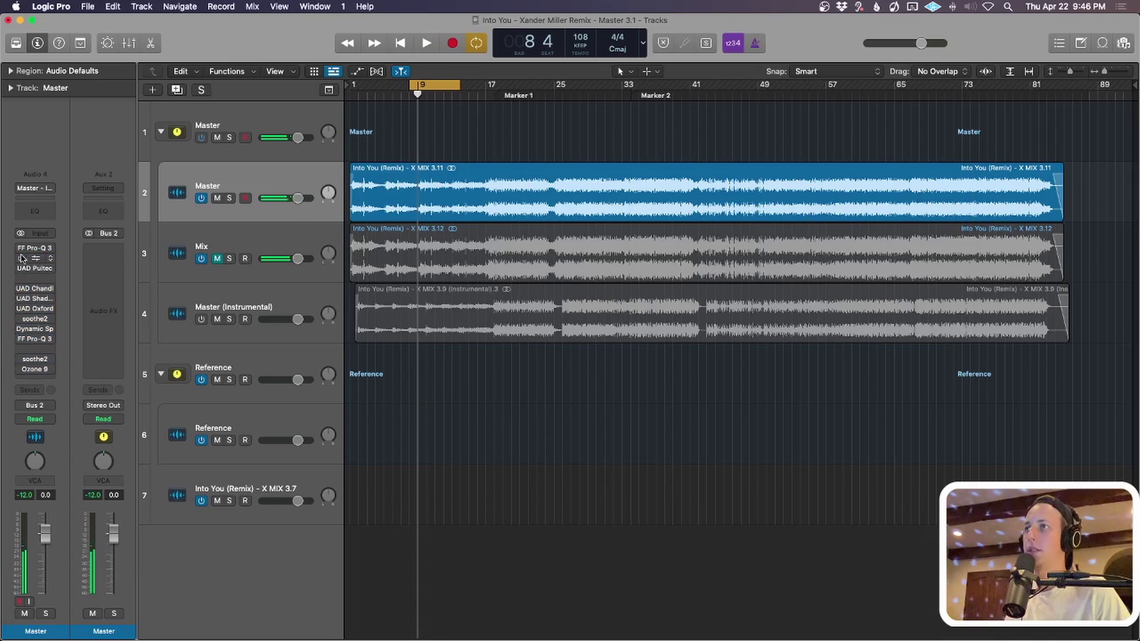
Re-enable the Master track's plug-in chain, and unmute and solo the Mix track during playback.
left_click(24, 252)
left_click(254, 244)
key("space")
key("m")
key("s")
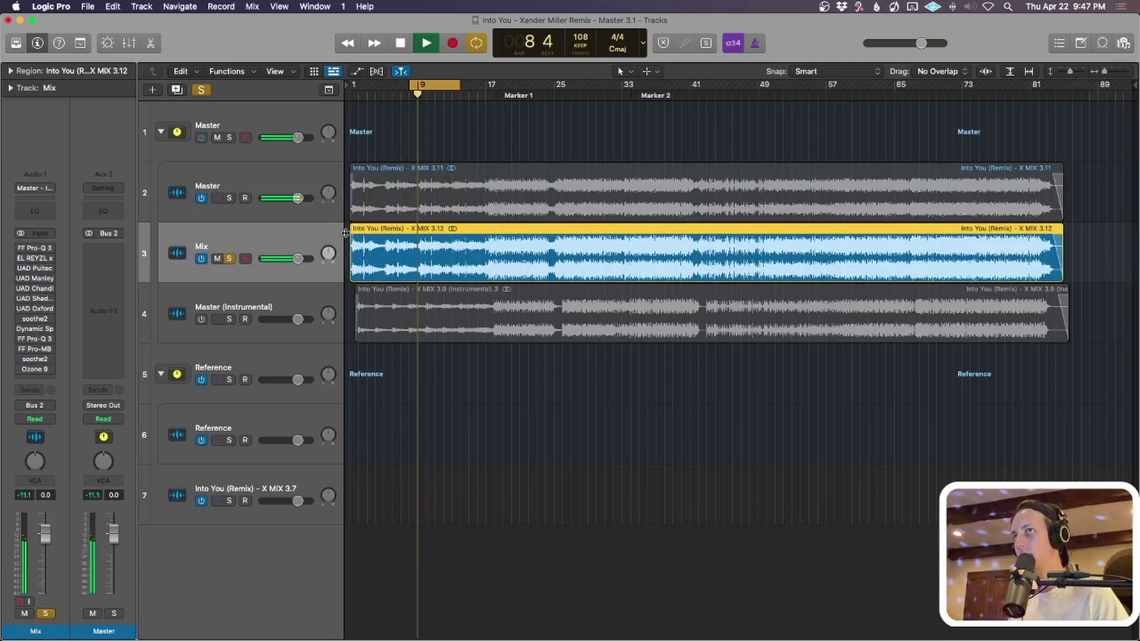
Unsolo and mute the Mix track to hear the processed Master, and turn off looping so playback continues through the song.
left_click(245, 215)
left_click(249, 242)
key("s")
key("m")
key("Up")
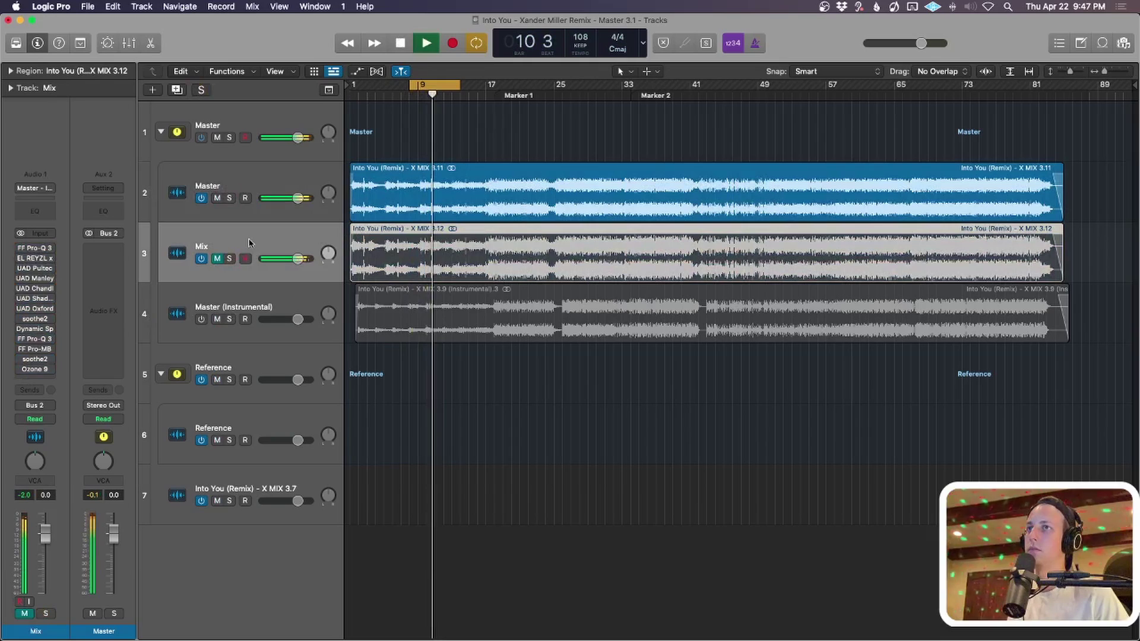
key("c")
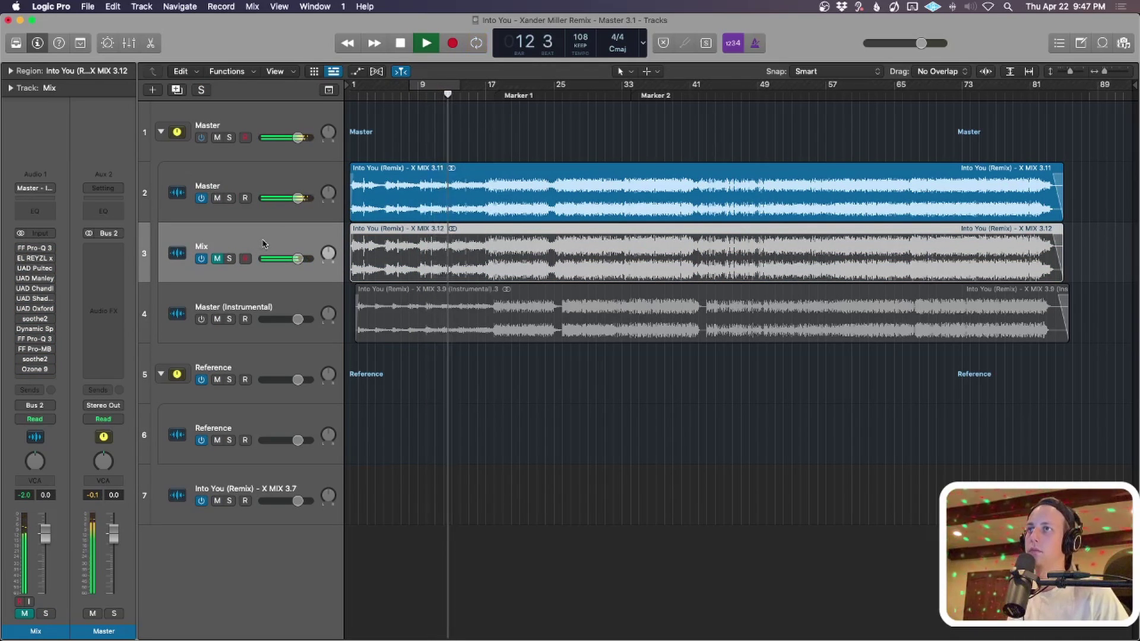
Compare the unprocessed Mix with the Master through about bar 41 by alternately soloing and muting Mix, ending on the Master.
key("Down")
key("s")
key("m")
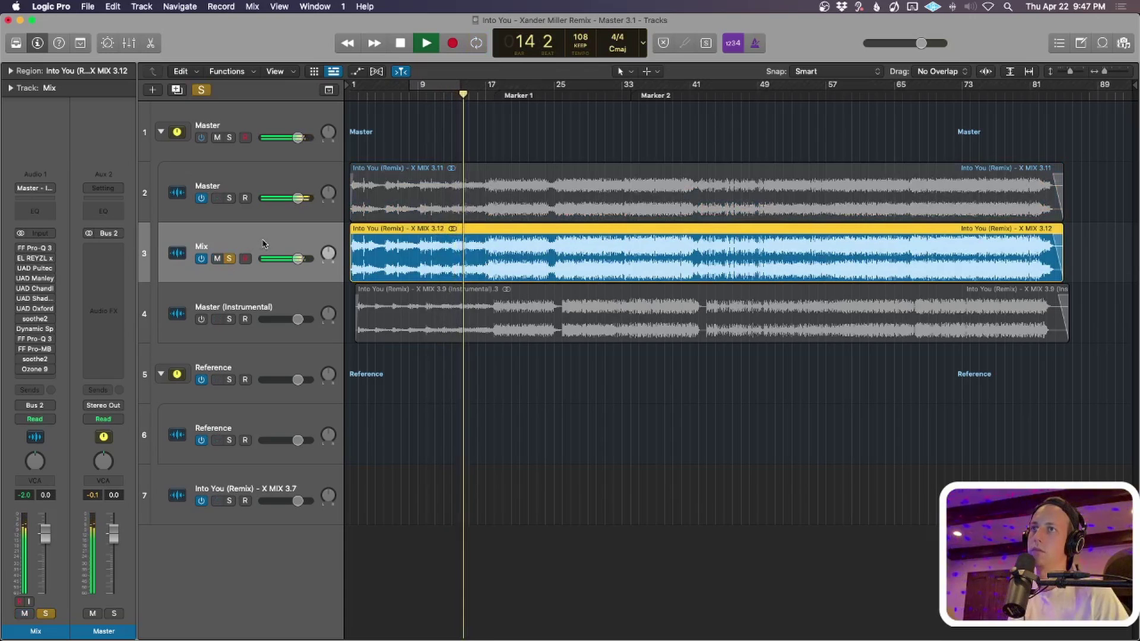
key("s")
key("m")
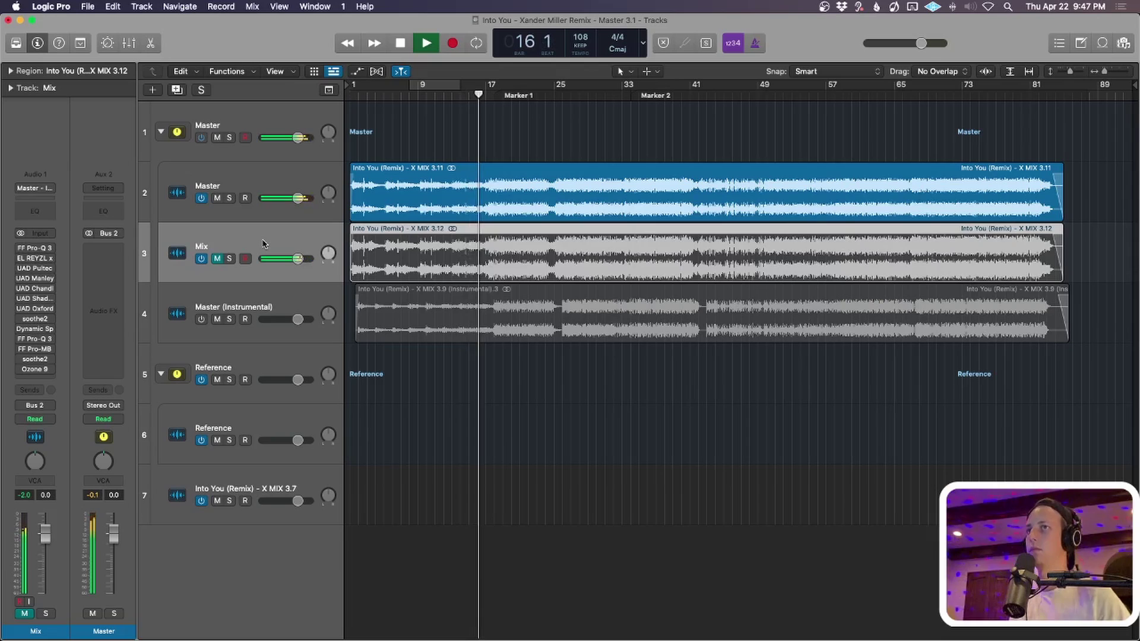
key("s")
key("m")
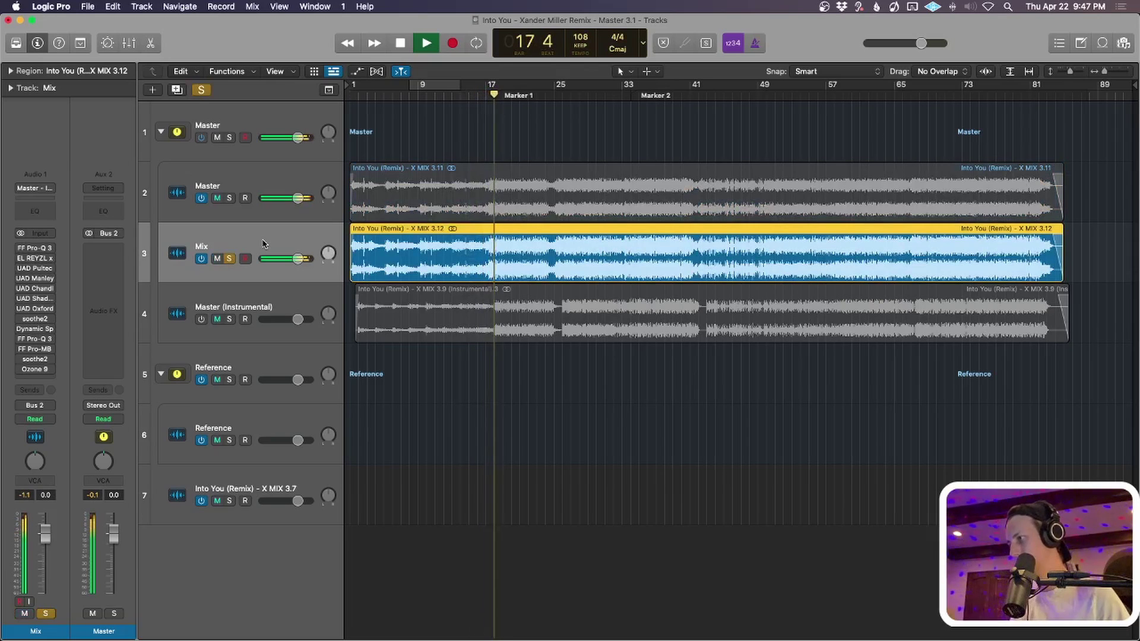
key("s")
key("m")
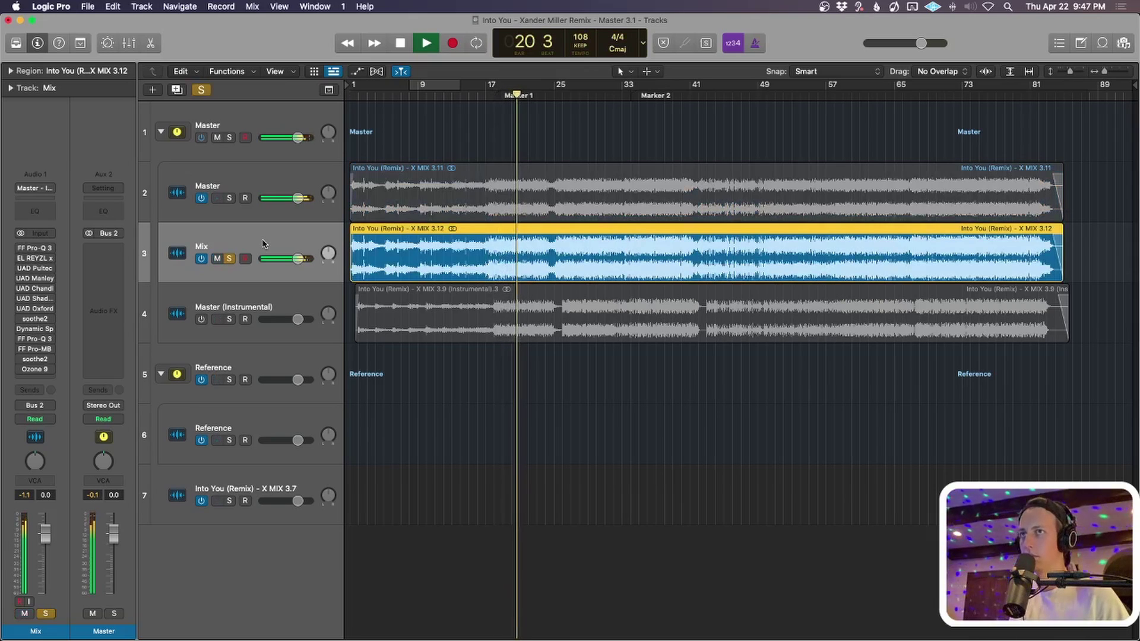
key("Up")
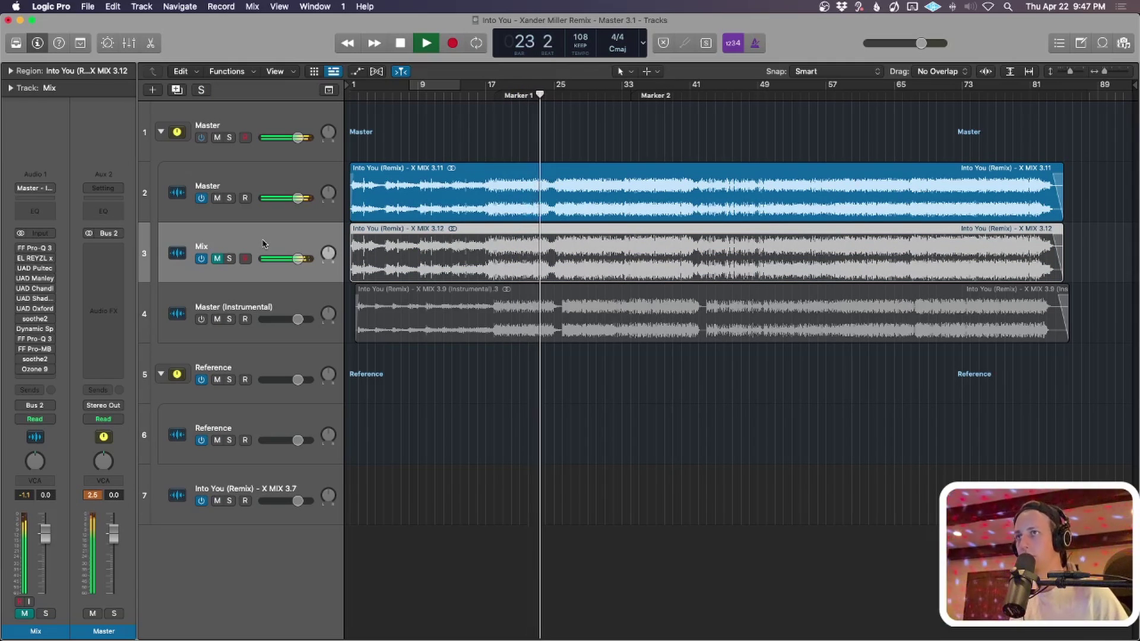
key("Down")
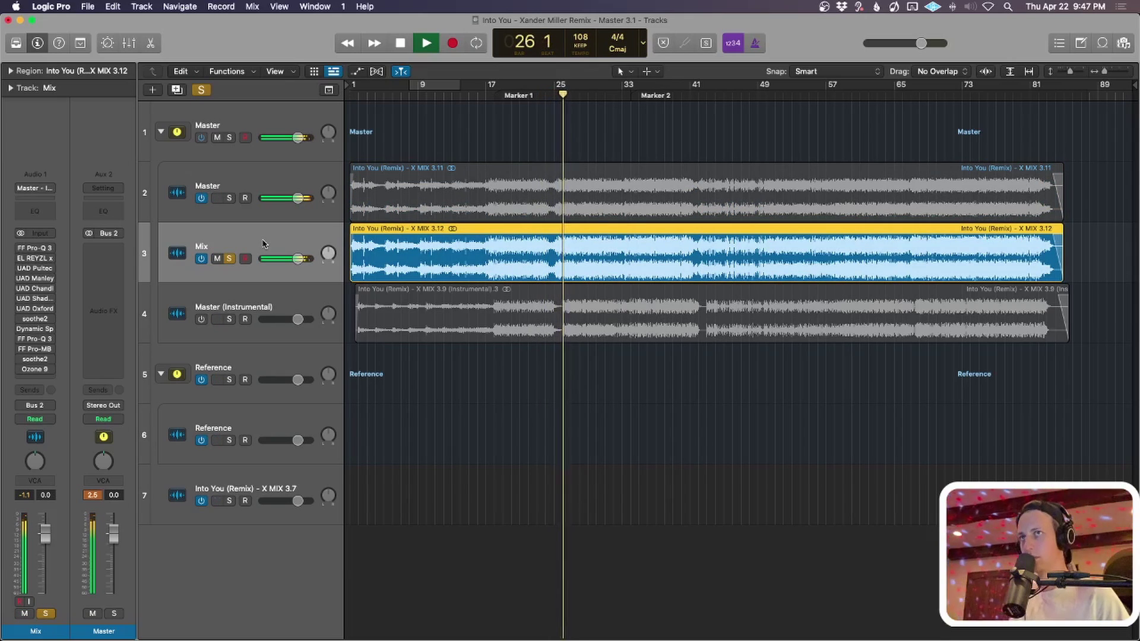
key("Up")
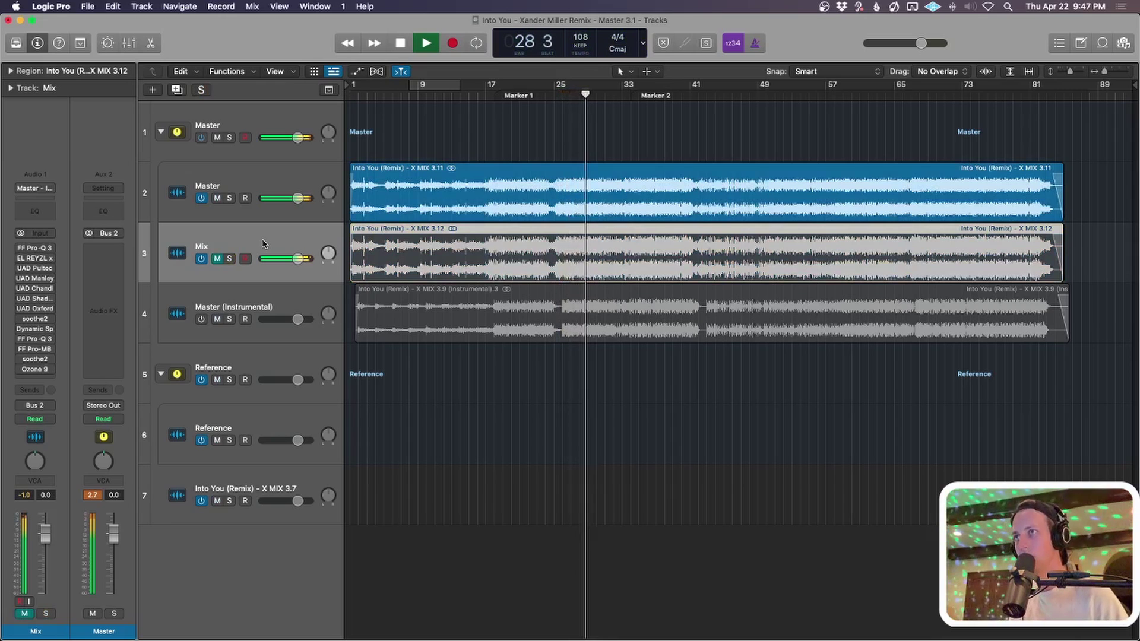
key("Down")
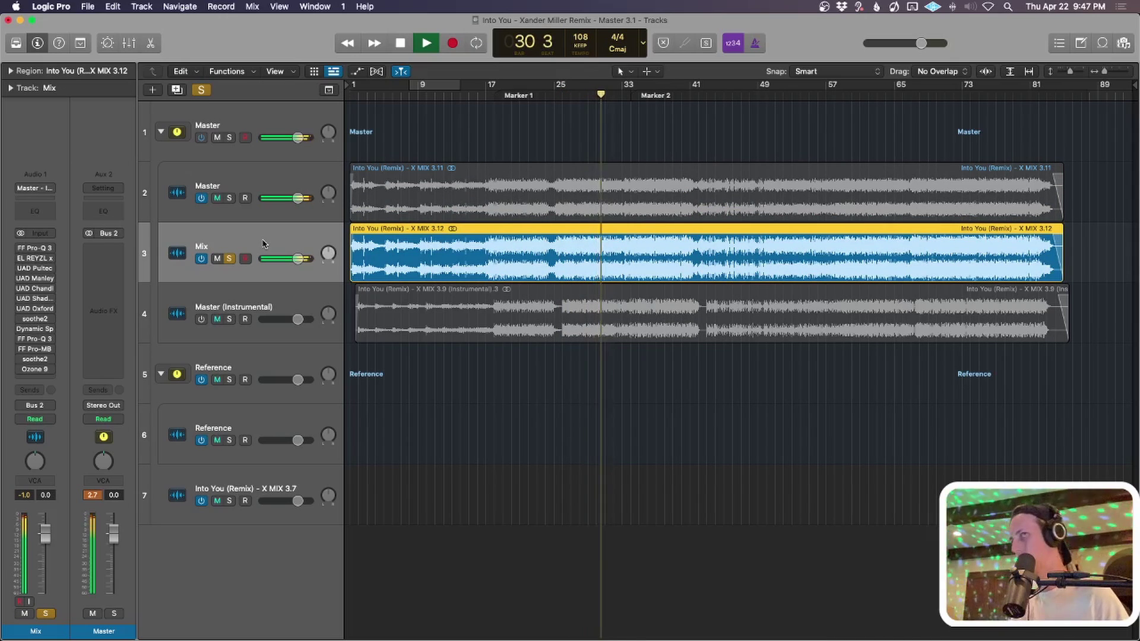
key("Up")
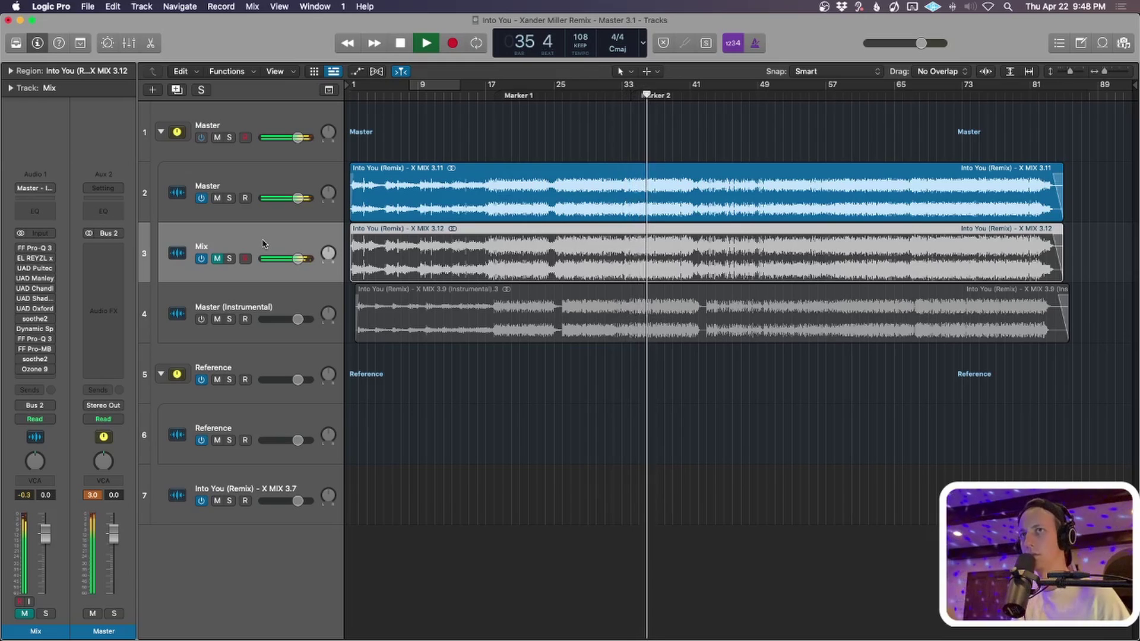
left_click(263, 244)
key("s")
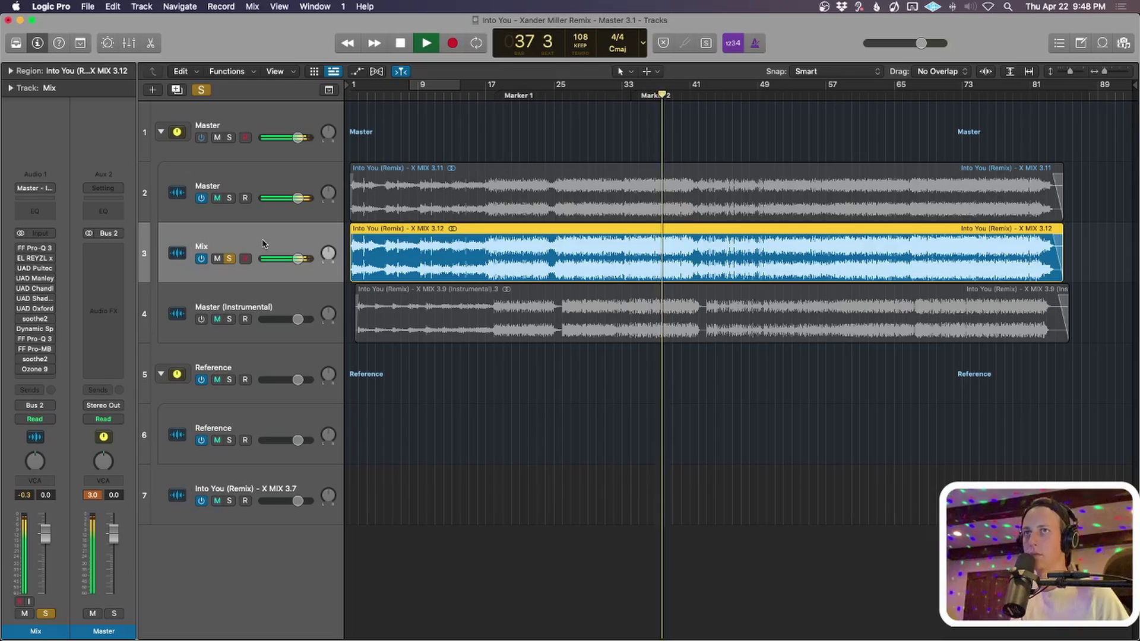
key("s")
key("m")
key("Up")
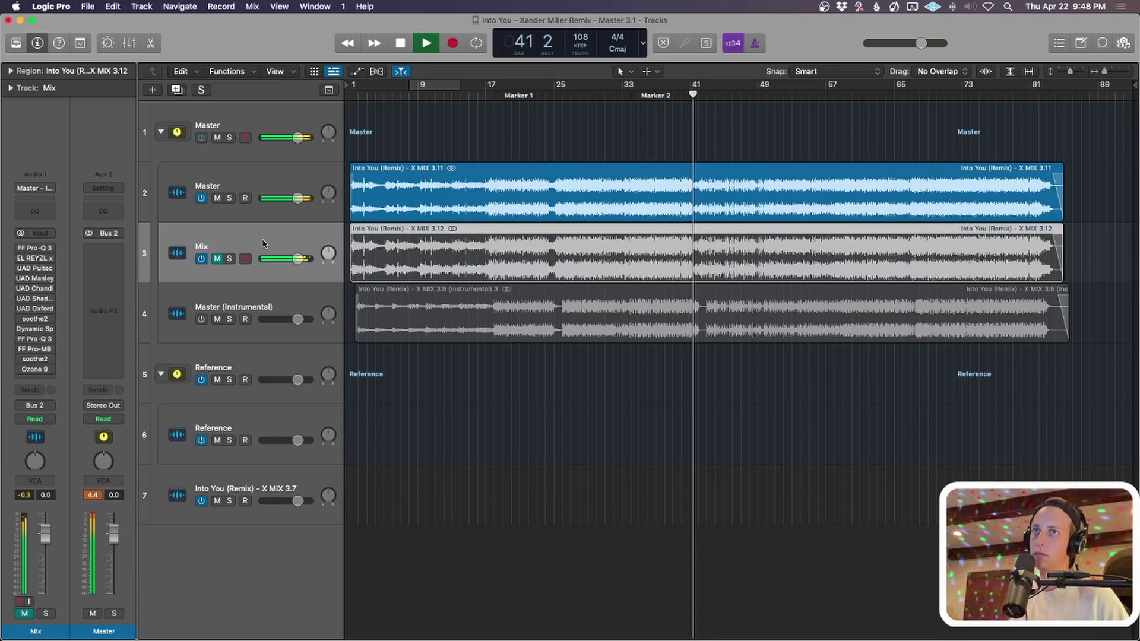
Compare the unprocessed Mix with the Master from bar 41 to about bar 52 by alternately soloing and muting Mix, ending on the Master.
left_click(263, 243)
key("ctrl+s")
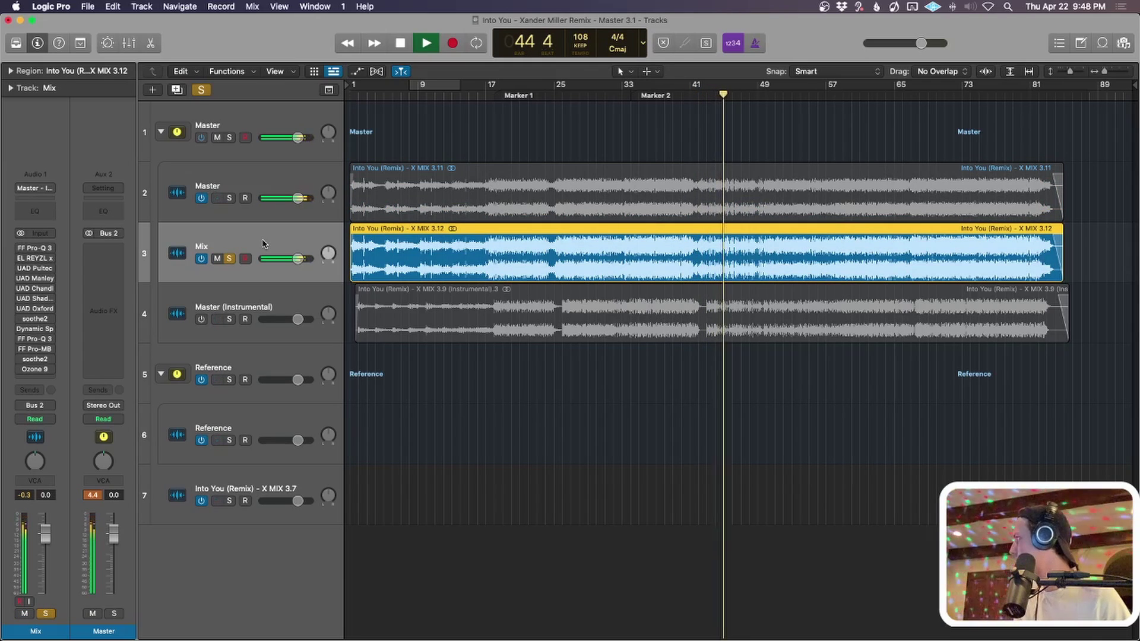
key("s")
key("m")
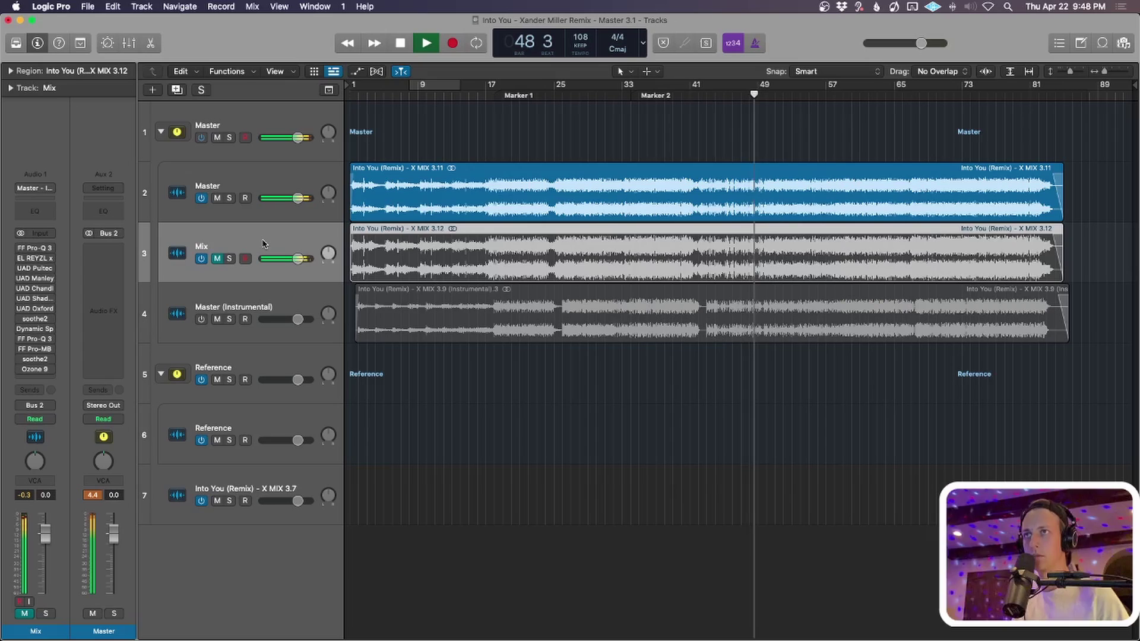
key("ctrl+m")
key("ctrl+s")
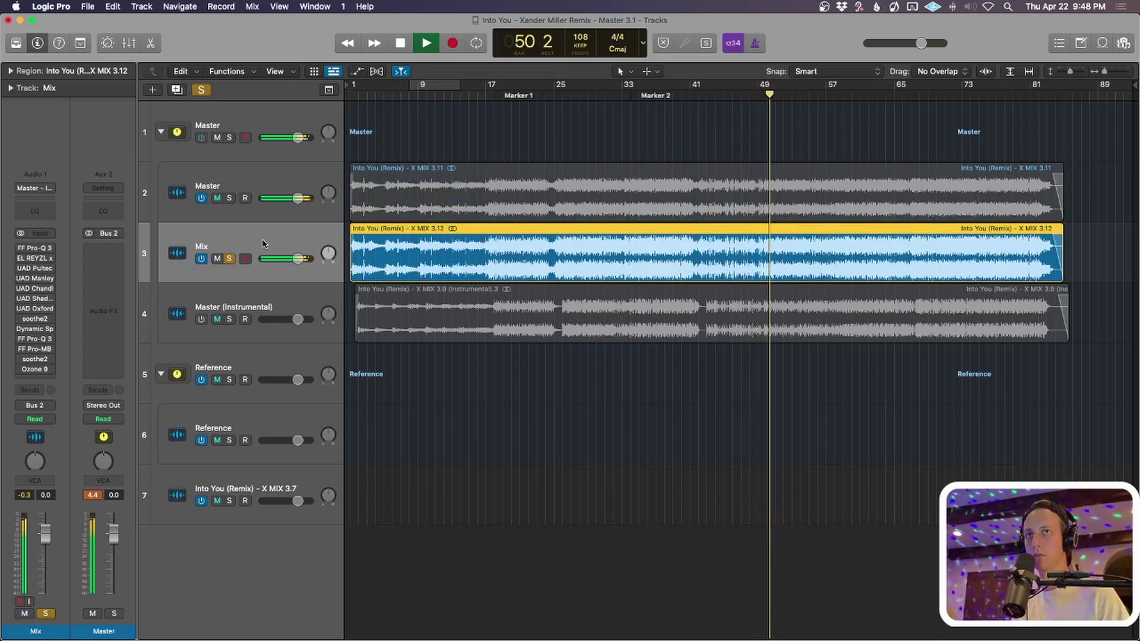
key("ctrl+s")
key("ctrl+m")
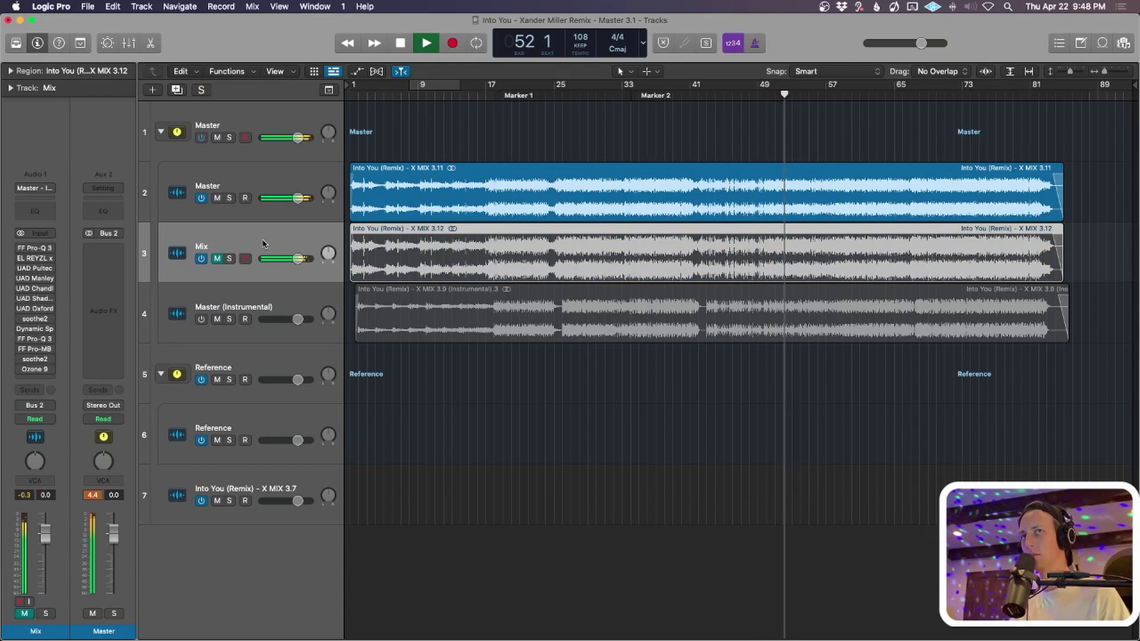
Continue the comparison from bar 52 to about bar 68, soloing Mix twice and muting it again each time to hear the Master.
key("ctrl+m")
key("ctrl+s")
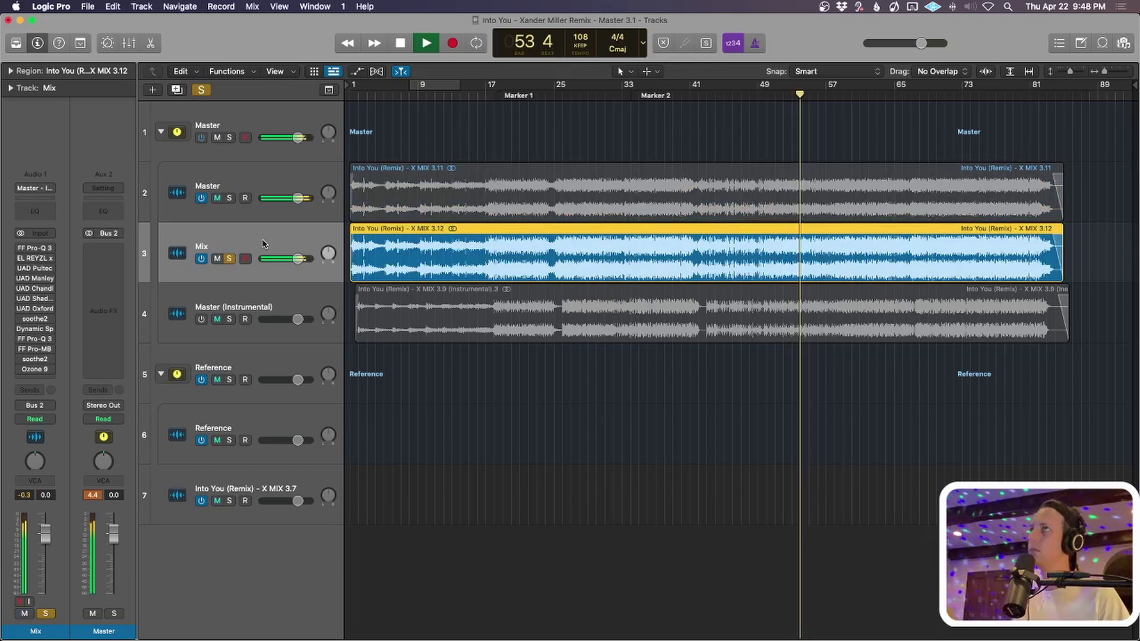
key("ctrl+s")
key("ctrl+m")
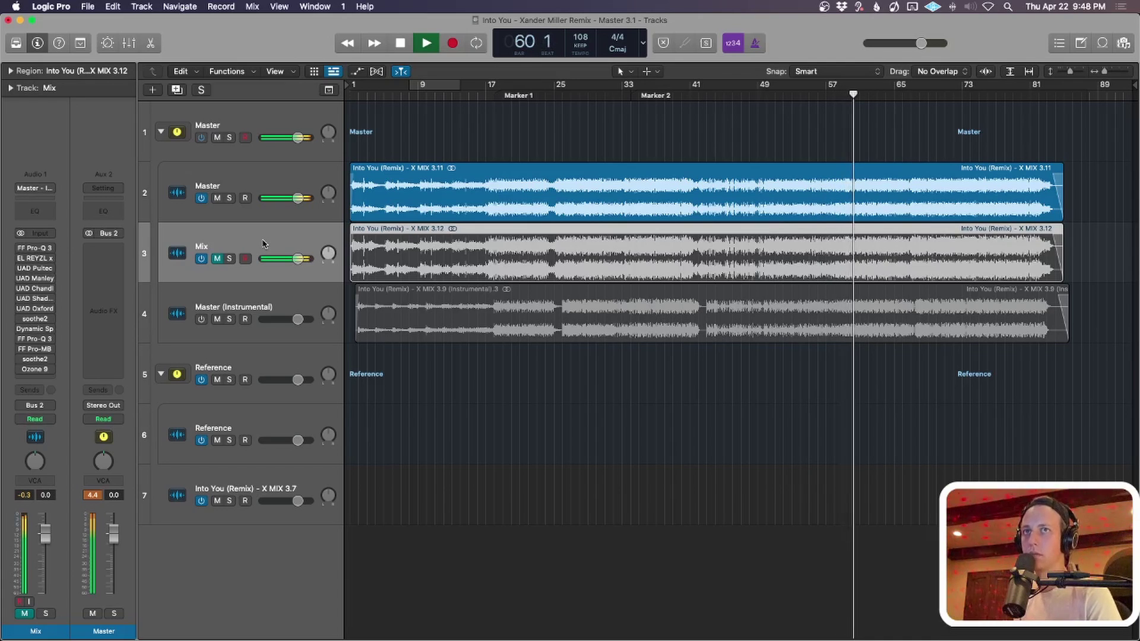
key("m")
key("s")
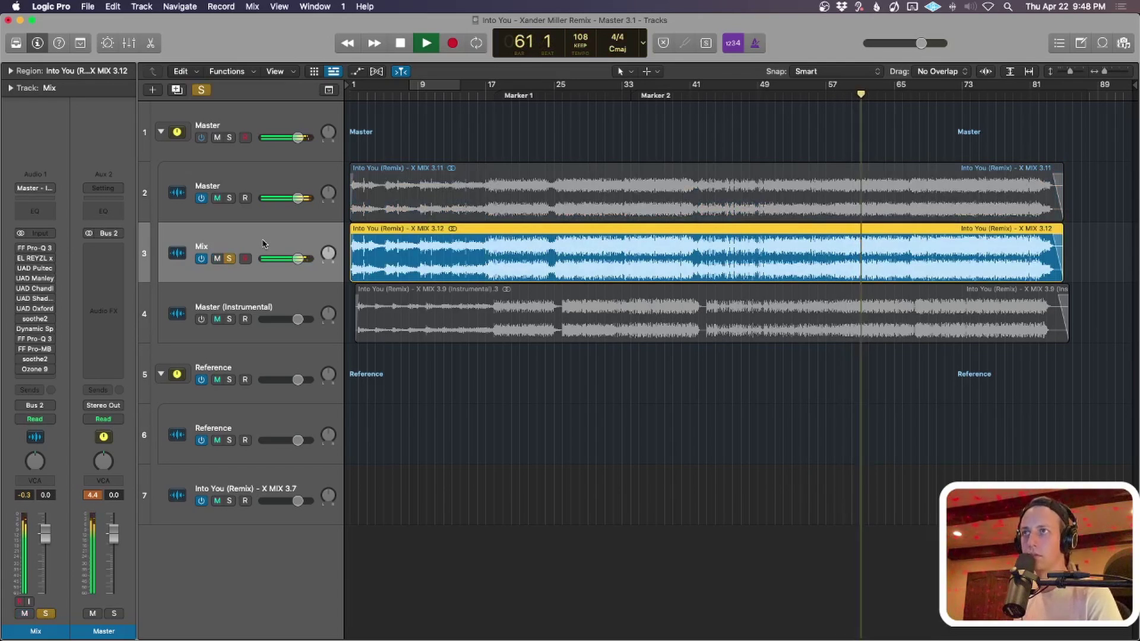
key("s")
key("m")
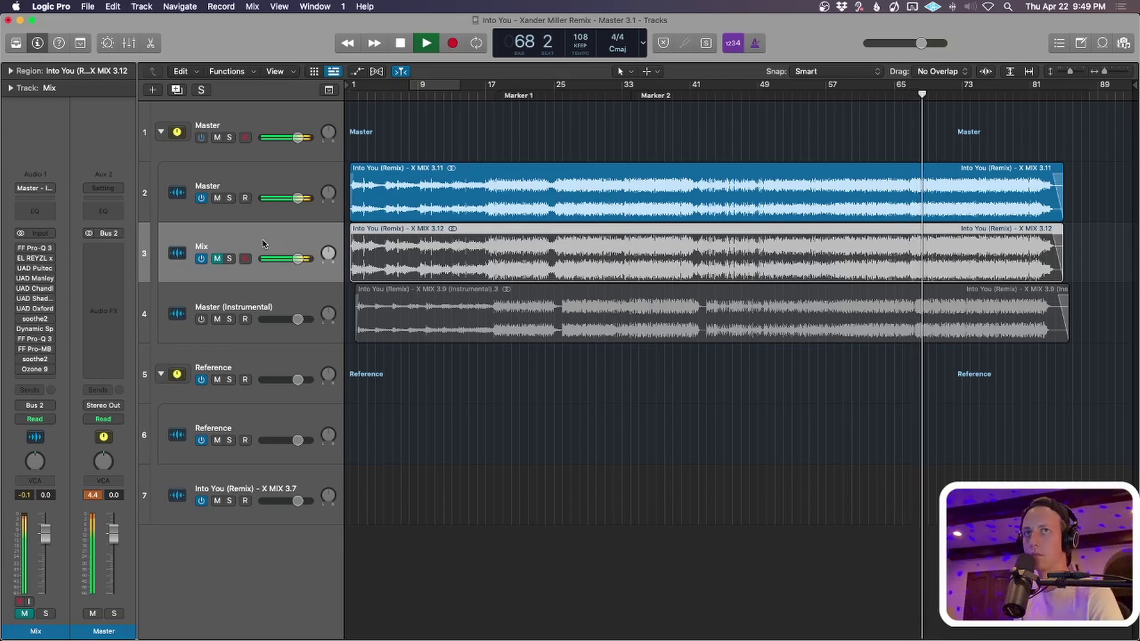
Solo Mix around bar 69, return to the Master by unsoloing and muting Mix, and pause and resume playback near bar 71.
left_click(263, 244)
key("s")
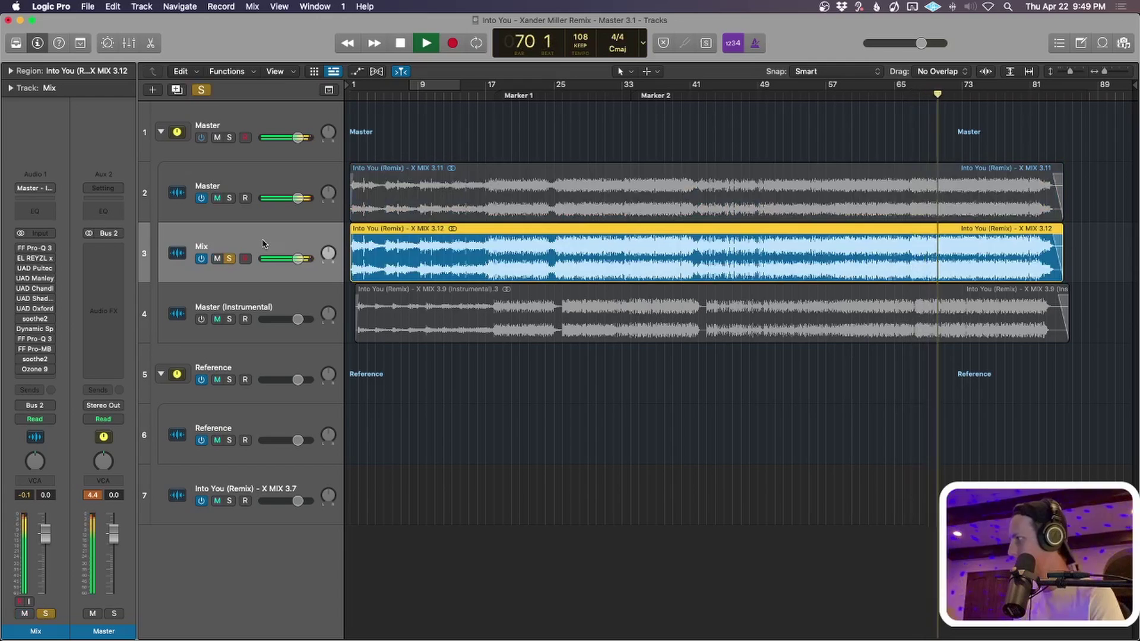
key("s")
key("m")
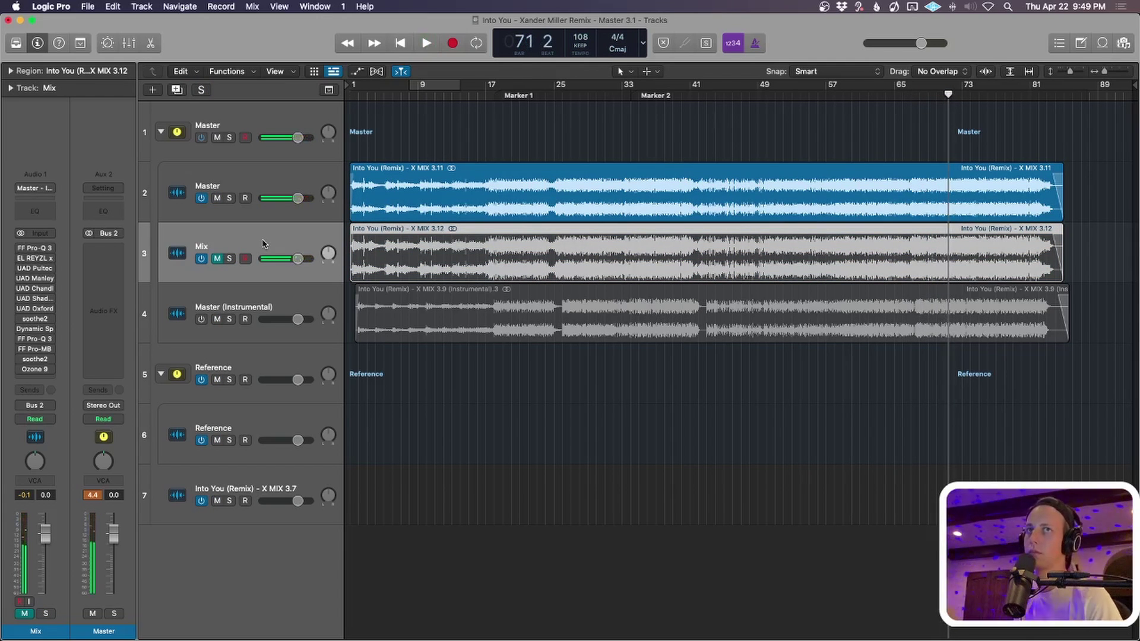
key("space")
key("space")
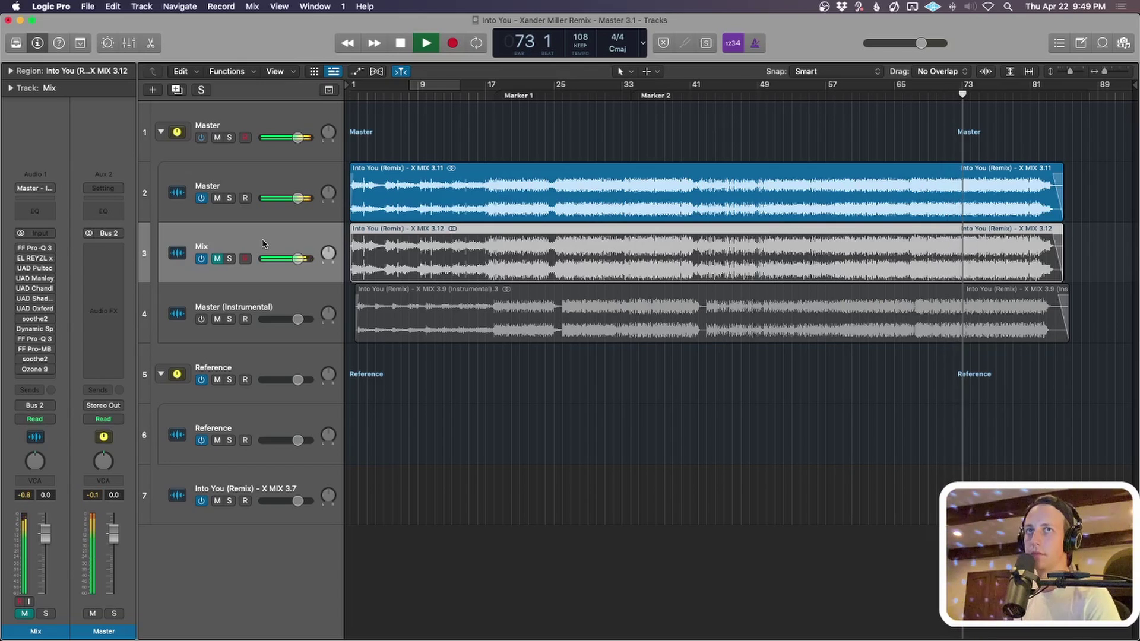
Compare Mix and Master from bar 73 to about bar 80 by alternately soloing and muting Mix, ending on the Master.
left_click(263, 243)
key("s")
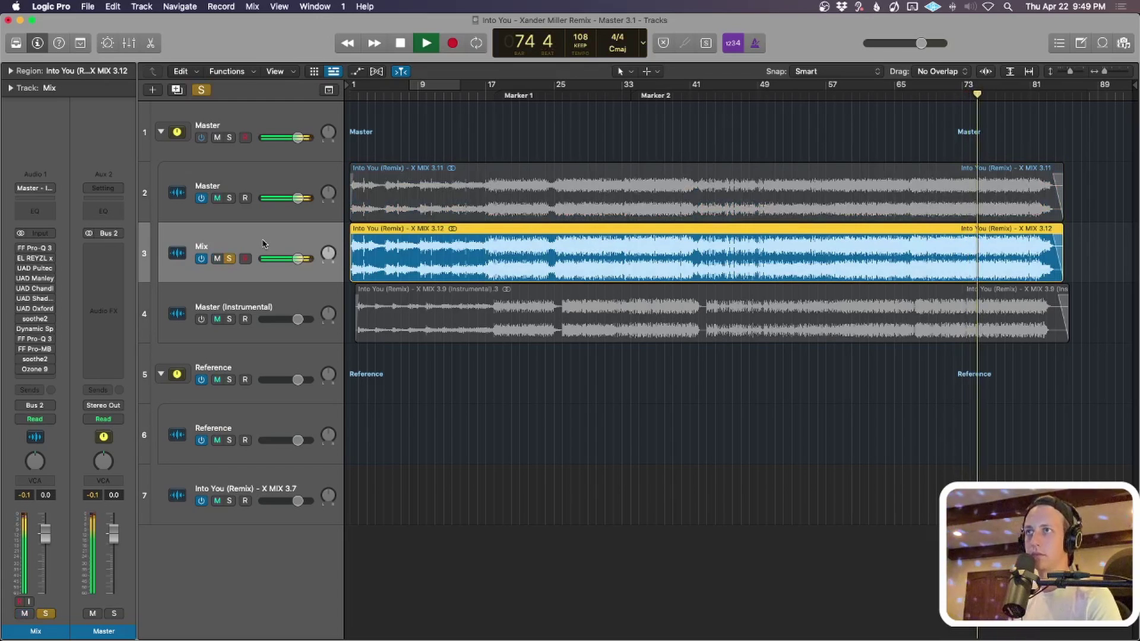
key("s")
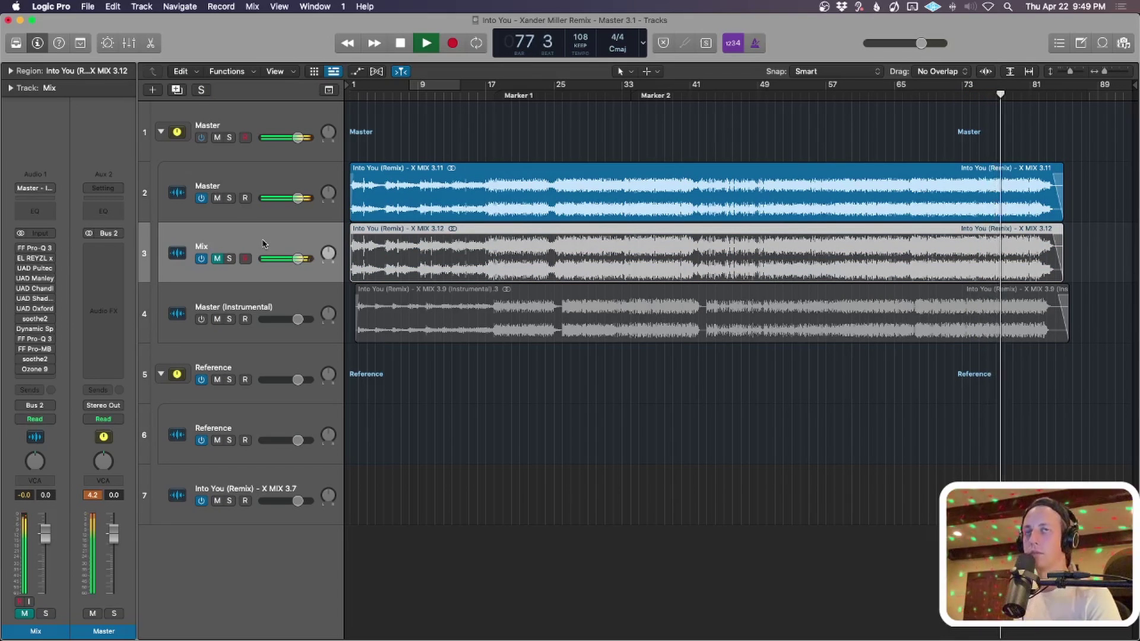
left_click(265, 244)
key("s")
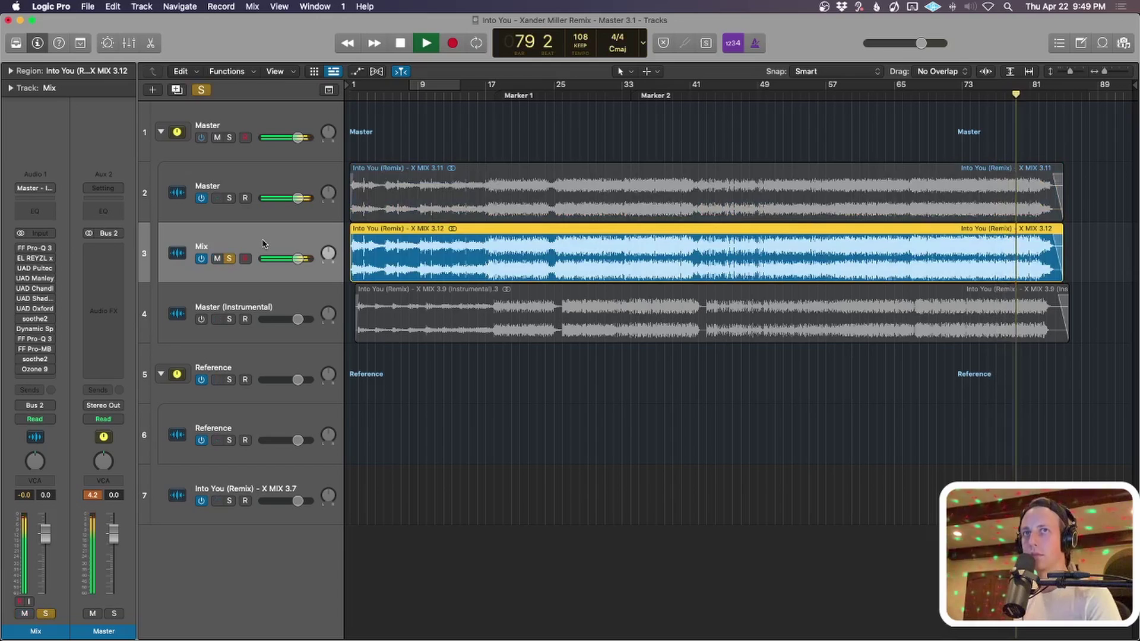
key("s")
key("m")
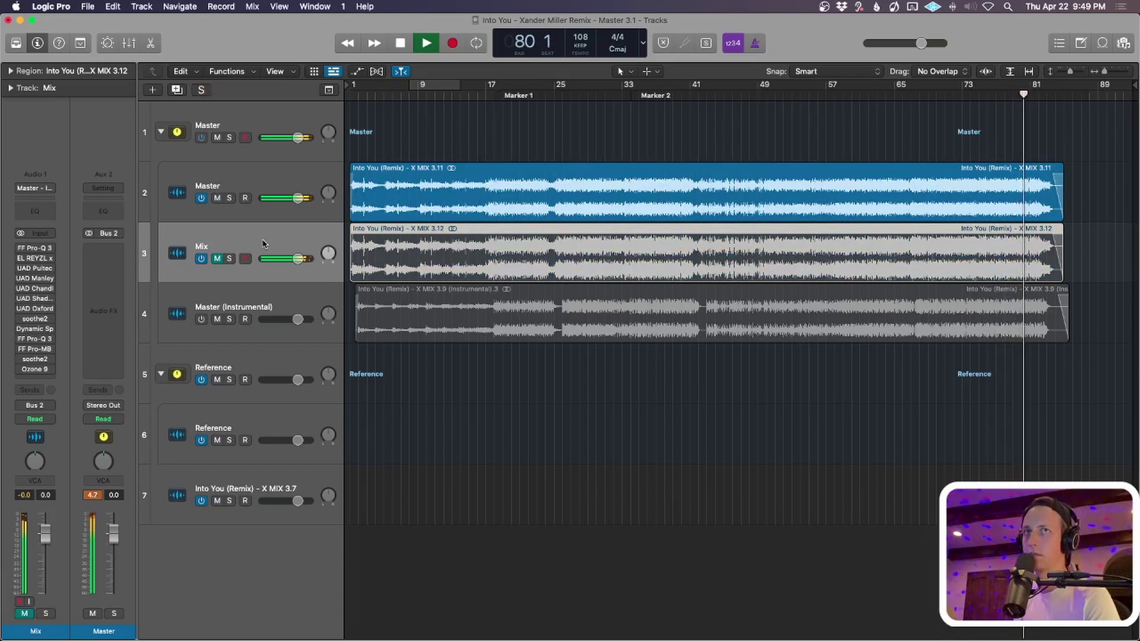